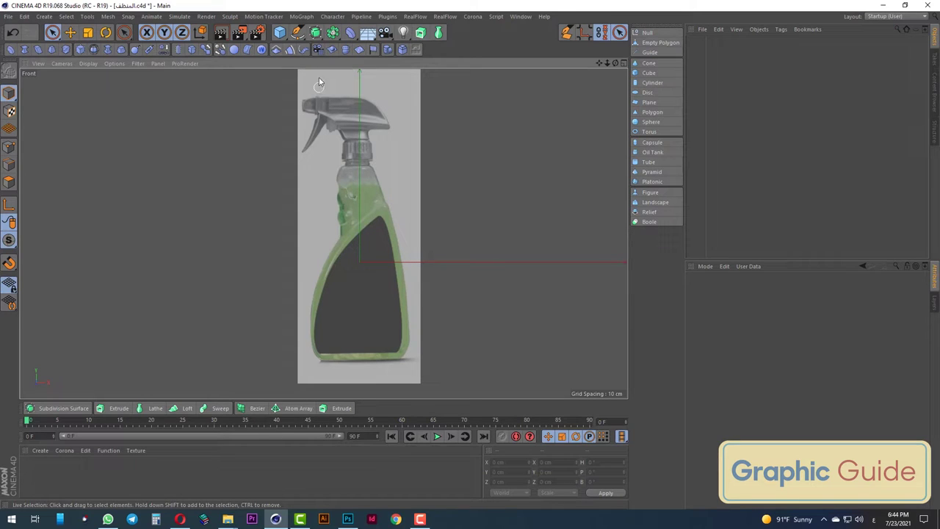
Add a Cylinder with 18 rotation segments and caps turned off, then make it editable
left_click(283, 36)
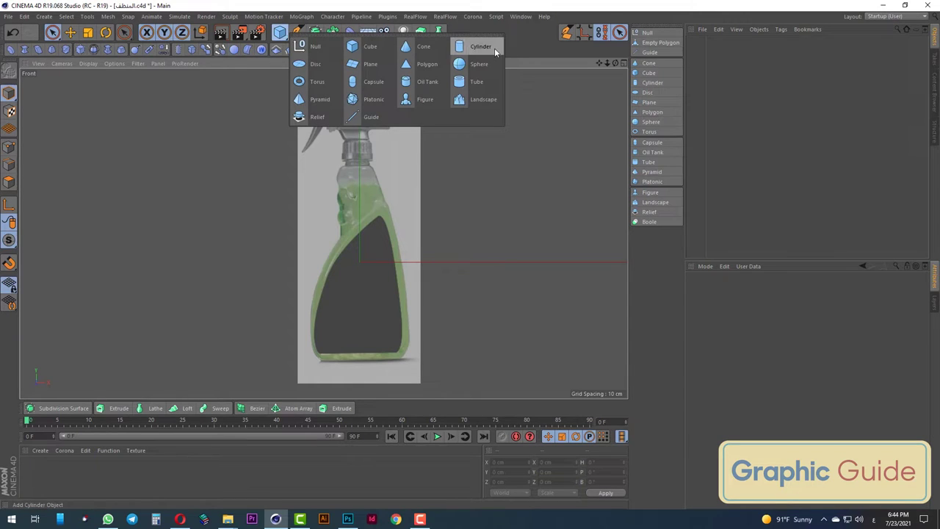
left_click(481, 46)
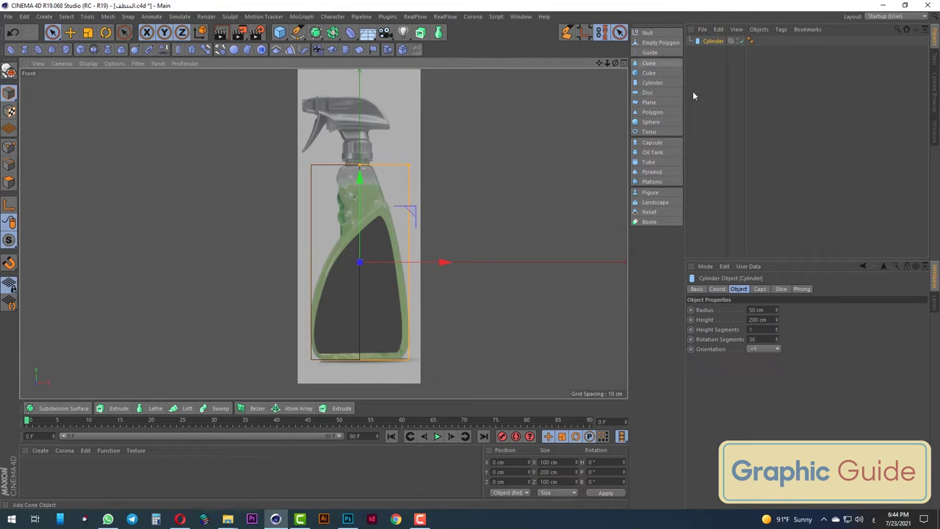
left_click_drag(757, 338, 626, 338)
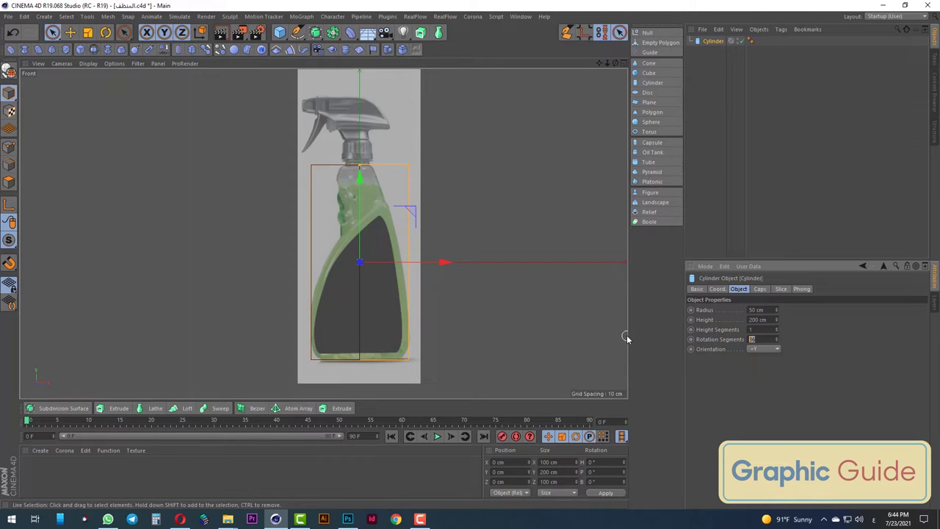
left_click(760, 290)
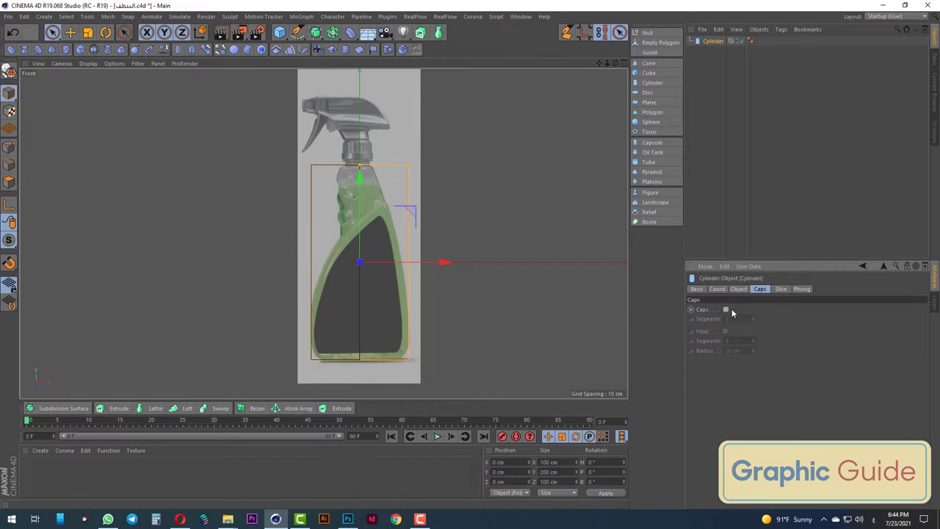
left_click(9, 71)
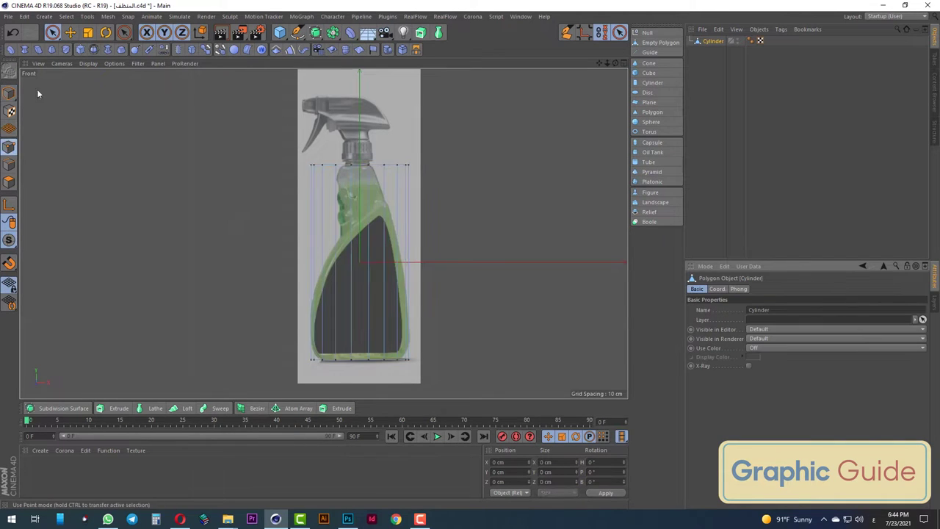
Box-select the cylinder's top points and drop them to the base, leaving a thin 8.2 cm band
left_click(52, 32)
left_click(85, 64)
left_click_drag(237, 149, 395, 175)
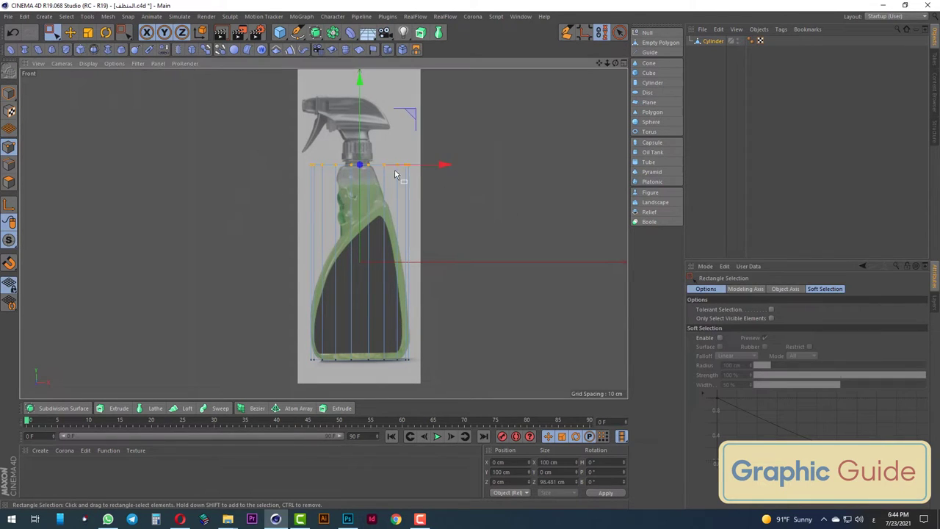
left_click_drag(365, 78, 367, 357)
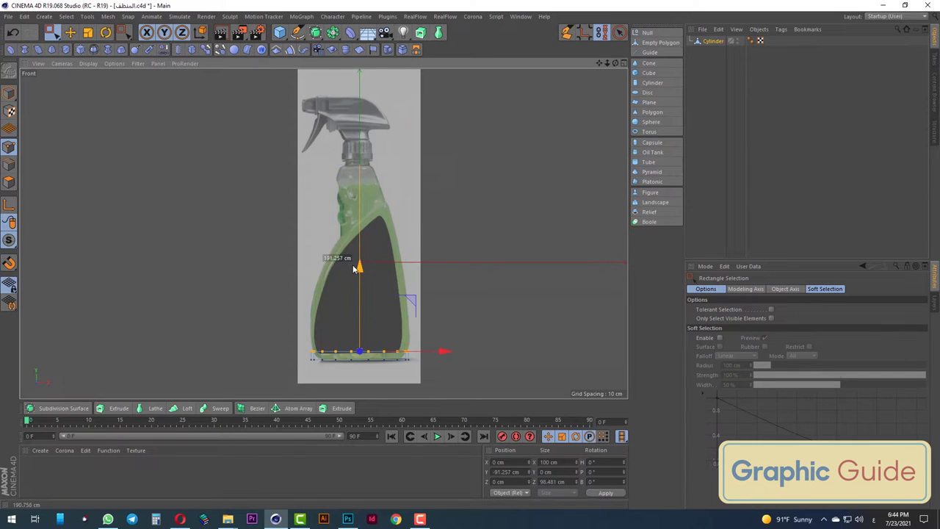
scroll(367, 358, "up", 5)
scroll(434, 377, "up", 2)
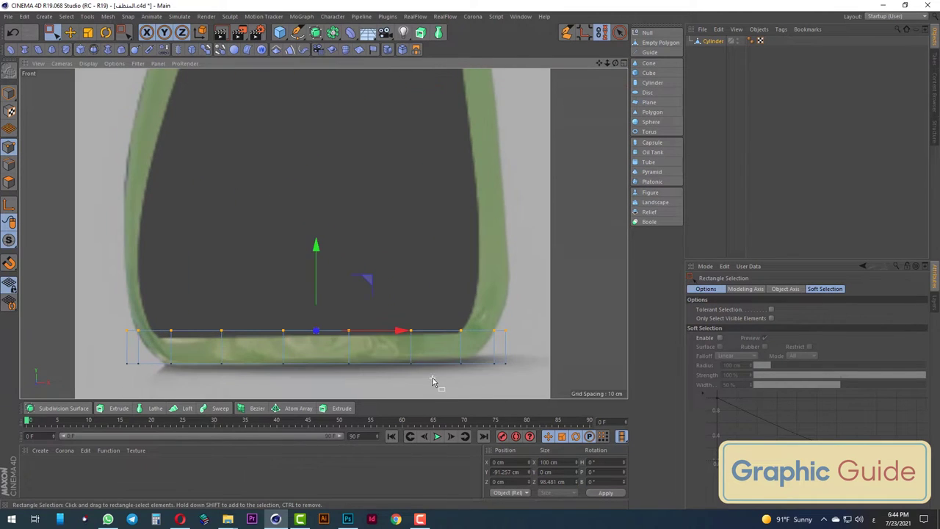
Center the axis on the ring's polygons and scale it down to 93.8 cm
left_click(9, 183)
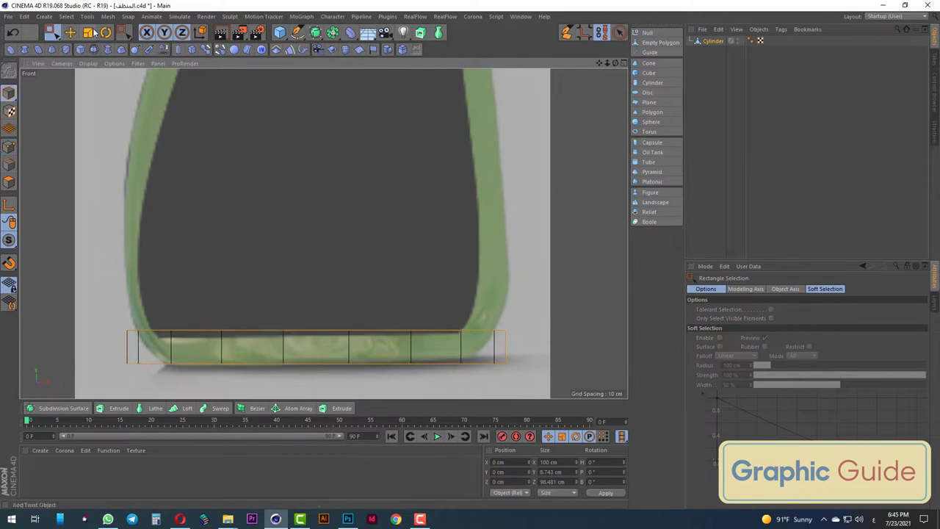
key("t")
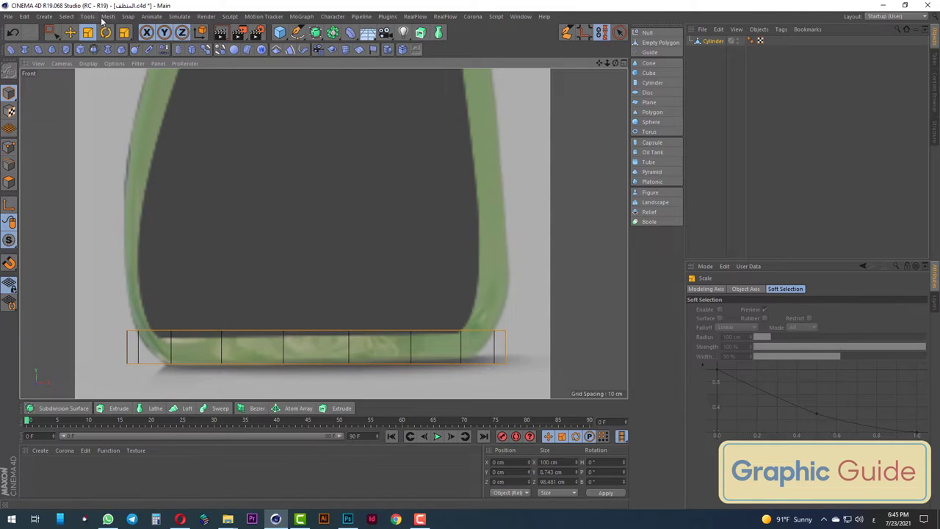
left_click(107, 17)
left_click(178, 123)
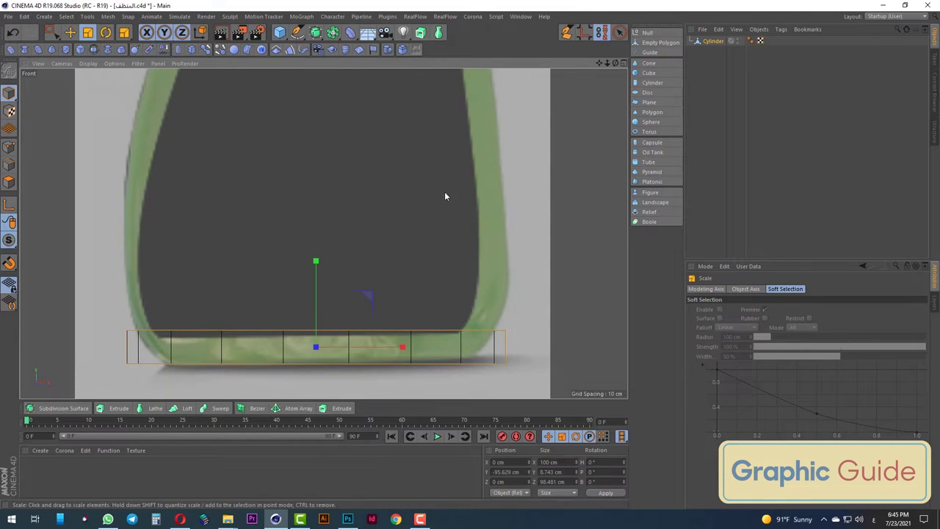
left_click_drag(445, 193, 421, 200)
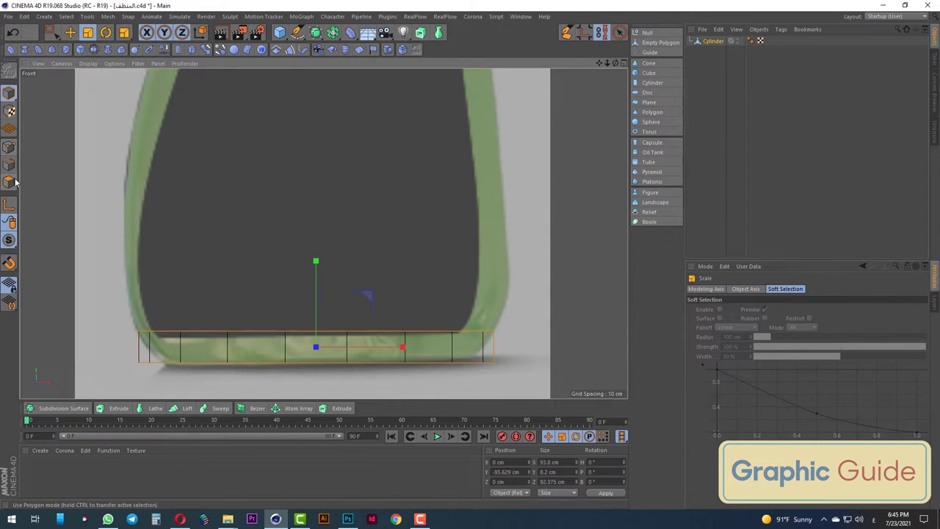
left_click(9, 165)
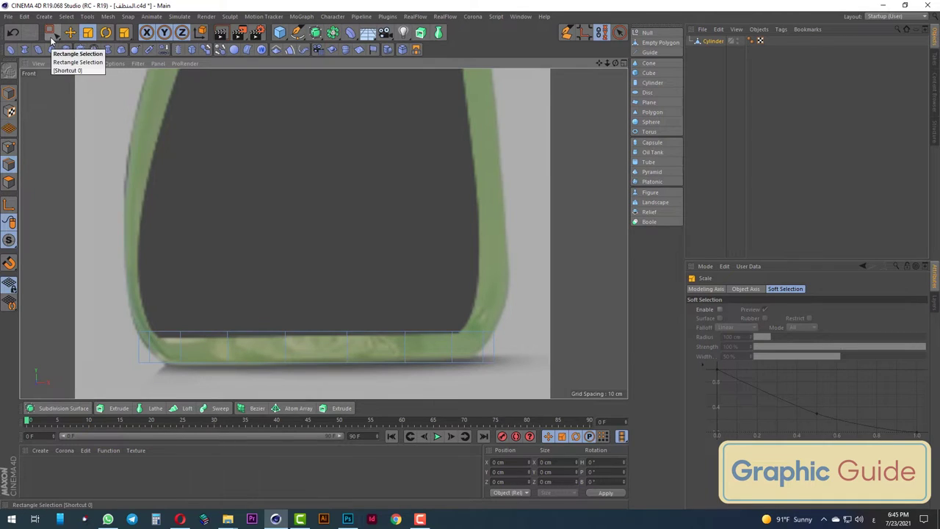
In Top view, box-select and delete the back half of the ring's points
key("F2")
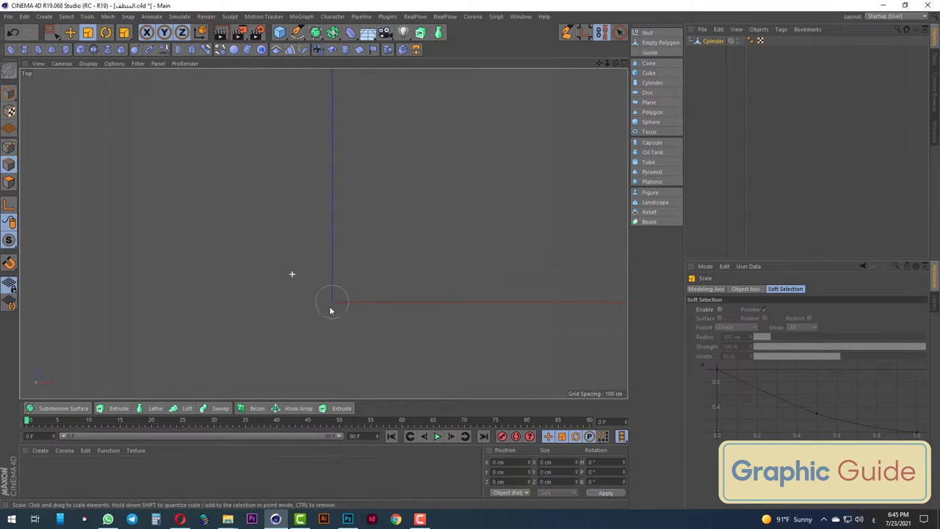
scroll(330, 311, "up", 3)
left_click(9, 148)
left_click(52, 33)
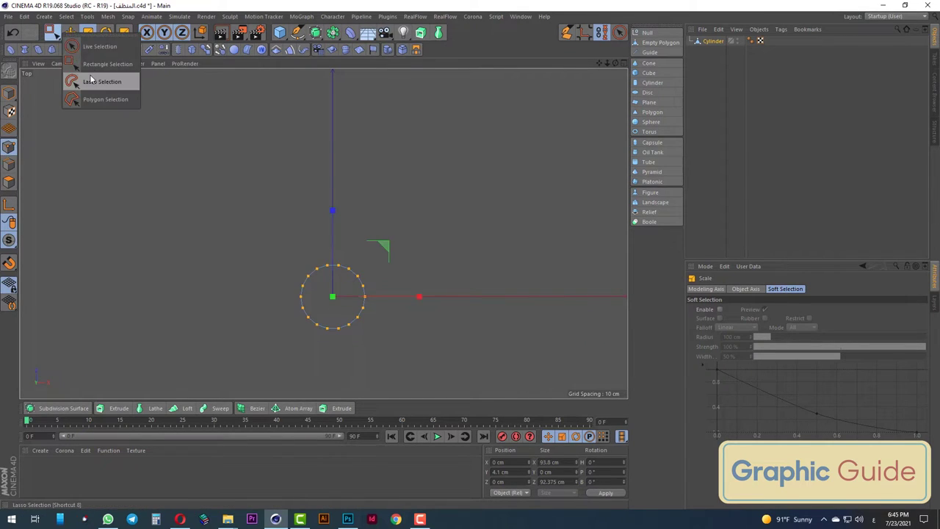
left_click(95, 65)
left_click_drag(94, 210, 462, 294)
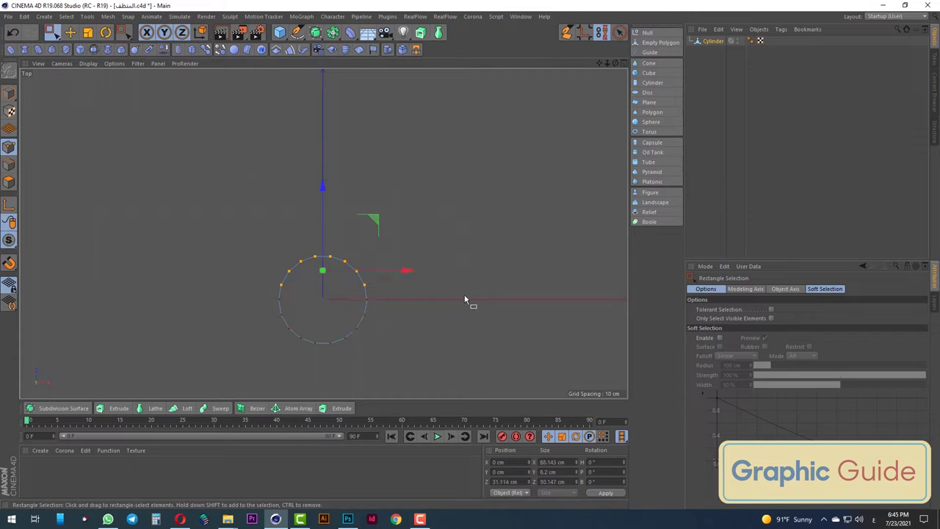
key("Delete")
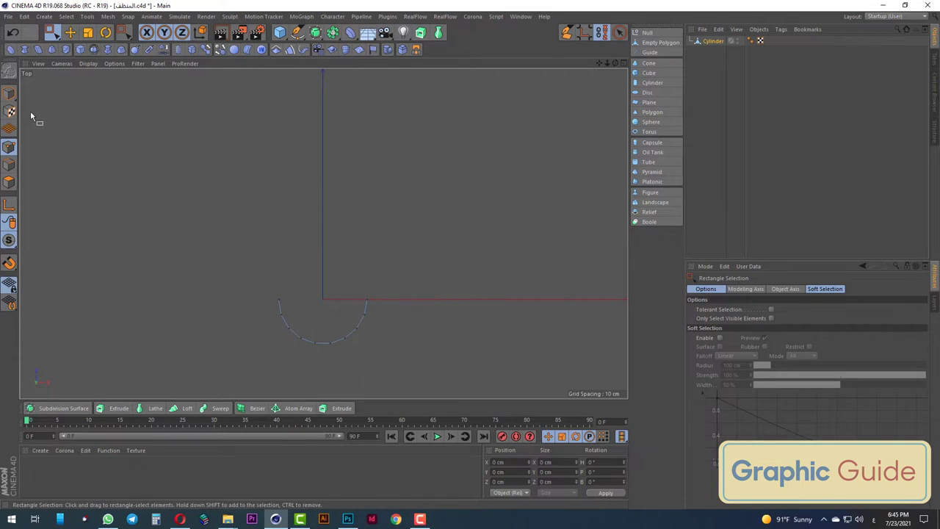
Enlarge the remaining half ring and flatten its depth to about 10 cm
left_click(87, 32)
left_click(9, 94)
left_click_drag(203, 185, 325, 268)
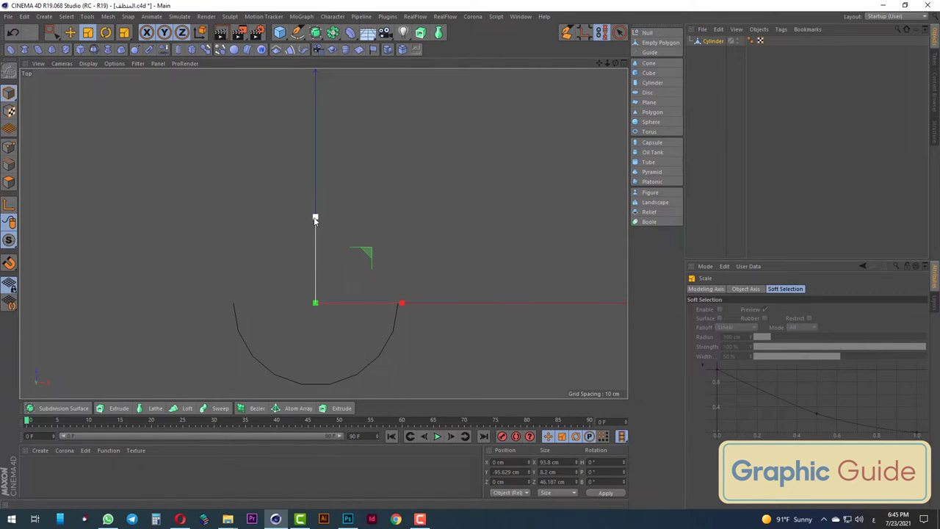
left_click_drag(315, 219, 321, 287)
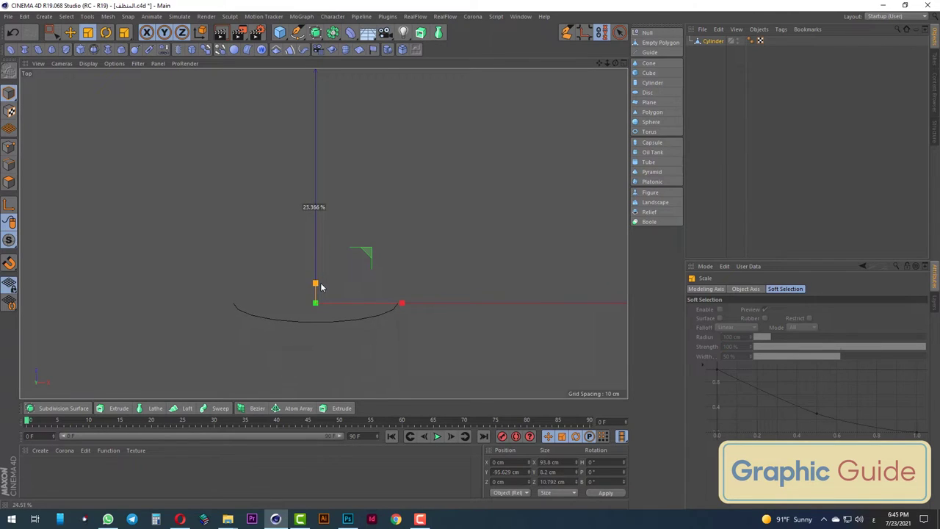
left_click_drag(321, 288, 321, 288)
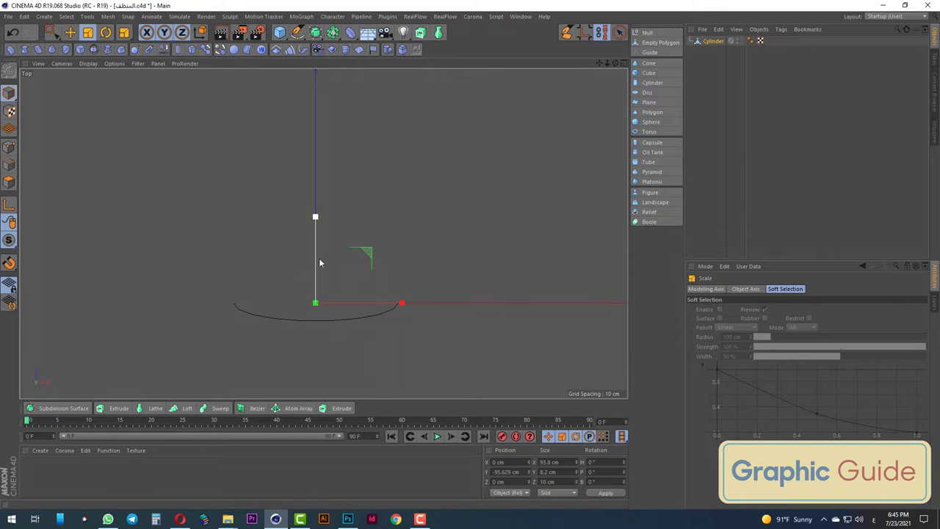
key("F1")
scroll(350, 333, "up", 3)
scroll(368, 274, "up", 2)
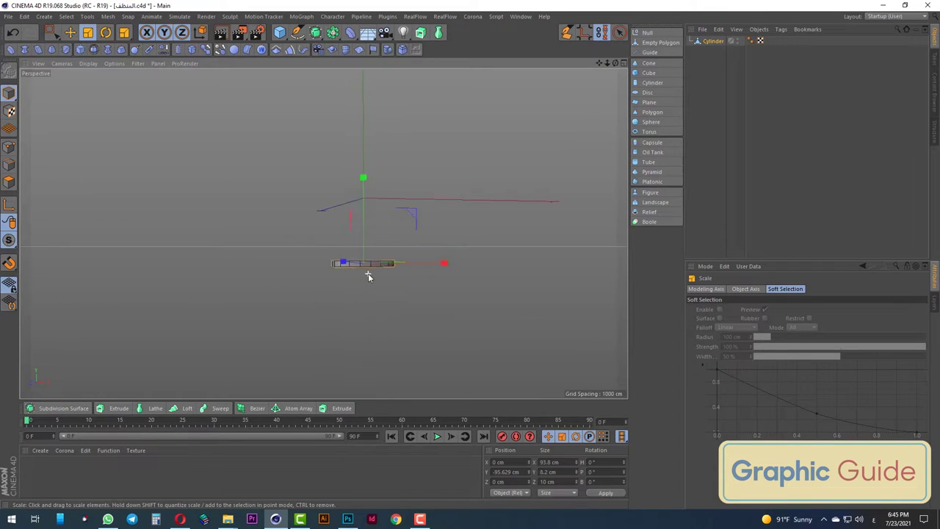
mouse_move(359, 300)
left_mouse_down("alt")
mouse_move(468, 342)
mouse_move(365, 321)
mouse_move(334, 329)
mouse_move(375, 355)
mouse_move(374, 257)
left_mouse_up("alt")
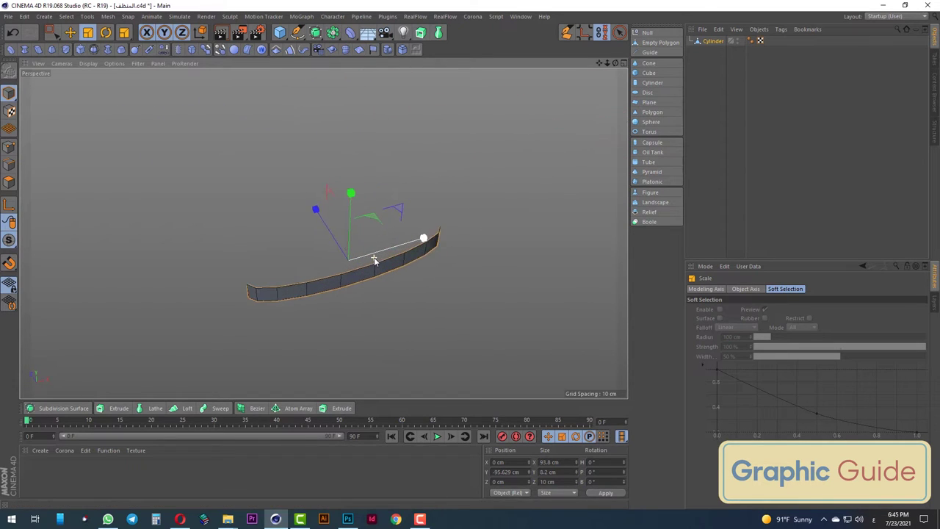
key("F4")
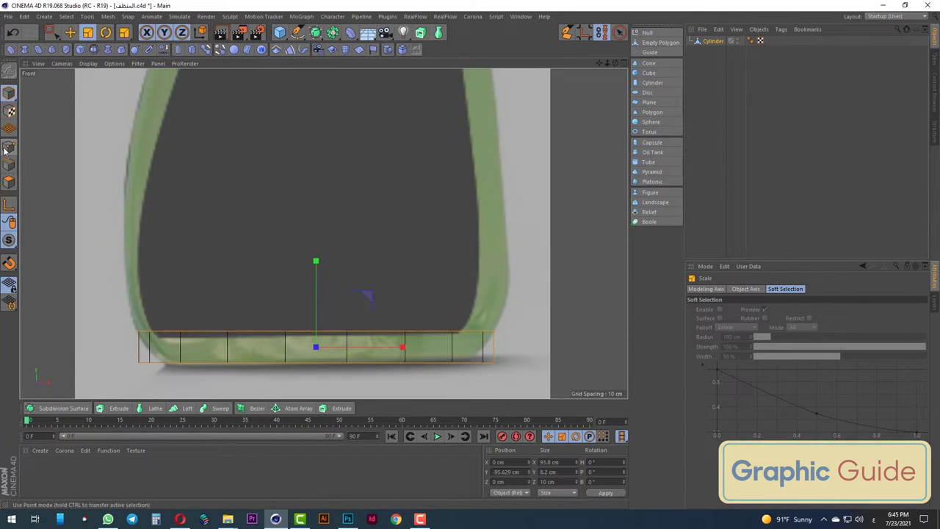
Scale the strip's bottom edge inward and raise its top edge to about 6.6 cm
left_click(9, 164)
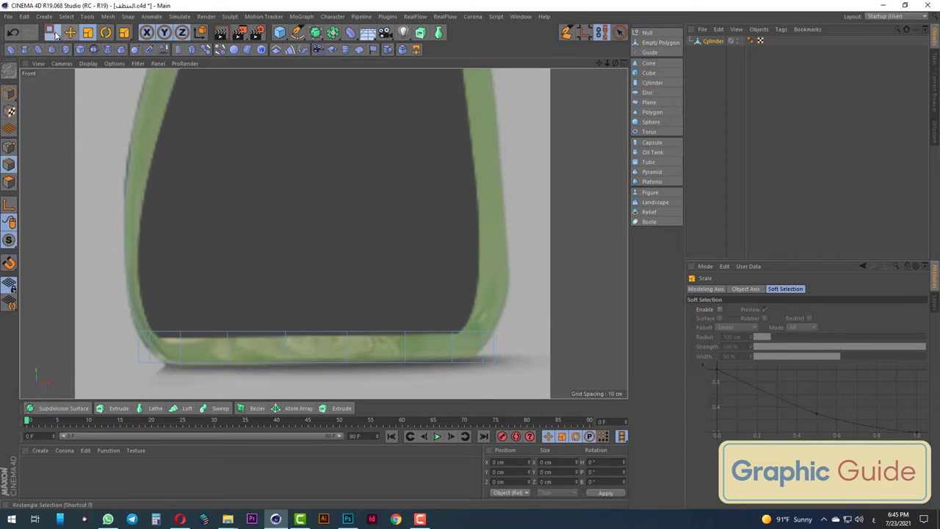
left_click(50, 32)
left_click_drag(126, 346, 528, 388)
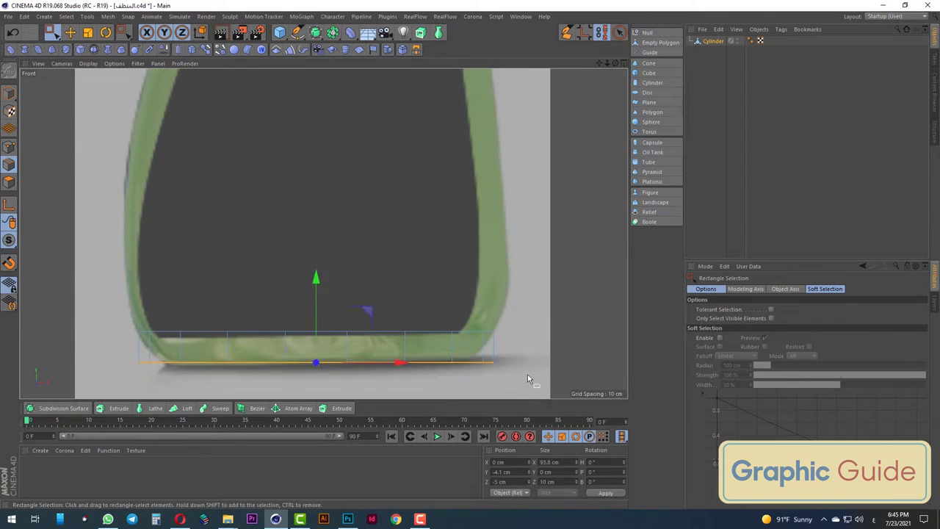
key("t")
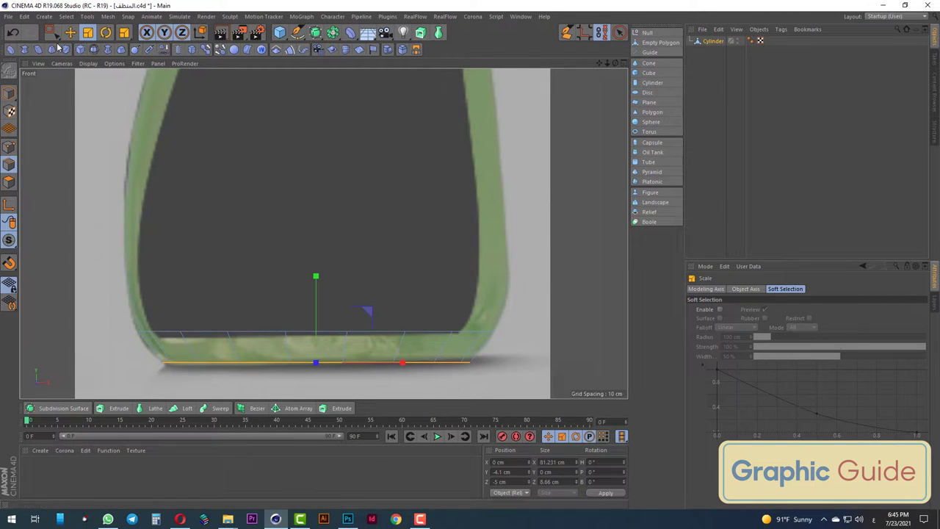
left_click(50, 31)
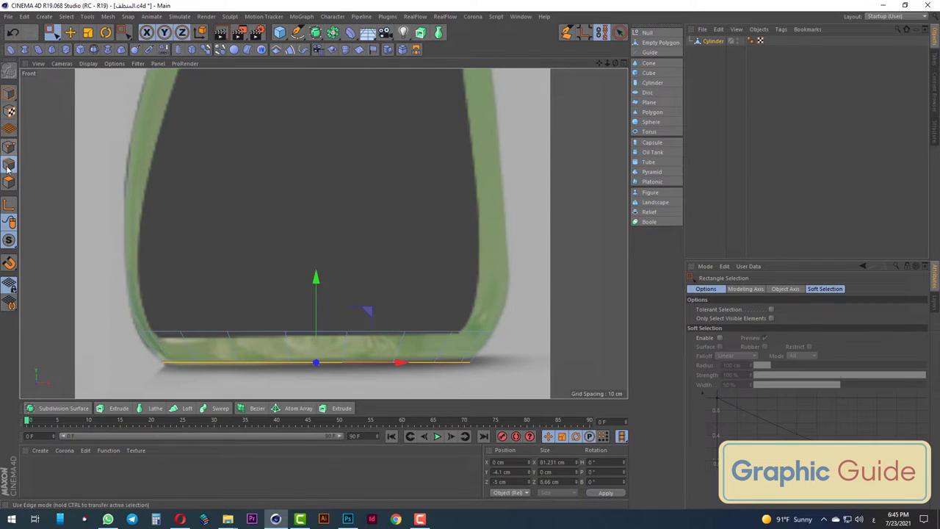
left_click_drag(84, 308, 616, 350)
mouse_move(319, 246)
left_mouse_down()
mouse_move(316, 253)
mouse_move(320, 240)
left_mouse_up()
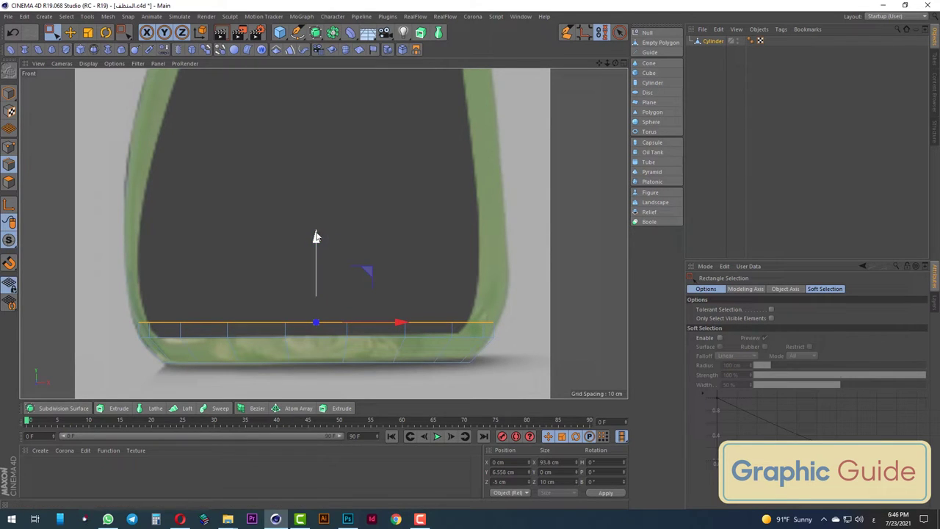
Raise the top edge loop in small steps, widening it slightly, then lift it about 8 cm
left_click_drag(316, 237, 315, 232)
key("t")
left_click_drag(210, 256, 233, 256)
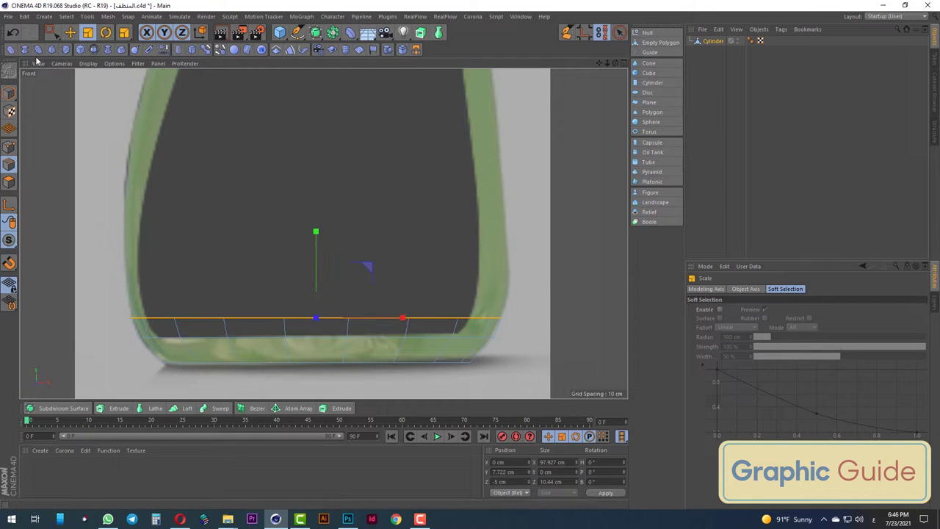
key("e")
left_click_drag(315, 230, 319, 210)
key("t")
left_click_drag(245, 240, 258, 241)
key("0")
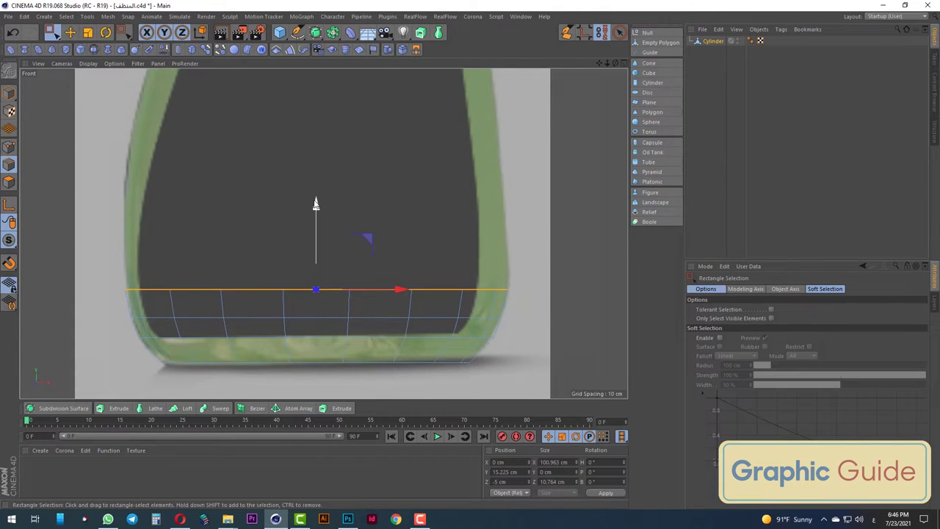
left_click_drag(316, 203, 316, 174)
key("t")
Nudge the top edge loop upward, shrink it slightly and shift it a touch left
key("0")
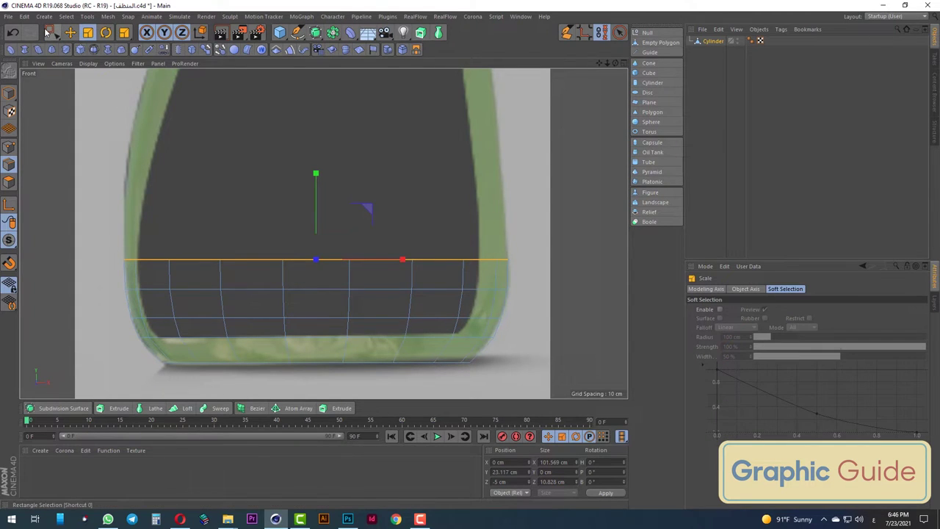
scroll(300, 361, "down", 3)
scroll(309, 252, "up", 2)
left_click_drag(312, 233, 312, 209)
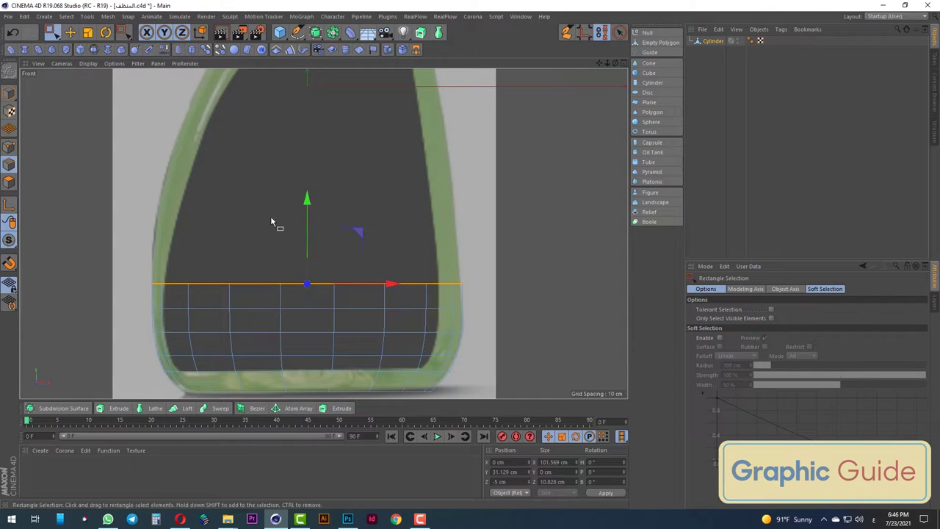
key("t")
left_click_drag(271, 221, 269, 225)
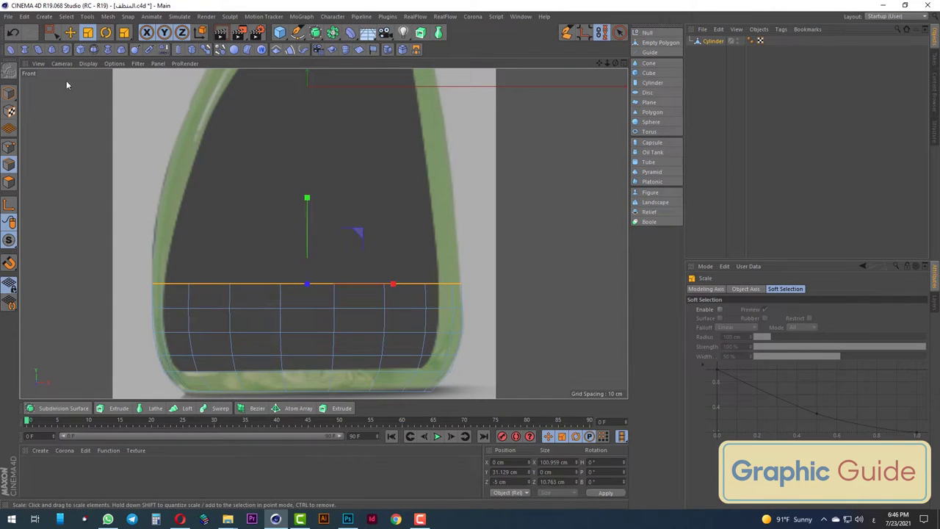
left_click(50, 33)
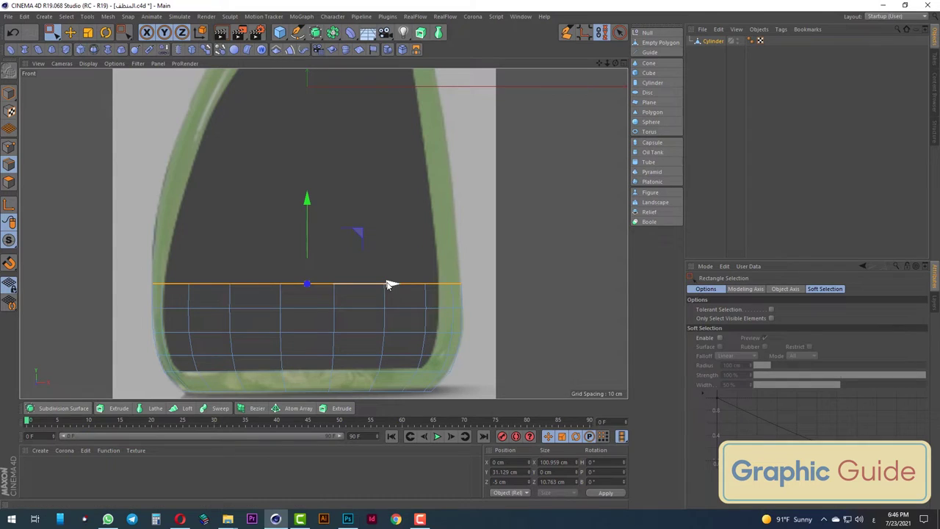
left_click_drag(393, 285, 392, 285)
Add rows raised about 6, 2 and 10 cm, shifting slightly left and shrinking to 98%
left_click_drag(306, 201, 308, 185)
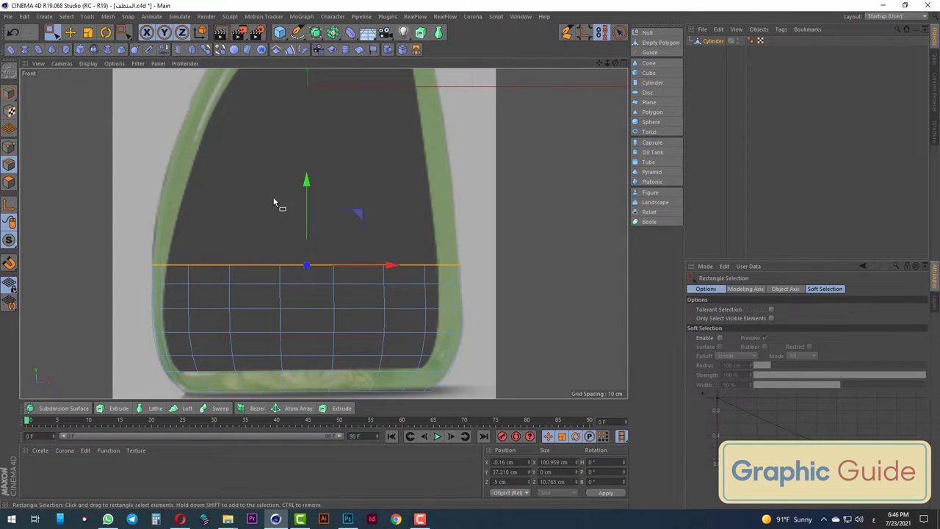
key("t")
left_click(51, 32)
left_click_drag(392, 265, 392, 269)
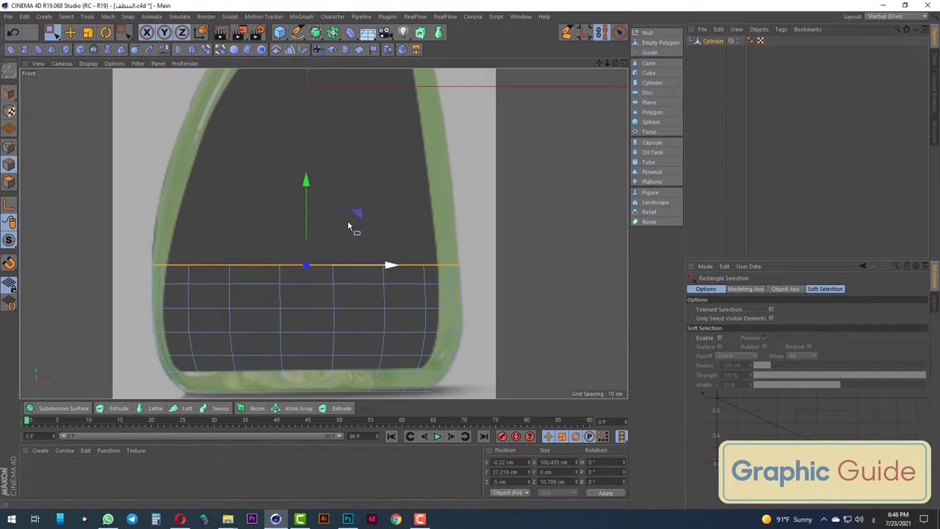
left_click_drag(306, 181, 306, 176)
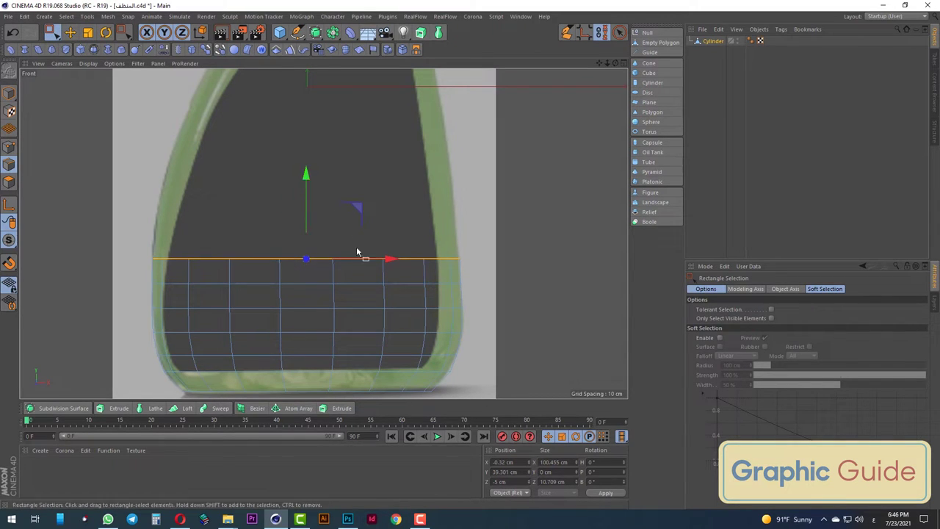
left_click_drag(390, 260, 391, 262)
left_click_drag(306, 176, 311, 149)
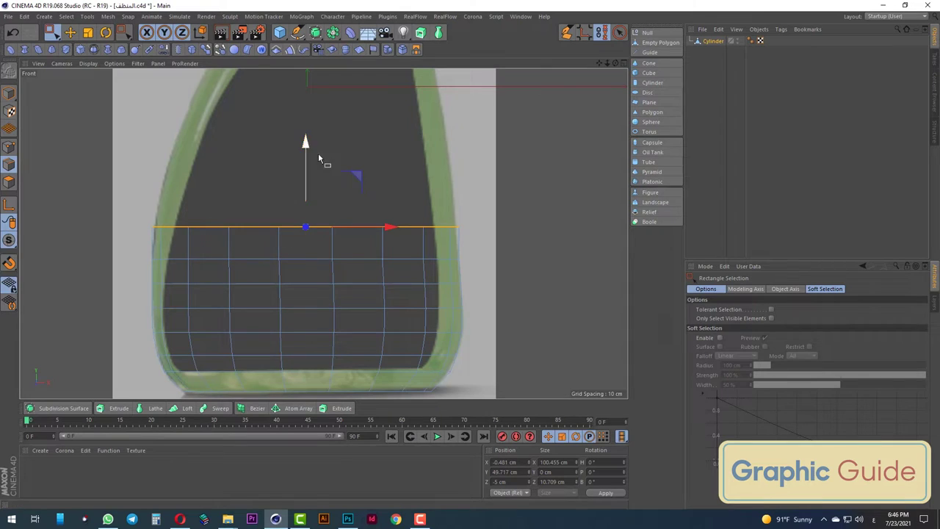
key("t")
left_click_drag(390, 172, 384, 177)
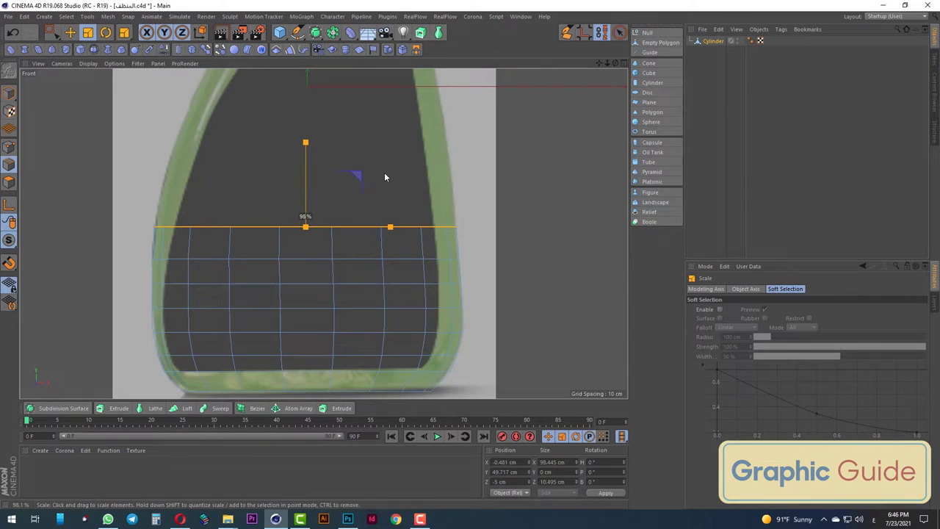
left_click(51, 32)
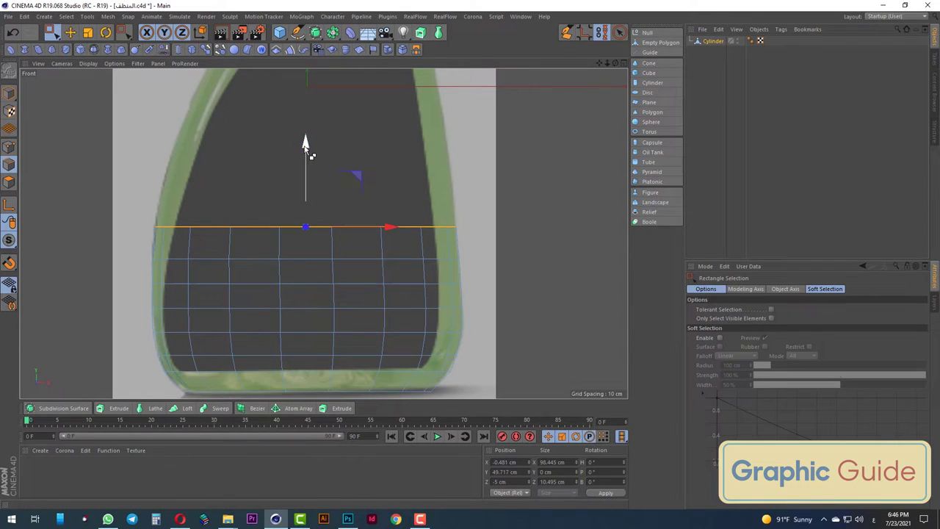
Raise the loop about 10 cm, then 6 cm, shrinking it to 98.8%
mouse_move(306, 146)
left_mouse_down()
mouse_move(306, 118)
mouse_move(338, 118)
left_mouse_up()
key("t")
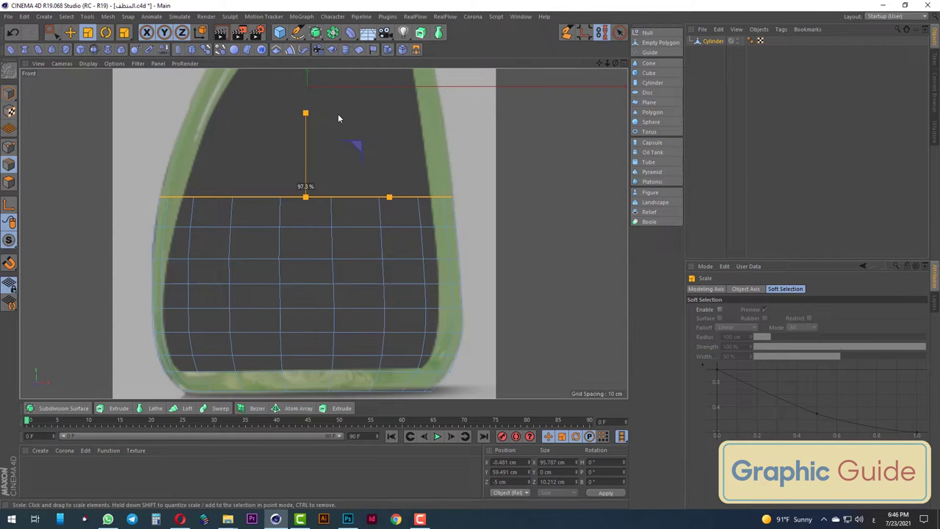
key("0")
scroll(327, 220, "down", 5)
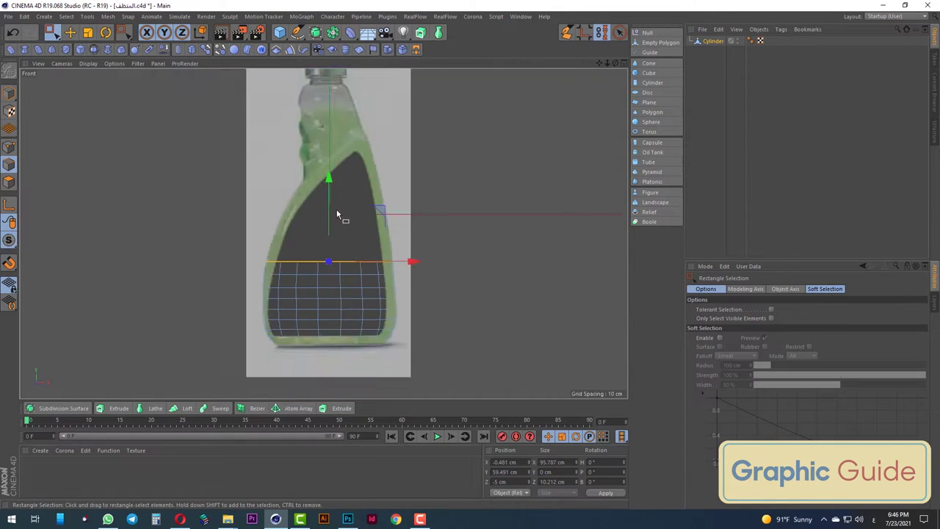
scroll(323, 231, "up", 5)
mouse_move(323, 235)
left_mouse_down()
mouse_move(324, 211)
mouse_move(349, 213)
left_mouse_up()
key("t")
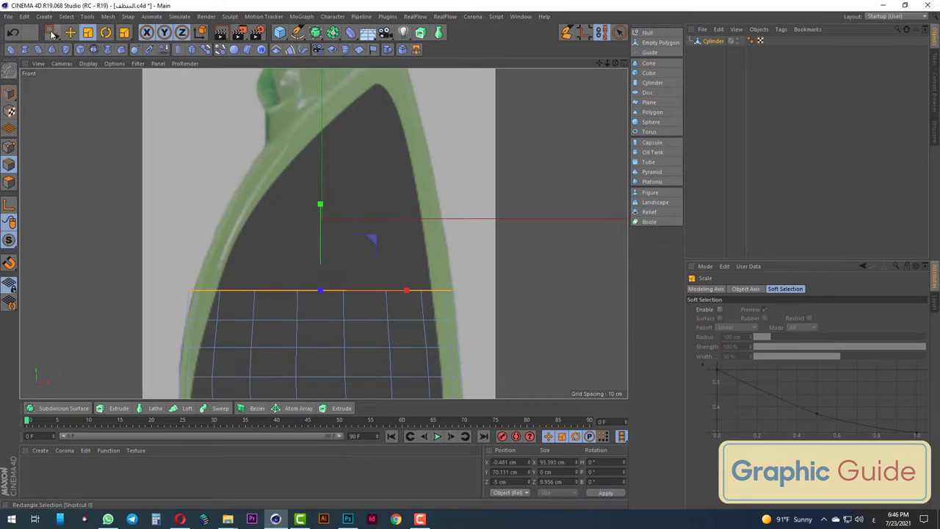
left_click(51, 35)
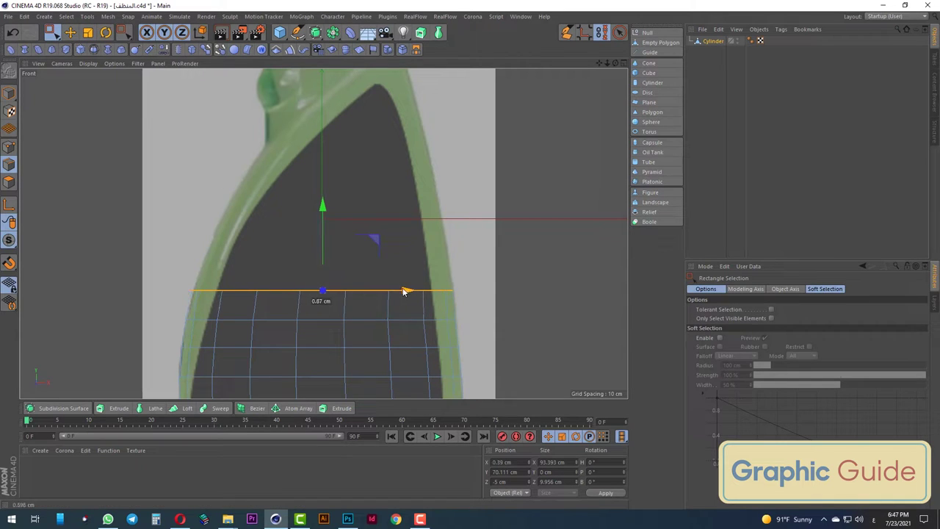
key("t")
left_click_drag(473, 257, 465, 262)
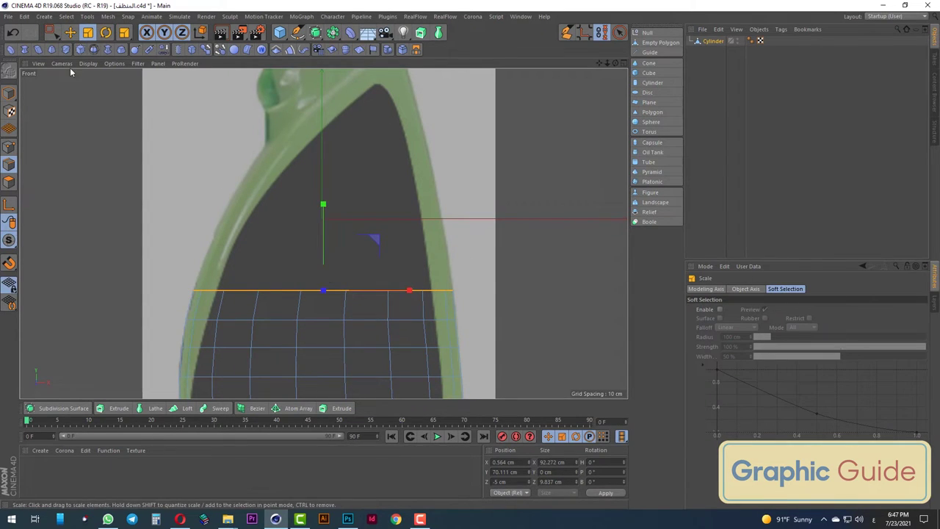
left_click(51, 33)
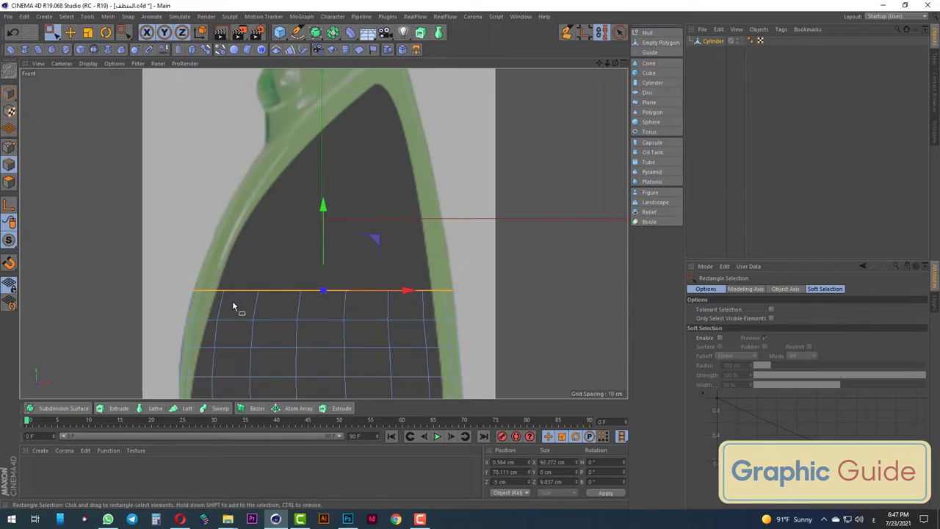
Raise the loop about 10 cm, shrink it to 96.5% and shift it about 0.5 cm right
left_click_drag(323, 206, 324, 174)
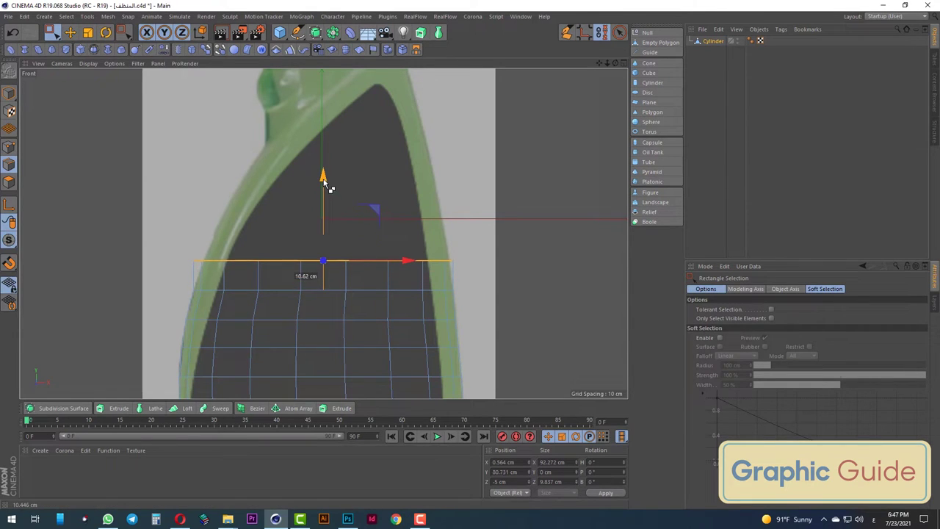
key("t")
left_click_drag(452, 213, 437, 215)
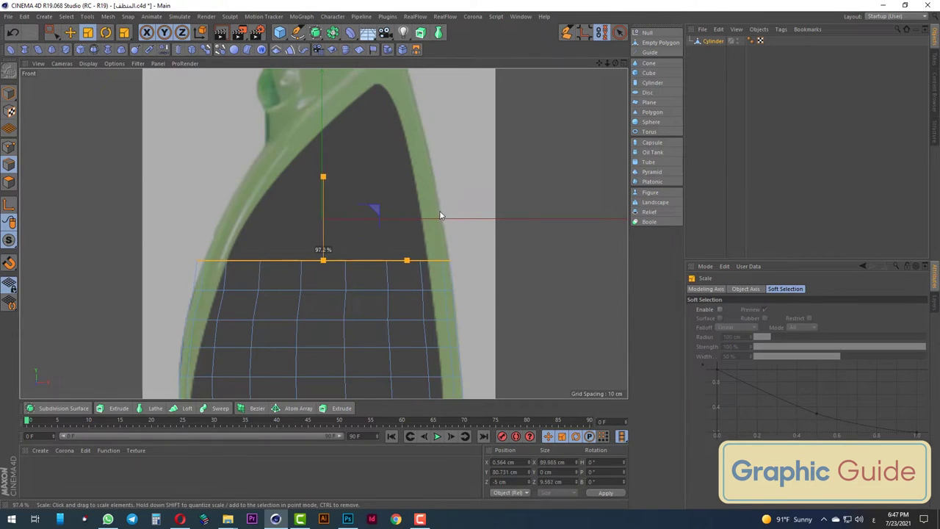
key("space")
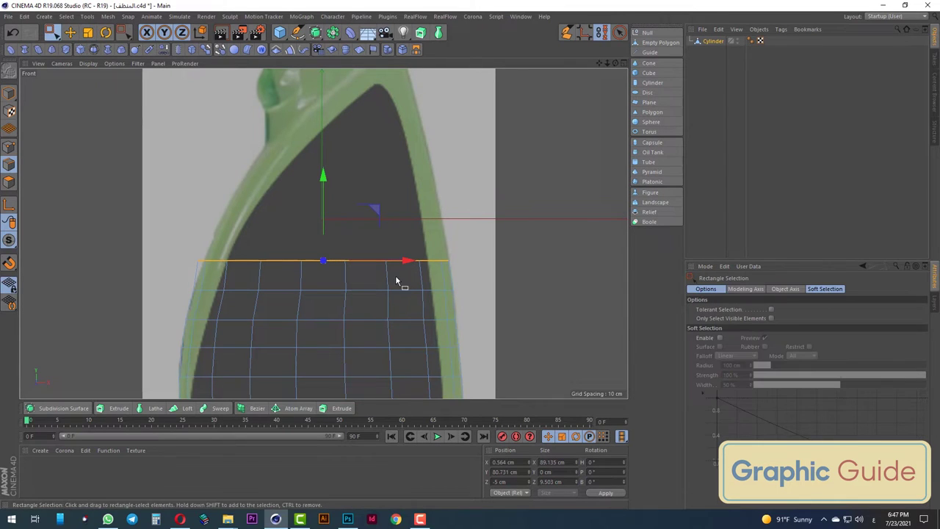
left_click_drag(405, 262, 406, 263)
key("space")
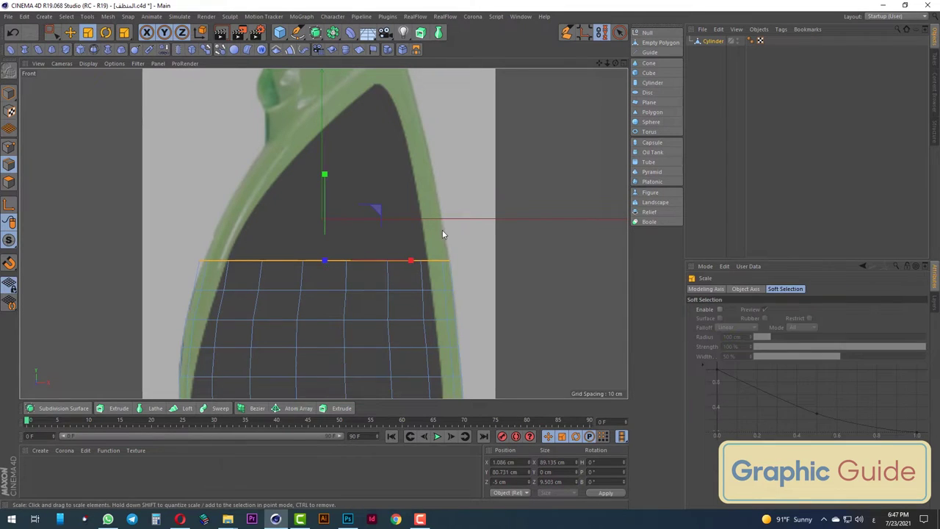
left_click_drag(443, 233, 438, 231)
key("space")
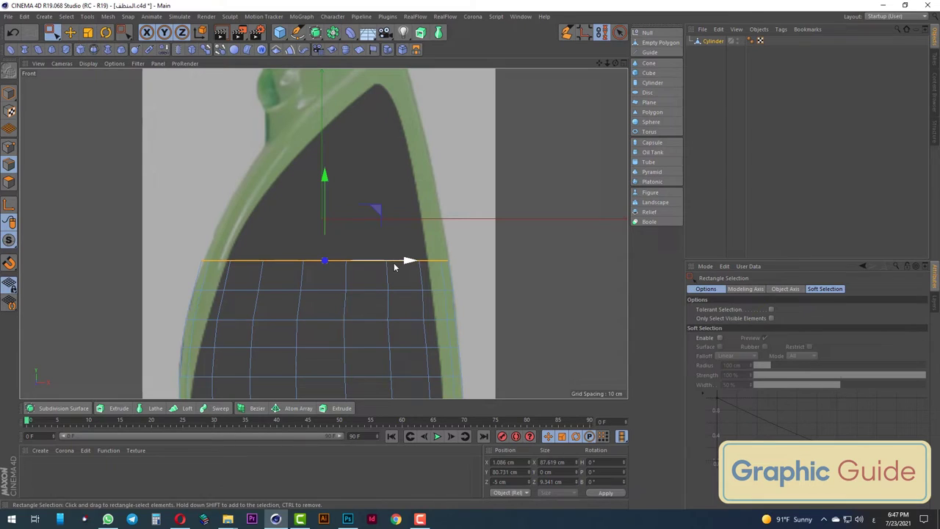
left_click_drag(404, 262, 396, 266)
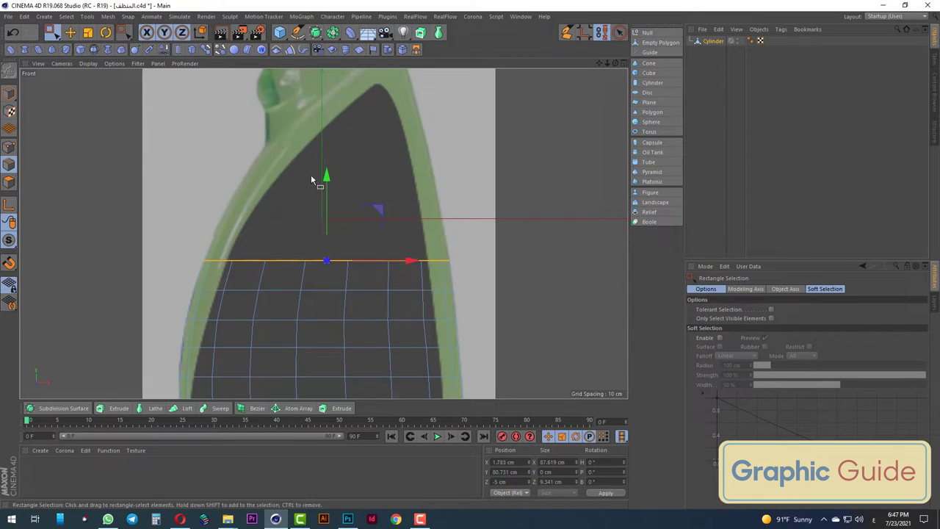
Raise the loop about 12 cm, shrink it to 91.3% and shift it 1.4 cm right
left_click_drag(328, 188, 326, 156)
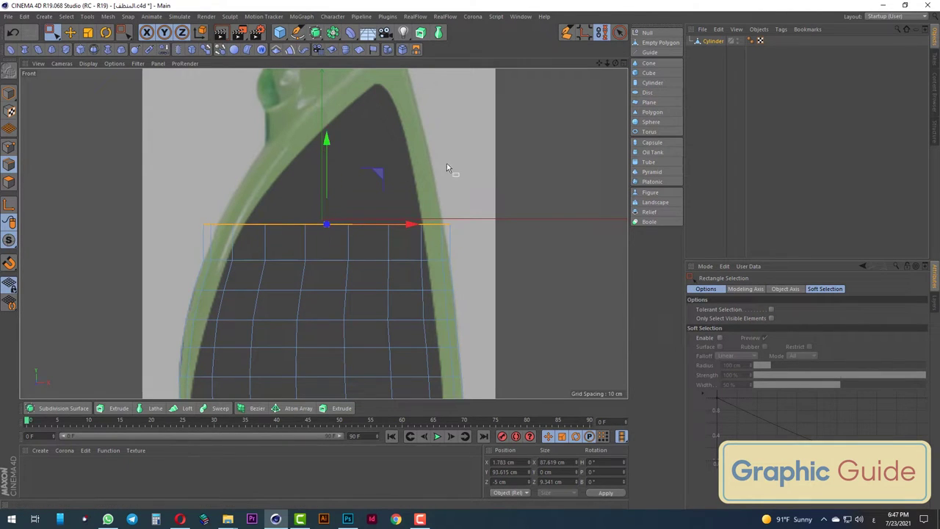
key("t")
left_click_drag(473, 163, 440, 165)
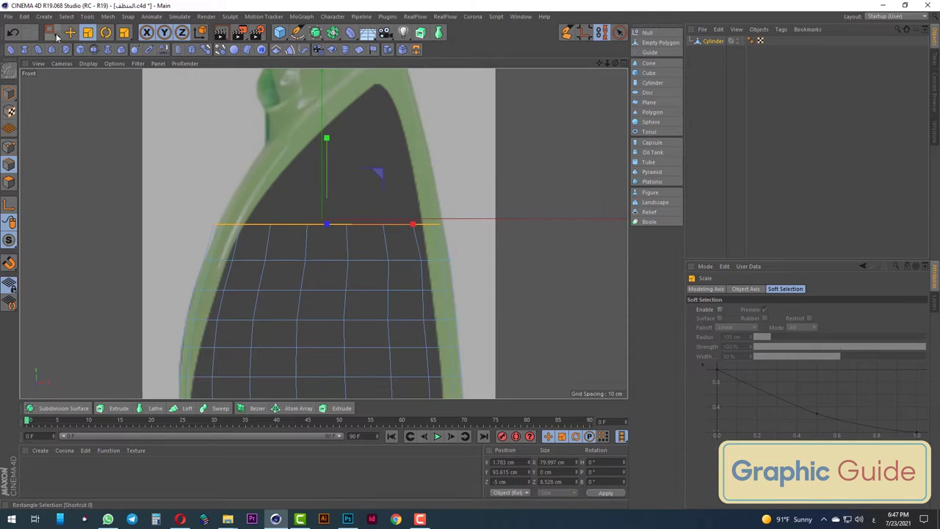
left_click(52, 33)
left_click_drag(401, 227, 404, 223)
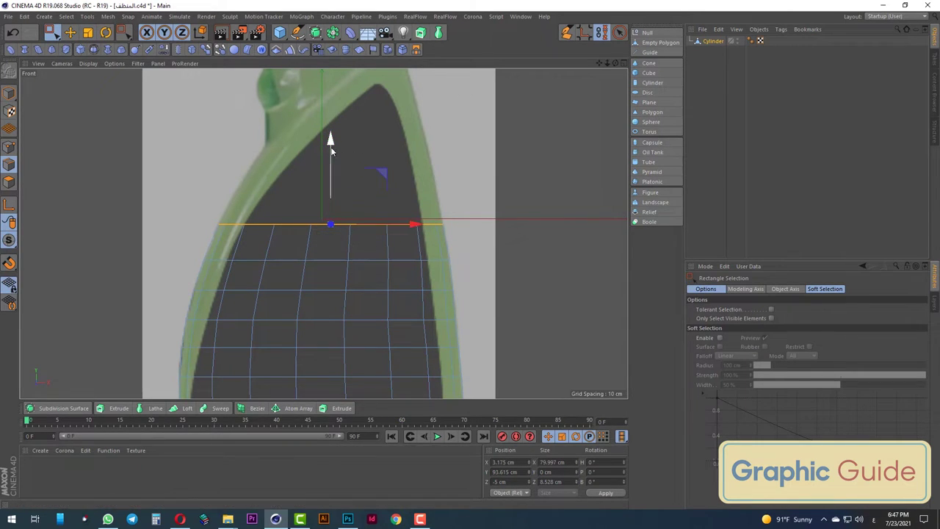
Add two more rows, shrinking to 97.5% and 95.3% and shifting about 1.2 and 1 cm right
left_click_drag(334, 154, 332, 114)
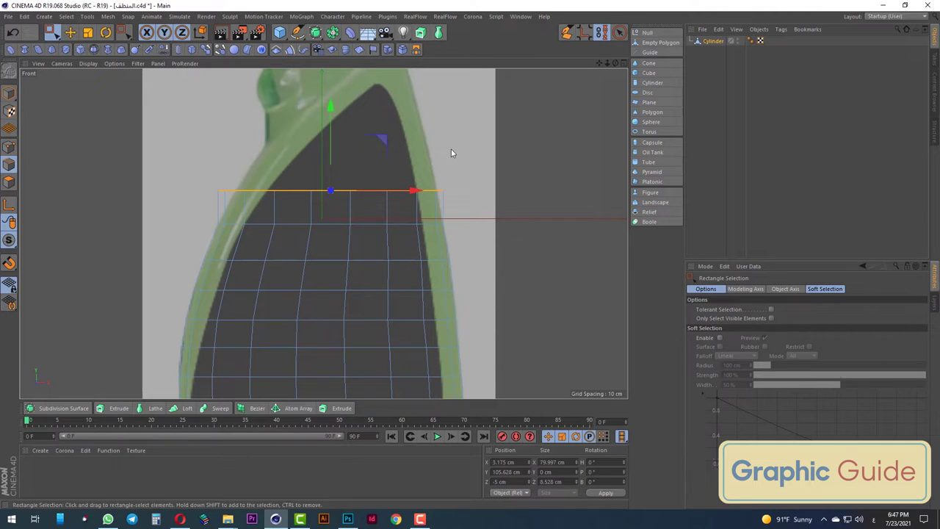
key("t")
left_click_drag(451, 152, 401, 150)
left_click(52, 33)
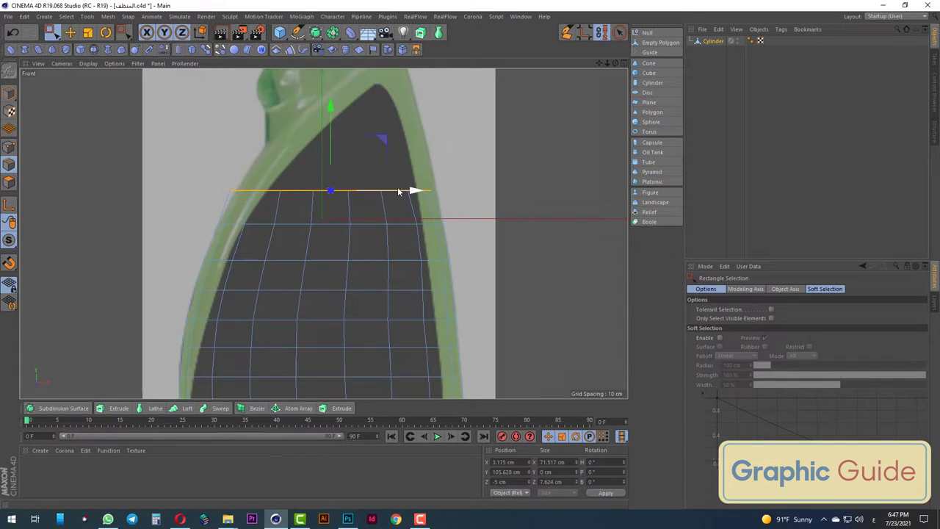
left_click_drag(396, 191, 402, 191)
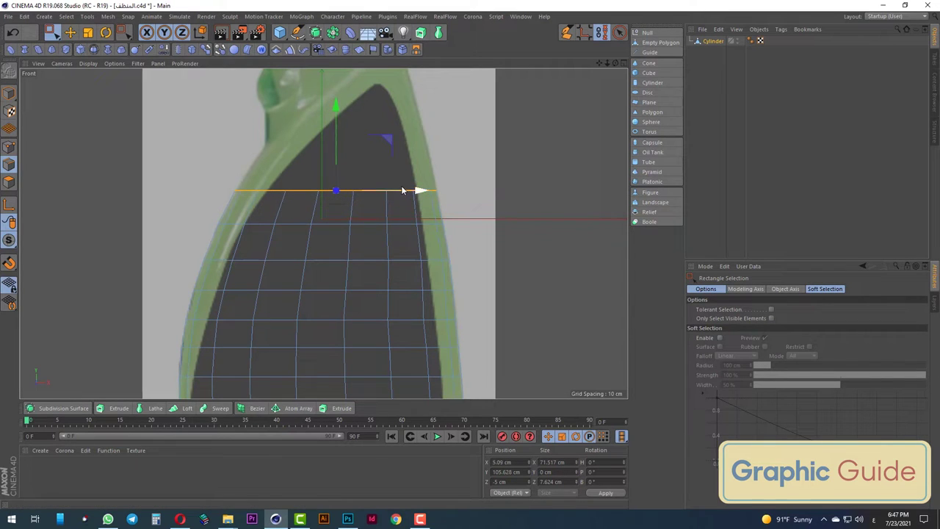
left_click_drag(336, 107, 345, 75)
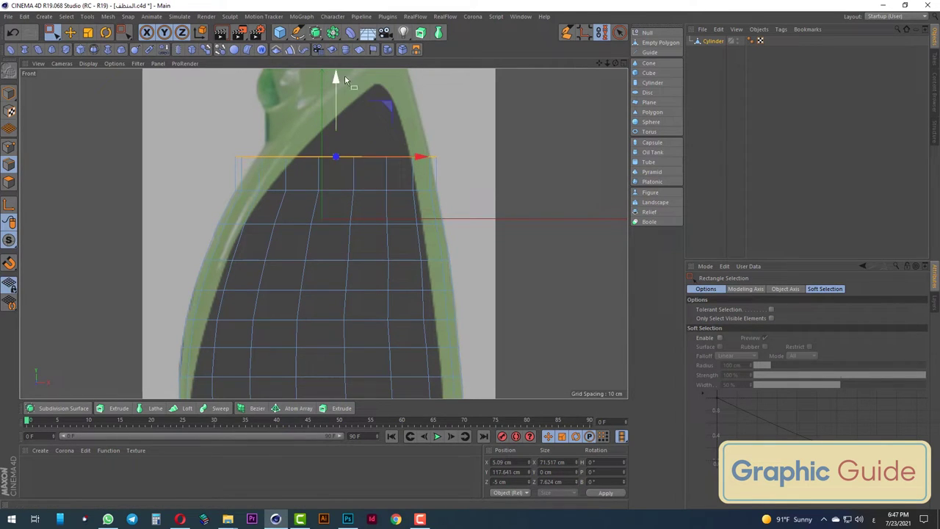
key("t")
left_click_drag(443, 113, 389, 110)
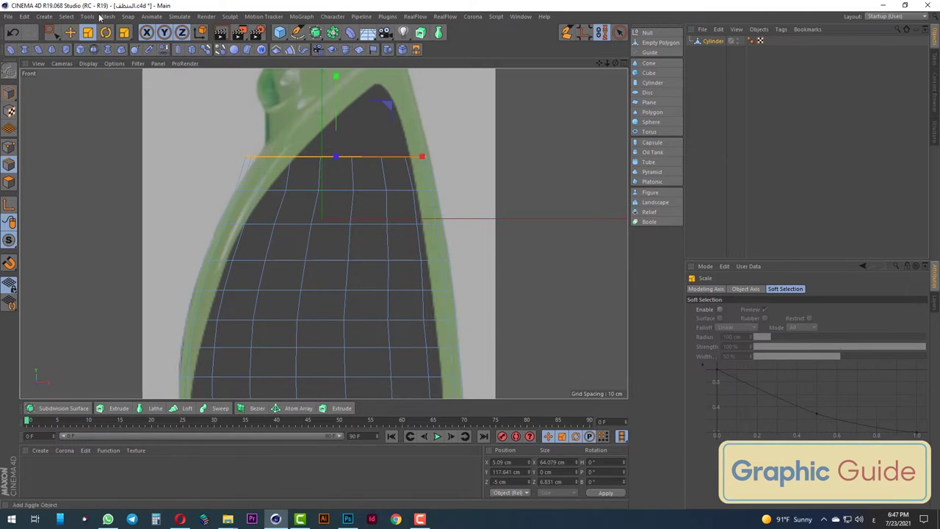
left_click(52, 32)
left_click_drag(424, 158, 428, 159)
Raise the top edge toward the shoulder, narrow it to 92.8% and shift it about 2 cm right
scroll(412, 206, "down", 3)
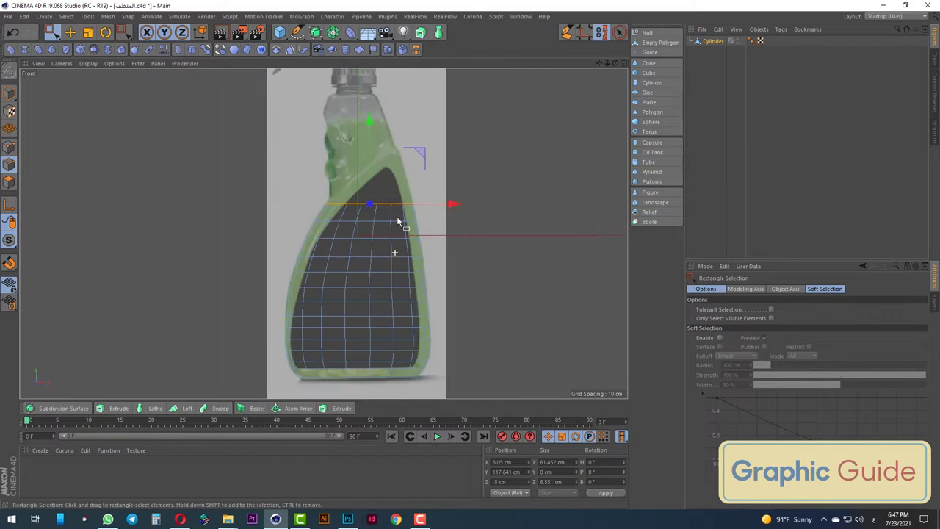
scroll(313, 185, "up", 3)
scroll(339, 173, "up", 1)
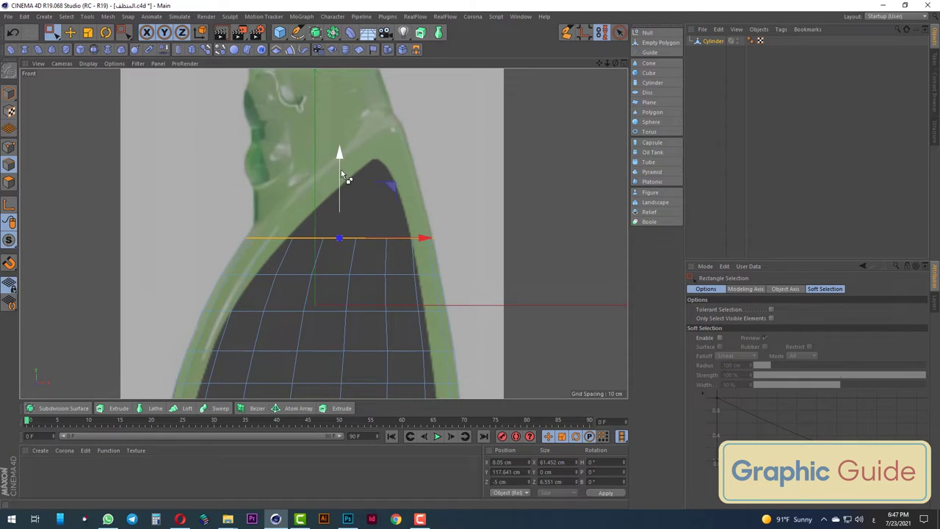
left_click_drag(341, 169, 341, 143)
key("t")
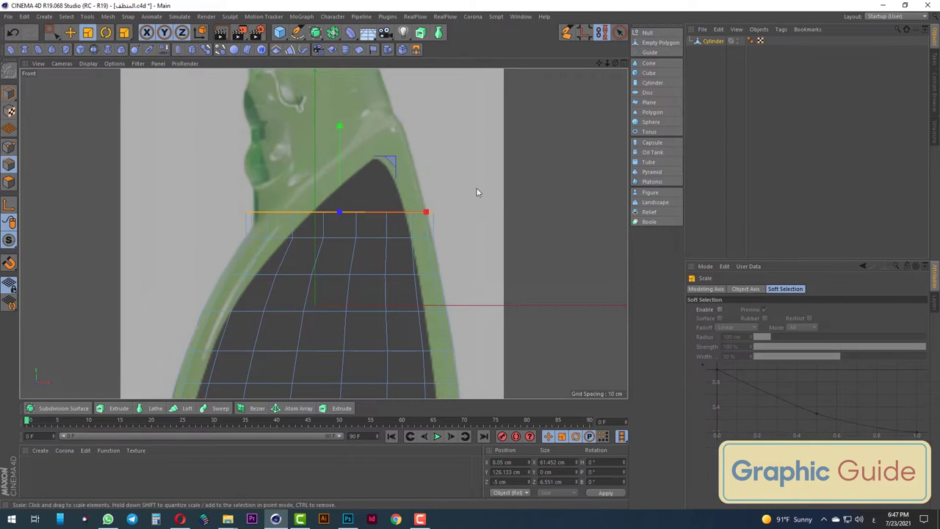
left_click_drag(476, 188, 416, 191)
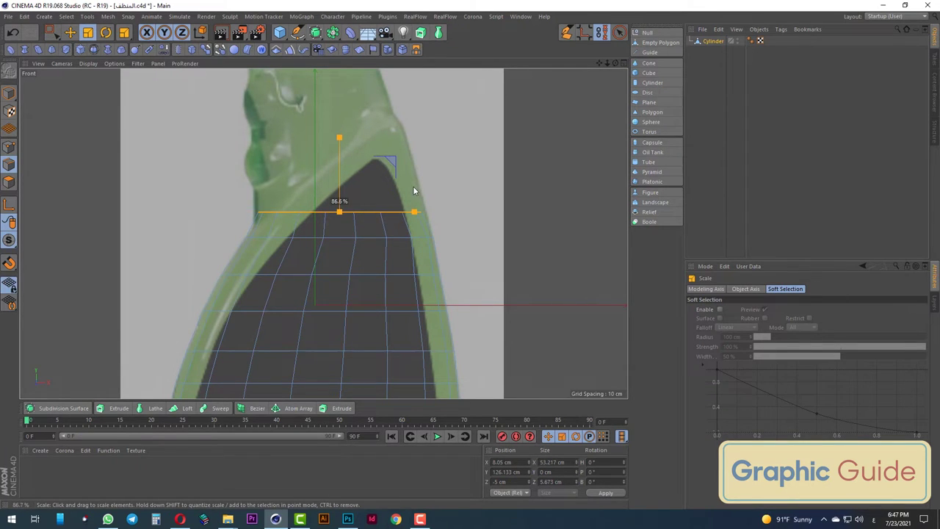
key("e")
left_click(51, 33)
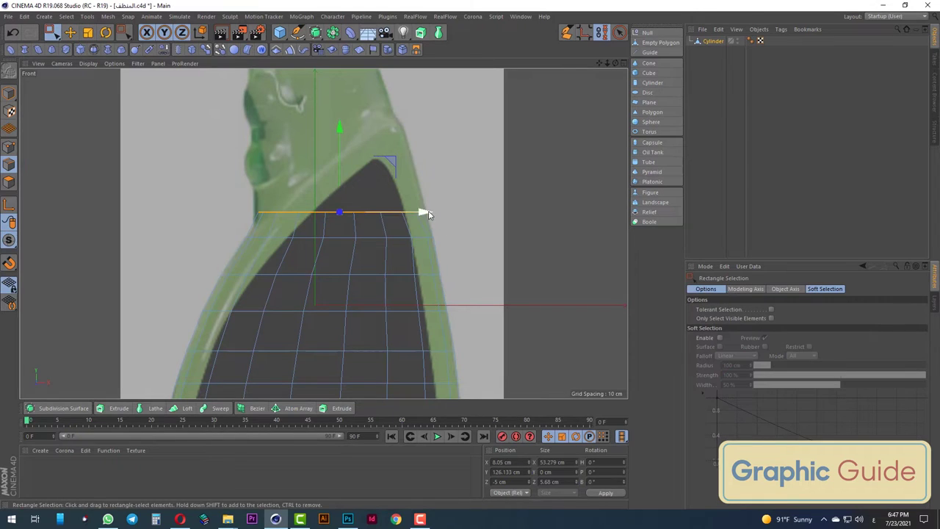
left_click_drag(428, 213, 455, 210)
Lower the top points about 2.4 cm and widen that row slightly
key("t")
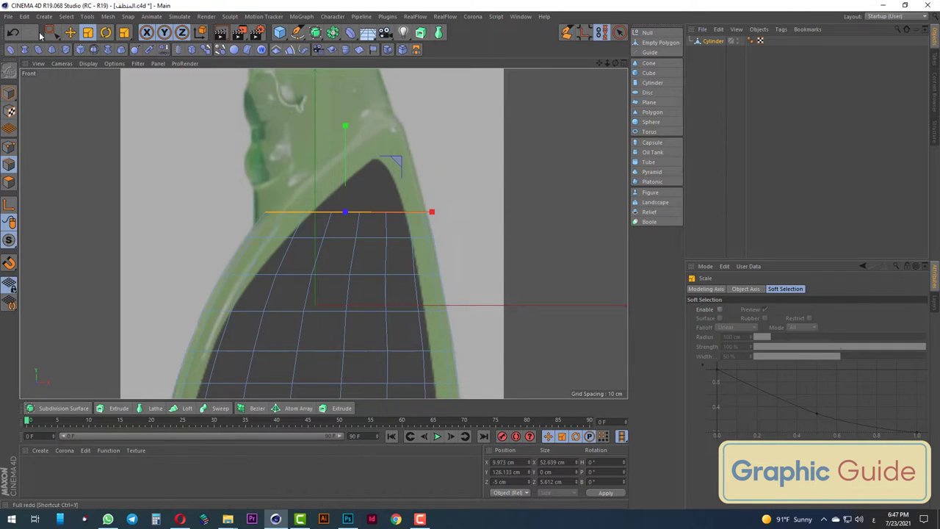
left_click(49, 32)
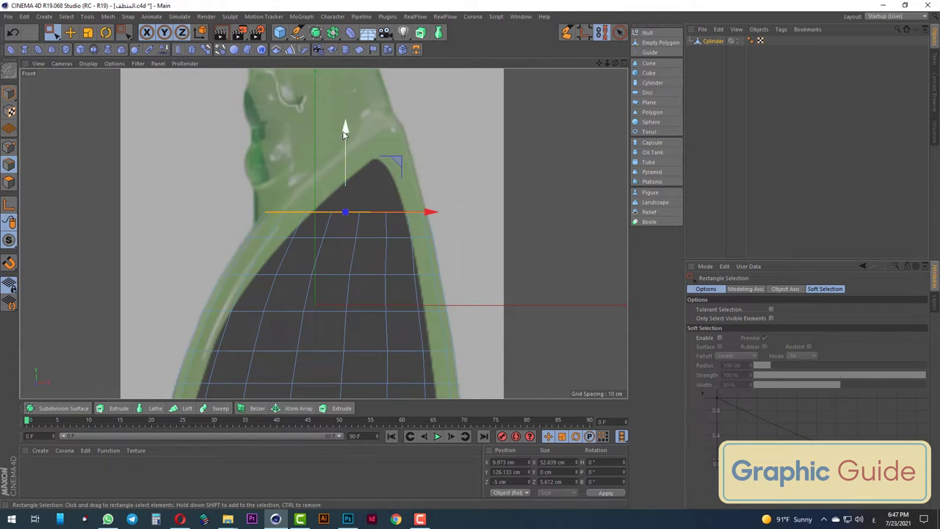
left_click_drag(344, 131, 333, 153)
key("t")
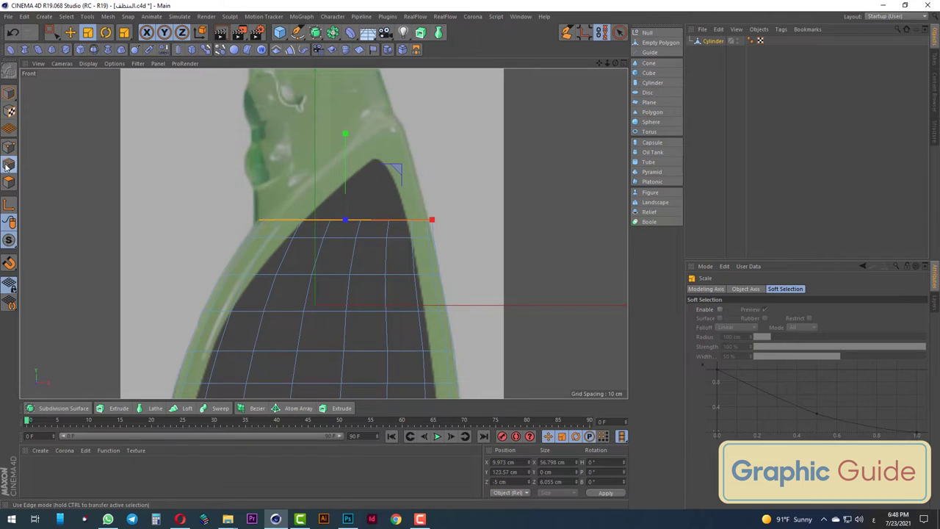
left_click_drag(50, 32, 95, 64)
Move the next row down about 4.6 cm, widen it to 109% and nudge it 1 cm left
left_click_drag(224, 227, 514, 258)
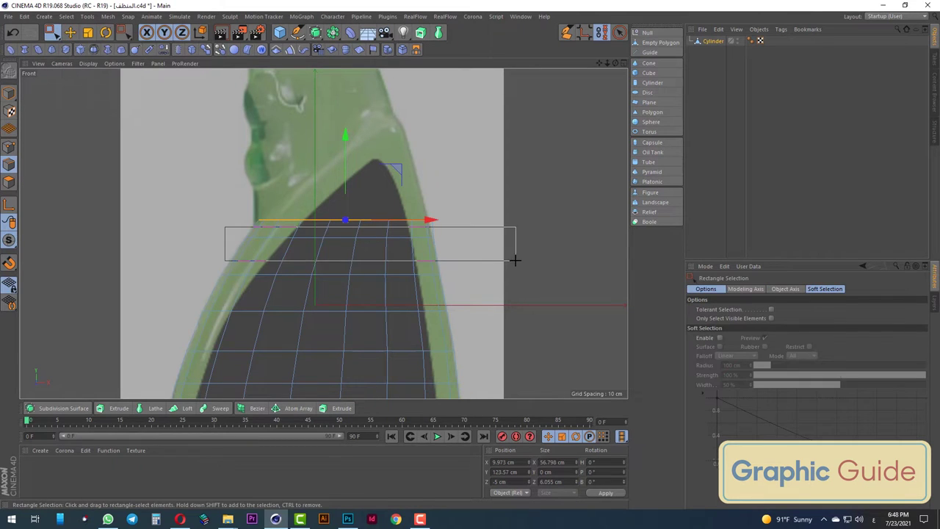
left_click_drag(345, 156, 339, 171)
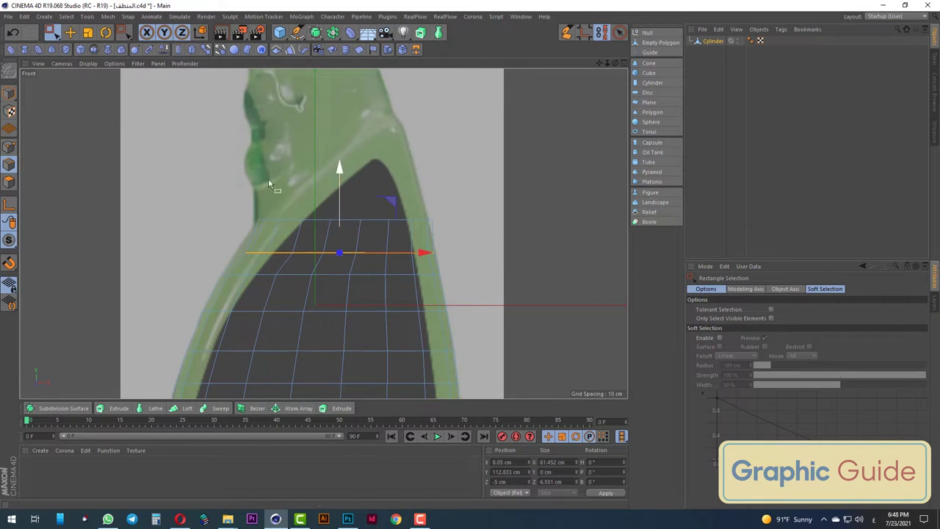
key("t")
mouse_move(217, 198)
left_mouse_down()
mouse_move(243, 198)
mouse_move(226, 196)
left_mouse_up()
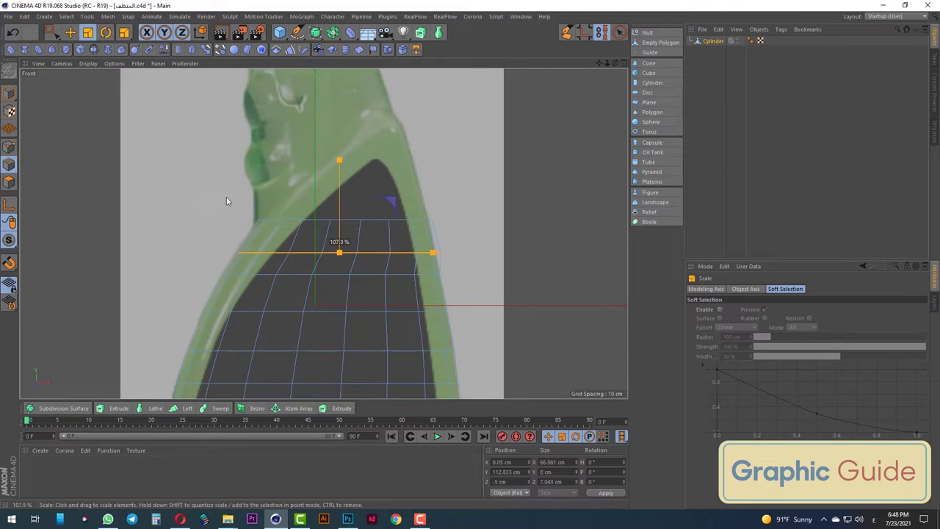
left_click(50, 33)
left_click_drag(426, 254, 422, 254)
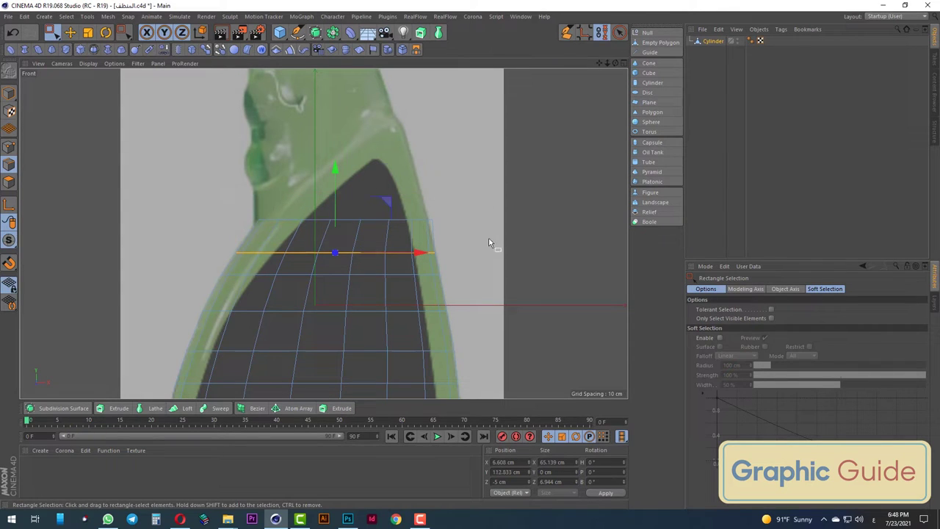
Reselect the top row, narrow it slightly and lower it a little to fit the shoulder
left_click_drag(489, 241, 430, 230)
key("t")
key("0")
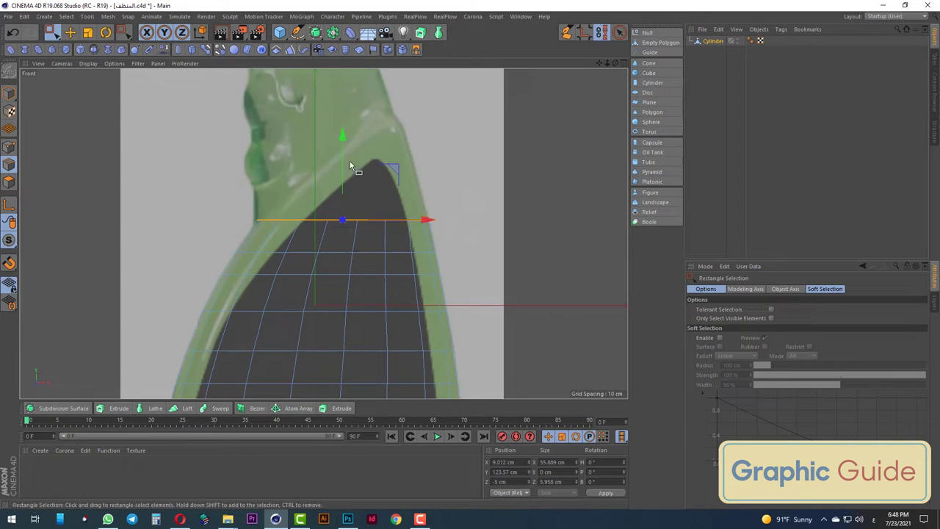
left_click_drag(339, 145, 339, 149)
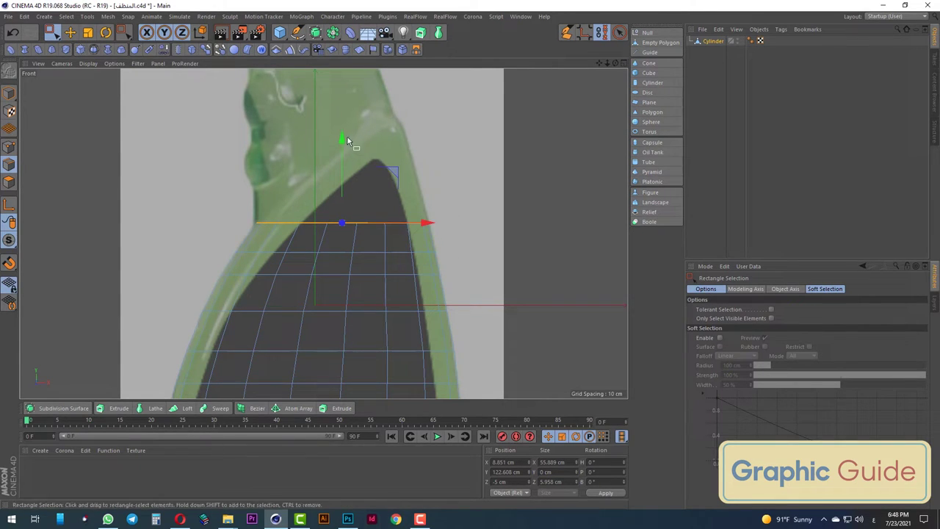
left_click_drag(343, 138, 342, 140)
left_click_drag(426, 226, 424, 225)
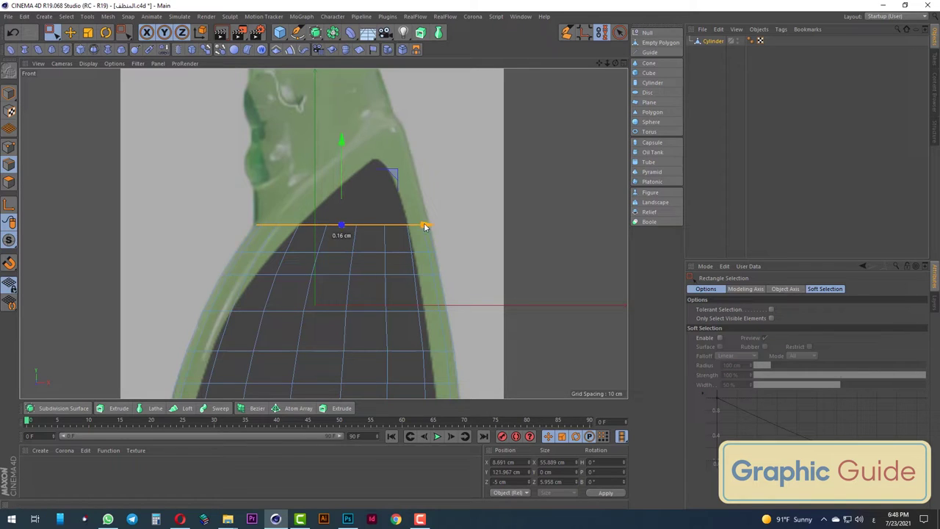
Raise the top row about 6.5 cm, narrow it to the reference, and shift it right about 1.6 cm
scroll(421, 243, "up", 3)
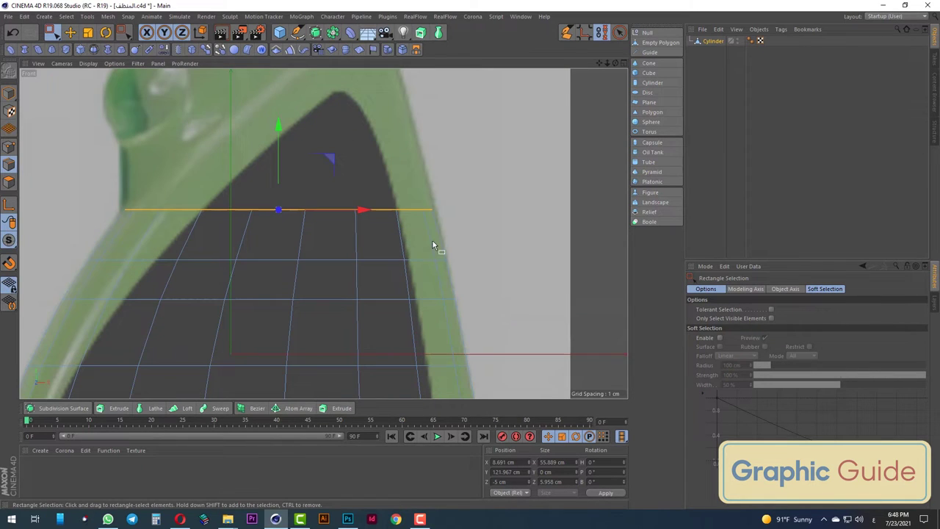
left_click(88, 32)
left_click_drag(80, 119, 86, 118)
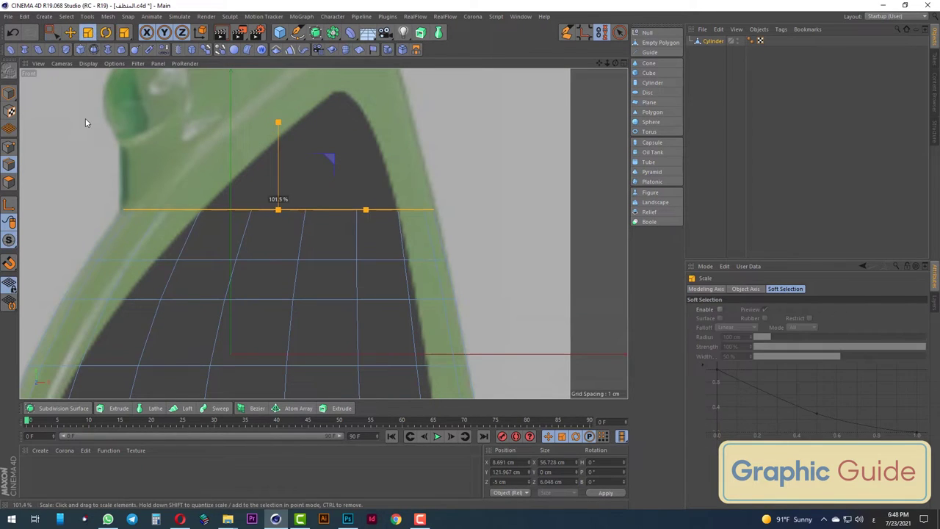
left_click(52, 33)
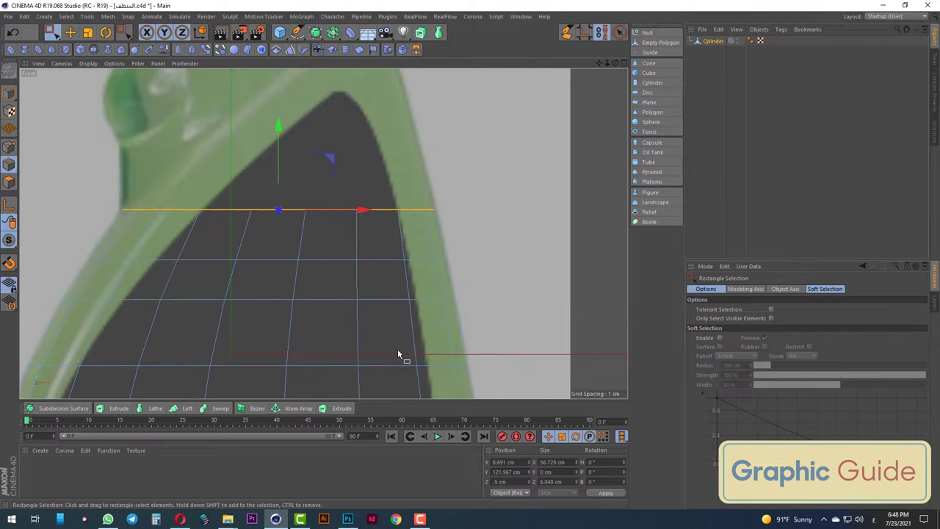
scroll(315, 230, "up", 2)
left_click_drag(343, 231, 340, 195)
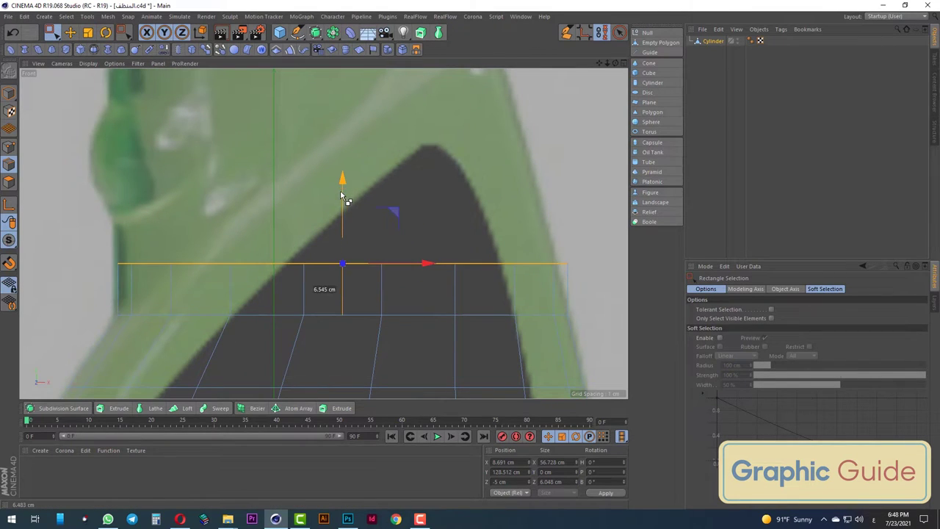
key("t")
left_click_drag(537, 154, 500, 152)
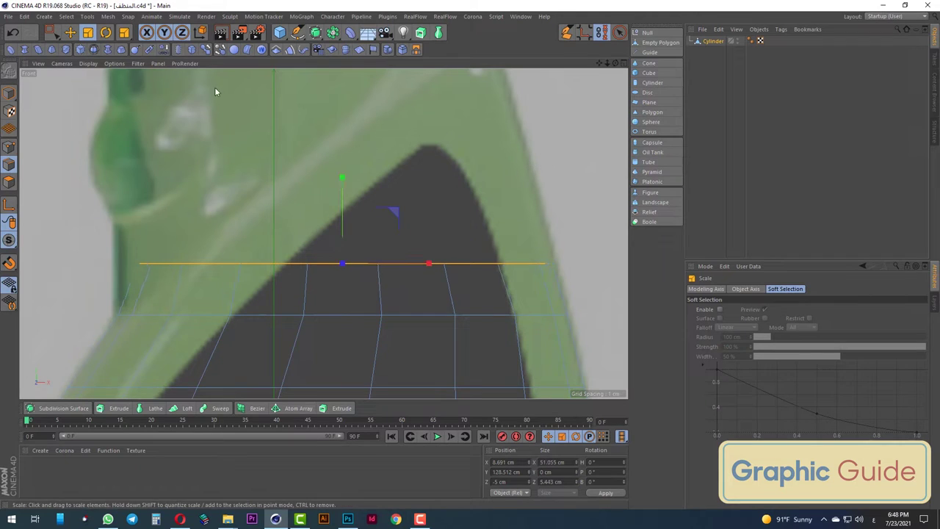
left_click(51, 32)
left_click_drag(426, 263, 438, 263)
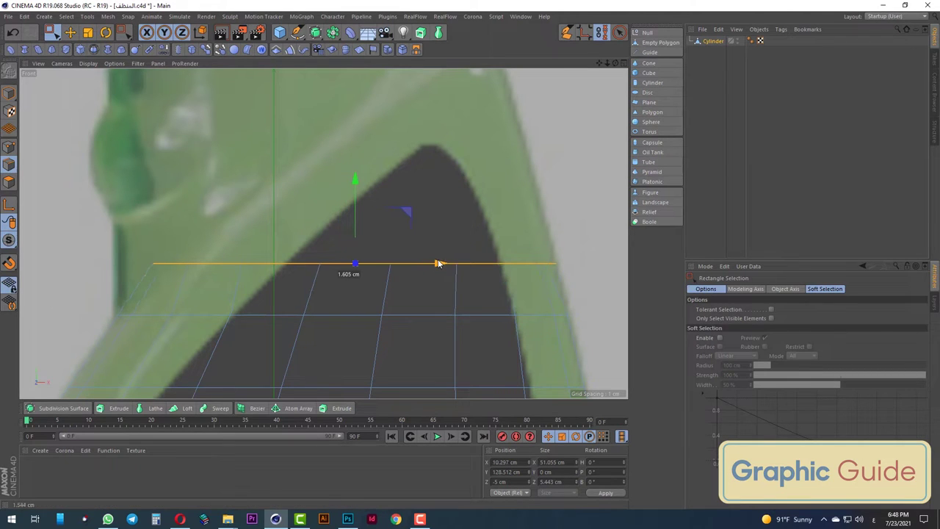
key("t")
left_click_drag(501, 201, 475, 201)
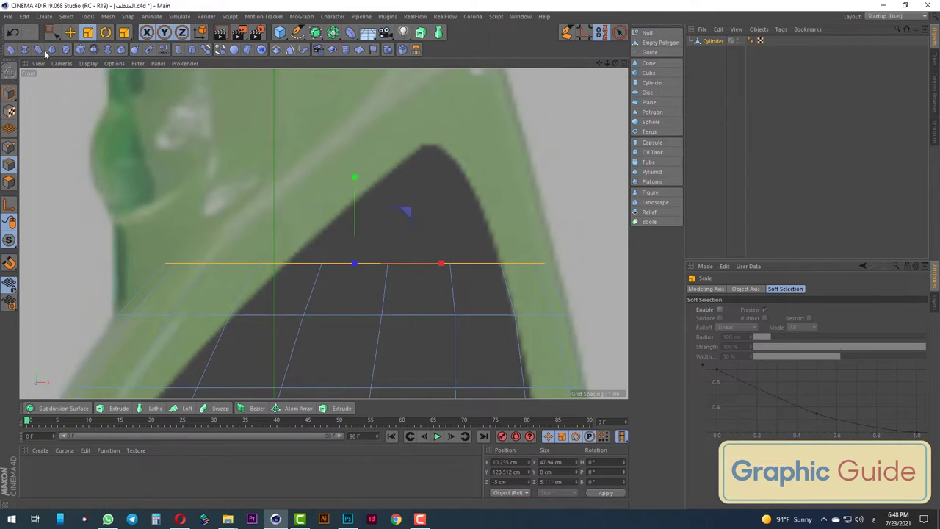
left_click_drag(442, 263, 449, 266)
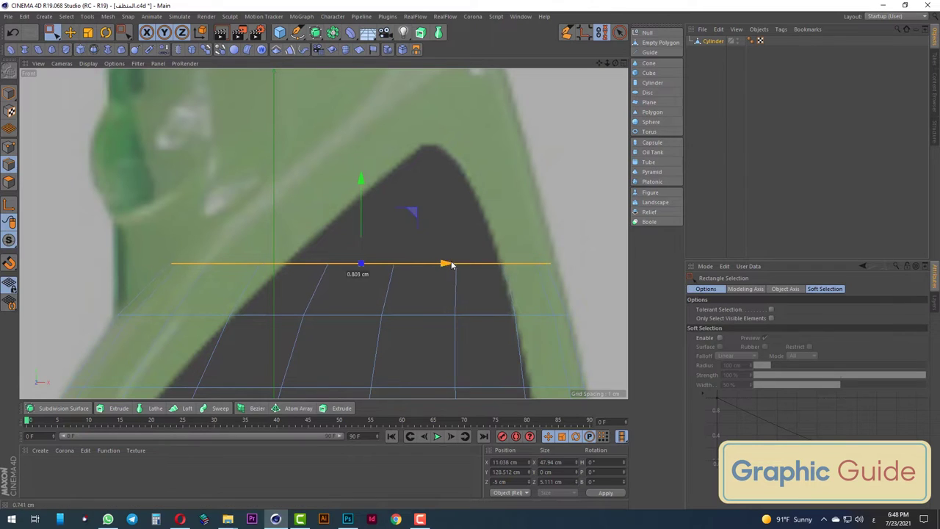
left_click_drag(400, 230, 409, 227)
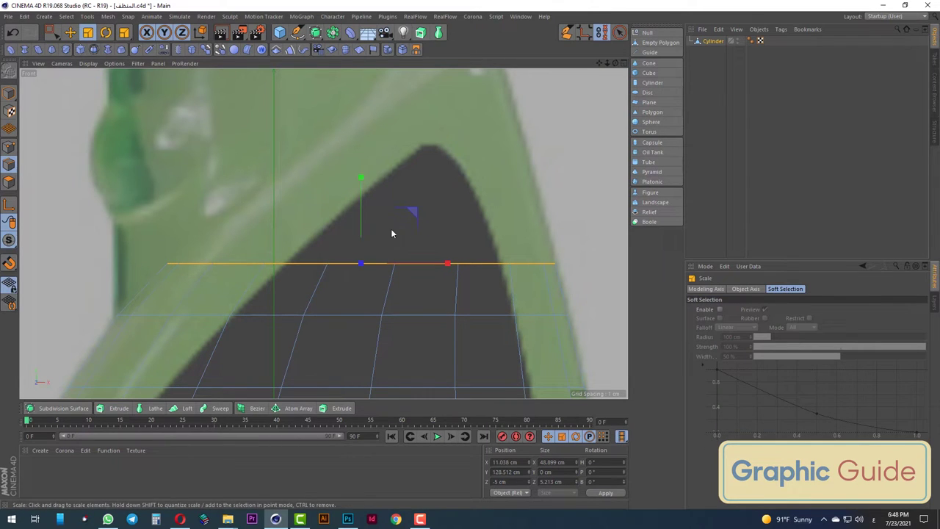
Lift the row toward the shoulder outline, pull it inward, and shift it right about 2 cm
left_click(52, 33)
scroll(441, 272, "down", 2)
scroll(430, 248, "down", 3)
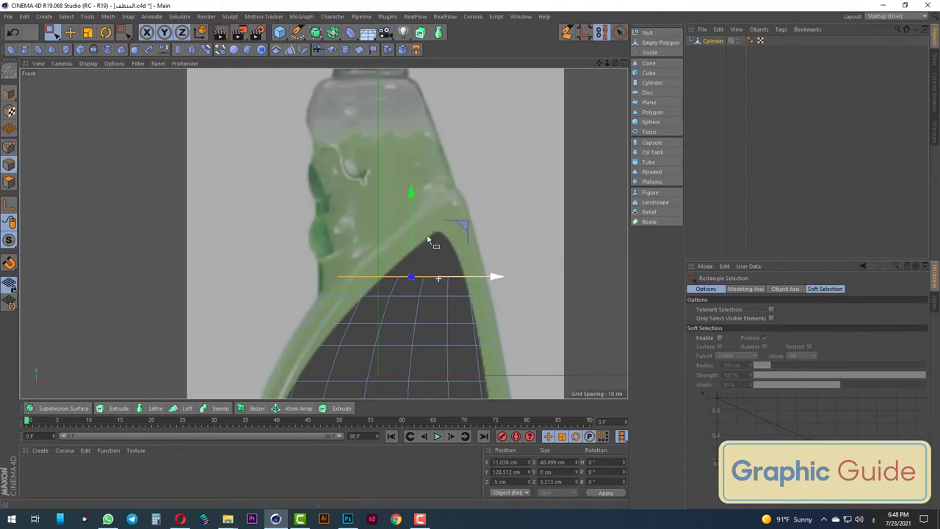
scroll(409, 227, "down", 2)
scroll(409, 227, "up", 2)
scroll(415, 216, "up", 2)
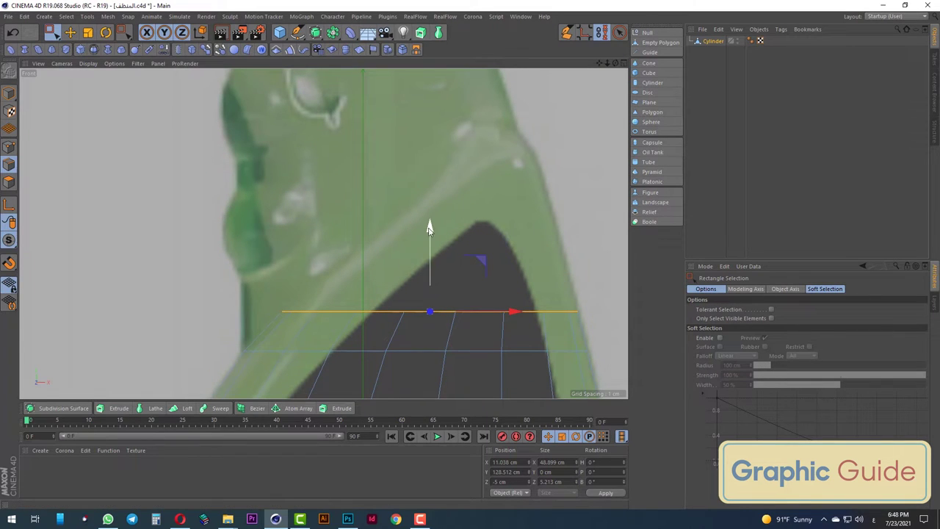
left_click_drag(430, 227, 430, 193)
key("t")
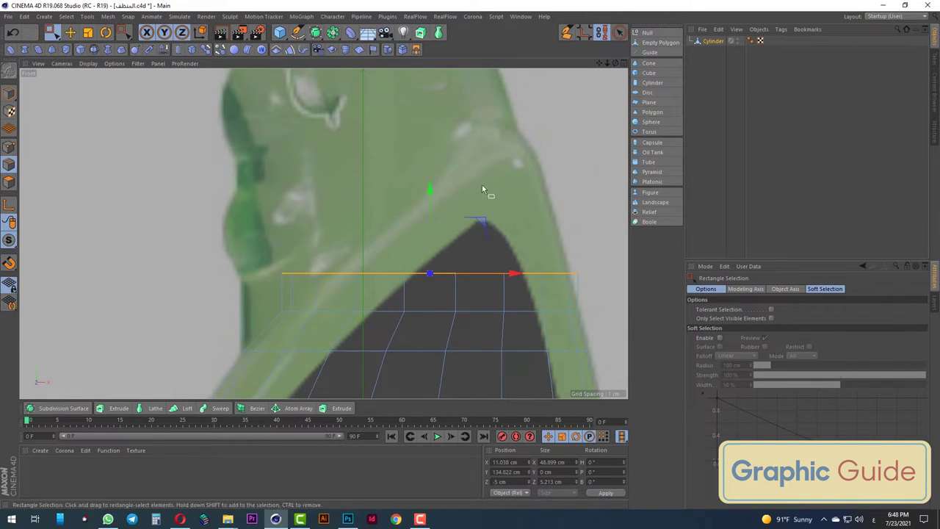
left_click_drag(509, 188, 451, 194)
key("space")
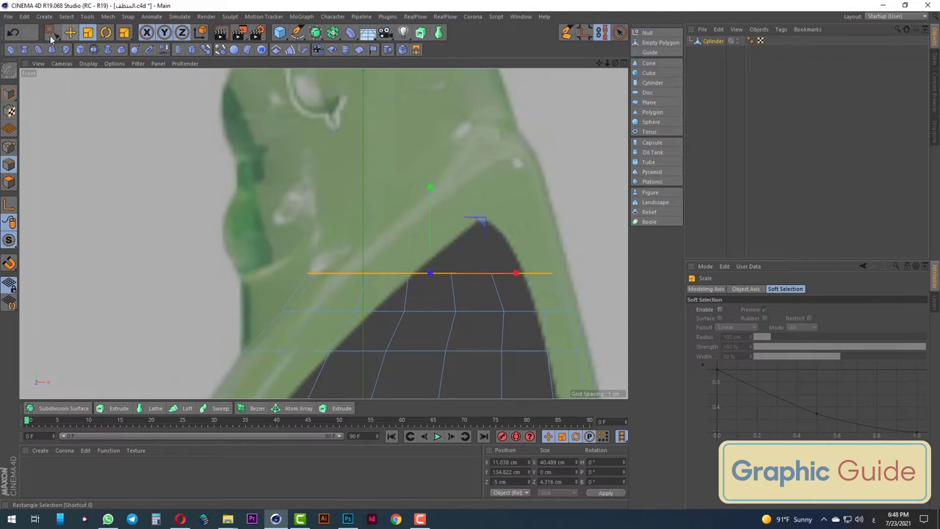
left_click_drag(515, 273, 533, 274)
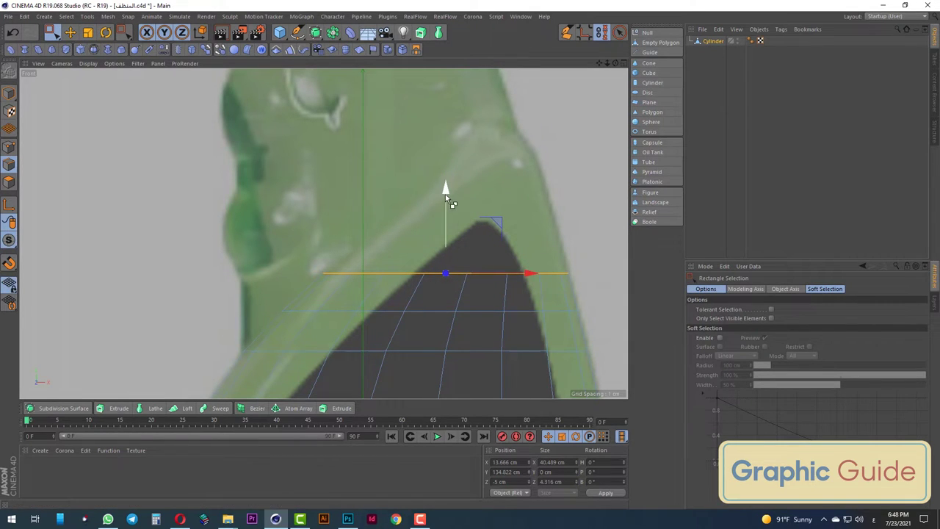
Raise the row up the neck twice, shrinking it to about 84% then 69% and shifting it right
left_click_drag(445, 194, 447, 155)
key("t")
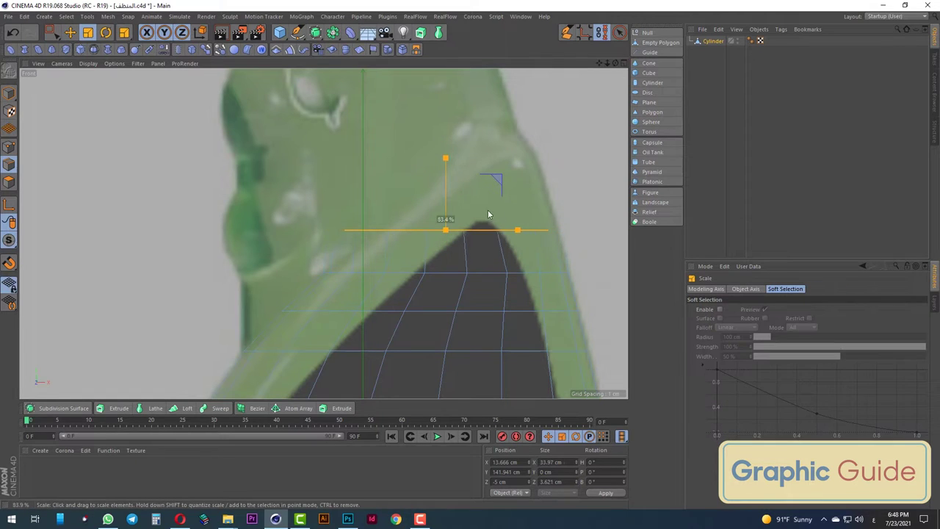
left_click_drag(500, 239, 450, 215)
left_click(50, 31)
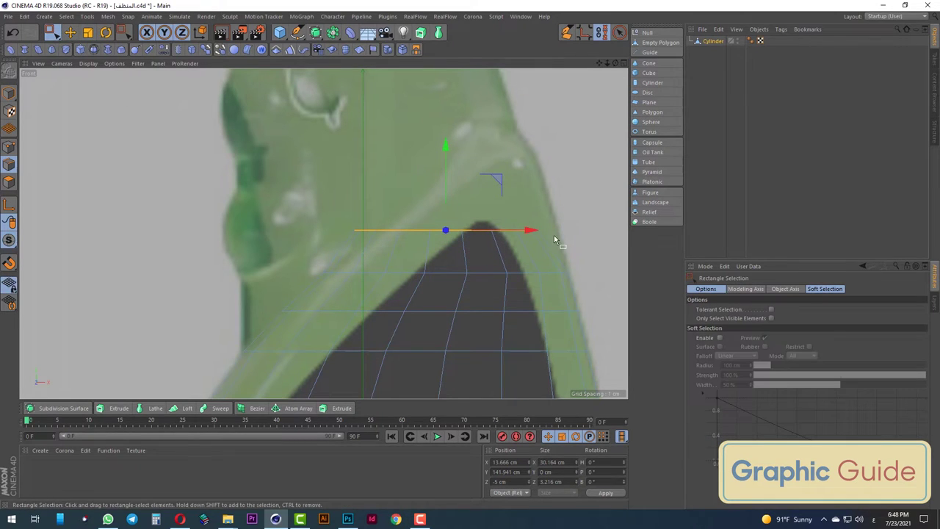
left_click_drag(533, 230, 555, 234)
left_click(419, 518)
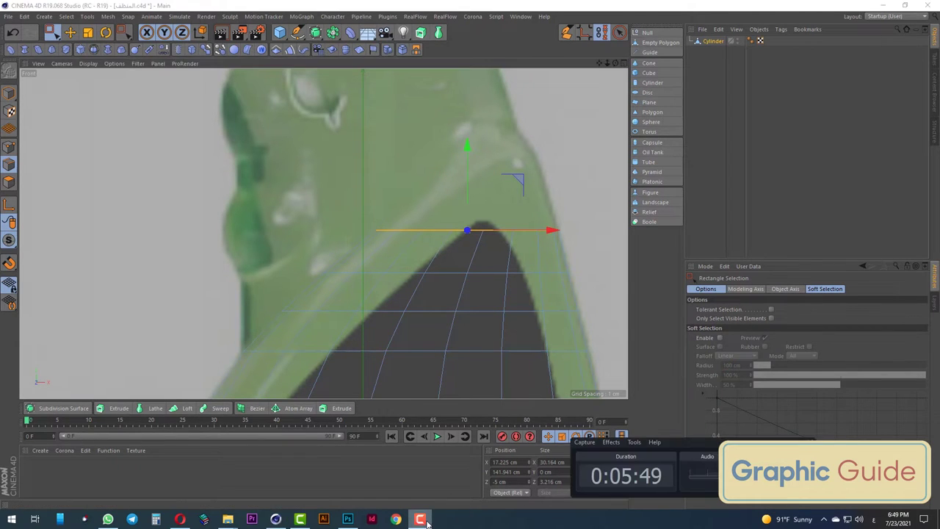
left_click(427, 520)
mouse_move(466, 152)
left_mouse_down()
mouse_move(471, 118)
mouse_move(424, 135)
left_mouse_up()
key("t")
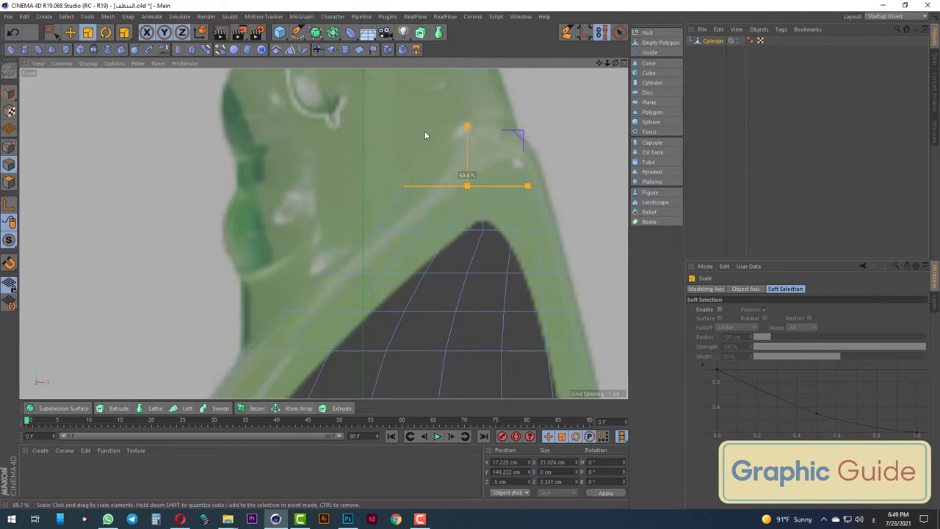
key("0")
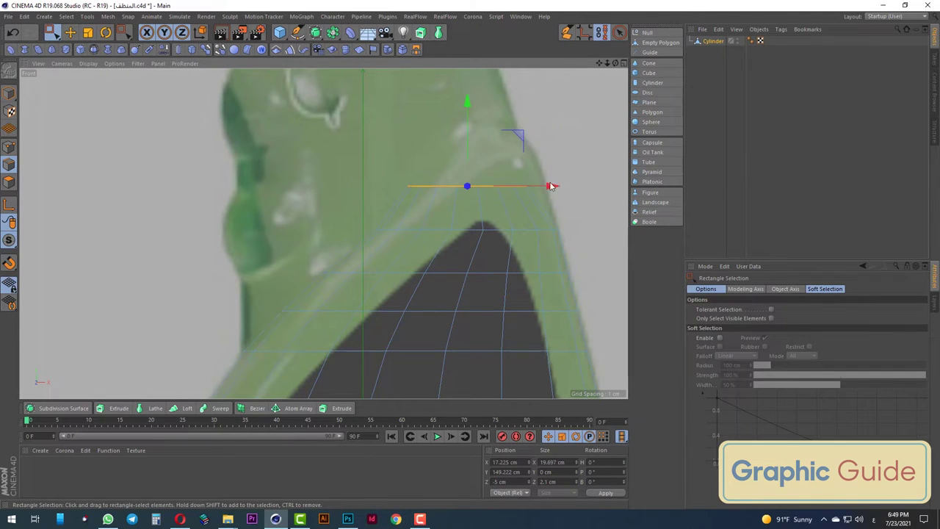
left_click_drag(552, 186, 572, 189)
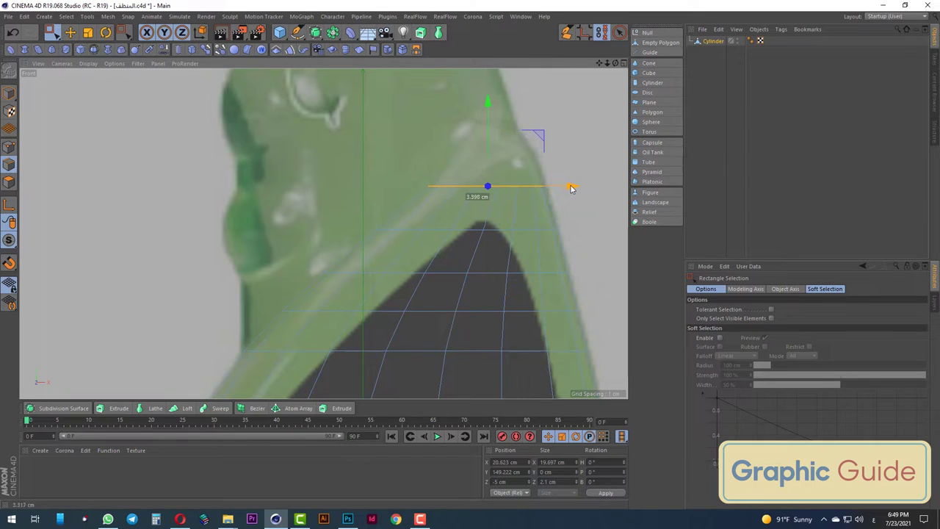
key("t")
left_click_drag(581, 168, 577, 168)
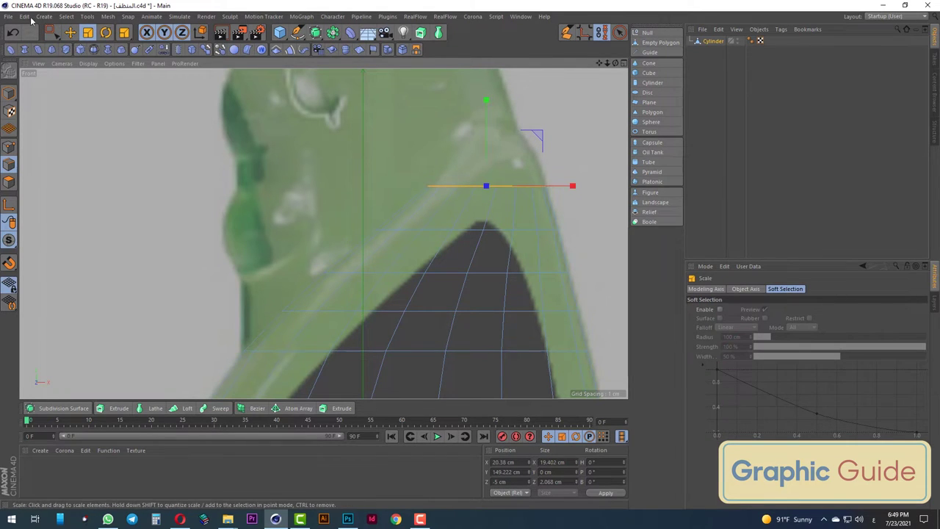
Raise and narrow the top ring to the shoulder peak, about 5.5 cm wide
left_click(52, 35)
left_click_drag(490, 119, 488, 85)
key("t")
left_click_drag(598, 116, 539, 119)
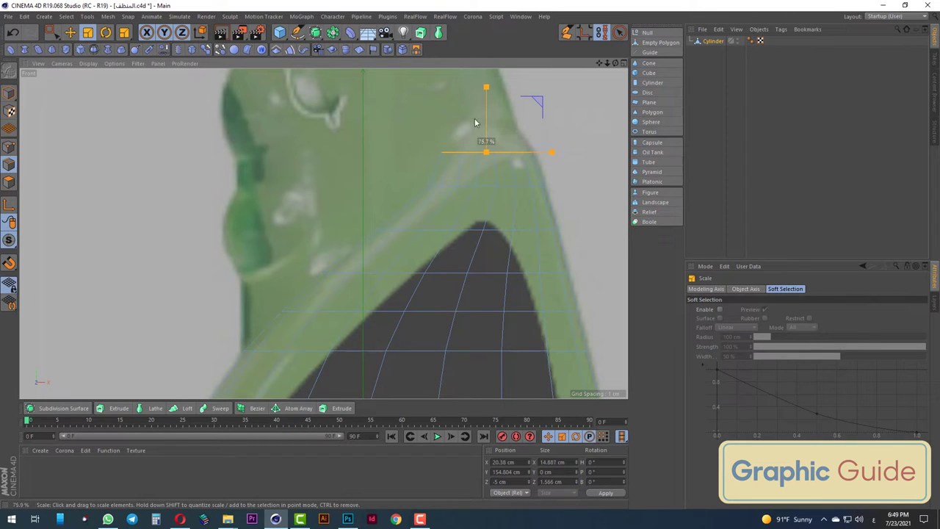
left_click_drag(438, 124, 441, 125)
key("space")
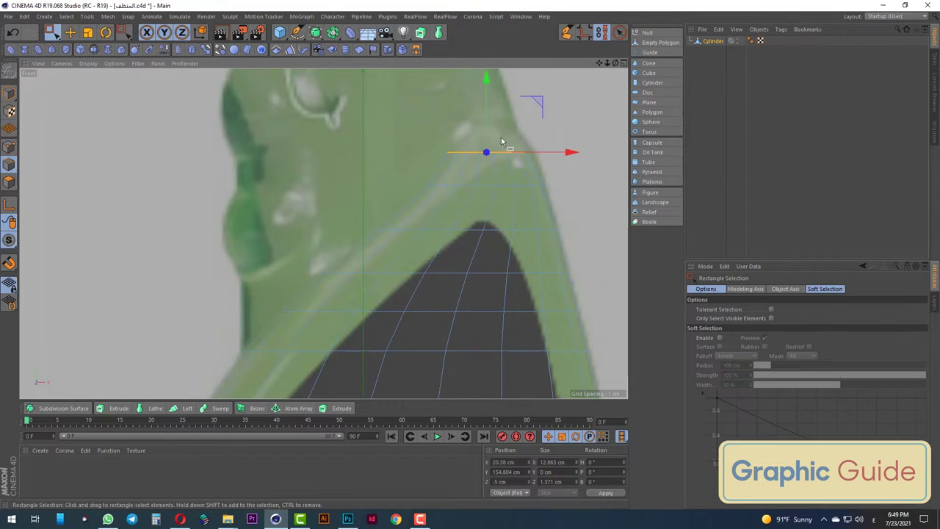
key("t")
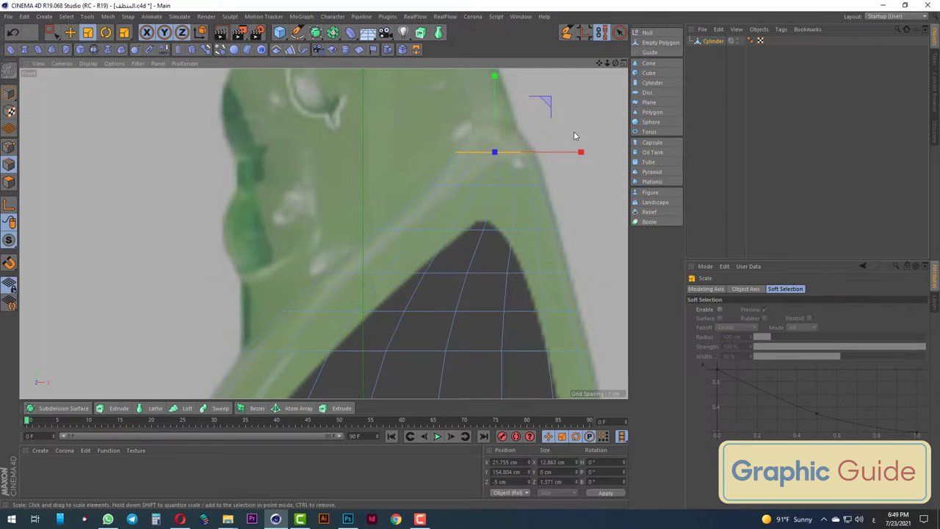
mouse_move(574, 131)
left_mouse_down()
mouse_move(545, 138)
mouse_move(577, 155)
mouse_move(563, 149)
left_mouse_up()
key("space")
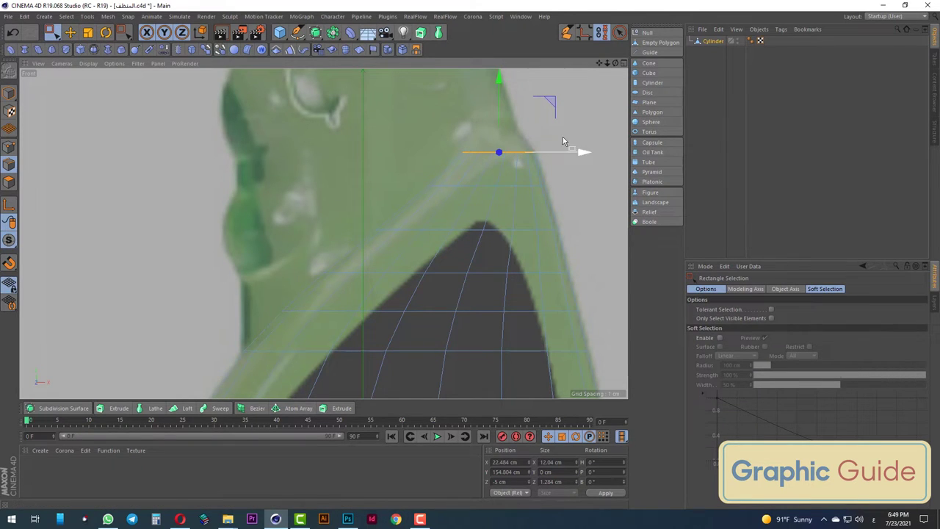
left_click_drag(500, 86, 500, 66)
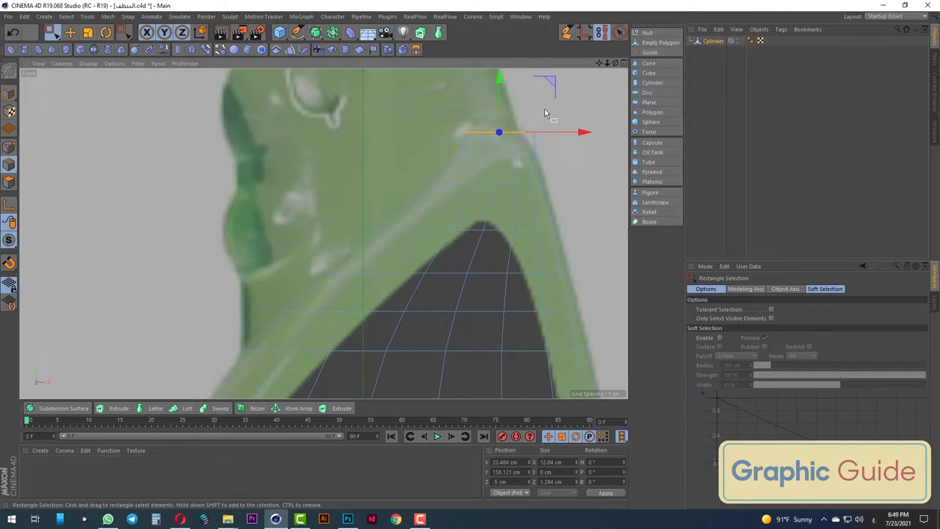
key("t")
left_click_drag(546, 115, 522, 118)
key("0")
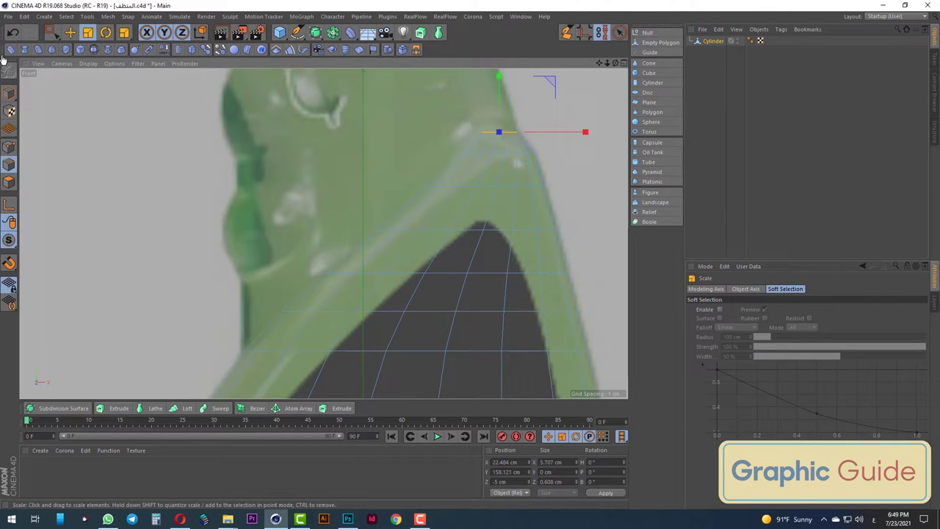
left_click_drag(562, 134, 552, 112)
key("t")
left_click(51, 32)
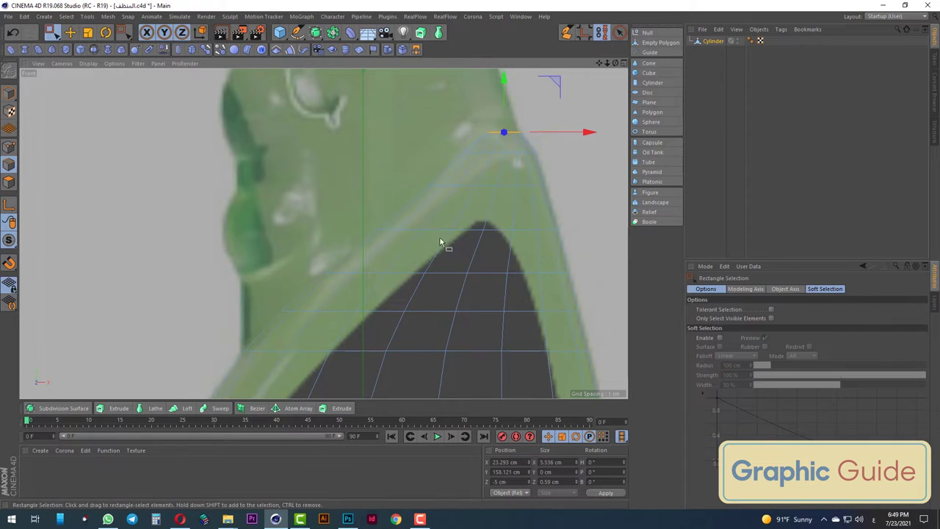
scroll(411, 264, "up", 3)
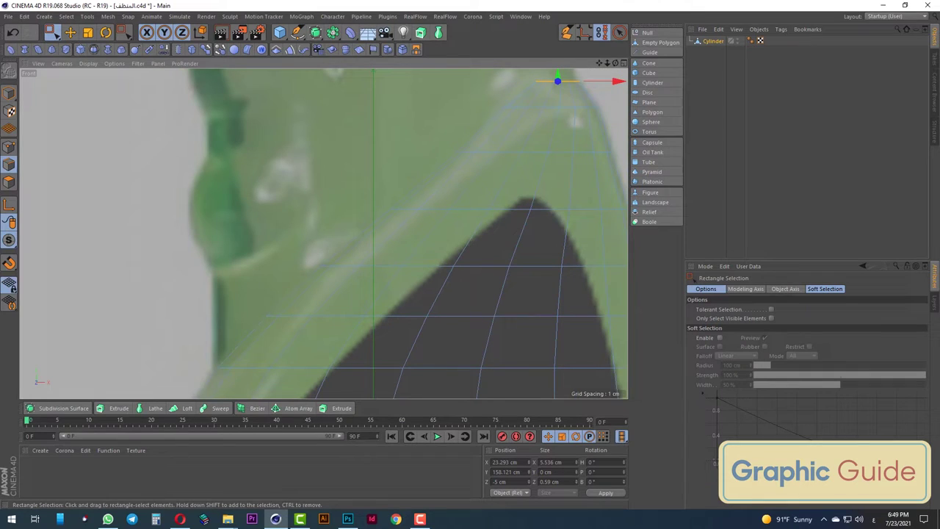
In Points mode, select single vertices along the top edge of the mesh
left_click(9, 147)
scroll(316, 279, "up", 2)
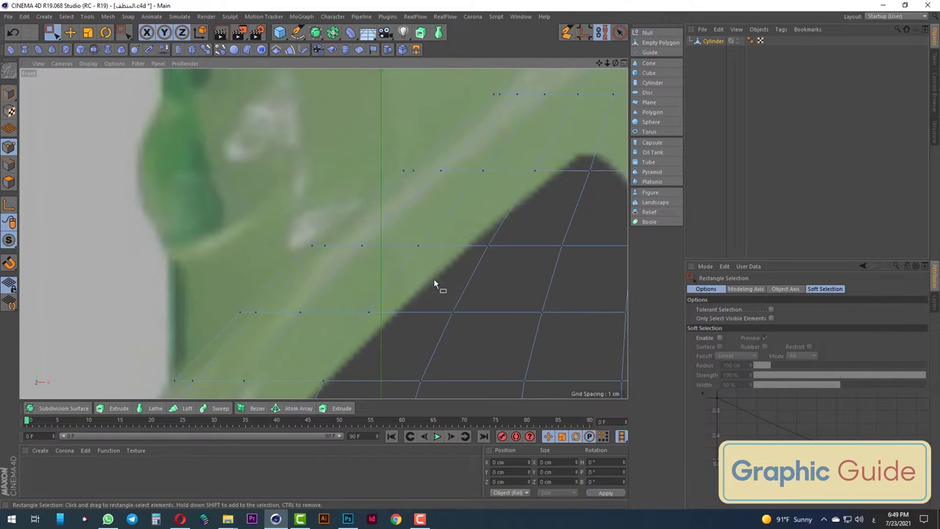
scroll(488, 141, "down", 2)
left_click_drag(476, 153, 520, 149)
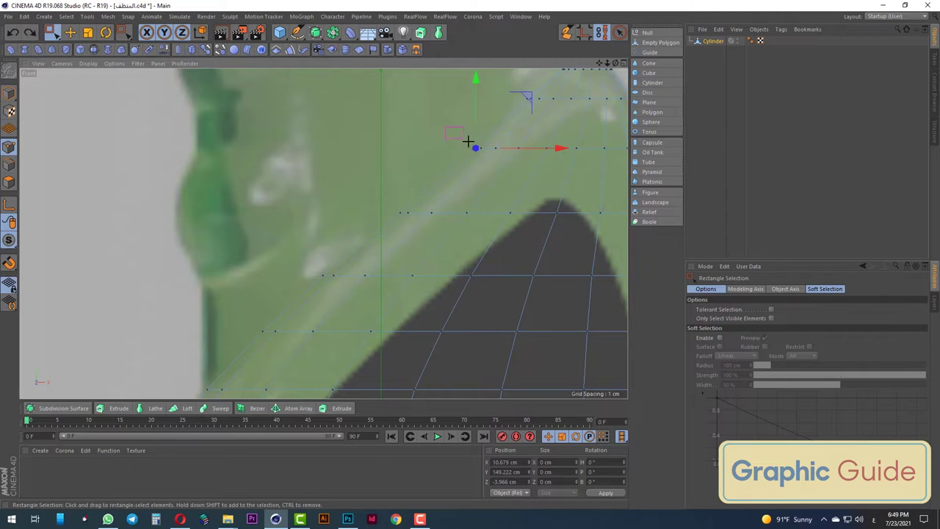
left_click(545, 152)
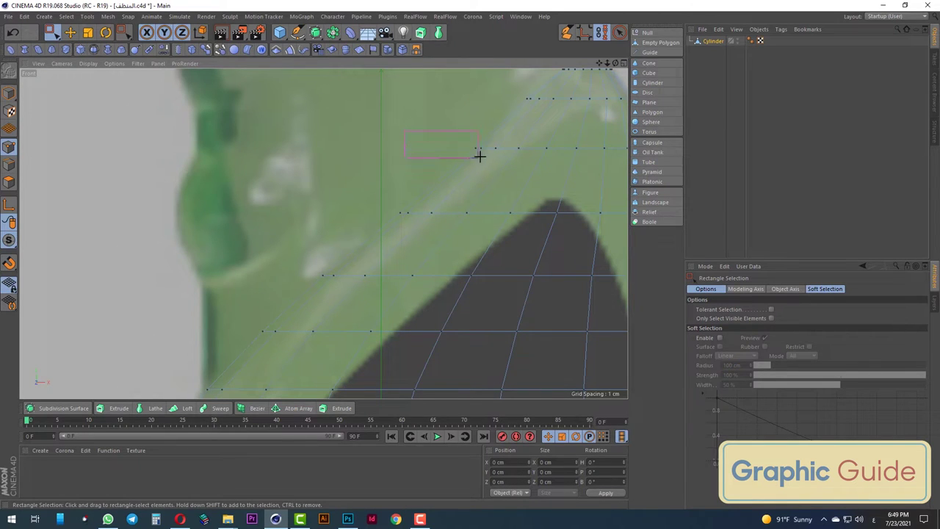
left_click_drag(479, 155, 477, 154)
mouse_move(382, 193)
left_mouse_down()
mouse_move(415, 219)
mouse_move(475, 216)
left_mouse_up()
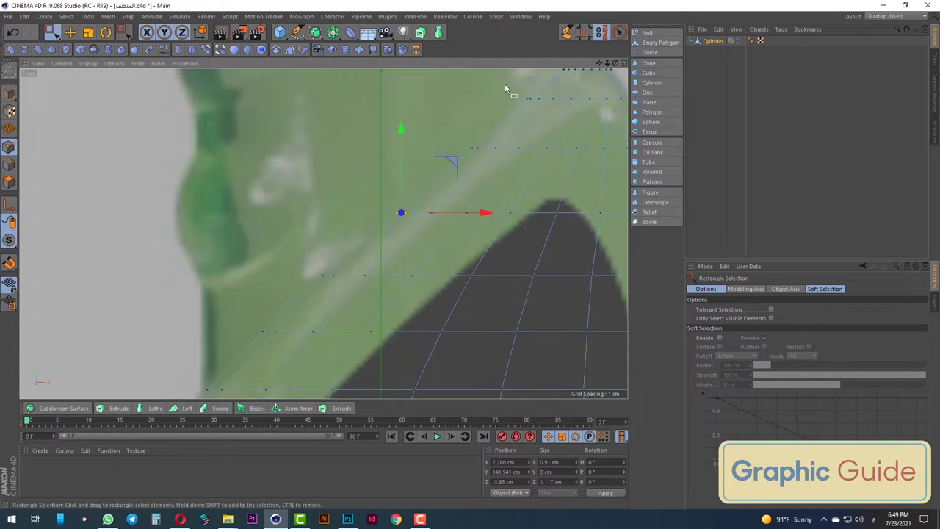
left_click_drag(530, 101, 532, 102)
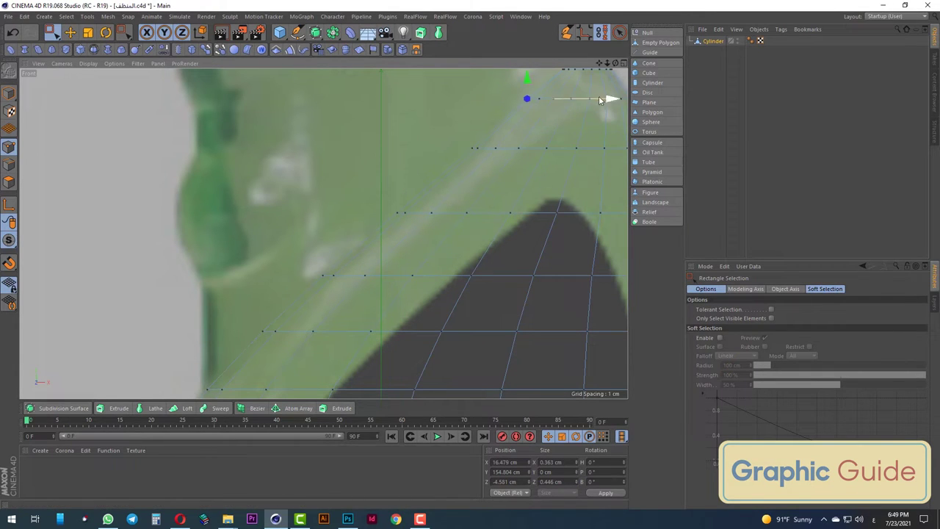
Nudge the top vertex sideways onto the outline, tapering the tip to about 0.17 cm wide
scroll(590, 87, "down", 2)
scroll(590, 87, "up", 2)
scroll(529, 131, "up", 1)
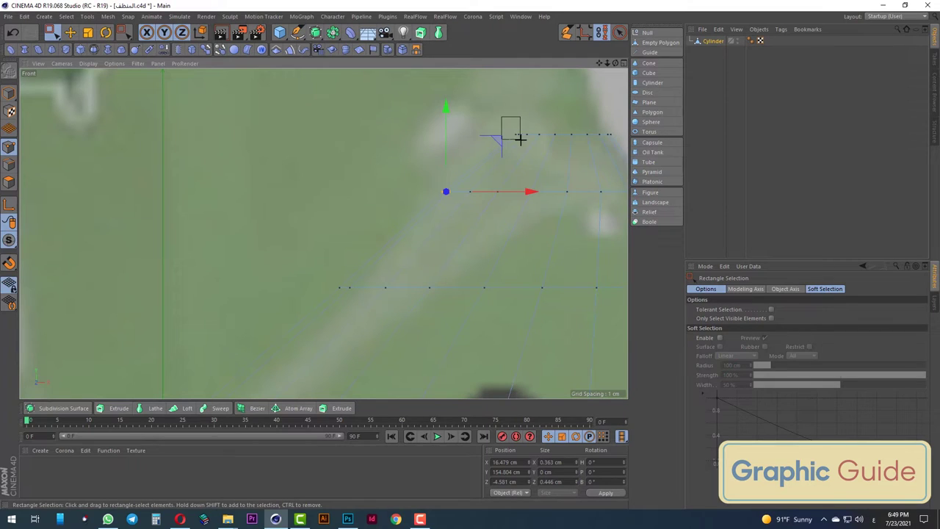
left_click(519, 139)
left_click_drag(587, 138, 580, 139)
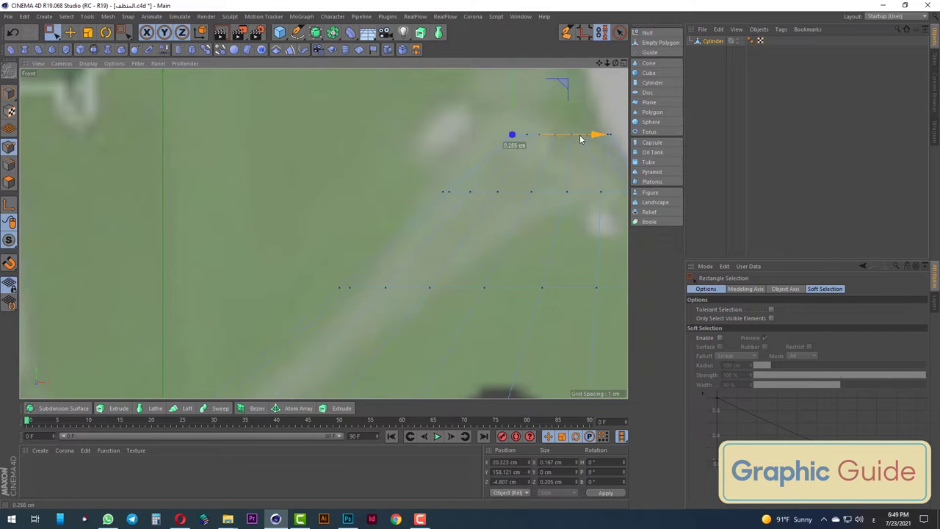
scroll(374, 171, "down", 5)
scroll(382, 165, "down", 2)
scroll(360, 198, "down", 2)
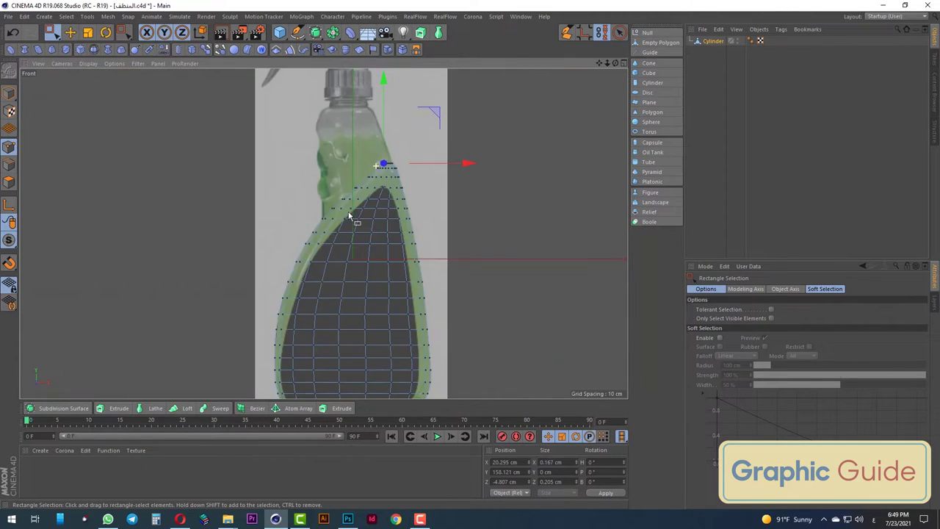
scroll(341, 224, "up", 2)
Wrap the cylinder in a Subdivision Surface and inspect the smoothed mesh in Perspective
key("F1")
mouse_move(424, 168)
left_mouse_down("alt")
mouse_move(382, 285)
mouse_move(345, 279)
mouse_move(409, 227)
mouse_move(374, 247)
mouse_move(353, 235)
left_mouse_up("alt")
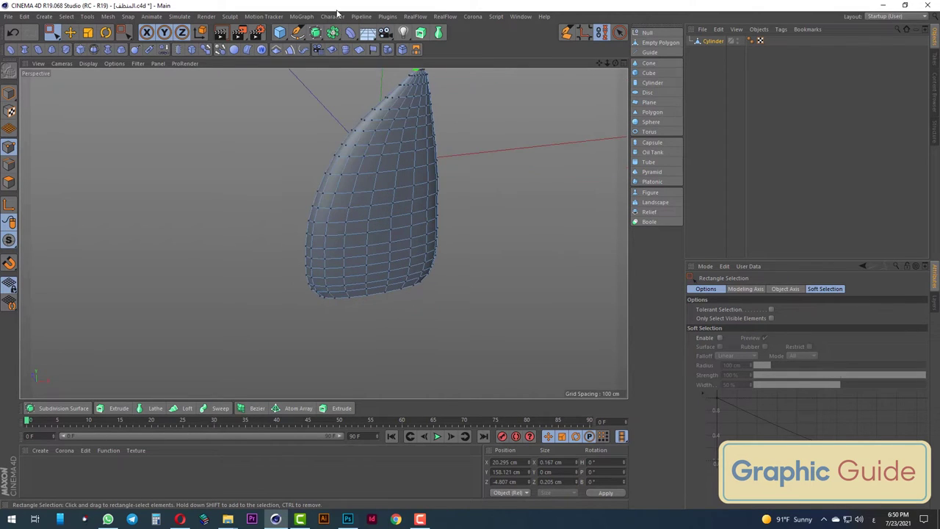
left_click(315, 32, "alt")
mouse_move(430, 272)
left_mouse_down("alt")
mouse_move(382, 318)
mouse_move(397, 159)
left_mouse_up("alt")
scroll(378, 226, "up", 3)
left_click_drag(377, 226, 390, 222, "alt")
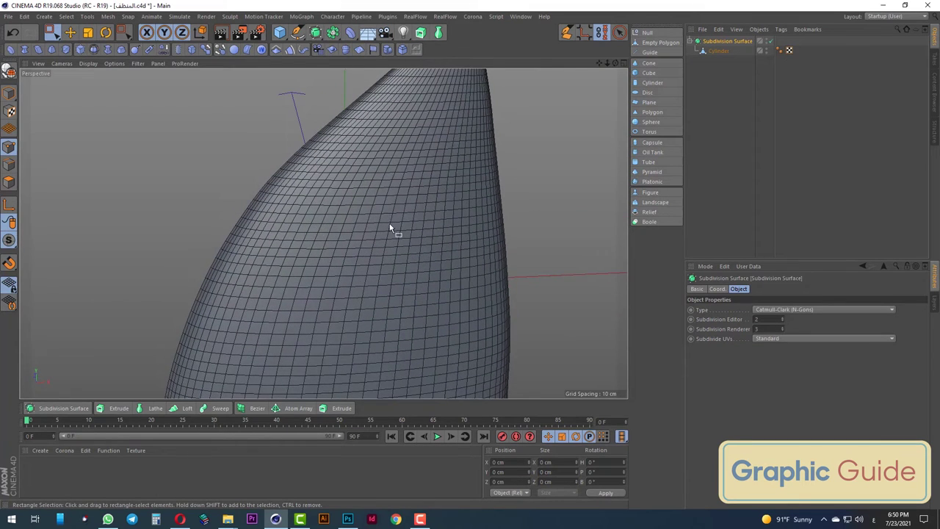
Back in the front view, turn off the Subdivision Surface's editor smoothing to show the cage
key("F4")
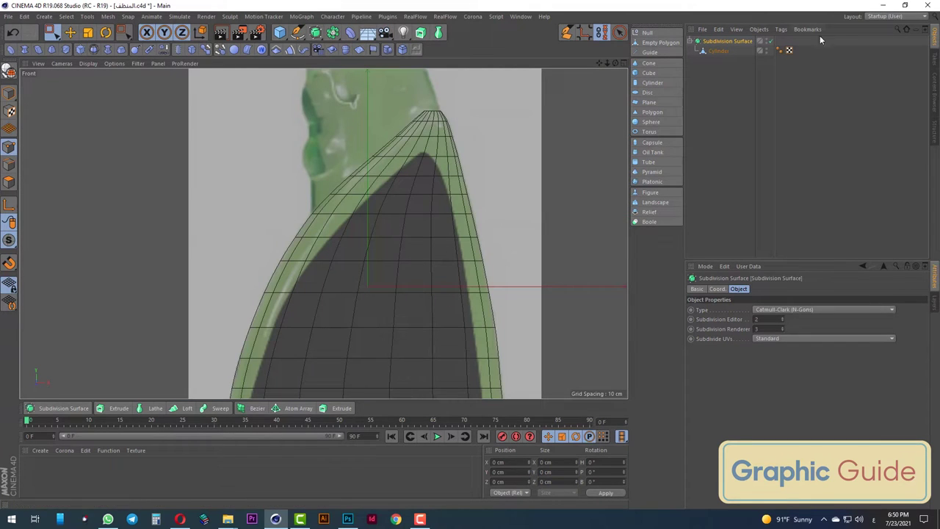
left_click(770, 42)
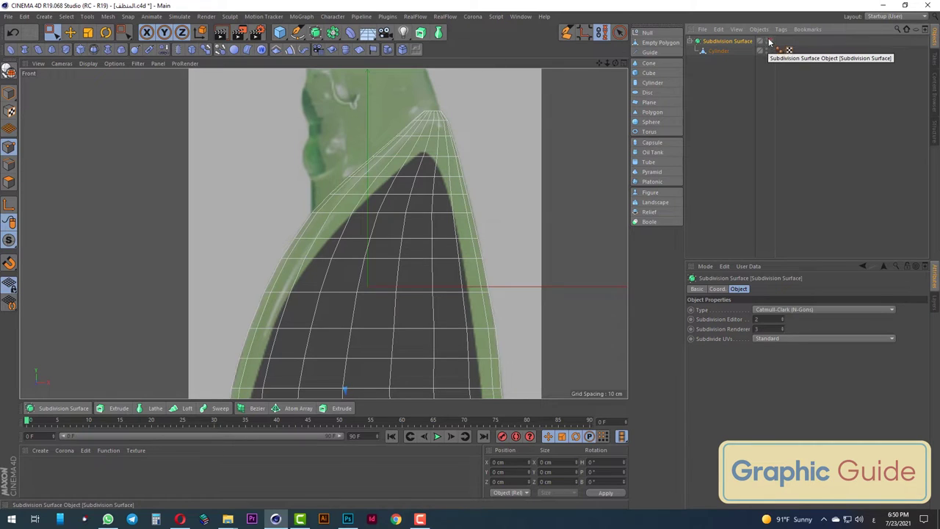
scroll(495, 140, "down", 5)
scroll(524, 149, "up", 1)
scroll(510, 184, "up", 3)
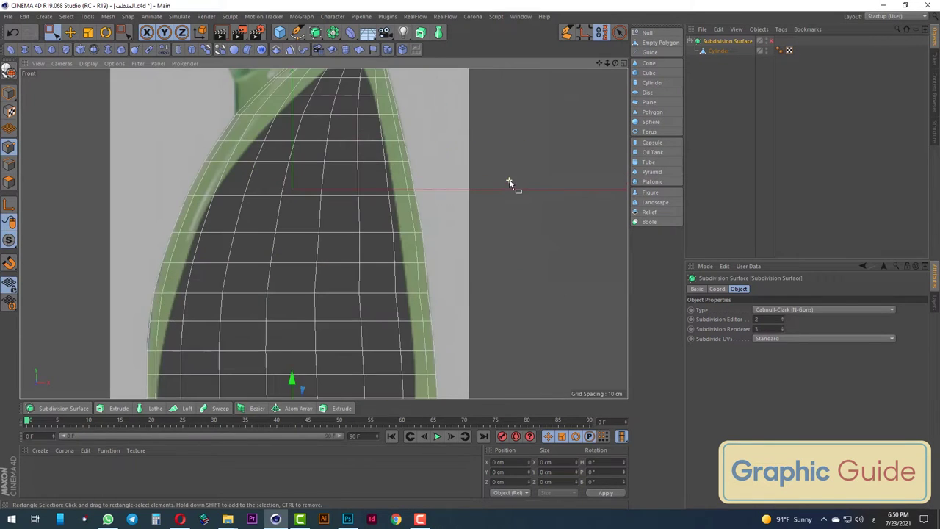
scroll(477, 189, "down", 1)
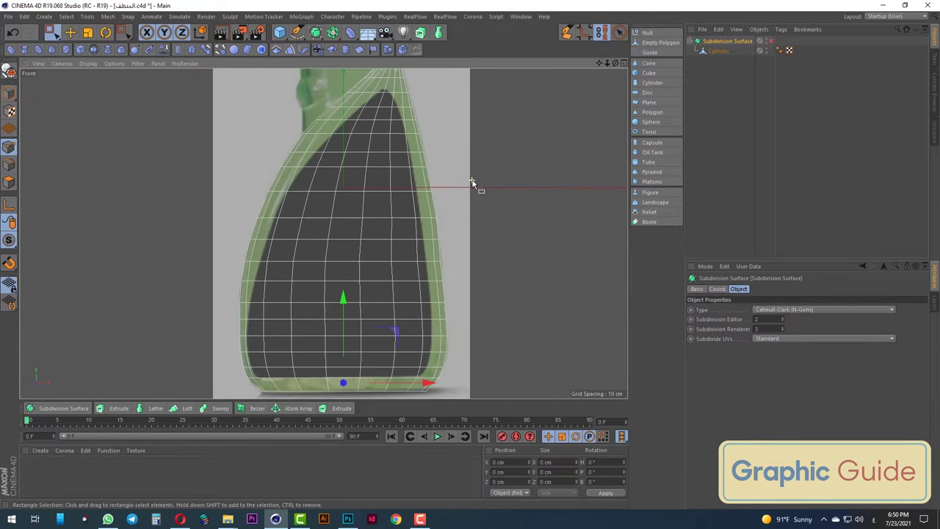
Make the Cylinder active, try Live Selection on it, then undo the selection
left_click(725, 51)
left_click_drag(52, 32, 80, 51)
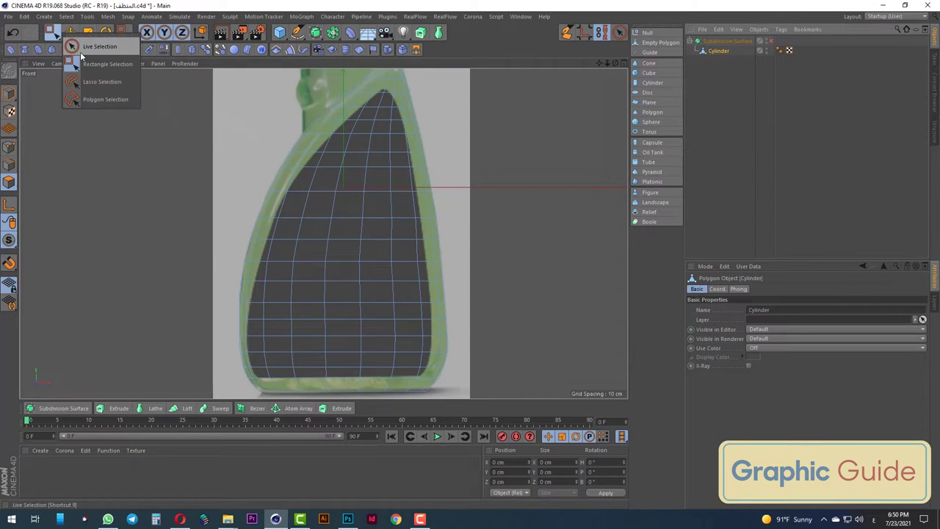
left_click(371, 114)
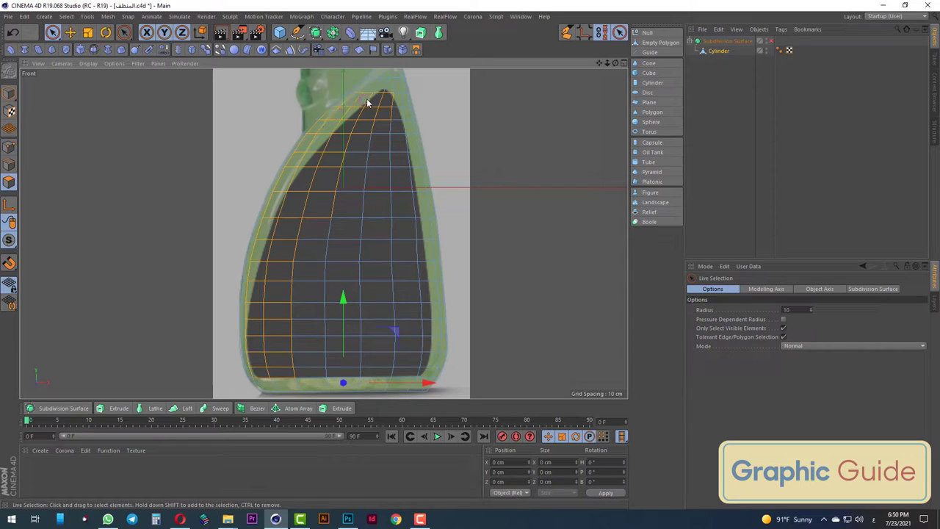
key("ctrl+z")
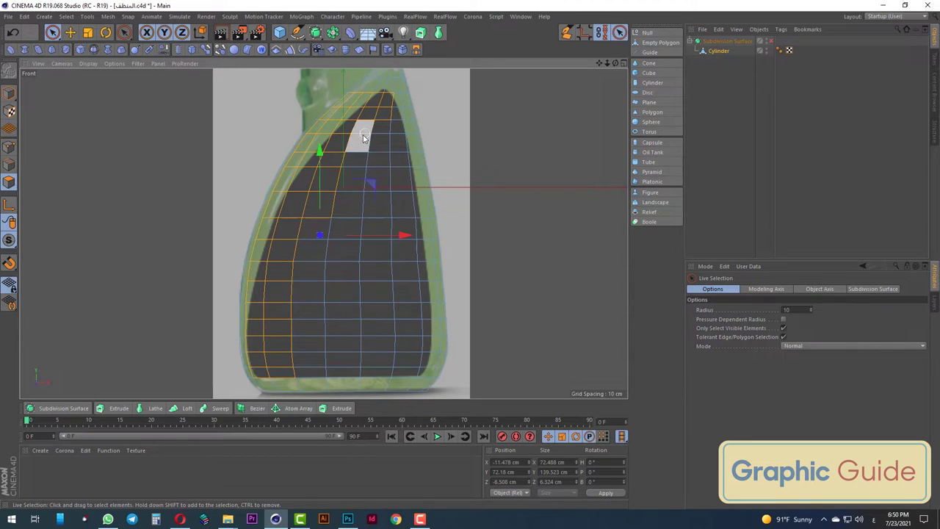
key("ctrl+z")
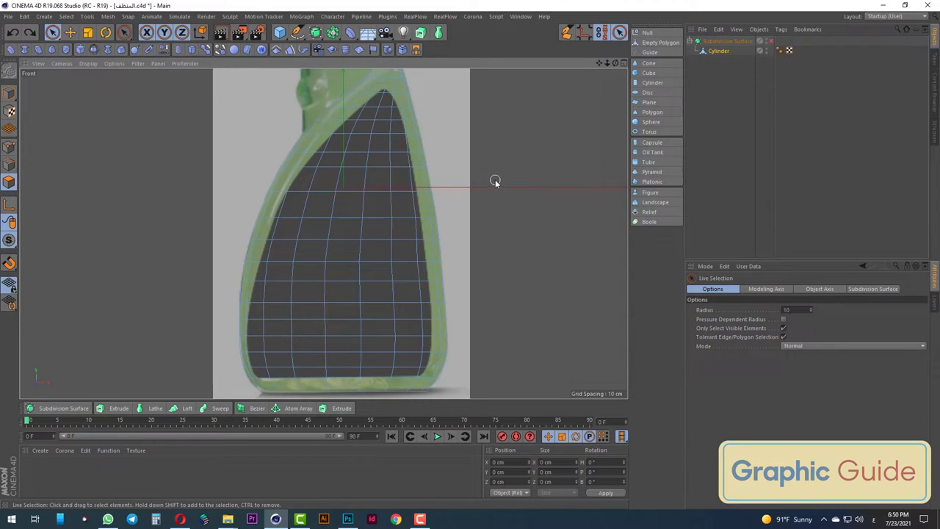
scroll(495, 181, "up", 1)
scroll(374, 182, "up", 2)
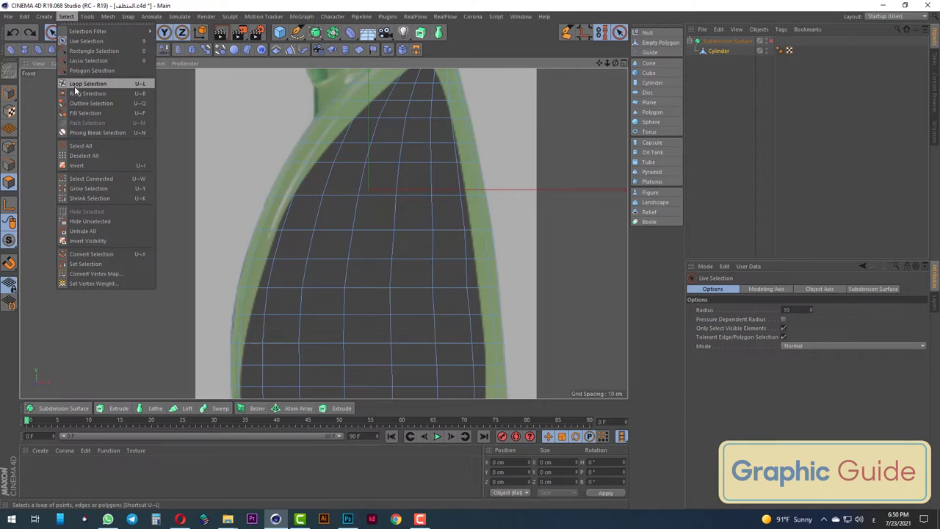
Enable Loop Selection with Stop at Boundary Edges and pick the outer left edge loop
left_click(78, 86)
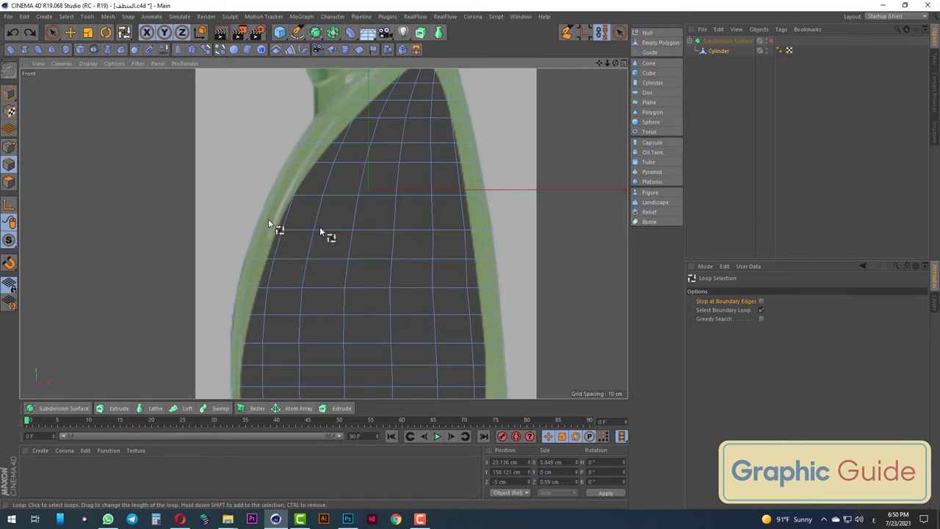
left_click(761, 310)
left_click(272, 228)
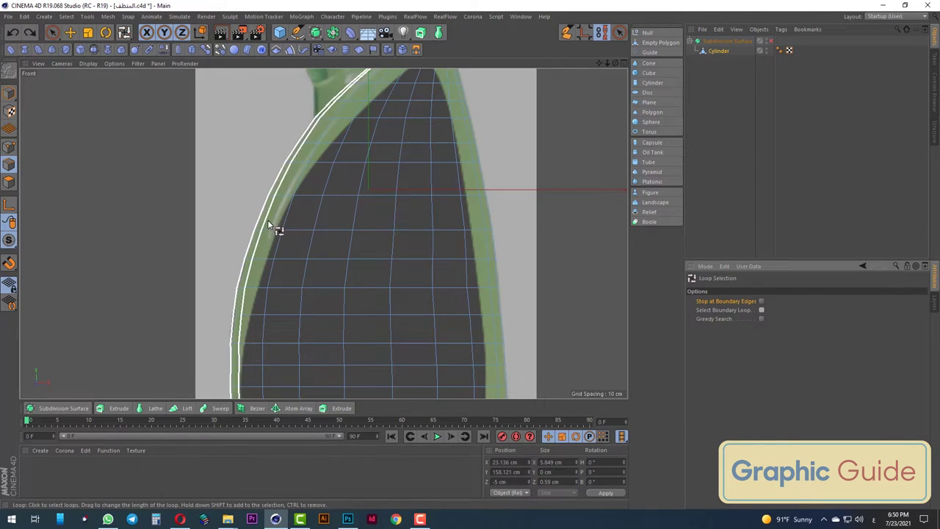
left_click(760, 302)
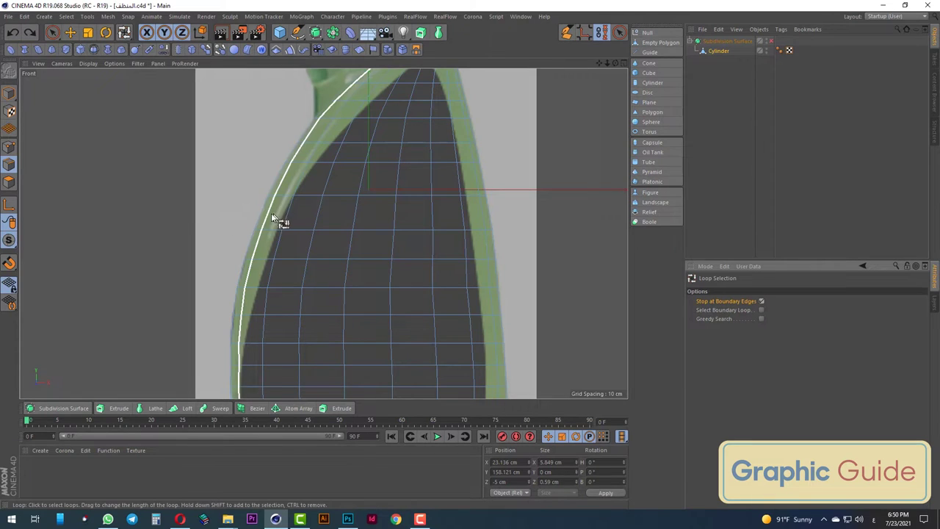
left_click(271, 213)
Check the loop in Perspective, then deselect everything on the mesh
key("F1")
scroll(394, 260, "down", 3)
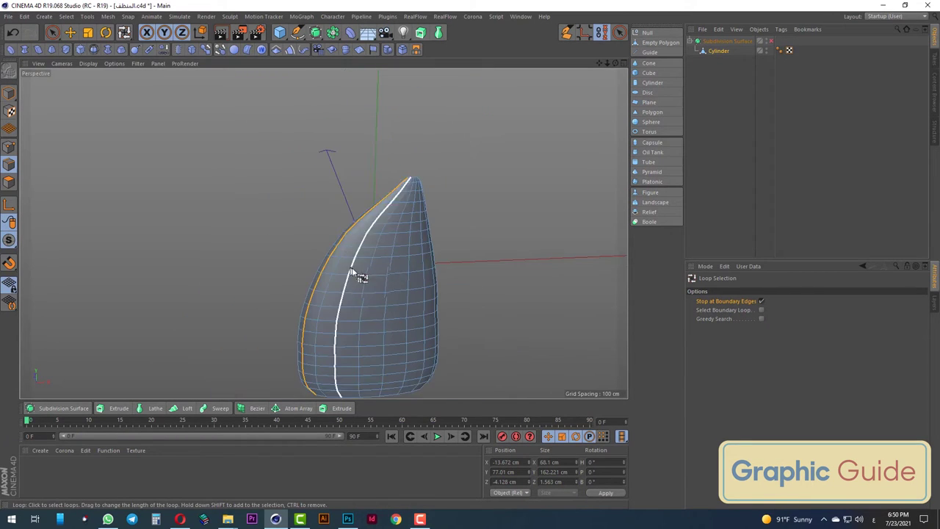
mouse_move(357, 273)
left_mouse_down("alt")
mouse_move(382, 267)
mouse_move(380, 259)
left_mouse_up("alt")
right_click(380, 258)
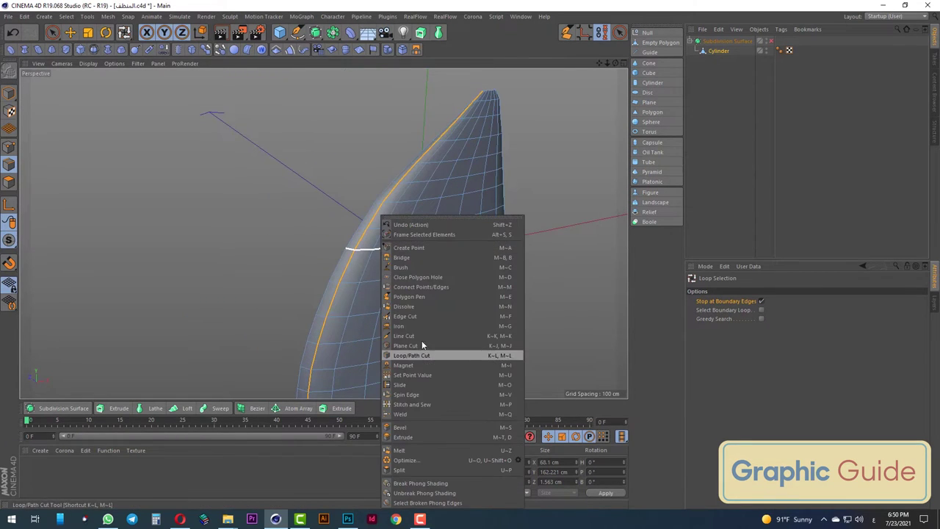
left_click(393, 254)
key("space")
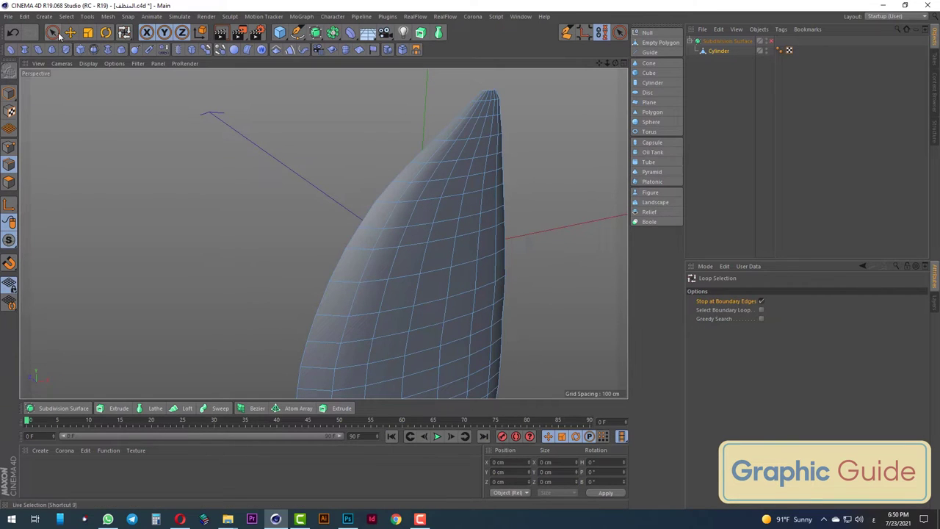
In front view Points mode, move two left-edge points left about 1.57 cm and 3 cm
key("F4")
left_click(9, 147)
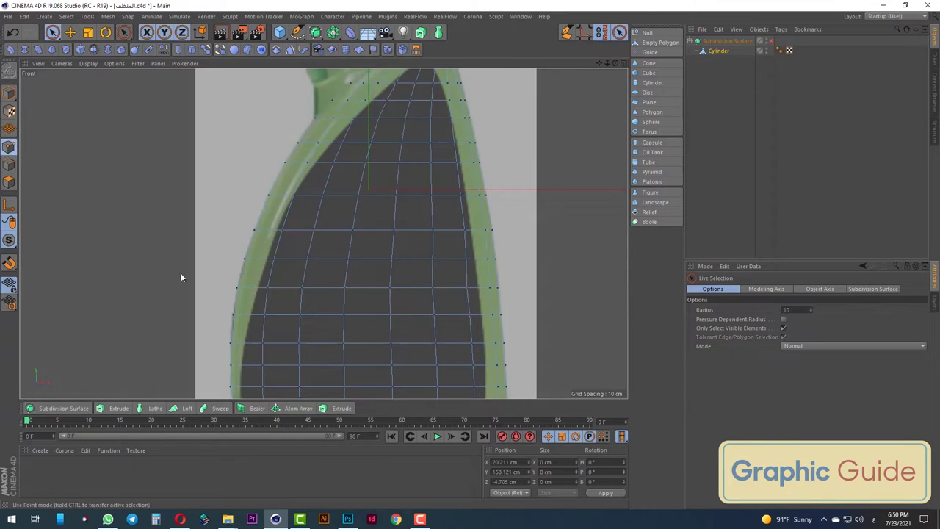
scroll(381, 205, "down", 2)
scroll(363, 194, "up", 1)
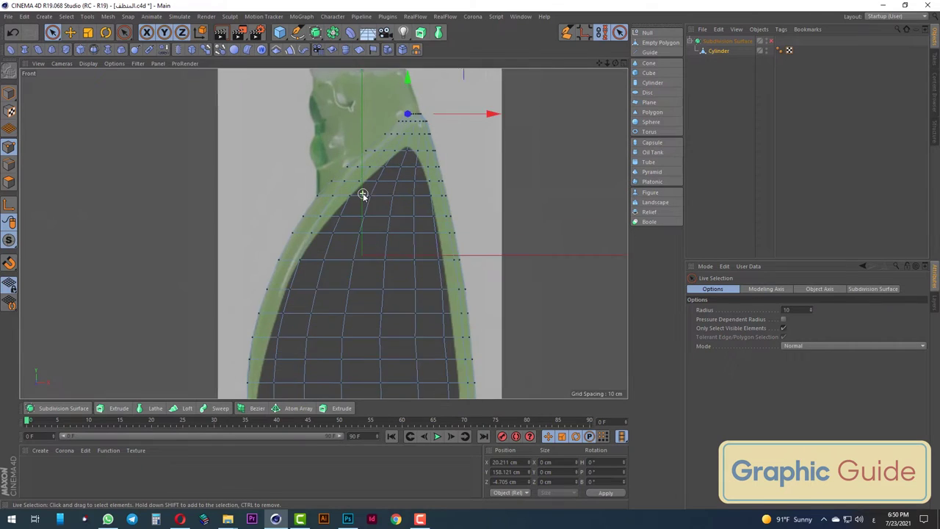
scroll(363, 193, "up", 2)
scroll(384, 124, "up", 1)
scroll(389, 133, "up", 1)
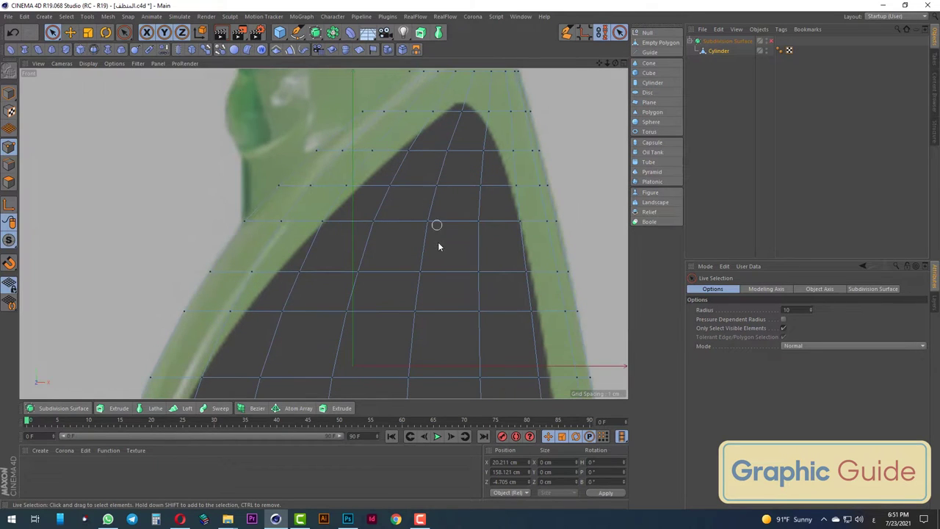
scroll(428, 126, "down", 1)
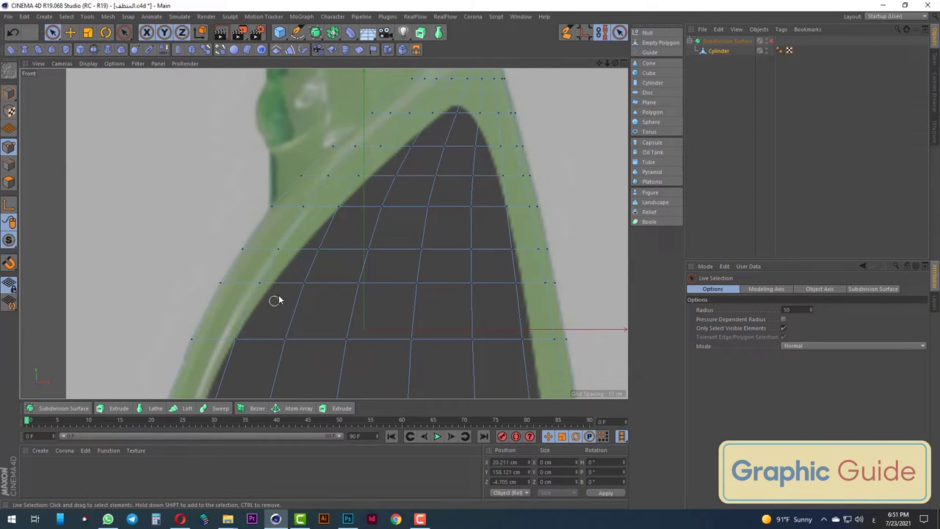
left_click(261, 284)
left_click_drag(319, 283, 312, 287)
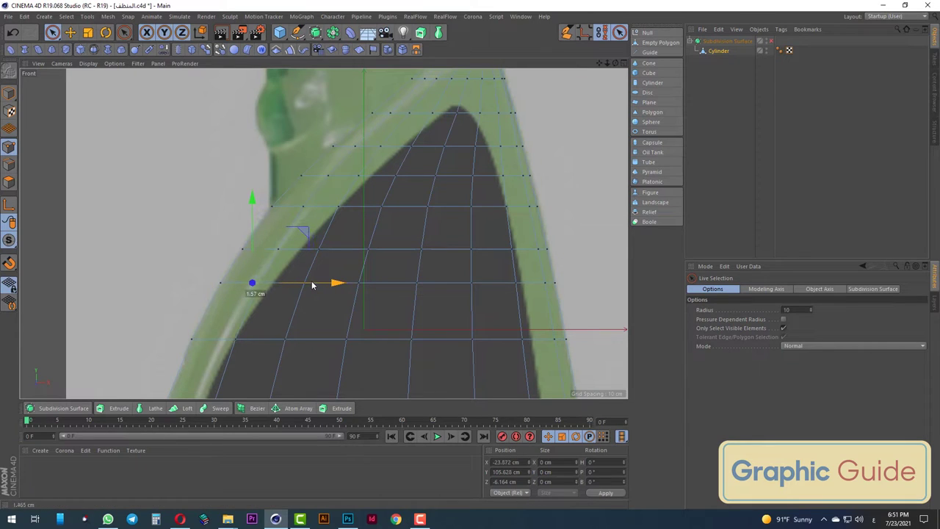
scroll(379, 256, "up", 2)
scroll(242, 308, "up", 2)
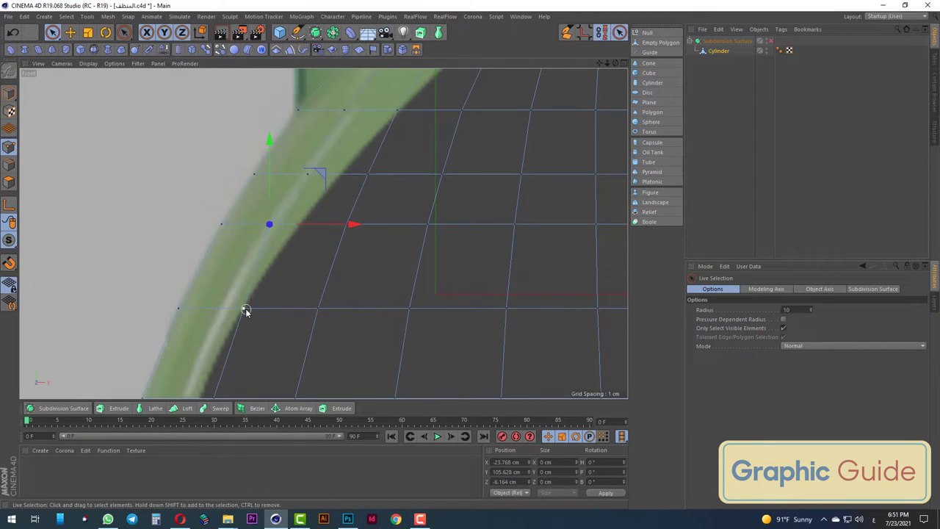
left_click(246, 308)
left_click_drag(290, 309, 271, 310)
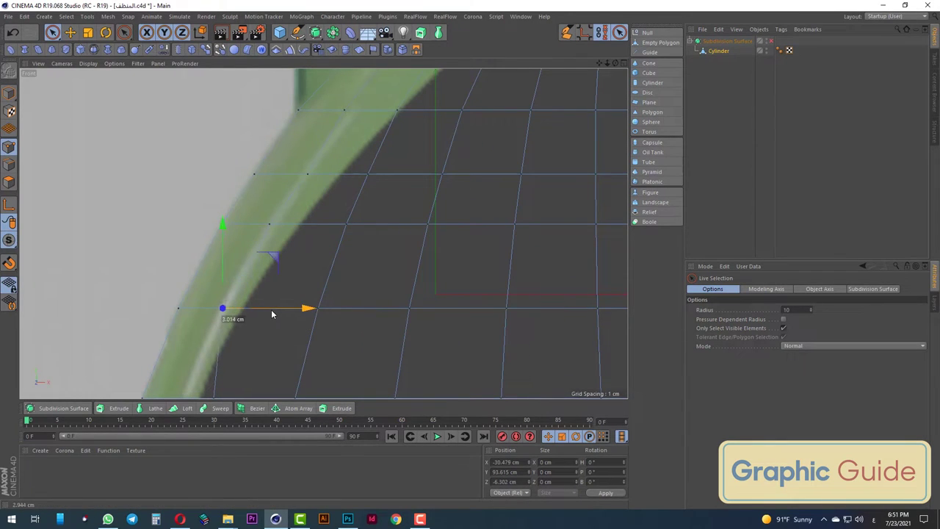
scroll(332, 253, "down", 5)
scroll(331, 281, "up", 2)
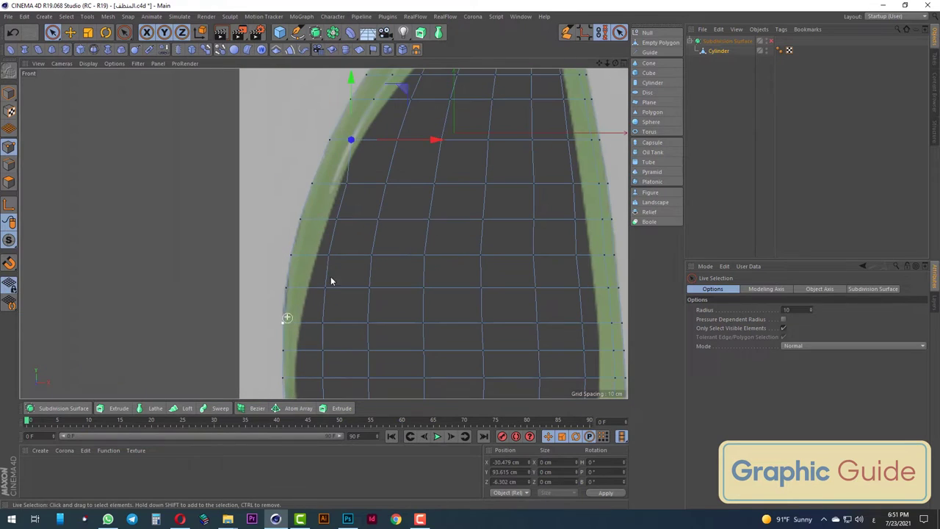
Push two shoulder points on the left edge outward to match the reference
left_click(347, 193)
left_click(348, 184)
mouse_move(347, 185)
left_mouse_down()
mouse_move(330, 215)
mouse_move(368, 223)
left_mouse_up()
left_click(336, 220)
scroll(372, 252, "down", 1)
scroll(367, 293, "down", 5)
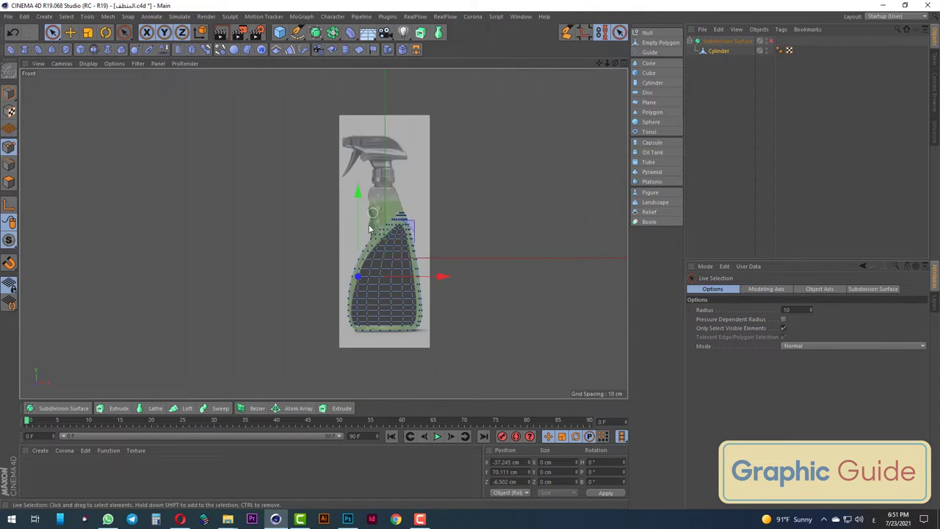
scroll(378, 252, "up", 3)
scroll(378, 252, "up", 3)
scroll(378, 250, "up", 2)
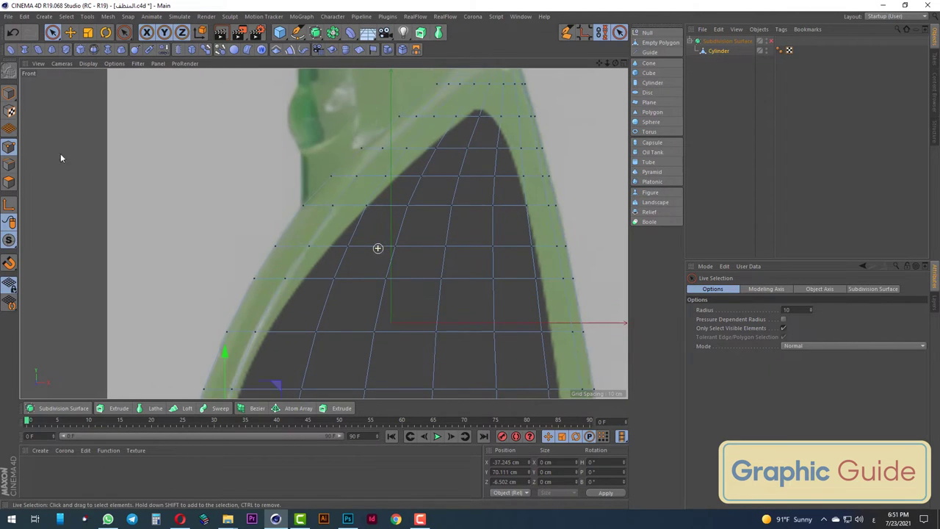
In Edges mode, try the Loop/Path Cut tool, then dismiss the commands menu
left_click(9, 164)
right_click(389, 212)
left_click(420, 351)
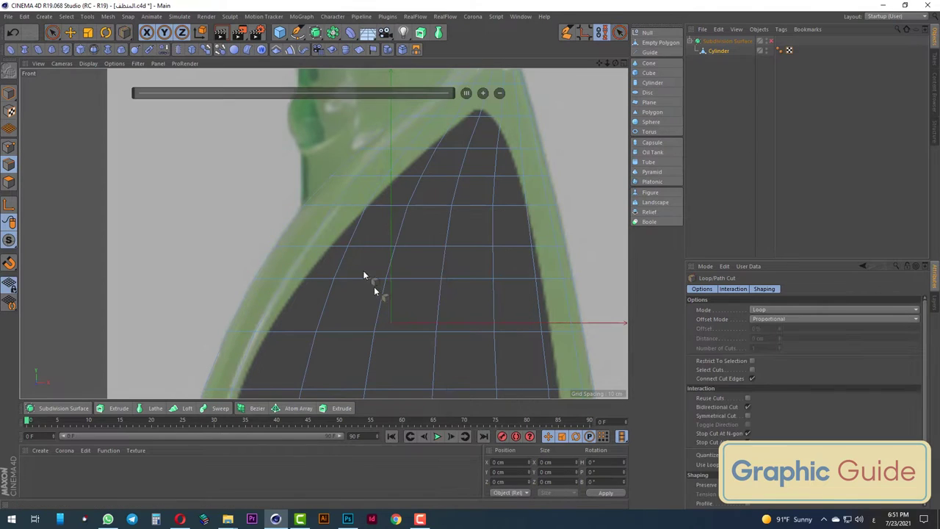
right_click(363, 252)
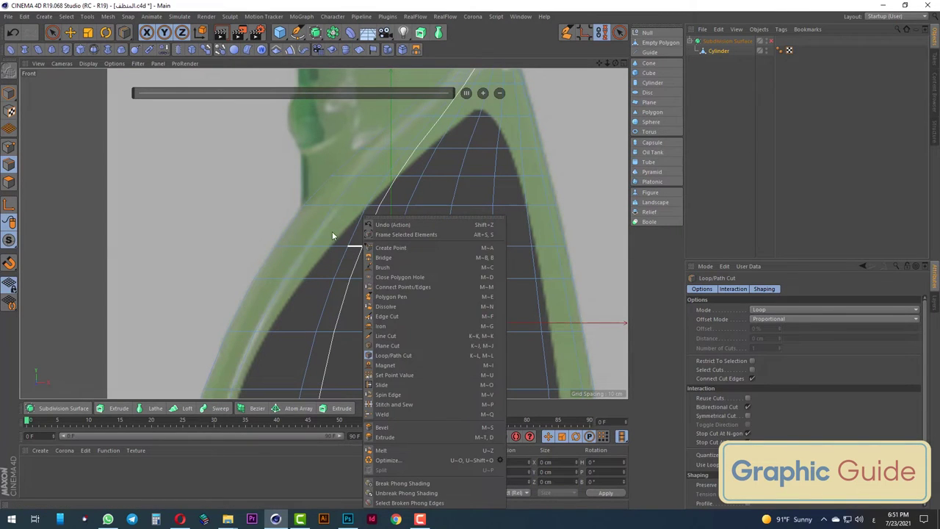
left_click(62, 17)
Choose Loop Selection from the Select menu
left_click(63, 17)
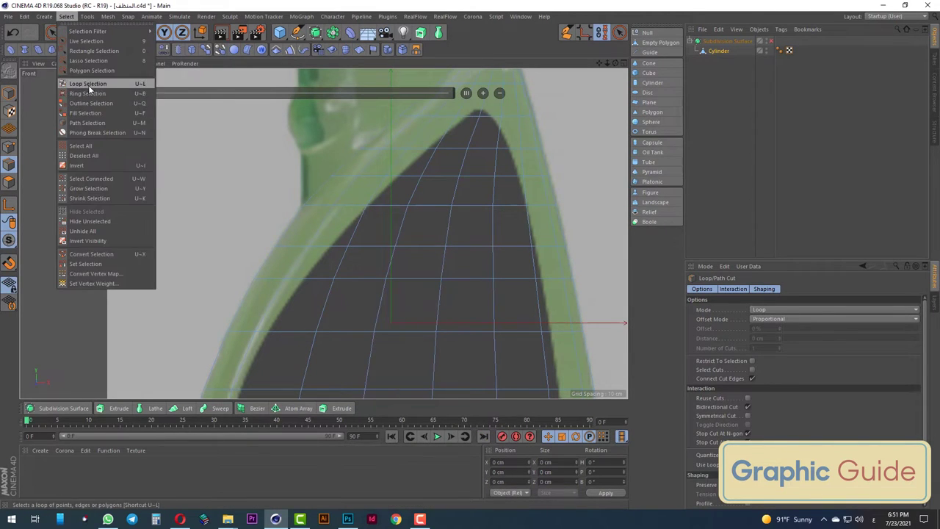
left_click(90, 88)
right_click(365, 234)
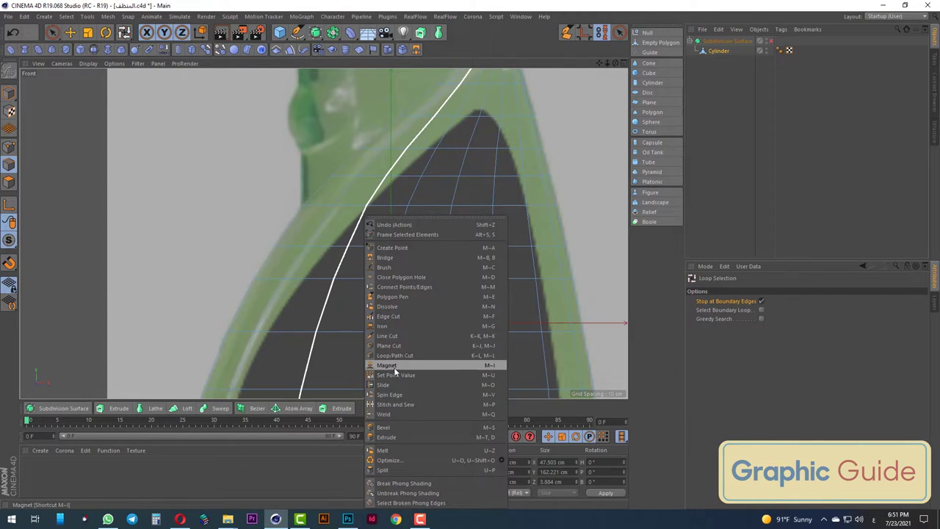
left_click(390, 306)
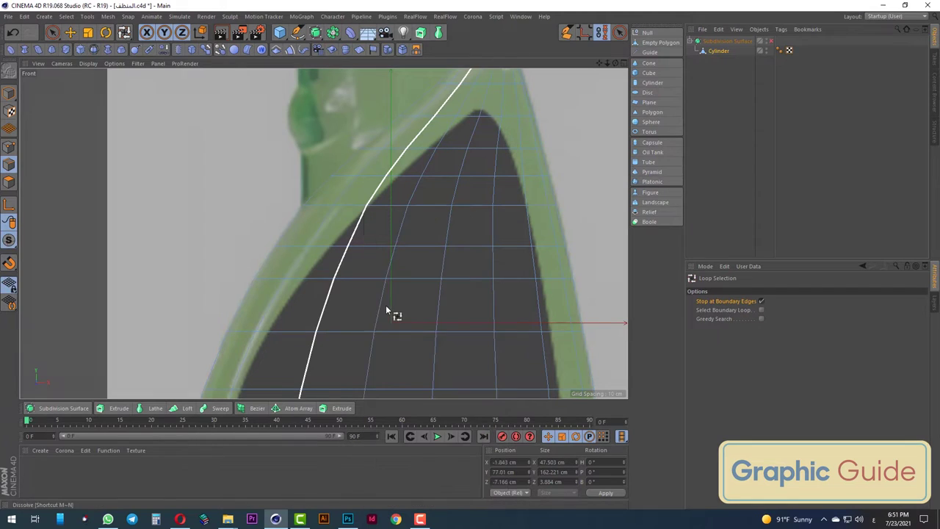
Switch to Rectangle Selection and undo the two previous edits
scroll(428, 279, "down", 2)
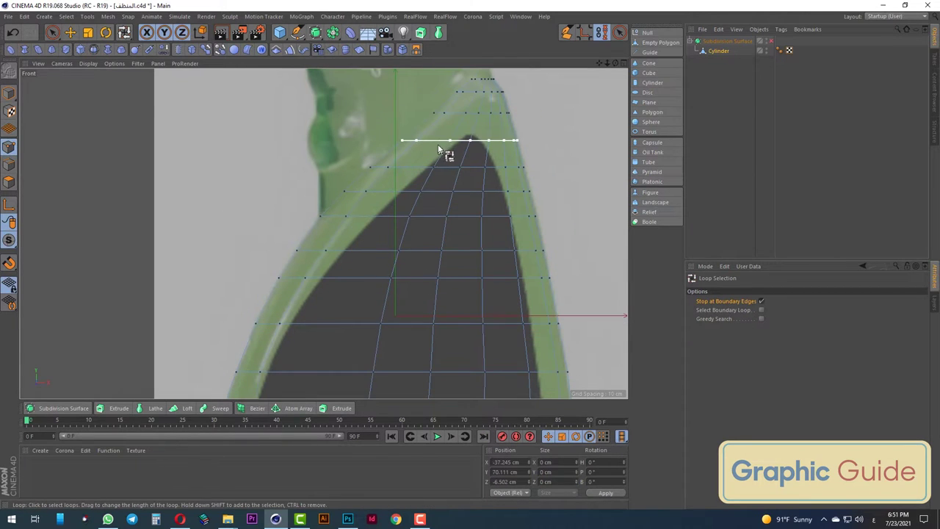
scroll(514, 206, "up", 1)
left_click_drag(51, 33, 103, 63)
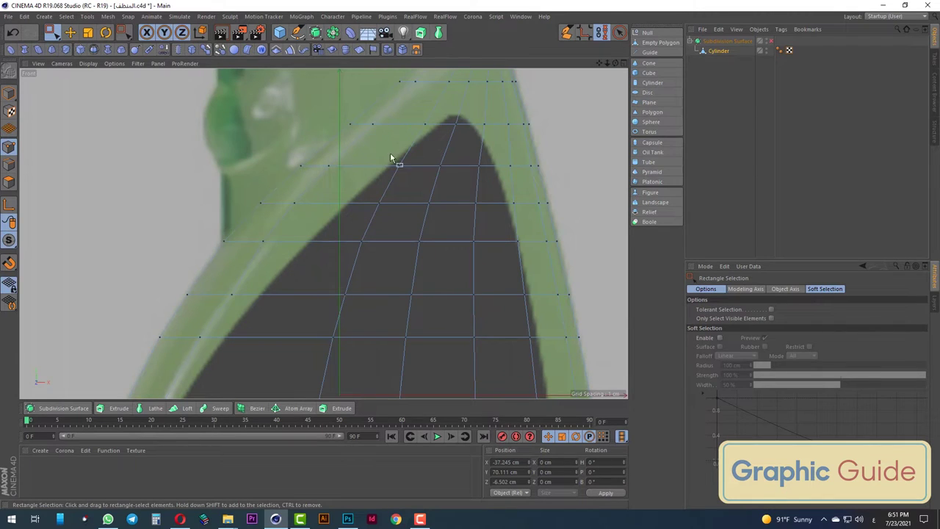
scroll(400, 151, "down", 3)
scroll(419, 317, "down", 2)
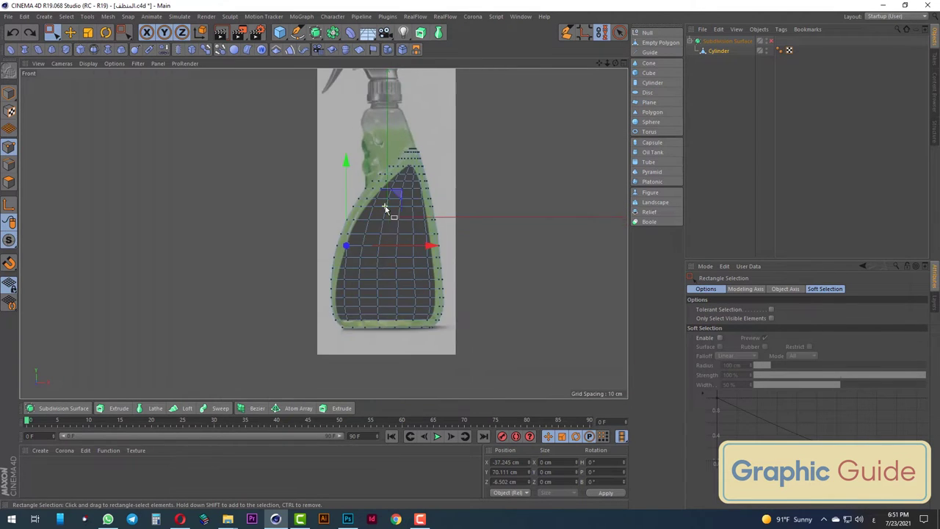
scroll(349, 320, "up", 5)
scroll(352, 299, "up", 2)
scroll(365, 323, "down", 2)
scroll(377, 293, "down", 2)
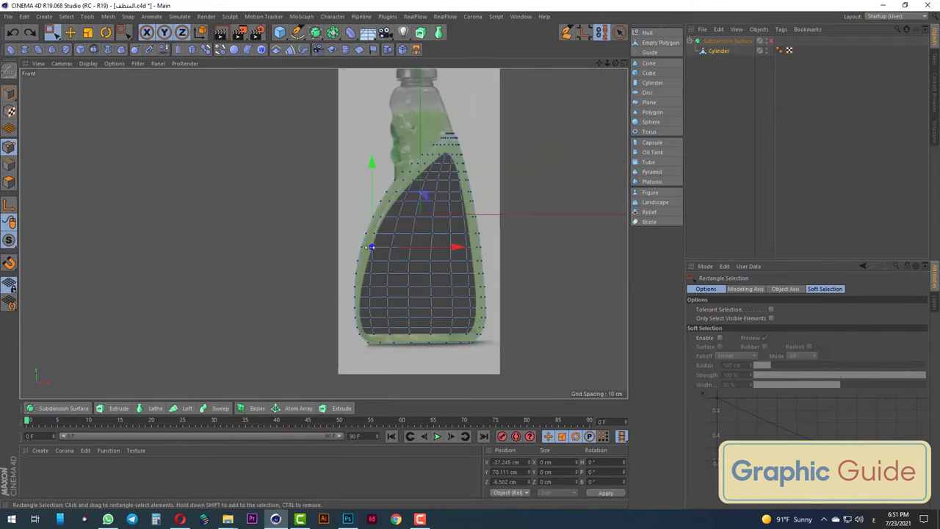
scroll(404, 259, "up", 3)
key("ctrl+z")
key("ctrl+z")
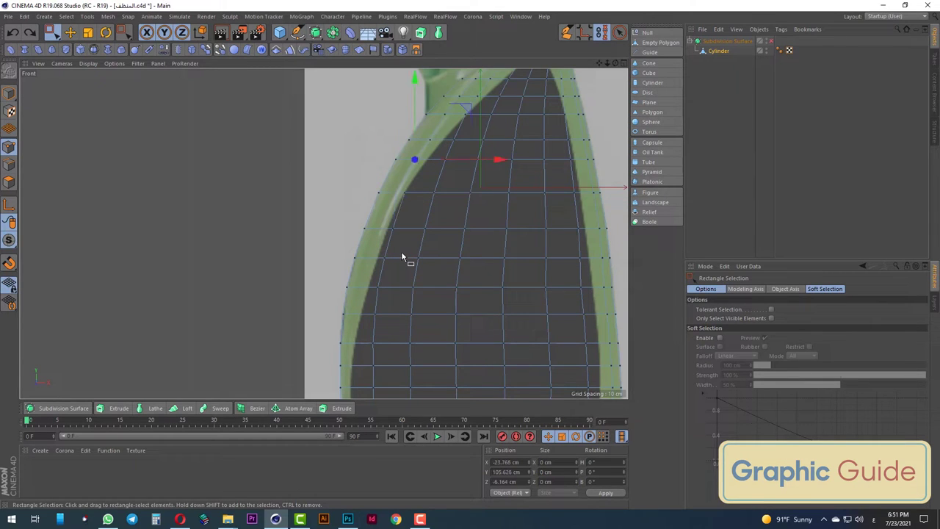
key("ctrl+z")
scroll(415, 244, "down", 2)
scroll(411, 286, "down", 1)
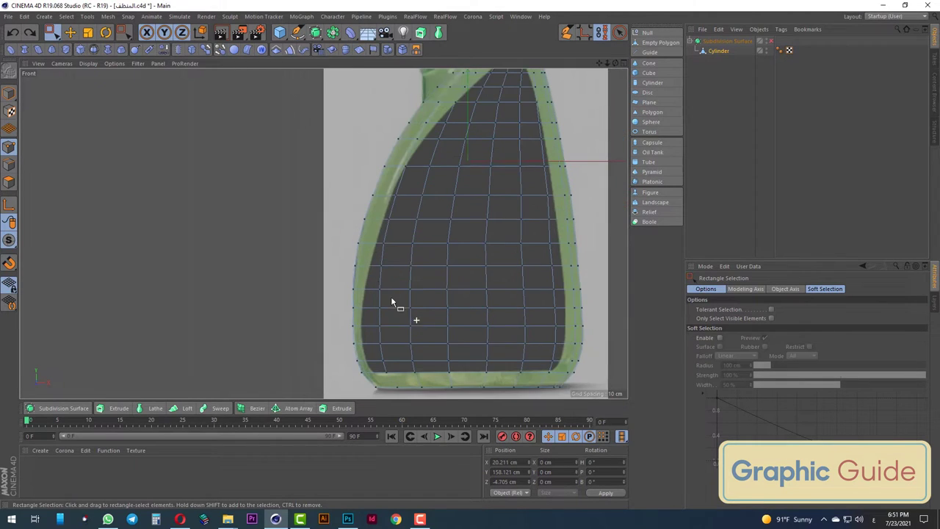
Pull the left-edge points of each row outward along X to the reference outline
left_click(393, 196)
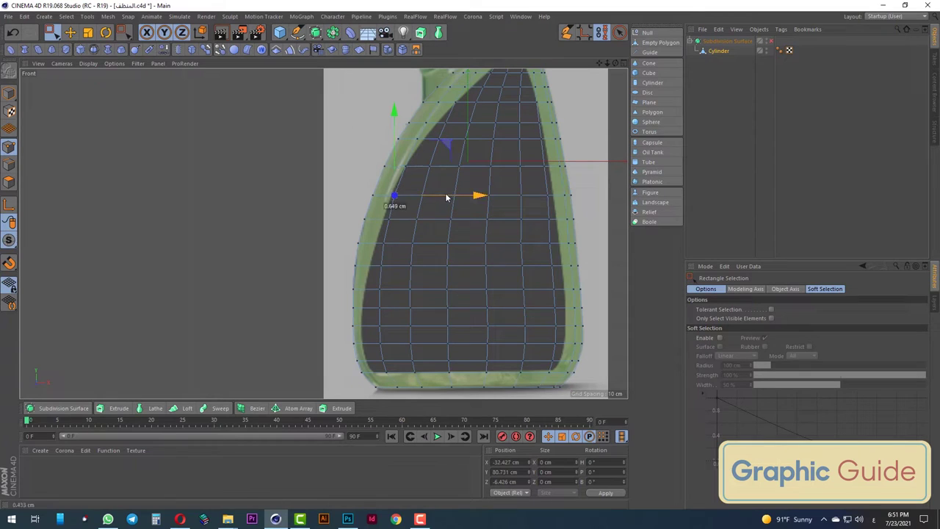
left_click(384, 219)
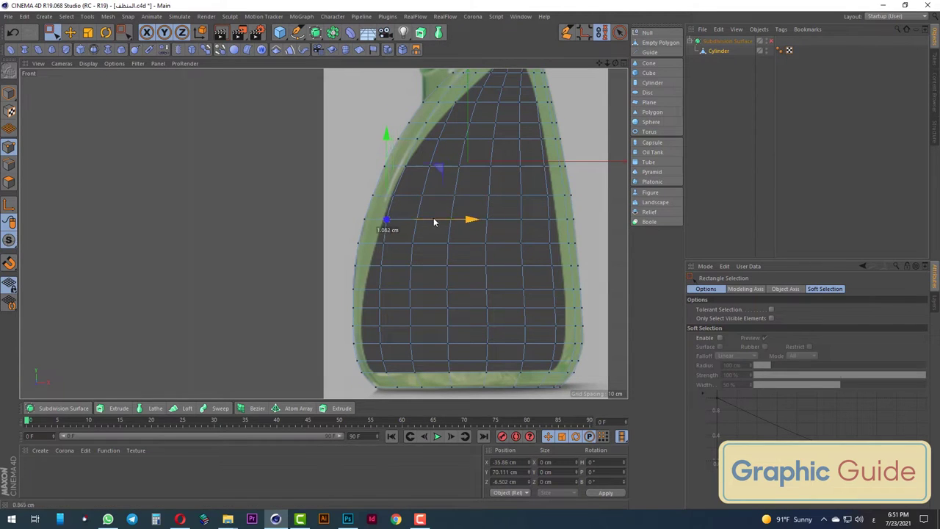
left_click(373, 242)
mouse_move(430, 243)
left_mouse_down()
mouse_move(396, 245)
mouse_move(437, 247)
left_mouse_up()
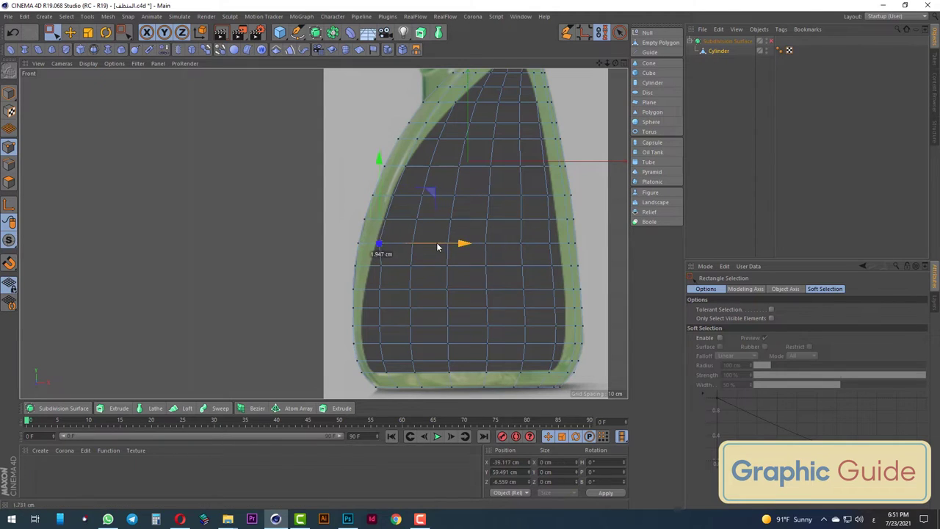
left_click(372, 266)
mouse_move(436, 267)
left_mouse_down()
mouse_move(402, 305)
mouse_move(408, 328)
mouse_move(396, 326)
mouse_move(393, 349)
mouse_move(425, 357)
mouse_move(415, 352)
left_mouse_up()
left_click(368, 290)
left_click(367, 309)
left_click(379, 326)
left_click(363, 344)
Move the bottom-row corner point about 6 cm left to round the base
scroll(414, 334, "up", 5)
left_click(406, 349)
left_click(414, 374)
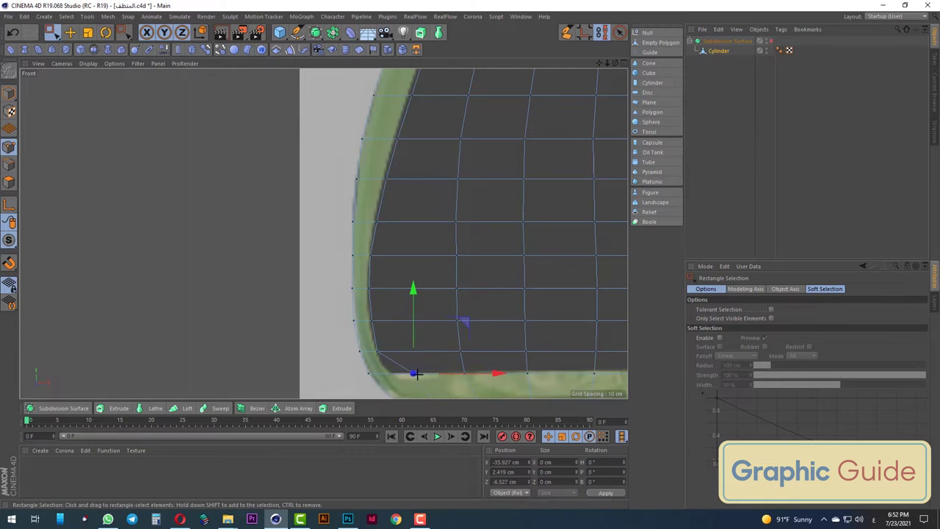
left_click_drag(450, 374, 424, 379)
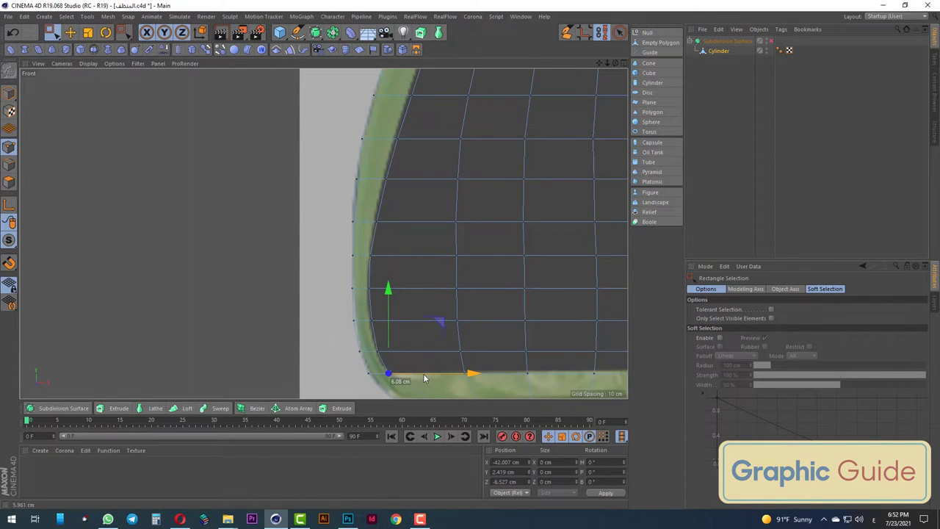
scroll(441, 374, "down", 3)
scroll(489, 368, "down", 2)
scroll(424, 176, "up", 2)
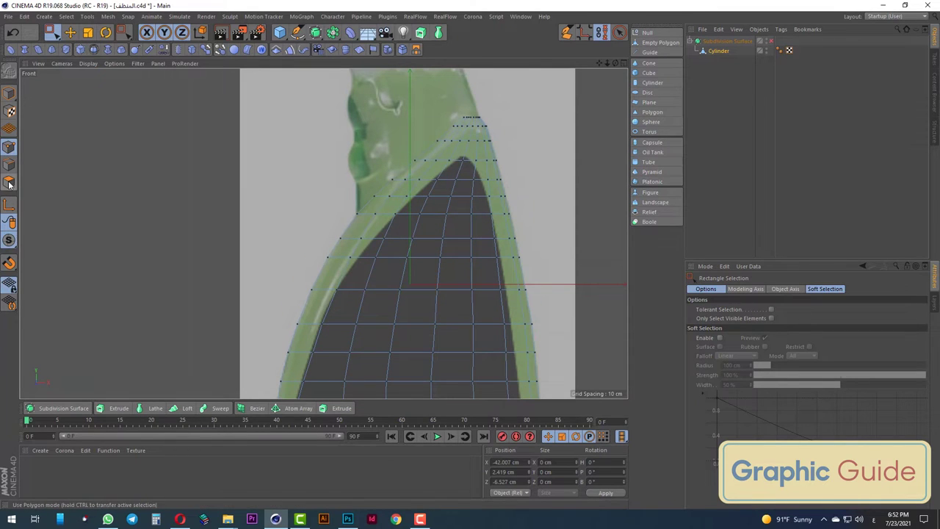
In Polygon mode, paint-select the bottle body's front polygons down over the lower body
left_click(51, 32)
left_click(83, 46)
left_click(438, 177)
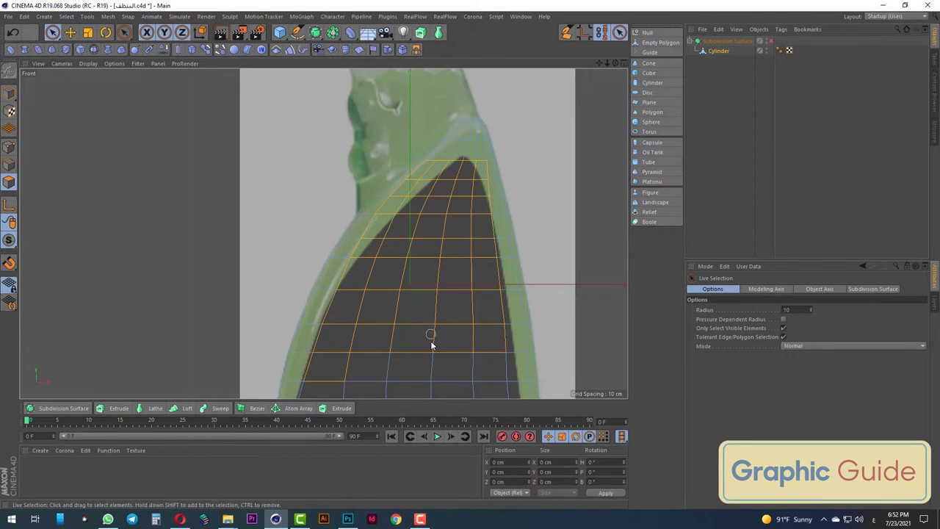
left_click(447, 221)
left_click(485, 253)
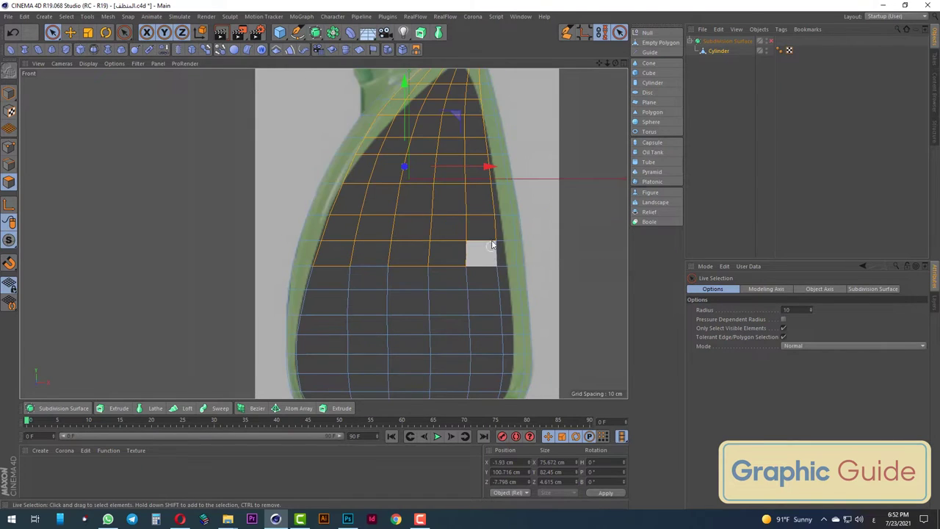
mouse_move(479, 245)
left_mouse_down()
mouse_move(478, 349)
mouse_move(384, 381)
mouse_move(333, 259)
left_mouse_up()
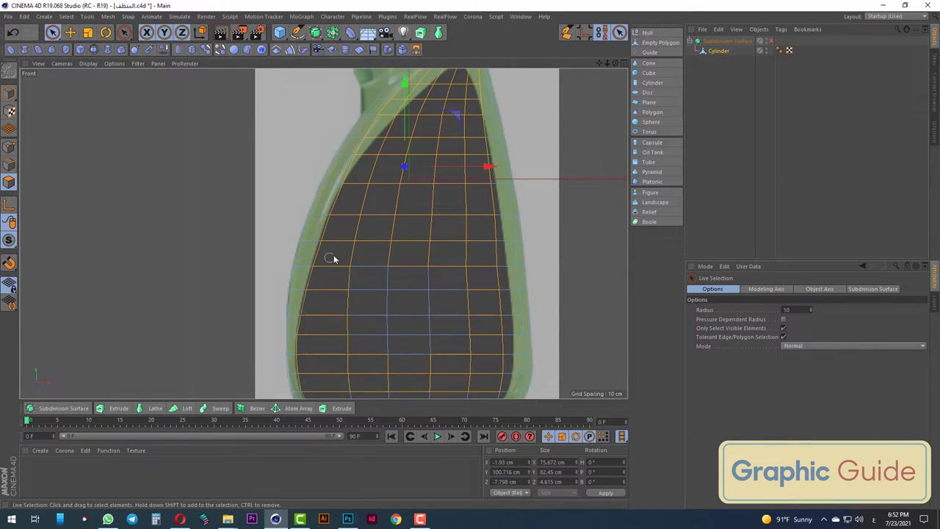
scroll(456, 323, "up", 3)
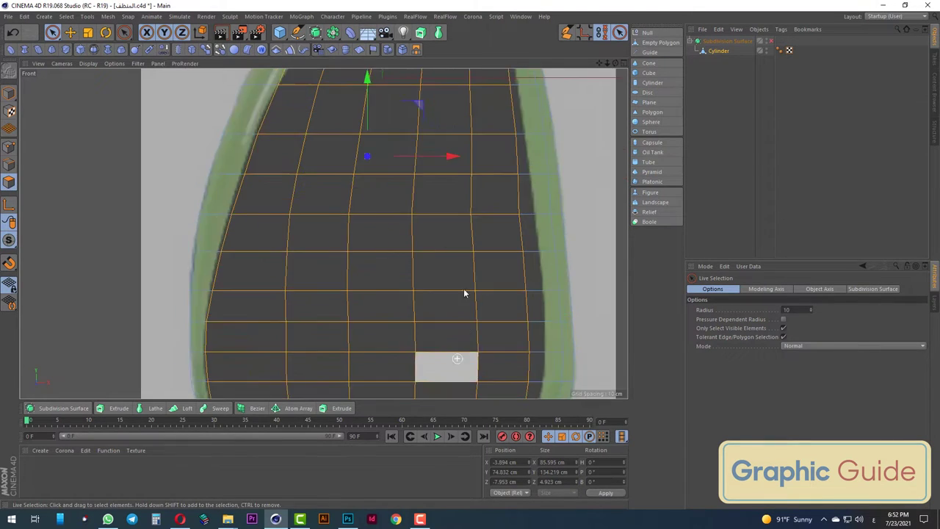
scroll(463, 287, "down", 5)
scroll(437, 300, "up", 4)
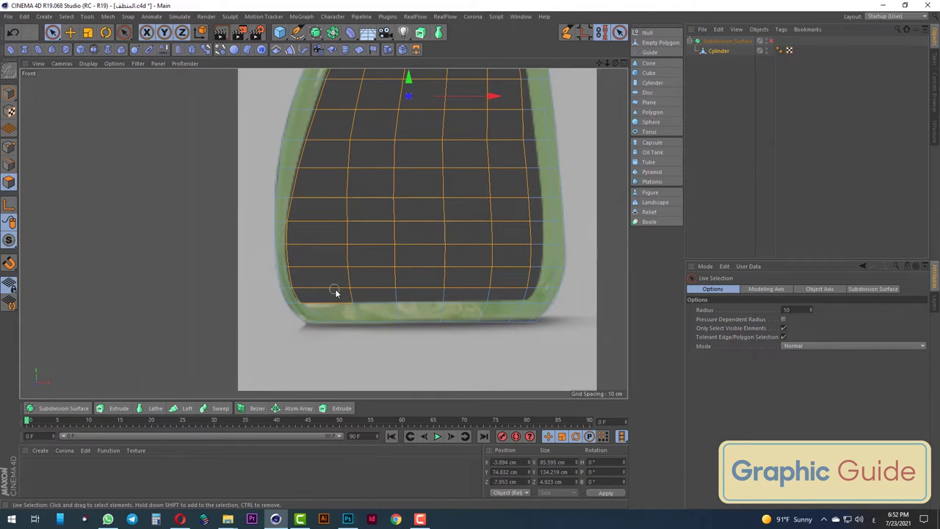
Orbit in the Perspective view to see the selected wide front face at an angle
key("F1")
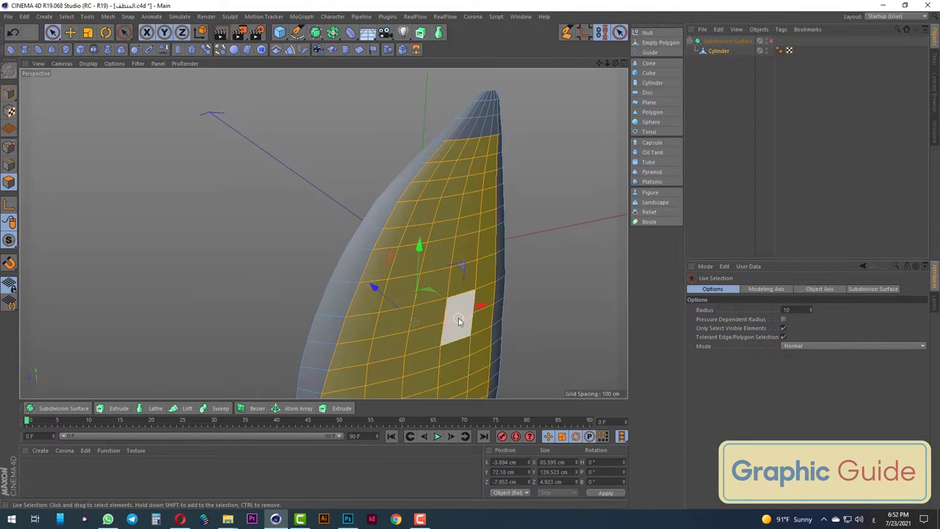
mouse_move(455, 319)
left_mouse_down("alt")
mouse_move(479, 314)
mouse_move(386, 211)
mouse_move(421, 303)
mouse_move(382, 309)
mouse_move(386, 318)
left_mouse_up("alt")
mouse_move(521, 314)
left_mouse_down("alt")
mouse_move(512, 311)
mouse_move(531, 308)
mouse_move(512, 317)
mouse_move(470, 247)
left_mouse_up("alt")
Inset the front polygons 1.9 cm with Extrude Inner to form a border
scroll(470, 247, "up", 2)
right_click(504, 251)
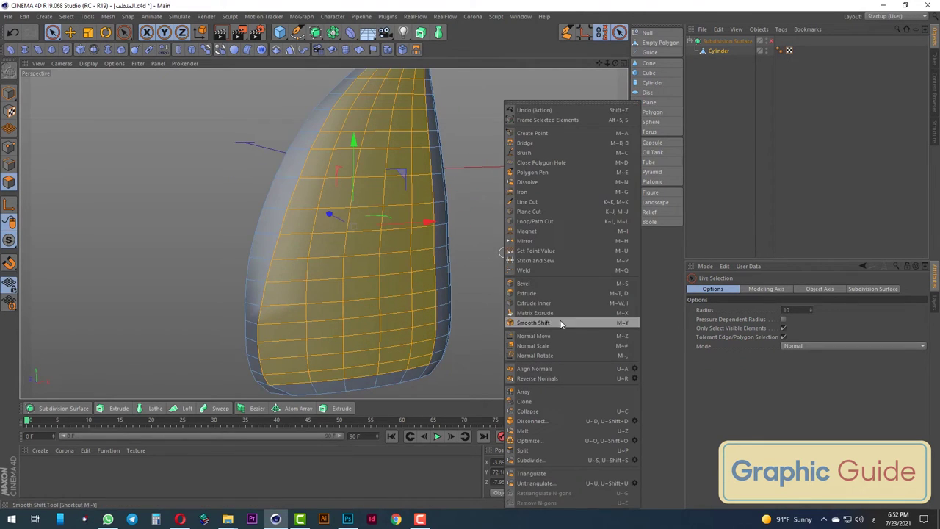
left_click(549, 303)
mouse_move(497, 332)
left_mouse_down("alt")
mouse_move(447, 90)
mouse_move(460, 96)
left_mouse_up("alt")
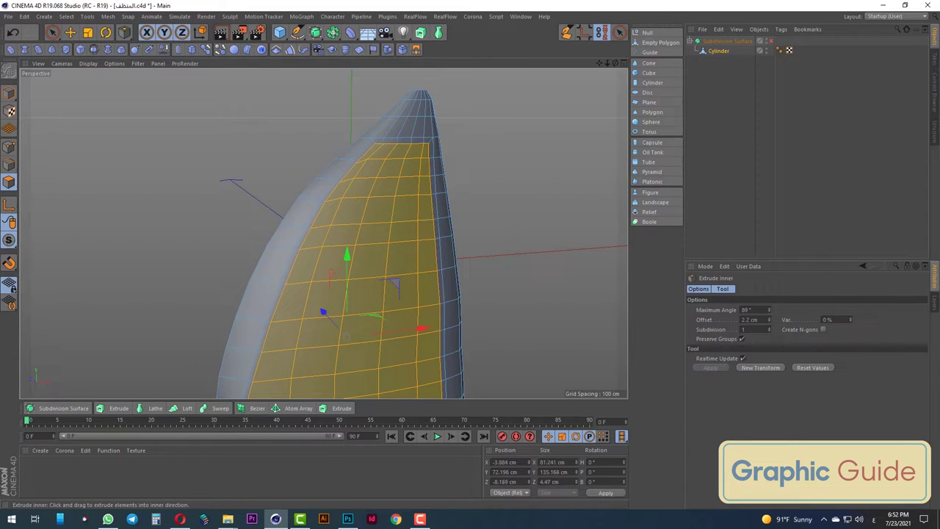
mouse_move(492, 196)
left_mouse_down("alt")
mouse_move(465, 122)
mouse_move(419, 125)
mouse_move(422, 213)
mouse_move(514, 212)
mouse_move(482, 226)
mouse_move(494, 228)
left_mouse_up("alt")
scroll(448, 206, "up", 3)
scroll(447, 205, "up", 3)
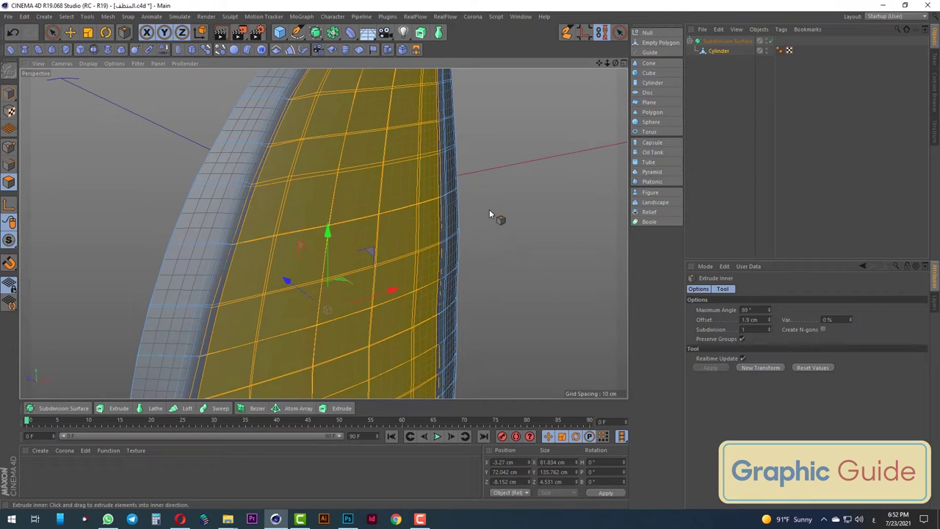
Push the inset panel to -1.49 cm with Normal Move, then return to Live Selection
right_click(526, 211)
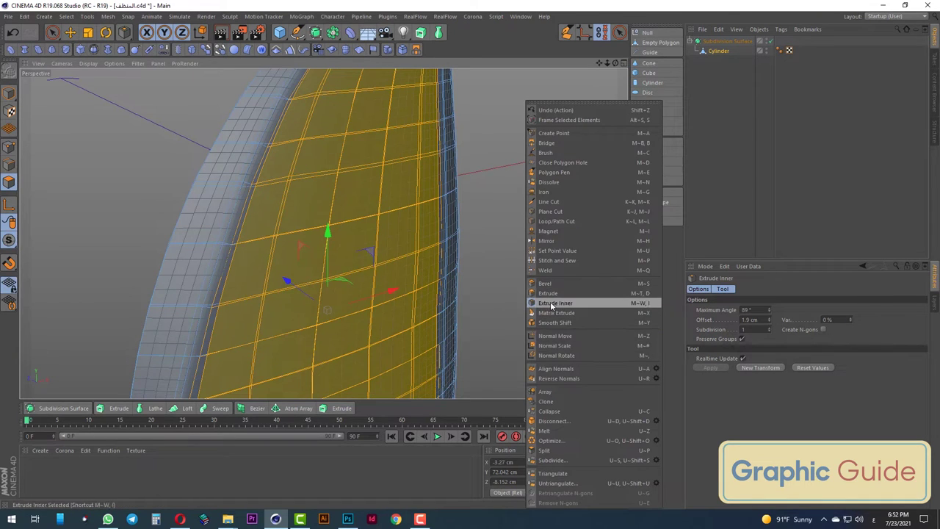
left_click(554, 336)
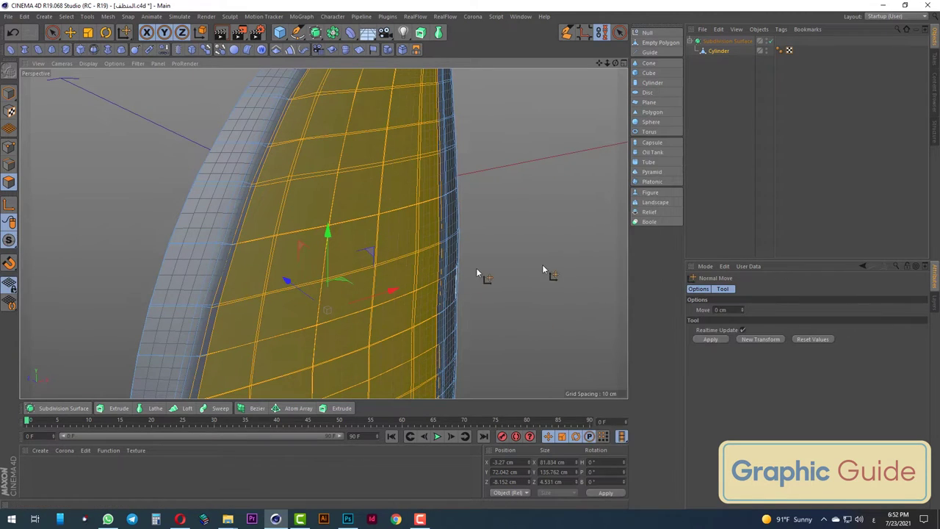
left_click_drag(555, 336, 514, 336)
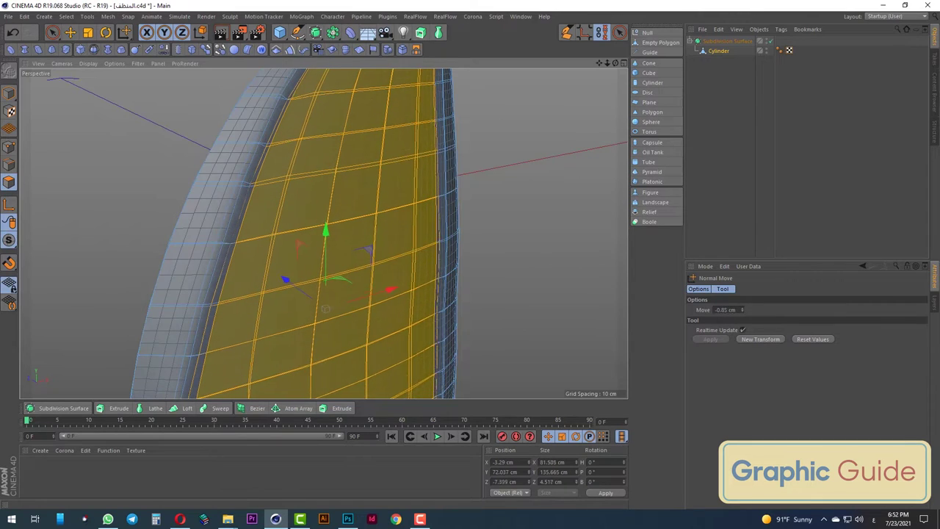
left_click_drag(545, 269, 53, 4)
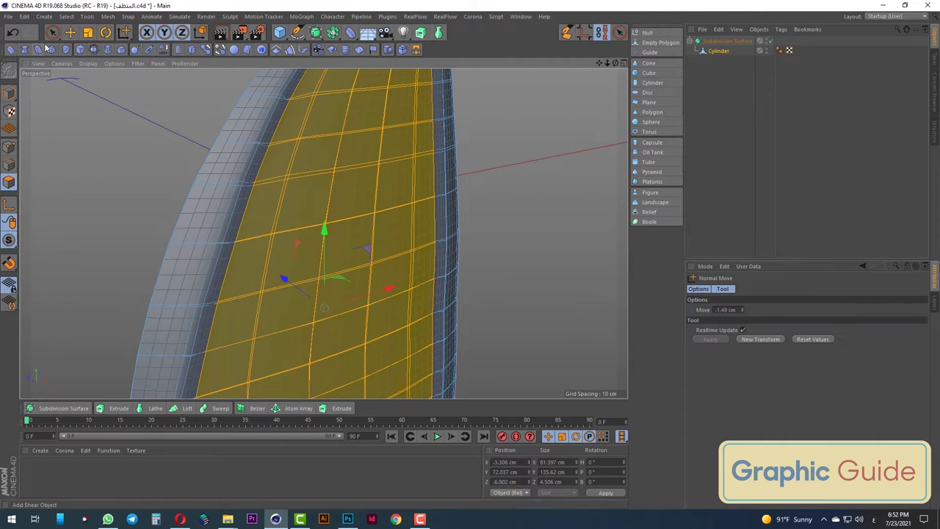
left_click(52, 31)
left_click(431, 290)
scroll(430, 290, "down", 5)
Render-preview the smoothed body with Ctrl+R, then select the Cylinder in Polygon mode
left_click_drag(419, 247, 388, 259, "alt")
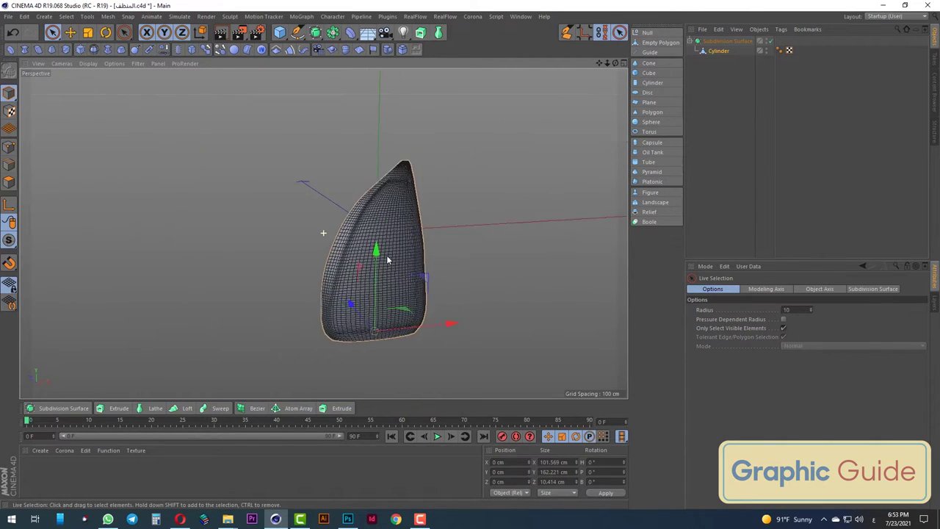
key("ctrl+r")
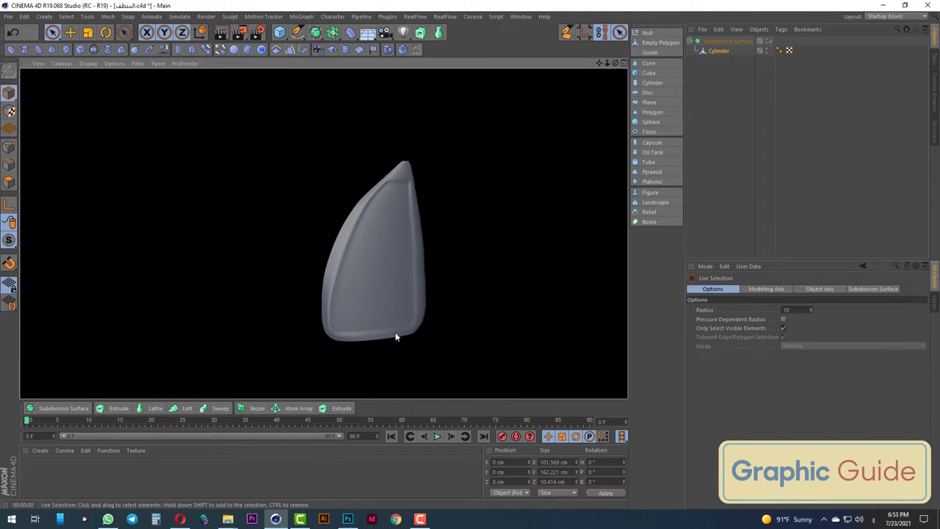
key("ctrl+r")
mouse_move(409, 318)
left_mouse_down("alt")
mouse_move(353, 300)
mouse_move(472, 302)
mouse_move(413, 325)
mouse_move(374, 230)
left_mouse_up("alt")
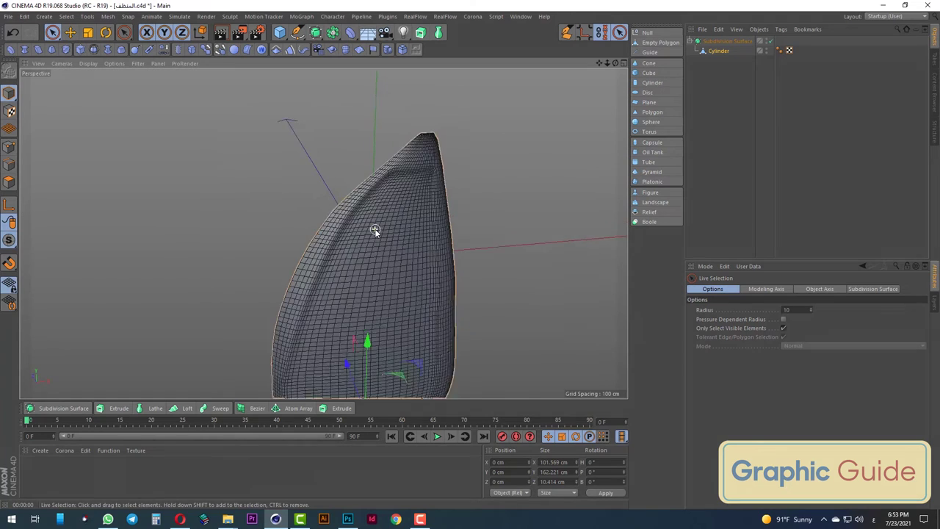
left_click(713, 51)
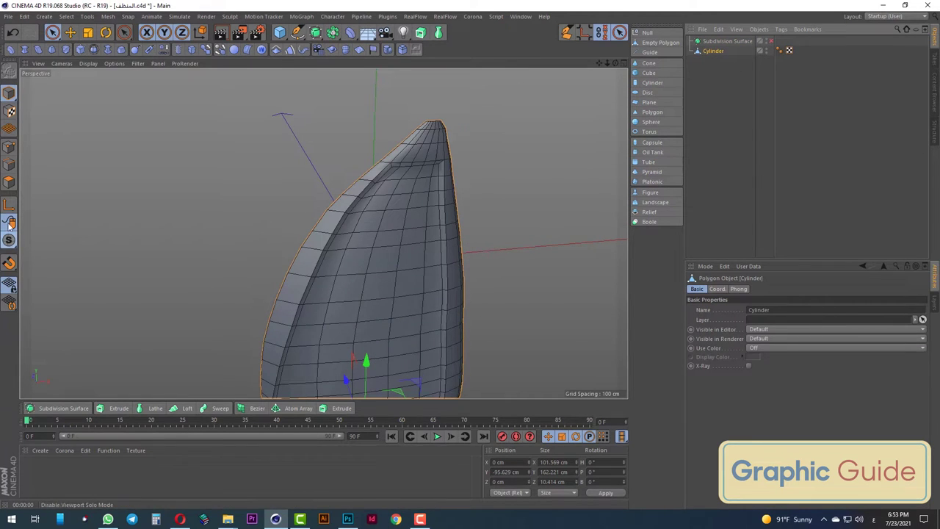
left_click(9, 182)
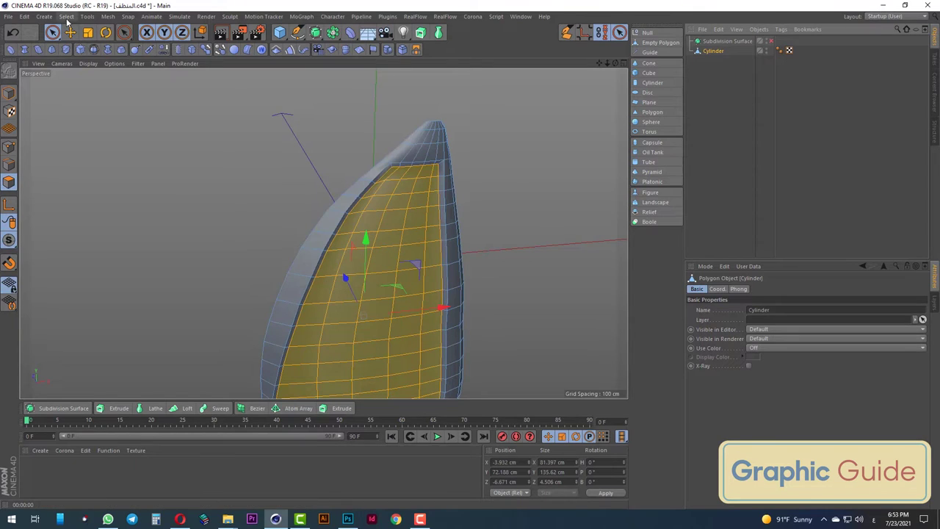
Save the panel polygons with Select > Set Selection, then clear the selection
left_click(66, 17)
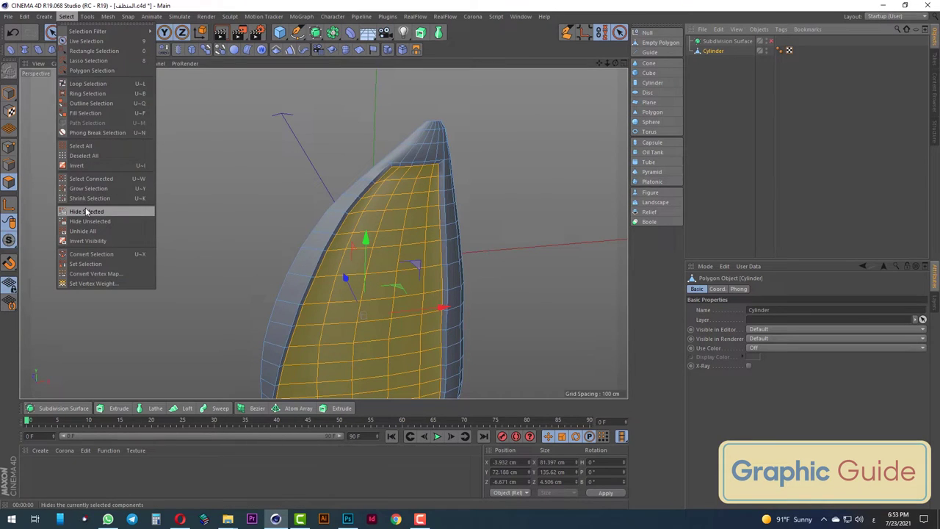
left_click(86, 264)
left_click(53, 33)
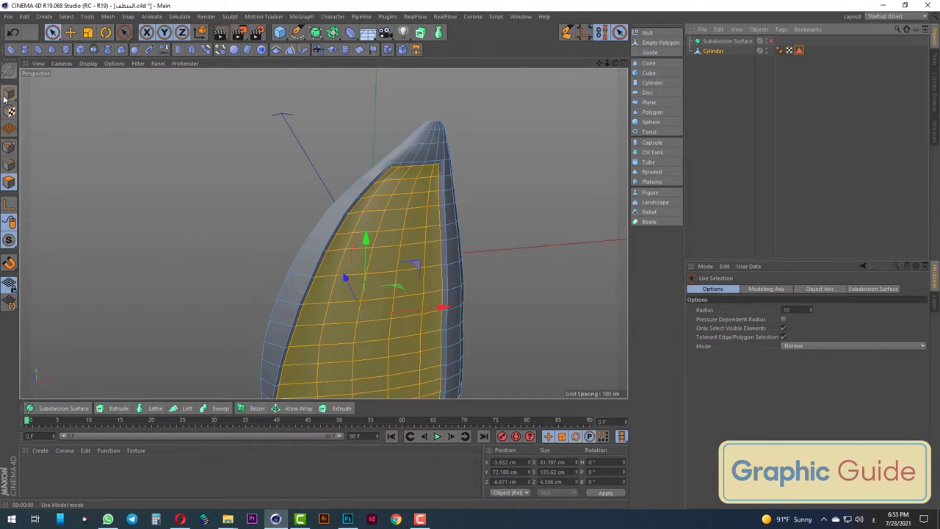
left_click(573, 197)
Check the body from the Top and Perspective views, then close the Select menu
key("F2")
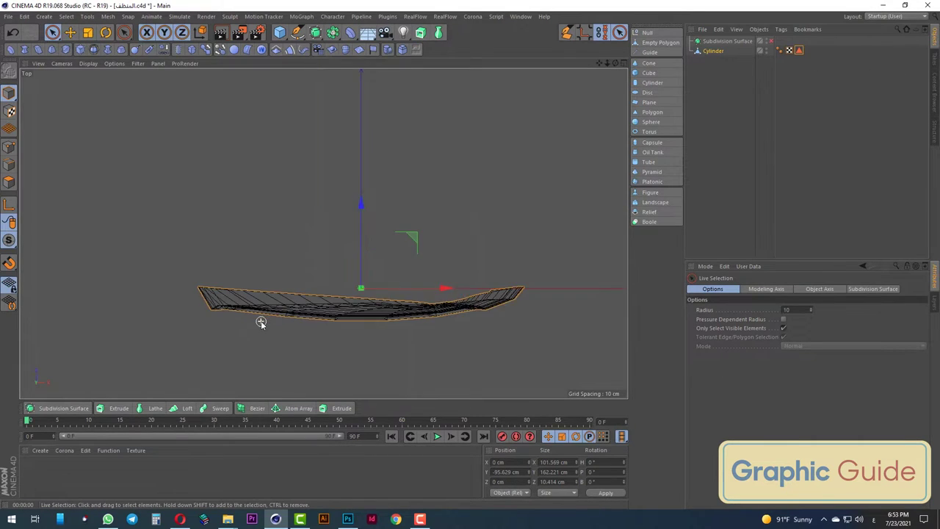
key("F1")
left_click_drag(364, 203, 359, 252, "alt")
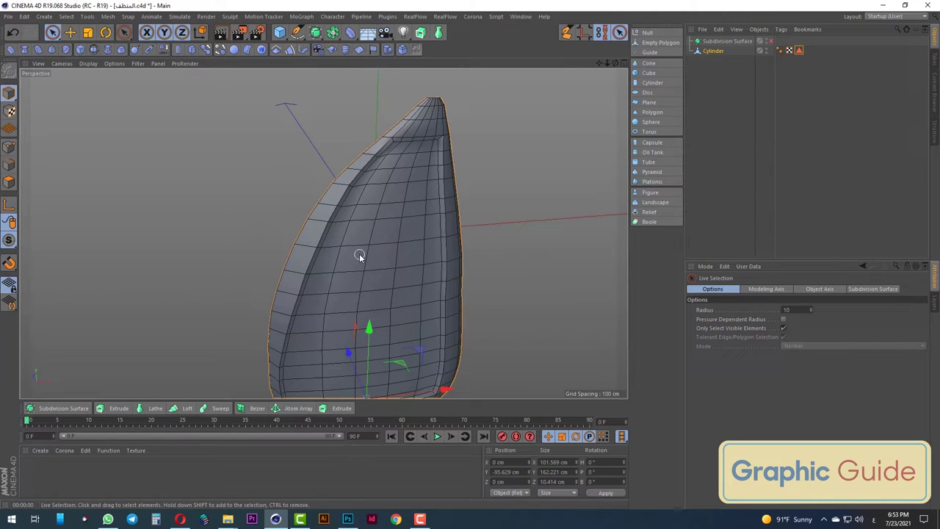
left_click(64, 17)
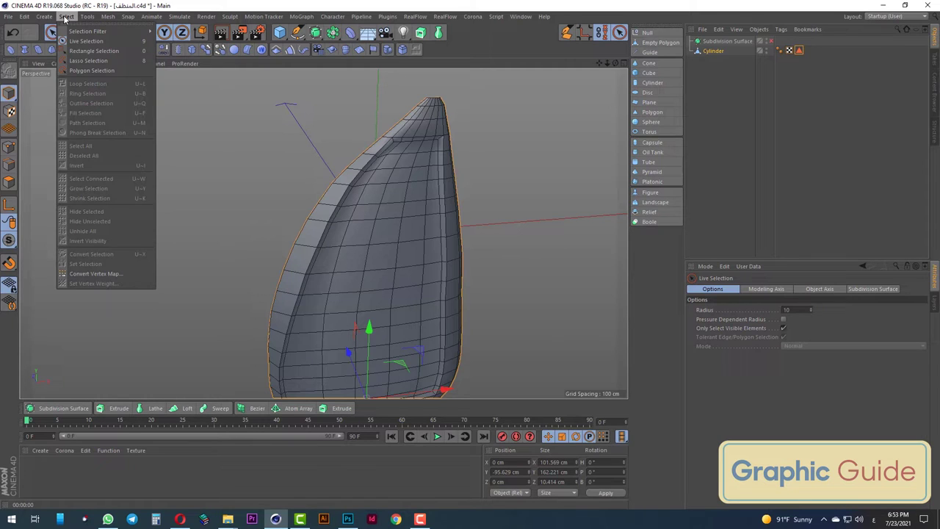
mouse_move(44, 17)
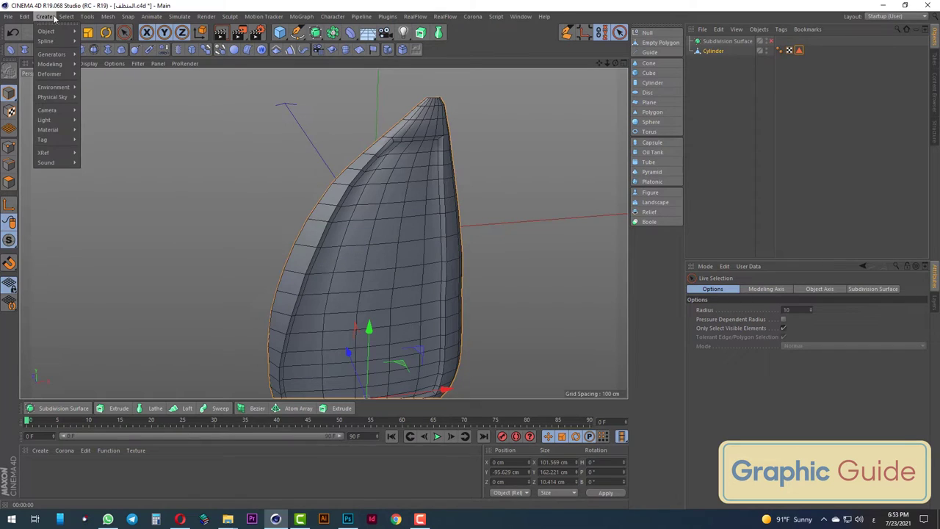
left_click(785, 133)
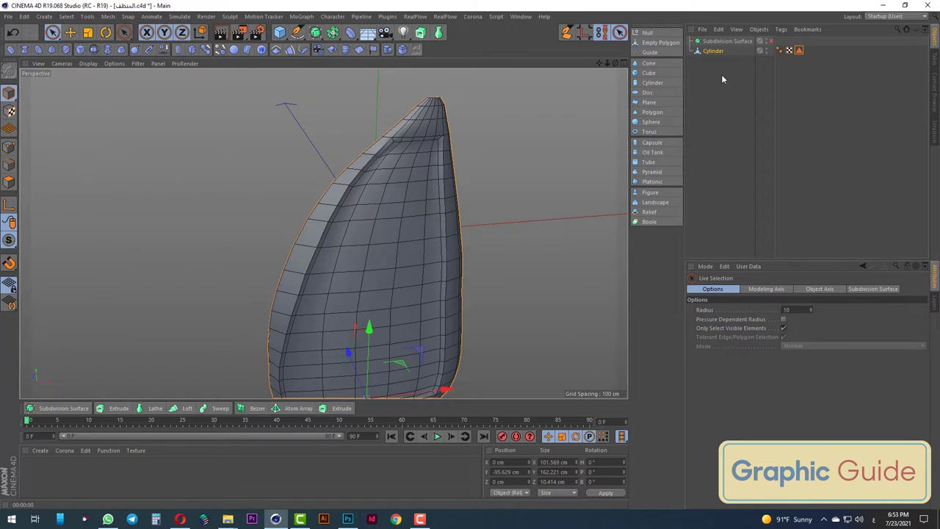
In Edge mode, select the body's outline edge loop with Loop Selection
left_click(10, 166)
left_click(66, 16)
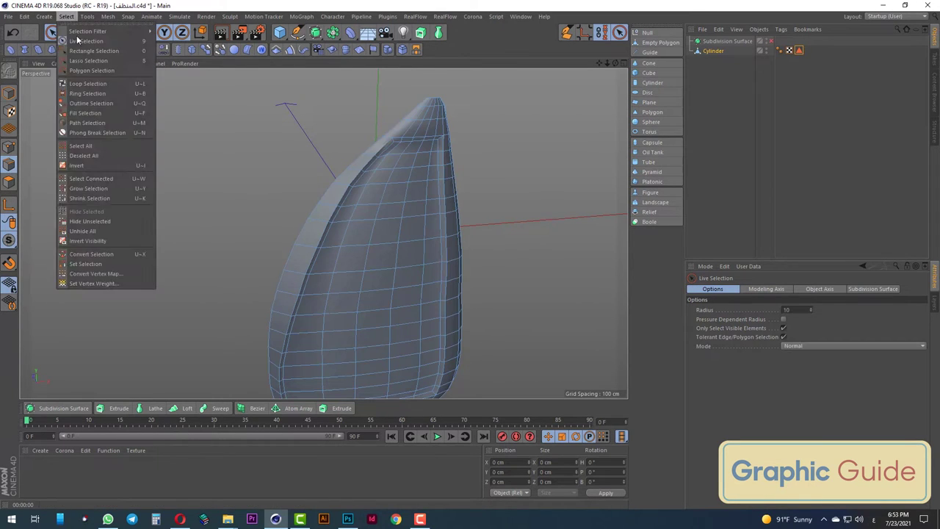
left_click(89, 84)
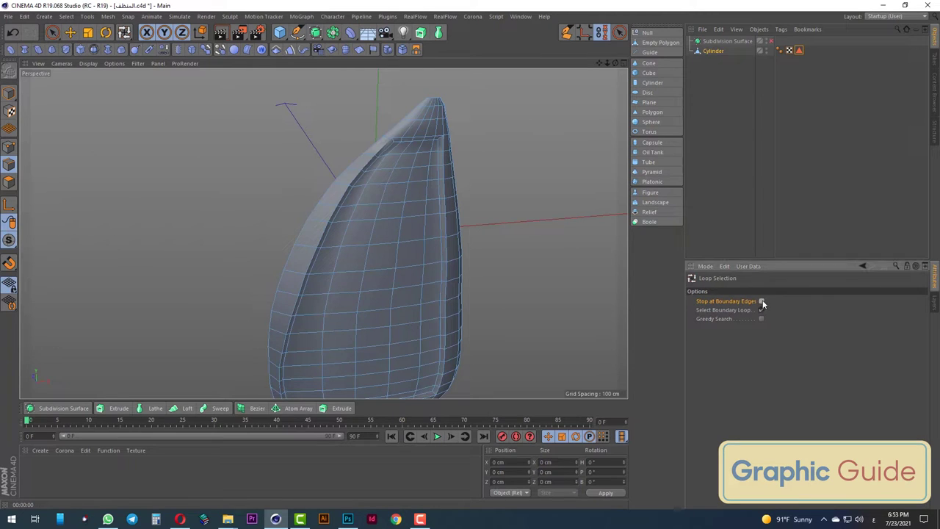
mouse_move(620, 261)
left_mouse_down("alt")
mouse_move(497, 237)
mouse_move(437, 174)
left_mouse_up("alt")
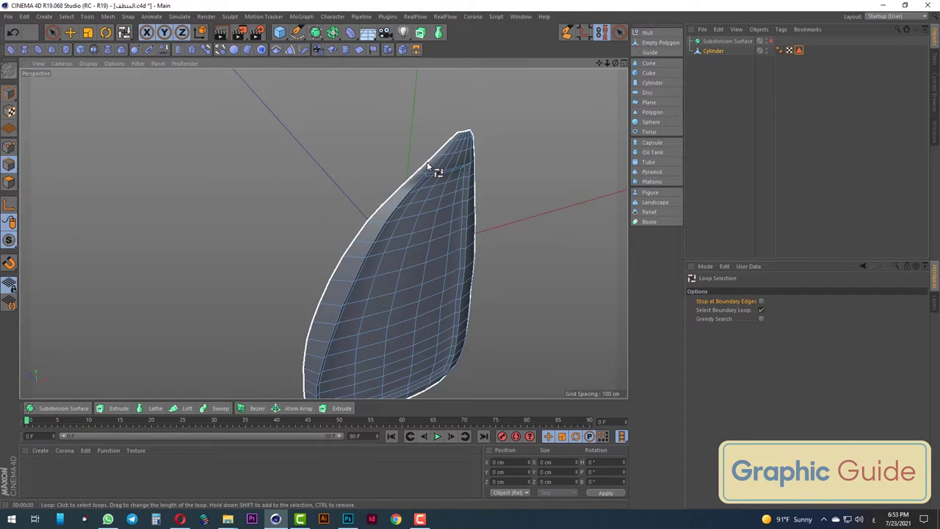
left_click(435, 168)
left_click_drag(514, 178, 510, 174, "alt")
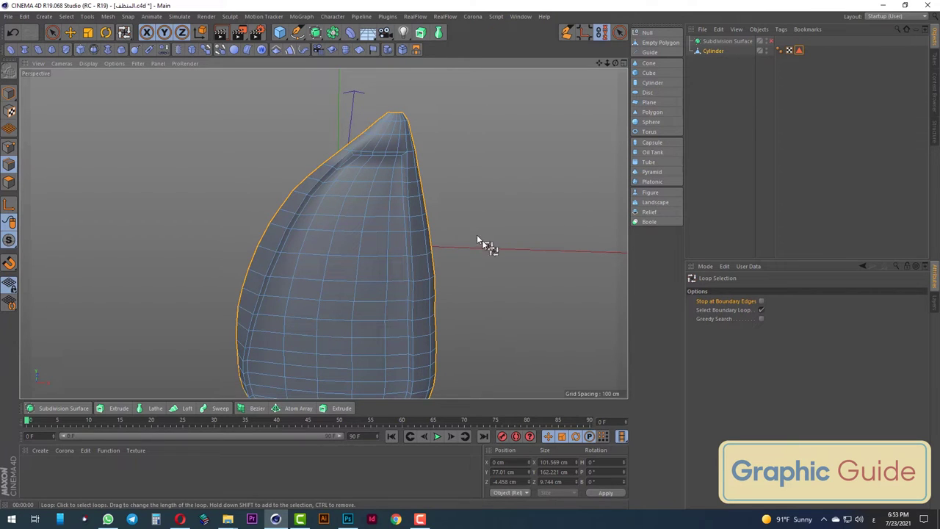
left_click_drag(476, 243, 390, 252, "alt")
In Top view, move the loop about 10 cm along Z and scale its depth to 7.09 cm
key("F2")
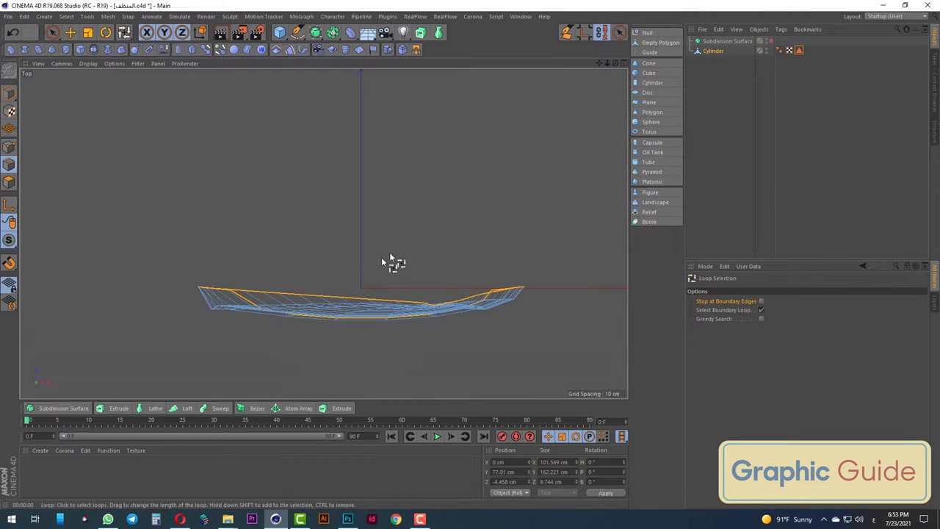
left_click(52, 33)
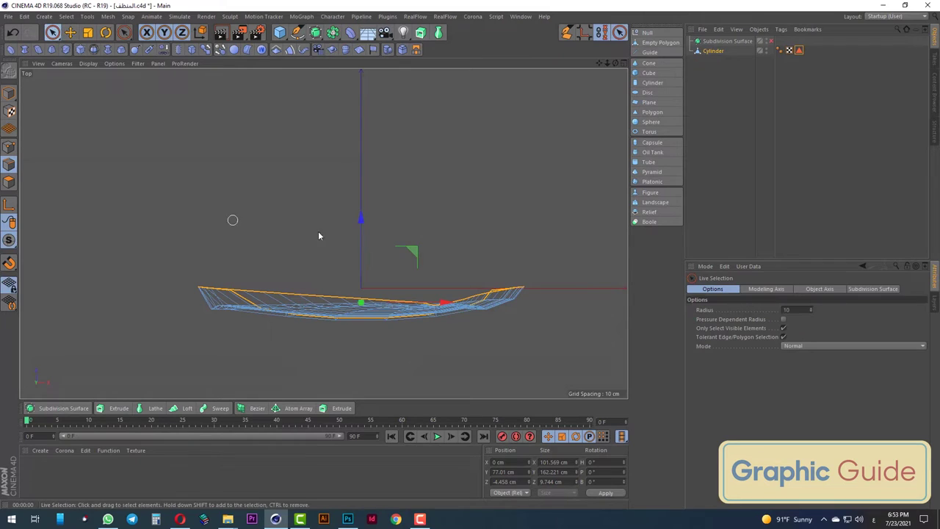
left_click_drag(360, 233, 362, 197)
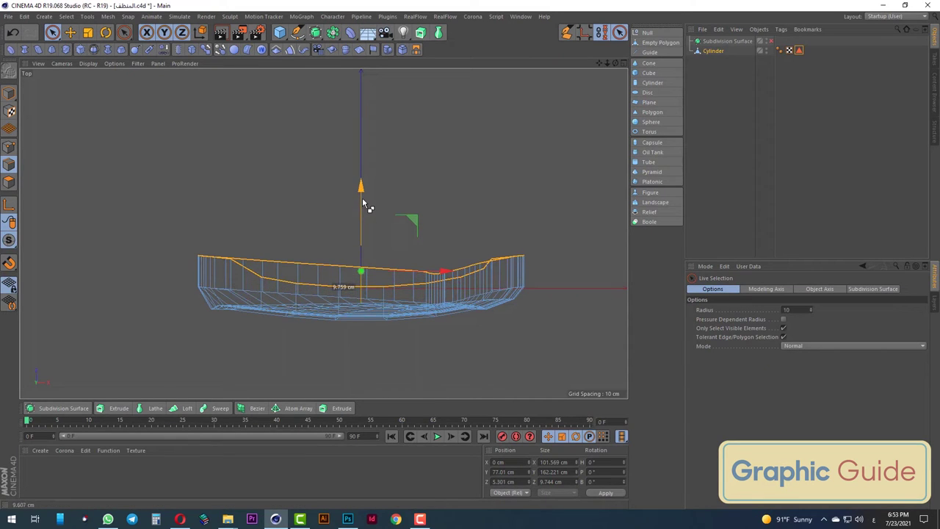
key("t")
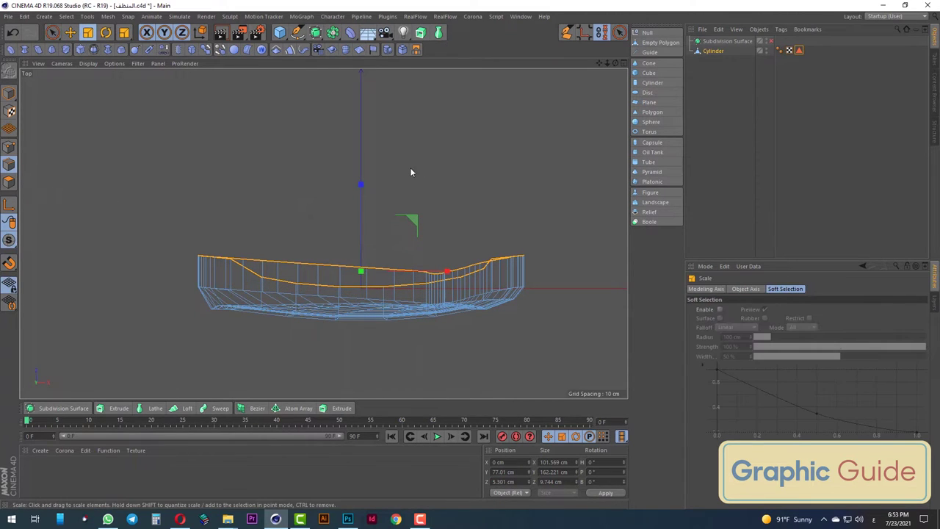
left_click_drag(365, 188, 365, 211)
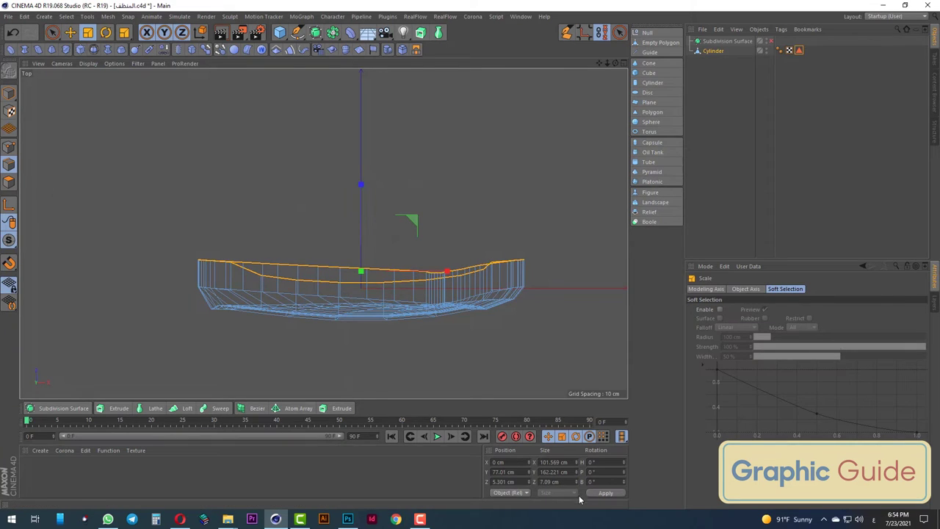
key("F1")
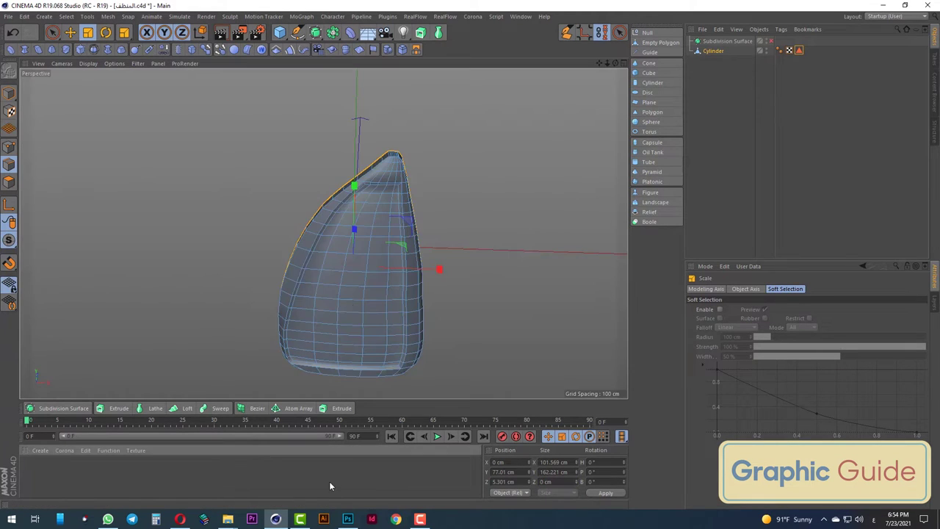
left_click_drag(357, 304, 420, 323, "alt")
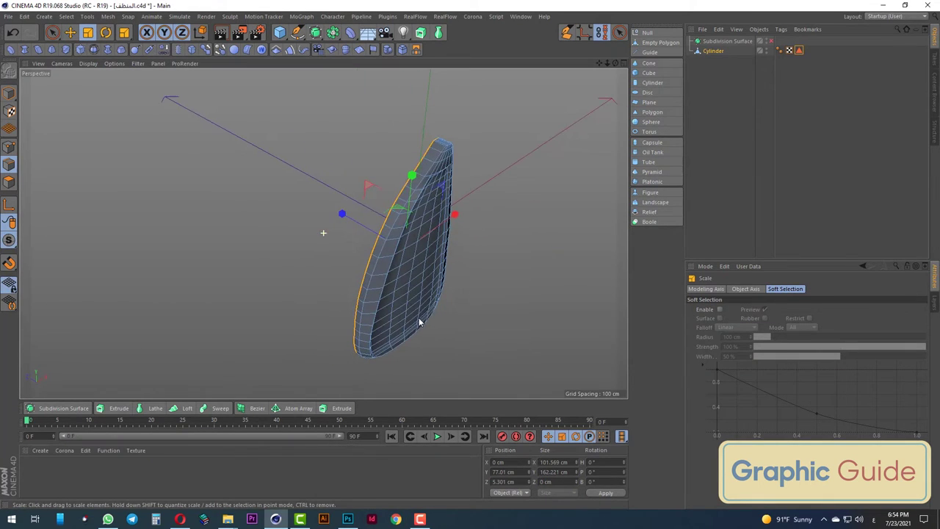
left_click(52, 33)
left_click(10, 93)
mouse_move(304, 242)
left_mouse_down("alt")
mouse_move(471, 225)
mouse_move(330, 227)
mouse_move(319, 272)
left_mouse_up("alt")
key("F2")
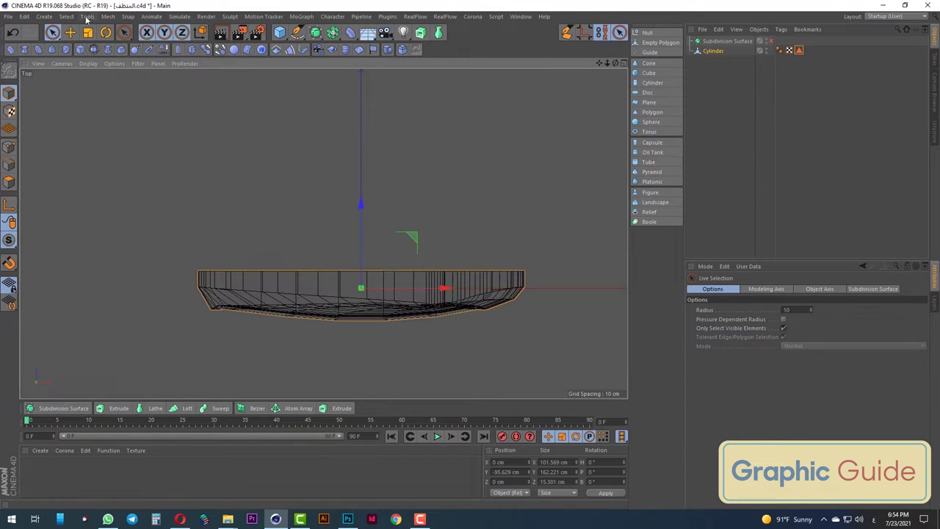
Recentre the axis with Axis Center and snap it onto the body's flat edge
left_click(108, 16)
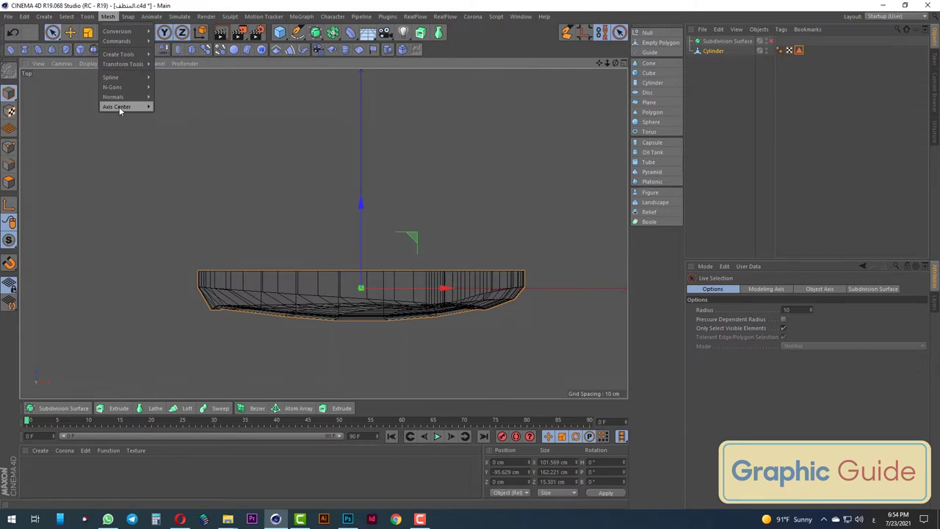
mouse_move(118, 106)
left_click(184, 124)
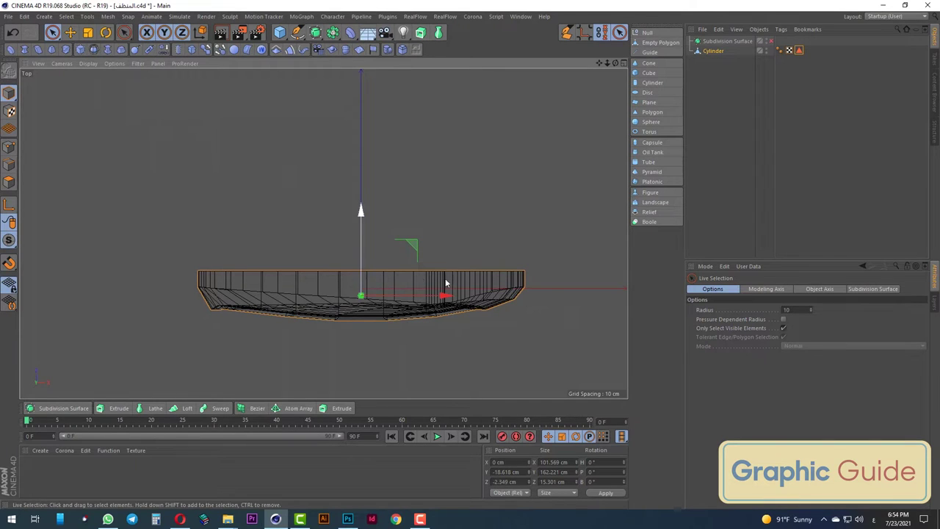
left_click(9, 266)
left_click_drag(361, 210, 360, 191)
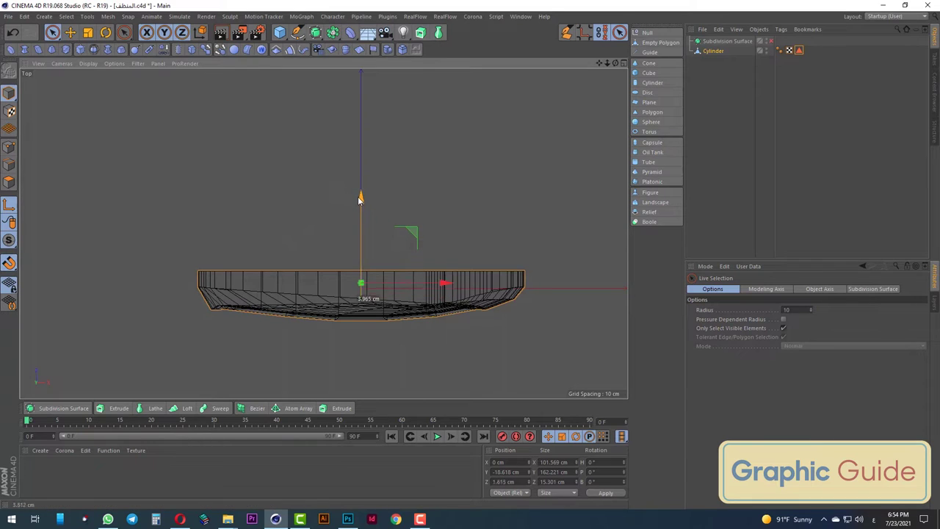
left_click(9, 206)
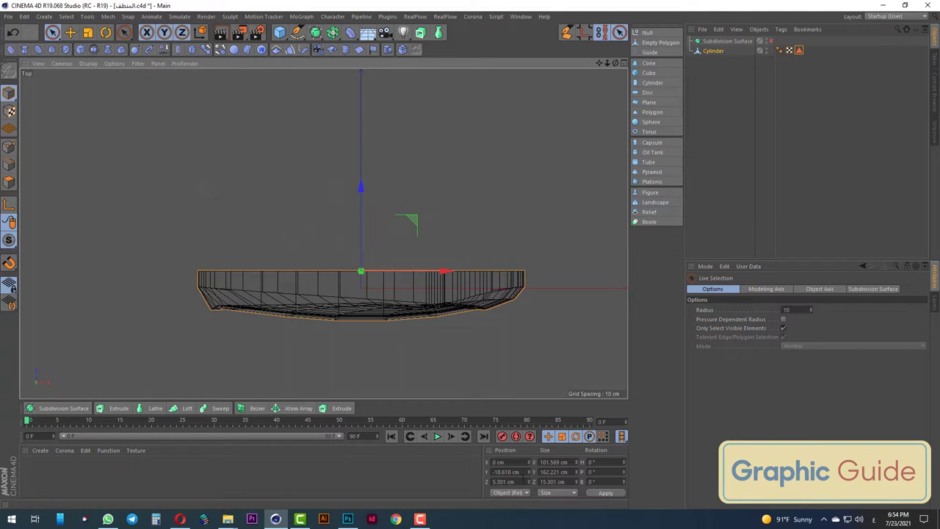
Set the Cylinder's Position Z to 0 cm and view it edge-on in perspective
left_click(507, 481)
type("0")
key("Return")
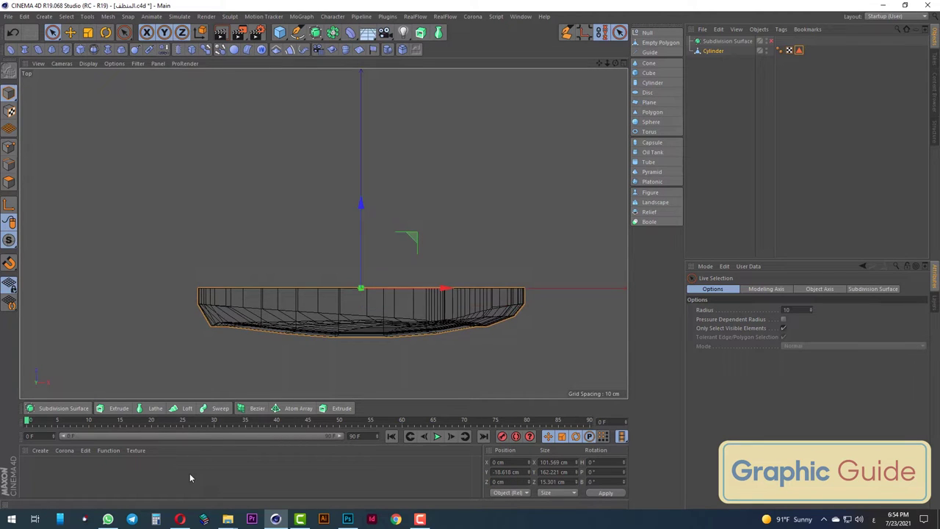
key("F1")
left_click_drag(394, 203, 463, 291, "alt")
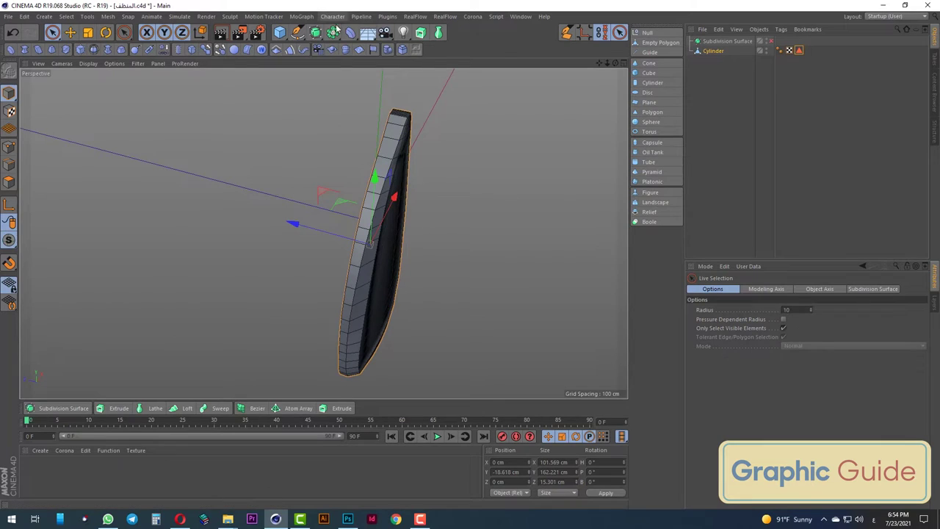
left_click(333, 33)
Add a Symmetry object with its Mirror Plane set to XY
left_click(449, 81)
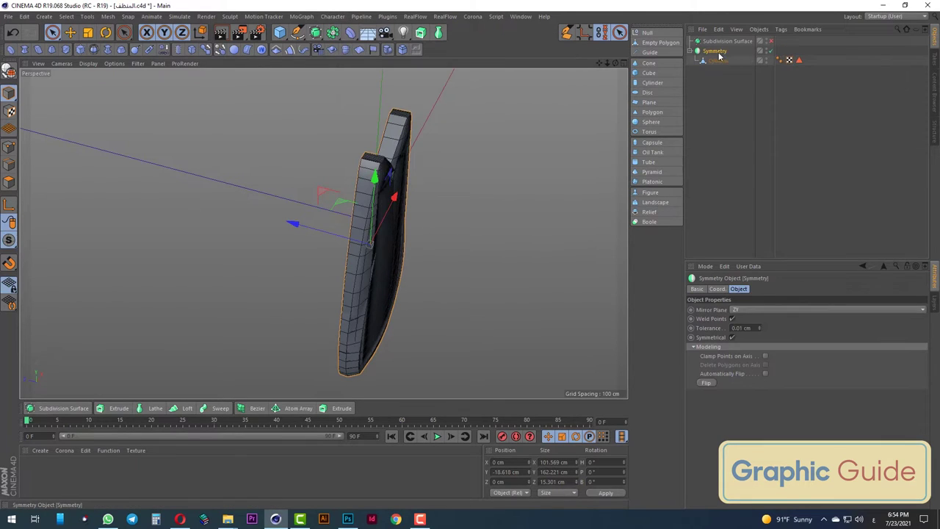
left_click(743, 310)
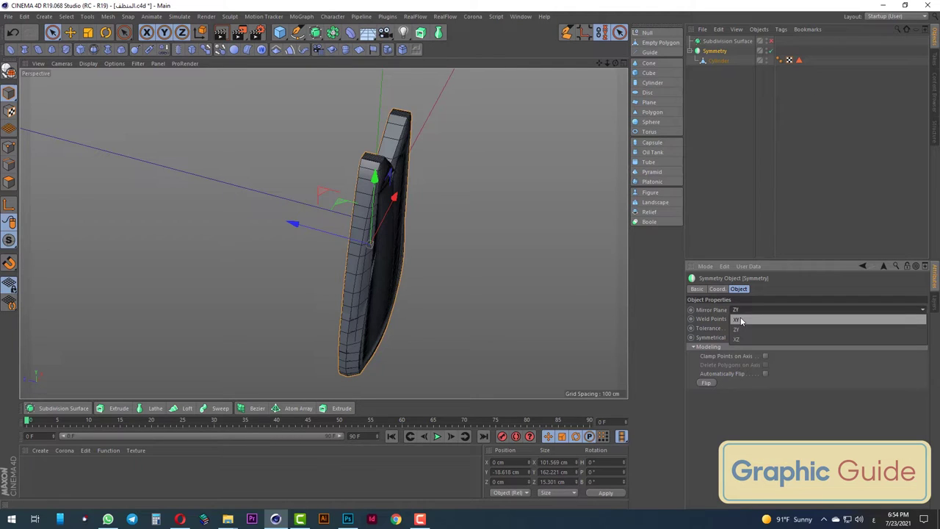
left_click(742, 321)
left_click_drag(374, 264, 328, 125, "alt")
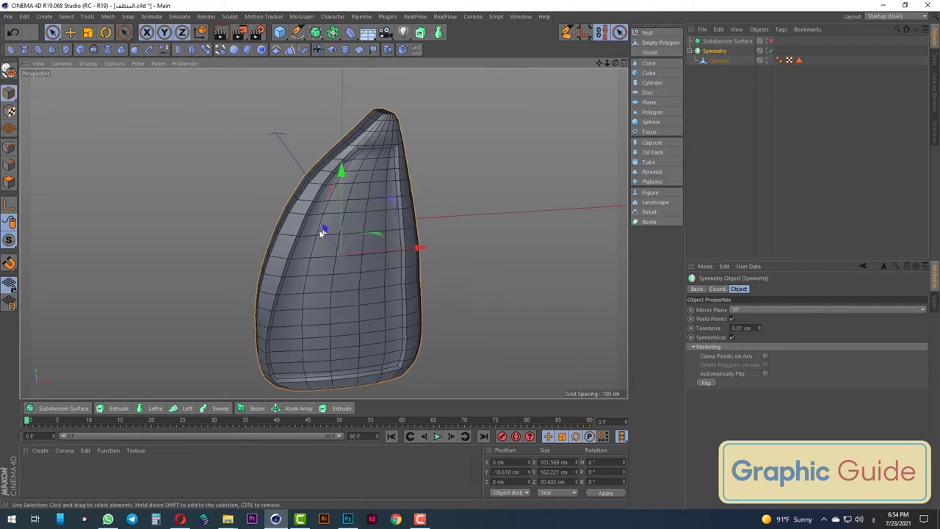
mouse_move(436, 186)
left_mouse_down("alt")
mouse_move(373, 287)
mouse_move(352, 293)
left_mouse_up("alt")
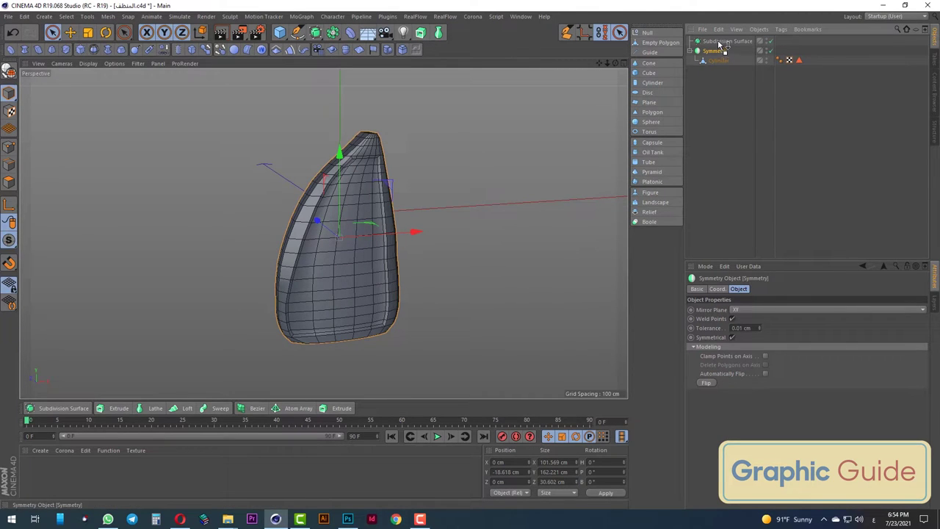
Nest Symmetry inside the Subdivision Surface, render-preview it, then select the Cylinder
left_click_drag(721, 45, 722, 42)
mouse_move(411, 242)
left_mouse_down("alt")
mouse_move(371, 274)
mouse_move(345, 279)
left_mouse_up("alt")
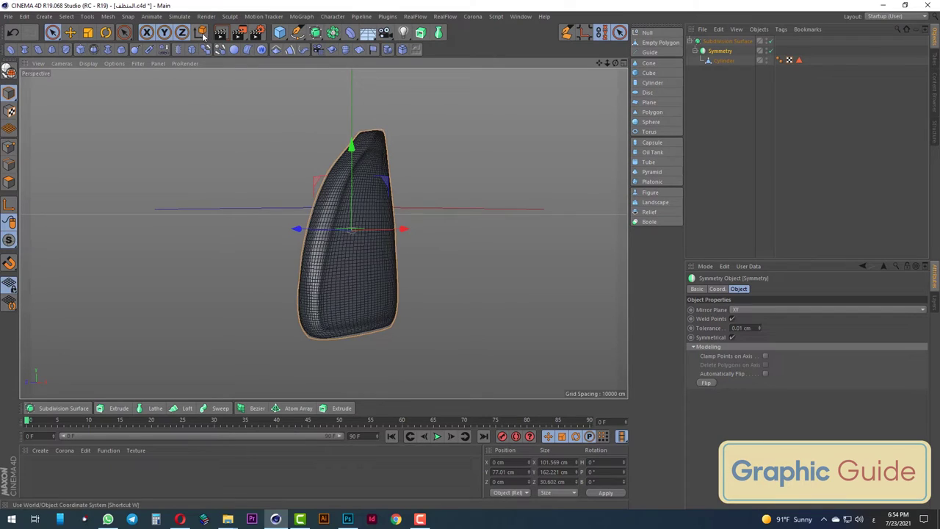
left_click(221, 34)
left_click_drag(368, 338, 405, 337, "alt")
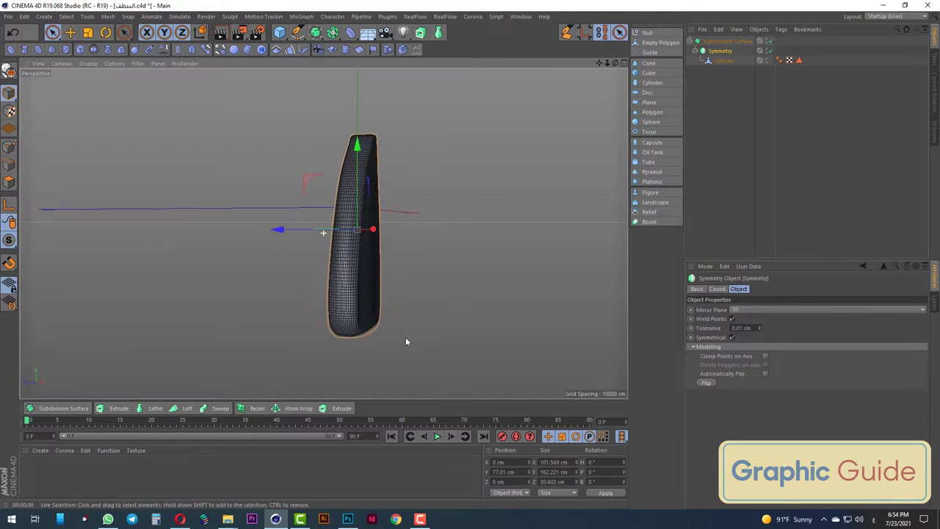
left_click(221, 34)
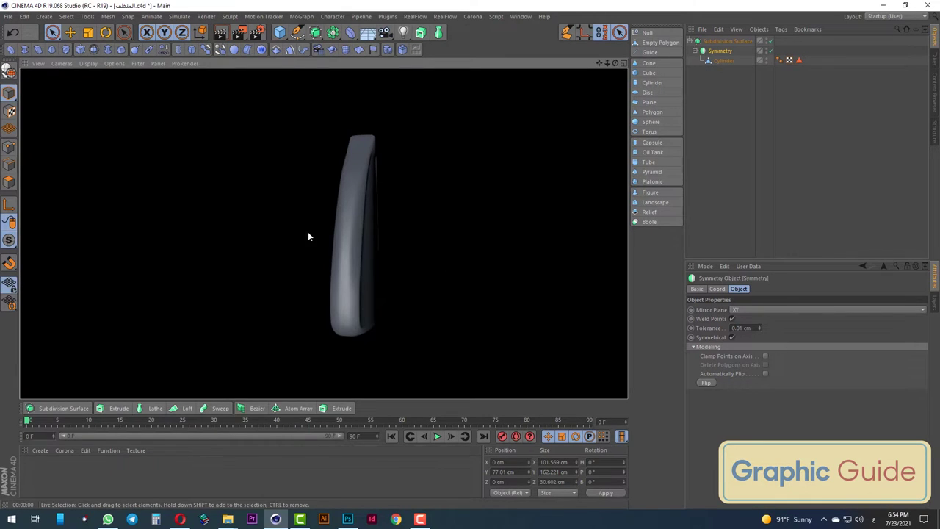
mouse_move(385, 223)
left_mouse_down("alt")
mouse_move(288, 176)
mouse_move(404, 151)
mouse_move(344, 270)
mouse_move(288, 237)
mouse_move(309, 235)
left_mouse_up("alt")
left_click(719, 61)
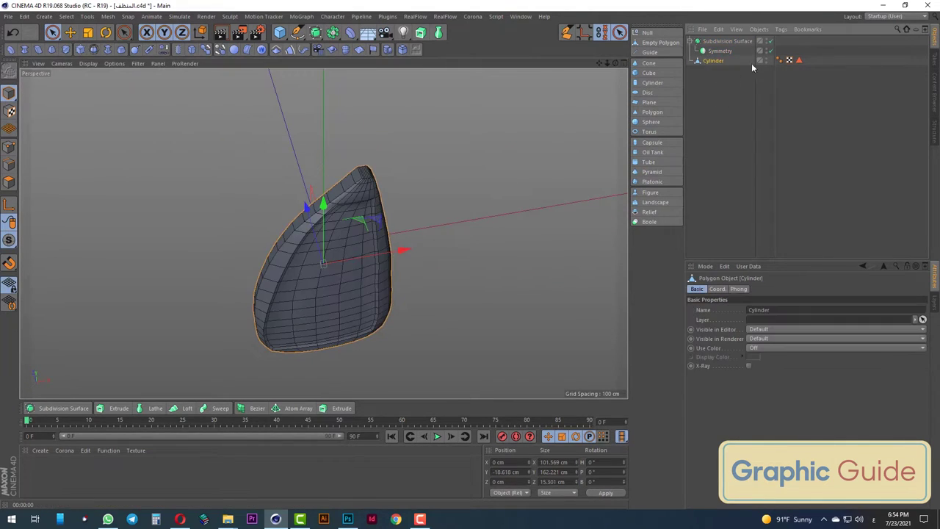
In Polygon mode, undo and redo the polygon move that deepens the half body to about 19.966 cm
left_click(9, 163)
mouse_move(315, 203)
left_mouse_down("alt")
mouse_move(300, 210)
mouse_move(294, 189)
left_mouse_up("alt")
key("ctrl+z")
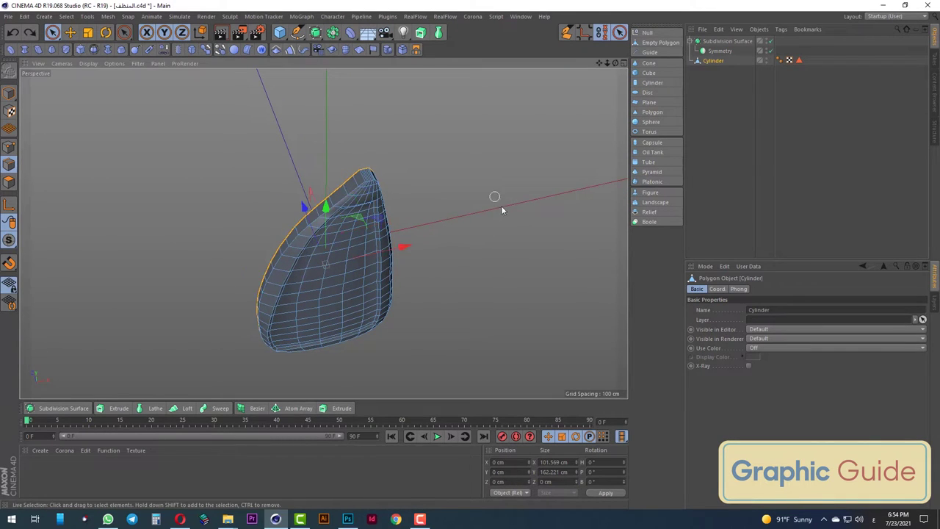
left_click_drag(504, 208, 310, 218, "alt")
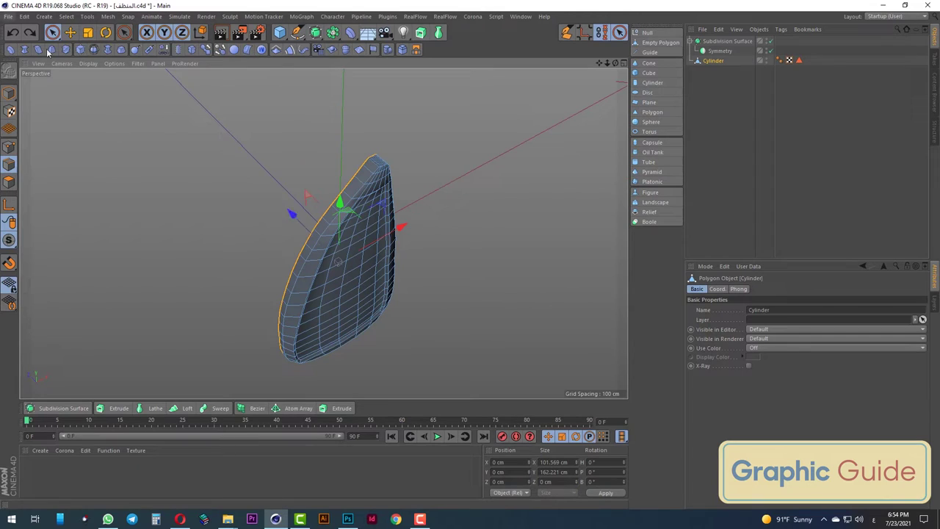
key("ctrl+y")
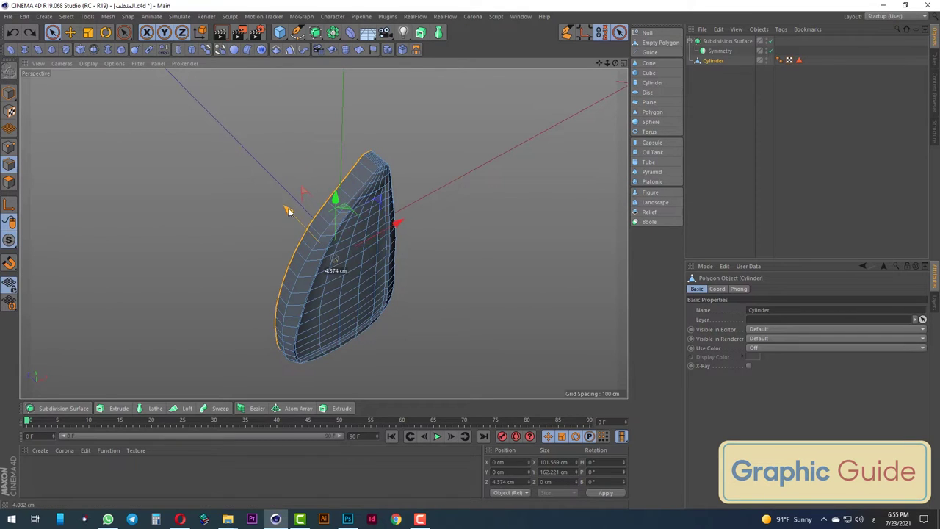
In Top view, move the object along Z and set its Position Z to 0 cm
left_click(52, 32)
left_click(191, 191)
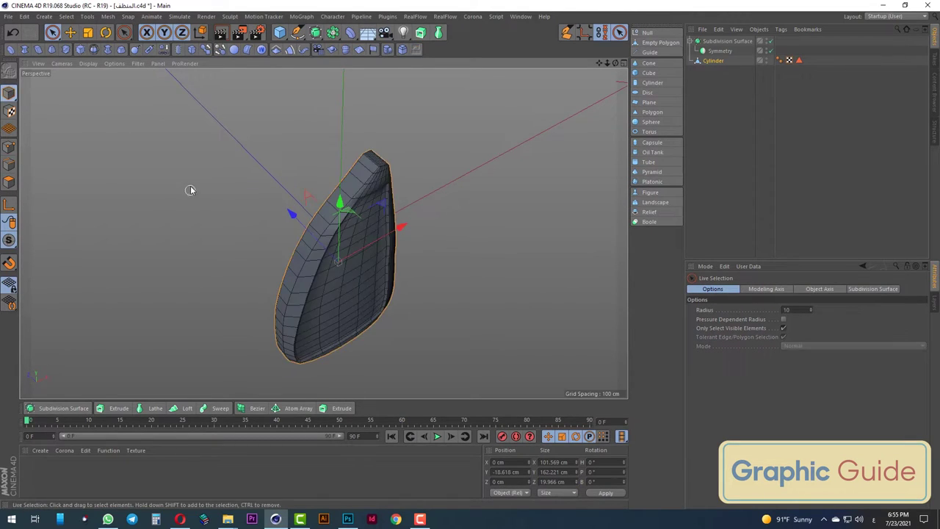
key("F2")
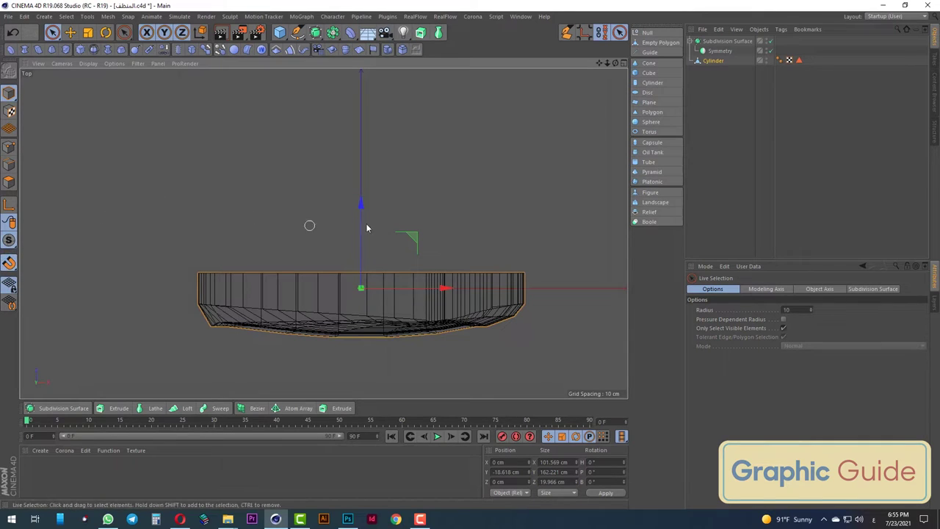
left_click_drag(361, 204, 361, 190)
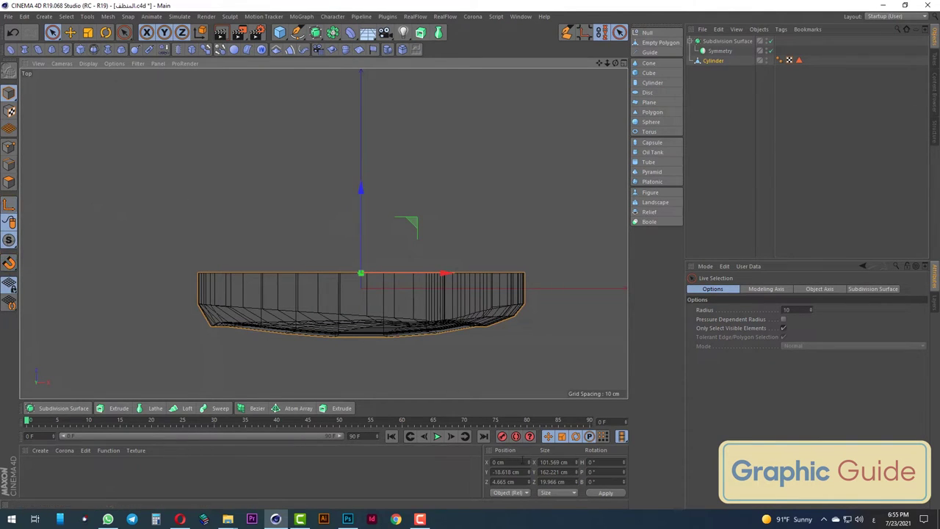
left_click(503, 481)
type("0")
key("Return")
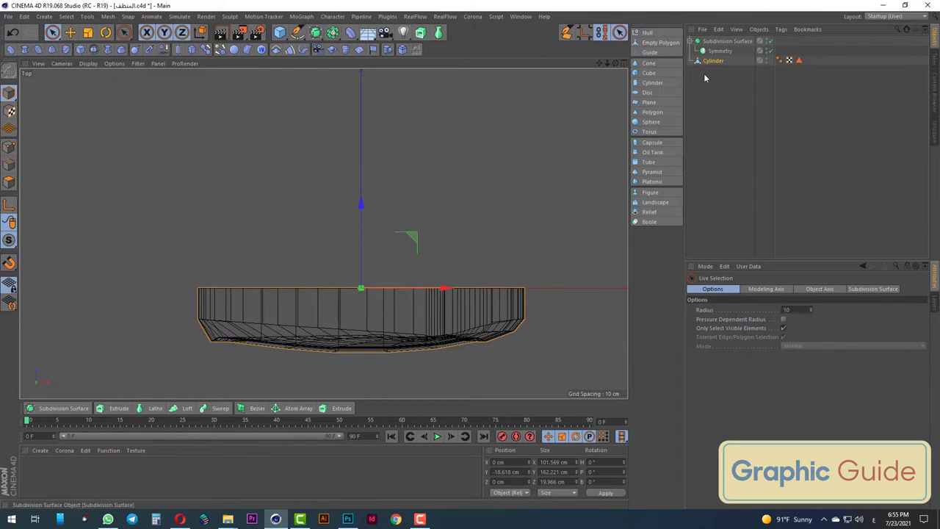
key("F1")
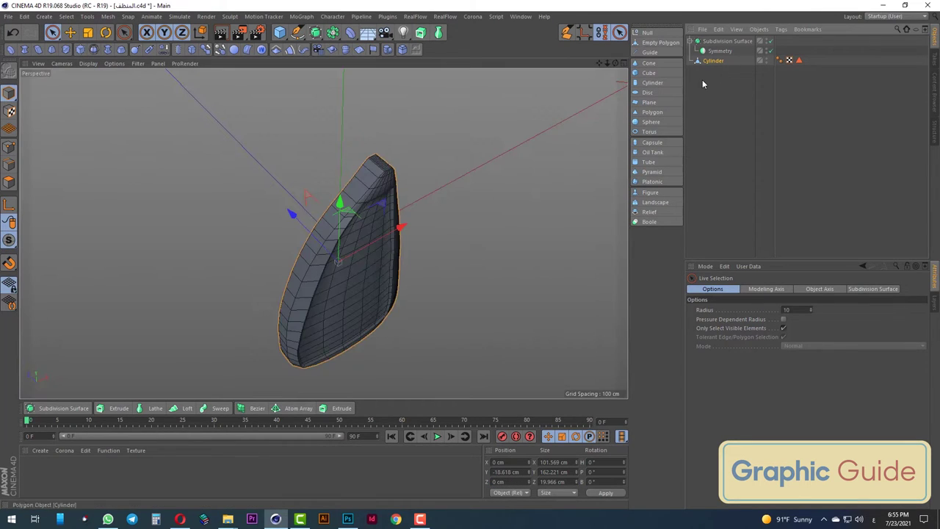
Switch to the Front view and zoom in on the reference bottle's neck
key("F4")
scroll(387, 336, "down", 3)
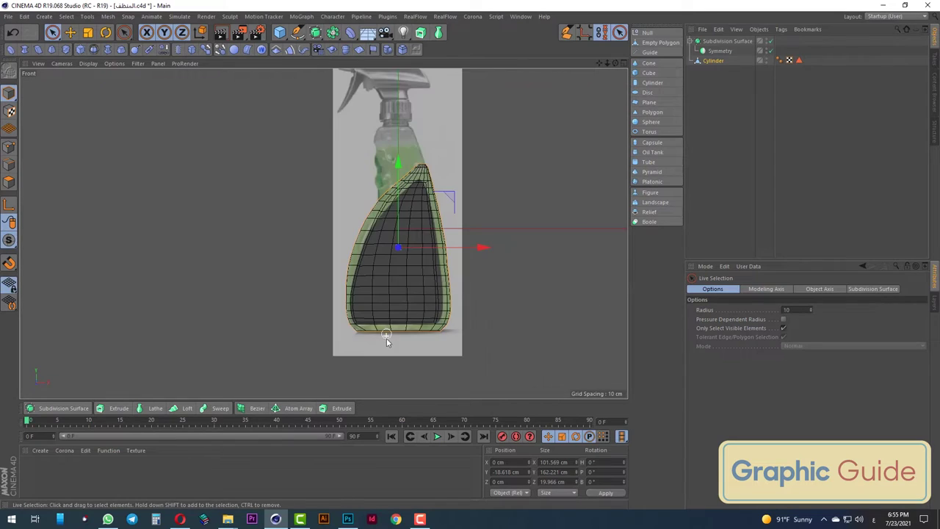
scroll(428, 164, "up", 1)
scroll(428, 163, "up", 3)
scroll(331, 235, "up", 2)
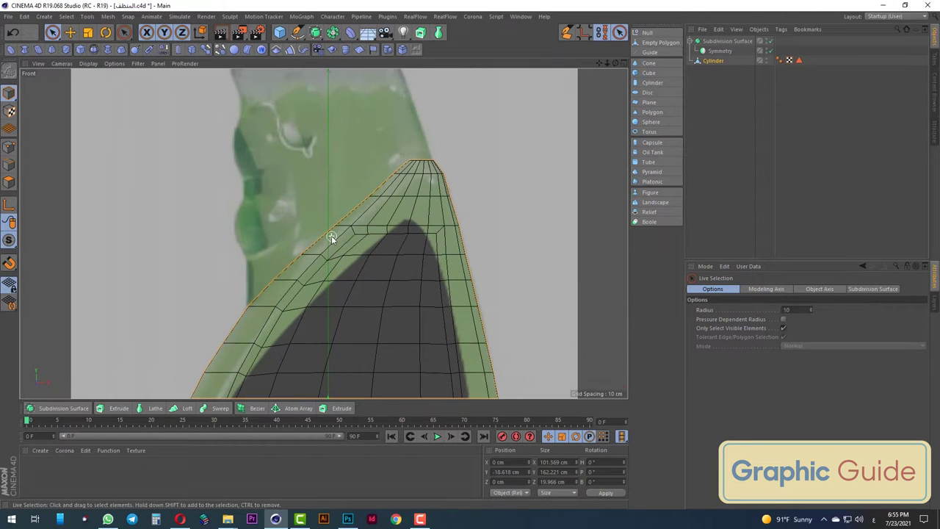
scroll(366, 175, "down", 1)
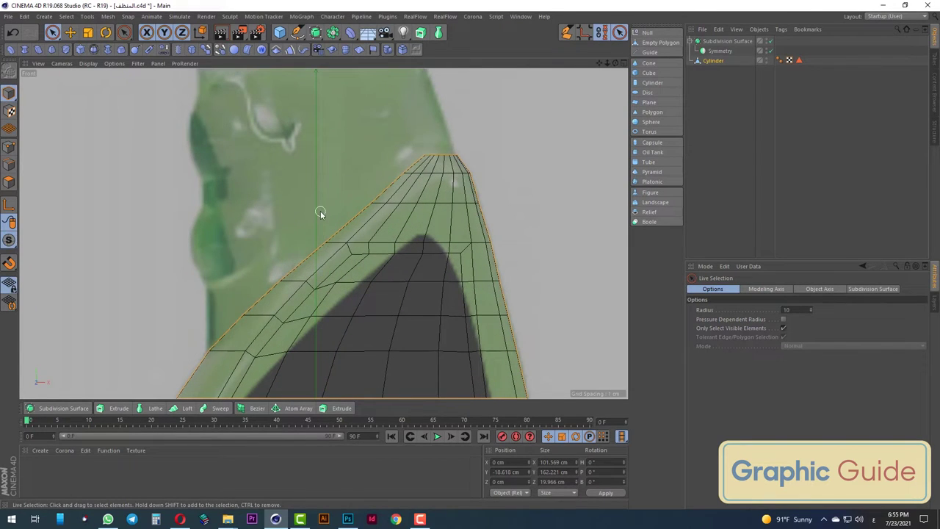
scroll(320, 212, "up", 1)
Select a neck point in Point mode, switch to Rectangle Selection, and check Top and Perspective views
left_click(9, 148)
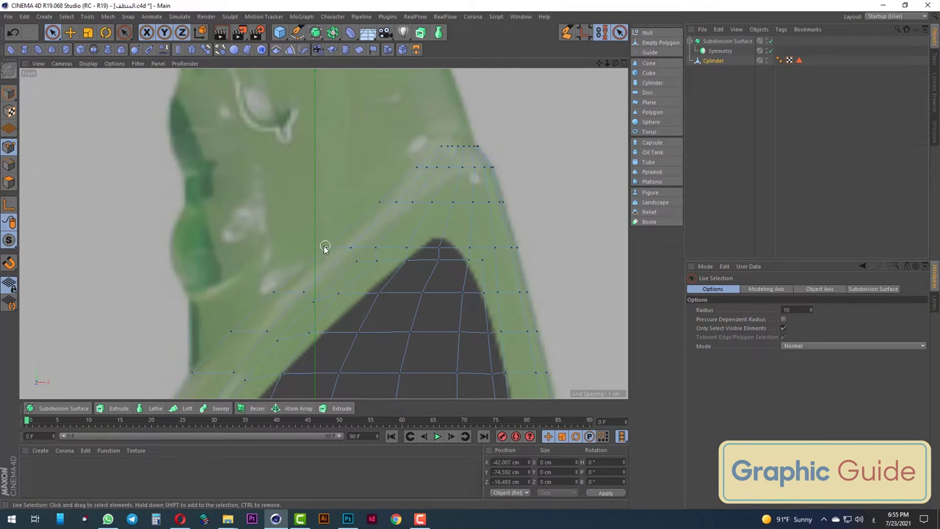
left_click(325, 247)
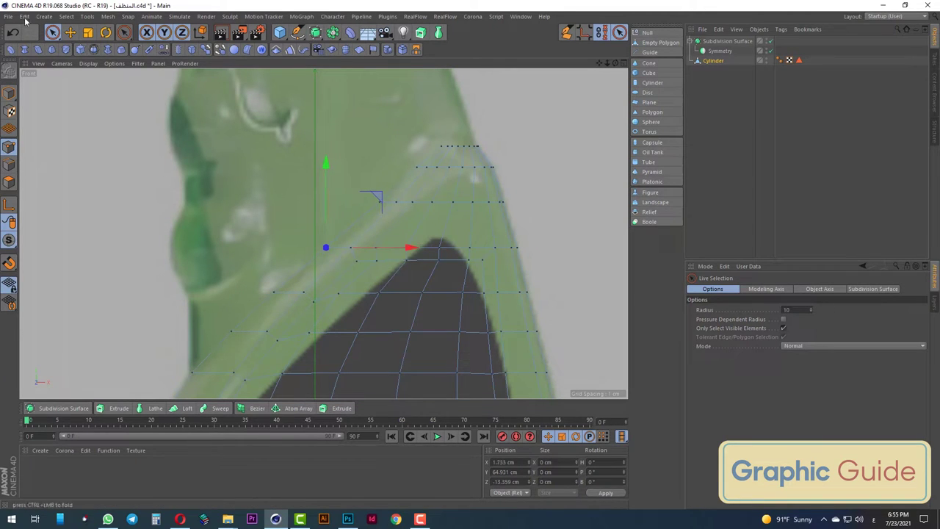
left_click_drag(52, 32, 88, 60)
key("F1")
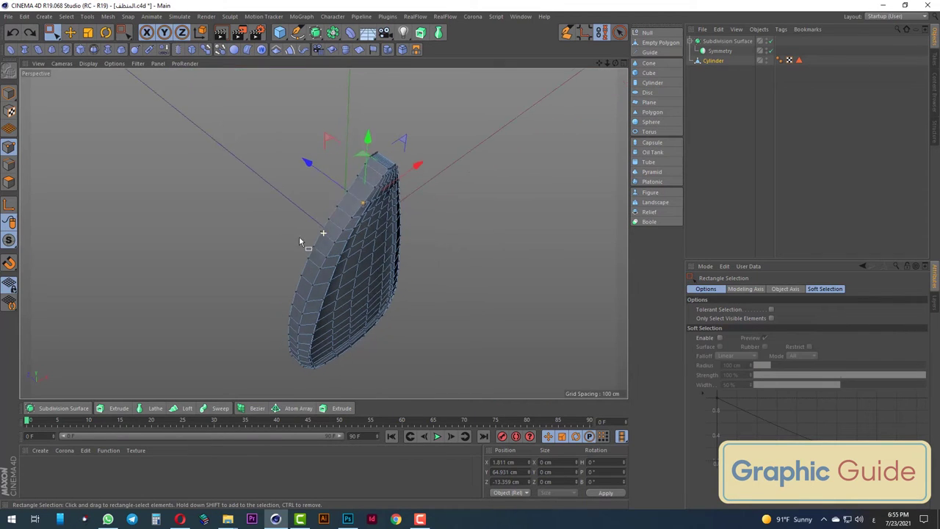
key("F2")
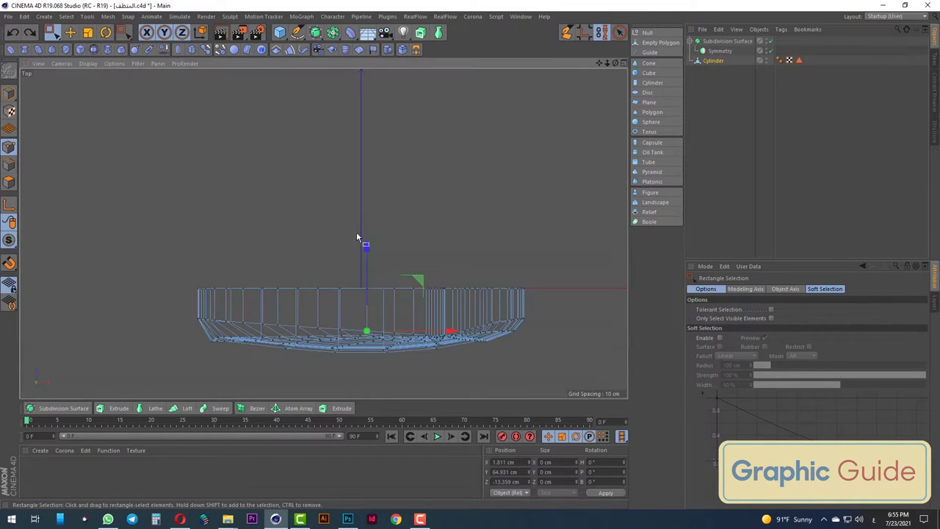
key("F1")
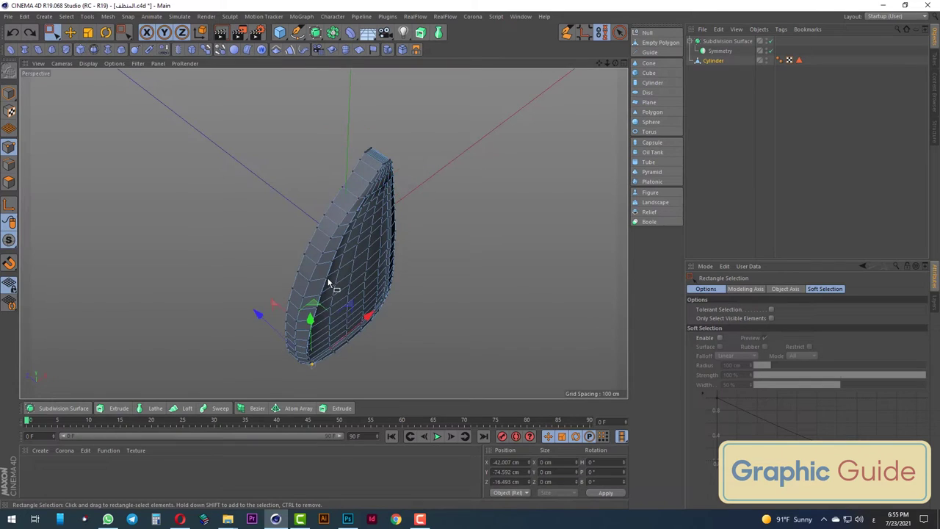
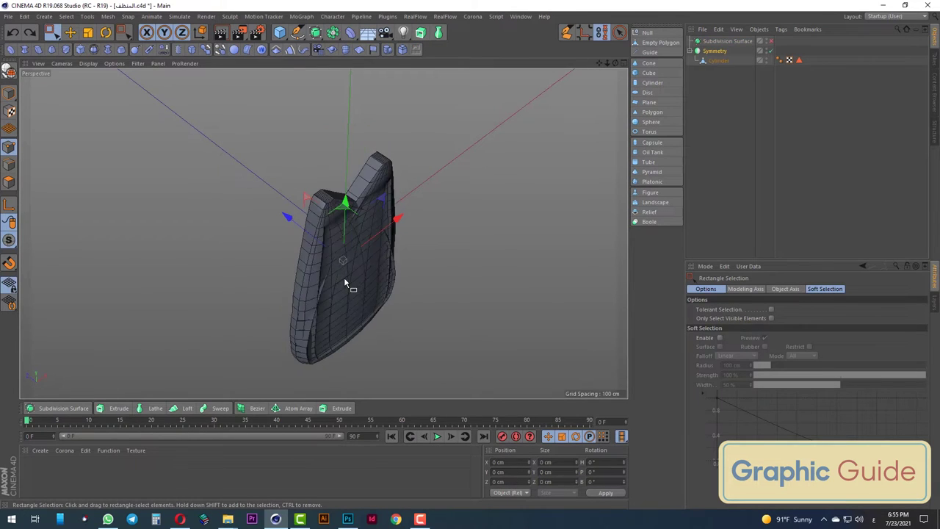
Undo the Symmetry mirroring on the body and go to the Front view with the reference
key("ctrl+z")
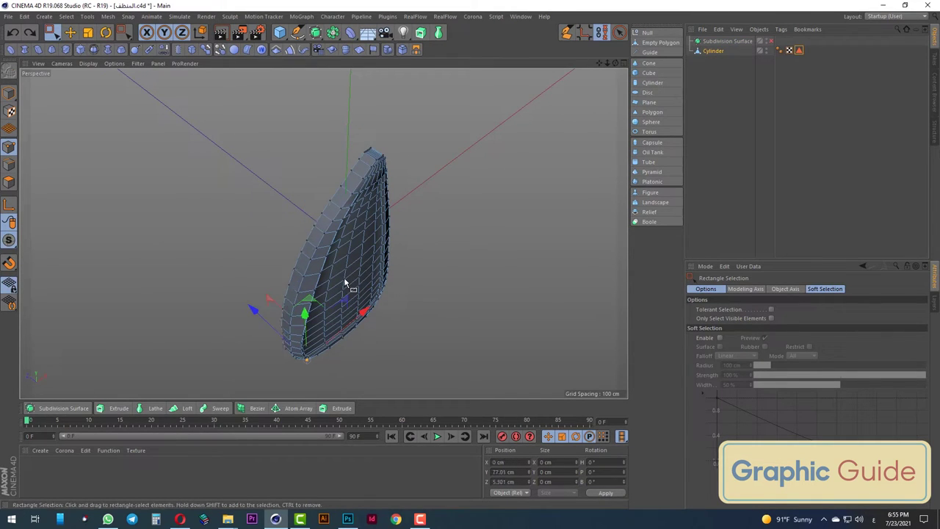
left_click_drag(344, 281, 294, 265, "alt")
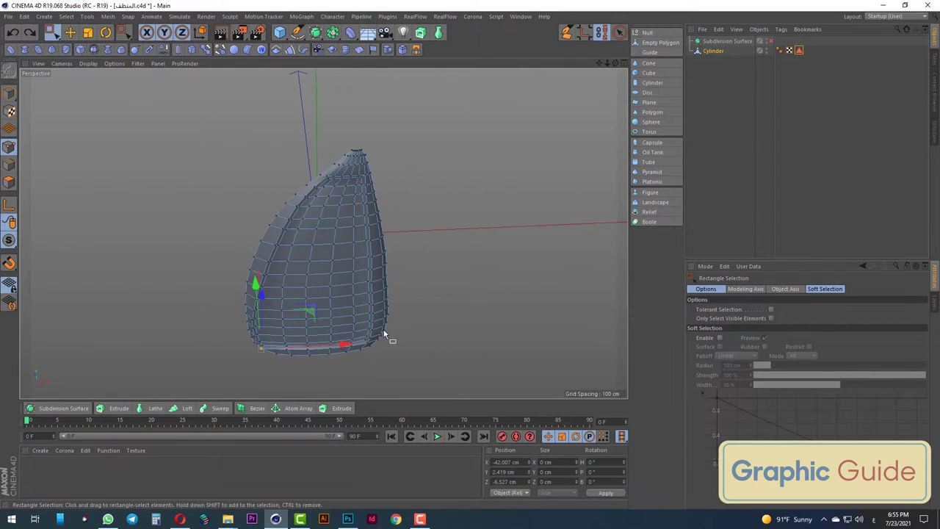
key("F4")
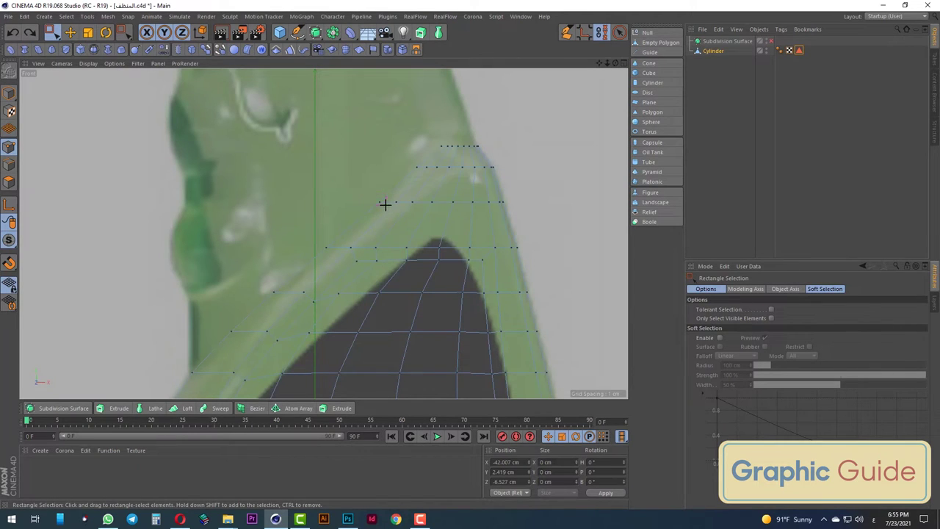
Shift the upper body and shoulder points sideways along X to follow the green reference outline
left_click(385, 204)
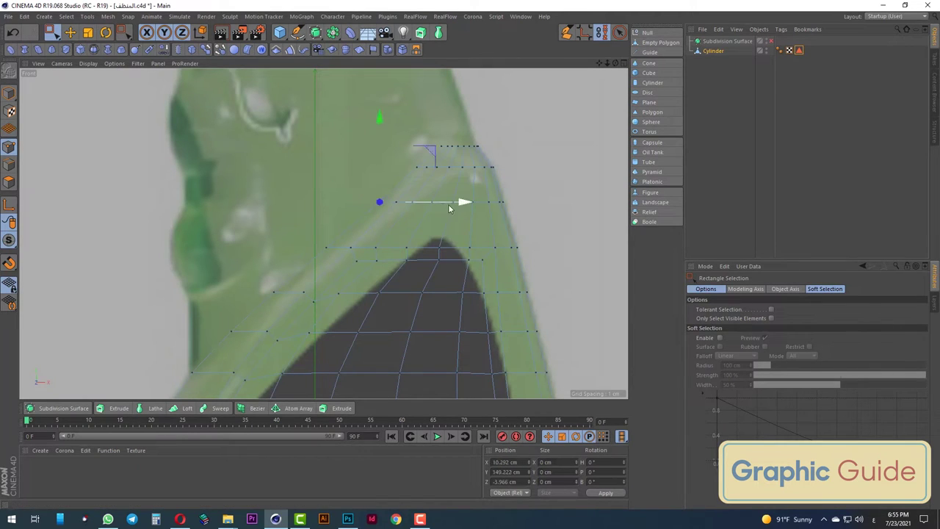
left_click(326, 248)
left_click_drag(389, 248, 387, 248)
scroll(411, 155, "up", 2)
left_click(414, 168)
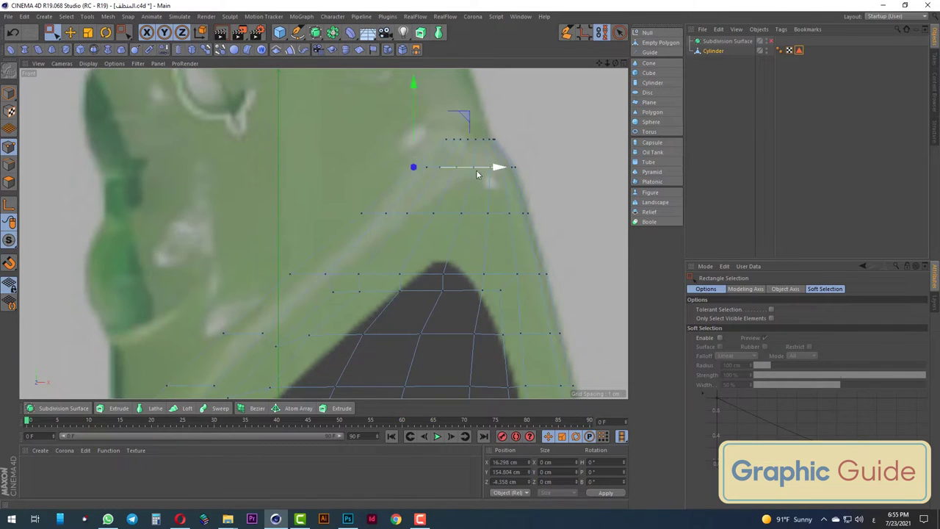
left_click_drag(476, 173, 474, 171)
left_click(484, 147)
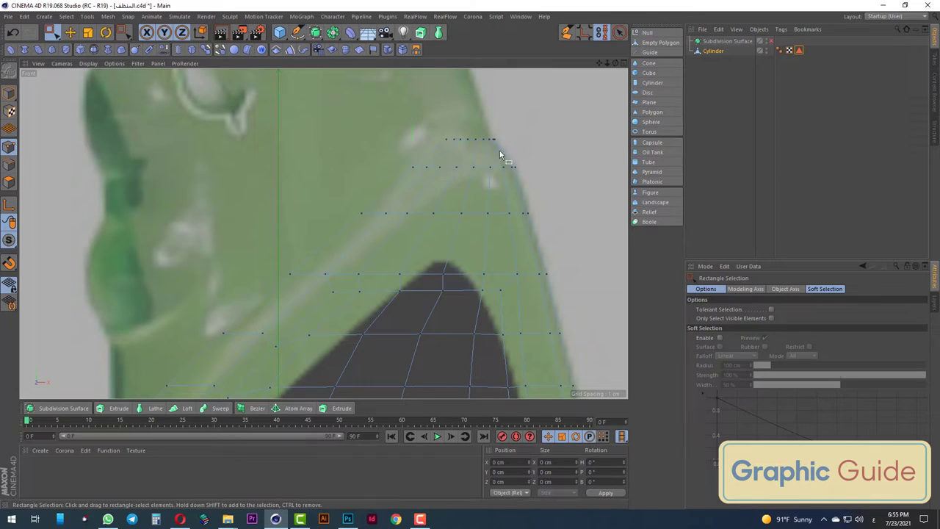
scroll(486, 268, "down", 1)
scroll(470, 180, "up", 2)
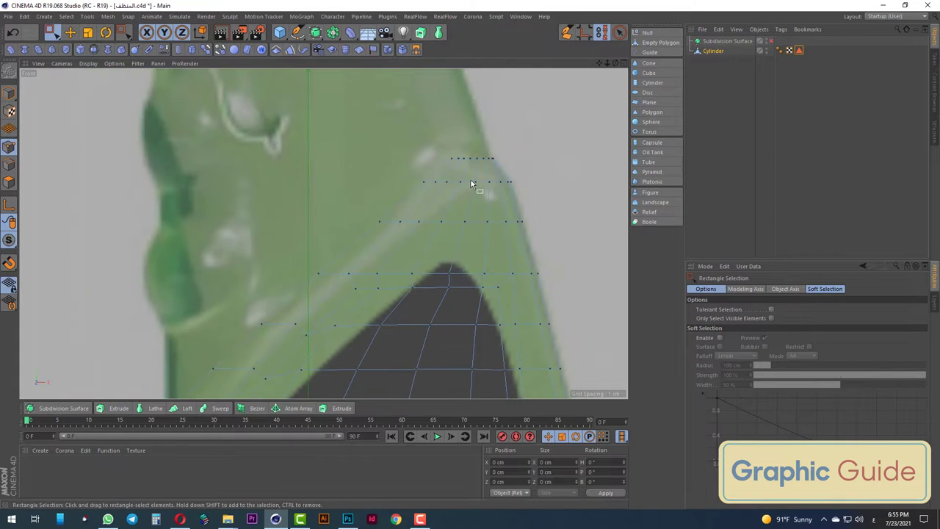
scroll(472, 182, "up", 1)
scroll(468, 164, "down", 3)
scroll(468, 164, "down", 1)
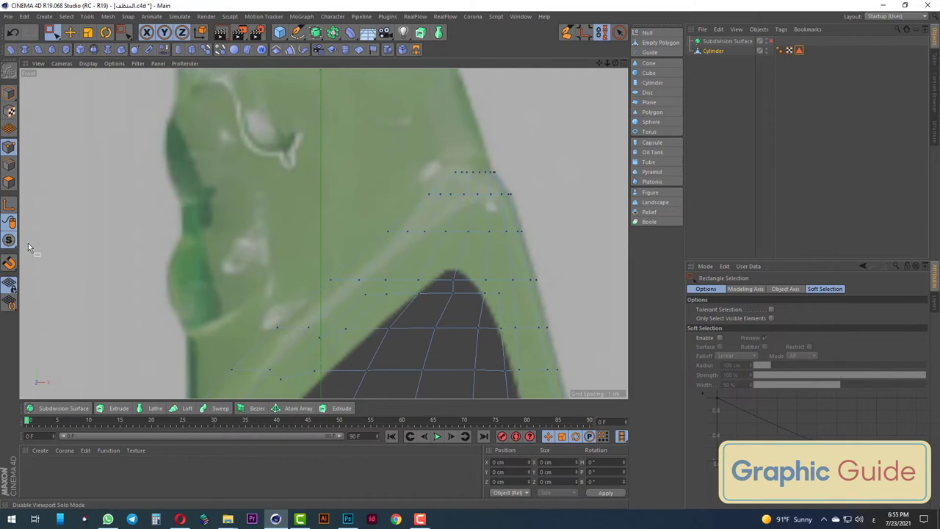
Live Select the five top shoulder edges in edge mode
left_click(9, 164)
left_click_drag(51, 32, 86, 48)
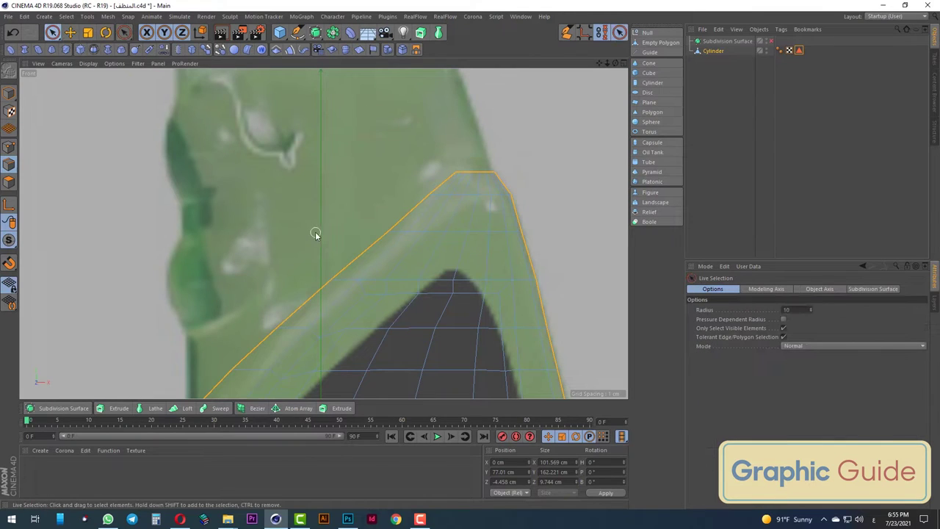
scroll(315, 231, "up", 2)
left_click(226, 335)
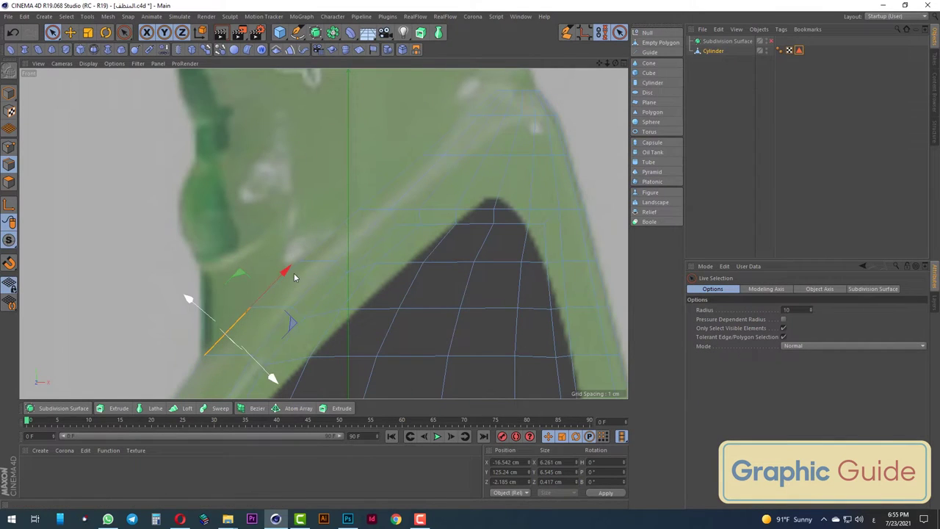
scroll(291, 276, "up", 2)
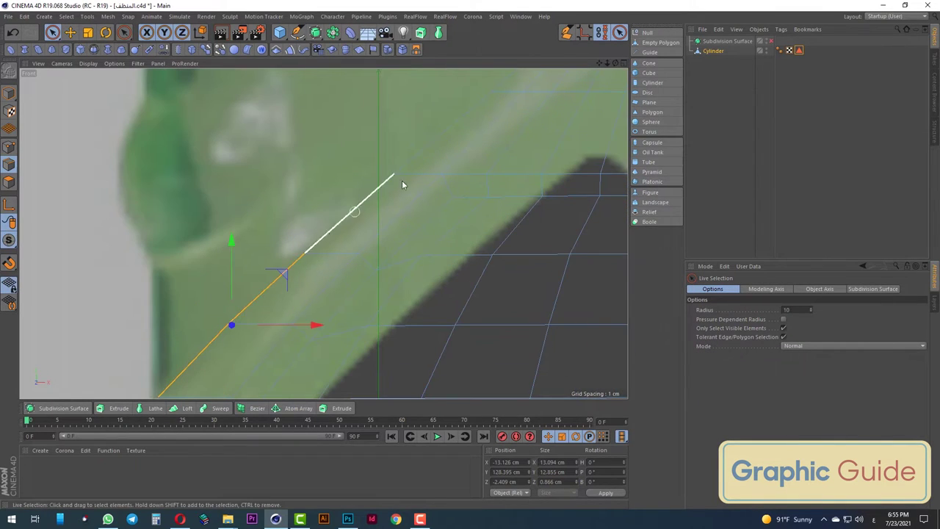
left_click(424, 148, "shift")
left_click(360, 203, "shift")
scroll(326, 288, "down", 2)
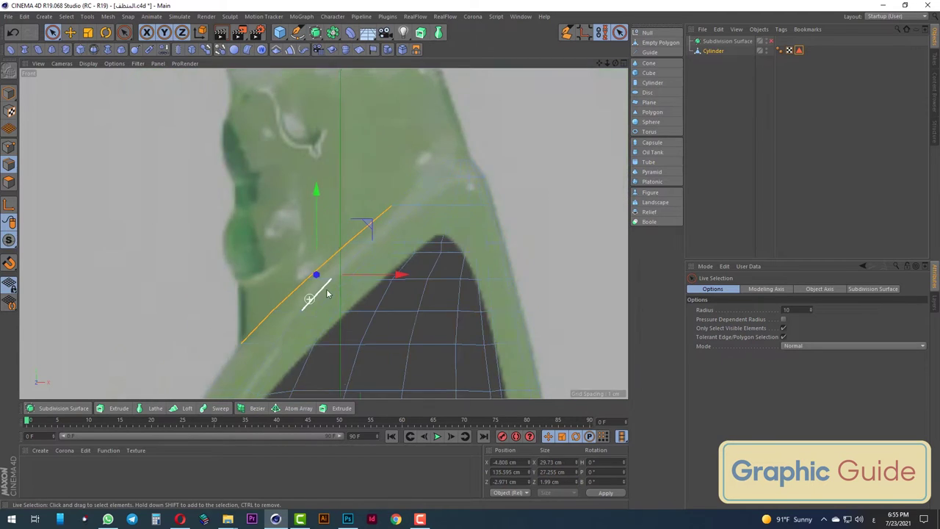
left_click(397, 205, "shift")
left_click(434, 175, "shift")
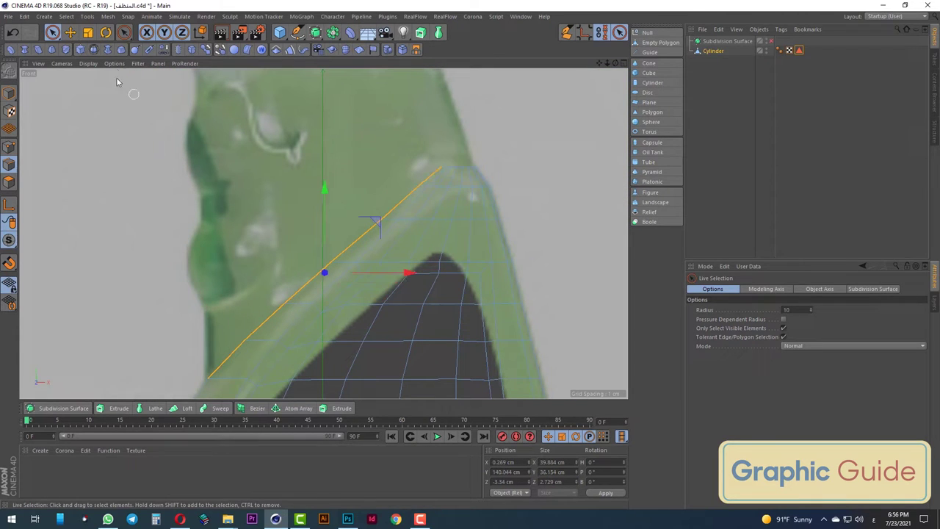
Flatten the selected edges to Size Y 0, lift them to neck height and shift slightly left
left_click(87, 32)
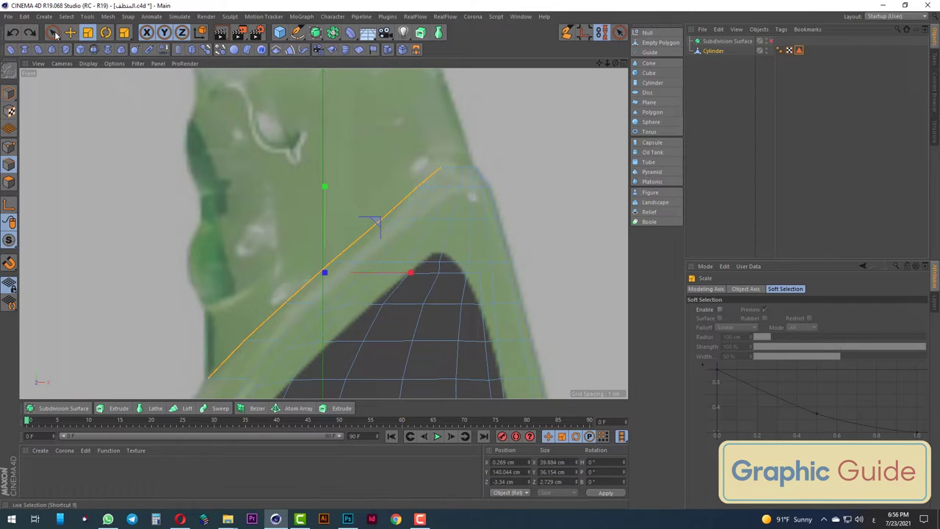
scroll(455, 157, "up", 3)
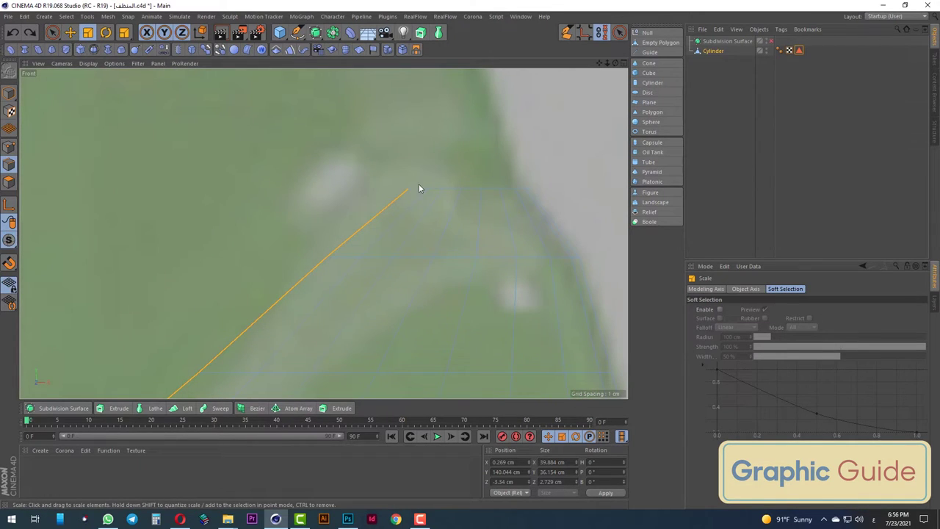
left_click(55, 34)
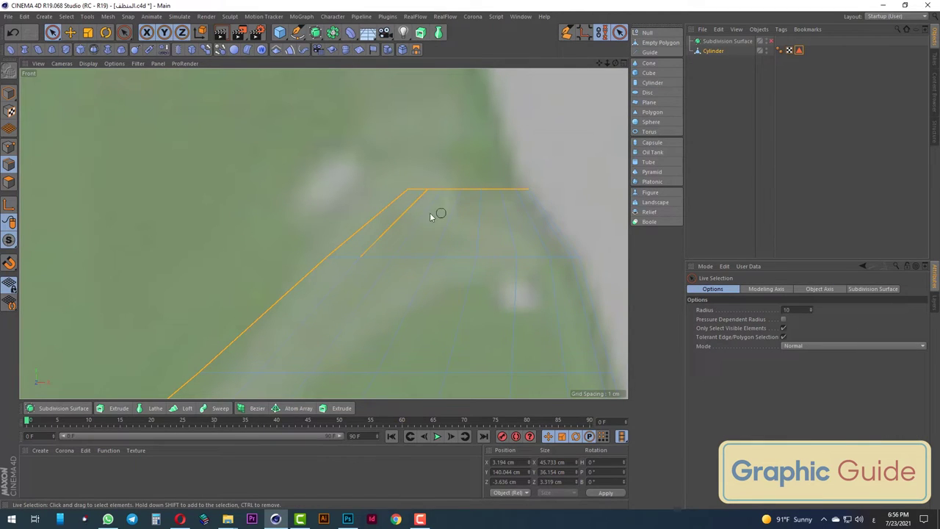
key("F1")
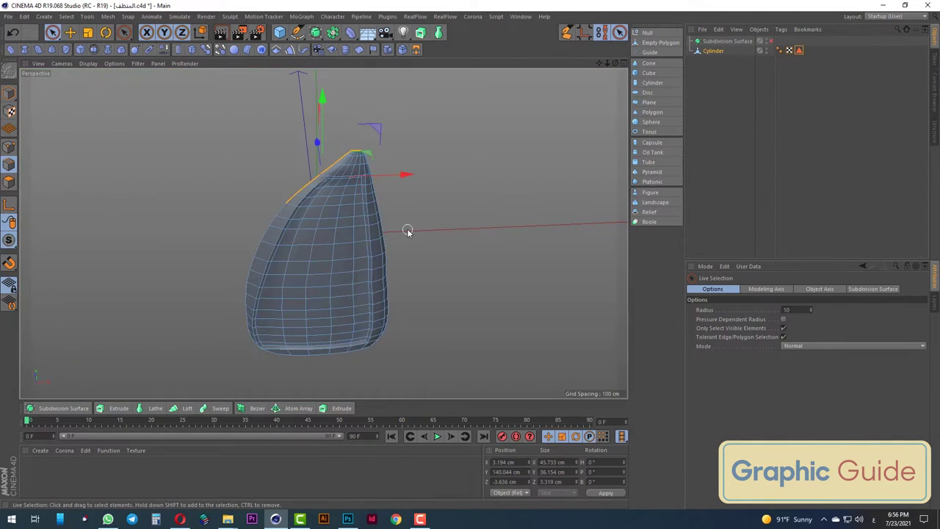
key("F4")
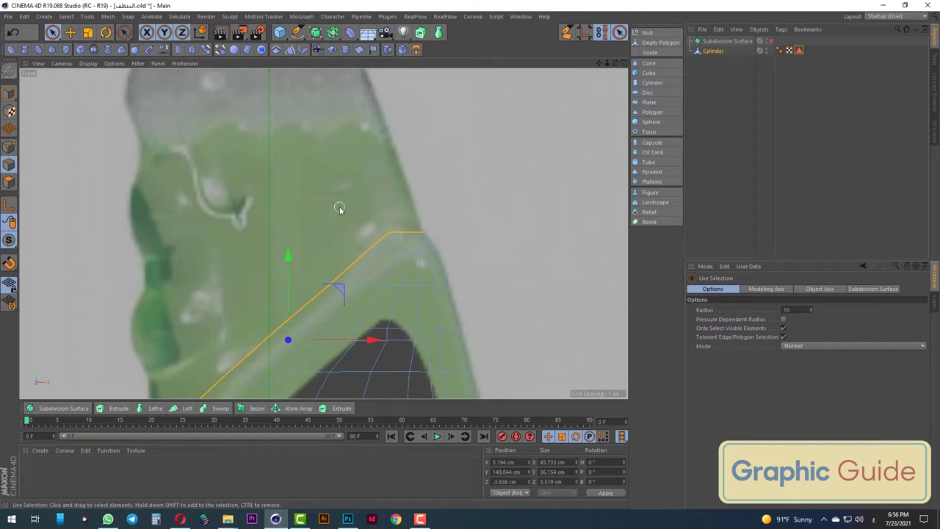
mouse_move(287, 253)
left_mouse_down()
mouse_move(288, 226)
mouse_move(281, 234)
left_mouse_up()
left_click(87, 32)
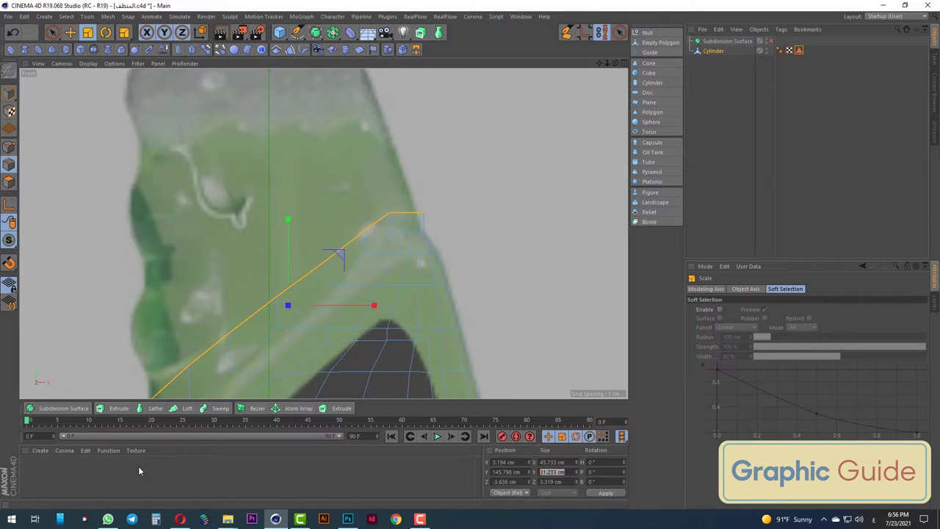
type("0")
key("Return")
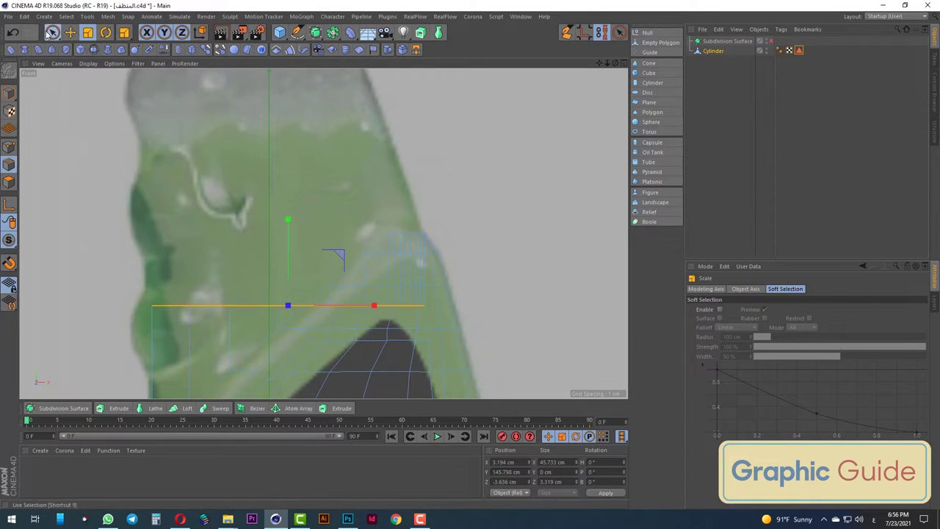
left_click(50, 33)
left_click_drag(287, 252, 287, 150)
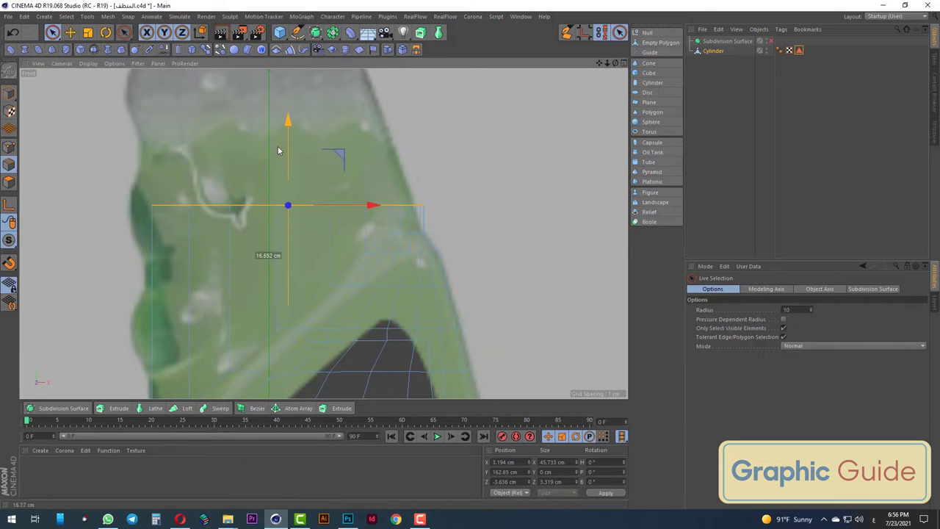
left_click_drag(367, 202, 361, 203)
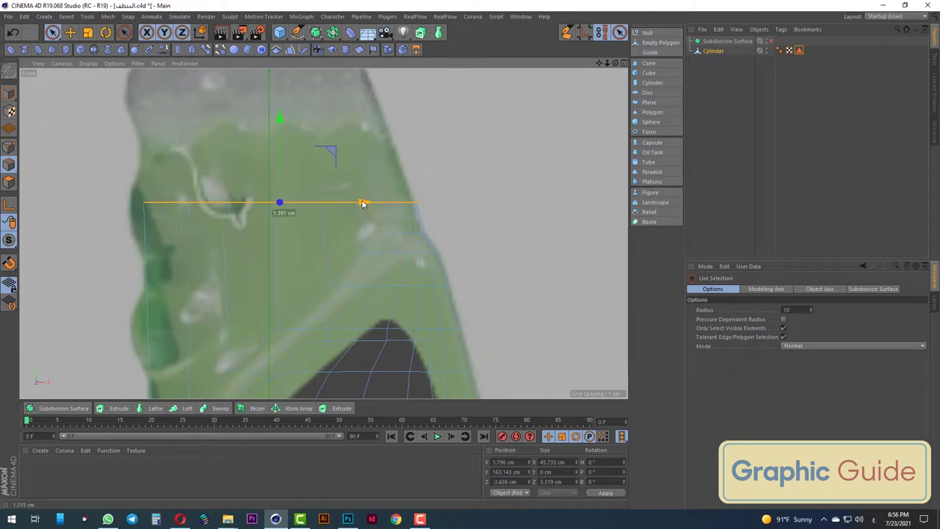
Scale the rim's depth to about 82% in Top view, then inspect it in perspective
key("F2")
scroll(352, 220, "up", 3)
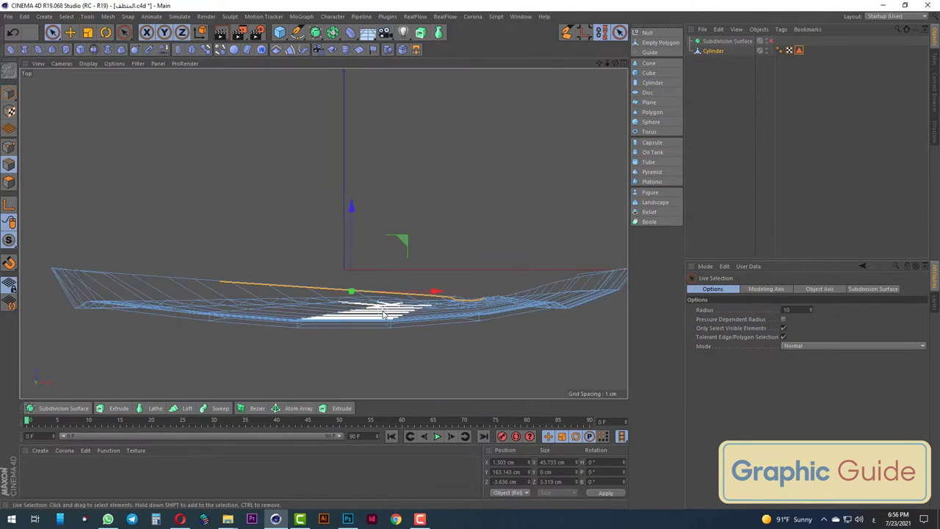
scroll(353, 220, "up", 3)
left_click(90, 33)
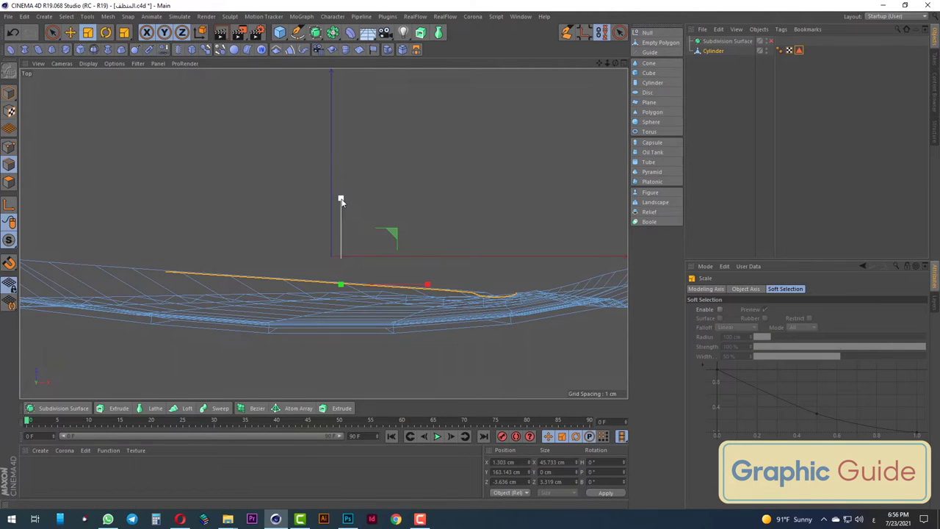
mouse_move(340, 200)
left_mouse_down()
mouse_move(340, 217)
mouse_move(388, 182)
mouse_move(324, 167)
left_mouse_up()
key("F1")
scroll(324, 168, "up", 5)
mouse_move(340, 115)
left_mouse_down("alt")
mouse_move(370, 130)
mouse_move(374, 191)
mouse_move(466, 184)
left_mouse_up("alt")
scroll(374, 191, "down", 3)
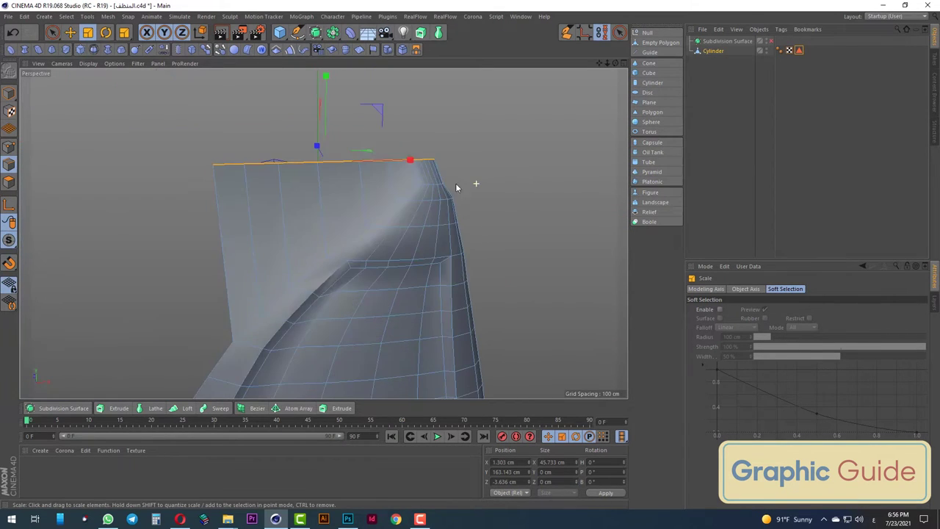
Dissolve the short edges at the top corner of the bottle body
right_click(354, 190)
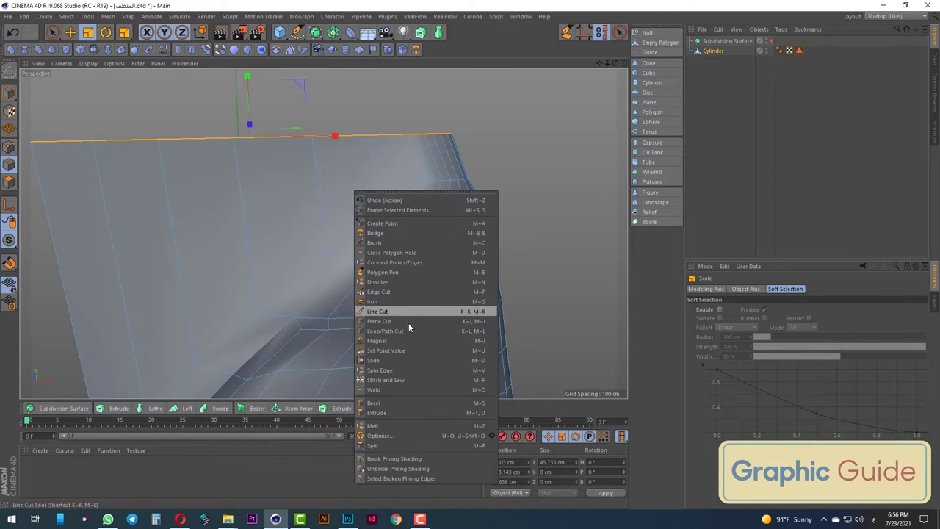
left_click(409, 331)
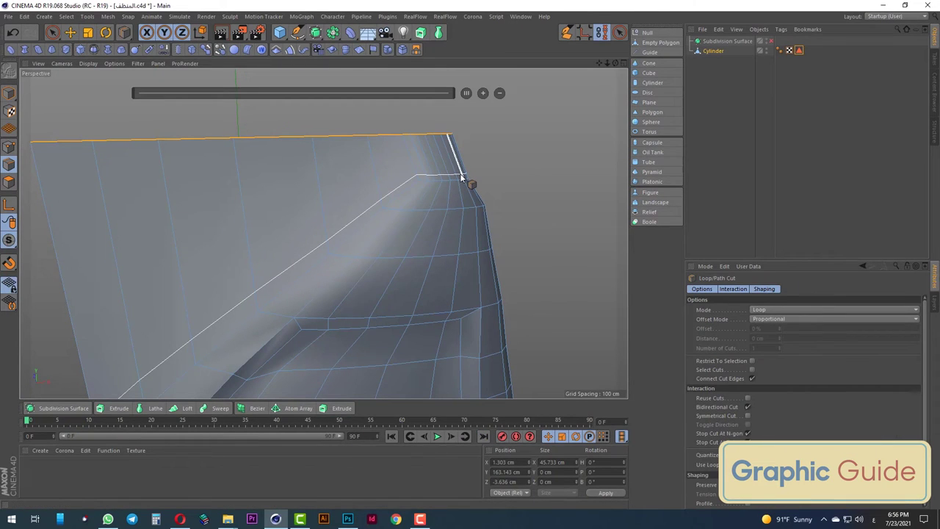
left_click(52, 32)
left_click_drag(412, 163, 453, 161)
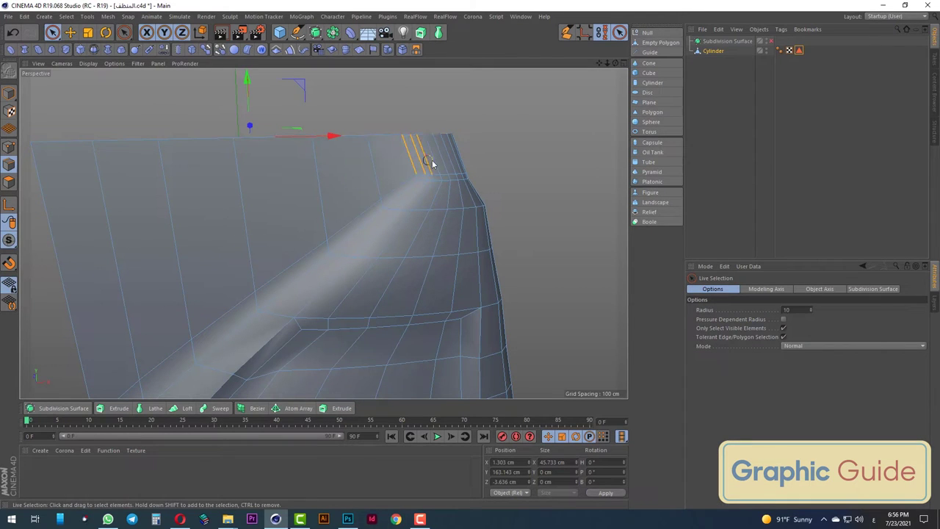
scroll(456, 162, "up", 5)
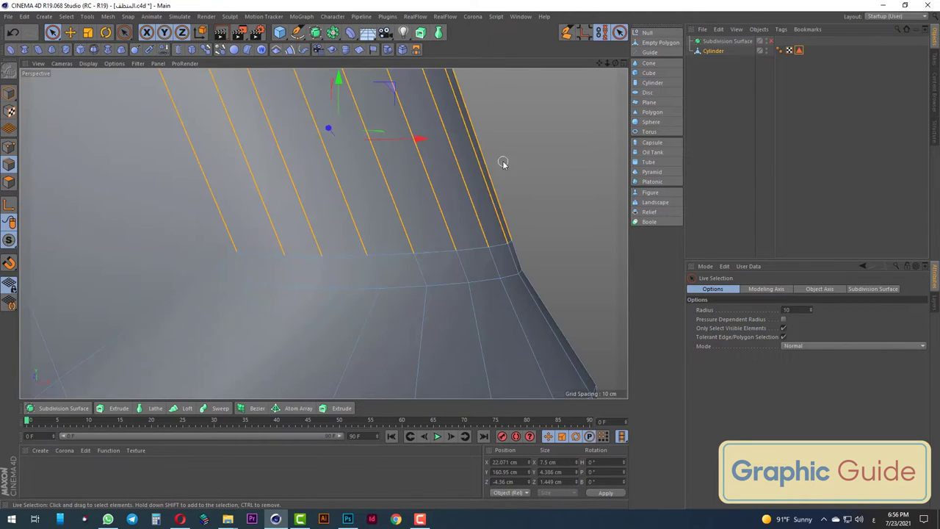
right_click(547, 164)
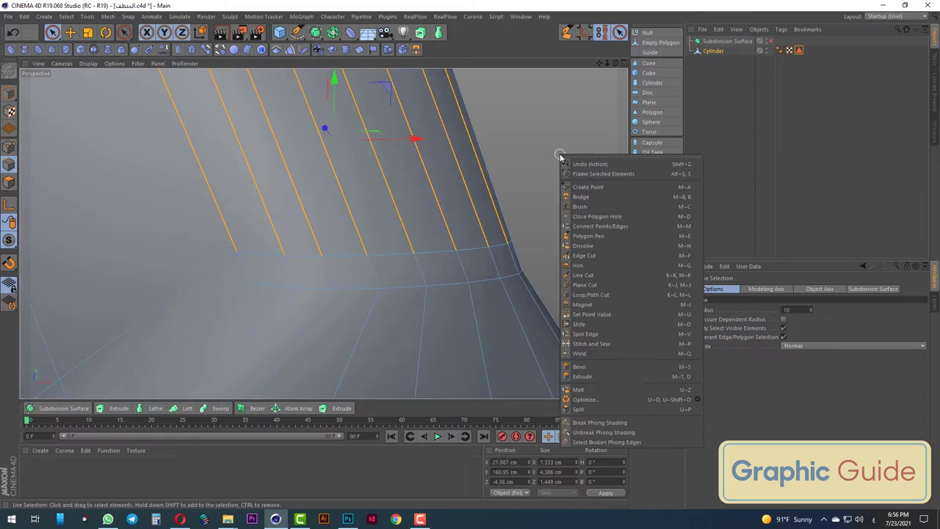
left_click(604, 244)
scroll(389, 229, "down", 5)
mouse_move(396, 224)
left_mouse_down("alt")
mouse_move(402, 236)
mouse_move(392, 235)
left_mouse_up("alt")
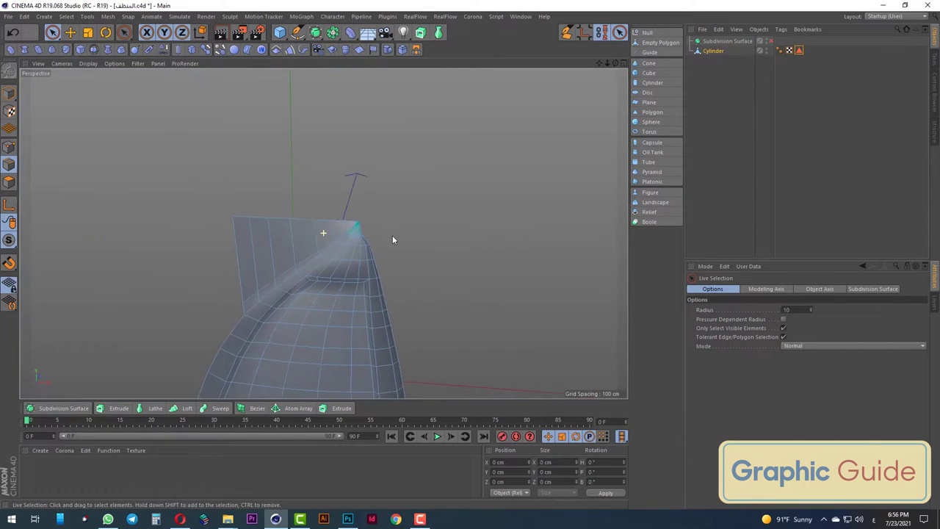
Preview the body under a Subdivision Surface with a render, then undo the smoothing
left_click(9, 106)
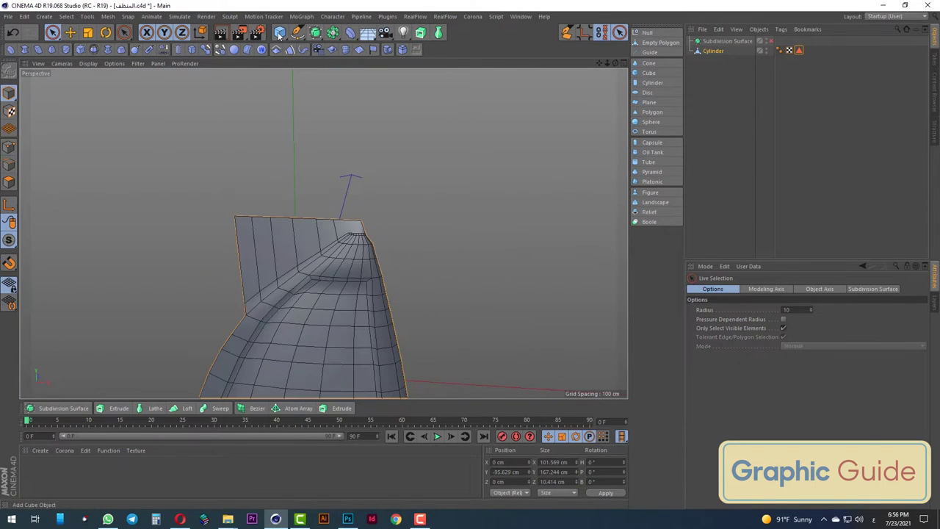
left_click(315, 33, "alt")
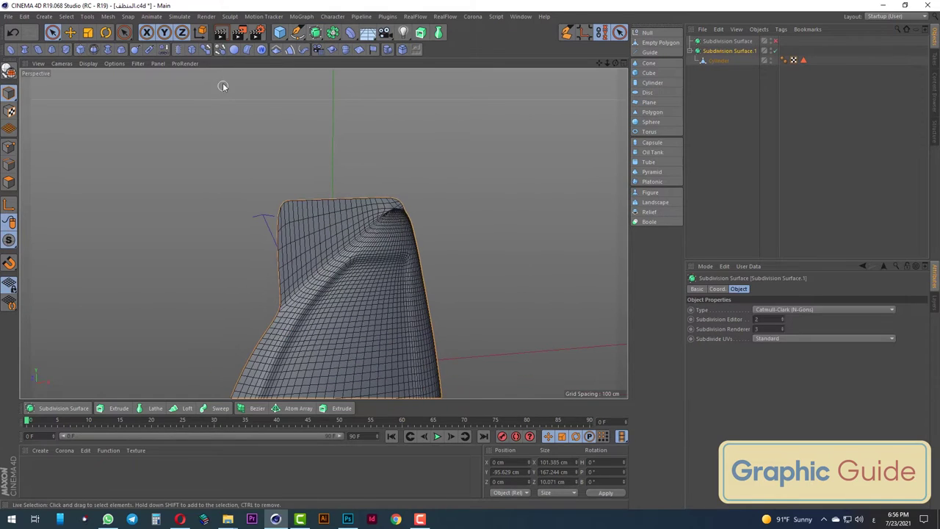
left_click(221, 32)
key("ctrl+z")
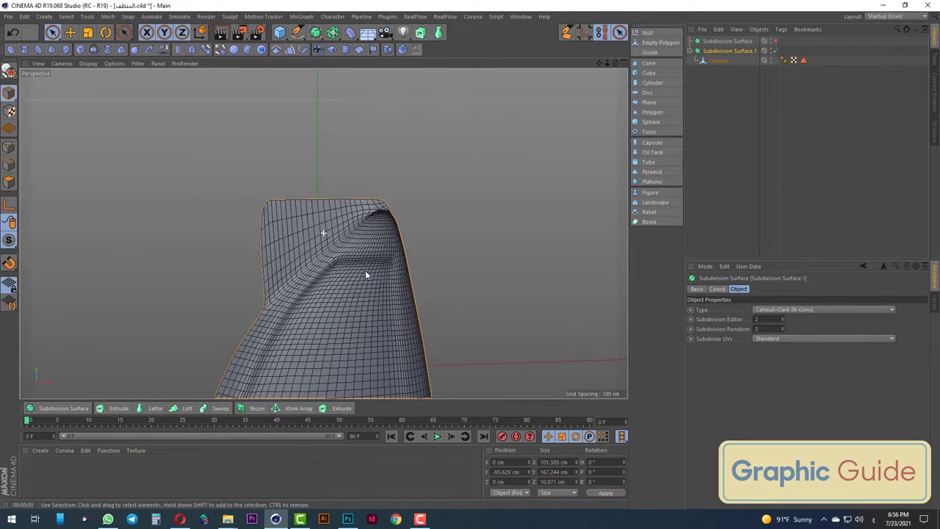
key("ctrl+z")
Rectangle-select the top horizontal edge and lower it about 1.7 cm to Y 161.417 cm
key("ctrl+z")
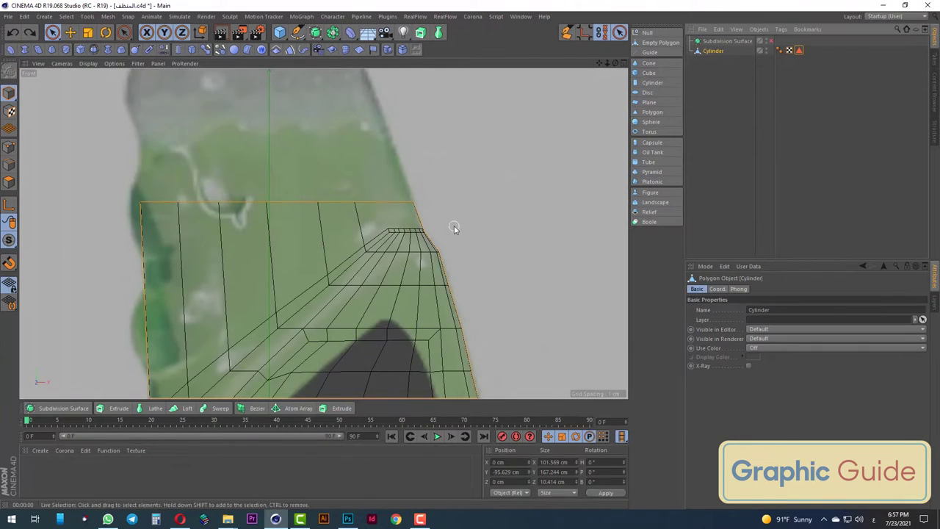
key("ctrl+z")
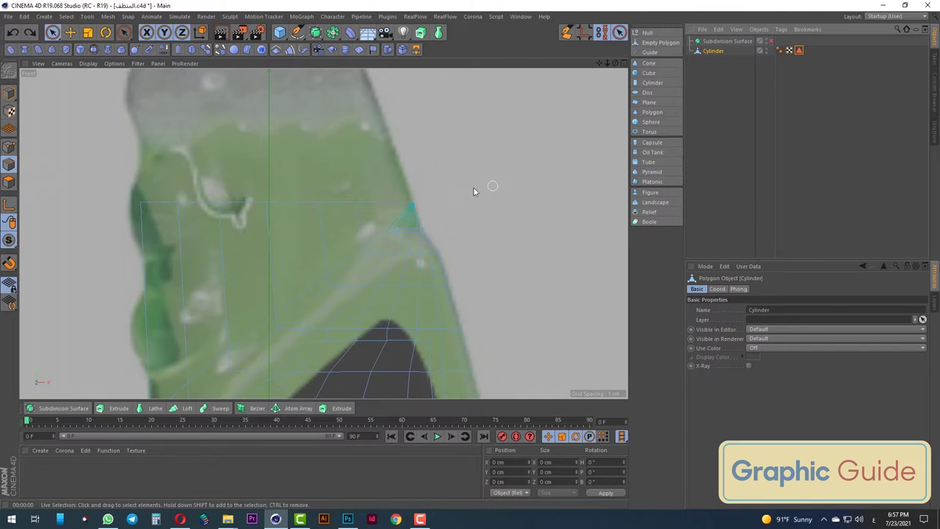
left_click_drag(52, 33, 81, 58)
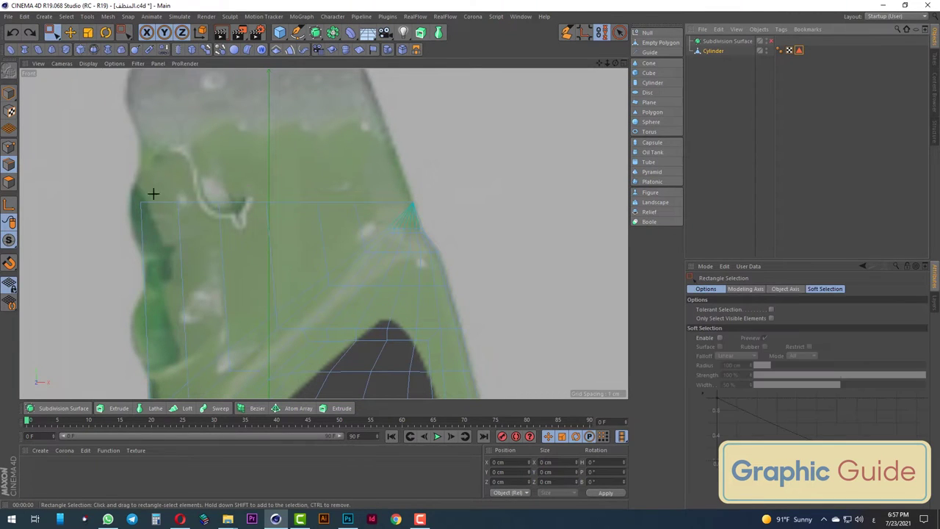
left_click_drag(96, 185, 516, 208)
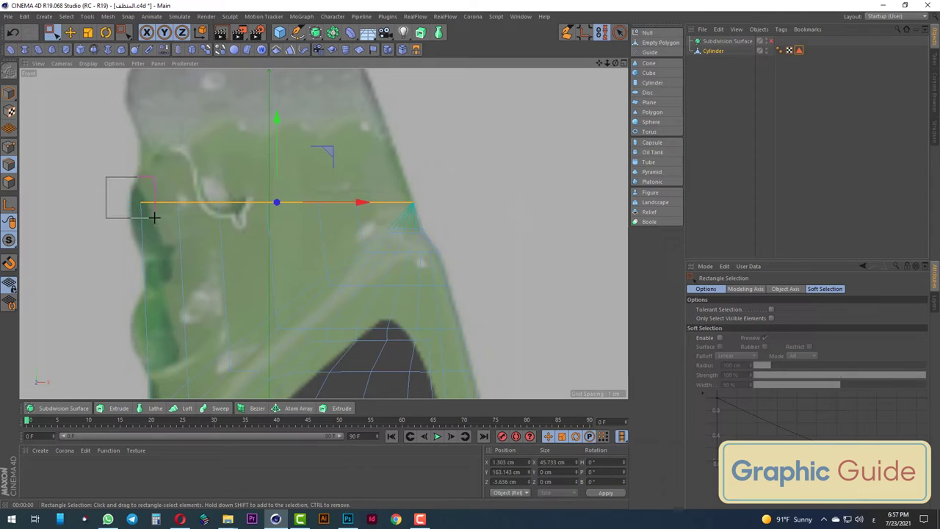
left_click_drag(154, 217, 157, 221)
left_click(10, 146)
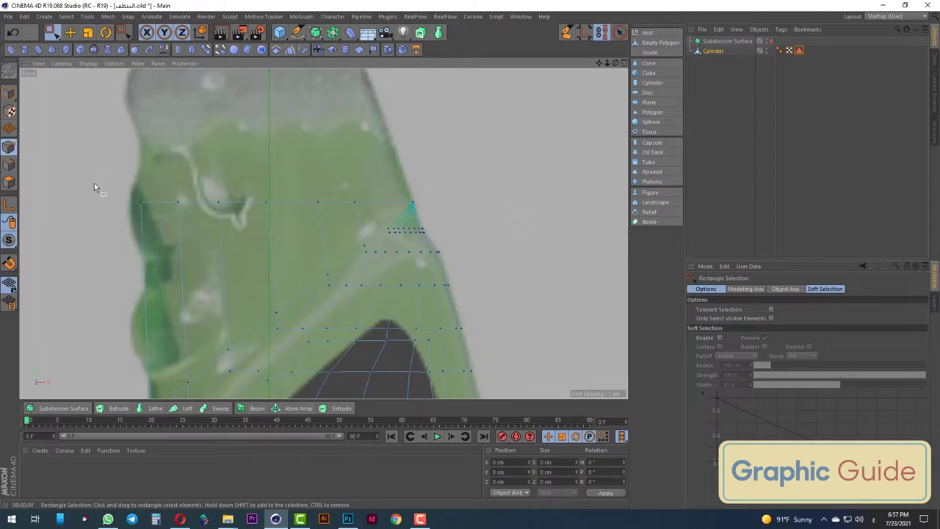
left_click(219, 203)
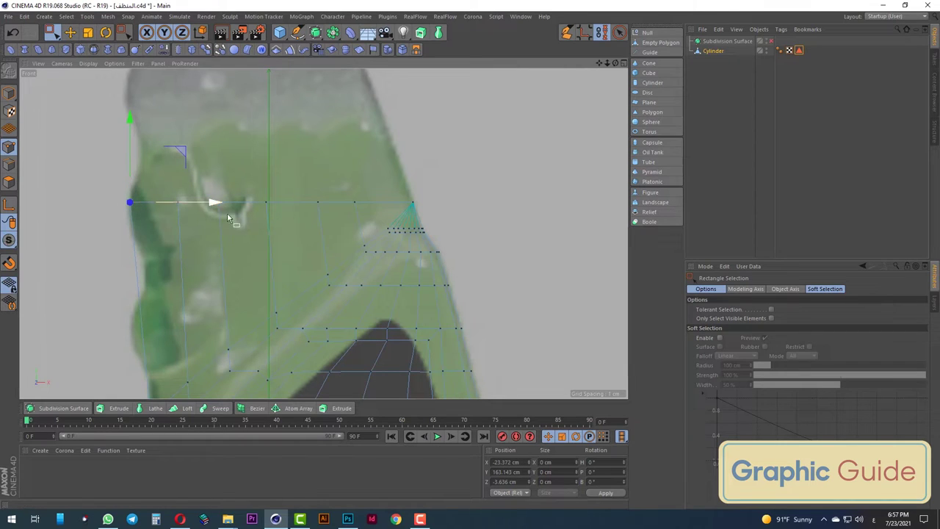
left_click(51, 33)
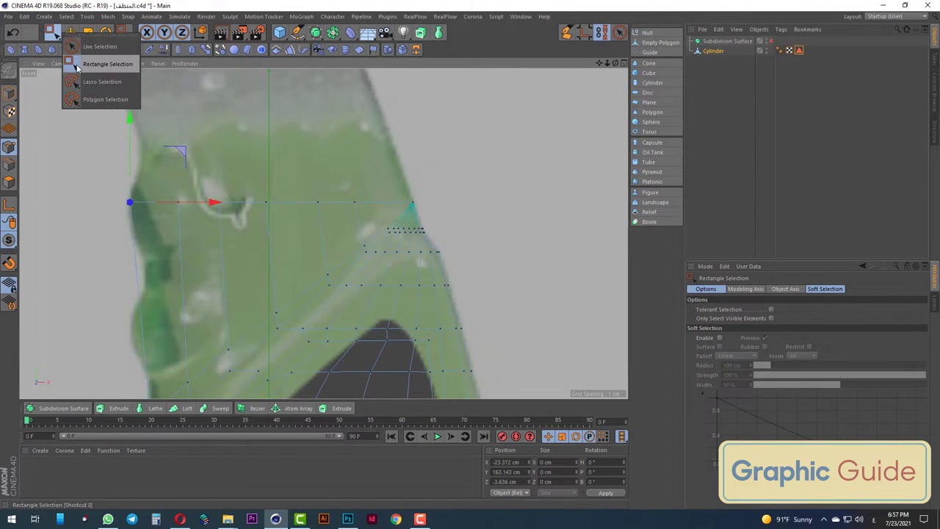
left_click(8, 174)
left_click_drag(69, 182, 552, 216)
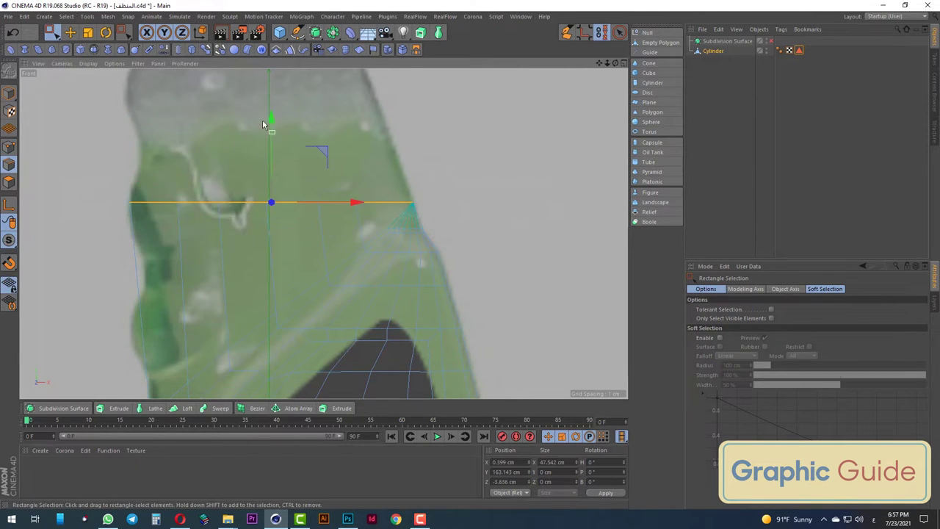
left_click_drag(270, 122, 272, 134)
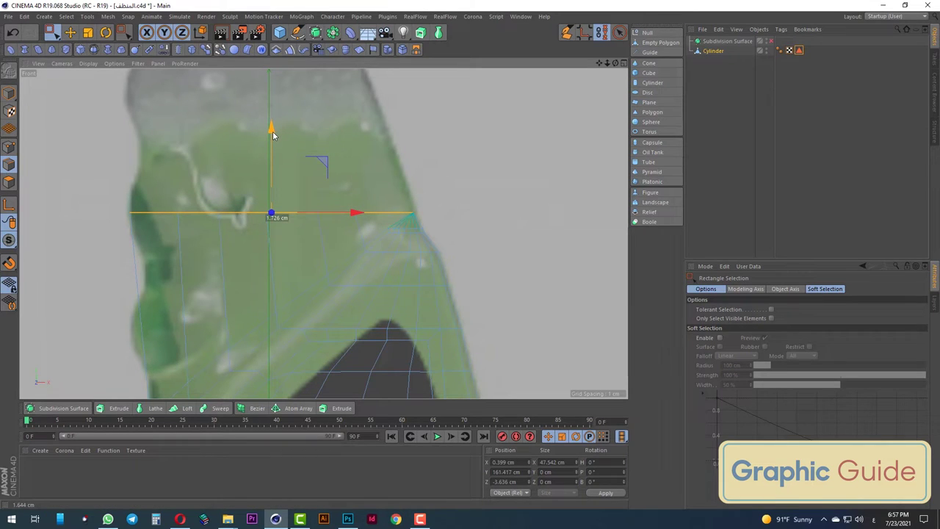
left_click_drag(324, 212, 328, 212)
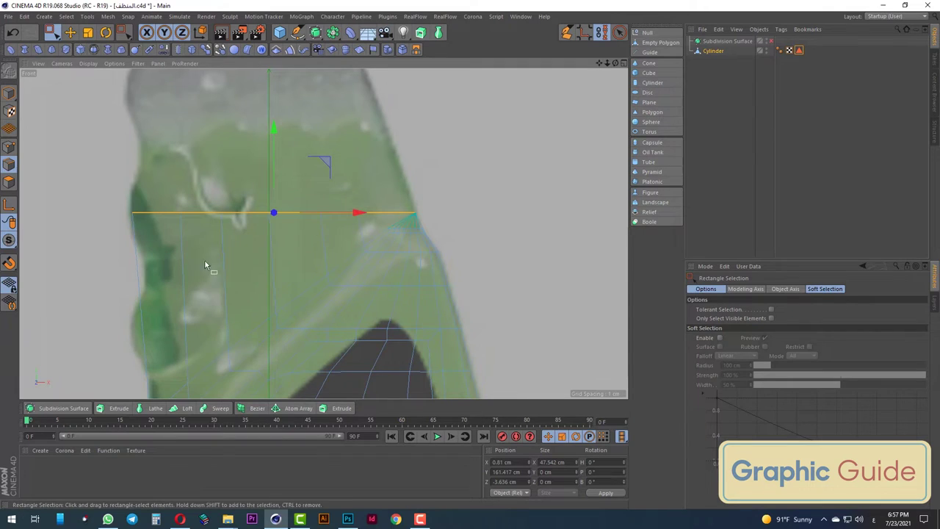
Add a Loop/Path Cut across the upper body at 56.564% offset
right_click(192, 216)
left_click(227, 343)
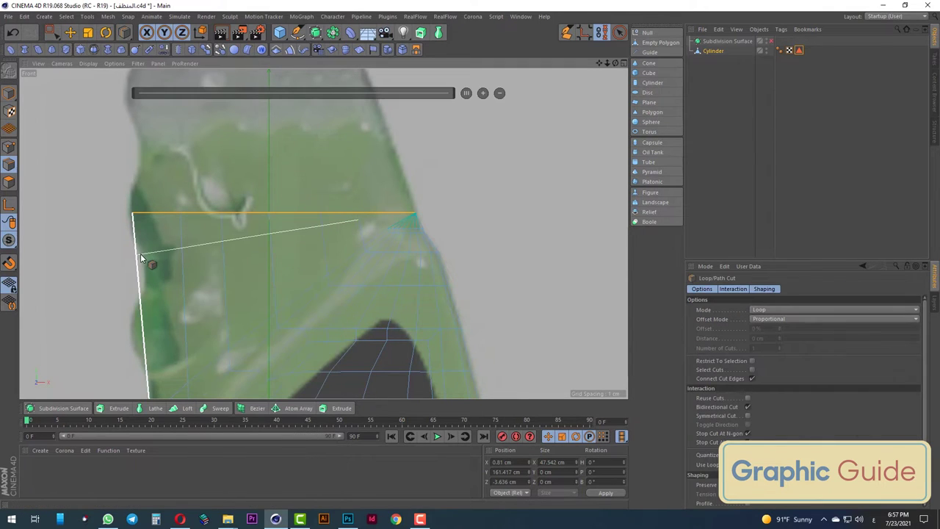
left_click(141, 252)
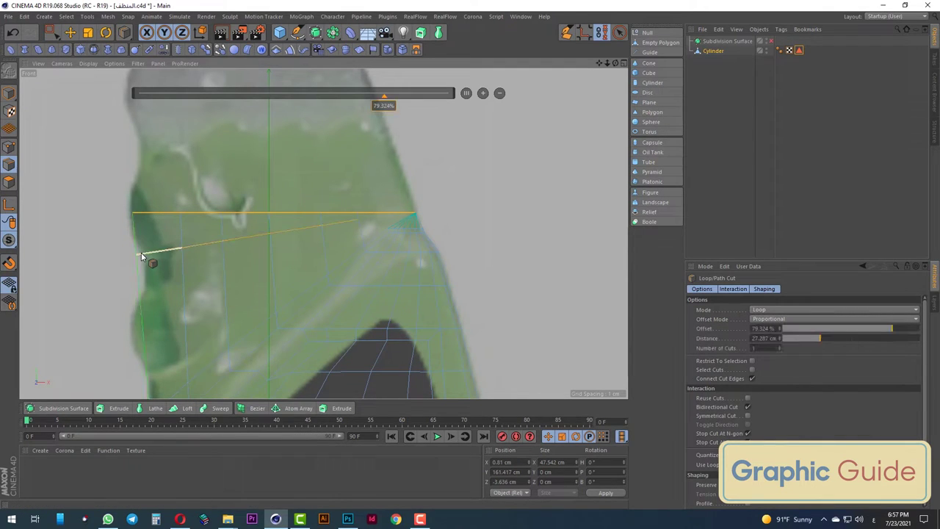
left_click_drag(142, 255, 141, 291)
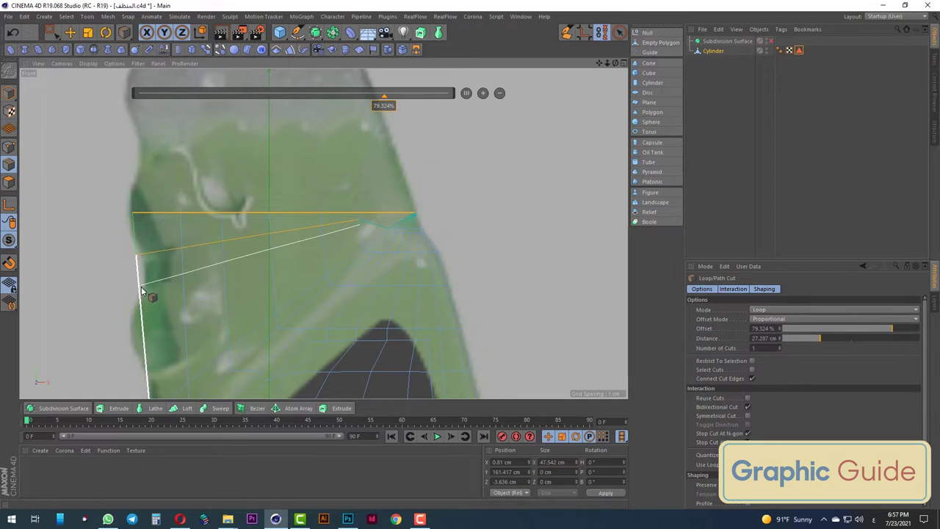
left_click(143, 337)
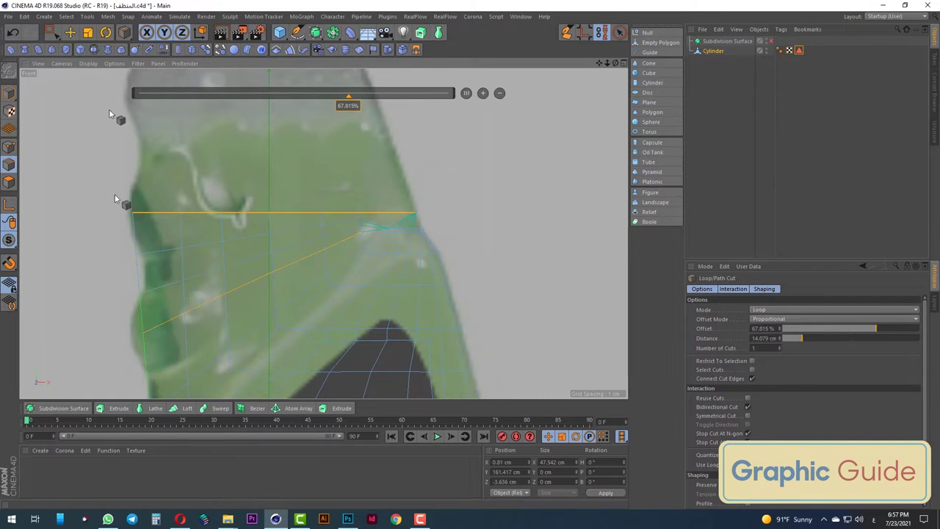
left_click(148, 370)
left_click(49, 33)
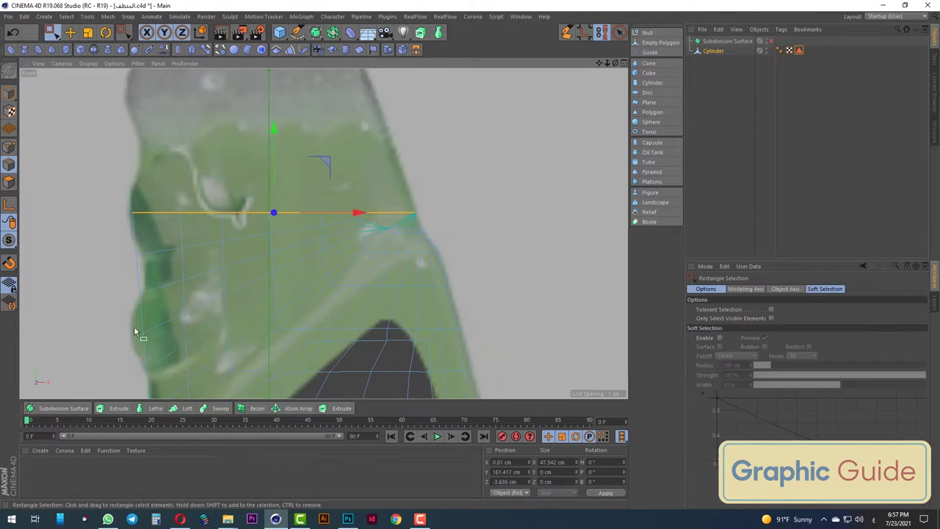
Shift two left-edge points about 1 cm along X, then check the shape in perspective
left_click(8, 146)
mouse_move(115, 326)
left_mouse_down()
mouse_move(160, 345)
mouse_move(182, 335)
left_mouse_up()
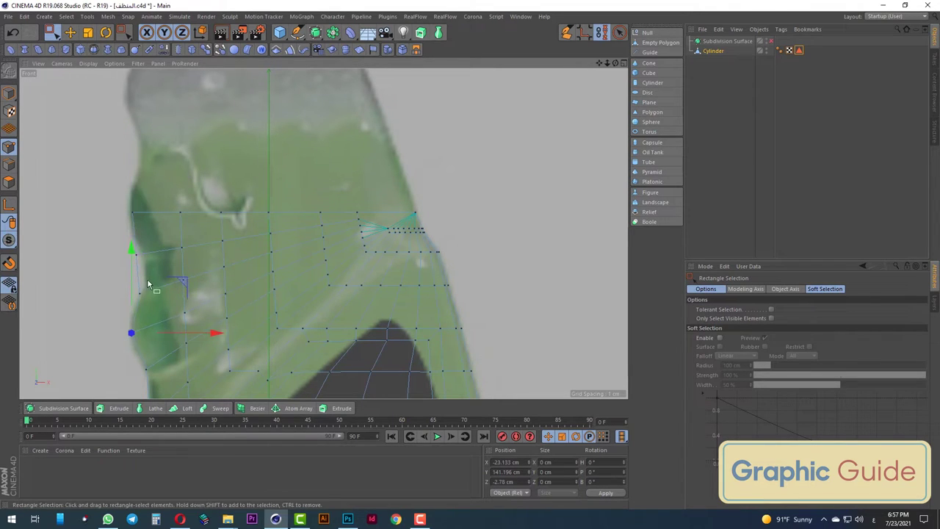
mouse_move(115, 245)
left_mouse_down()
mouse_move(157, 294)
mouse_move(189, 275)
mouse_move(227, 273)
left_mouse_up()
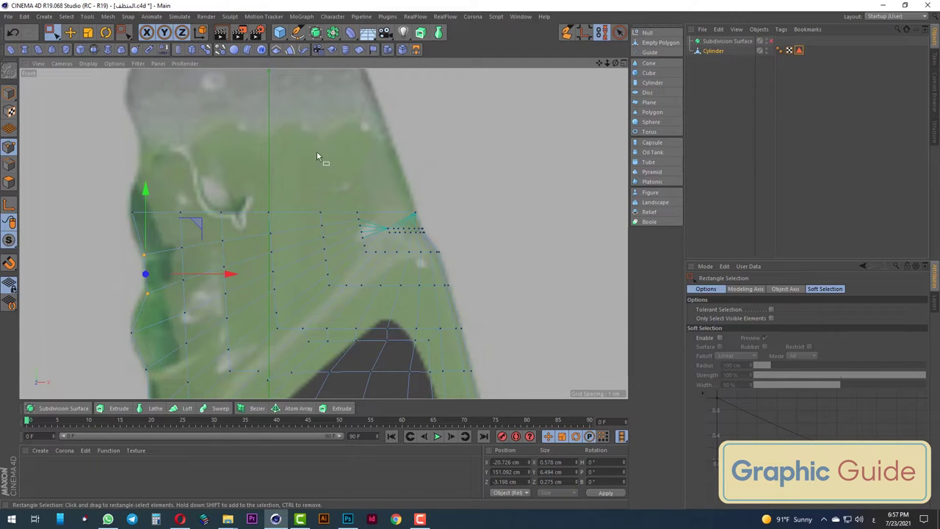
key("F1")
mouse_move(250, 235)
left_mouse_down("alt")
mouse_move(271, 243)
mouse_move(250, 235)
left_mouse_up("alt")
Render a smoothed preview under a Subdivision Surface, undo it, and return to Front view
left_click(315, 33, "alt")
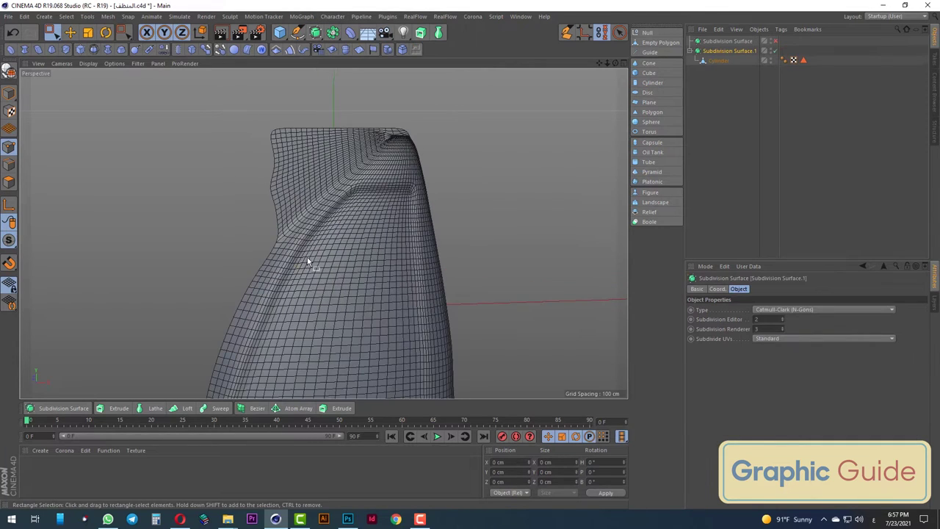
left_click_drag(307, 257, 317, 255, "alt")
left_click(220, 32)
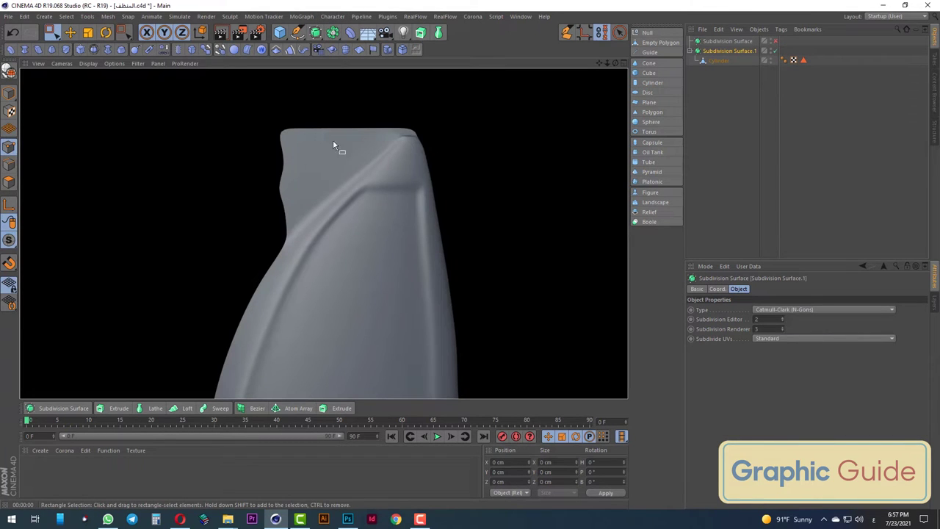
key("ctrl+z")
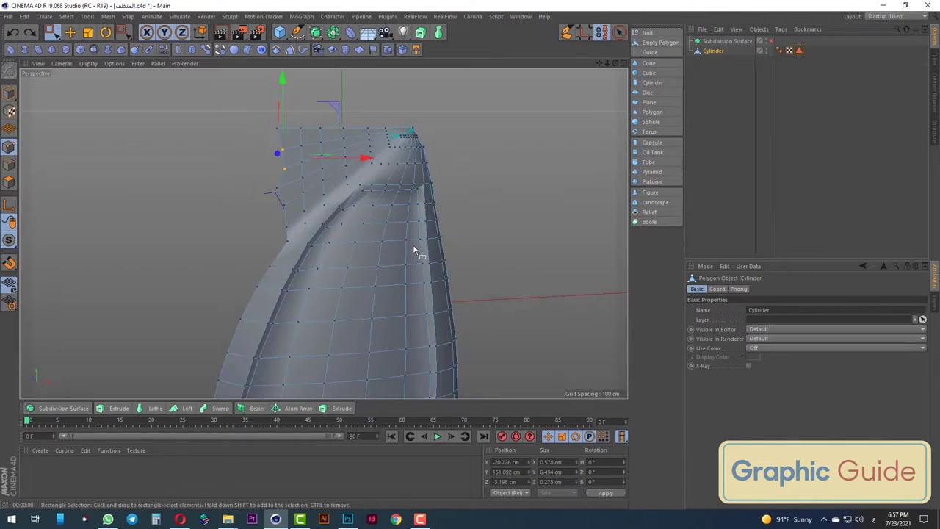
left_click_drag(288, 151, 283, 149, "alt")
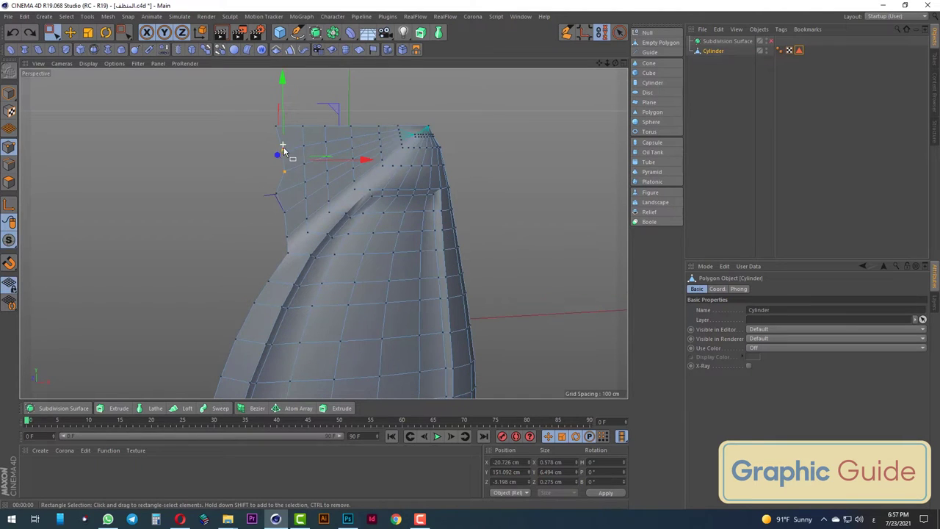
key("F4")
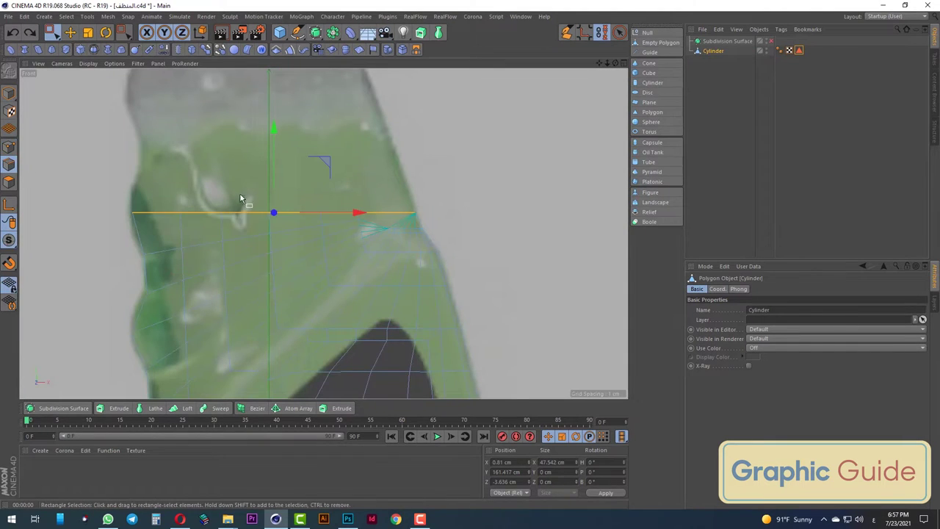
Raise the top edge ring about 5.7 cm, scale it to 98% and nudge it along X
left_click_drag(272, 126, 273, 106)
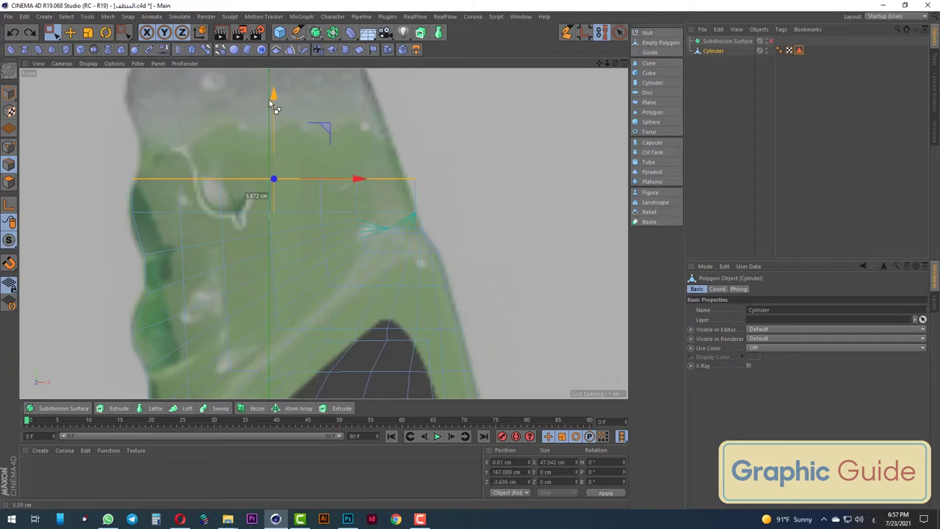
left_click(92, 33)
left_click_drag(274, 94, 288, 99)
key("0")
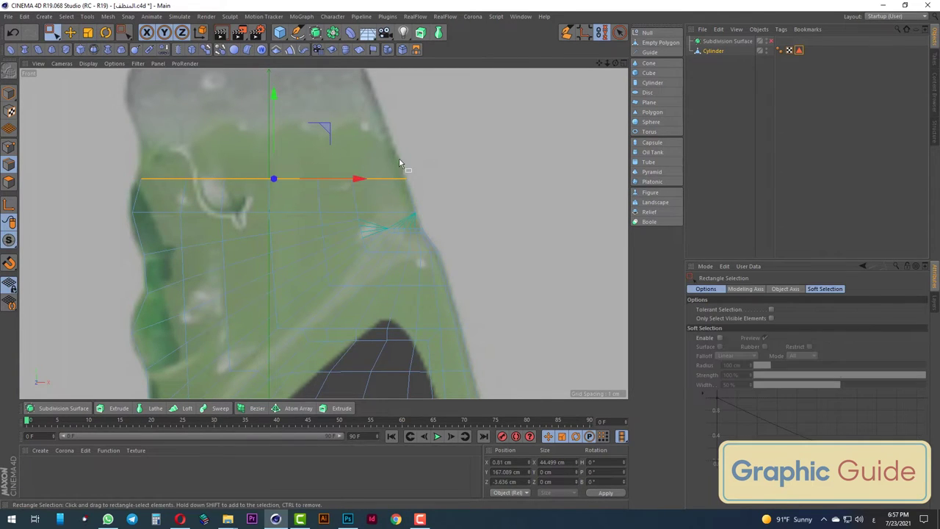
left_click_drag(360, 180, 360, 185)
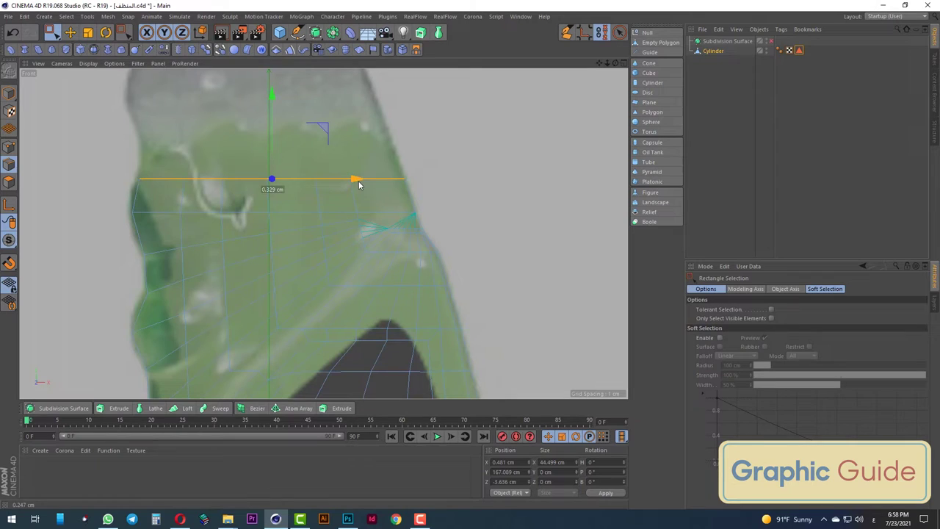
left_click(9, 146)
mouse_move(116, 157)
left_mouse_down()
mouse_move(144, 186)
mouse_move(188, 181)
left_mouse_up()
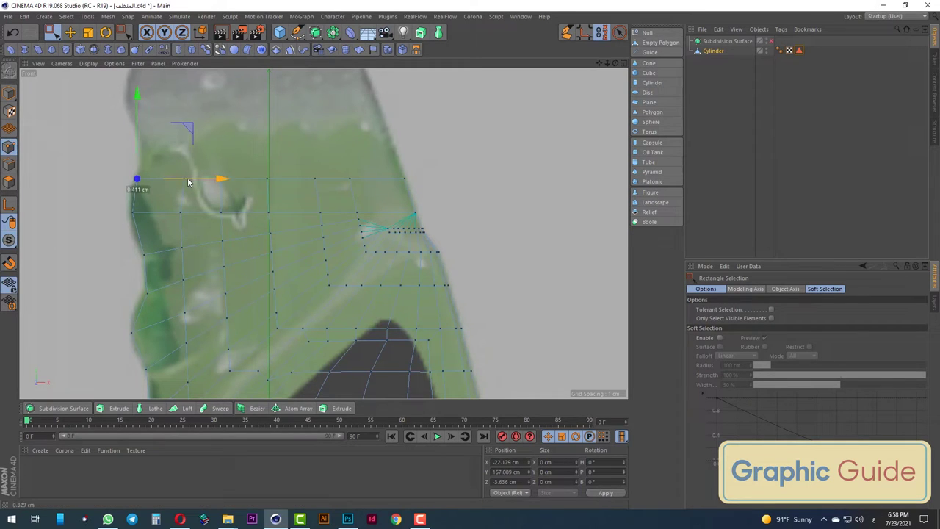
Raise the edge ring further, shrink it to 97% and centre it sideways
left_click(9, 164)
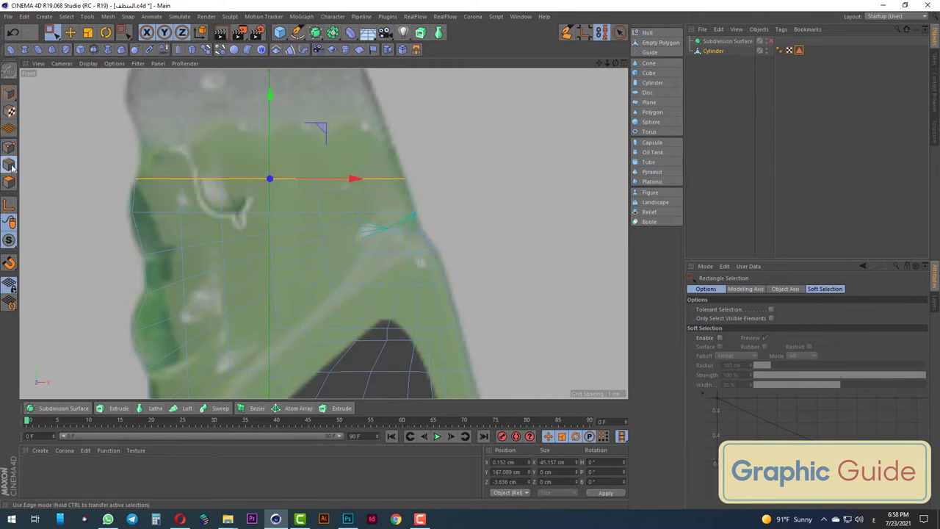
left_click_drag(272, 103, 272, 68)
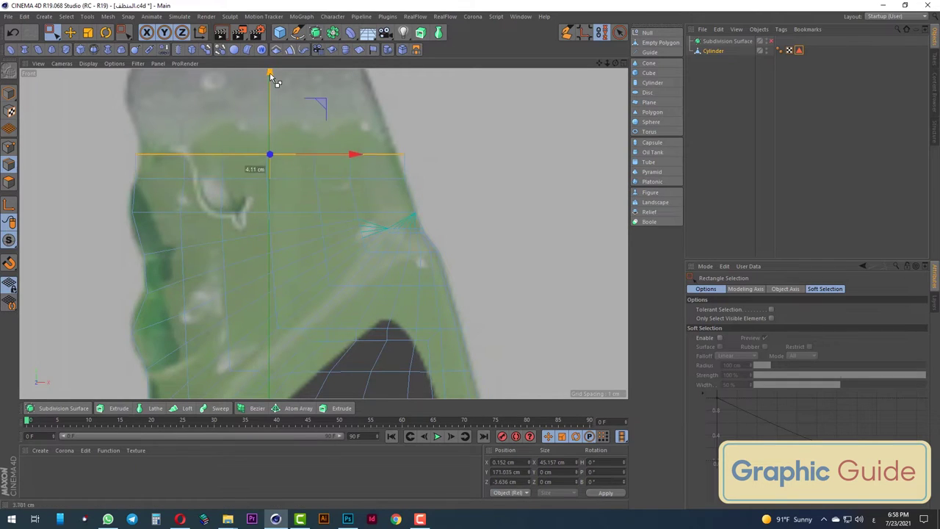
key("t")
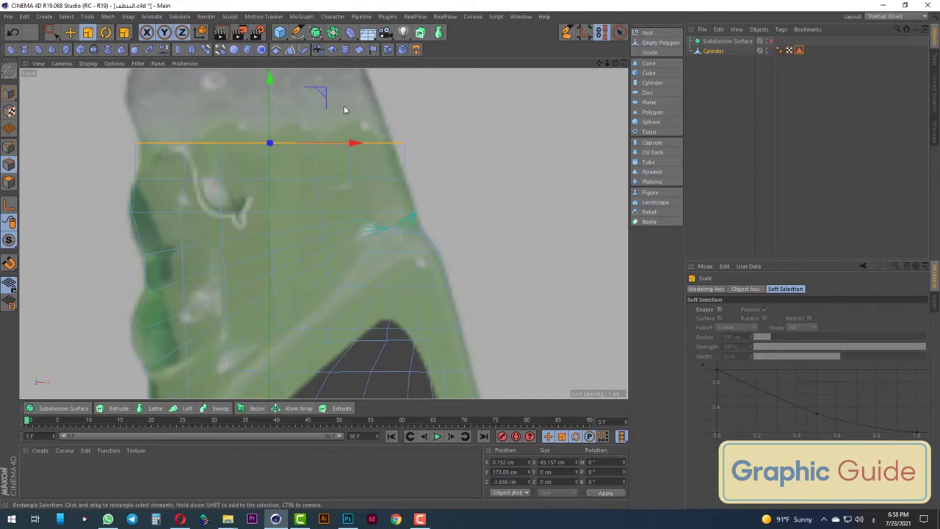
left_click_drag(344, 105, 329, 109)
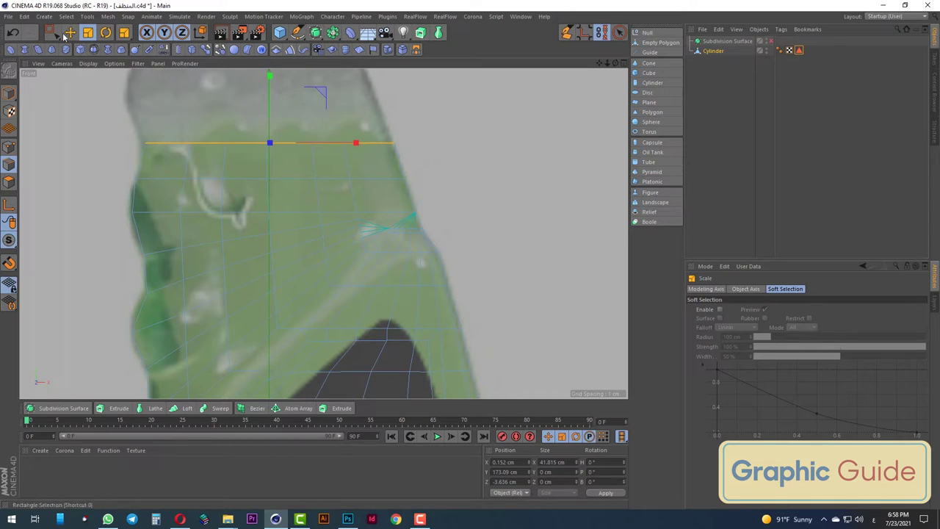
key("e")
left_click_drag(362, 147, 353, 171)
Lift the ring to Y 178.807 cm, narrow it to 42.511 cm and shift it to X −2.514 cm
scroll(352, 171, "down", 2)
scroll(274, 154, "up", 4)
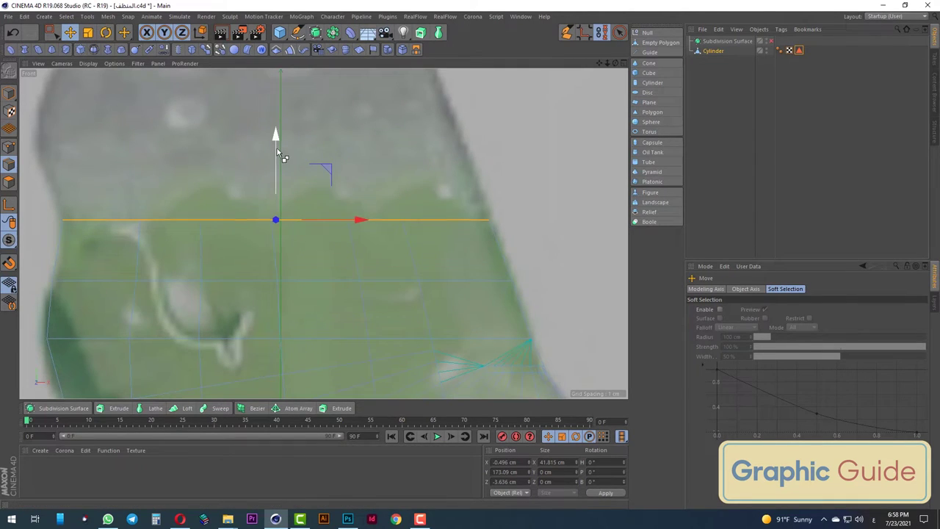
left_click_drag(278, 152, 276, 93)
key("t")
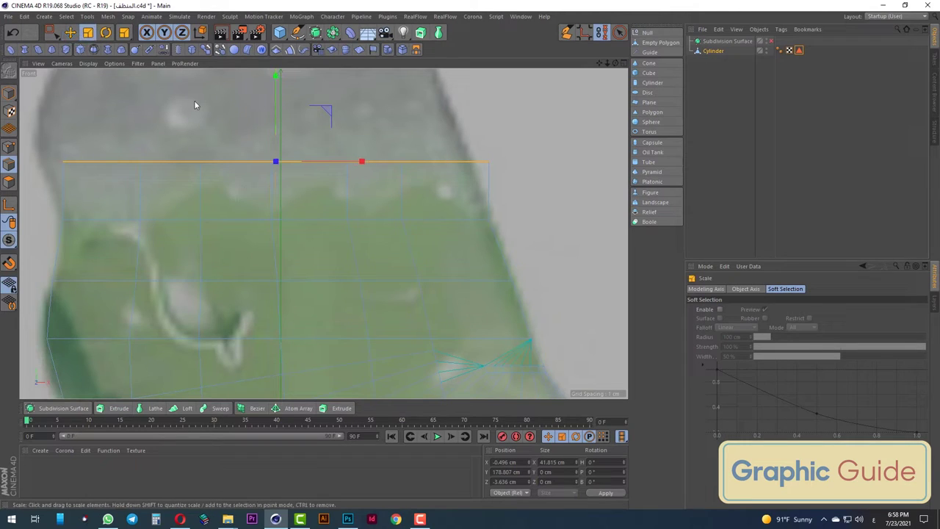
left_click_drag(204, 116, 197, 118)
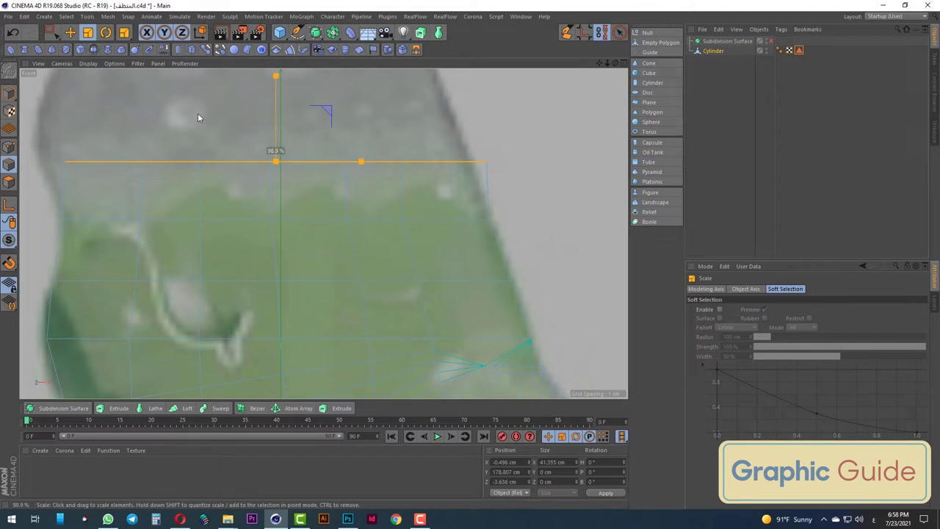
left_click(50, 32)
left_click_drag(355, 160, 338, 166)
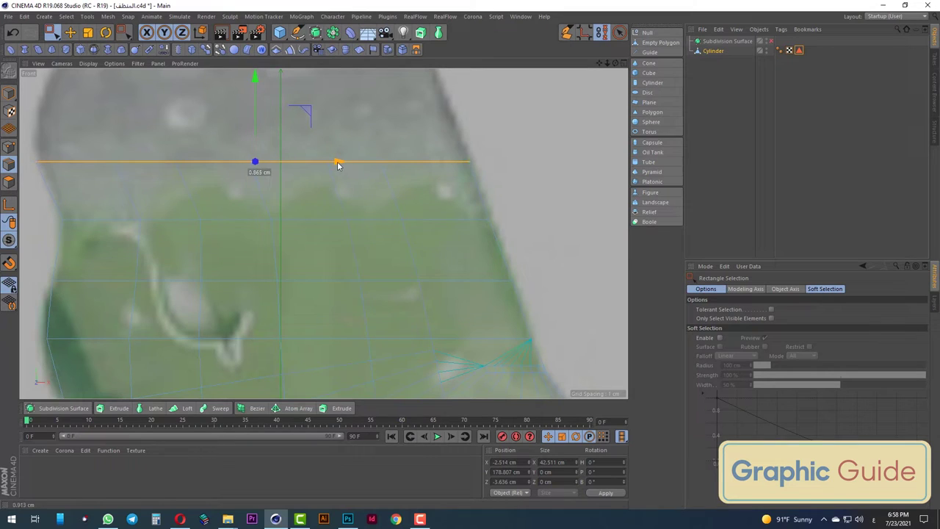
Raise the edge ring toward the neck, adjust its width slightly and shift it left
scroll(338, 165, "down", 2)
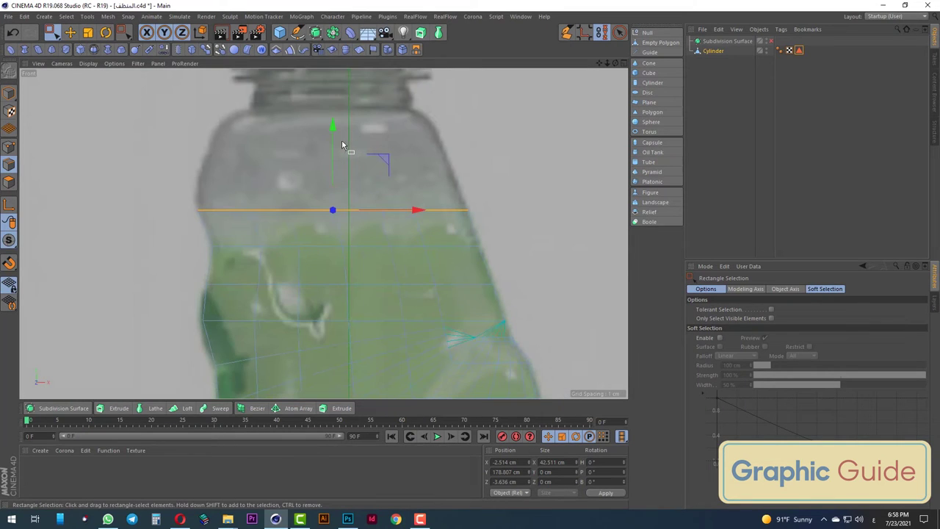
left_click_drag(334, 130, 334, 100)
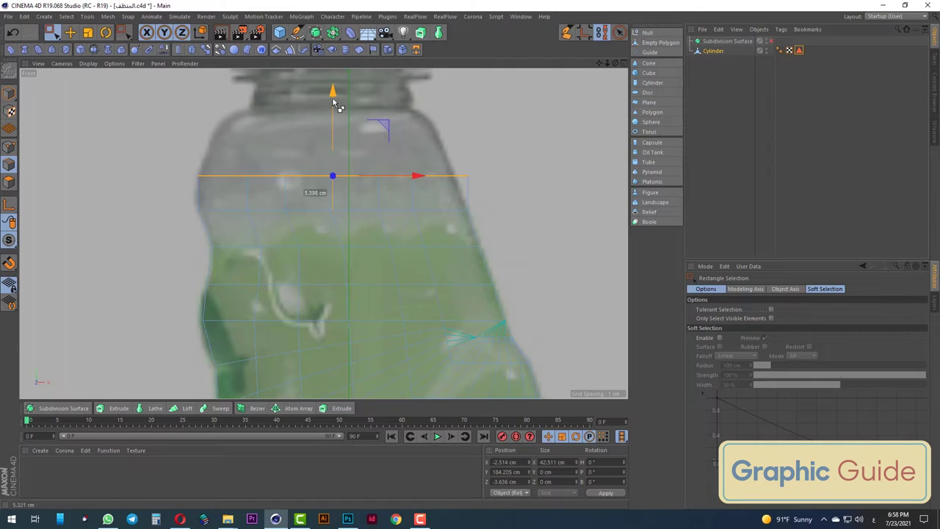
left_click_drag(332, 100, 333, 95)
key("t")
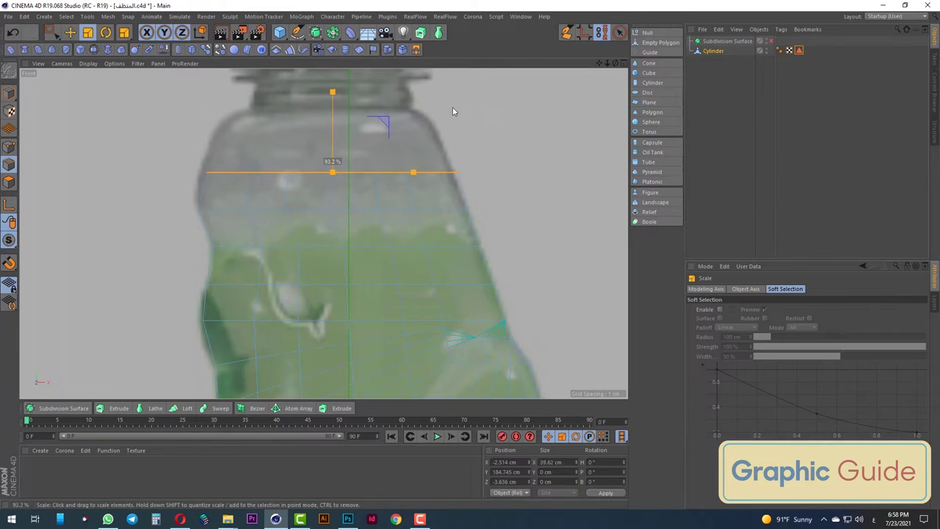
key("0")
left_click_drag(425, 174, 414, 173)
key("t")
left_click_drag(222, 124, 235, 129)
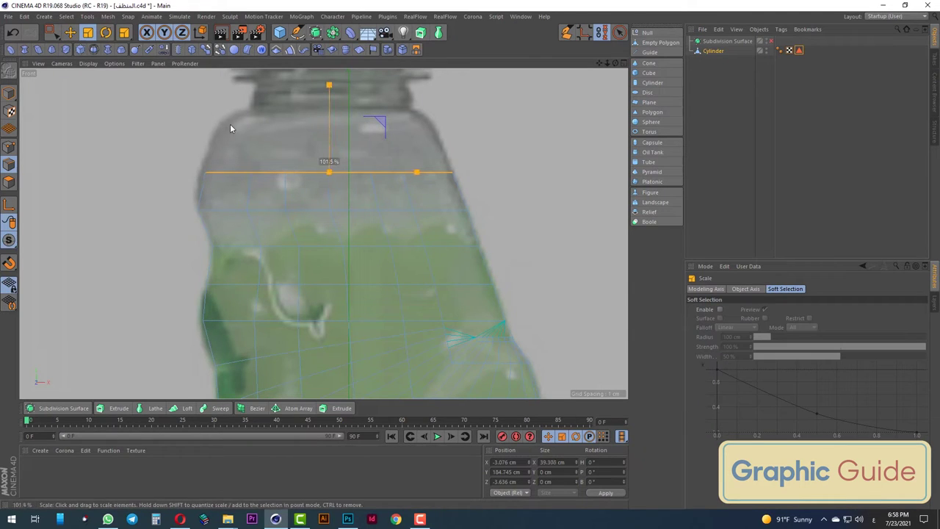
key("0")
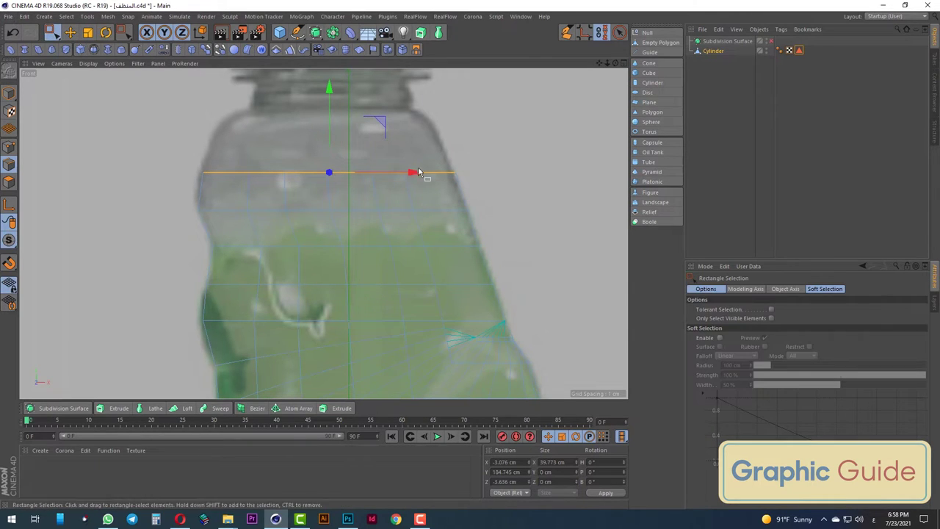
left_click_drag(418, 174, 412, 174)
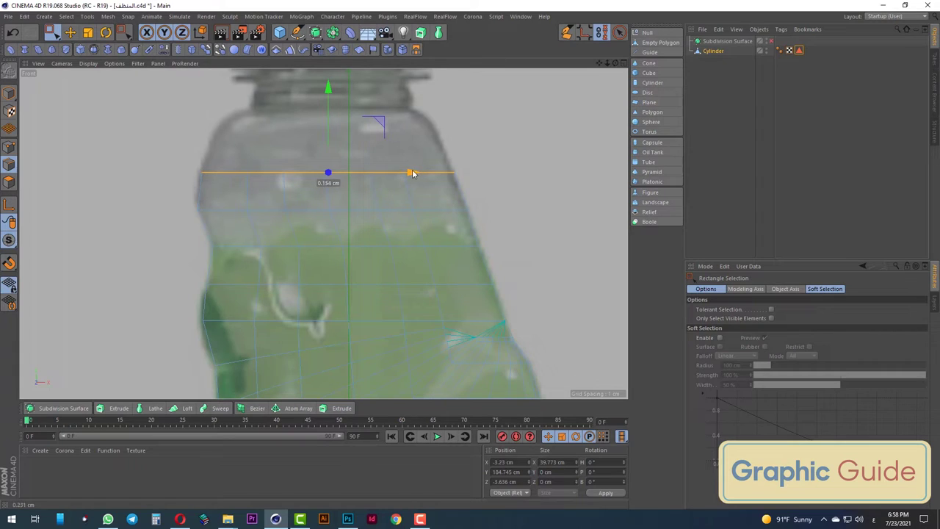
Raise the ring further up toward the neck and narrow it toward neck width
left_click_drag(330, 88, 328, 73)
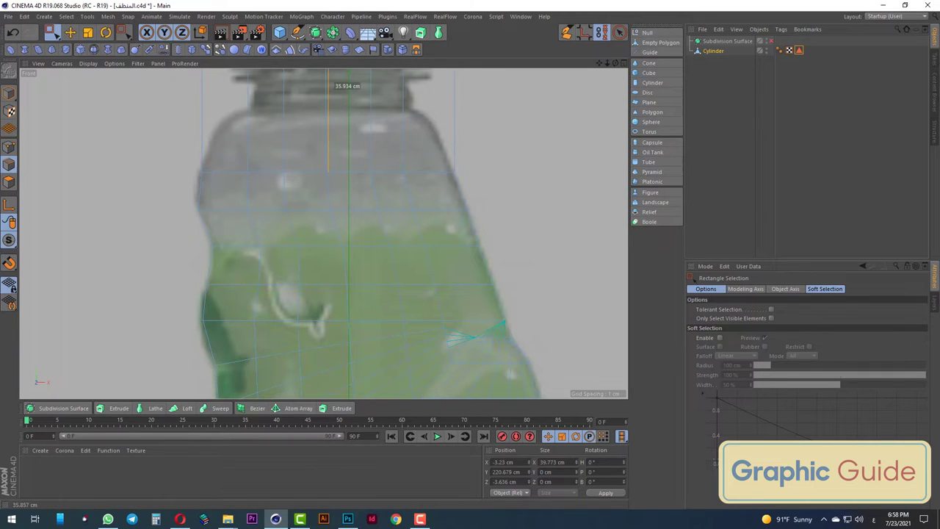
middle_click_drag(341, 88, 341, 162, "alt")
scroll(332, 196, "up", 2)
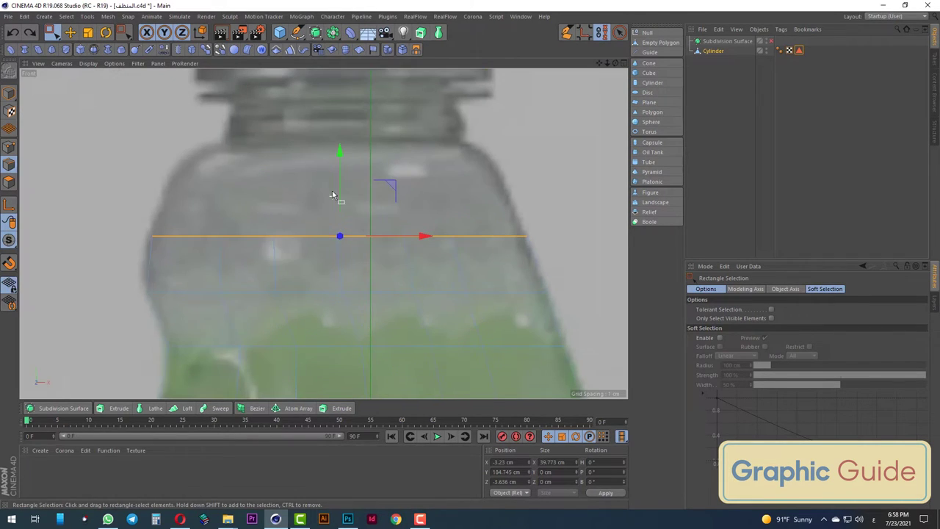
left_click_drag(340, 152, 339, 103)
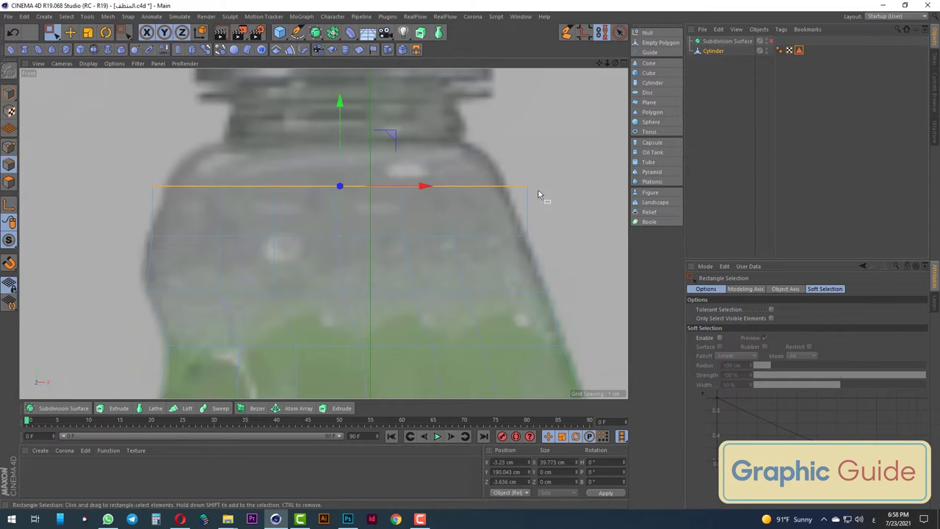
key("t")
left_click_drag(542, 189, 516, 188)
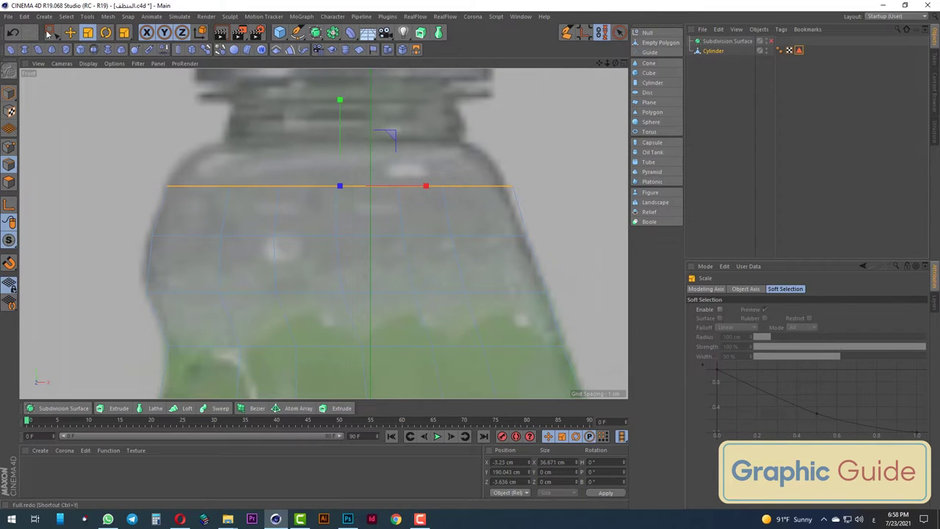
left_click_drag(426, 186, 438, 156)
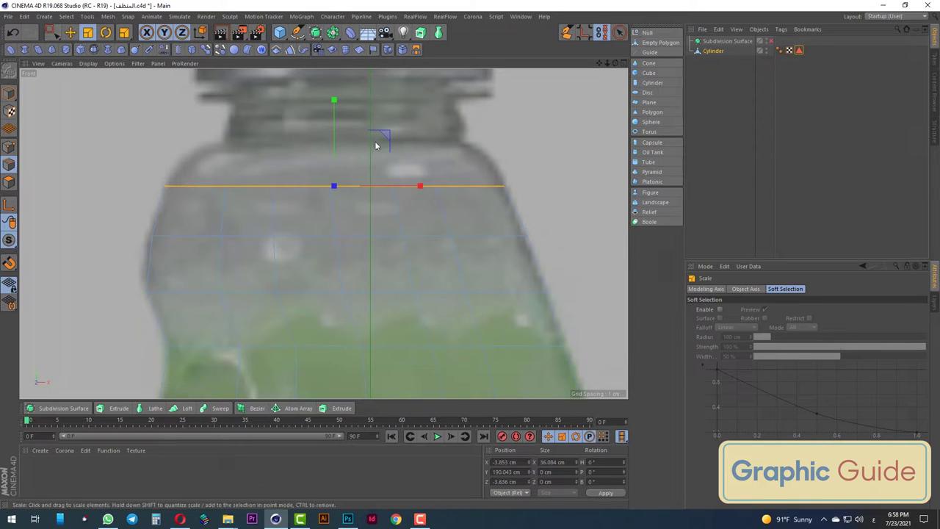
Lift the ring to Y 194.458 cm, taper it to 28.651 cm wide, then orbit in perspective
key("0")
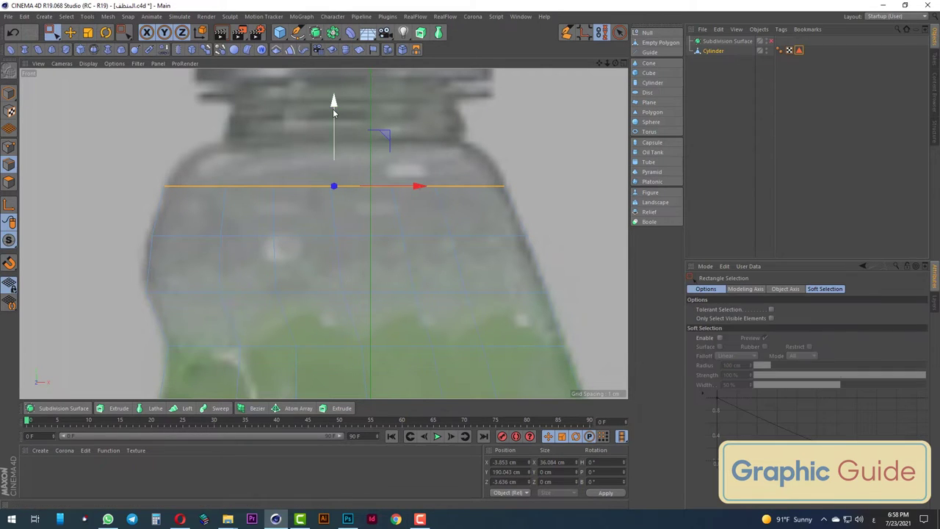
left_click_drag(334, 101, 334, 72)
key("t")
left_click_drag(451, 225, 419, 230)
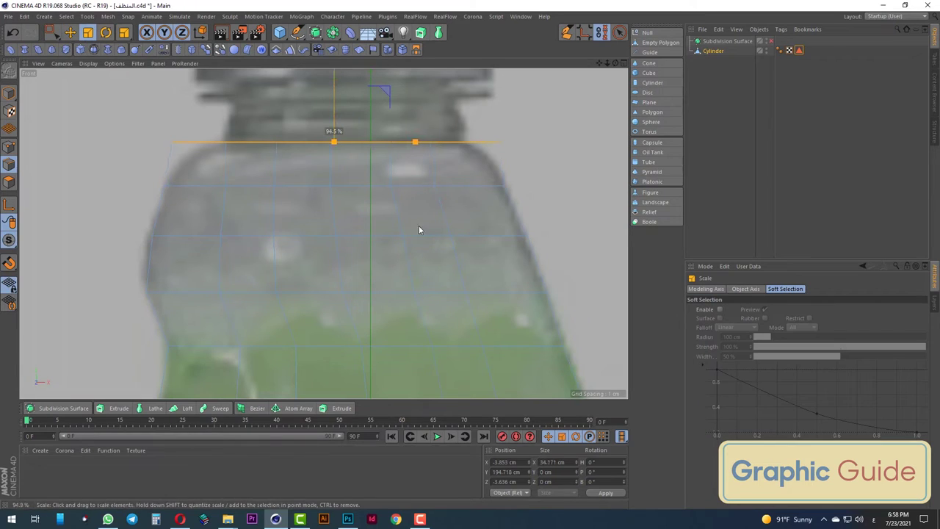
left_click_drag(358, 230, 355, 227)
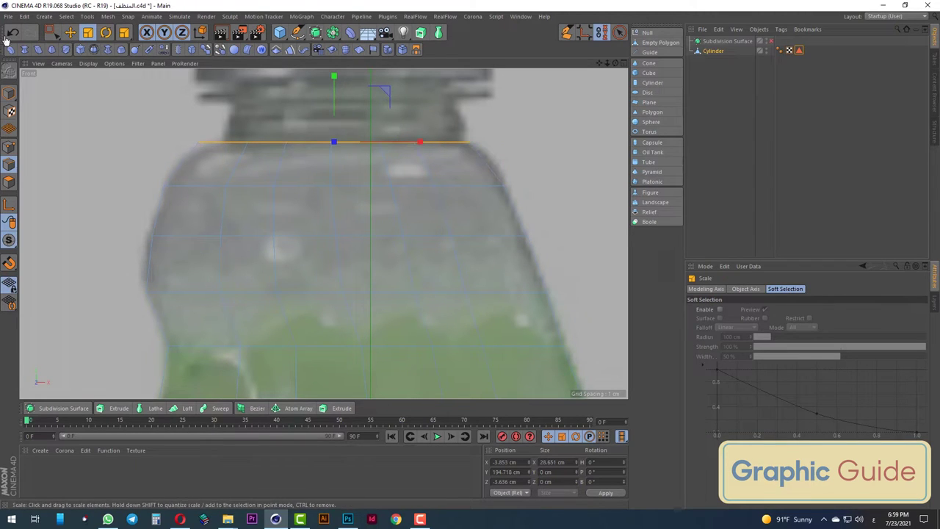
left_click(51, 32)
left_click_drag(337, 84, 338, 87)
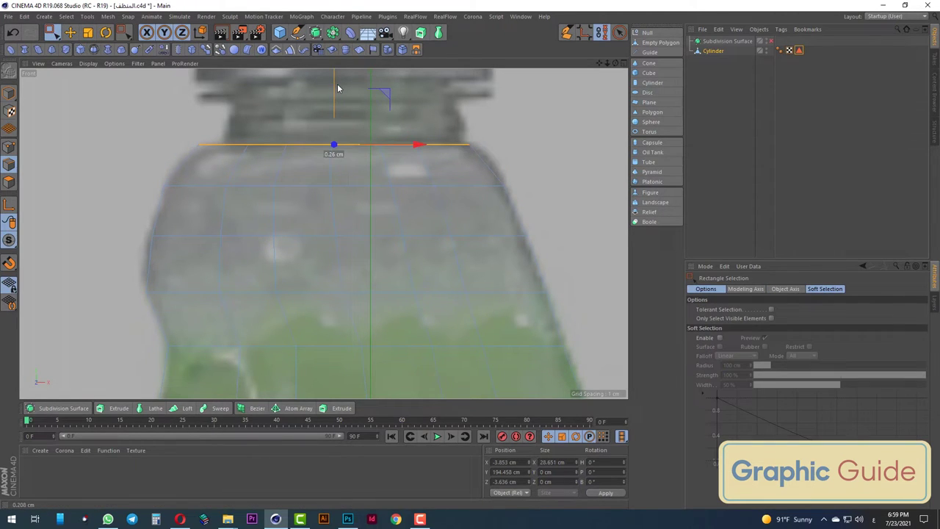
key("F1")
scroll(370, 162, "down", 5)
mouse_move(368, 162)
left_mouse_down("alt")
mouse_move(246, 207)
mouse_move(414, 203)
left_mouse_up("alt")
scroll(414, 202, "up", 3)
Enable subdivision smoothing on the bottle body and render a quick preview
mouse_move(380, 130)
left_mouse_down("alt")
mouse_move(323, 263)
mouse_move(334, 264)
left_mouse_up("alt")
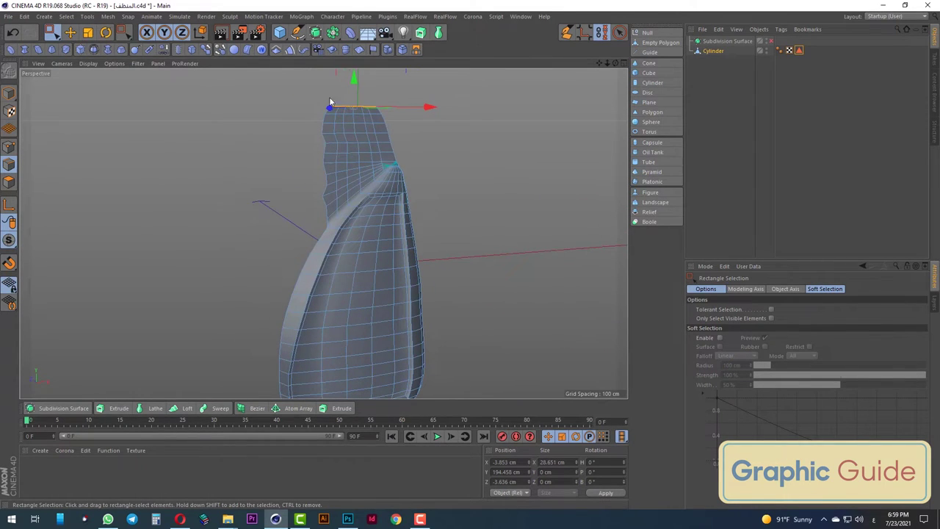
left_click(771, 41)
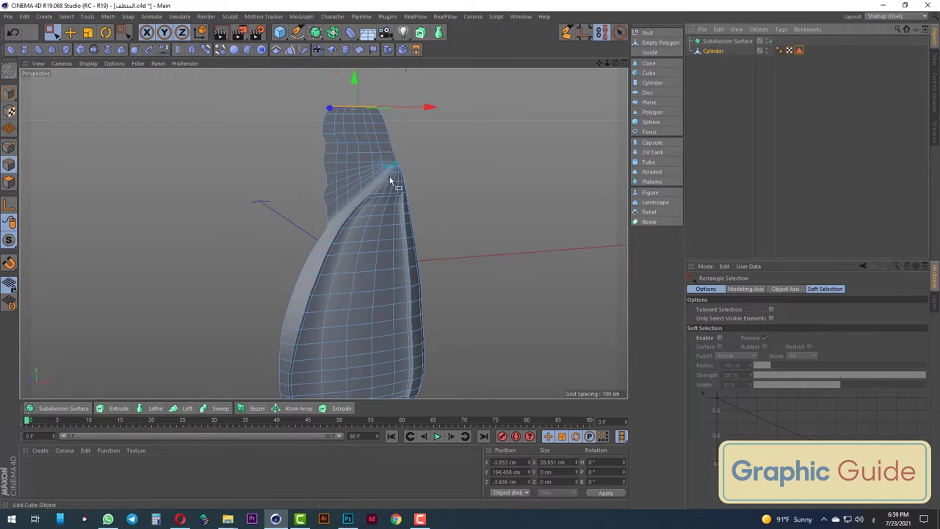
left_click(714, 51)
left_click(220, 32)
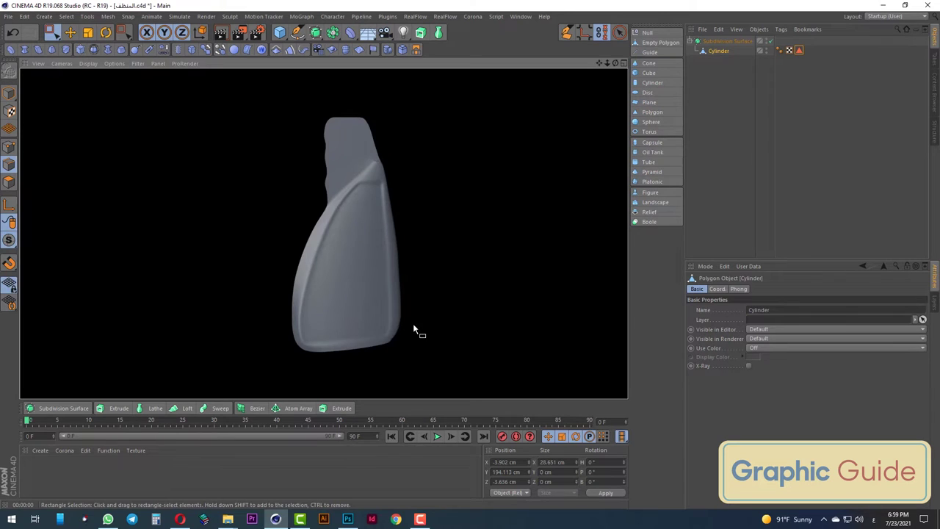
Compare the bottle with the front reference, then return to the Perspective view
mouse_move(413, 330)
left_mouse_down("alt")
mouse_move(437, 330)
mouse_move(413, 330)
left_mouse_up("alt")
key("F4")
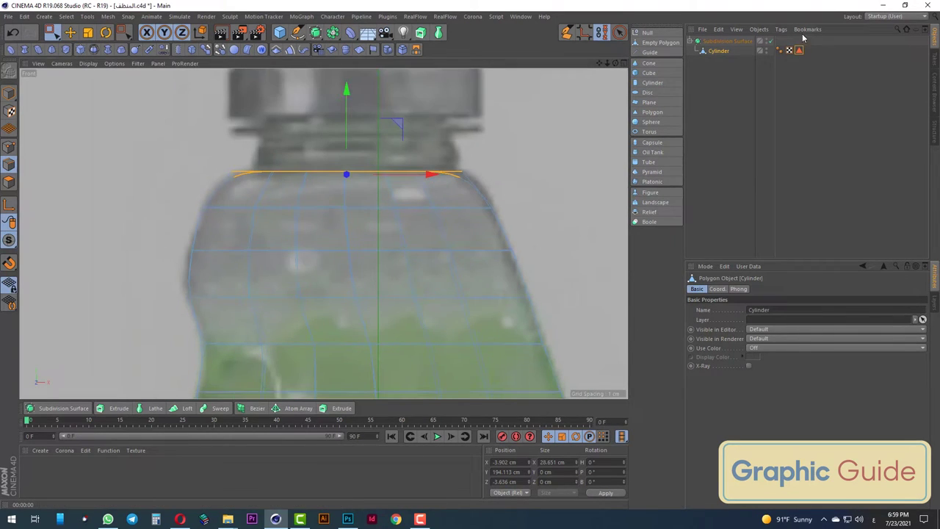
scroll(373, 267, "down", 3)
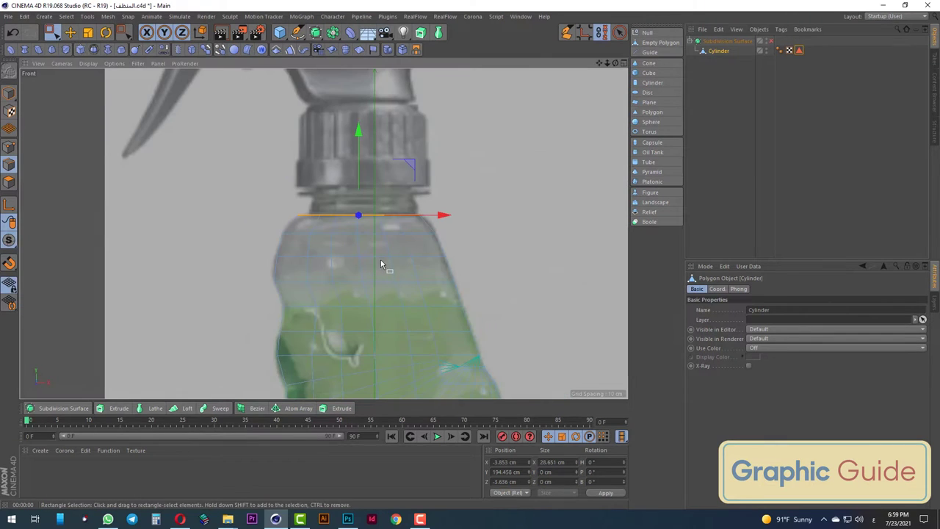
key("F1")
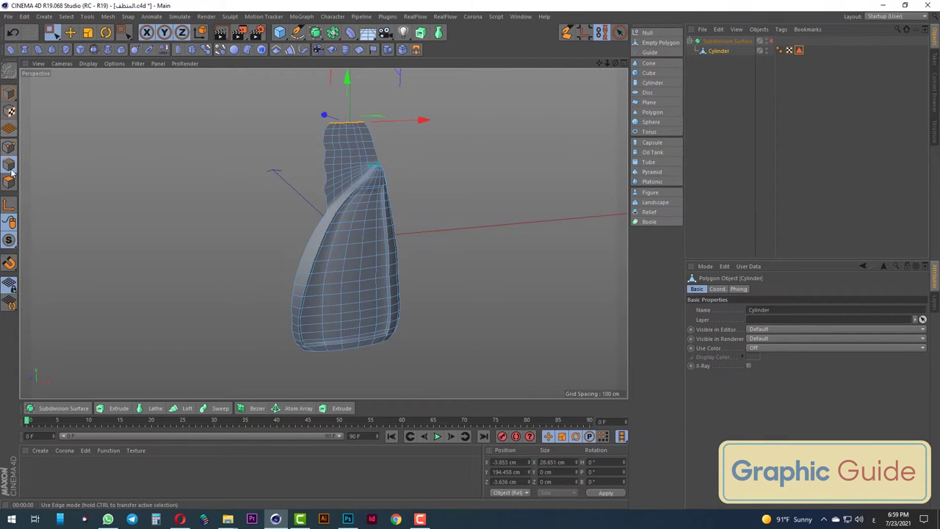
Select the open boundary edge loop along the bottle half's outline with Loop Selection
left_click(66, 17)
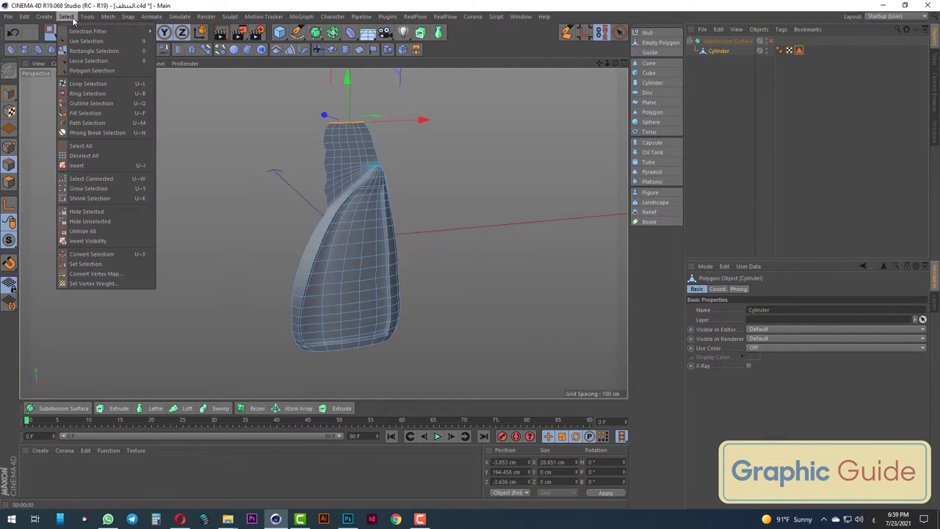
left_click(84, 83)
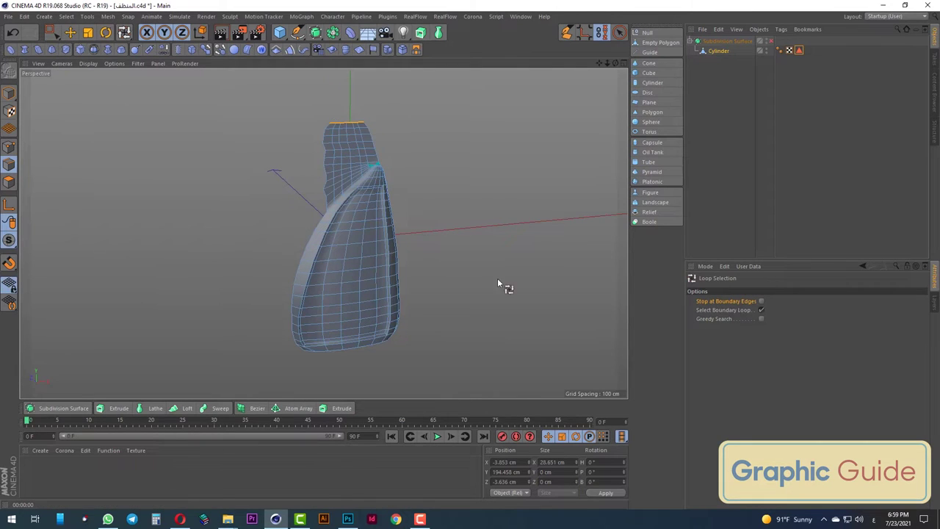
scroll(326, 161, "up", 2)
left_click(329, 160)
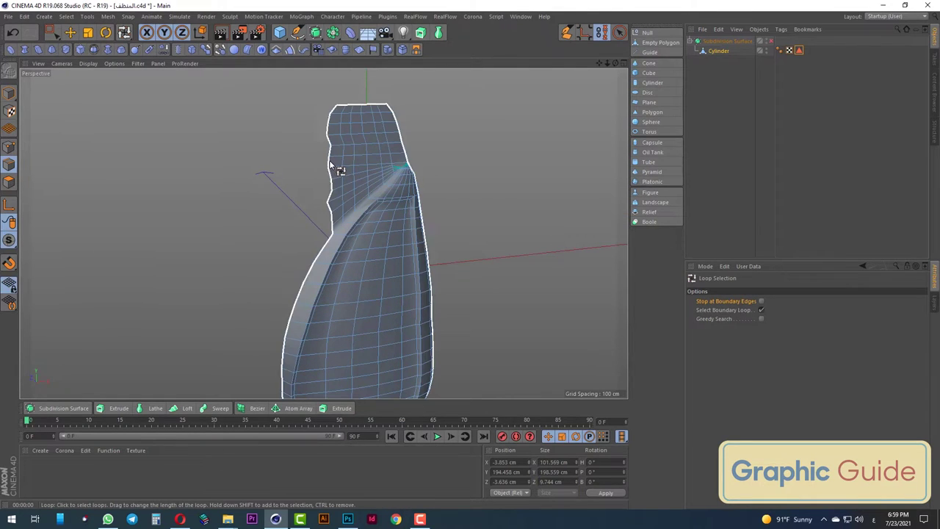
left_click(330, 166)
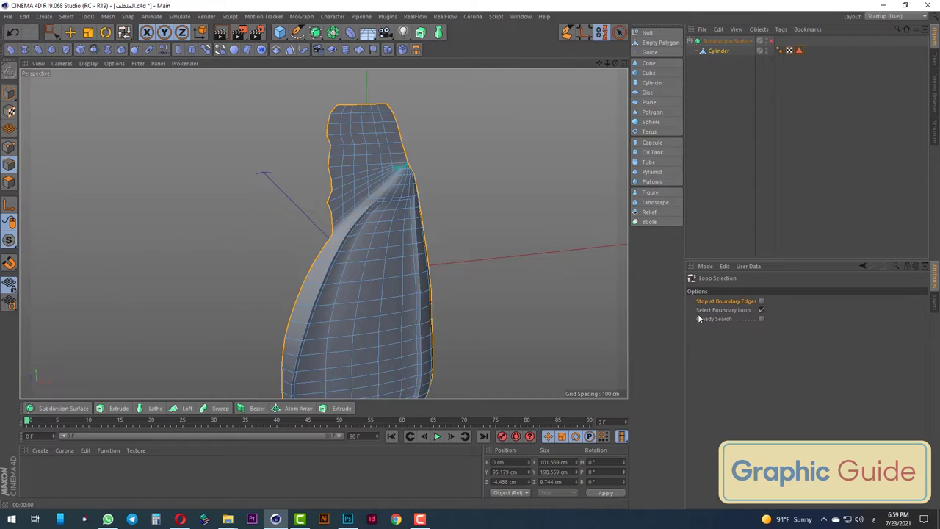
left_click(53, 33)
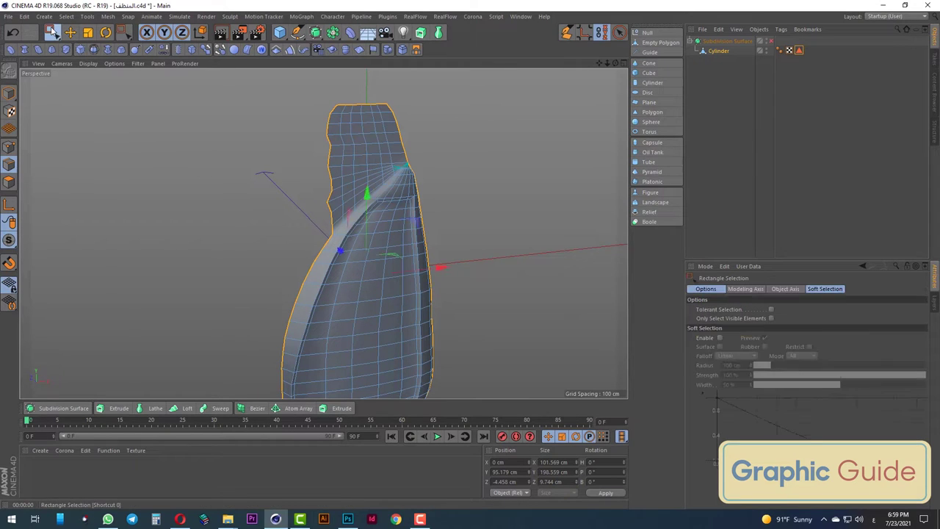
In Top view, move the loop up and set its Size Z to 0 to flatten it
key("F2")
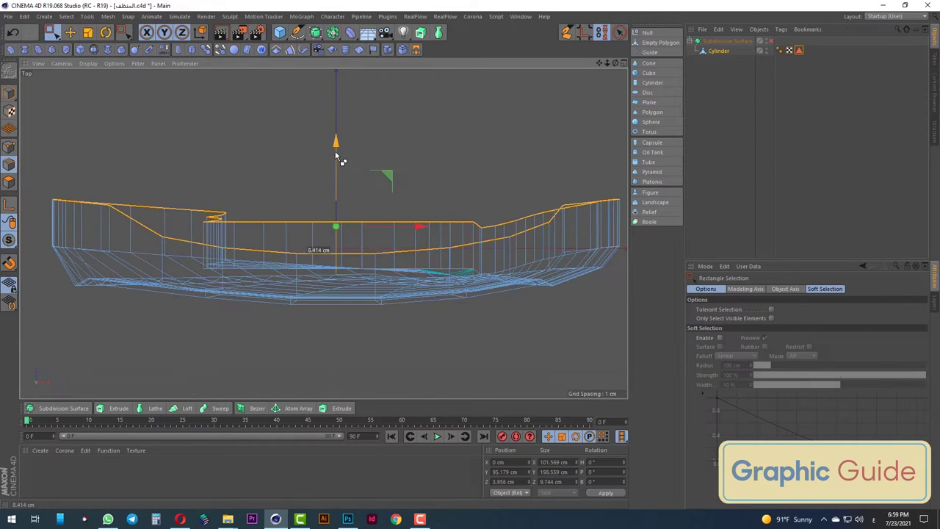
mouse_move(340, 210)
left_mouse_down()
mouse_move(336, 140)
mouse_move(335, 169)
left_mouse_up()
key("t")
left_click(560, 481)
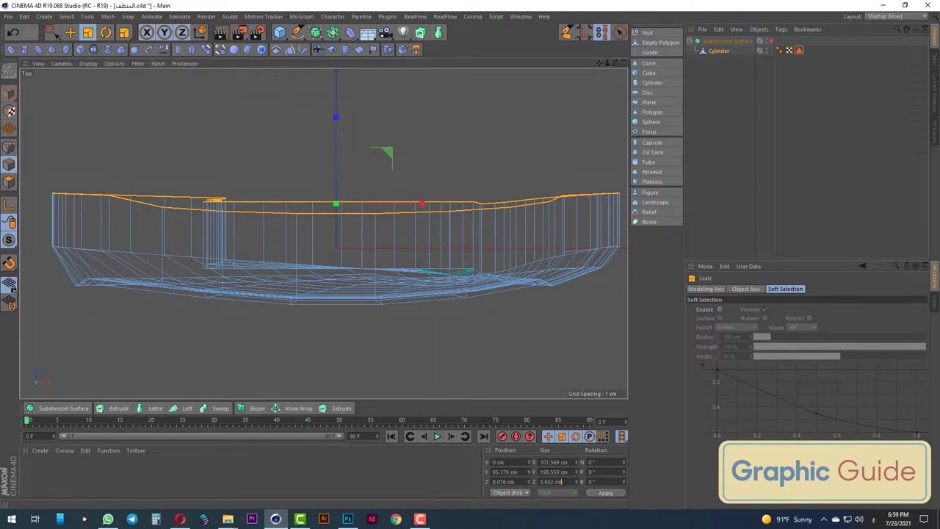
type("0")
key("Return")
key("F1")
Nudge the flattened loop slightly further up, then switch to Model mode
left_click_drag(312, 205, 312, 229, "alt")
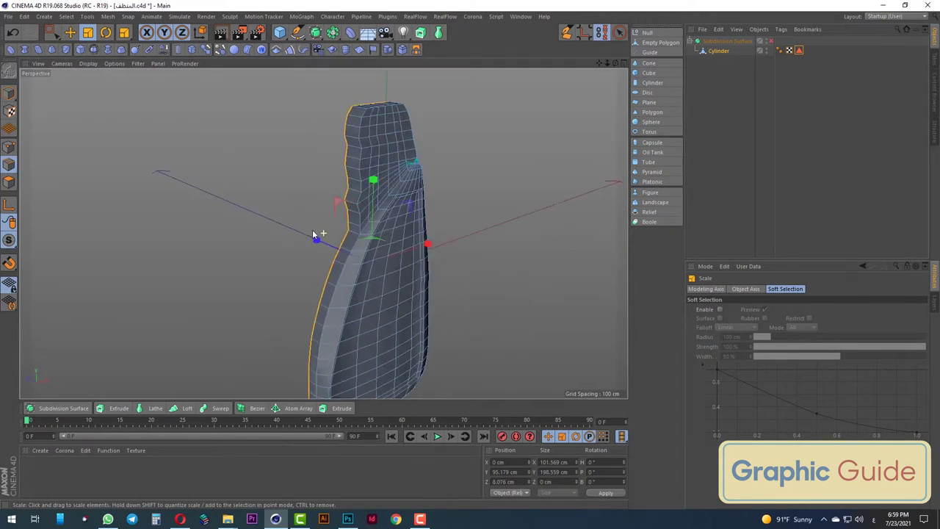
left_click(50, 33)
key("F2")
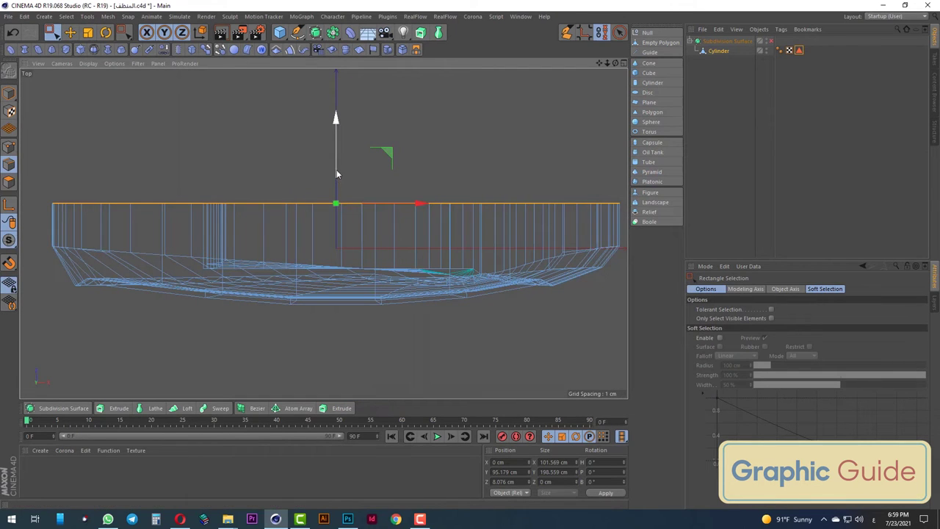
left_click_drag(335, 161, 335, 157)
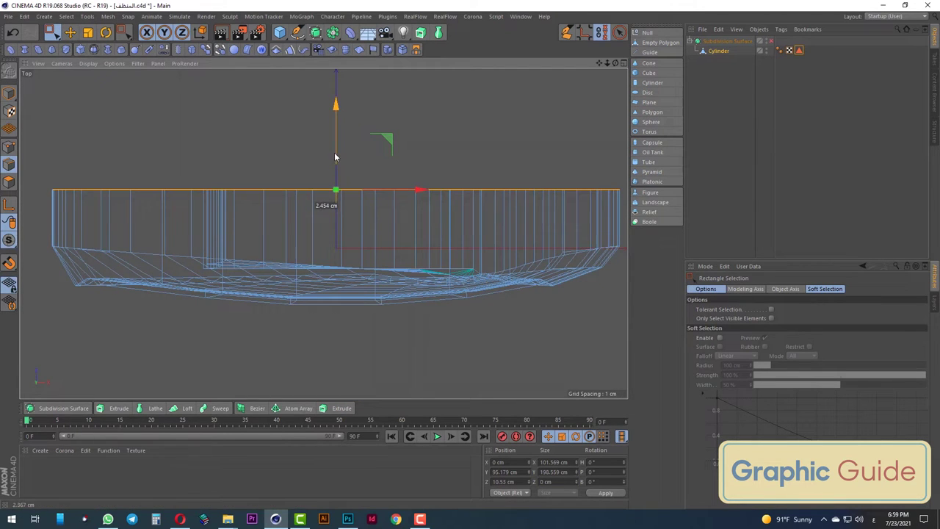
left_click(10, 95)
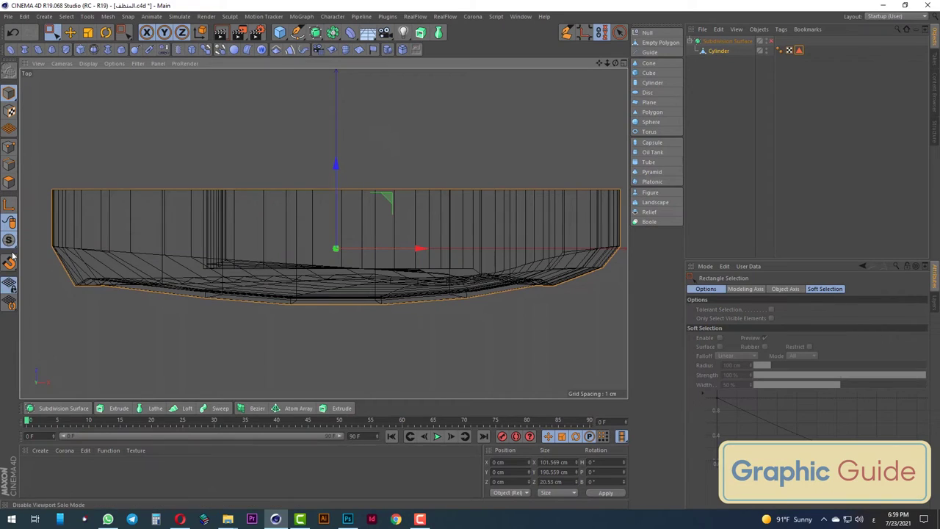
Center the bottle half's axis on its geometry
left_click(107, 16)
mouse_move(117, 108)
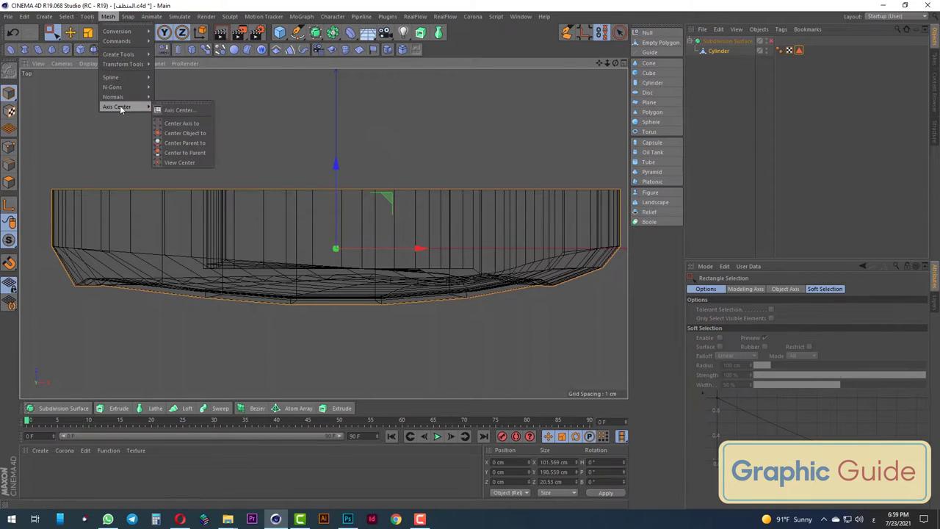
left_click(192, 124)
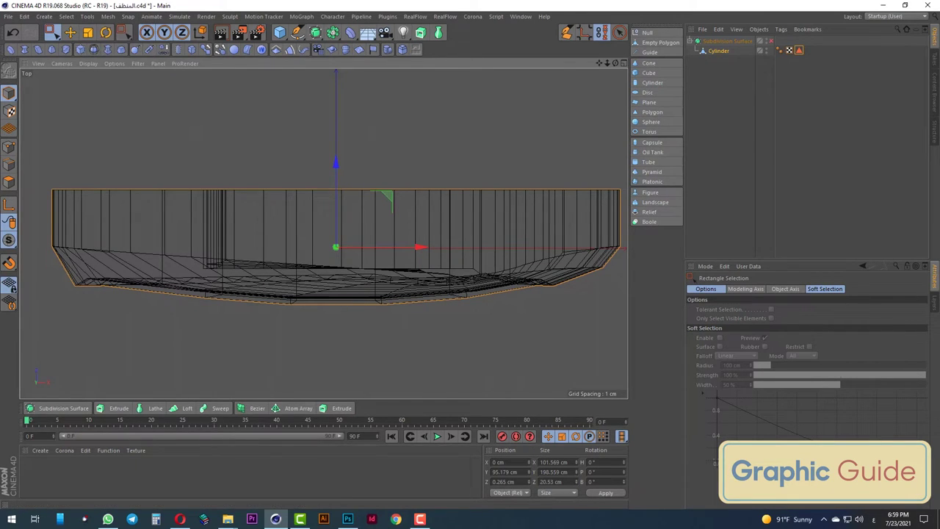
left_click(423, 519)
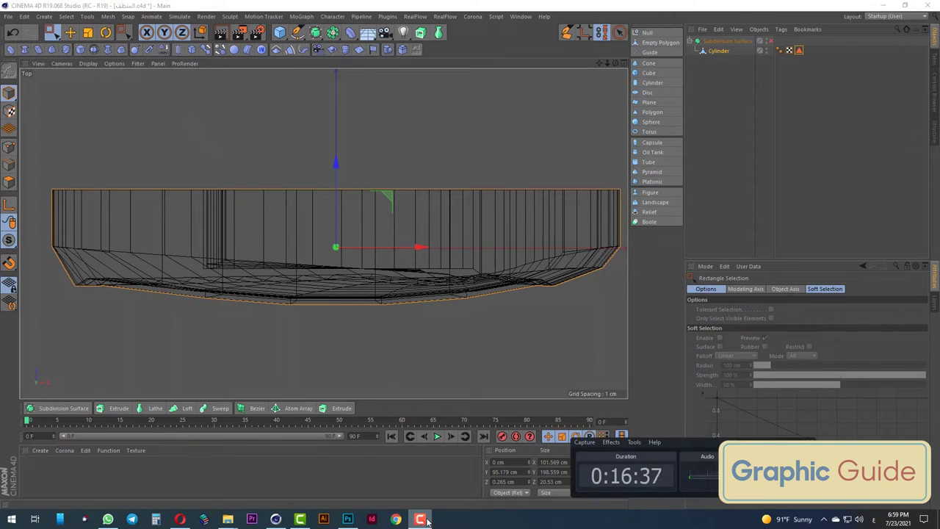
left_click(425, 519)
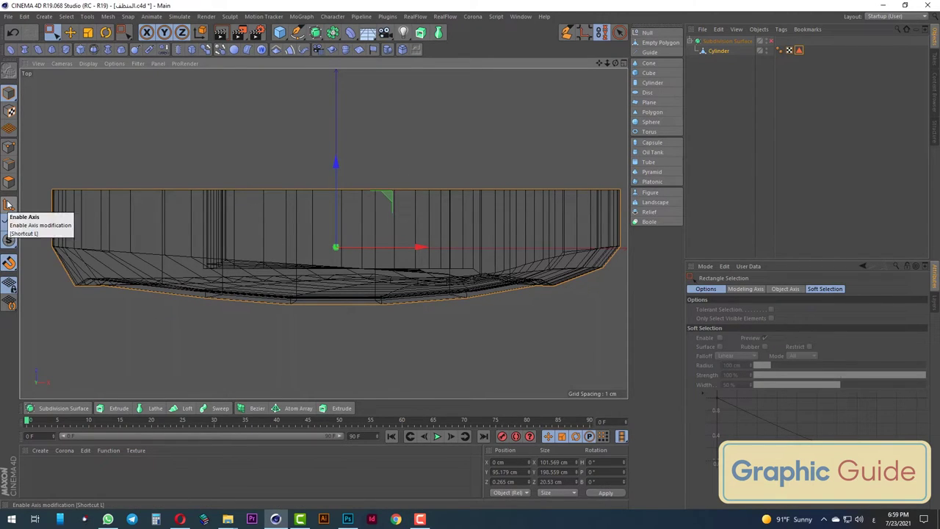
Move the axis up to the flattened edge and set the object's Position Z to 0
left_click(9, 263)
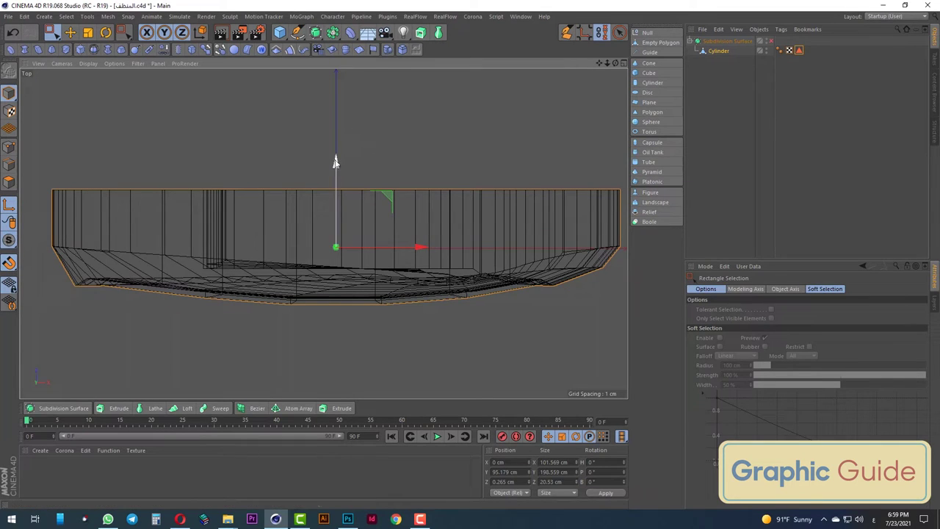
left_click_drag(336, 220, 336, 164)
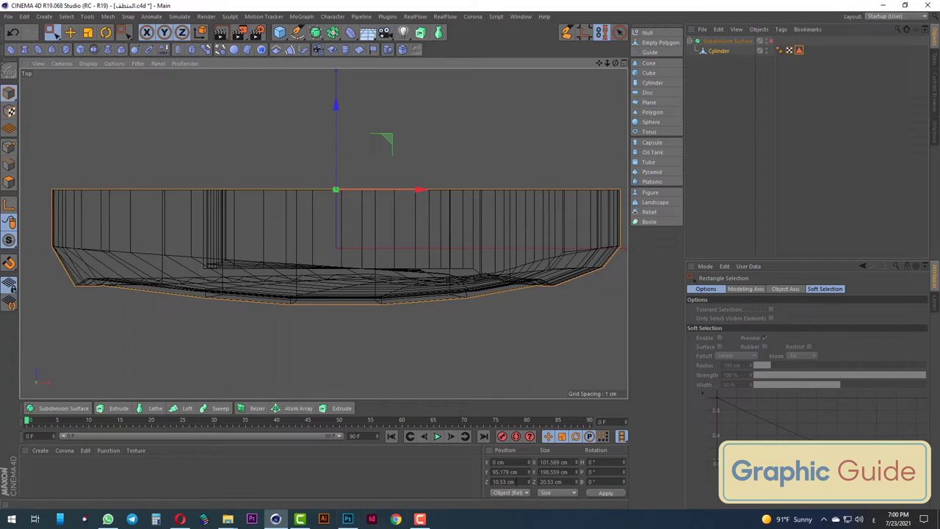
left_click(506, 481)
type("0")
key("Return")
Delete the Subdivision Surface, leaving the unsmoothed bottle half
key("F1")
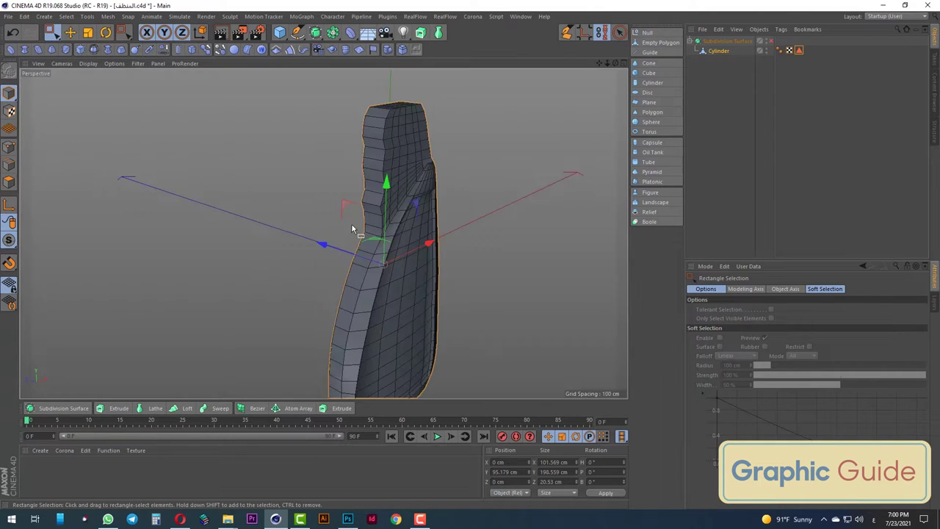
left_click_drag(351, 223, 367, 266, "alt")
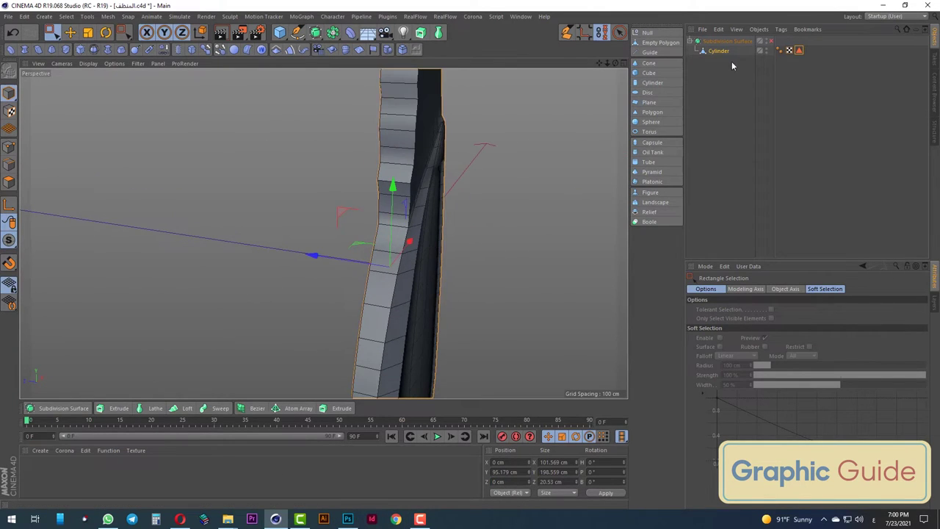
left_click(720, 43)
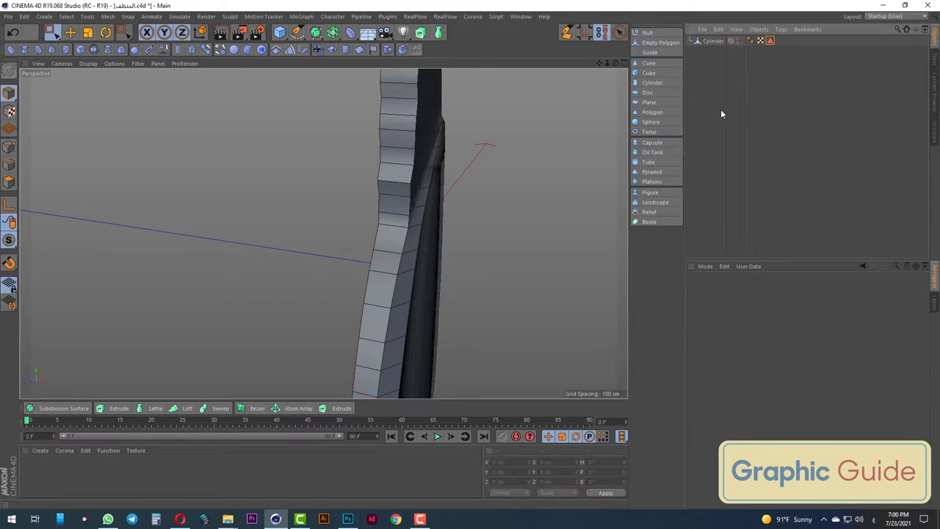
key("Delete")
scroll(403, 213, "down", 3)
mouse_move(403, 214)
left_mouse_down("alt")
mouse_move(360, 245)
mouse_move(338, 242)
mouse_move(389, 192)
left_mouse_up("alt")
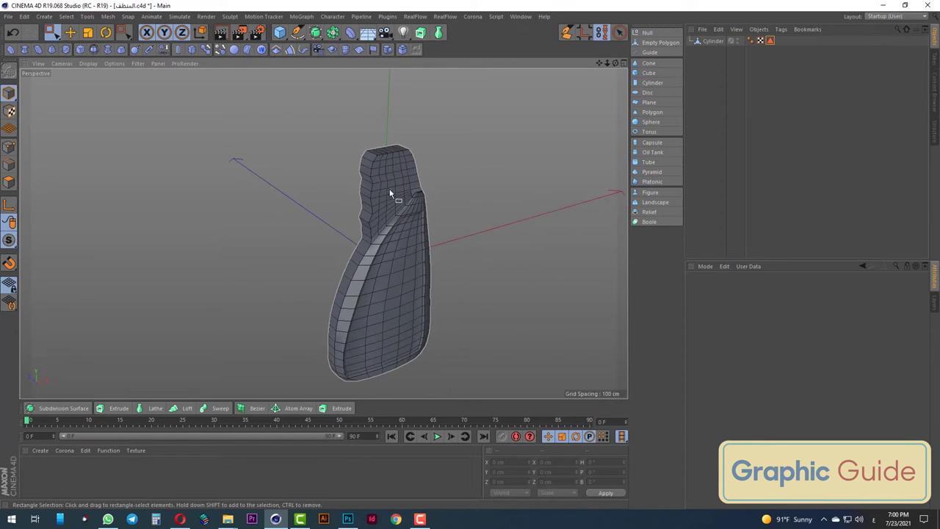
Add a Symmetry object, parent the Cylinder under it, and set Mirror Plane to XY
left_click(336, 35)
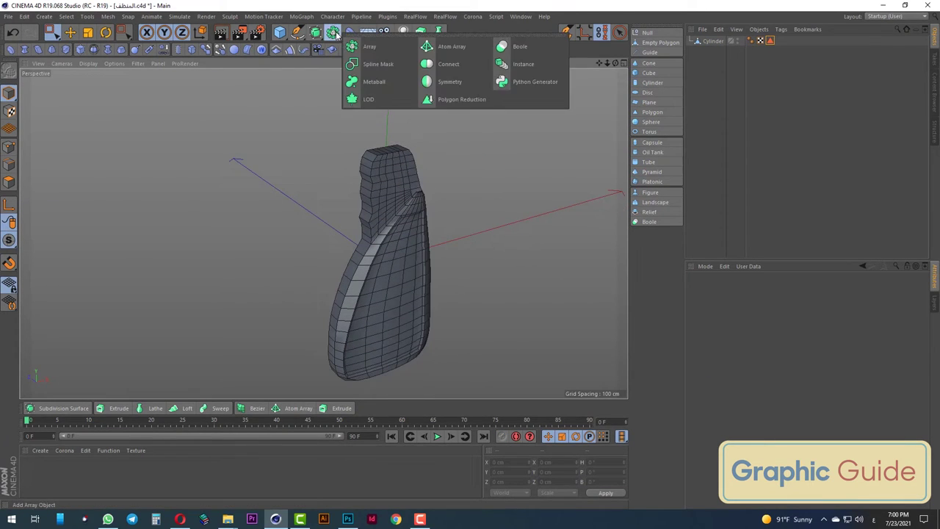
left_click(456, 82)
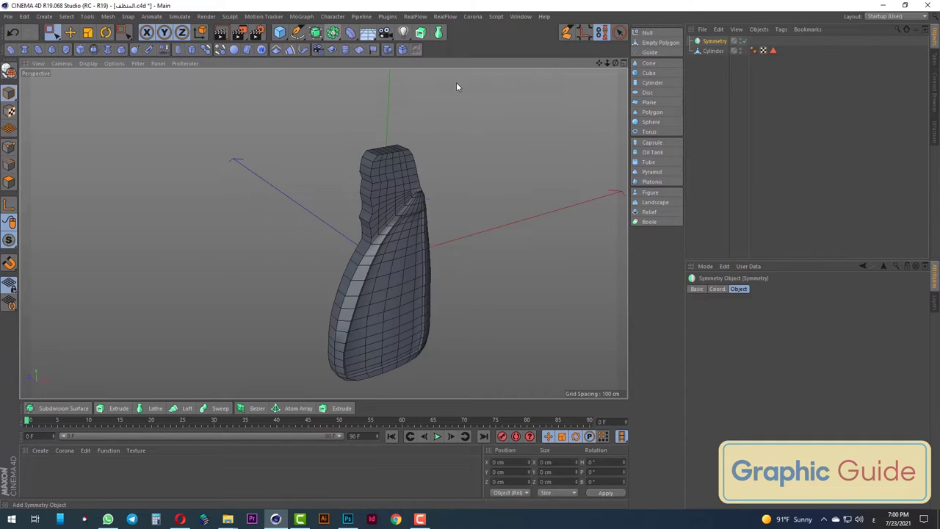
left_click_drag(718, 49, 718, 46)
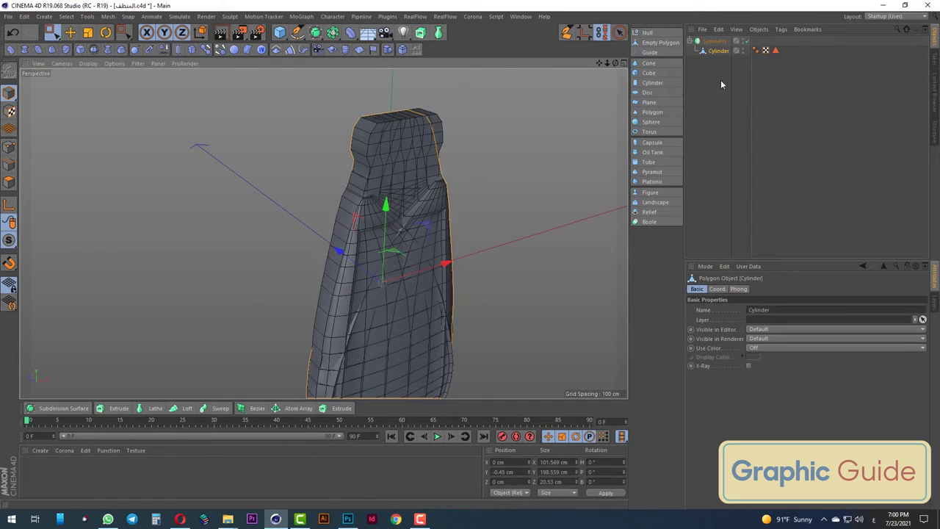
left_click(715, 42)
left_click(741, 309)
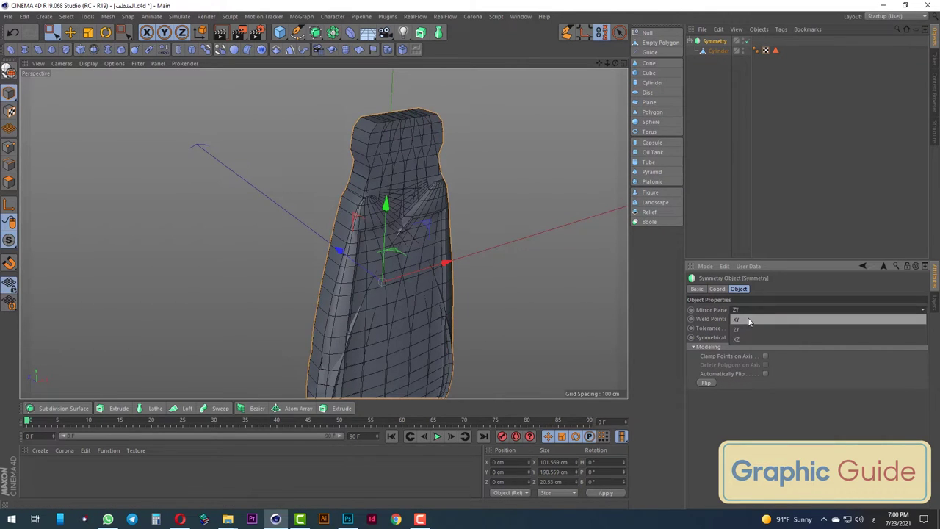
left_click(749, 321)
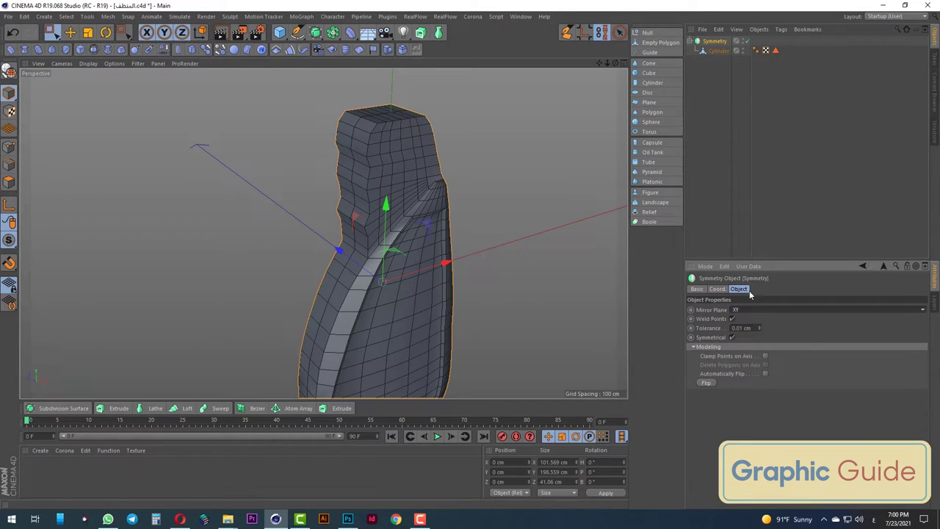
left_click(315, 32)
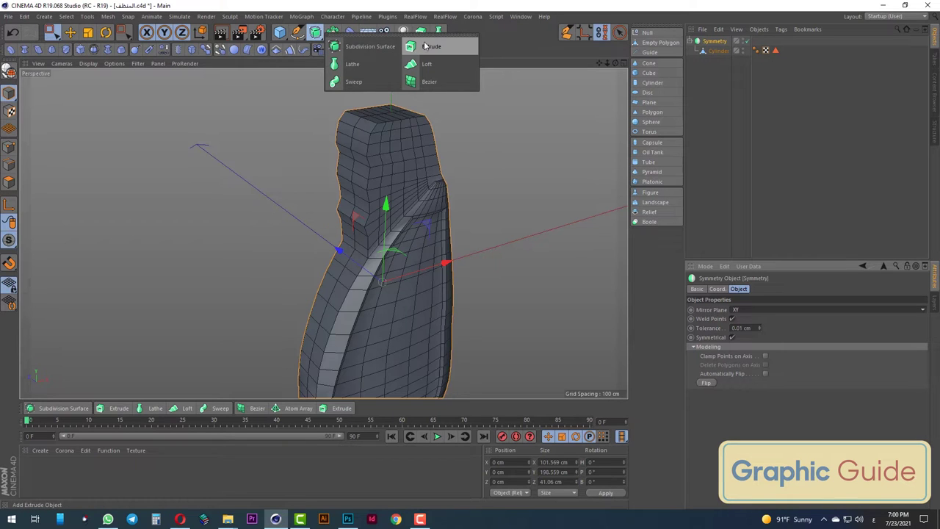
Put the Symmetry object under a new Subdivision Surface and render a quick preview
left_click(401, 48)
mouse_move(407, 72)
left_mouse_down("alt")
mouse_move(372, 171)
mouse_move(431, 267)
left_mouse_up("alt")
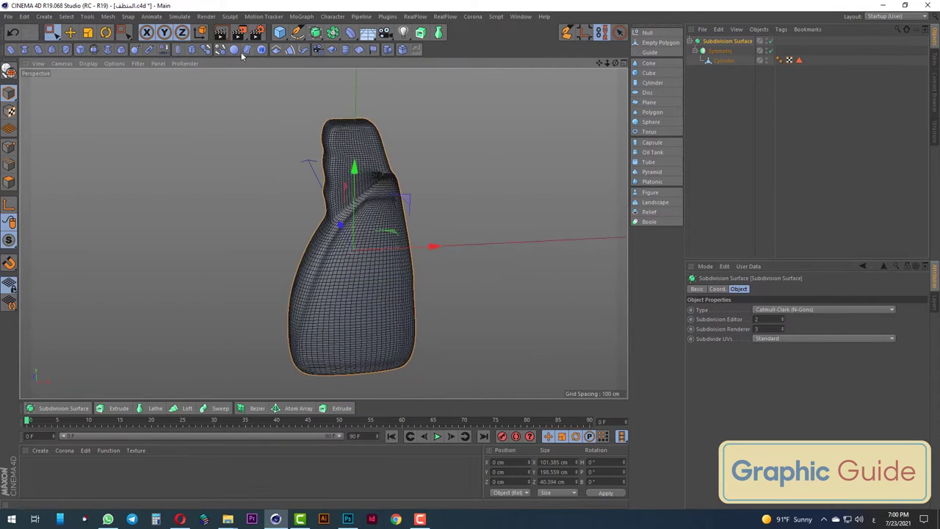
key("ctrl+r")
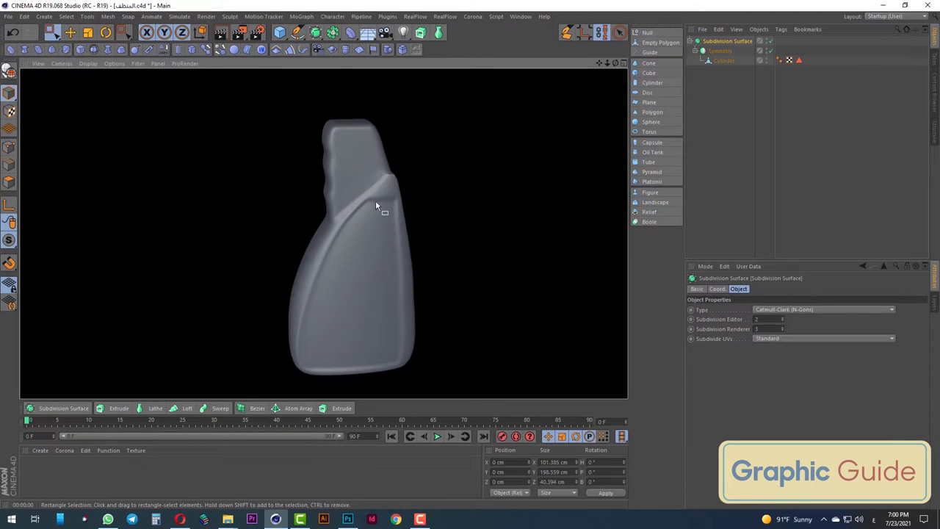
mouse_move(346, 317)
left_mouse_down("alt")
mouse_move(498, 312)
mouse_move(328, 291)
mouse_move(353, 289)
left_mouse_up("alt")
scroll(360, 295, "up", 3)
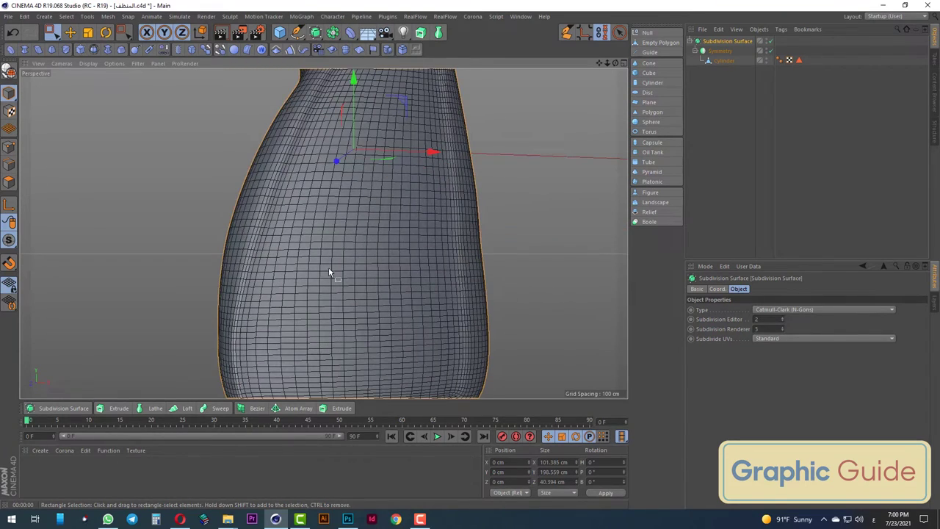
left_click_drag(328, 272, 336, 308, "alt")
scroll(363, 276, "down", 3)
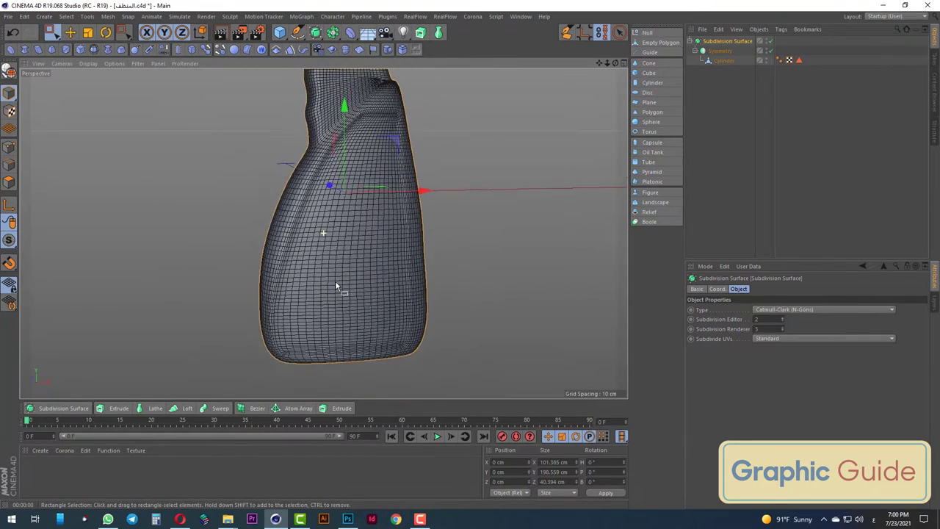
Select the bottle's base Cylinder cage and zoom in for editing
left_click(723, 66)
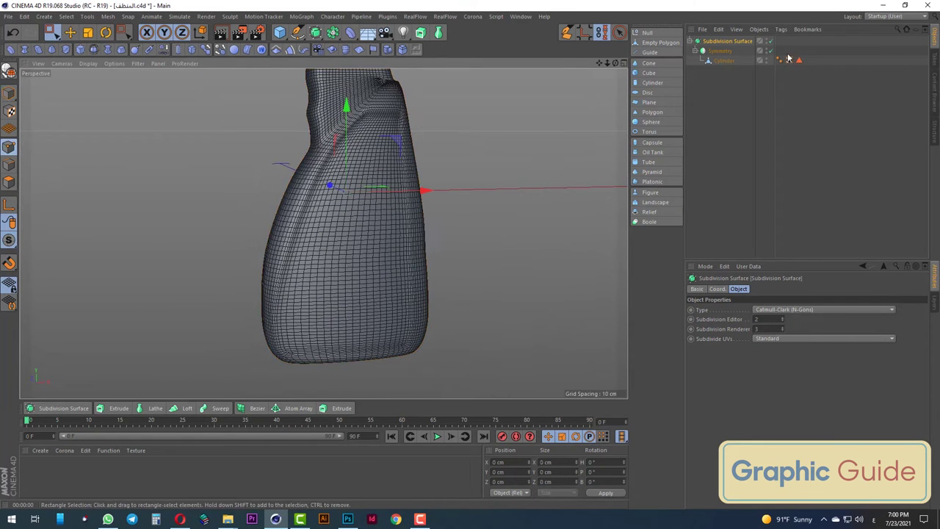
left_click(723, 63)
scroll(373, 140, "up", 5)
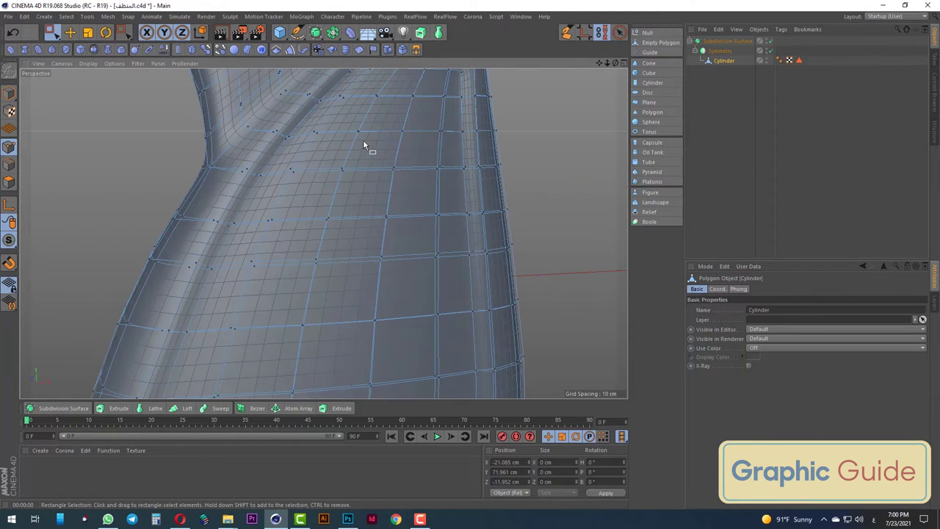
Cut two edge loops along the shoulder panel with Loop/Path Cut
right_click(324, 180)
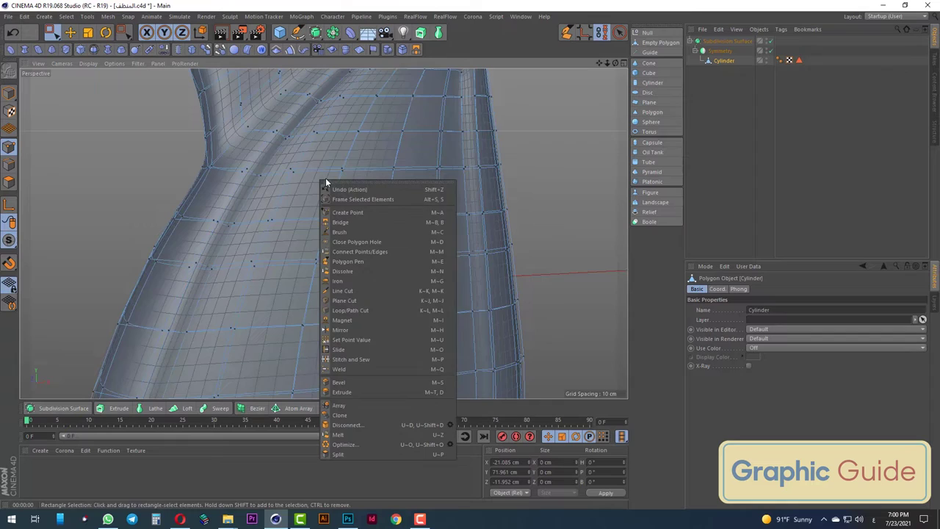
left_click(337, 310)
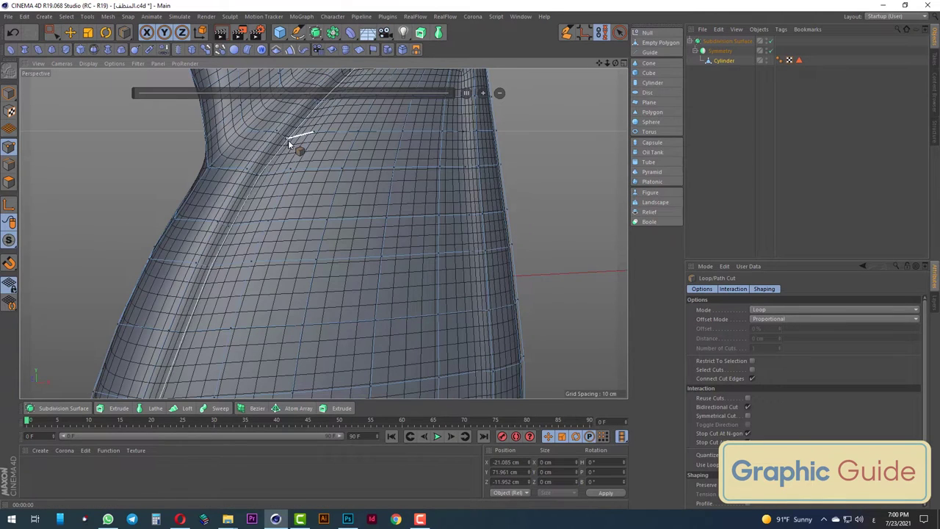
left_click(290, 144)
scroll(341, 170, "down", 2)
scroll(341, 170, "down", 3)
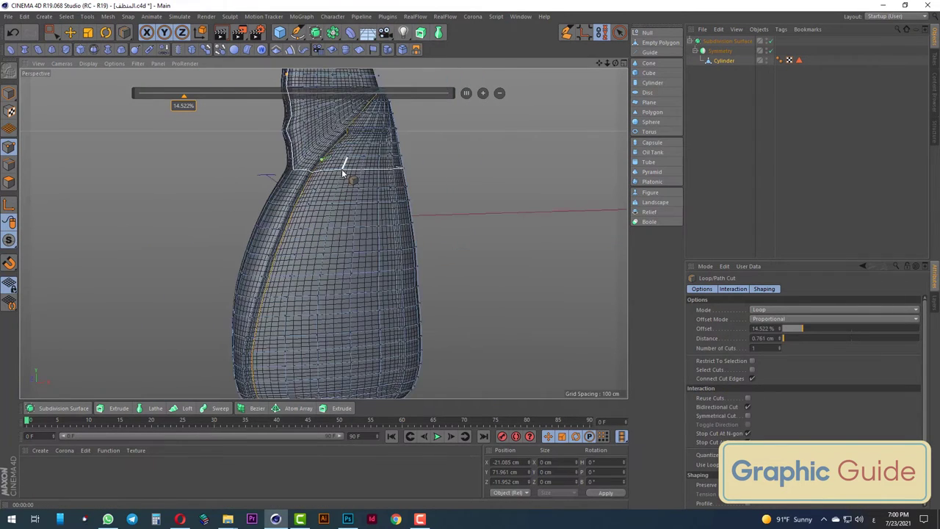
scroll(371, 141, "up", 5)
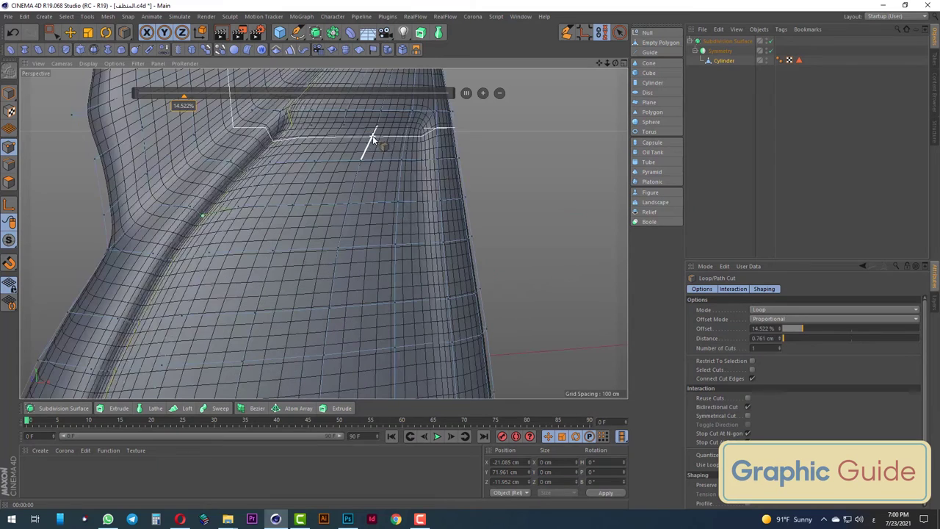
left_click(411, 119)
scroll(375, 150, "down", 3)
scroll(376, 150, "down", 1)
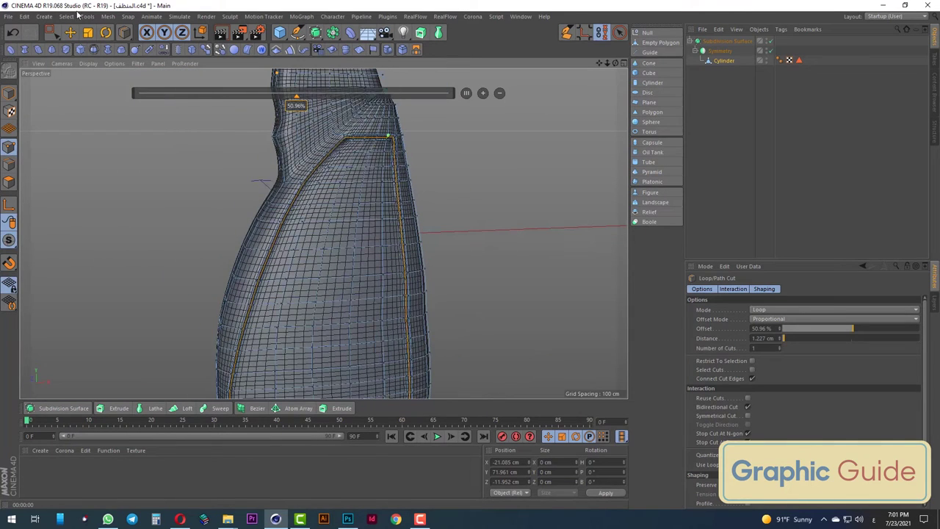
Return to Model mode and render the bottle to check the sharper creases
left_click(51, 32)
left_click(9, 93)
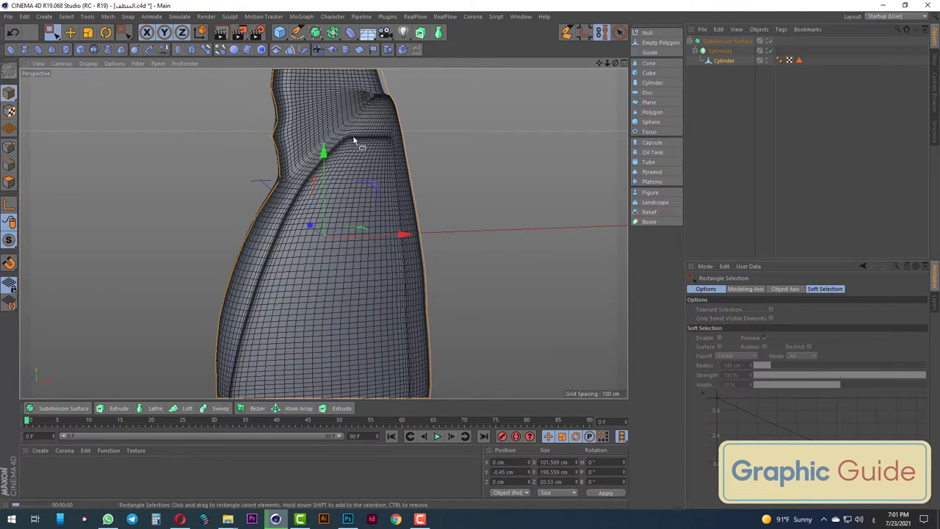
key("ctrl+r")
scroll(355, 195, "down", 5)
scroll(354, 194, "up", 3)
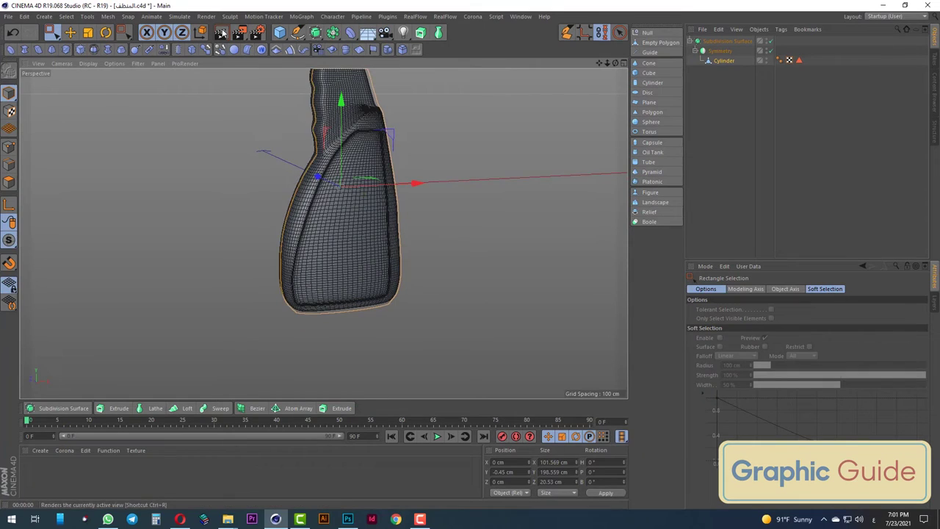
key("ctrl+r")
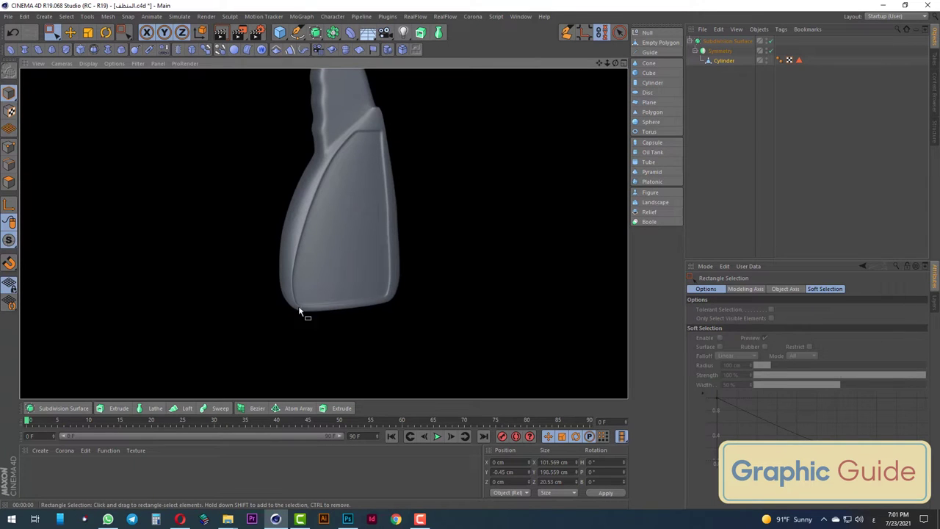
mouse_move(332, 278)
left_mouse_down("alt")
mouse_move(256, 269)
mouse_move(545, 247)
mouse_move(366, 325)
left_mouse_up("alt")
Switch to the Front view and disable the Subdivision Surface to show the polygon cage
key("F4")
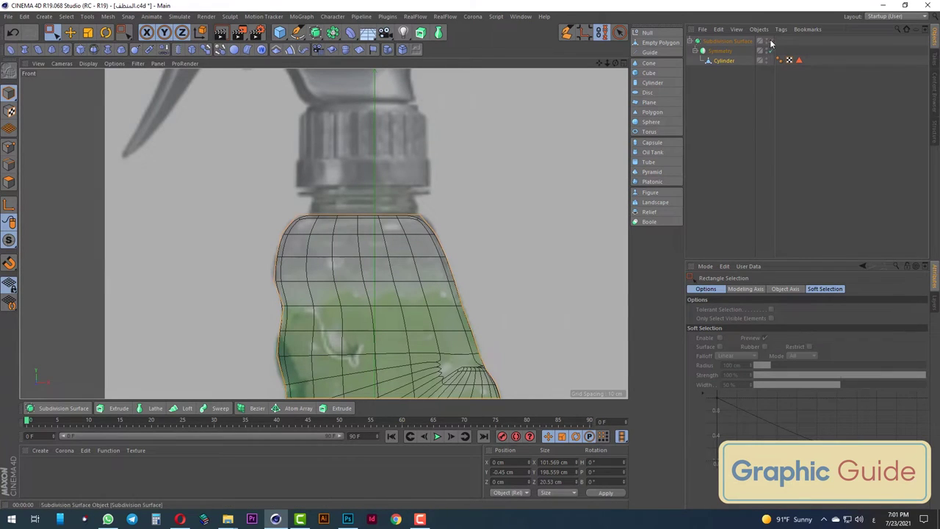
left_click(771, 42)
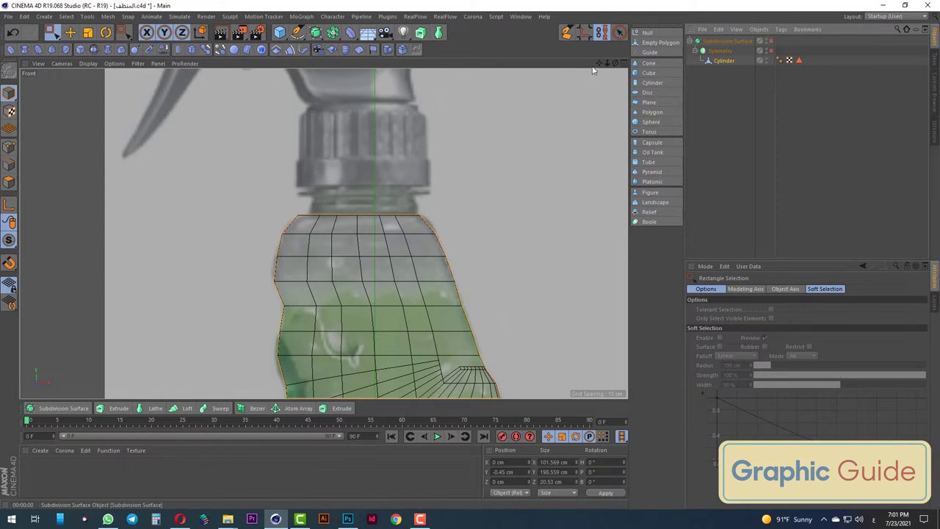
scroll(374, 174, "down", 2)
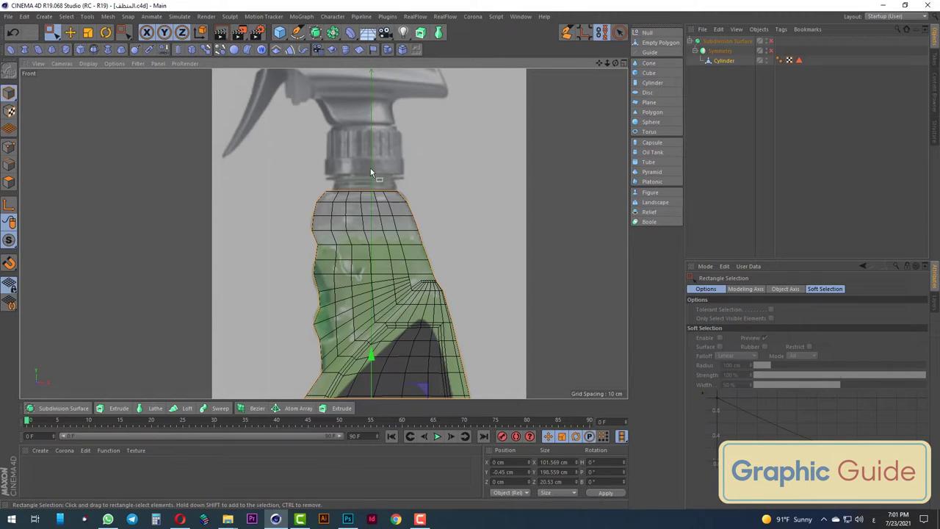
Add a new Cylinder, adjust its rotation segments, and make it editable
left_click(280, 33)
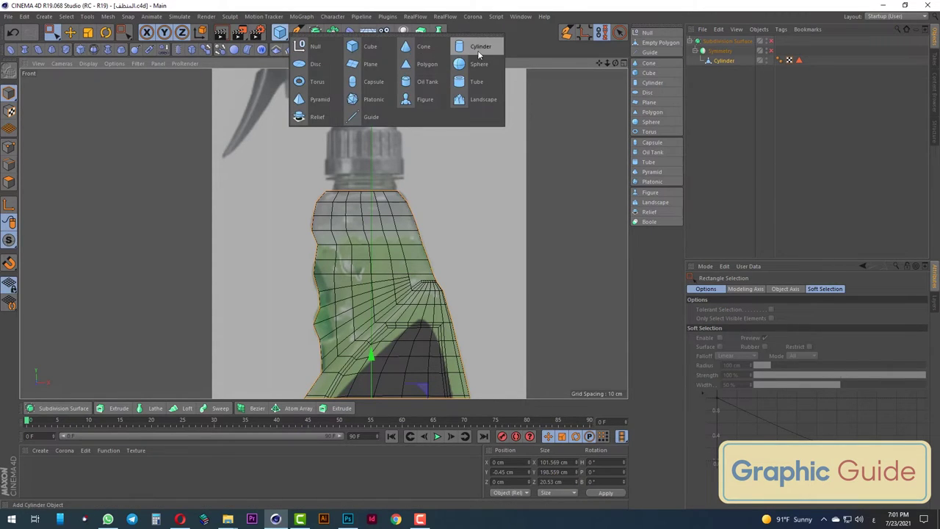
left_click(477, 50)
left_click(738, 289)
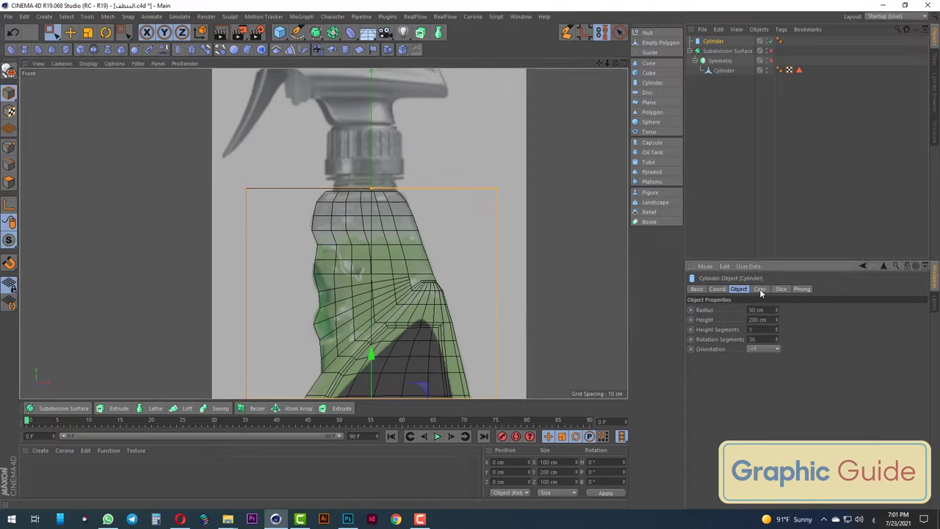
left_click(764, 340)
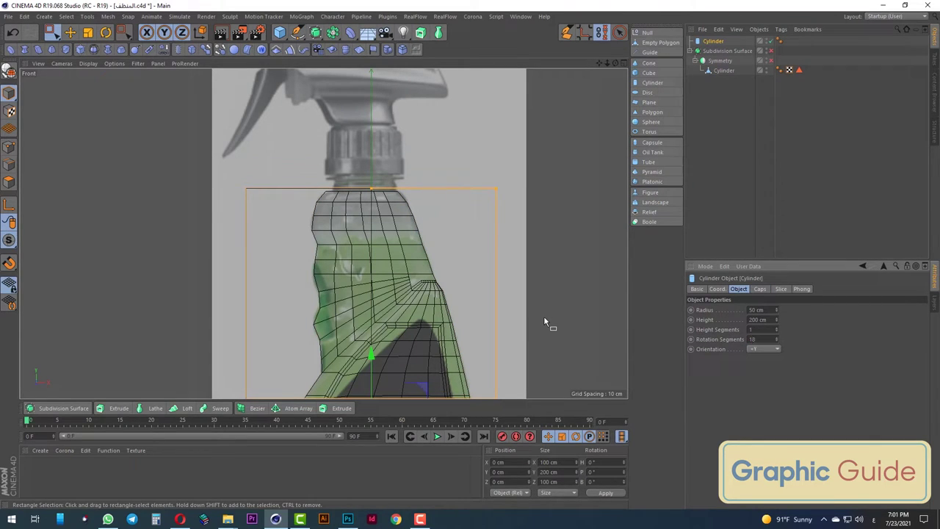
left_click(9, 71)
Scale the cylinder down to neck size and move it onto the bottle neck
key("t")
mouse_move(524, 172)
left_mouse_down()
mouse_move(341, 245)
mouse_move(315, 268)
left_mouse_up()
left_click(52, 33)
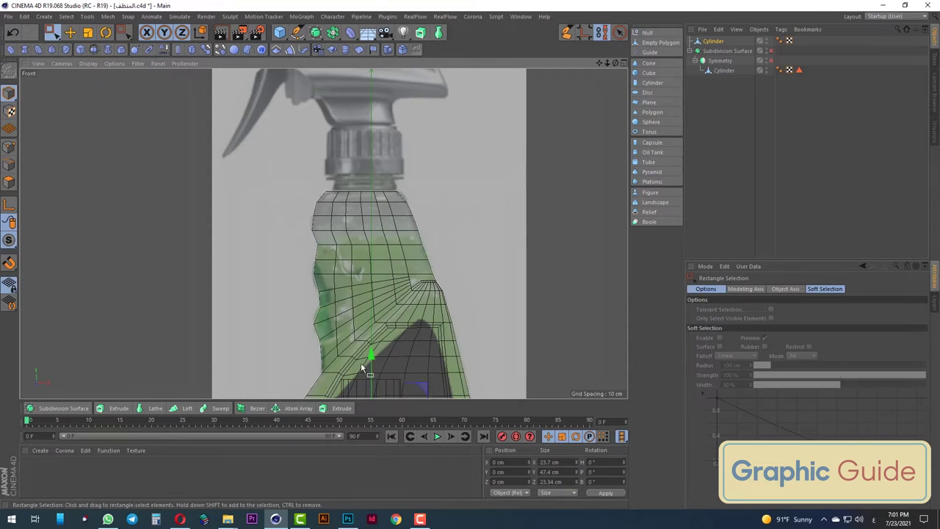
left_click_drag(361, 365, 363, 152)
scroll(362, 152, "up", 3)
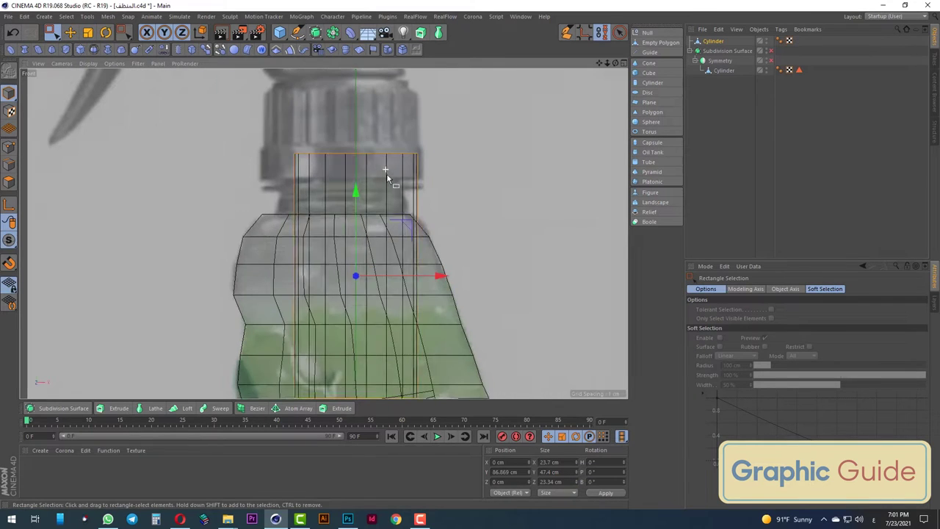
left_click_drag(439, 276, 426, 278)
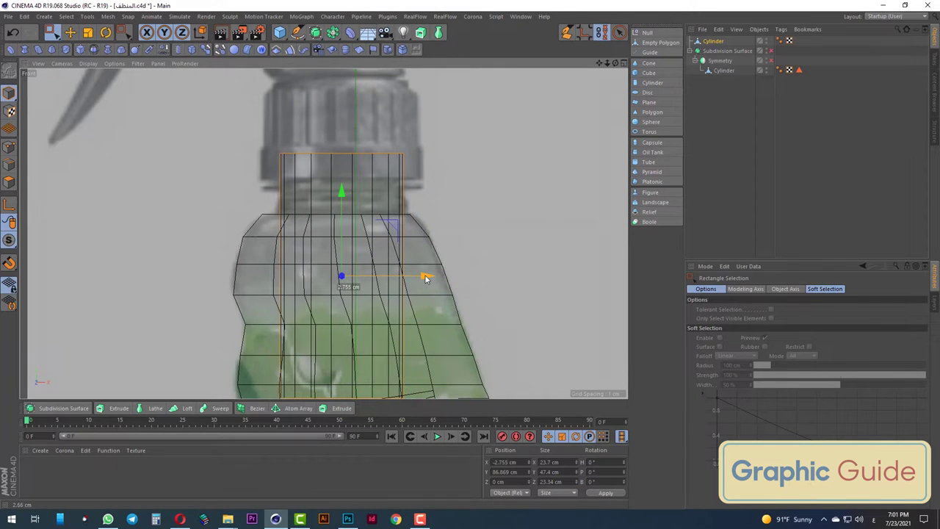
Refine the cylinder into a thin ring and position it just under the cap
left_click(87, 32)
left_click_drag(389, 105, 361, 124)
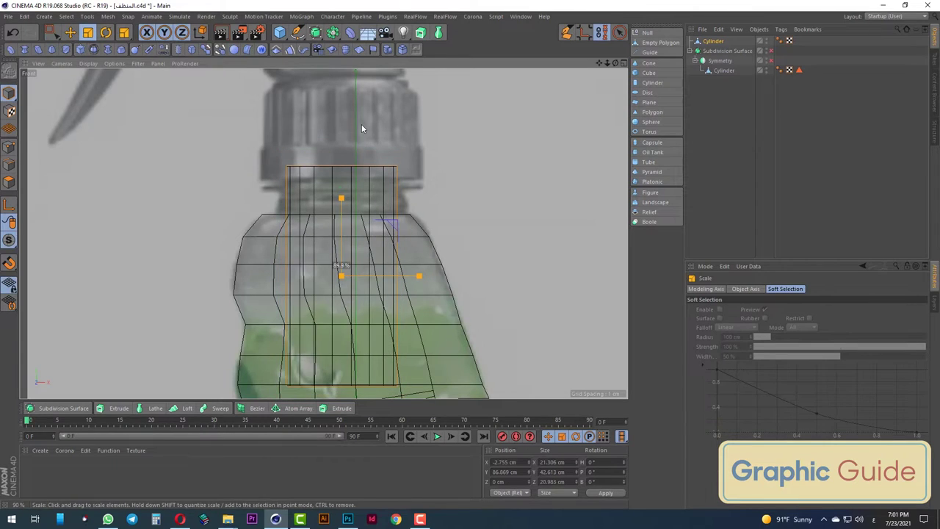
left_click_drag(431, 173, 446, 161)
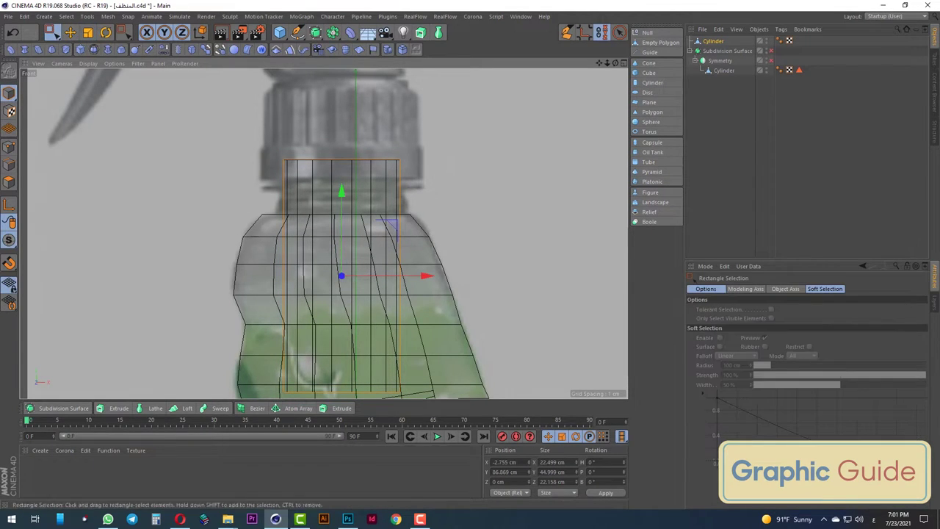
left_click_drag(319, 173, 341, 248)
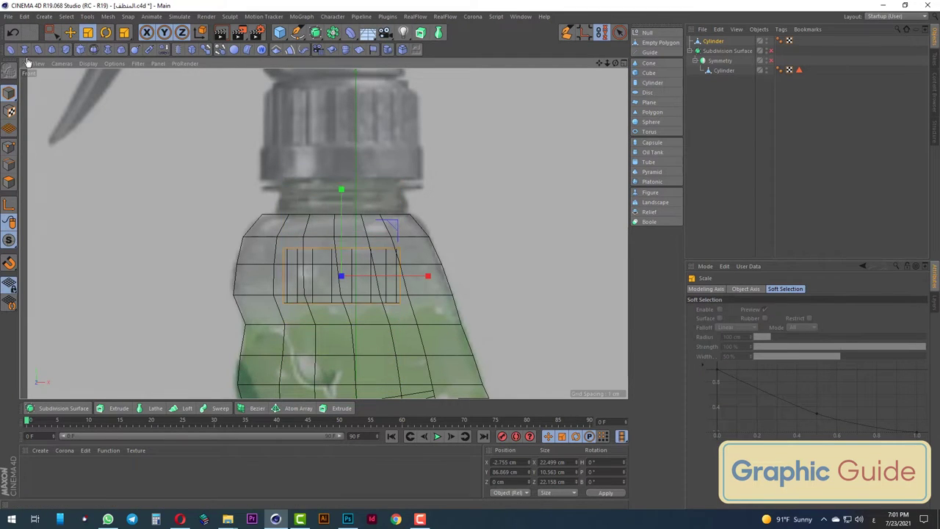
left_click(50, 32)
mouse_move(341, 189)
left_mouse_down()
mouse_move(332, 132)
mouse_move(298, 125)
left_mouse_up()
left_click(87, 32)
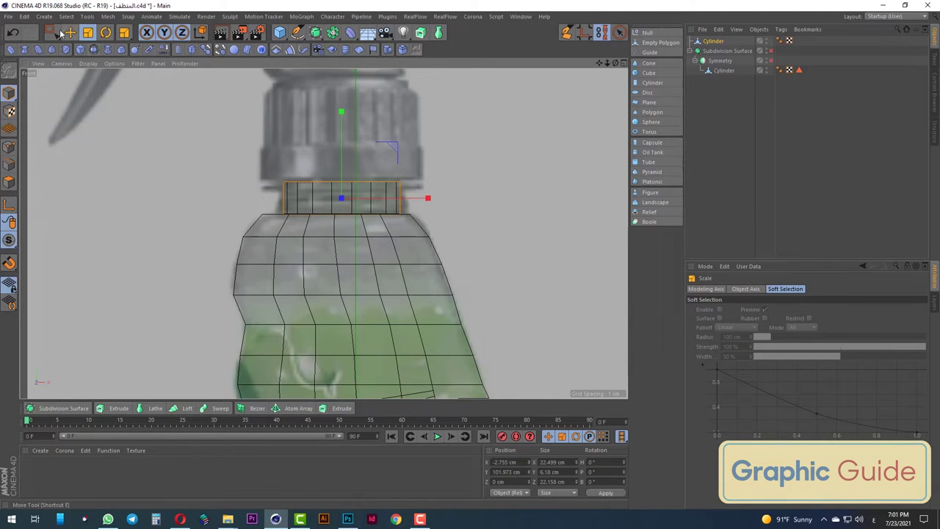
left_click(50, 32)
left_click_drag(343, 119, 342, 115)
Live-select the body's top polygons beneath the ring and delete them, opening a hole
key("F1")
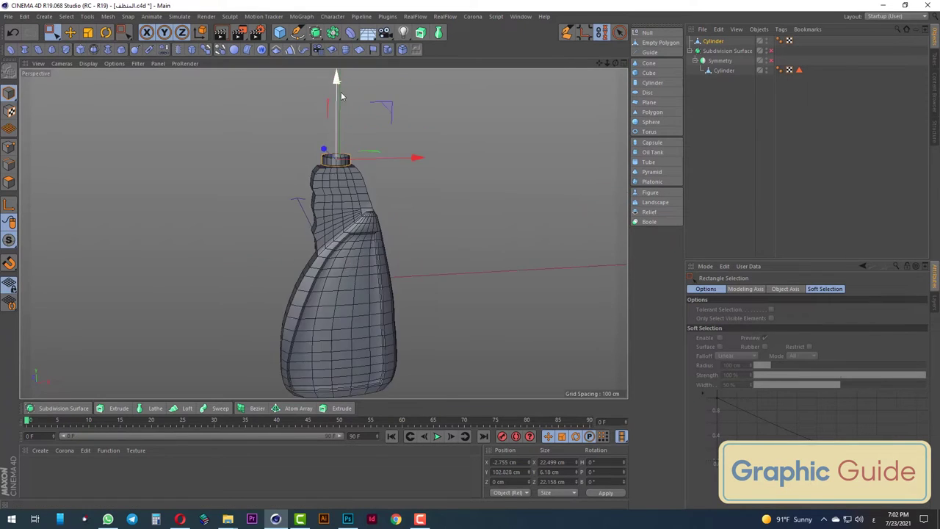
scroll(329, 201, "up", 5)
mouse_move(329, 201)
left_mouse_down("alt")
mouse_move(345, 261)
mouse_move(326, 248)
left_mouse_up("alt")
scroll(345, 261, "up", 3)
left_click(723, 70)
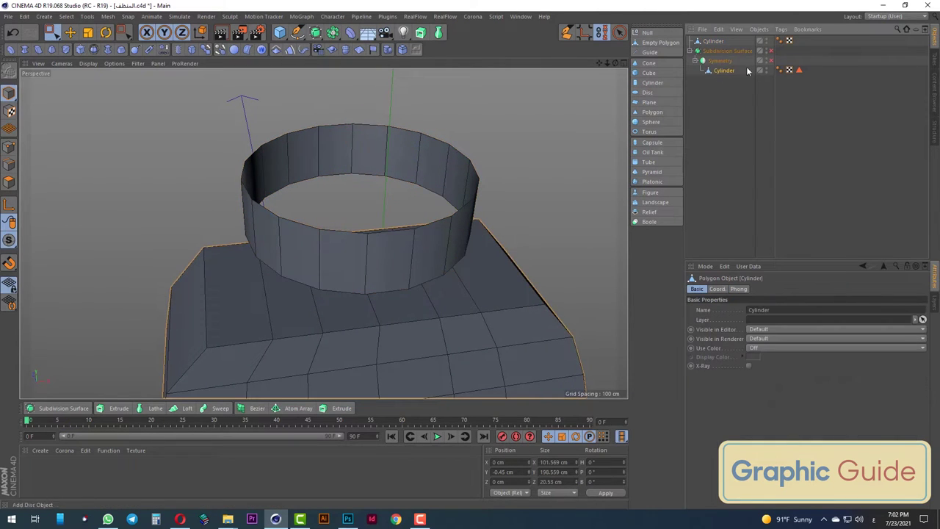
left_click(9, 182)
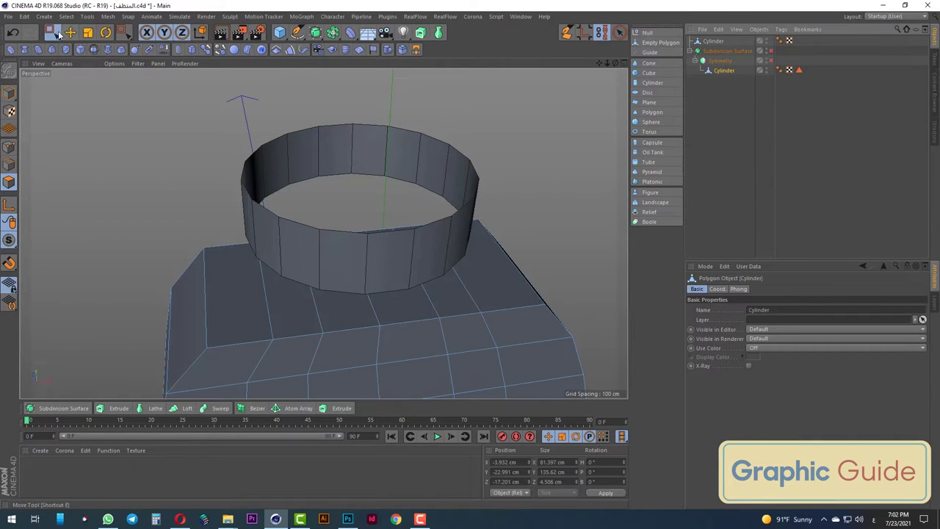
left_click(53, 34)
left_click(74, 47)
left_click_drag(233, 322, 482, 303)
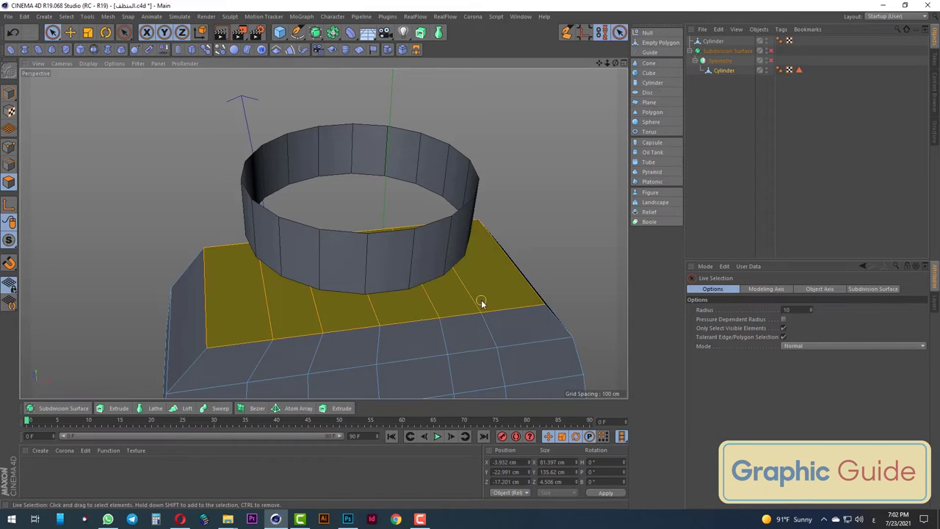
key("Delete")
left_click_drag(356, 272, 374, 257, "alt")
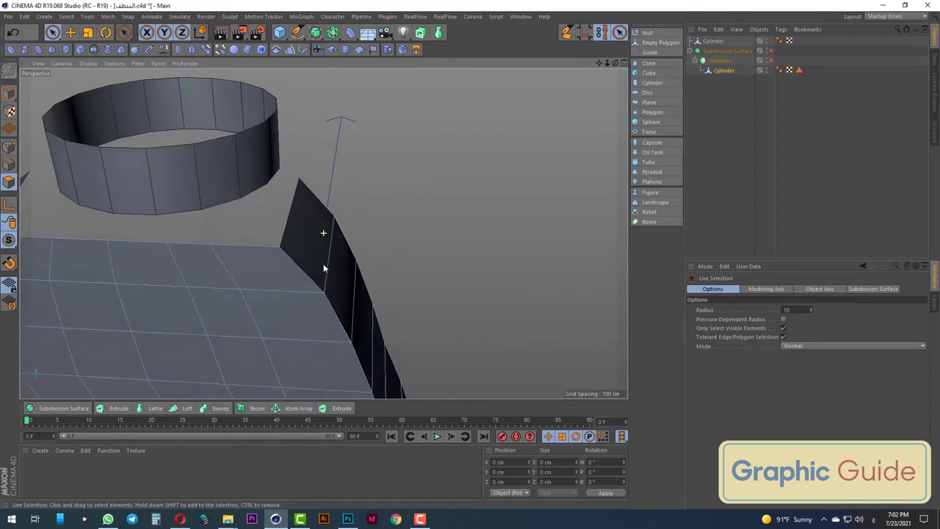
In Top view, box-select and delete the ring's upper points, leaving its lower half
left_click(713, 41)
key("F2")
left_click(7, 149)
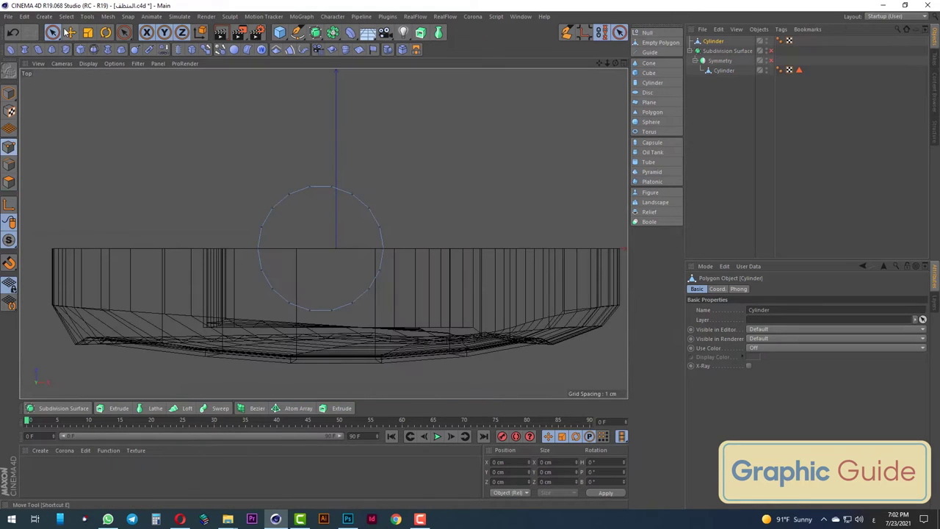
left_click_drag(52, 32, 69, 55)
left_click_drag(126, 155, 479, 241)
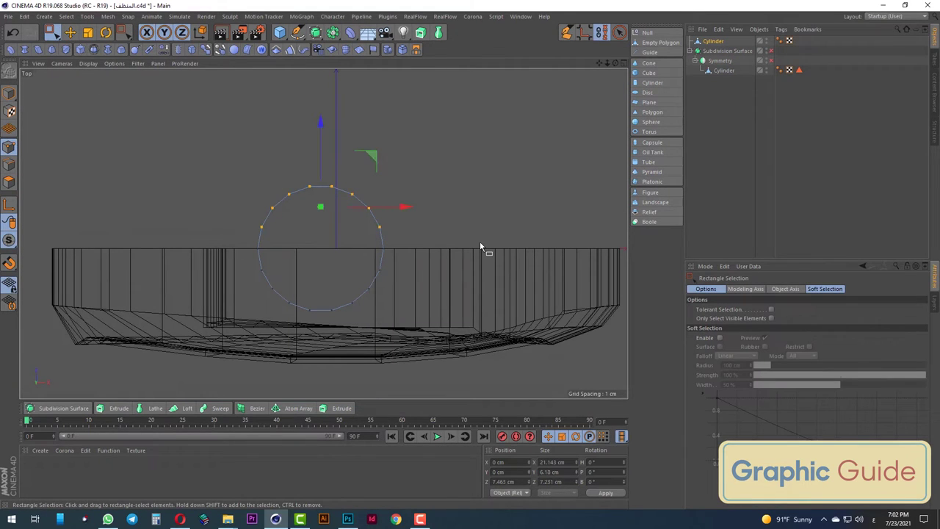
key("Delete")
Box-select the ring's bottom edge loop in the Front view
left_click_drag(52, 33, 74, 44)
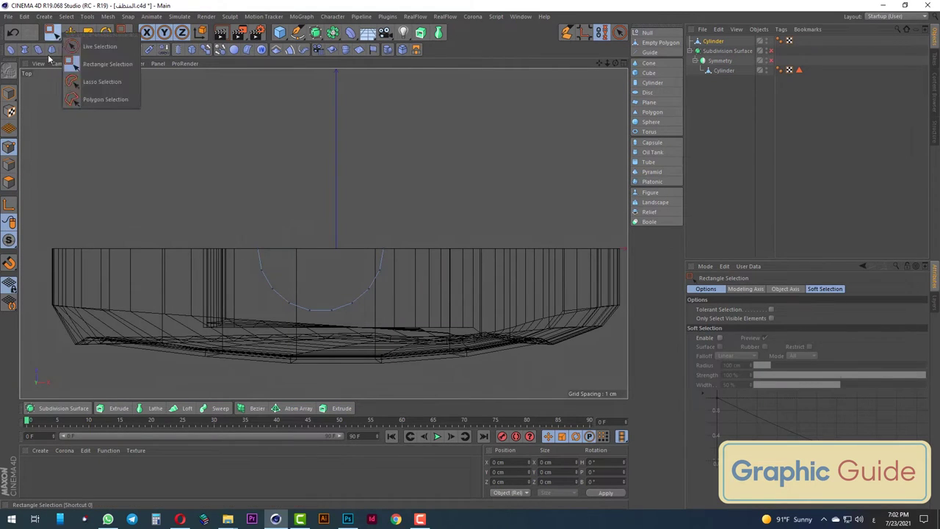
key("F1")
scroll(326, 267, "up", 3)
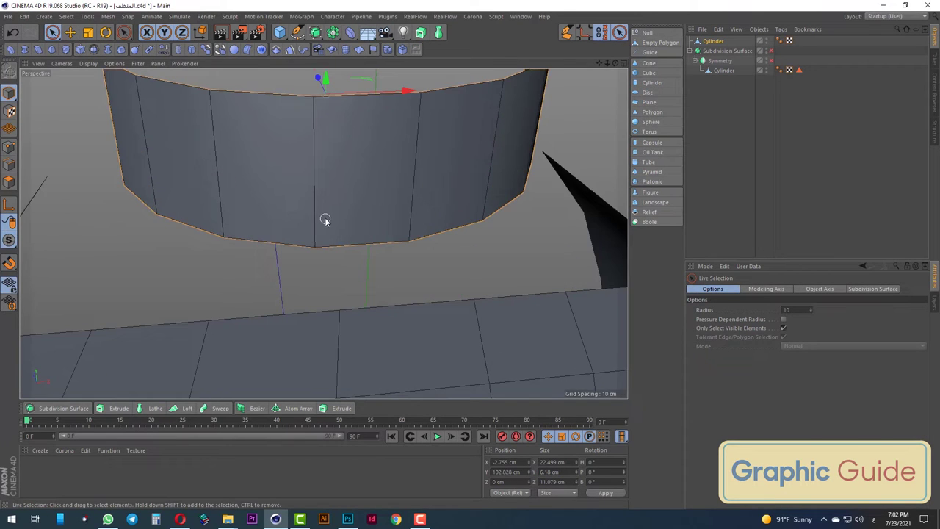
key("F4")
left_click_drag(52, 33, 70, 60)
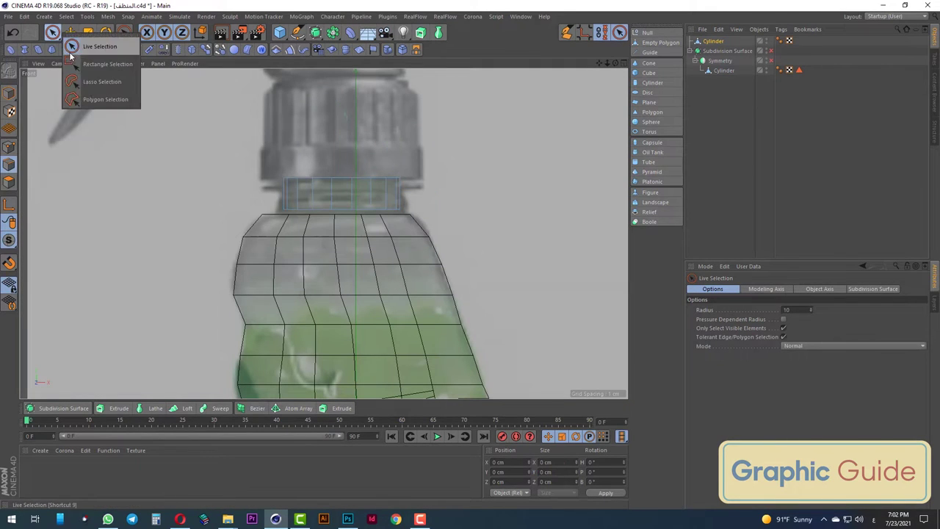
scroll(479, 257, "up", 2)
left_click_drag(503, 248, 105, 199)
Extrude the bottom edge and scale it outward into a flat flange
key("F1")
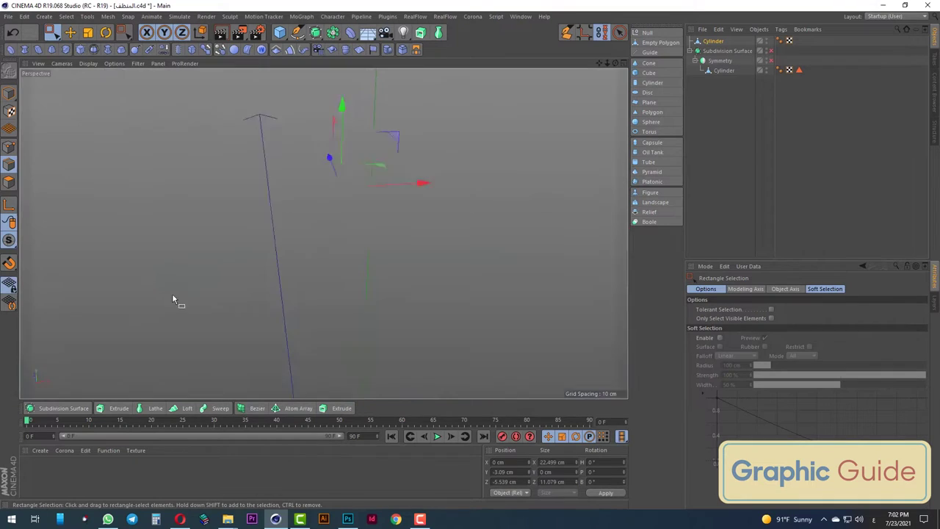
scroll(320, 277, "up", 3)
scroll(322, 275, "up", 1)
scroll(335, 270, "down", 2)
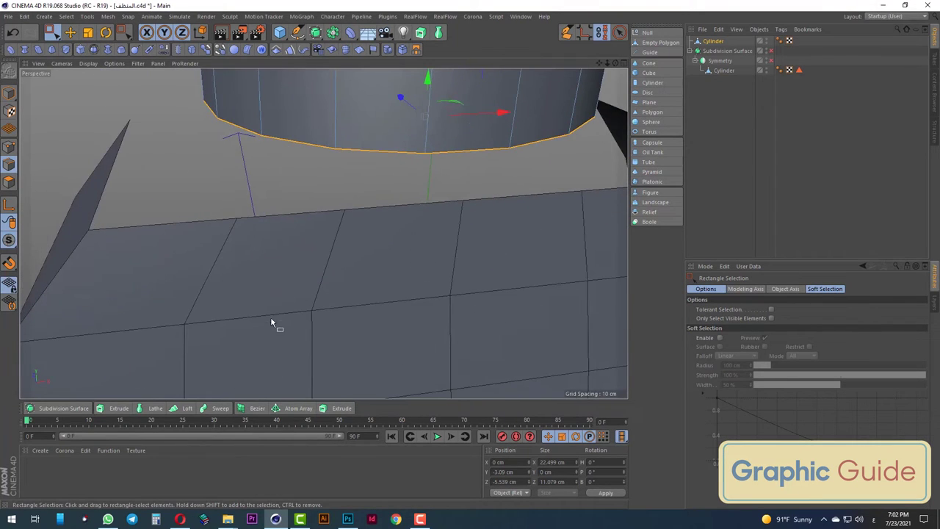
scroll(294, 305, "down", 3)
scroll(308, 291, "up", 2)
right_click(320, 287)
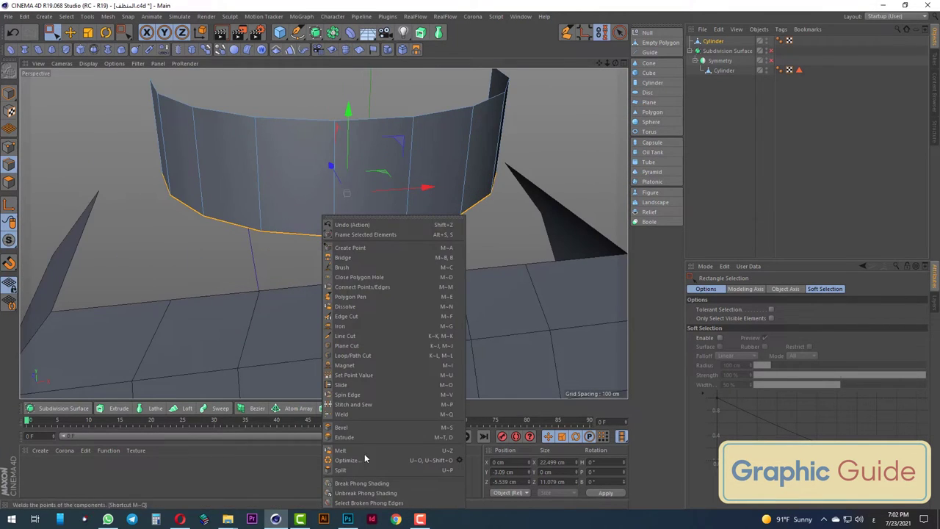
left_click(350, 438)
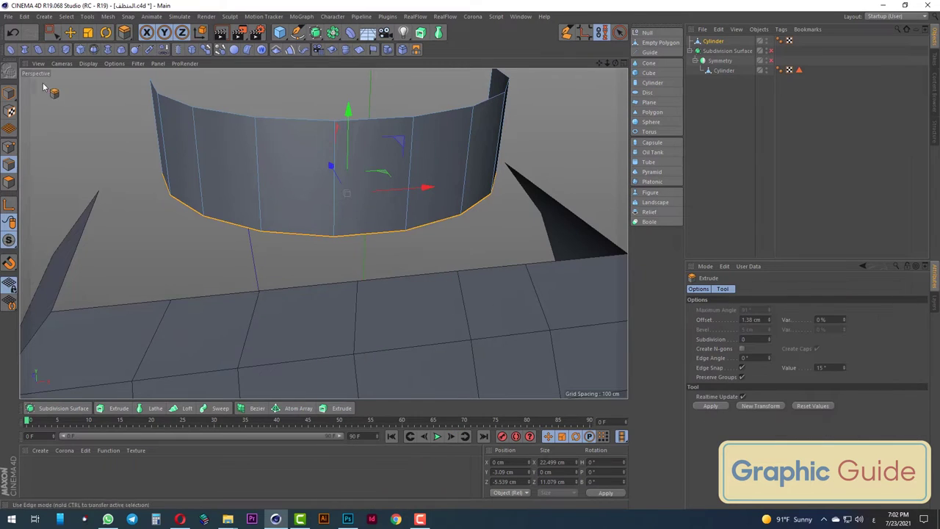
key("t")
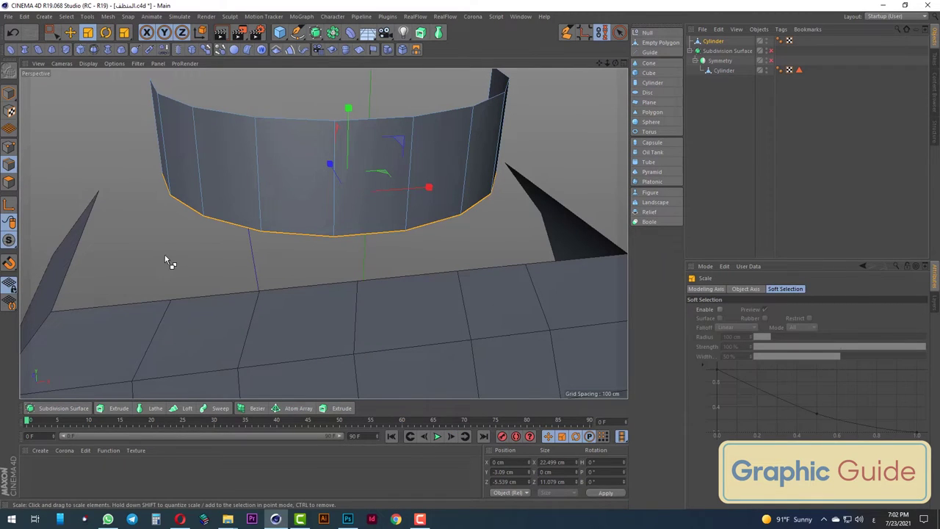
left_click_drag(166, 265, 297, 262)
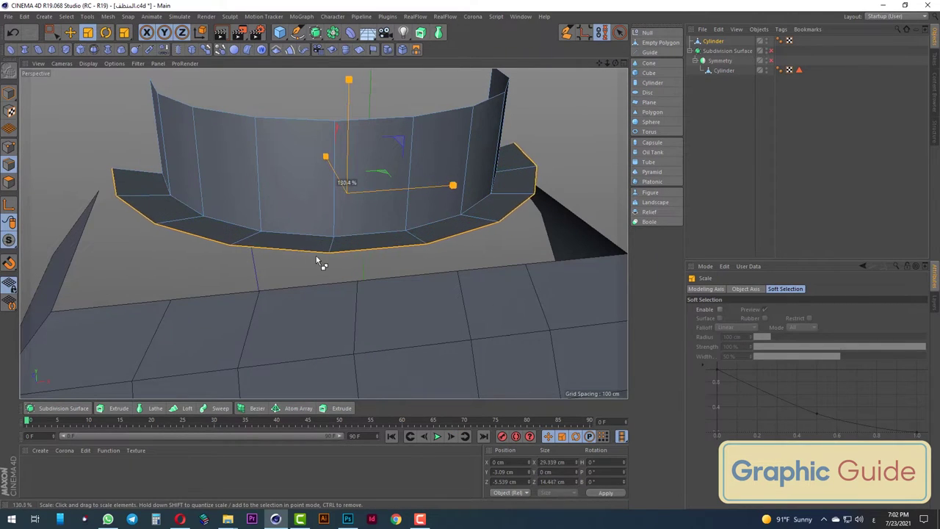
left_click_drag(298, 263, 342, 264)
key("F2")
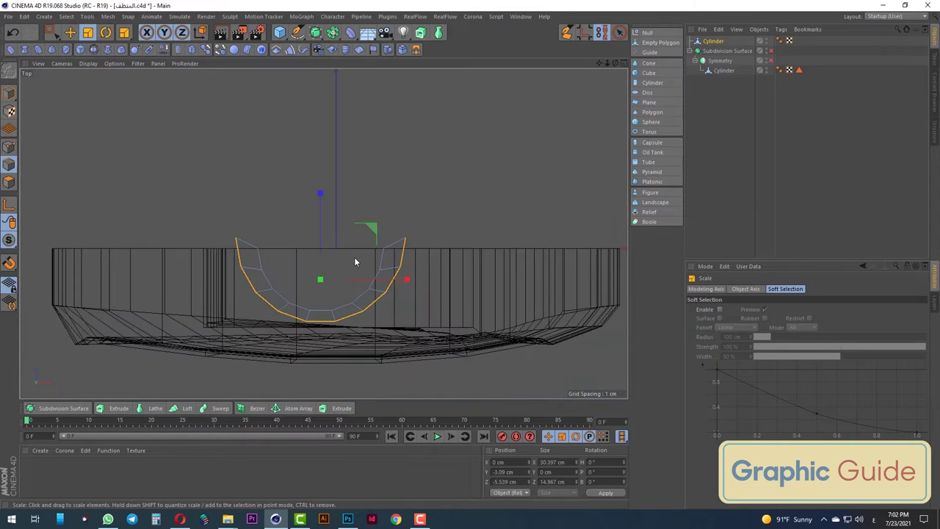
left_click(9, 147)
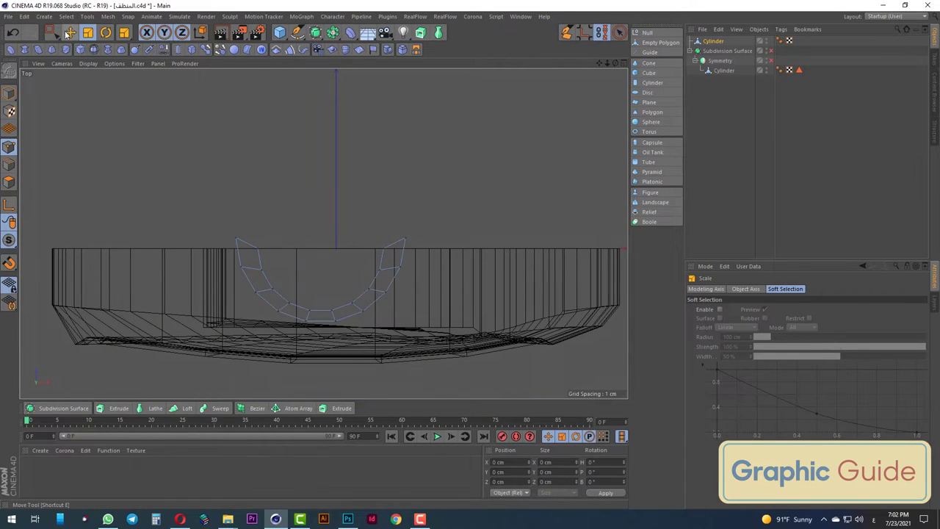
left_click_drag(50, 33, 73, 51)
Box-select the strip's left and right end points and enter 0 to align them
left_click(70, 63)
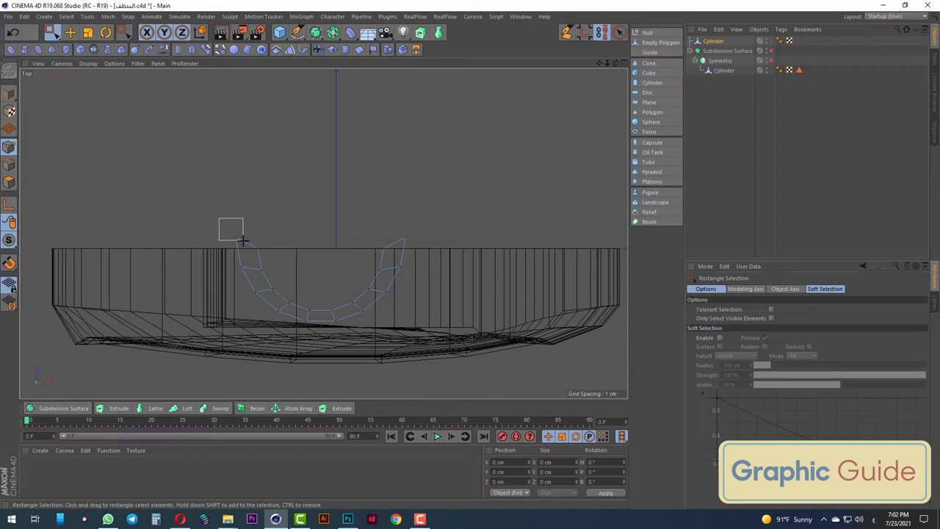
left_click_drag(243, 239, 243, 240)
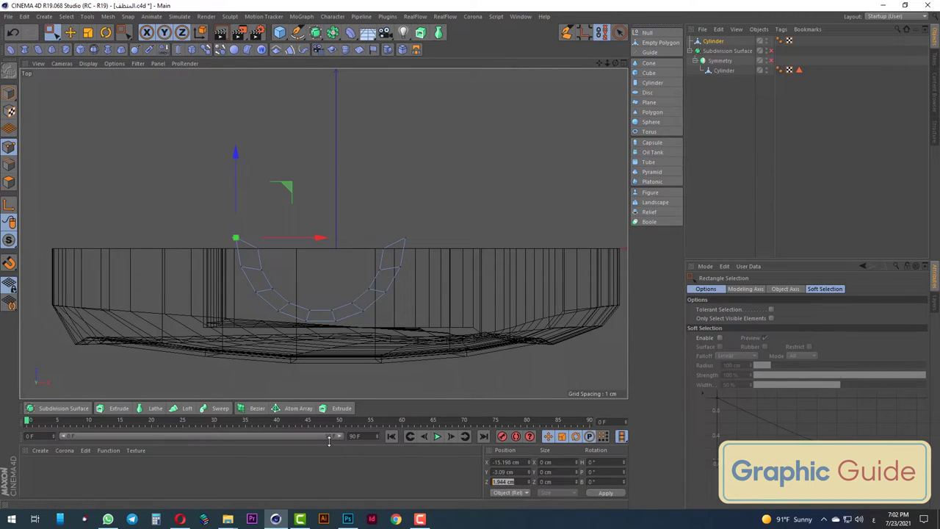
left_click_drag(417, 225, 388, 249)
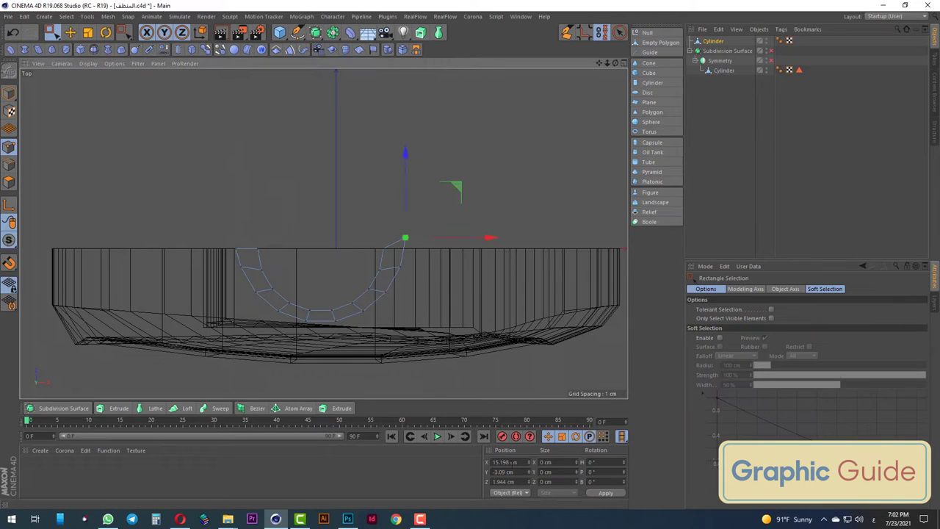
type("0")
key("Return")
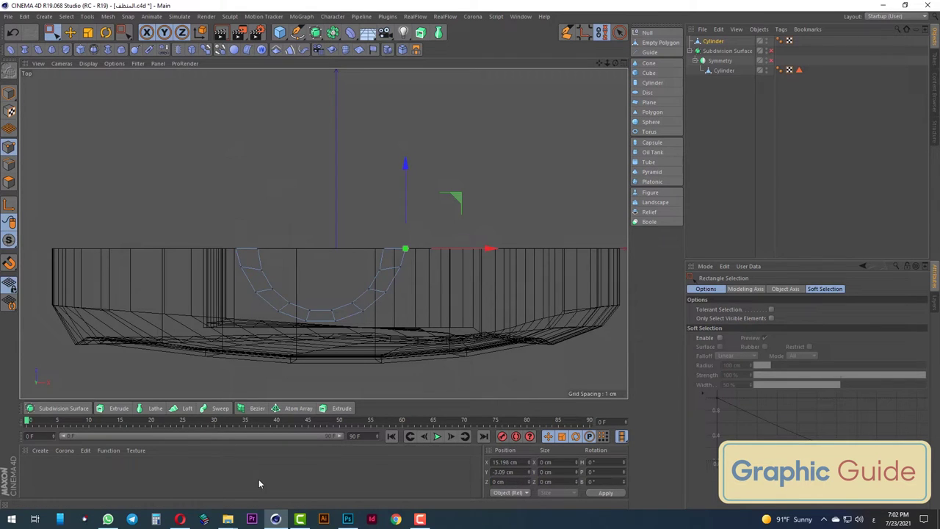
Inspect the aligned ends in perspective, front and top views against the bottle reference
key("F1")
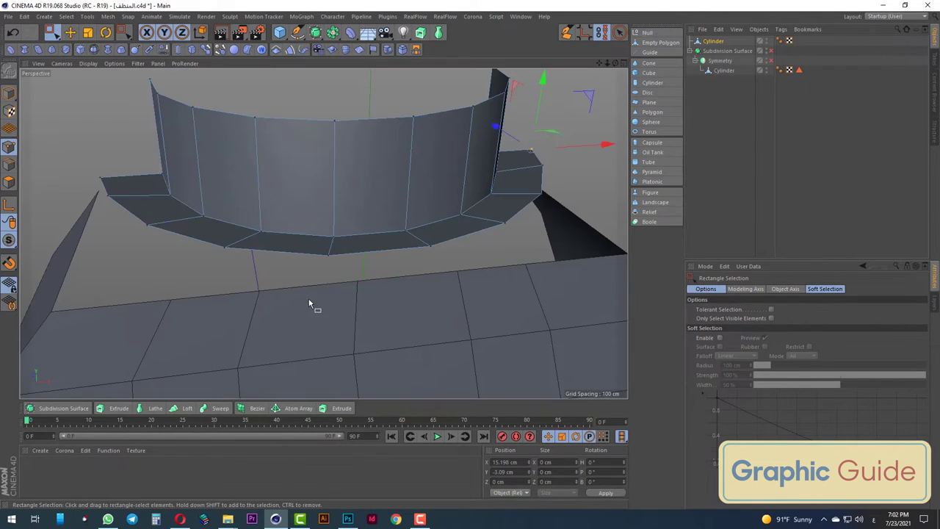
key("F4")
key("F2")
scroll(388, 262, "up", 2)
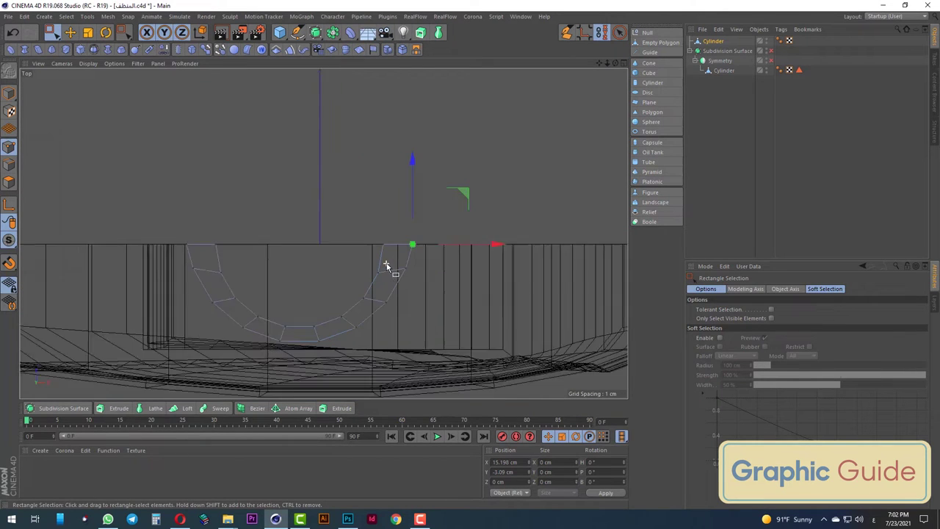
scroll(420, 264, "up", 2)
key("F1")
scroll(459, 239, "up", 3)
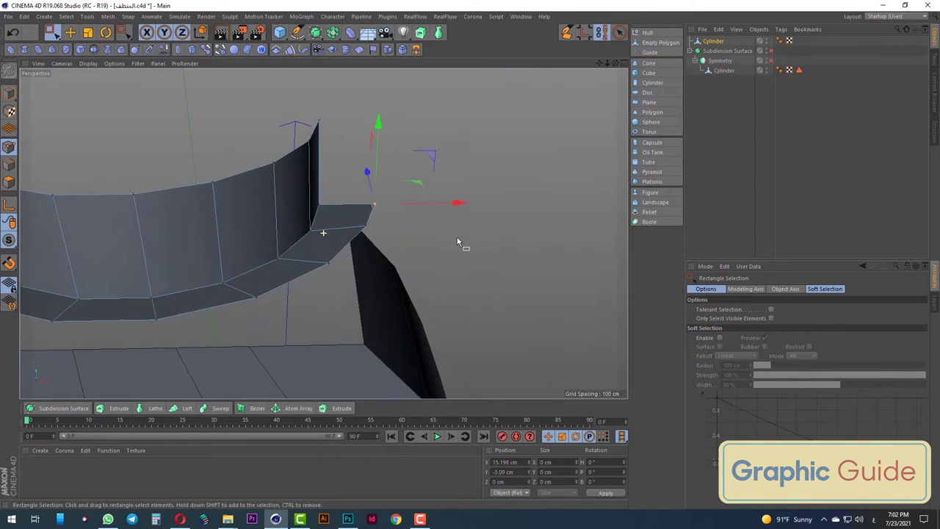
scroll(455, 239, "up", 1)
scroll(454, 243, "up", 1)
key("F2")
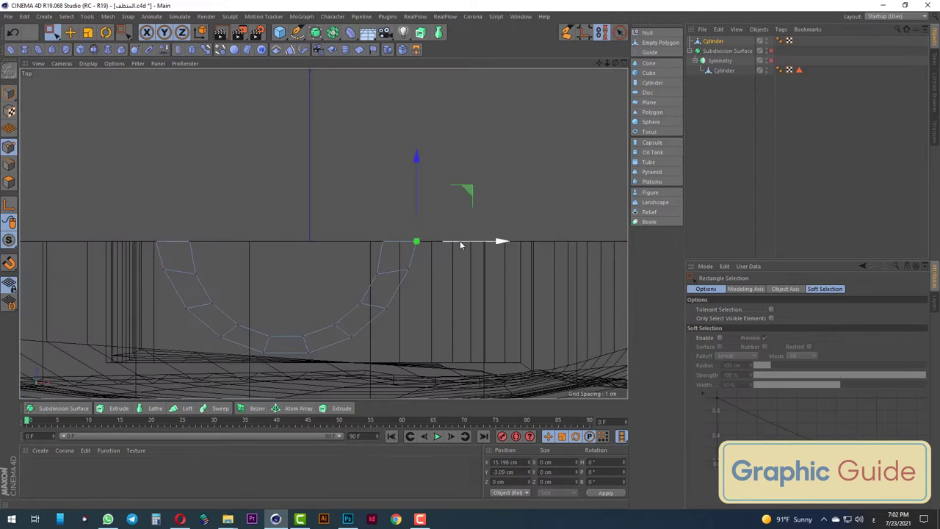
Scale the ring's right-end points into a vertical line and nudge them slightly inward
left_click_drag(443, 209, 408, 281)
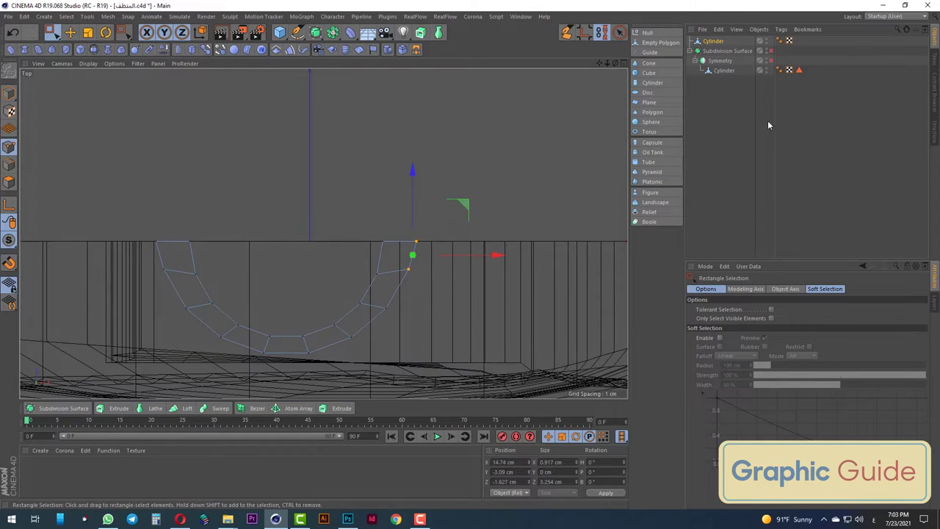
left_click(723, 70)
key("F1")
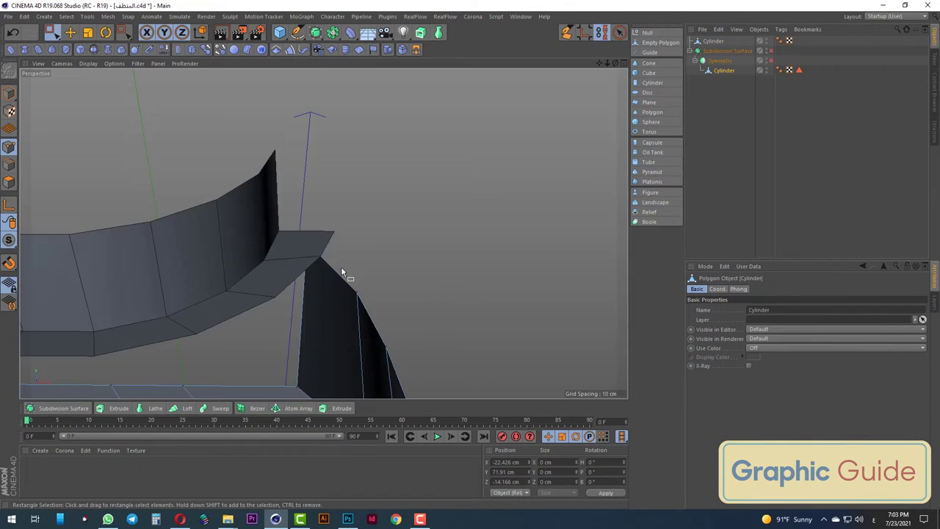
scroll(341, 272, "up", 3)
key("F2")
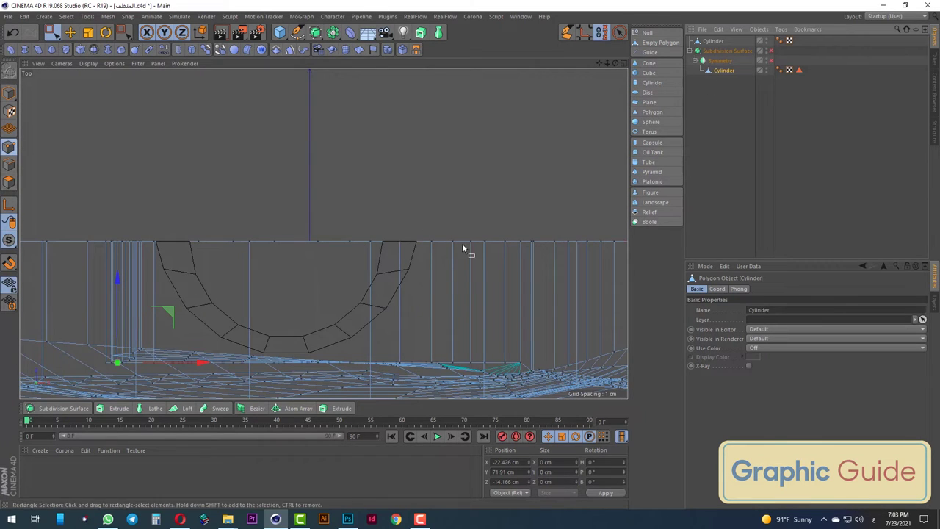
left_click(713, 41)
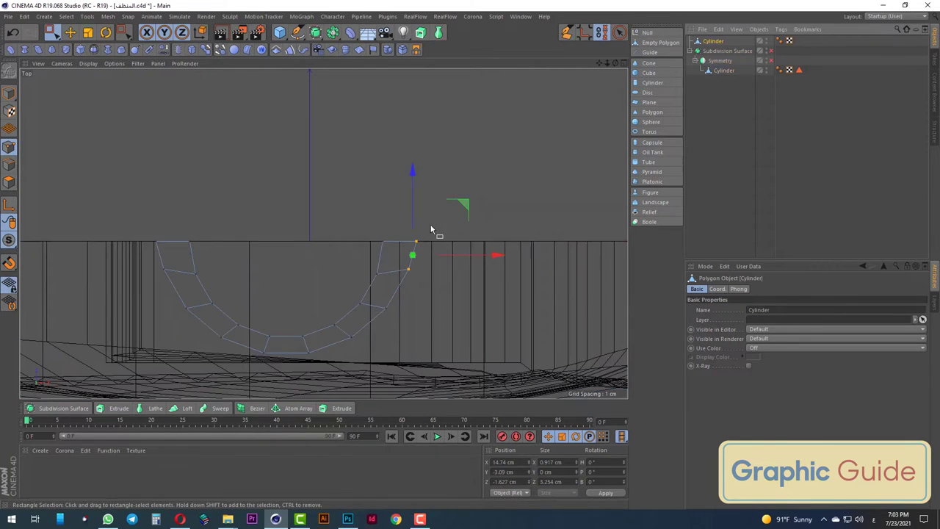
left_click(88, 32)
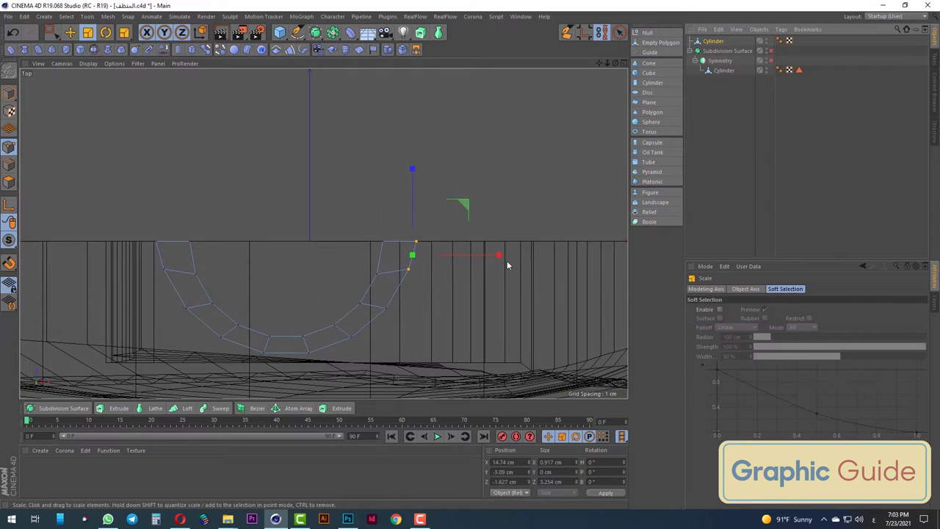
left_click_drag(464, 258, 466, 257)
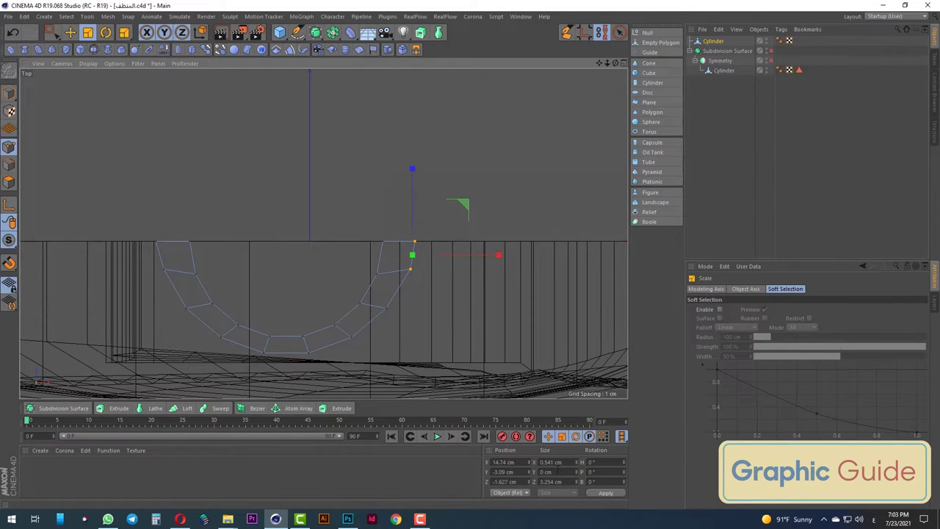
left_click(51, 33)
left_click_drag(484, 259, 482, 259)
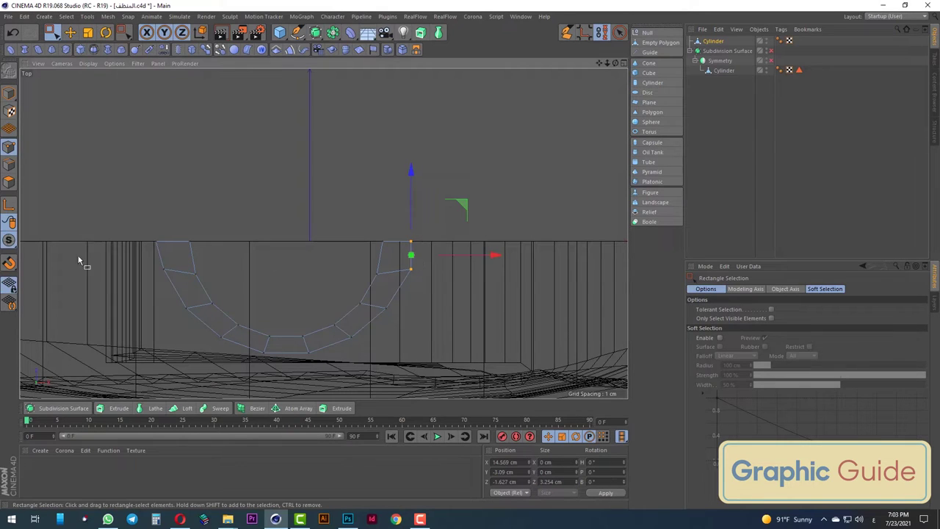
Set the ring's left-end points to 0 width so they line up
left_click_drag(146, 221, 180, 295)
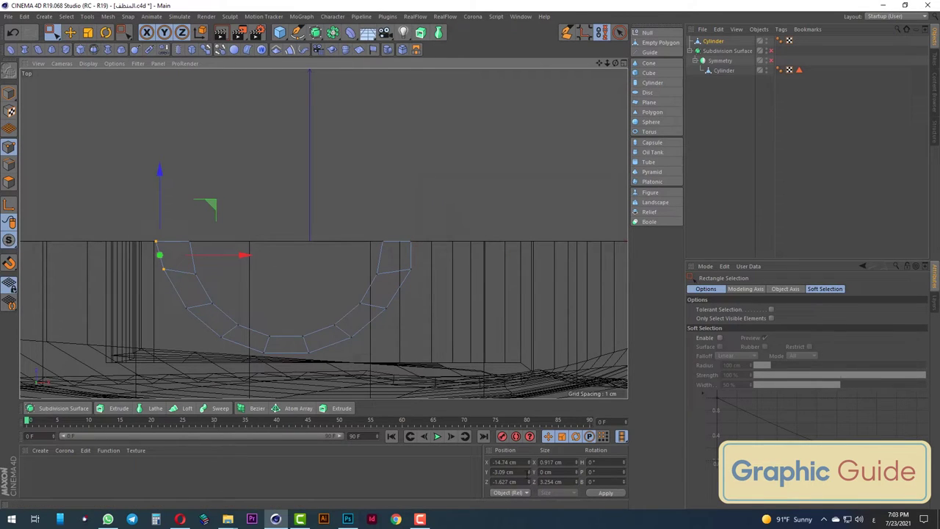
left_click(558, 462)
type("0")
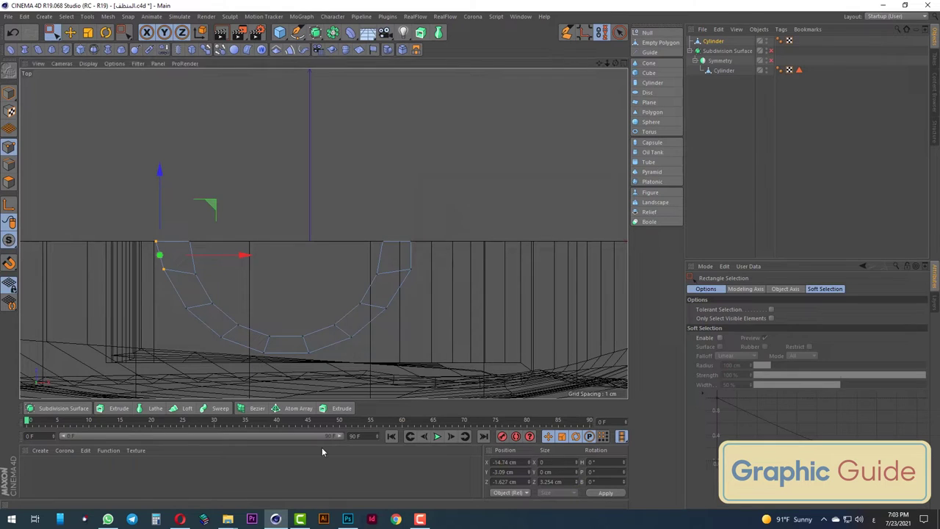
key("Return")
Switch to Model mode and orbit in perspective to inspect the squared-off ring
key("F1")
mouse_move(309, 301)
left_mouse_down("alt")
mouse_move(326, 300)
mouse_move(433, 208)
left_mouse_up("alt")
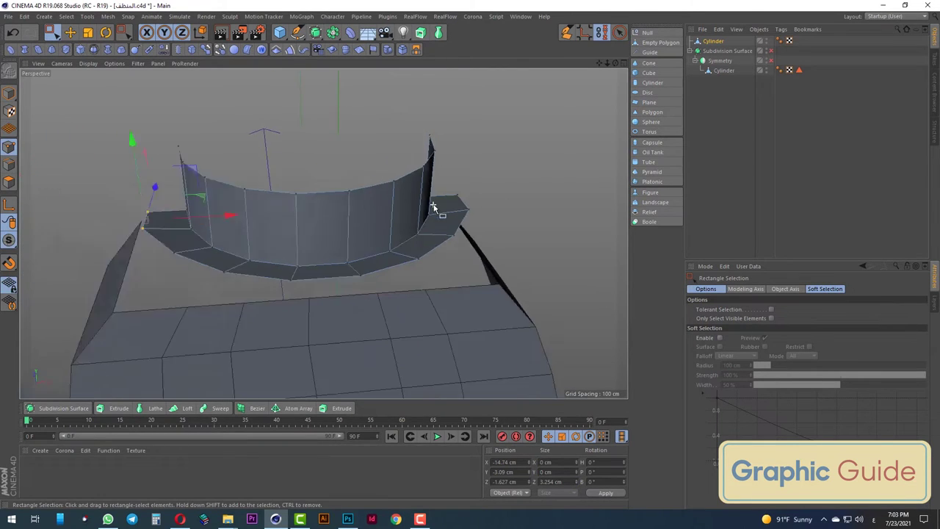
scroll(433, 208, "down", 3)
scroll(376, 280, "down", 2)
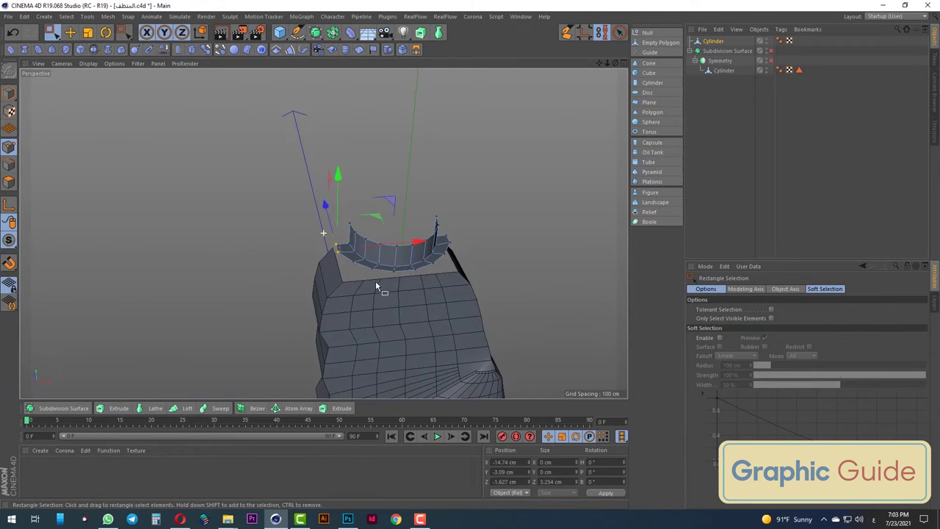
left_click(9, 94)
left_click_drag(489, 284, 458, 269, "alt")
scroll(399, 318, "up", 4)
scroll(373, 323, "up", 3)
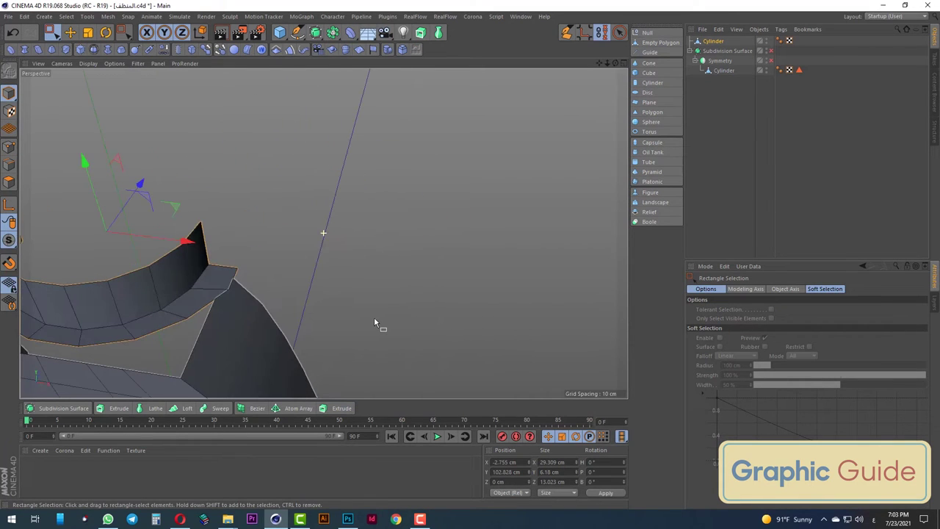
In Front view, lower the ring 0.494 cm and shift it 0.186 cm sideways
key("F4")
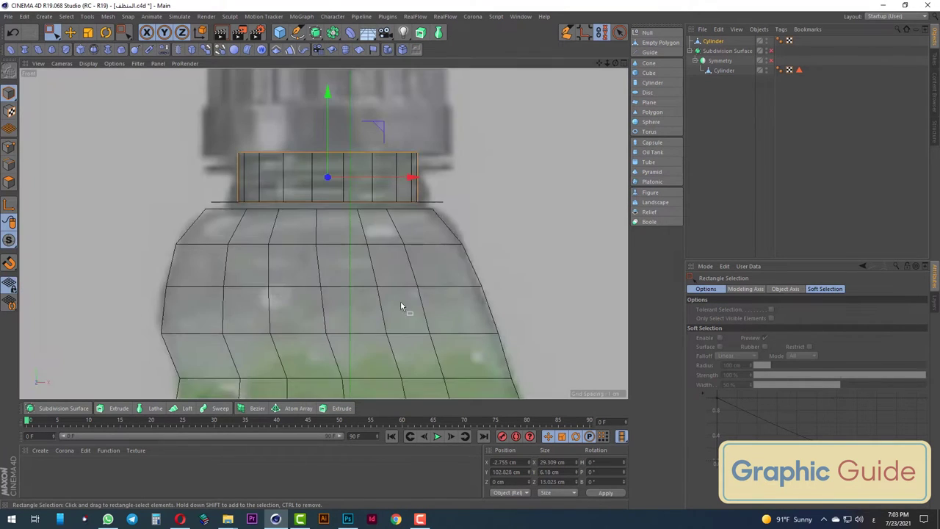
left_click_drag(328, 97, 327, 106)
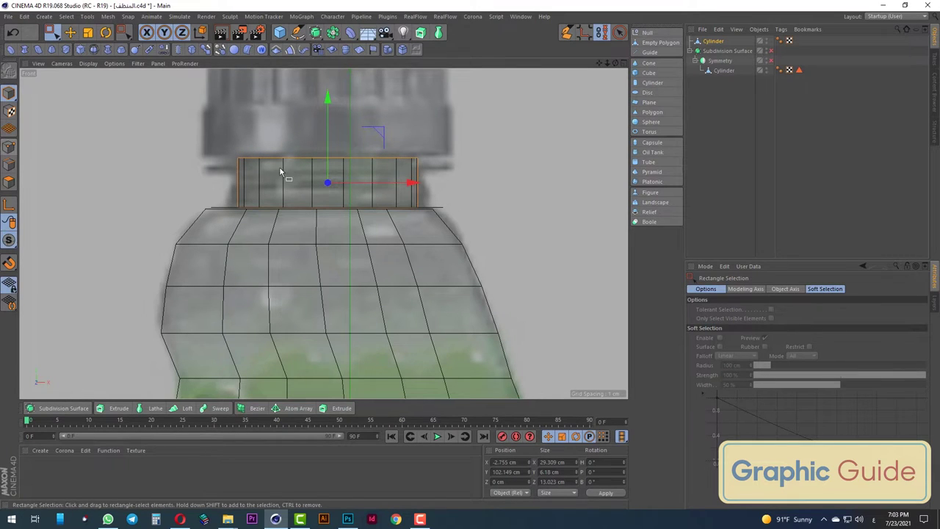
scroll(293, 176, "up", 2)
left_click_drag(430, 185, 424, 188)
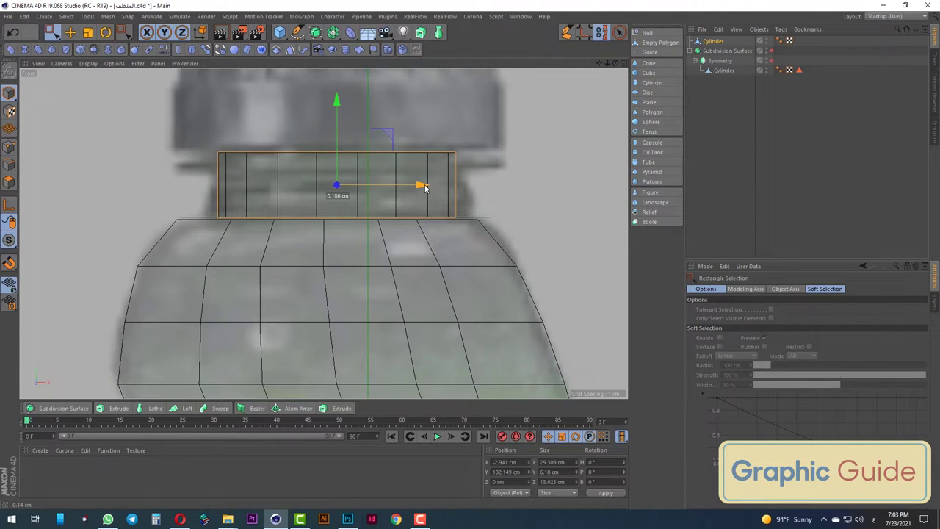
Select the ring's bottom-edge points and left end, checking them in top, perspective and front views
left_click_drag(169, 209, 500, 226)
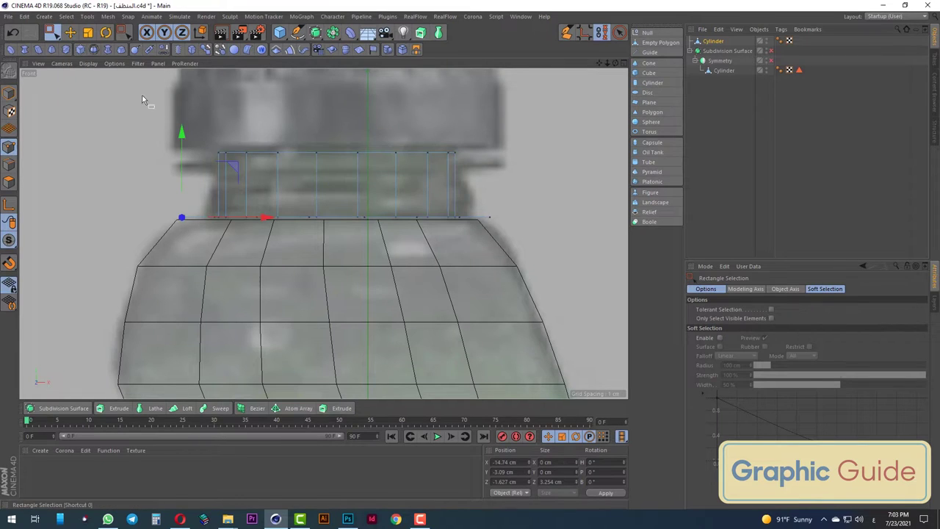
key("F2")
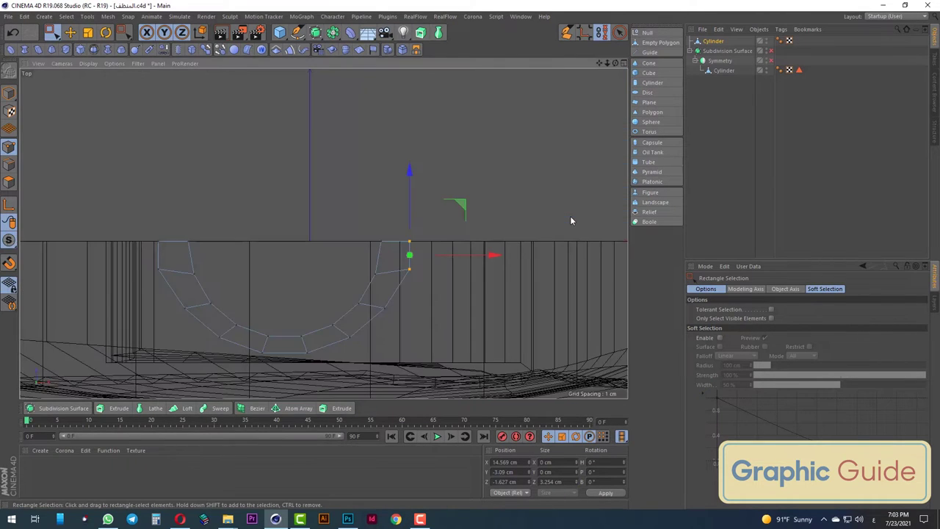
key("F1")
key("F4")
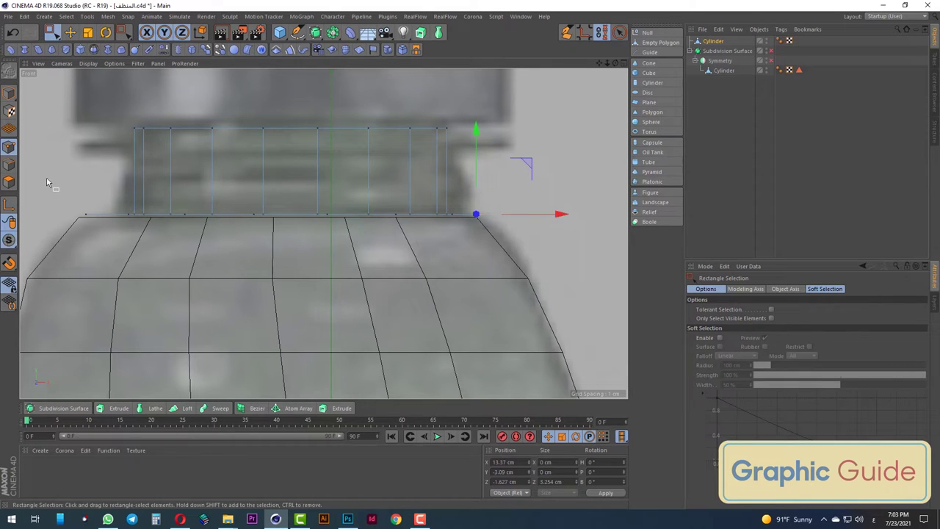
left_click_drag(46, 176, 88, 220)
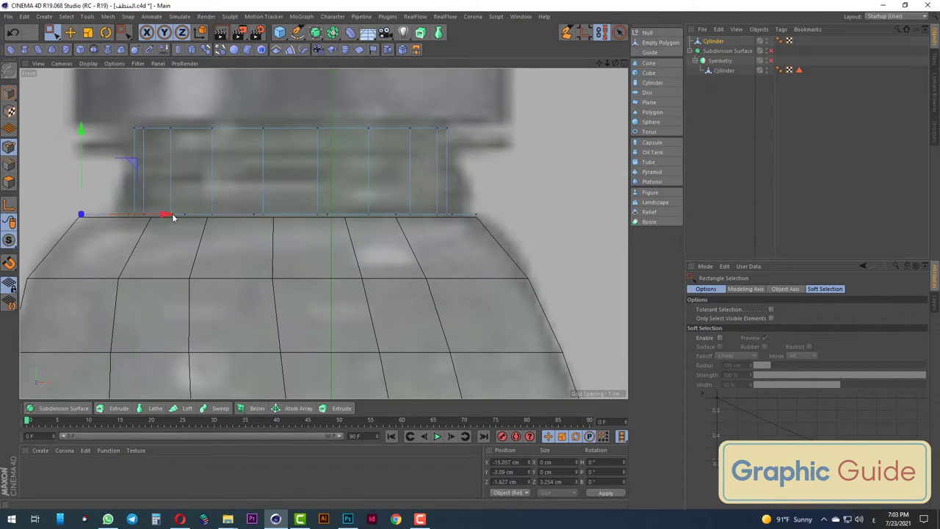
key("F1")
key("F4")
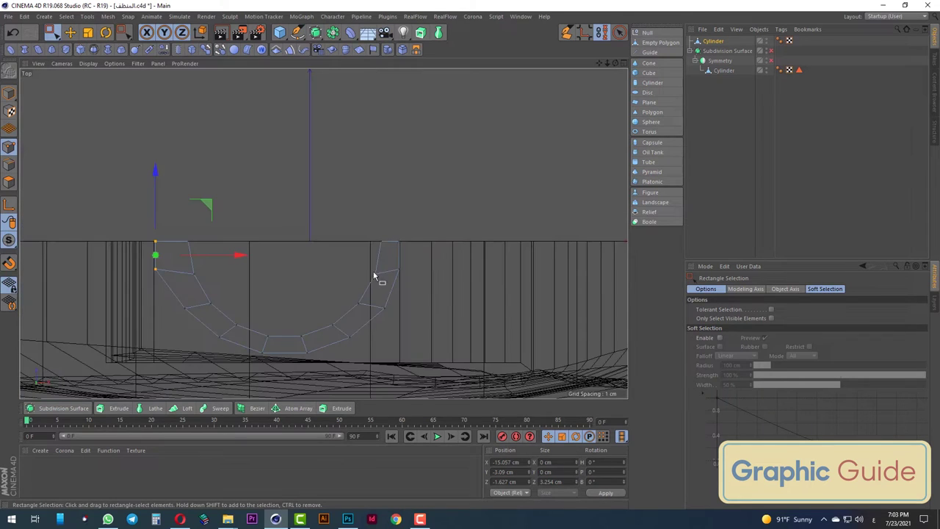
key("F1")
mouse_move(205, 353)
left_mouse_down("alt")
mouse_move(345, 254)
mouse_move(311, 281)
mouse_move(287, 272)
mouse_move(483, 269)
left_mouse_up("alt")
scroll(484, 268, "up", 5)
Select the ring's lower outer edge loop in Edge mode, refining it with Live Selection
scroll(475, 262, "down", 2)
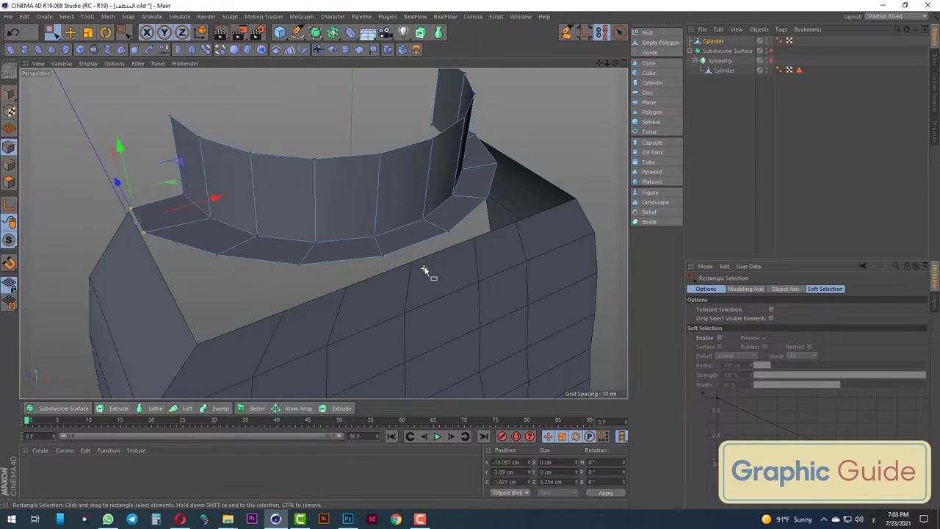
left_click(8, 165)
double_click(210, 255)
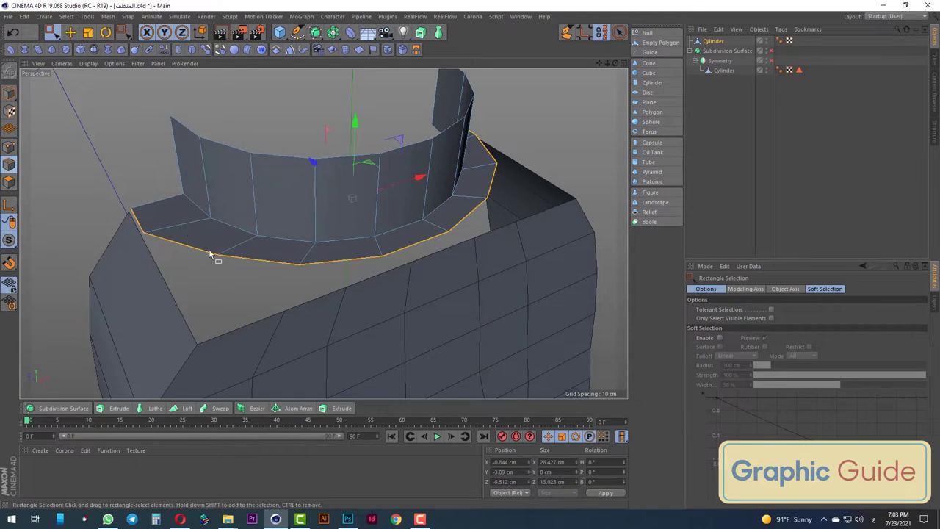
left_click_drag(52, 32, 81, 62)
left_click(51, 33)
left_click(67, 54)
left_click(185, 248)
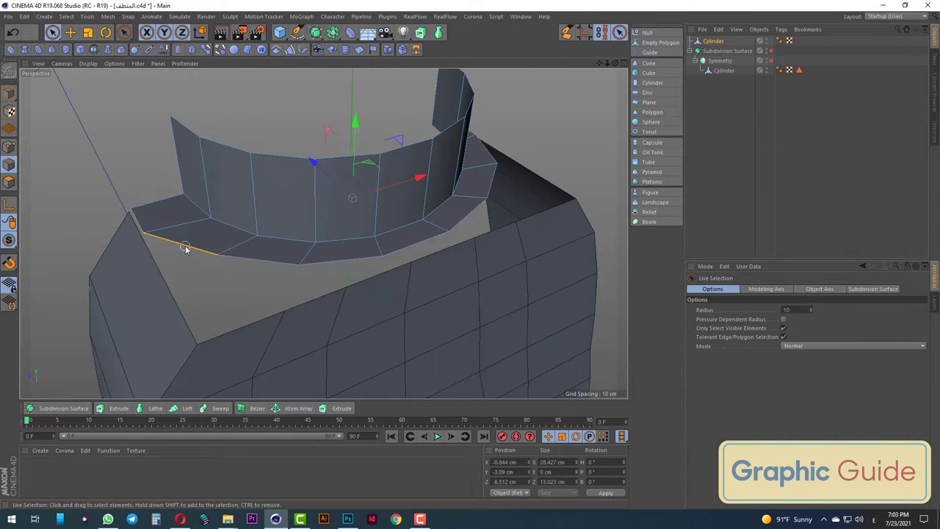
left_click(492, 166, "ctrl")
left_click_drag(272, 249, 399, 230, "shift")
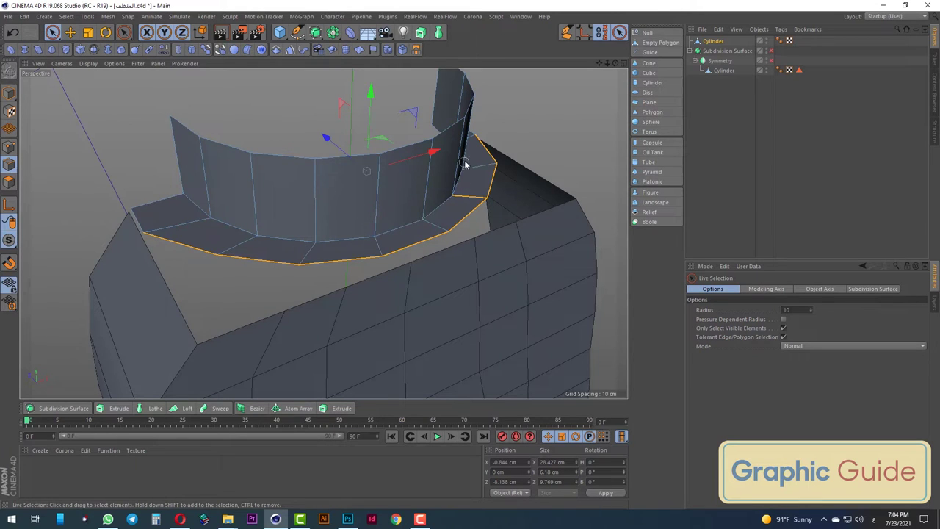
In top view, scale the selected edges to Size Z 0 to flatten them
left_click_drag(458, 196, 401, 235, "alt")
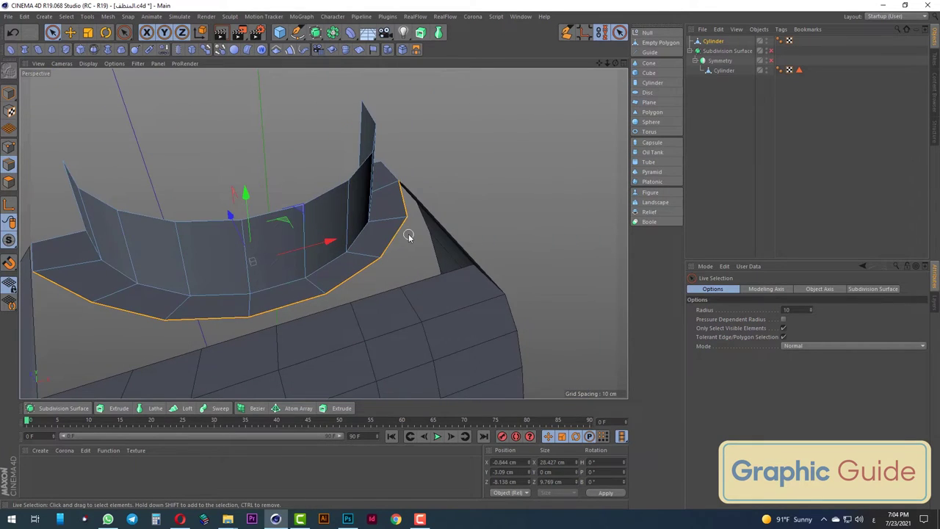
key("F2")
left_click(87, 32)
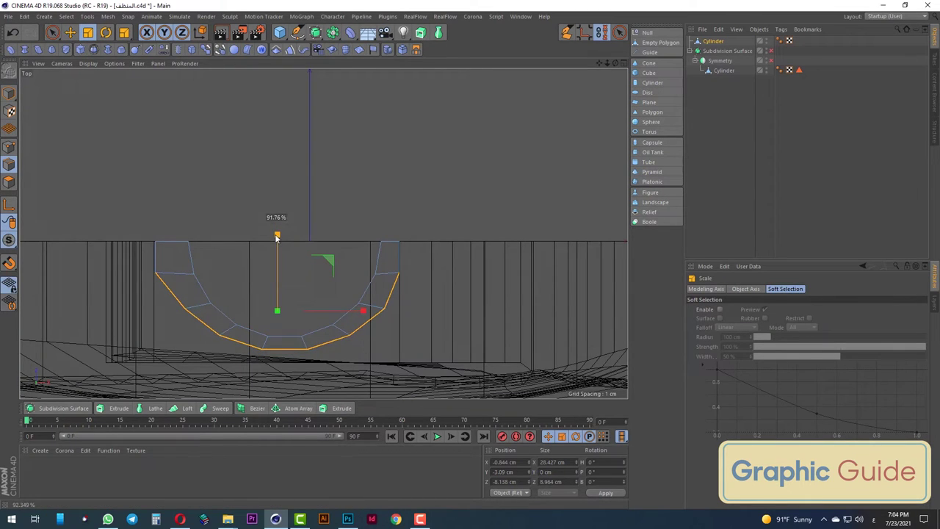
key("space")
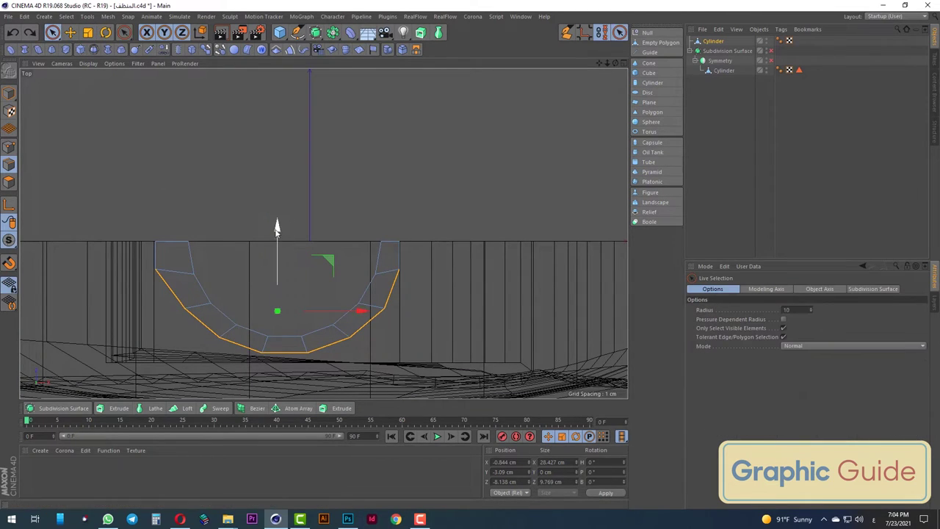
left_click_drag(277, 228, 275, 257)
key("t")
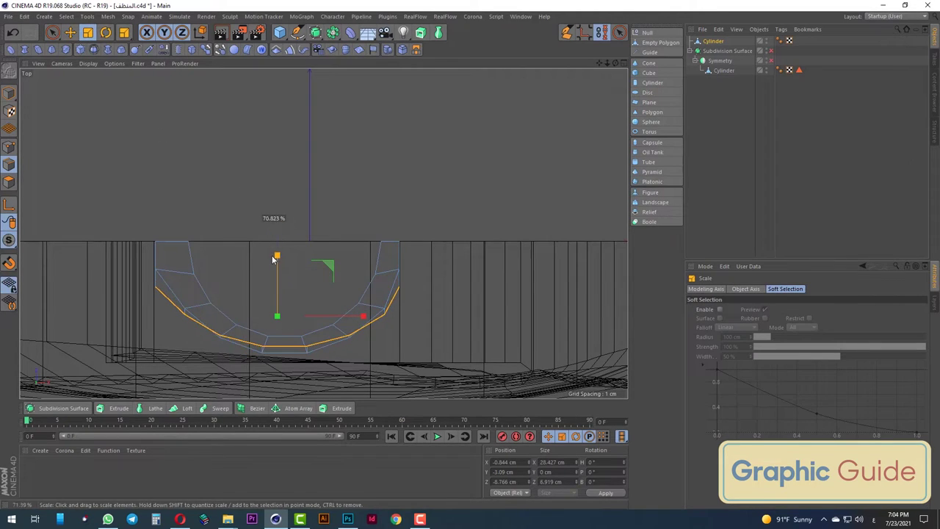
type("0")
key("Return")
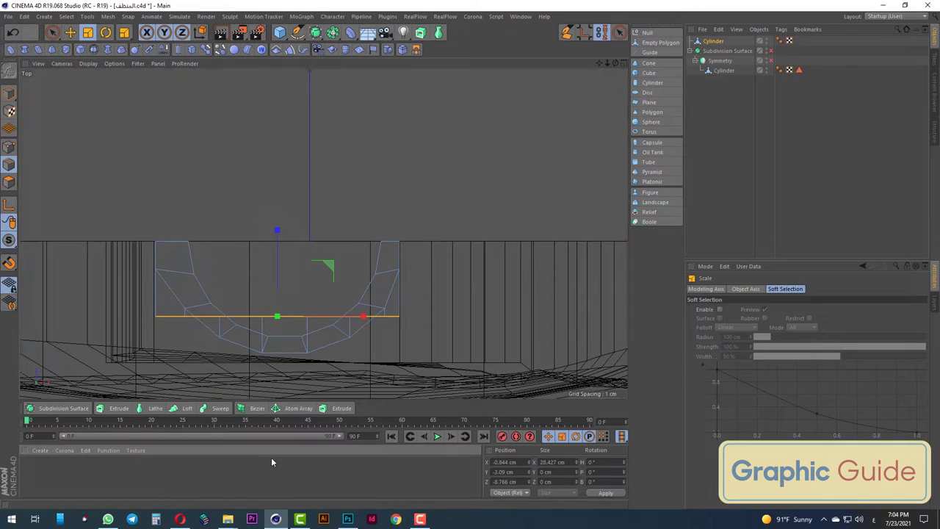
key("F1")
left_click(52, 31)
mouse_move(117, 196)
left_mouse_down("alt")
mouse_move(329, 224)
mouse_move(353, 253)
left_mouse_up("alt")
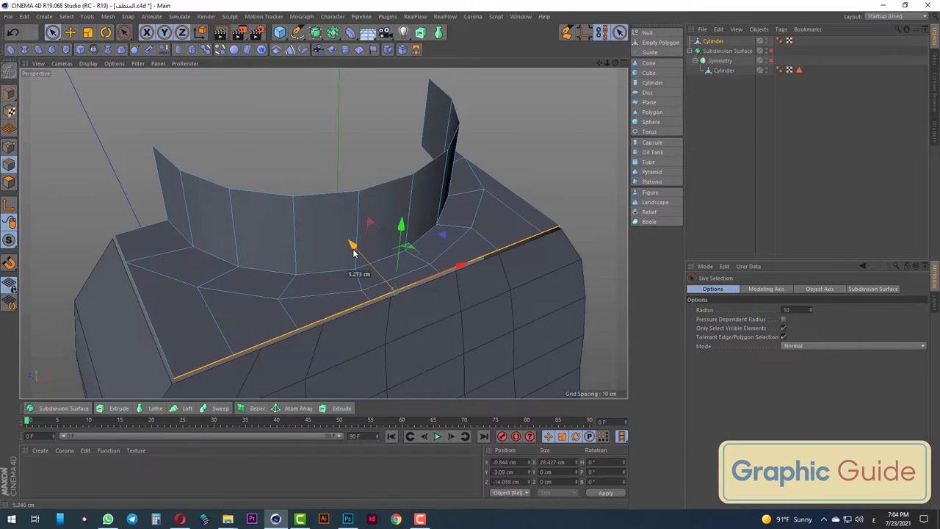
Orbit to the rim edge and apply a Loop/Path Cut at about 23.053%
scroll(353, 253, "down", 5)
left_click_drag(350, 288, 353, 278, "alt")
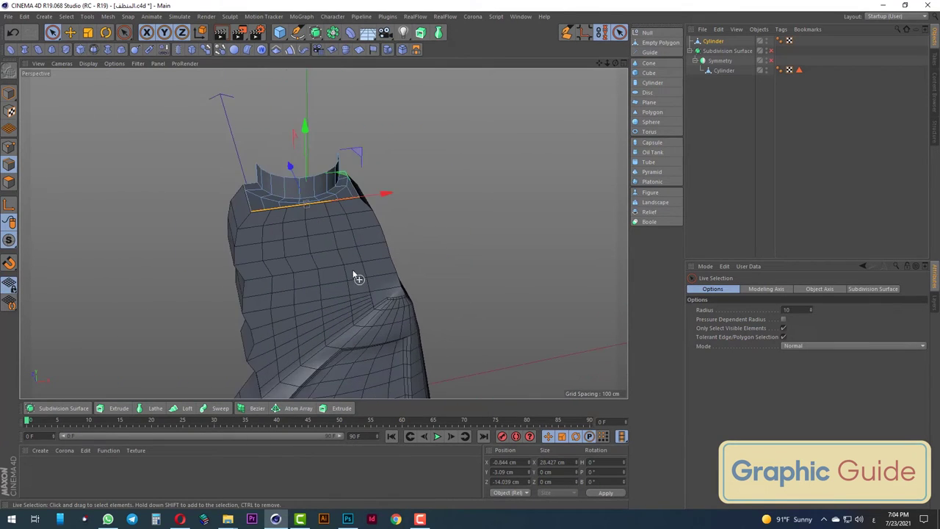
scroll(264, 215, "up", 3)
scroll(235, 204, "up", 3)
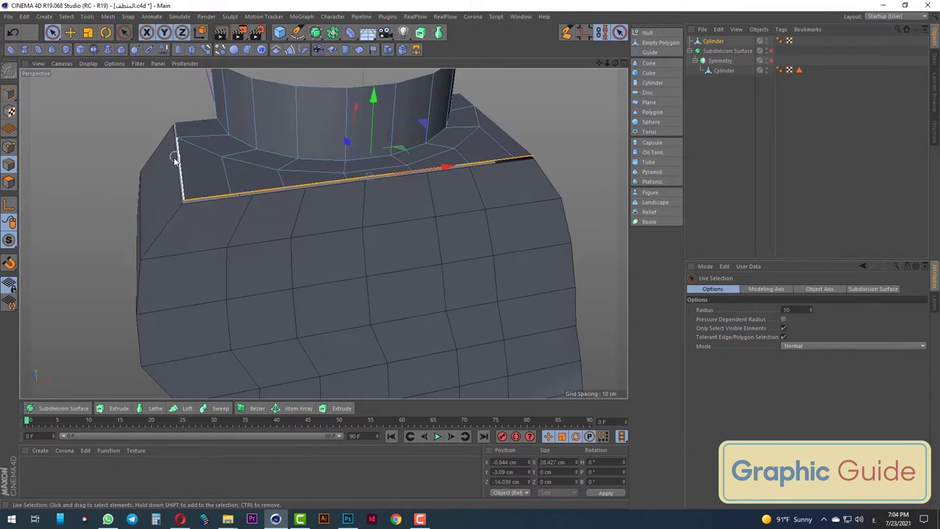
left_click_drag(194, 194, 220, 198, "alt")
scroll(399, 195, "up", 3)
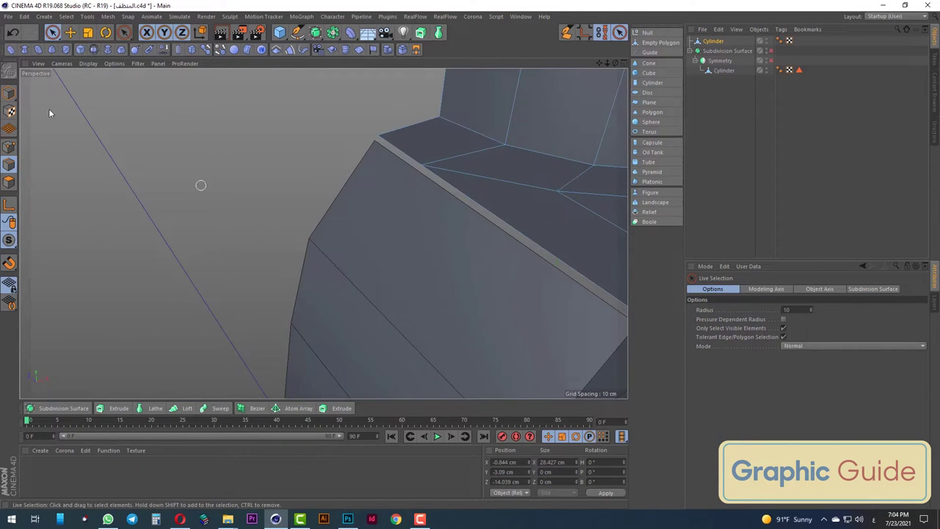
right_click(417, 188)
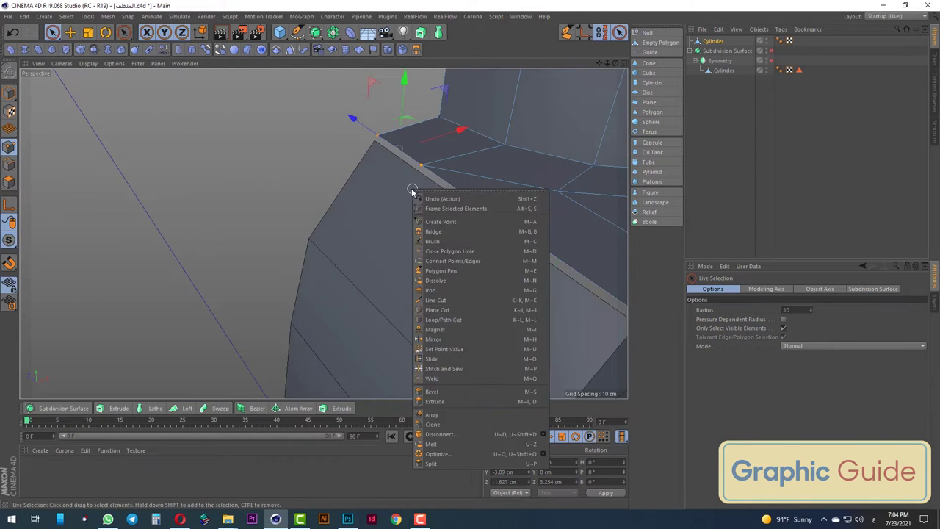
left_click(433, 309)
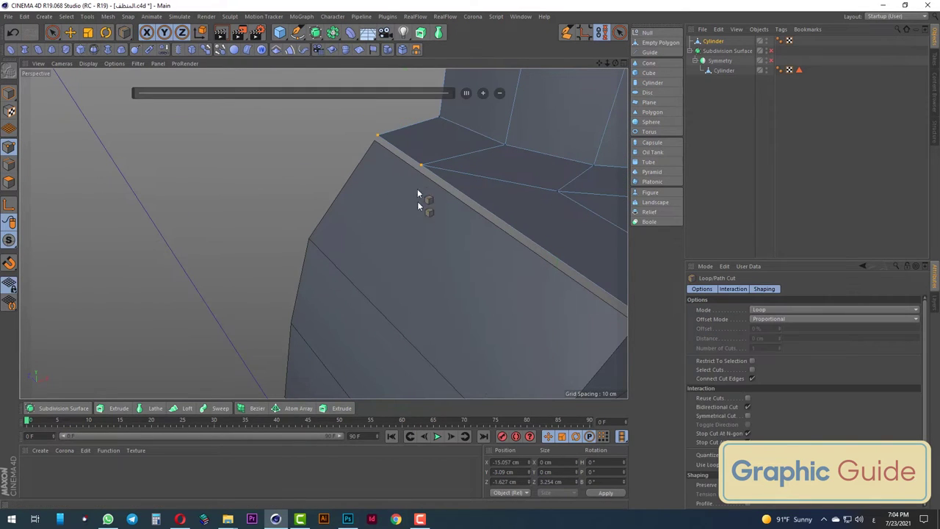
Select the Cylinder object with Live Selection and orbit out to view the whole neck opening
left_click(727, 70)
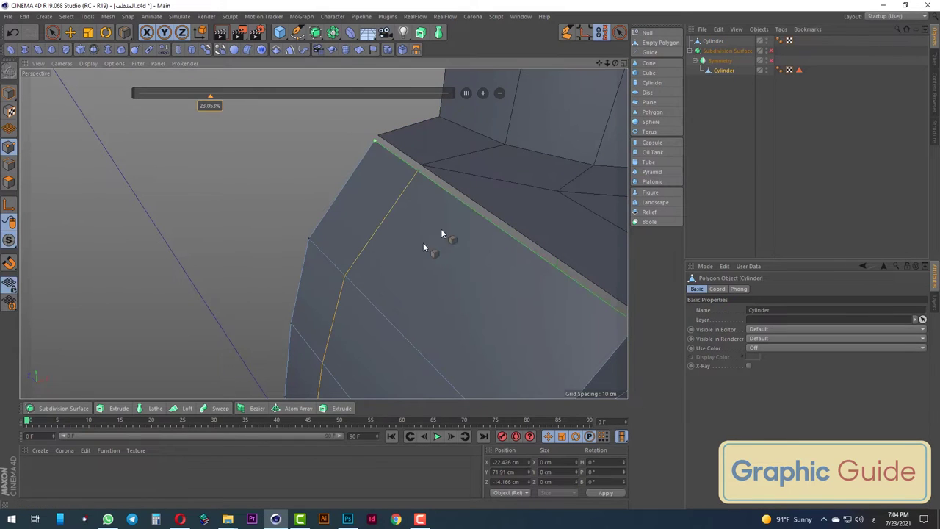
left_click(52, 33)
mouse_move(161, 123)
left_mouse_down("alt")
mouse_move(461, 214)
mouse_move(432, 217)
left_mouse_up("alt")
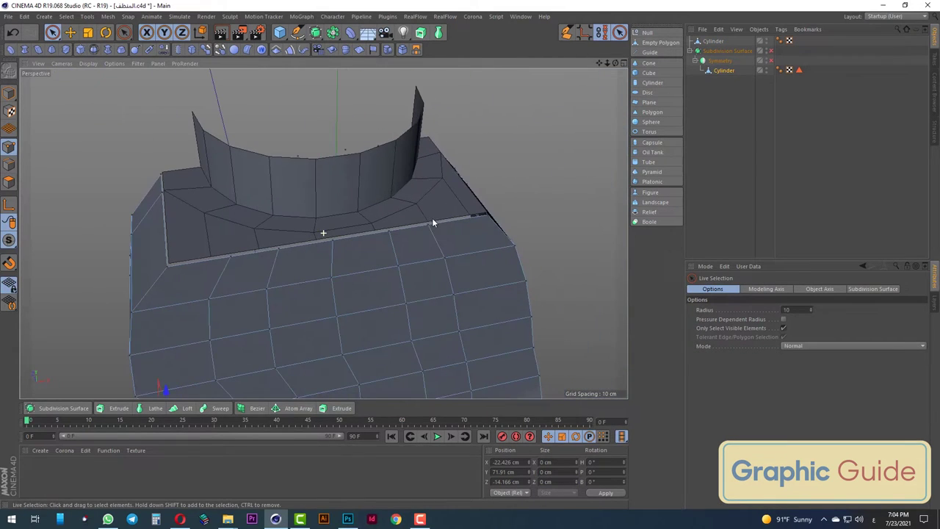
mouse_move(403, 187)
left_mouse_down("alt")
mouse_move(369, 237)
mouse_move(268, 257)
left_mouse_up("alt")
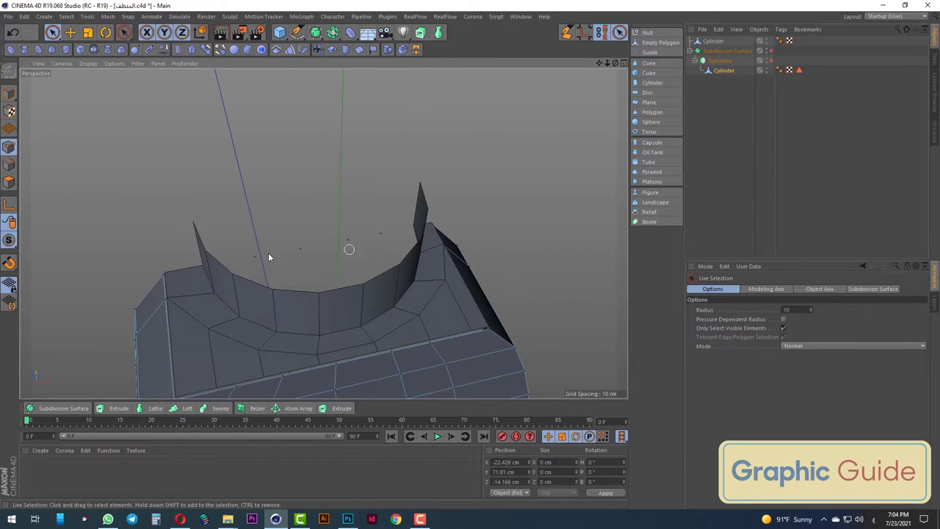
Box-select the rim points and weld them with Optimize, then select both Cylinder objects in Model mode
mouse_move(397, 233)
left_mouse_down("alt")
mouse_move(412, 227)
mouse_move(330, 246)
mouse_move(429, 292)
left_mouse_up("alt")
left_click(52, 33)
left_click(77, 59)
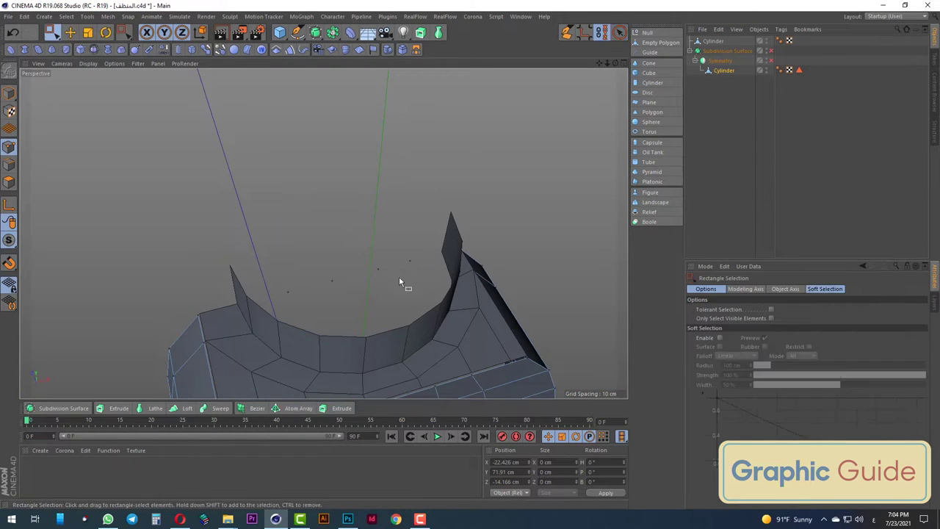
left_click_drag(256, 251, 421, 288)
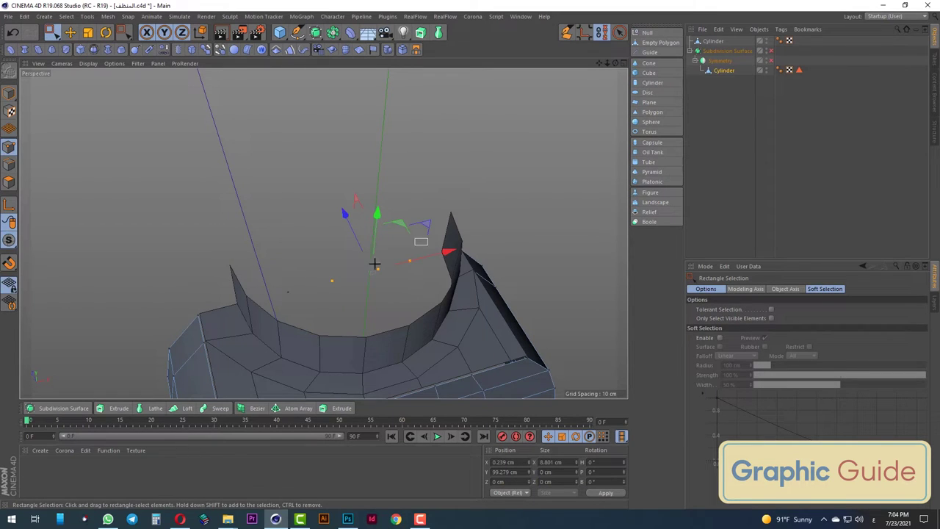
left_click_drag(429, 236, 278, 303)
right_click(331, 156)
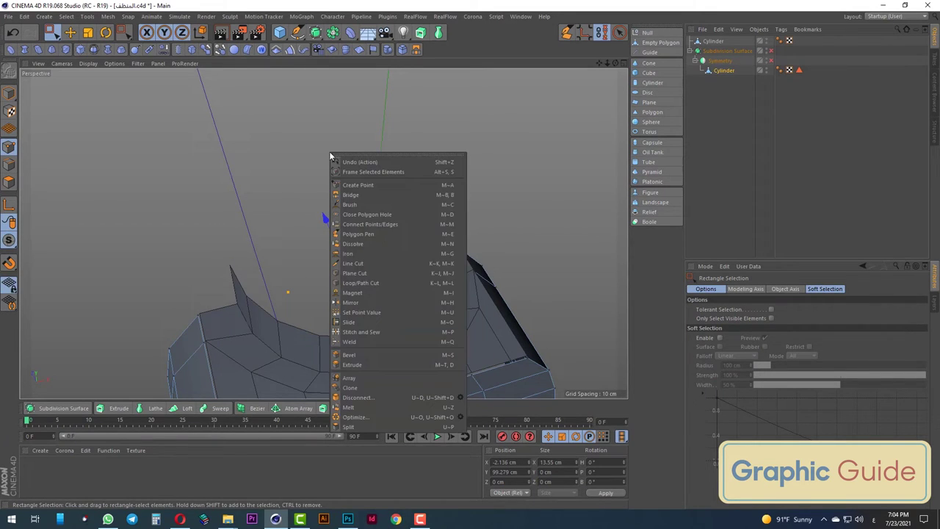
left_click(364, 418)
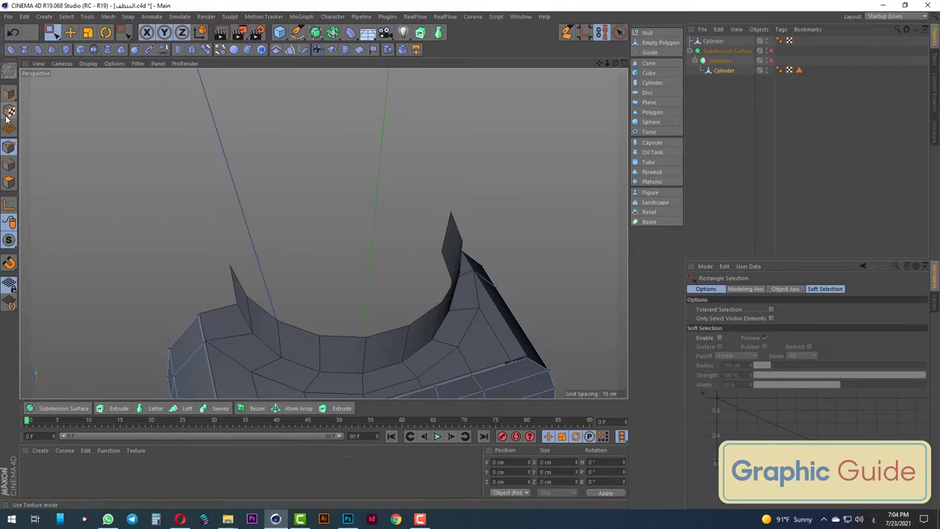
left_click(9, 92)
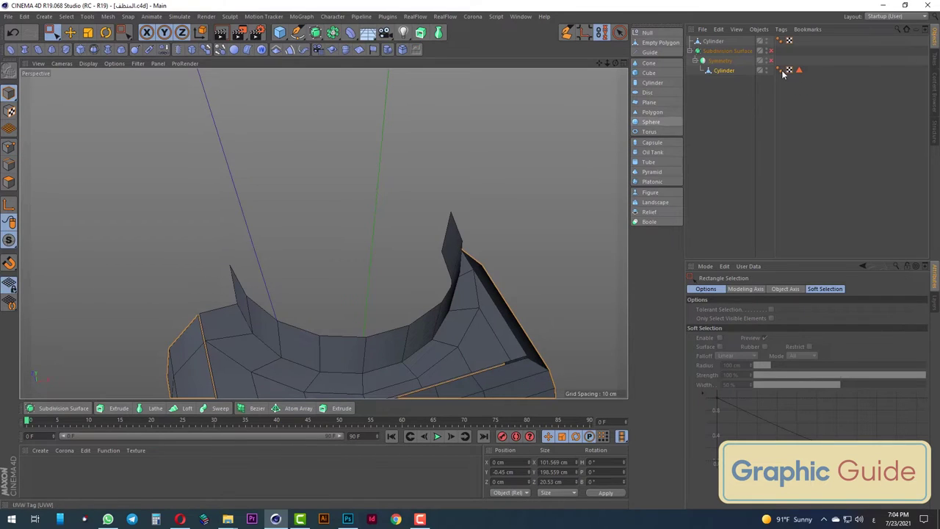
mouse_move(723, 71)
left_mouse_down()
mouse_move(718, 55)
mouse_move(738, 45)
left_mouse_up()
Join both cylinders with Connect Objects + Delete into Cylinder.1
right_click(714, 51)
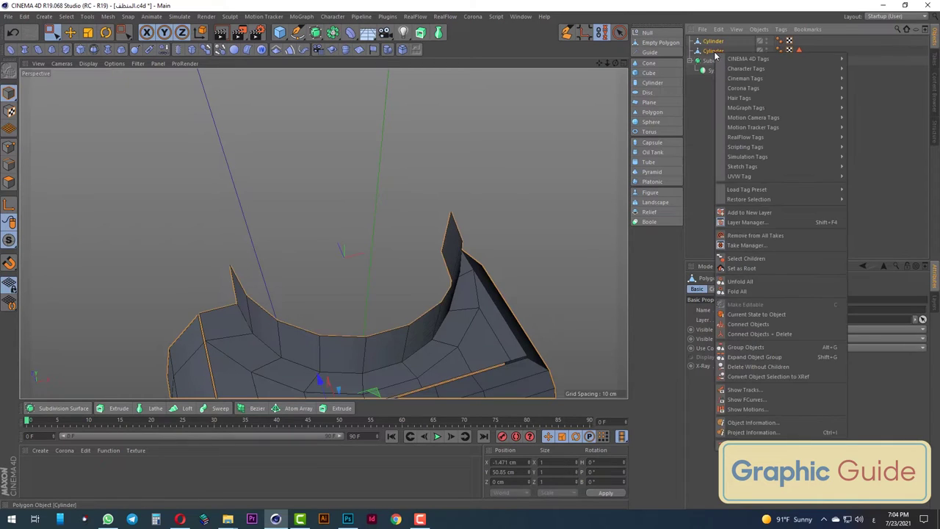
left_click(783, 334)
mouse_move(580, 287)
left_mouse_down("alt")
mouse_move(457, 160)
mouse_move(446, 294)
mouse_move(379, 276)
mouse_move(392, 250)
left_mouse_up("alt")
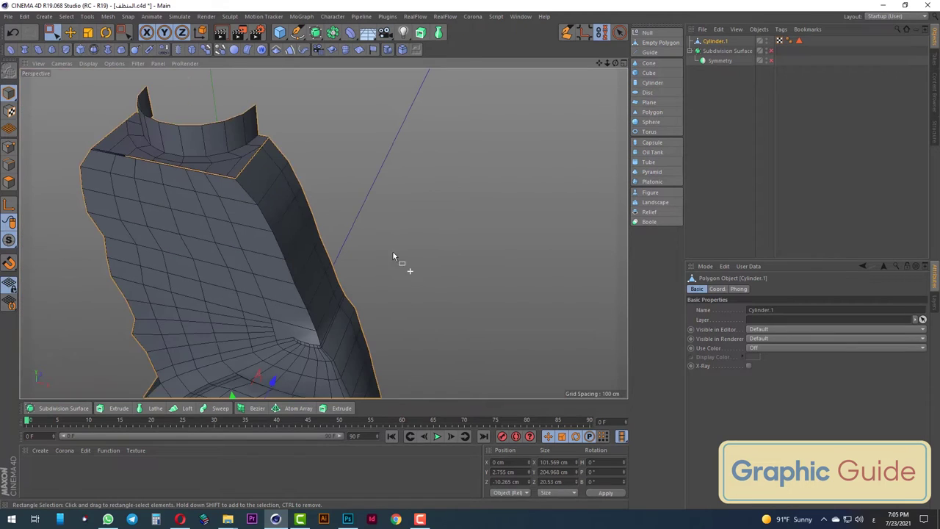
left_click(566, 32)
mouse_move(272, 193)
left_mouse_down("alt")
mouse_move(320, 224)
mouse_move(465, 158)
left_mouse_up("alt")
scroll(467, 162, "up", 5)
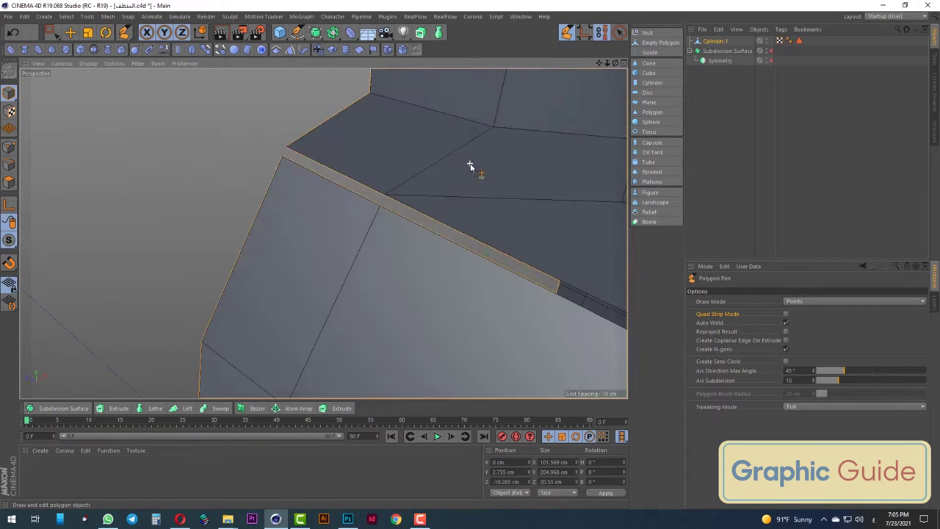
In Edge mode, zoom to the neck's base edge and start a Loop/Path Cut there
left_click(11, 166)
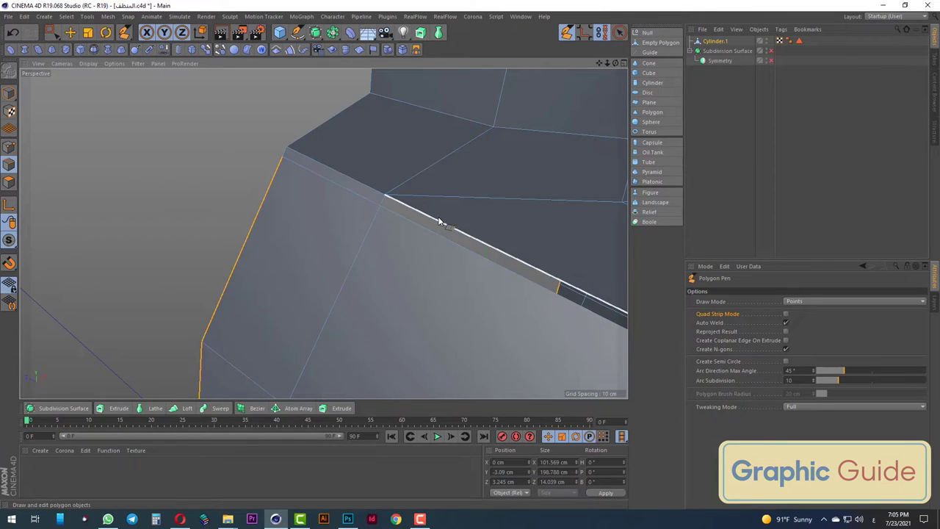
scroll(318, 253, "down", 5)
scroll(317, 253, "up", 5)
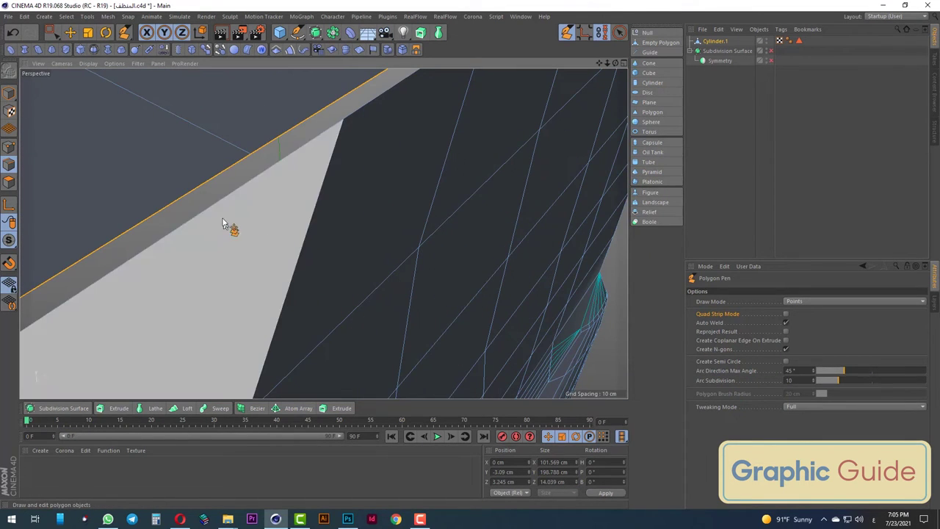
scroll(285, 127, "down", 2)
scroll(366, 192, "down", 4)
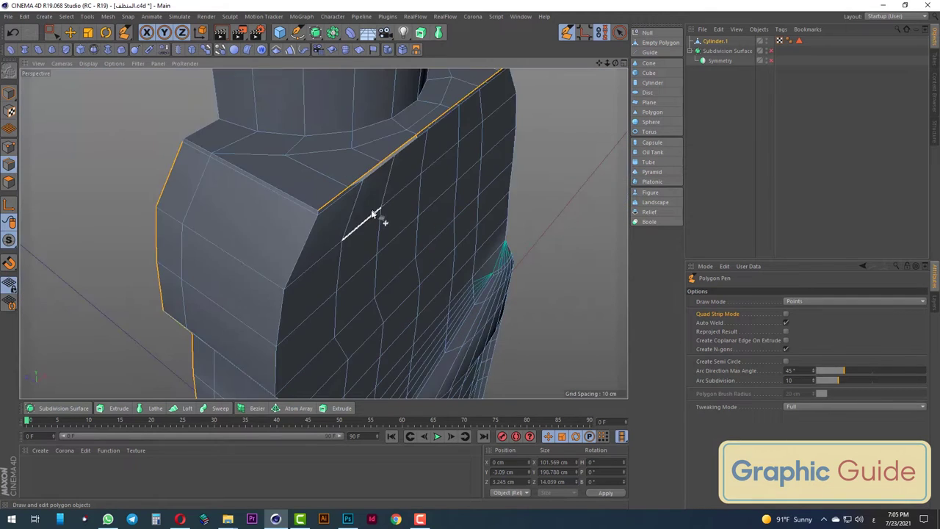
scroll(359, 222, "down", 2)
scroll(286, 235, "up", 3)
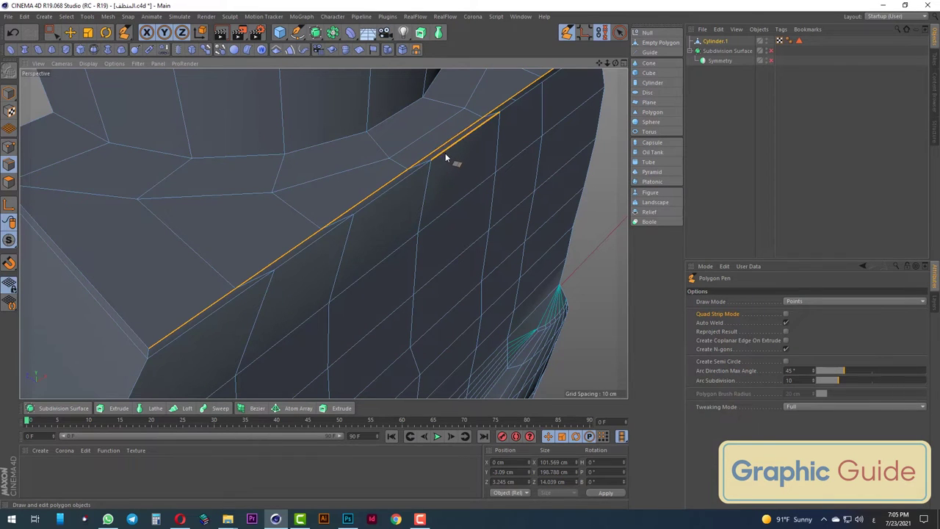
scroll(445, 153, "down", 3)
scroll(426, 220, "down", 2)
scroll(409, 252, "up", 3)
scroll(316, 239, "up", 2)
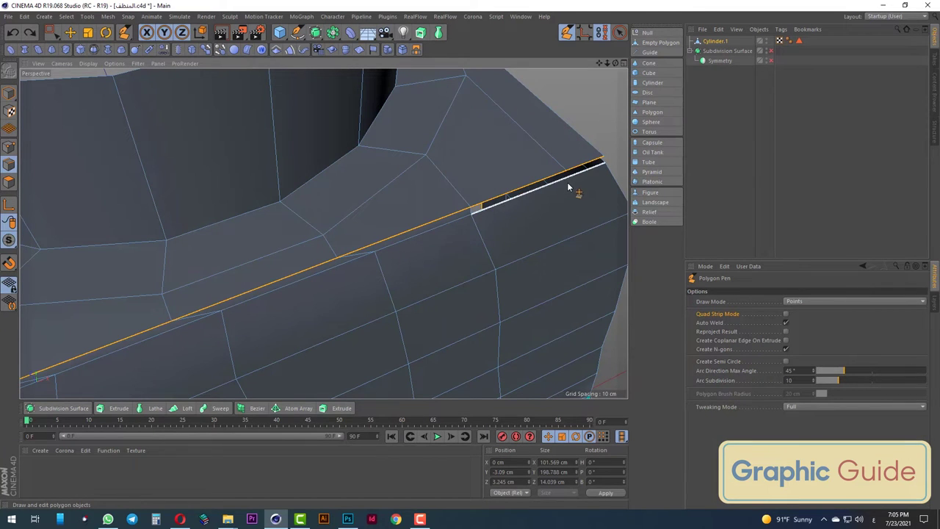
left_click_drag(571, 189, 521, 199, "alt")
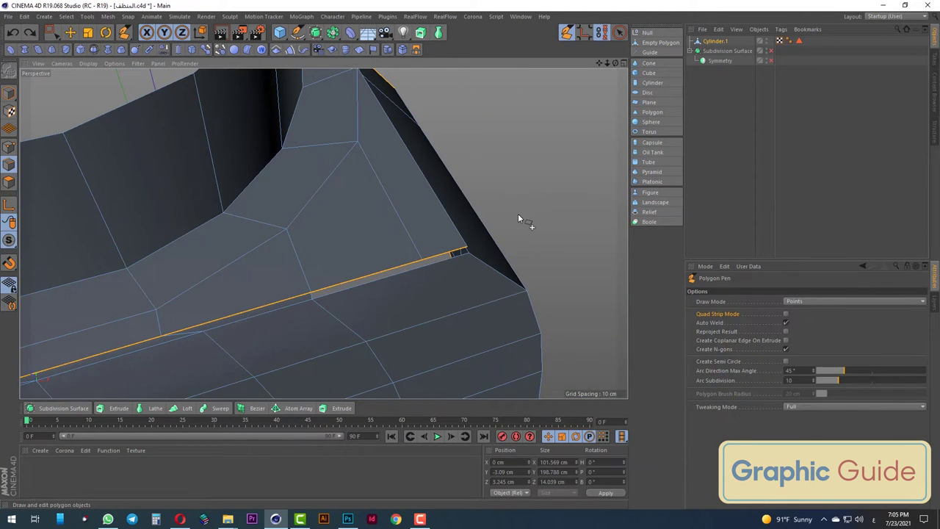
right_click(518, 214)
left_click(551, 355)
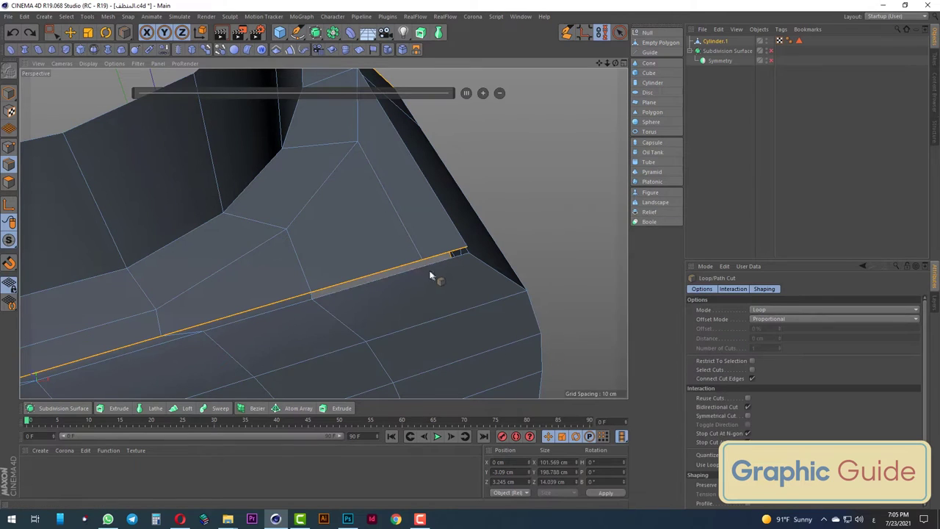
Place the loop cut at about 70% and preview the mesh under Subdivision Surface, then undo
left_click(424, 268)
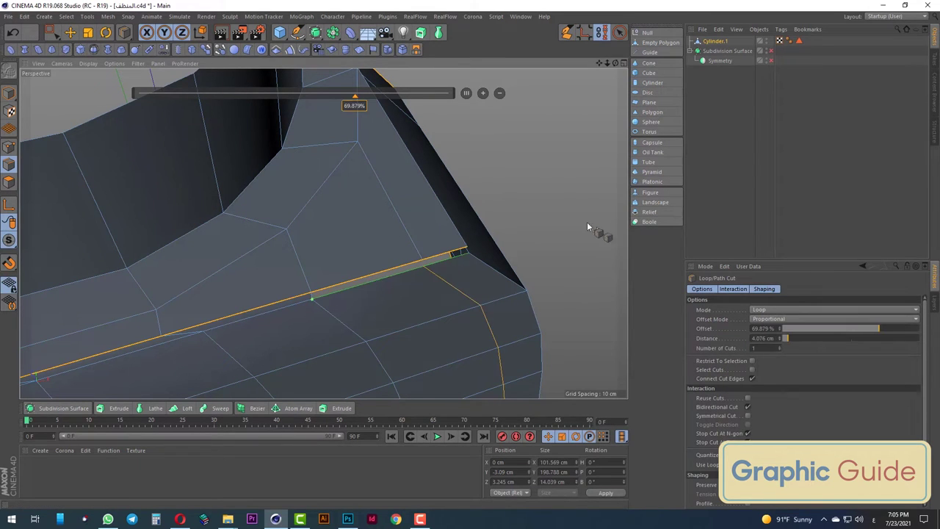
scroll(458, 152, "down", 3)
left_click_drag(457, 151, 478, 178, "alt")
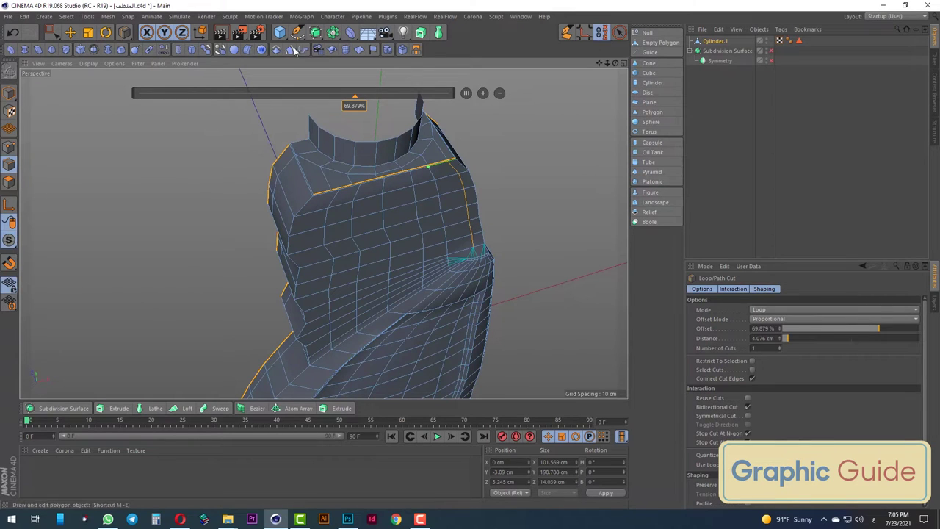
left_click(315, 32, "alt")
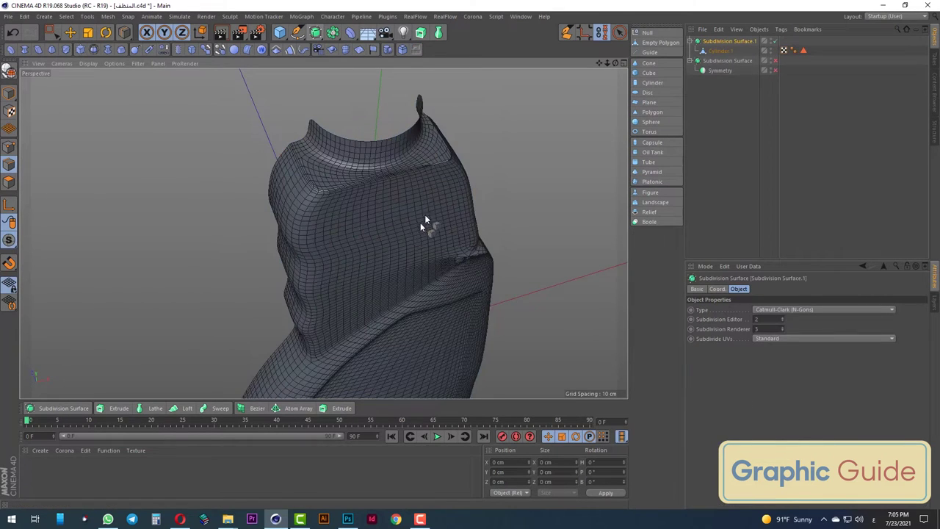
left_click(220, 37)
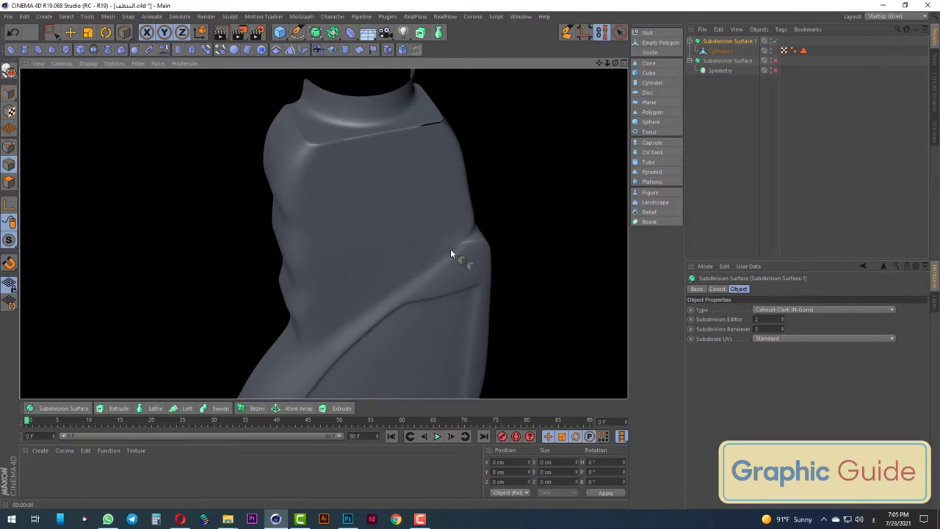
key("ctrl+z")
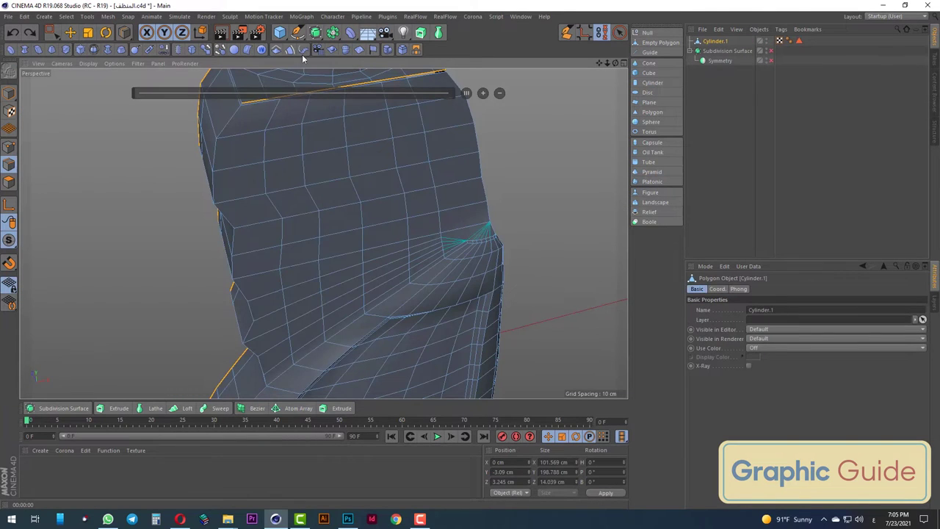
left_click(315, 32, "alt")
key("ctrl+z")
Add another loop cut near the shoulder at about 68%
left_click_drag(479, 289, 430, 245, "alt")
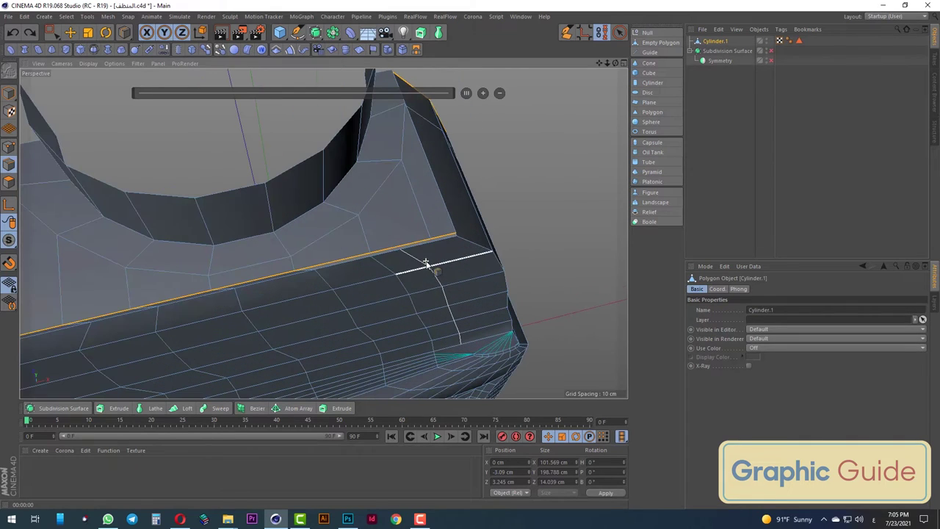
left_click(431, 248)
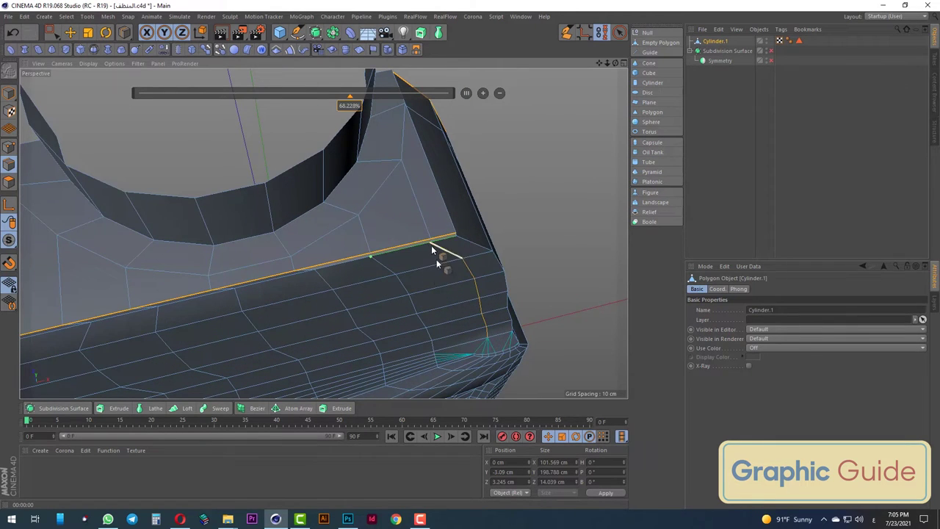
left_click_drag(431, 247, 426, 287, "alt")
left_click_drag(199, 228, 184, 115, "alt")
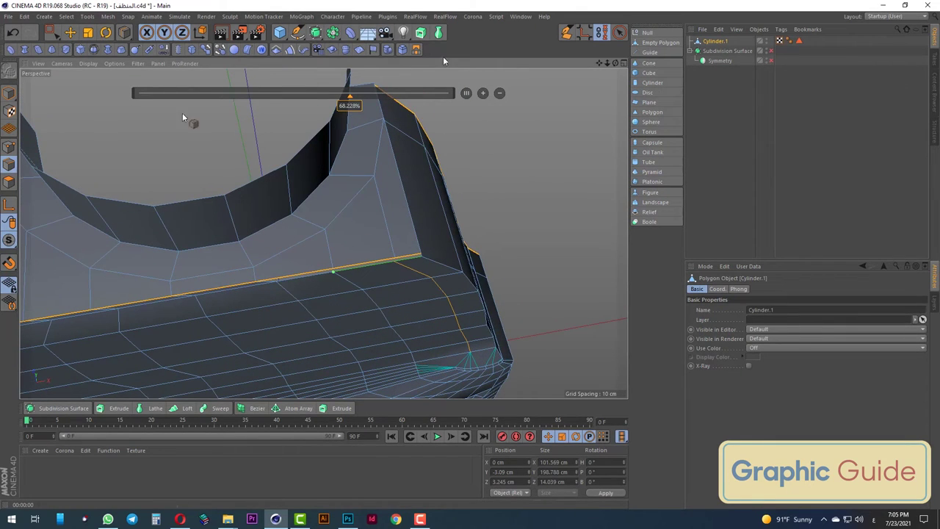
Draw a polygon with the Polygon Pen filling the gap between the neck collar and body rim
left_click(567, 33)
scroll(252, 266, "up", 5)
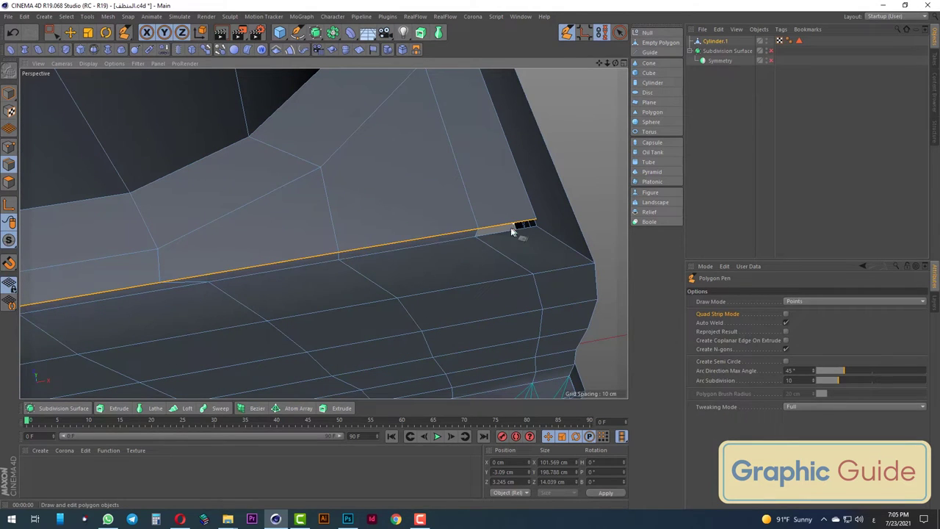
mouse_move(515, 237)
left_mouse_down("ctrl")
mouse_move(413, 286)
mouse_move(323, 275)
left_mouse_up("ctrl")
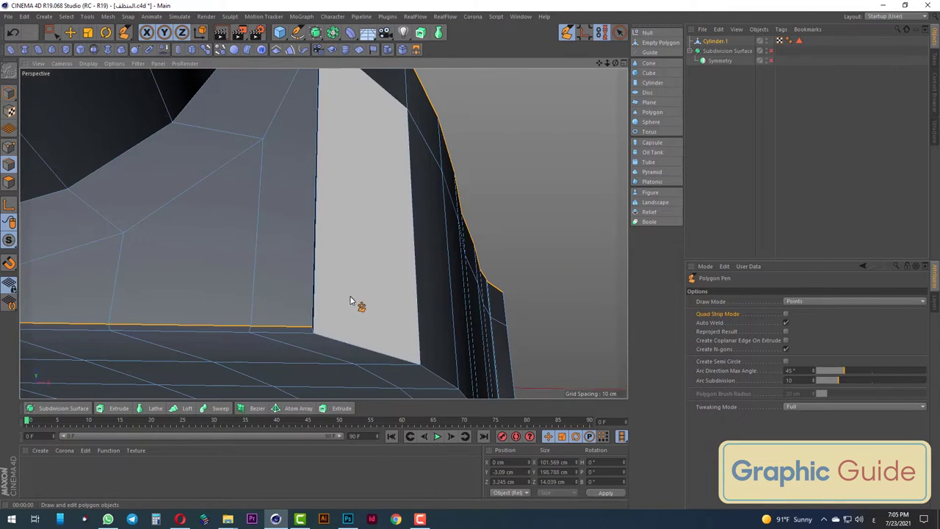
scroll(346, 303, "down", 5)
scroll(320, 250, "up", 2)
scroll(323, 213, "up", 3)
scroll(320, 216, "up", 3)
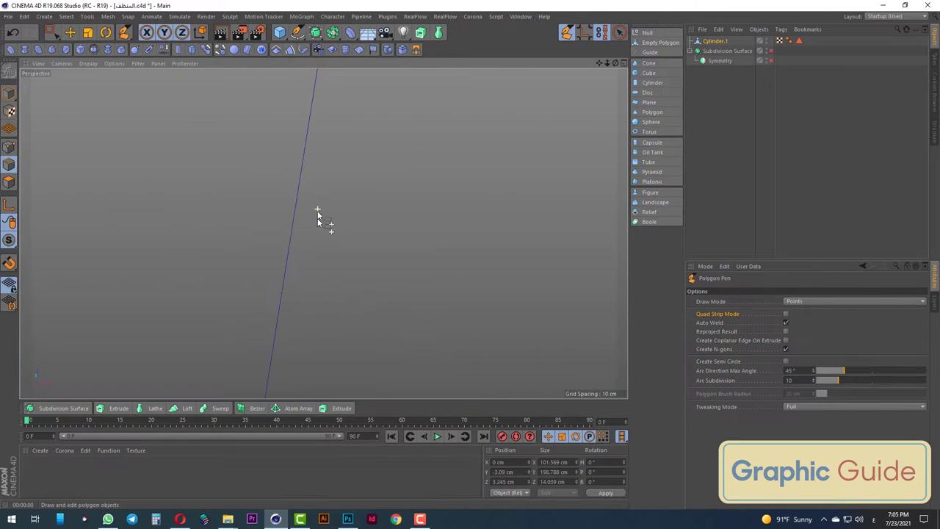
scroll(316, 235, "down", 3)
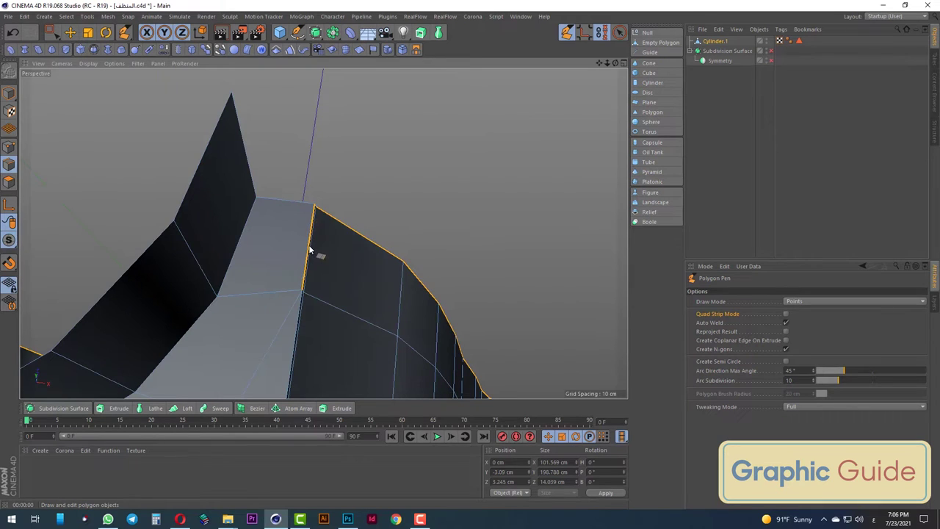
left_click(50, 32)
scroll(461, 147, "down", 2)
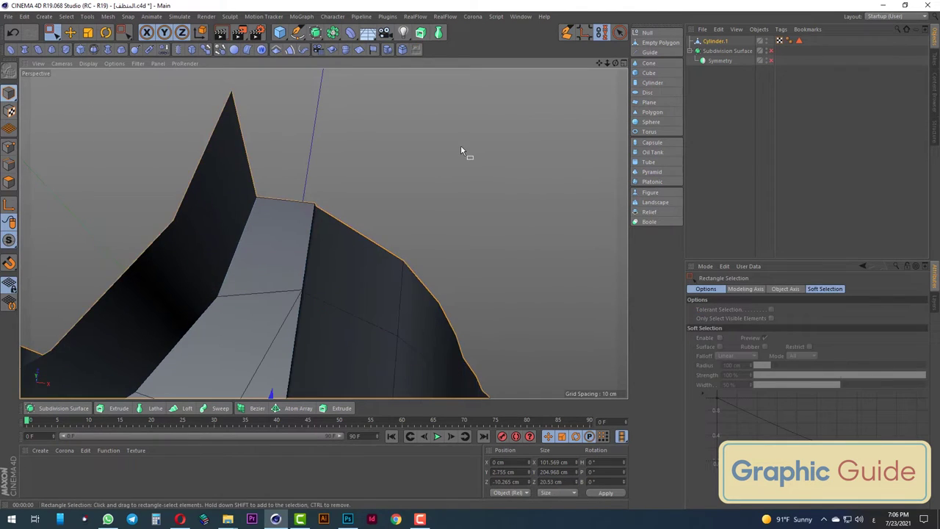
scroll(461, 147, "down", 4)
mouse_move(566, 109)
left_mouse_down("alt")
mouse_move(493, 174)
mouse_move(520, 160)
left_mouse_up("alt")
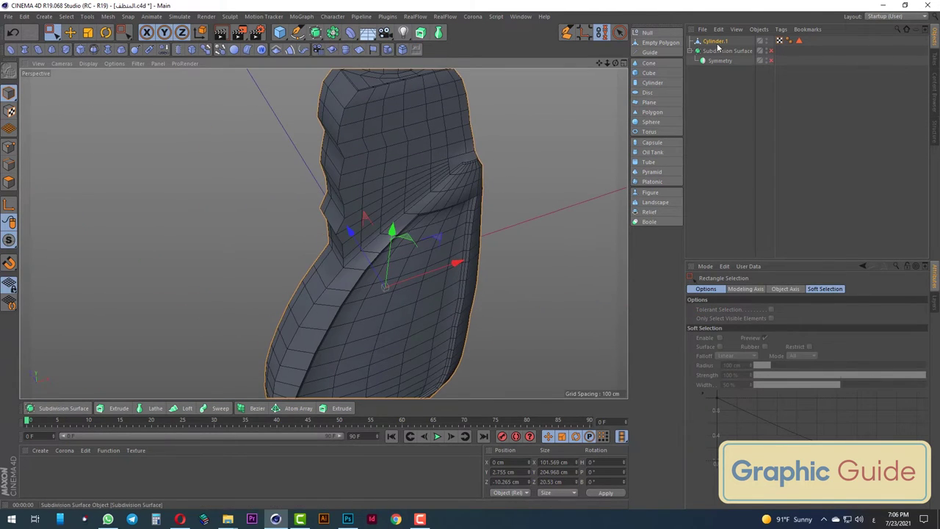
Nest Cylinder.1 under Symmetry inside Subdivision Surface and preview the smoothed bottle render
left_click_drag(714, 41, 726, 62)
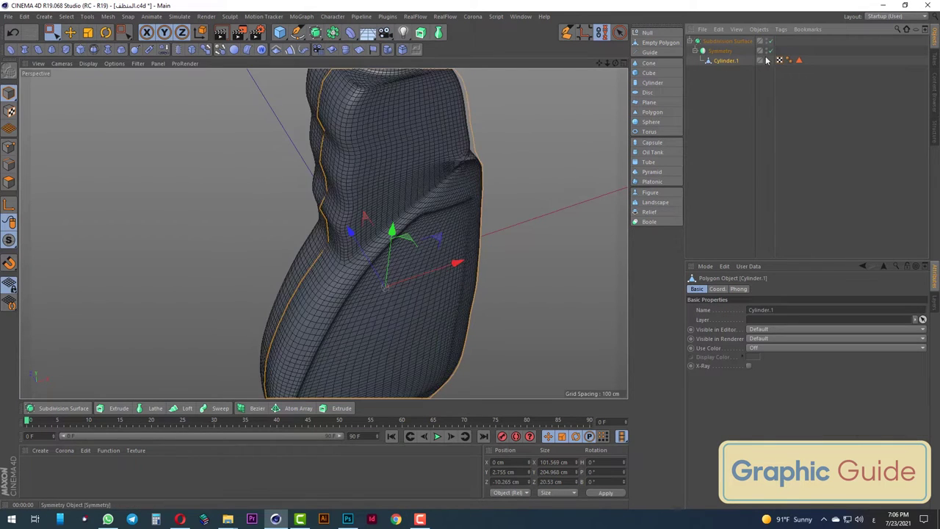
mouse_move(426, 242)
left_mouse_down("alt")
mouse_move(375, 269)
mouse_move(398, 222)
mouse_move(377, 189)
left_mouse_up("alt")
key("ctrl+r")
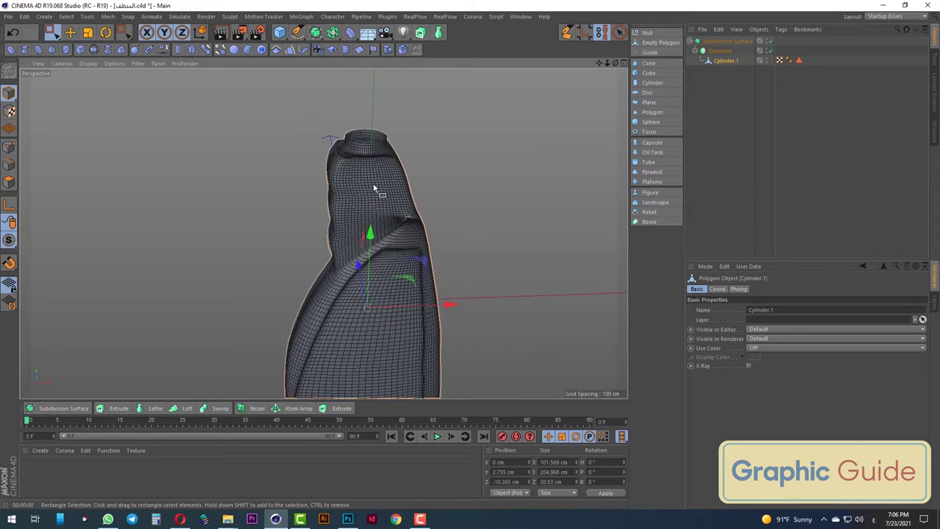
scroll(374, 151, "up", 5)
left_click_drag(393, 220, 424, 245, "alt")
key("ctrl+r")
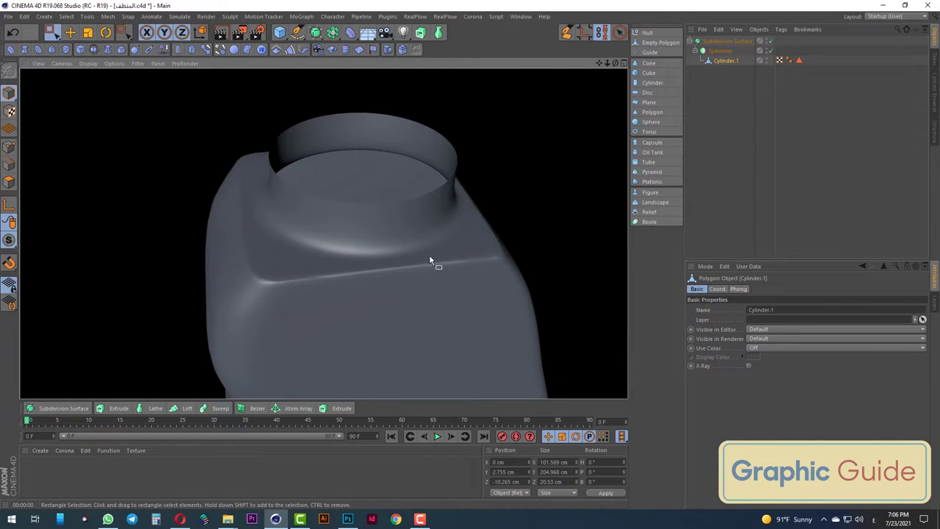
left_click(9, 146)
Add an edge loop at the base of the neck with Loop/Path Cut
right_click(337, 229)
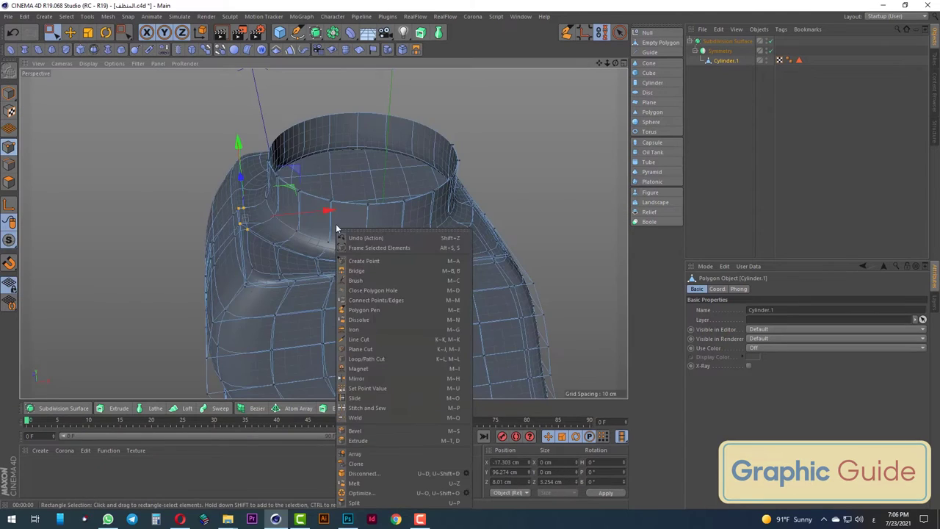
left_click(366, 358)
scroll(368, 267, "up", 4)
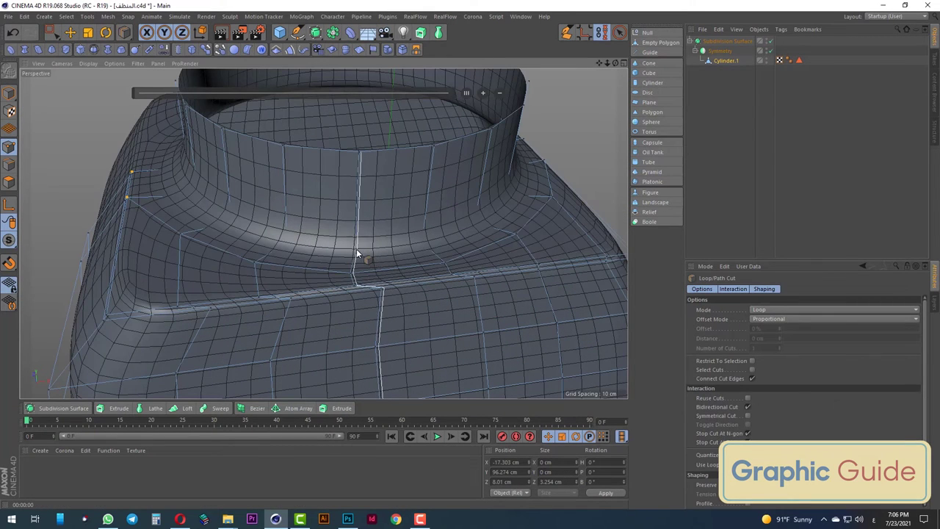
left_click(357, 252)
left_click_drag(357, 252, 365, 267, "alt")
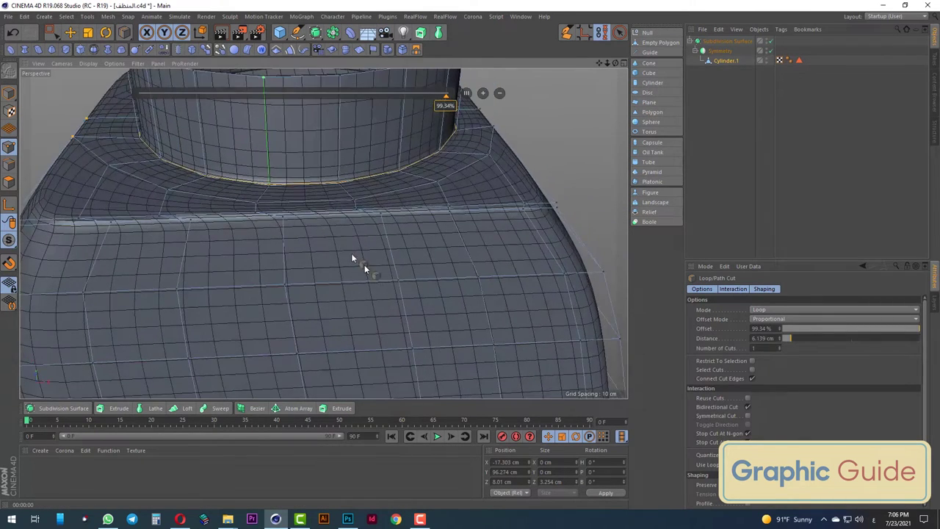
In Front view, select the neck's top edge loop and raise it on Y to match the reference
key("F4")
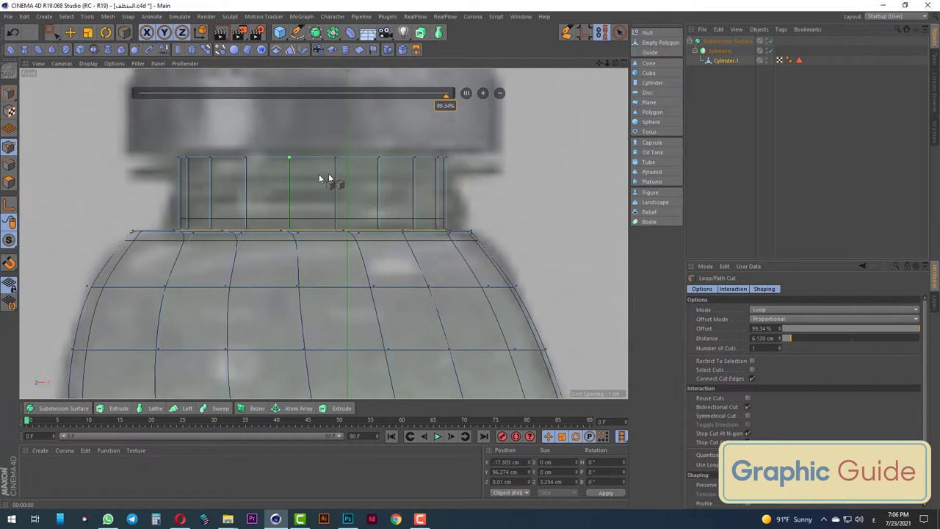
left_click(50, 32)
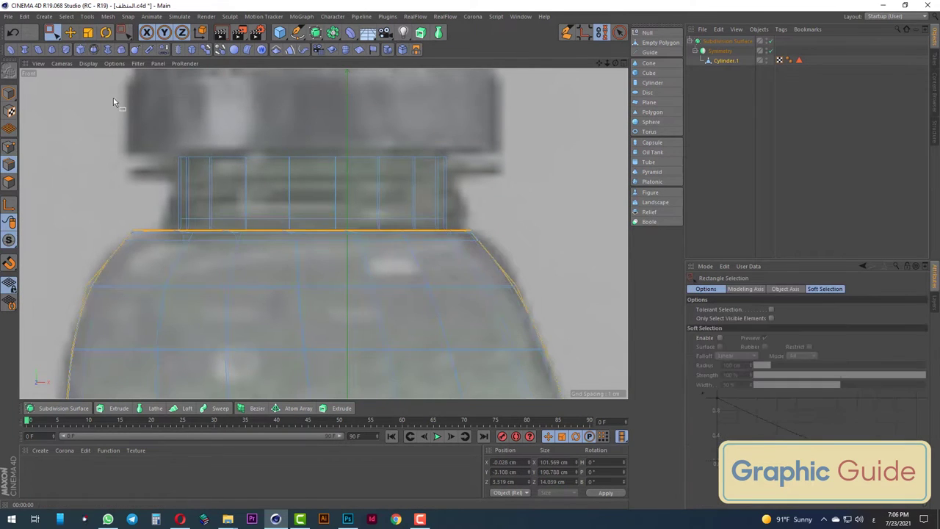
left_click_drag(114, 102, 477, 163)
mouse_move(311, 78)
left_mouse_down()
mouse_move(311, 46)
mouse_move(311, 77)
left_mouse_up()
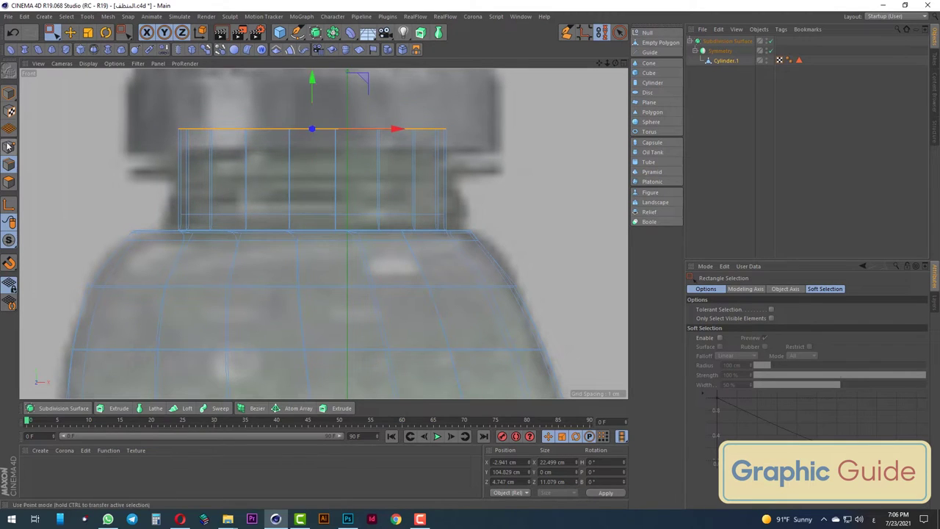
Cut a second horizontal loop across the neck, sliding it lower to about 80% offset
left_click(9, 147)
right_click(218, 204)
left_click(249, 330)
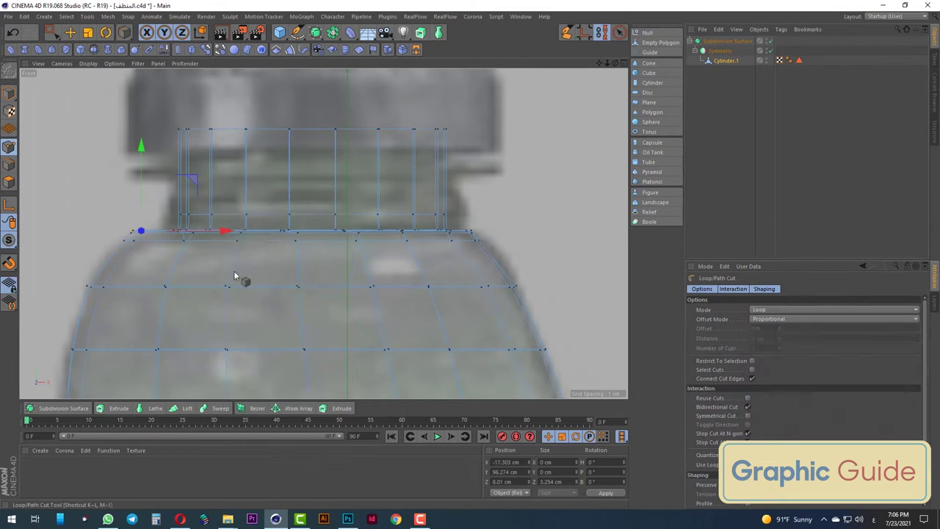
left_click(180, 168)
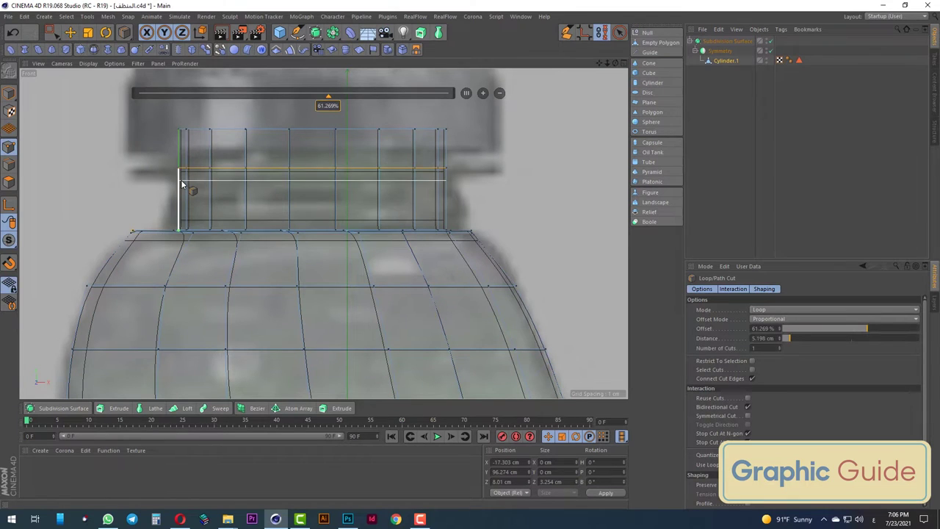
left_click_drag(182, 185, 183, 194)
left_click(421, 519)
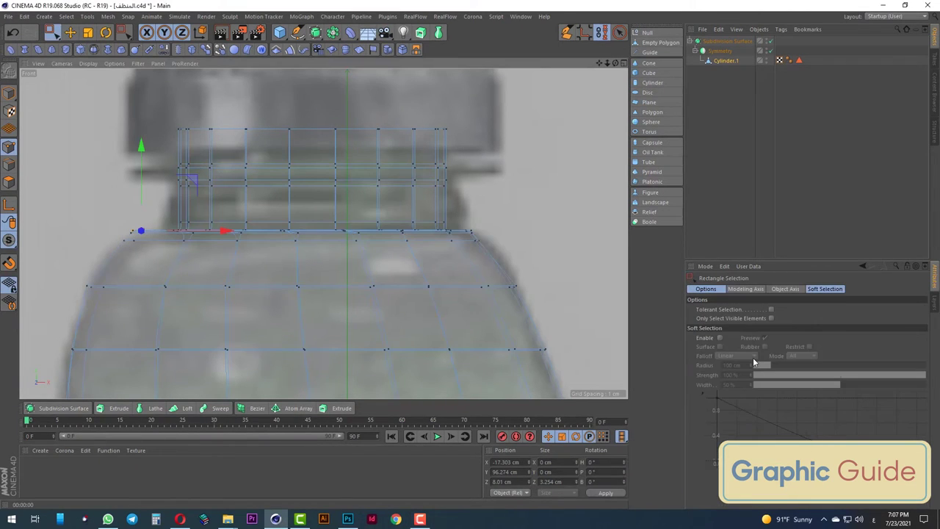
left_click(417, 520)
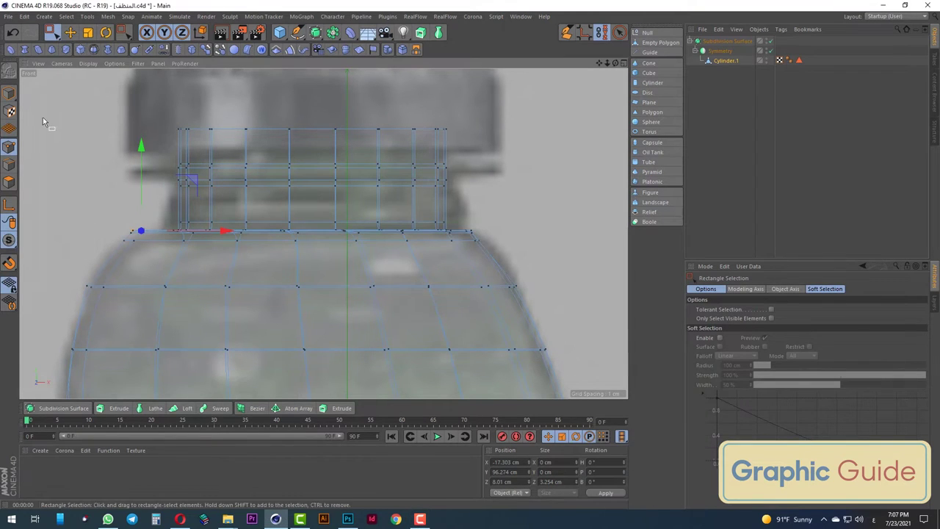
left_click(11, 182)
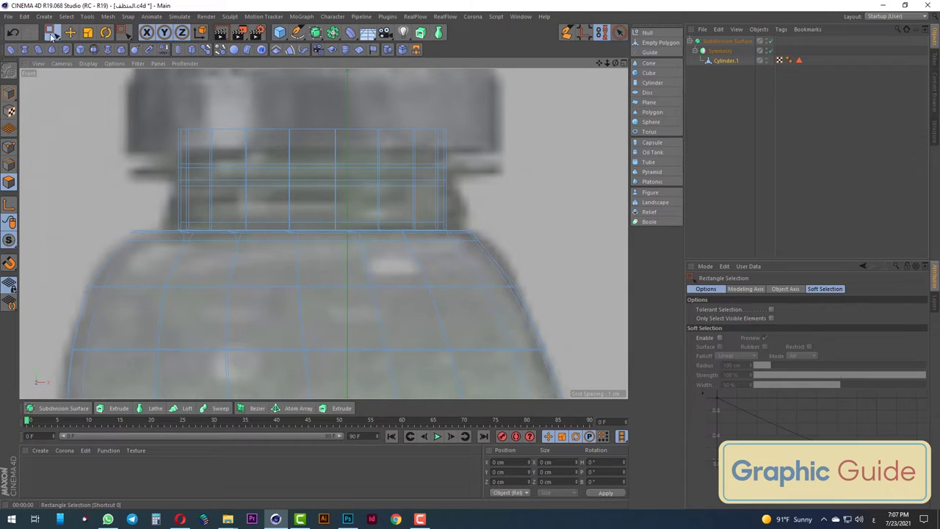
Disable Symmetry and Subdivision Surface, then loop-select the edge loop around the neck
key("F1")
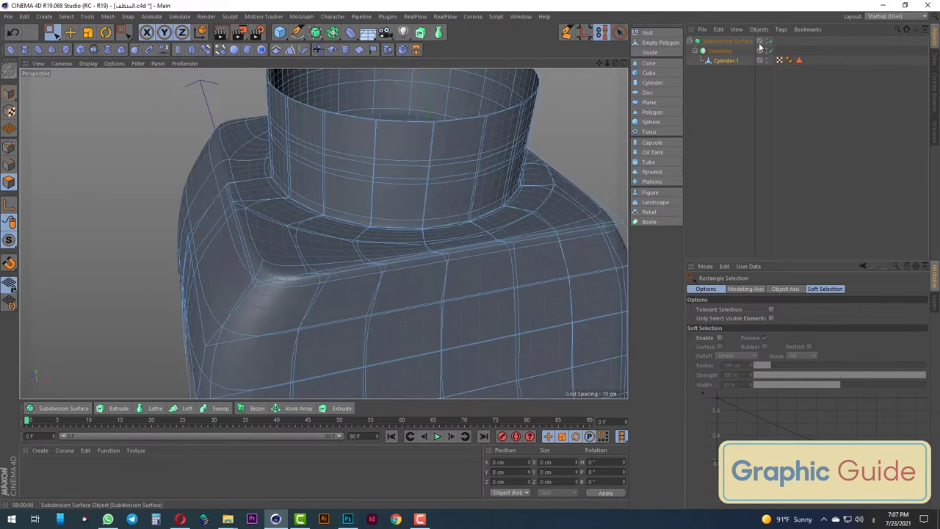
left_click(768, 50)
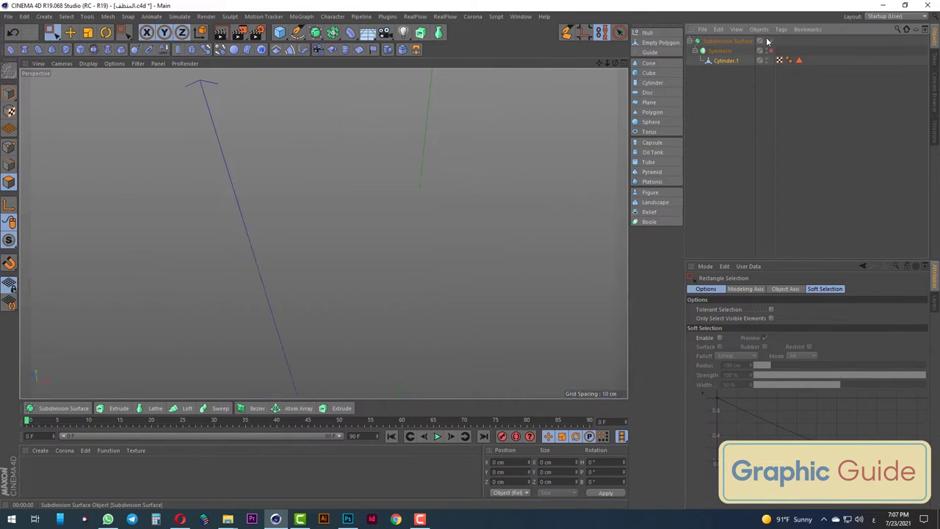
left_click(769, 41)
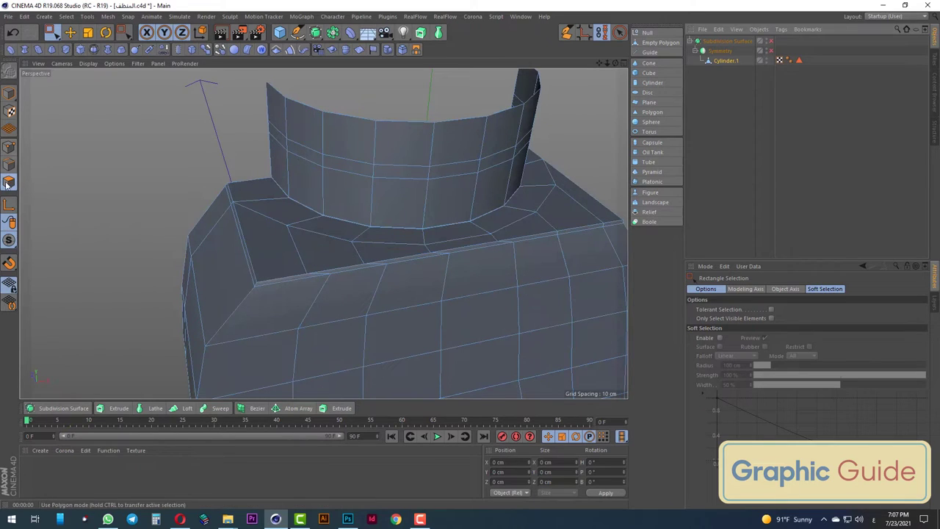
left_click(66, 16)
left_click(84, 84)
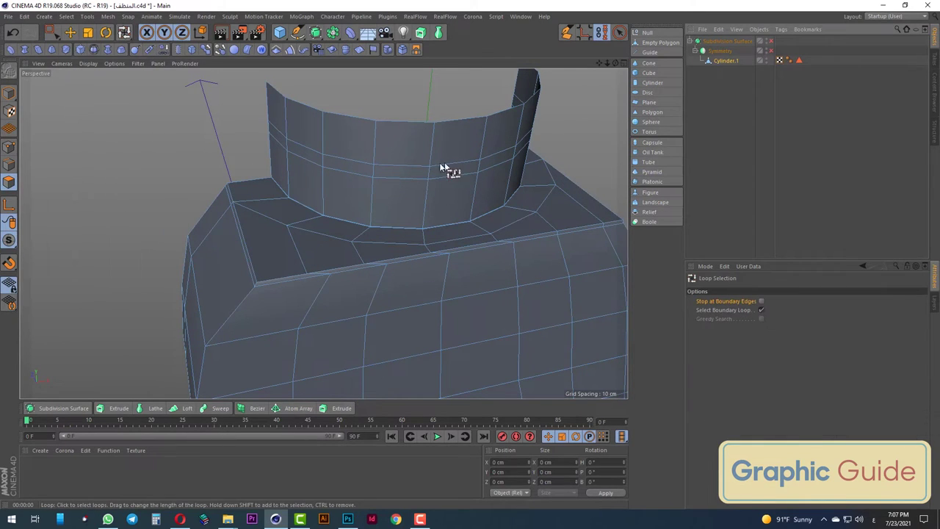
left_click(760, 310)
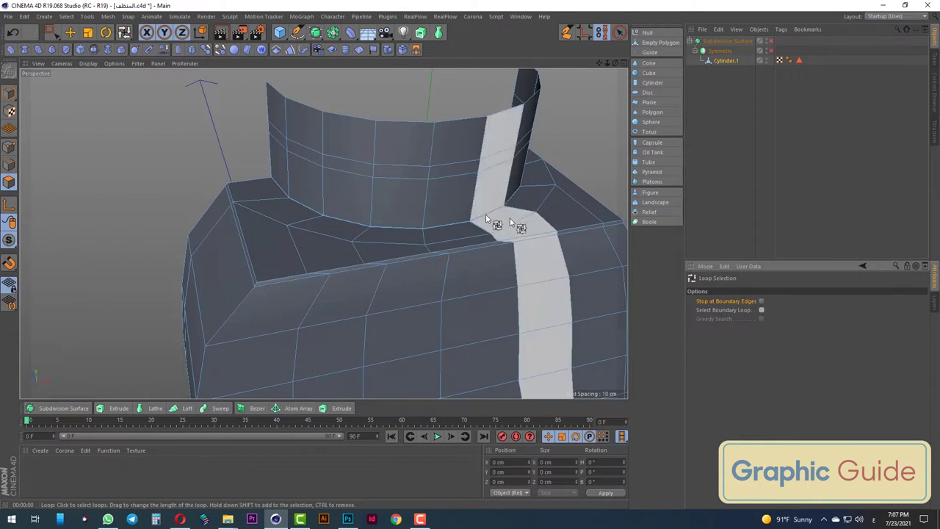
left_click(430, 175)
Extrude the selected neck loop outward about 3.57 cm into a collar flange
key("F4")
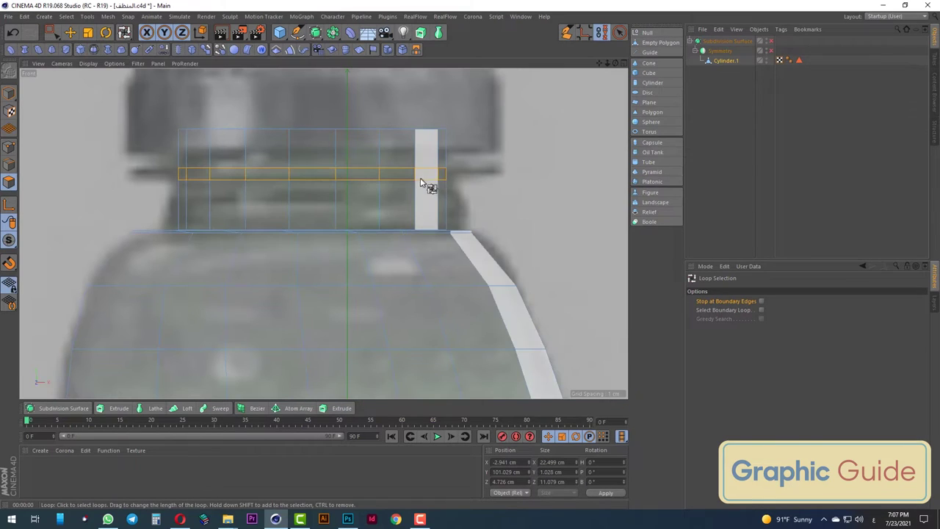
right_click(532, 191)
left_click(552, 294)
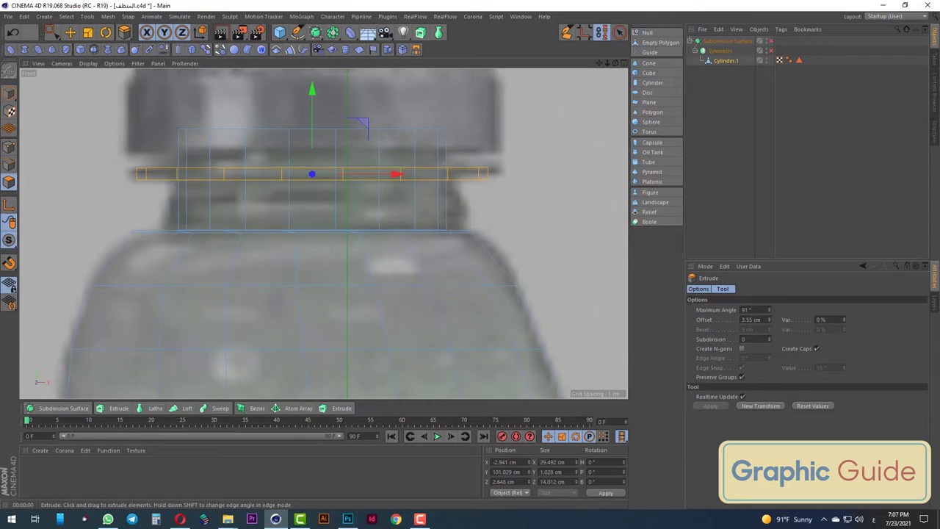
key("F1")
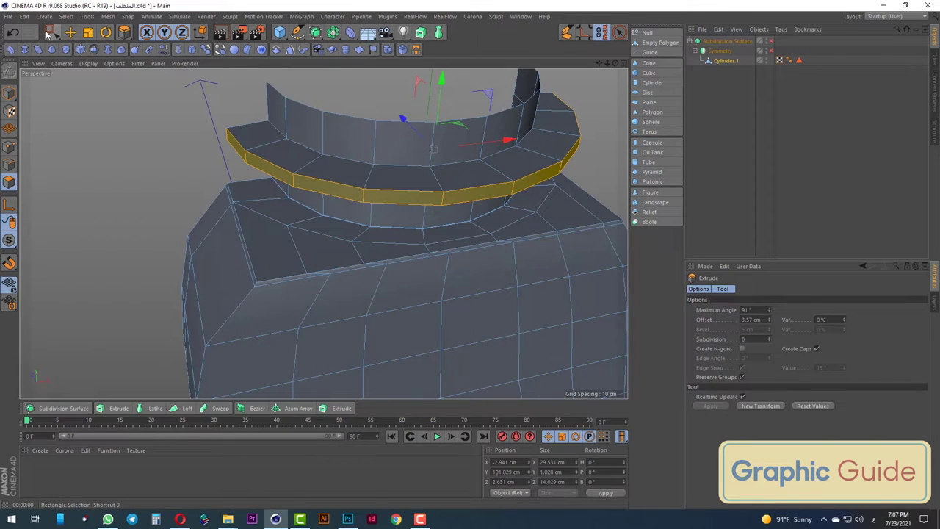
left_click(50, 32)
In Top view, select a single vertex at the collar's outer edge
key("F2")
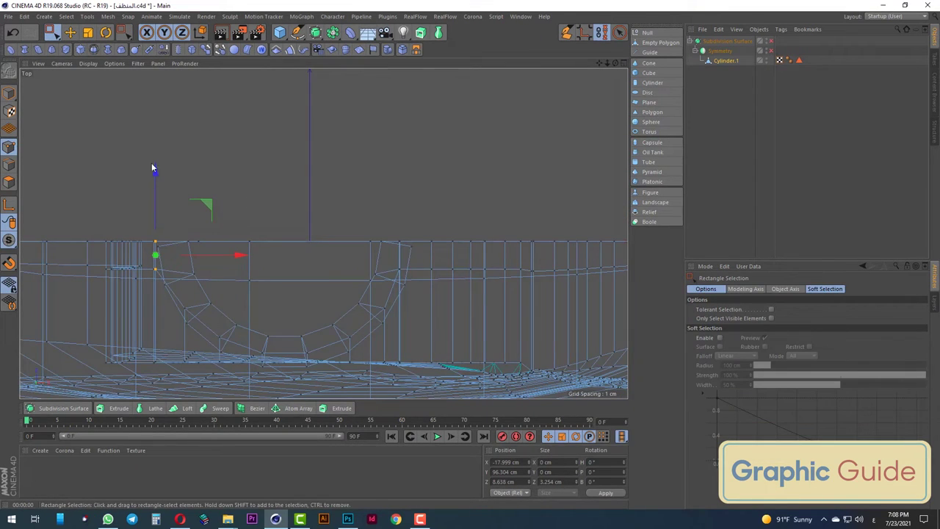
scroll(157, 266, "up", 3)
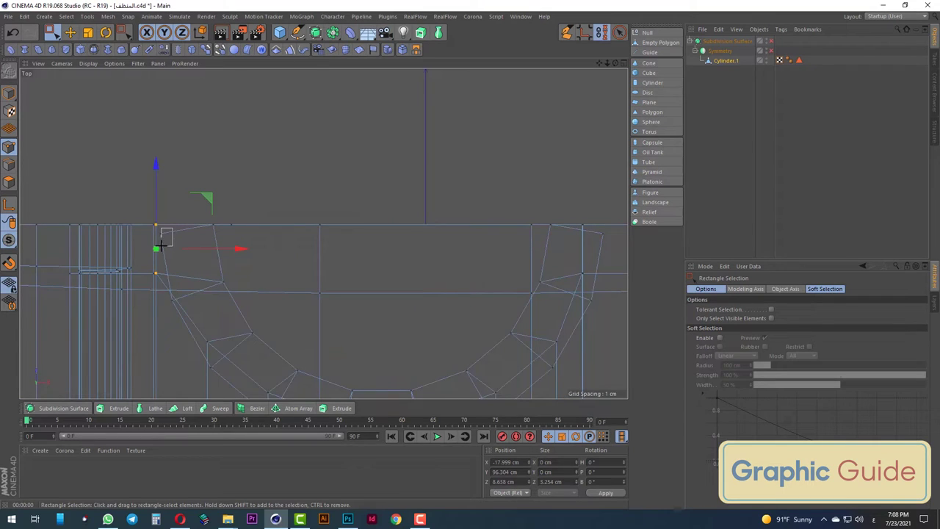
left_click(160, 235)
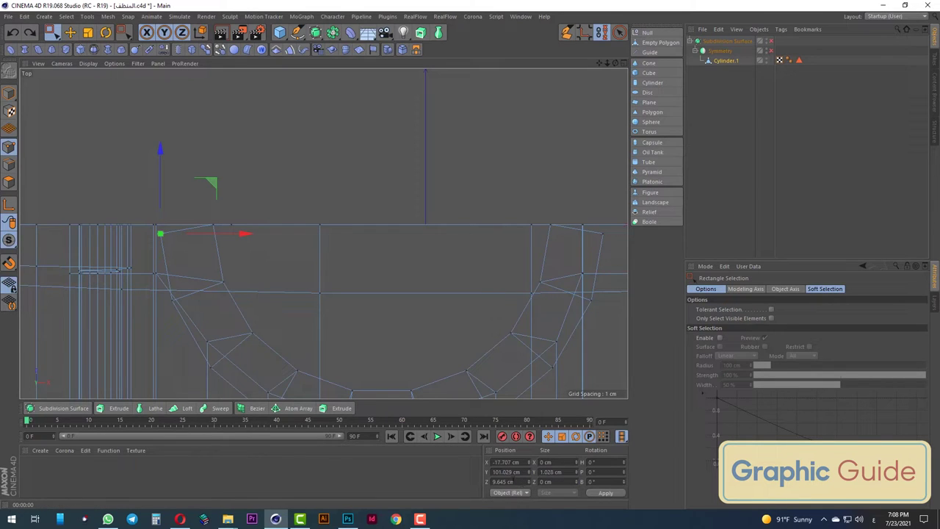
Set the neck ring's edge points on both sides to Position Z 10.265 cm
key("Return")
key("ctrl+z")
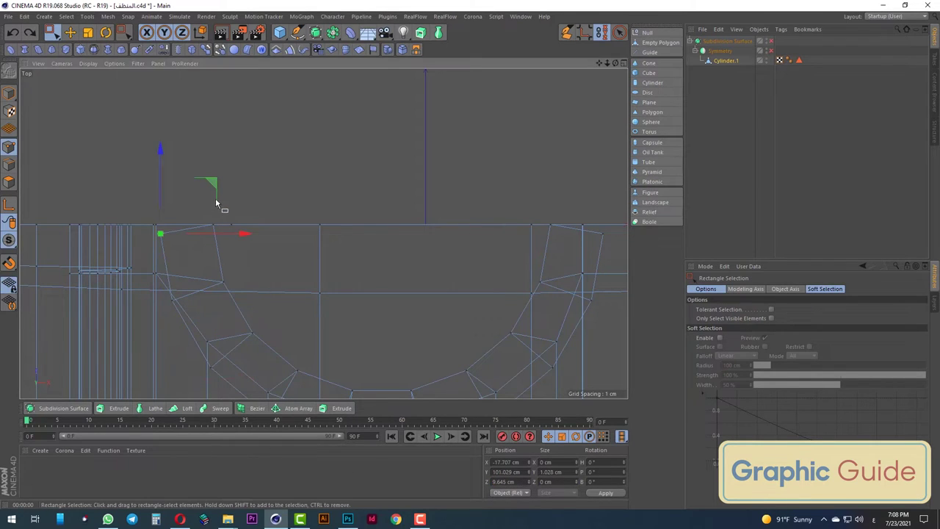
key("ctrl+z")
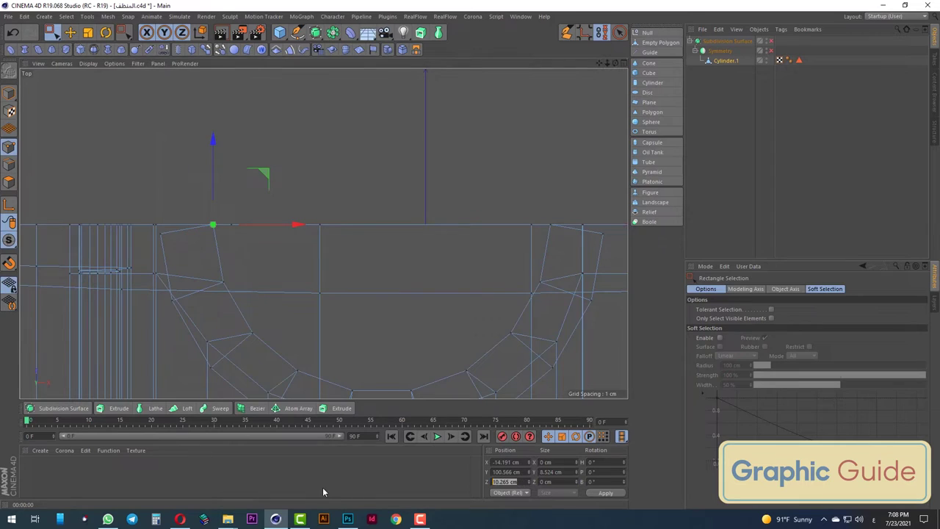
left_click(159, 234)
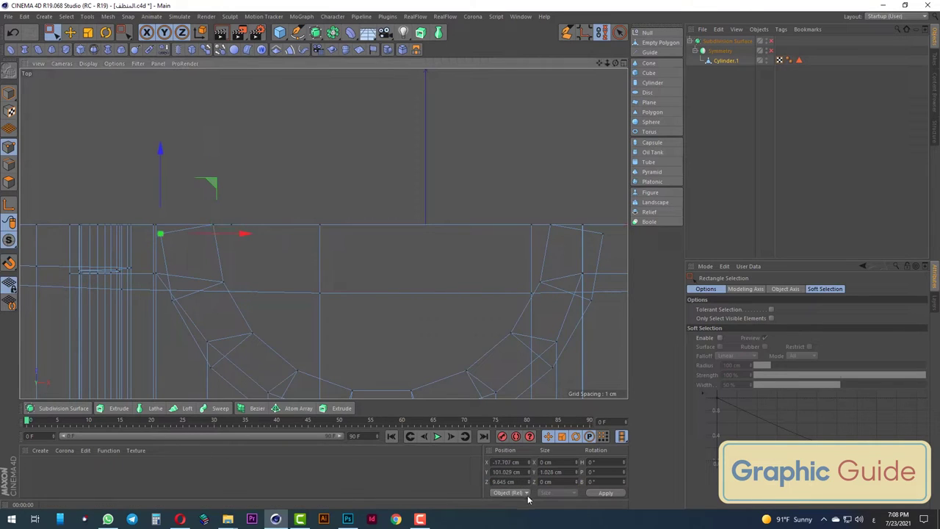
key("ctrl+z")
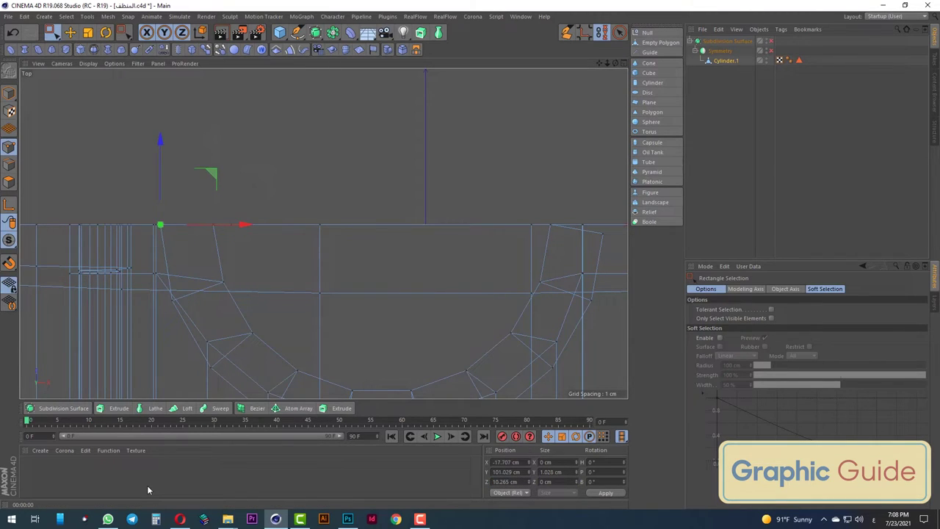
left_click(602, 234)
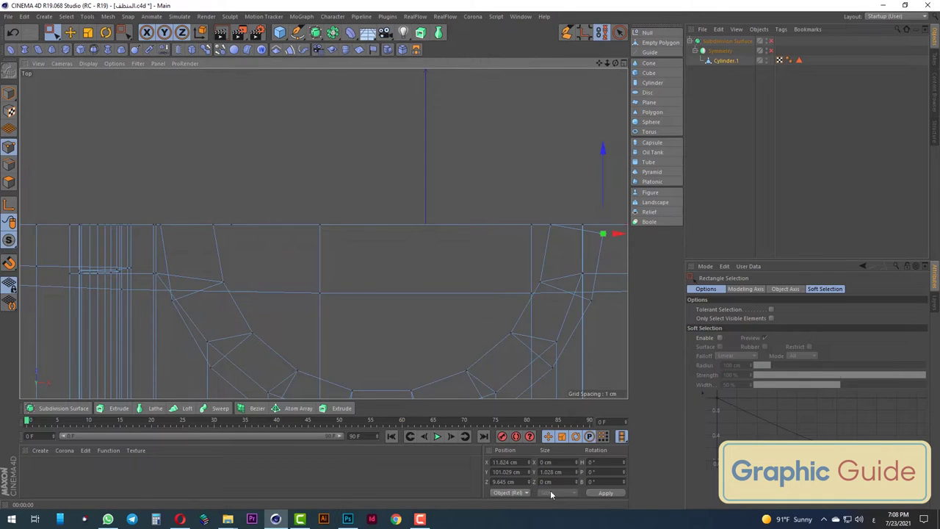
Enable the Subdivision Surface on the bottle in Model mode, then return to point editing
key("F1")
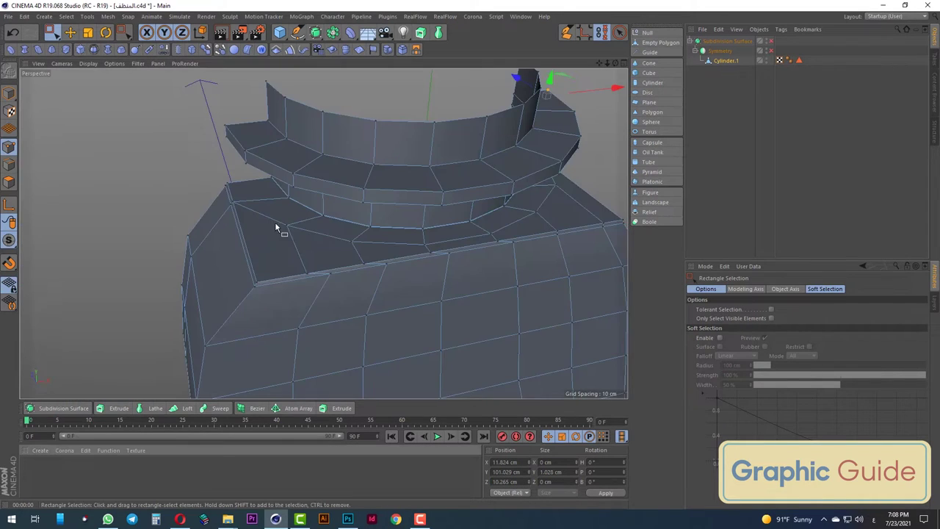
left_click_drag(274, 225, 326, 289, "alt")
scroll(342, 237, "up", 5)
scroll(326, 238, "up", 2)
scroll(328, 241, "down", 3)
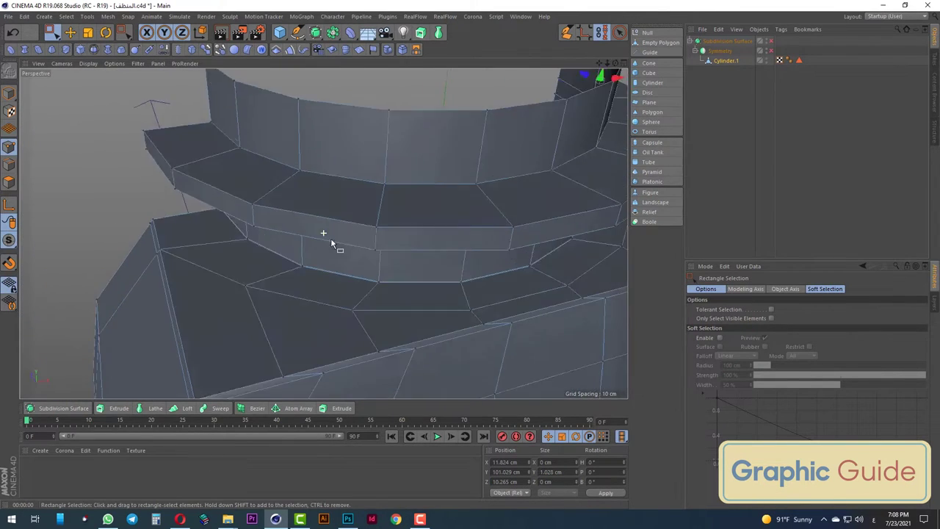
scroll(331, 242, "up", 1)
left_click(9, 93)
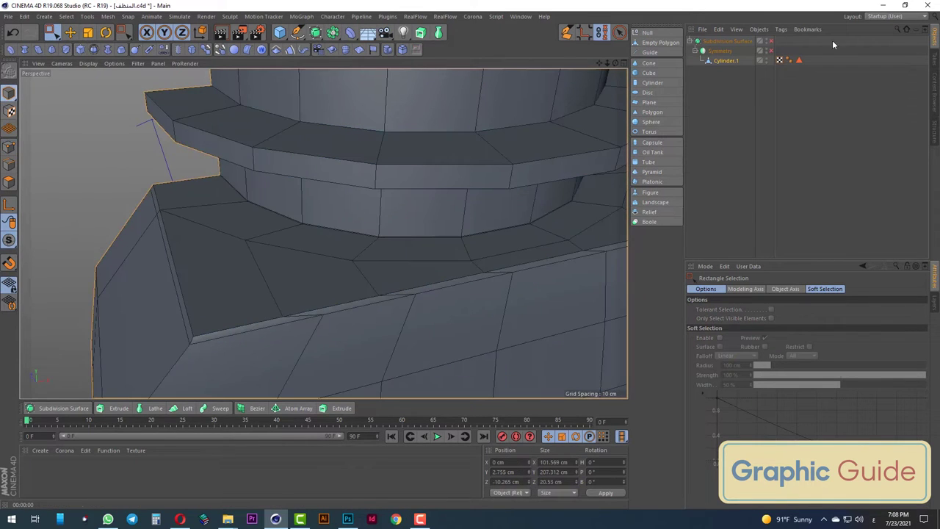
left_click(767, 42)
scroll(290, 226, "down", 5)
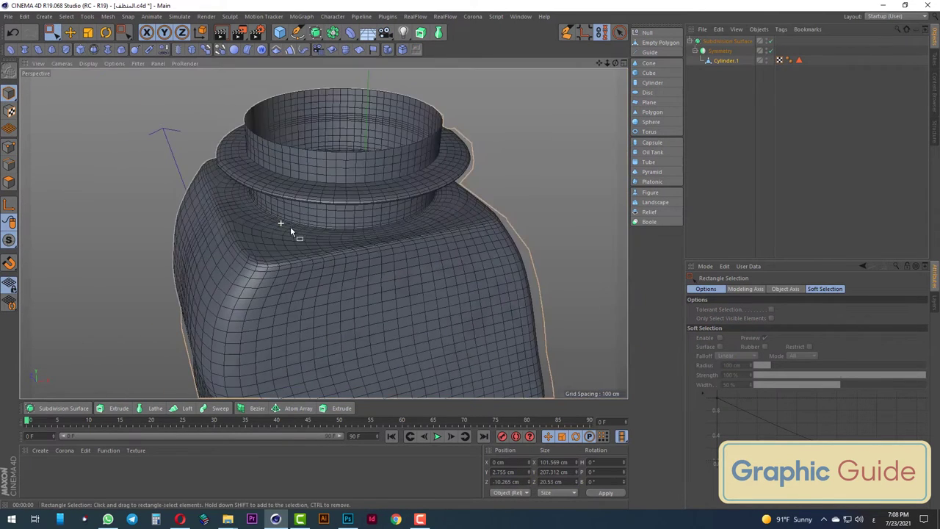
left_click_drag(282, 253, 355, 297, "alt")
left_click(7, 146)
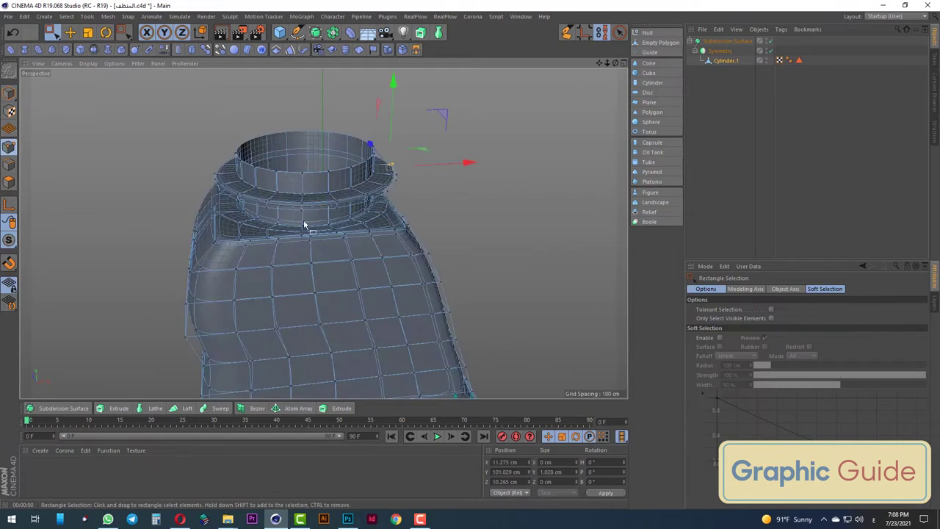
scroll(304, 225, "up", 3)
Add Loop/Path Cut edge loops near the lower edge of the neck ring
right_click(327, 191)
left_click(366, 315)
scroll(374, 147, "up", 3)
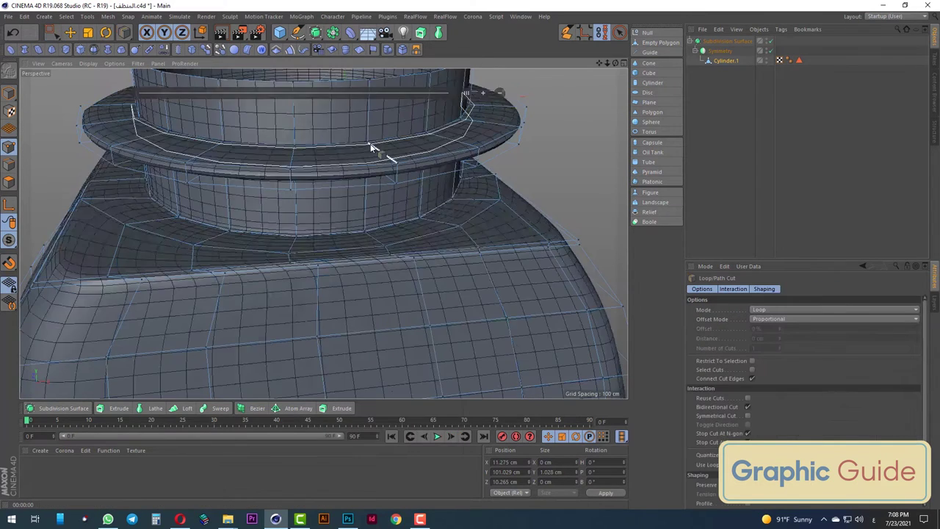
scroll(441, 228, "up", 3)
scroll(532, 268, "up", 2)
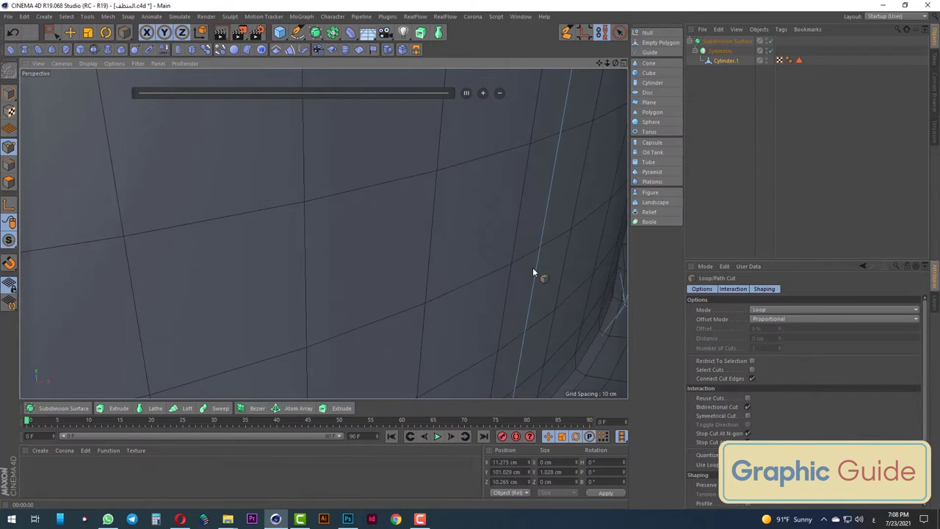
scroll(532, 267, "down", 6)
scroll(492, 232, "down", 2)
scroll(492, 232, "up", 4)
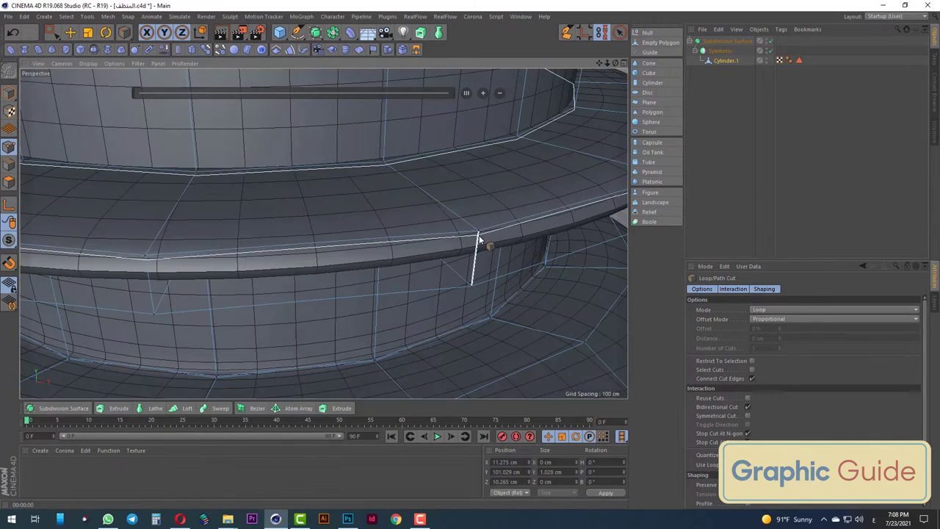
left_click(478, 280)
scroll(474, 284, "down", 2)
scroll(470, 301, "down", 3)
left_click(468, 308)
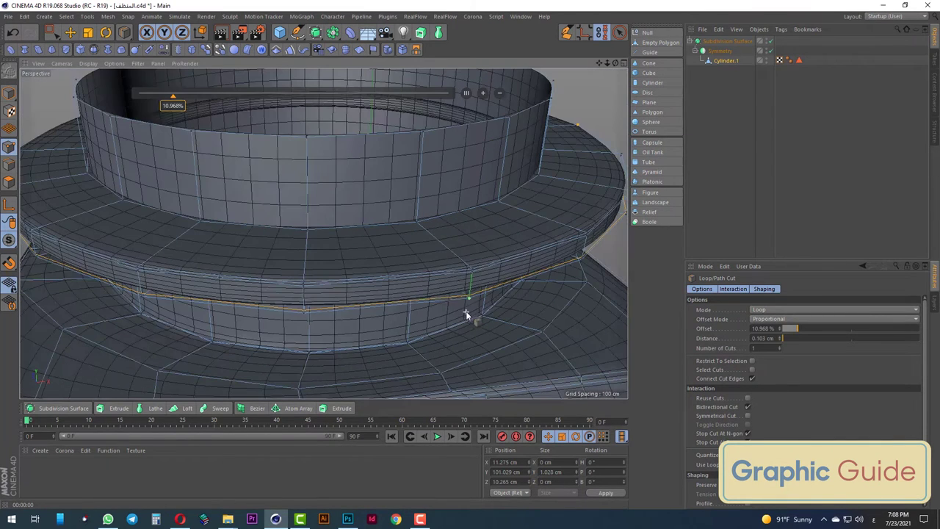
left_click(48, 36)
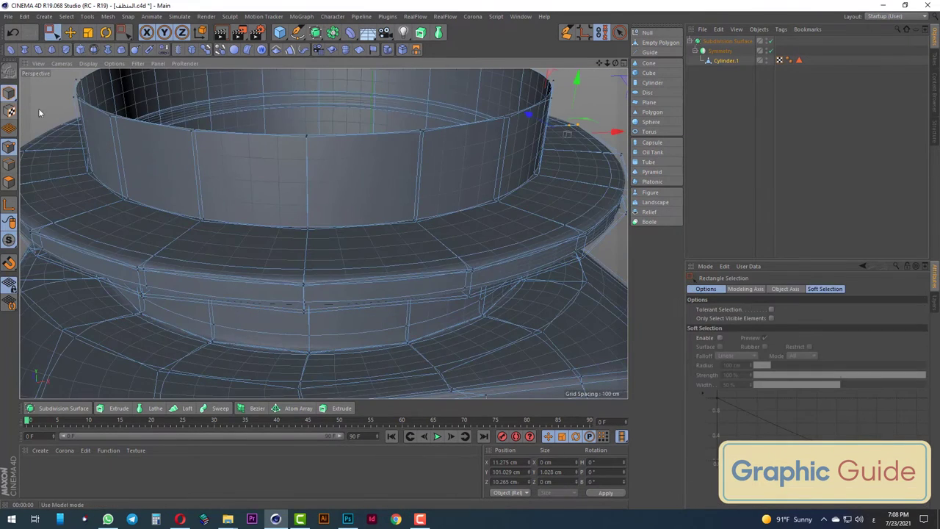
scroll(357, 256, "down", 10)
left_click_drag(357, 256, 329, 237, "alt")
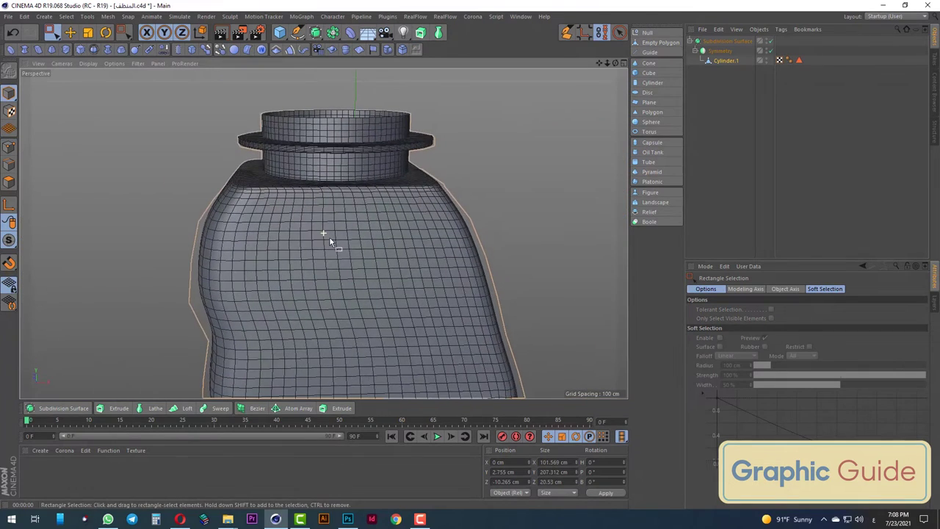
Render preview views of the smoothed bottle from two angles
left_click(222, 35)
mouse_move(361, 164)
left_mouse_down("alt")
mouse_move(320, 156)
mouse_move(233, 49)
left_mouse_up("alt")
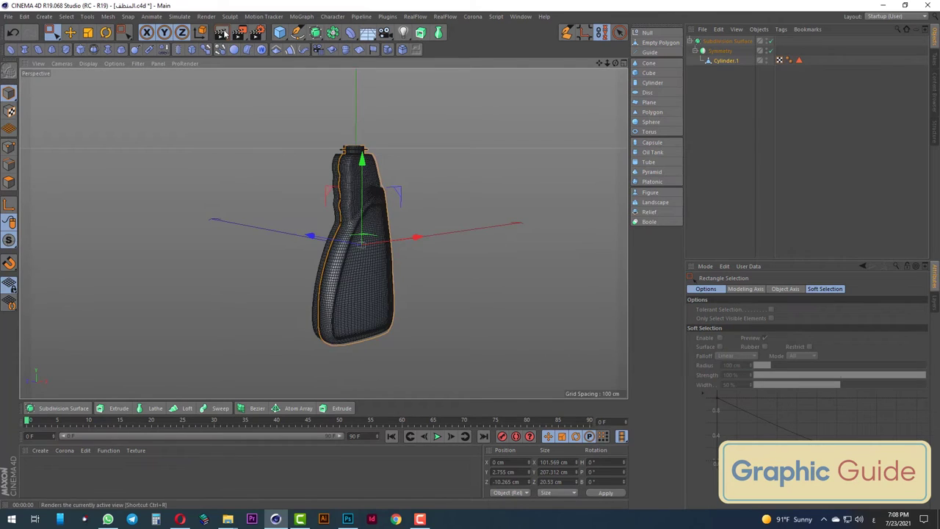
left_click(223, 35)
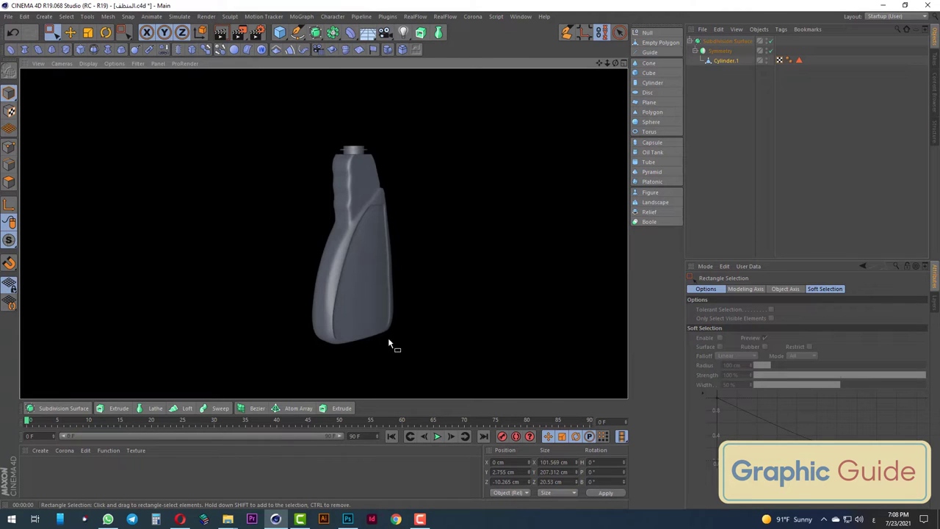
mouse_move(389, 343)
left_mouse_down("alt")
mouse_move(165, 316)
mouse_move(284, 353)
mouse_move(336, 349)
left_mouse_up("alt")
In Front view, rename the Subdivision Surface object to 'غطا'
scroll(344, 317, "up", 3)
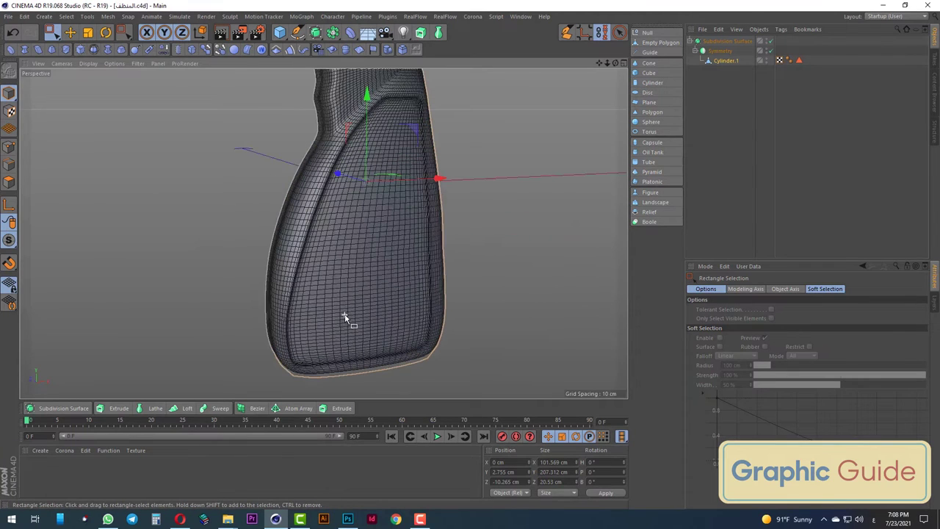
key("F4")
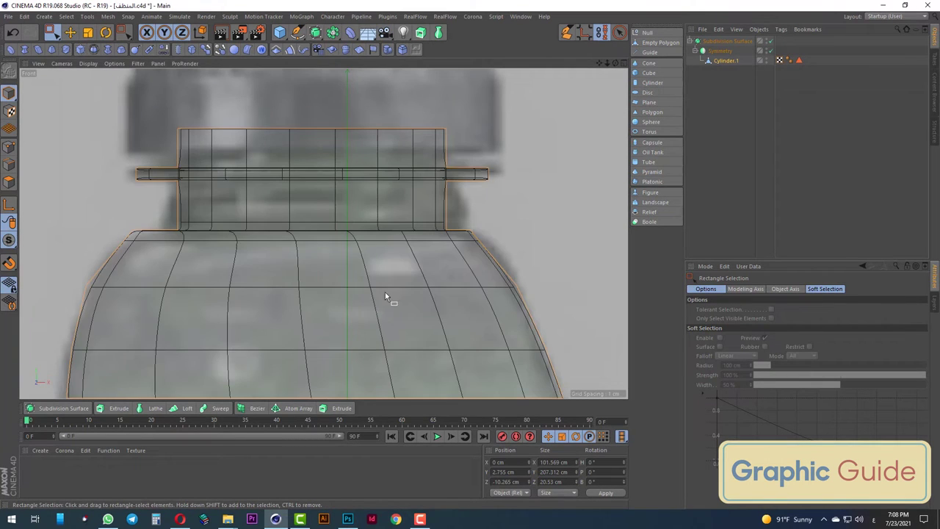
scroll(439, 286, "down", 2)
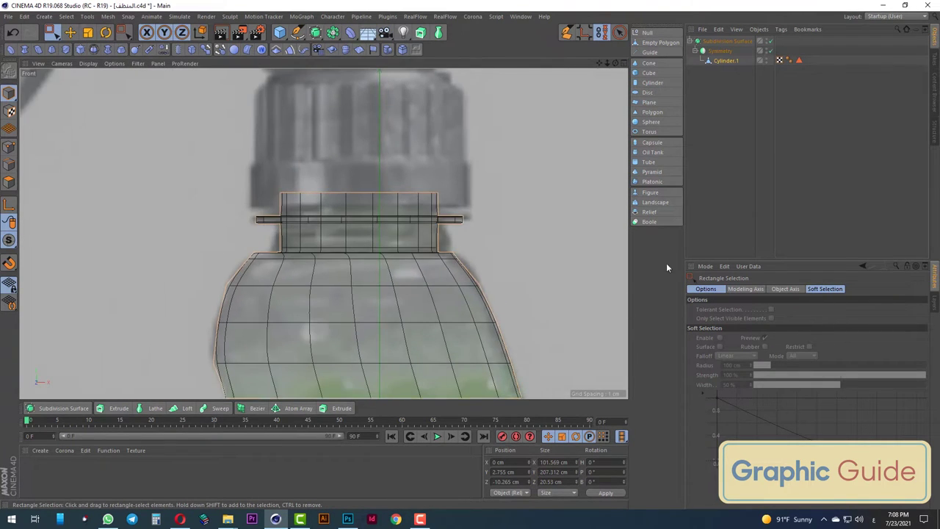
left_click(690, 42)
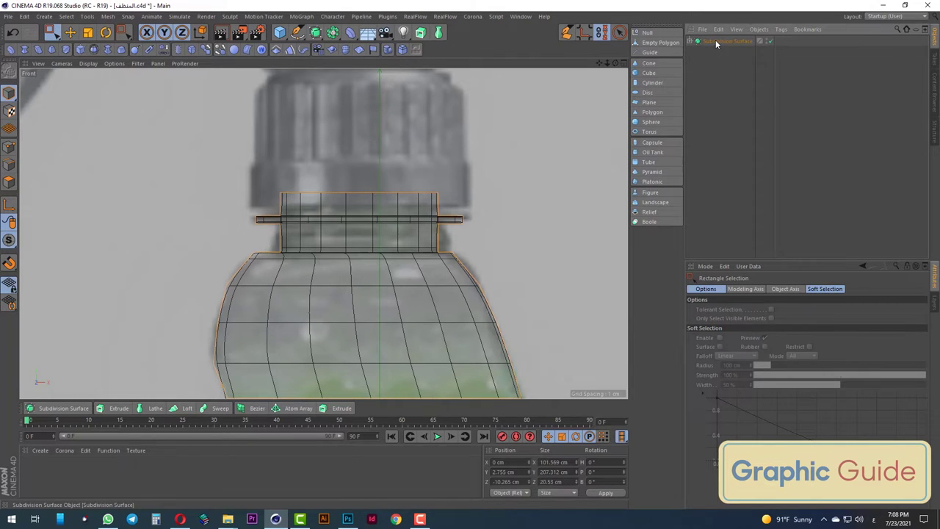
double_click(715, 40)
key("BackSpace")
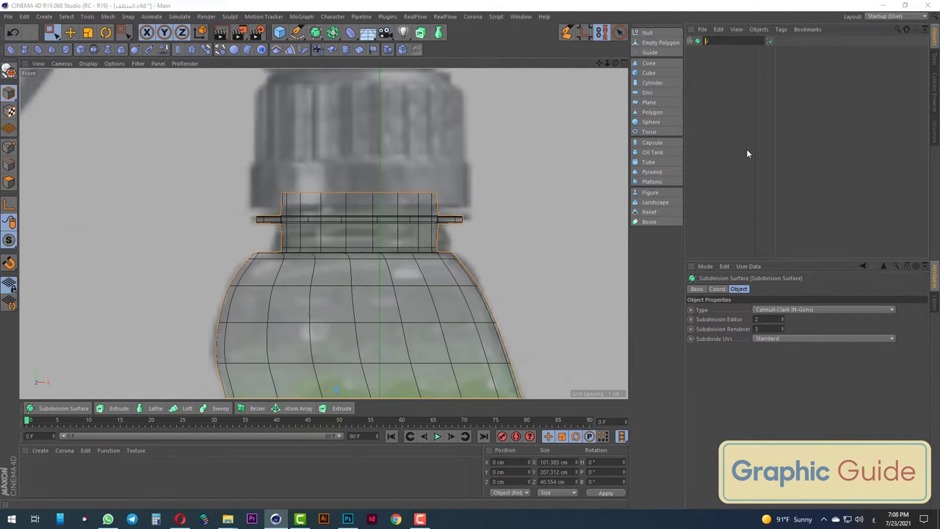
type("غطا")
Hide the renamed subdivision object in the editor to reveal the reference cap
key("Delete")
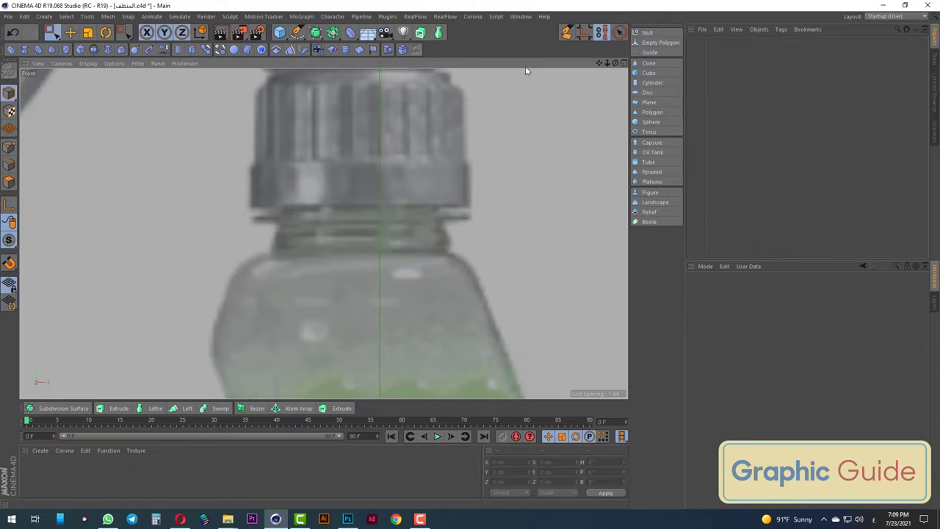
key("ctrl+z")
left_click(713, 48)
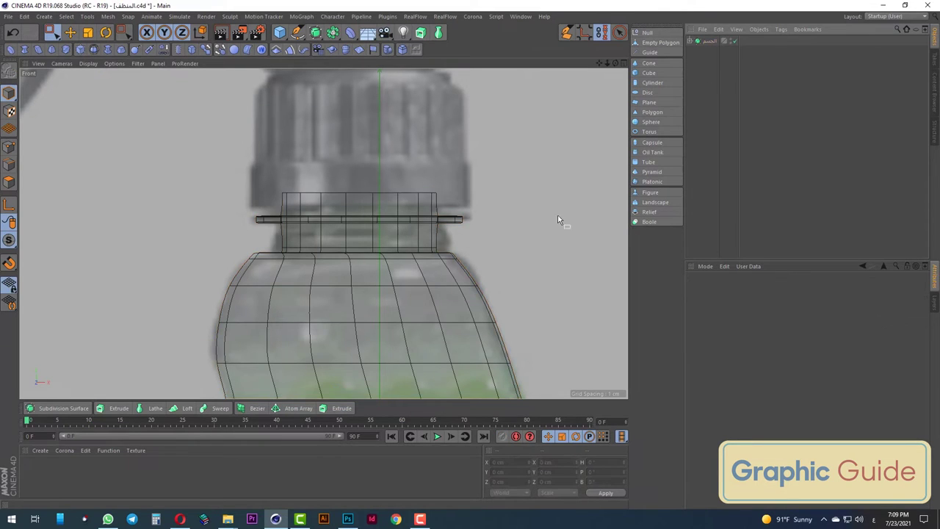
scroll(351, 295, "up", 1)
scroll(367, 280, "down", 2)
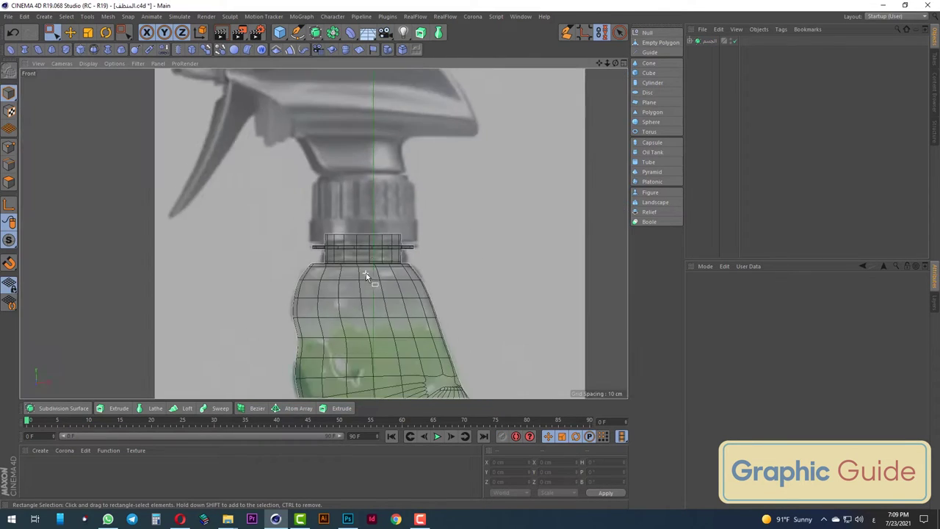
scroll(376, 210, "up", 1)
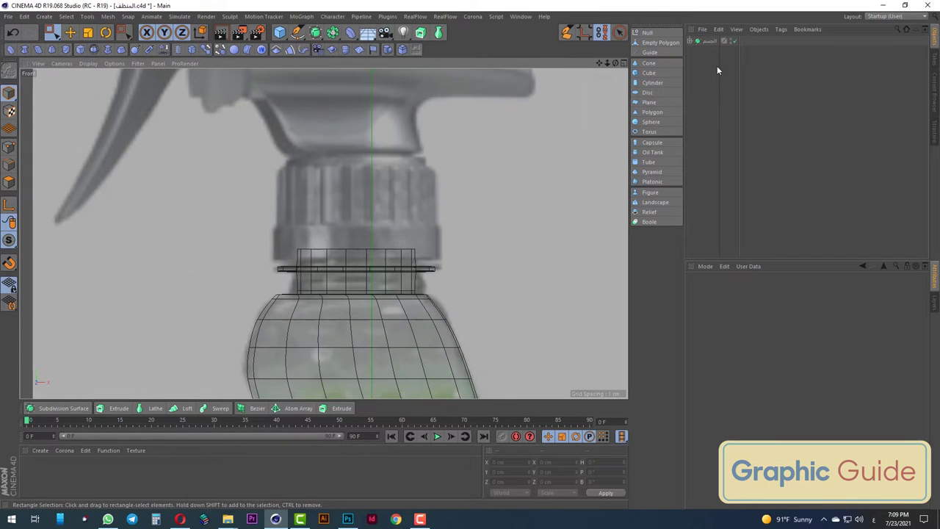
left_click(724, 40)
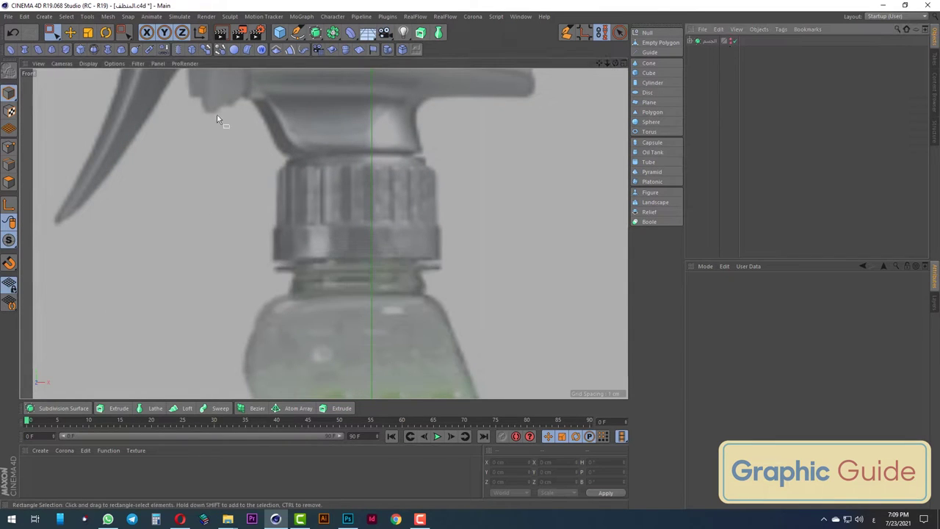
left_click(283, 38)
Add a capless cylinder, make it editable, and shrink it up onto the bottle cap
left_click(473, 46)
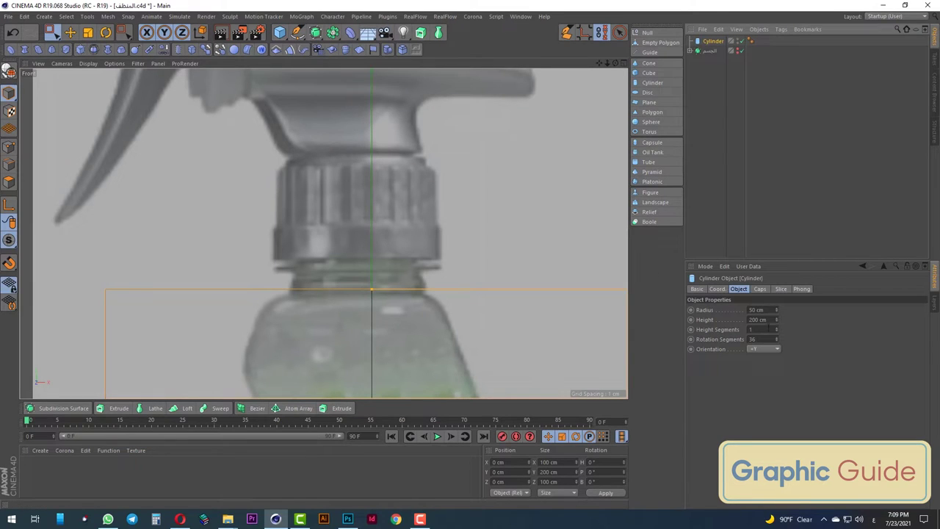
left_click(757, 338)
type("18")
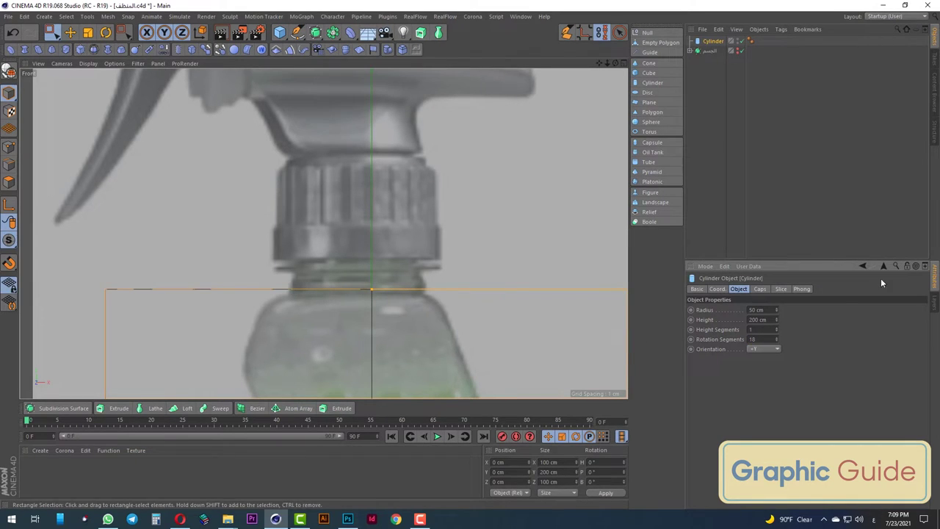
left_click(760, 290)
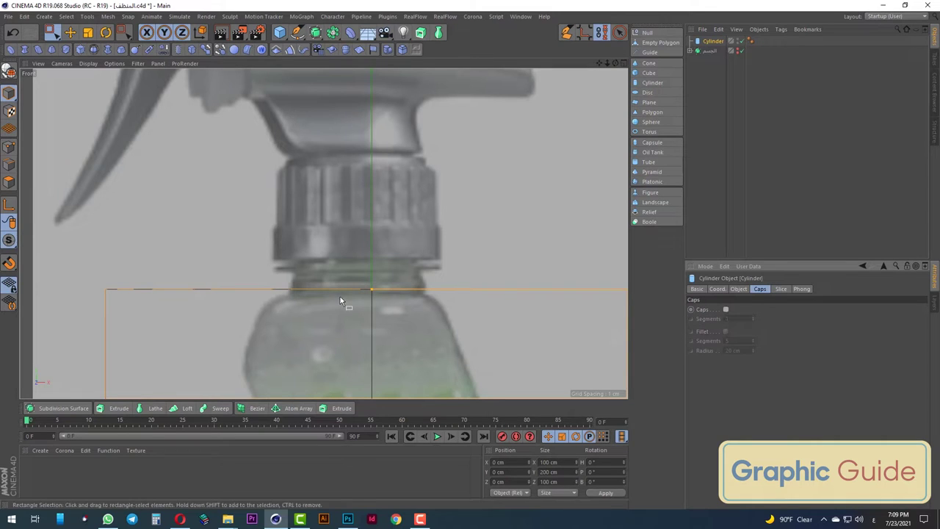
left_click_drag(371, 290, 372, 363)
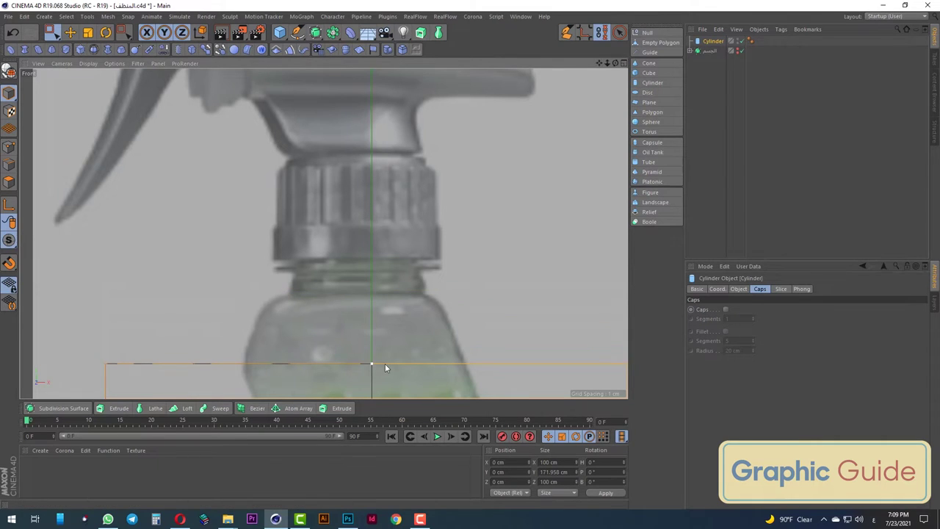
left_click(86, 33)
scroll(313, 154, "down", 2)
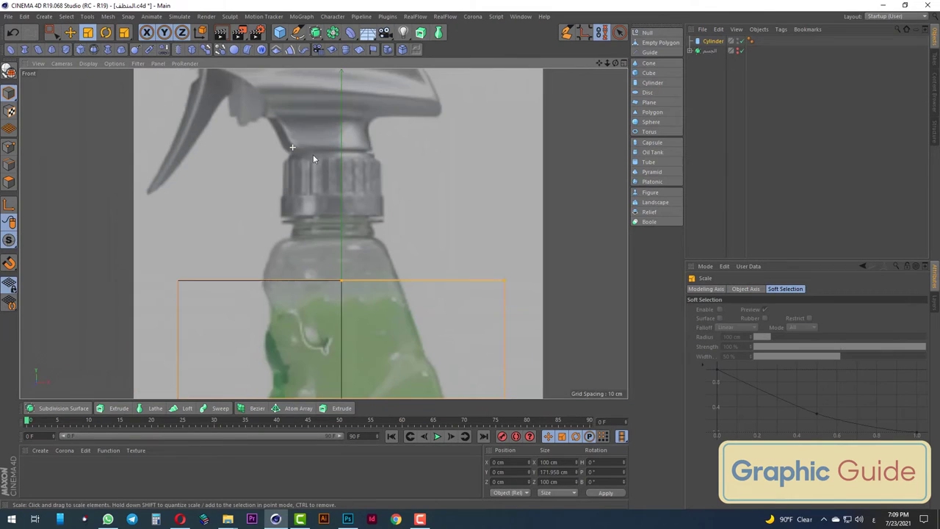
left_click(8, 70)
scroll(93, 114, "down", 2)
left_click_drag(365, 188, 223, 249)
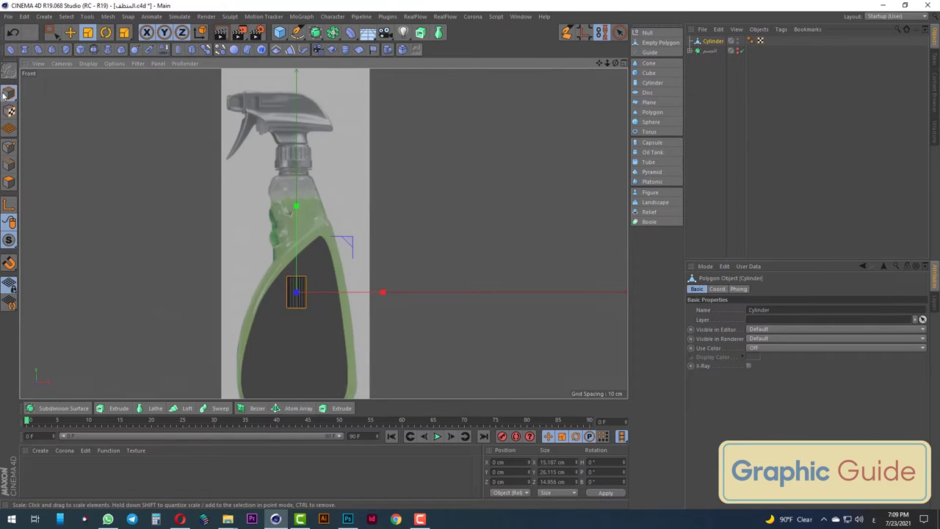
left_click(49, 31)
left_click_drag(297, 214, 297, 79)
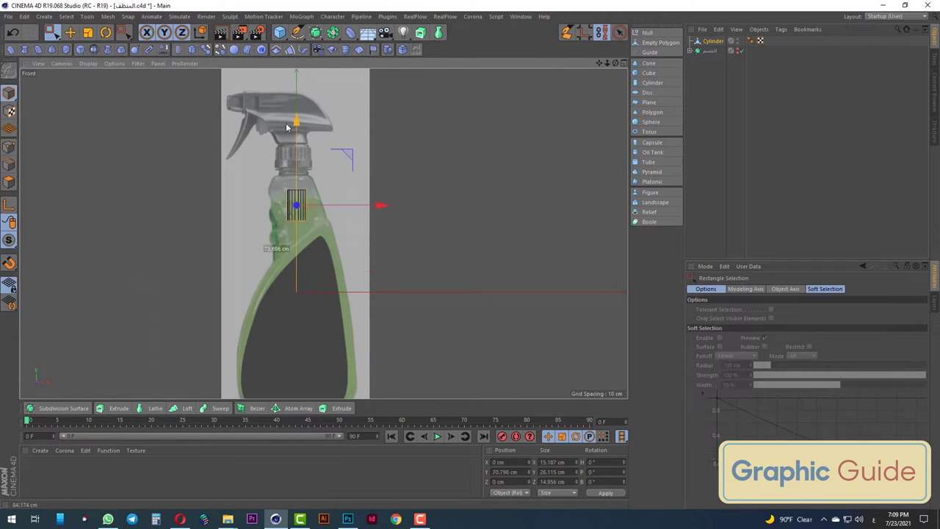
scroll(299, 180, "up", 3)
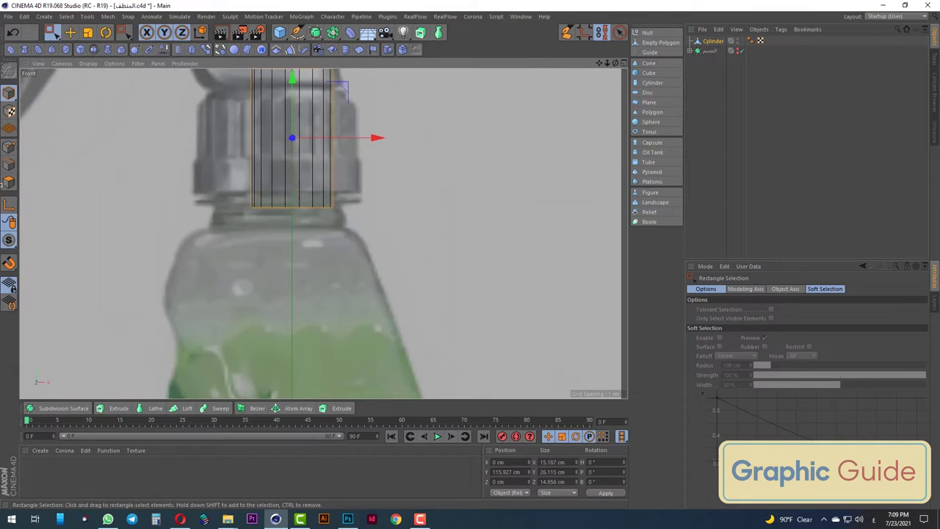
Lower the top points and widen the ring to the cap's width, centring its axis
left_click(8, 146)
scroll(242, 156, "up", 3)
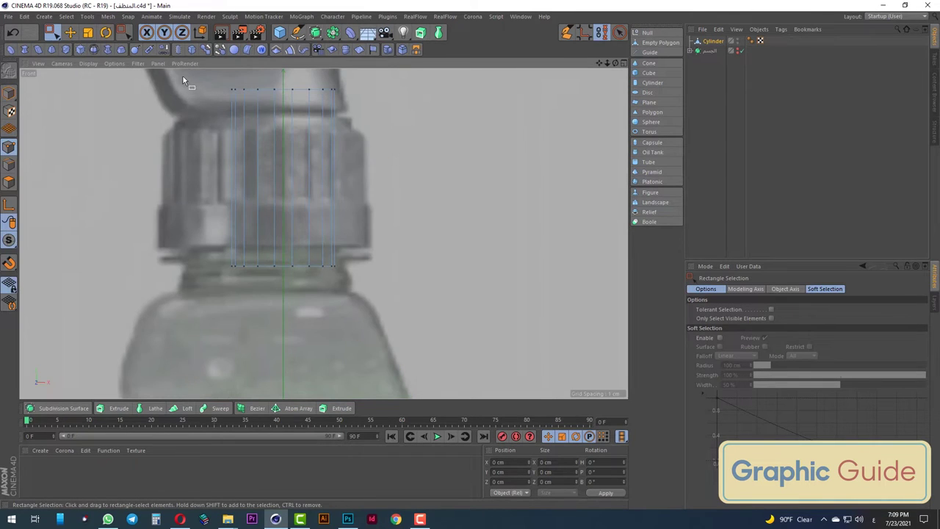
left_click_drag(183, 79, 340, 97)
left_click_drag(278, 77, 278, 188)
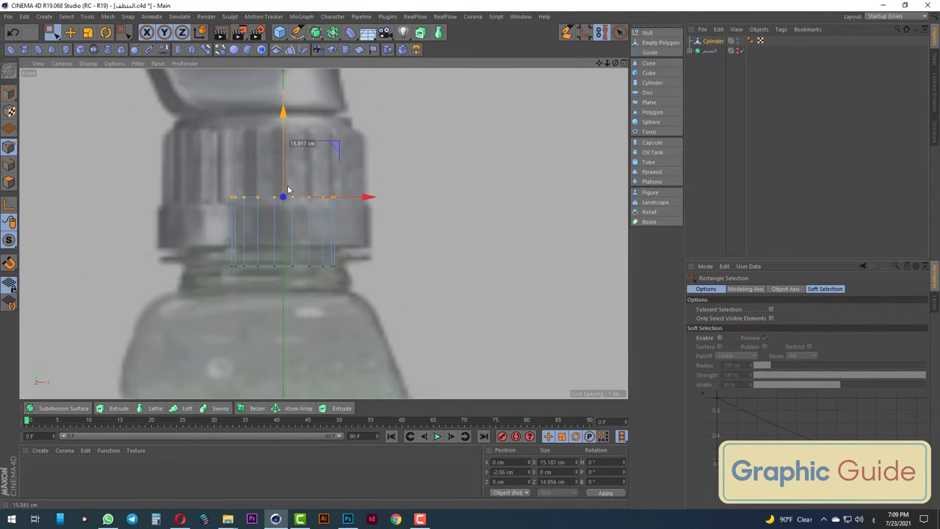
left_click_drag(279, 140, 276, 180)
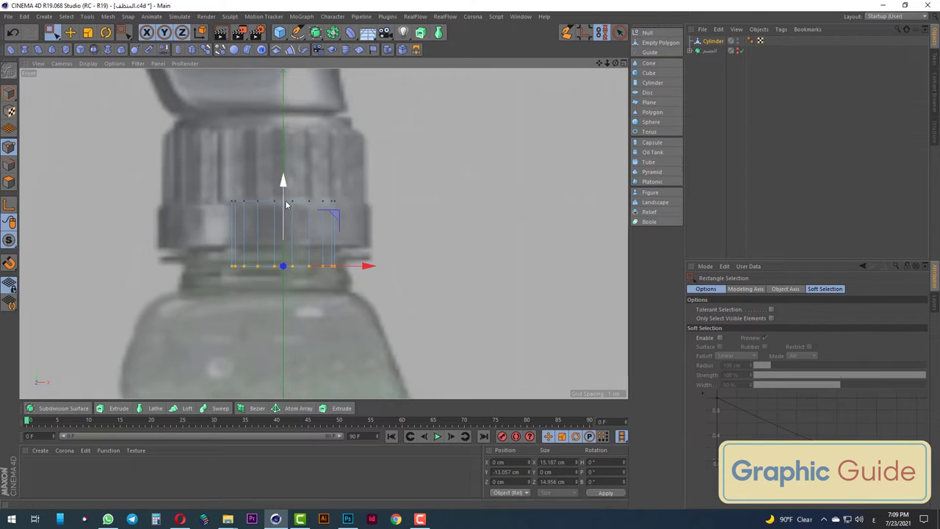
left_click(87, 32)
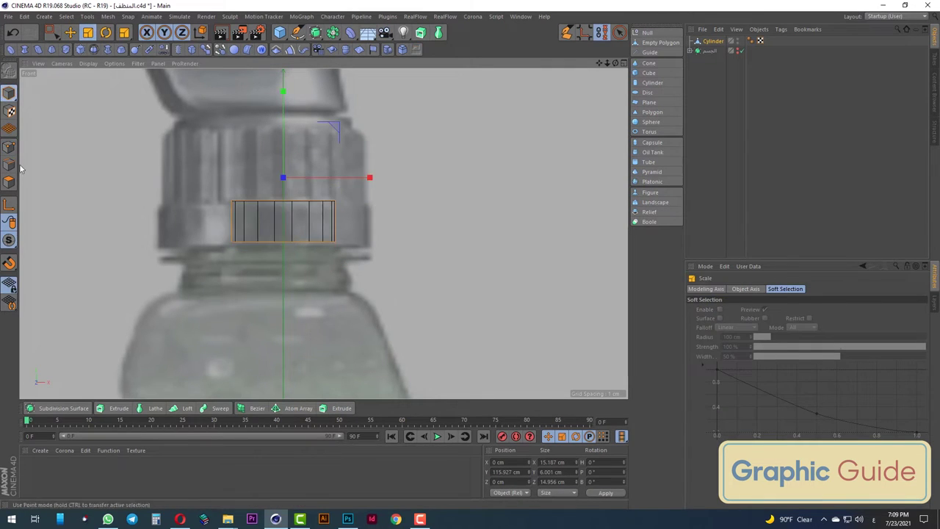
left_click_drag(331, 187, 183, 165)
left_click(108, 16)
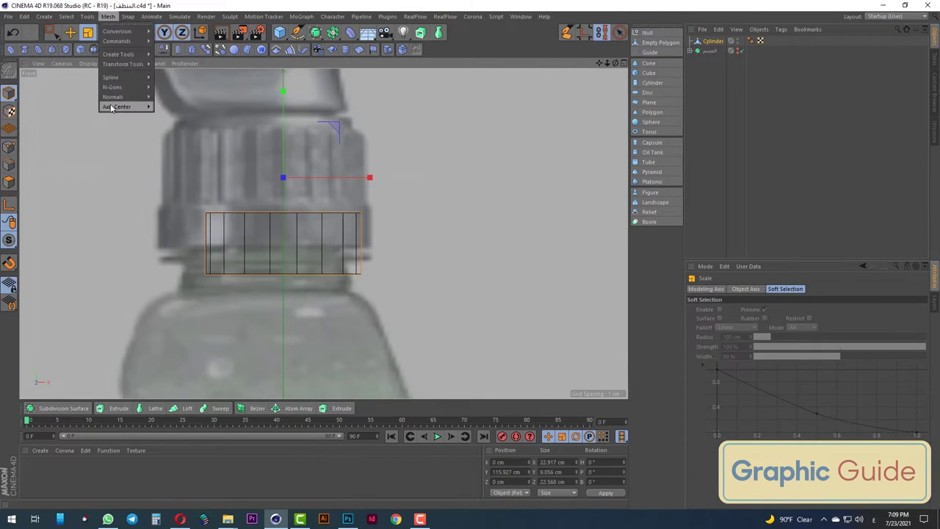
left_click(173, 123)
left_click_drag(162, 146, 322, 140)
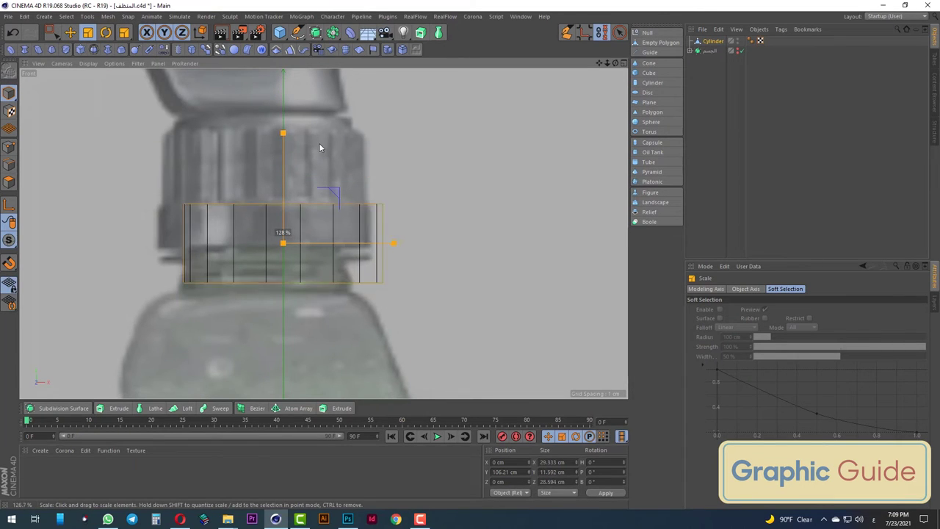
key("0")
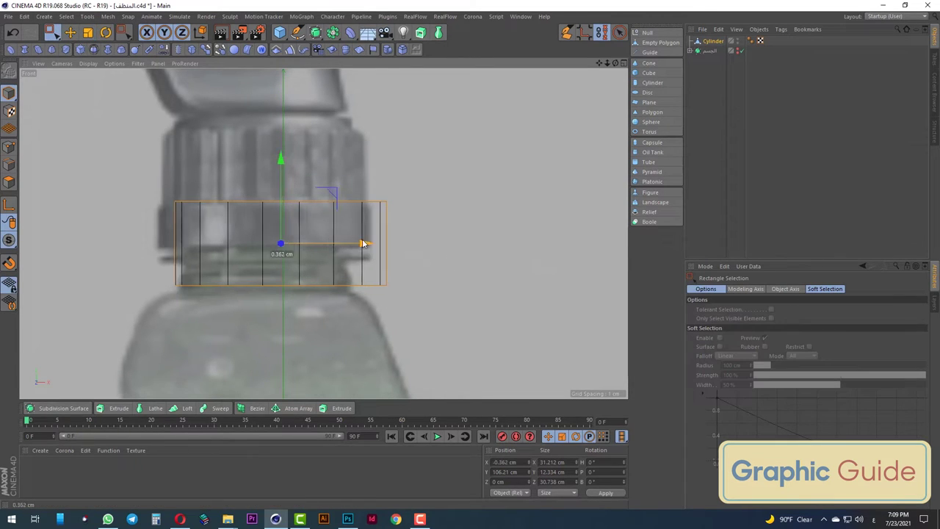
left_click_drag(364, 243, 346, 243)
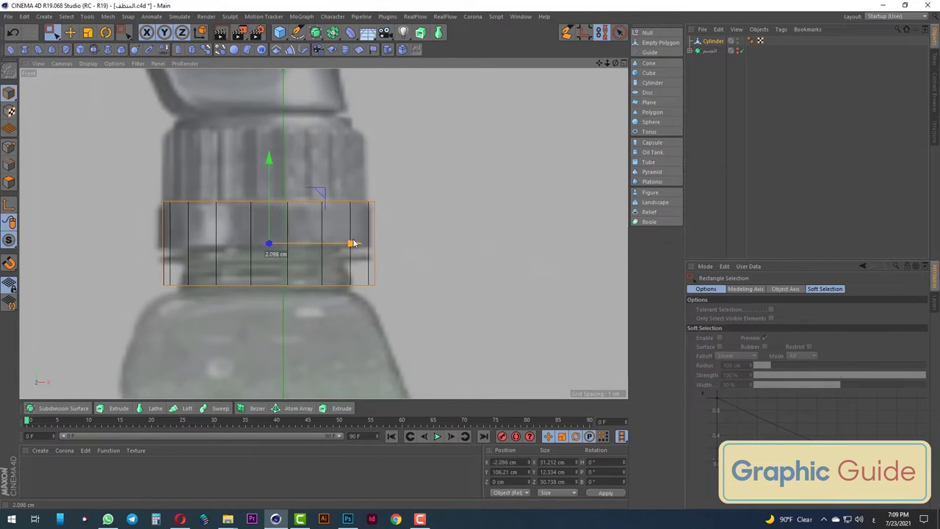
Adjust the bottom and top rings and taper the top edge into a ~6 cm band
left_click(9, 146)
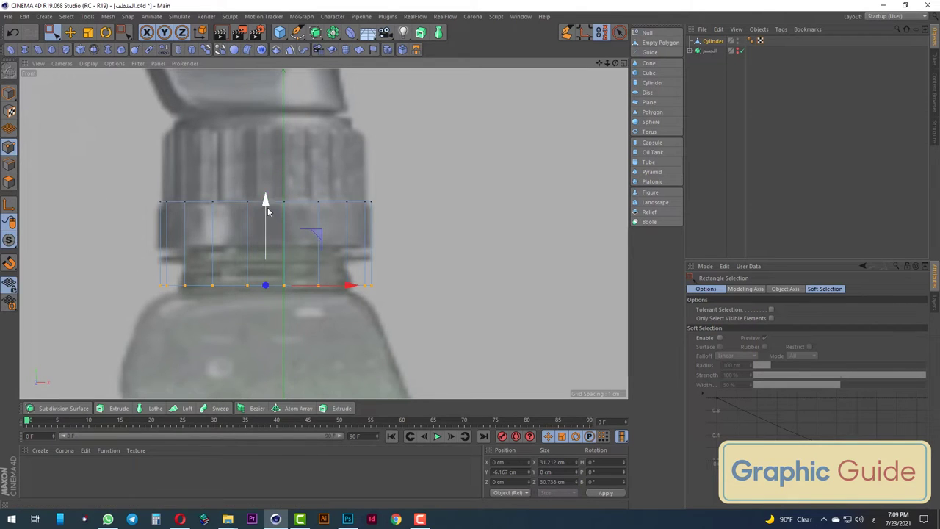
left_click_drag(268, 206, 266, 172)
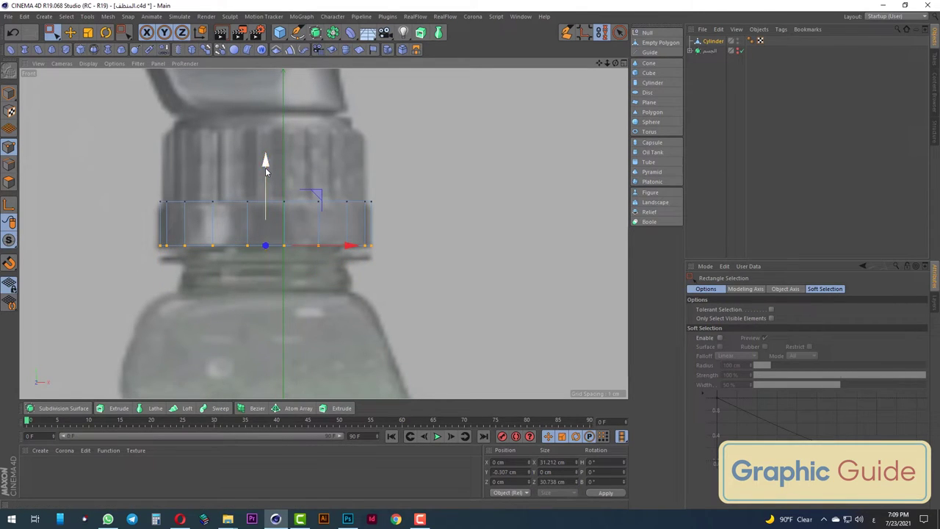
left_click_drag(151, 187, 375, 214)
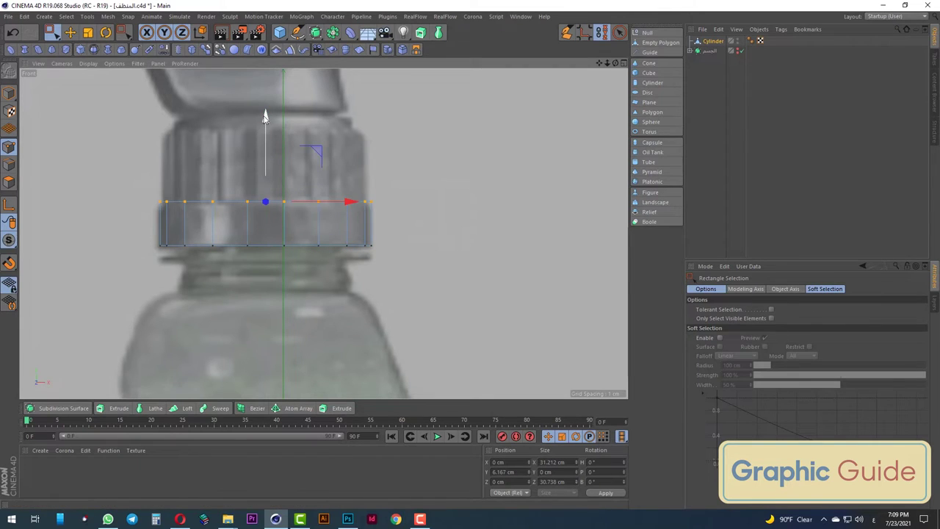
left_click_drag(265, 118, 265, 124)
left_click(6, 166)
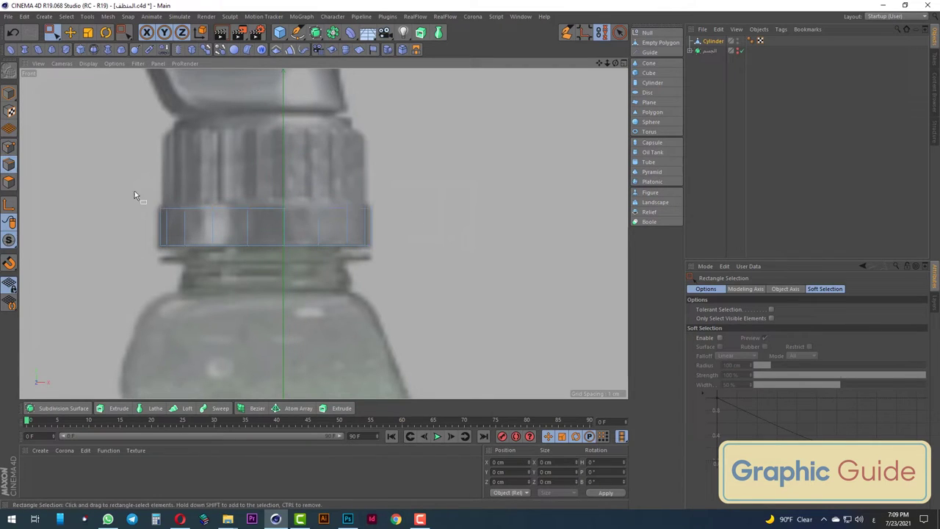
left_click_drag(115, 190, 426, 221)
scroll(256, 202, "up", 2)
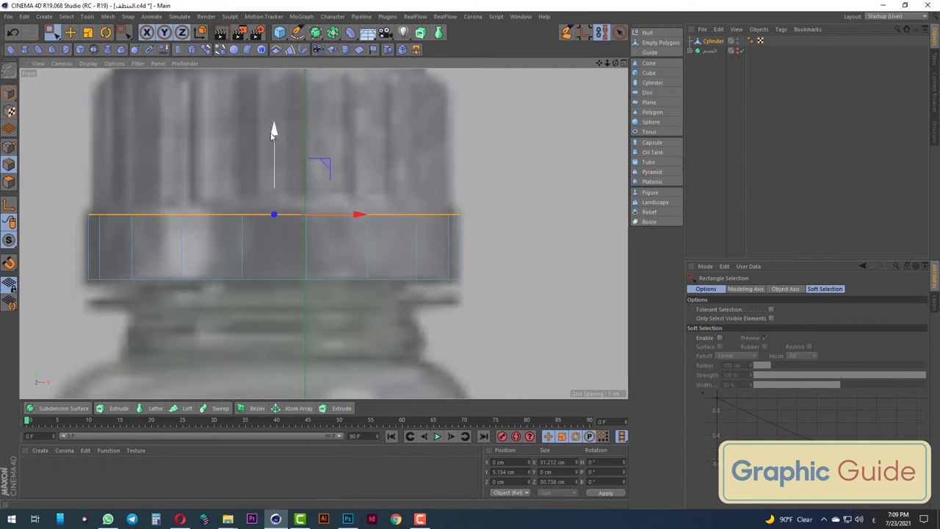
left_click_drag(273, 132, 272, 136)
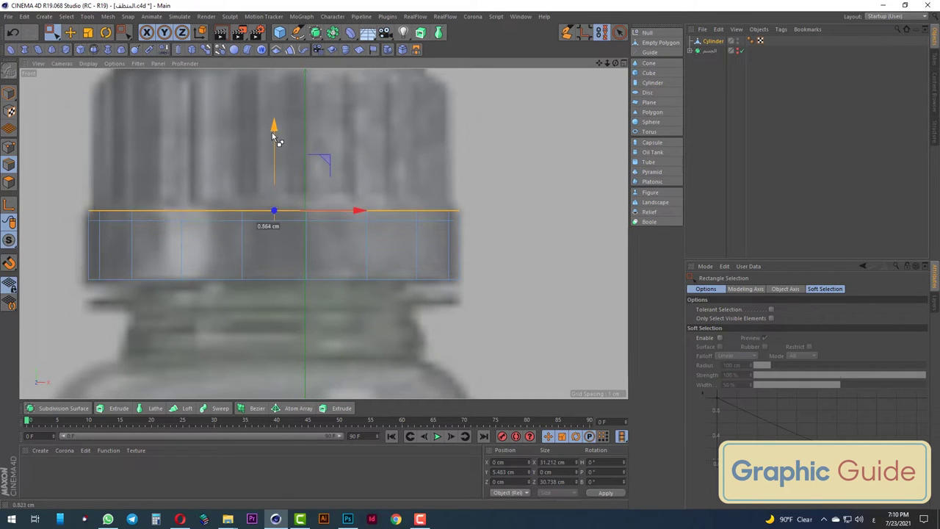
key("t")
left_click_drag(503, 146, 479, 152)
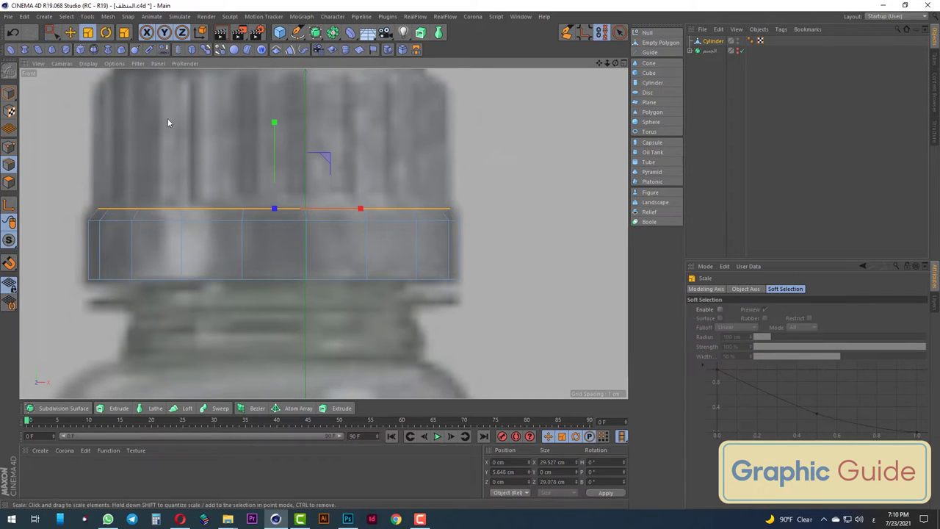
left_click(52, 32)
left_click(9, 93)
Raise the band's top edge up the cap and taper it to about 25.6 cm
key("F1")
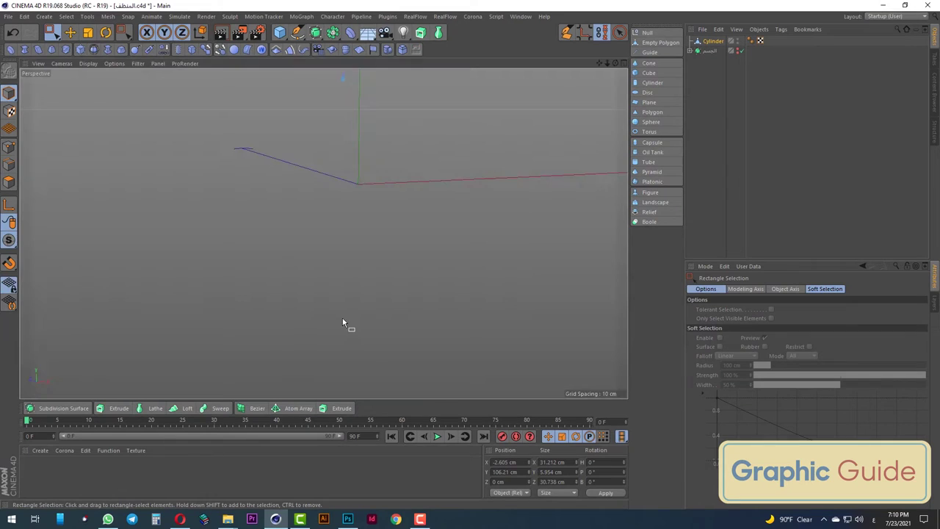
scroll(340, 219, "up", 5)
scroll(340, 219, "up", 2)
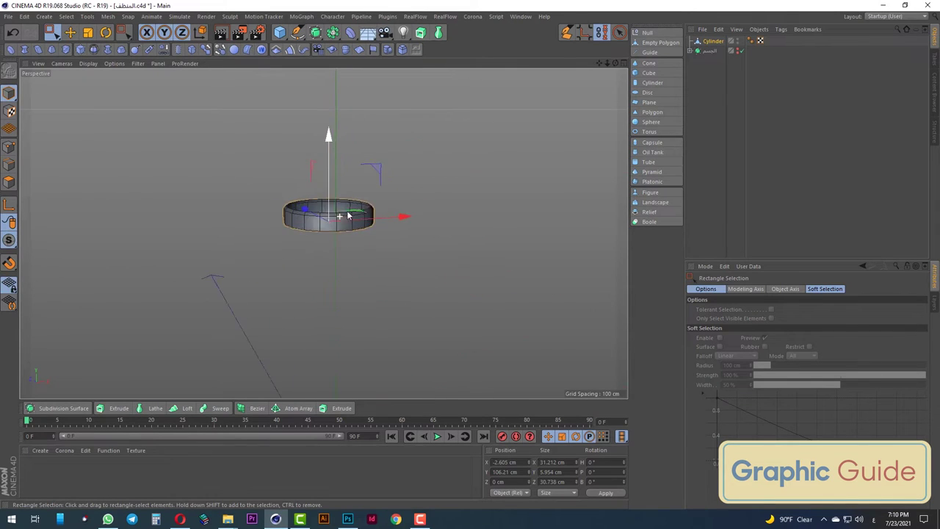
scroll(337, 219, "up", 2)
scroll(324, 234, "up", 2)
scroll(312, 246, "up", 1)
scroll(352, 279, "down", 2)
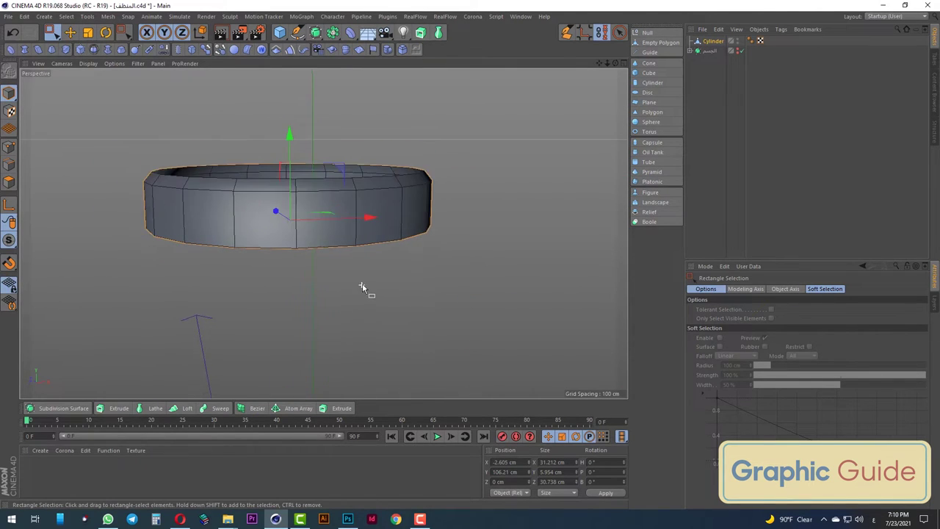
scroll(316, 242, "up", 3)
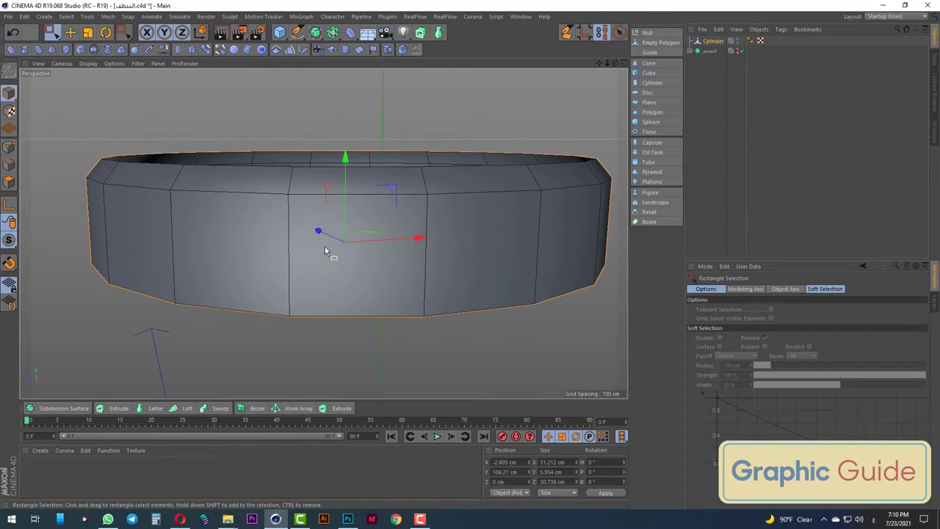
key("F4")
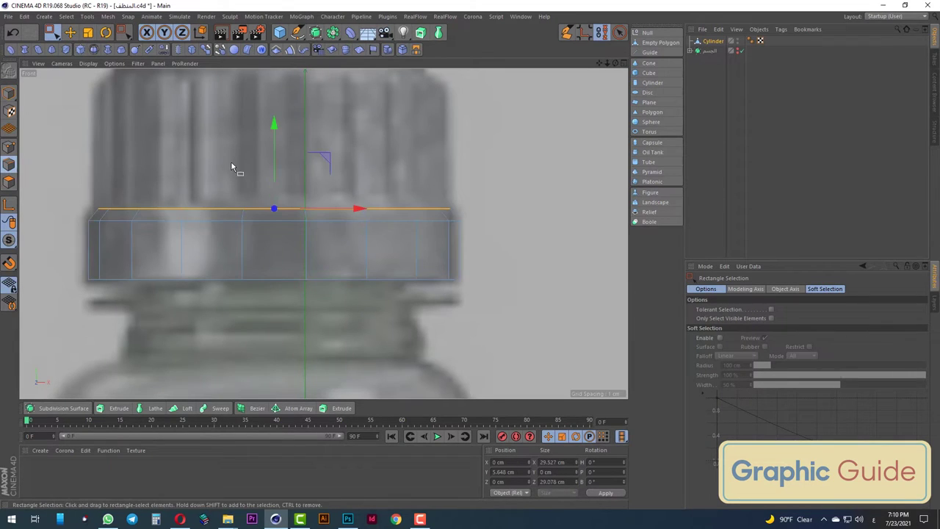
left_click_drag(273, 144, 273, 26)
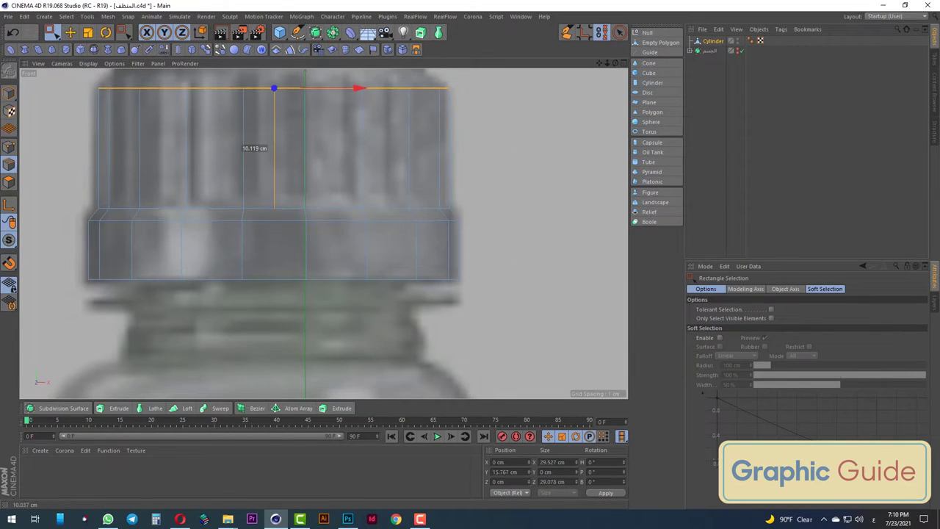
scroll(293, 331, "down", 1)
scroll(337, 362, "down", 1)
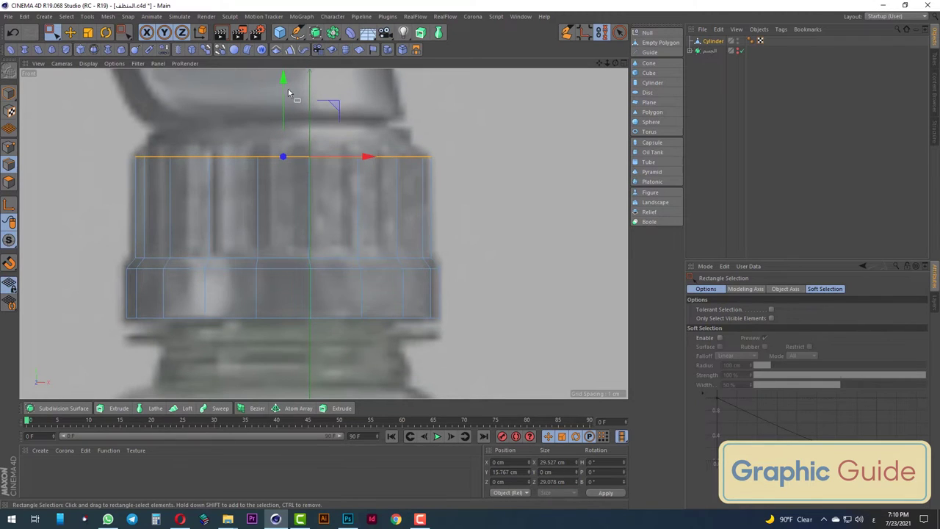
left_click_drag(287, 85, 284, 72)
left_click_drag(282, 140, 283, 133)
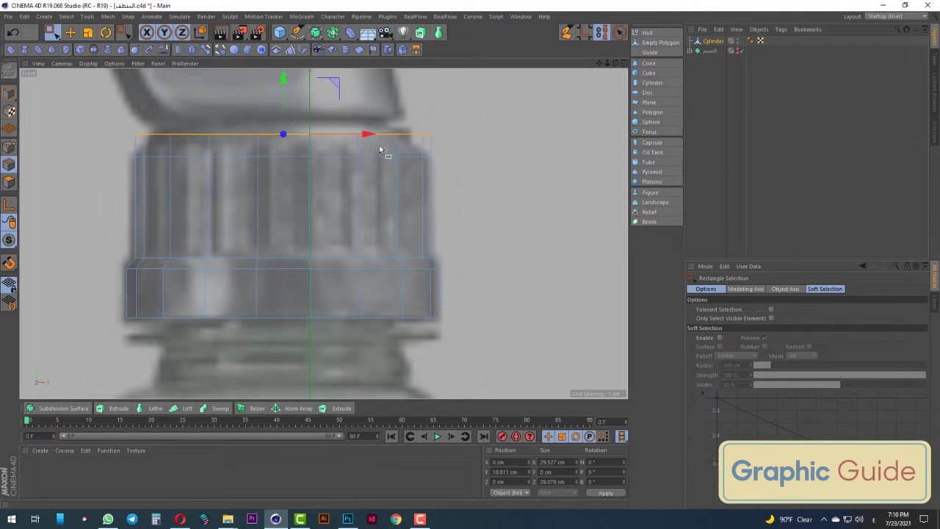
key("t")
left_click_drag(443, 165, 394, 172)
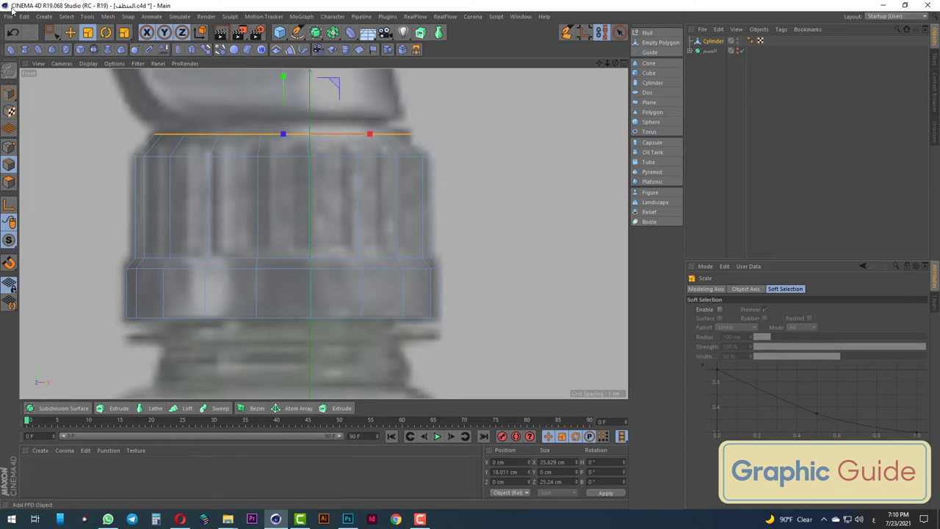
Restore the top edge selection and align it with the reference cap's top
left_click(51, 32)
left_click(278, 82)
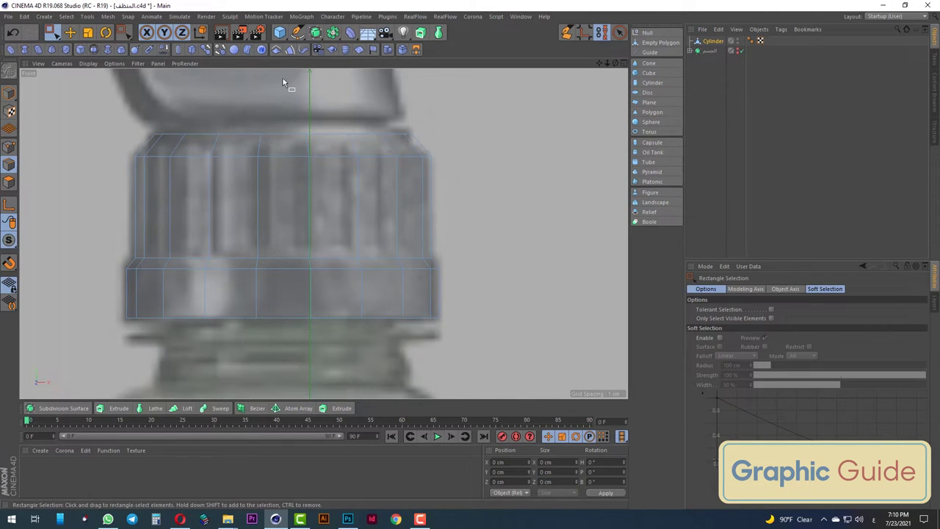
key("ctrl+z")
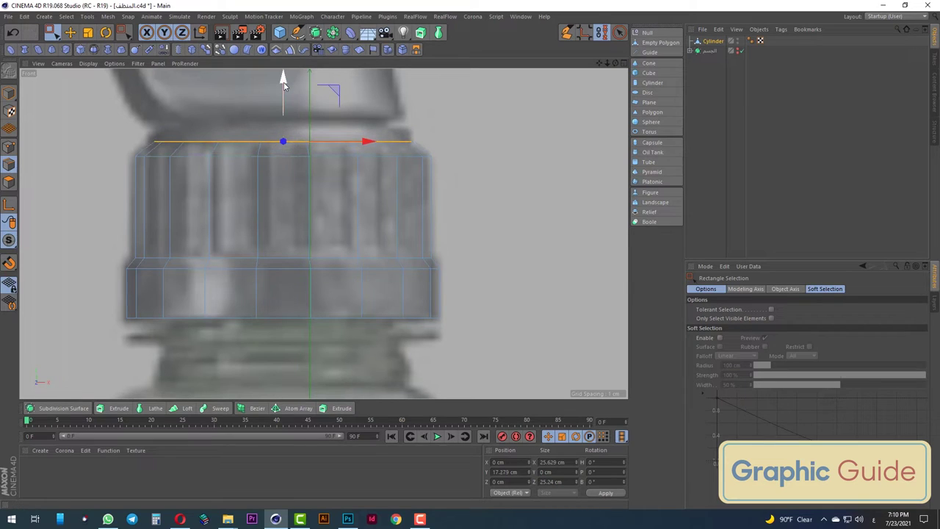
left_click_drag(285, 85, 286, 77)
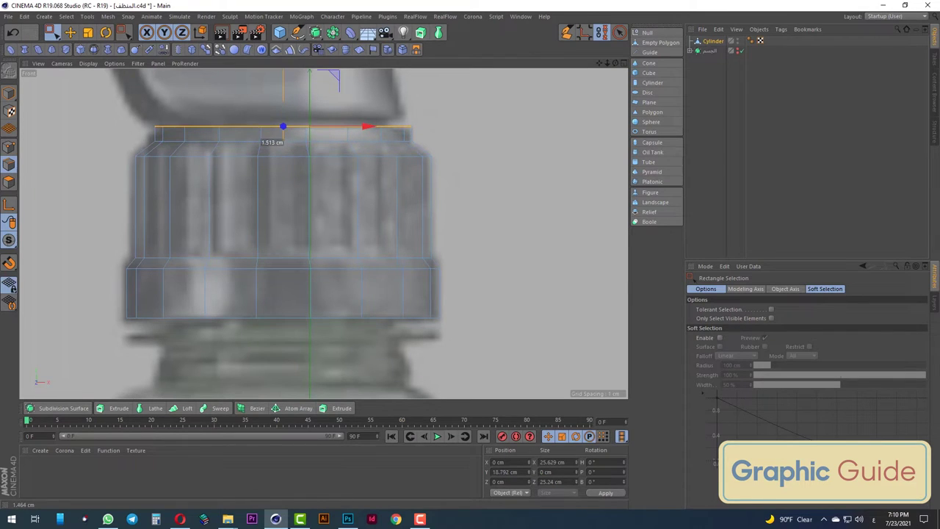
key("F1")
scroll(363, 289, "down", 3)
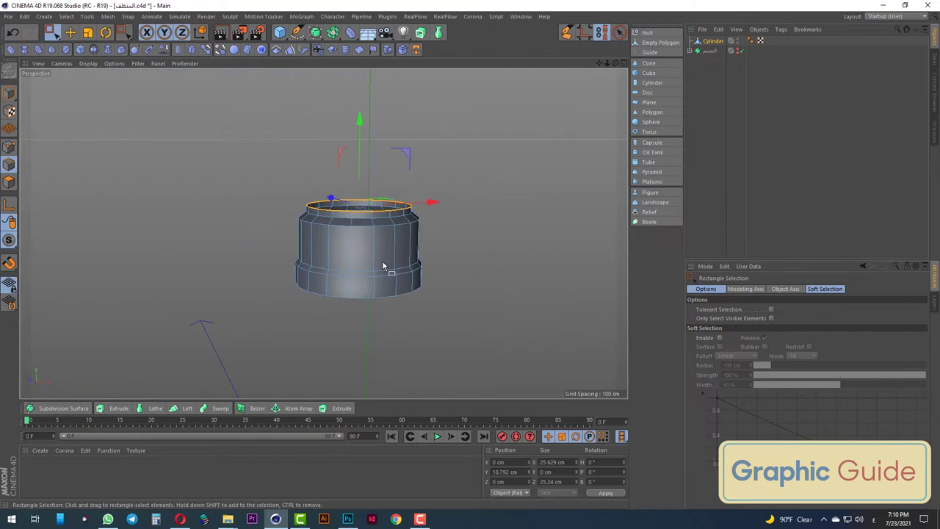
scroll(383, 266, "up", 3)
Extrude the top edge loop and scale it inward to an opening about 11.4 cm wide
left_click_drag(390, 249, 336, 302, "alt")
right_click(401, 90)
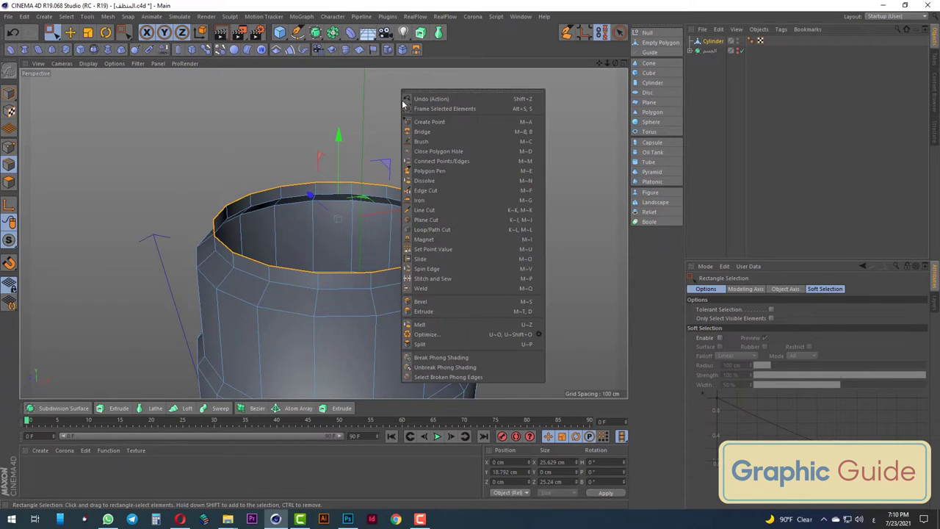
left_click(423, 310)
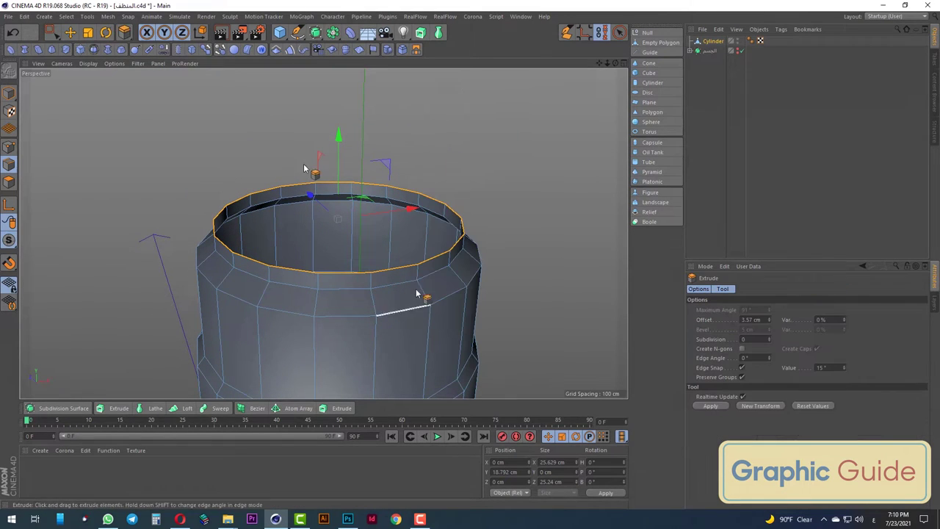
left_click(88, 33)
left_click_drag(539, 178, 383, 193)
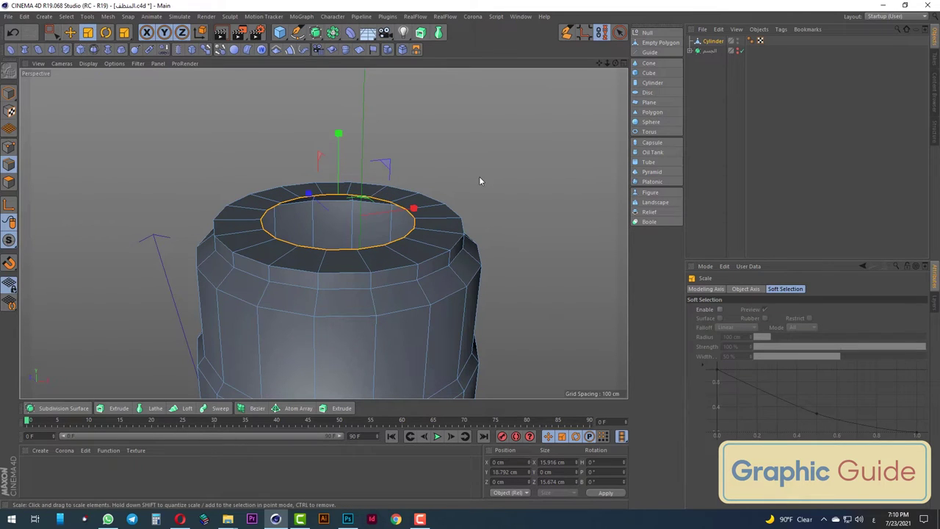
mouse_move(479, 181)
left_mouse_down()
mouse_move(327, 136)
mouse_move(340, 157)
mouse_move(337, 192)
mouse_move(360, 97)
left_mouse_up()
key("0")
key("Return")
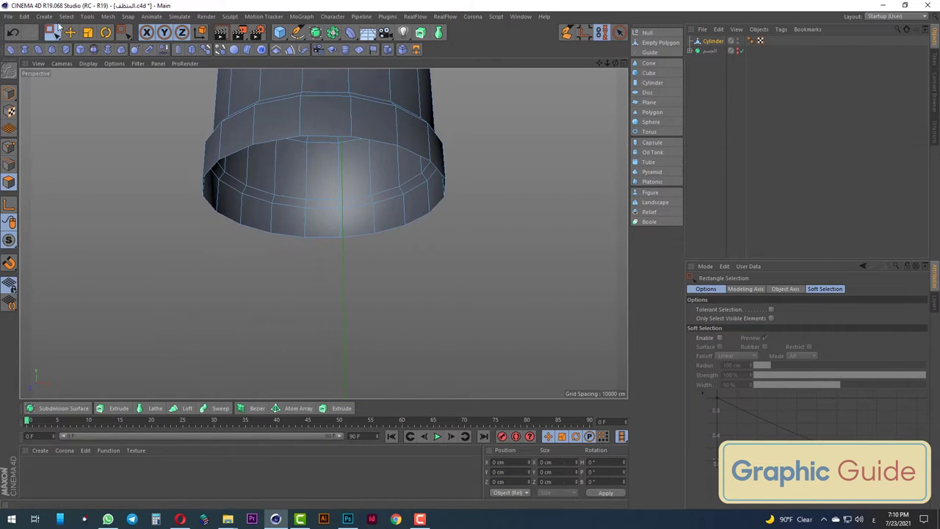
Select the cap band's bottom edge loop in Front view
key("F4")
left_click(67, 16)
left_click(87, 86)
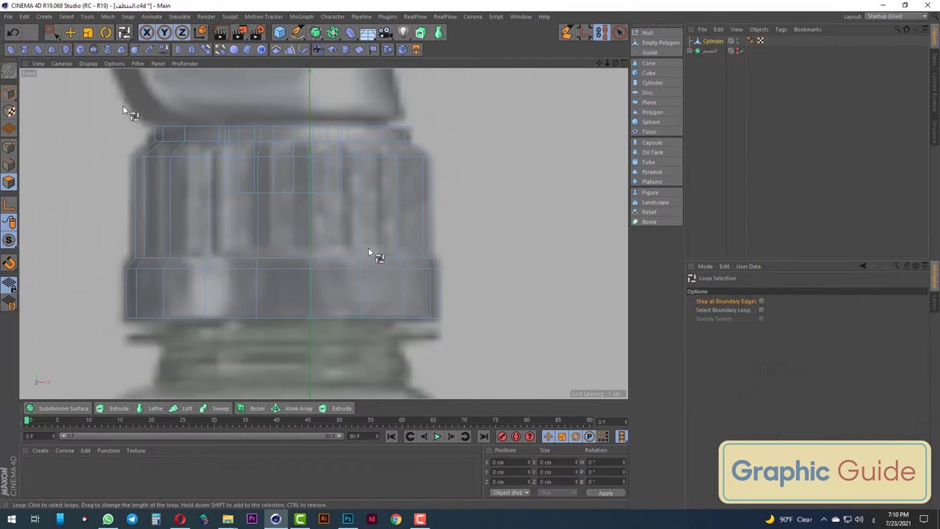
left_click_drag(50, 32, 74, 55)
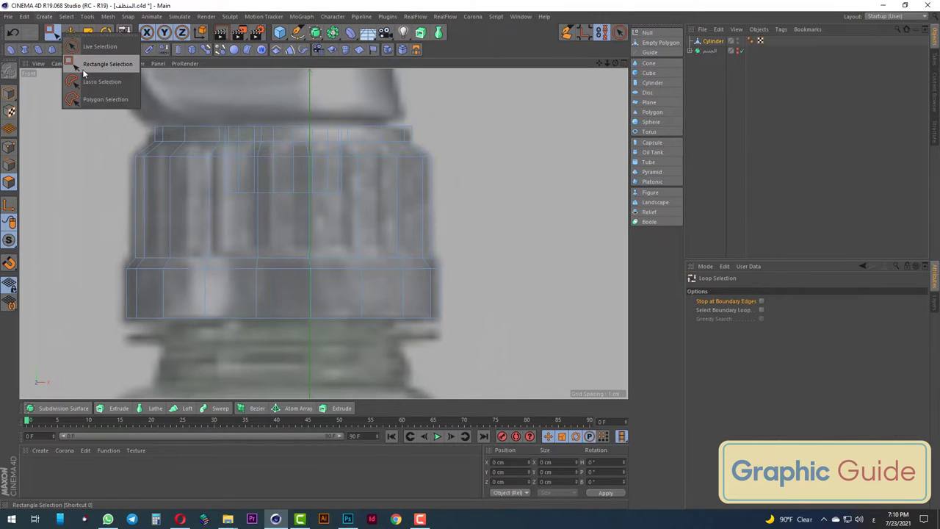
left_click_drag(71, 346, 48, 304)
key("F1")
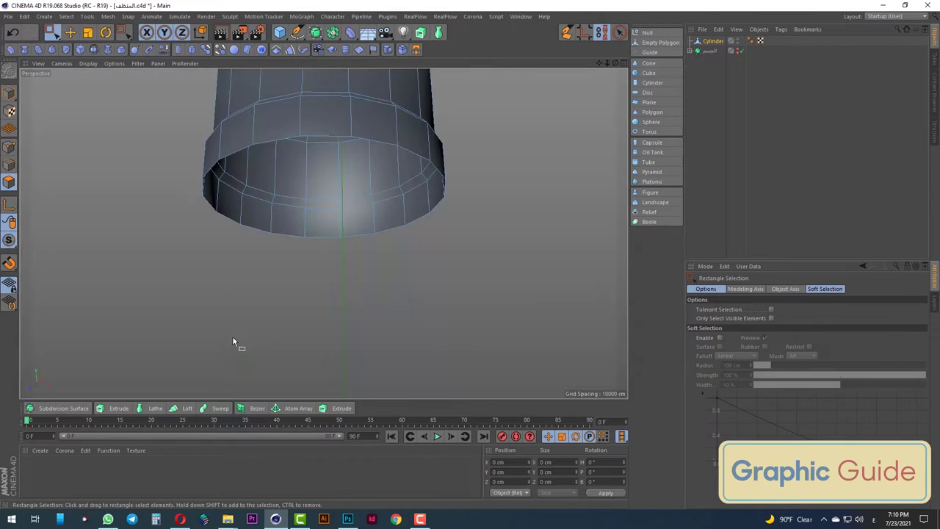
key("F4")
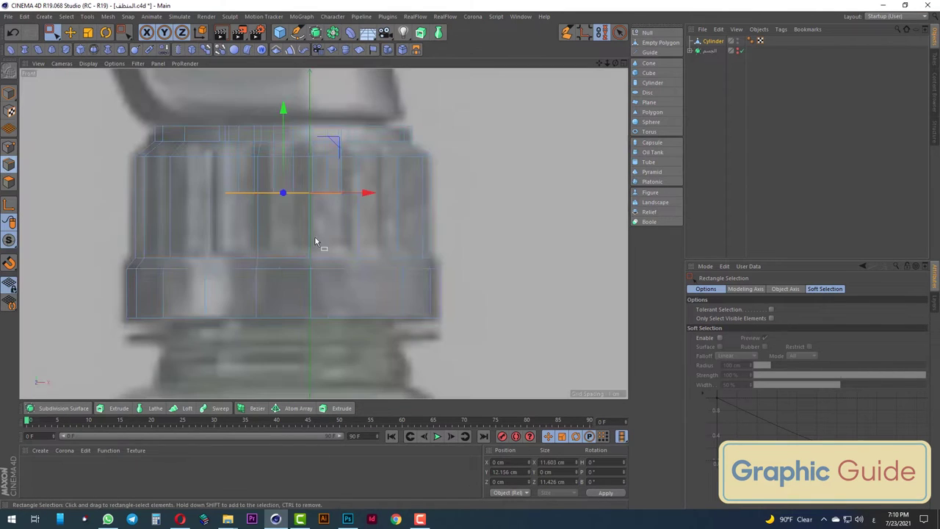
left_click_drag(497, 346, 25, 313)
key("F1")
Extrude the bottom edges and scale them inward to 65.5%, about 20 cm wide
right_click(425, 221)
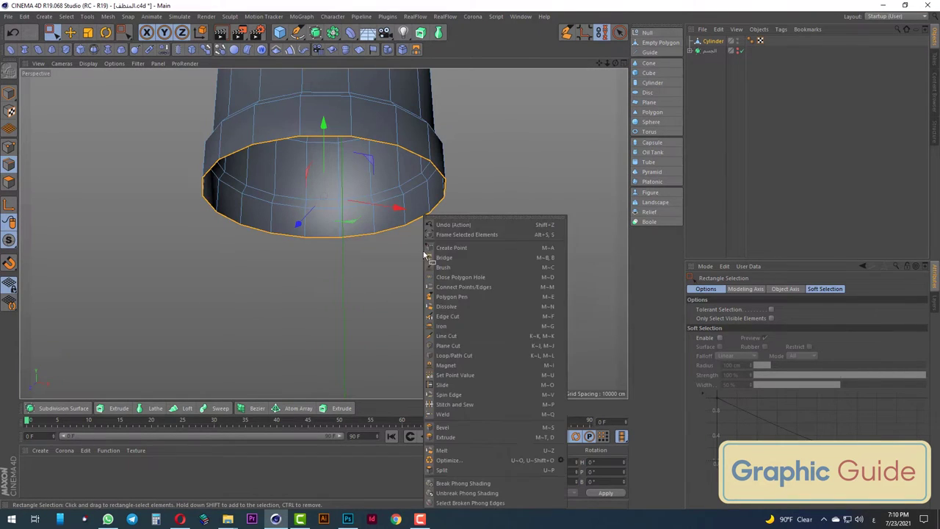
left_click(456, 436)
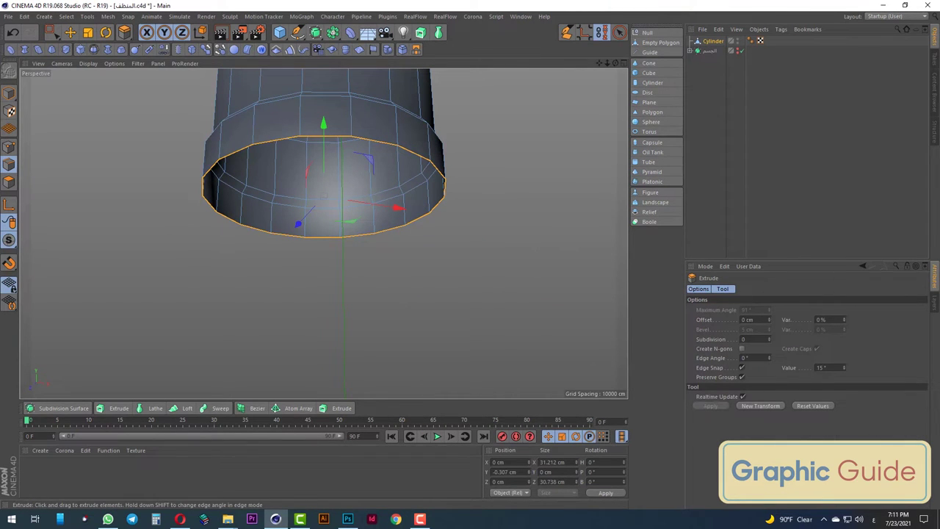
left_click(88, 33)
left_click_drag(507, 263, 338, 263)
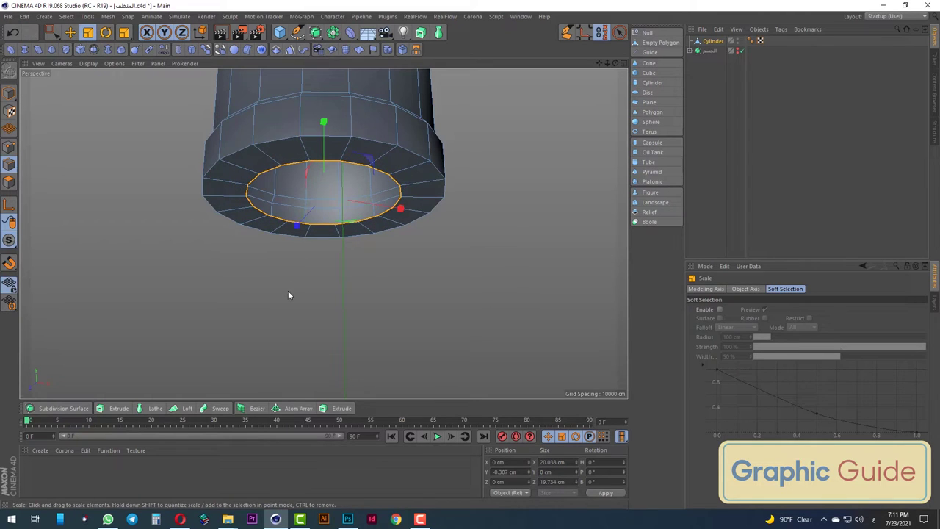
left_click_drag(288, 290, 289, 334, "alt")
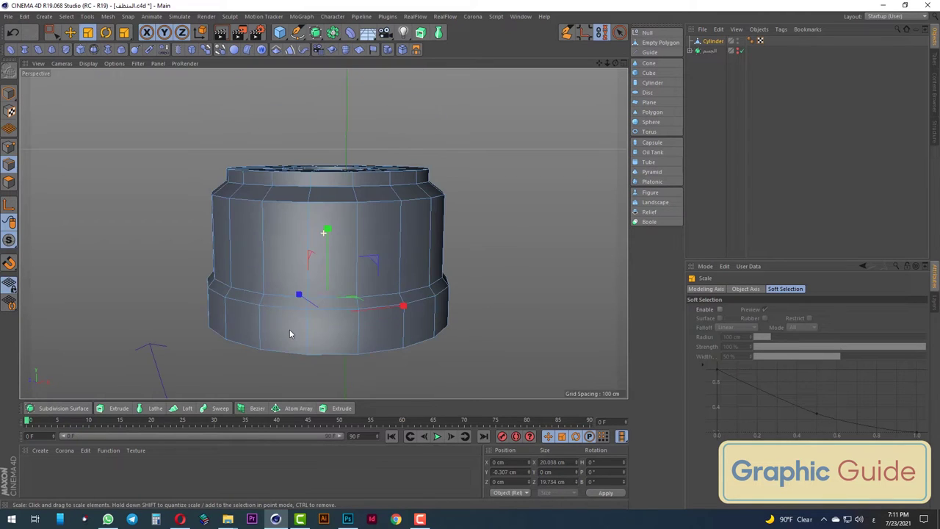
Place the cap Cylinder inside a Subdivision Surface and select the Cylinder for editing
left_click(52, 32)
left_click(316, 33, "alt")
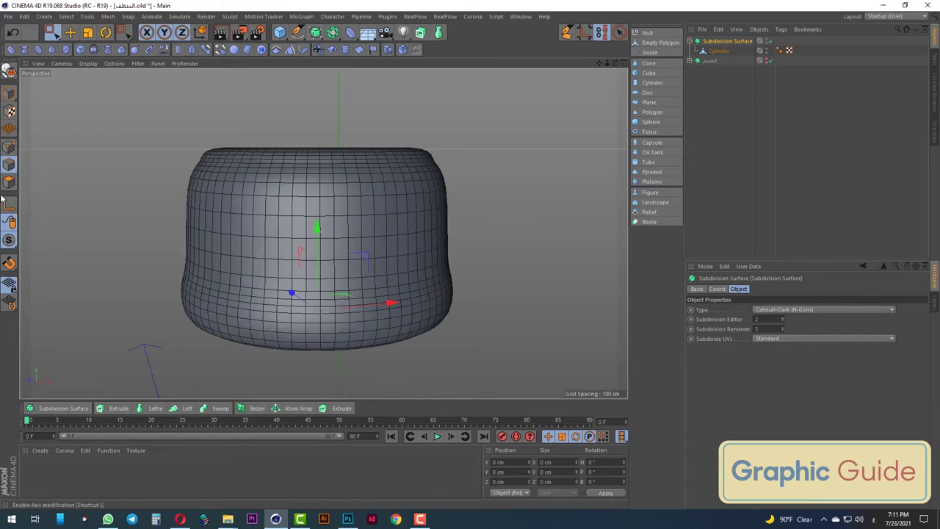
left_click(716, 51)
Add loop cuts to the cylinder near the bottom rim, the upper ring and the top ring
right_click(345, 218)
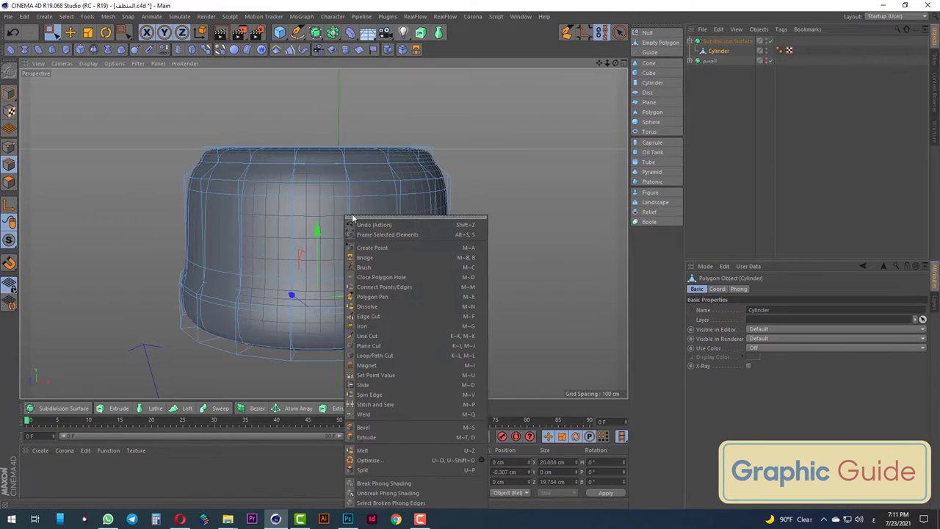
left_click(383, 345)
scroll(375, 330, "up", 3)
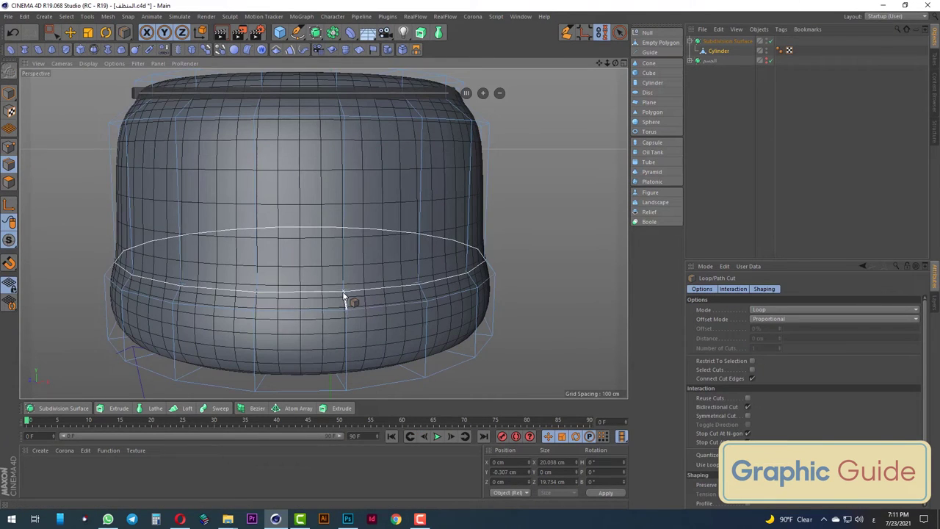
left_click_drag(343, 297, 350, 375)
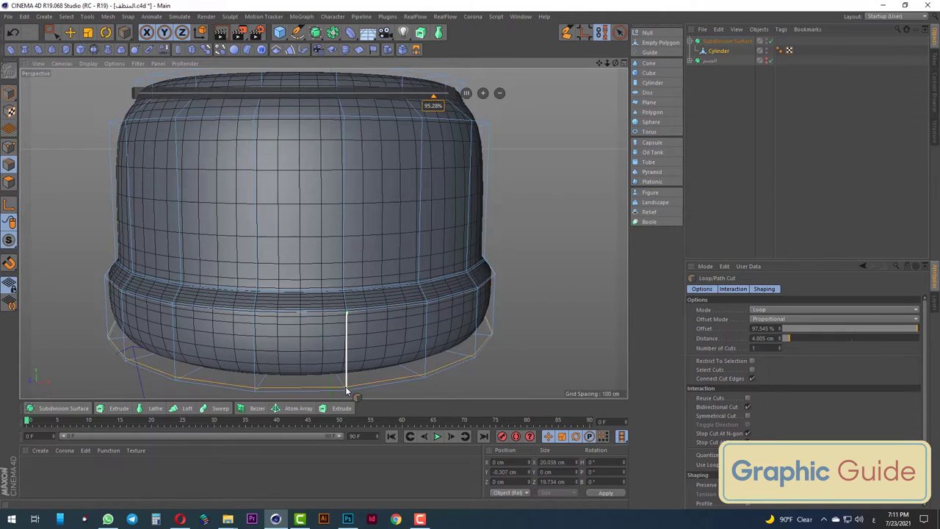
scroll(349, 383, "up", 2)
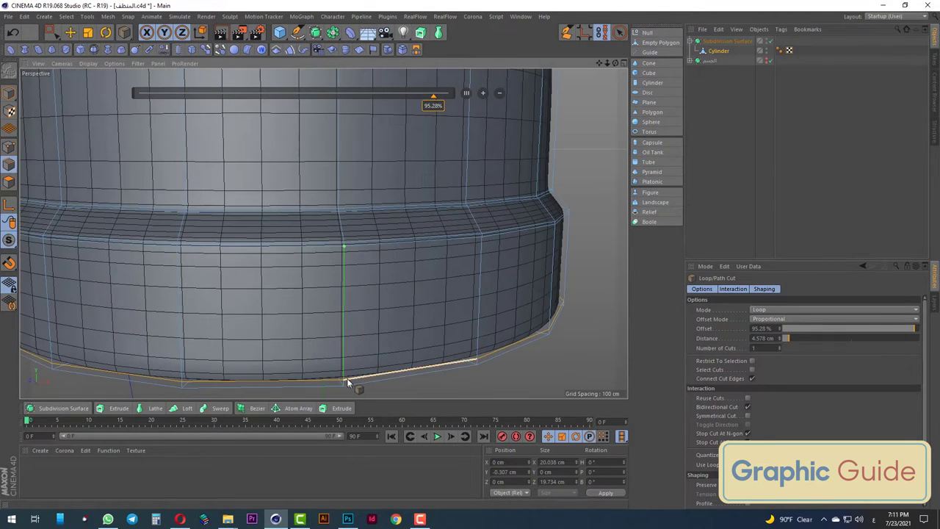
left_click(338, 214)
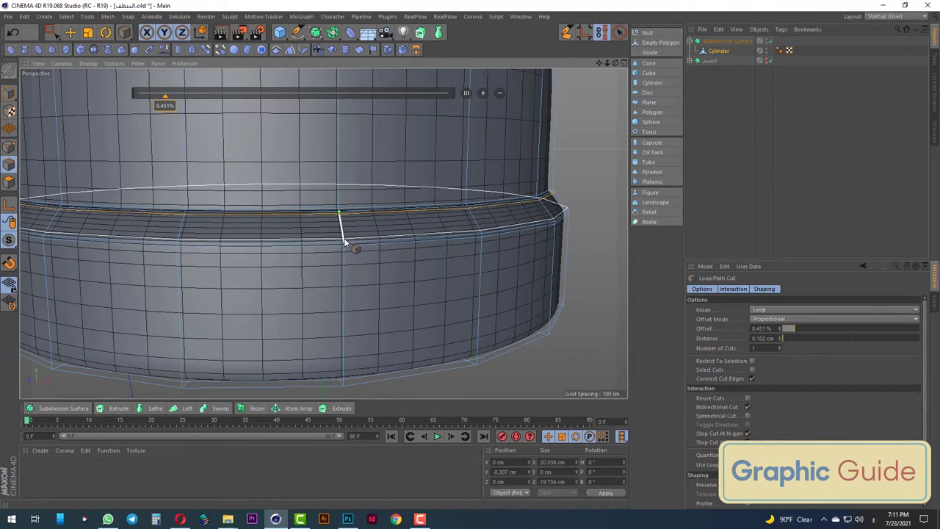
scroll(363, 321, "down", 4)
scroll(363, 320, "up", 5)
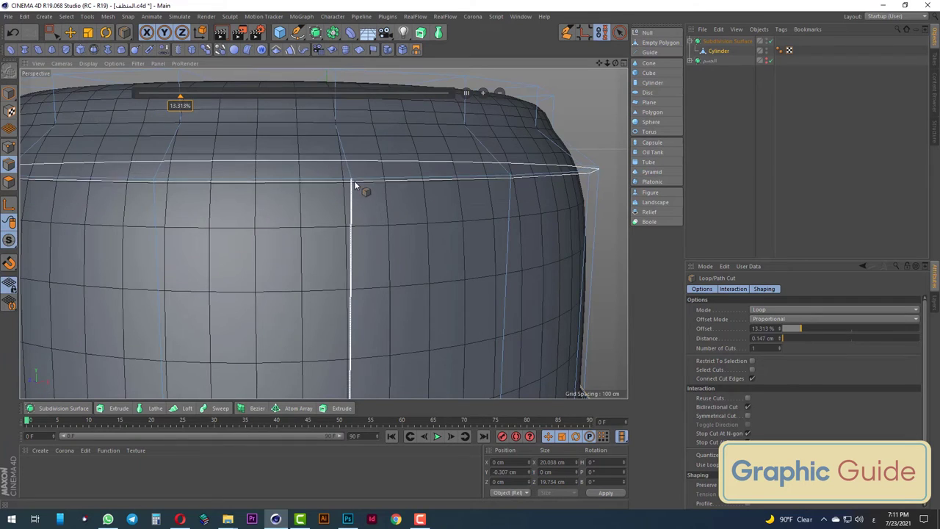
left_click(353, 182)
left_click(353, 182)
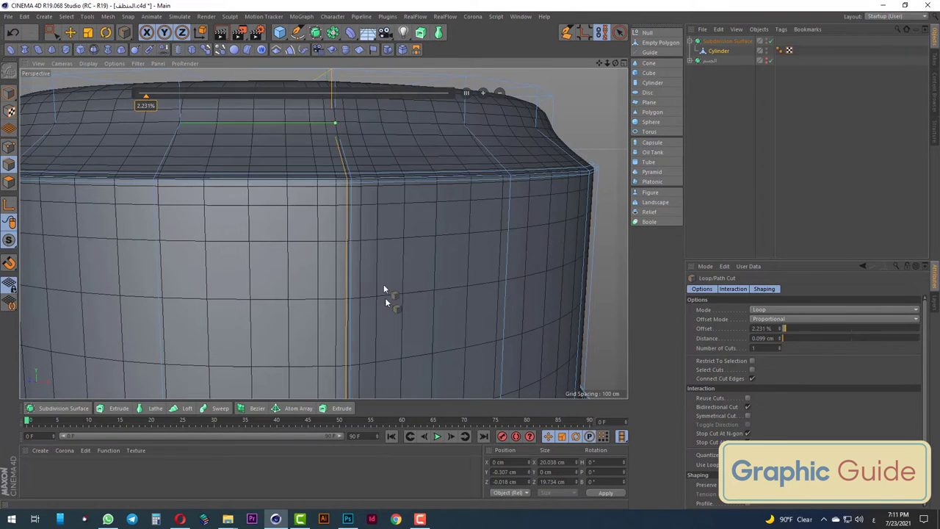
scroll(385, 297, "down", 3)
left_click(351, 182)
mouse_move(352, 184)
left_mouse_down("alt")
mouse_move(359, 290)
mouse_move(359, 282)
left_mouse_up("alt")
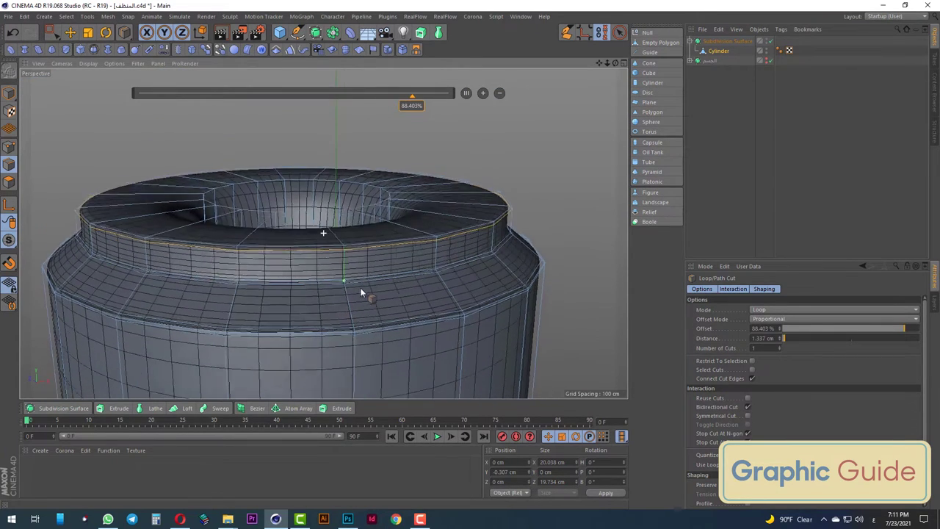
mouse_move(351, 204)
left_mouse_down("alt")
mouse_move(355, 253)
mouse_move(358, 242)
left_mouse_up("alt")
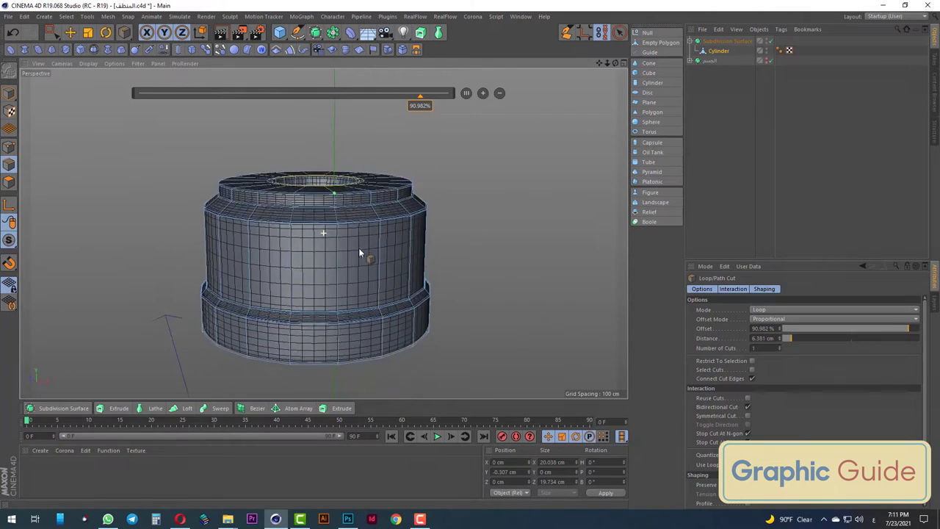
Test-render the smoothed cap and inspect it from a lower angle
left_click(50, 33)
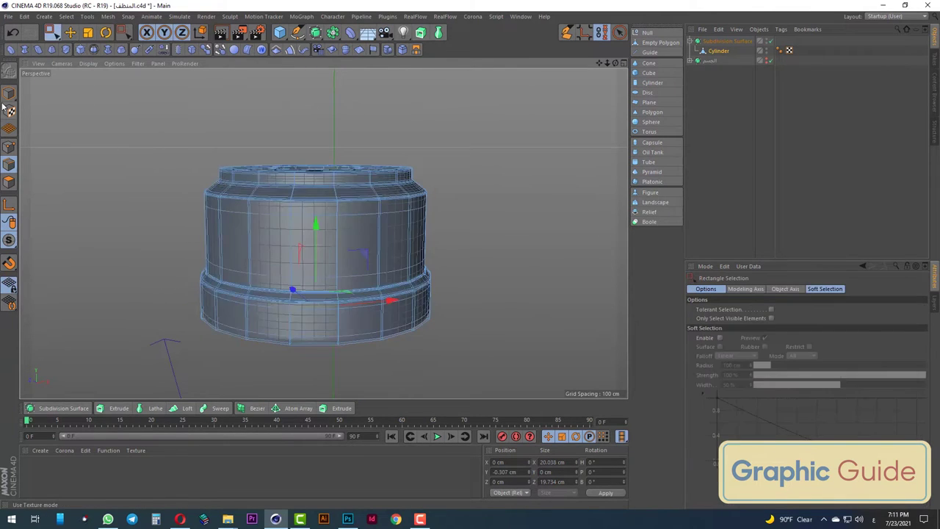
left_click(220, 33)
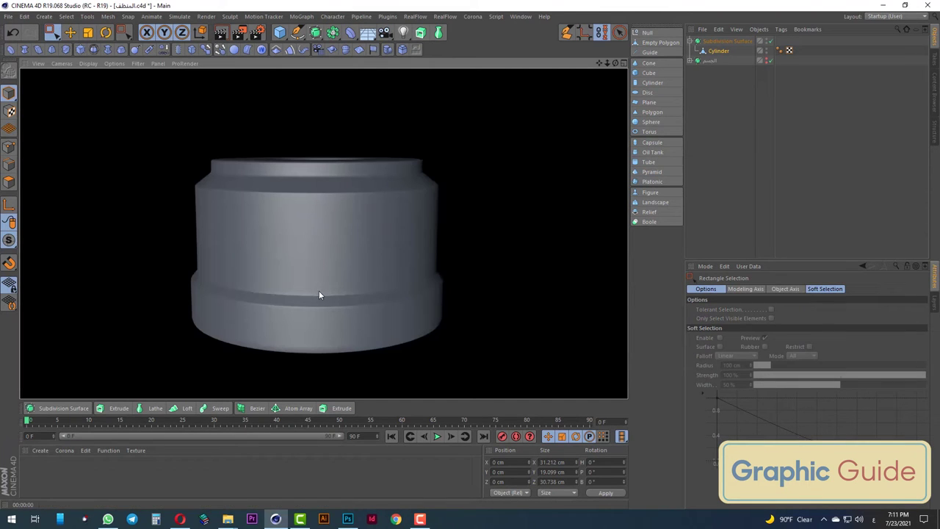
left_click(316, 268)
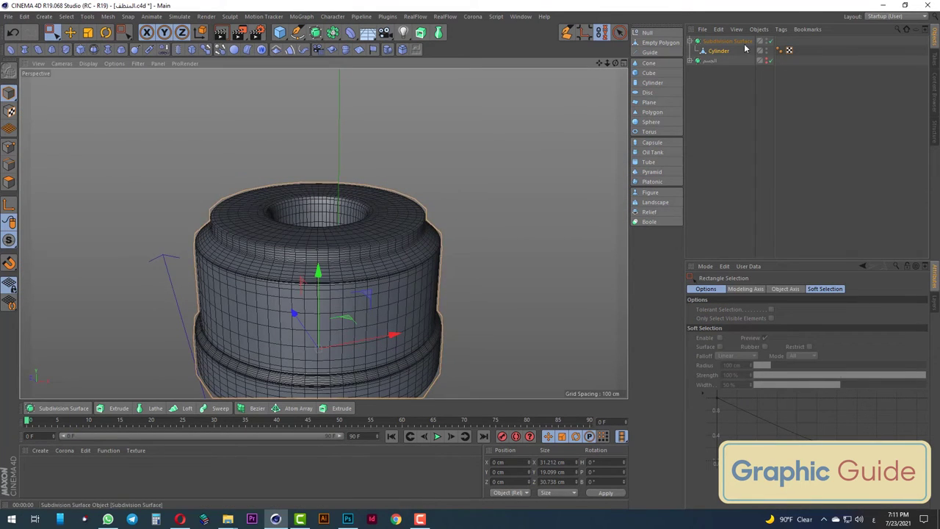
scroll(383, 209, "down", 3)
mouse_move(382, 209)
left_mouse_down("alt")
mouse_move(359, 222)
mouse_move(358, 236)
left_mouse_up("alt")
scroll(360, 222, "up", 5)
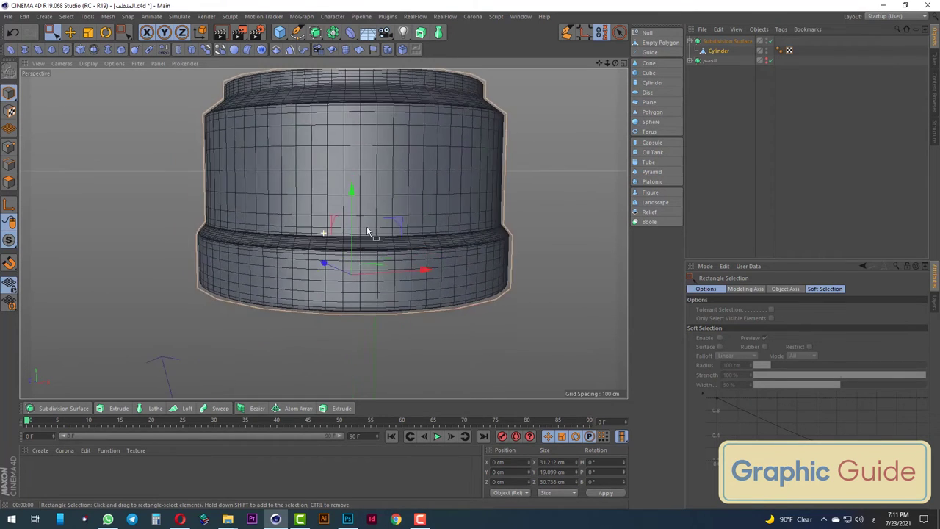
scroll(353, 242, "down", 2)
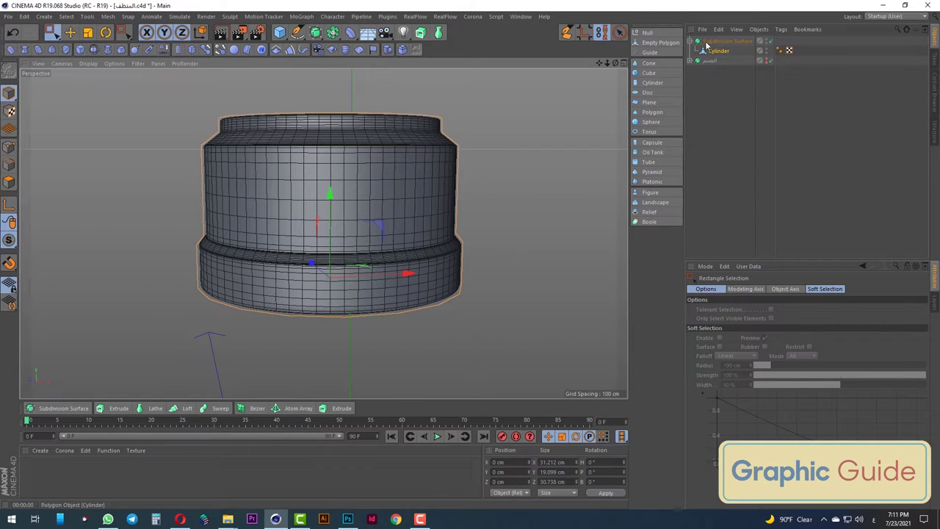
Duplicate the Subdivision Surface and merge the copy into one polygon mesh with Connect Objects + Delete
key("Left")
key("Left")
left_click_drag(722, 50, 766, 50, "ctrl")
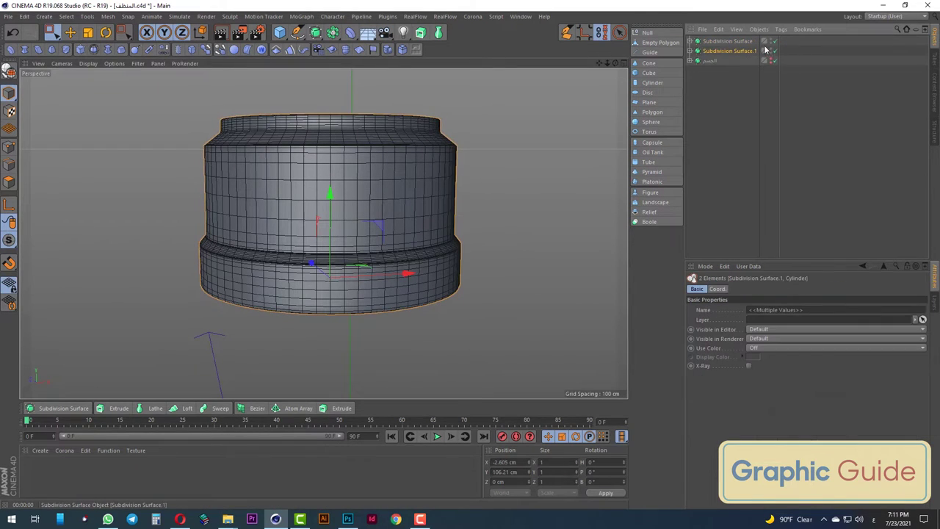
left_click(691, 50)
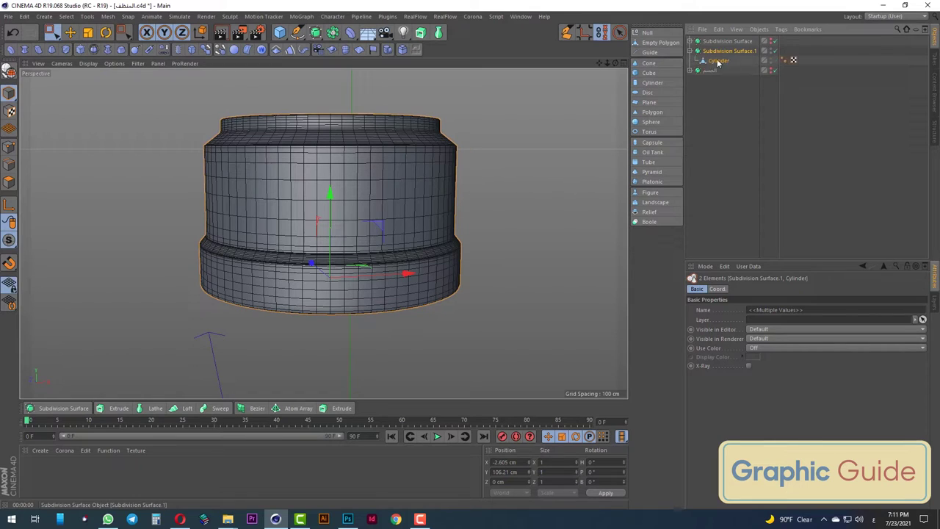
right_click(716, 64)
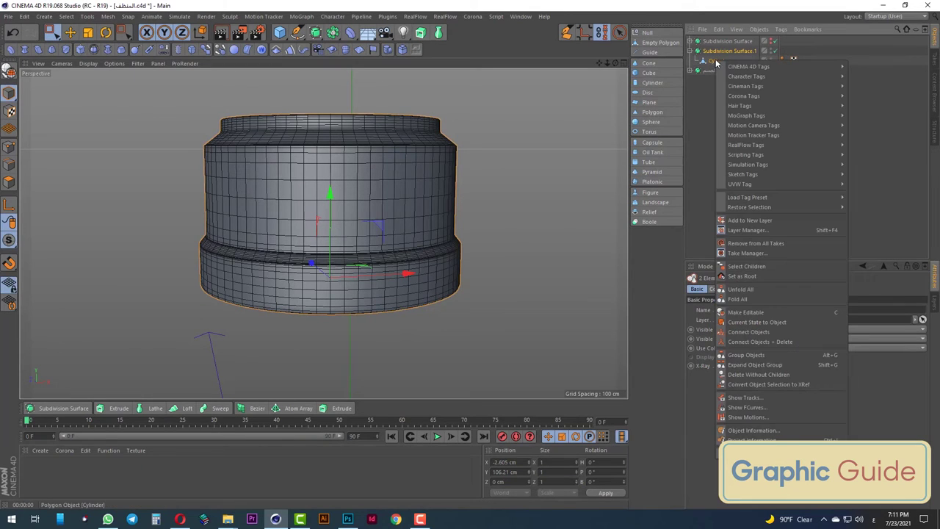
left_click(775, 343)
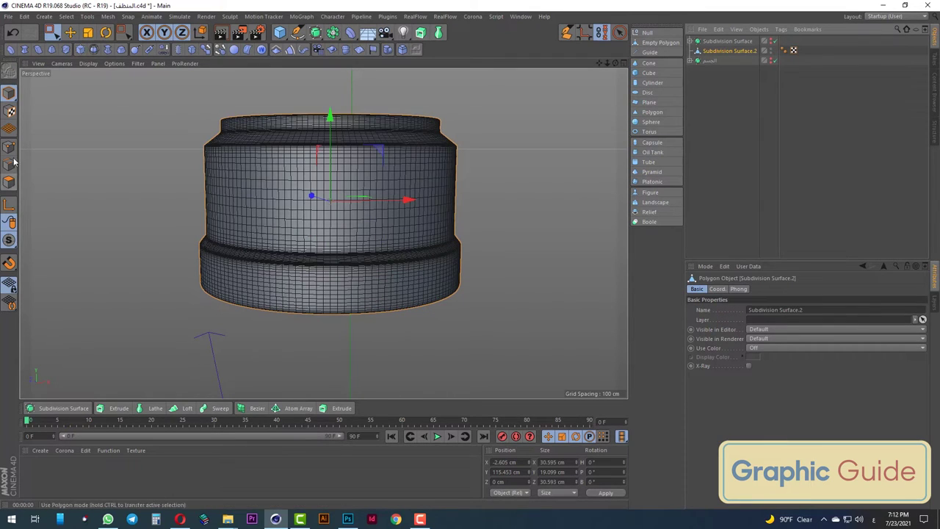
In the front view, delete the points of the lower band and the top rim
left_click(54, 32)
left_click(10, 146)
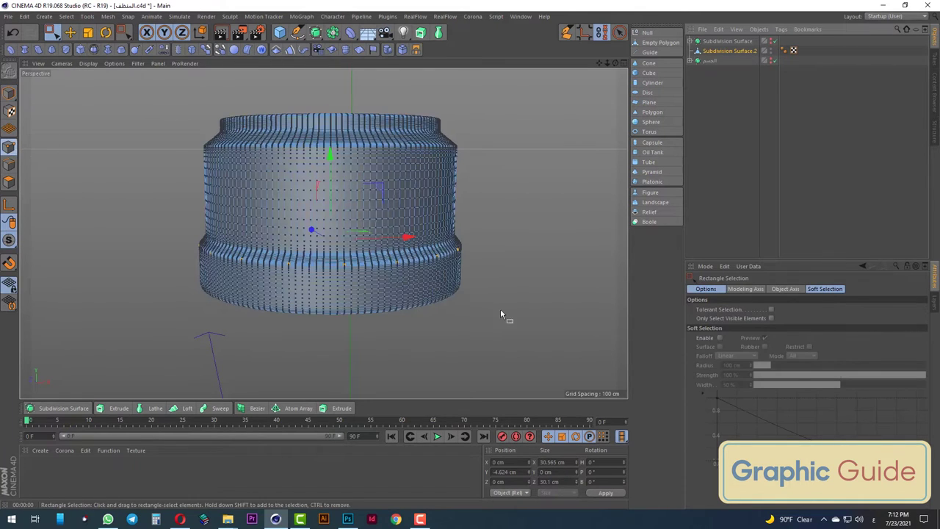
key("F4")
mouse_move(497, 337)
left_mouse_down()
mouse_move(22, 256)
mouse_move(26, 270)
left_mouse_up()
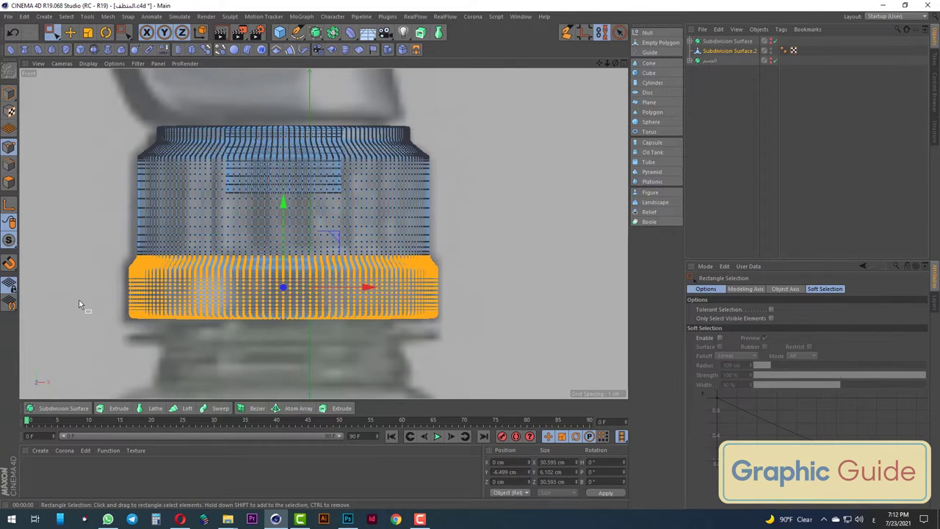
key("Delete")
left_click_drag(455, 108, 35, 158)
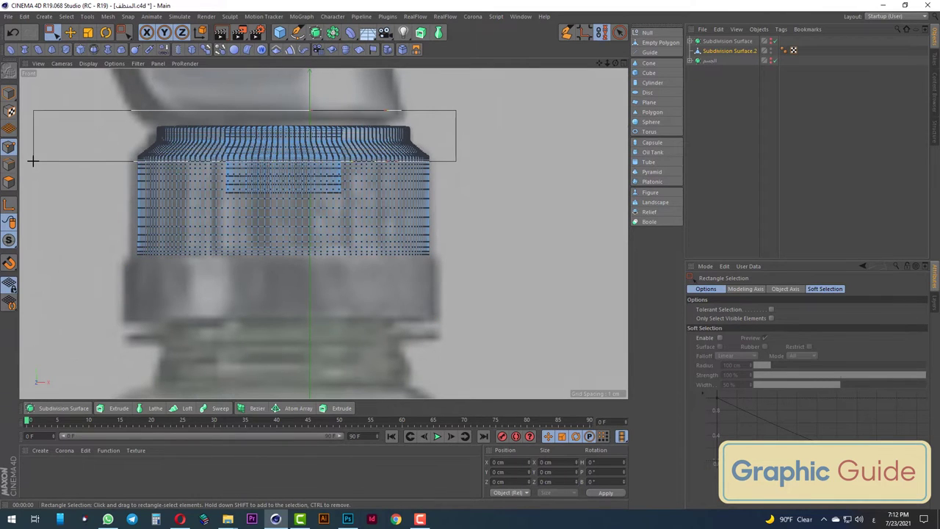
key("Delete")
Select the inner ring's points from the top view
key("F1")
mouse_move(360, 221)
left_mouse_down("alt")
mouse_move(344, 282)
mouse_move(388, 302)
left_mouse_up("alt")
key("F2")
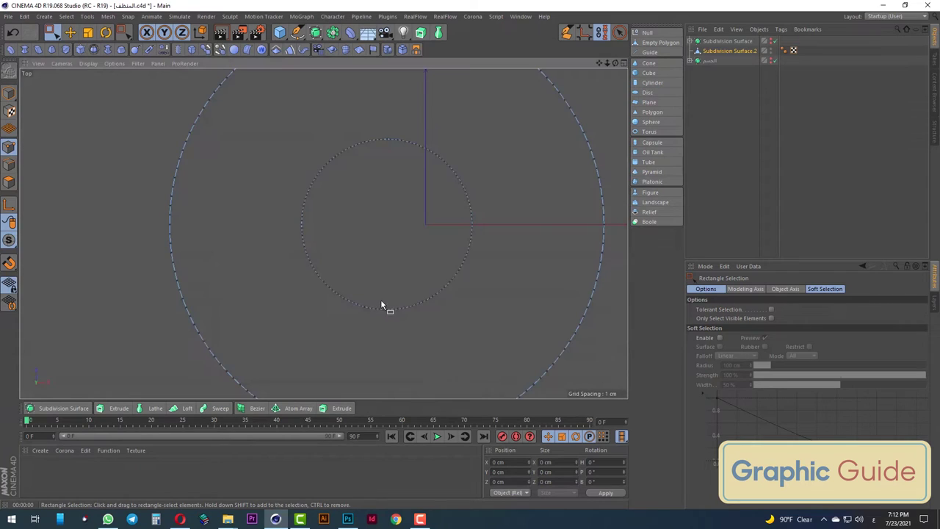
left_click_drag(499, 77, 256, 360)
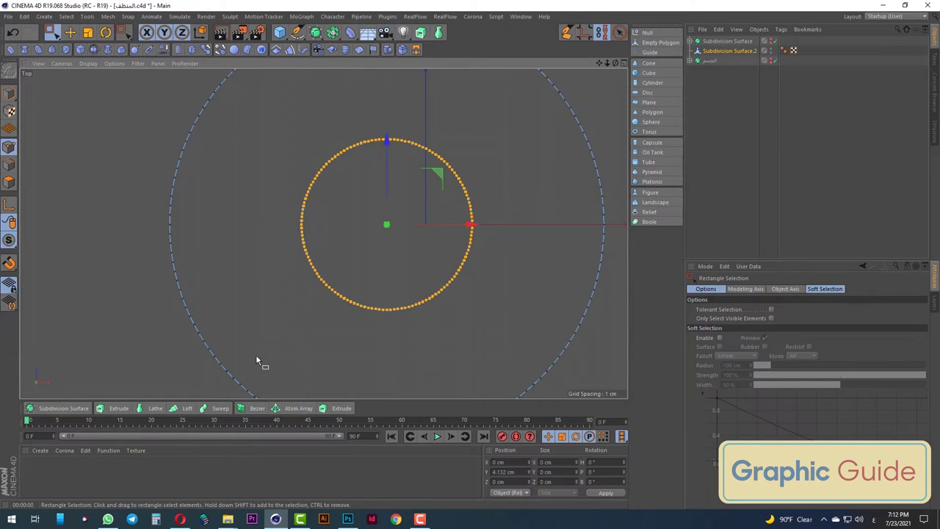
key("F1")
scroll(384, 241, "down", 5)
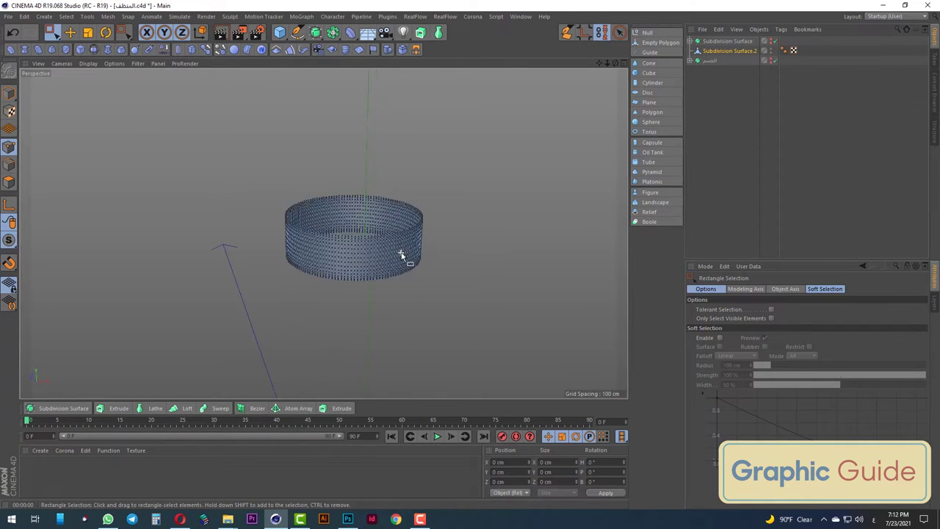
scroll(382, 257, "up", 2)
scroll(373, 256, "up", 4)
Select all of the ring wall's polygons
left_click(10, 183)
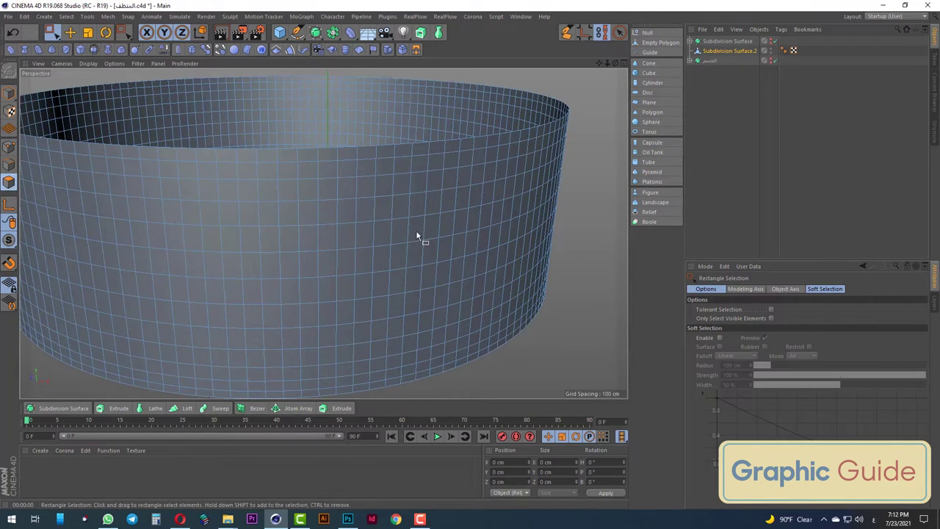
scroll(416, 234, "down", 3)
key("ctrl+a")
right_click(521, 250)
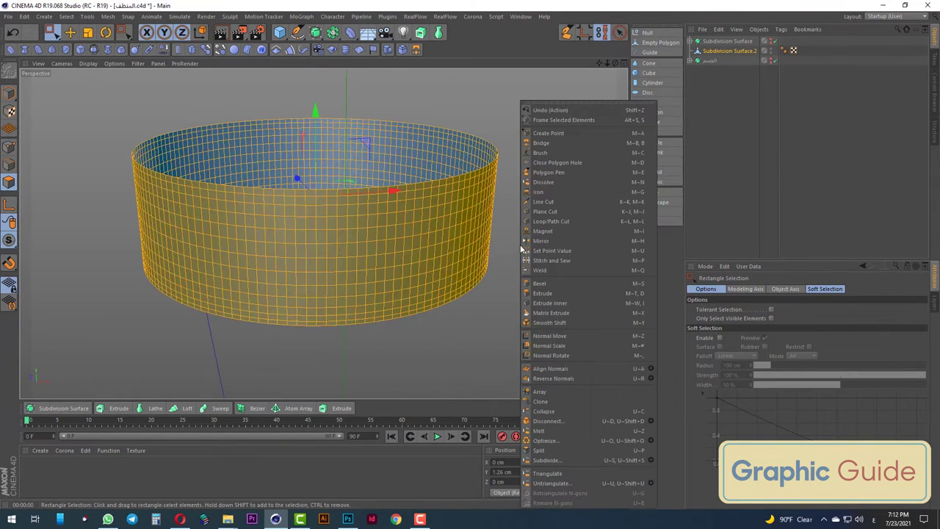
Extrude the ring wall's polygons with about a 0.4 cm offset to thicken it
left_click(543, 293)
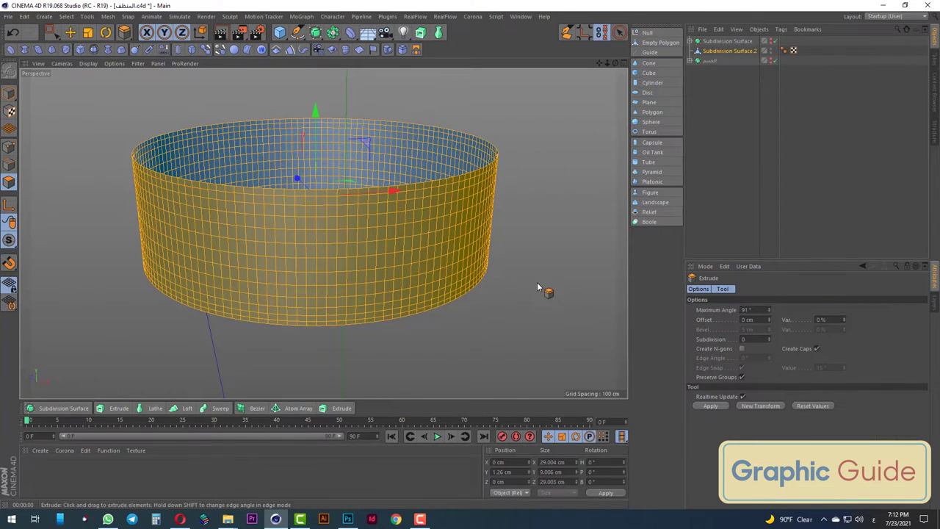
left_click_drag(541, 287, 564, 287)
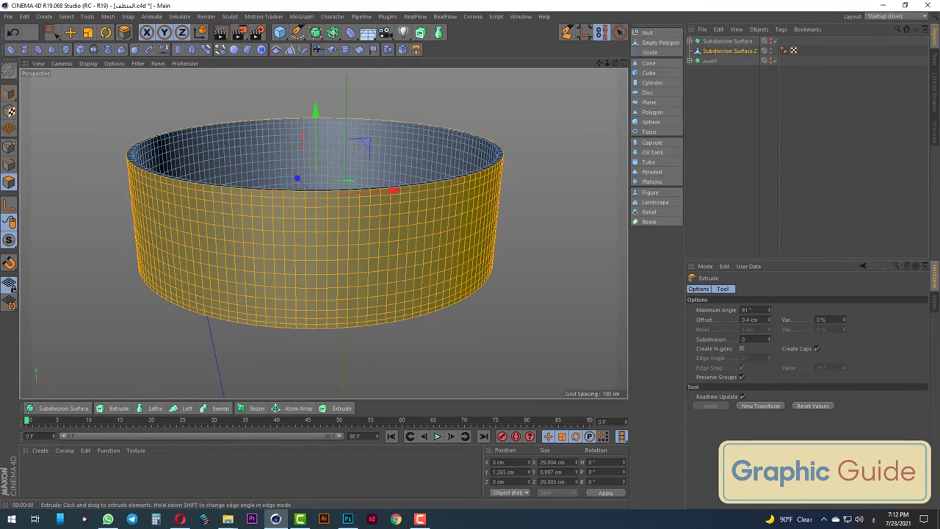
left_click(67, 16)
left_click(86, 83)
left_click_drag(52, 33, 70, 47)
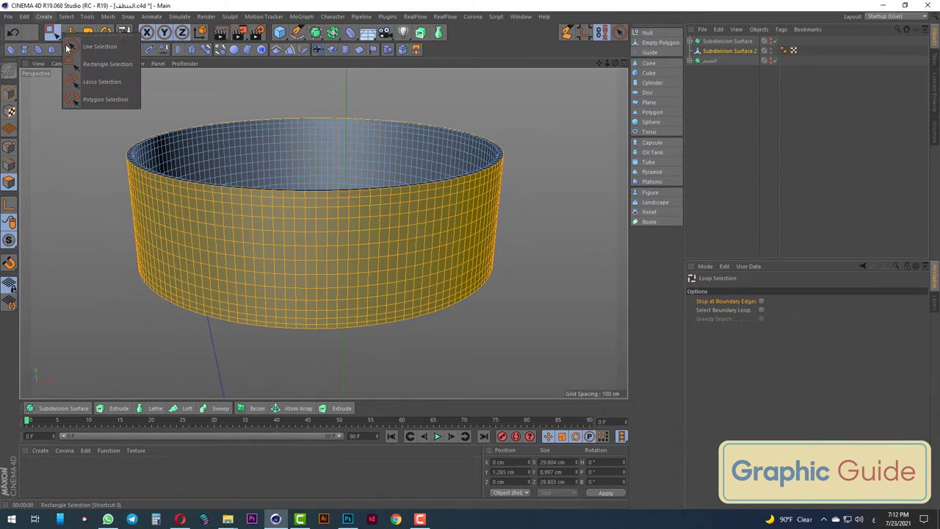
left_click(70, 46)
Select one vertical column of wall polygons and Split it into its own object
left_click(293, 205)
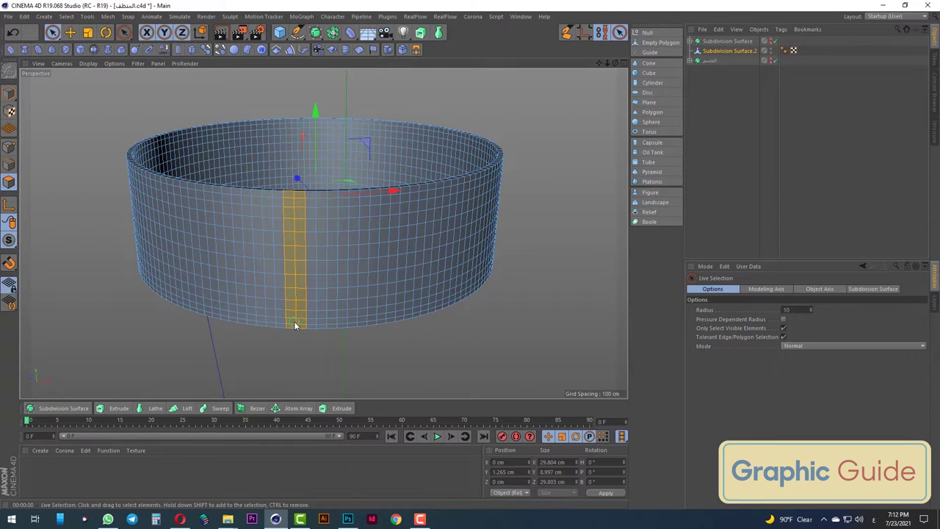
left_click_drag(294, 324, 295, 323)
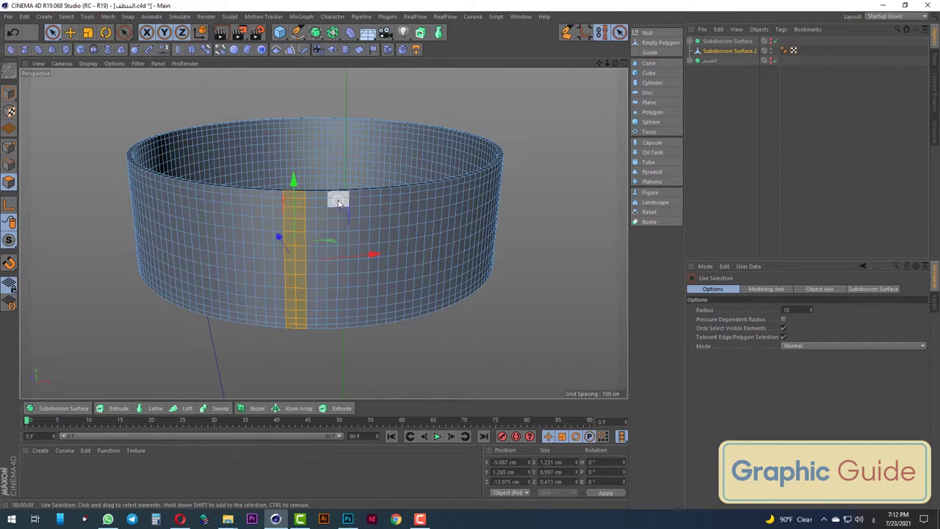
key("ctrl+a")
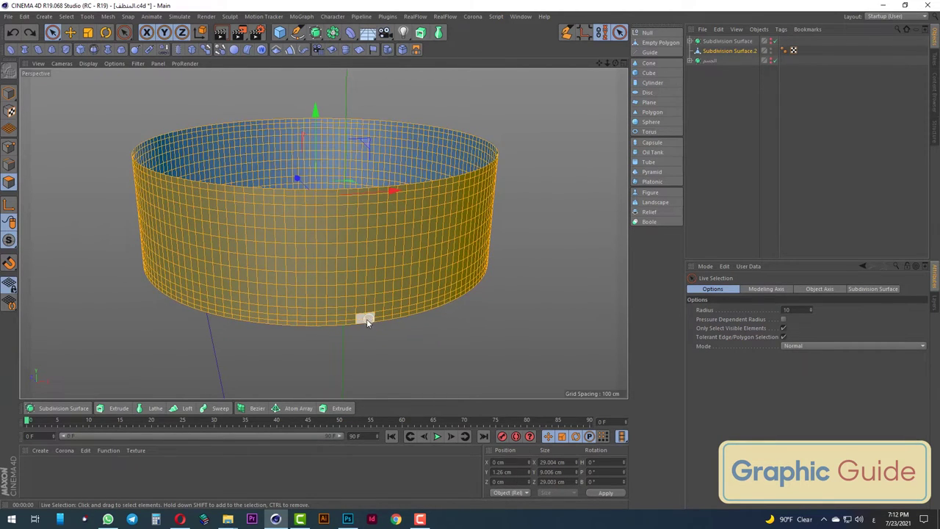
left_click_drag(360, 319, 371, 327, "alt")
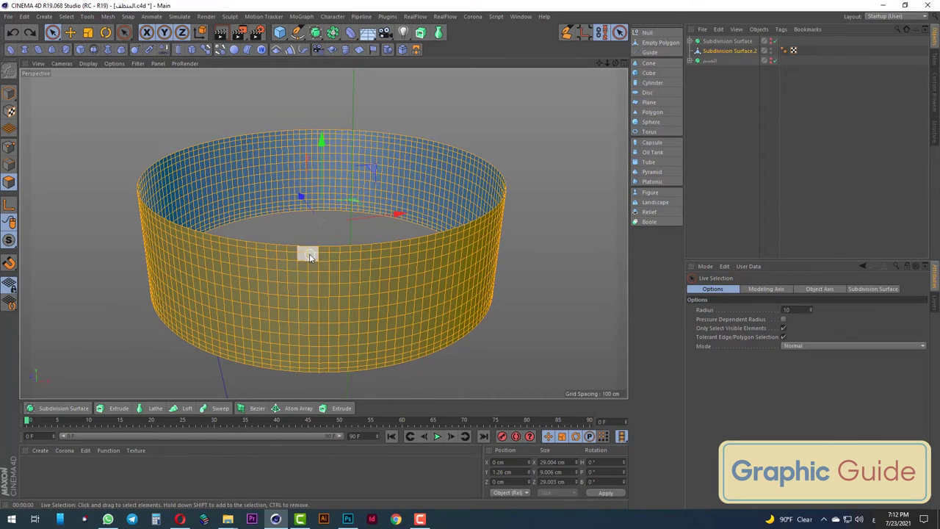
left_click_drag(309, 251, 309, 301)
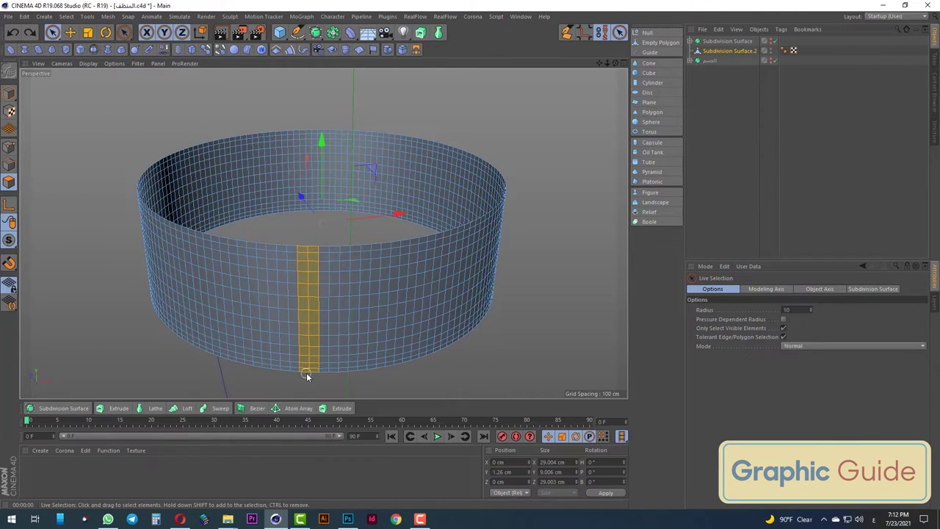
left_click_drag(307, 376, 307, 377)
right_click(546, 224)
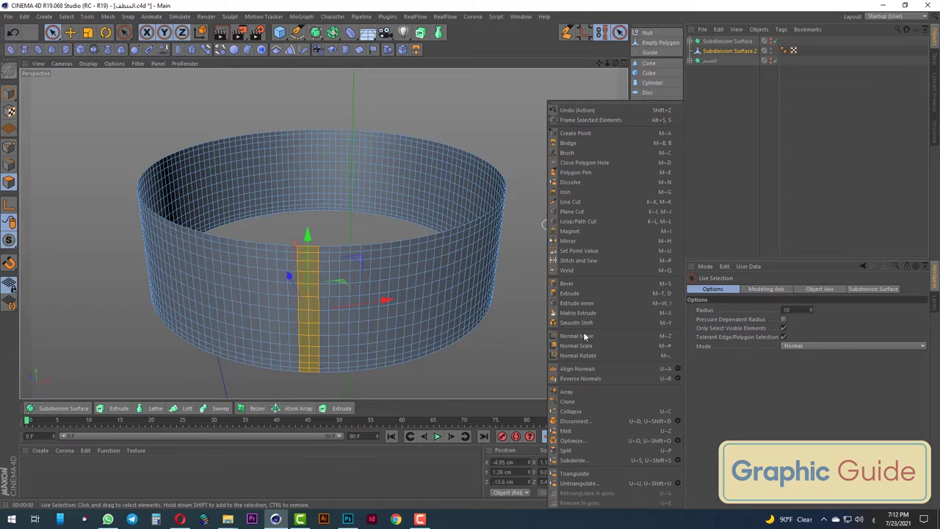
left_click(571, 451)
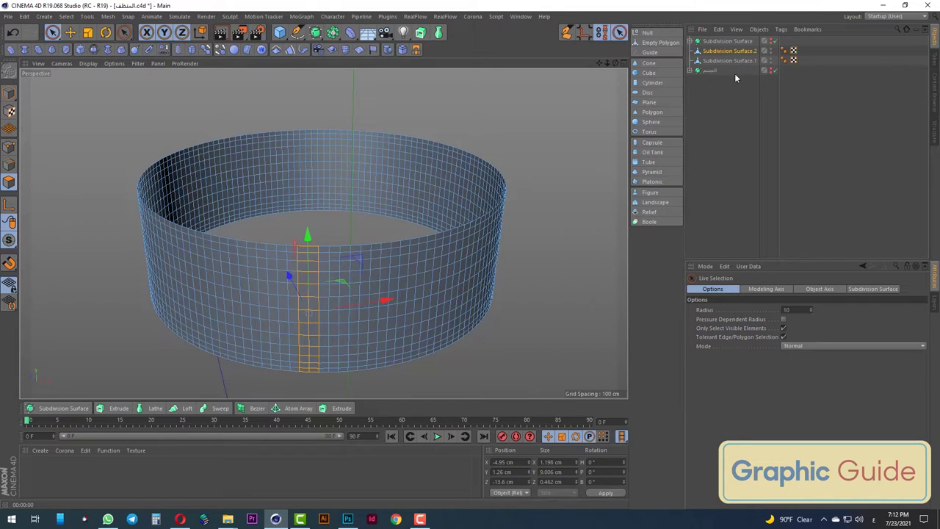
Delete the original ring object and select the split column
key("Delete")
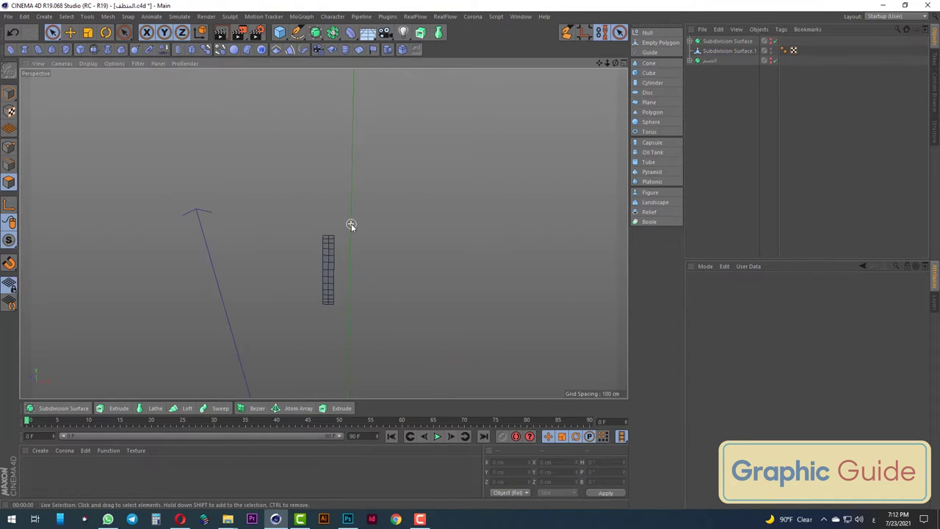
left_click_drag(351, 223, 354, 343, "alt")
scroll(459, 325, "up", 3)
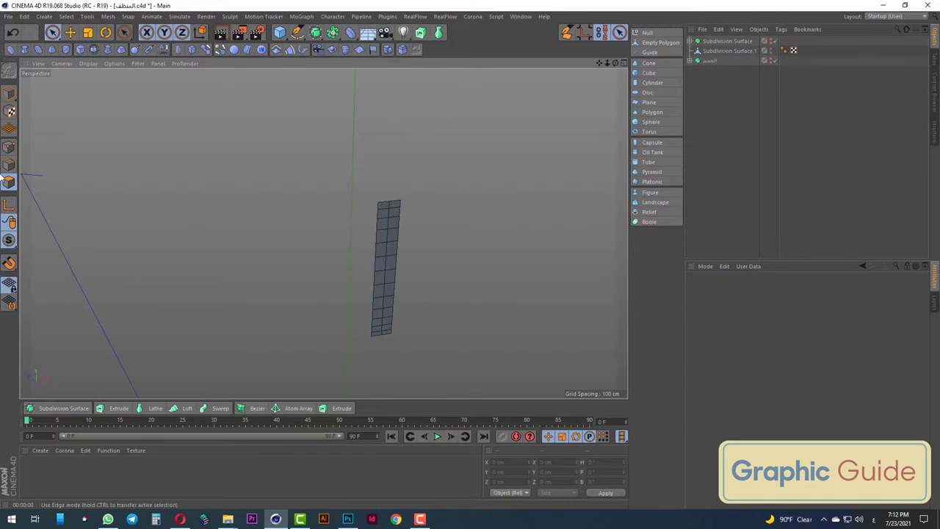
scroll(429, 277, "up", 2)
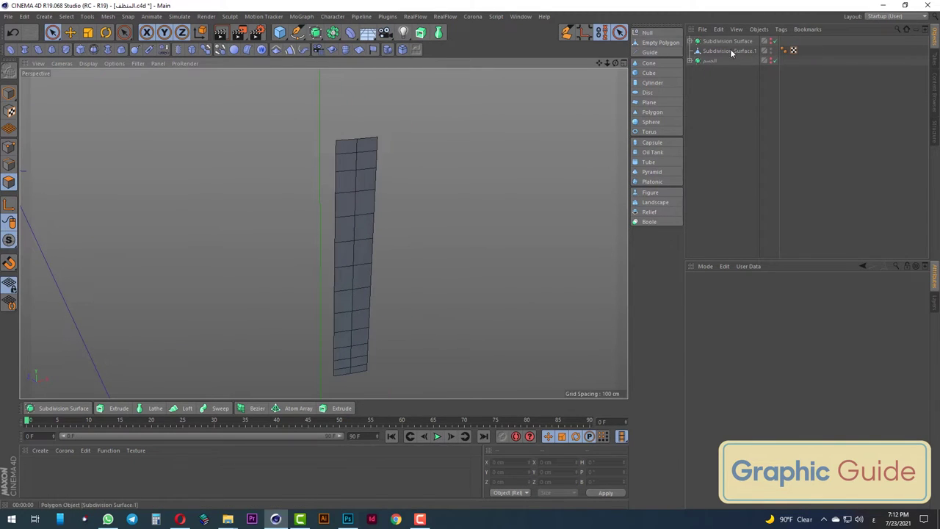
left_click(359, 235)
Inset each of the column's faces slightly
right_click(477, 196)
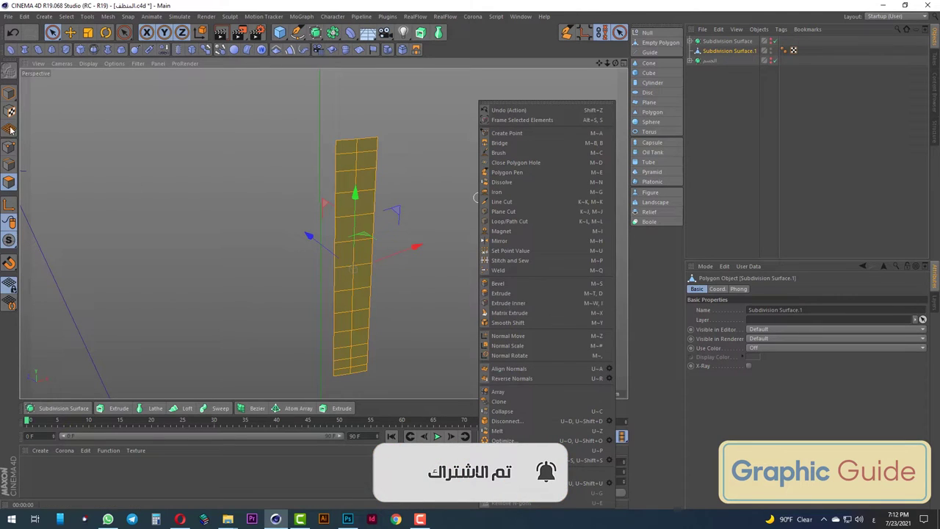
left_click(508, 303)
scroll(422, 210, "up", 3)
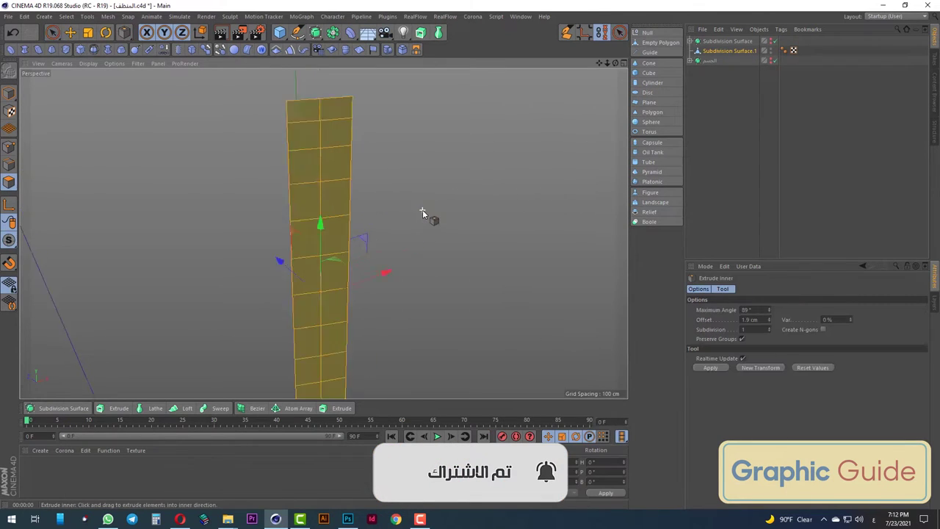
scroll(440, 224, "up", 3)
scroll(441, 224, "down", 3)
left_click_drag(367, 279, 367, 272)
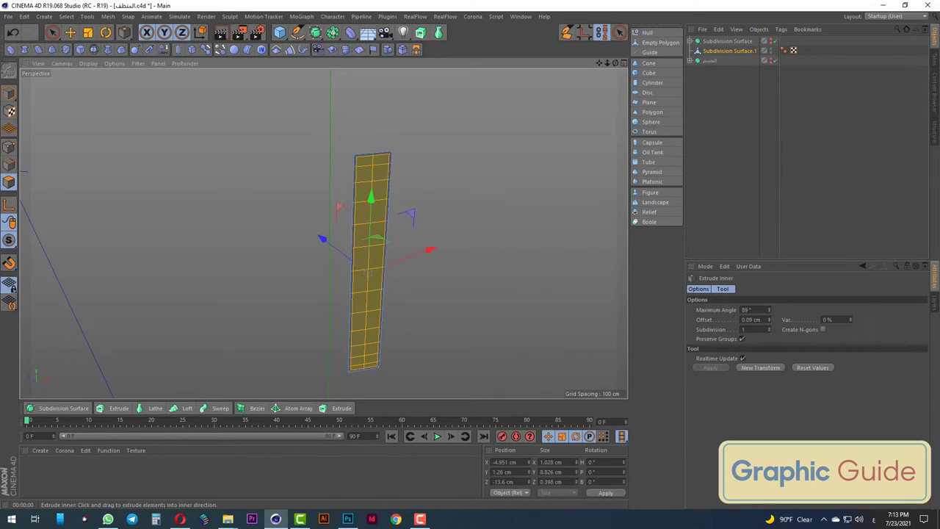
Normal Move the column's polygons inward by 0.135 cm to form a recessed rib
right_click(446, 220)
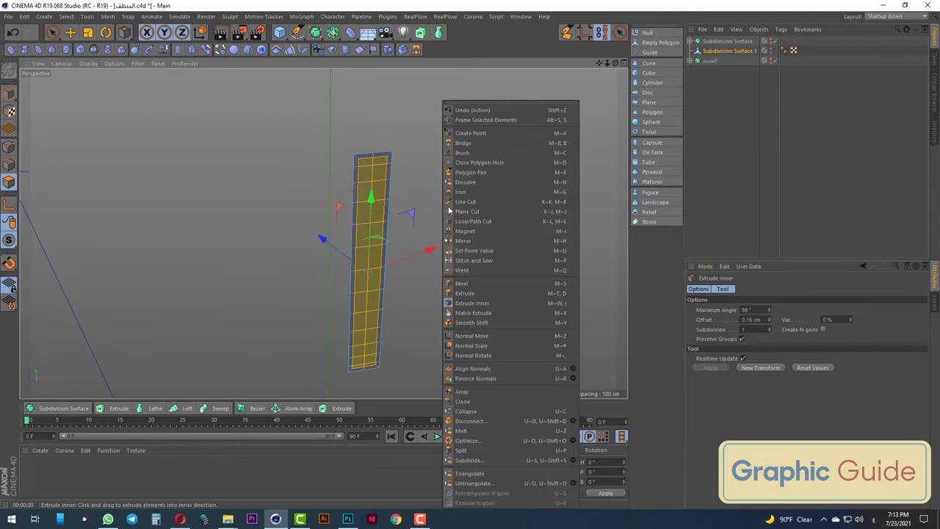
left_click(475, 335)
scroll(448, 323, "up", 3)
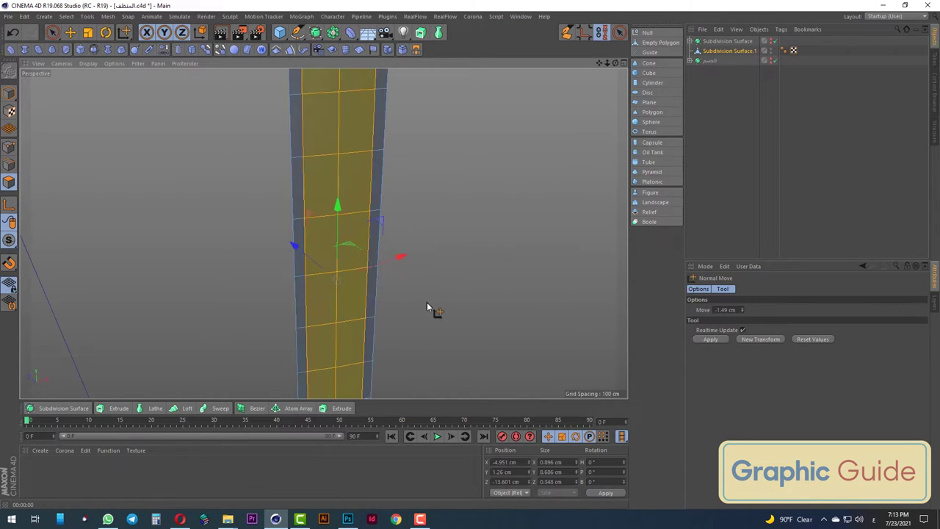
left_click_drag(431, 311, 411, 311)
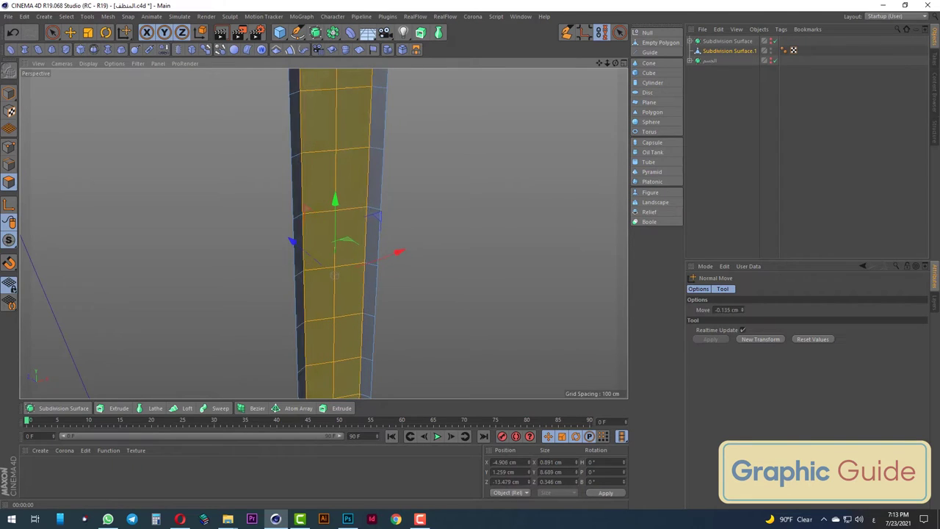
scroll(389, 327, "down", 3)
scroll(414, 330, "down", 2)
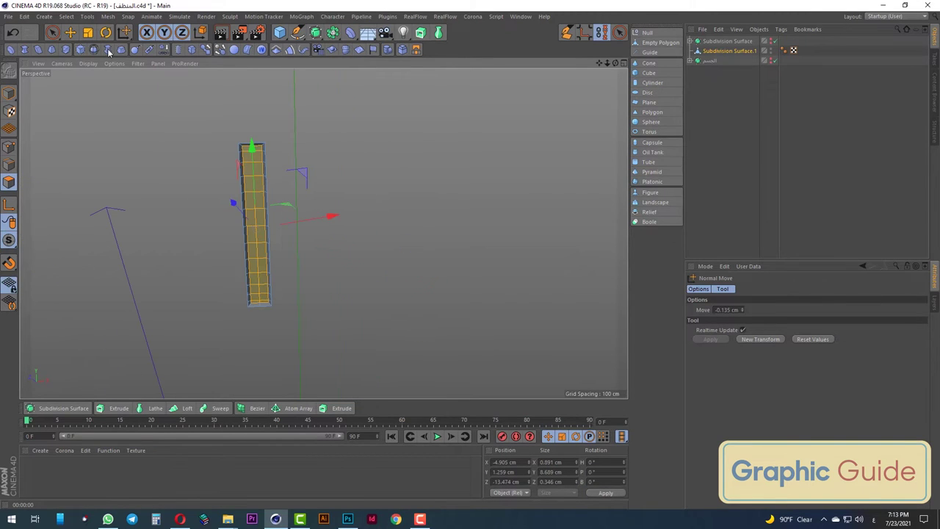
Return to Model mode, unhide the cap body and select Subdivision Surface.1
left_click(52, 33)
left_click(8, 95)
scroll(209, 193, "up", 2)
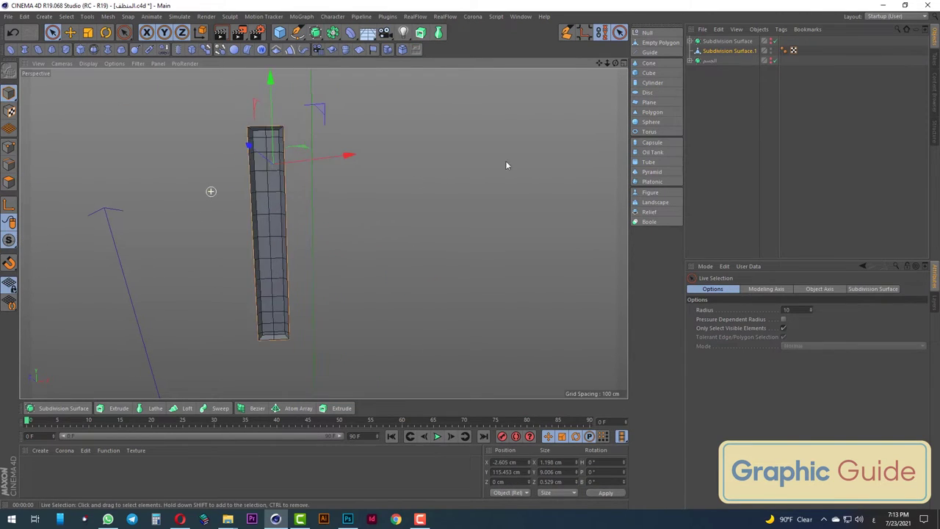
left_click(772, 45)
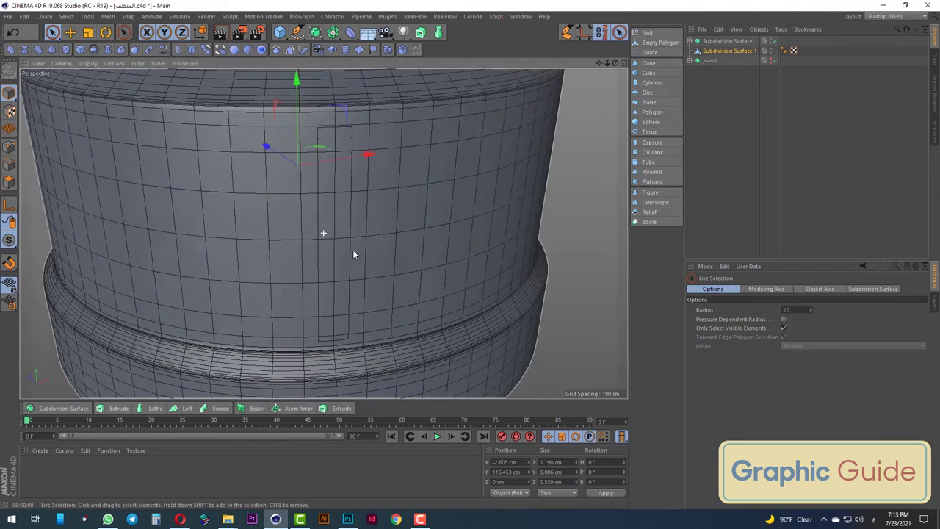
left_click(717, 50)
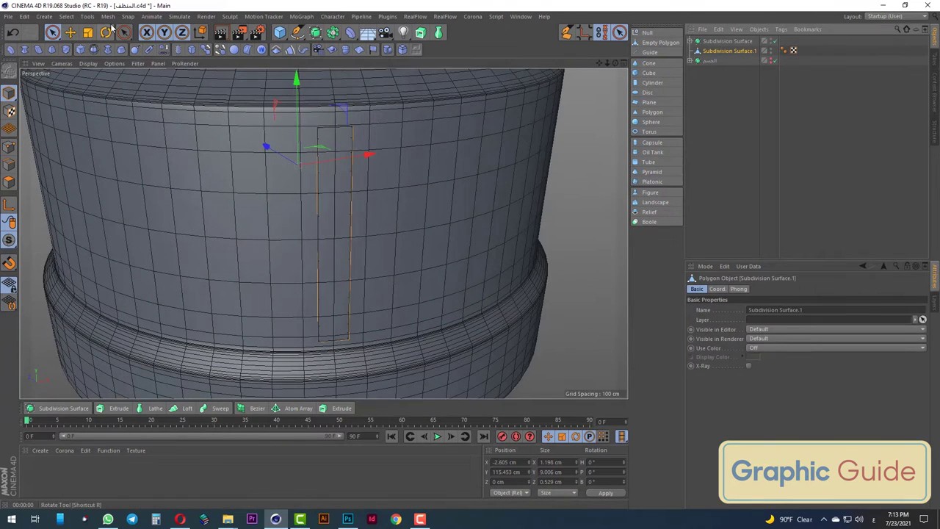
Centre the rib's axis on its geometry with Mesh > Axis Center
left_click(108, 16)
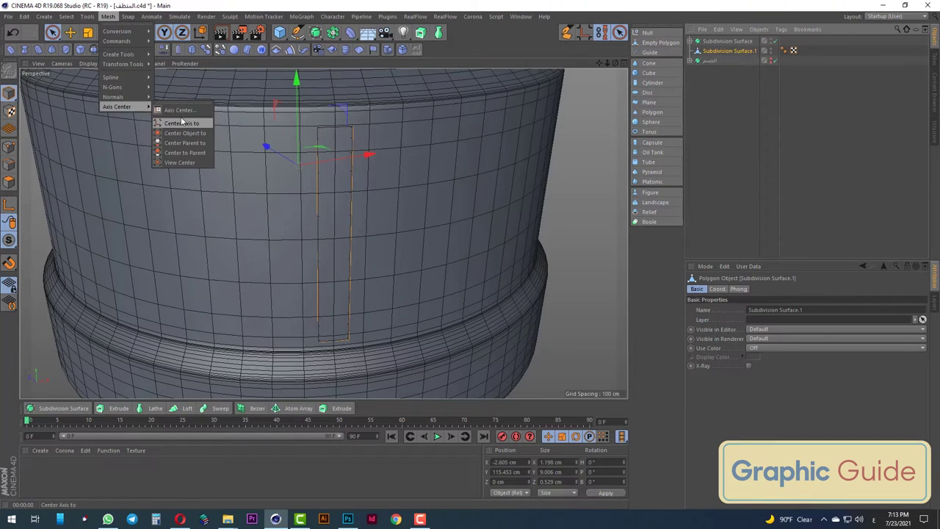
left_click(184, 123)
key("F2")
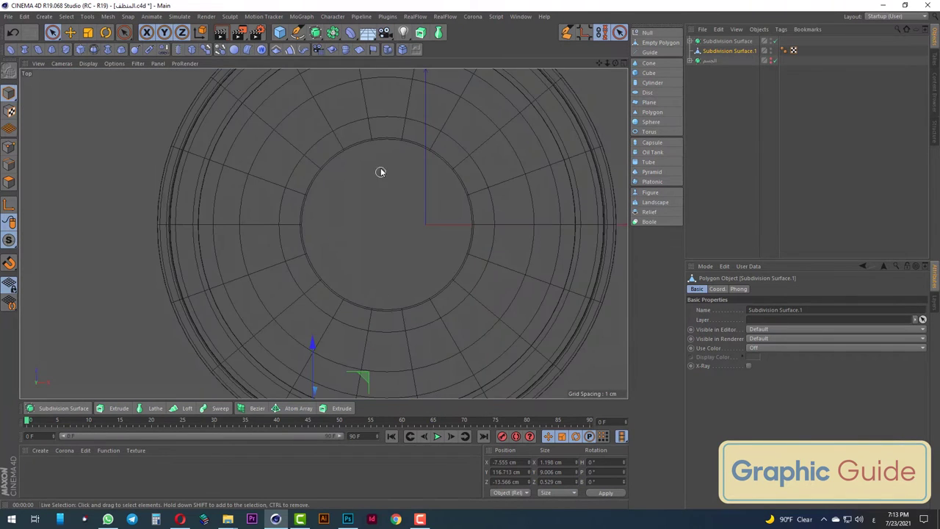
scroll(380, 171, "down", 2)
scroll(365, 264, "down", 3)
scroll(365, 253, "up", 3)
scroll(353, 297, "up", 1)
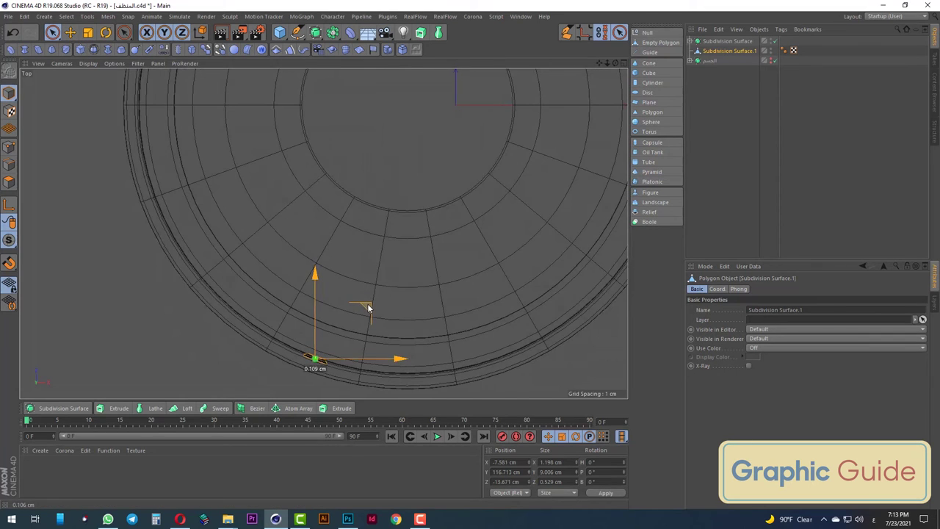
key("F1")
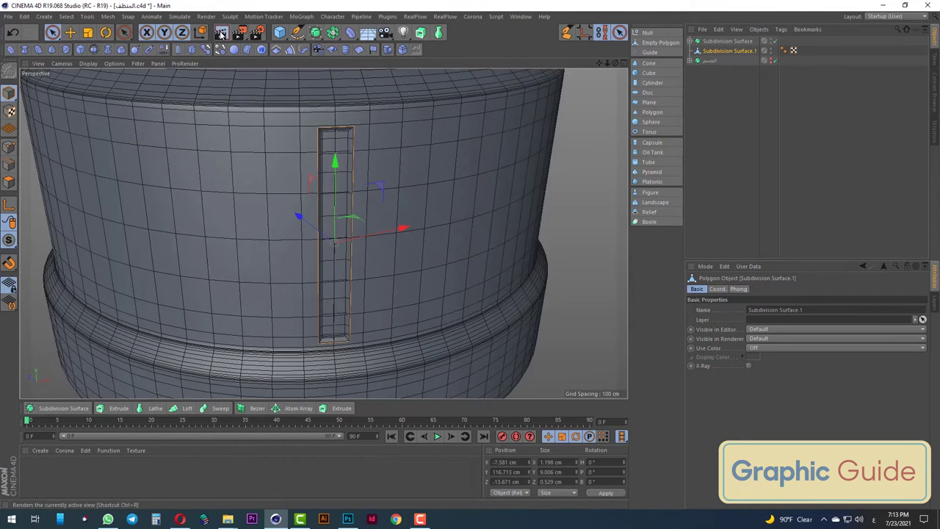
Test-render the cap with the rib strip in place
left_click(220, 32)
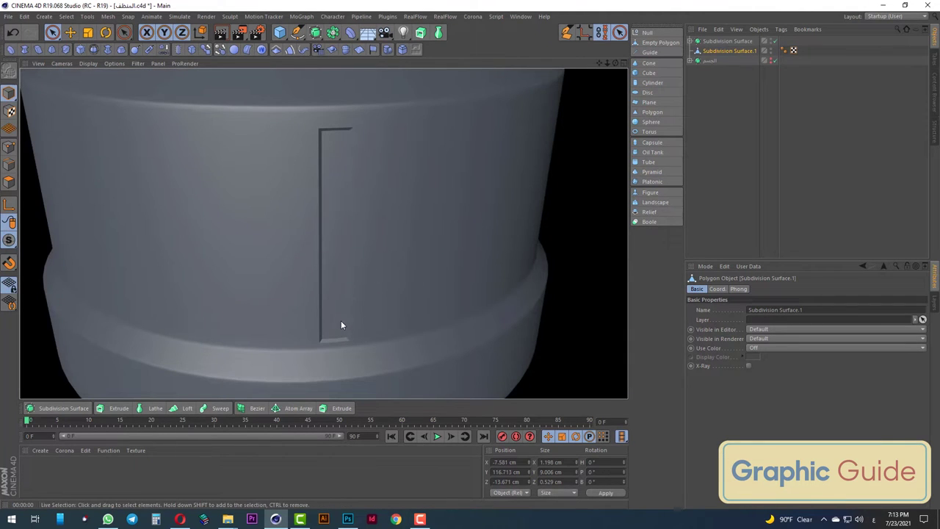
left_click_drag(371, 323, 381, 295, "alt")
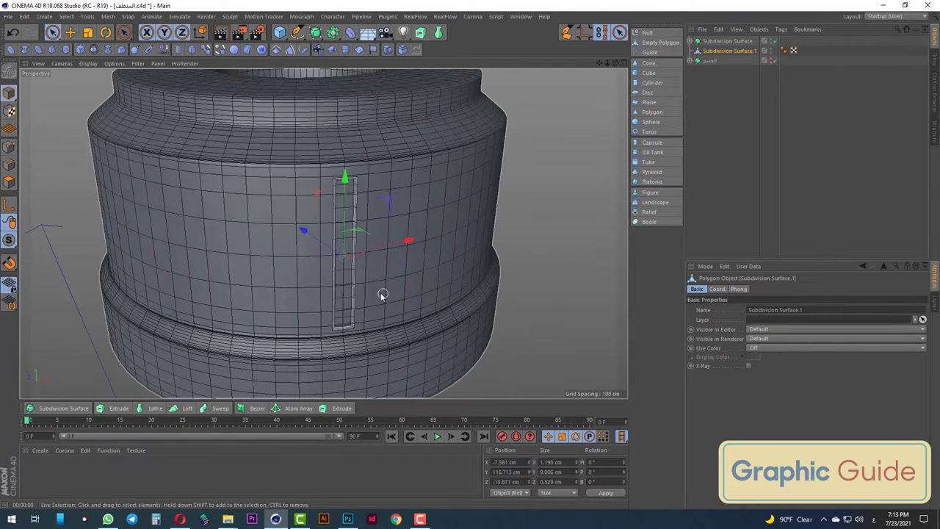
scroll(380, 291, "up", 3)
scroll(379, 291, "up", 3)
Scale the rib strip up slightly
key("t")
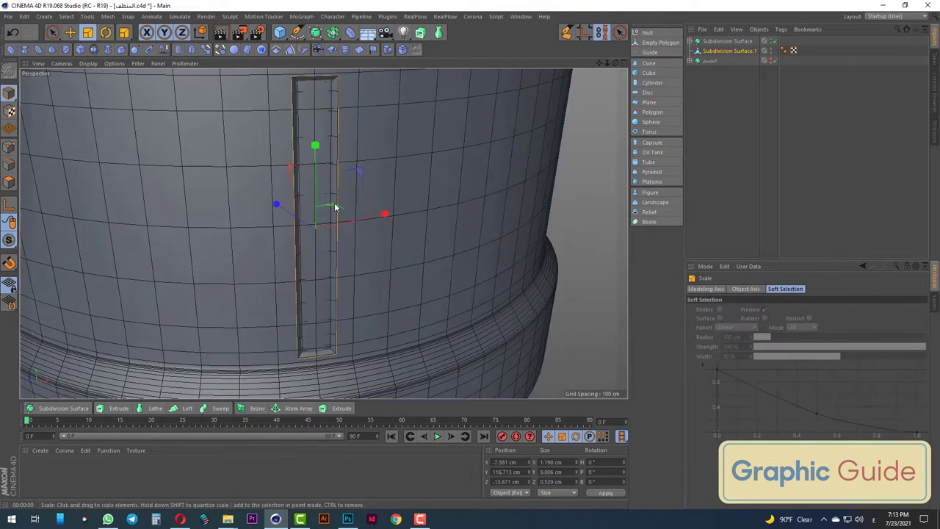
scroll(332, 209, "down", 1)
scroll(330, 210, "down", 3)
left_click_drag(316, 140, 319, 139)
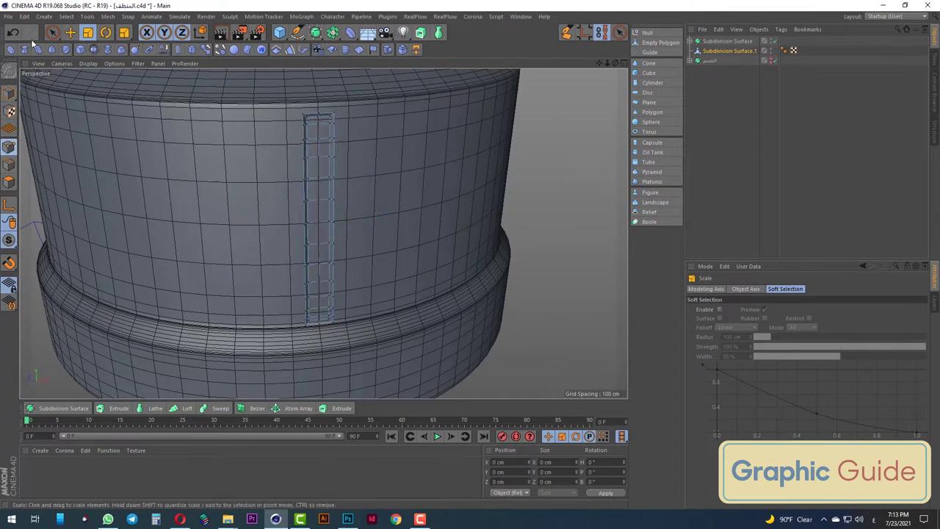
Box-select the rib's top-edge points and raise them 0.238 cm along Y
left_click(52, 33)
left_click(87, 64)
mouse_move(379, 97)
left_mouse_down()
mouse_move(175, 140)
mouse_move(184, 117)
left_mouse_up()
scroll(330, 85, "up", 3)
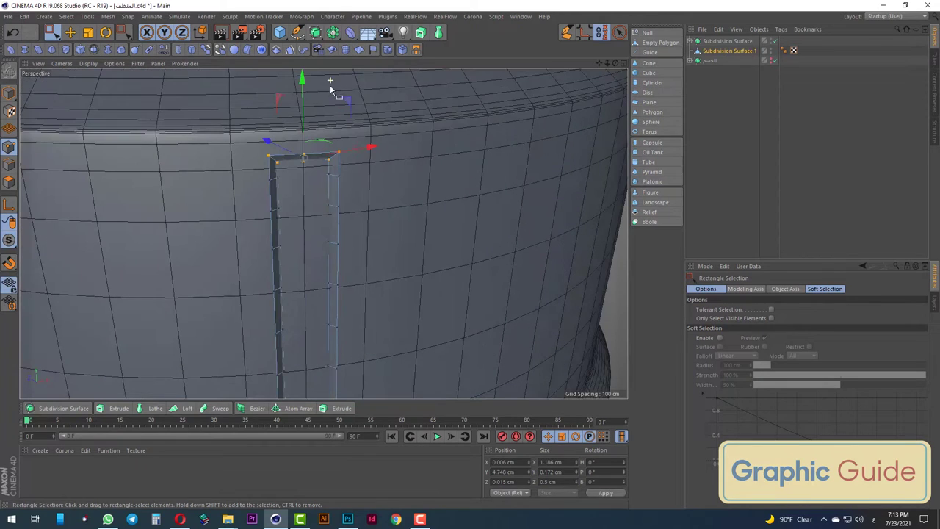
left_click_drag(304, 88, 304, 75)
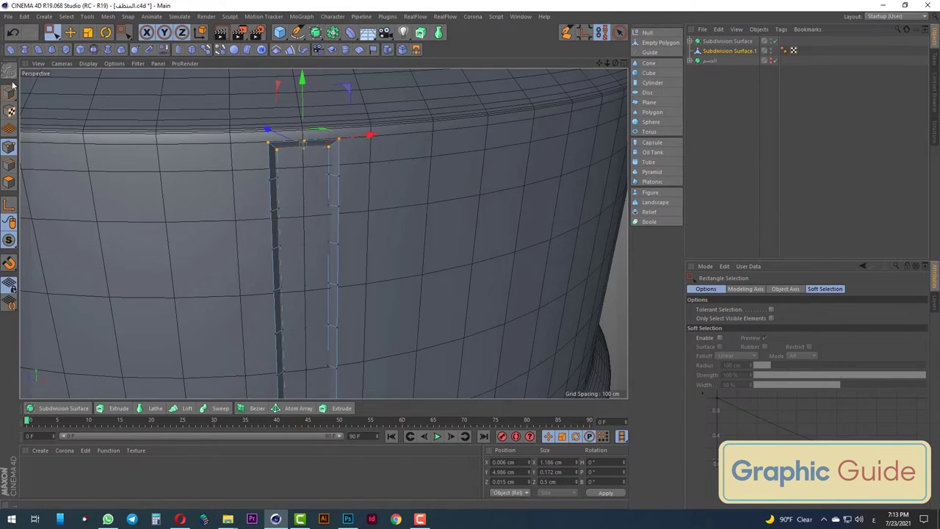
left_click(329, 212)
Check the rib from the top view and reselect Subdivision Surface.1
scroll(314, 265, "down", 5)
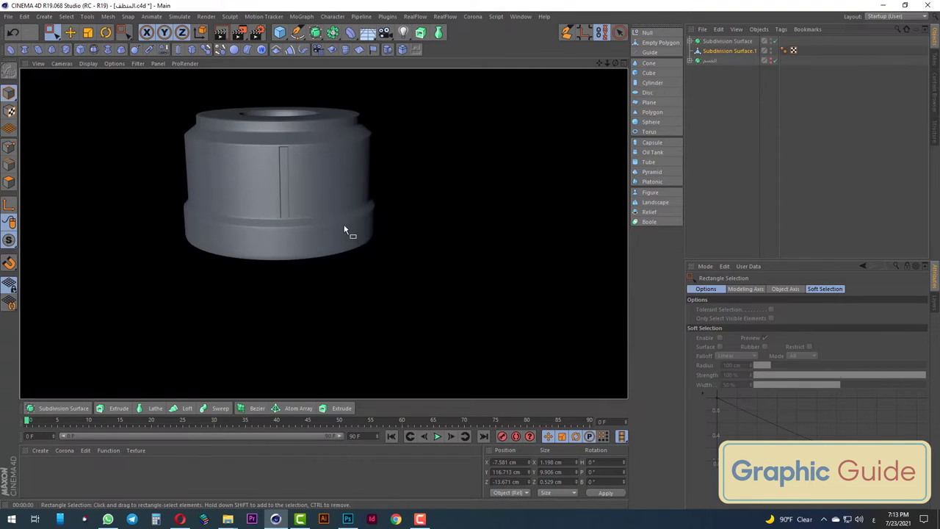
left_click(283, 187)
left_click_drag(288, 234, 291, 247, "alt")
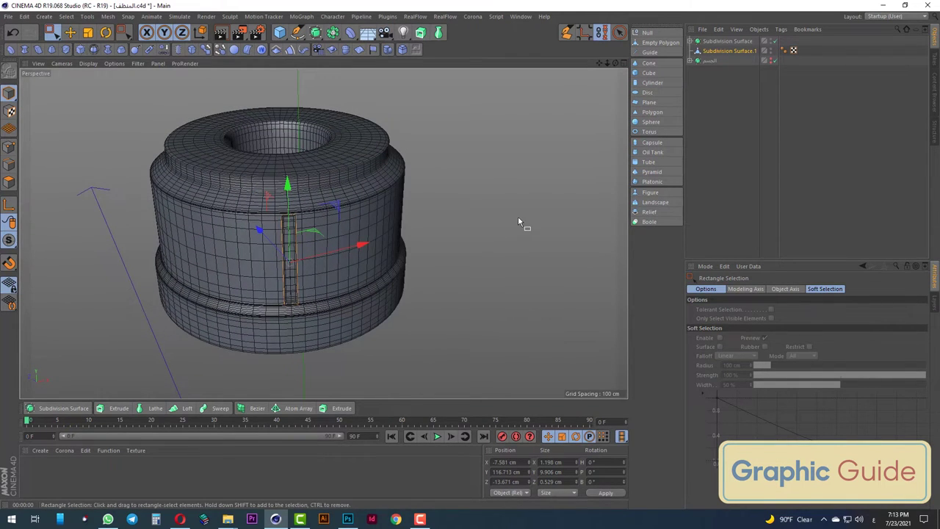
key("F2")
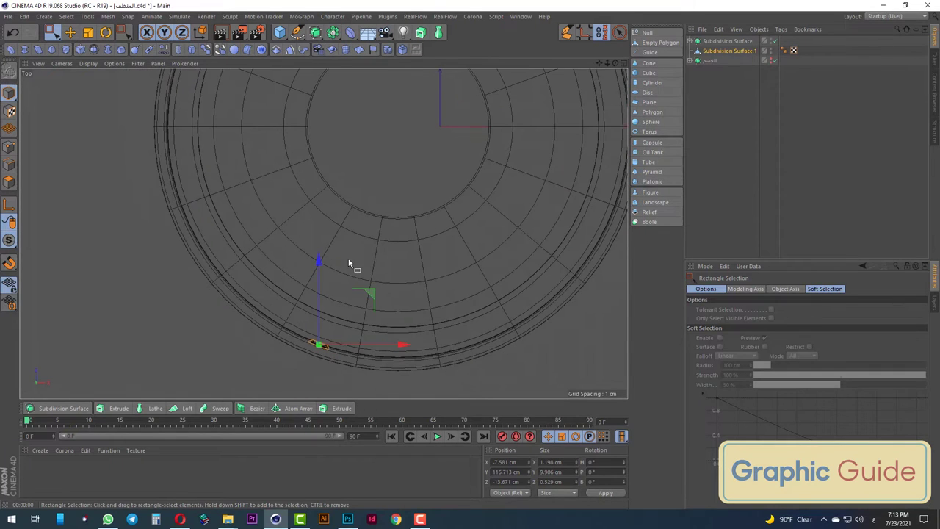
scroll(372, 287, "down", 3)
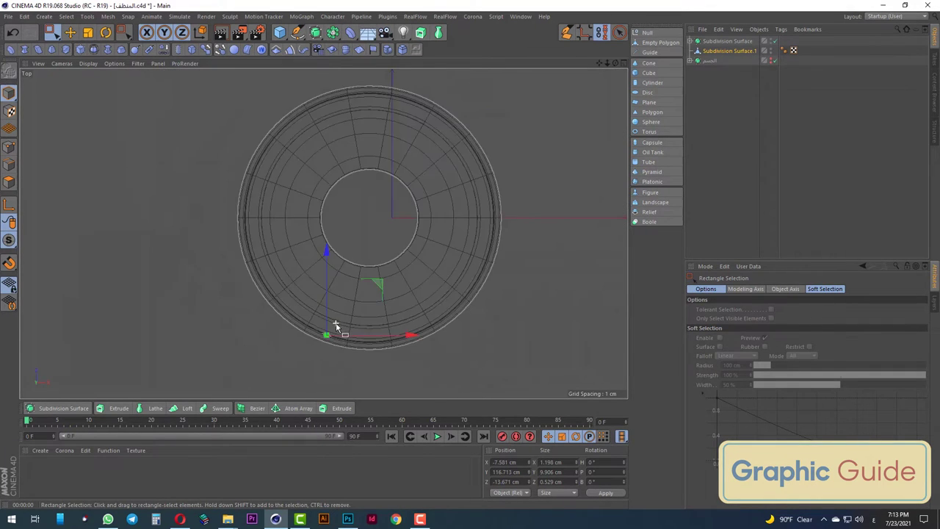
scroll(377, 279, "up", 2)
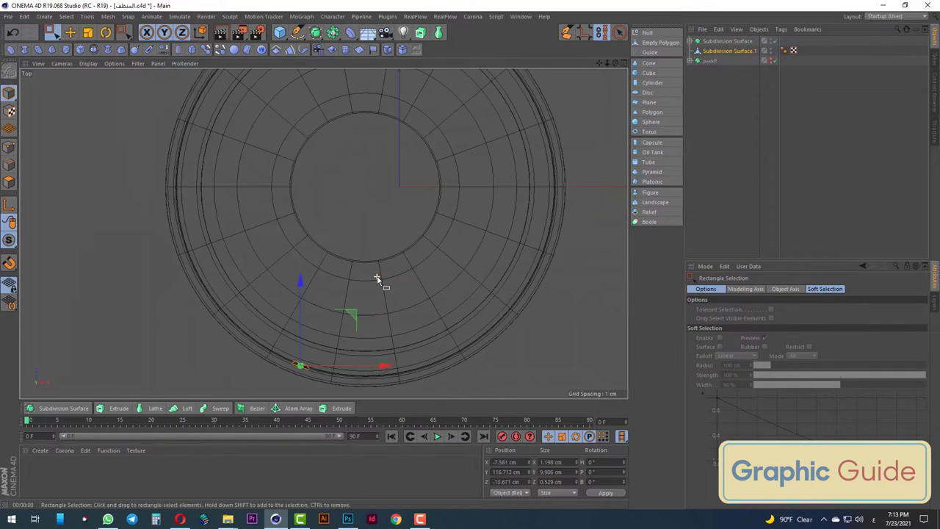
left_click(730, 51)
Center the rib and the cap's Subdivision Surface at X position 0 cm
left_click(504, 462)
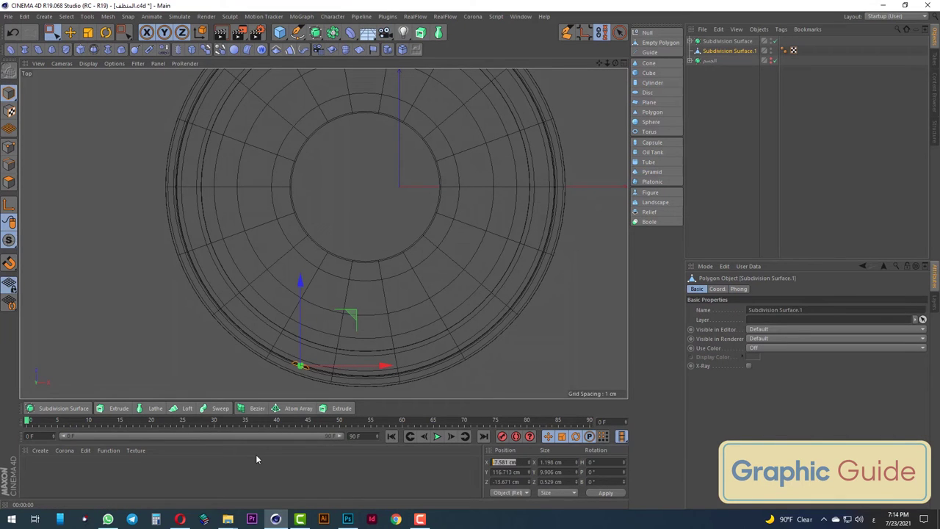
key("Tab")
type("0")
key("Return")
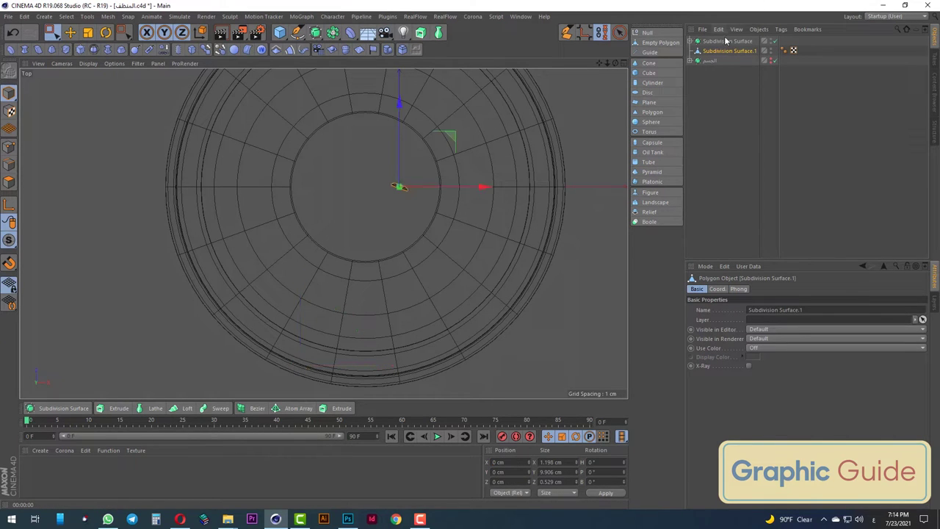
left_click(727, 41)
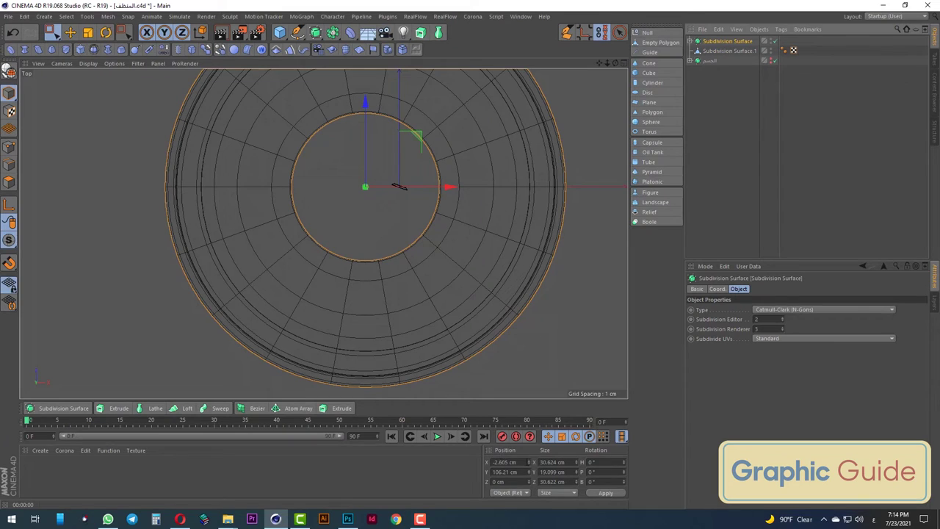
left_click(504, 462)
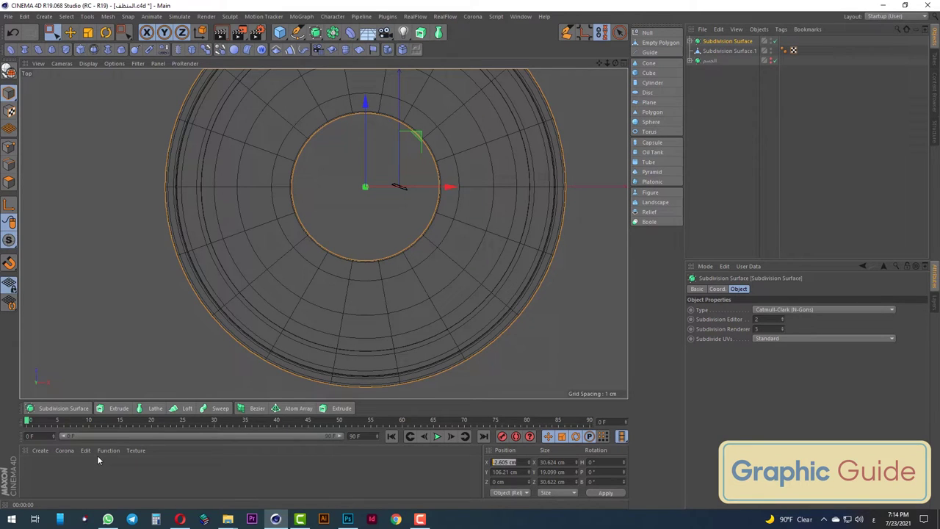
type("0")
key("Return")
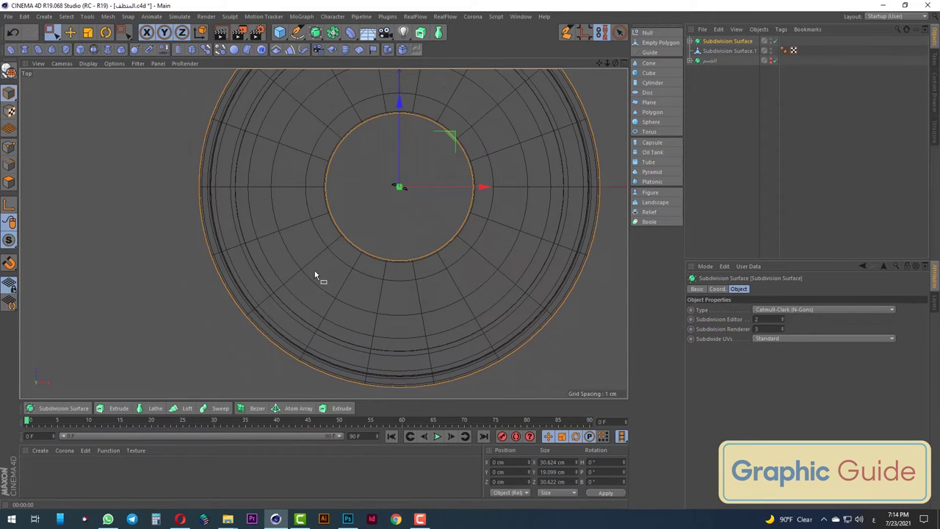
left_click(723, 52)
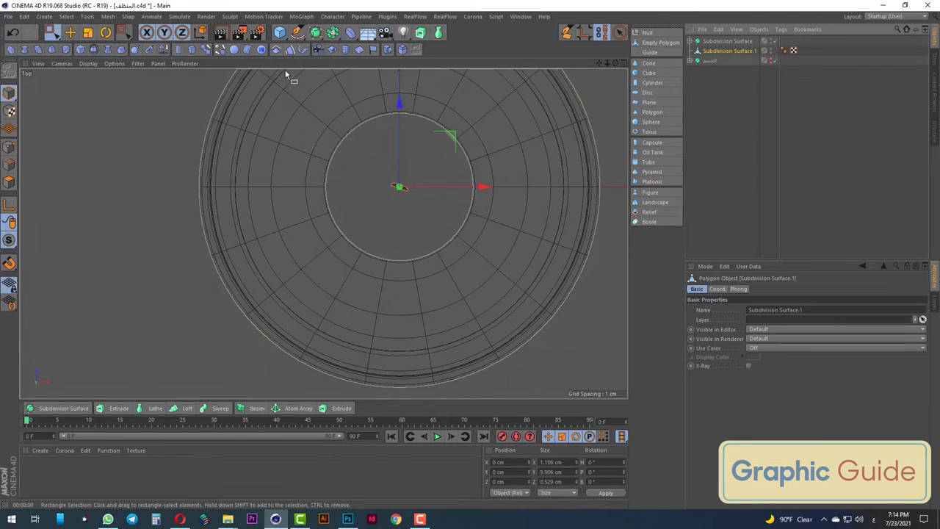
Put the rib in a Cloner set to Radial mode on the XZ plane with a 14 cm radius
left_click(328, 17)
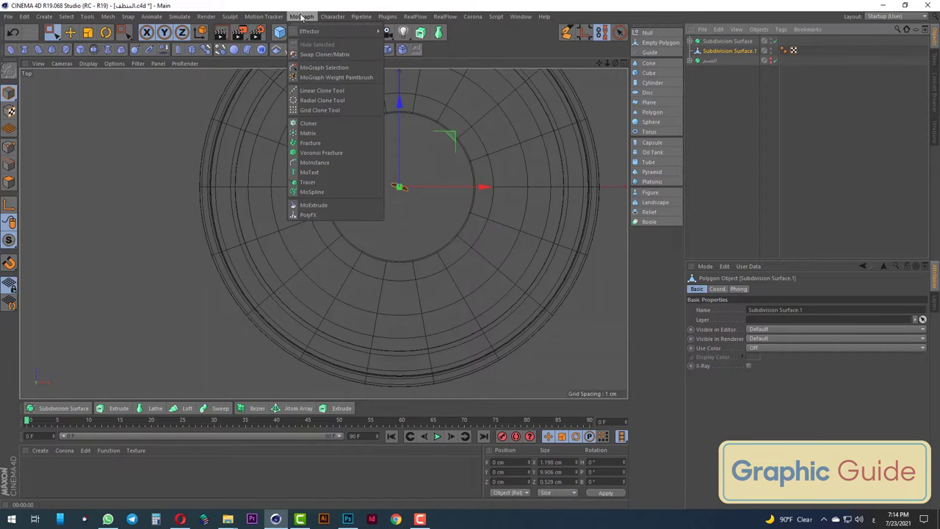
left_click(308, 123, "alt")
left_click(729, 310)
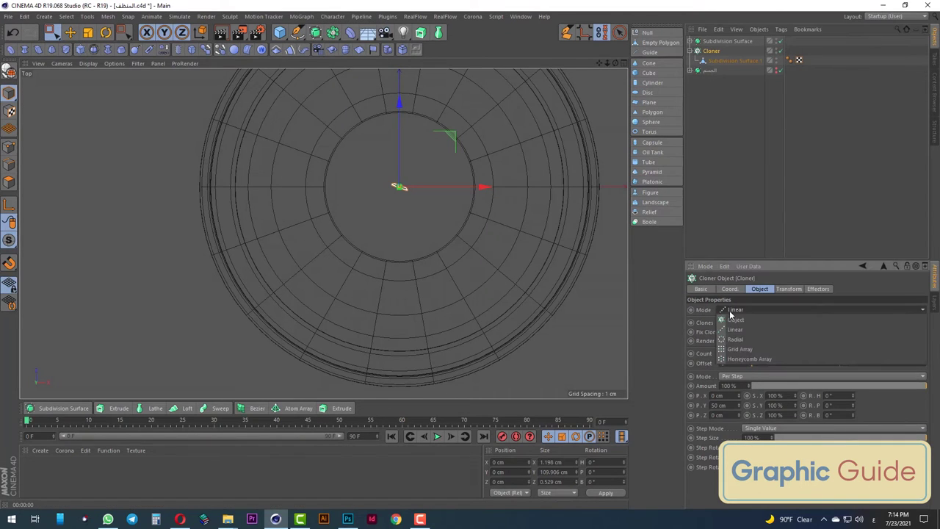
left_click(734, 340)
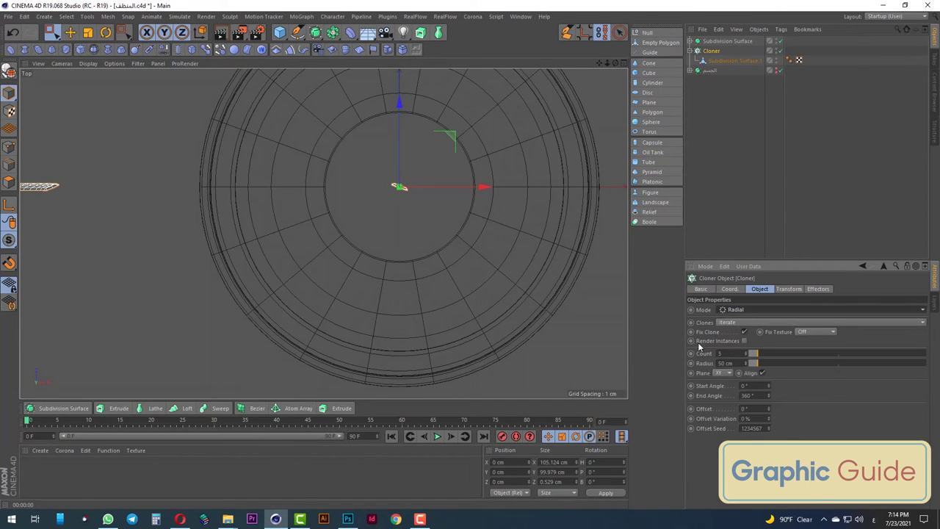
left_click(718, 373)
left_click(722, 405)
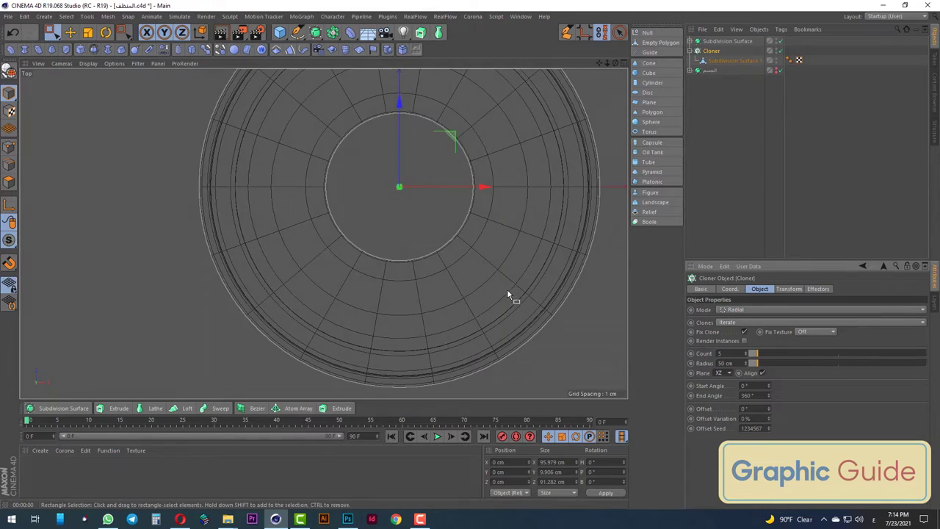
scroll(506, 288, "down", 3)
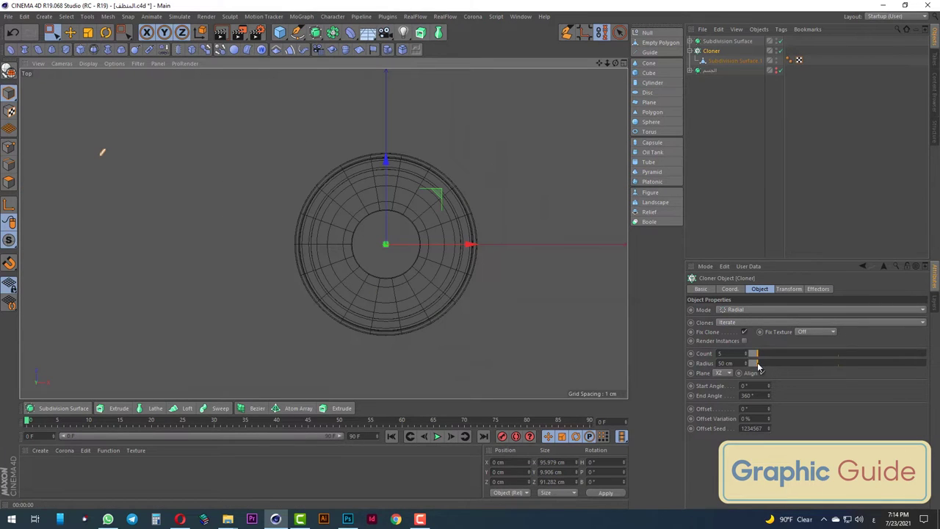
left_click_drag(760, 367, 753, 365)
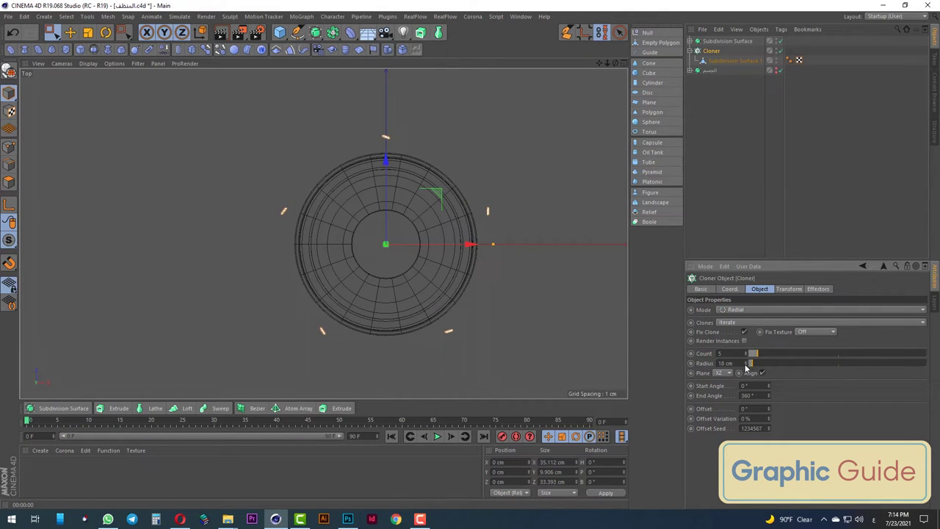
left_click(747, 365)
In Front view, raise the cloner to the cap's upper band at about 10.656 cm
key("F1")
scroll(430, 201, "down", 3)
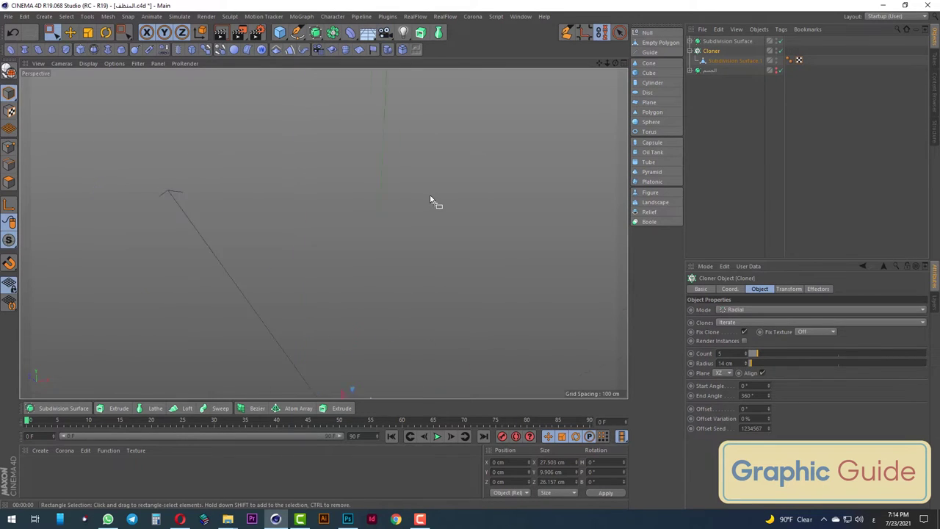
scroll(431, 251, "down", 3)
scroll(429, 250, "up", 3)
scroll(462, 258, "up", 3)
scroll(445, 277, "up", 3)
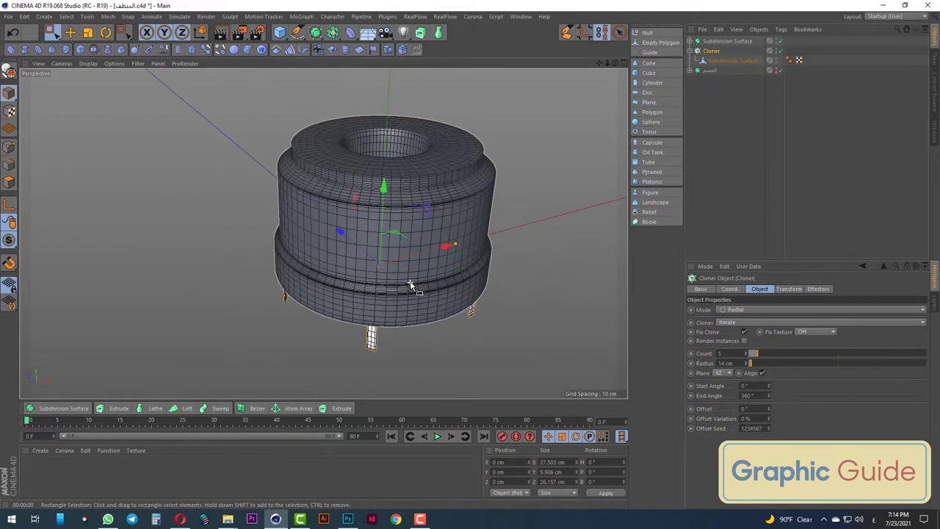
key("F4")
scroll(411, 286, "down", 2)
scroll(357, 294, "down", 3)
scroll(352, 345, "down", 3)
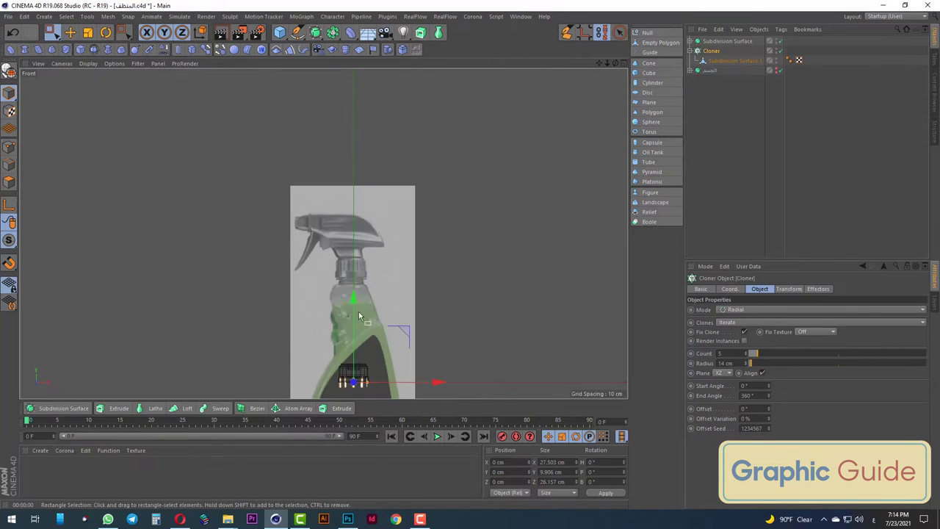
scroll(345, 383, "up", 4)
scroll(345, 382, "up", 3)
left_click_drag(382, 300, 383, 256)
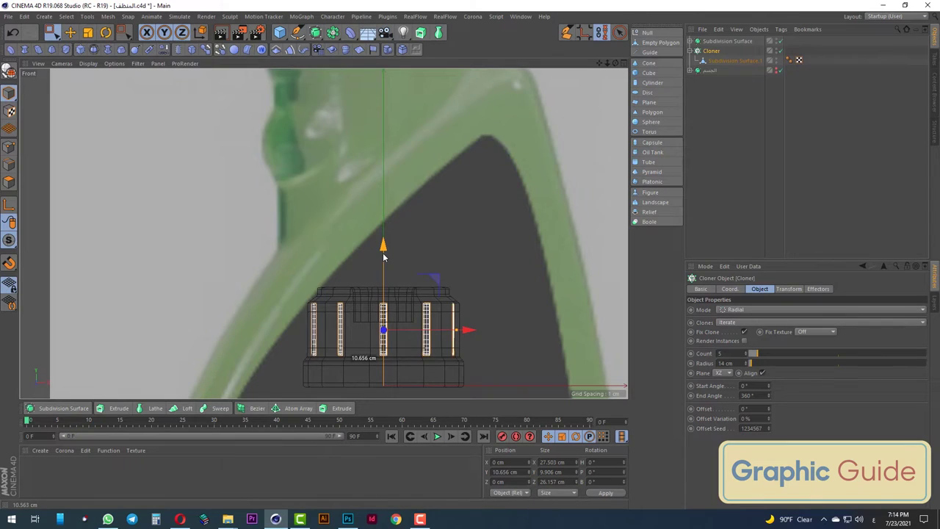
key("F1")
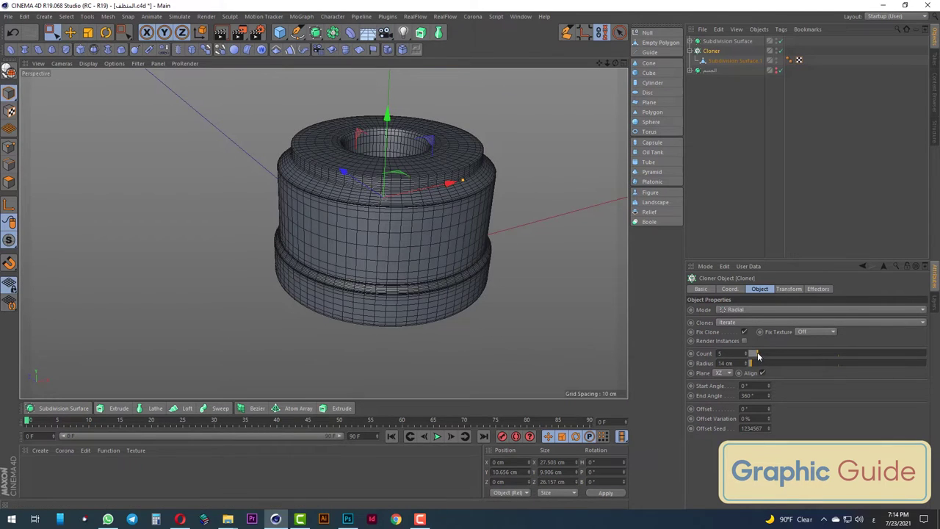
Raise the clone count to 37, push the radius to 15 cm, rotate the ribs and test-render
left_click_drag(759, 355, 773, 352)
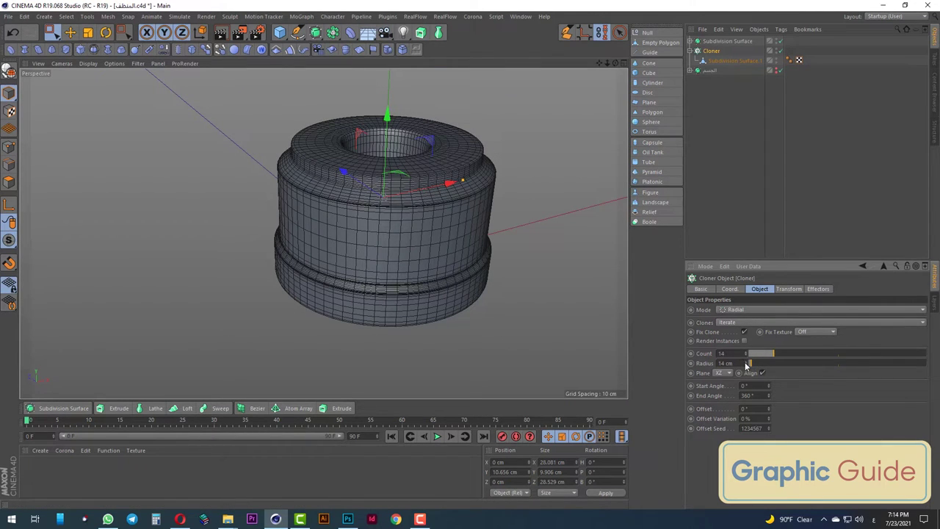
left_click(746, 362)
left_click_drag(762, 356, 814, 353)
left_click(222, 32)
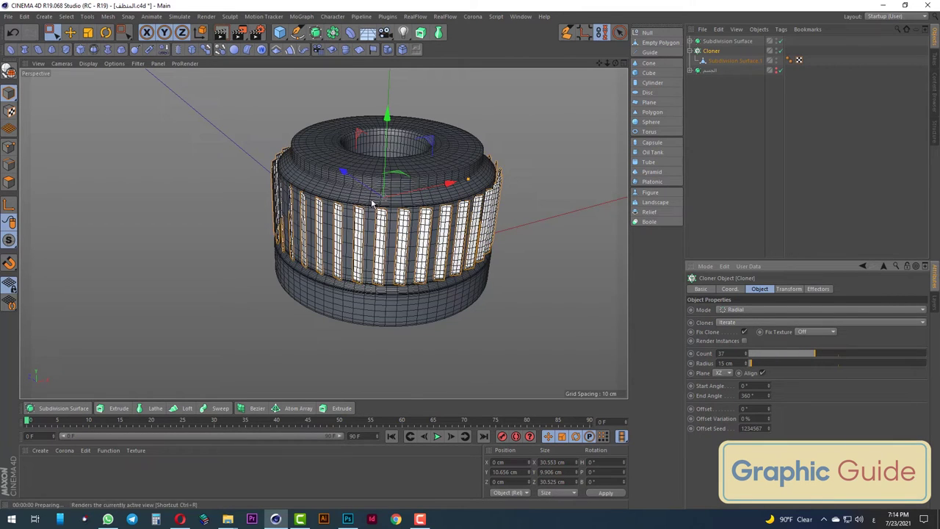
scroll(440, 246, "up", 3)
scroll(438, 219, "up", 3)
scroll(439, 219, "up", 2)
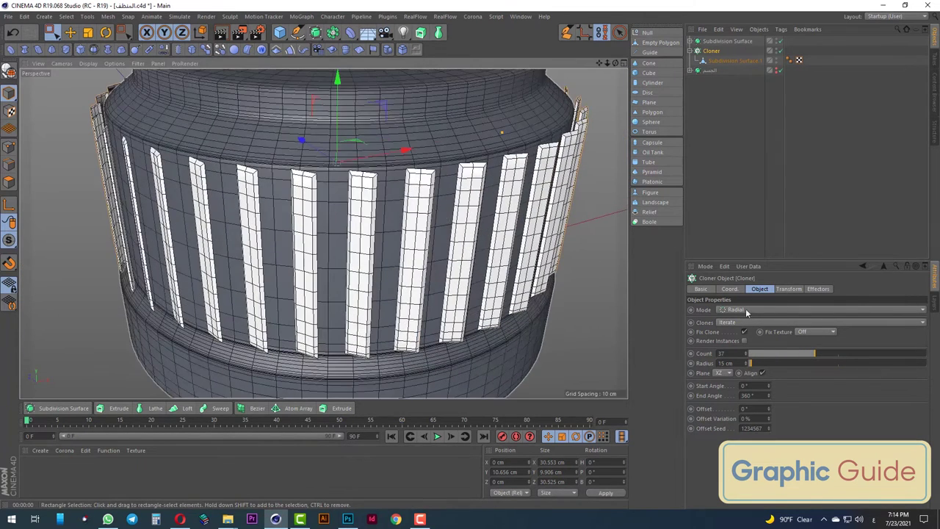
left_click(789, 289)
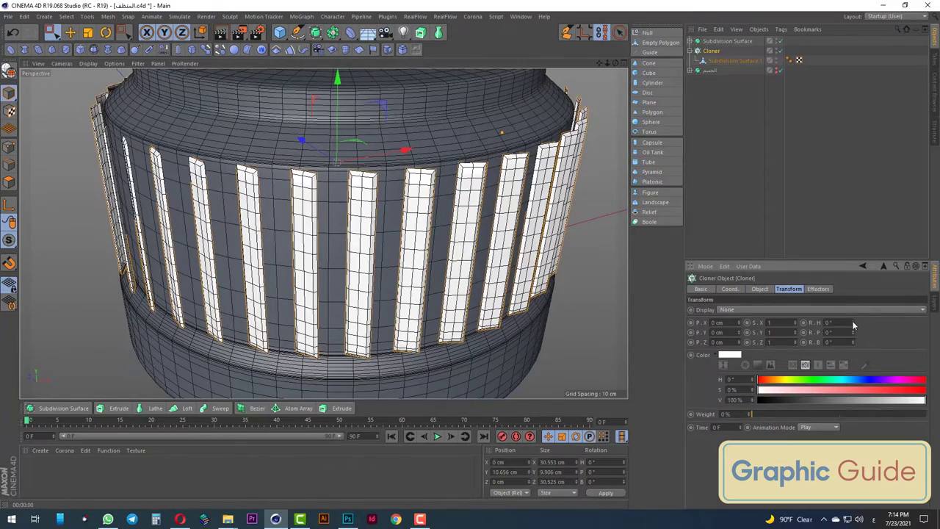
mouse_move(852, 324)
left_mouse_down()
mouse_move(852, 294)
mouse_move(853, 325)
left_mouse_up()
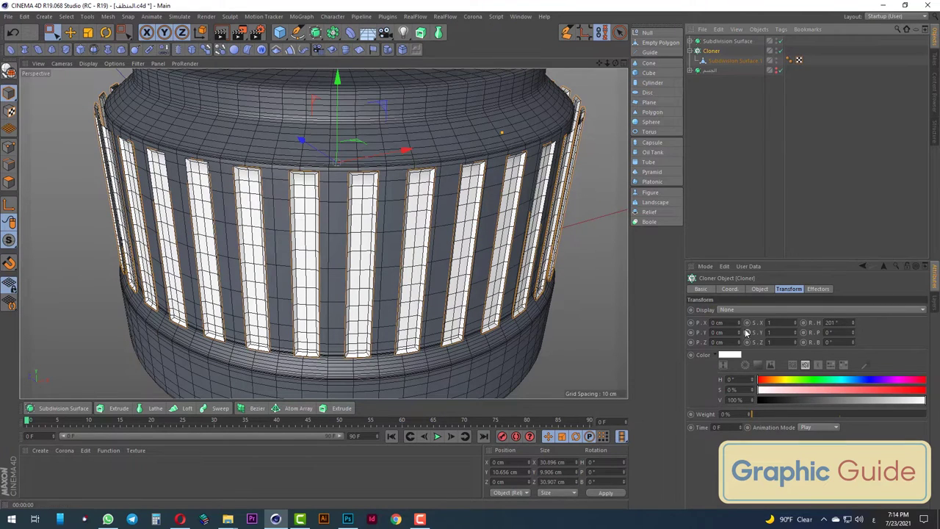
left_click(761, 289)
left_click(409, 397)
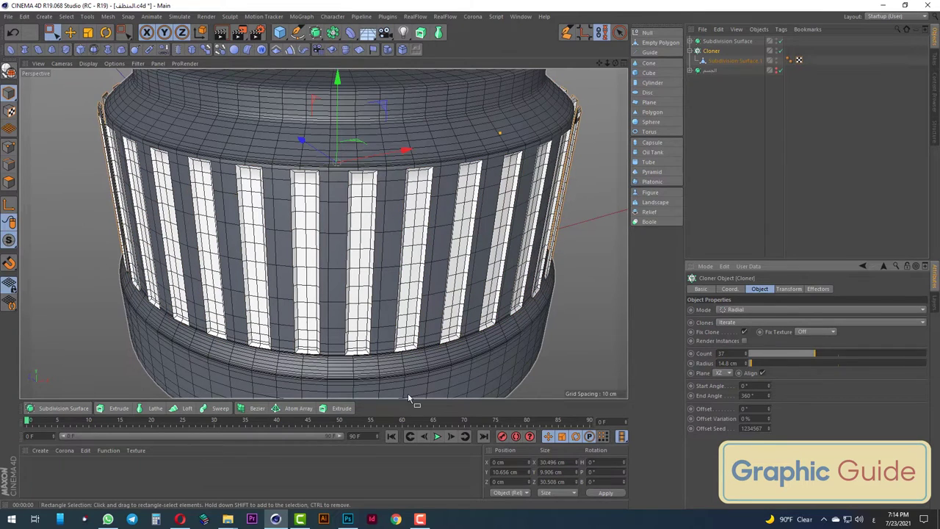
key("ctrl+r")
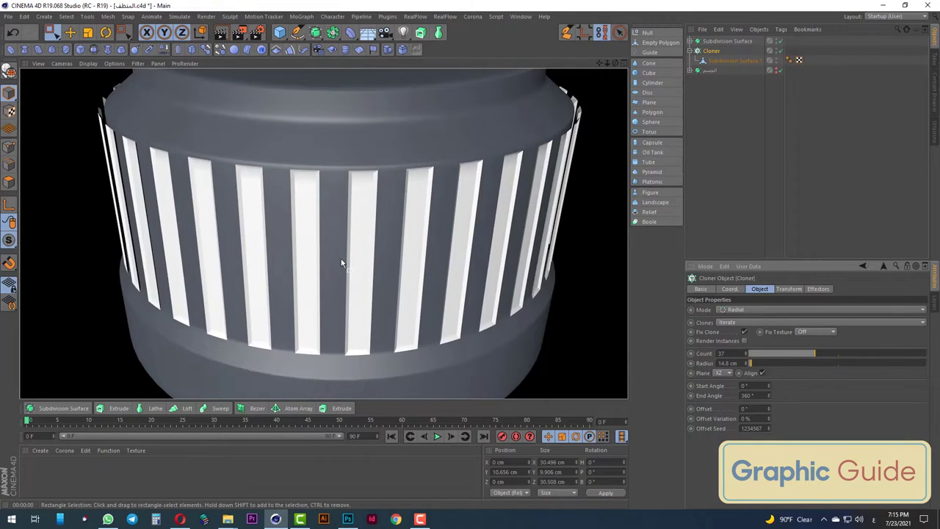
Refine the clone radius to 14.5 cm, then 14.6 cm, checking with preview renders
key("F2")
scroll(395, 260, "up", 3)
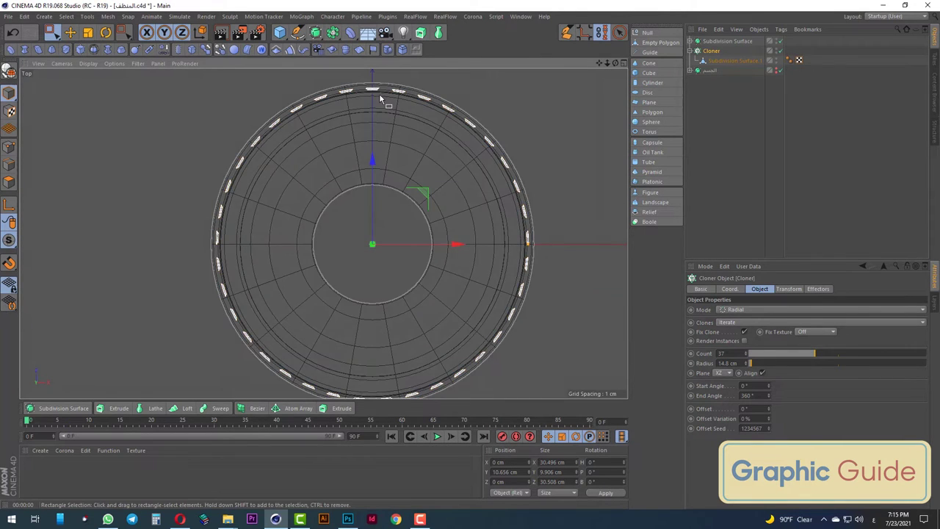
scroll(379, 94, "up", 2)
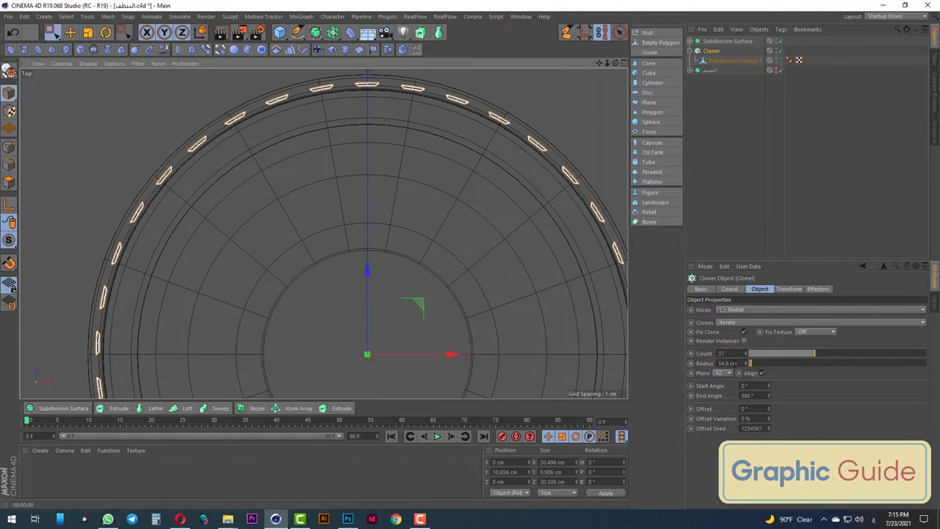
left_click(730, 363)
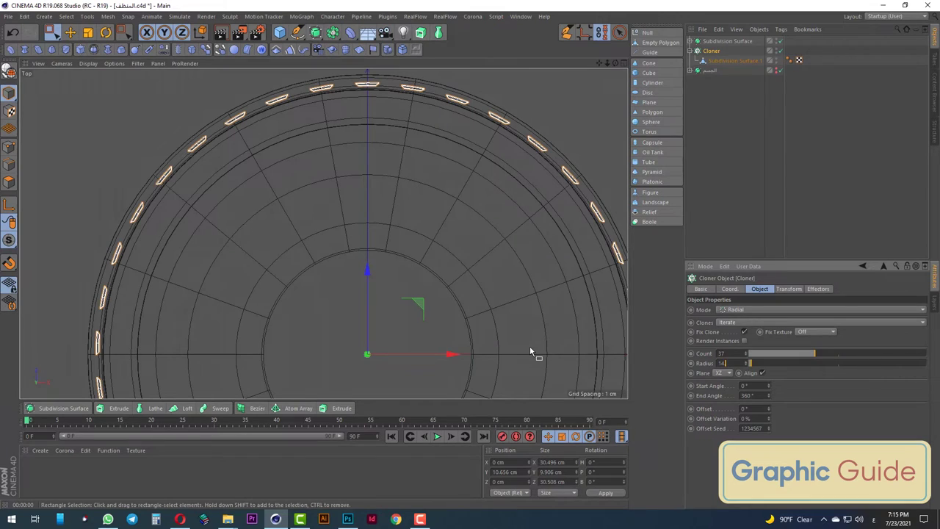
type(".7")
key("Down")
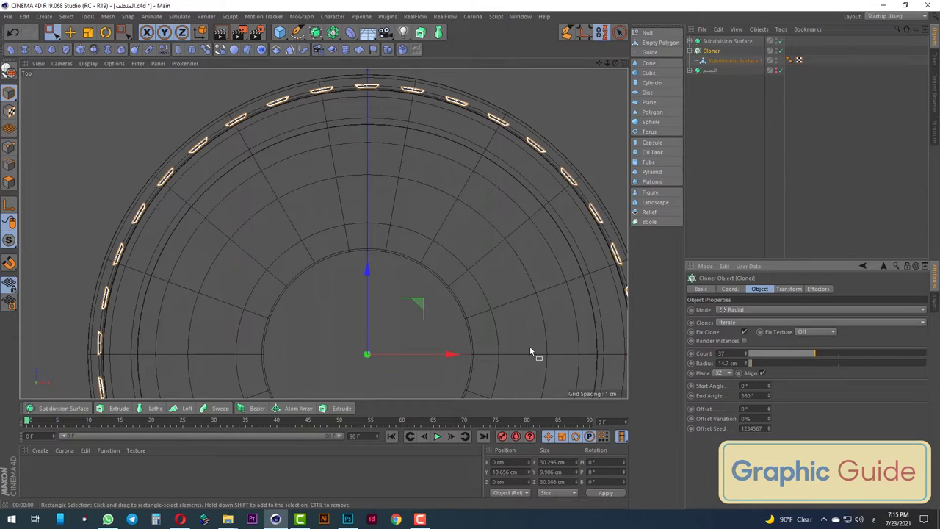
left_click(727, 363)
type("14.5")
key("Return")
key("F1")
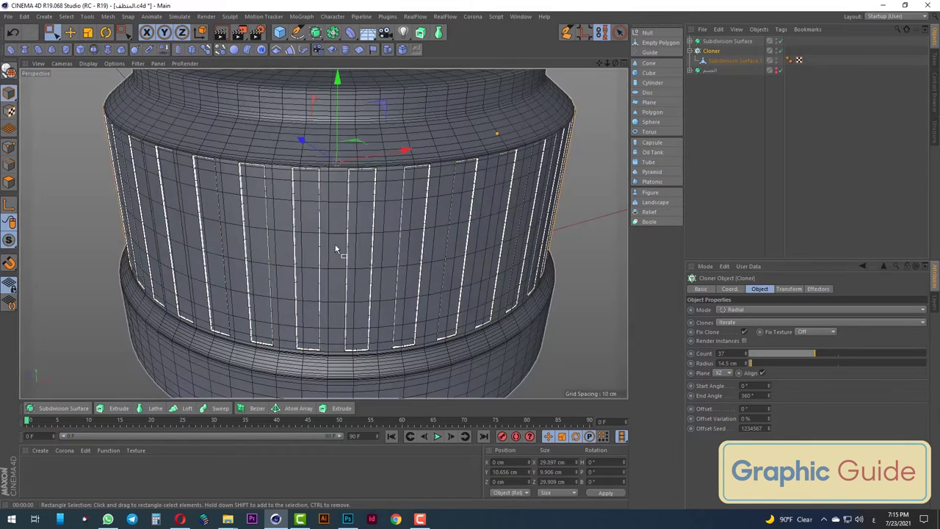
left_click(221, 34)
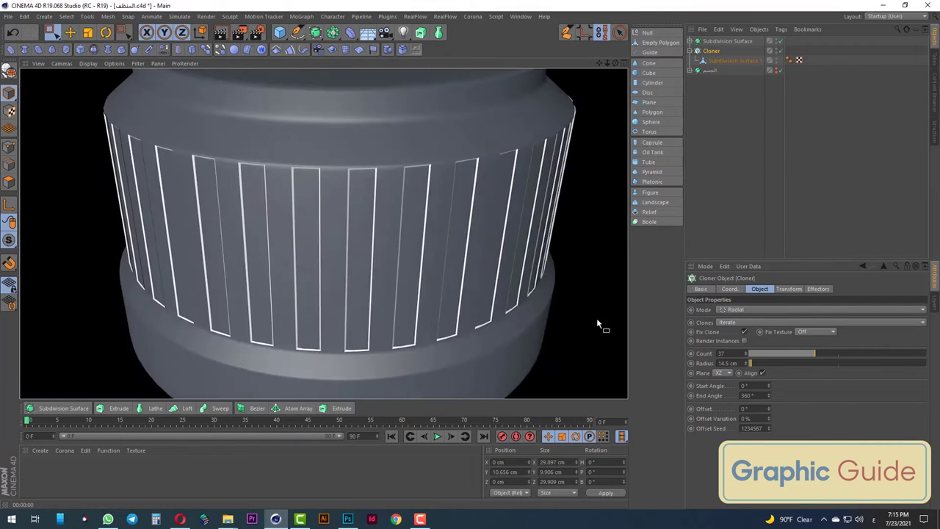
left_click(727, 363)
type("14")
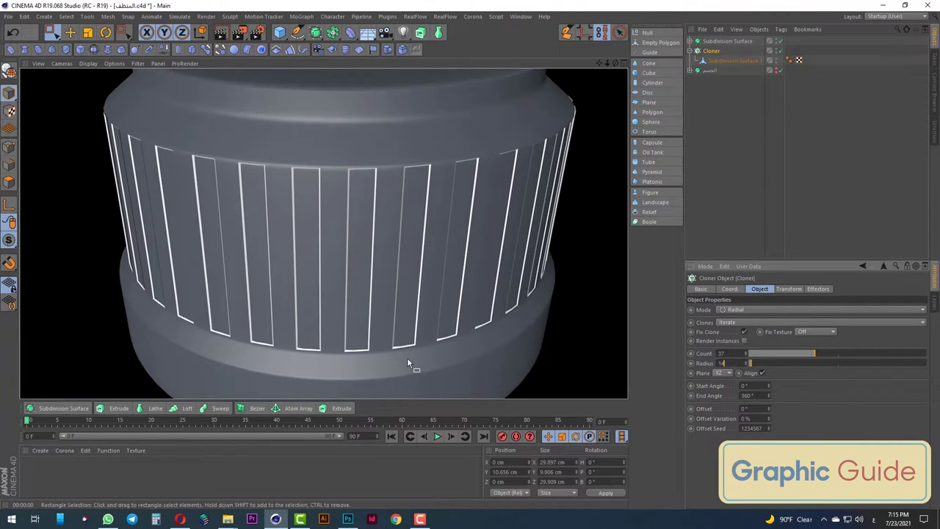
type(".6")
key("Return")
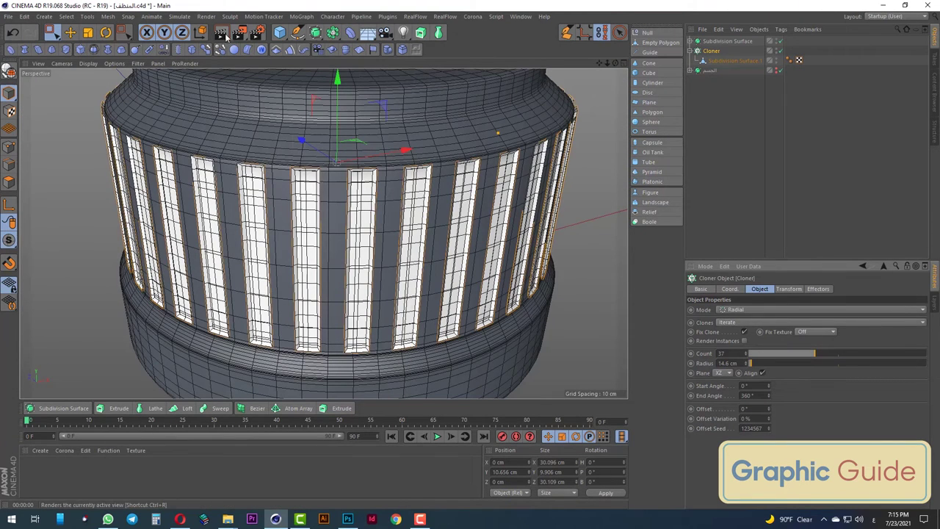
left_click(227, 36)
Reduce the rib count to 26 and re-render the cap from a few angles
scroll(316, 274, "down", 5)
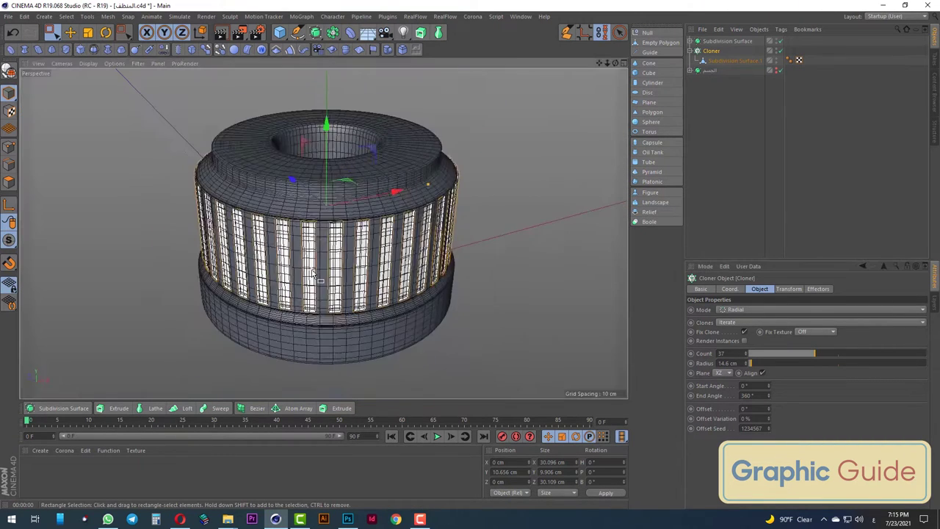
scroll(320, 276, "down", 5)
left_click_drag(813, 354, 795, 356)
left_click(221, 32)
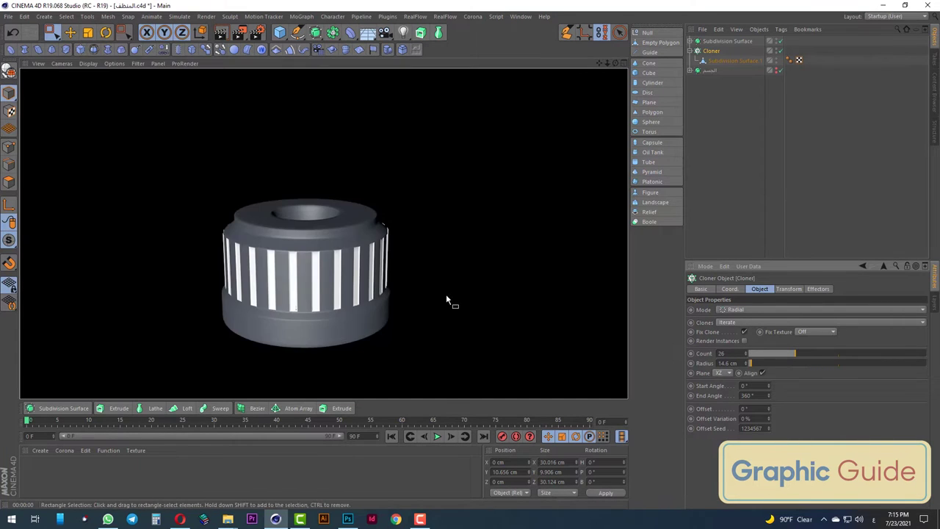
left_click_drag(346, 303, 345, 271, "alt")
left_click(221, 32)
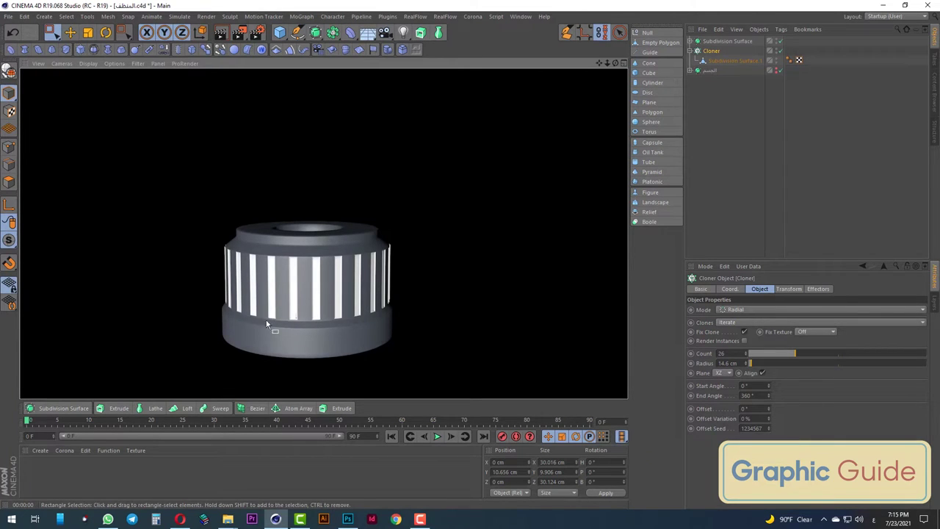
left_click_drag(266, 323, 279, 294, "alt")
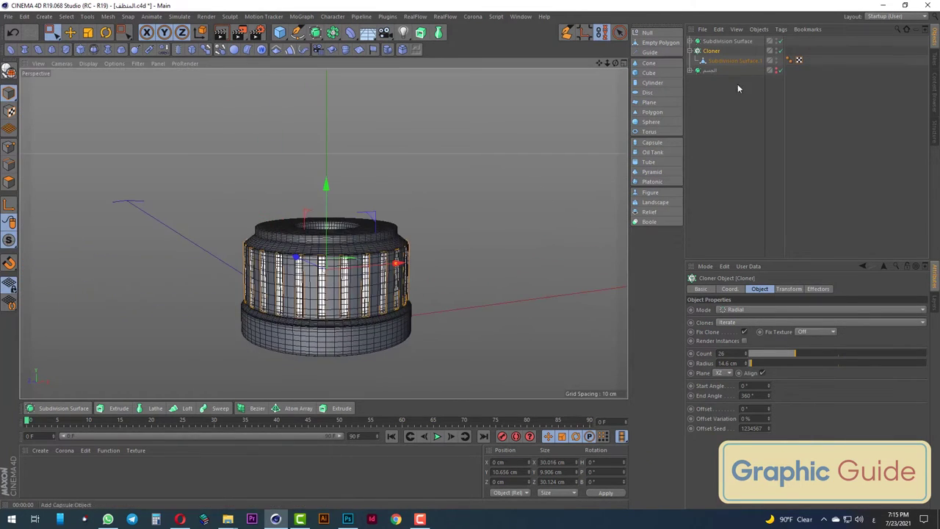
Group the cap body and its rib cloner under a Null
left_click(690, 51)
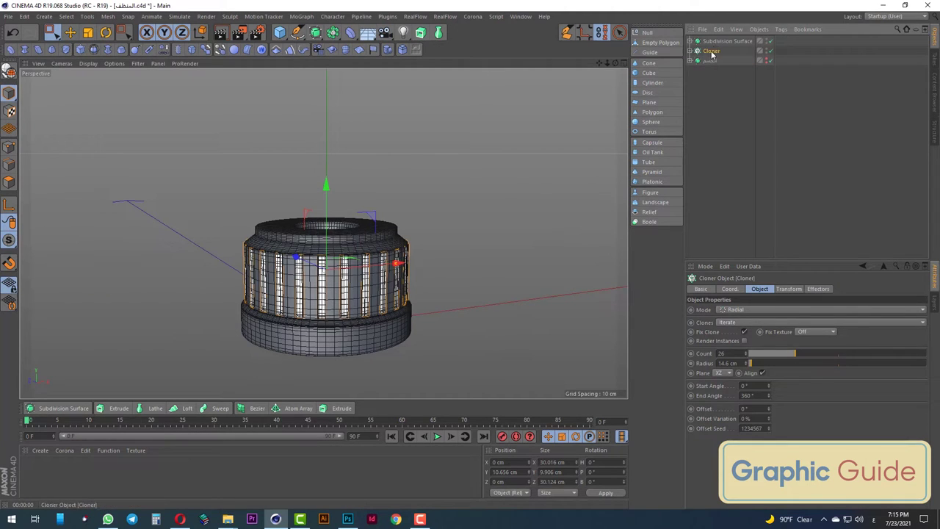
left_click(712, 44, "ctrl")
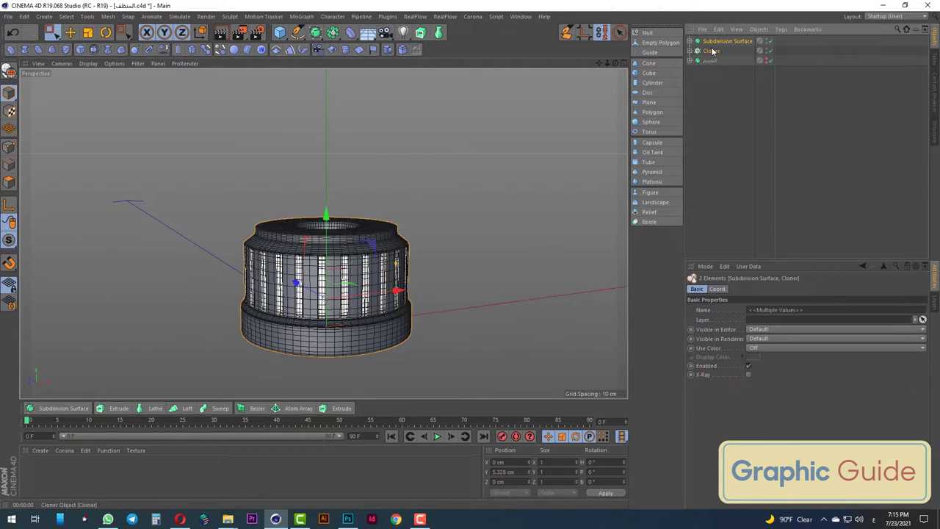
key("alt+g")
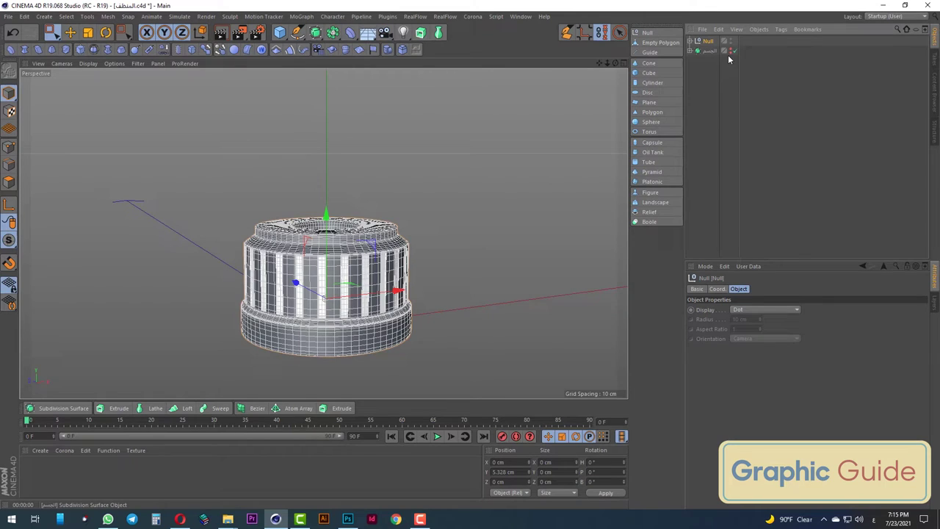
In Front view, move the cap up and left onto the bottle neck at about 111 cm height
key("F4")
scroll(438, 247, "down", 2)
scroll(368, 279, "down", 2)
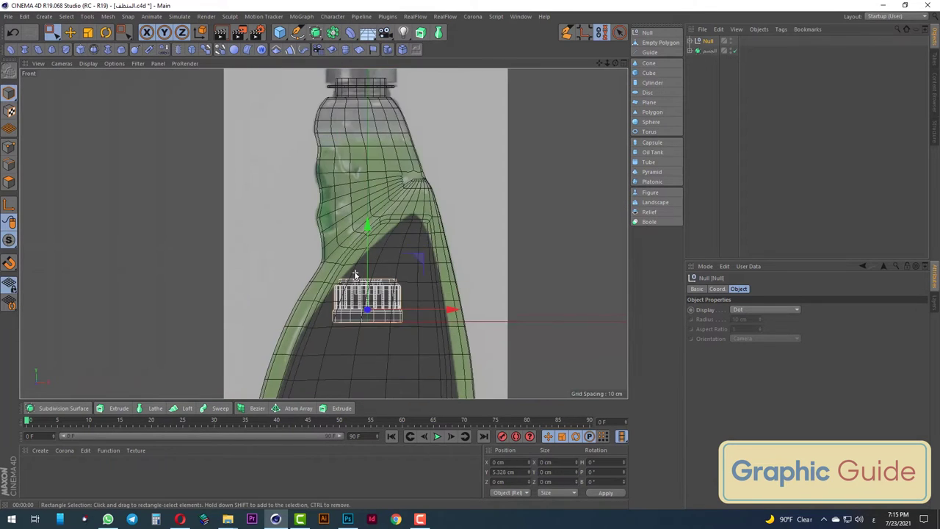
scroll(378, 367, "down", 2)
left_click_drag(375, 293, 365, 145)
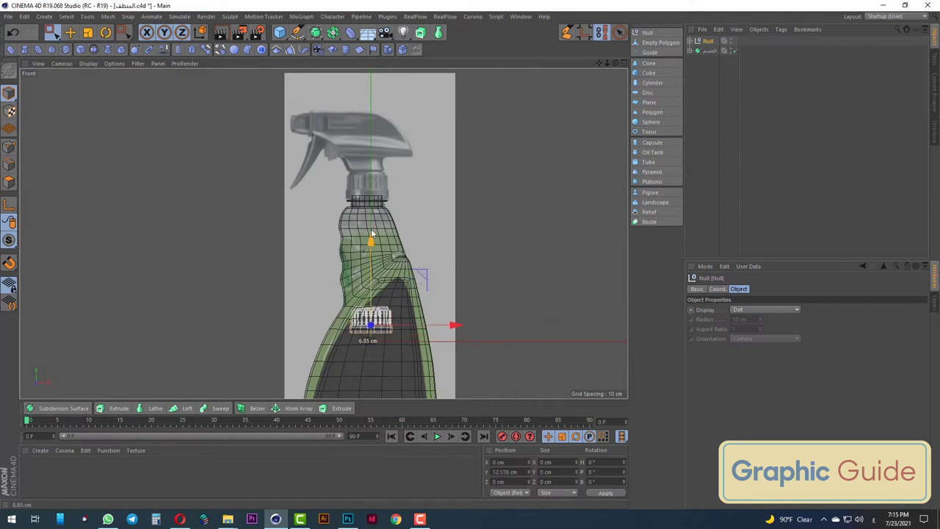
scroll(436, 230, "up", 5)
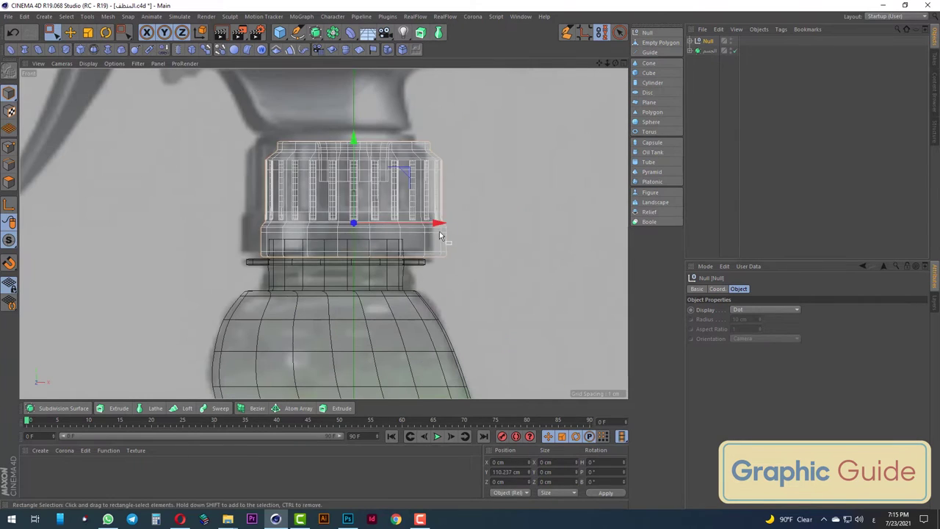
left_click_drag(436, 229, 420, 217)
left_click_drag(337, 149, 343, 144)
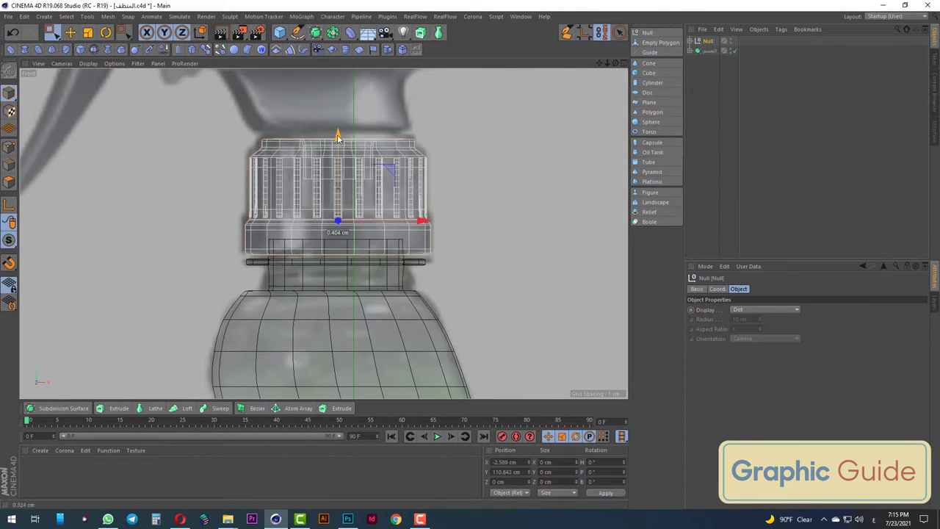
left_click_drag(421, 218, 417, 217)
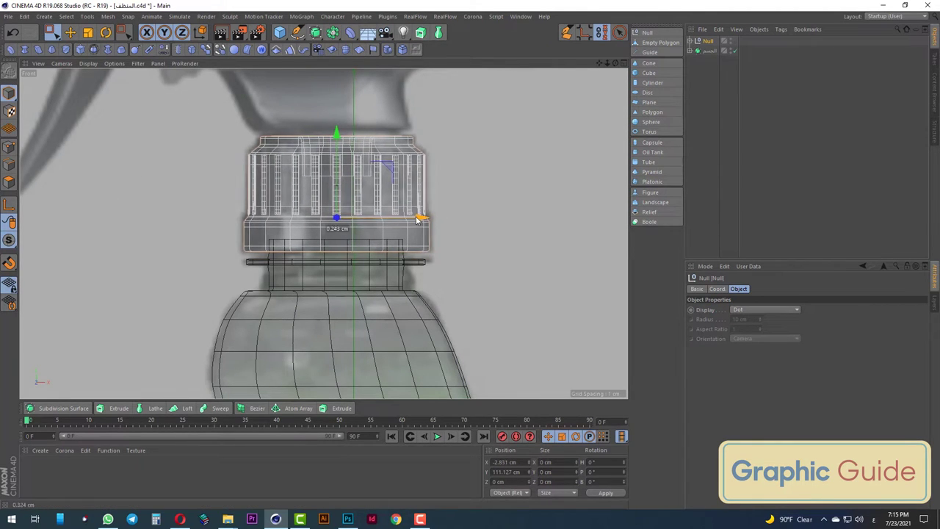
key("F1")
scroll(334, 234, "down", 2)
scroll(335, 237, "down", 3)
scroll(335, 243, "down", 3)
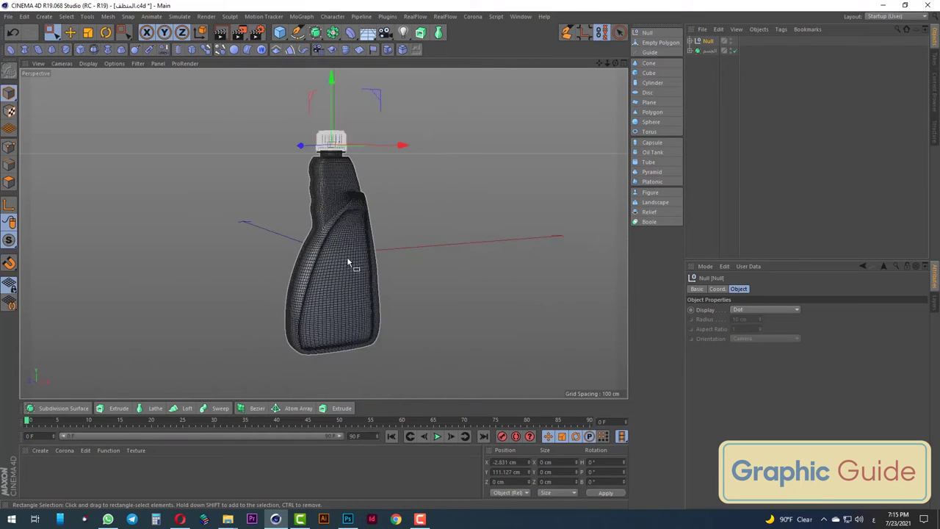
scroll(346, 257, "down", 2)
left_click_drag(324, 277, 343, 268, "alt")
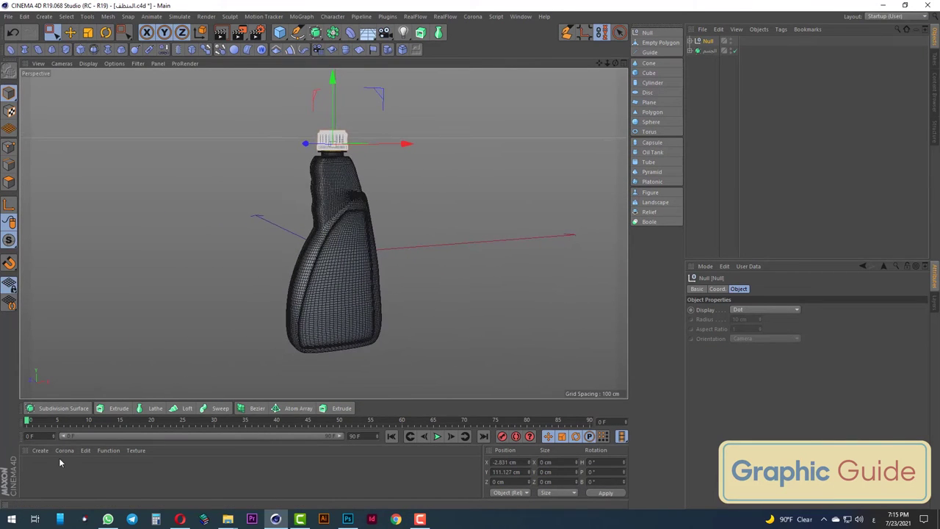
Rename the cap's Null, then group the cap and bottle body under a new top-level Null
double_click(708, 42)
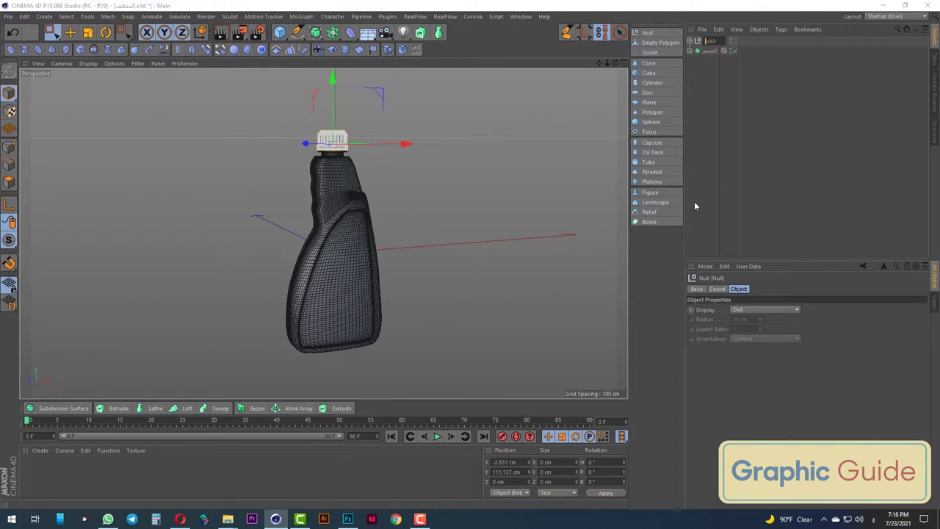
key("Return")
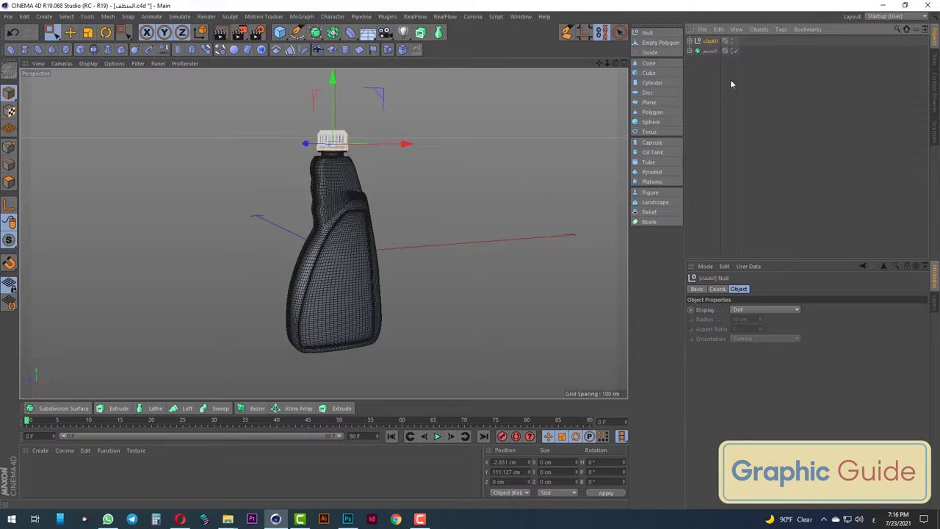
key("alt+g")
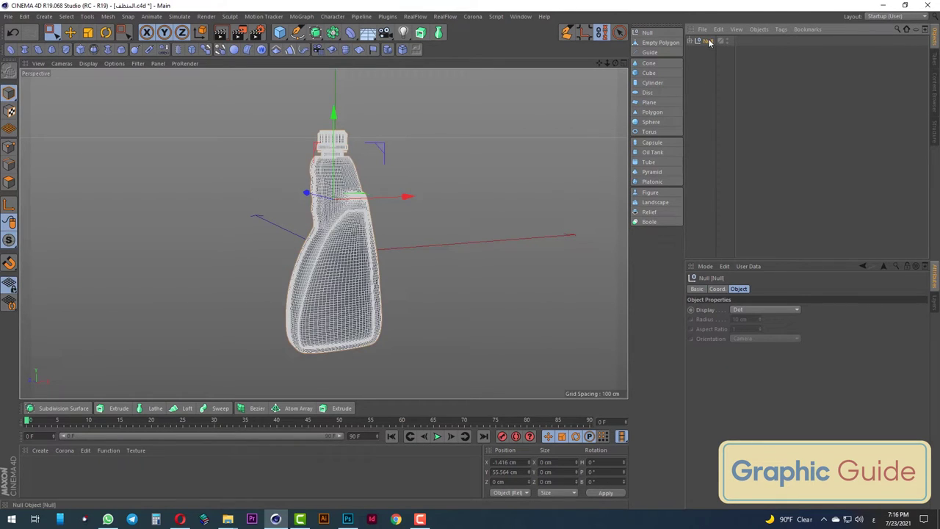
Create a Corona material with grey diffuse colour and reflection at 0.66 glossiness
left_click(69, 454)
left_click(85, 345)
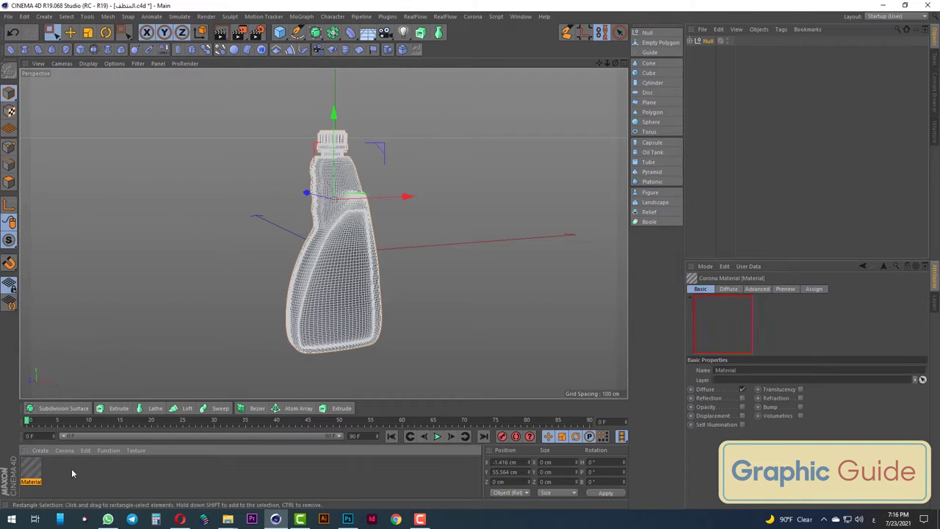
double_click(31, 470)
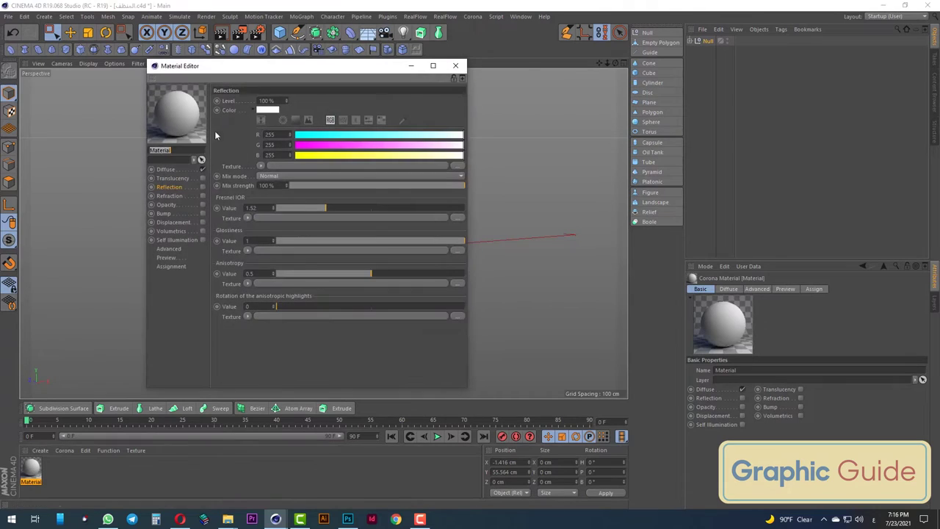
left_click(165, 169)
left_click_drag(331, 155, 371, 155)
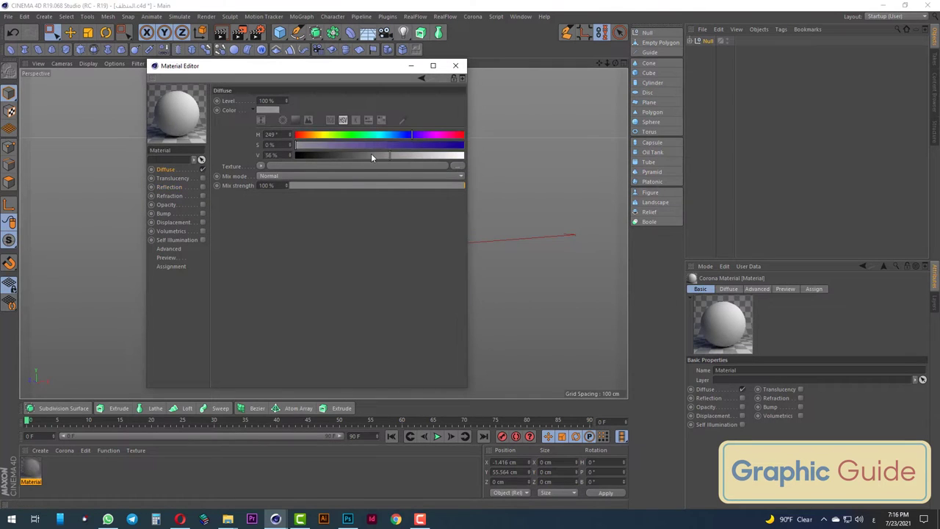
left_click(202, 186)
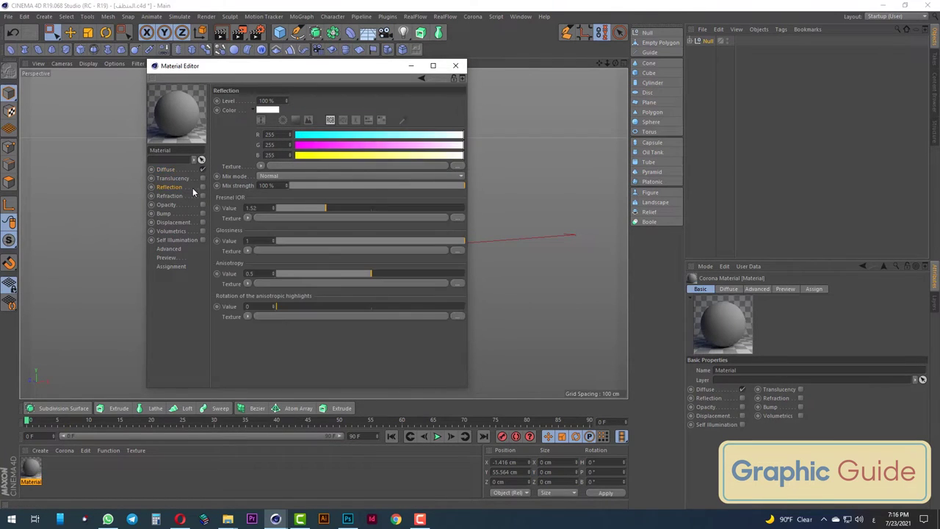
left_click(400, 241)
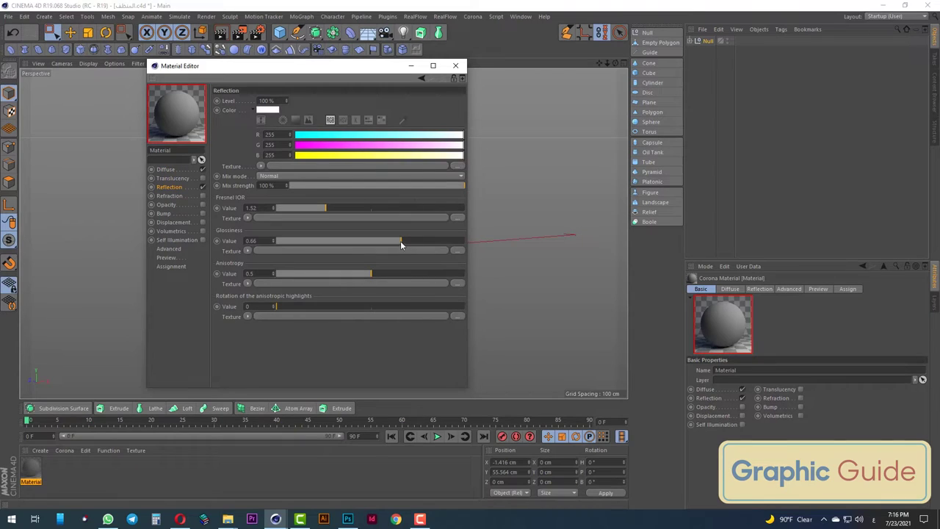
Apply the material to the bottle's top-level Null and render the view
left_click(456, 66)
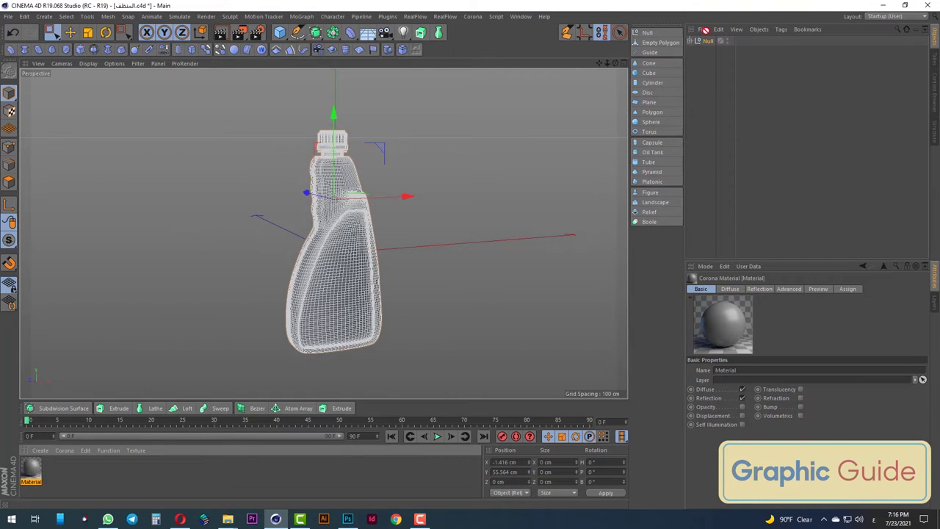
left_click_drag(705, 30, 714, 41)
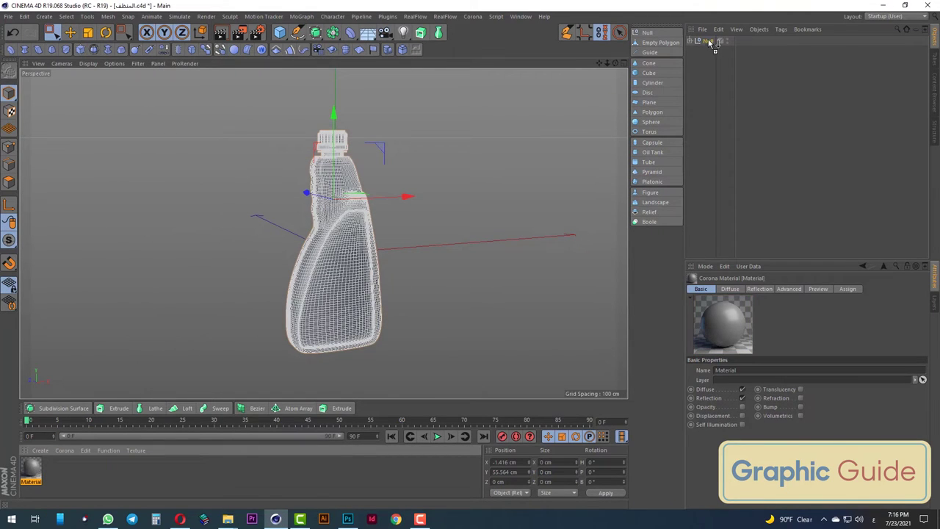
left_click(220, 35)
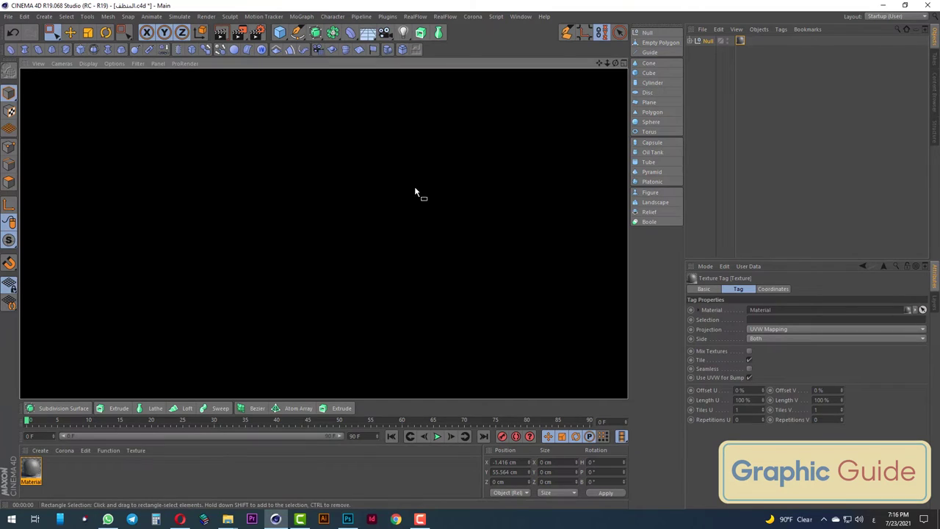
Open the render settings and close them with the renderer left on Standard
left_click(472, 16)
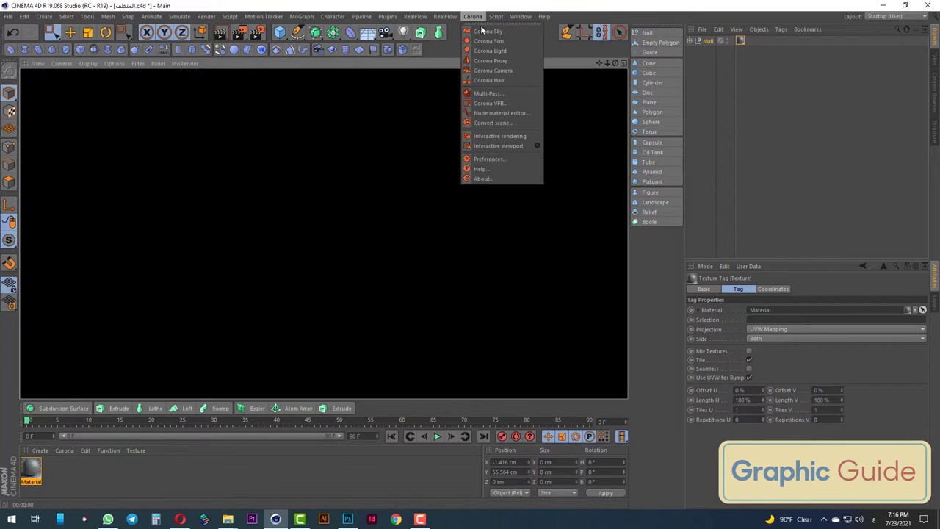
left_click(766, 83)
left_click(256, 33)
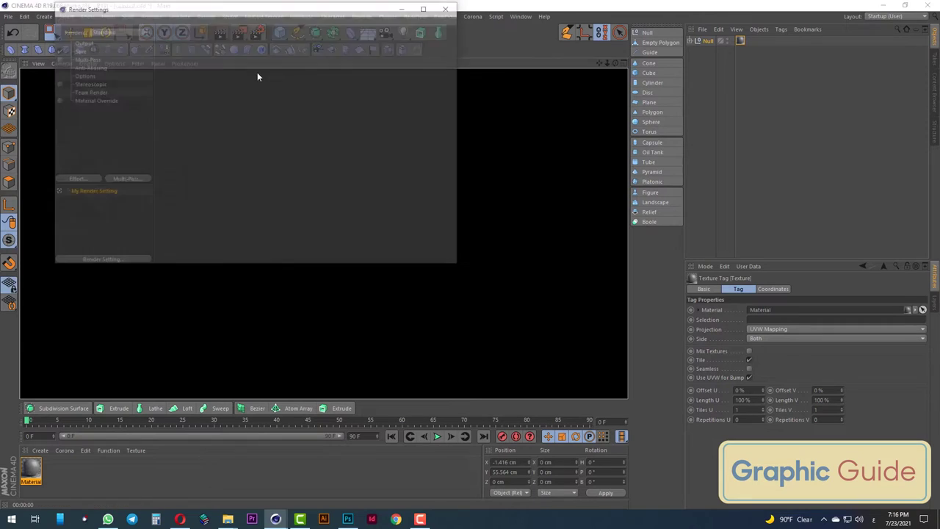
left_click(113, 30)
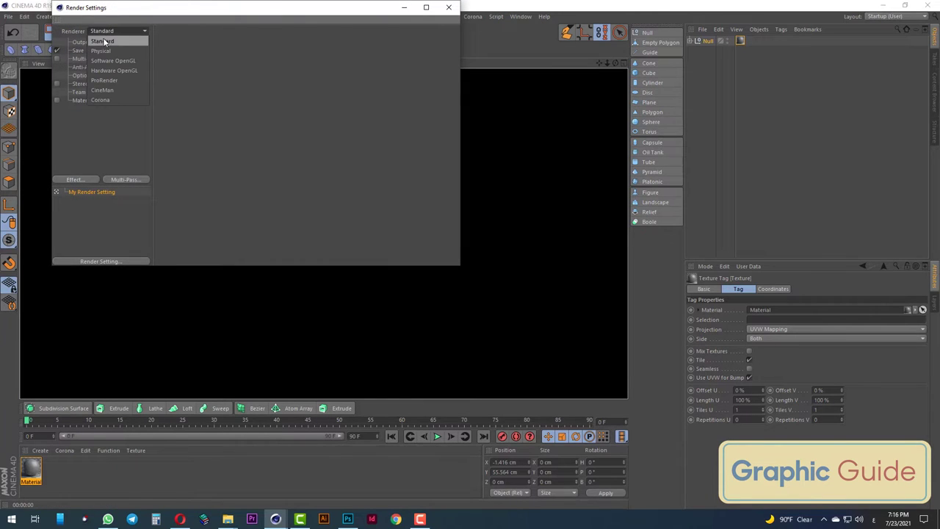
left_click(102, 37)
left_click(449, 8)
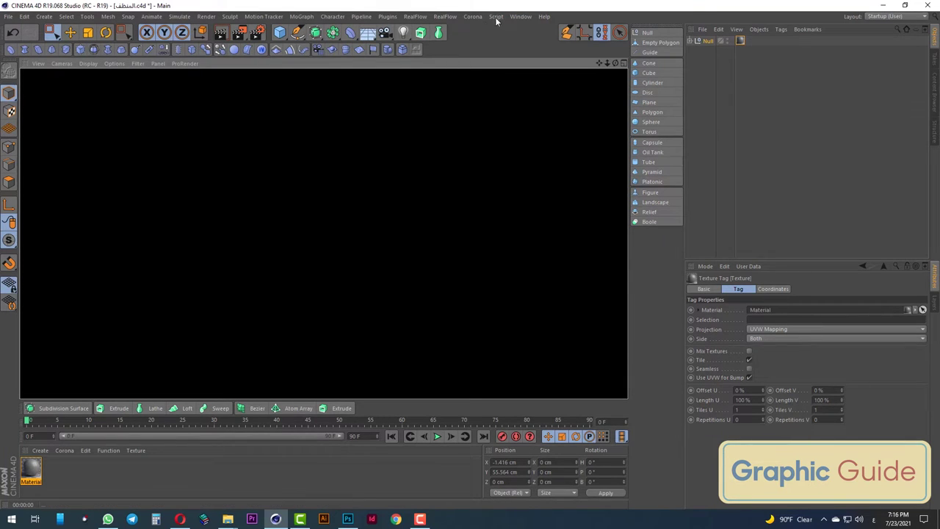
Set the renderer to Corona with pass limit 15 and Corona high quality denoising
left_click(473, 16)
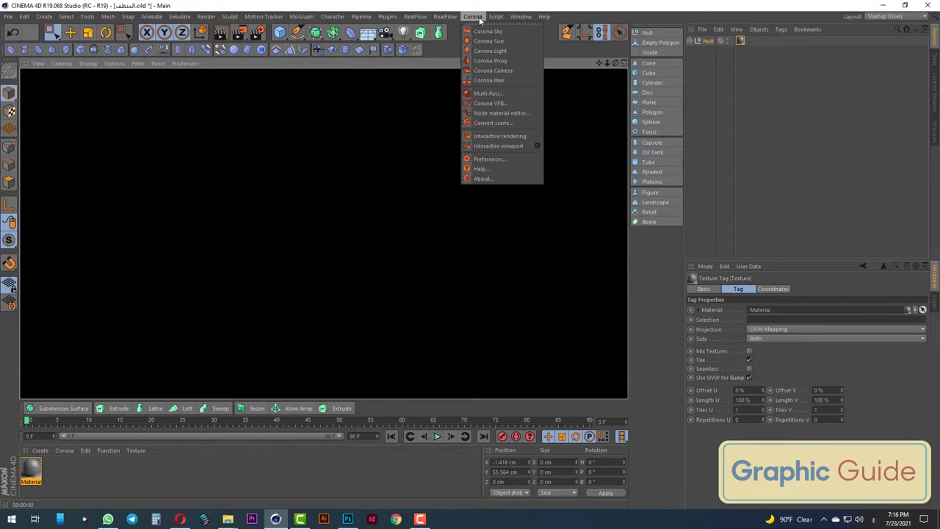
left_click(256, 31)
left_click(118, 31)
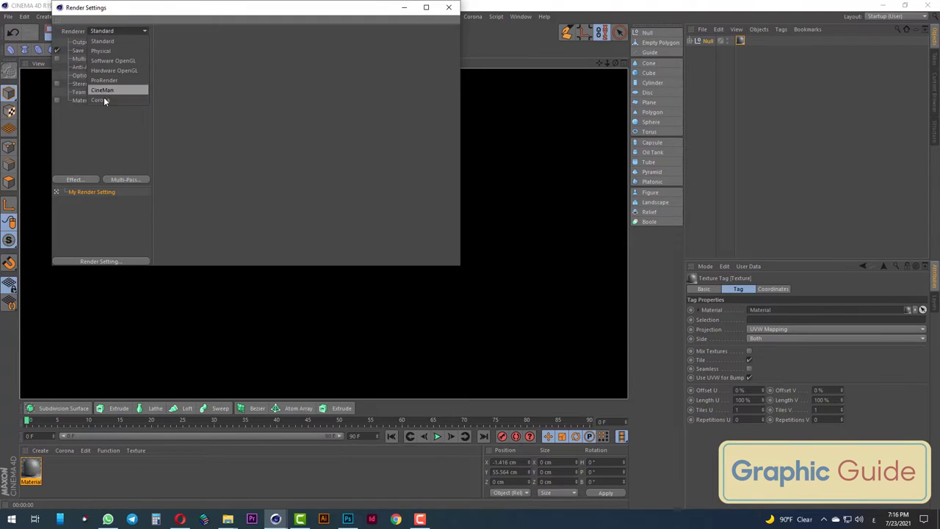
left_click(104, 94)
left_click(220, 78)
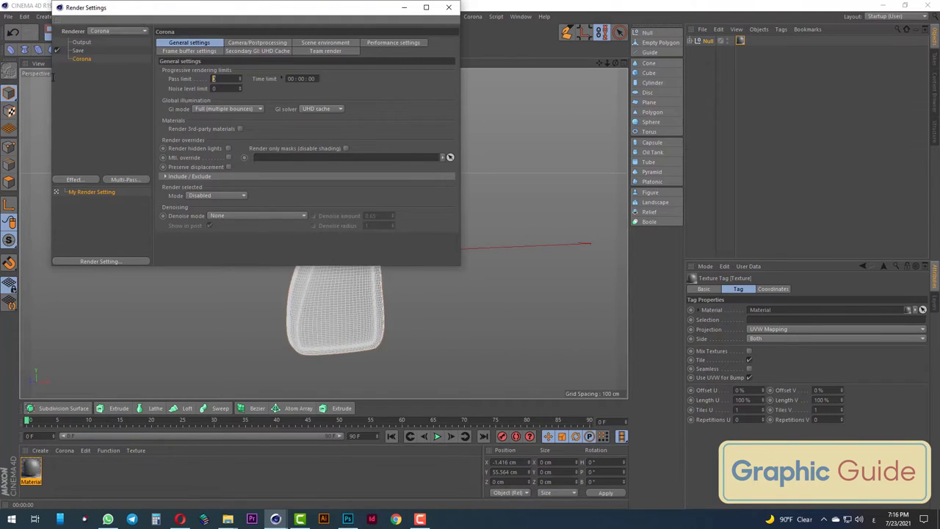
type("5")
key("Tab")
key("Tab")
left_click(220, 216)
left_click(230, 269)
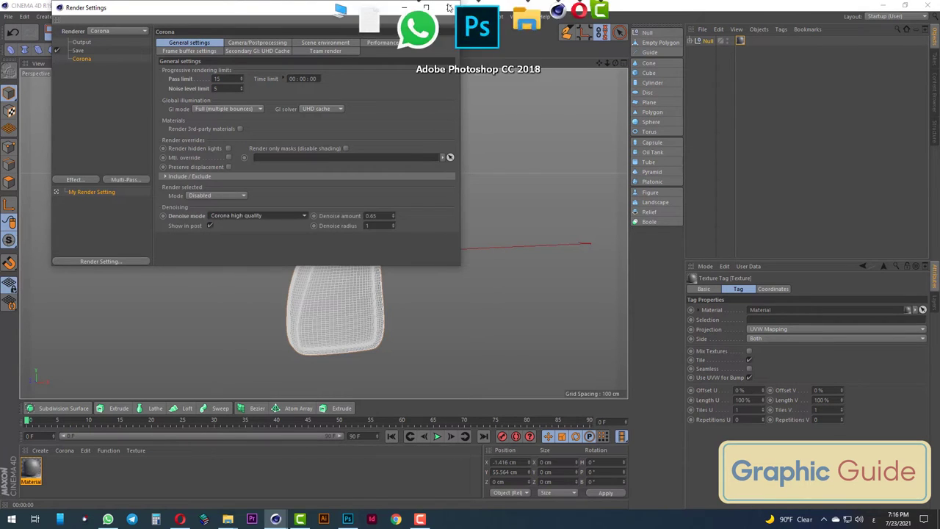
Add a Corona Sky to the scene and set its type to a simple colour
left_click(448, 7)
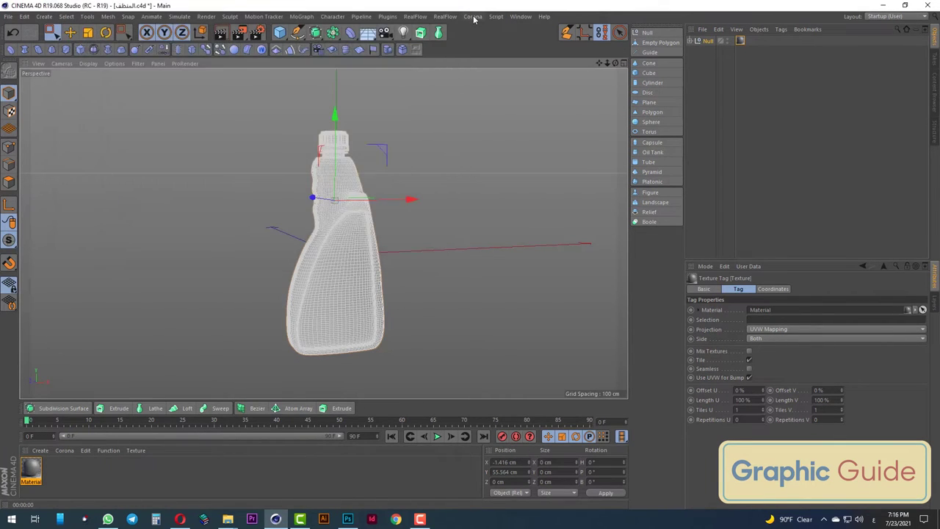
left_click(472, 16)
left_click(510, 32)
left_click(747, 311)
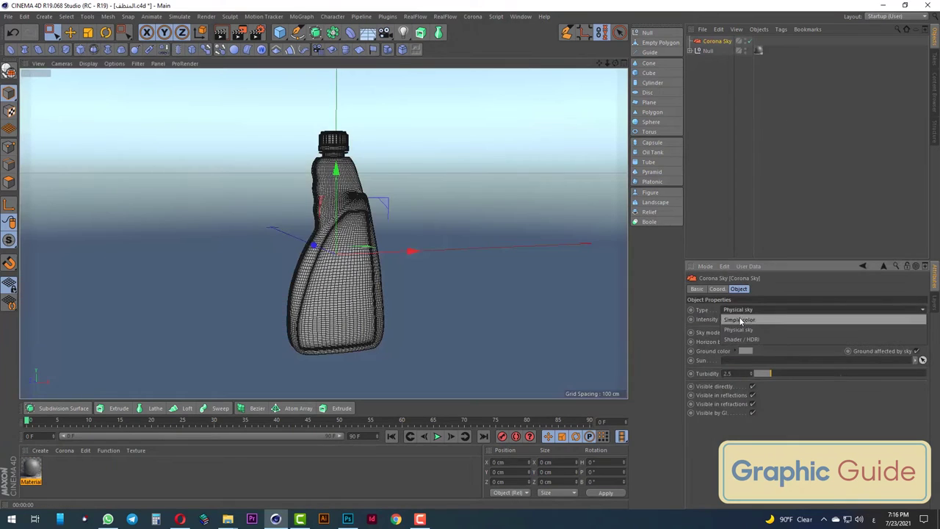
left_click(742, 320)
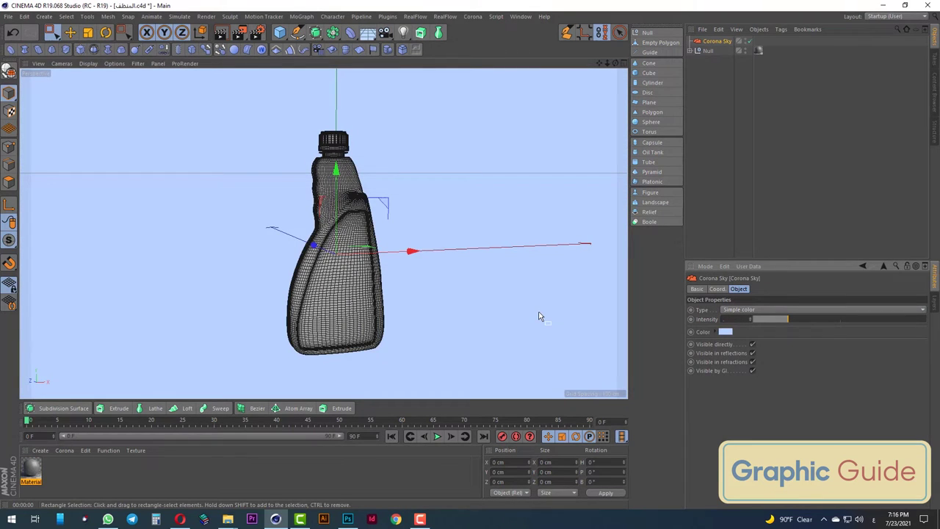
Make the sky colour plain white, then preview-render and orbit to a three-quarter view
left_click(726, 332)
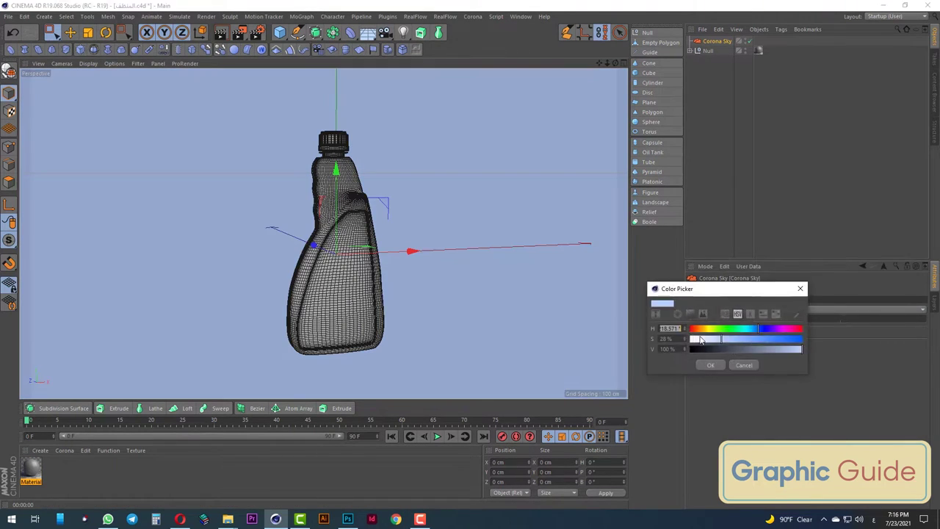
left_click_drag(700, 340, 691, 340)
left_click(710, 365)
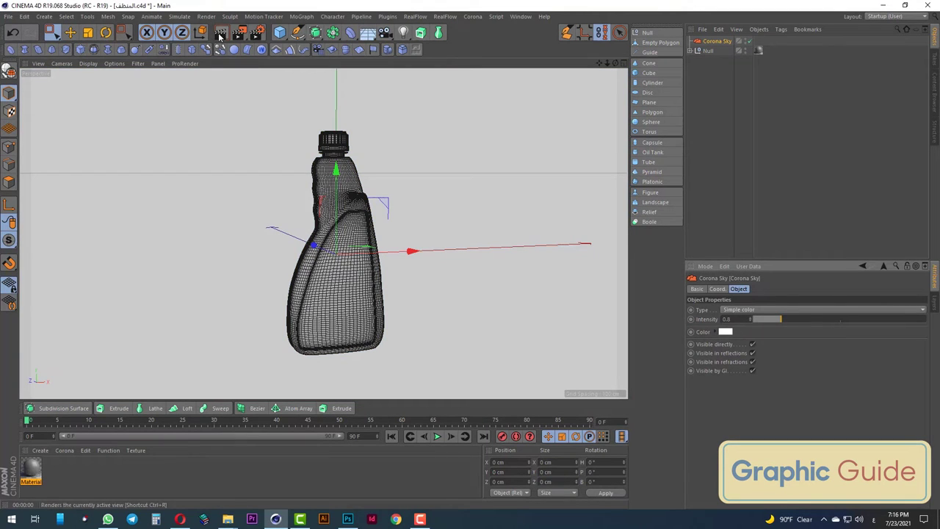
left_click(220, 34)
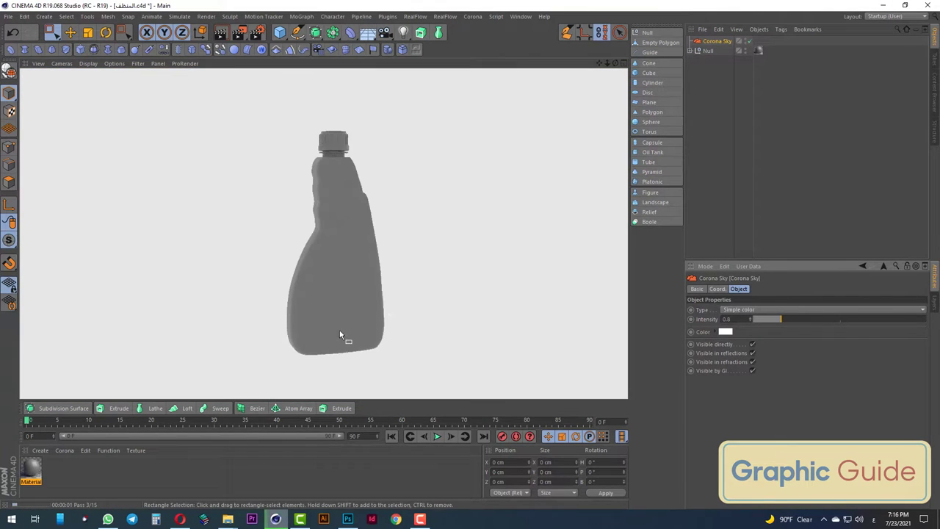
mouse_move(352, 329)
left_mouse_down("alt")
mouse_move(294, 32)
mouse_move(316, 103)
left_mouse_up("alt")
Stand the plane upright facing -Z, widen it to 2208.982 cm, push it behind the bottle, and heighten it
left_click(762, 350)
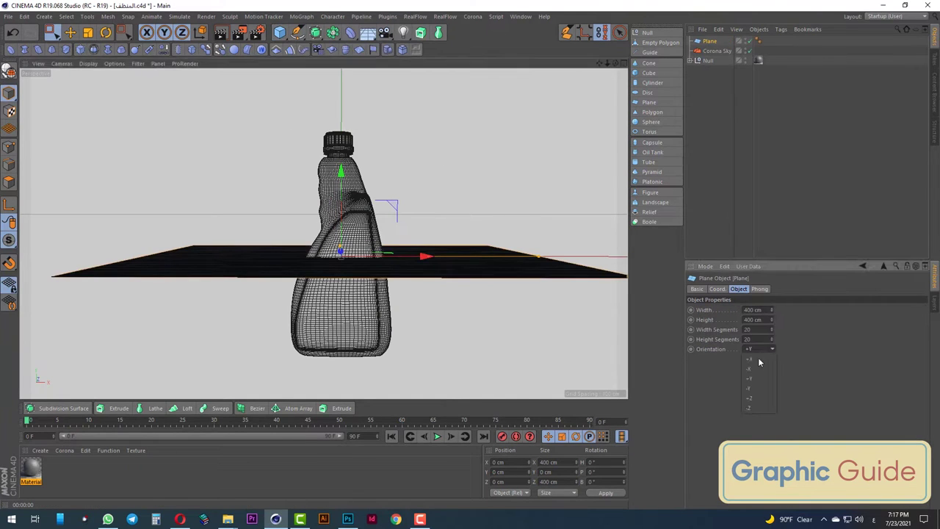
left_click(759, 402)
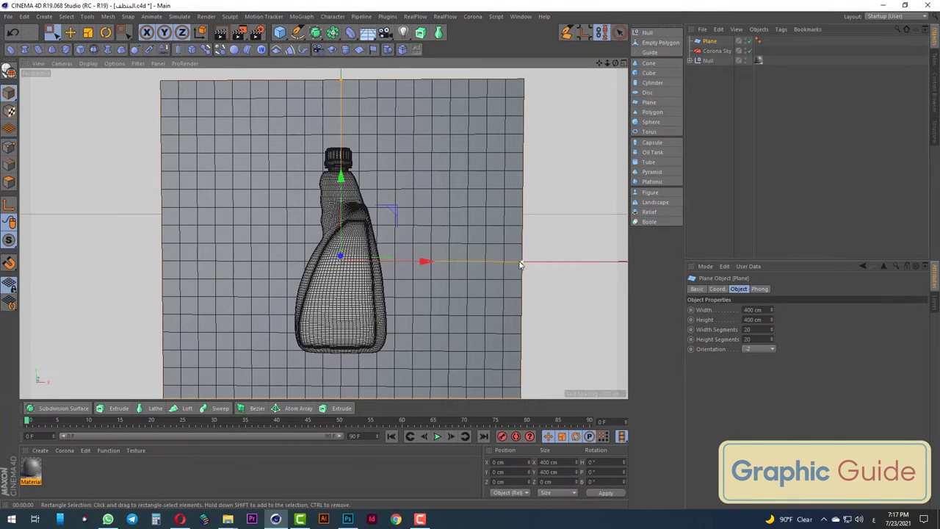
left_click_drag(519, 264, 484, 256)
key("F3")
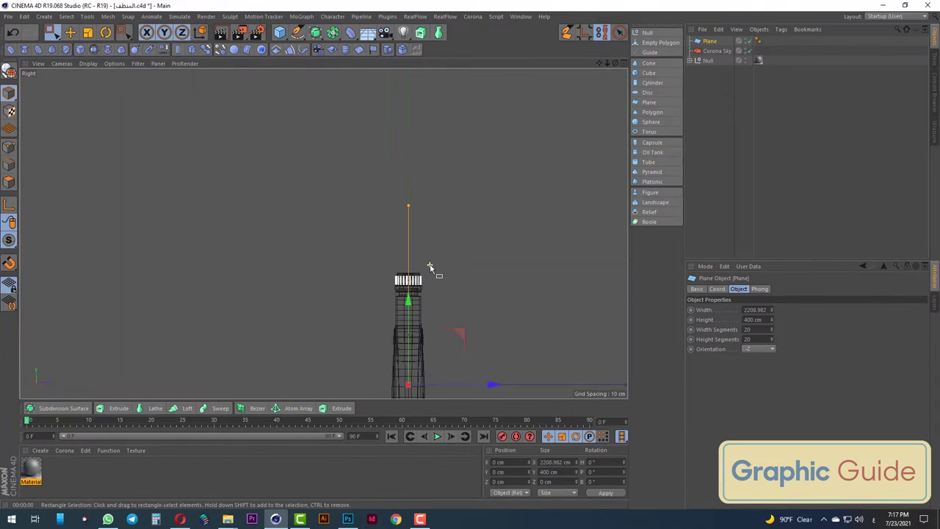
left_click_drag(485, 383, 625, 383)
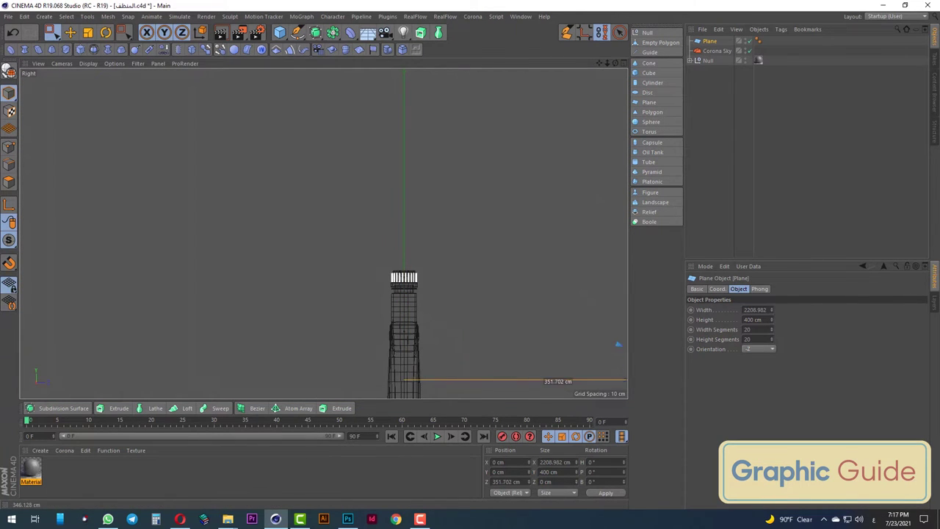
key("F4")
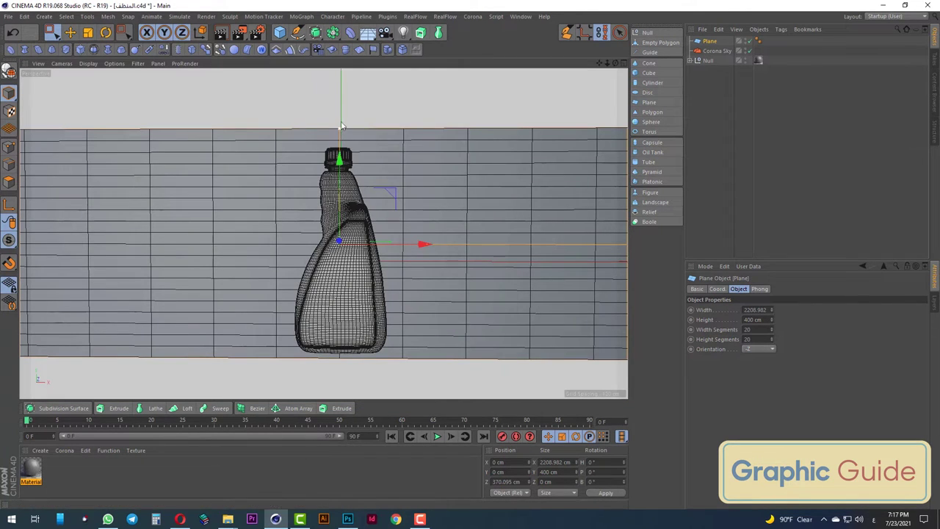
left_click_drag(339, 130, 340, 65)
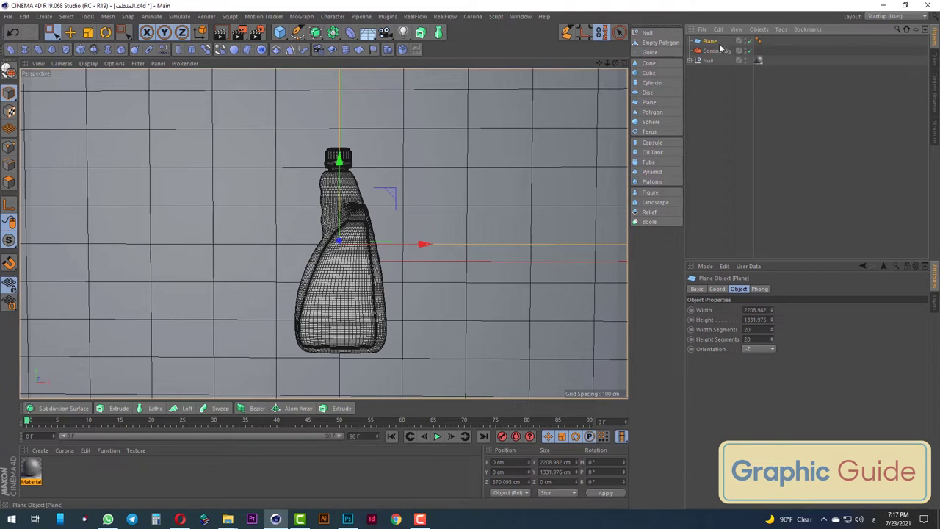
Duplicate the backdrop as Plane.1 and move the original Plane further back
left_click_drag(719, 48, 720, 53, "ctrl")
key("F2")
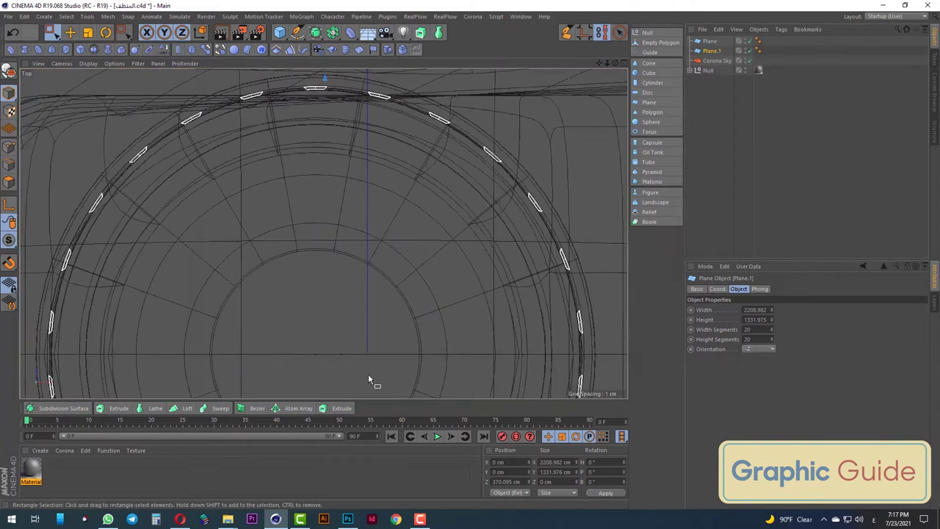
scroll(370, 381, "down", 5)
scroll(369, 336, "up", 5)
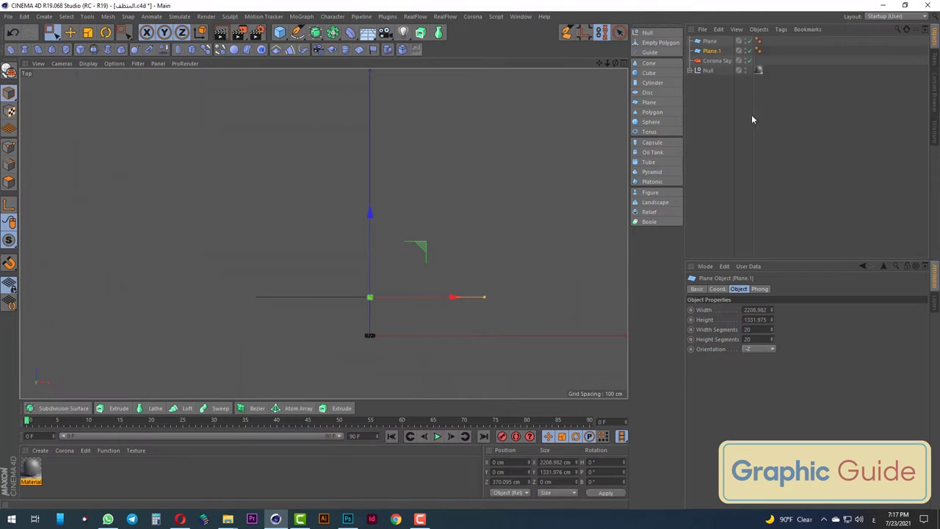
left_click(709, 41)
left_click_drag(370, 213, 369, 125)
Set Plane.1's orientation to +Y so it lies flat as a floor
left_click(709, 51)
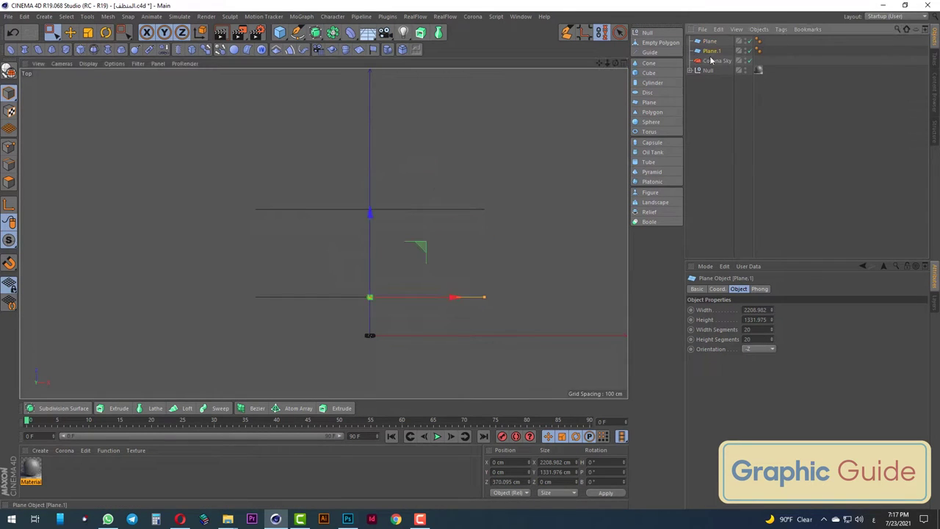
left_click(756, 349)
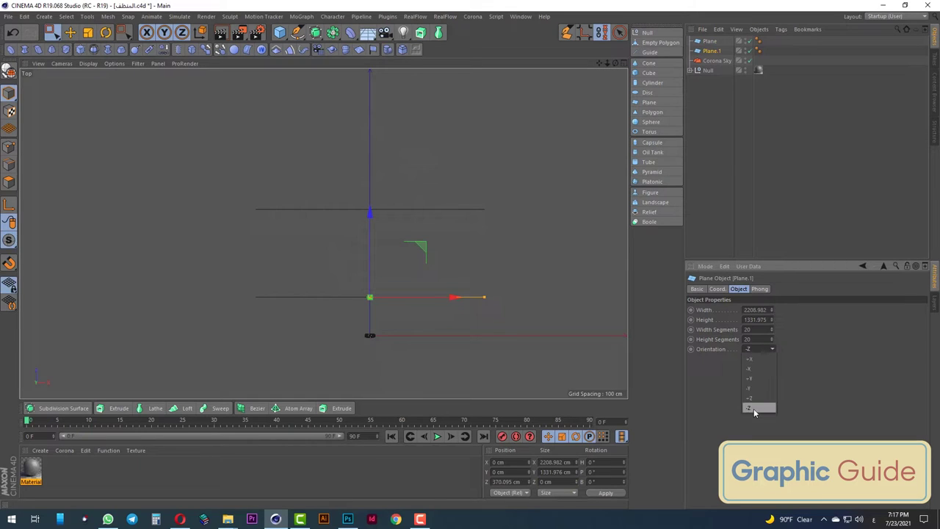
left_click(754, 409)
key("F1")
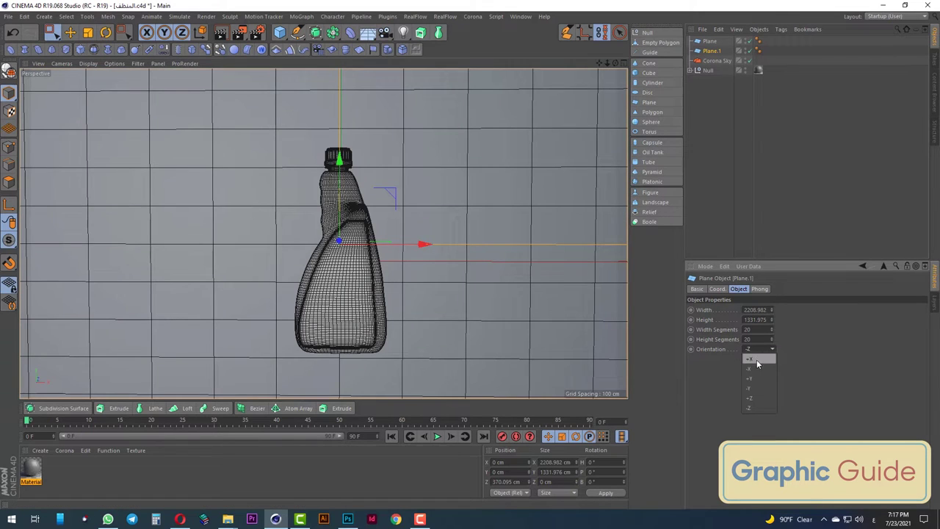
left_click(757, 359)
left_click(757, 348)
left_click(749, 379)
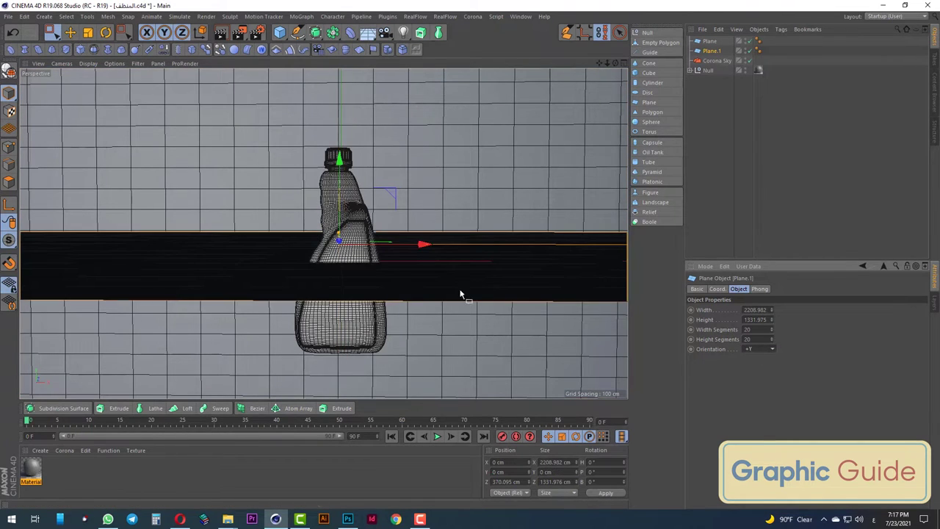
Inspect the backdrop and floor setup around the bottle from the front and perspective views
key("F4")
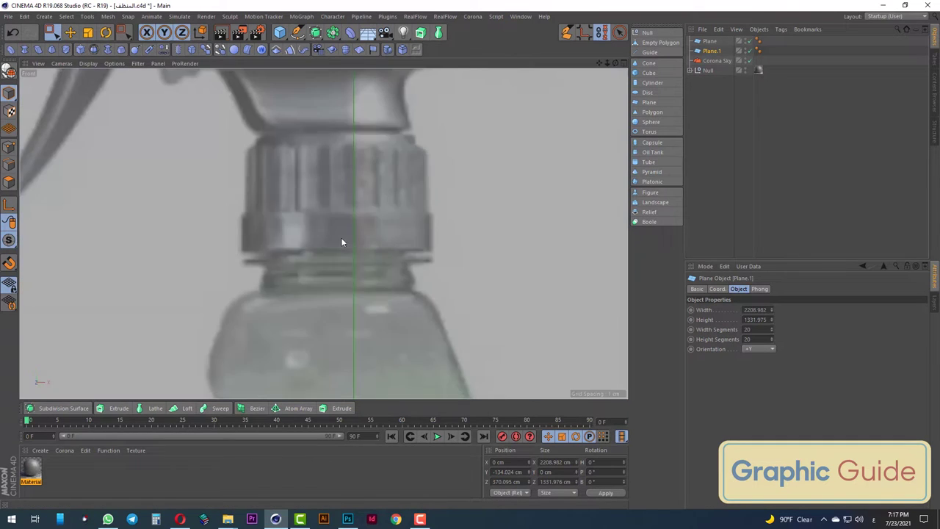
scroll(341, 241, "down", 2)
scroll(352, 242, "down", 5)
scroll(360, 246, "down", 3)
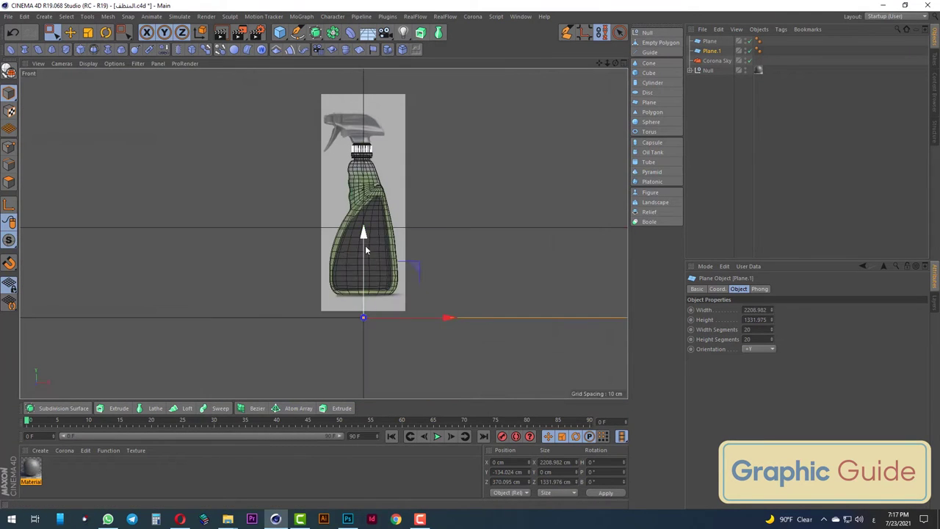
key("F1")
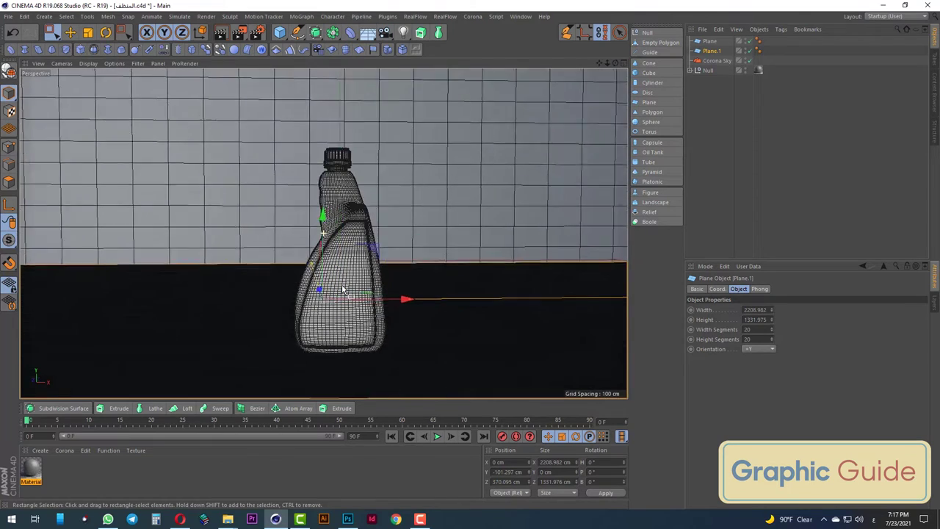
left_click_drag(342, 290, 360, 288, "alt")
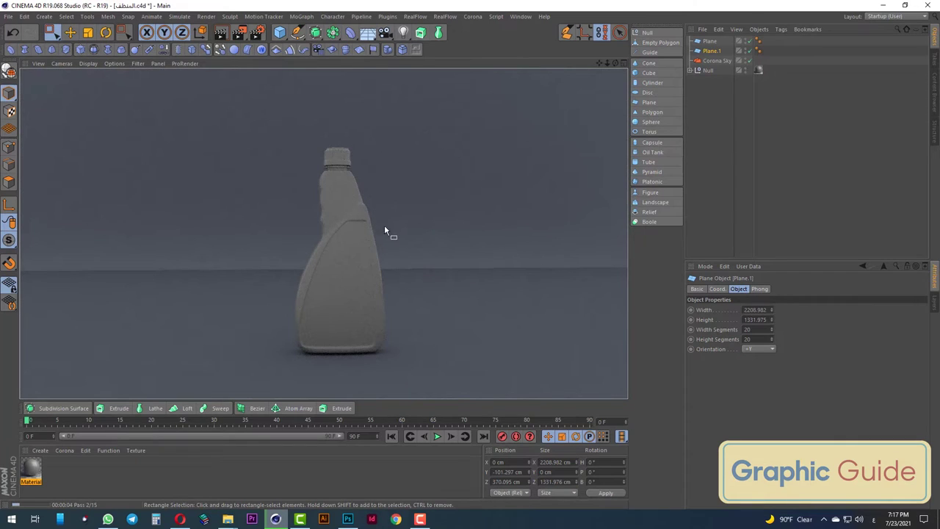
mouse_move(371, 356)
left_mouse_down("alt")
mouse_move(424, 361)
mouse_move(319, 353)
mouse_move(369, 358)
left_mouse_up("alt")
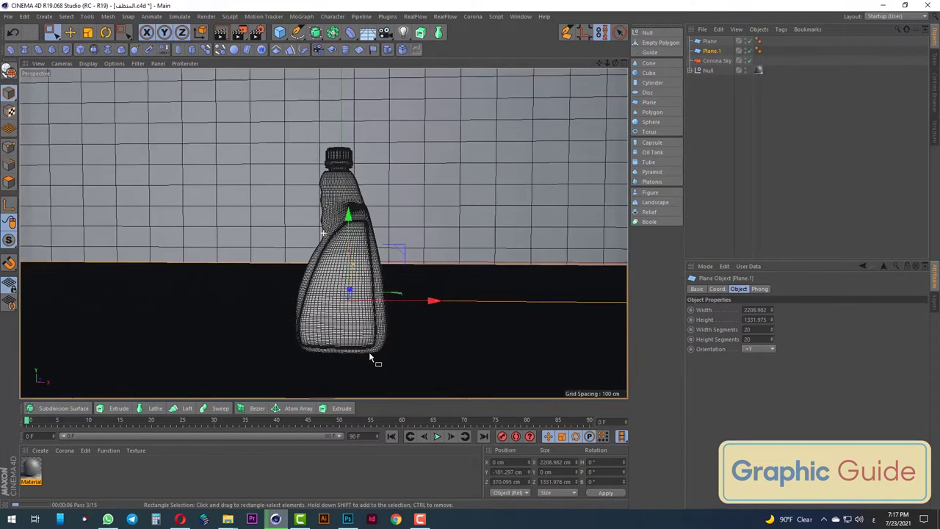
key("F4")
Group Plane and Plane.1 into Null.1 with Alt+G, move Corona Sky inside, and collapse it
left_click(709, 42, "ctrl")
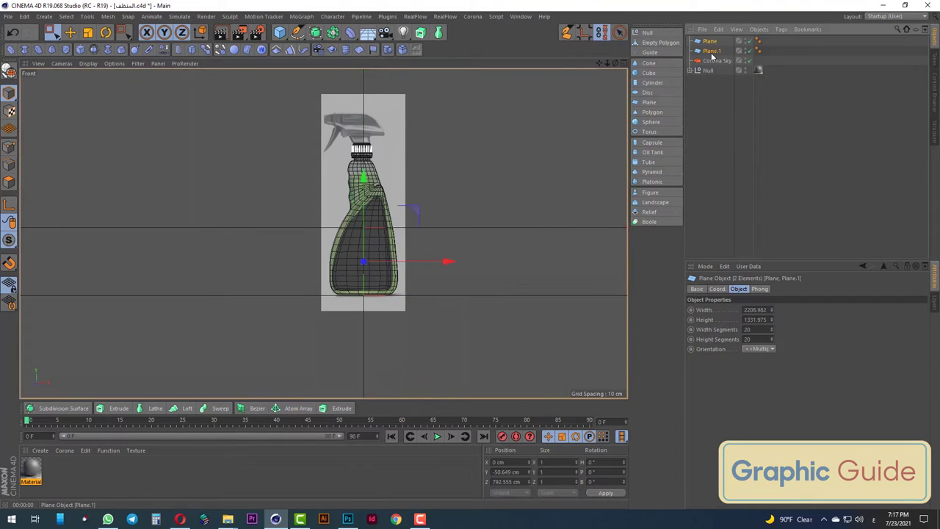
key("alt+g")
left_click(713, 51)
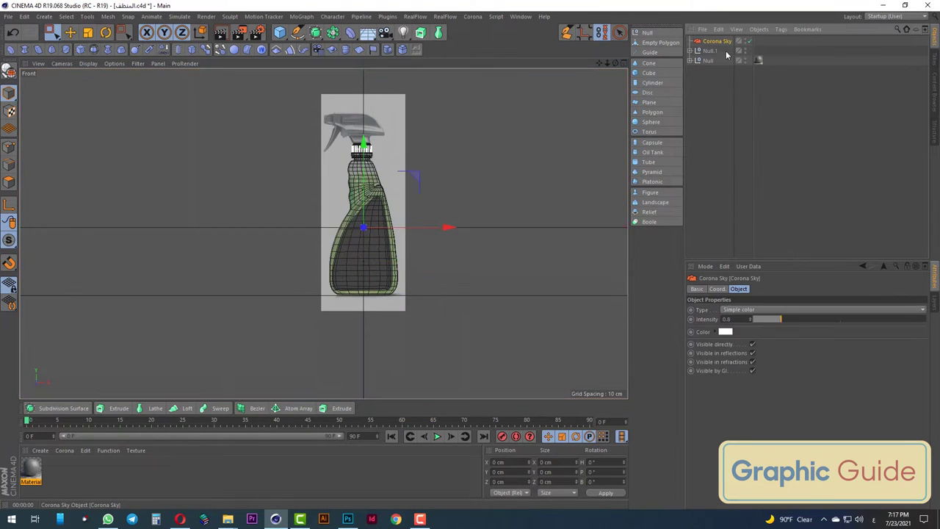
left_click_drag(714, 52, 714, 42)
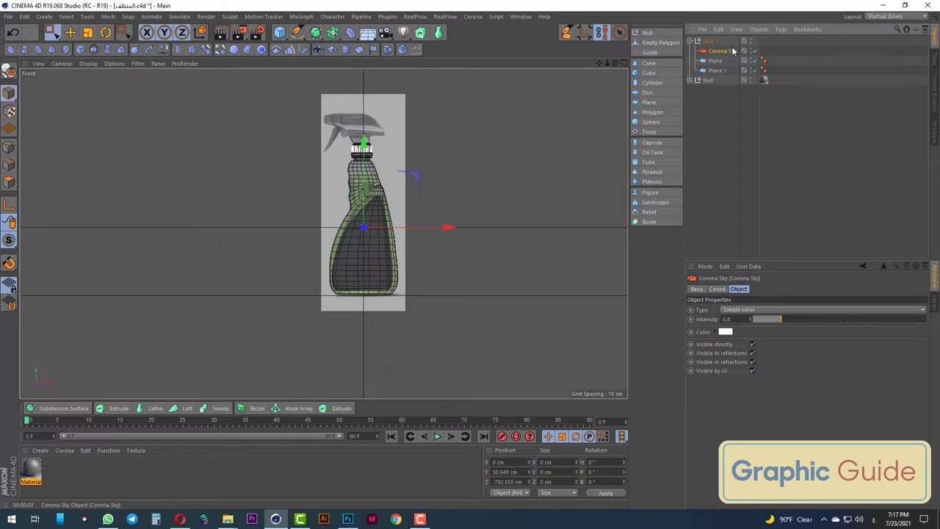
left_click(697, 41)
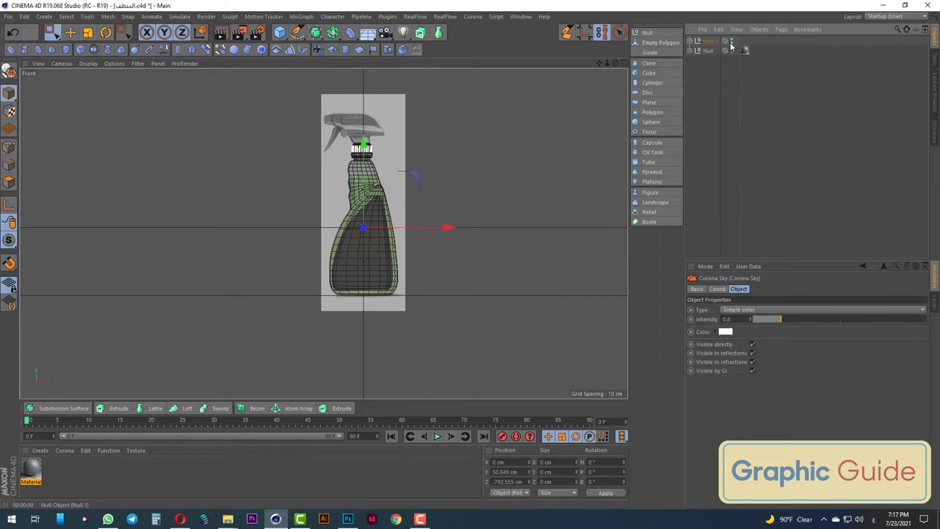
Hide the bottle model in the viewport and zoom in on the reference trigger head
scroll(361, 132, "up", 4)
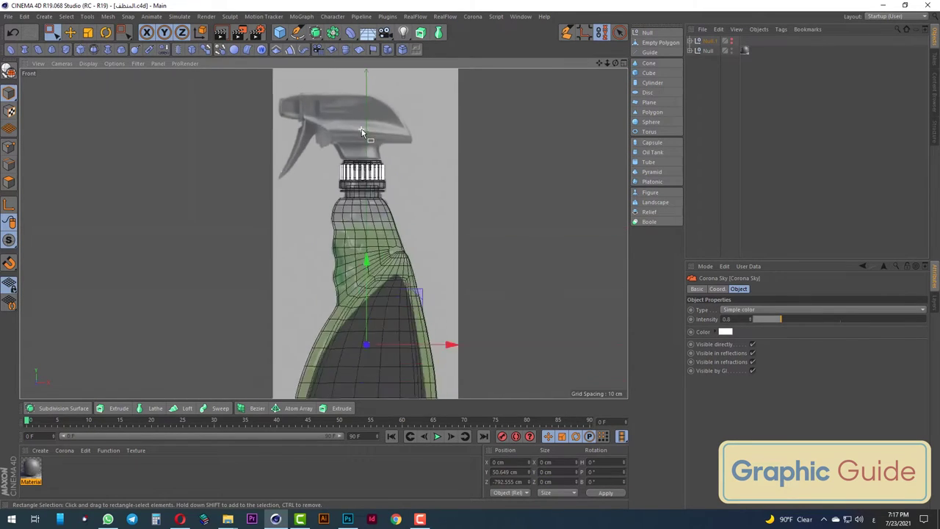
scroll(367, 124, "up", 3)
scroll(372, 147, "up", 2)
scroll(374, 157, "down", 2)
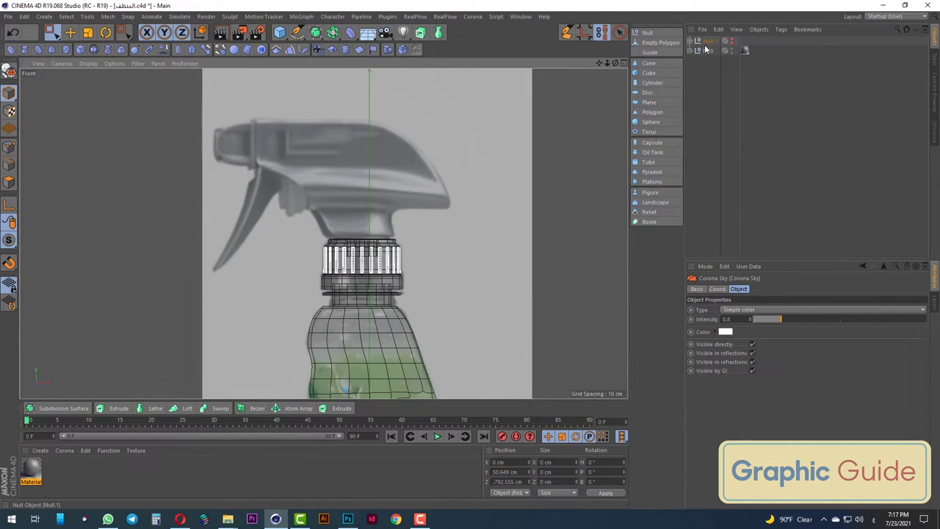
left_click(731, 50)
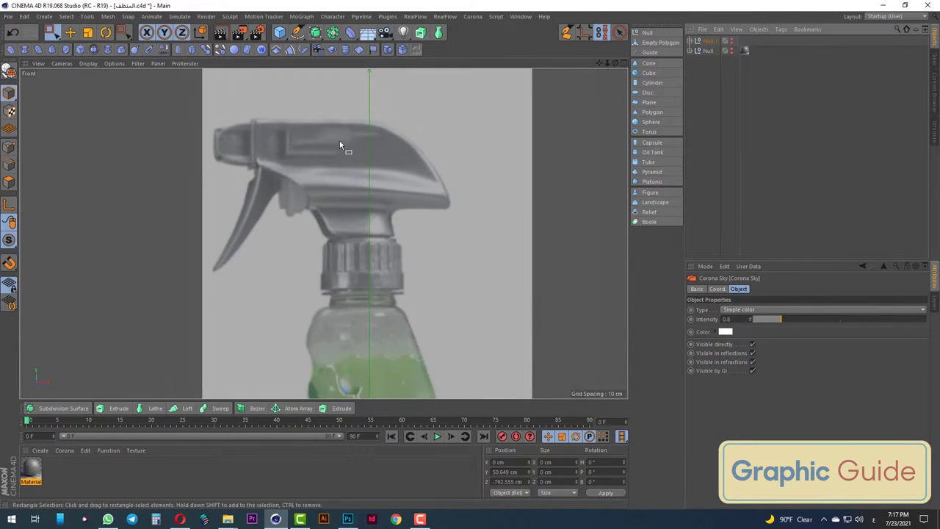
scroll(339, 141, "up", 2)
scroll(327, 195, "down", 2)
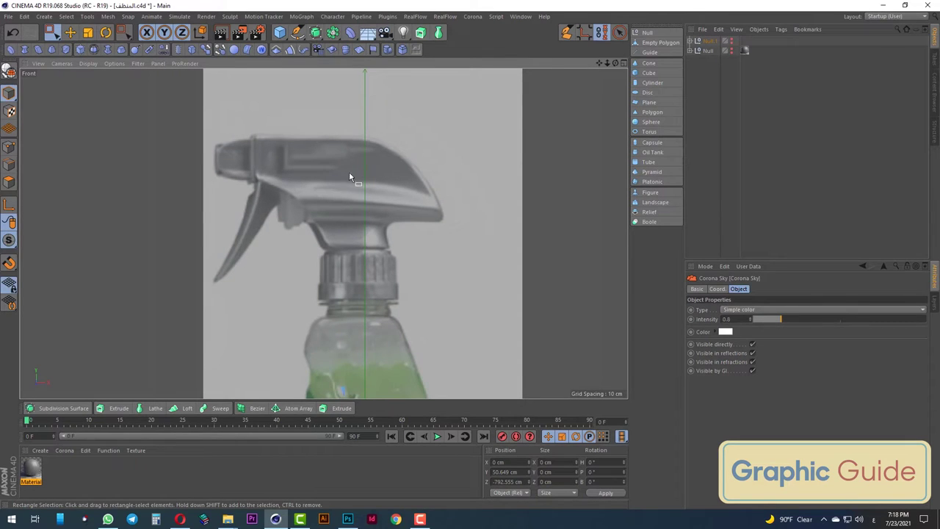
scroll(343, 122, "up", 2)
scroll(313, 139, "up", 2)
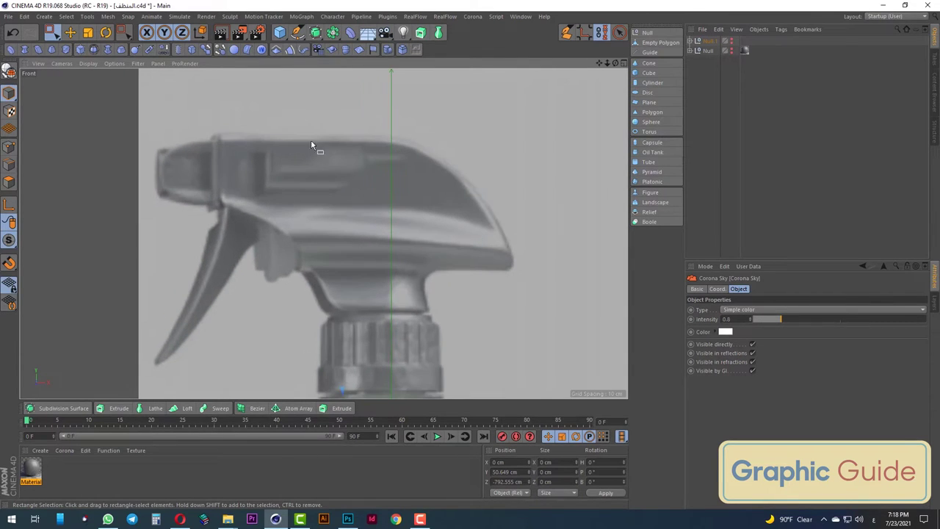
left_click(279, 33)
Add a -Z facing plane about 42 cm tall and 44 cm wide over the trigger head
left_click(371, 64)
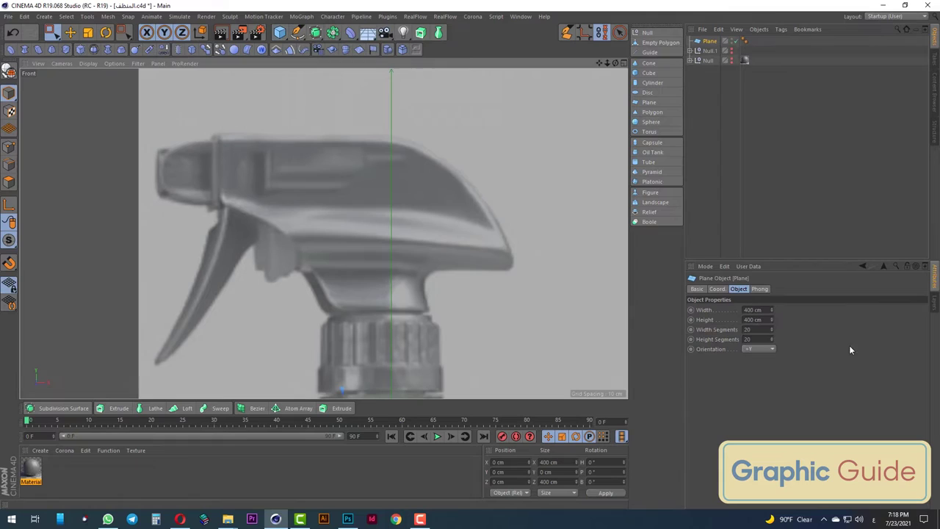
left_click(760, 349)
left_click(756, 405)
scroll(292, 212, "down", 3)
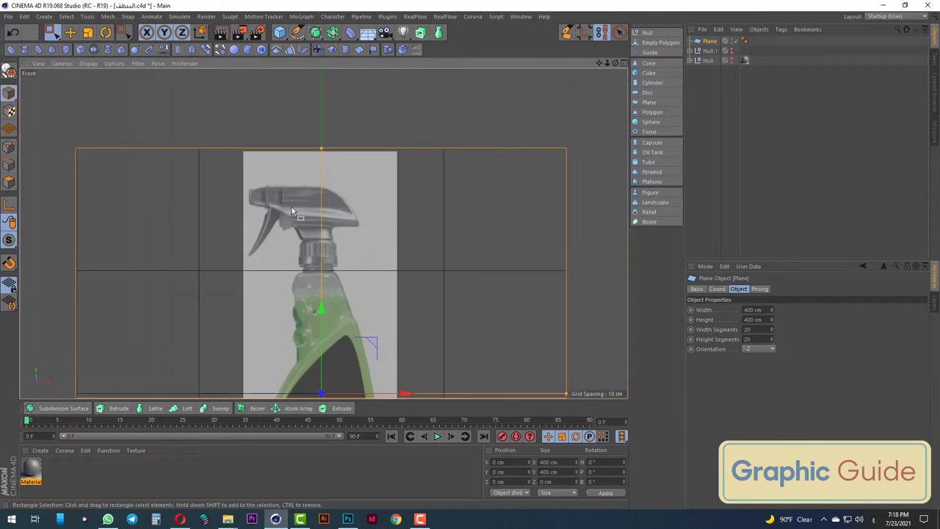
left_click_drag(324, 146, 321, 367)
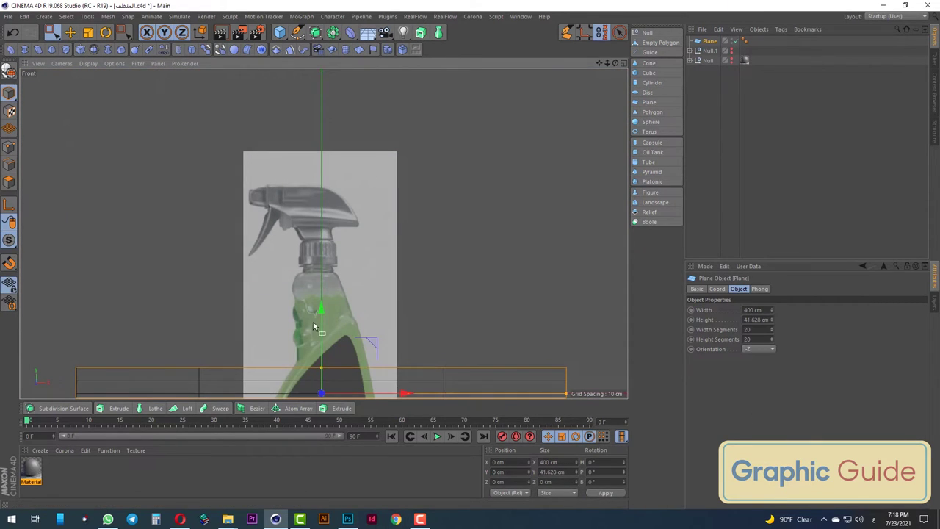
mouse_move(321, 323)
left_mouse_down()
mouse_move(302, 105)
mouse_move(304, 126)
left_mouse_up()
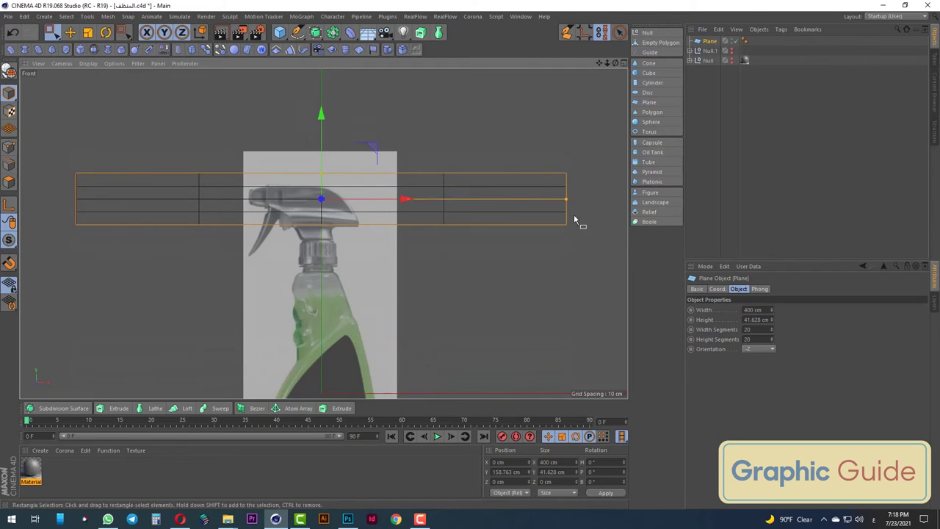
left_click_drag(568, 198, 348, 198)
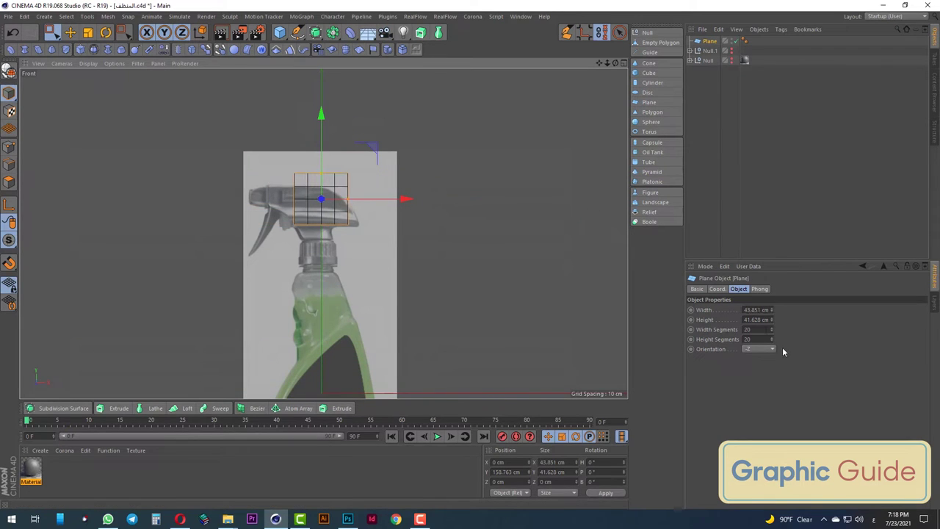
type("6")
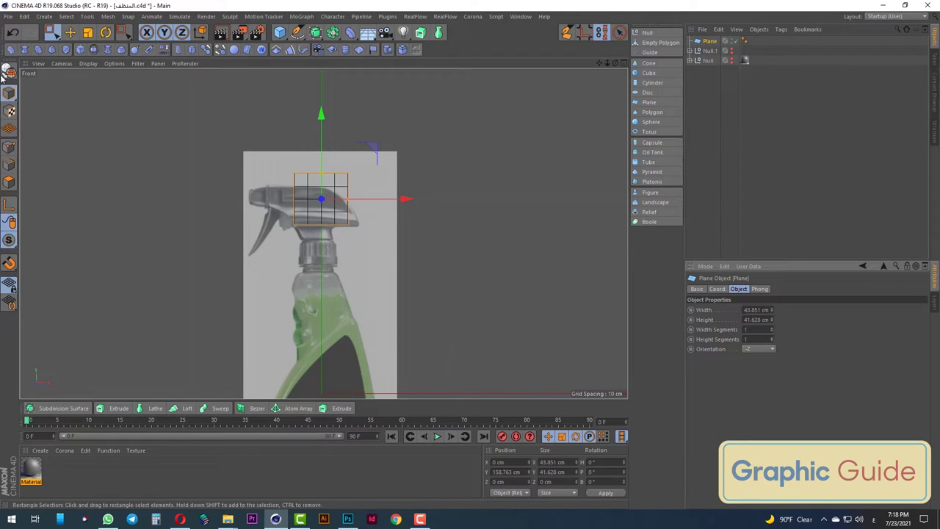
Make the plane editable, scale it to about half size, and position it over the trigger head
left_click(9, 72)
scroll(342, 217, "up", 3)
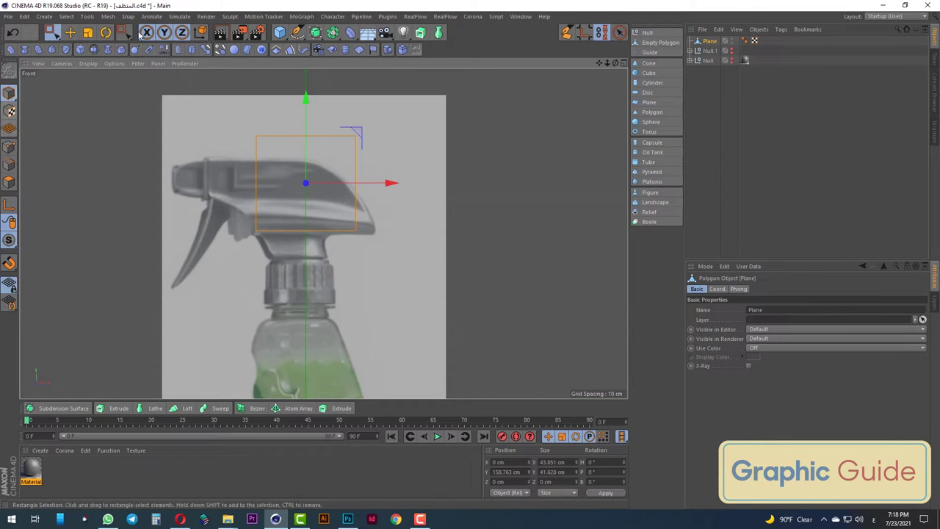
left_click(87, 32)
left_click_drag(323, 132, 152, 152)
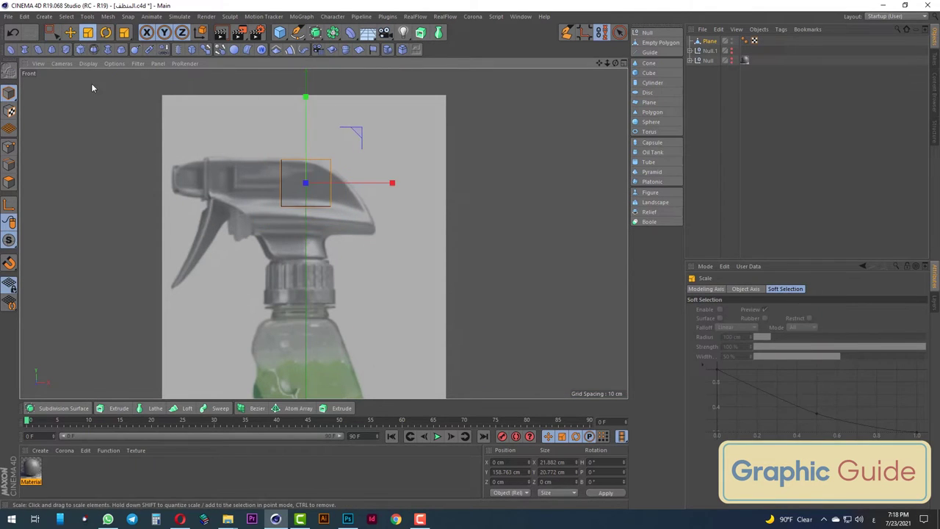
left_click(51, 32)
scroll(177, 161, "up", 3)
left_click_drag(504, 205, 368, 204)
left_click_drag(281, 124, 279, 116)
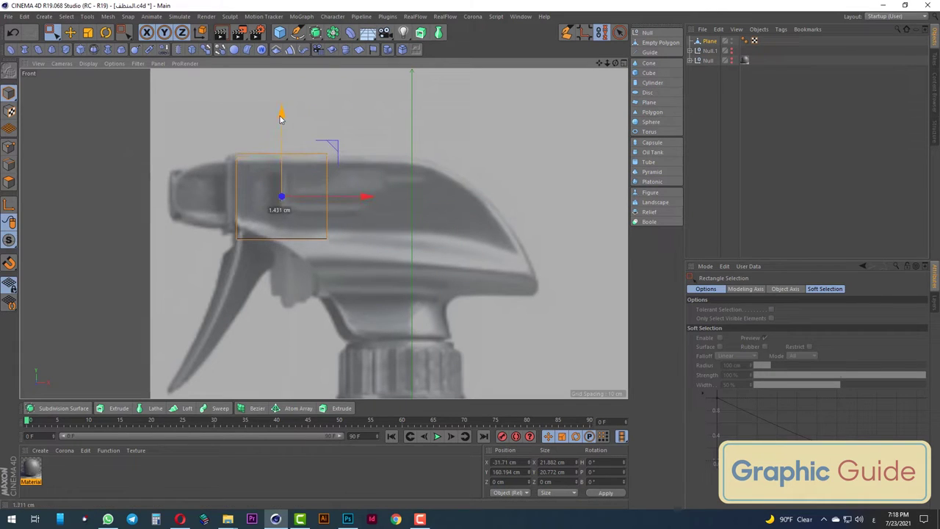
scroll(272, 164, "up", 1)
scroll(273, 164, "up", 2)
left_click_drag(371, 207, 367, 207)
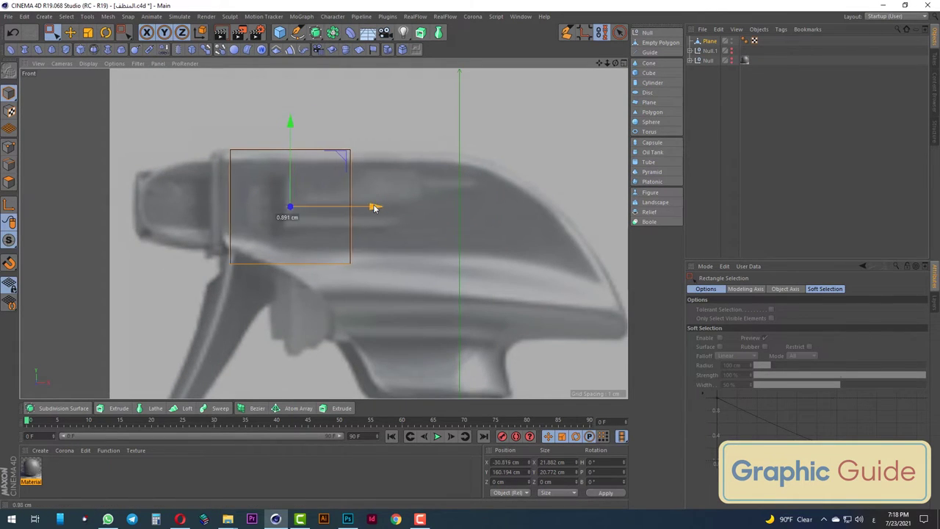
Move the plane's points to outline the top of the trigger head, sloping the bottom-right corner
left_click(9, 147)
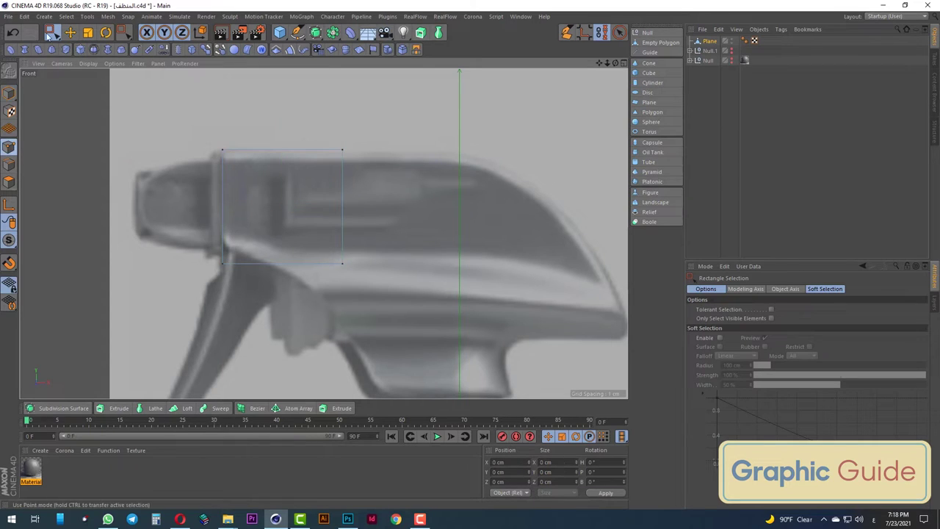
left_click_drag(52, 32, 89, 59)
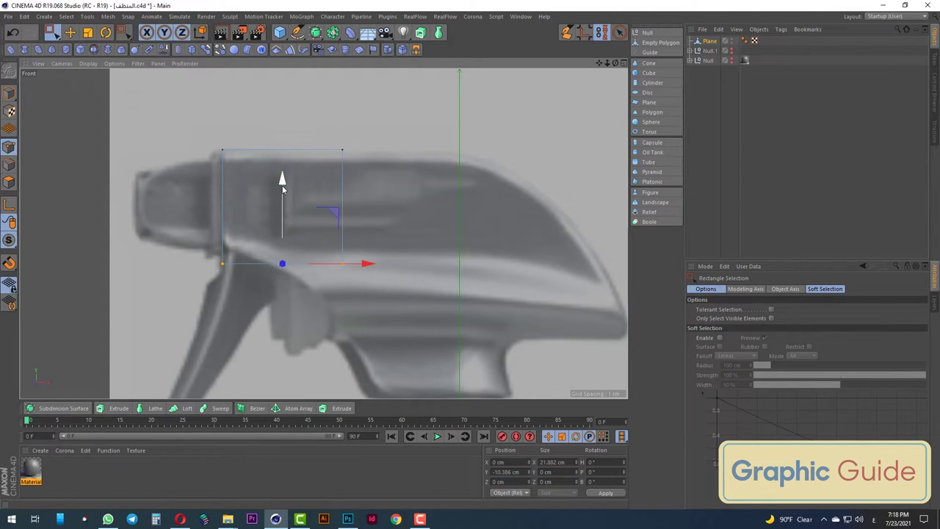
left_click_drag(282, 181, 282, 154)
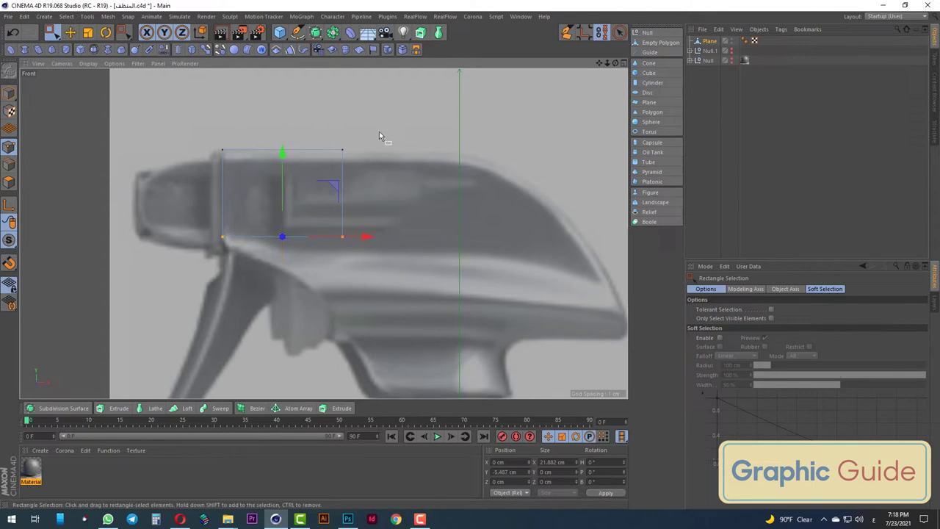
left_click_drag(379, 137, 338, 252)
mouse_move(421, 193)
left_mouse_down()
mouse_move(548, 207)
mouse_move(539, 208)
left_mouse_up()
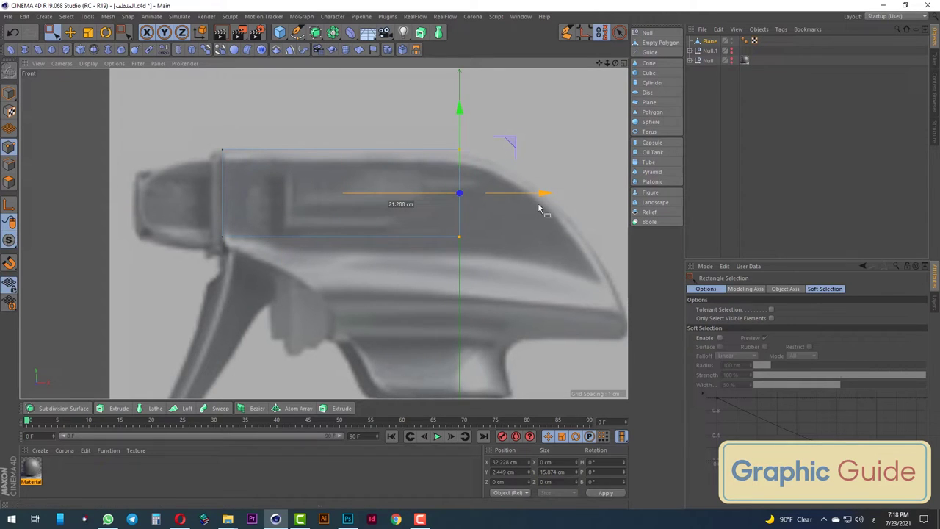
left_click_drag(204, 126, 265, 292)
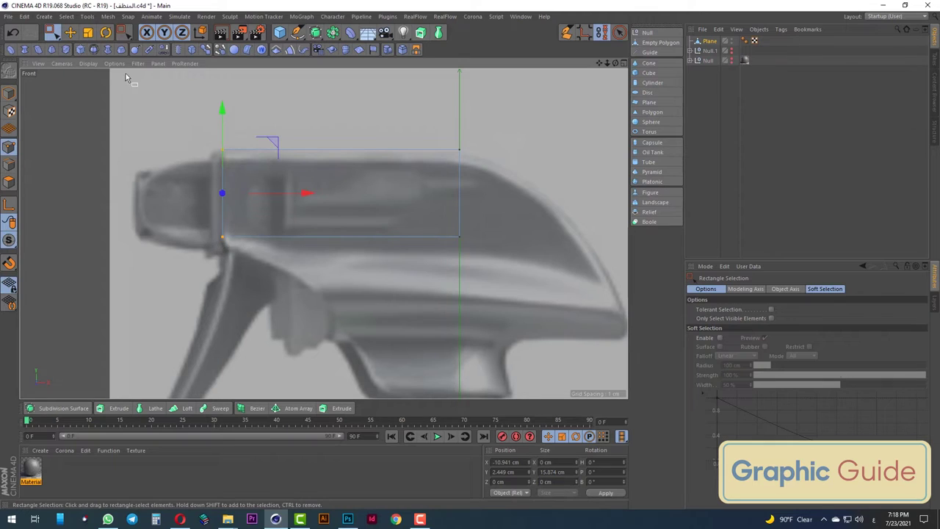
left_click_drag(126, 77, 547, 254)
left_click_drag(172, 222, 514, 253)
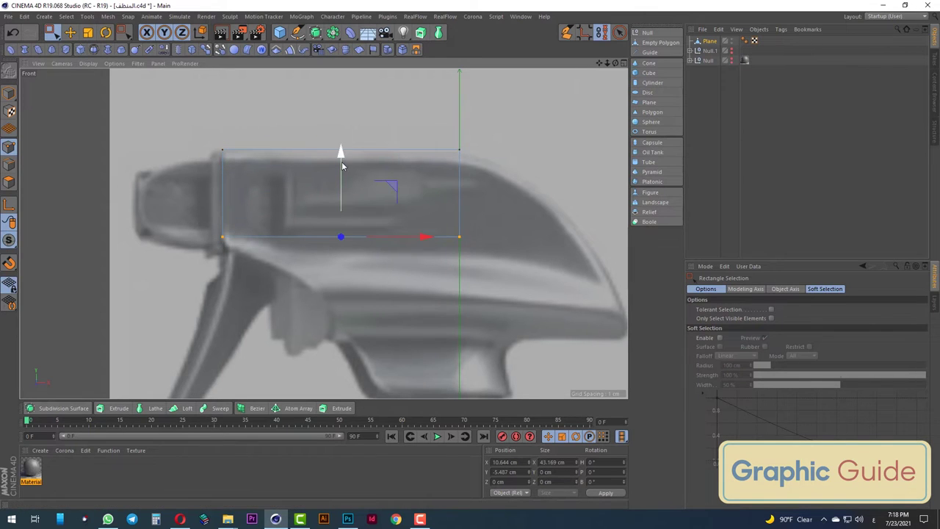
left_click_drag(341, 160, 342, 161)
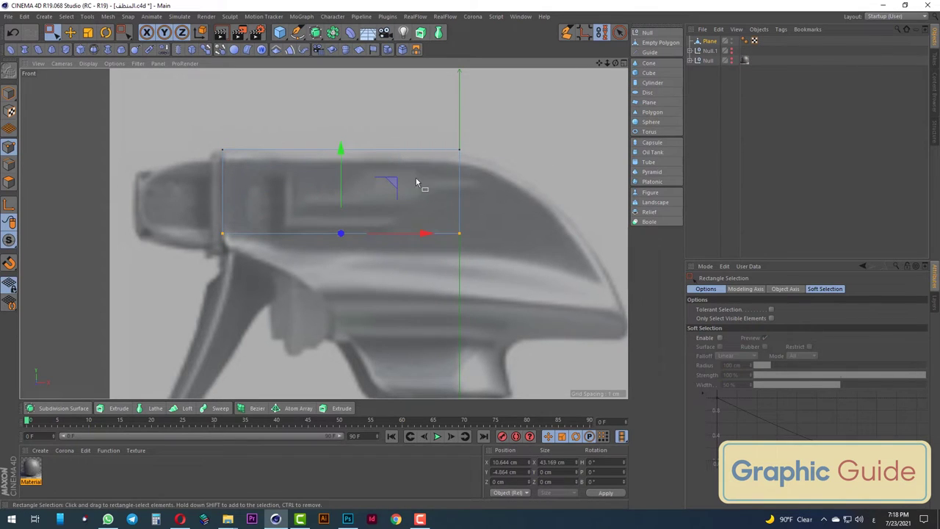
scroll(515, 195, "up", 1)
left_click_drag(475, 223, 333, 251)
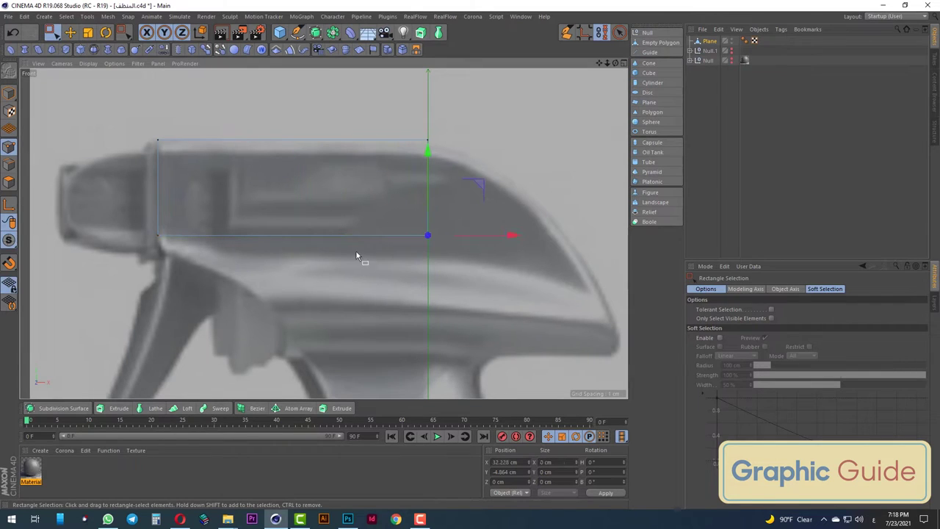
left_click_drag(428, 152, 424, 178)
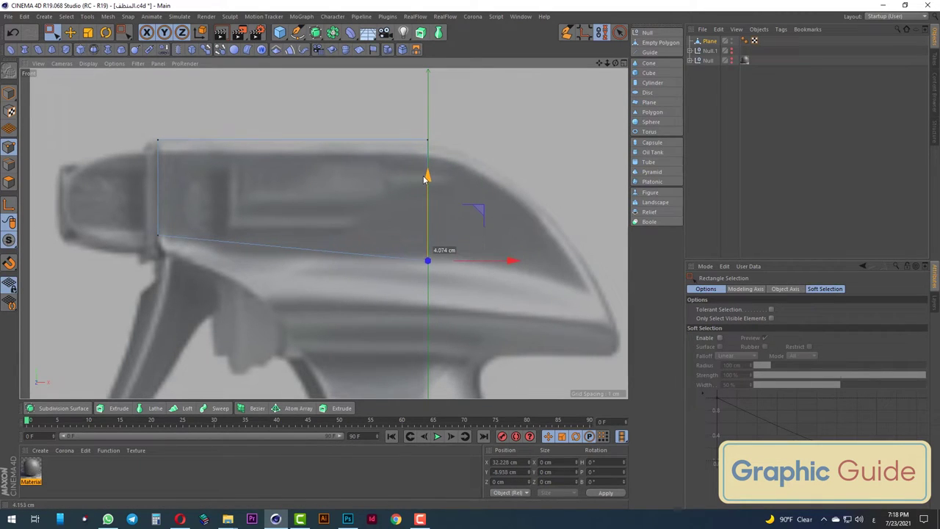
Loop-cut the quad vertically with Number of Cuts set to 5
right_click(327, 190)
left_click(353, 320)
left_click(276, 245)
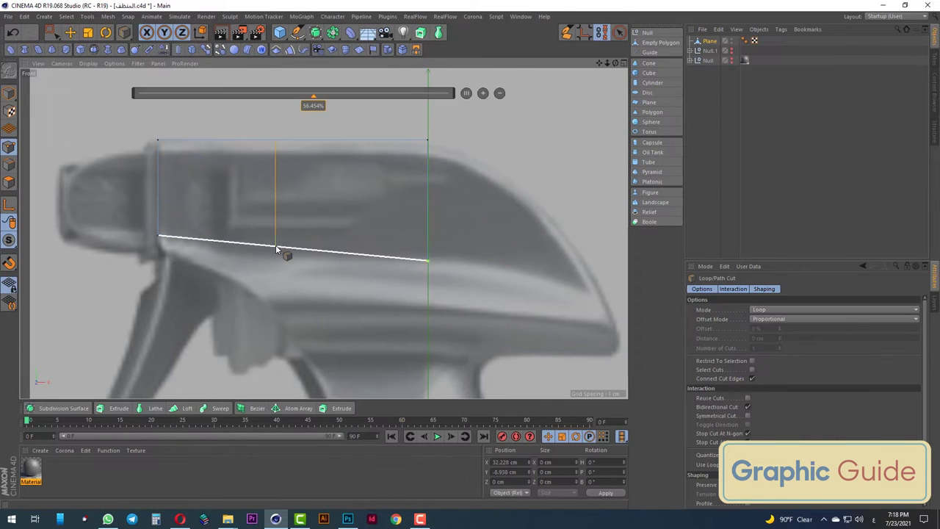
left_click(482, 93)
left_click(482, 93)
left_click(482, 93)
left_click(483, 94)
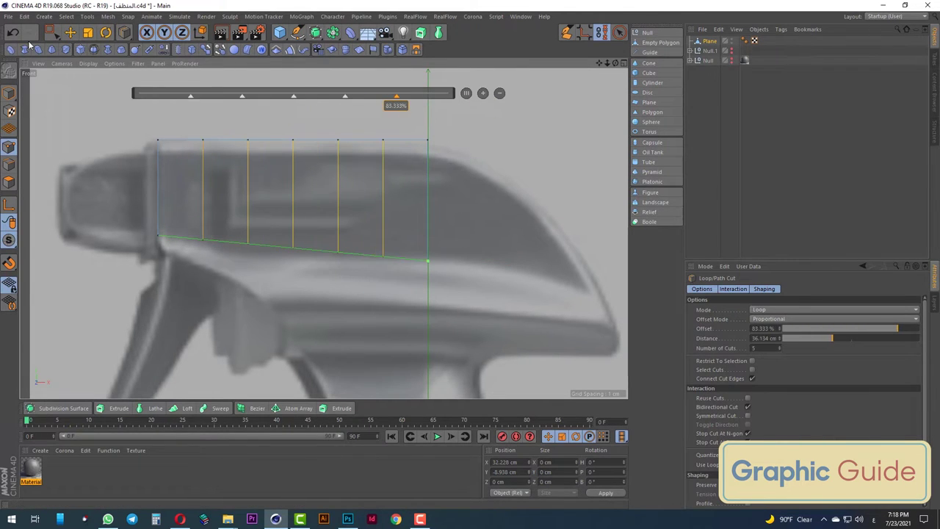
left_click(51, 34)
Lower individual bottom vertices to follow the trigger head's curved underside
left_click_drag(321, 232, 358, 262)
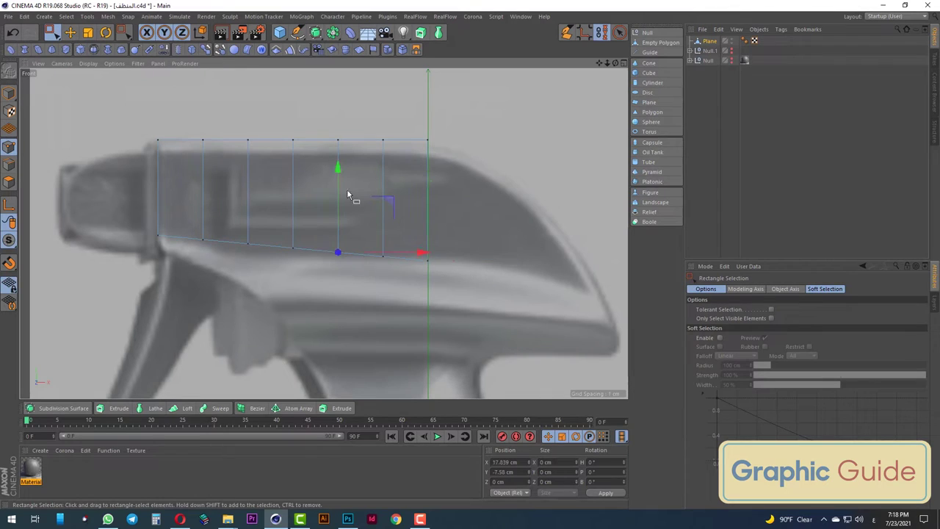
scroll(365, 255, "up", 1)
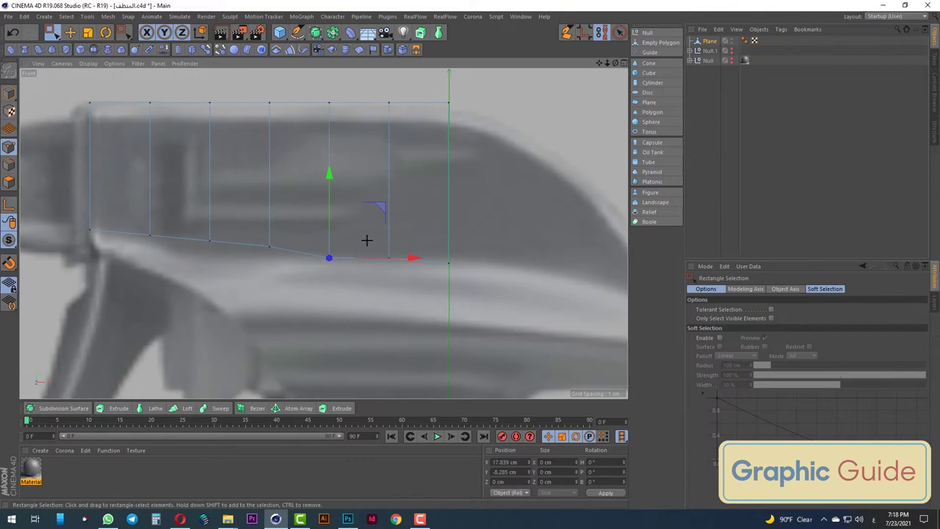
left_click(389, 257)
left_click_drag(389, 192, 390, 199)
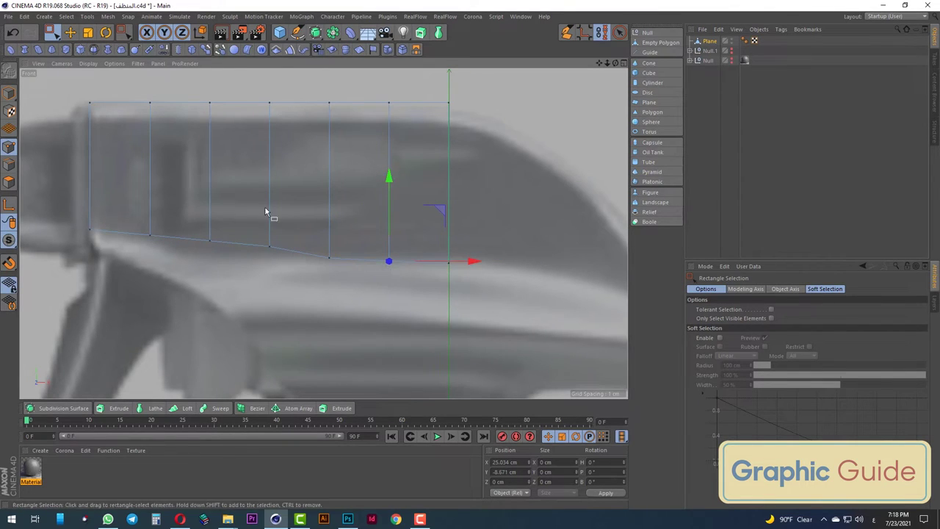
left_click(269, 247)
left_click_drag(269, 184, 269, 193)
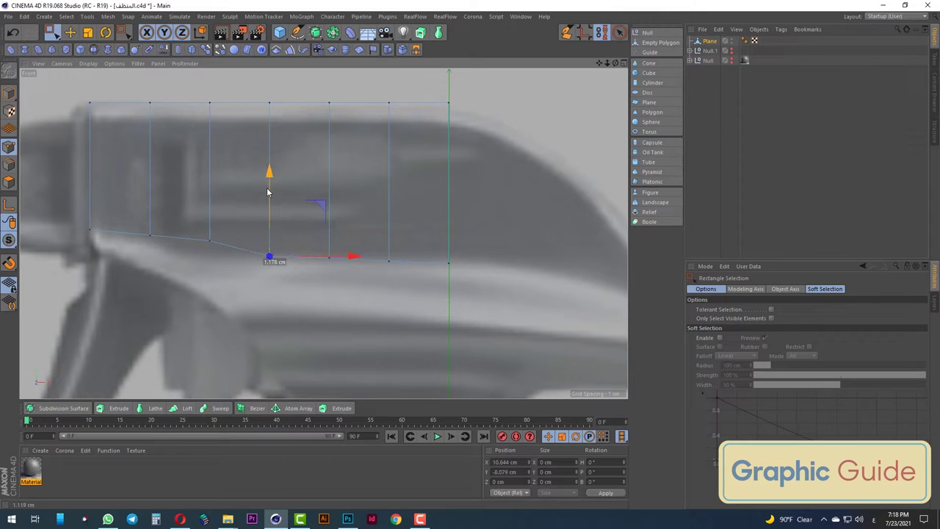
left_click(210, 241)
left_click_drag(210, 177, 210, 188)
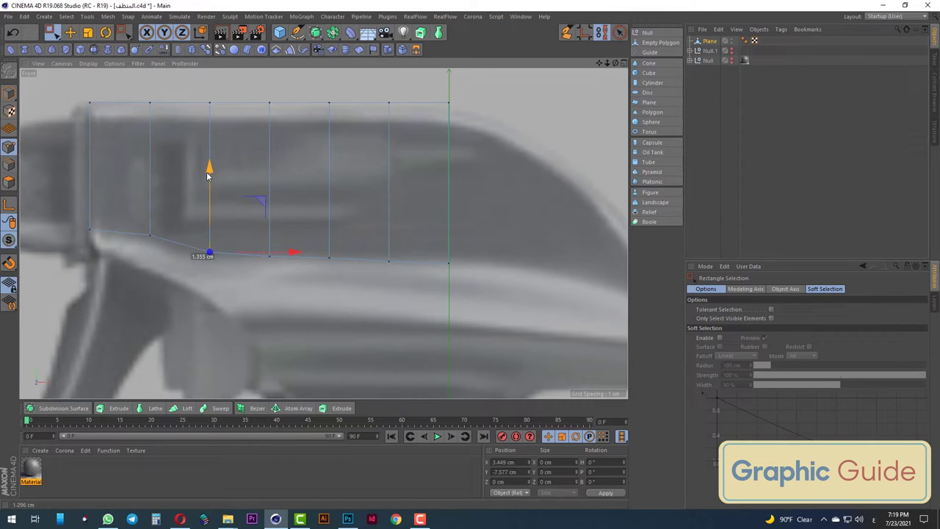
left_click(150, 235)
left_click_drag(153, 155, 153, 160)
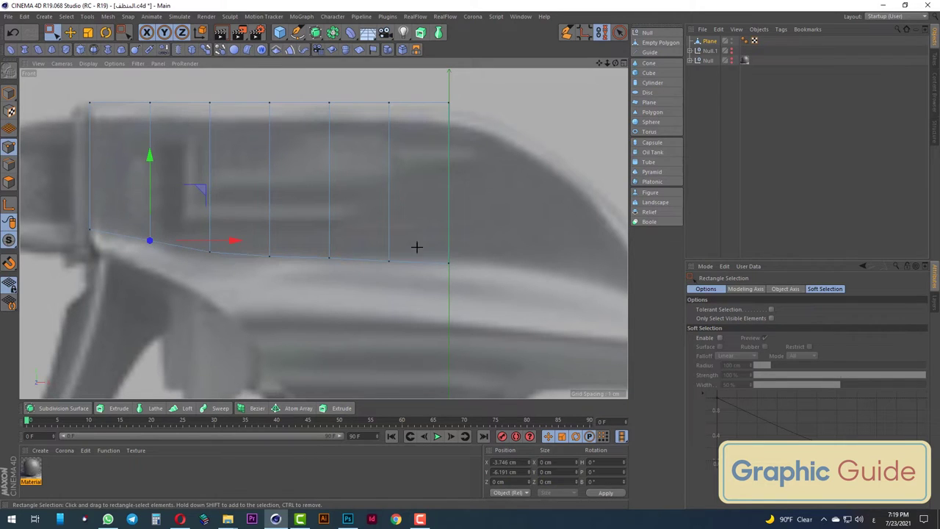
left_click(448, 262)
left_click_drag(363, 213, 427, 287)
left_click_drag(390, 202, 391, 199)
scroll(320, 215, "down", 2)
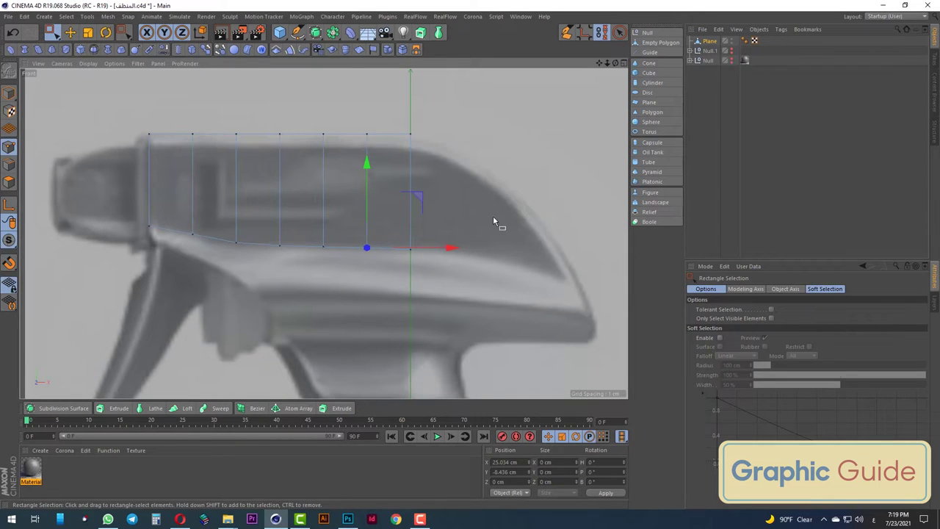
Extrude the plane's right end edge toward the trigger's front, tapering and lowering it
left_click(8, 165)
left_click_drag(457, 94, 354, 304)
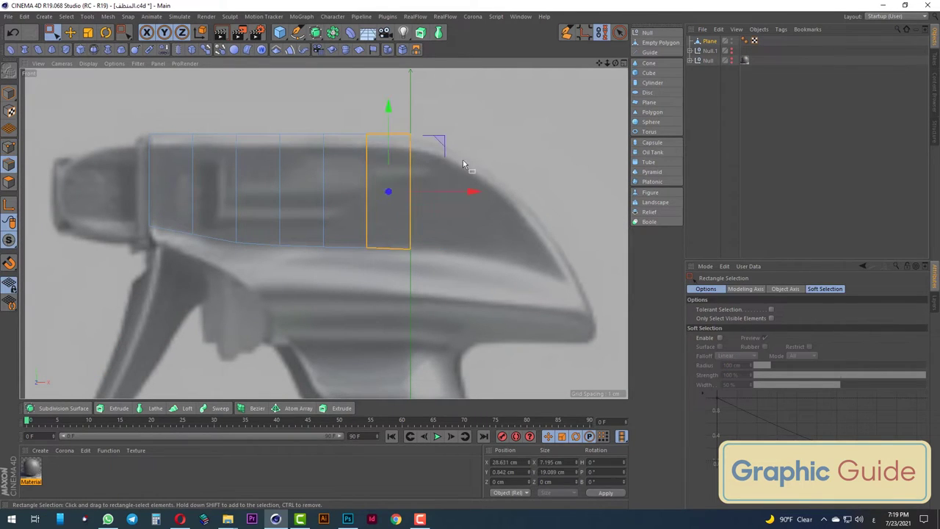
left_click_drag(456, 101, 357, 308)
left_click_drag(456, 103, 369, 298)
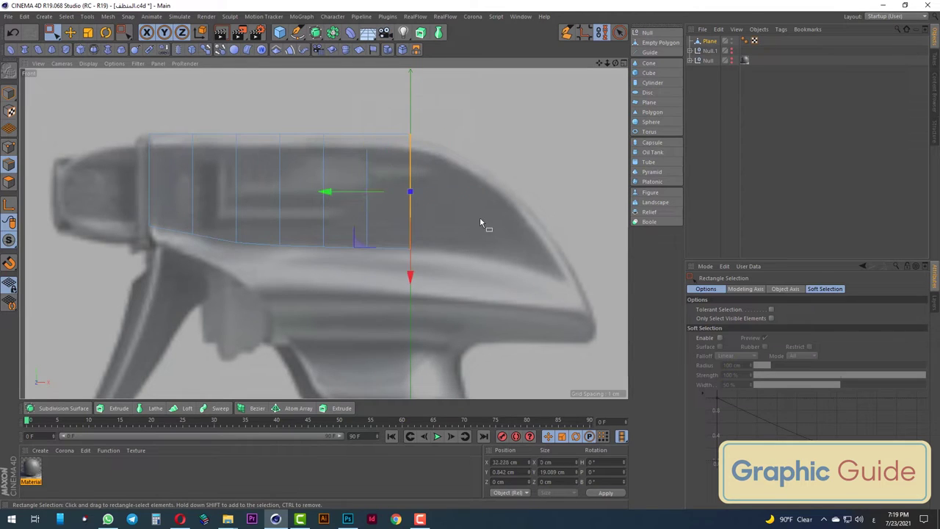
left_click_drag(326, 193, 378, 204)
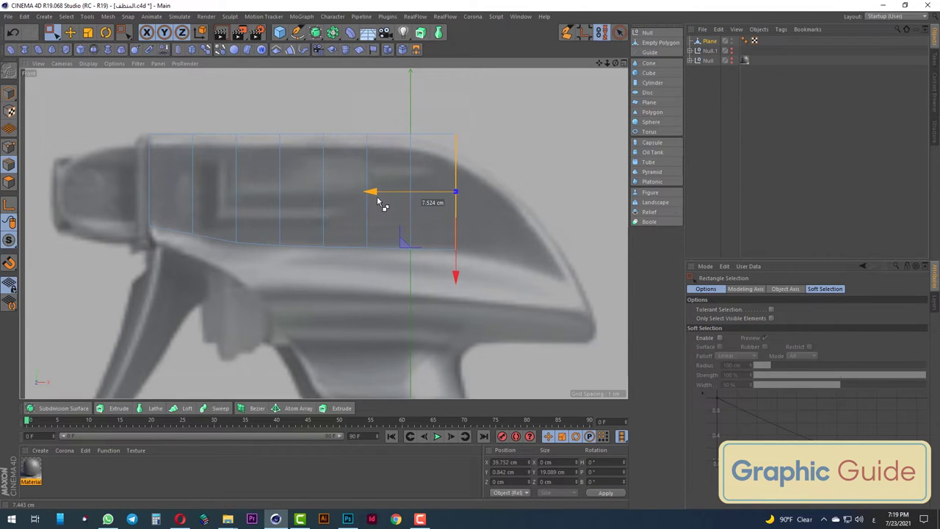
key("t")
left_click_drag(498, 159, 493, 190)
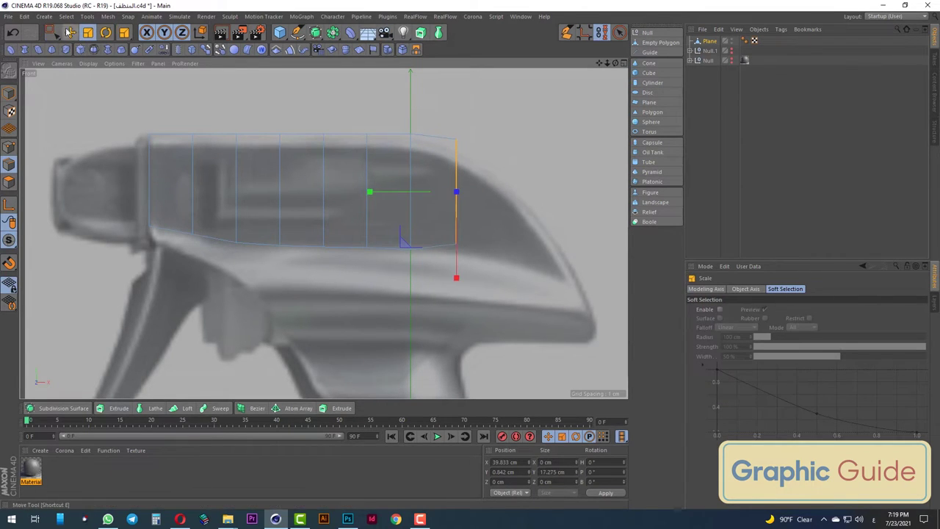
key("0")
key("e")
left_click_drag(455, 276, 454, 285)
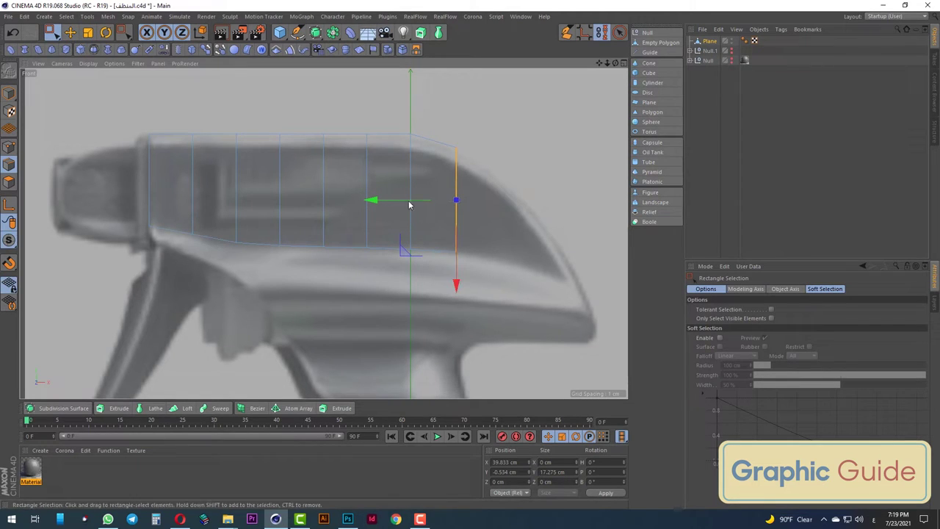
Extrude a second segment rightward, narrowing its end edge and moving it down onto the curve
left_click_drag(387, 204, 428, 203)
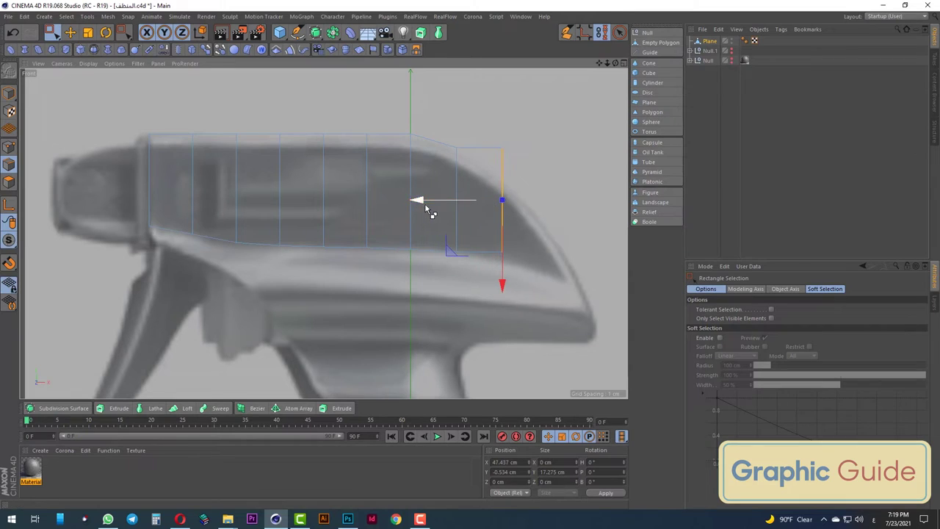
key("t")
left_click_drag(574, 137, 554, 199)
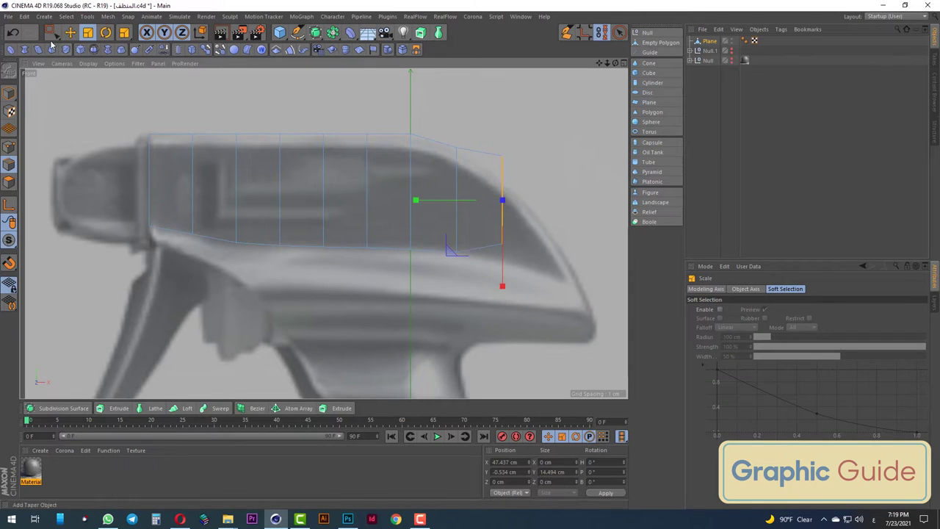
key("0")
left_click_drag(510, 279, 502, 297)
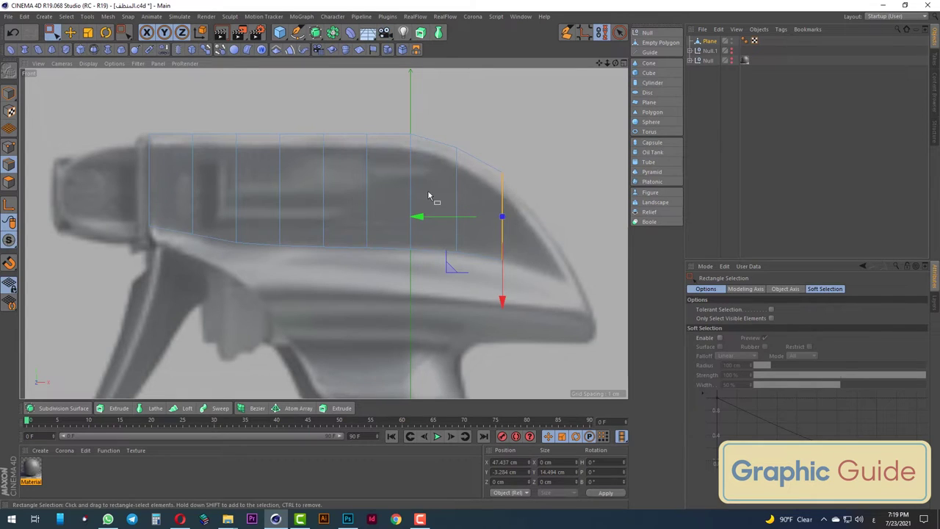
Extrude a third segment along the nose, shrinking and lowering its end edge onto the outline
left_click_drag(426, 216, 466, 227)
key("t")
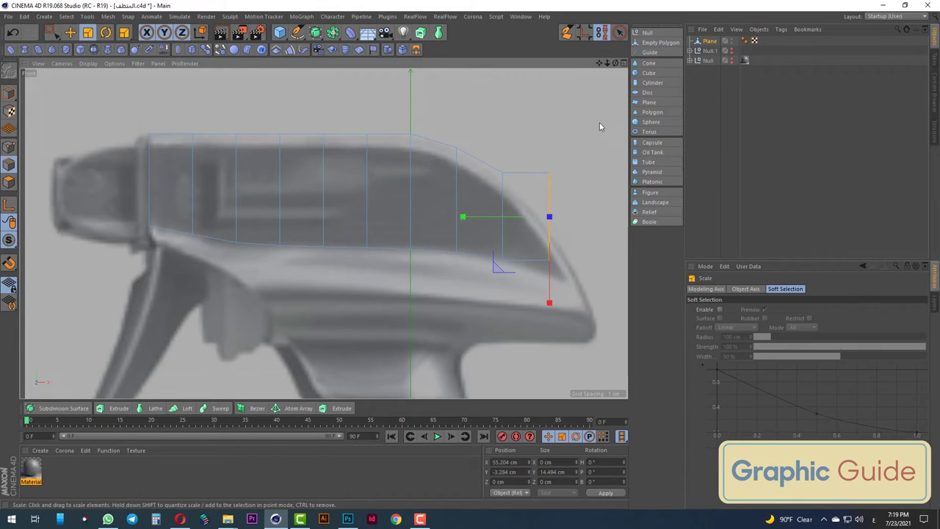
left_click_drag(600, 126, 579, 223)
left_click(51, 33)
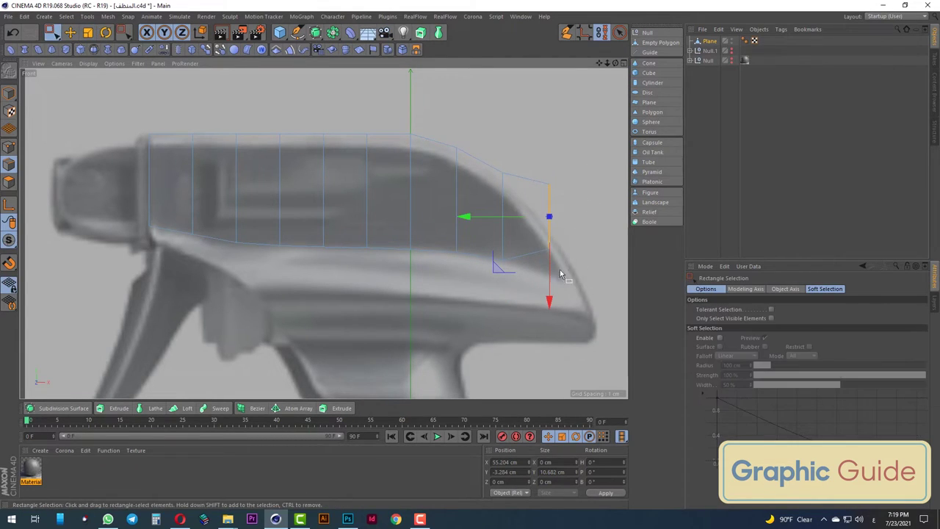
left_click_drag(550, 275, 550, 302)
key("t")
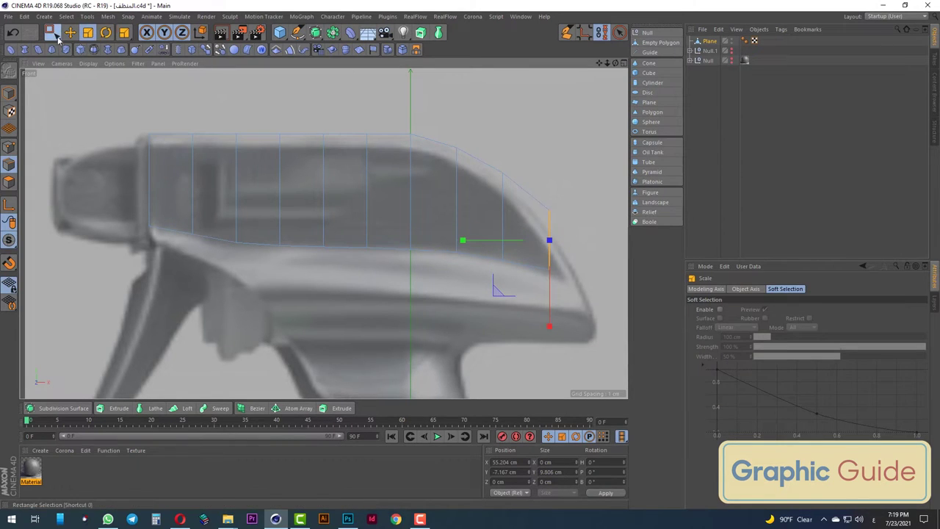
left_click(51, 32)
left_click_drag(550, 326, 549, 331)
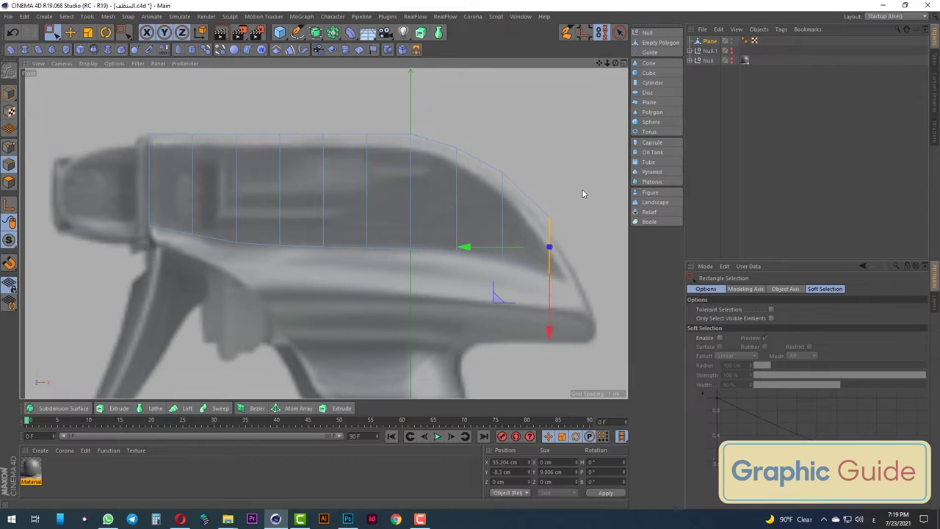
key("t")
left_click_drag(581, 193, 573, 172)
left_click(52, 33)
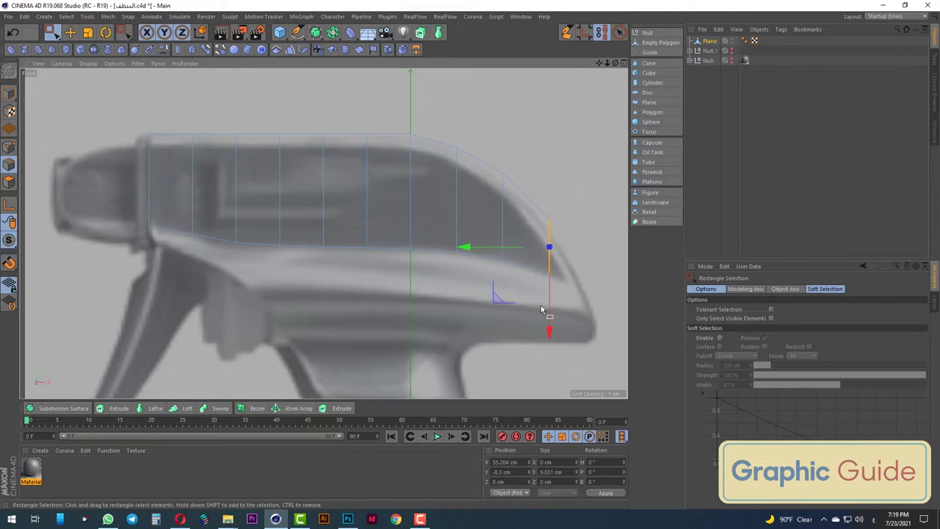
left_click_drag(550, 310, 549, 314)
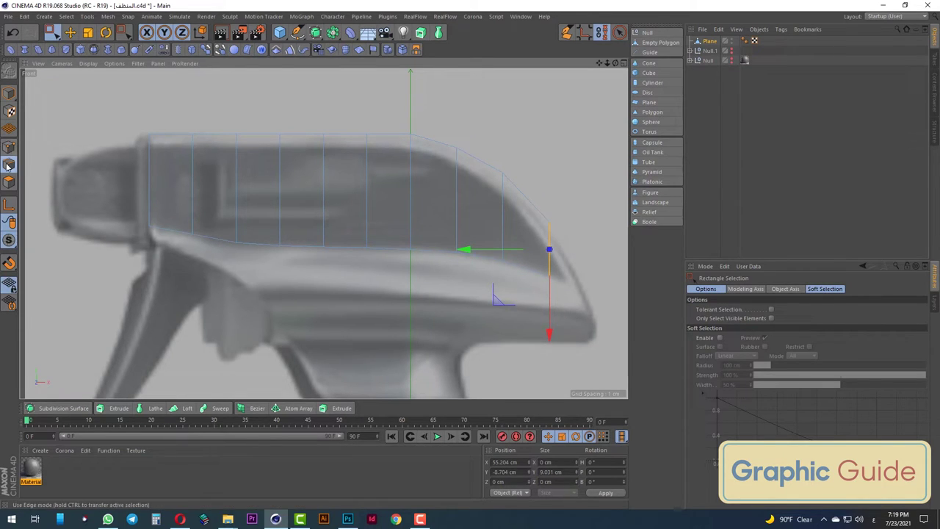
Move the bottom edge down to the head's lower line and flatten it with Y size 0
scroll(249, 270, "up", 2)
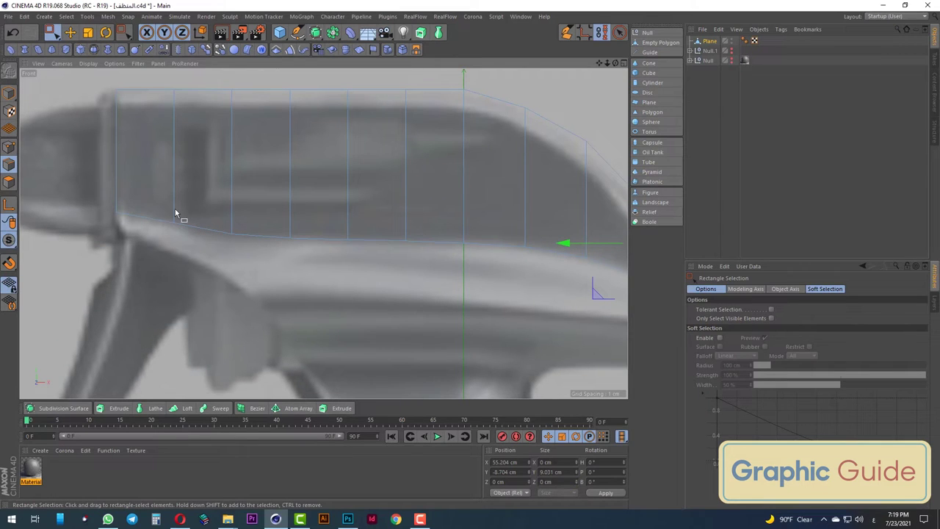
scroll(252, 254, "down", 2)
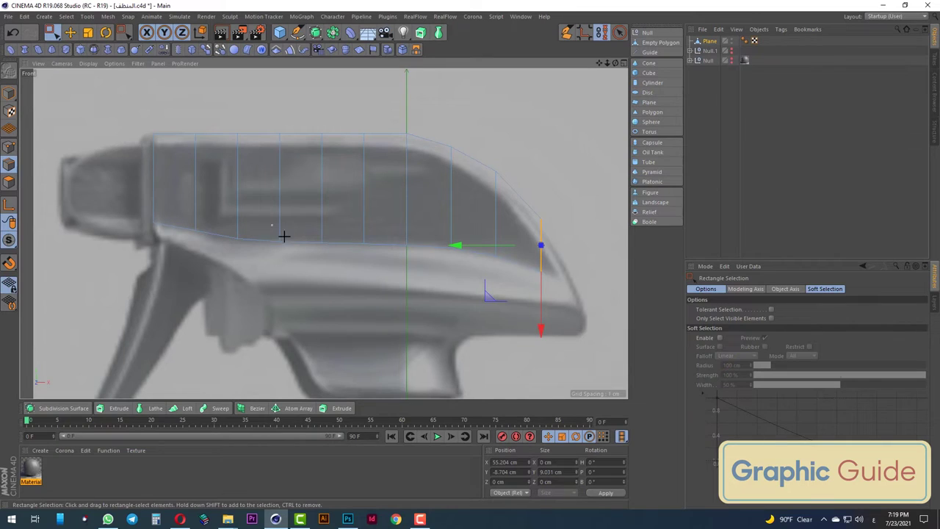
left_click_drag(273, 228, 562, 343)
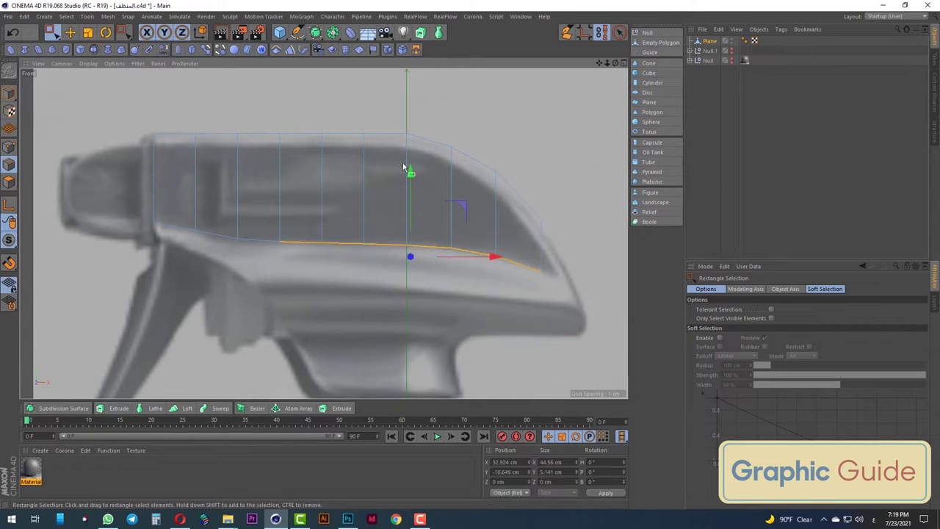
left_click_drag(410, 175, 413, 218)
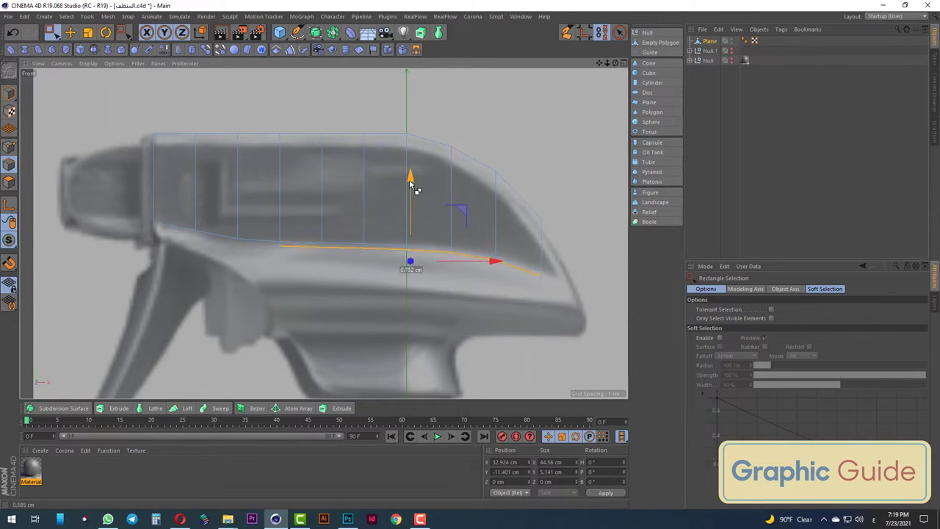
left_click(87, 32)
left_click_drag(409, 213, 409, 220)
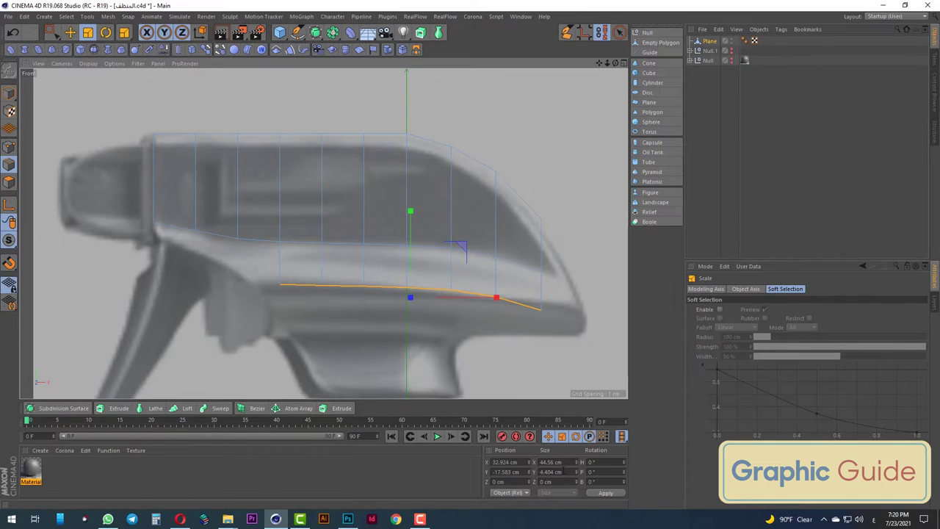
double_click(552, 471)
type("0")
key("Return")
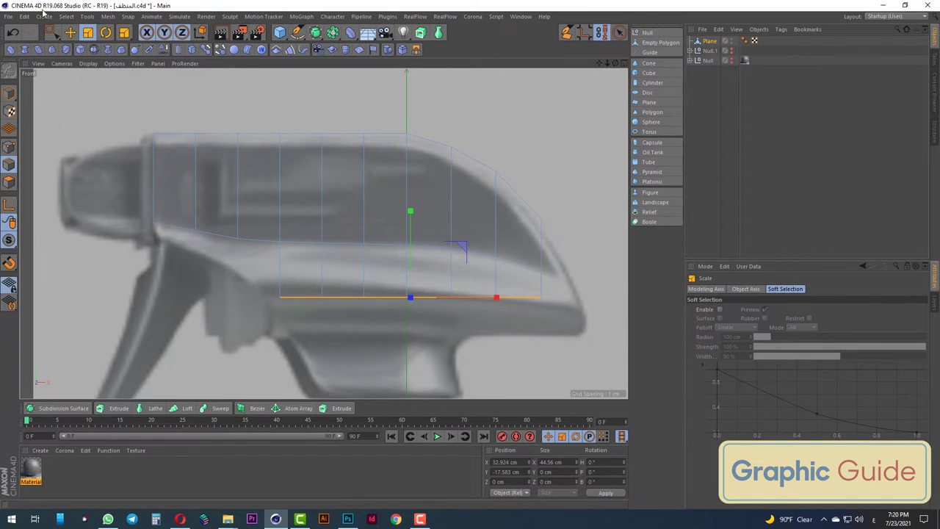
Rotate the straightened bottom edge slightly to match the reference slope
left_click(105, 32)
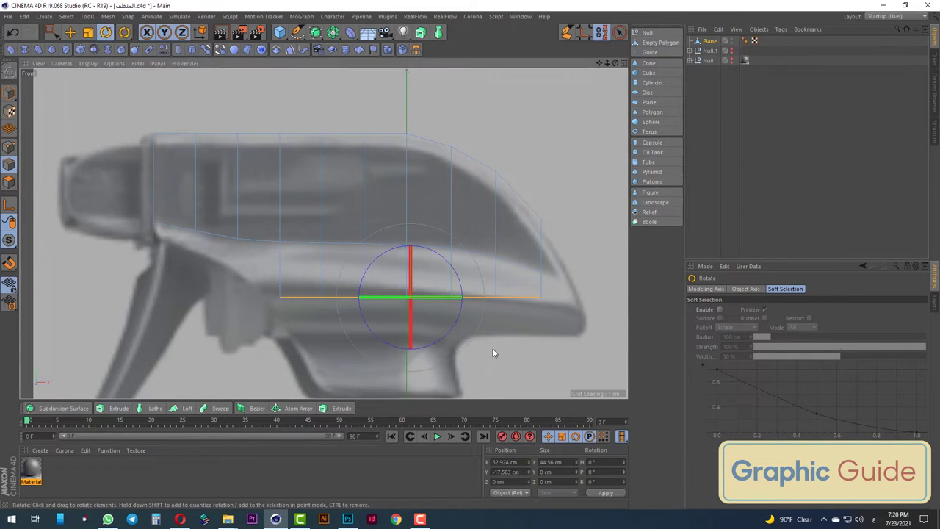
left_click_drag(492, 348, 487, 352)
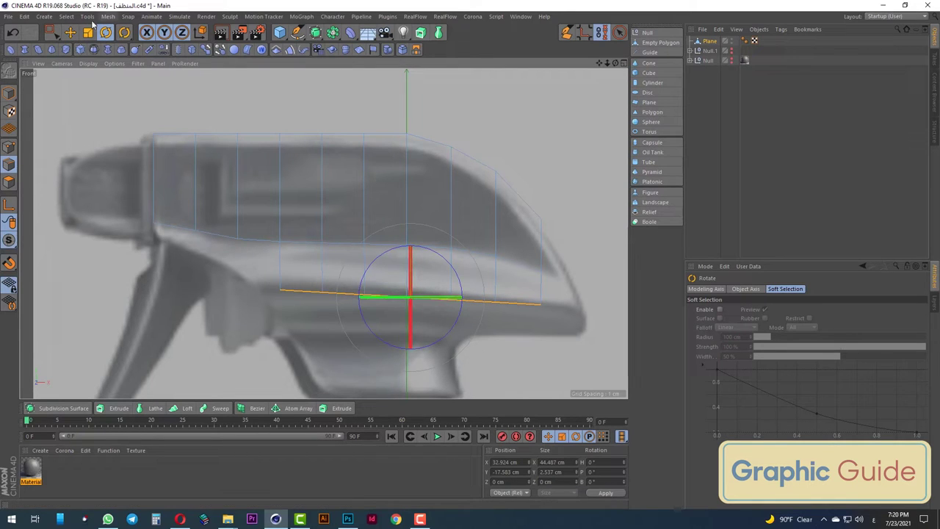
left_click(59, 33)
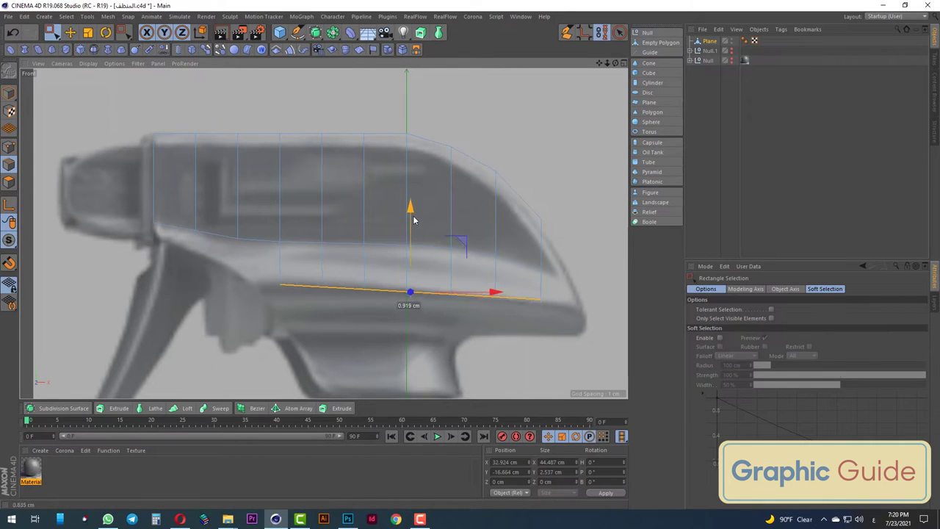
left_click(566, 33)
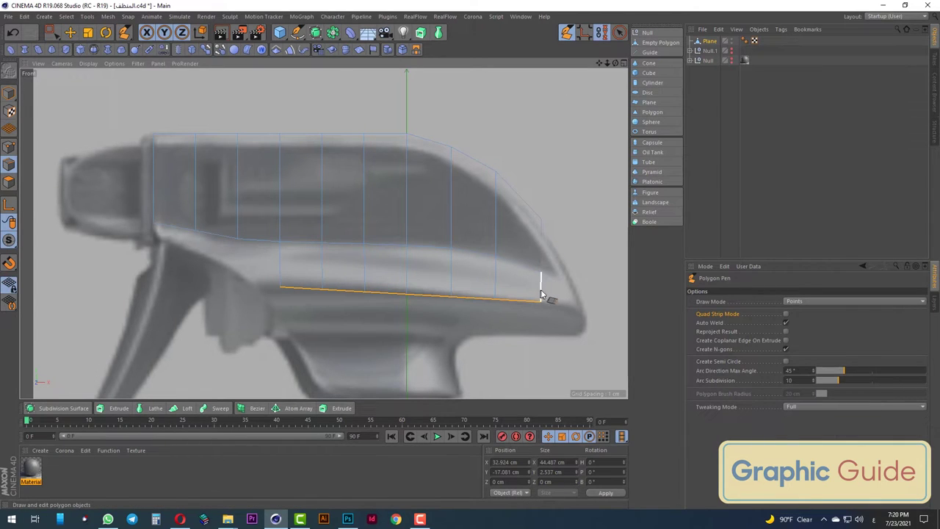
With the Polygon Pen, extrude a new polygon rightward from the bottom edge's right end
left_click_drag(546, 292, 571, 294)
mouse_move(549, 256)
left_mouse_down("ctrl")
mouse_move(584, 254)
mouse_move(583, 237)
left_mouse_up("ctrl")
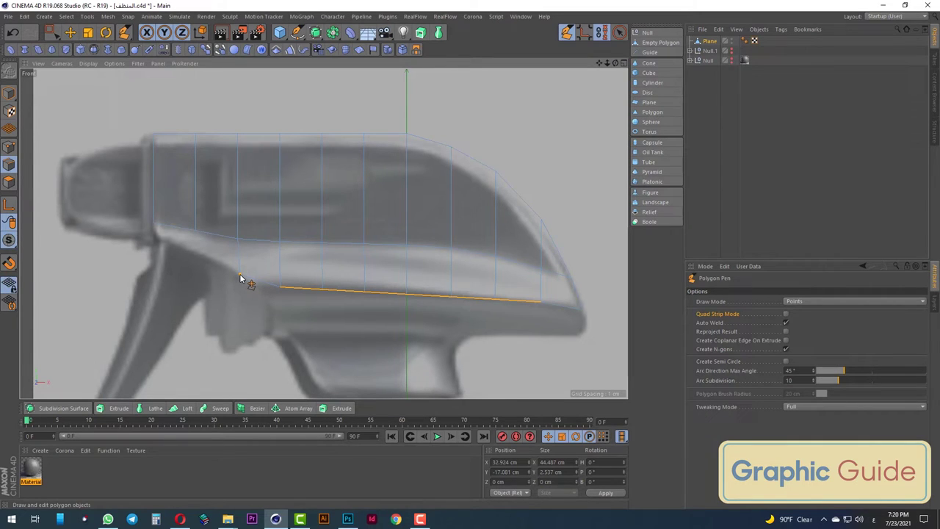
Cut a vertical edge loop near the left of the mesh and lower its bottom point onto the contour
scroll(265, 290, "up", 2)
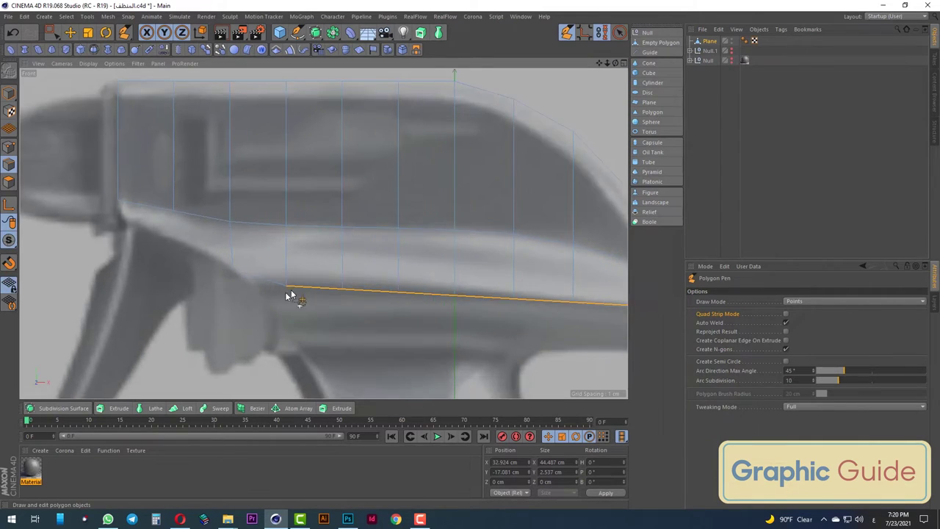
right_click(276, 204)
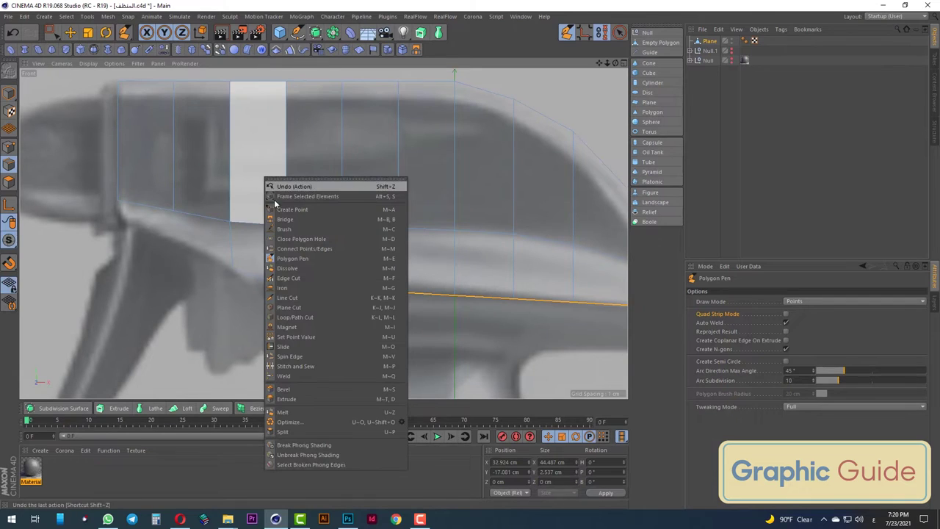
left_click(301, 317)
left_click(262, 281)
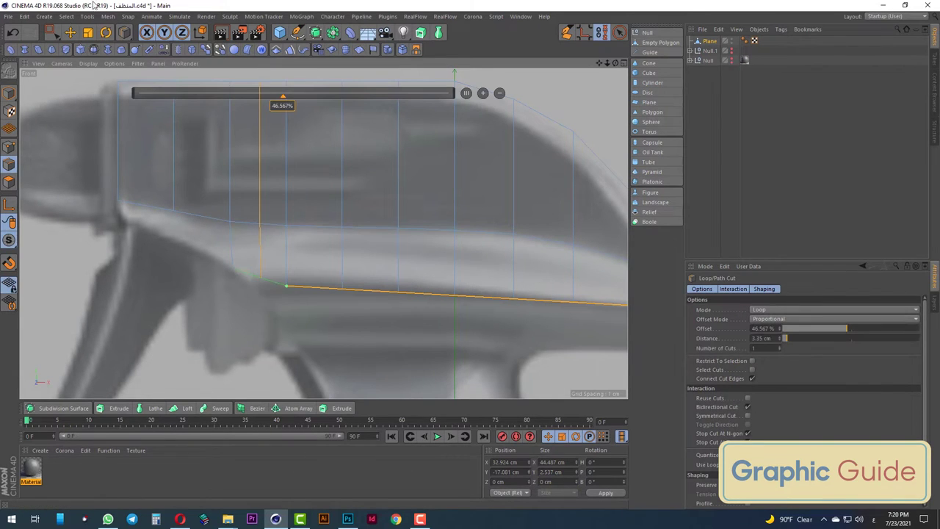
key("space")
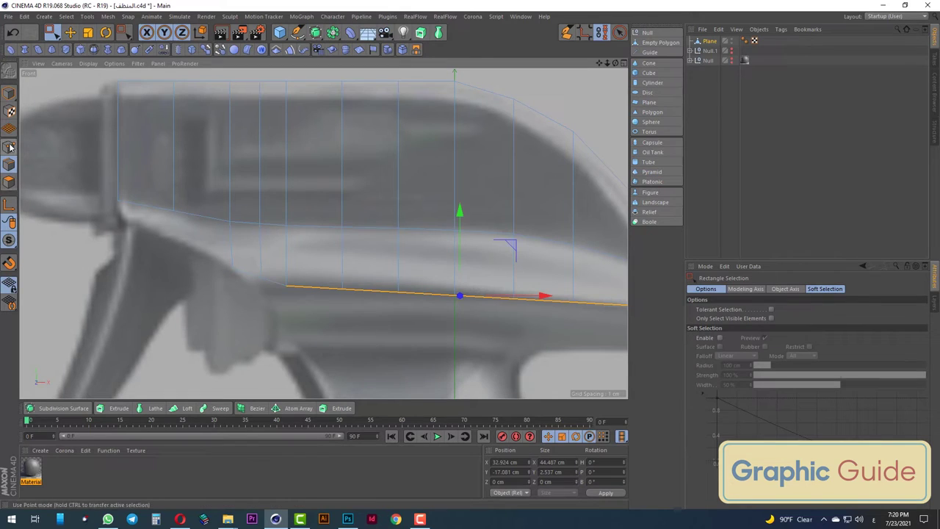
left_click(8, 147)
left_click(261, 277)
left_click_drag(261, 195, 261, 205)
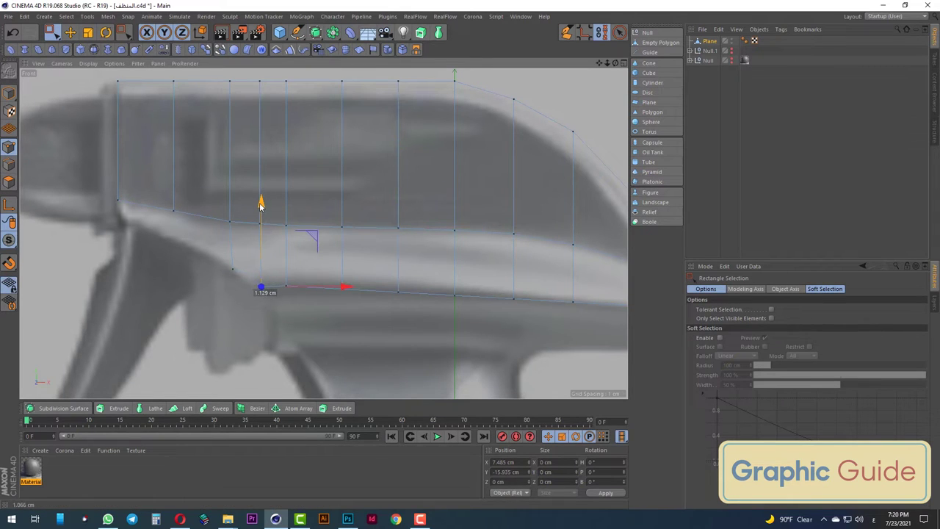
Extend two left-end edges downward into new polygons with the Polygon Pen (M~E)
scroll(208, 237, "down", 2)
scroll(256, 263, "up", 3)
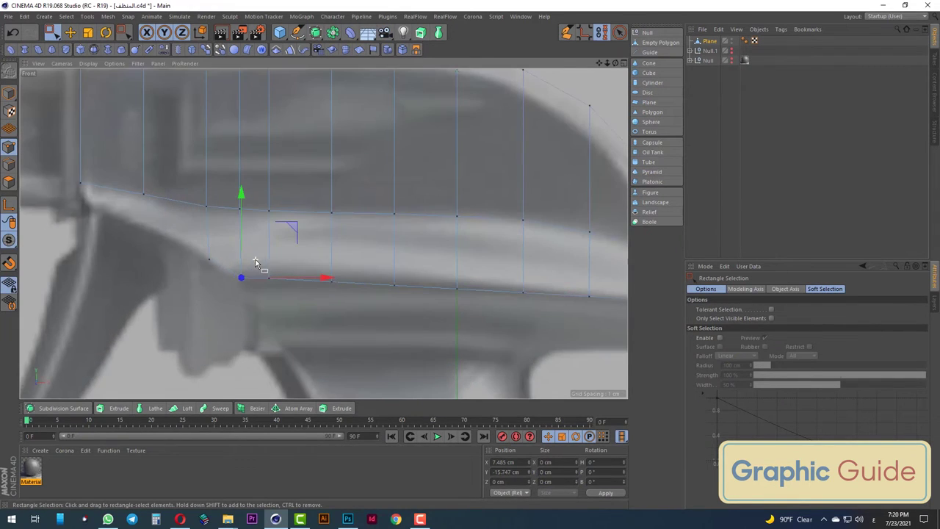
key("m")
key("e")
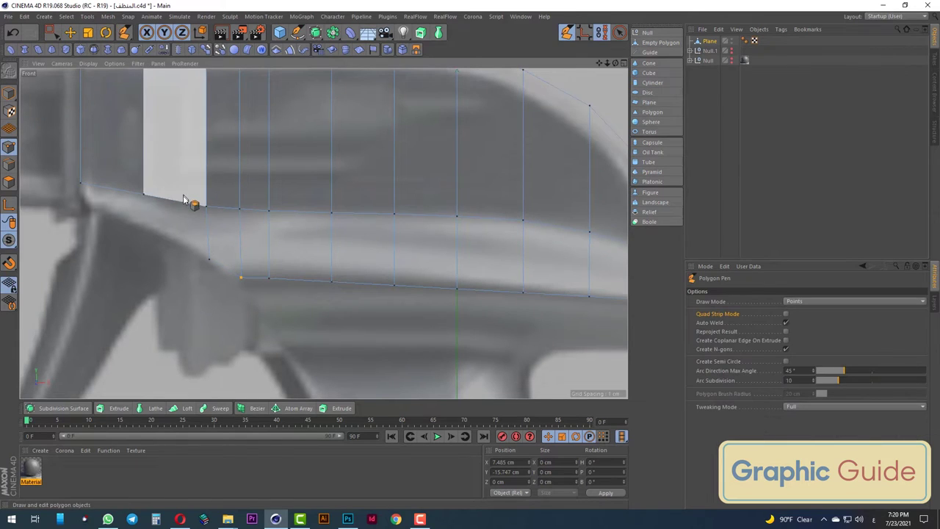
mouse_move(180, 211)
left_mouse_down("ctrl")
mouse_move(141, 256)
mouse_move(146, 232)
left_mouse_up("ctrl")
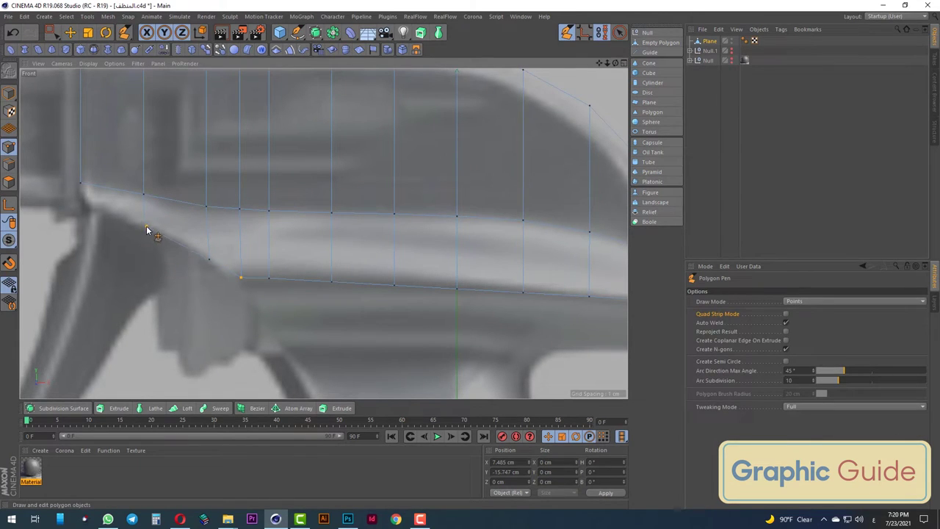
mouse_move(137, 194)
left_mouse_down("ctrl")
mouse_move(131, 230)
mouse_move(82, 206)
left_mouse_up("ctrl")
Box-select the first vertical point columns and set their Size X to 0 to make them upright
left_click_drag(50, 32, 110, 63)
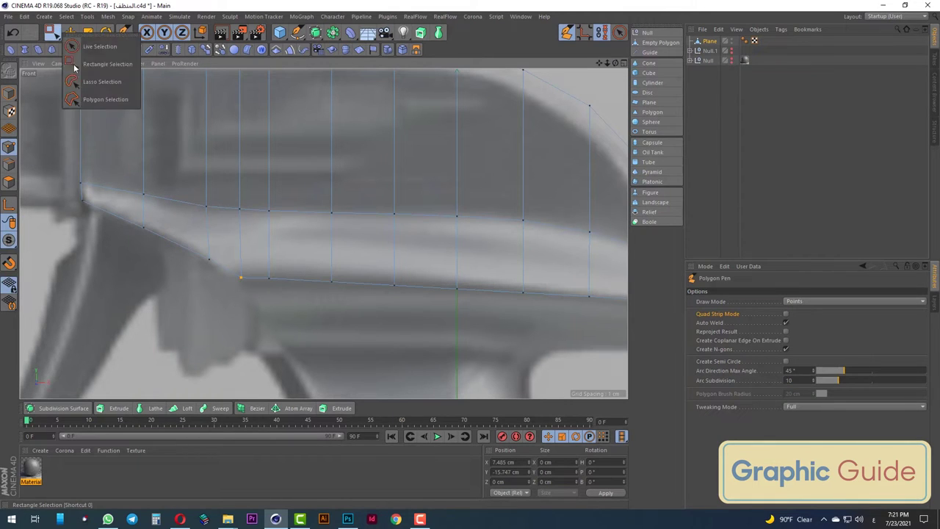
scroll(377, 225, "down", 3)
left_click_drag(305, 100, 283, 267)
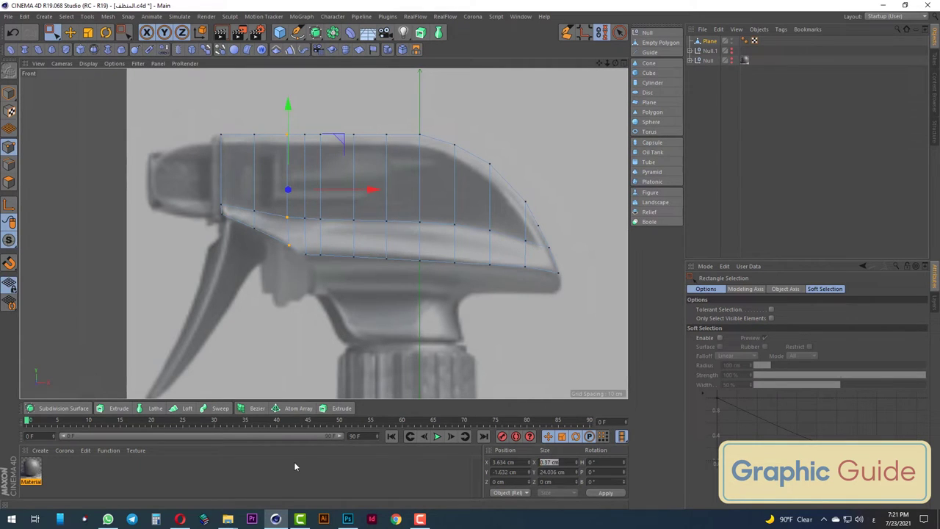
left_click_drag(303, 121, 322, 273)
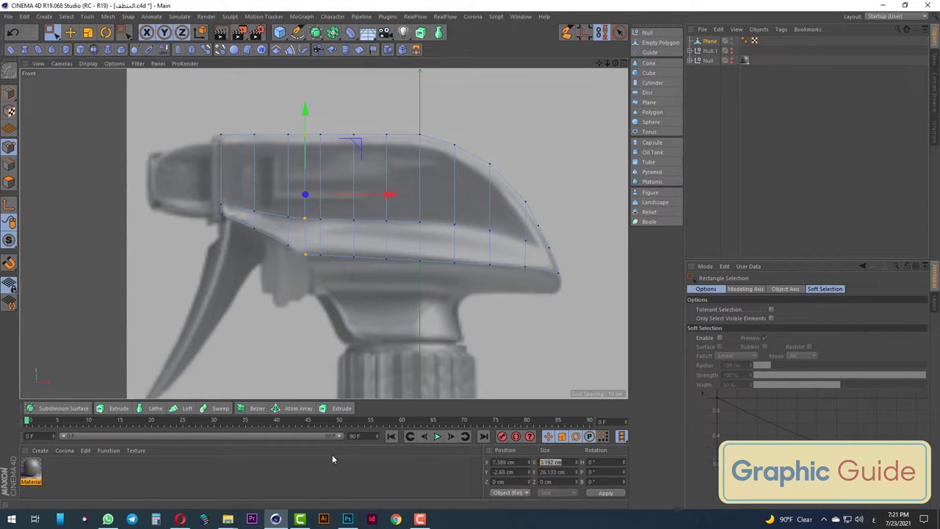
left_click_drag(327, 124, 321, 283)
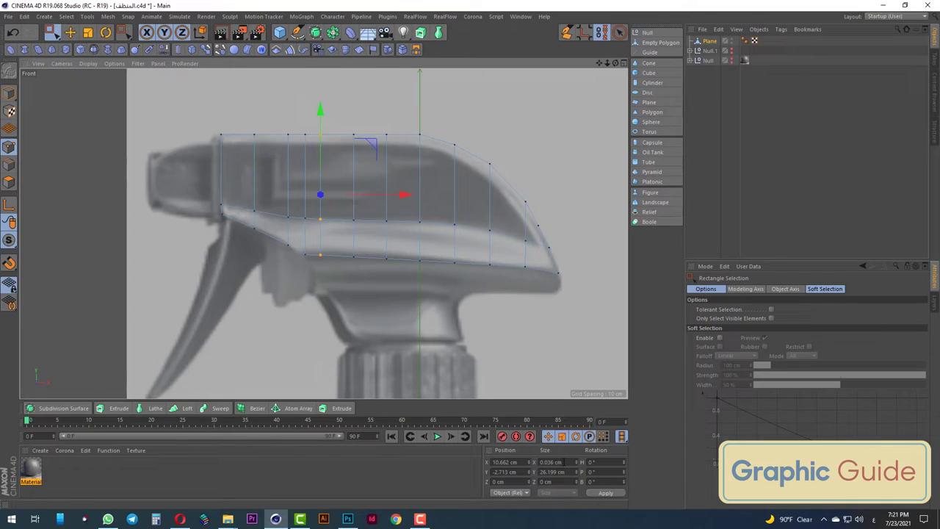
left_click_drag(236, 95, 273, 257)
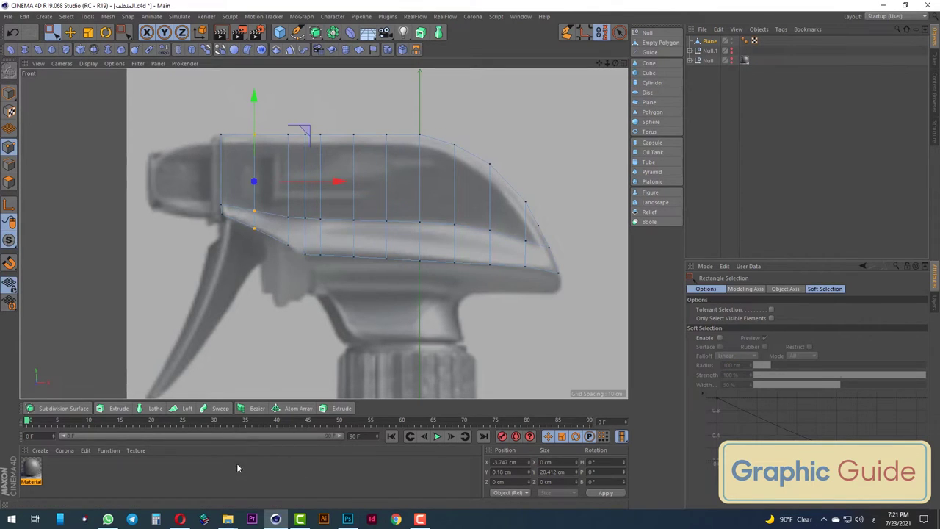
left_click_drag(277, 113, 298, 270)
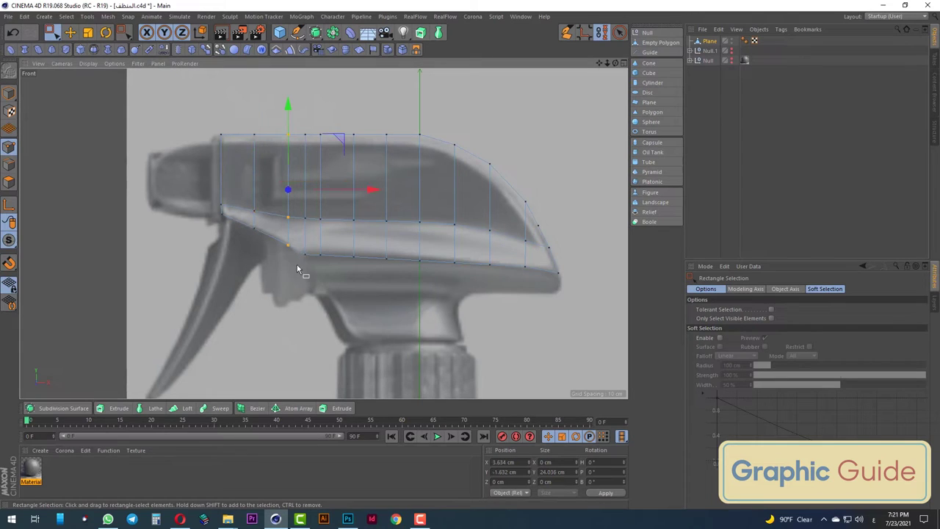
left_click_drag(346, 120, 371, 273)
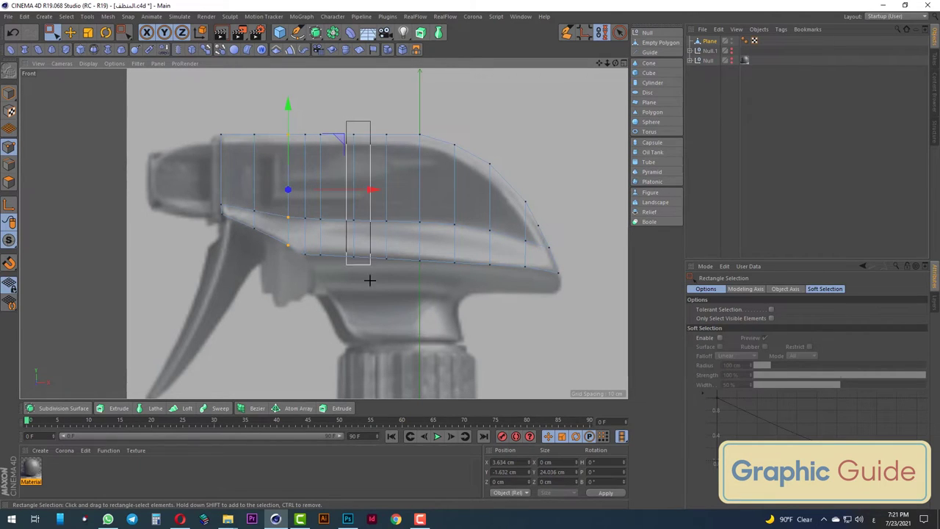
double_click(551, 462)
type("0")
key("Return")
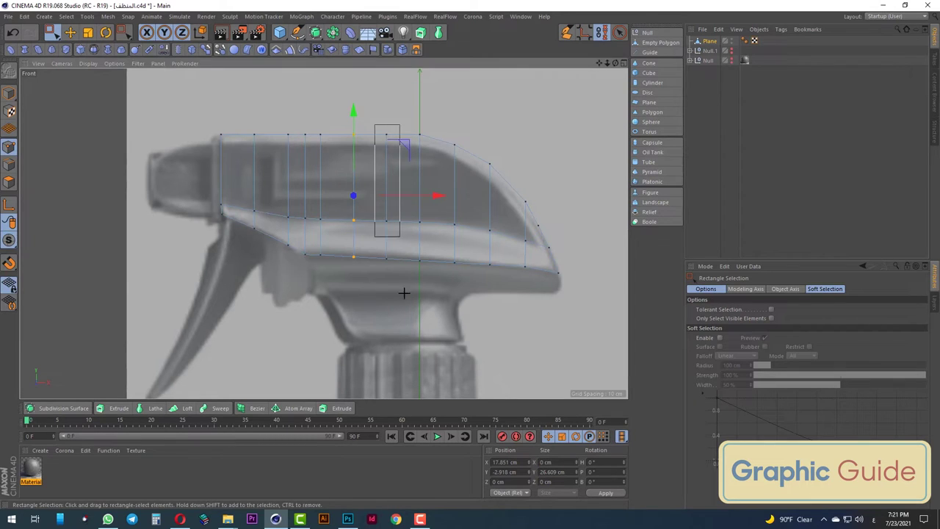
Flatten each remaining point column toward the right end to Size X 0
left_click_drag(405, 292, 438, 292)
double_click(569, 461)
type("04")
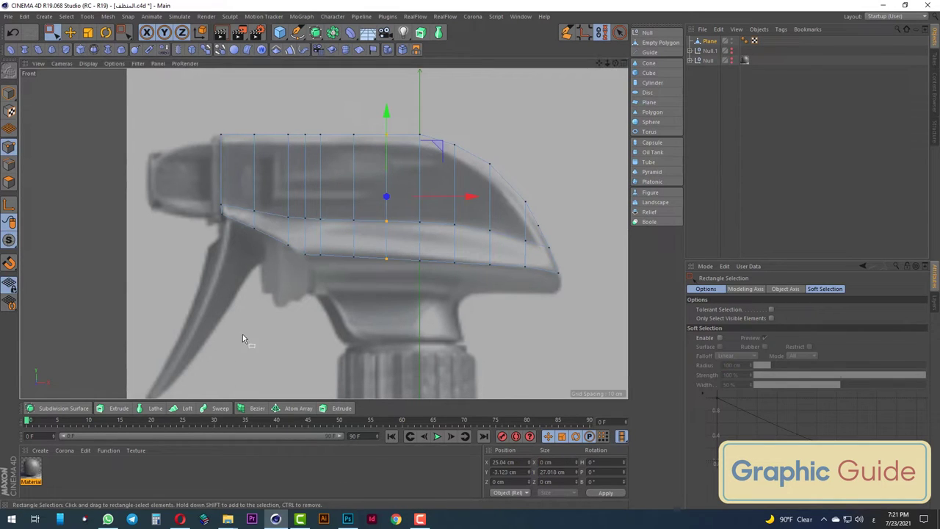
left_click_drag(408, 121, 432, 339)
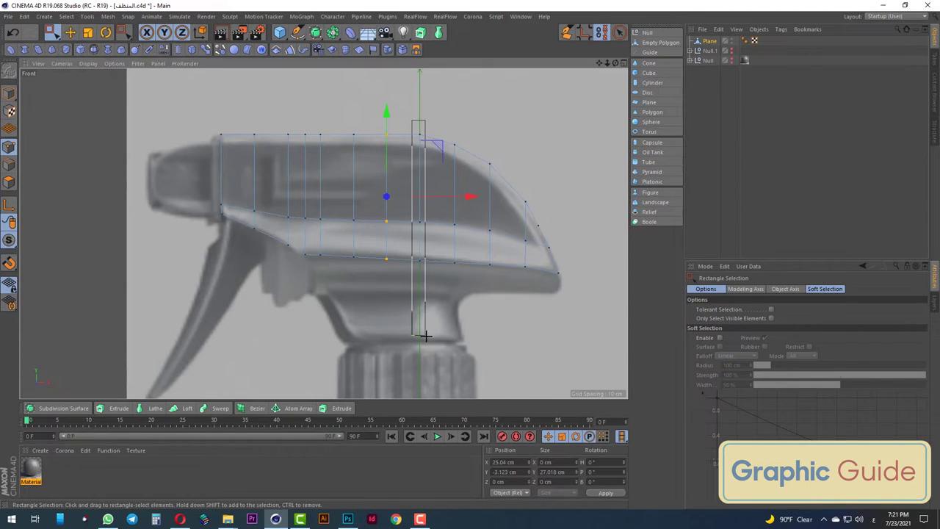
double_click(560, 462)
type("0")
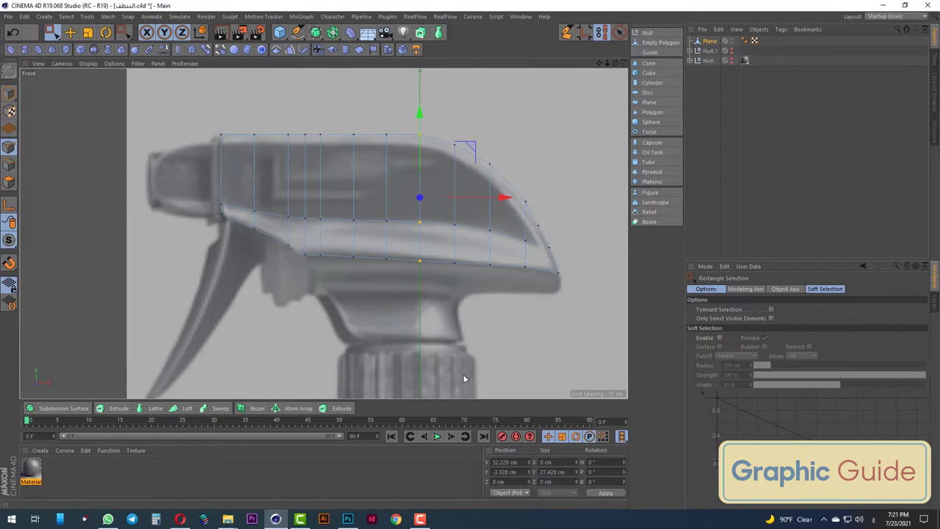
left_click_drag(440, 107, 470, 325)
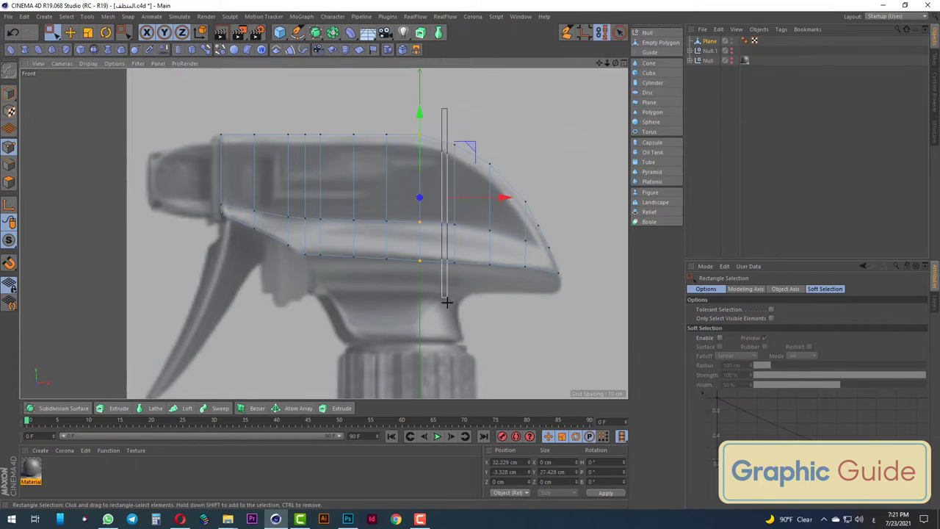
left_click(560, 462)
type("0")
key("Return")
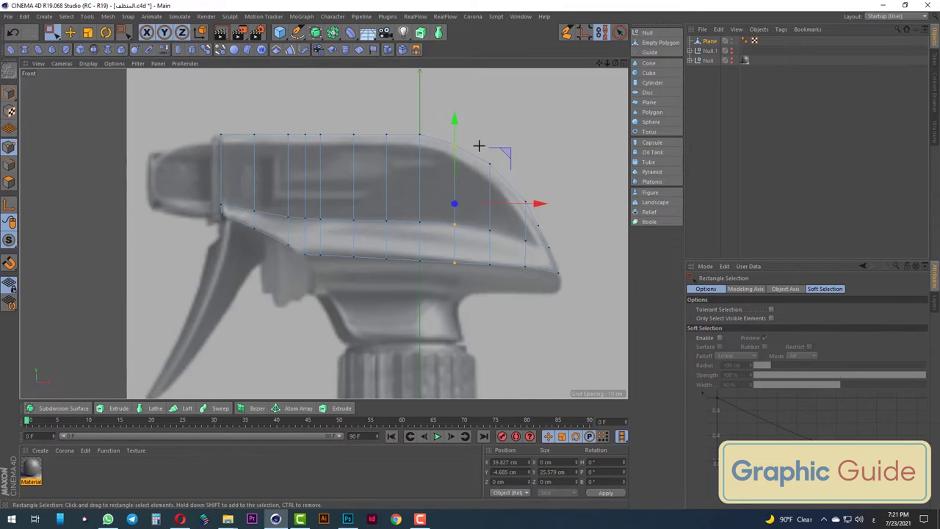
left_click_drag(478, 146, 504, 270)
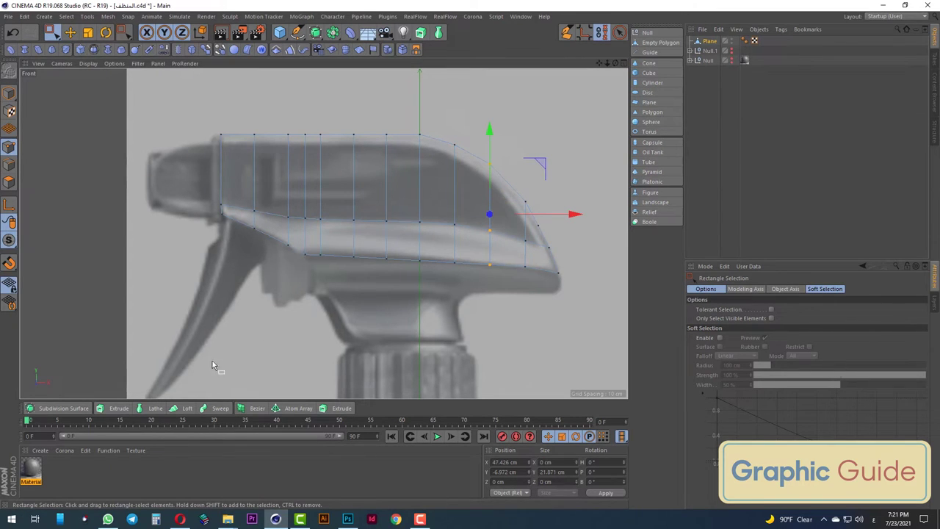
left_click_drag(539, 188, 514, 286)
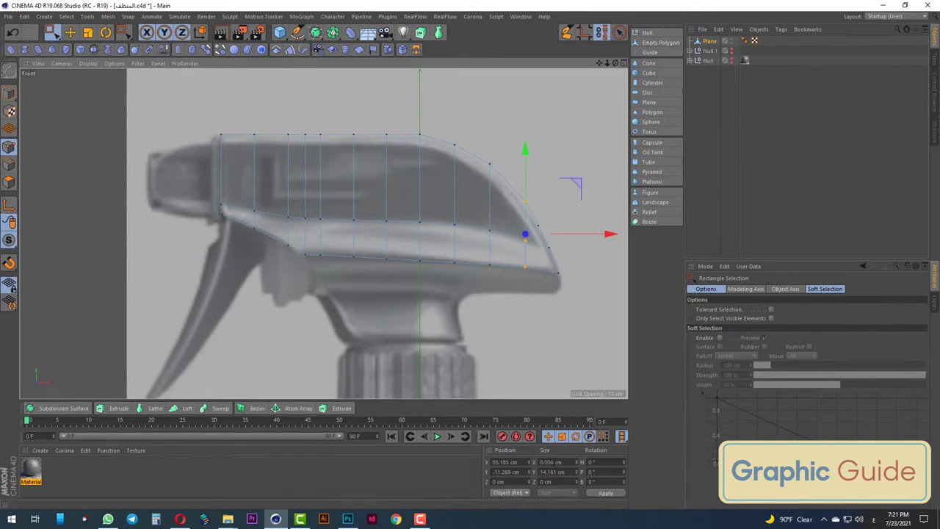
Check the straightened columns in Perspective view, then return to Front view
key("F1")
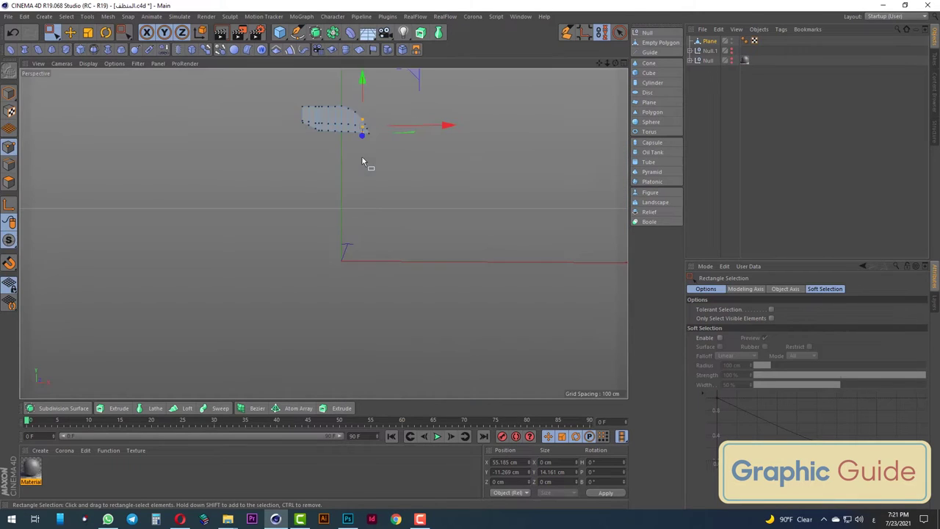
left_click_drag(369, 164, 378, 227, "alt")
scroll(353, 115, "up", 2)
scroll(338, 159, "up", 2)
scroll(339, 163, "up", 2)
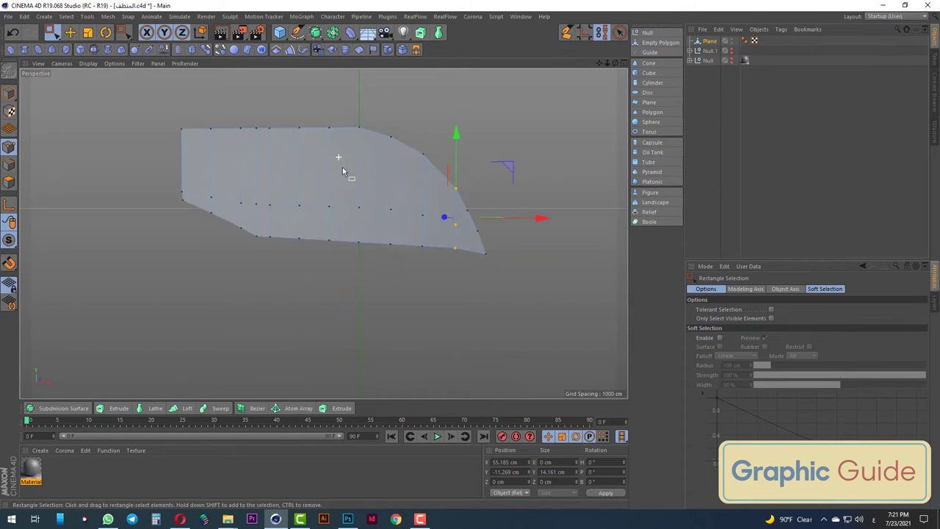
scroll(342, 176, "up", 1)
key("F4")
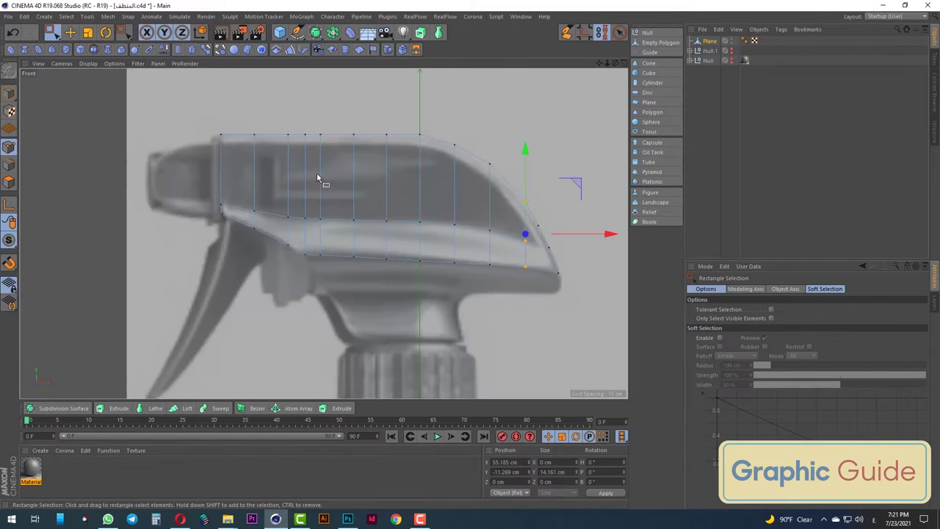
scroll(529, 281, "up", 1)
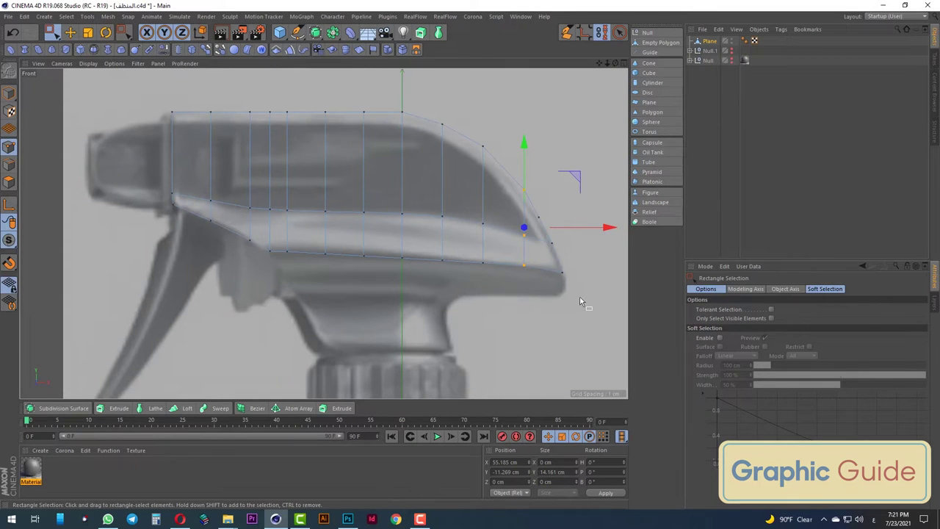
Select the bottom point row, scale it flat vertically and raise it about 1 cm
left_click_drag(580, 301, 216, 248)
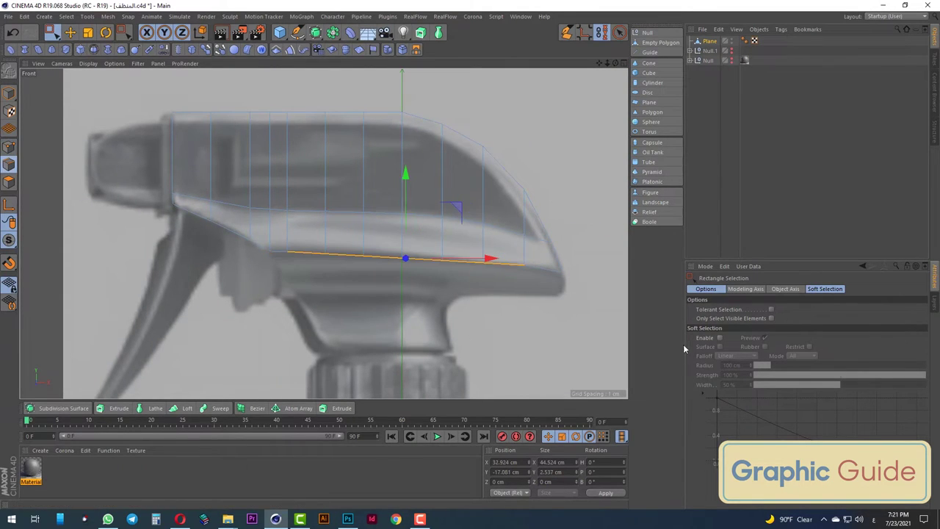
left_click_drag(581, 296, 258, 245)
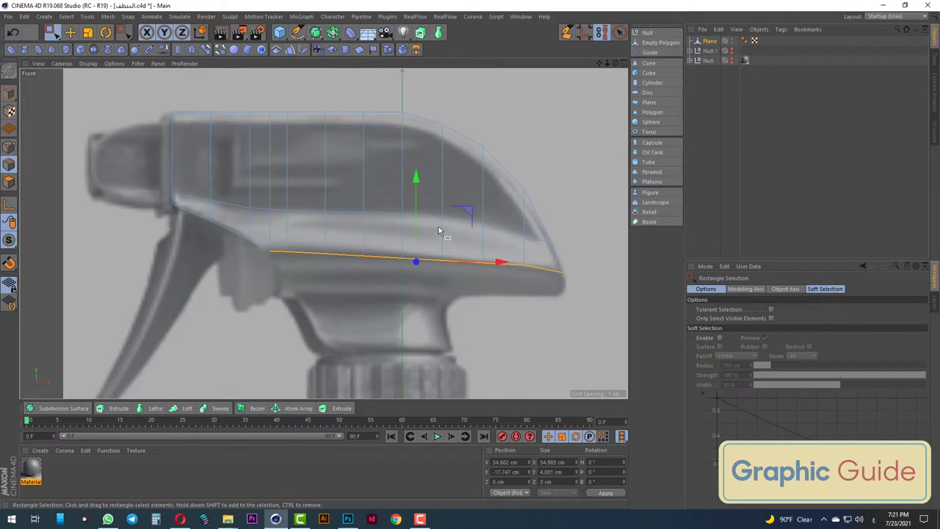
left_click_drag(420, 177, 415, 217)
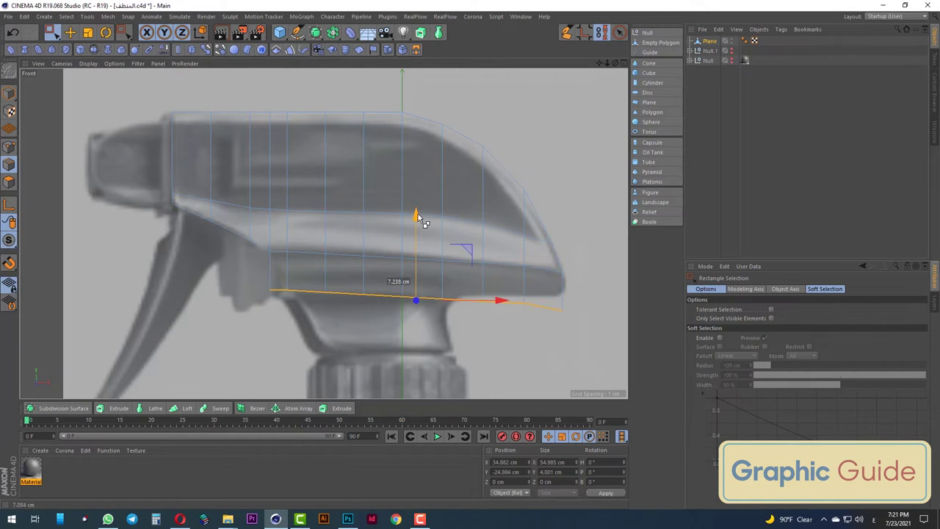
left_click(88, 31)
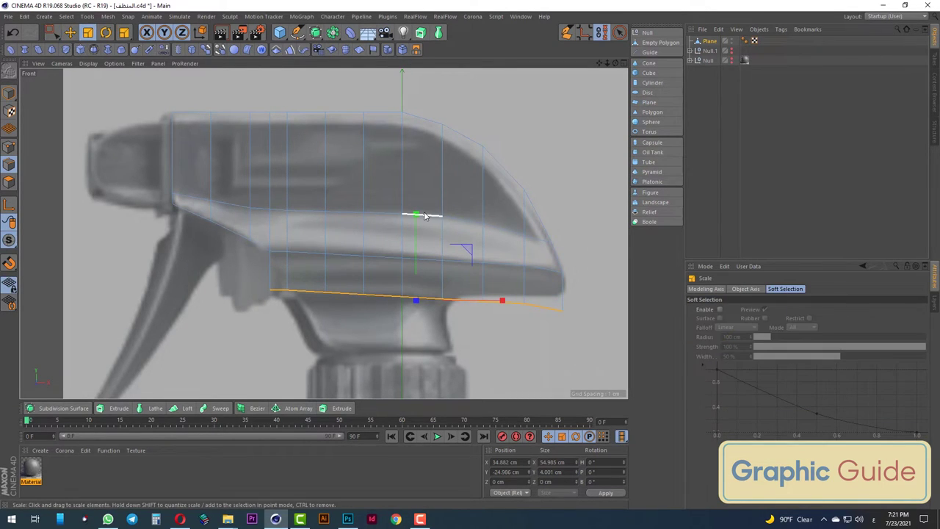
left_click_drag(424, 215, 418, 213)
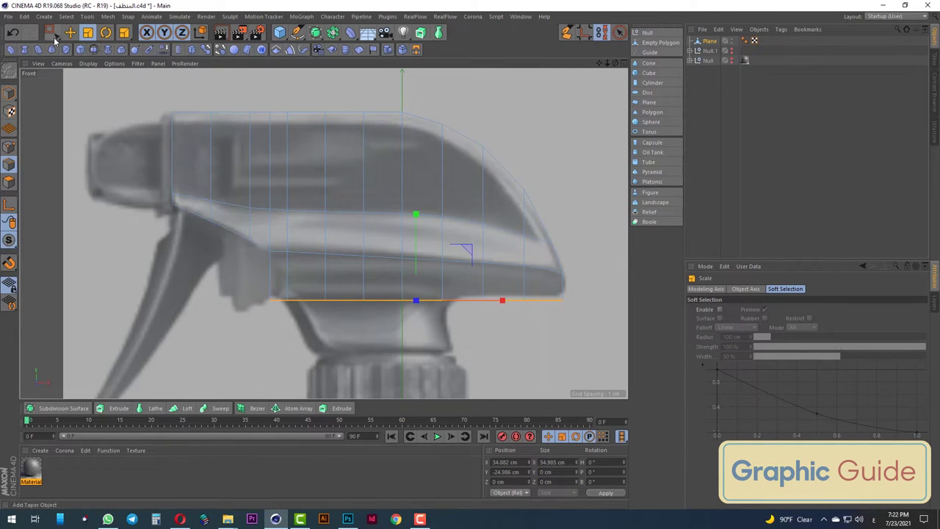
left_click(50, 32)
left_click_drag(415, 214, 415, 224)
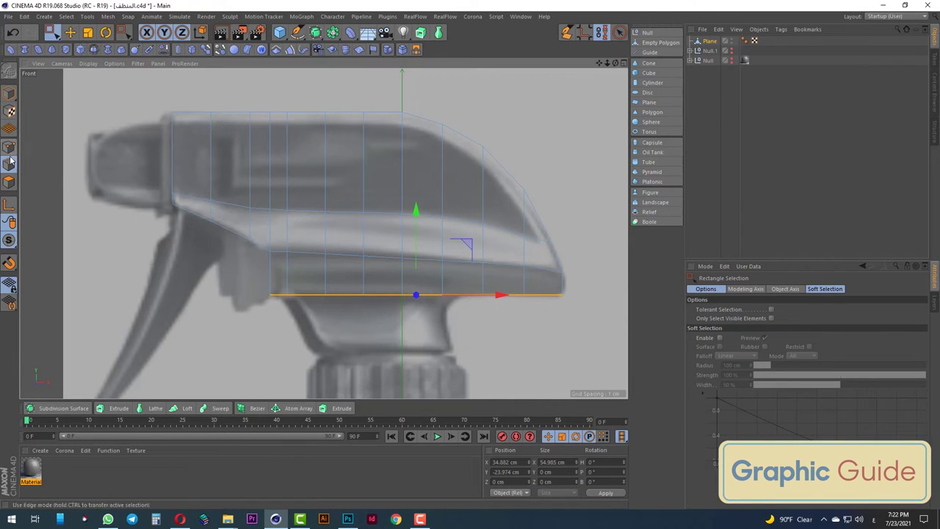
Shift the front point column left along X to match the reference outline
left_click_drag(425, 114, 450, 346)
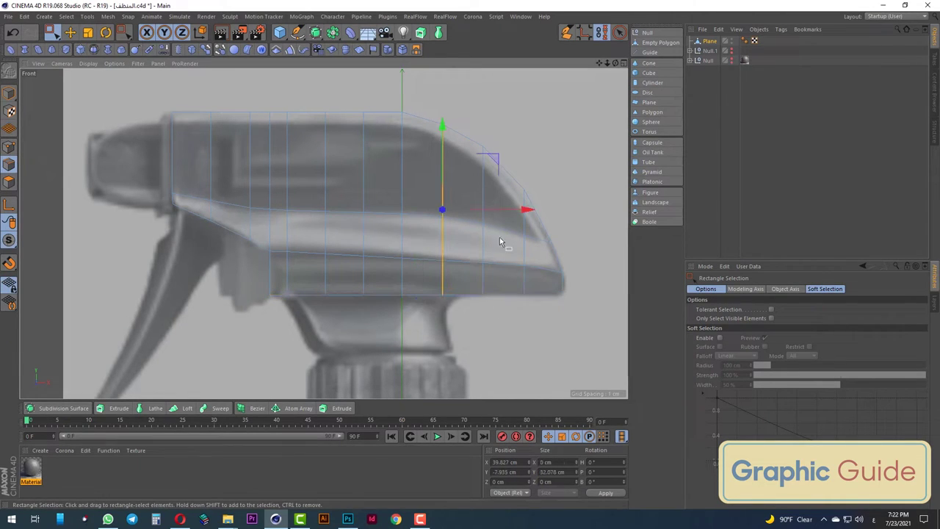
left_click_drag(512, 217, 510, 227)
left_click_drag(437, 103, 453, 338)
left_click_drag(525, 208, 512, 211)
Add a vertical edge loop near the front and raise its top point to follow the curve
right_click(451, 218)
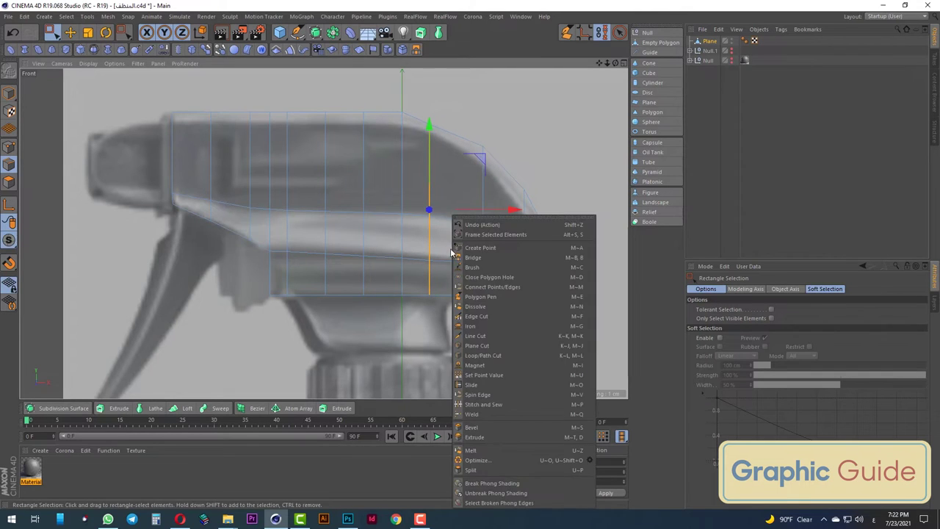
left_click(495, 360)
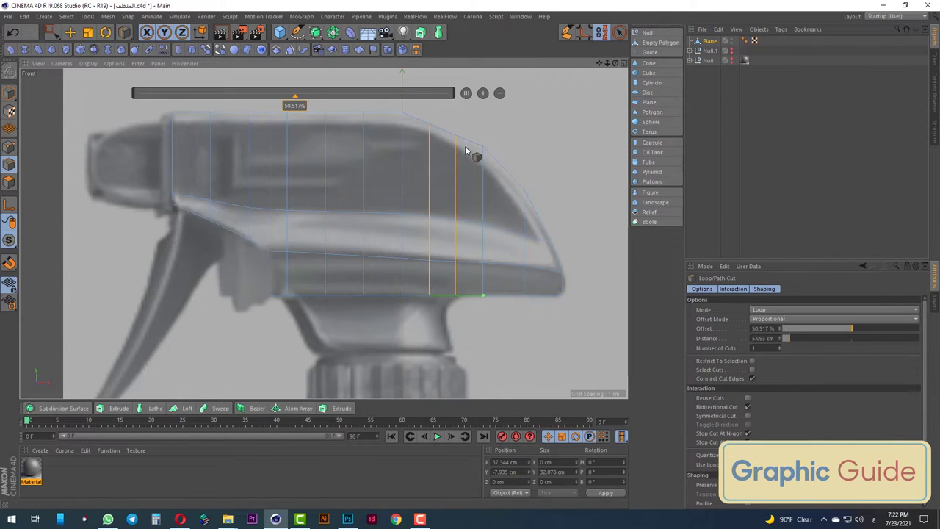
left_click(9, 146)
left_click_drag(50, 32, 83, 64)
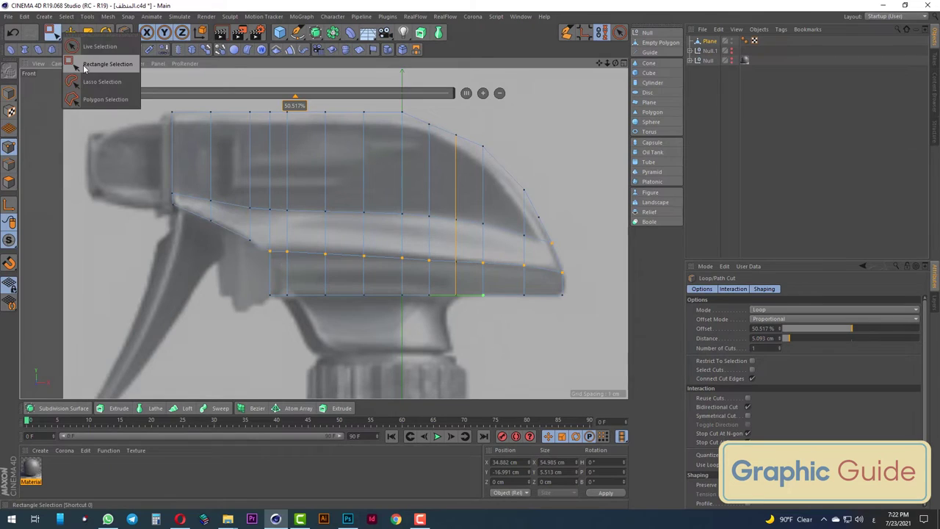
scroll(518, 145, "up", 2)
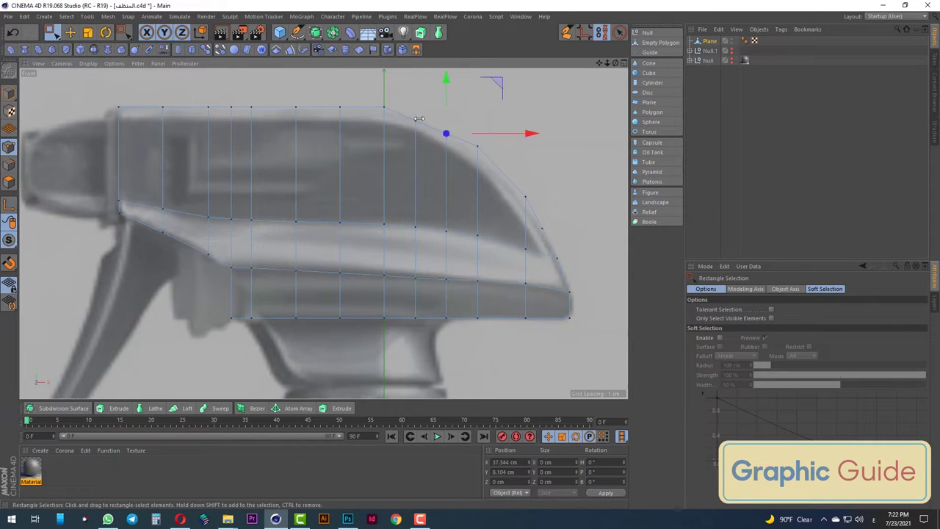
left_click(419, 119)
left_click_drag(457, 120, 434, 153)
left_click_drag(452, 80, 449, 73)
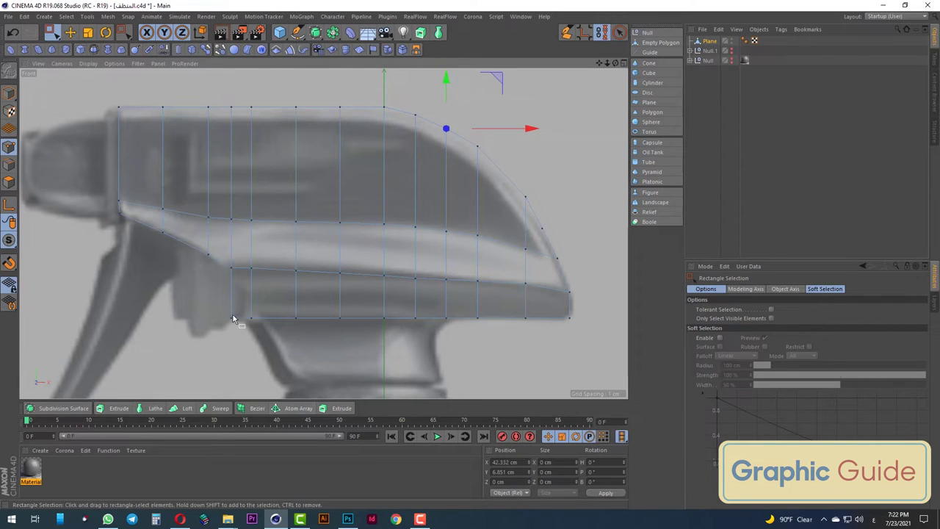
Reposition the lower-left vertices and column about 0.84 cm to follow the reference outline
left_click_drag(262, 325, 272, 332)
left_click_drag(229, 307, 239, 326)
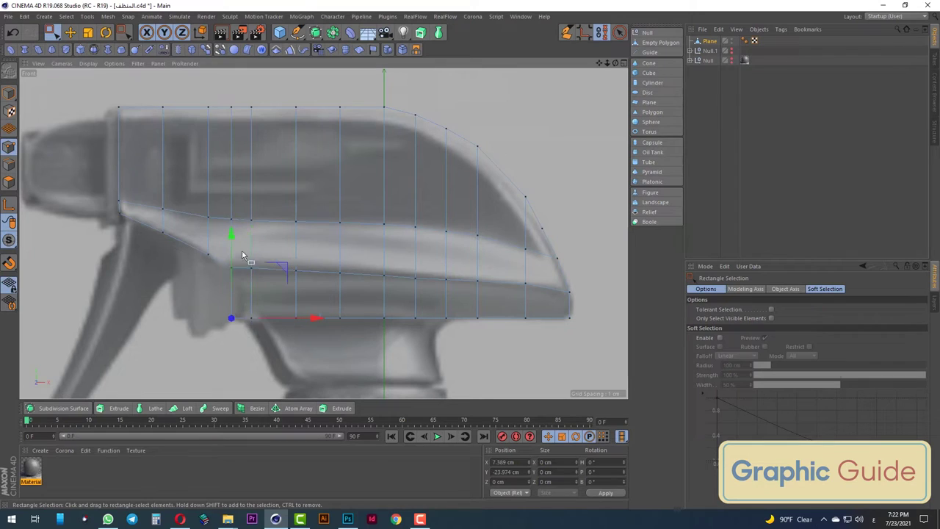
left_click_drag(232, 232, 231, 207)
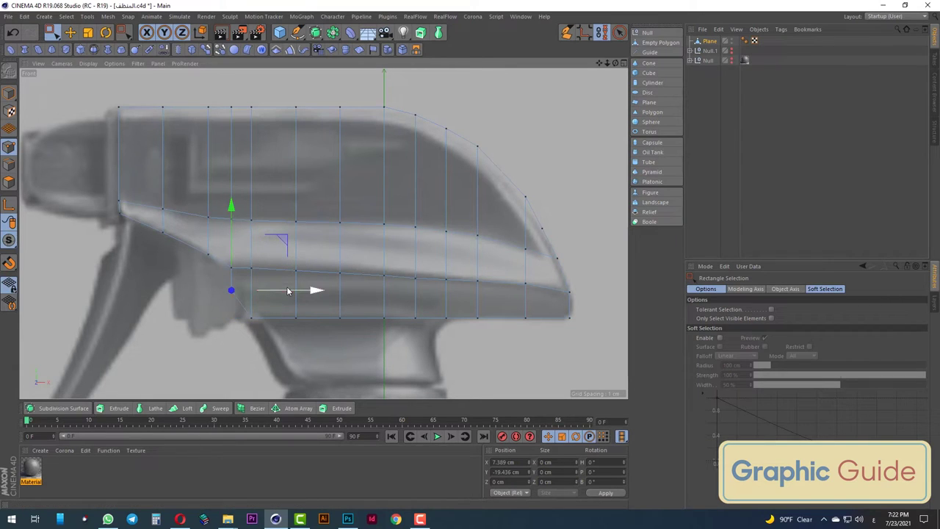
left_click_drag(287, 289, 295, 290)
left_click_drag(244, 310, 285, 324)
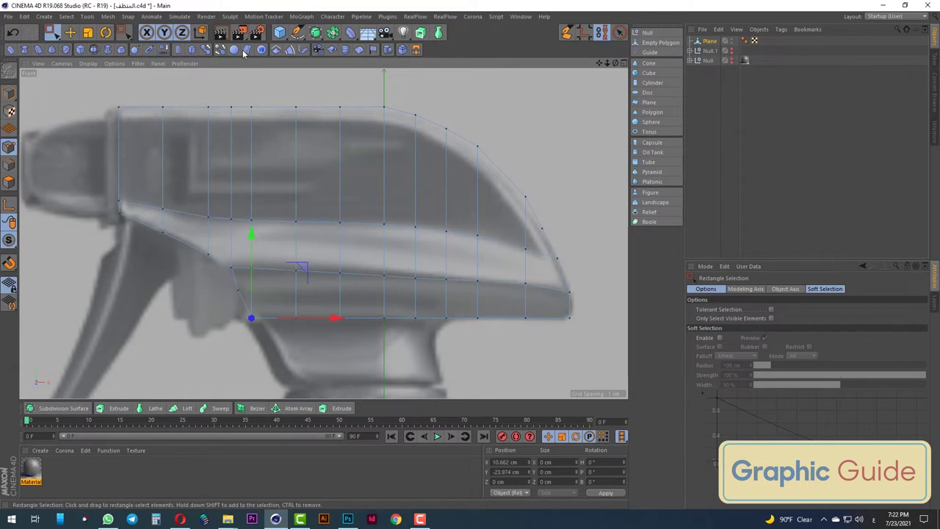
left_click_drag(241, 89, 273, 344)
left_click_drag(327, 213, 336, 212)
left_click_drag(231, 279, 268, 301)
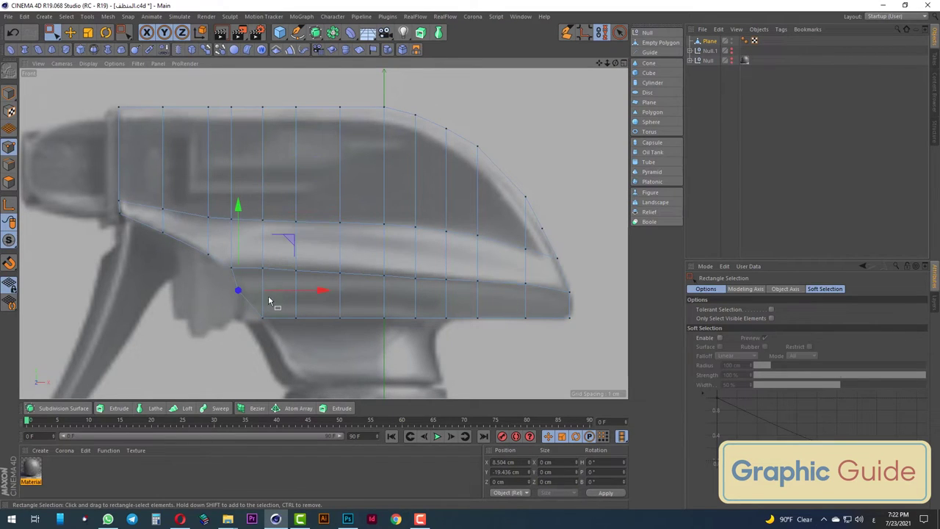
left_click(237, 297)
left_click_drag(286, 290, 291, 291)
scroll(372, 245, "up", 1)
Try pulling the trigger head's bottom edge down toward the neck, then undo it
left_click(11, 165)
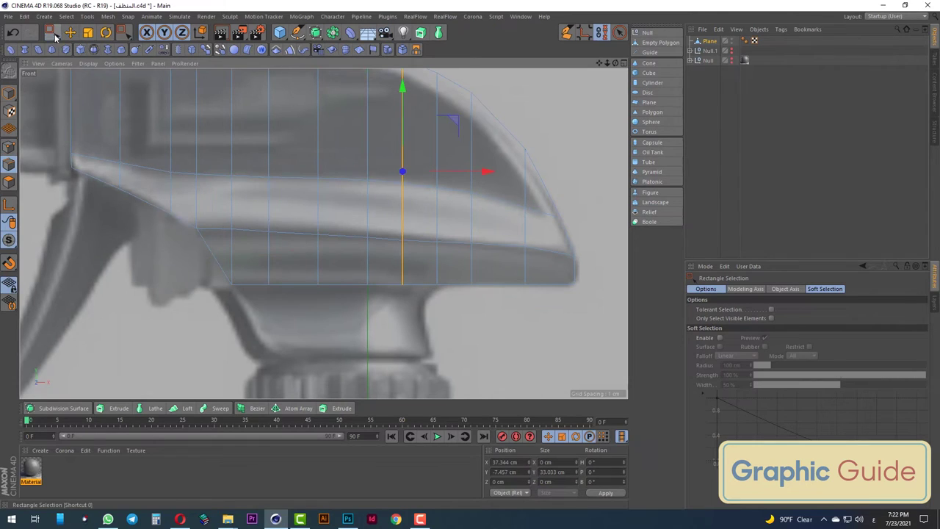
left_click(51, 32)
left_click(103, 59)
left_click_drag(215, 278, 445, 296)
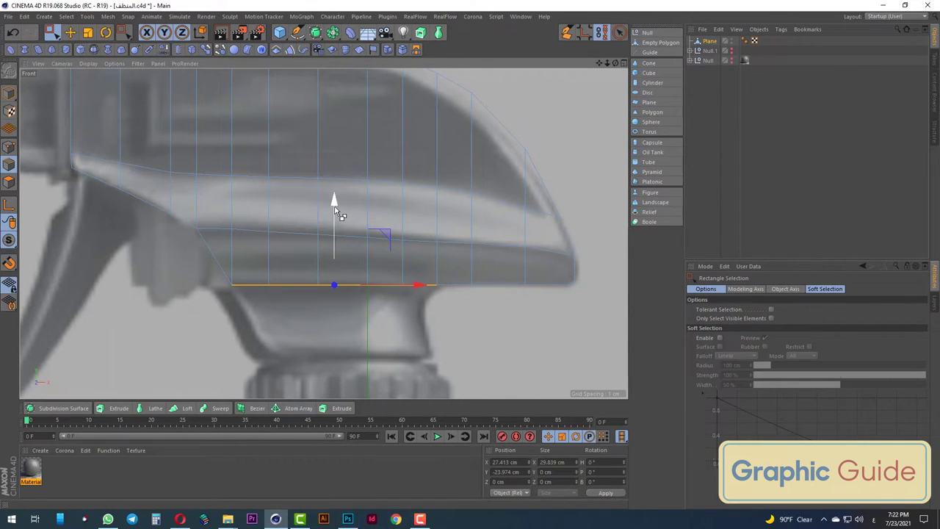
left_click_drag(337, 222, 337, 269)
key("ctrl+z")
Move the bottom edge down to the bottle collar and slide it right to fit
right_click(460, 318)
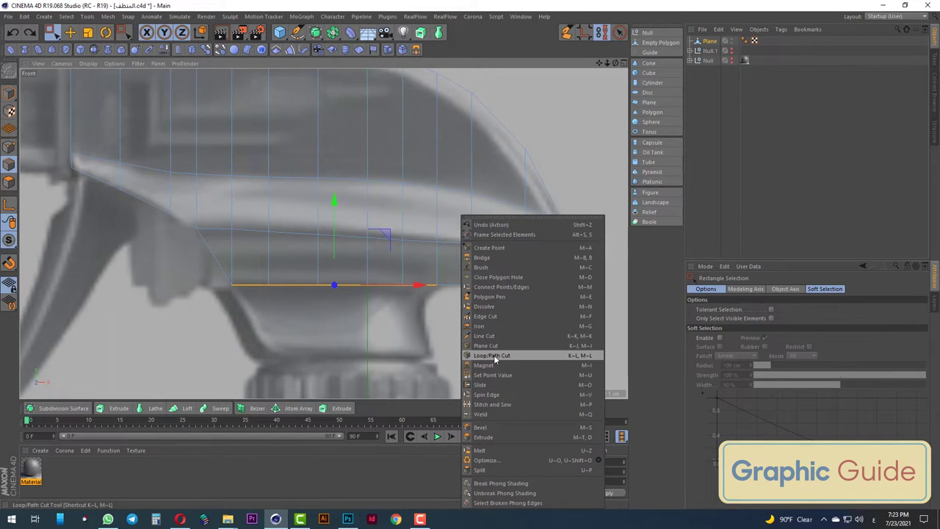
left_click(421, 314)
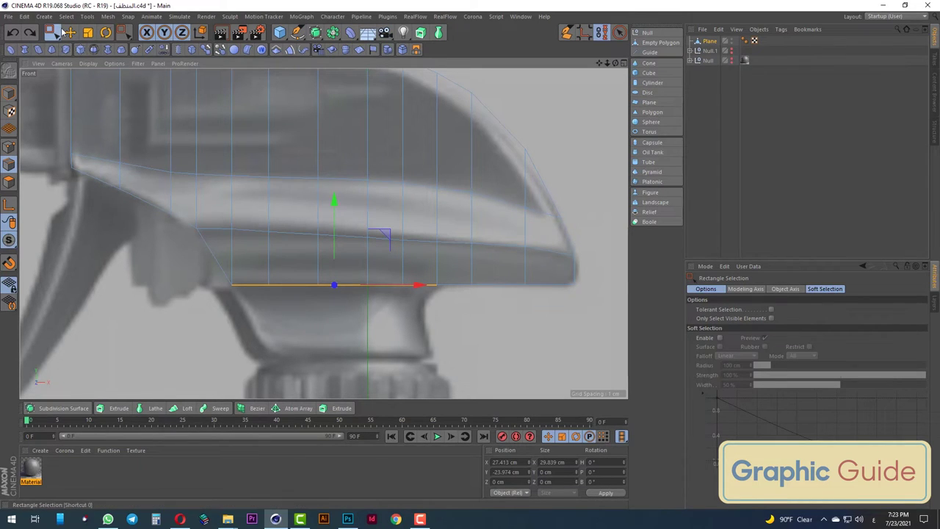
left_click_drag(53, 32, 81, 42)
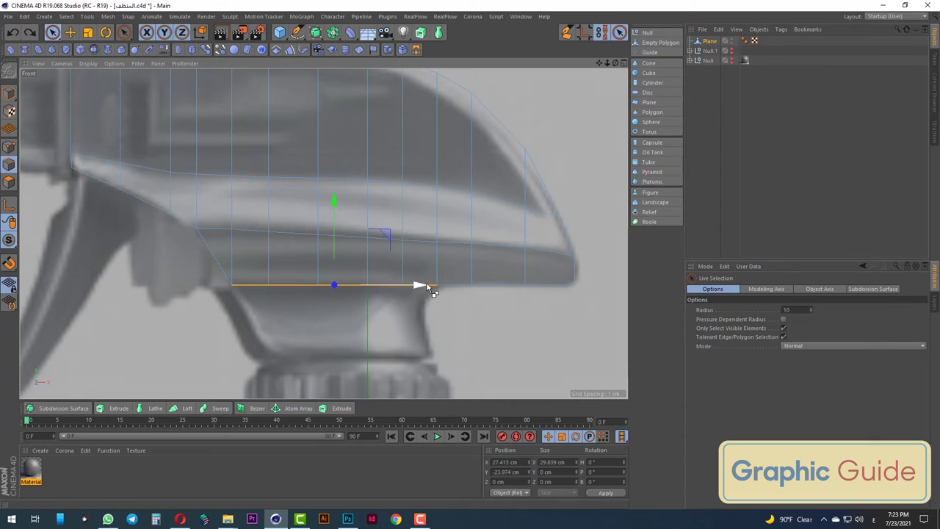
mouse_move(433, 287)
left_mouse_down()
mouse_move(336, 227)
mouse_move(318, 276)
left_mouse_up()
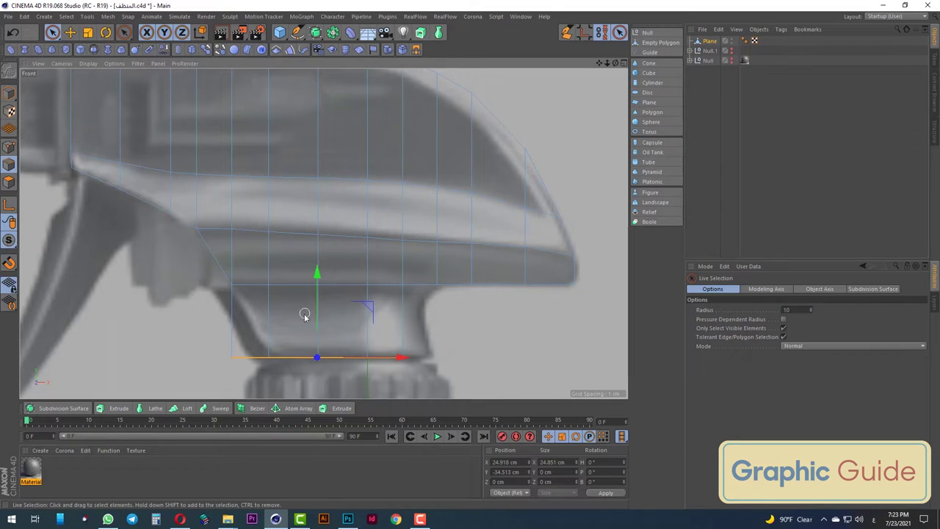
key("Return")
left_click(236, 360)
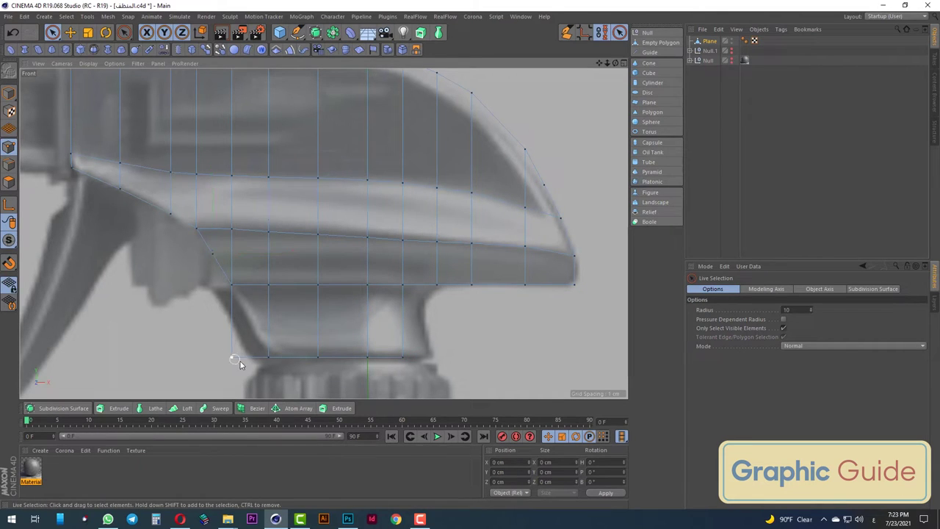
key("ctrl+z")
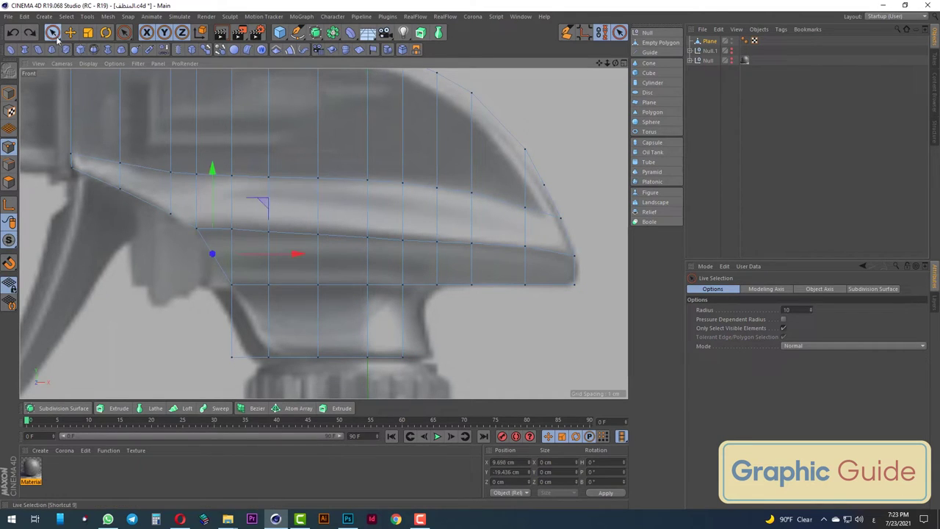
left_click(8, 164)
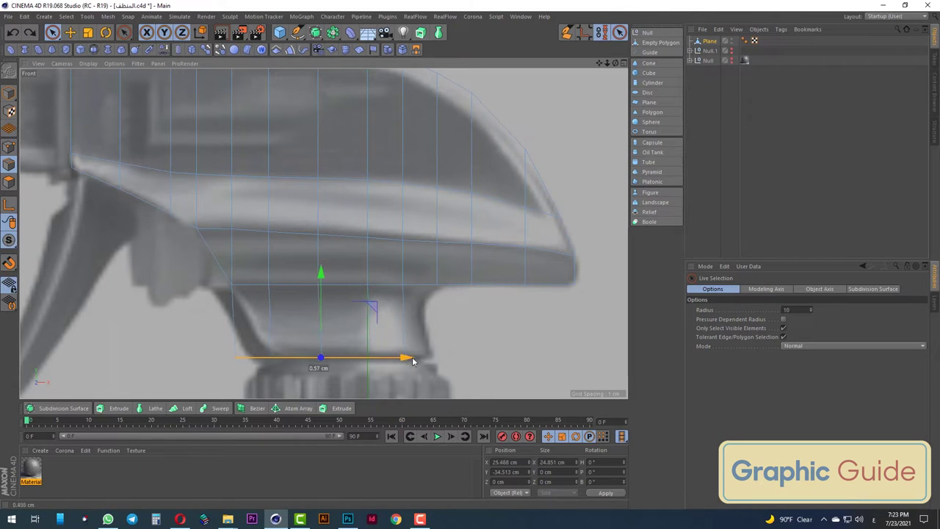
left_click_drag(412, 360, 434, 358)
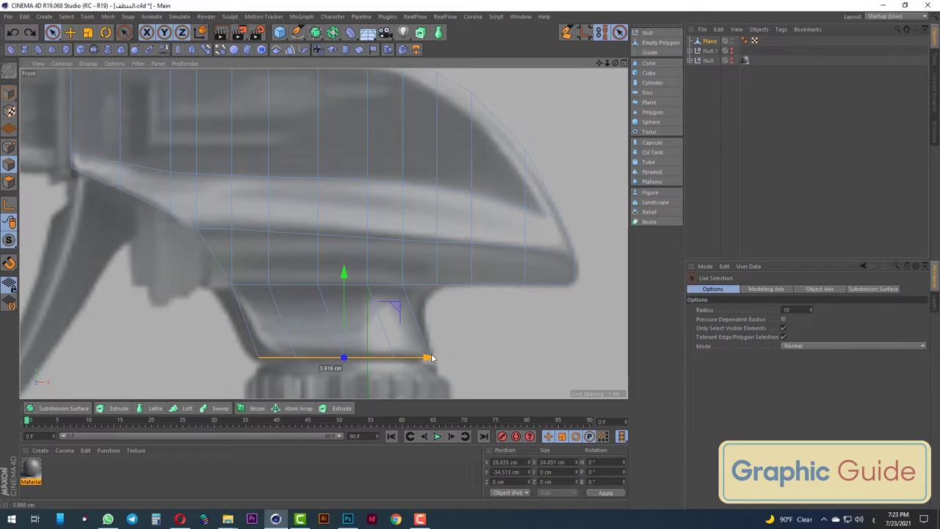
Cut a horizontal loop across the lower part and add a polygon along the neck's slanted right side
right_click(352, 318)
left_click(390, 365)
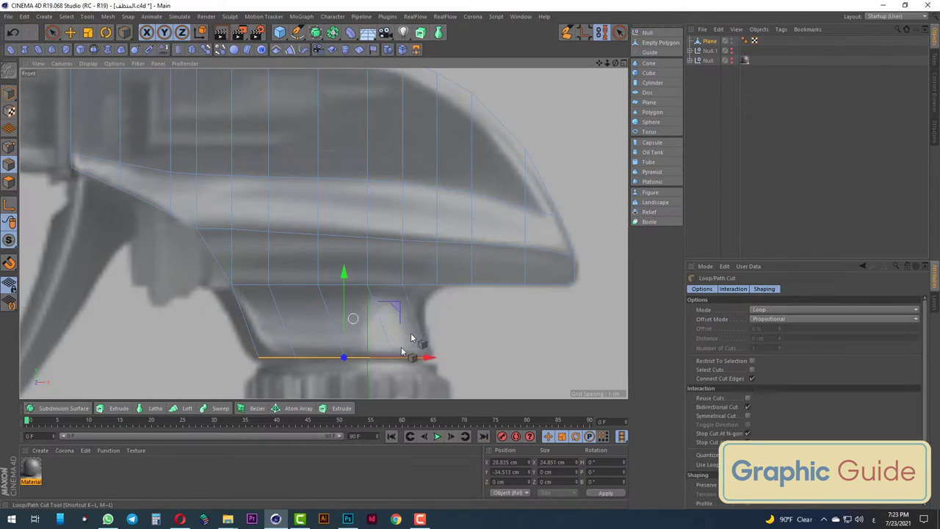
left_click(417, 312)
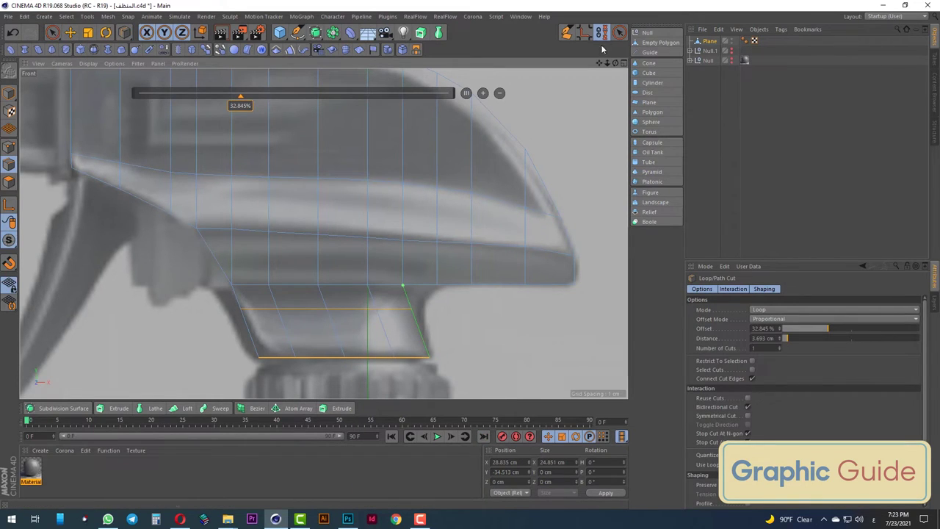
left_click(566, 32)
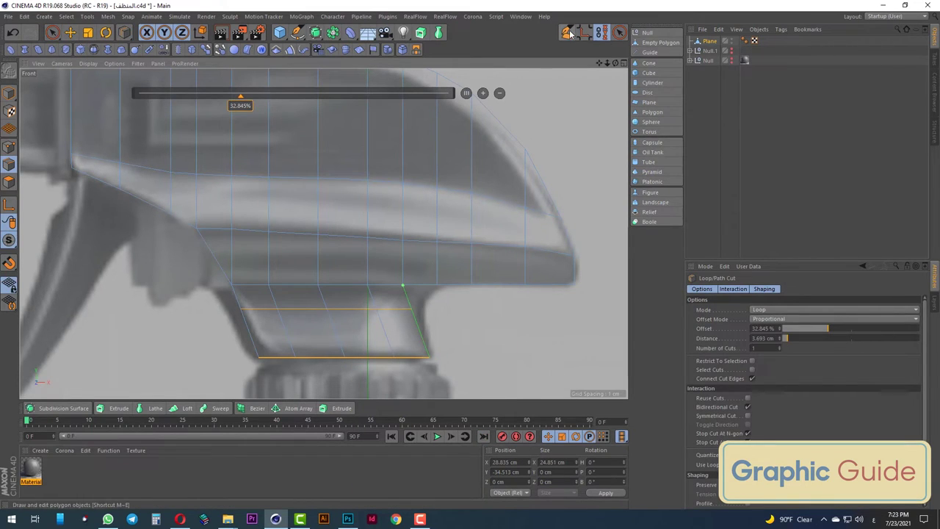
key("ctrl+z")
left_click(424, 289)
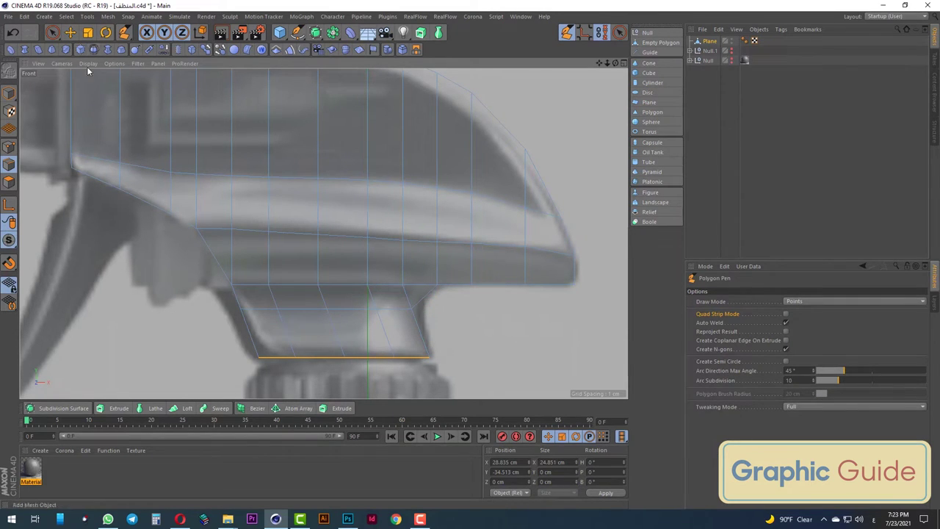
Preview the mesh with Subdivision Surface in Perspective, then turn smoothing off and view from Front
left_click(52, 33)
key("F1")
scroll(351, 279, "up", 2)
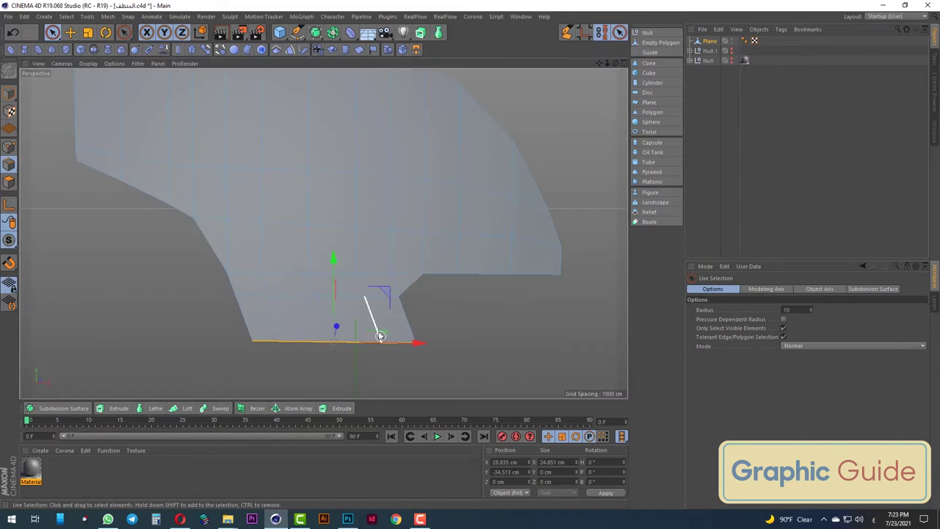
left_click(318, 33, "alt")
scroll(294, 356, "down", 2)
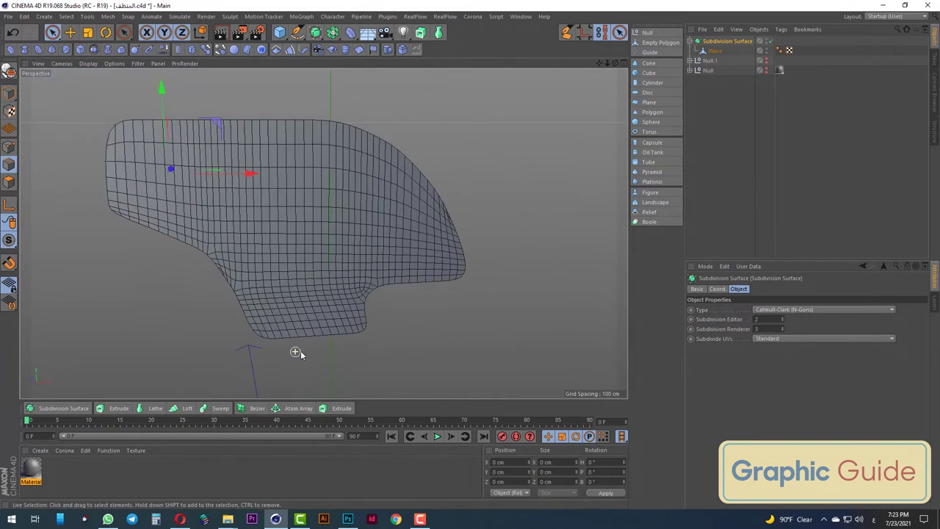
scroll(294, 342, "up", 2)
key("ctrl+z")
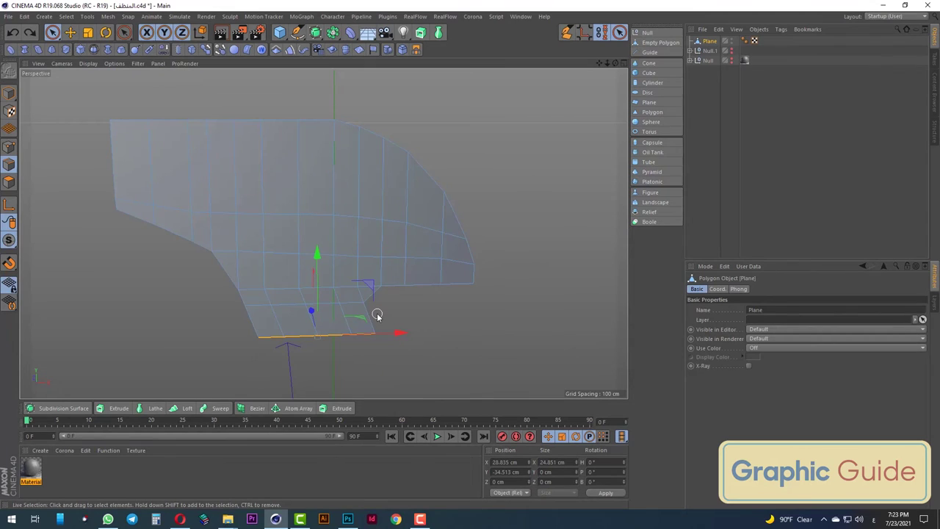
left_click(420, 520)
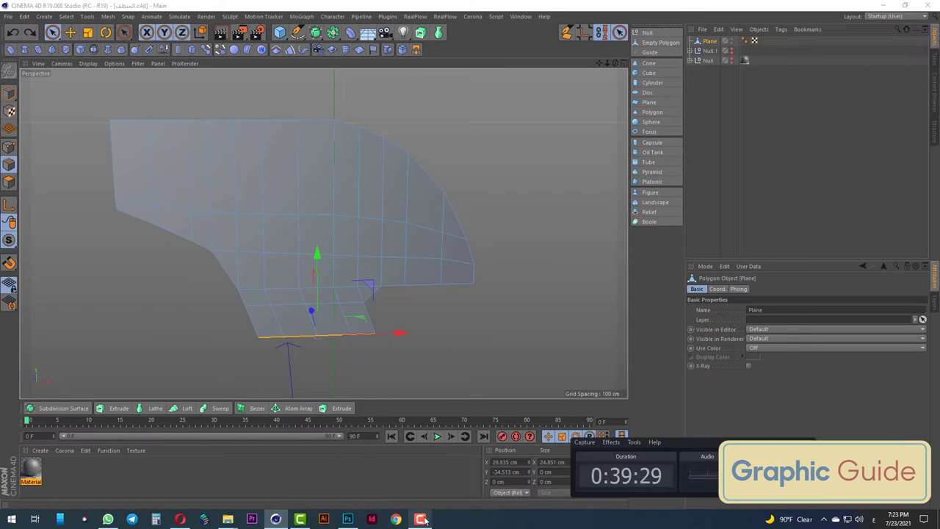
left_click(425, 519)
key("F4")
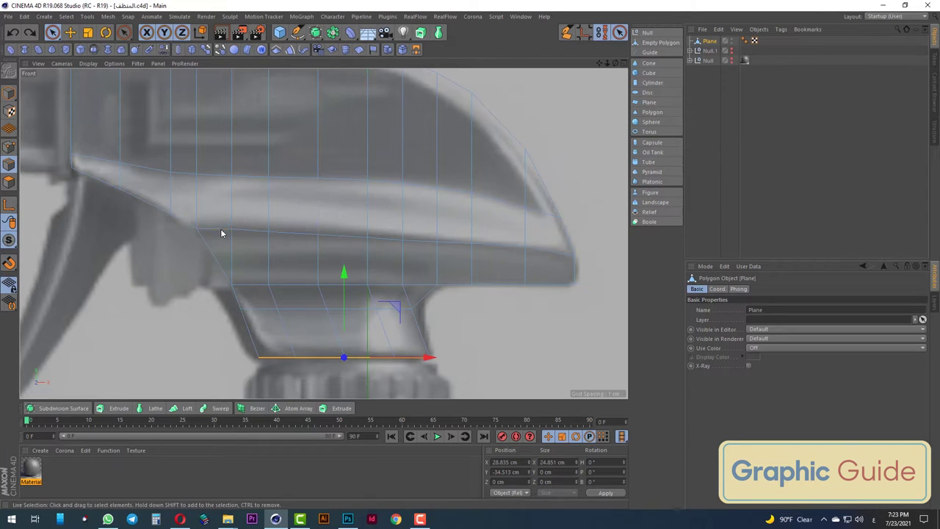
Select the middle horizontal edge loop, scale it to Size Y 0 and rotate it about 2.6°
left_click_drag(221, 233, 534, 228)
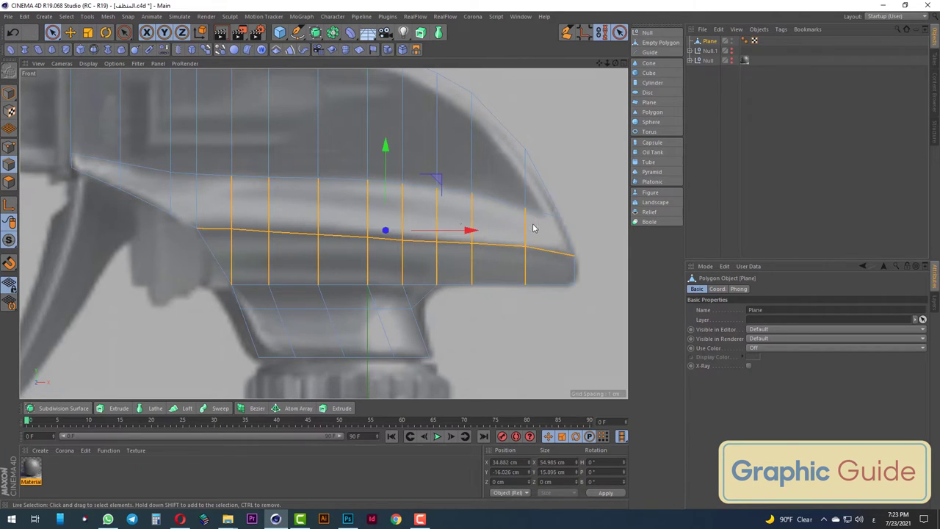
left_click_drag(204, 260, 546, 260)
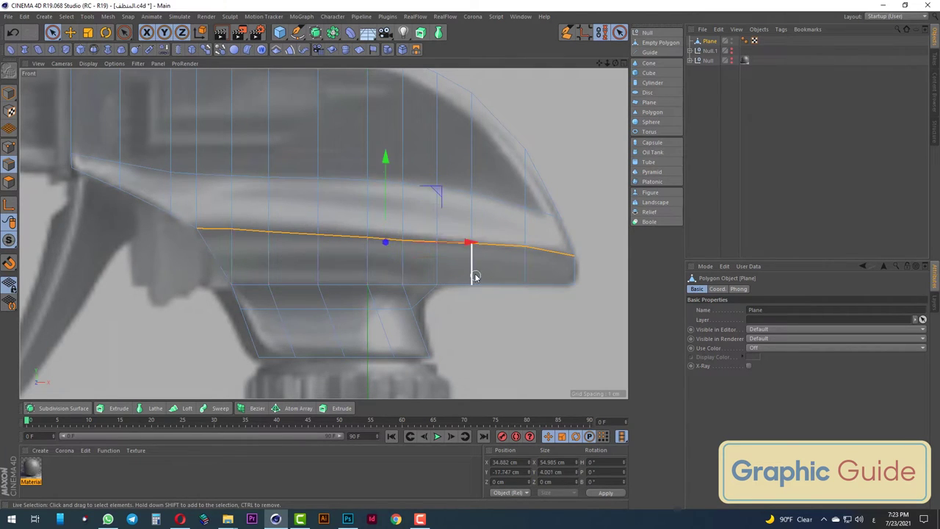
left_click(87, 33)
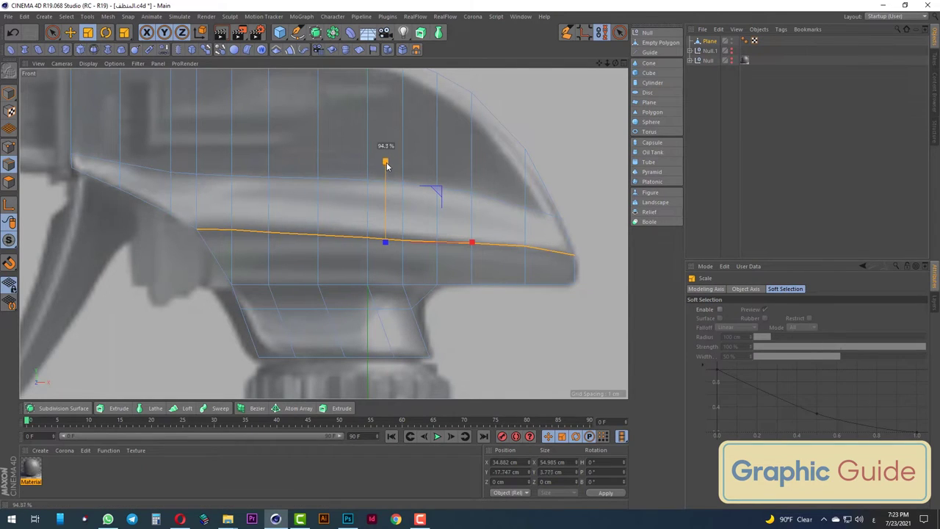
left_click_drag(387, 166, 393, 183)
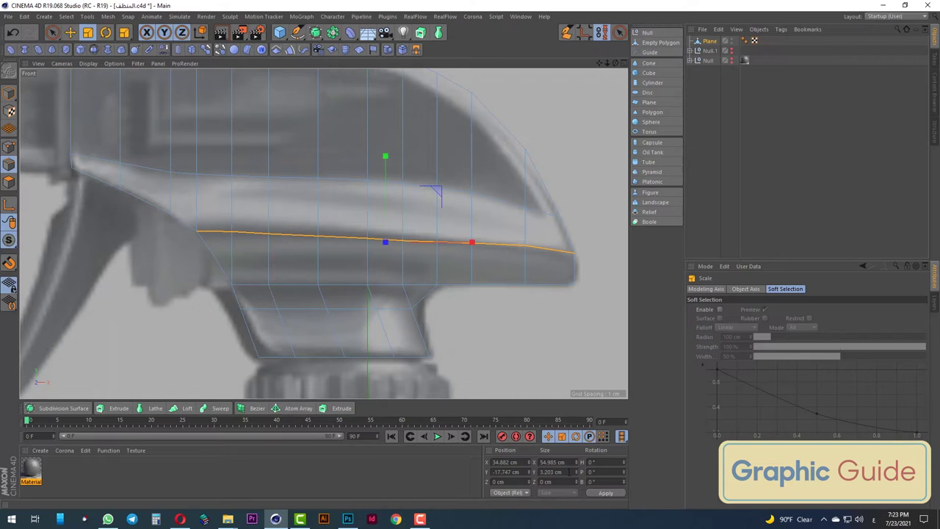
type("0")
key("Return")
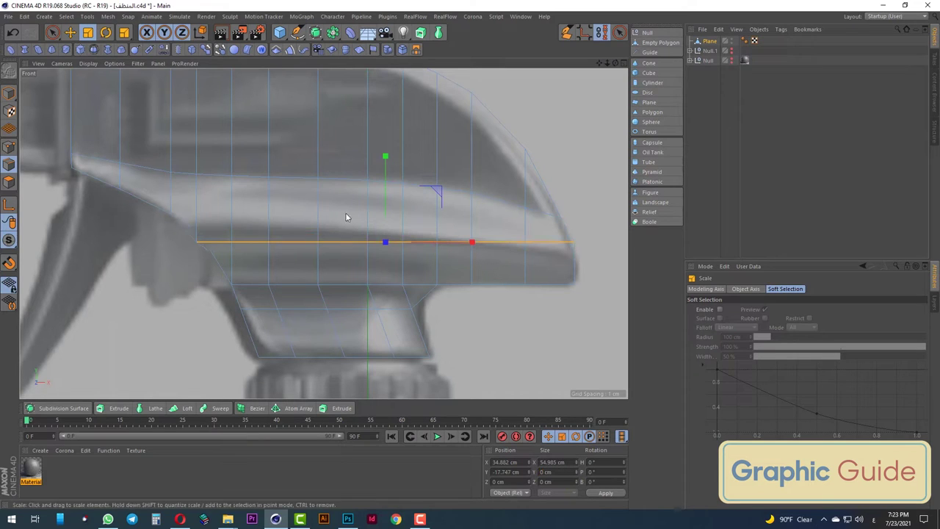
left_click(106, 32)
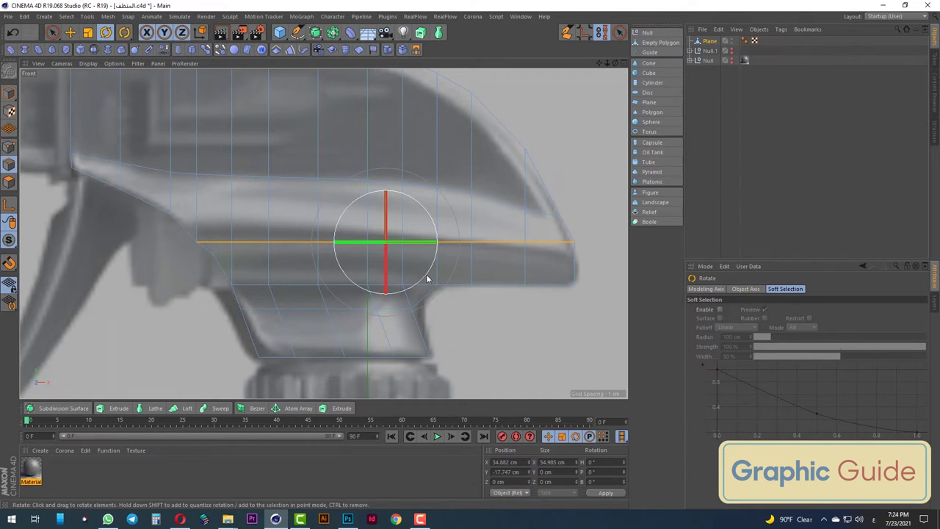
left_click_drag(425, 278, 423, 277)
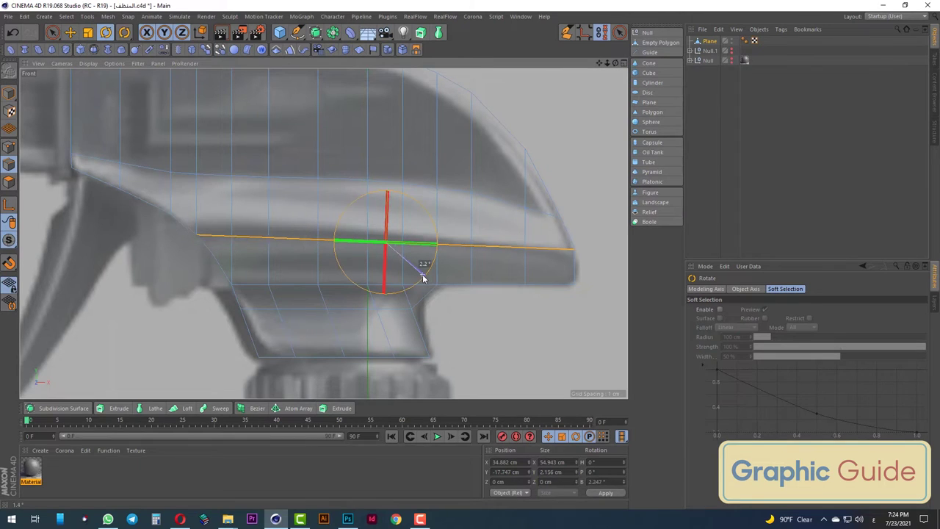
Raise the loop about 0.5 cm and push it roughly 3.7 cm back in depth
key("9")
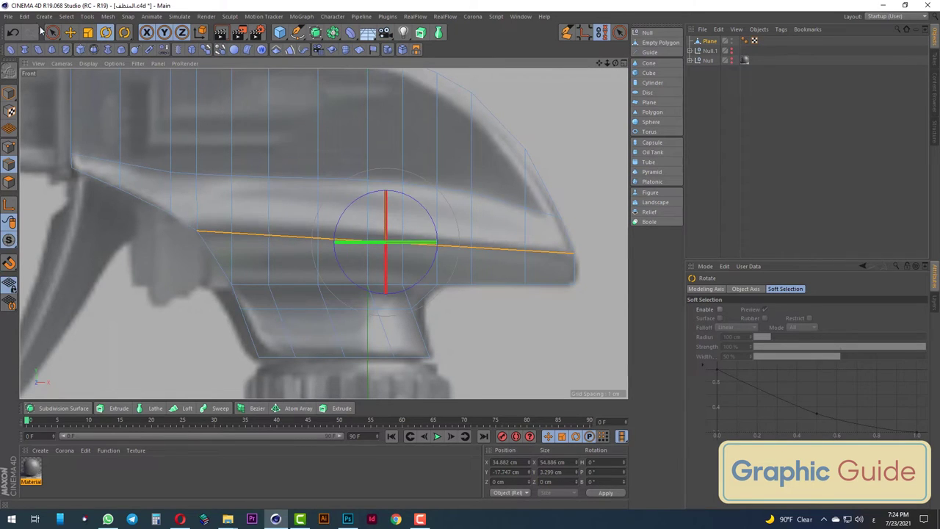
left_click_drag(387, 172, 388, 167)
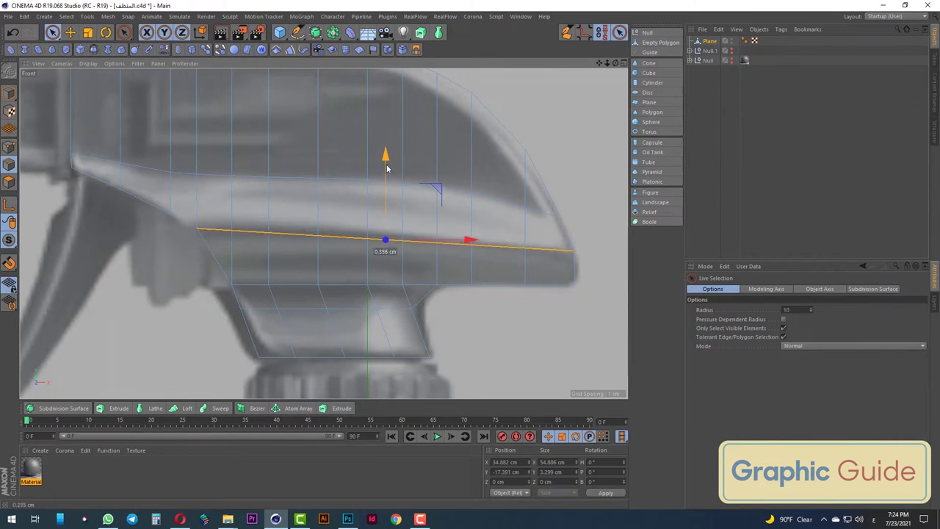
key("F1")
left_click_drag(368, 276, 414, 279, "alt")
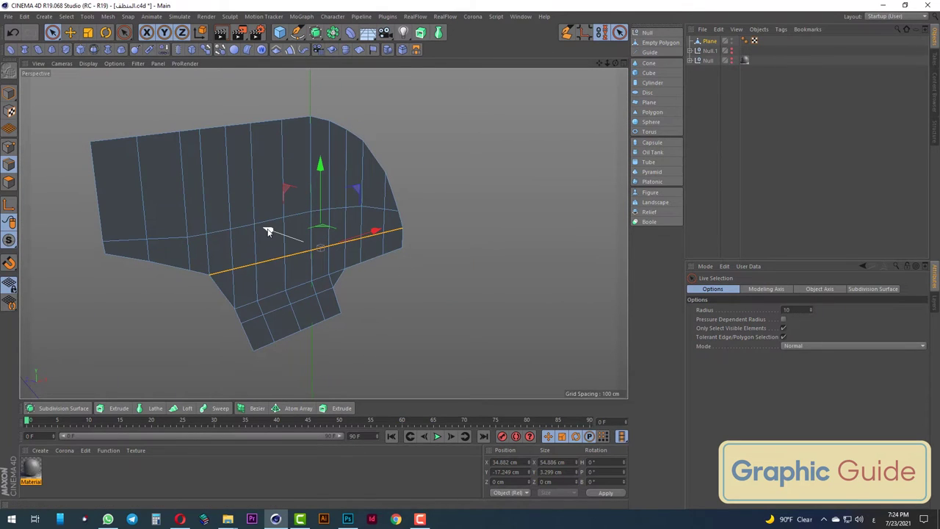
mouse_move(268, 232)
left_mouse_down()
mouse_move(278, 237)
mouse_move(161, 262)
mouse_move(440, 262)
mouse_move(421, 276)
left_mouse_up()
Select the mesh's outer boundary edge loop using Loop Selection with Select Boundary Loop
left_click(44, 16)
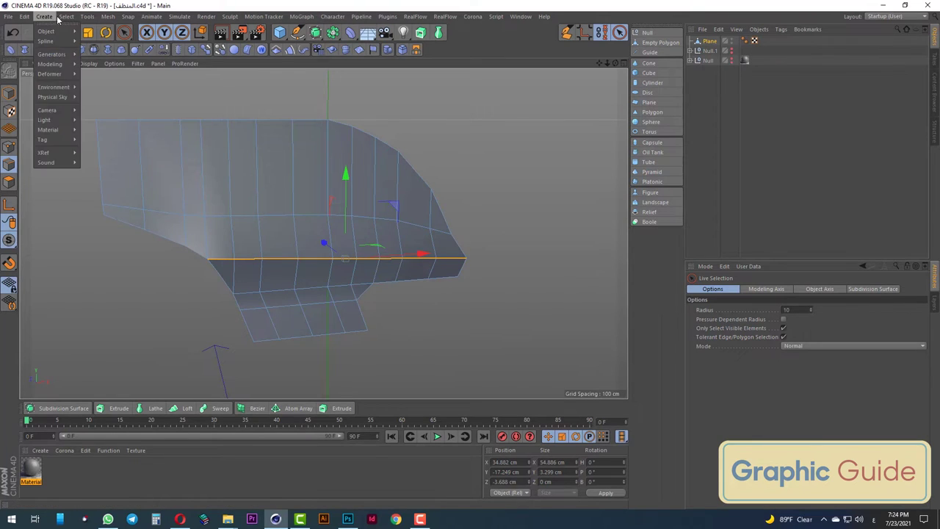
left_click(92, 83)
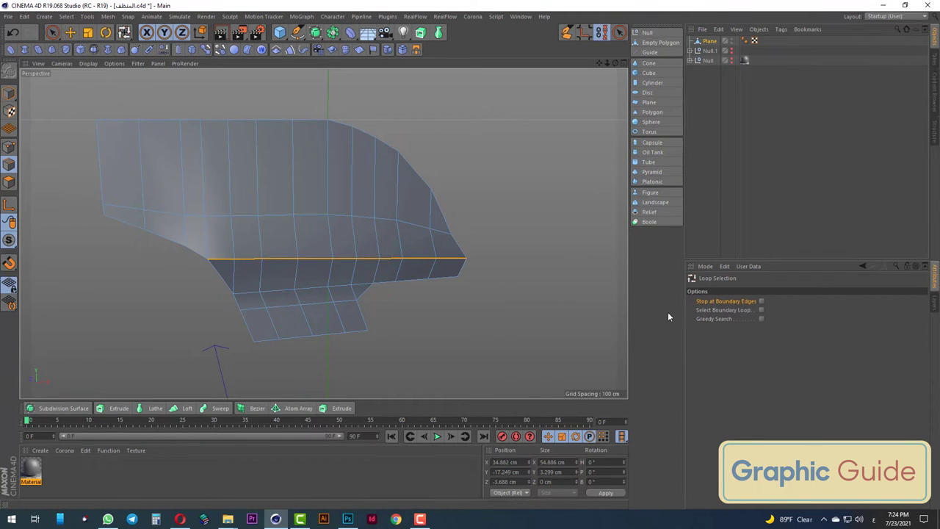
left_click(760, 310)
left_click(461, 273)
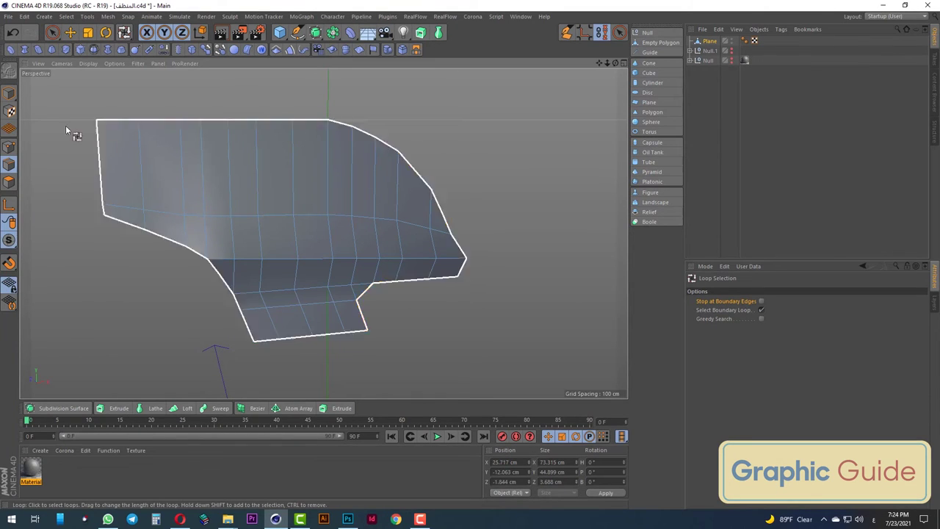
left_click(53, 32)
Ctrl-drag the boundary edge into side walls and flatten their ends to Size Z 0
key("F2")
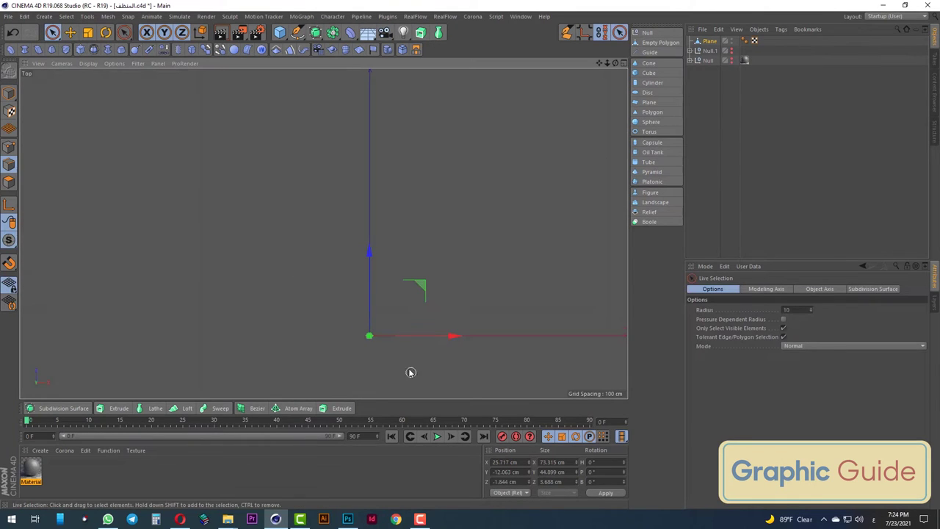
scroll(410, 372, "up", 3)
scroll(380, 340, "up", 4)
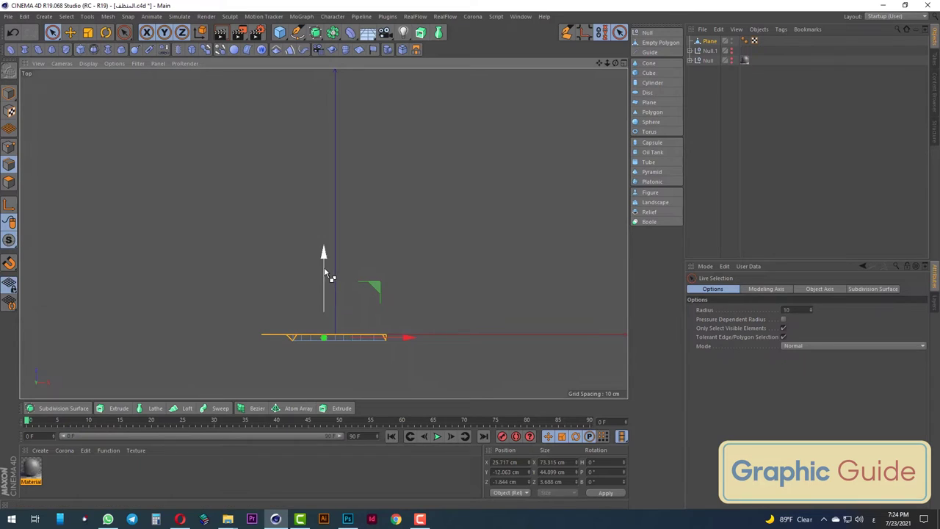
mouse_move(329, 275)
left_mouse_down()
mouse_move(324, 239)
mouse_move(326, 257)
left_mouse_up()
key("t")
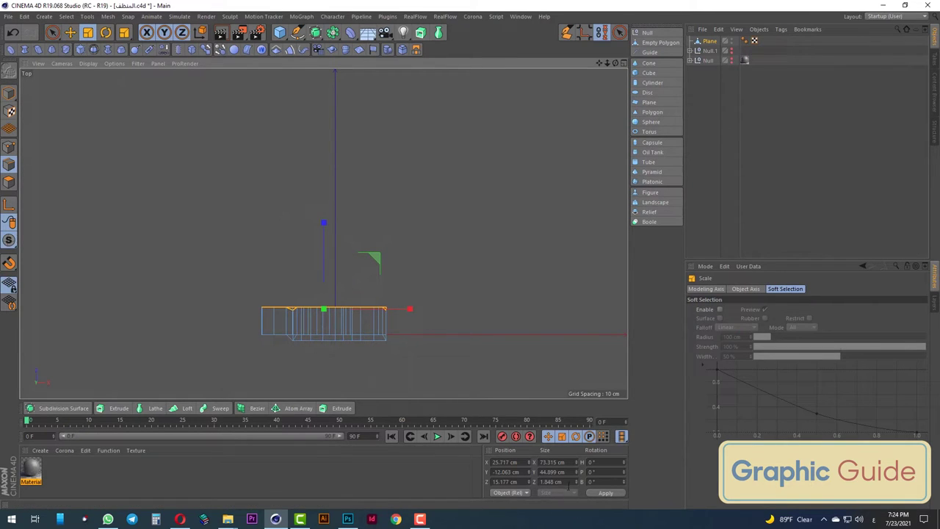
double_click(551, 482)
type("0")
key("Return")
key("F1")
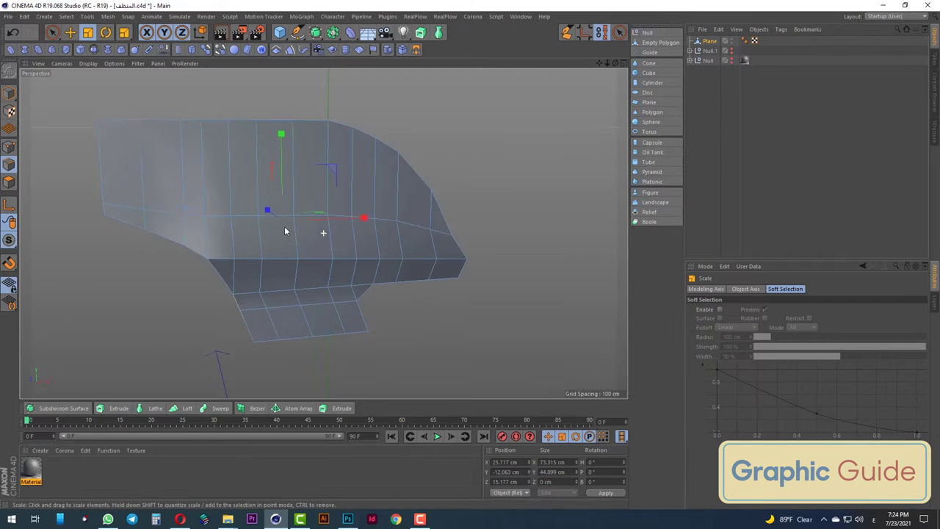
mouse_move(285, 231)
left_mouse_down("alt")
mouse_move(360, 245)
mouse_move(441, 227)
mouse_move(203, 262)
mouse_move(229, 283)
mouse_move(208, 279)
left_mouse_up("alt")
left_click_drag(457, 296, 427, 343, "alt")
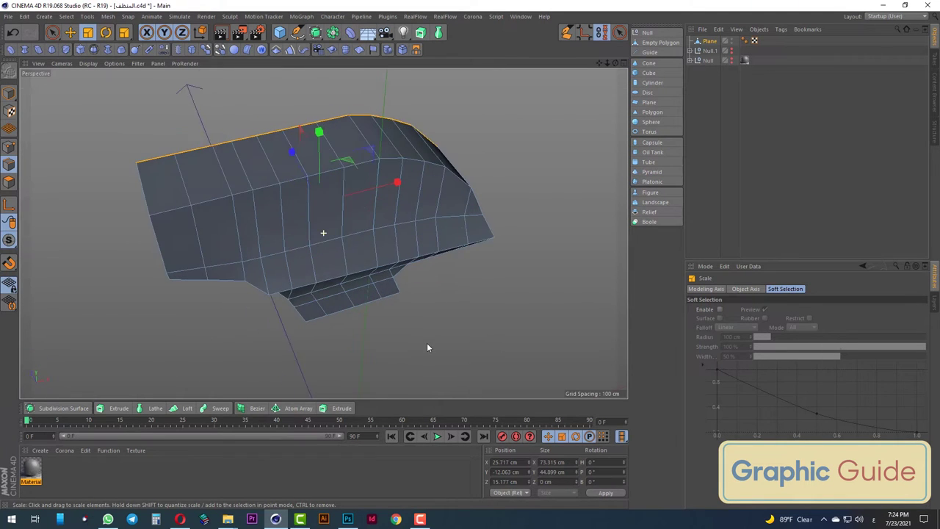
Centre the object's axis, move it up to the top edge, and set Position Z to 0
left_click(53, 32)
left_click(9, 92)
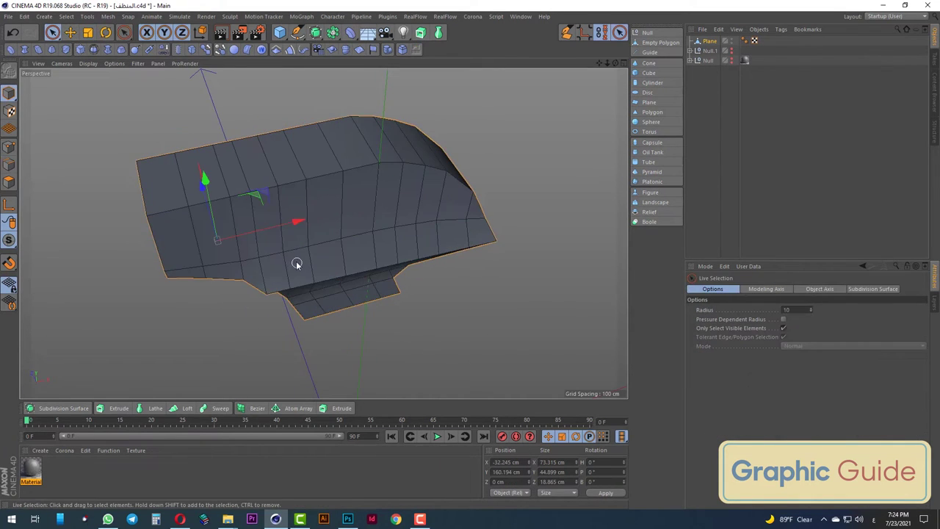
key("F2")
left_click(107, 16)
mouse_move(116, 107)
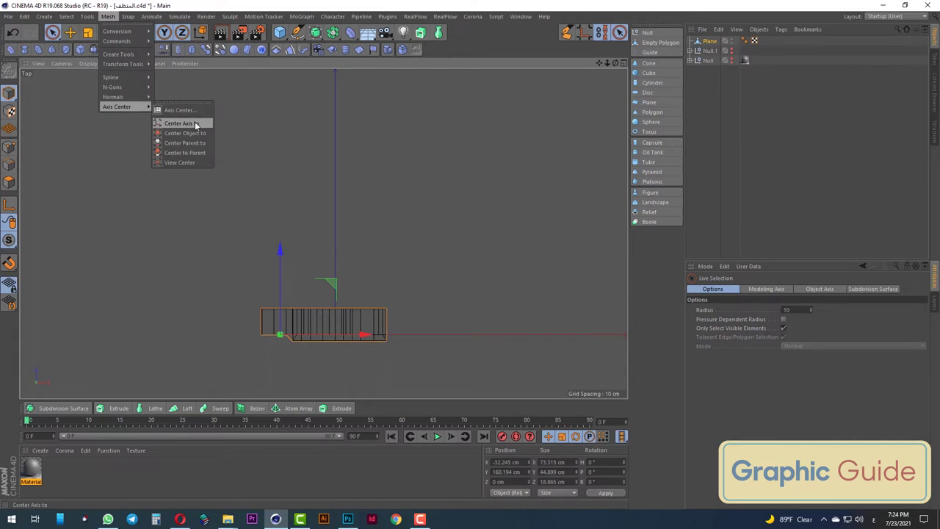
left_click(194, 123)
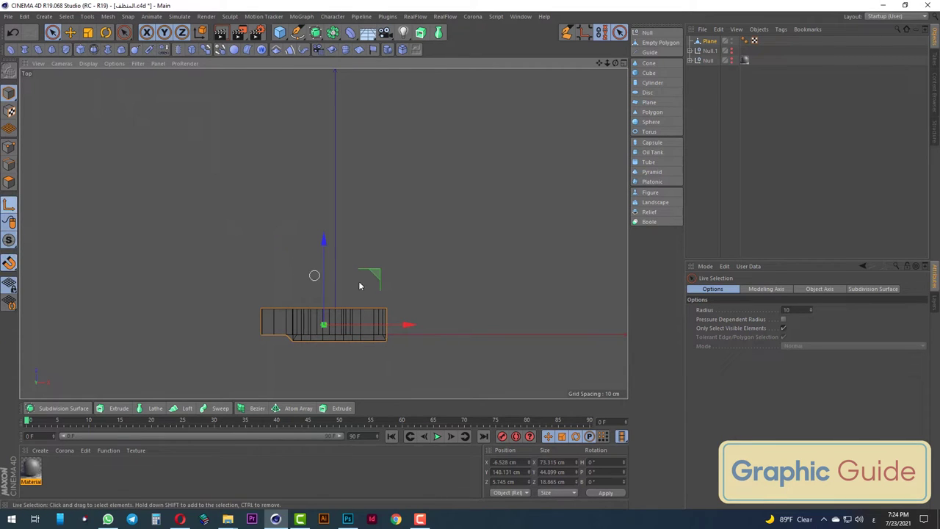
left_click_drag(327, 264, 327, 248)
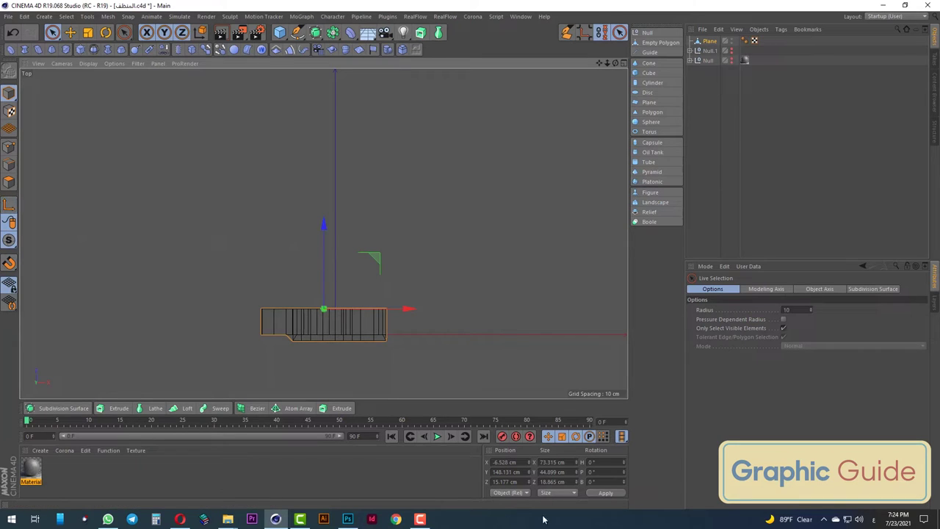
type("0")
key("Return")
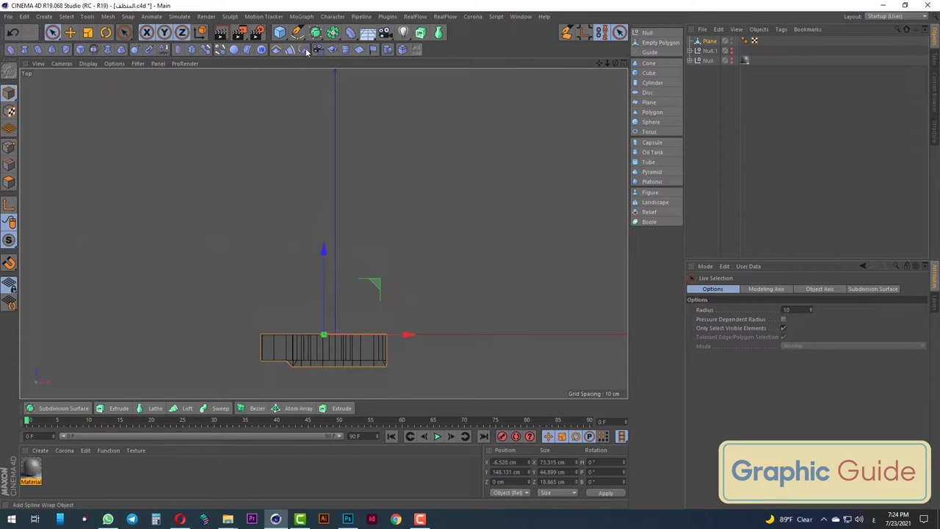
left_click_drag(316, 32, 367, 81)
left_click_drag(333, 33, 447, 87)
Nest the Plane under a new Symmetry object mirroring on XY, and show the bottle again
left_click(447, 82, "alt")
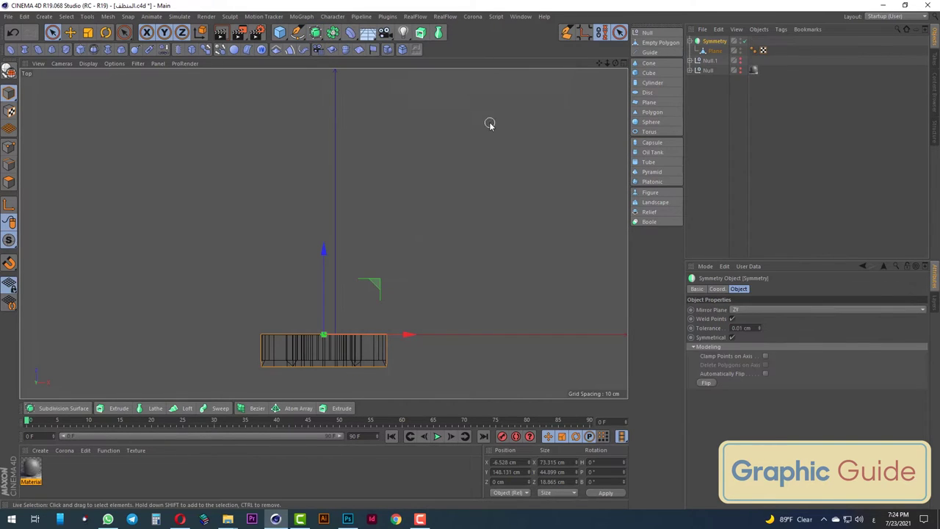
left_click(735, 309)
left_click(742, 322)
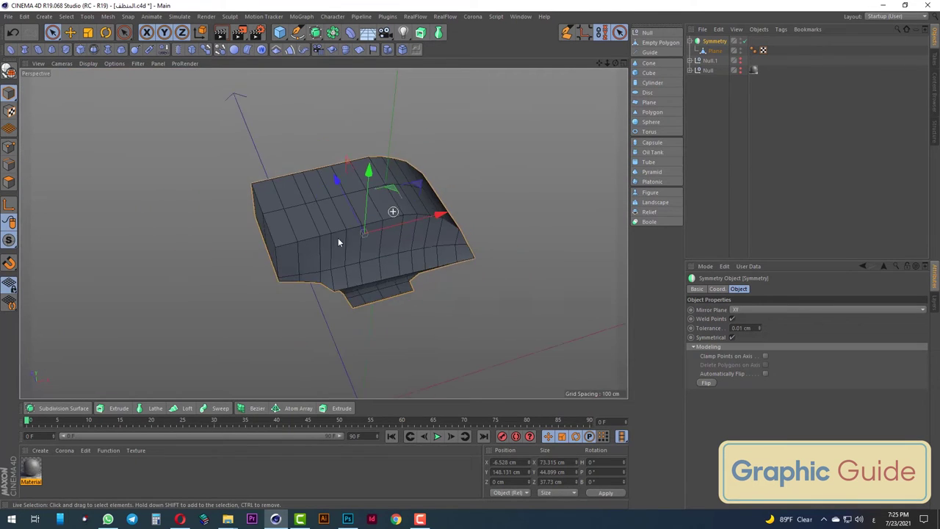
left_click_drag(338, 243, 428, 210, "alt")
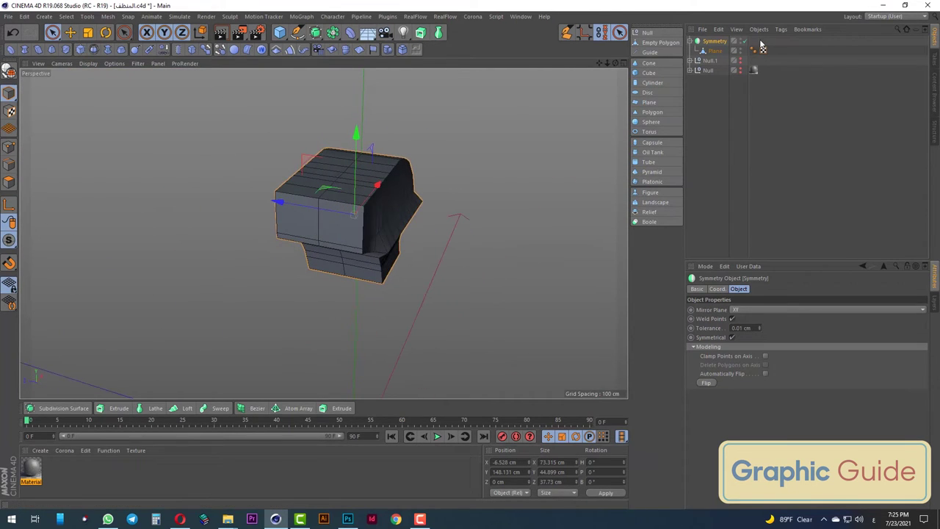
left_click(740, 70)
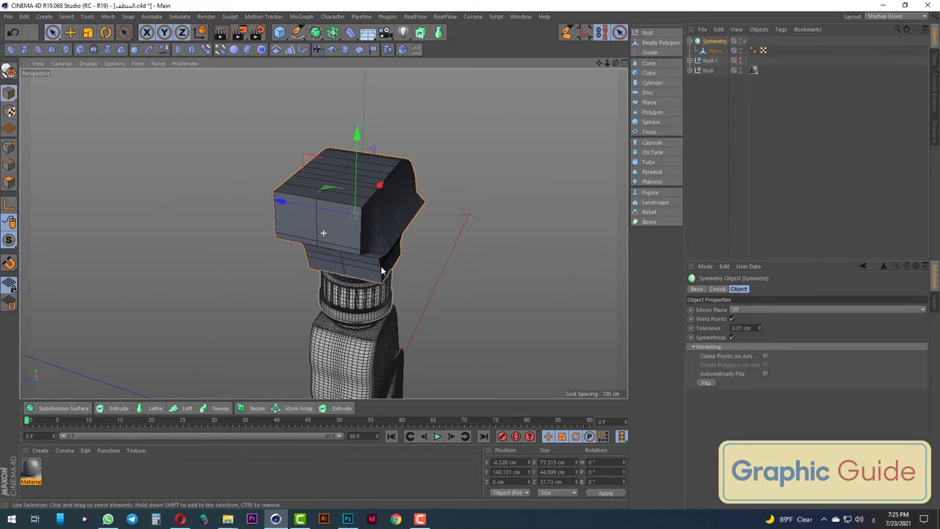
mouse_move(381, 267)
left_mouse_down("alt")
mouse_move(301, 189)
mouse_move(407, 273)
left_mouse_up("alt")
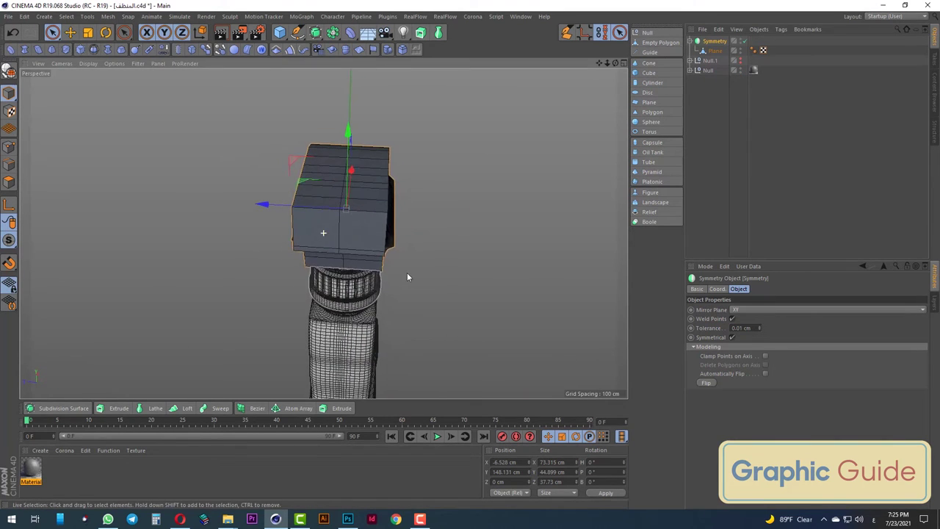
Scale the head block to about 71% depth (~22 cm), testing then undoing a Subdivision Surface
left_click(90, 36)
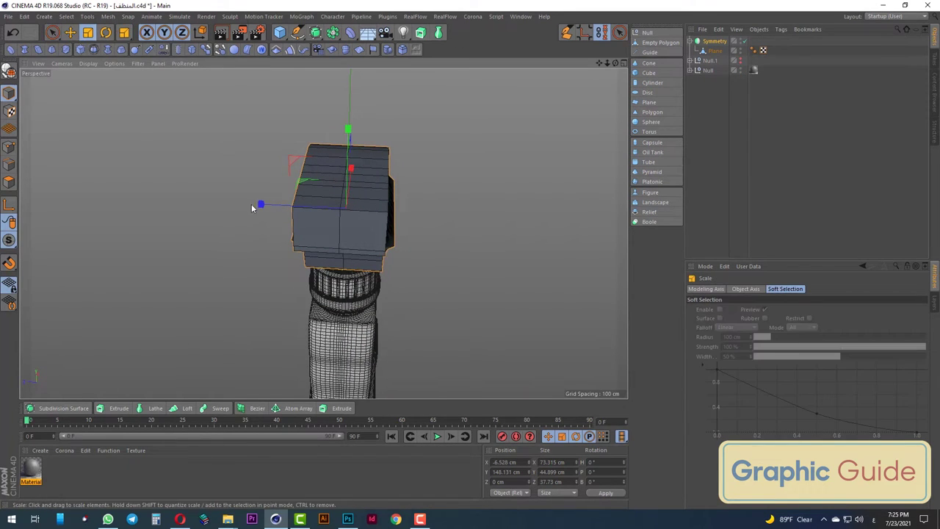
mouse_move(260, 205)
left_mouse_down()
mouse_move(285, 211)
mouse_move(358, 182)
mouse_move(246, 220)
mouse_move(147, 227)
mouse_move(308, 234)
left_mouse_up()
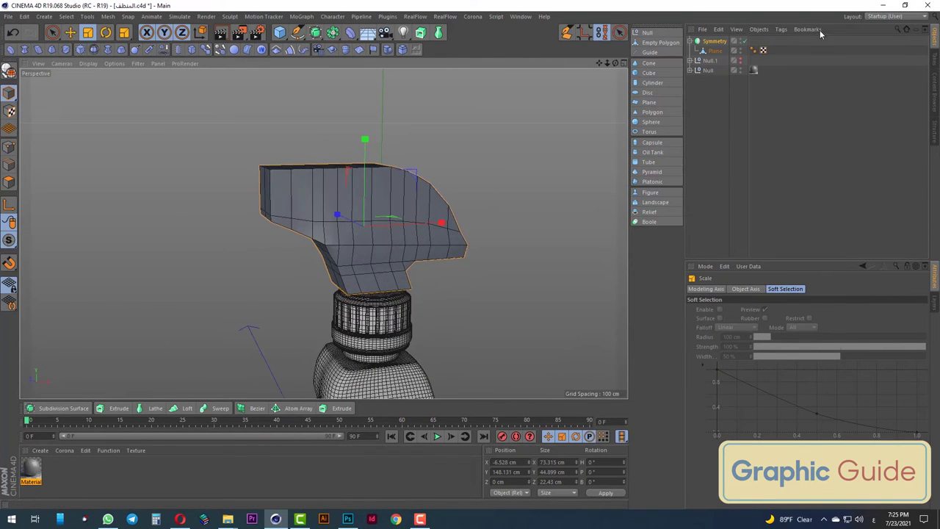
left_click(315, 32, "alt")
mouse_move(369, 224)
left_mouse_down("alt")
mouse_move(360, 257)
mouse_move(390, 225)
mouse_move(369, 276)
mouse_move(493, 260)
mouse_move(545, 265)
mouse_move(378, 265)
mouse_move(403, 280)
left_mouse_up("alt")
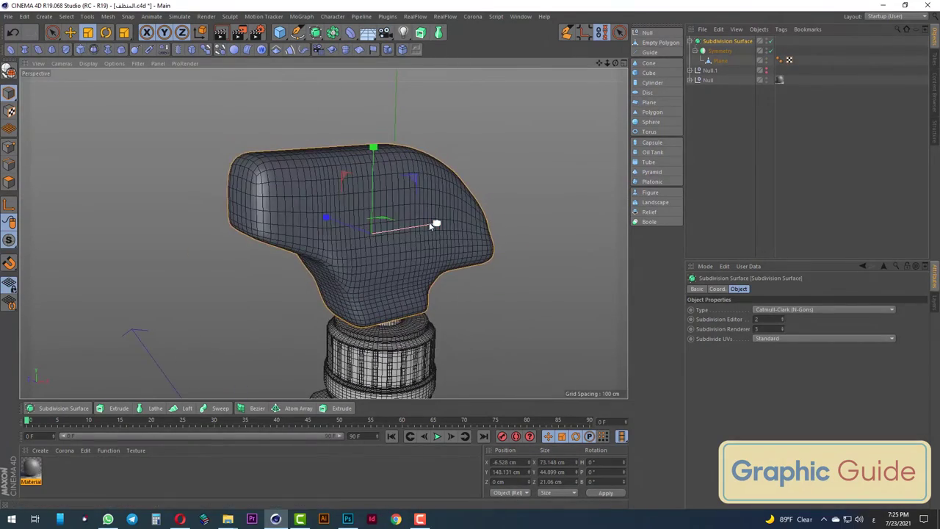
key("ctrl+z")
mouse_move(272, 206)
left_mouse_down("alt")
mouse_move(308, 229)
mouse_move(362, 231)
mouse_move(480, 181)
left_mouse_up("alt")
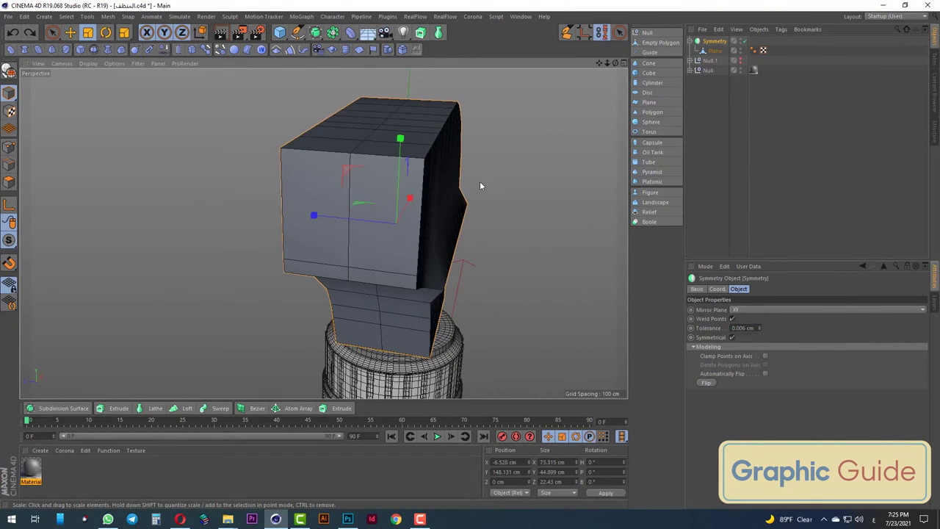
Select the head's front polygon and run Optimize on the mesh
left_click(9, 184)
left_click(396, 229)
left_click_drag(396, 230, 389, 270)
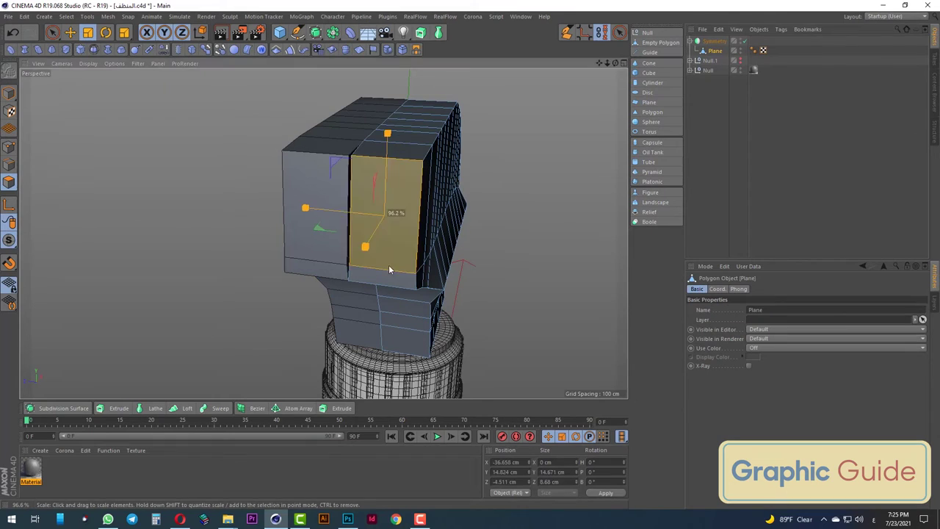
key("ctrl+z")
key("ctrl+z")
left_click(53, 34)
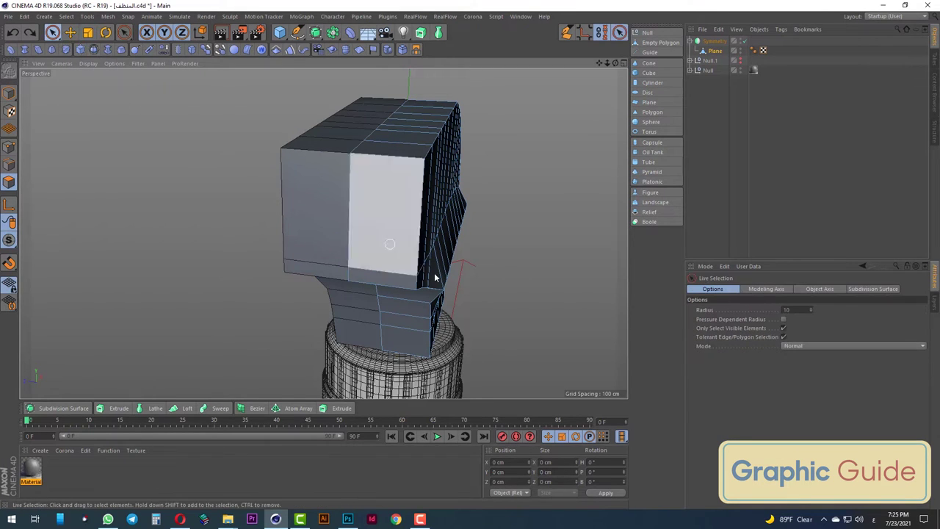
left_click(377, 246)
right_click(387, 246)
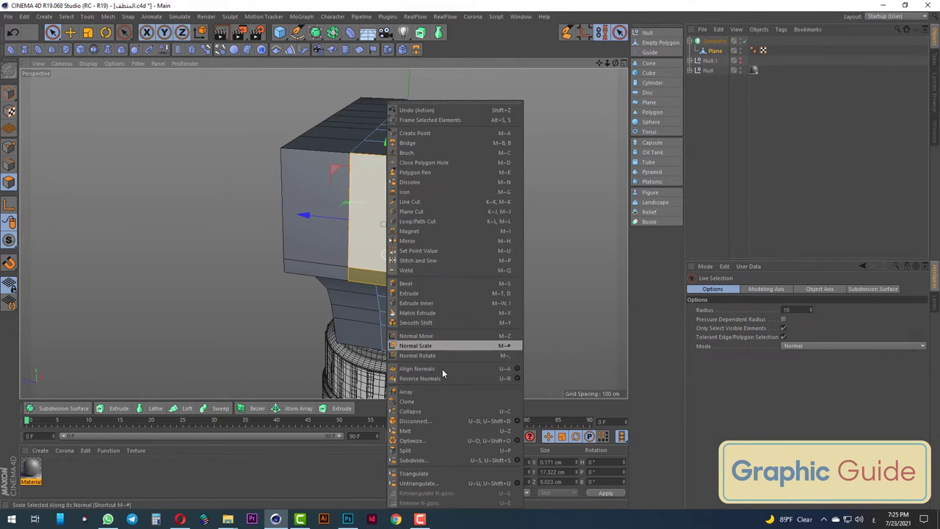
left_click(412, 440)
scroll(380, 257, "up", 2)
left_click_drag(380, 257, 327, 259, "alt")
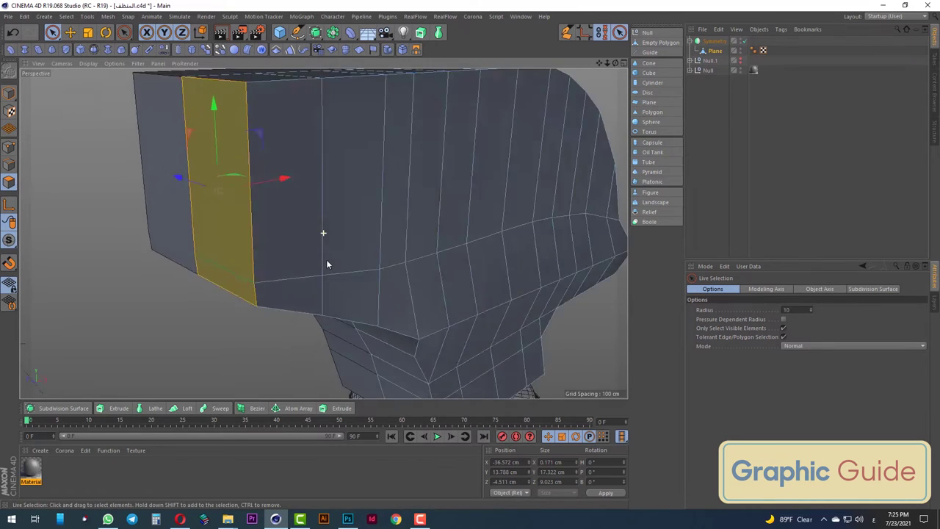
left_click_drag(355, 326, 361, 346, "alt")
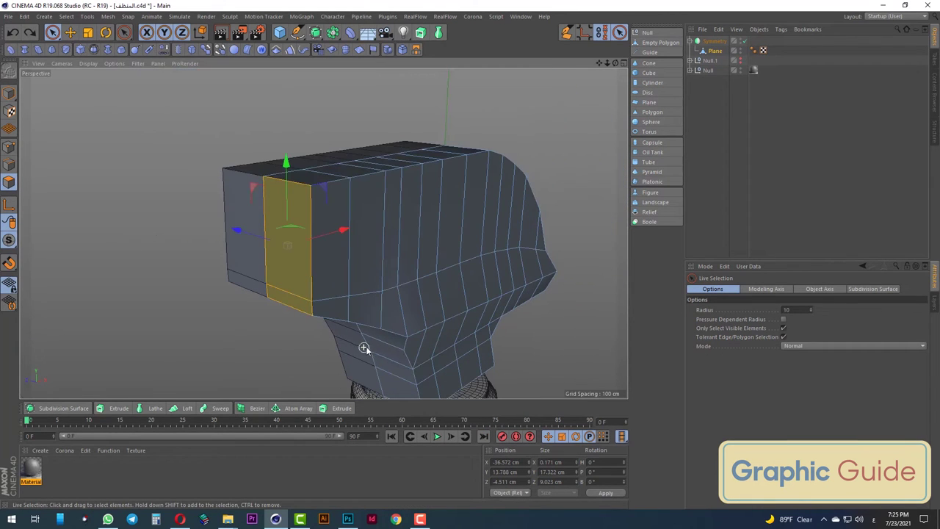
scroll(320, 269, "up", 2)
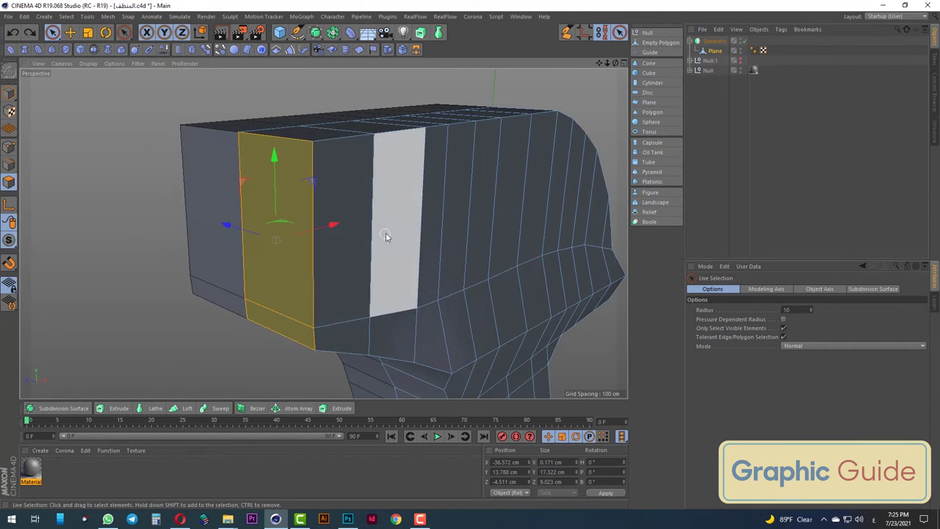
Cut two edge loops with Loop/Path Cut close to the head's front edge
left_click(8, 149)
right_click(73, 156)
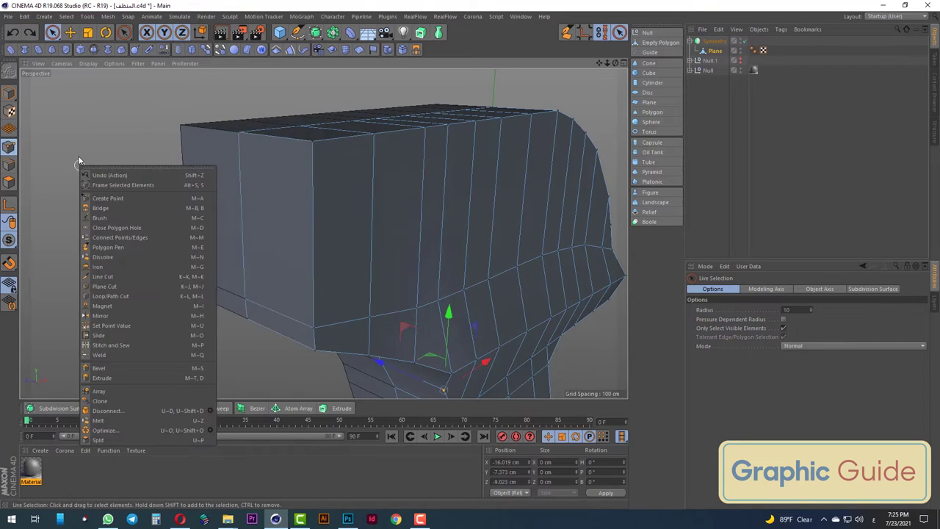
left_click(110, 296)
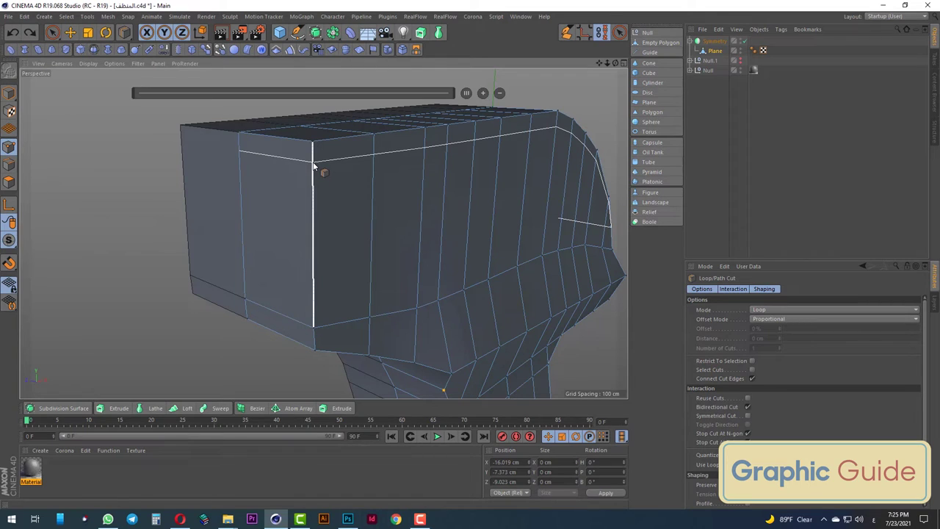
left_click(313, 167)
left_click_drag(317, 165, 352, 226, "alt")
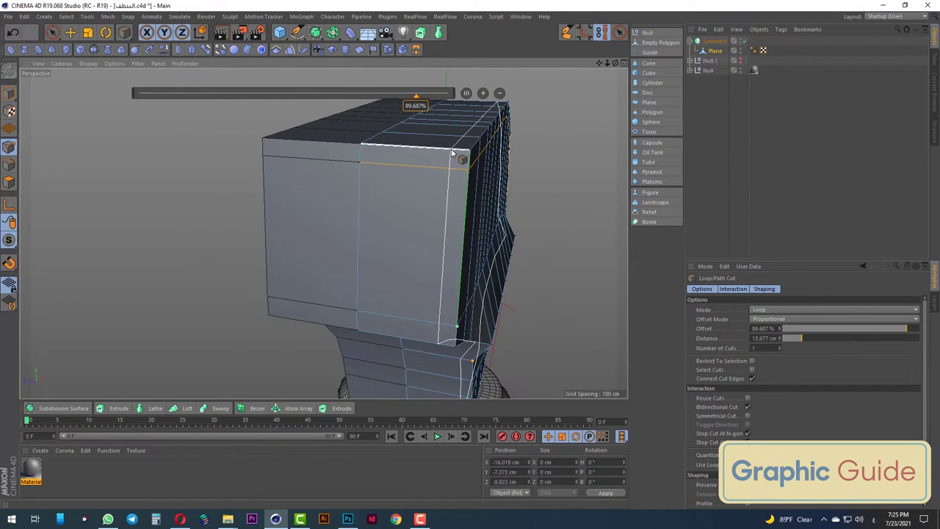
mouse_move(451, 155)
left_mouse_down()
mouse_move(441, 158)
mouse_move(420, 312)
mouse_move(413, 308)
mouse_move(447, 300)
mouse_move(406, 304)
left_mouse_up()
Delete the front polygons to open the nozzle hole and inspect it from several views
left_click(5, 182)
left_click_drag(53, 32, 80, 33)
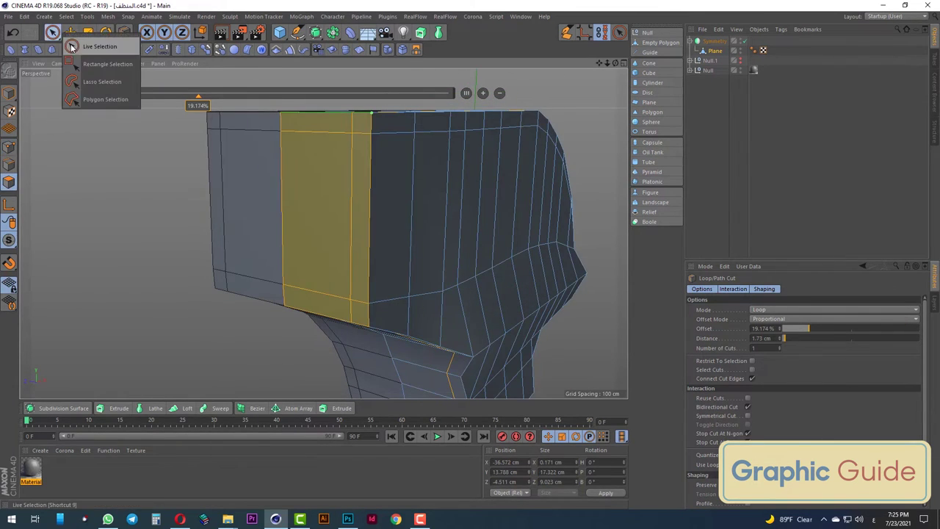
key("Delete")
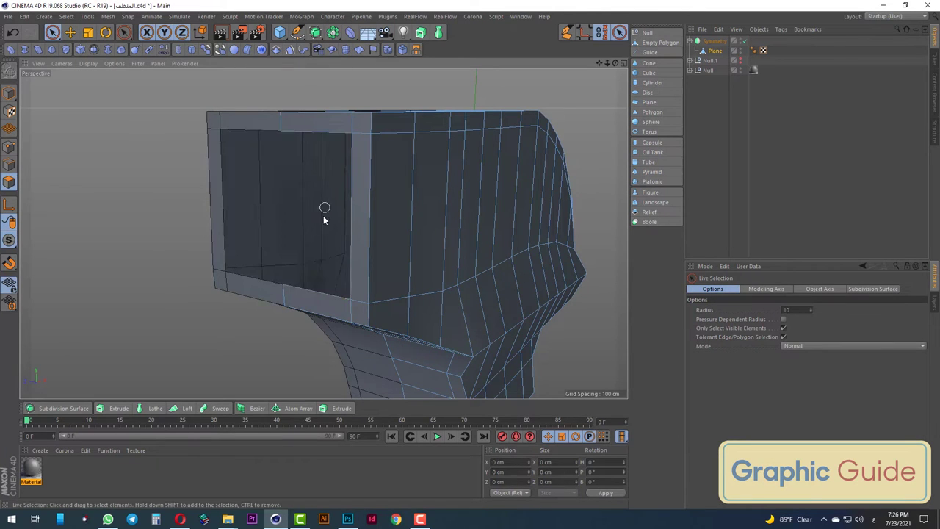
mouse_move(323, 216)
left_mouse_down("alt")
mouse_move(296, 241)
mouse_move(263, 255)
mouse_move(245, 247)
mouse_move(367, 231)
mouse_move(359, 246)
mouse_move(252, 248)
left_mouse_up("alt")
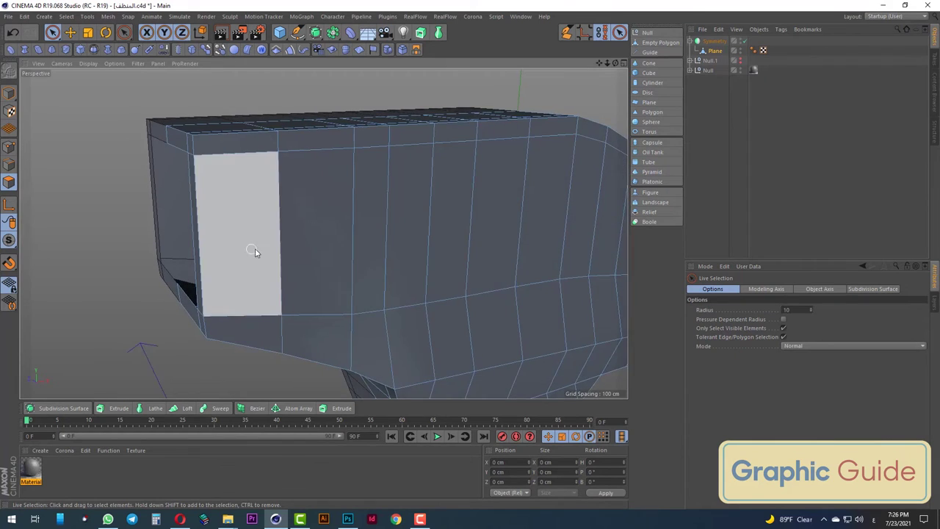
key("F4")
scroll(512, 297, "up", 2)
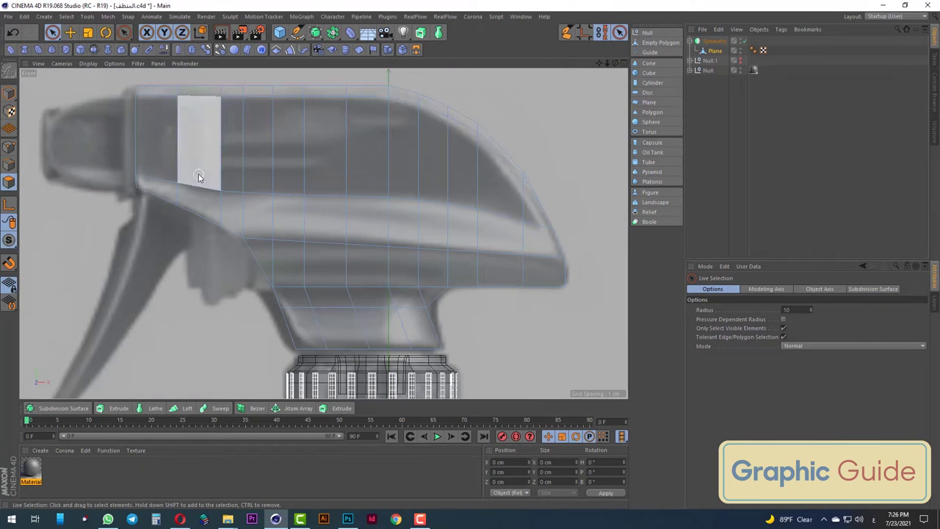
key("F1")
left_click_drag(171, 206, 390, 210, "alt")
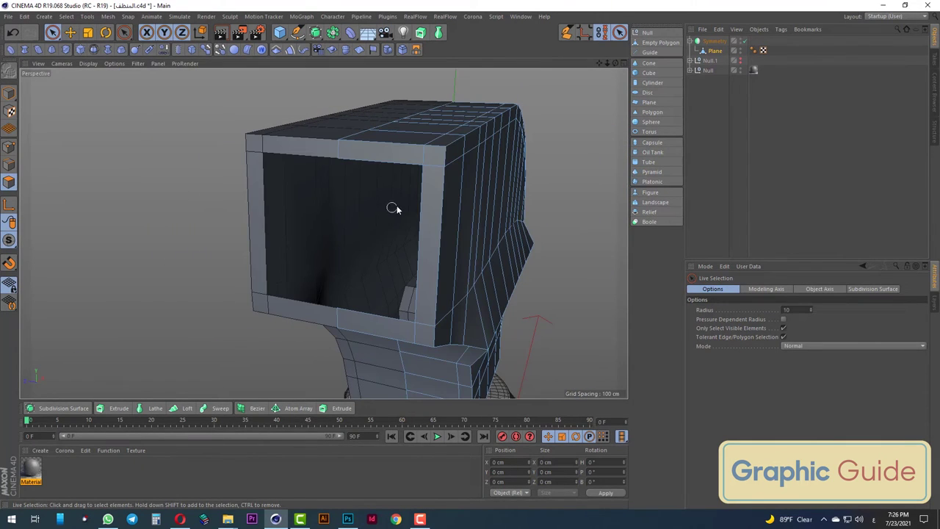
mouse_move(424, 248)
left_mouse_down("alt")
mouse_move(391, 251)
mouse_move(426, 235)
left_mouse_up("alt")
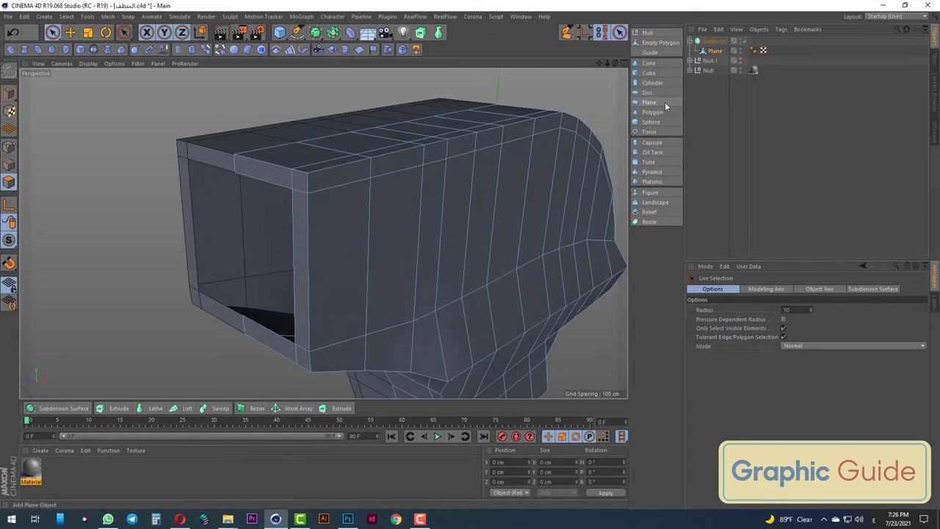
left_click(315, 32, "alt")
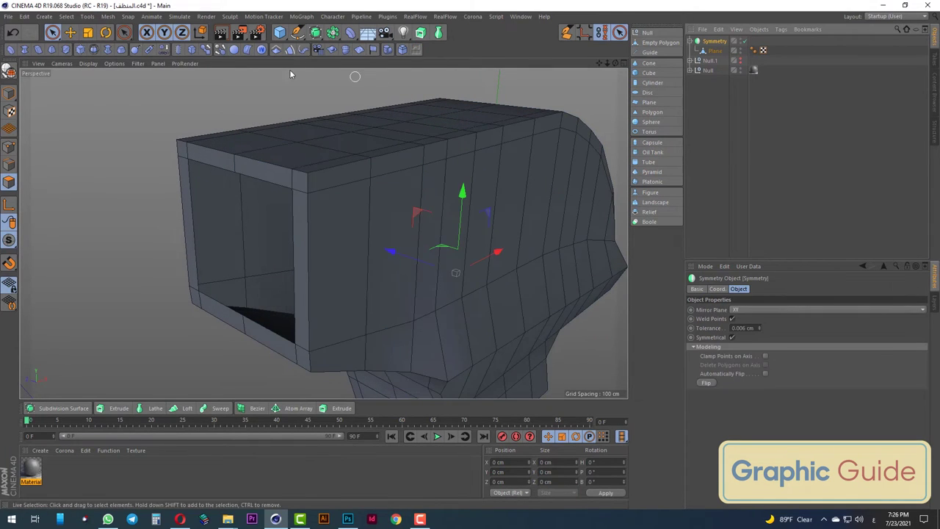
Wrap the mesh in a Subdivision Surface and cut supporting loops along the top and front edges
left_click(315, 33, "alt")
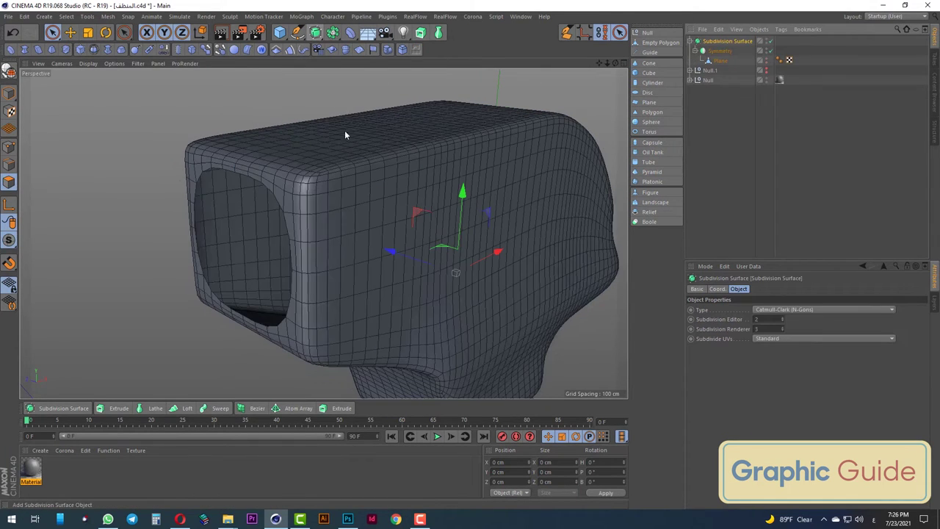
left_click(716, 61)
left_click(9, 150)
right_click(157, 148)
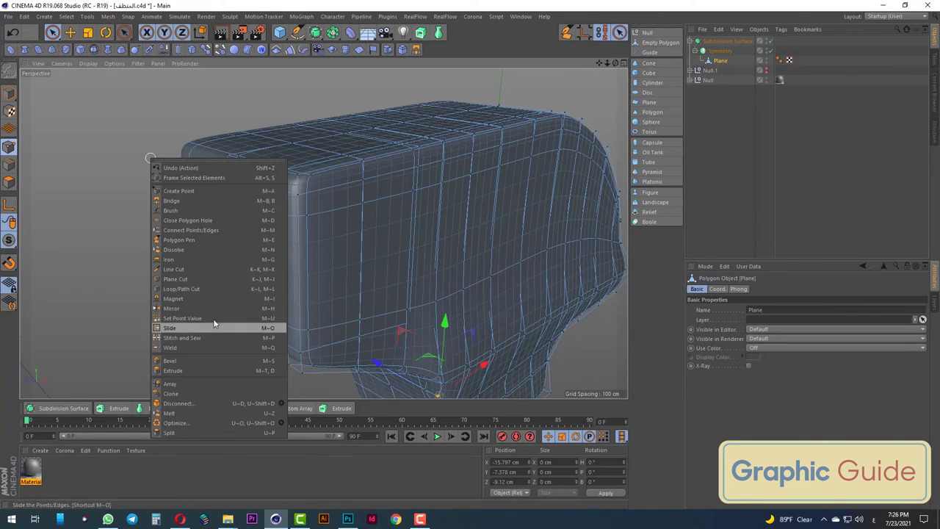
left_click(194, 291)
left_click_drag(379, 165, 288, 180, "alt")
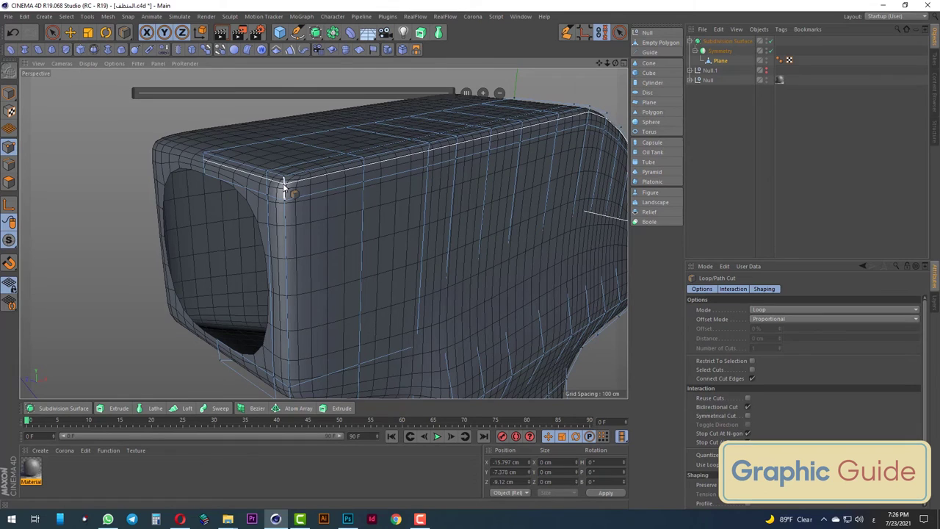
left_click(283, 188)
left_click_drag(293, 192, 331, 224, "alt")
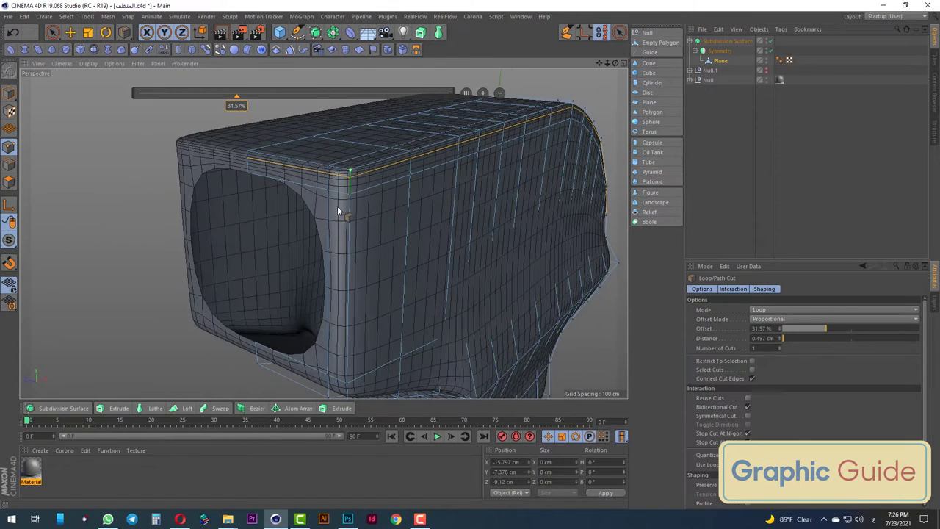
left_click(350, 204)
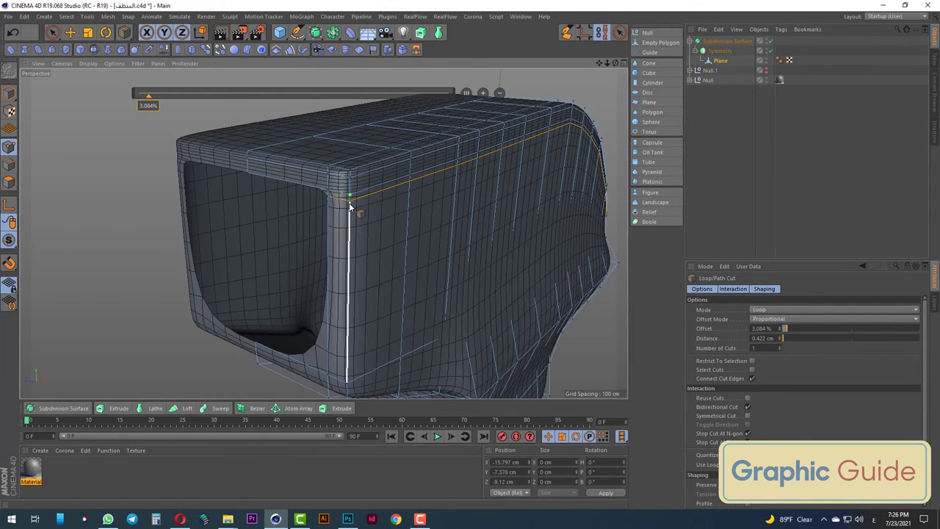
left_click(347, 371)
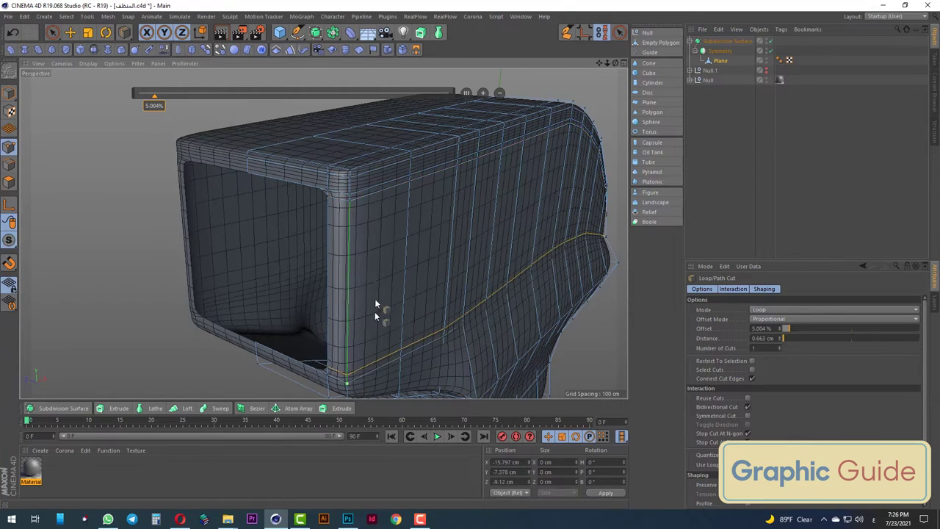
Cut loops near the bottom and lower front, plus one at about 86.6% offset
left_click_drag(374, 302, 366, 253, "alt")
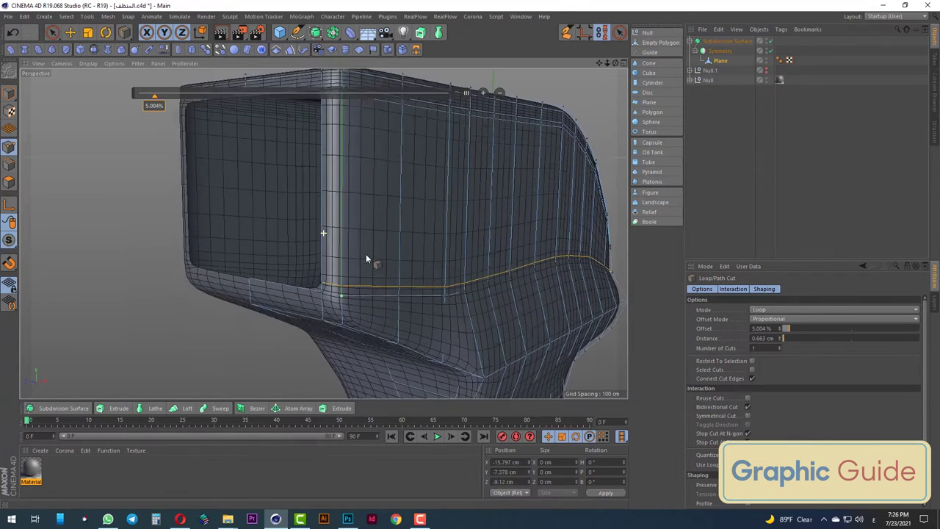
left_click(342, 312)
left_click_drag(444, 321, 451, 354, "alt")
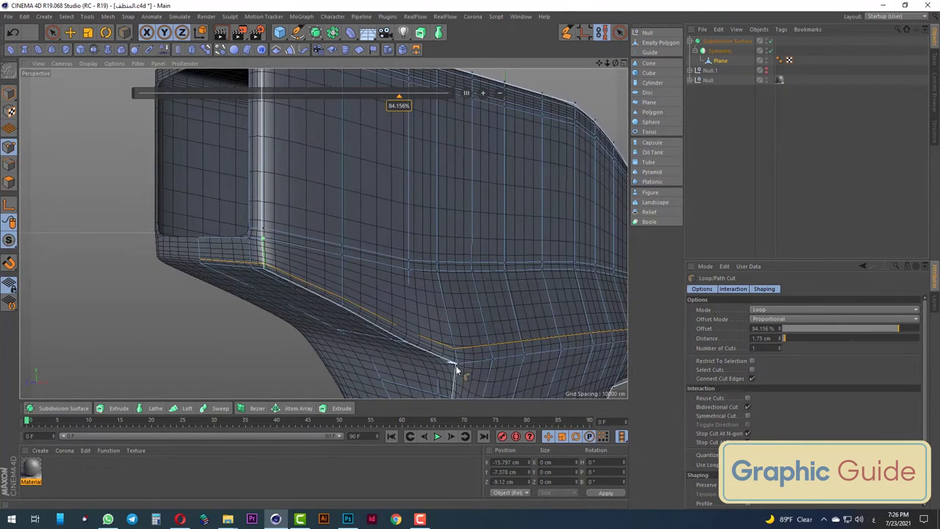
left_click(454, 379)
left_click_drag(454, 379, 323, 231, "alt")
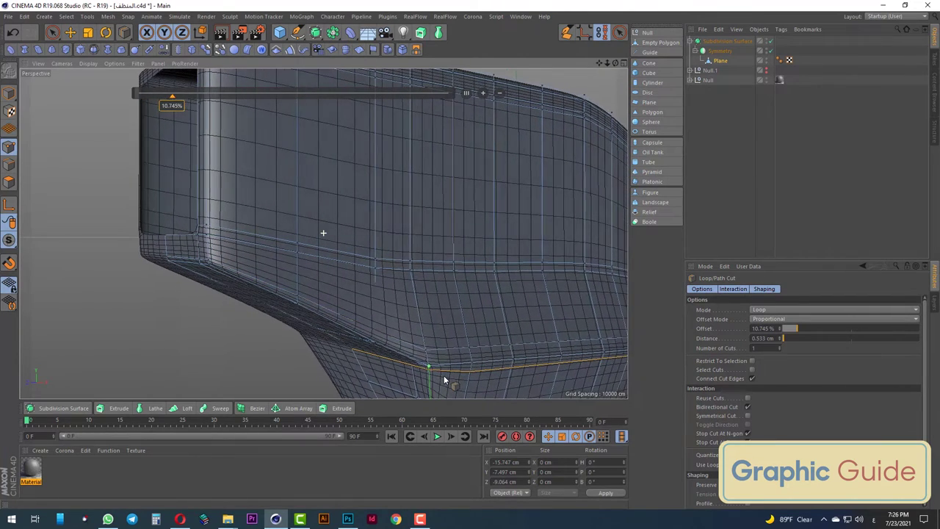
mouse_move(404, 272)
left_mouse_down("alt")
mouse_move(266, 156)
mouse_move(361, 242)
mouse_move(357, 265)
left_mouse_up("alt")
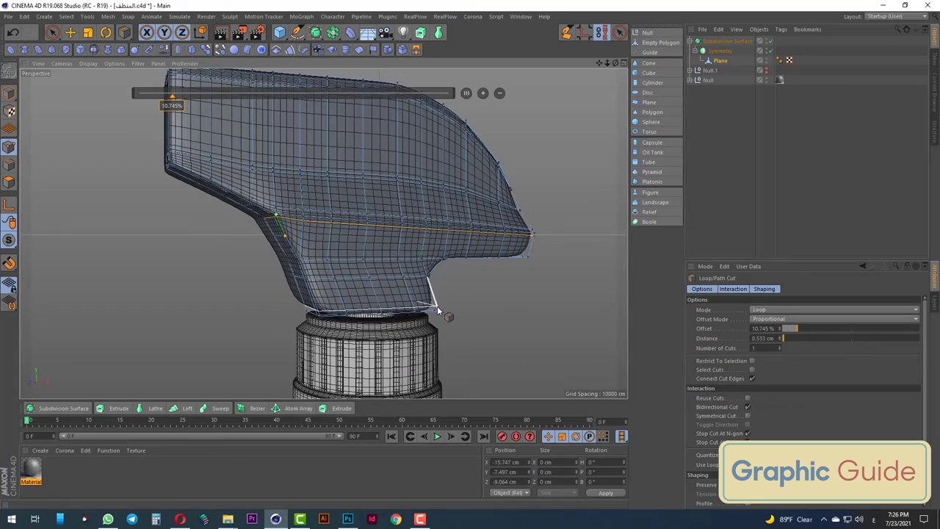
left_click(438, 307)
mouse_move(439, 307)
left_mouse_down("alt")
mouse_move(436, 323)
mouse_move(495, 340)
mouse_move(440, 336)
mouse_move(325, 227)
mouse_move(295, 336)
left_mouse_up("alt")
Rectangle-select the neck's bottom point row in Front view and scale it to about 99%
key("F4")
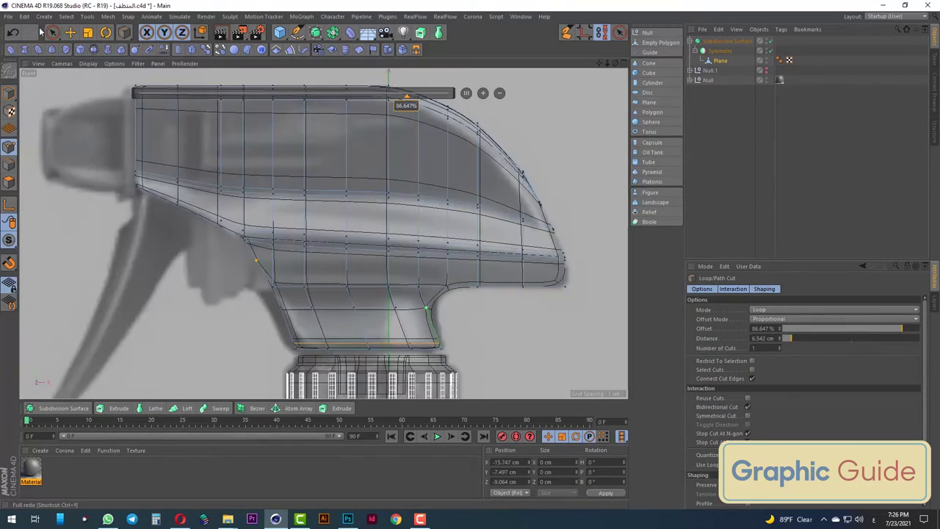
left_click(54, 35)
left_click(82, 65)
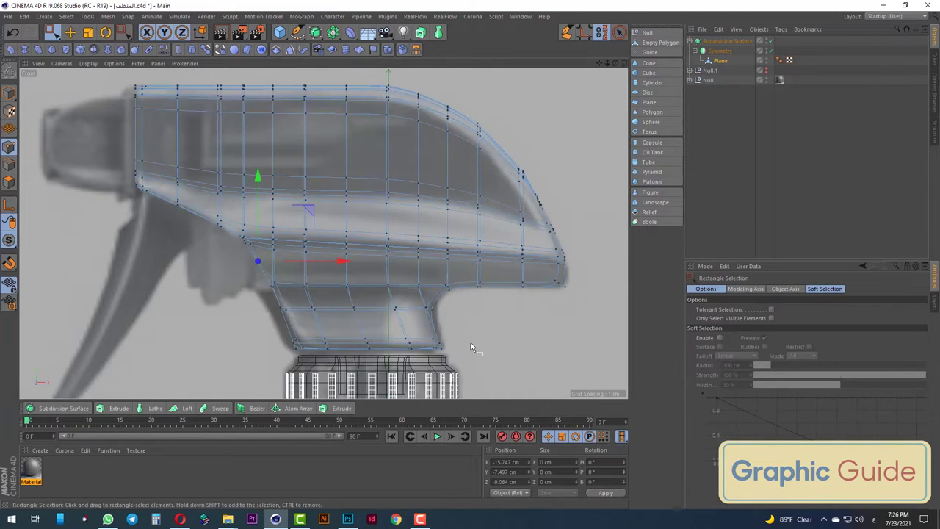
left_click_drag(500, 324, 203, 389)
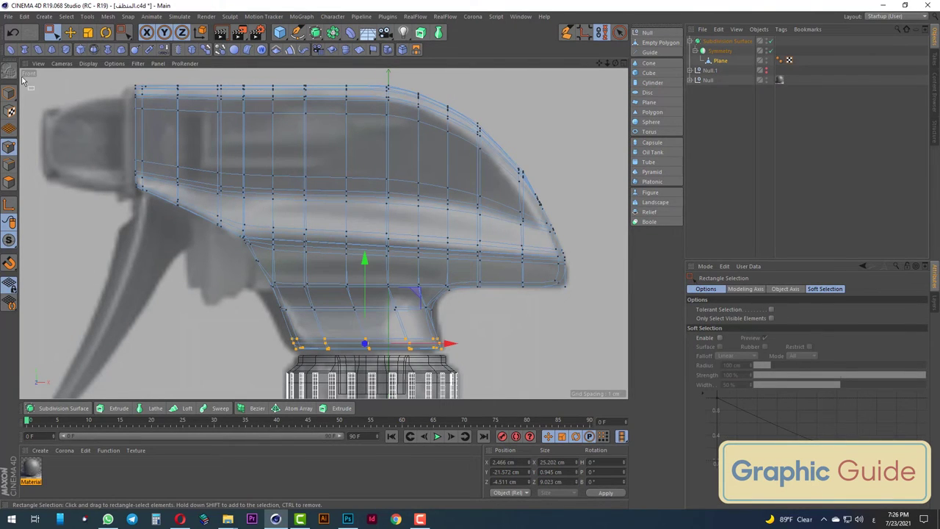
left_click(88, 33)
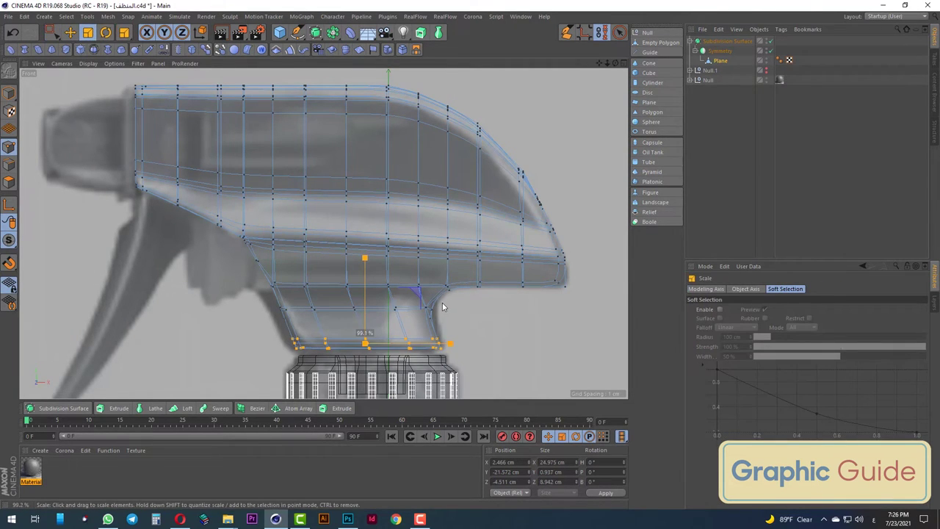
left_click(51, 32)
Inspect the smoothed, mirrored head in Perspective, Front and Right views
key("F1")
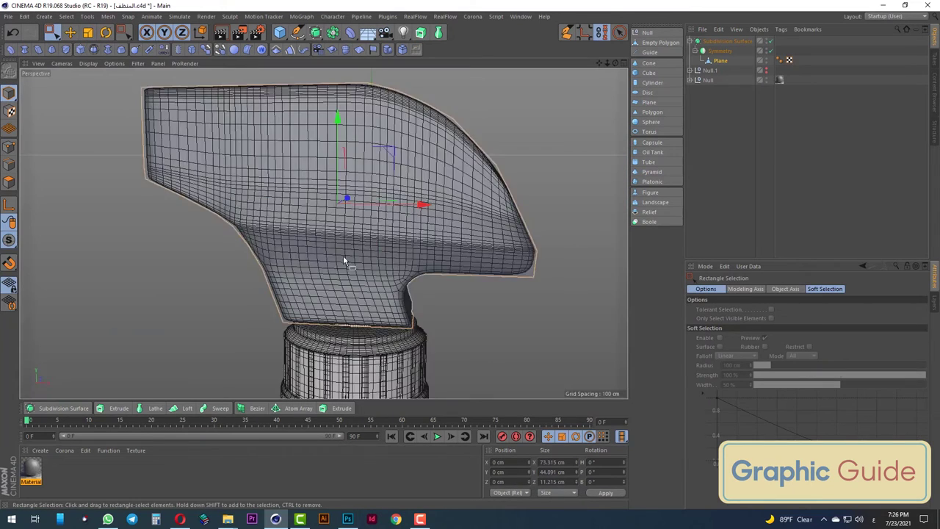
scroll(331, 220, "down", 3)
mouse_move(330, 221)
left_mouse_down("alt")
mouse_move(443, 260)
mouse_move(324, 279)
left_mouse_up("alt")
left_click(323, 279)
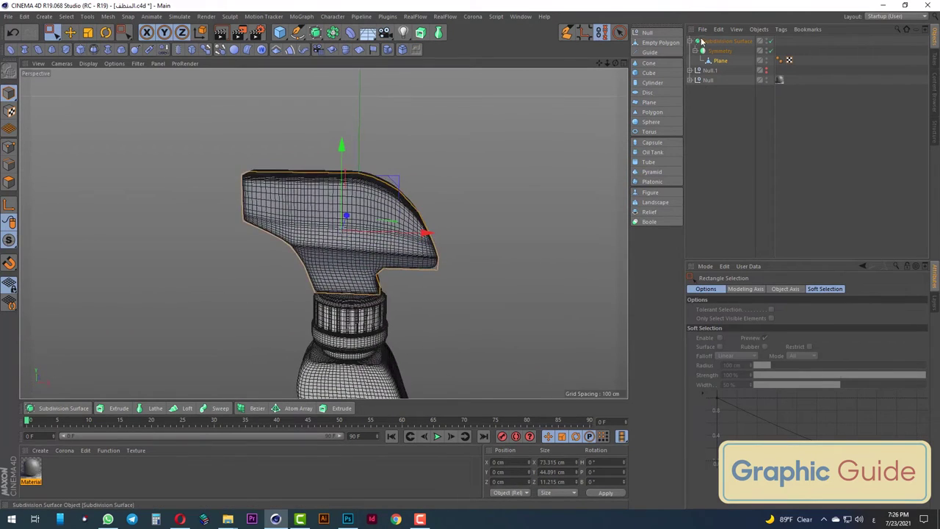
key("F4")
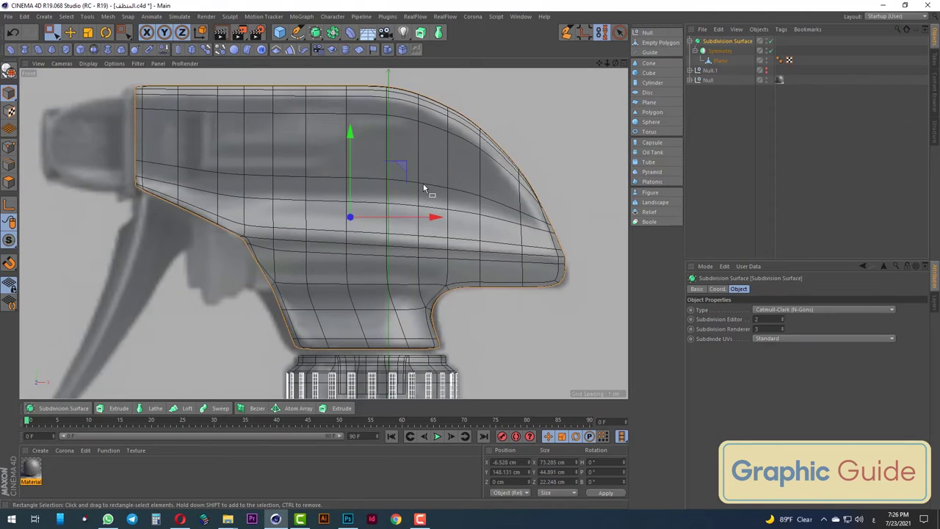
key("F3")
scroll(441, 199, "up", 2)
scroll(412, 280, "up", 3)
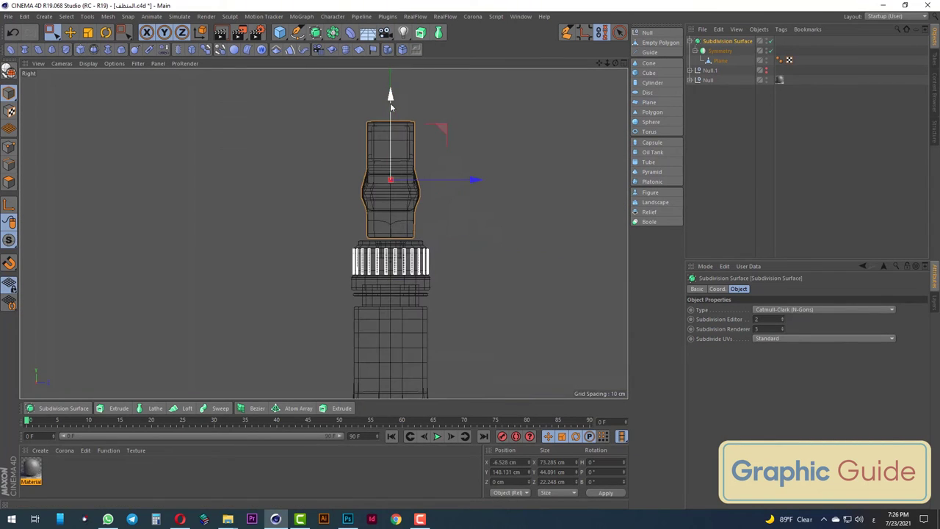
scroll(411, 326, "down", 2)
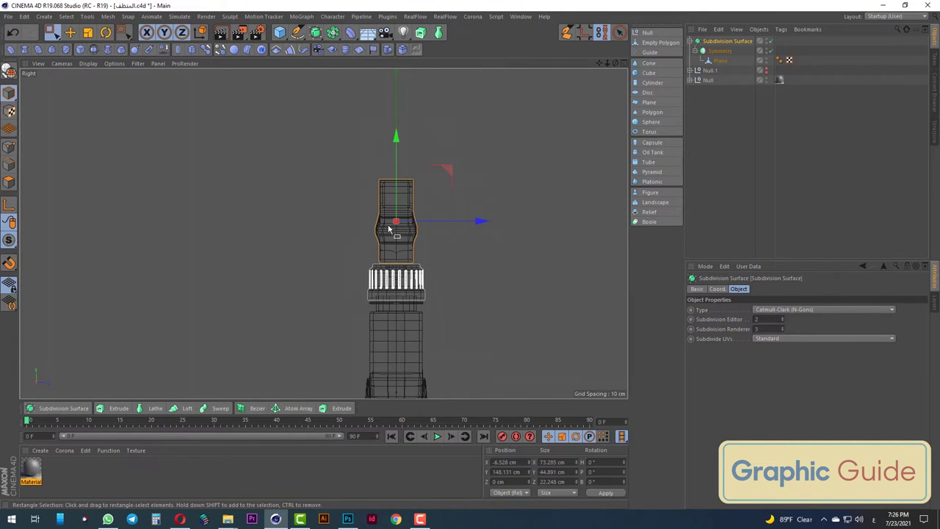
scroll(408, 299, "up", 3)
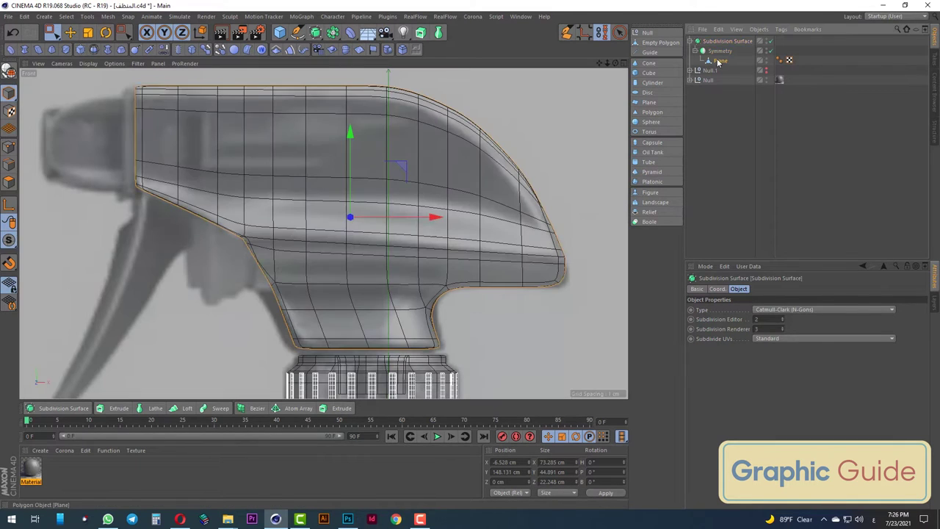
Rectangle-select the neck's bottom edge loop in Edge mode and disable the Subdivision Surface
left_click(719, 61)
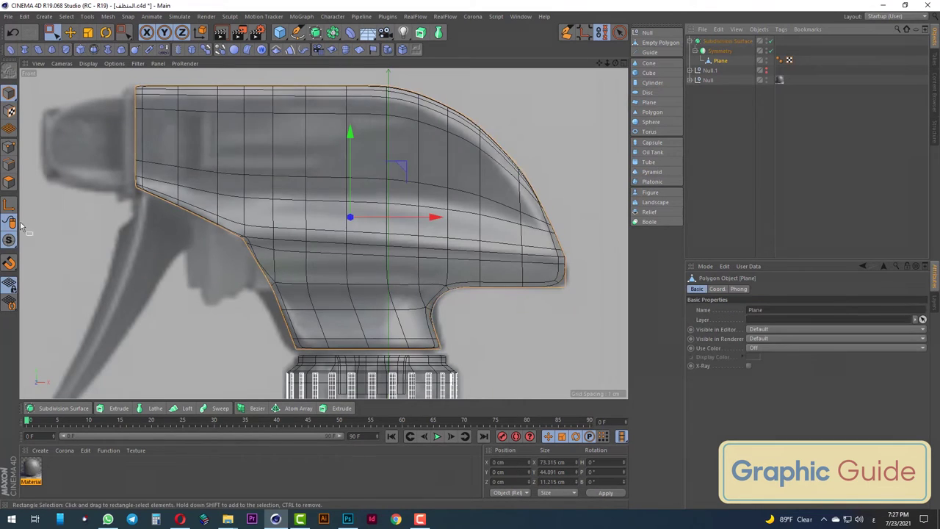
left_click(8, 146)
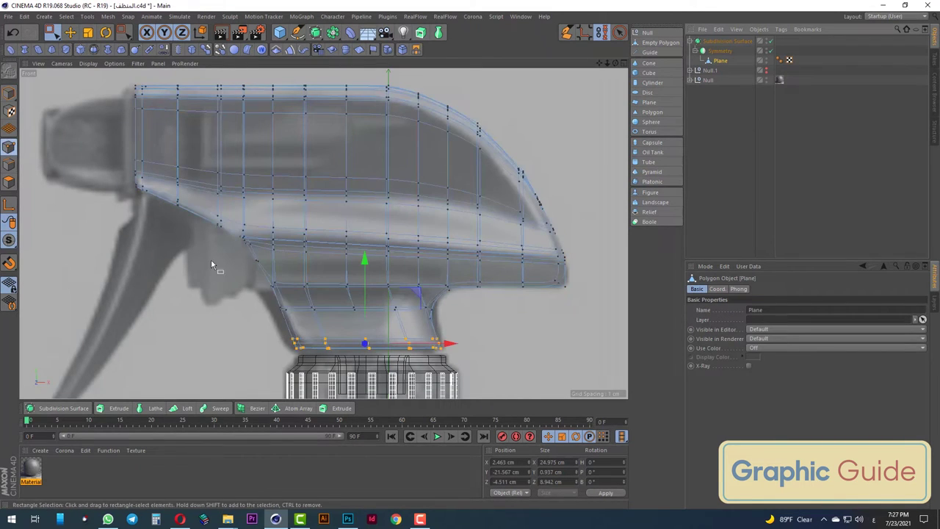
left_click(66, 17)
left_click(72, 71)
scroll(455, 389, "up", 2)
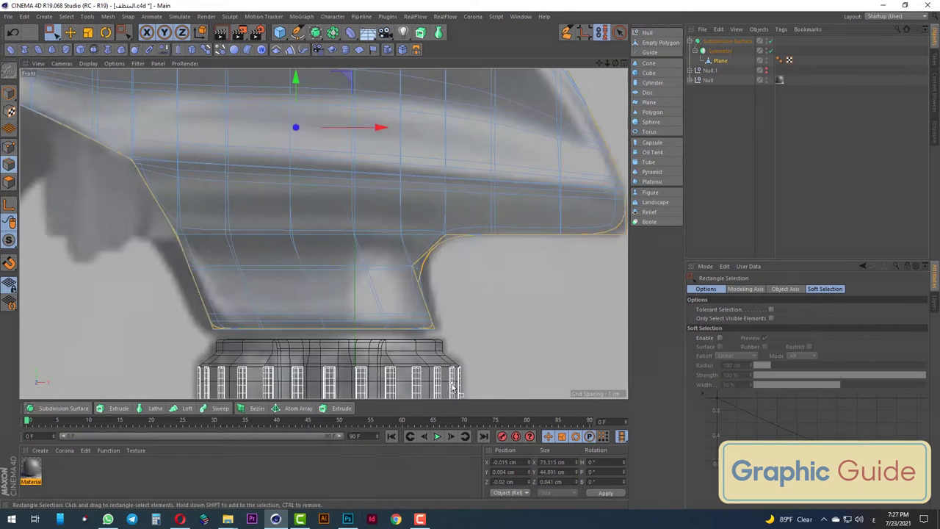
left_click_drag(500, 362, 155, 328)
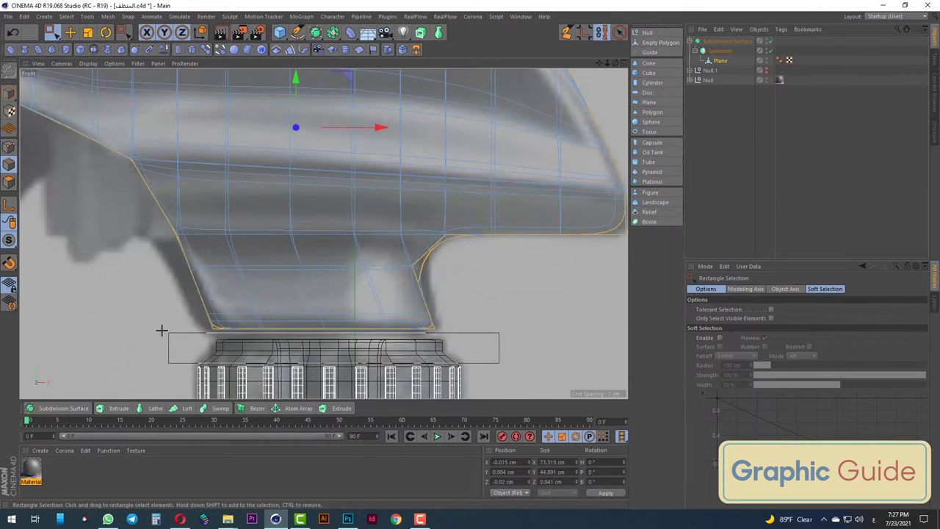
left_click(771, 41)
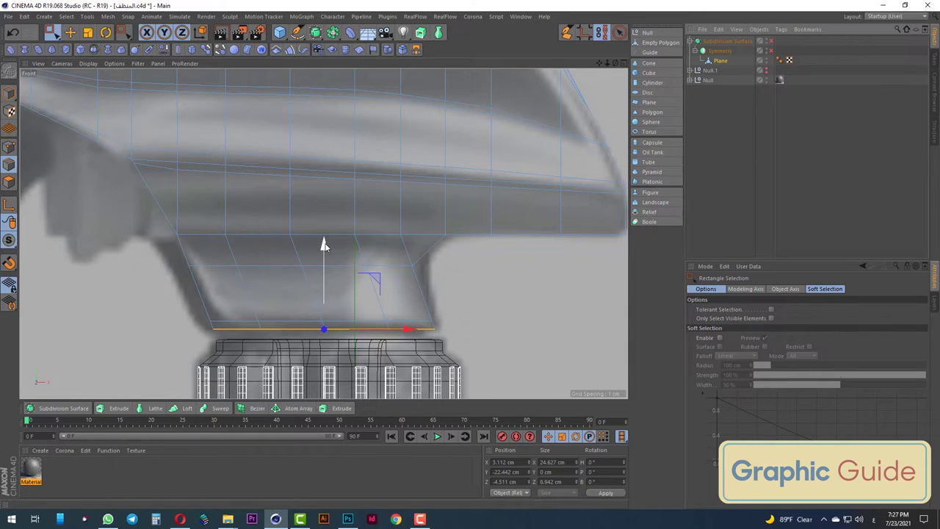
Reselect the neck's bottom edge in Front view and check the selection from below
key("F1")
mouse_move(324, 244)
left_mouse_down("alt")
mouse_move(385, 252)
mouse_move(345, 274)
mouse_move(352, 269)
mouse_move(325, 230)
left_mouse_up("alt")
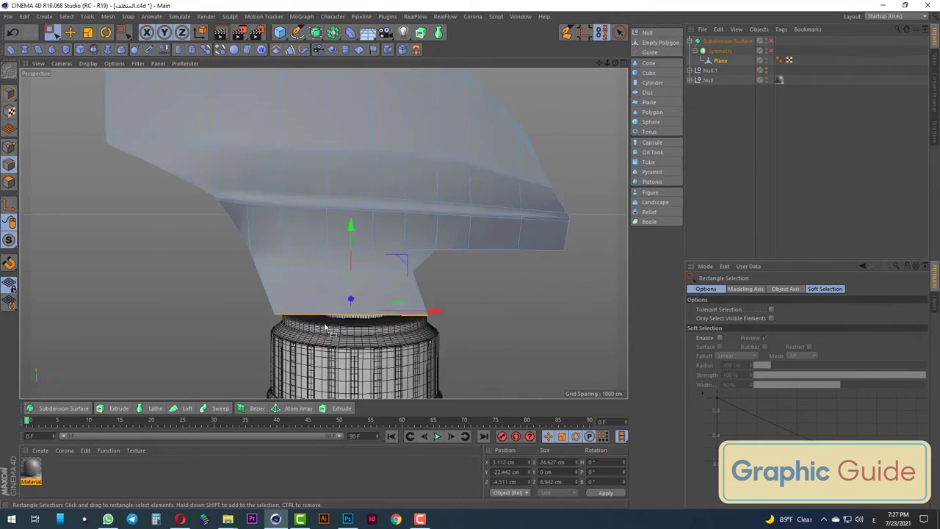
key("F4")
left_click_drag(141, 341, 145, 326)
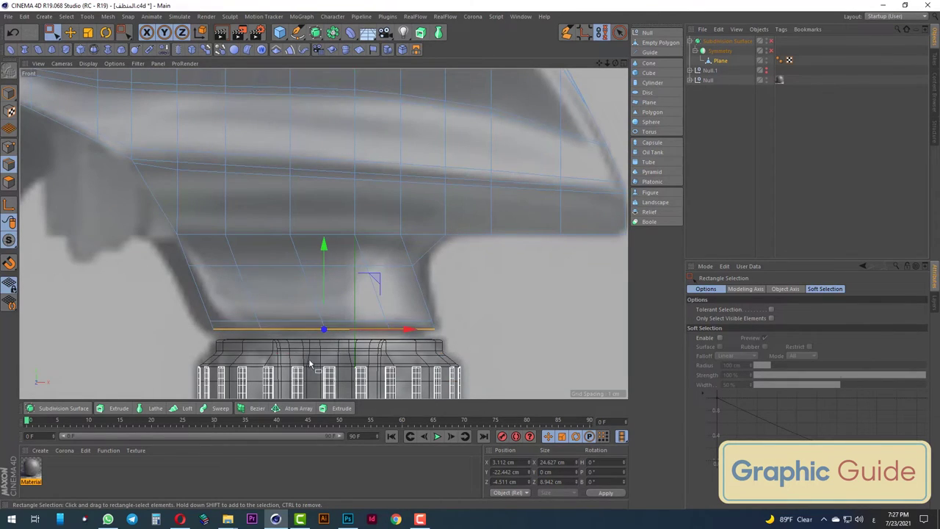
key("F1")
left_click_drag(309, 363, 346, 289, "alt")
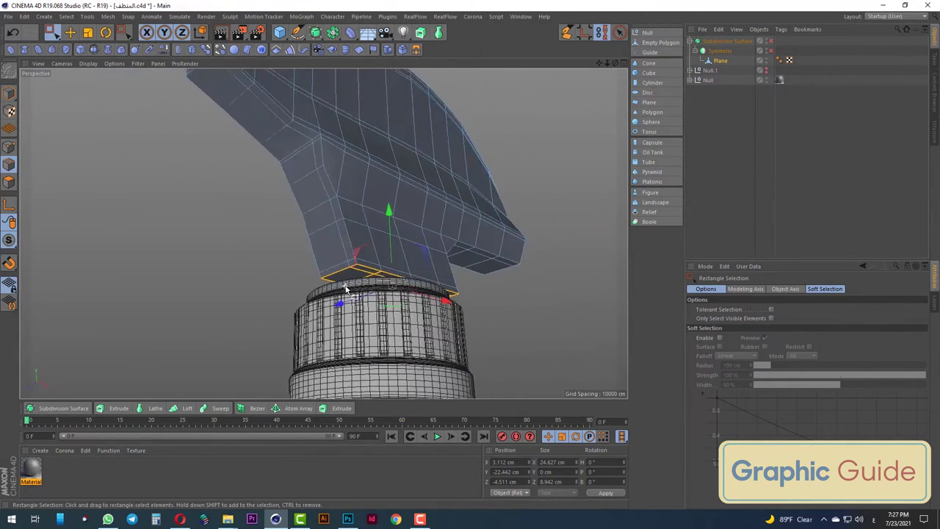
scroll(346, 289, "up", 2)
scroll(346, 289, "up", 2)
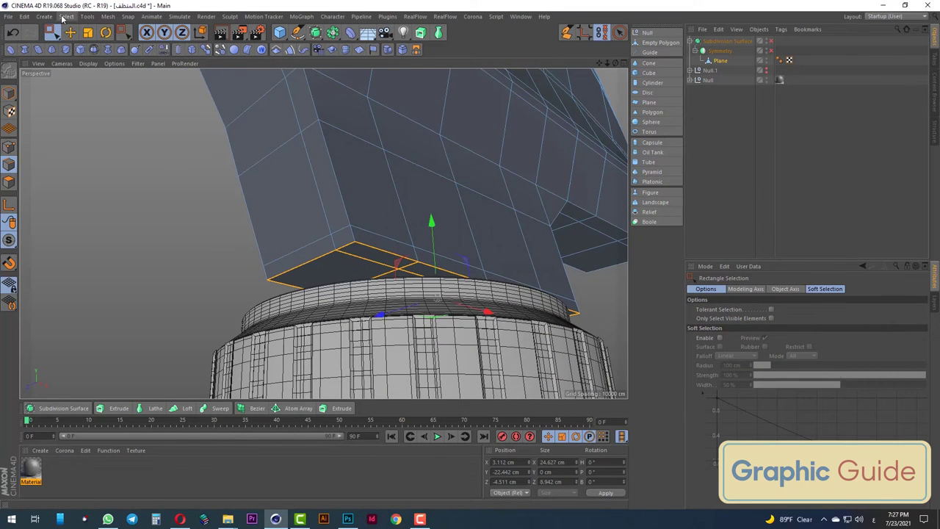
left_click(64, 17)
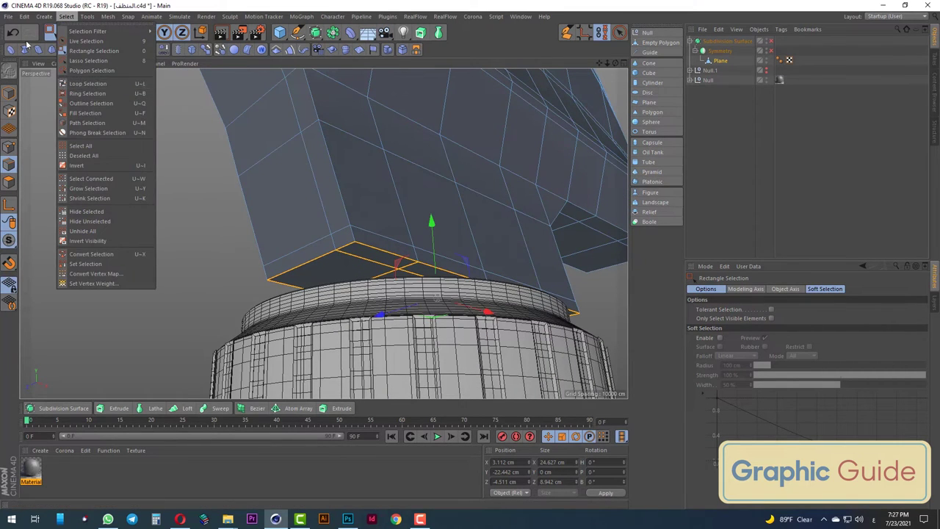
key("Escape")
Lower the bottom edge onto the cap and scale it to about 17 cm wide, 6.2 cm deep
key("F4")
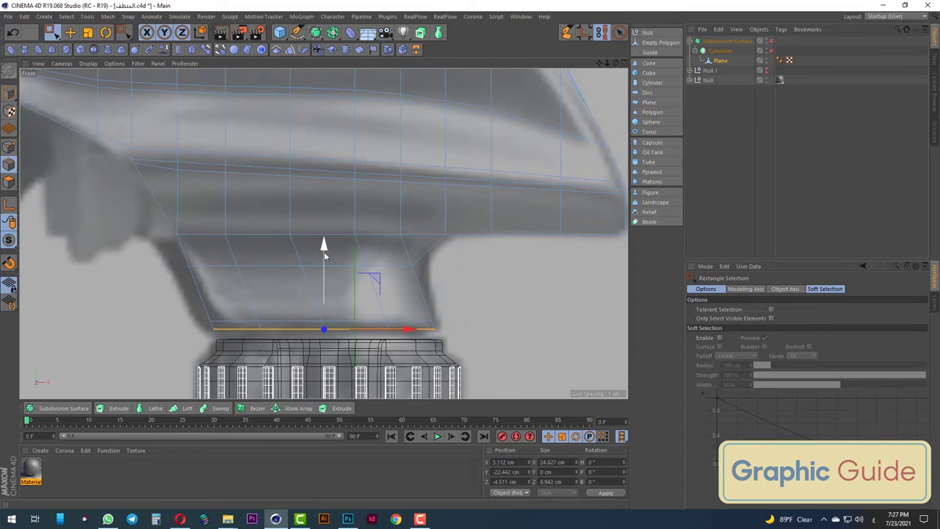
left_click_drag(323, 255, 325, 263)
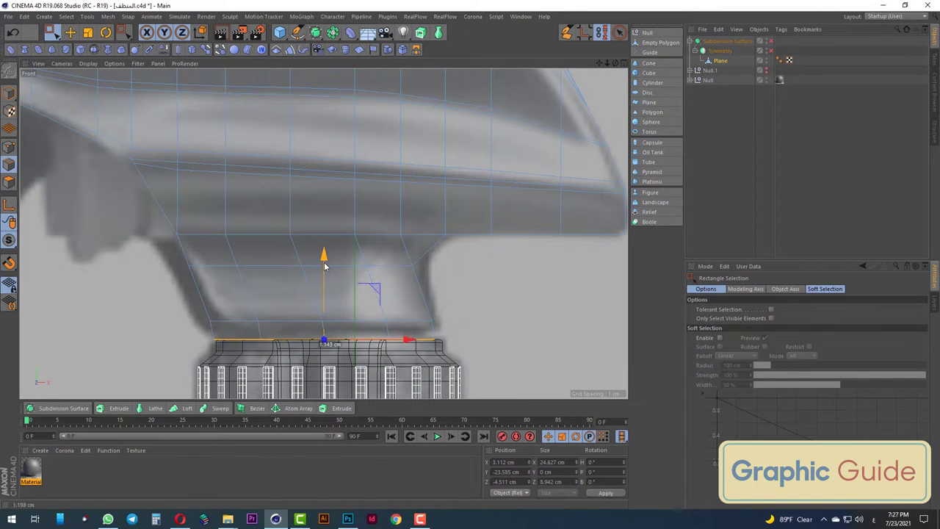
left_click(88, 39)
left_click_drag(504, 256, 447, 261)
key("0")
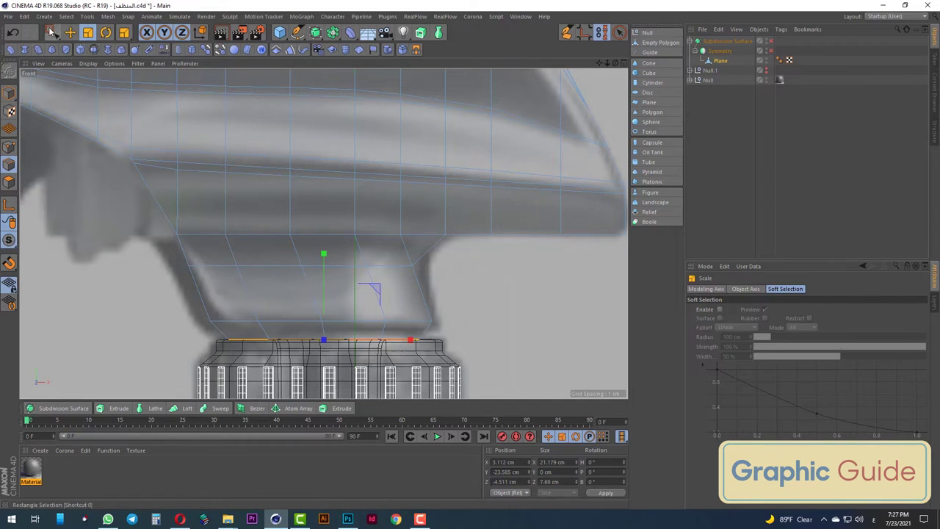
key("F1")
scroll(410, 260, "up", 3)
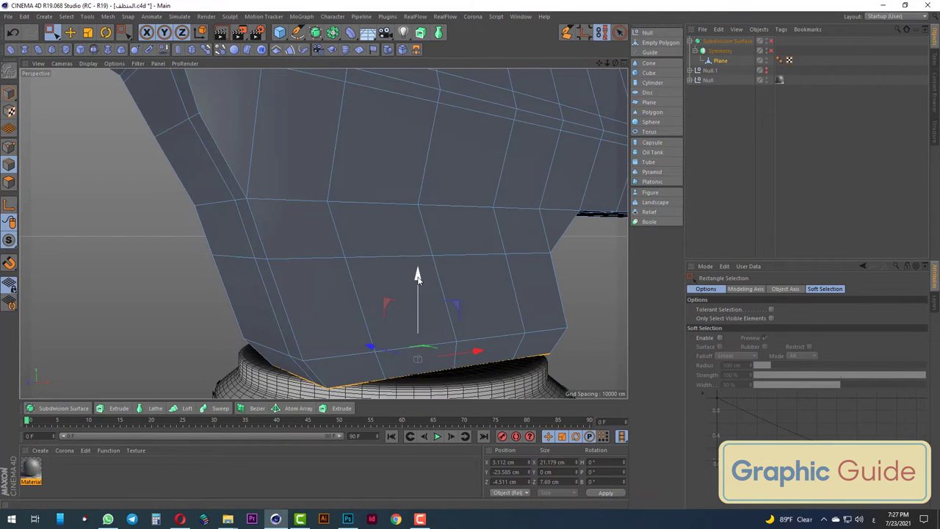
scroll(416, 276, "down", 3)
mouse_move(417, 276)
left_mouse_down("alt")
mouse_move(349, 325)
mouse_move(495, 324)
mouse_move(420, 324)
left_mouse_up("alt")
Narrow the bottom edge, re-enable subdivision smoothing and render the head from two angles
key("t")
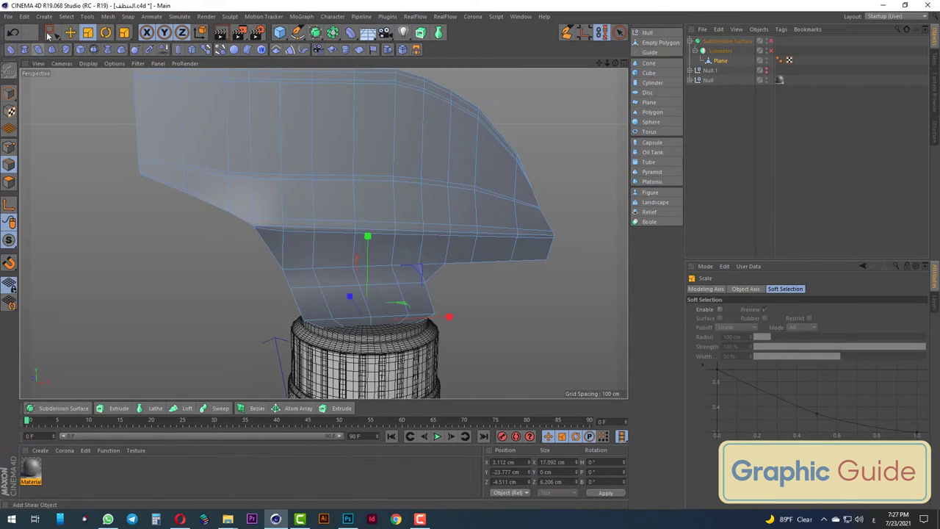
left_click(49, 33)
left_click(769, 41)
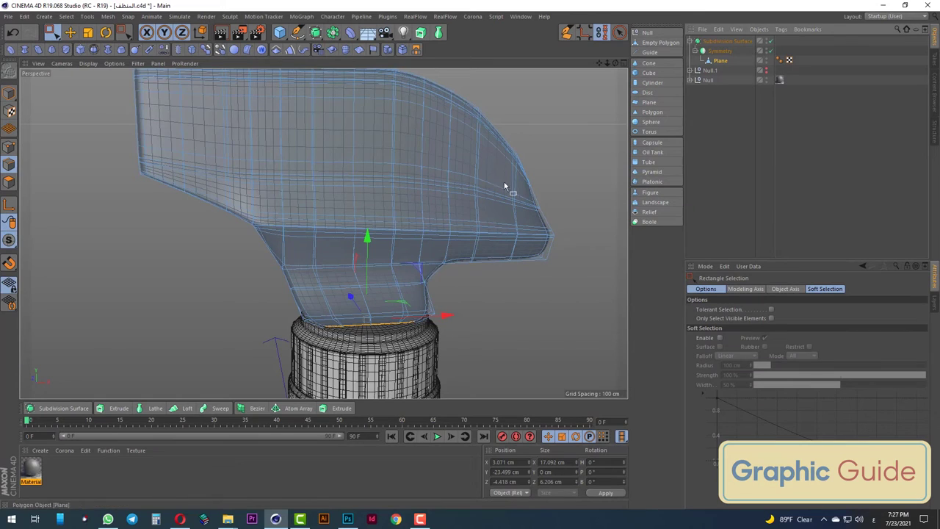
left_click_drag(311, 212, 420, 244, "alt")
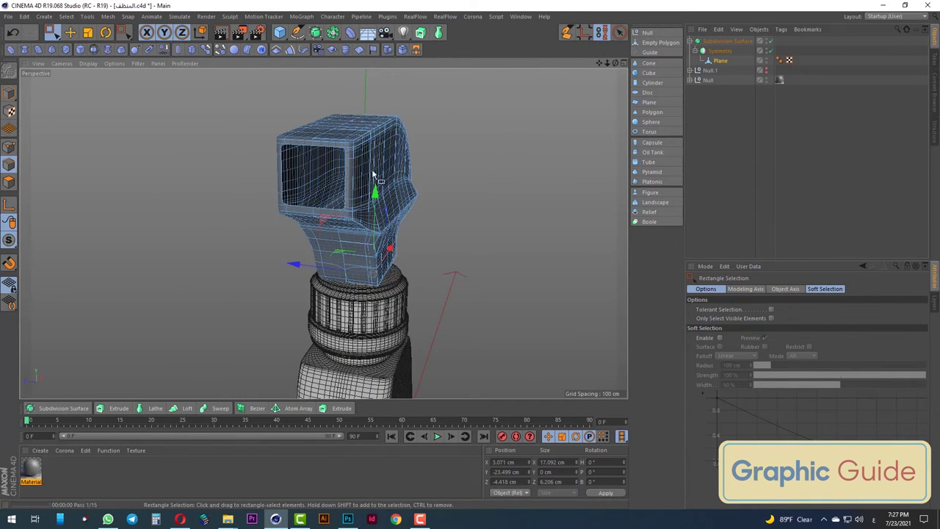
key("ctrl+r")
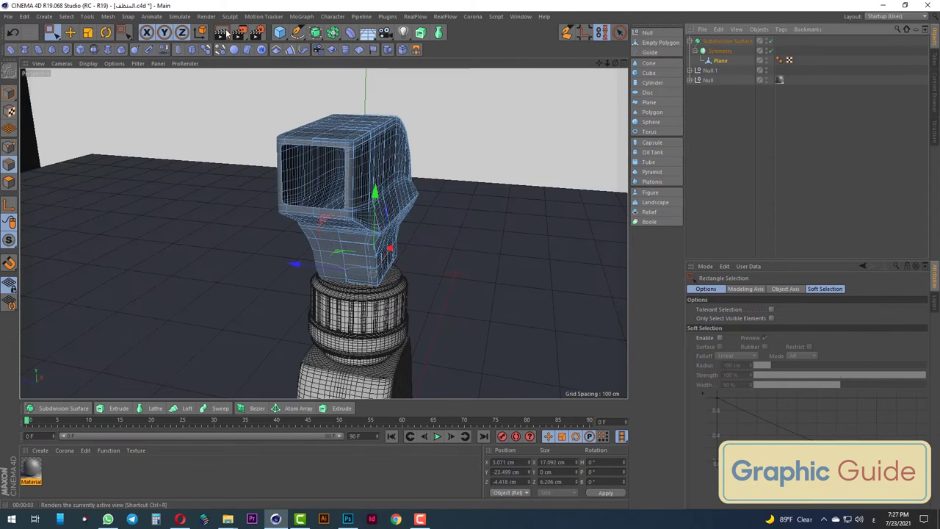
left_click(223, 32)
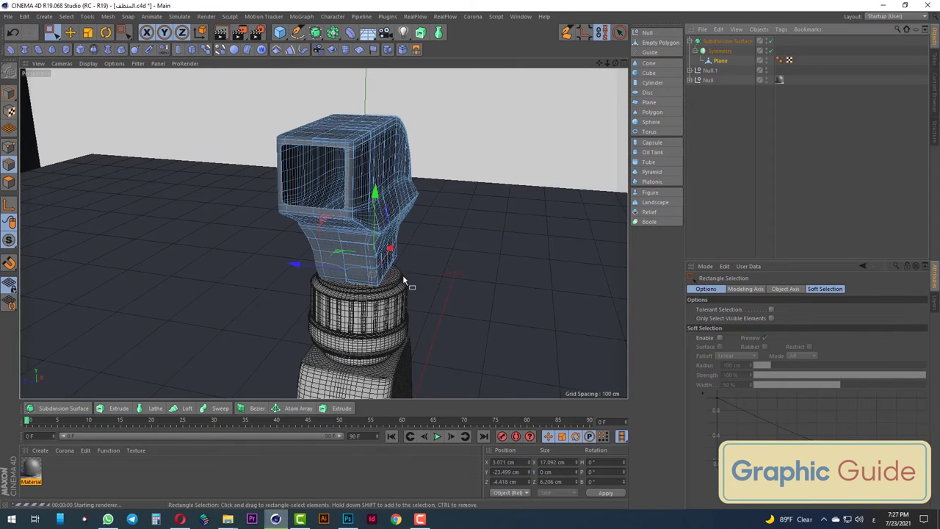
mouse_move(372, 295)
left_mouse_down("alt")
mouse_move(287, 290)
mouse_move(300, 162)
left_mouse_up("alt")
left_click(218, 35)
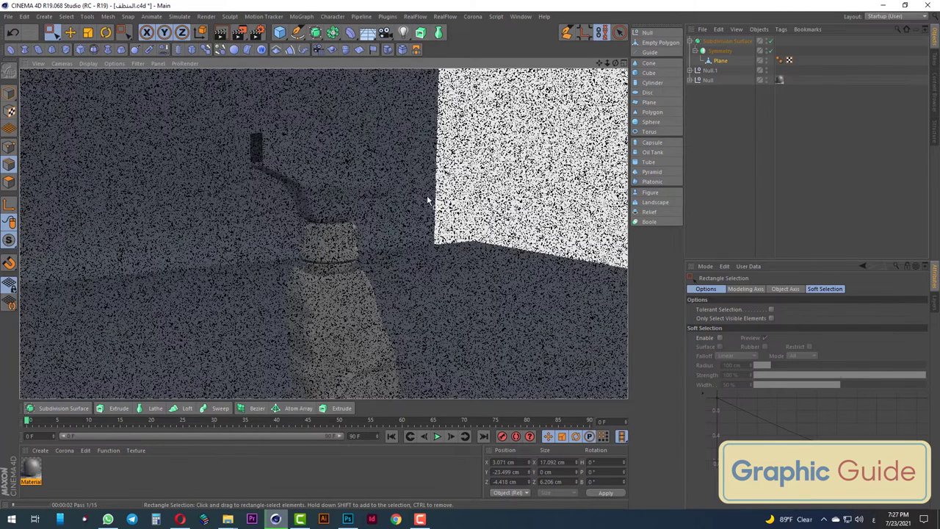
Collapse the Subdivision Surface, nest it under the Null group and render to check the head
left_click(689, 41)
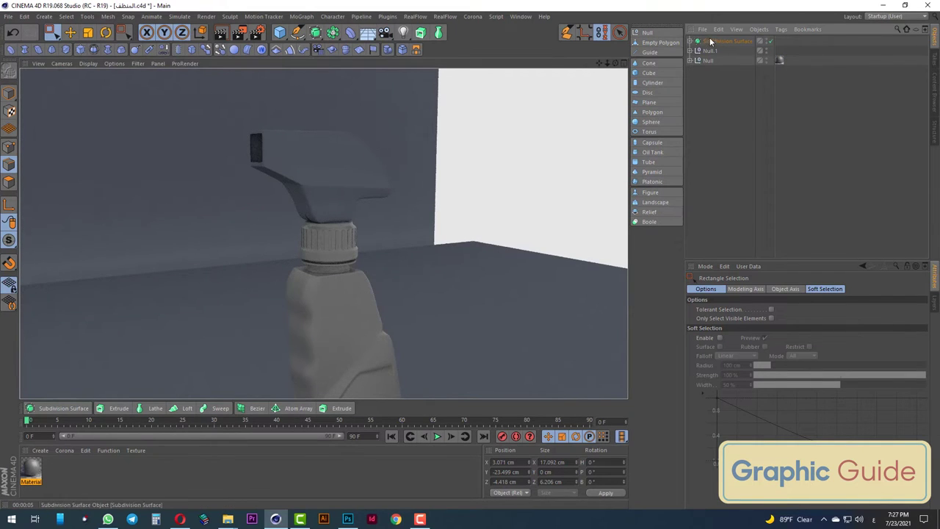
left_click_drag(712, 64, 696, 66)
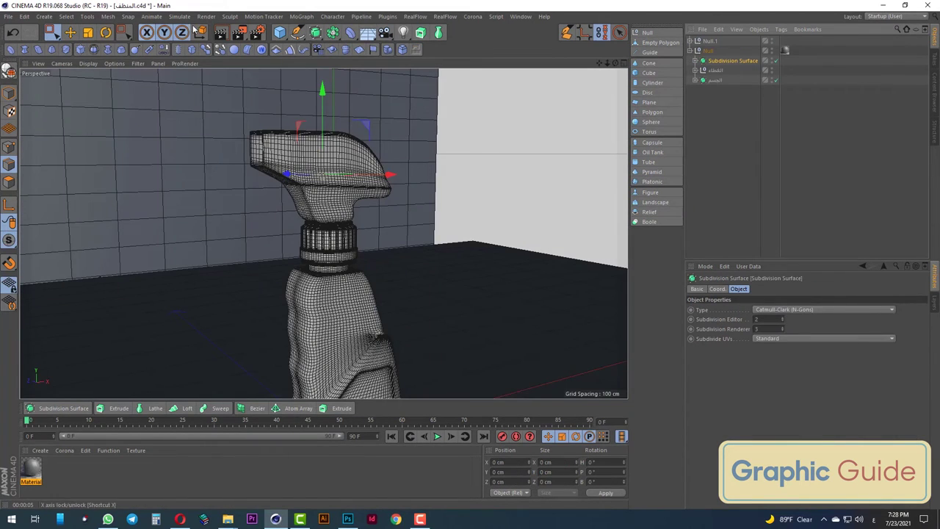
left_click(221, 34)
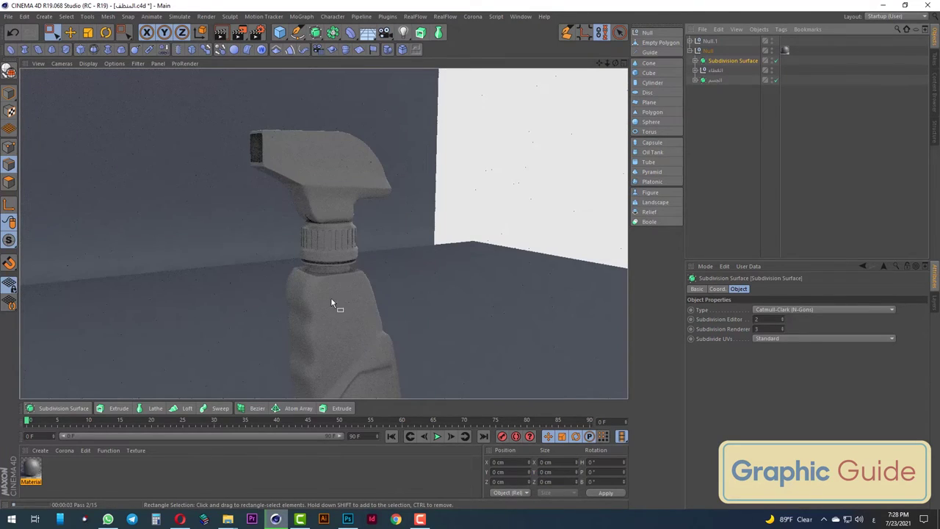
left_click_drag(320, 301, 433, 299, "alt")
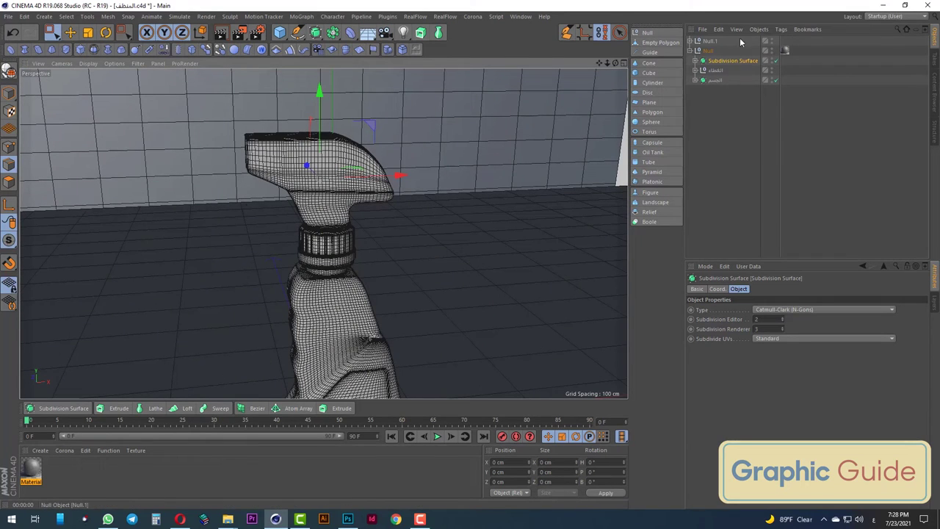
Hide the floor-and-wall backdrop and disable smoothing to inspect the nozzle's base cage from the front
left_click(770, 42)
left_click(769, 42)
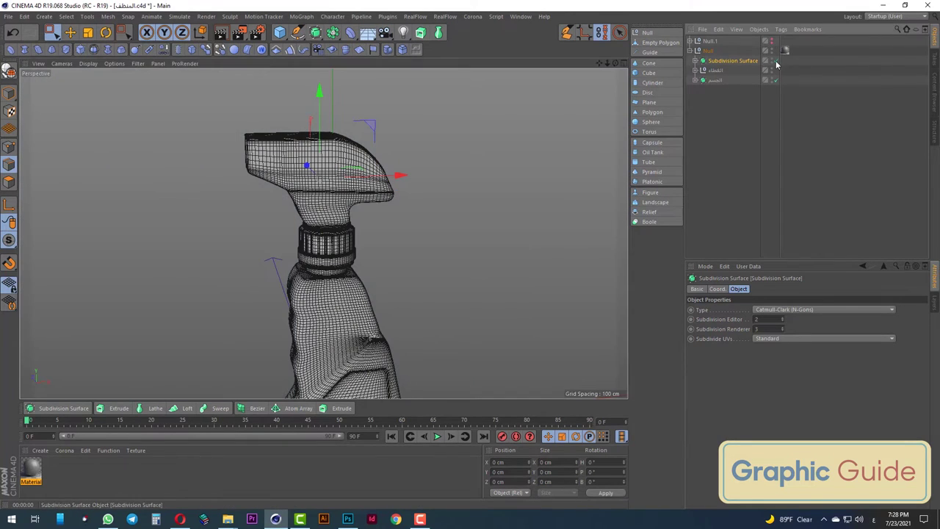
left_click(776, 62)
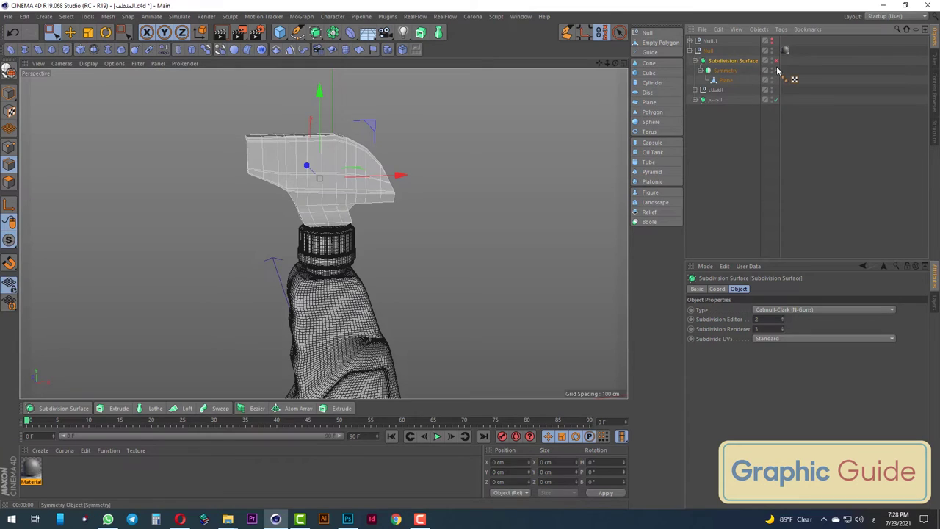
scroll(279, 178, "up", 3)
scroll(279, 179, "up", 3)
mouse_move(279, 178)
left_mouse_down("alt")
mouse_move(379, 150)
mouse_move(295, 230)
left_mouse_up("alt")
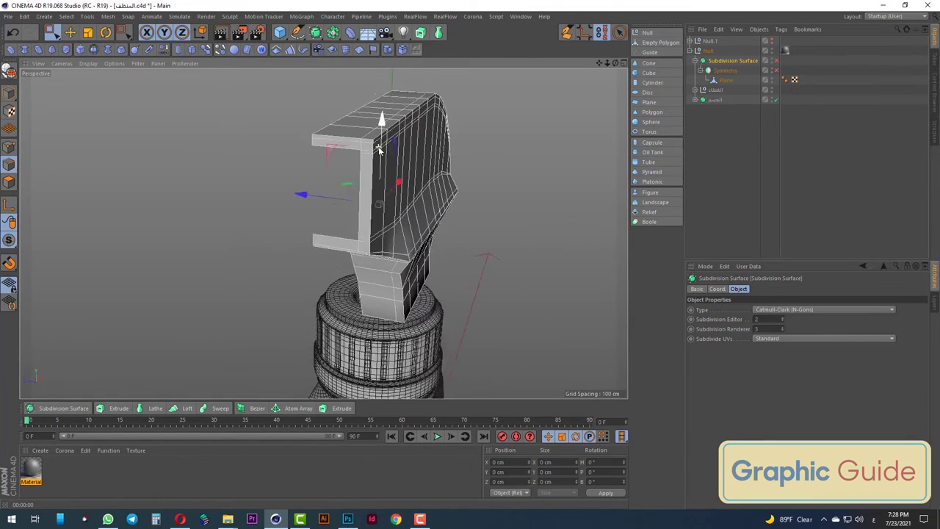
scroll(378, 151, "up", 2)
scroll(371, 169, "up", 2)
scroll(360, 187, "up", 2)
scroll(350, 176, "up", 2)
scroll(348, 169, "down", 3)
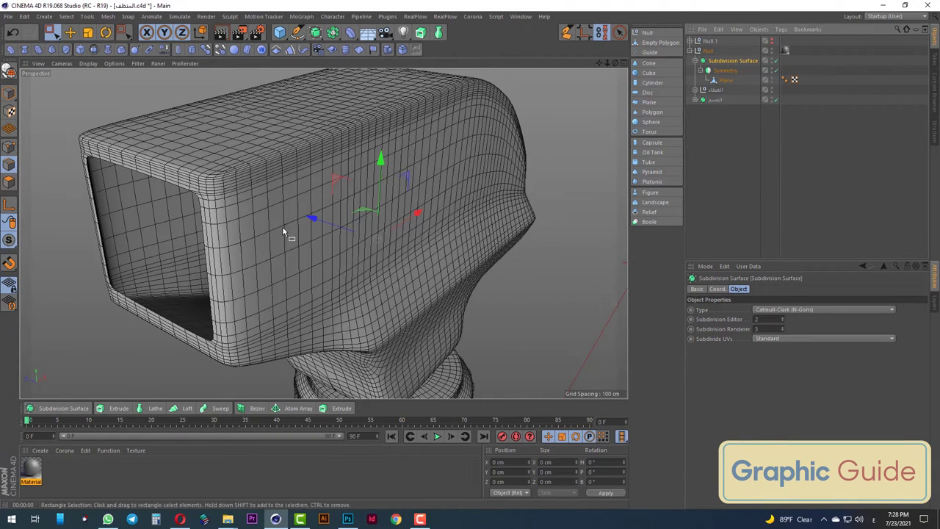
mouse_move(282, 226)
left_mouse_down("alt")
mouse_move(320, 228)
mouse_move(278, 241)
left_mouse_up("alt")
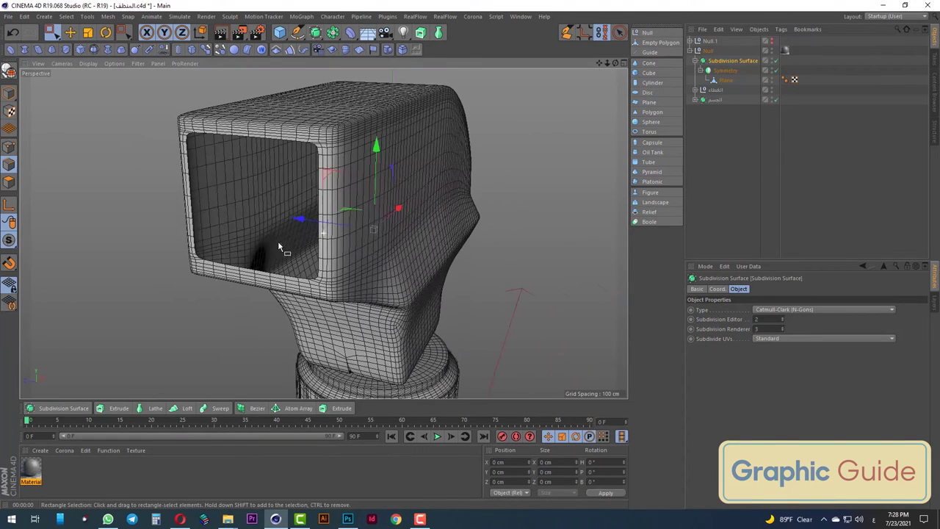
left_click(10, 147)
Select the nozzle's Plane and try a Loop/Path Cut near the front corner, undoing the misplaced loop
left_click(725, 79)
right_click(371, 180)
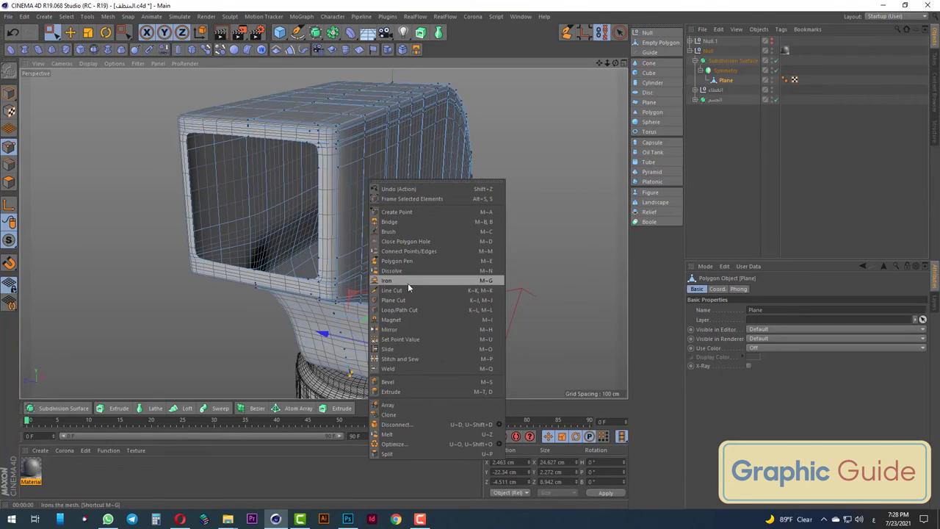
left_click(399, 309)
scroll(339, 203, "up", 5)
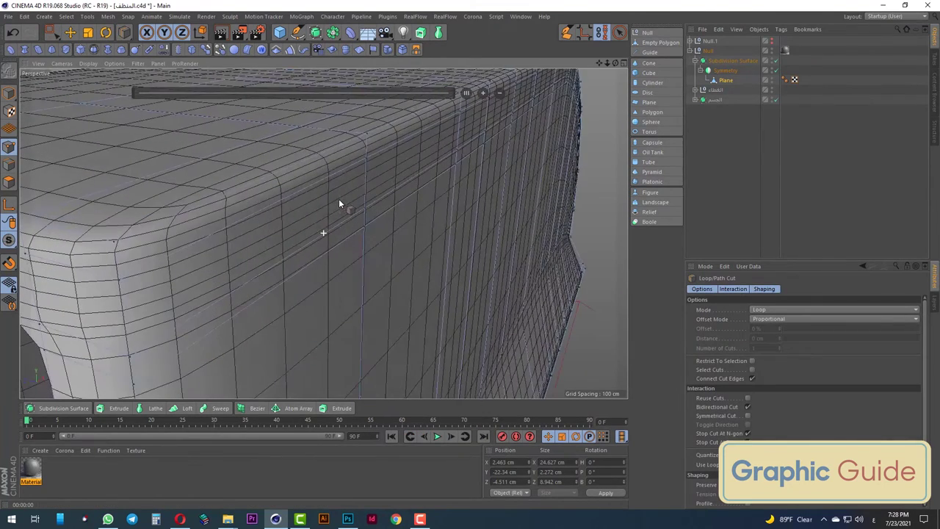
left_click(117, 242)
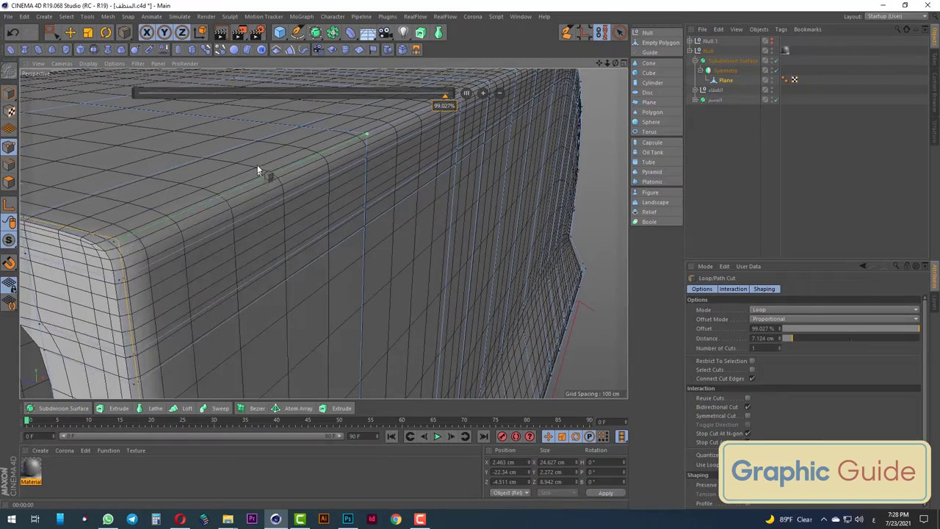
scroll(255, 182, "down", 3)
scroll(255, 182, "up", 2)
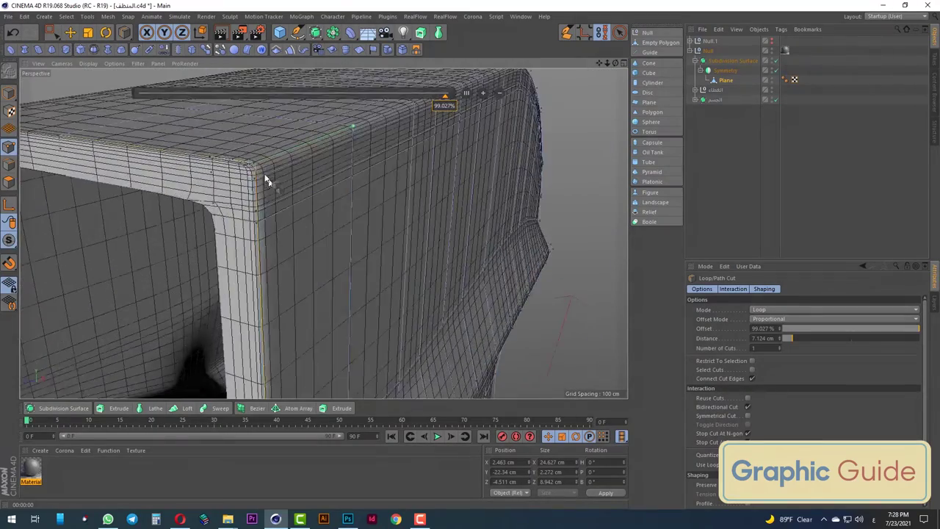
scroll(260, 172, "up", 3)
scroll(260, 171, "down", 2)
scroll(195, 152, "down", 2)
scroll(194, 158, "up", 2)
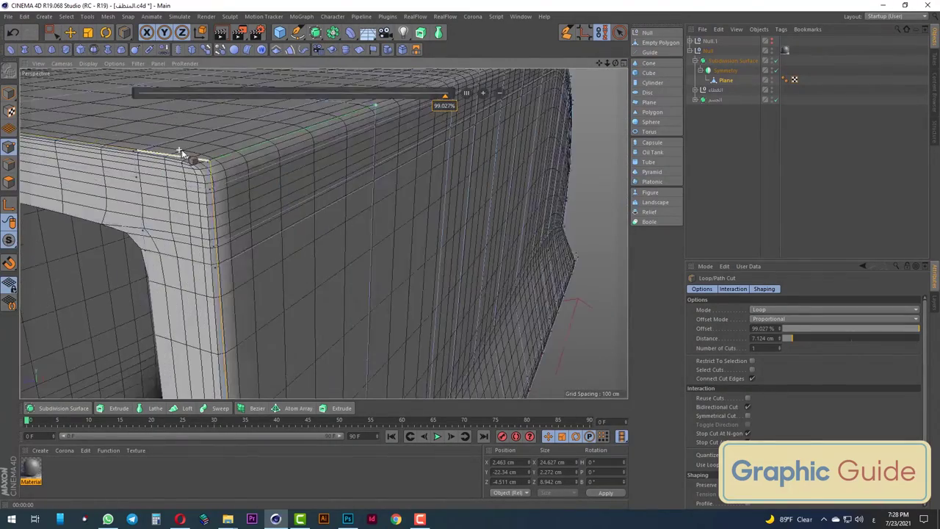
scroll(198, 165, "up", 2)
scroll(212, 180, "down", 2)
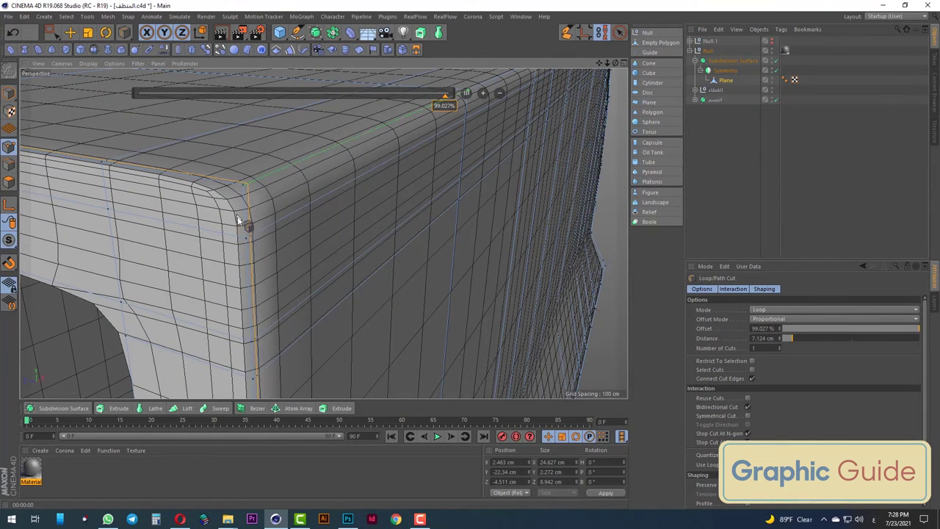
key("ctrl+z")
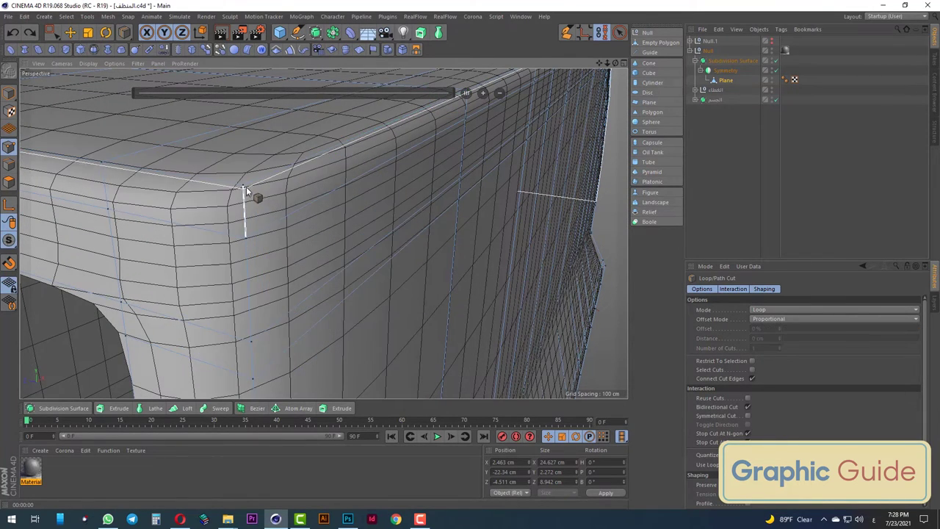
Add supporting edge loops hugging the front corner edge and along the top edge
left_click(247, 188)
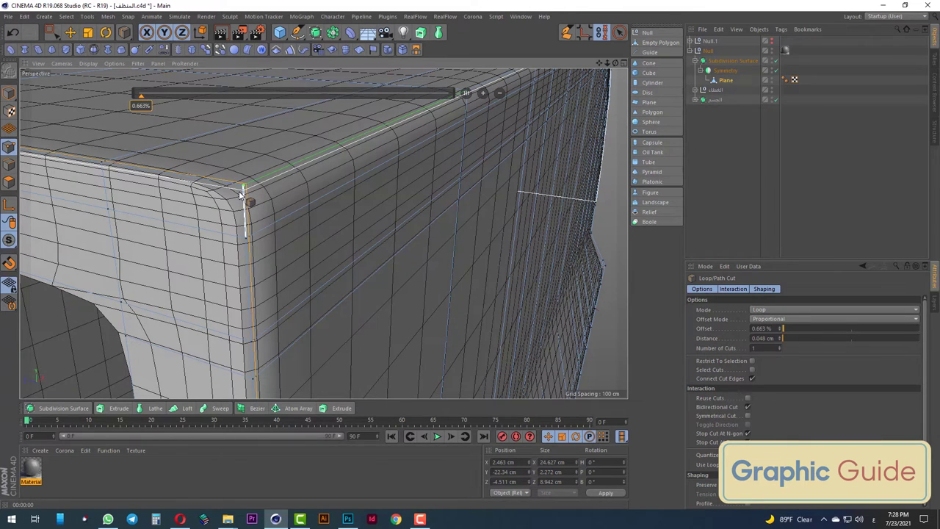
left_click(240, 190)
scroll(275, 213, "down", 5)
scroll(277, 252, "up", 3)
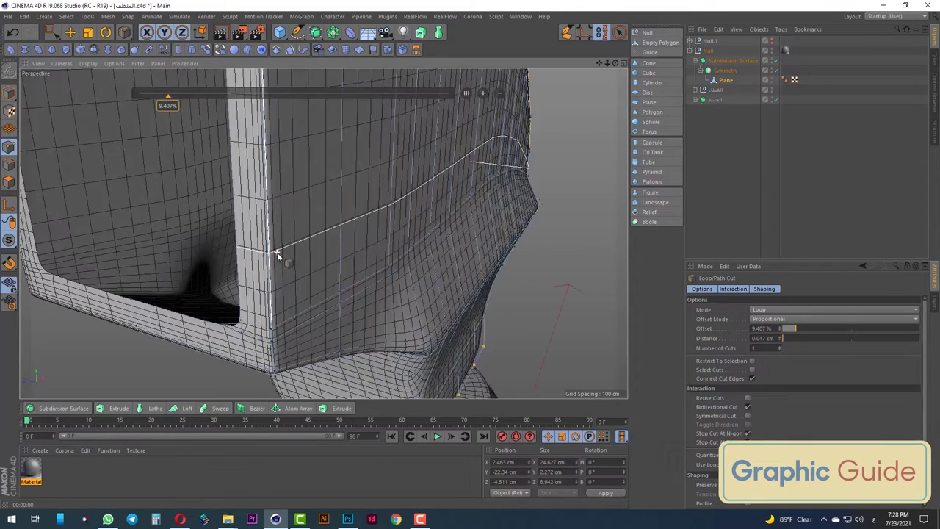
scroll(277, 252, "down", 3)
Orbit around the whole spray head and test-render it to check the tighter smoothing
left_click_drag(268, 275, 85, 98, "alt")
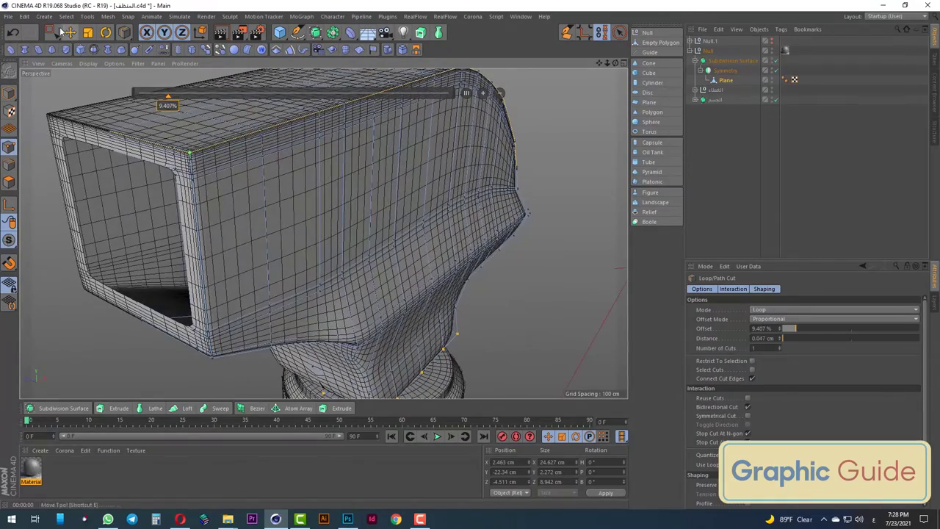
left_click(61, 34)
left_click_drag(316, 250, 413, 224, "alt")
scroll(314, 265, "down", 3)
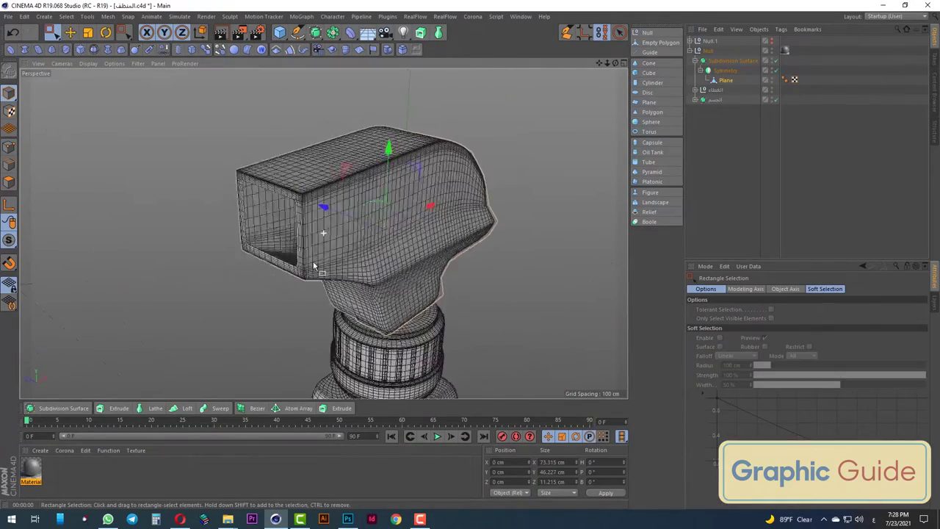
left_click_drag(313, 266, 454, 257, "alt")
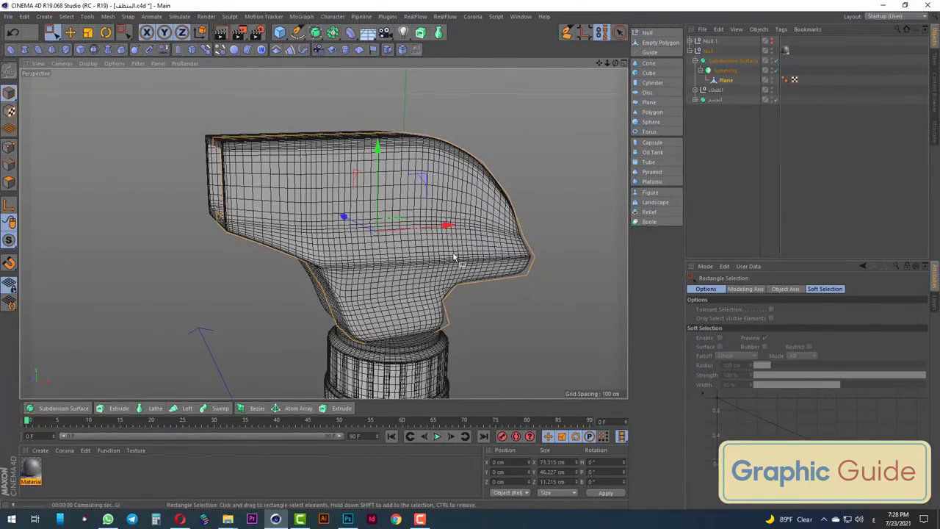
key("ctrl+r")
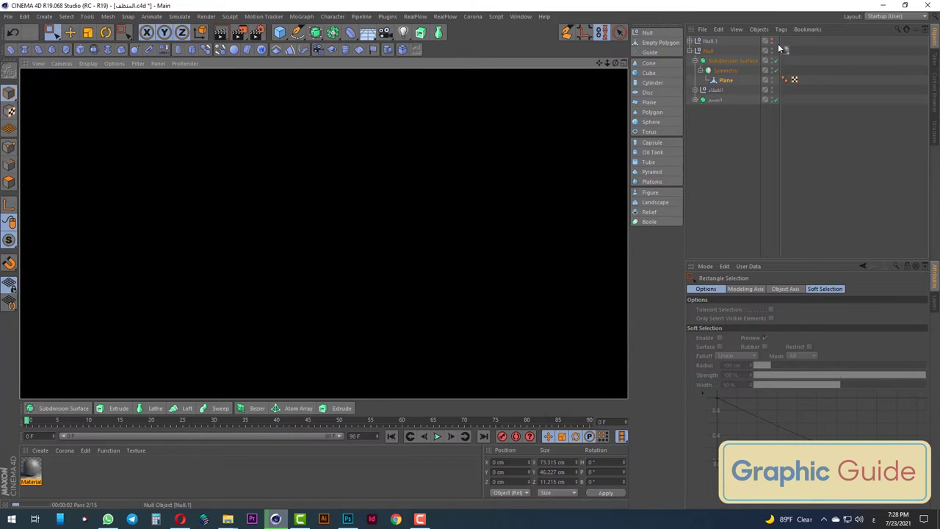
key("Escape")
left_click(220, 34)
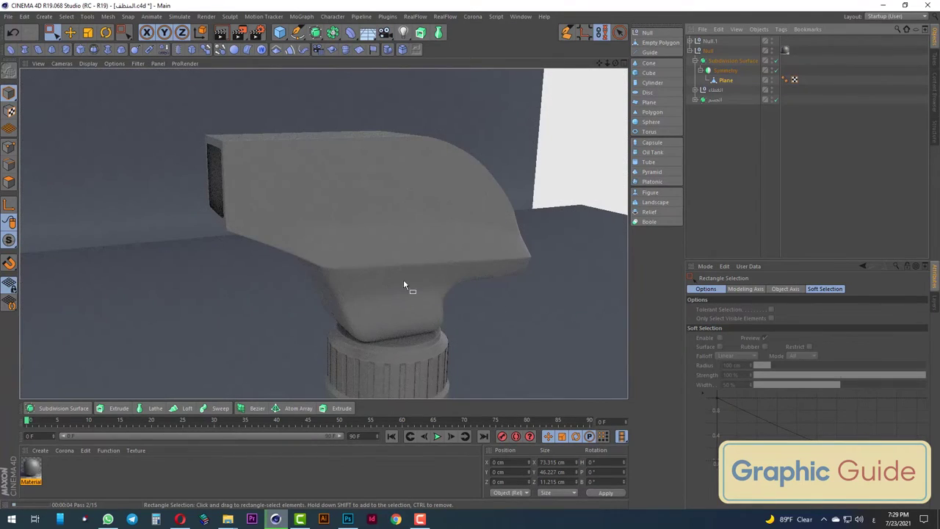
key("Escape")
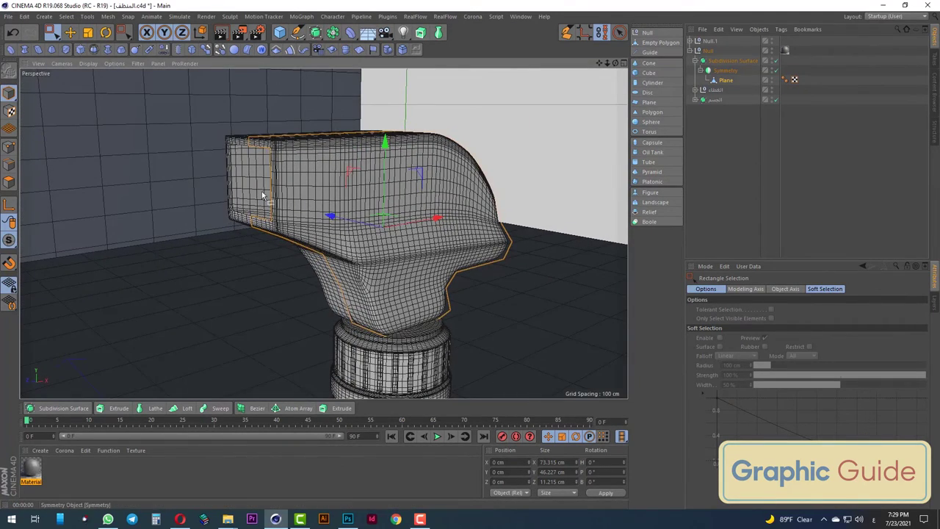
Cut two supporting edge loops along the nozzle's bottom edge with Loop/Path Cut
left_click(9, 146)
scroll(367, 226, "up", 3)
right_click(367, 232)
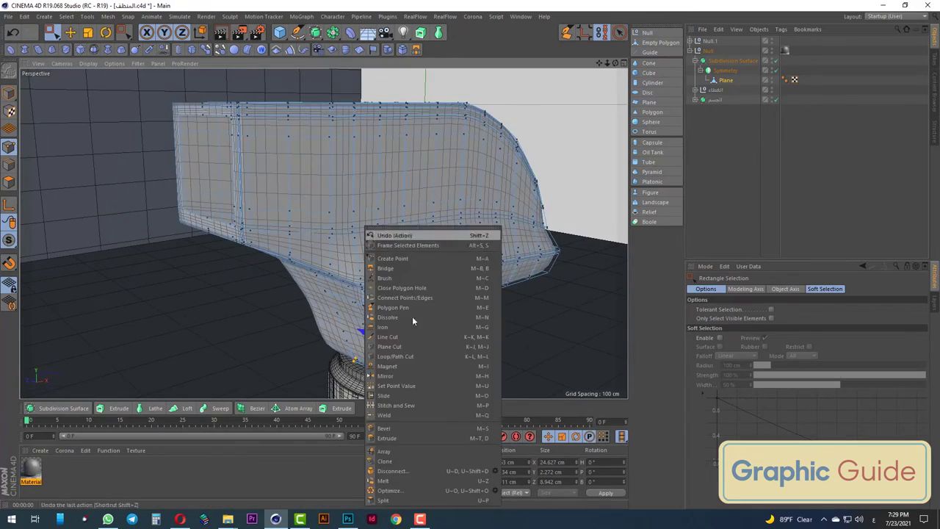
left_click(409, 356)
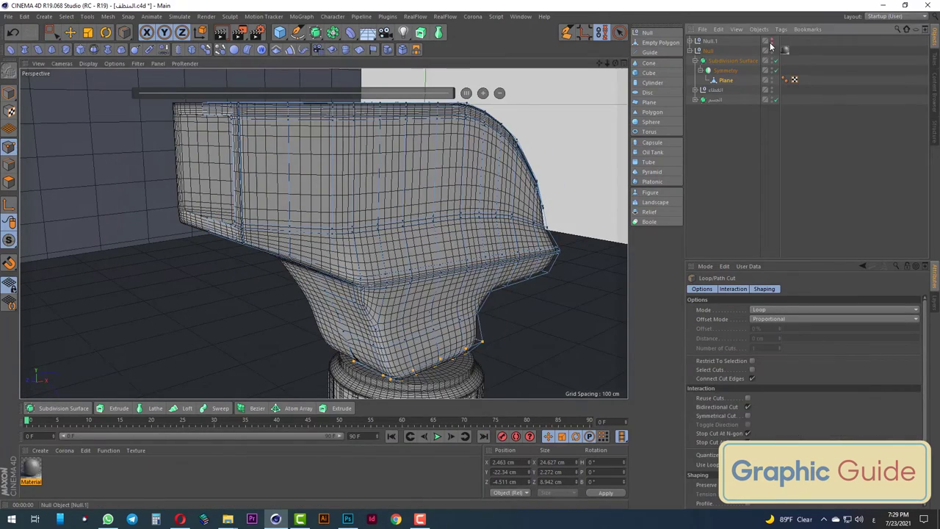
mouse_move(323, 233)
left_mouse_down("alt")
mouse_move(330, 277)
mouse_move(309, 261)
left_mouse_up("alt")
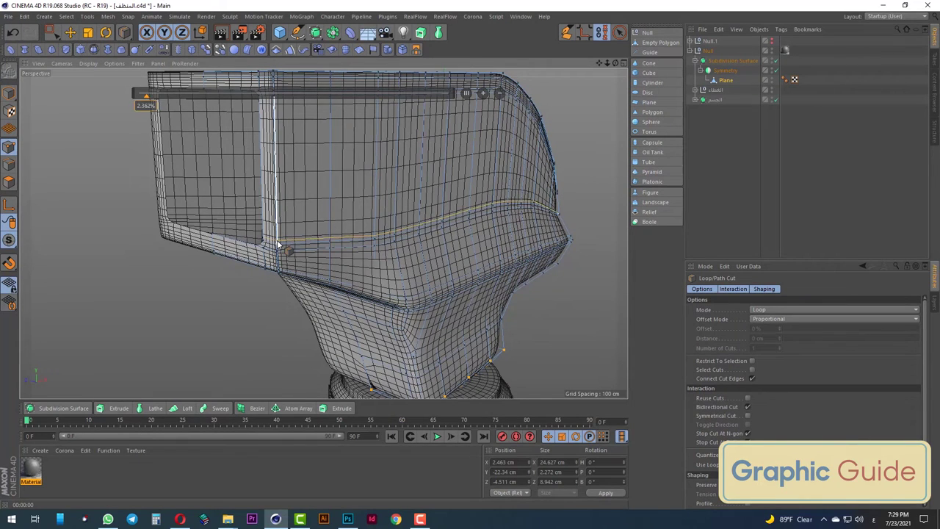
left_click(277, 244)
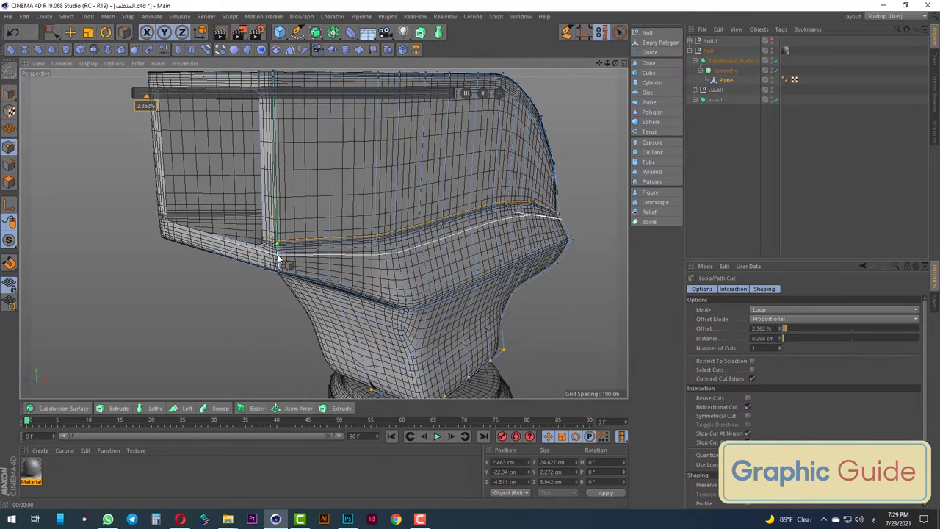
left_click(280, 258)
left_click_drag(321, 270, 248, 179, "alt")
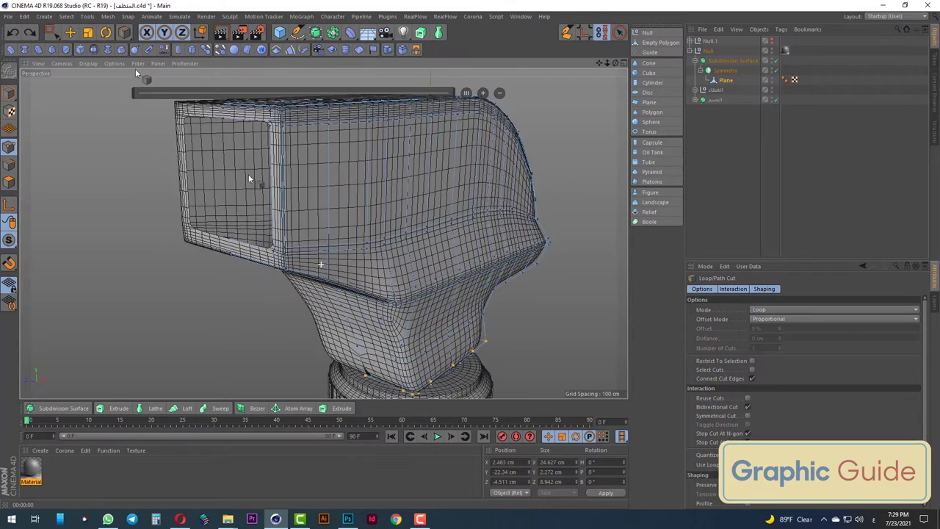
left_click(49, 32)
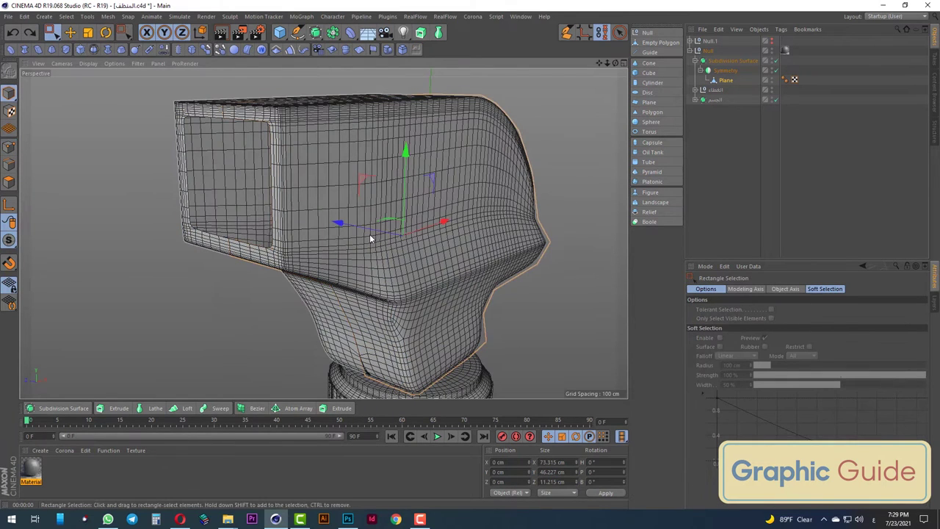
Turn off Subdivision Surface and Symmetry to show the trigger head's unsmoothed half-cage
key("F4")
key("F3")
scroll(415, 264, "down", 4)
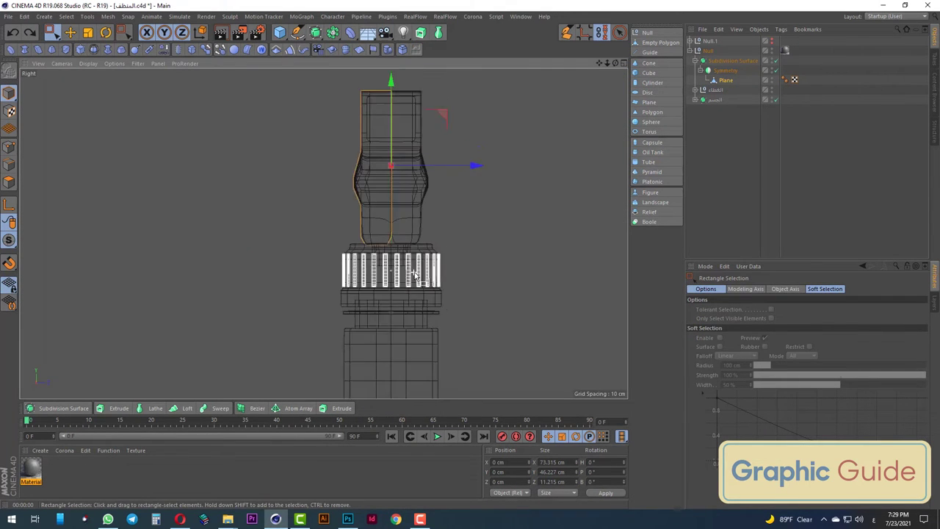
scroll(424, 242, "down", 2)
key("F1")
scroll(427, 236, "down", 3)
left_click_drag(426, 236, 415, 304, "alt")
scroll(415, 304, "up", 3)
scroll(394, 304, "up", 3)
scroll(370, 304, "up", 3)
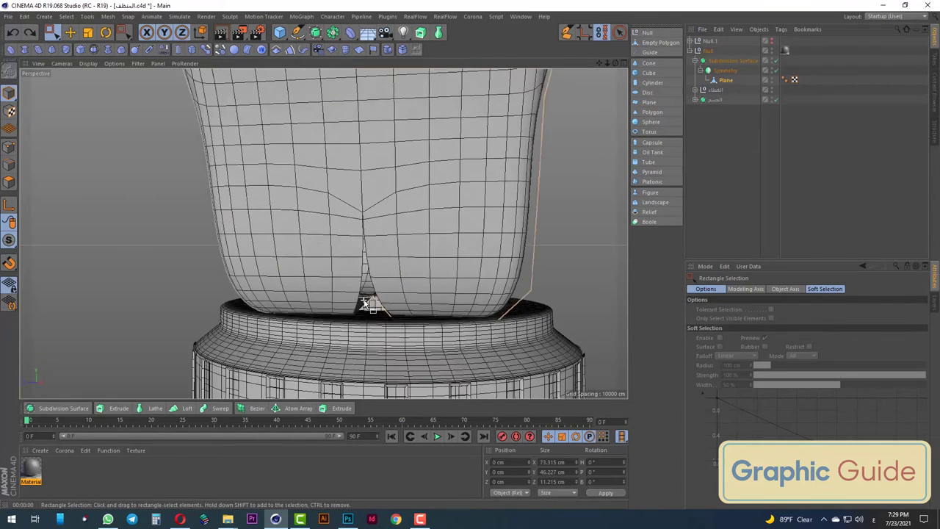
left_click(774, 60)
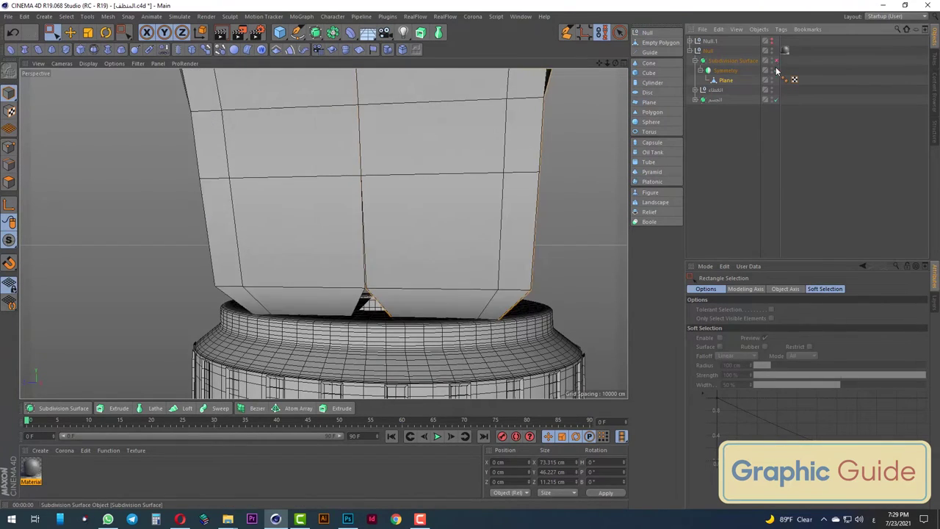
left_click(775, 70)
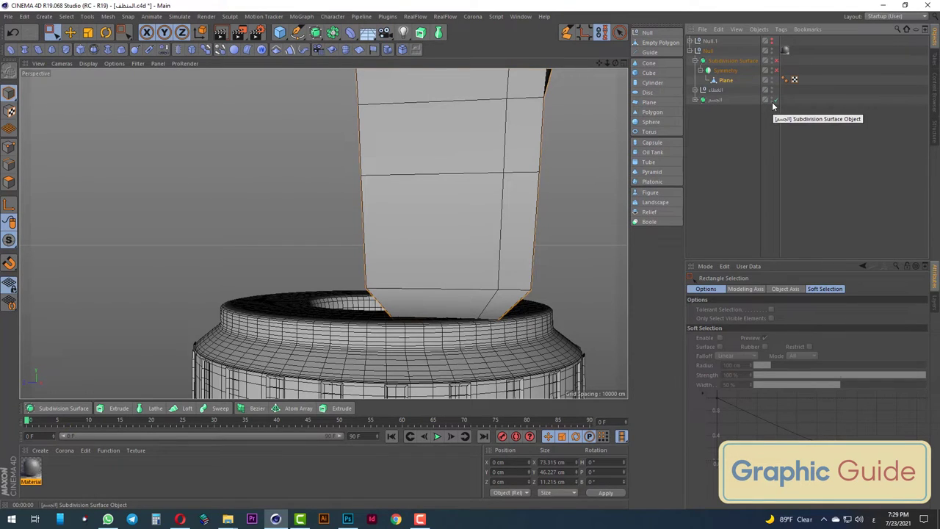
Hide the bottle body Null from the viewport
left_click(697, 50)
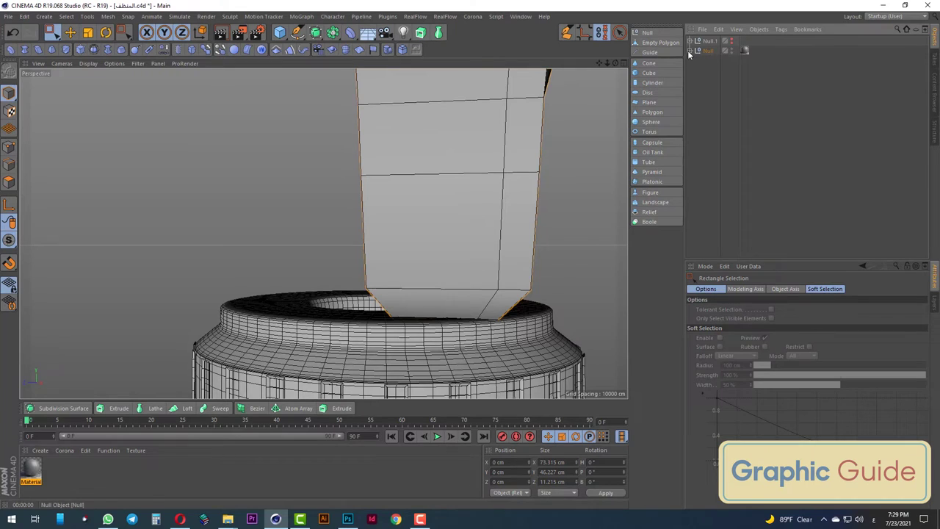
left_click(690, 51)
key("ctrl+z")
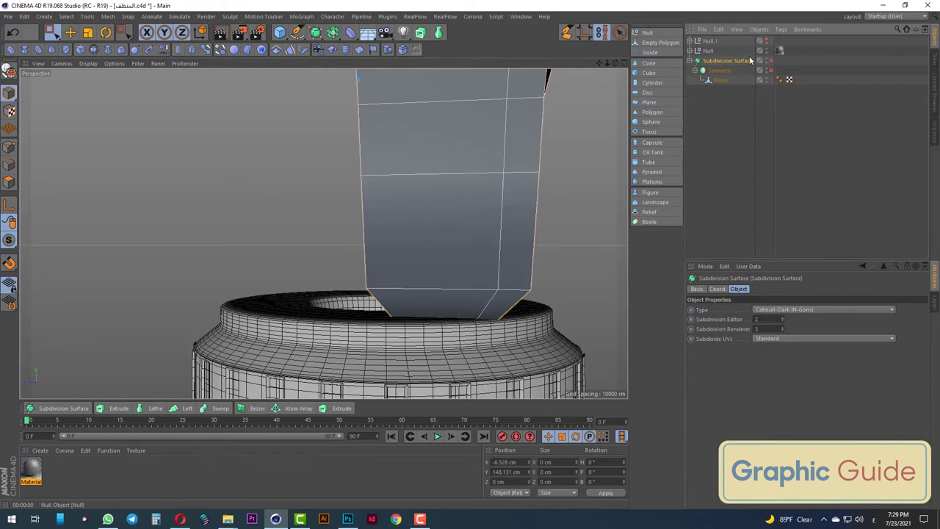
left_click(766, 49)
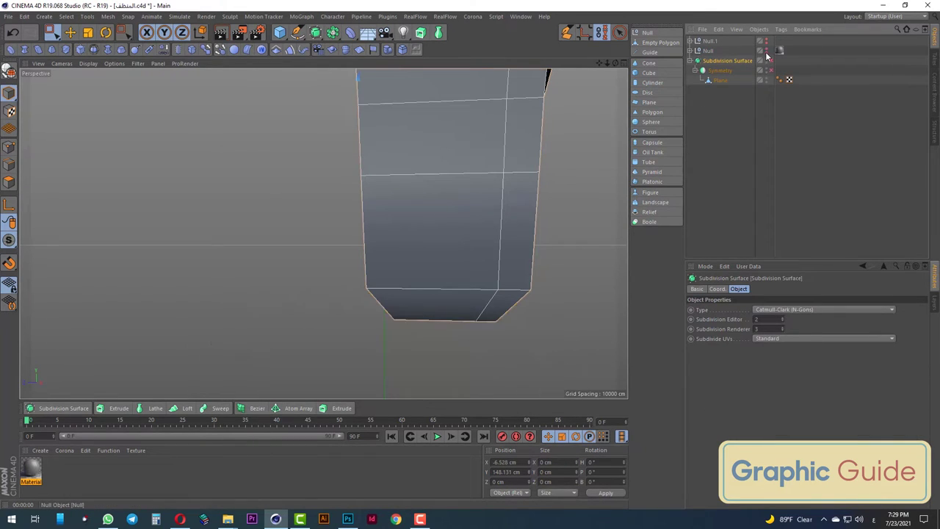
Pull the Plane's lower front corner point to about X -3.5 cm, Y -23.6 cm, then restore smoothing
left_click(721, 80)
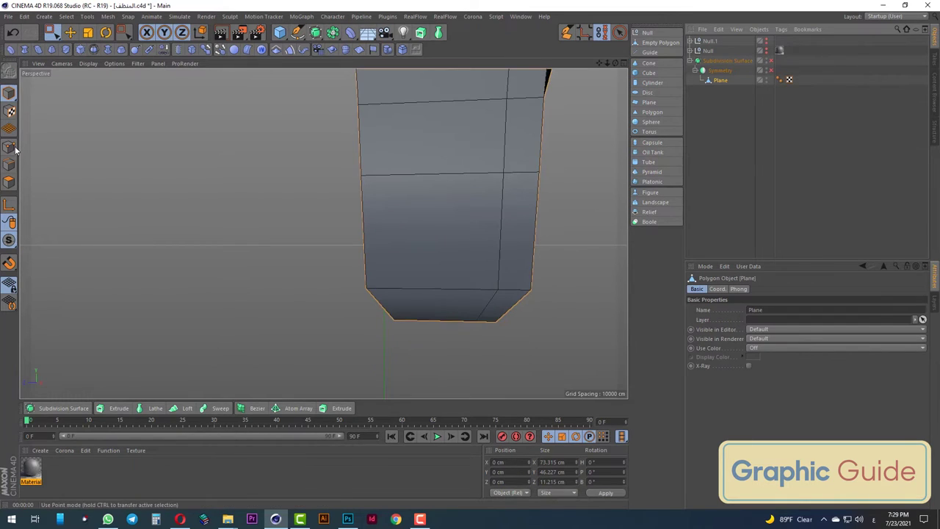
left_click(394, 320)
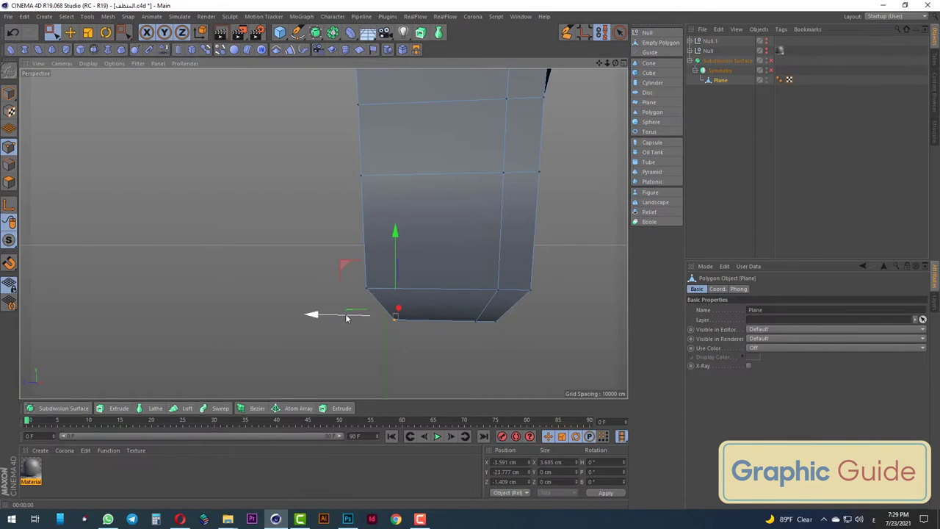
left_click_drag(346, 314, 332, 318)
left_click(514, 482)
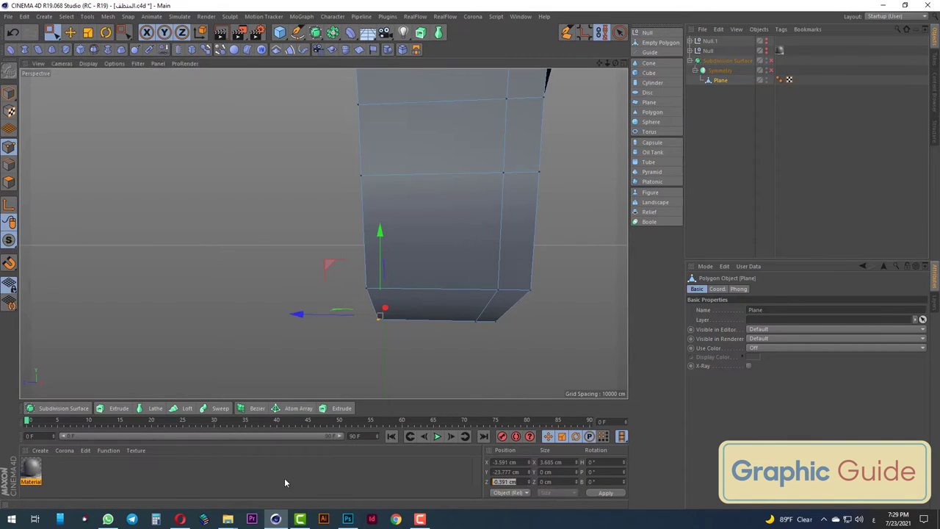
mouse_move(437, 319)
left_mouse_down("alt")
mouse_move(456, 294)
mouse_move(419, 315)
left_mouse_up("alt")
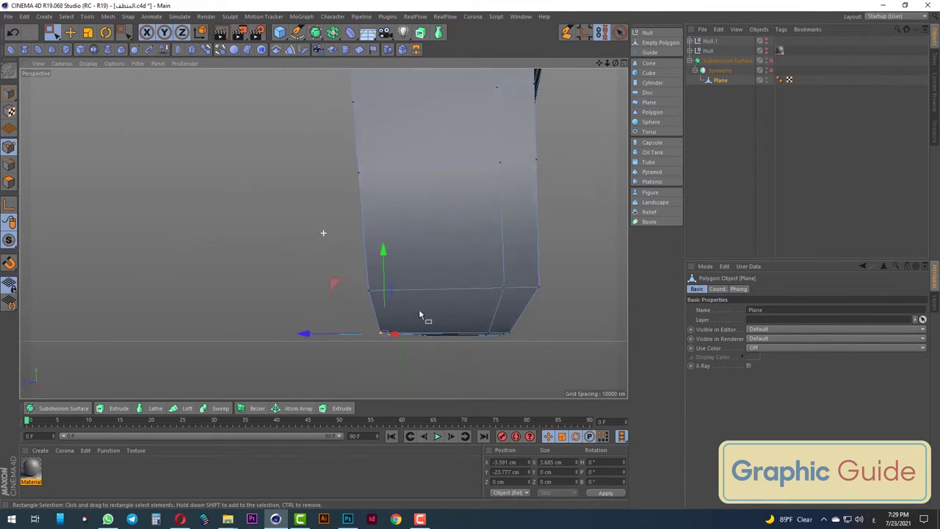
left_click(770, 62)
right_click_drag(401, 302, 348, 358, "alt")
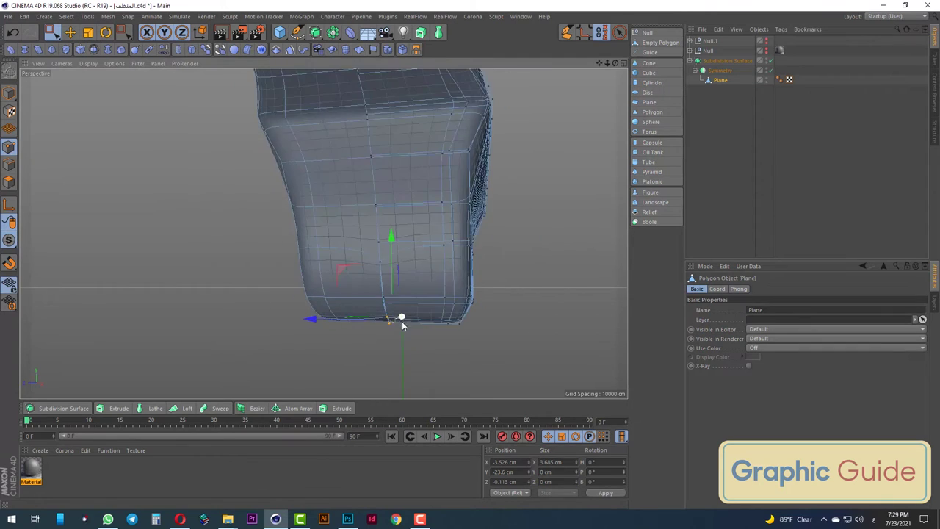
Add a Cube primitive while viewing the trigger head in the front view
left_click_drag(347, 351, 316, 352, "alt")
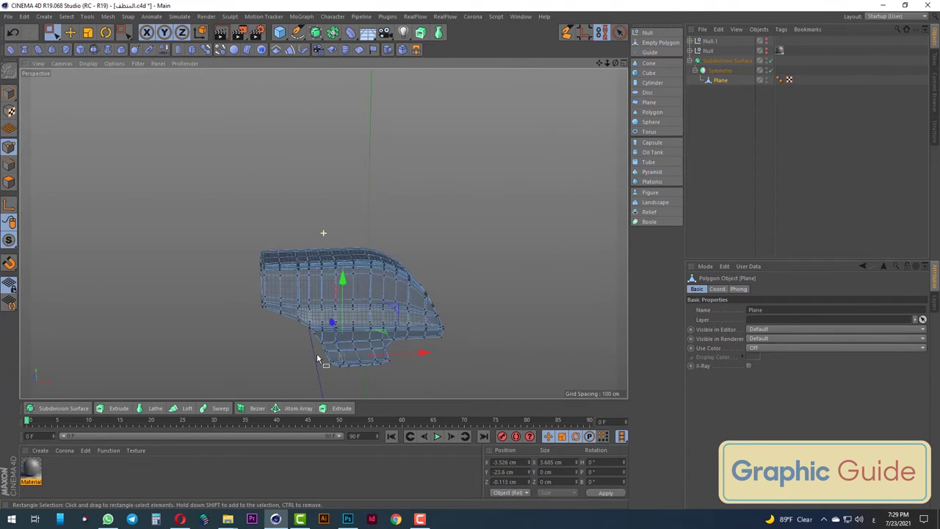
key("F4")
scroll(405, 330, "down", 3)
scroll(495, 285, "down", 2)
scroll(495, 285, "down", 2)
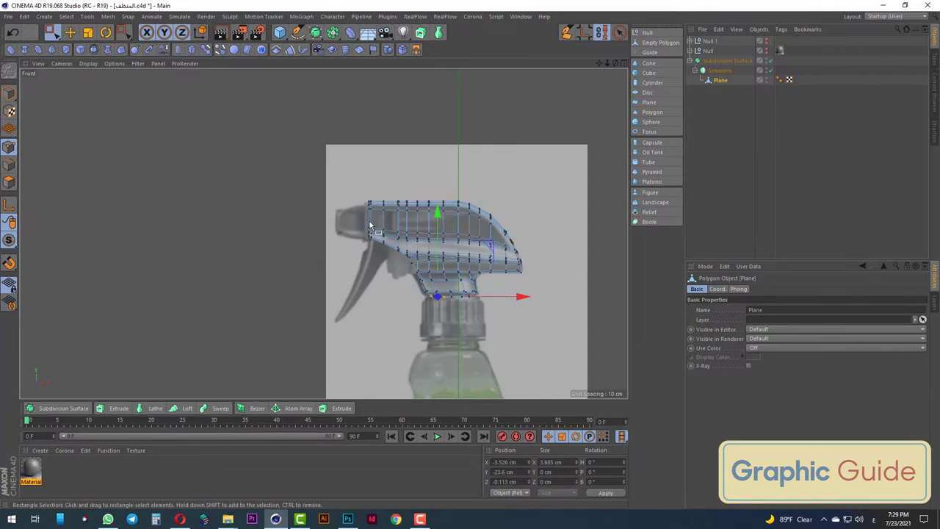
scroll(357, 210, "up", 5)
scroll(256, 210, "up", 3)
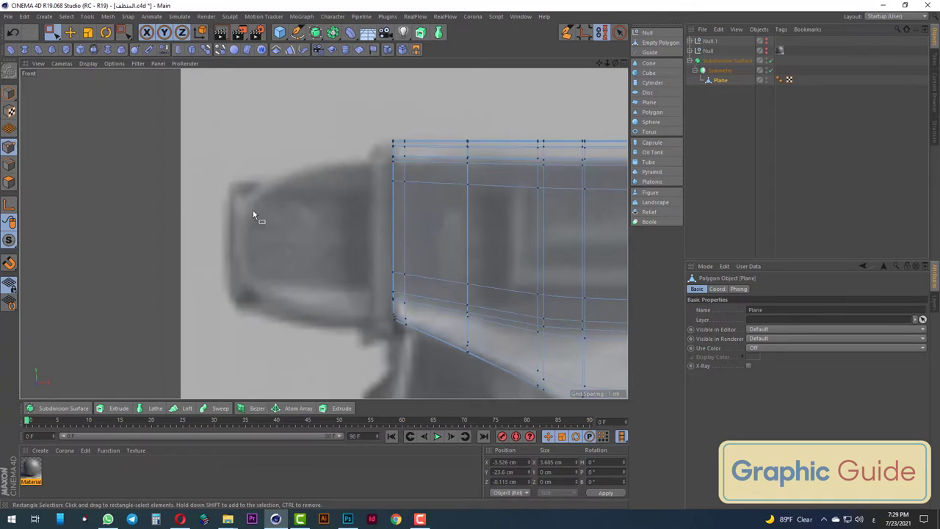
left_click(283, 34)
left_click(369, 49)
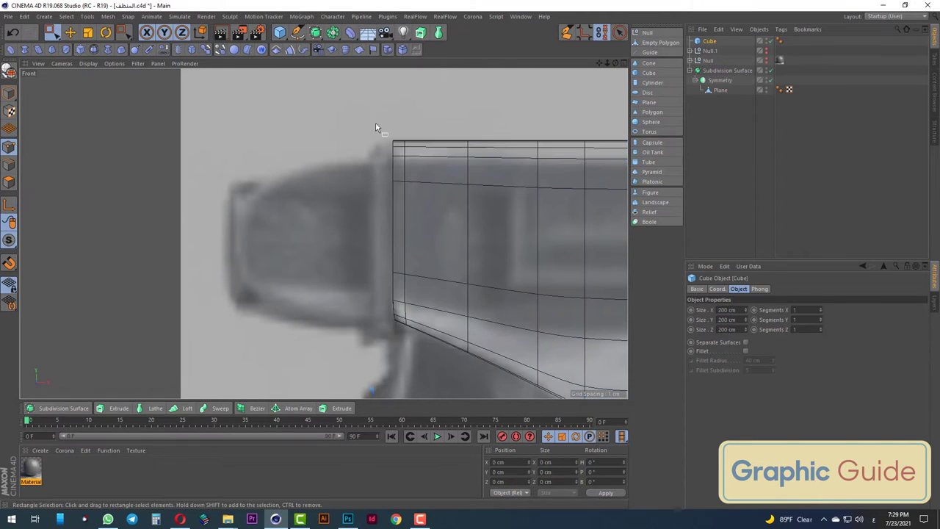
Move the cube up beside the nozzle and shrink it to about 75%
scroll(367, 130, "down", 2)
left_click(85, 37)
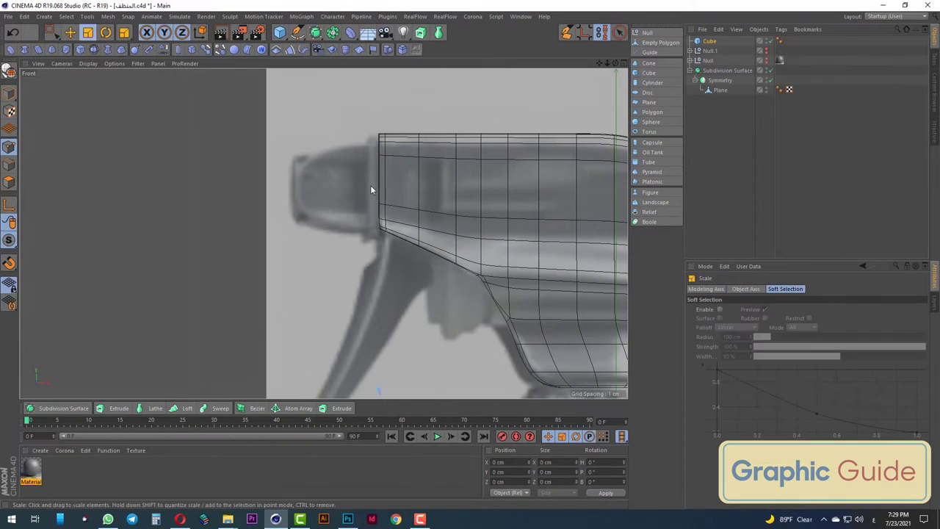
scroll(371, 186, "down", 5)
key("0")
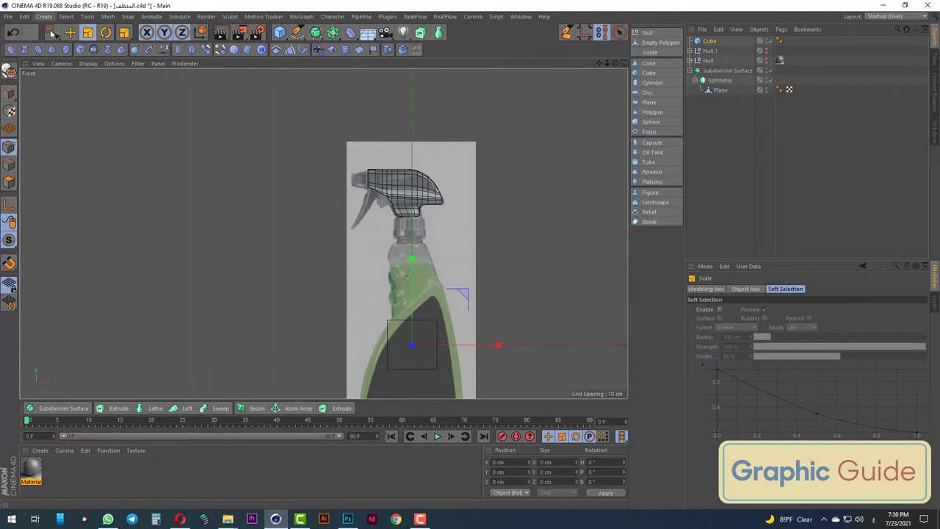
left_click_drag(502, 344, 417, 346)
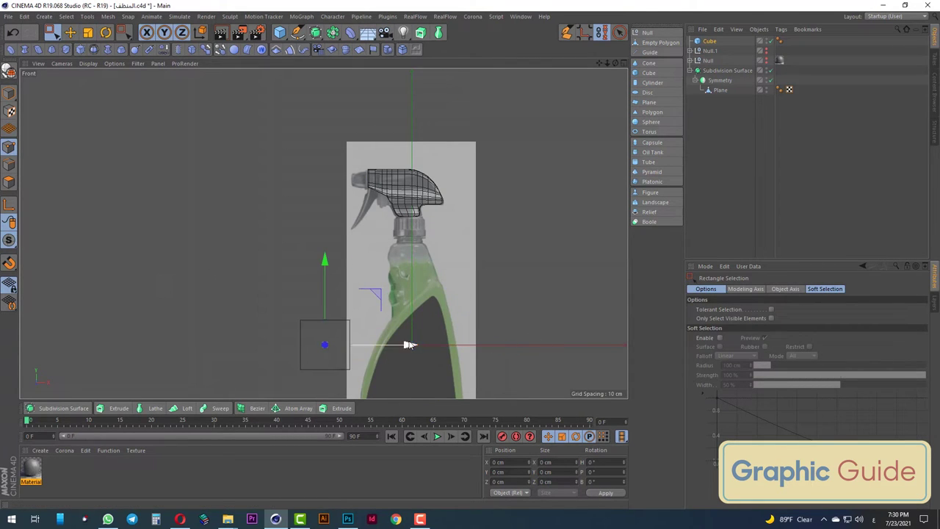
left_click_drag(325, 259, 325, 112)
left_click(94, 38)
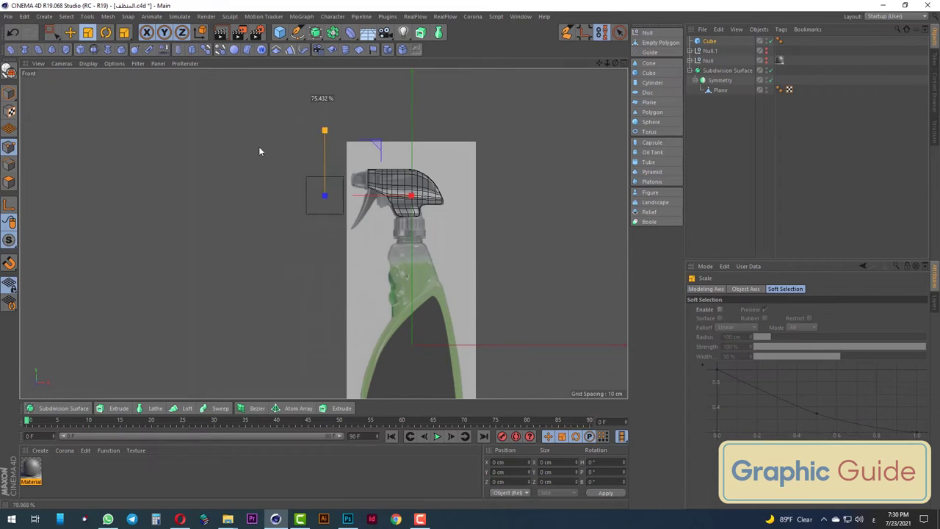
left_click_drag(191, 181, 158, 183)
key("0")
scroll(350, 185, "up", 5)
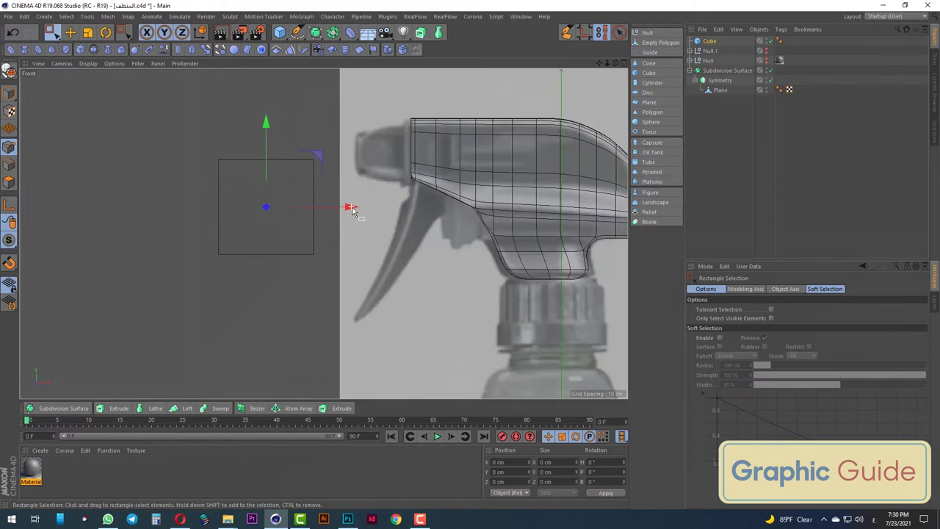
mouse_move(350, 206)
left_mouse_down()
mouse_move(472, 203)
mouse_move(436, 197)
left_mouse_up()
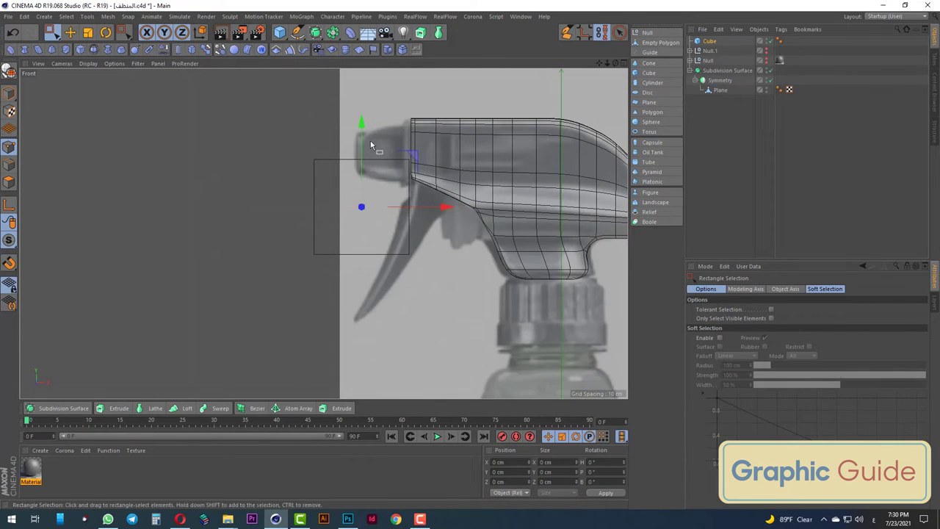
left_click_drag(365, 136, 361, 86)
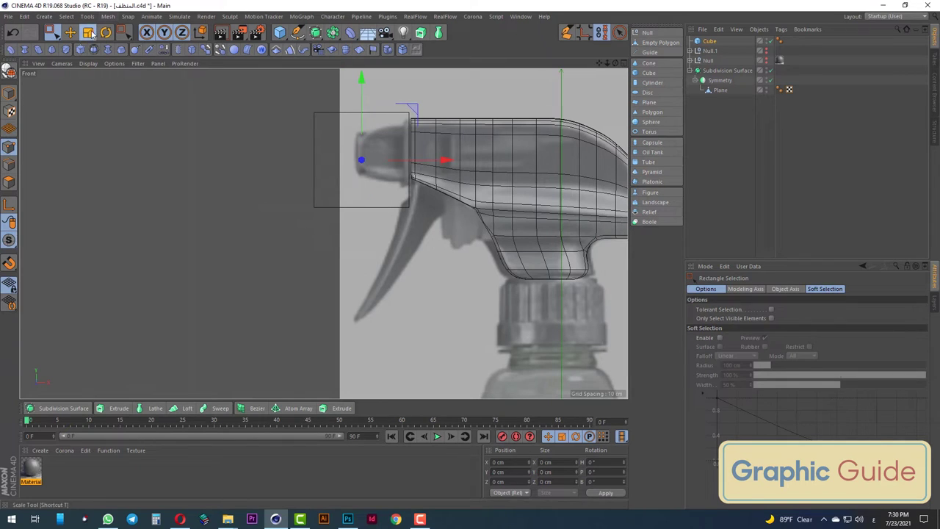
Shrink the cube to the nozzle's size and line it up against the head at the nozzle's top edge
left_click(89, 33)
mouse_move(424, 99)
left_mouse_down()
mouse_move(376, 129)
mouse_move(386, 131)
left_mouse_up()
scroll(411, 127, "up", 2)
scroll(411, 126, "up", 2)
left_click(50, 32)
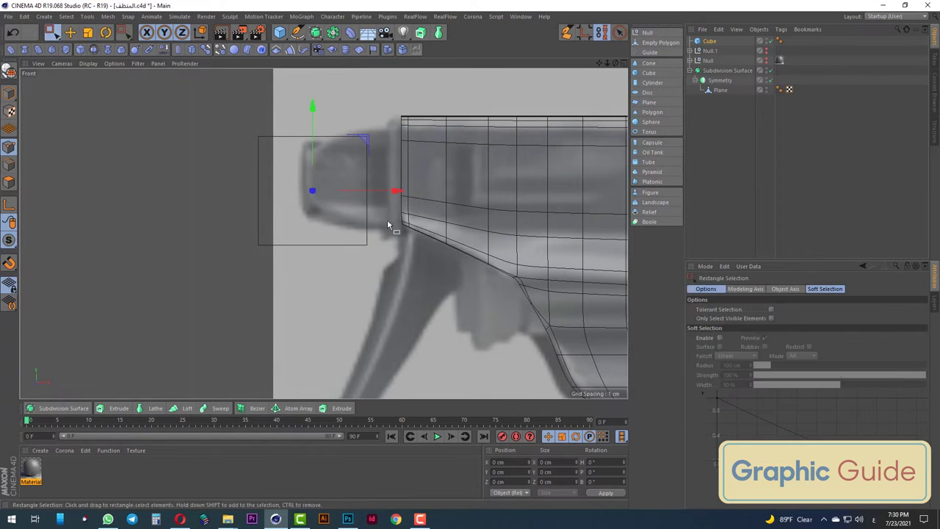
left_click_drag(394, 191, 422, 190)
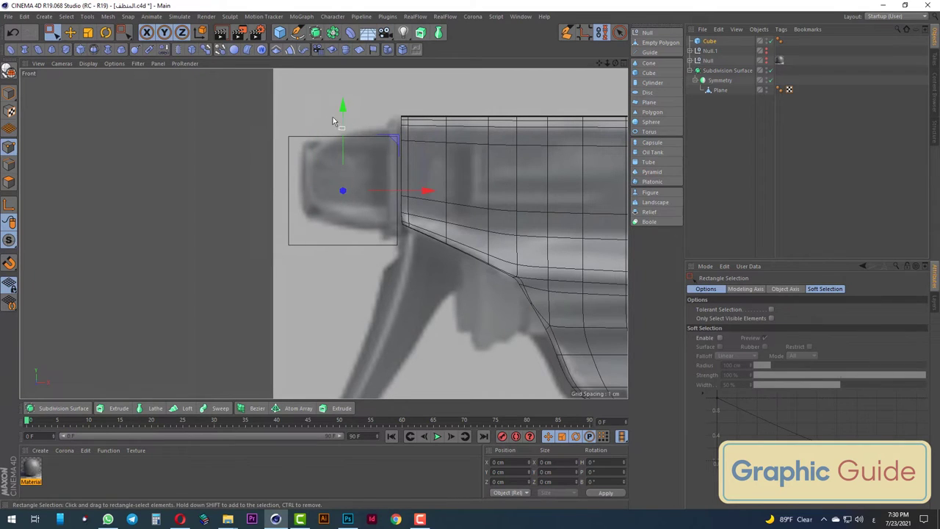
left_click_drag(337, 117, 341, 102)
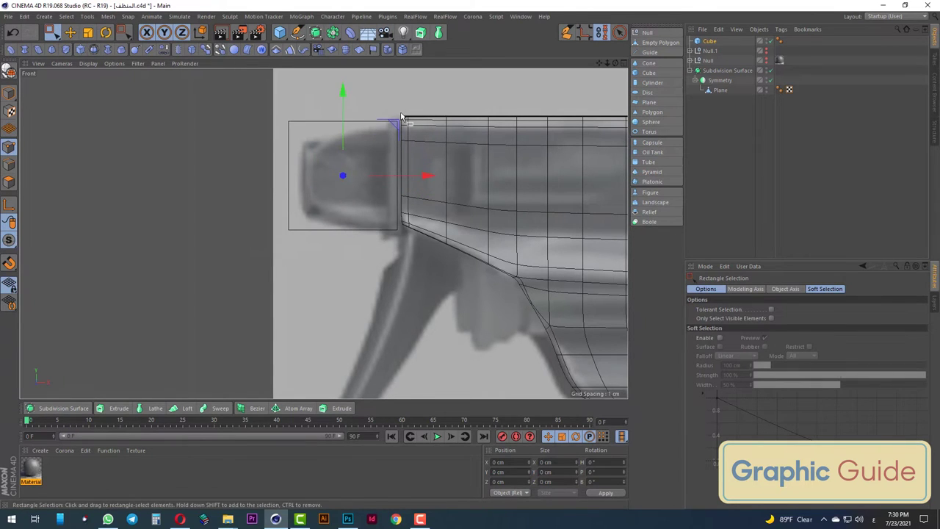
scroll(402, 87, "up", 1)
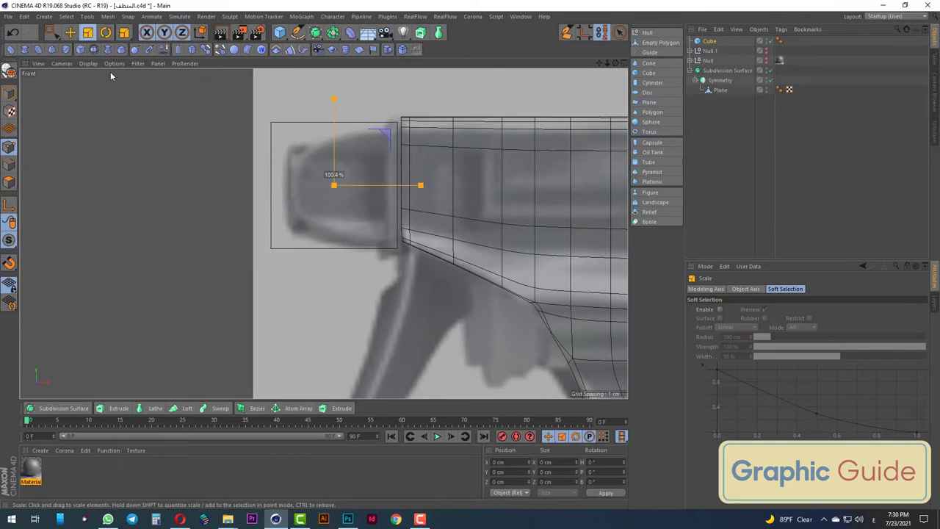
Make the cube editable and pull its front points along X to form a thin plate
left_click(9, 71)
left_click(49, 37)
left_click(73, 80)
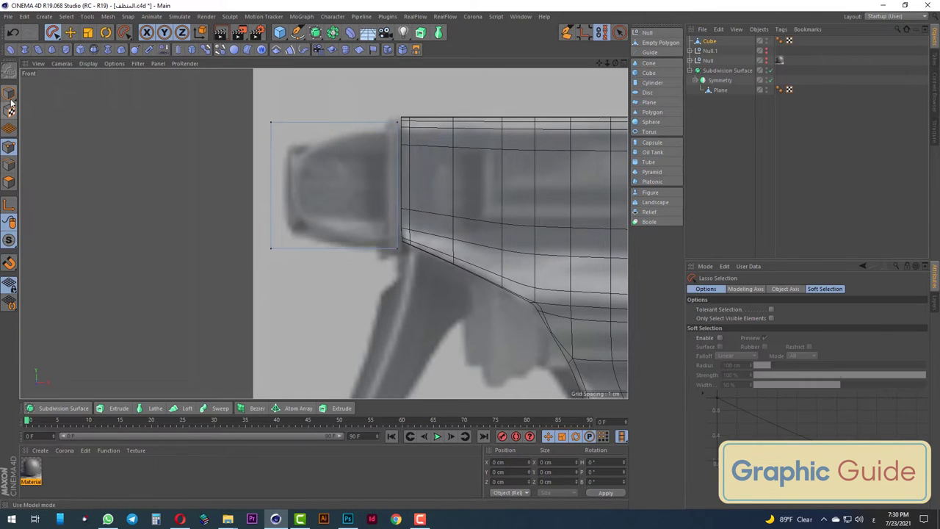
left_click_drag(222, 123, 314, 275)
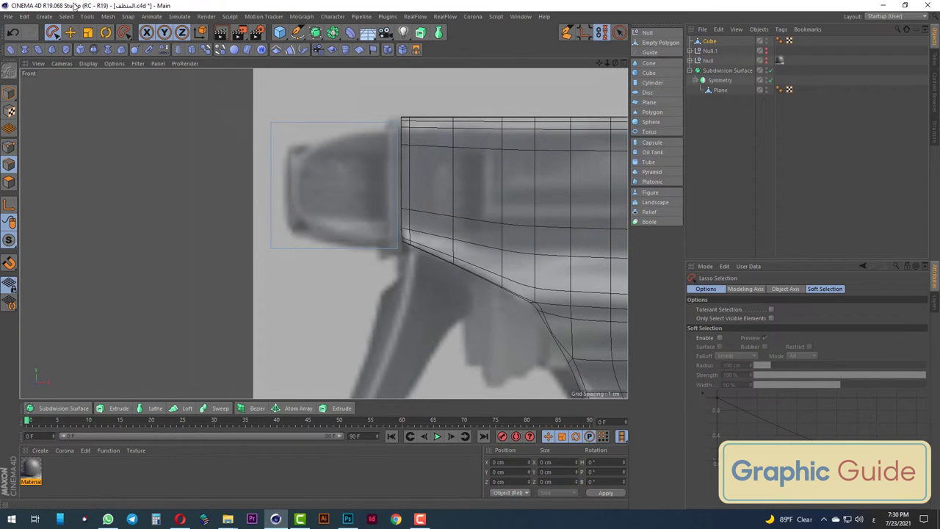
left_click(52, 32)
left_click(73, 59)
left_click_drag(220, 105, 311, 289)
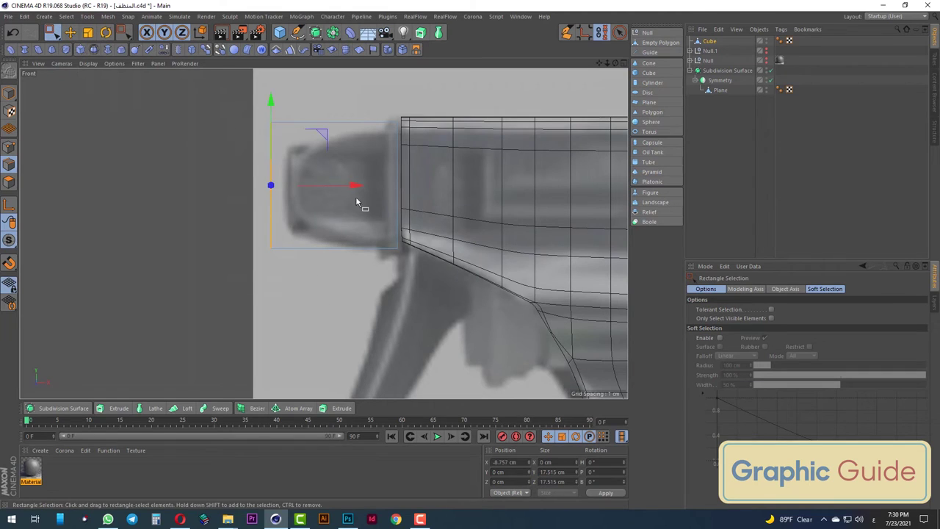
left_click_drag(357, 185, 468, 187)
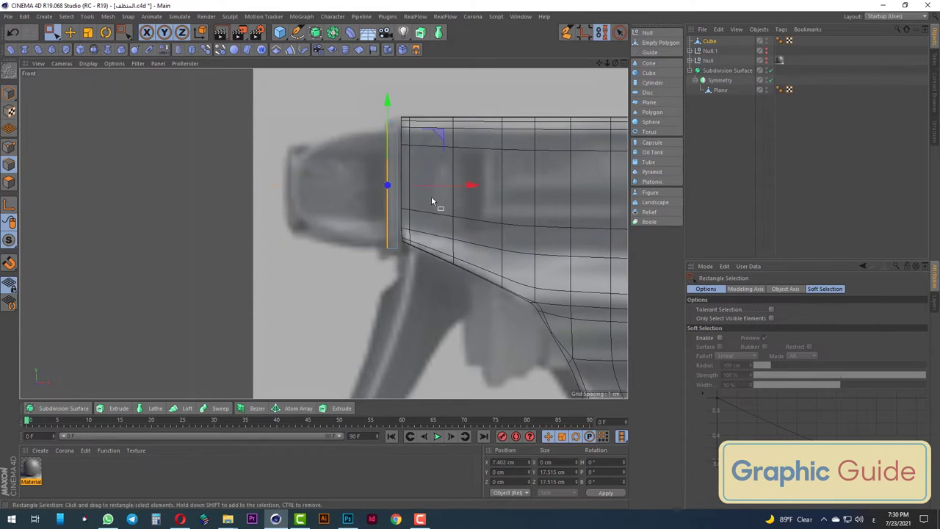
scroll(410, 162, "up", 1)
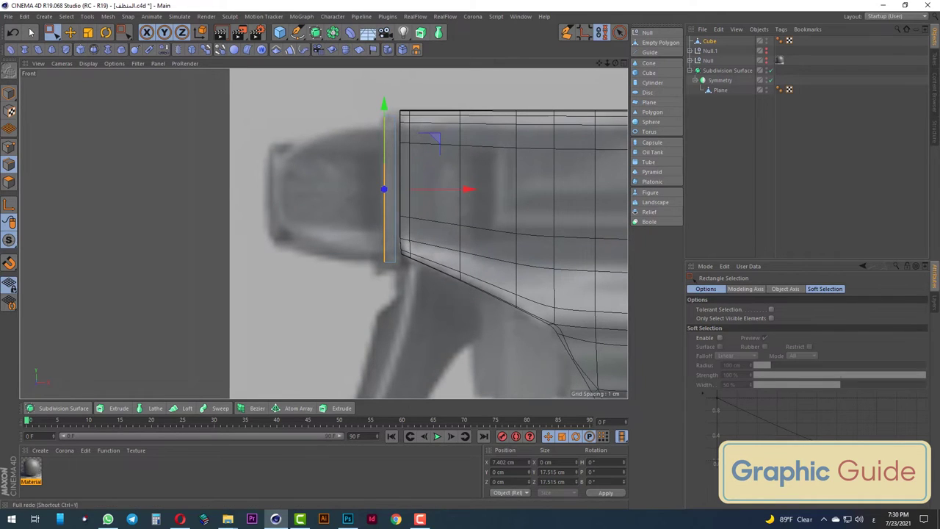
Centre the cube plate's axis on the object with Center Axis to
left_click(9, 89)
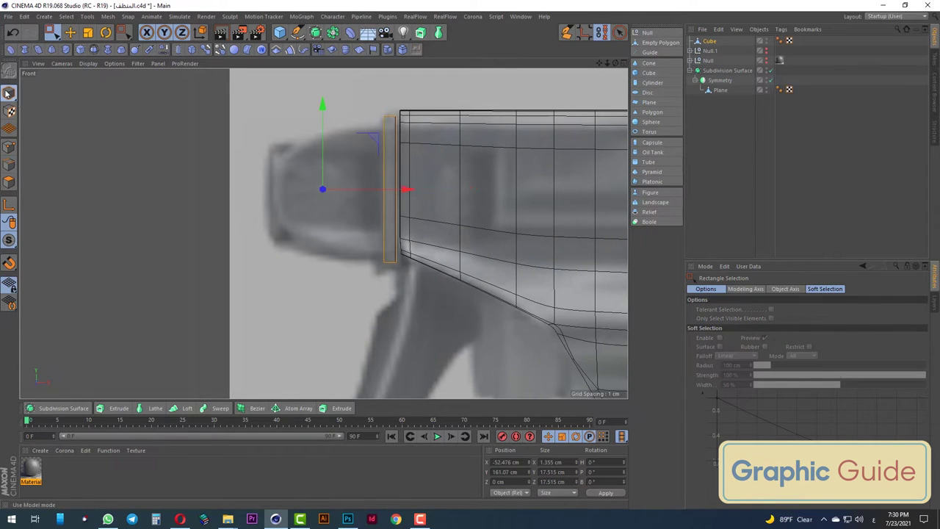
left_click(107, 18)
mouse_move(117, 107)
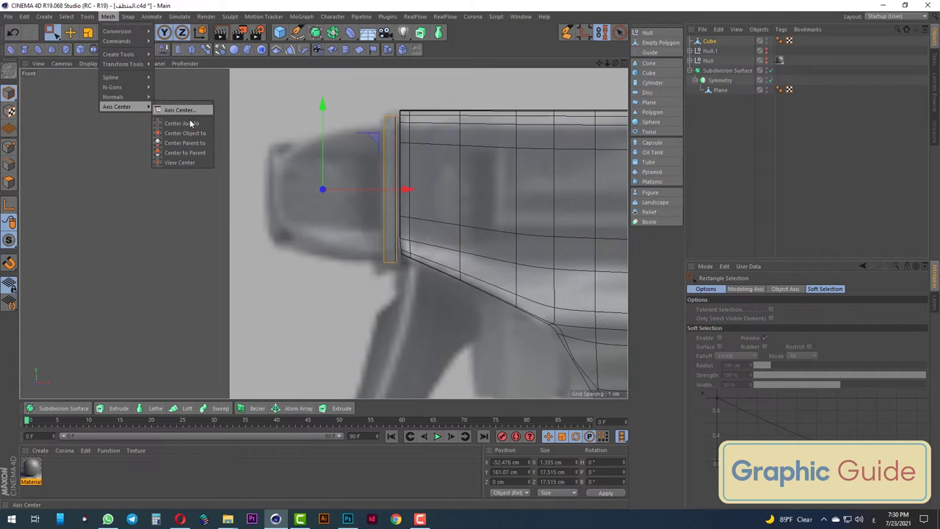
left_click(190, 123)
left_click_drag(234, 159, 234, 158)
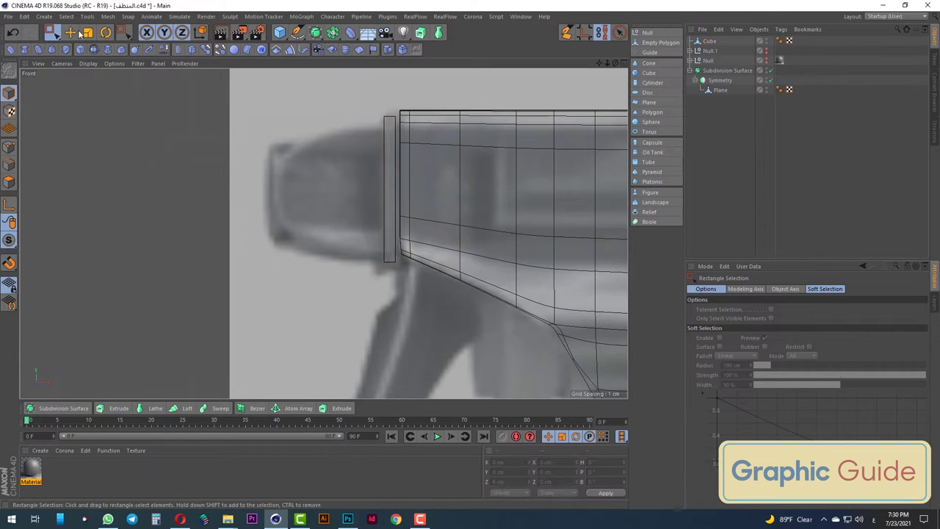
Nudge the cube plate slightly right against the trigger head and check it in perspective
key("t")
left_click(709, 42)
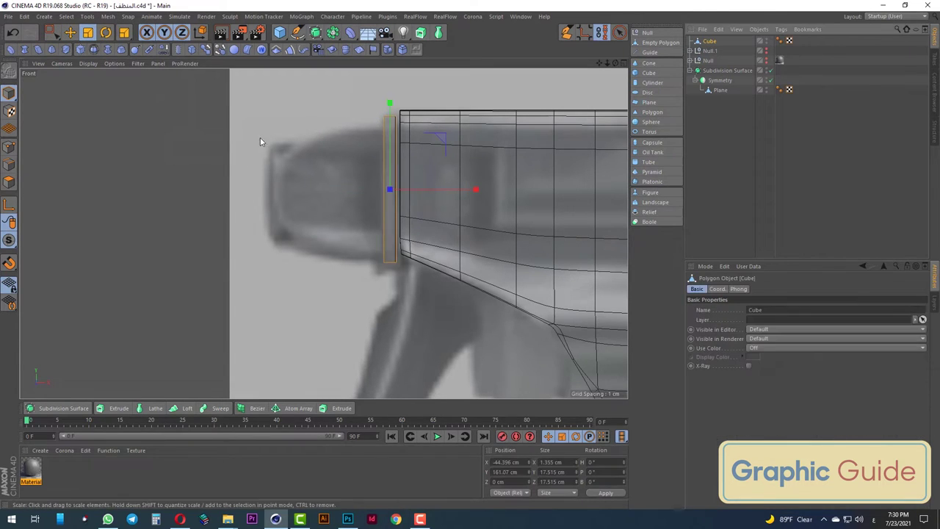
left_click(53, 32)
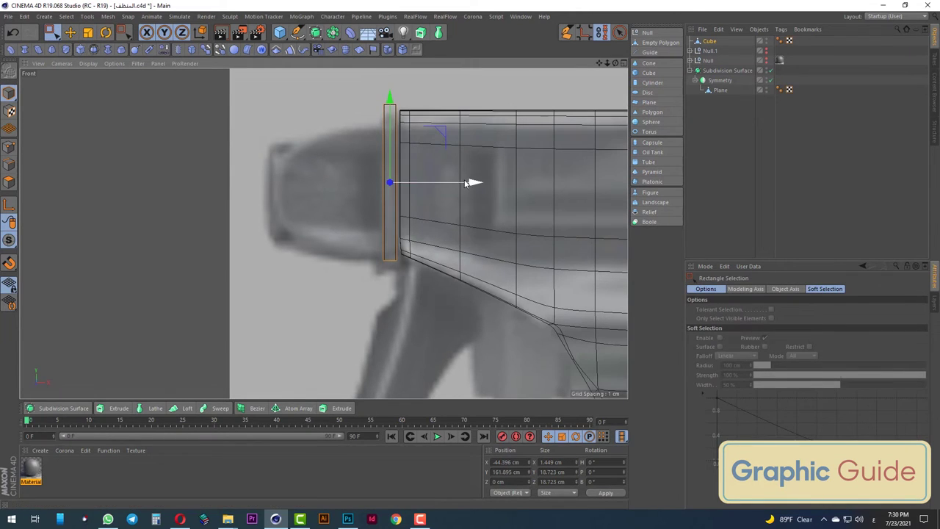
left_click_drag(474, 182, 470, 185)
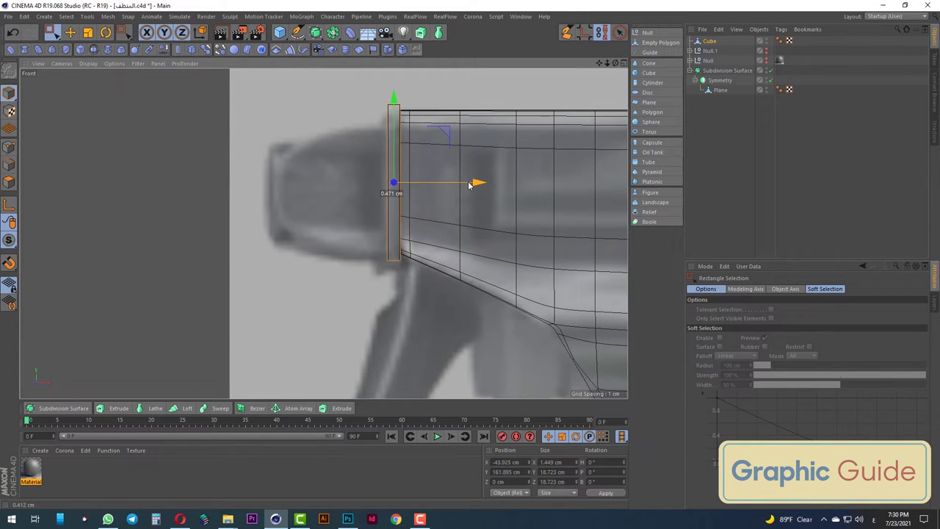
key("F1")
mouse_move(311, 301)
left_mouse_down("alt")
mouse_move(392, 301)
mouse_move(374, 301)
left_mouse_up("alt")
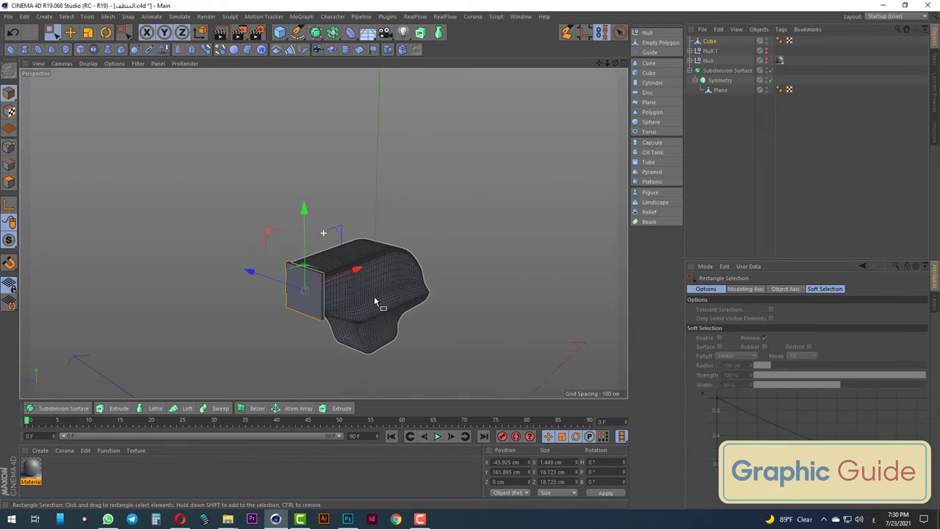
Switch to Polygon mode and select the plate's front face with Live Selection
scroll(308, 311, "up", 2)
scroll(300, 309, "up", 4)
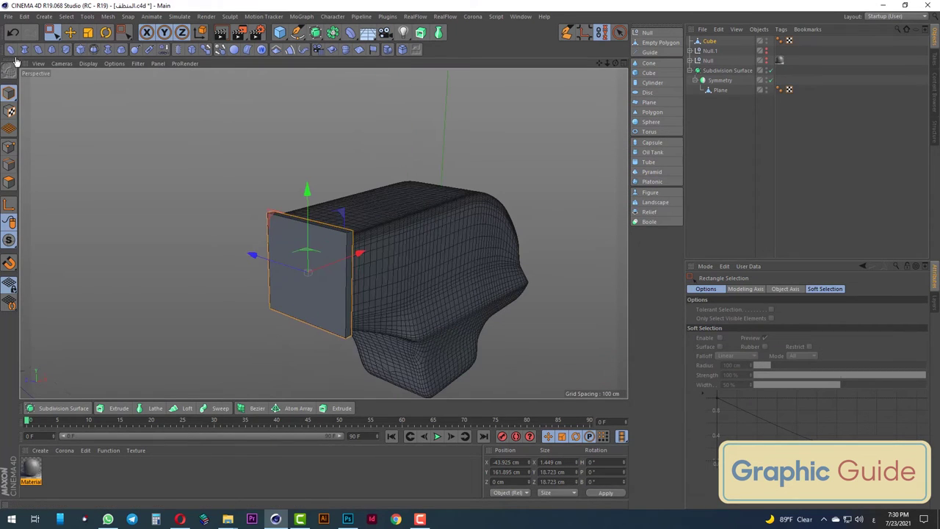
left_click(8, 184)
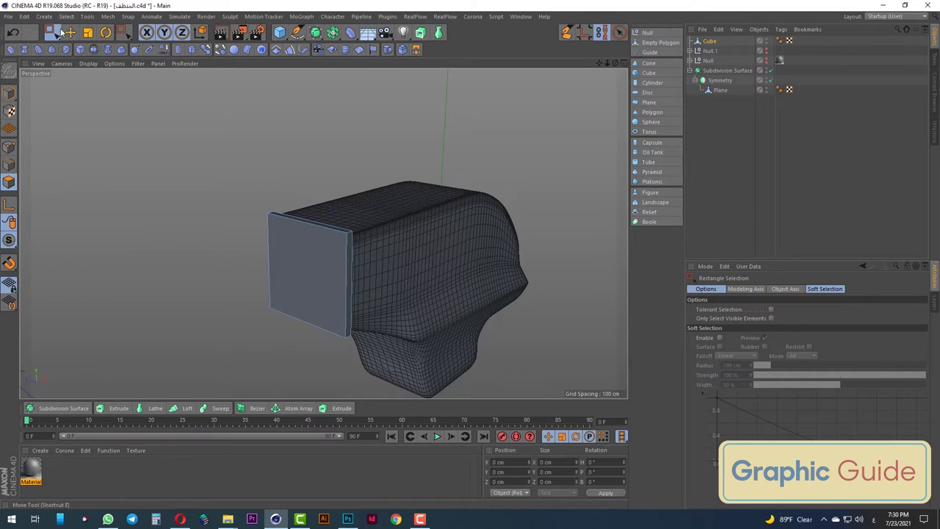
left_click(53, 33)
left_click(77, 49)
left_click(349, 267)
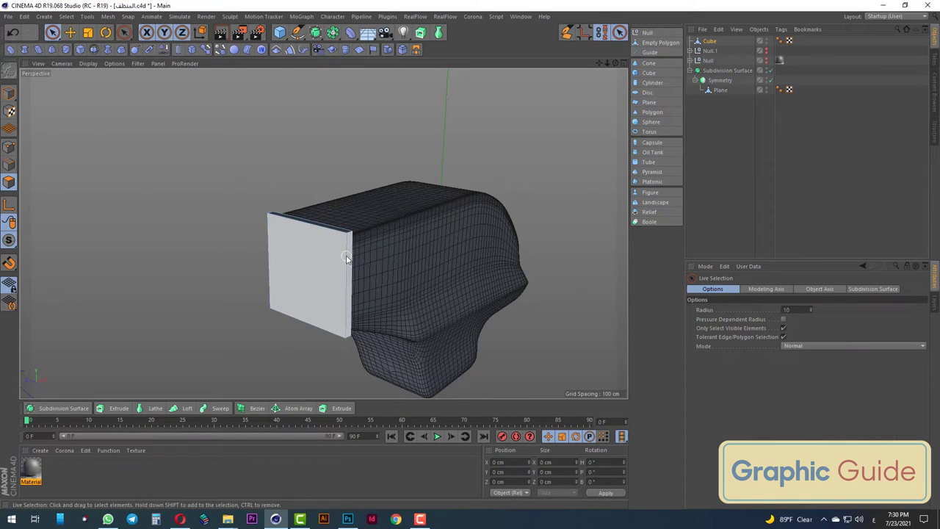
Try Loop Selection, then reselect the plate's front face with Live Selection
left_click_drag(325, 261, 340, 255, "alt")
left_click(66, 16)
left_click(92, 83)
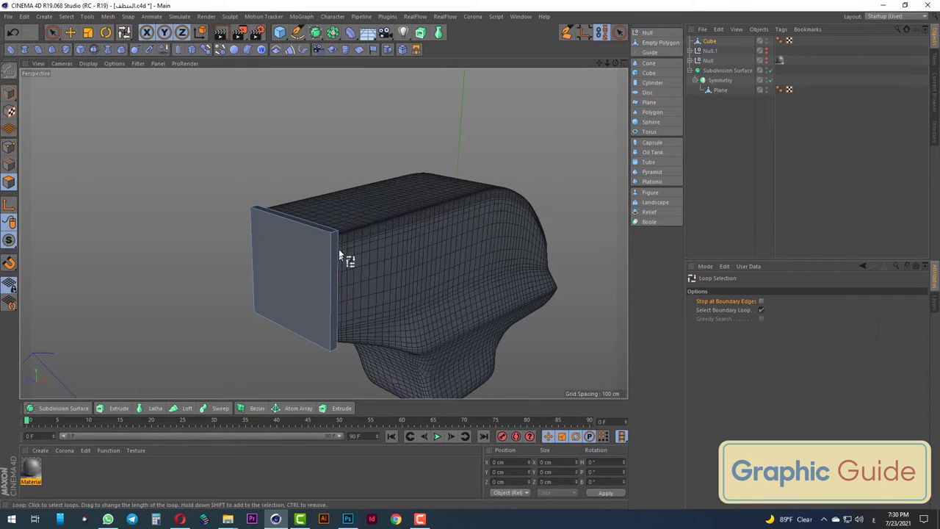
left_click(52, 32)
left_click(77, 46)
left_click(259, 301)
Loop-select the plate's front polygons, test deleting them, then undo to restore them
scroll(258, 302, "up", 3)
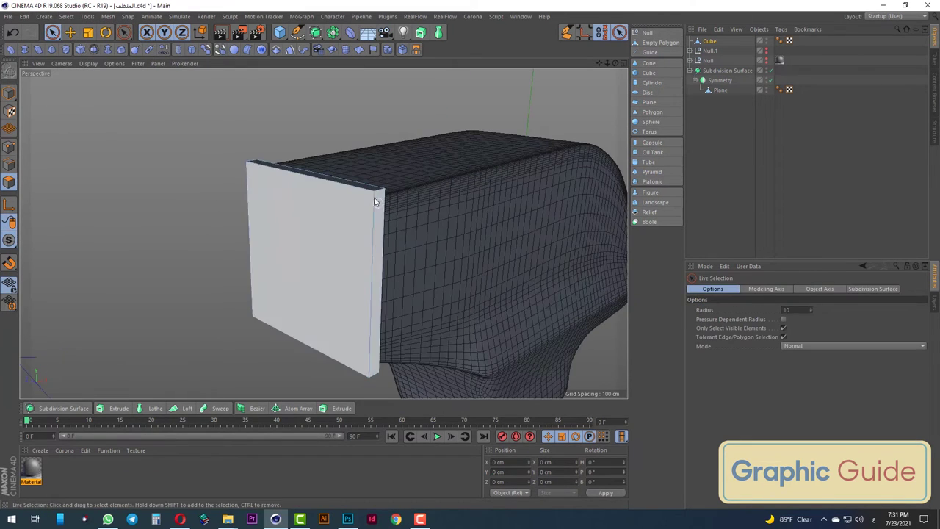
left_click(65, 17)
left_click(90, 85)
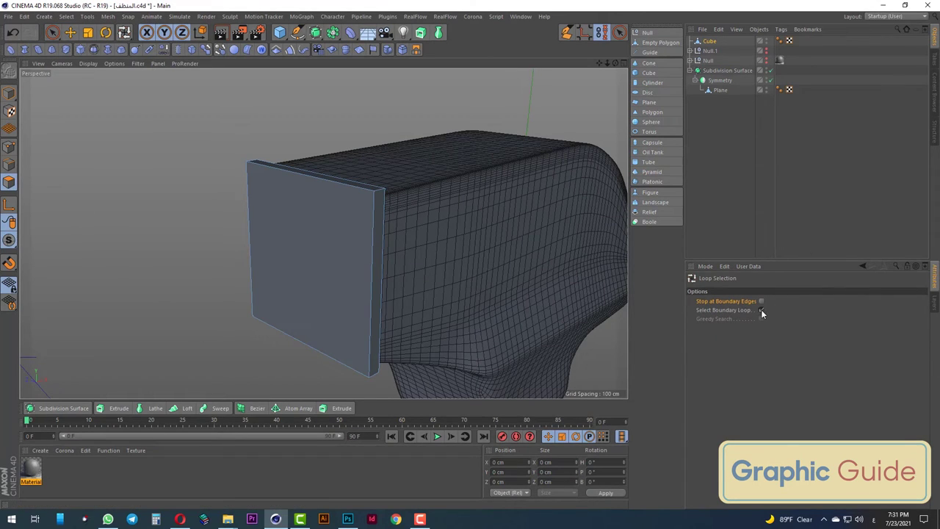
left_click(360, 211)
key("Delete")
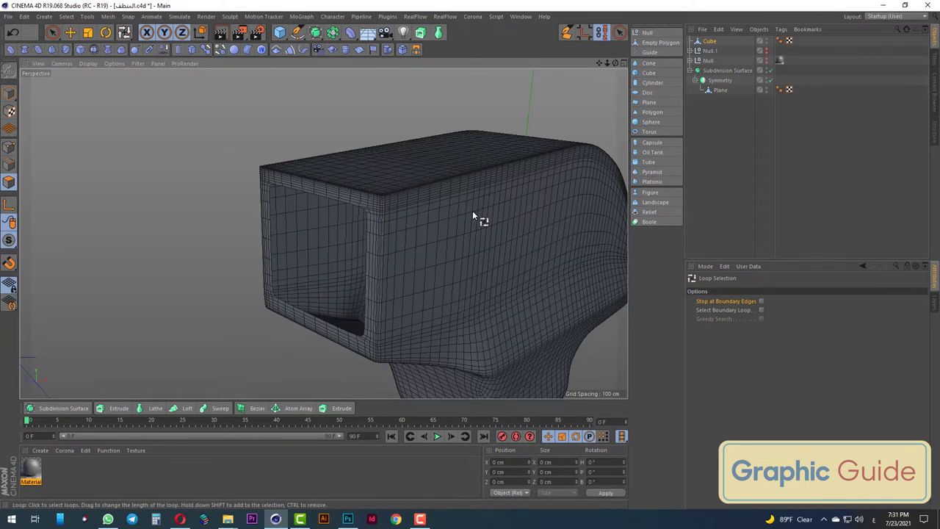
key("ctrl+z")
key("Delete")
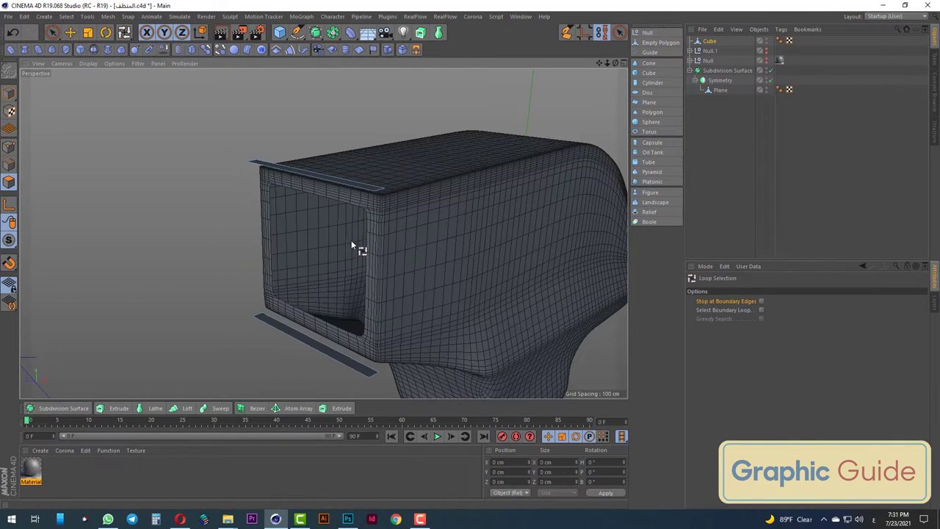
left_click_drag(348, 239, 122, 112, "alt")
key("ctrl+z")
left_click(52, 33)
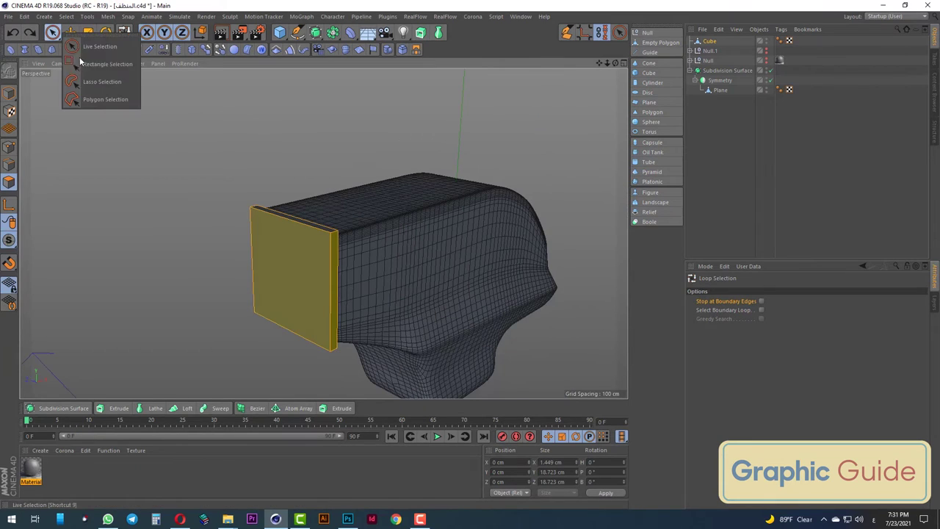
left_click(79, 52)
Split the front face off as Cube.1 and delete the original Cube
right_click(444, 241)
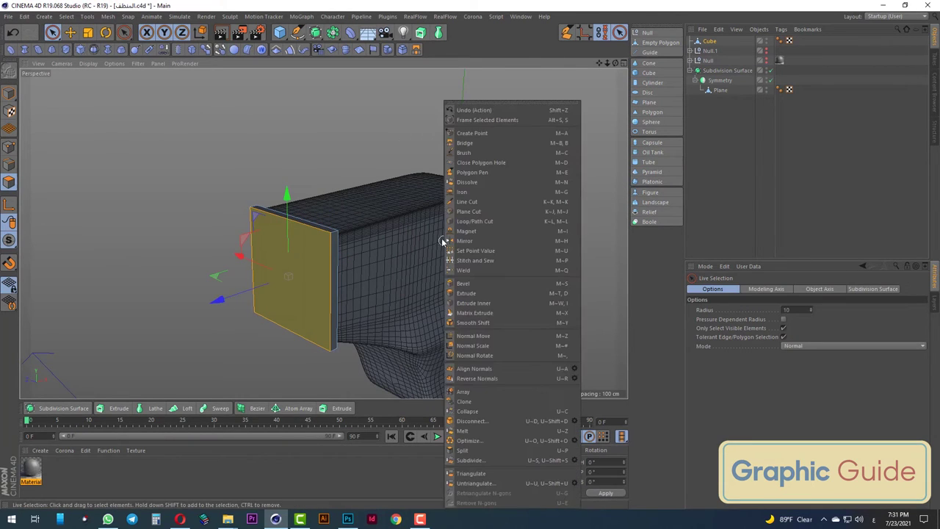
left_click(482, 449)
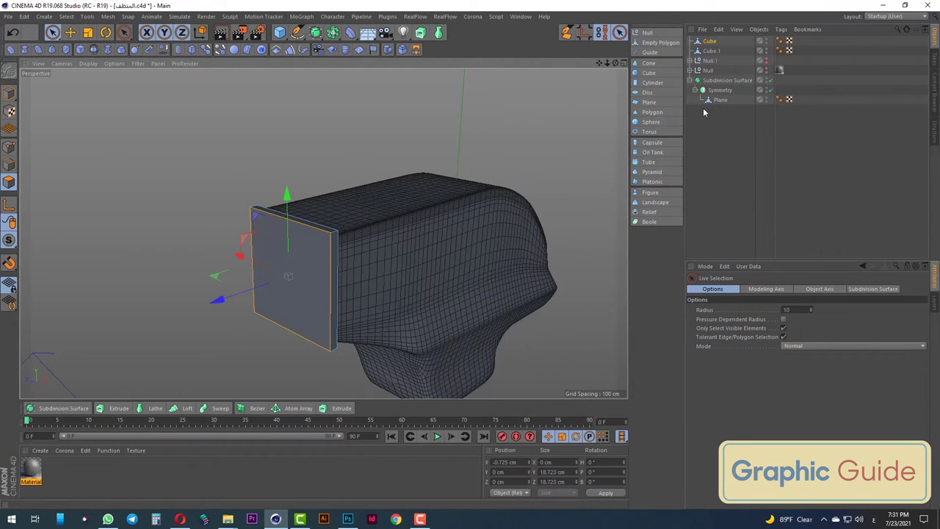
left_click(703, 54)
key("Delete")
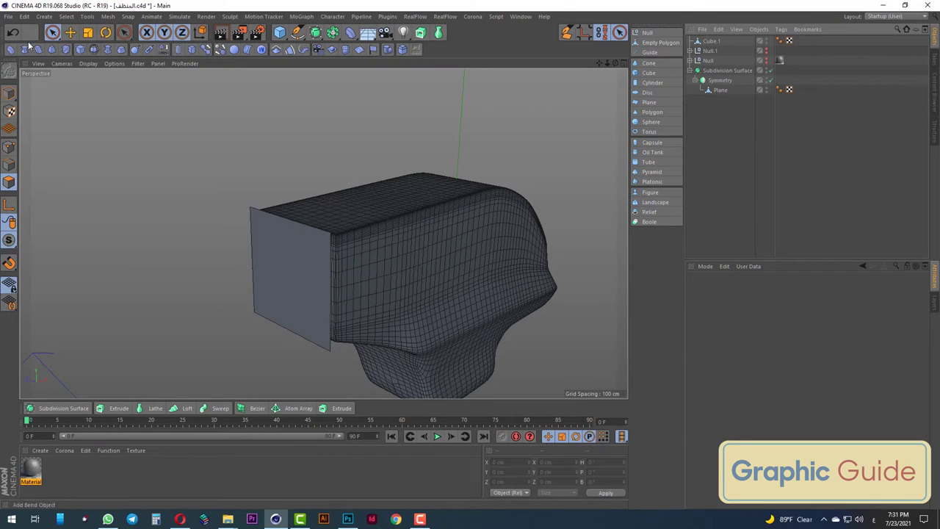
Select Cube.1's front face and inset it with Extrude Inner to leave a border
left_click(52, 32)
left_click_drag(399, 346, 237, 275, "alt")
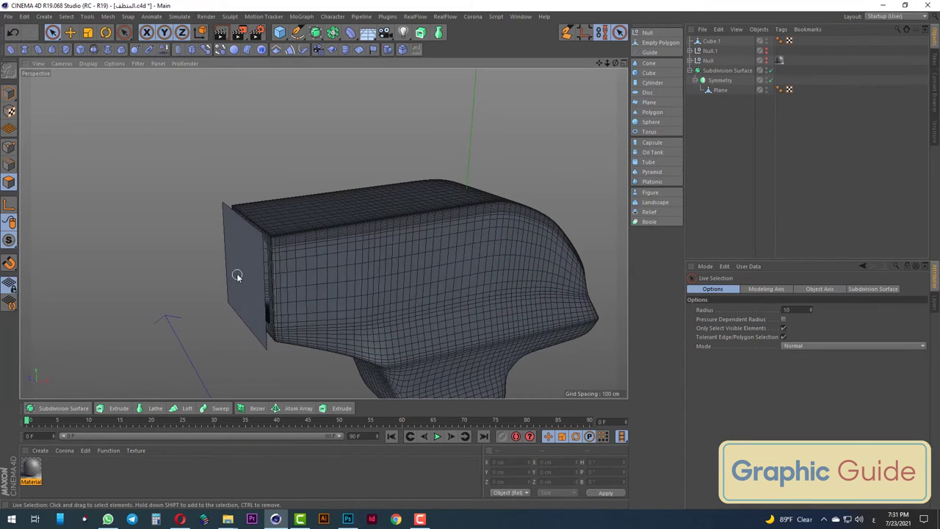
left_click_drag(151, 275, 227, 307, "alt")
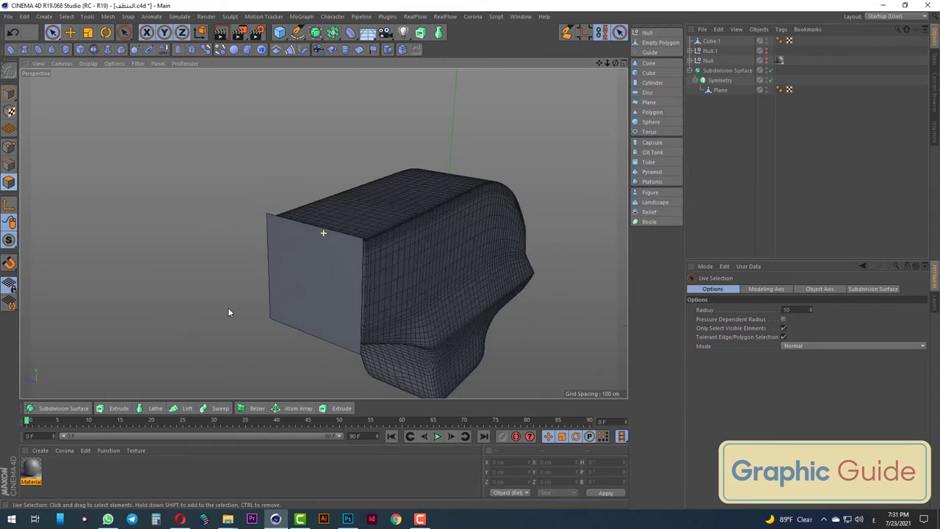
left_click(710, 41)
left_click(336, 279)
right_click(444, 266)
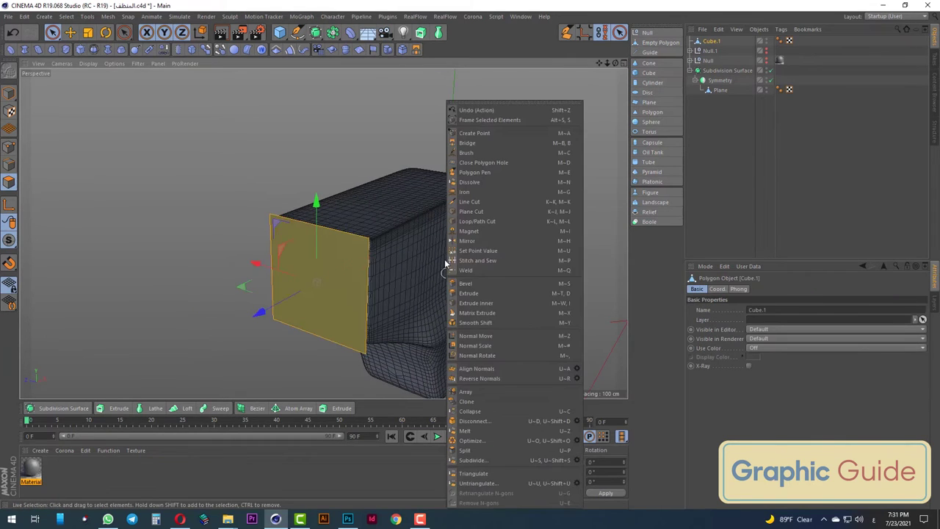
left_click(482, 304)
left_click_drag(482, 304, 514, 304)
Inset the face again by a small margin from the side view
key("F4")
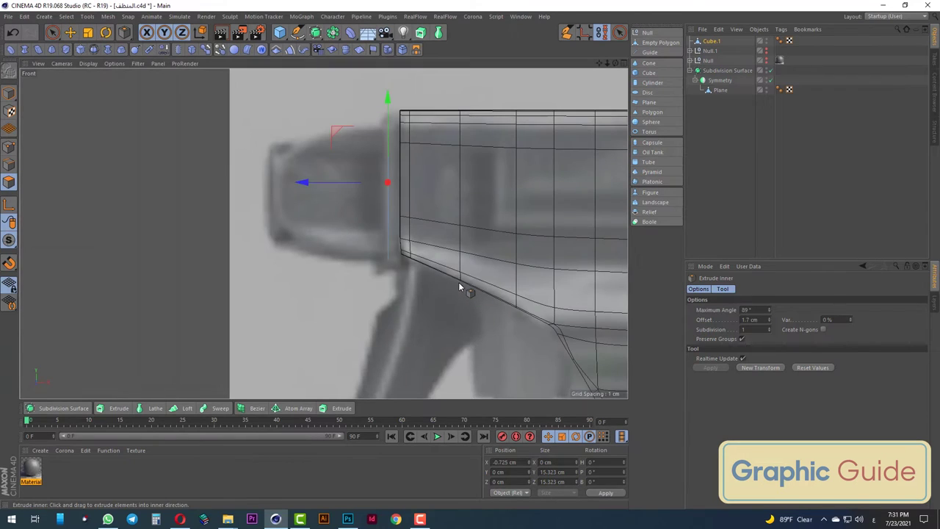
key("F3")
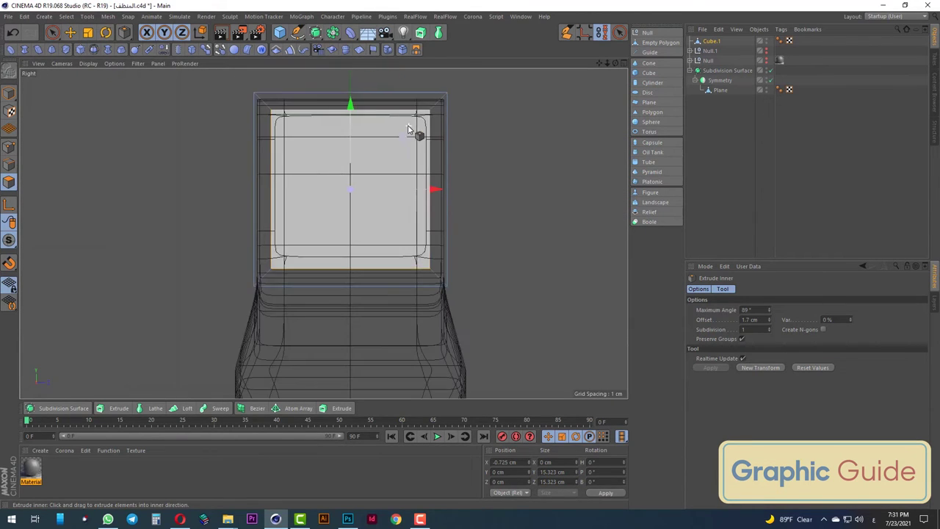
left_click(568, 181)
left_click_drag(568, 182, 537, 166)
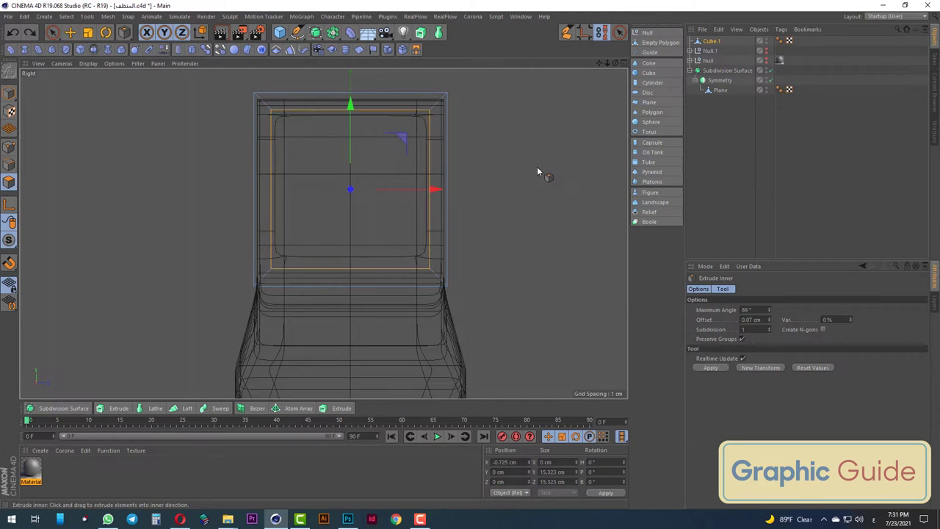
left_click(88, 32)
key("F1")
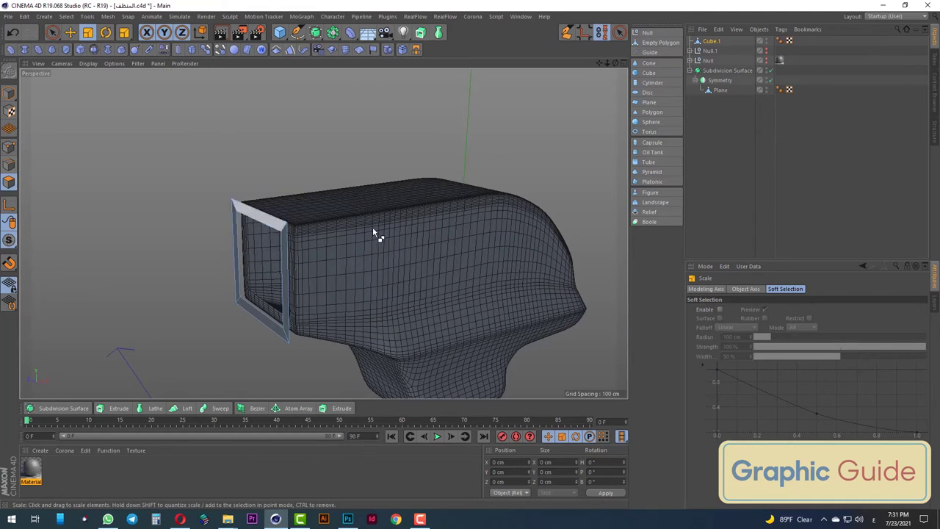
Extrude the frame polygons outward to give the frame thickness
right_click(339, 230)
left_click(378, 294)
scroll(296, 263, "up", 4)
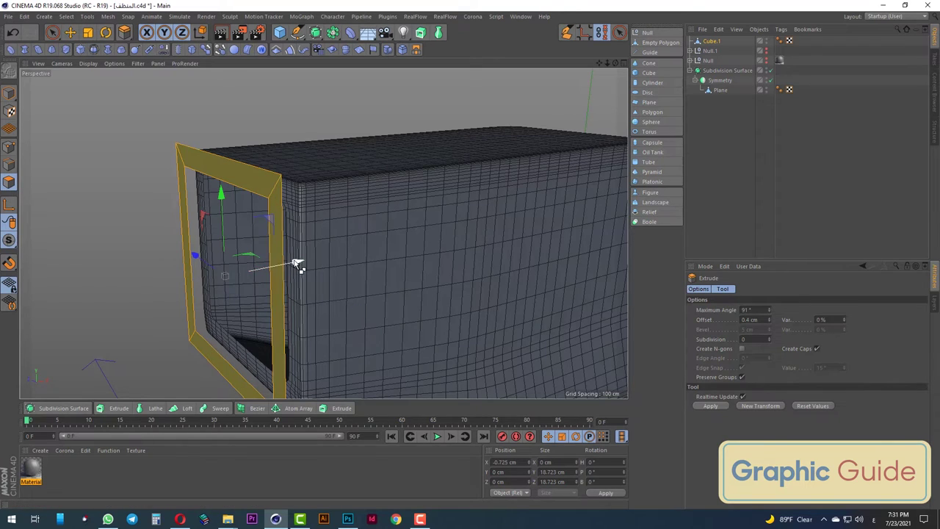
left_click_drag(296, 267, 283, 269)
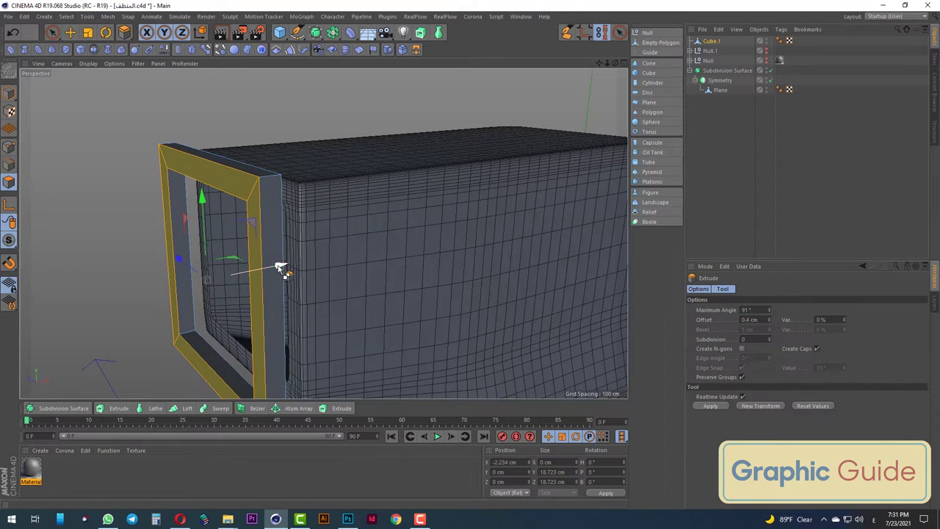
key("F4")
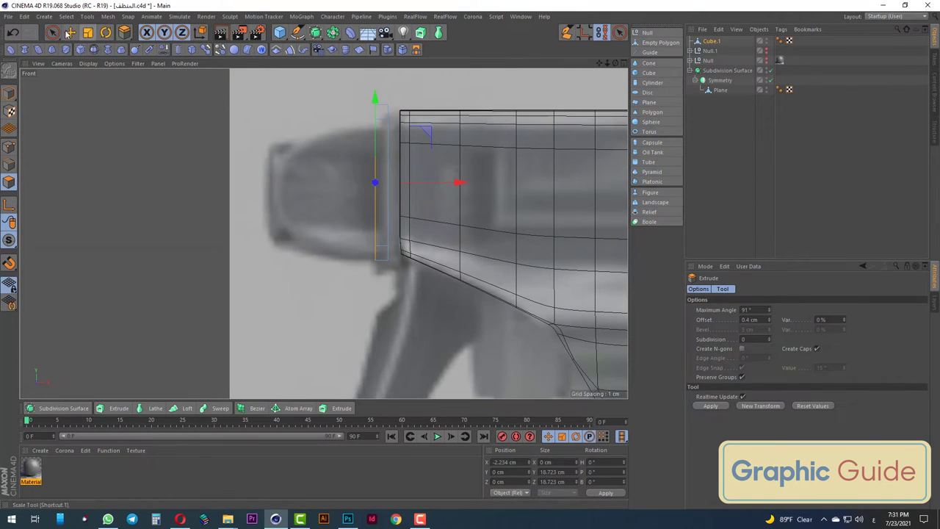
Center Cube.1's axis on the selection and nudge it along X to about -1.108 cm
left_click(52, 32)
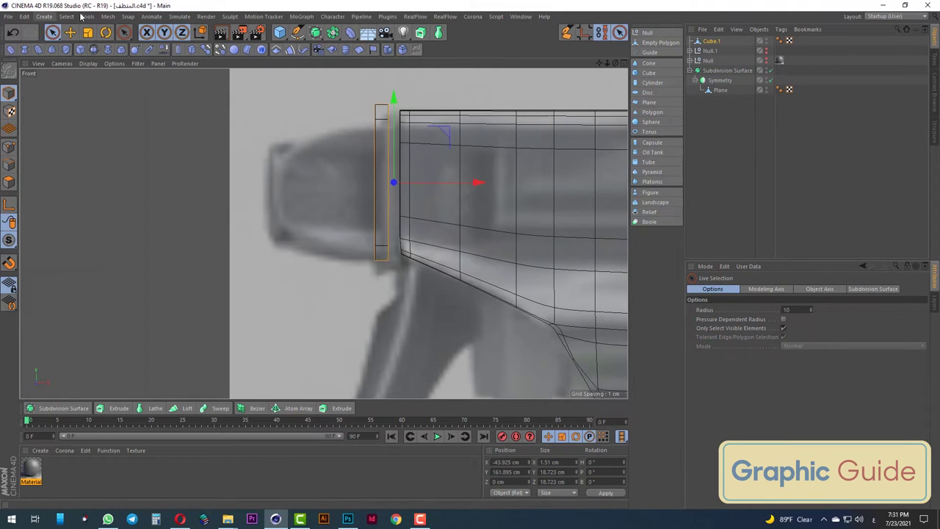
left_click(114, 17)
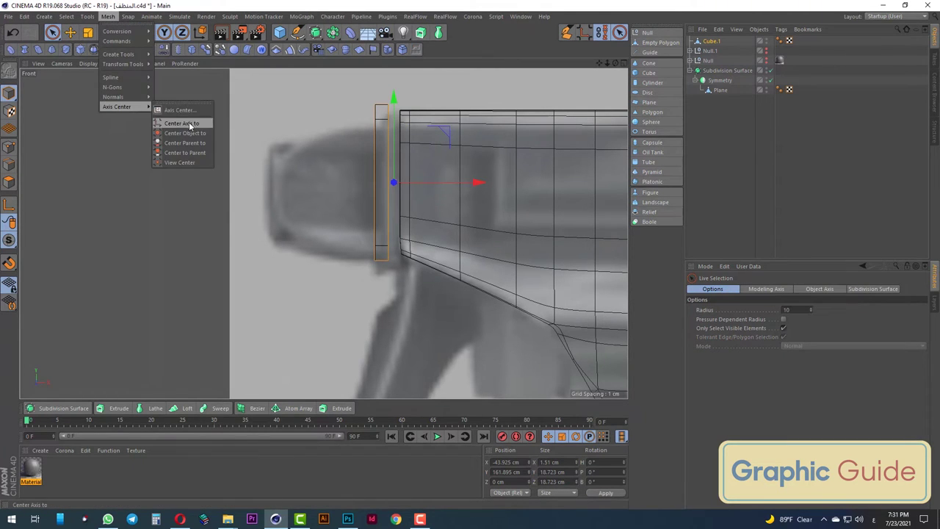
left_click(165, 125)
left_click_drag(459, 182, 474, 185)
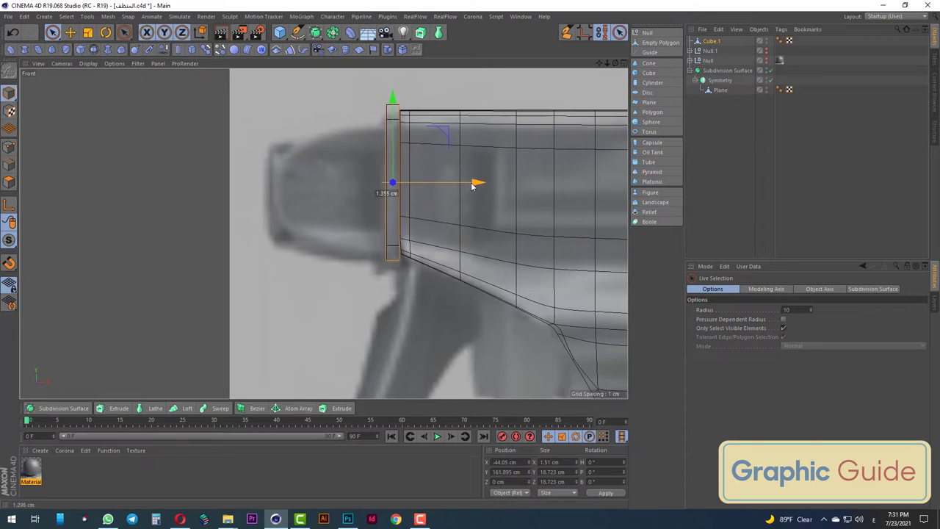
left_click(7, 185)
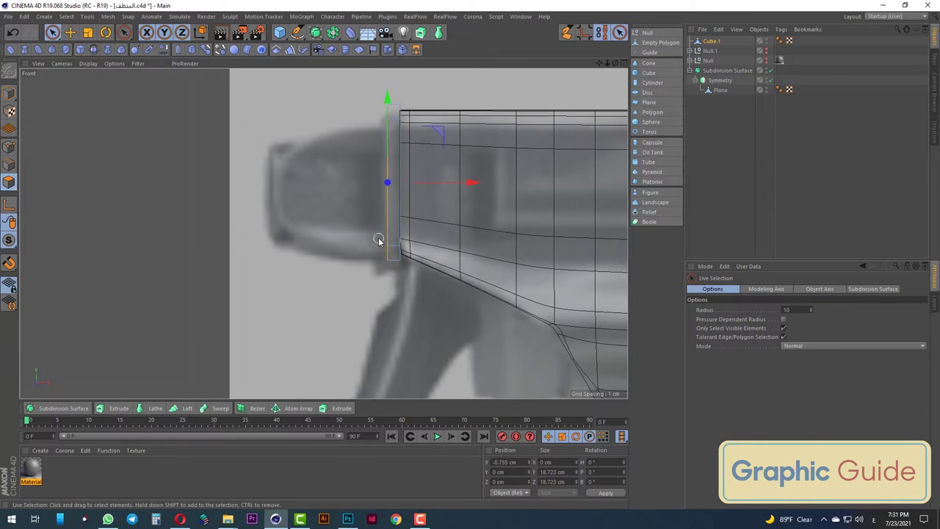
key("F1")
key("F4")
left_click_drag(470, 190, 470, 186)
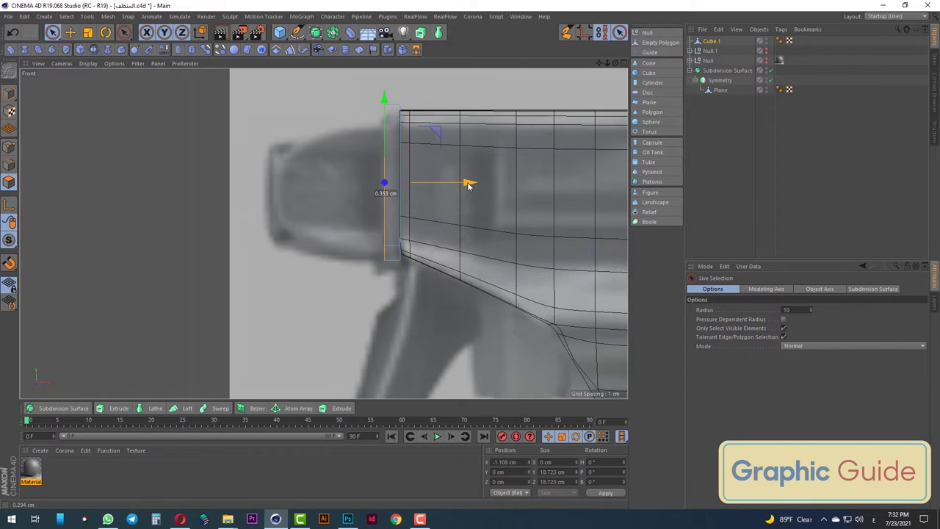
left_click_drag(469, 186, 462, 184)
key("F1")
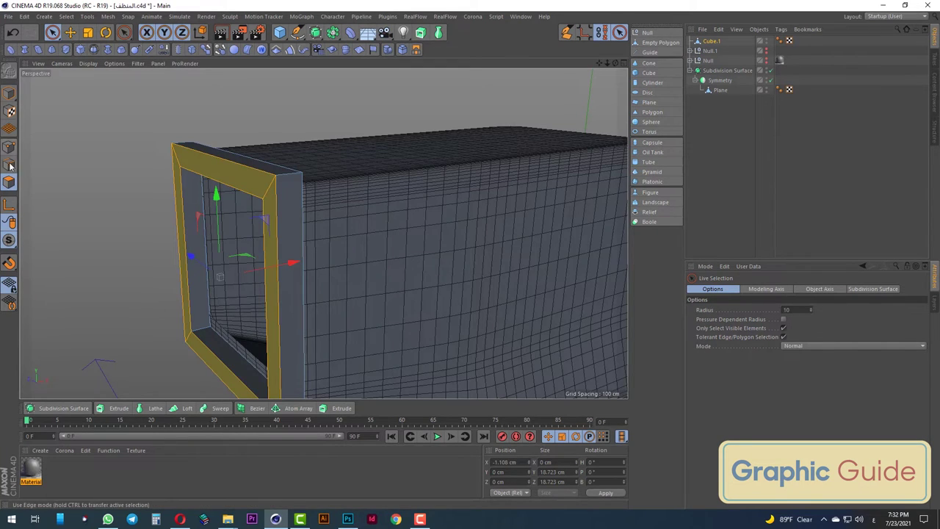
In Edge mode, loop-select the outer rim edge loop of the frame
left_click(10, 166)
key("u")
left_click(95, 85)
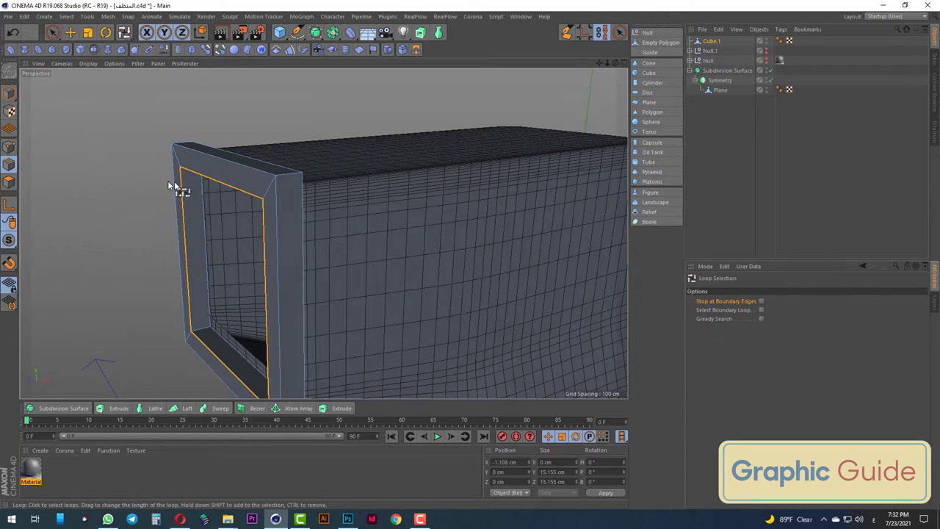
left_click(189, 189)
left_click(52, 32)
key("F4")
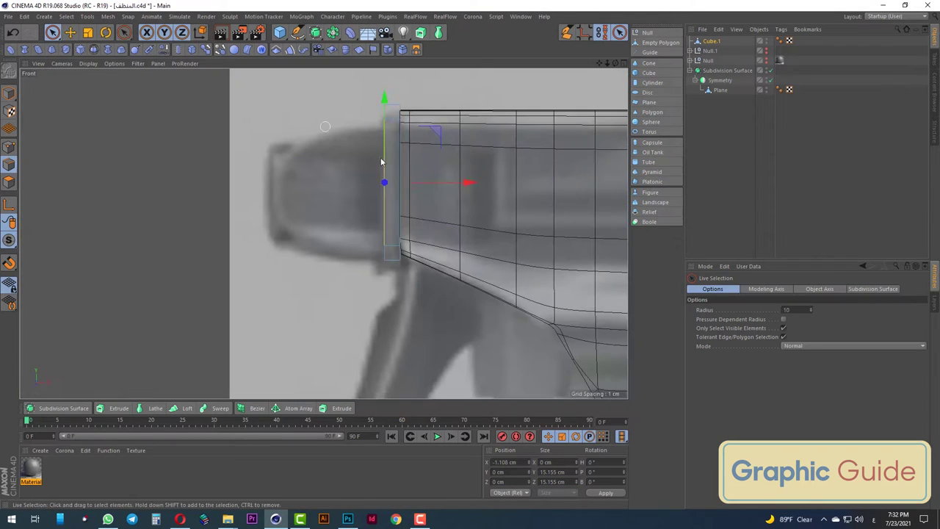
Pull the loop forward, scale it to about 92%, then move it to X -15 cm
left_click_drag(468, 189, 400, 182)
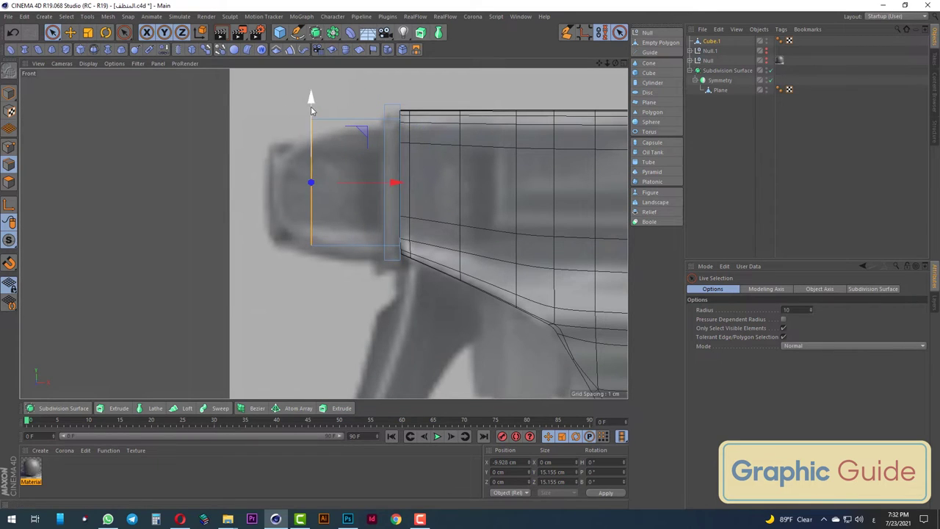
key("t")
left_click_drag(276, 87, 292, 142)
key("9")
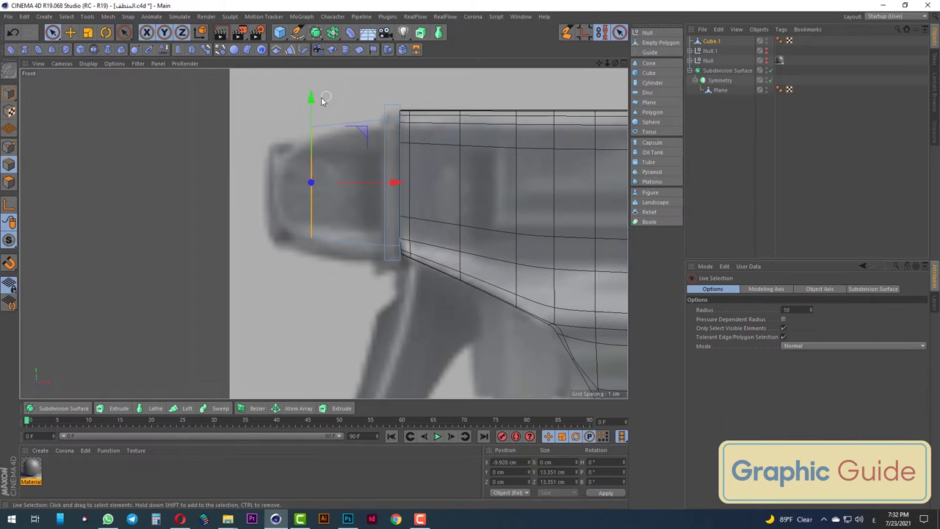
left_click_drag(313, 102, 312, 104)
left_click_drag(399, 189, 357, 189)
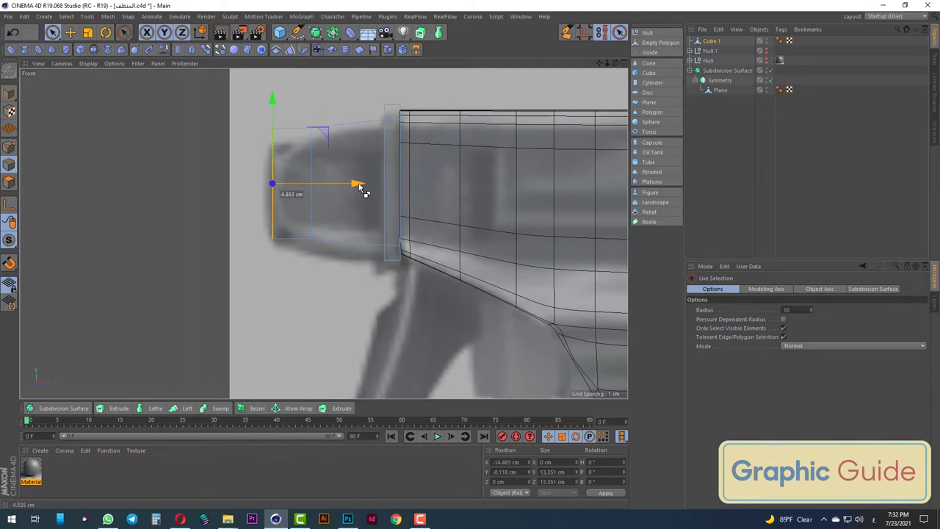
key("t")
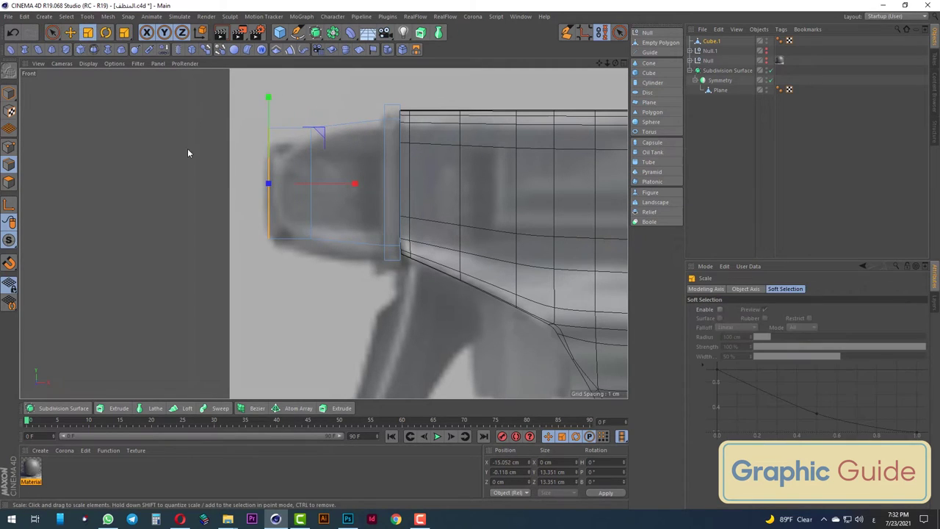
Shrink the front loop to about 78% to taper the nozzle
mouse_move(329, 87)
left_mouse_down()
mouse_move(303, 163)
mouse_move(269, 181)
left_mouse_up()
key("space")
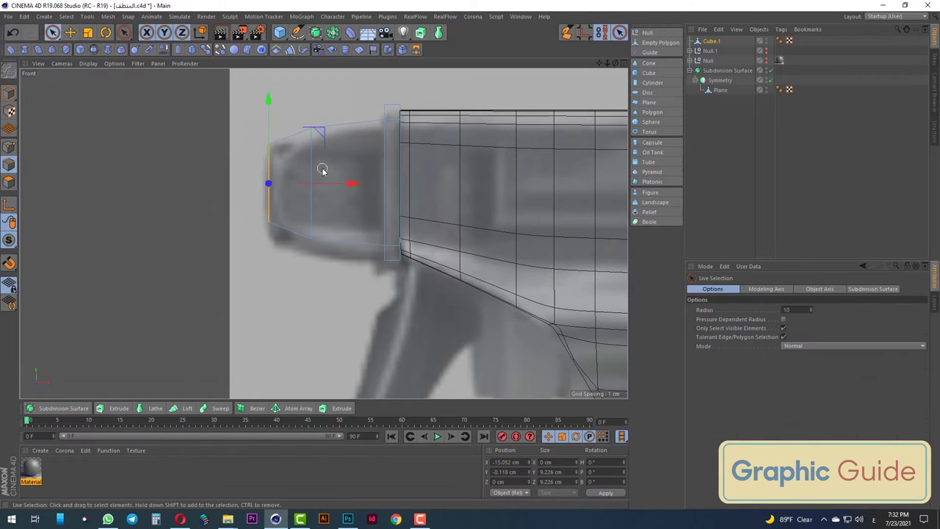
key("F1")
left_click_drag(222, 253, 390, 261, "alt")
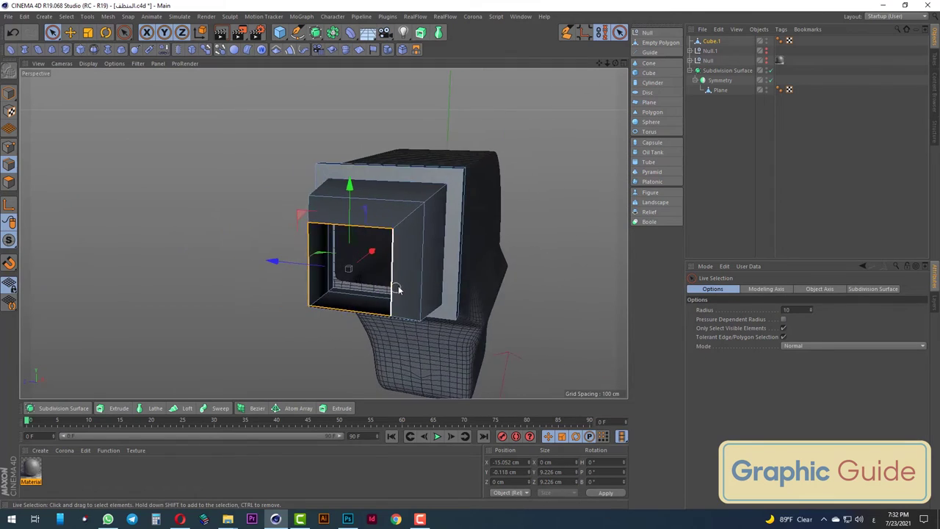
Extrude the front face inward and scale it down to a small 4.05 cm spout hole
right_click(395, 259)
left_click(419, 437)
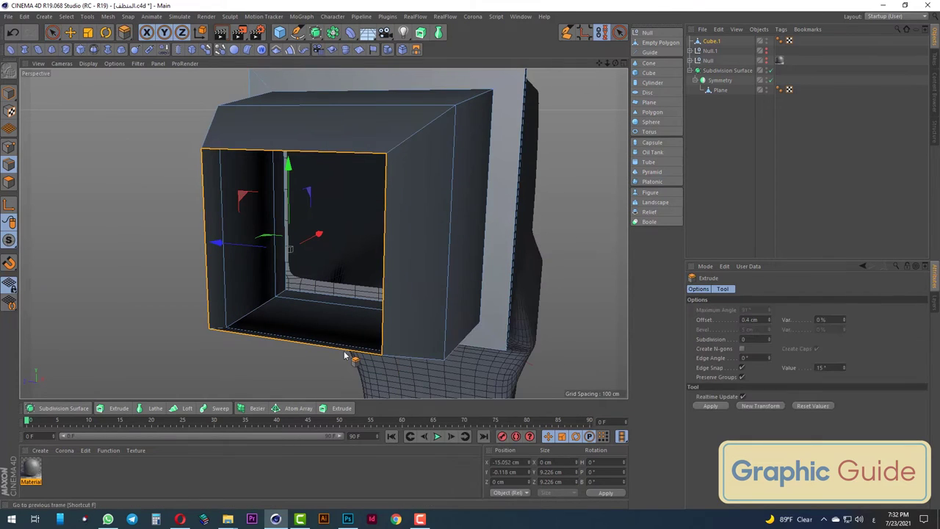
left_click(87, 33)
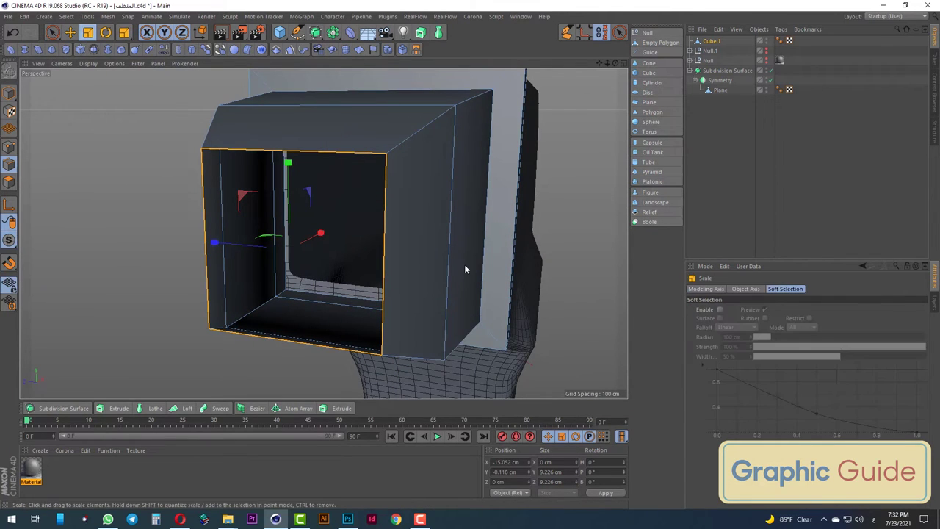
mouse_move(466, 261)
left_mouse_down()
mouse_move(431, 271)
mouse_move(219, 237)
left_mouse_up()
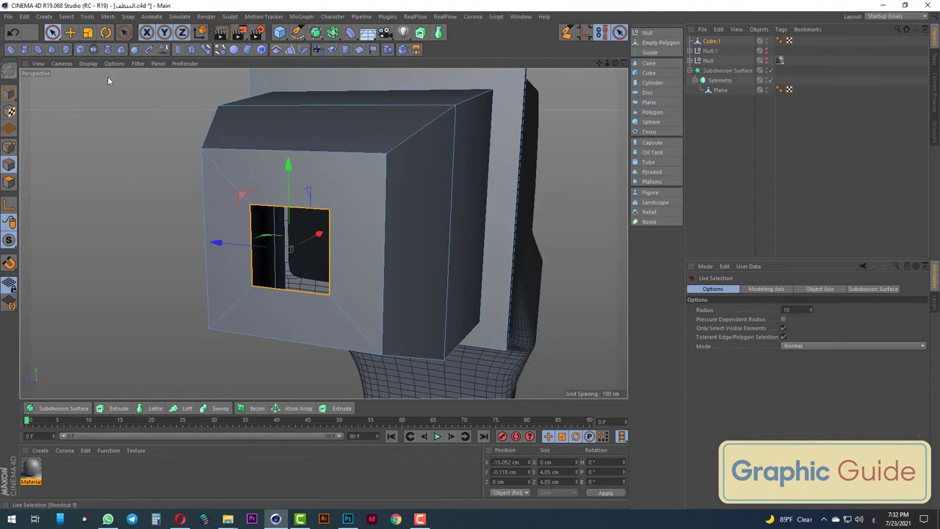
left_click(52, 33)
mouse_move(107, 76)
left_mouse_down("alt")
mouse_move(235, 260)
mouse_move(176, 253)
mouse_move(245, 234)
left_mouse_up("alt")
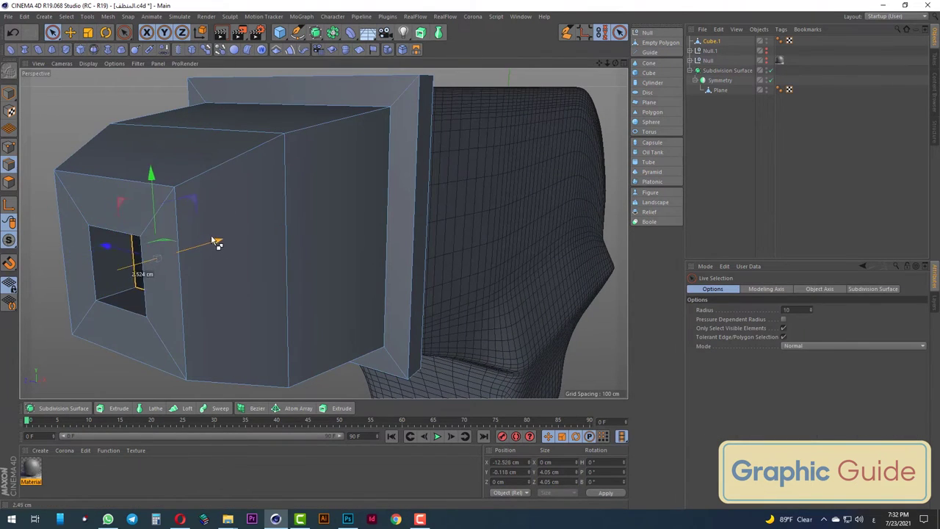
scroll(506, 179, "down", 3)
mouse_move(397, 224)
left_mouse_down("alt")
mouse_move(266, 127)
mouse_move(294, 243)
mouse_move(264, 250)
left_mouse_up("alt")
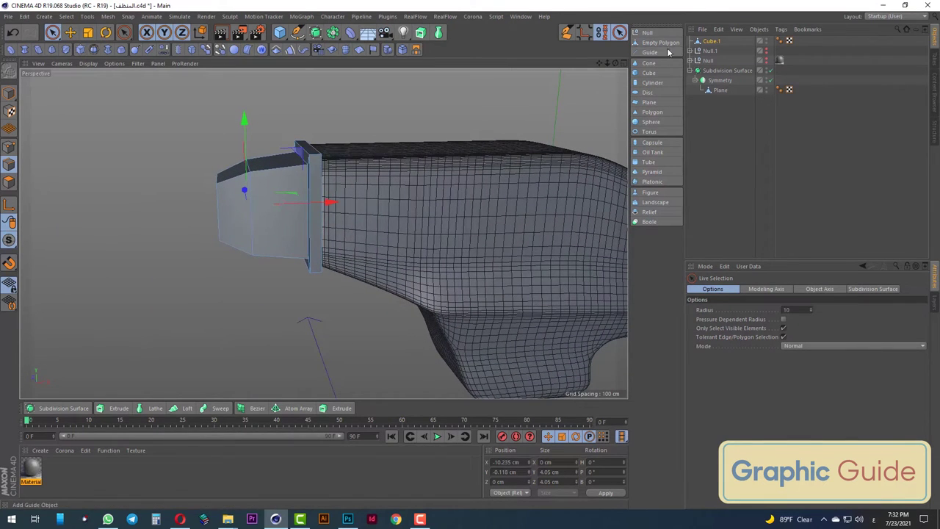
Smooth the nozzle with a Subdivision Surface and loop-cut close to its flange edge
left_click(316, 34, "alt")
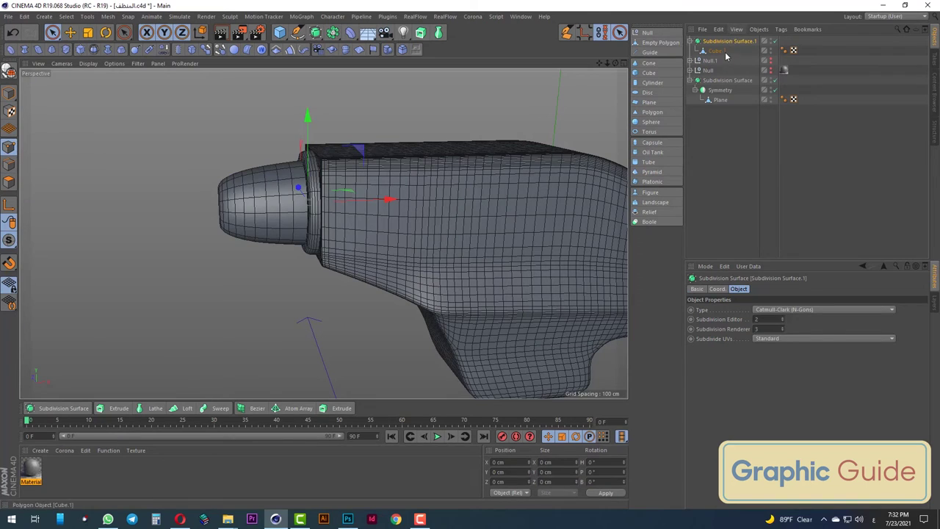
left_click(716, 50)
right_click(332, 163)
left_click(368, 289)
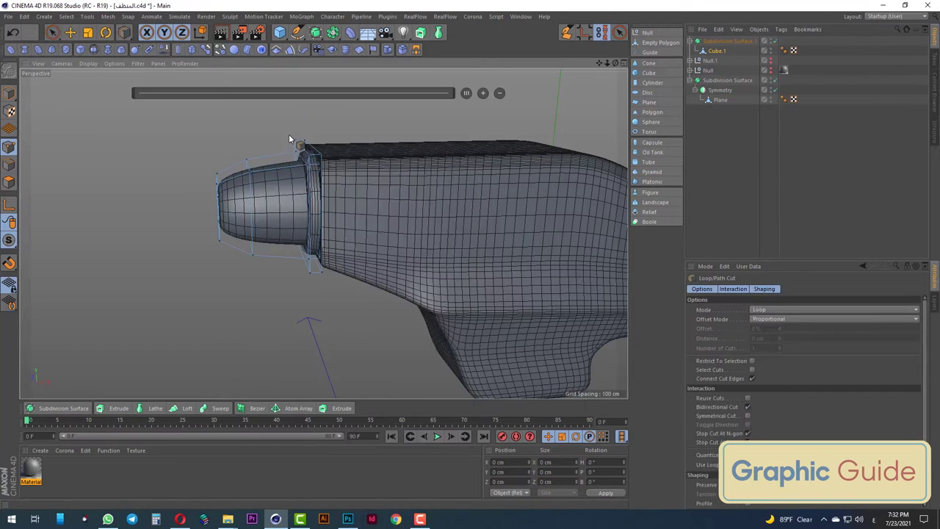
scroll(294, 147, "up", 3)
scroll(301, 166, "up", 4)
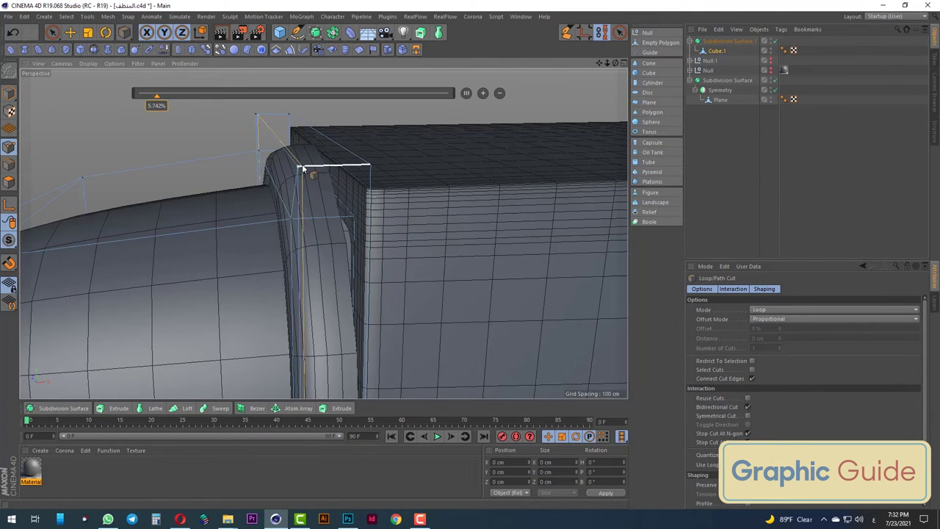
left_click(302, 164)
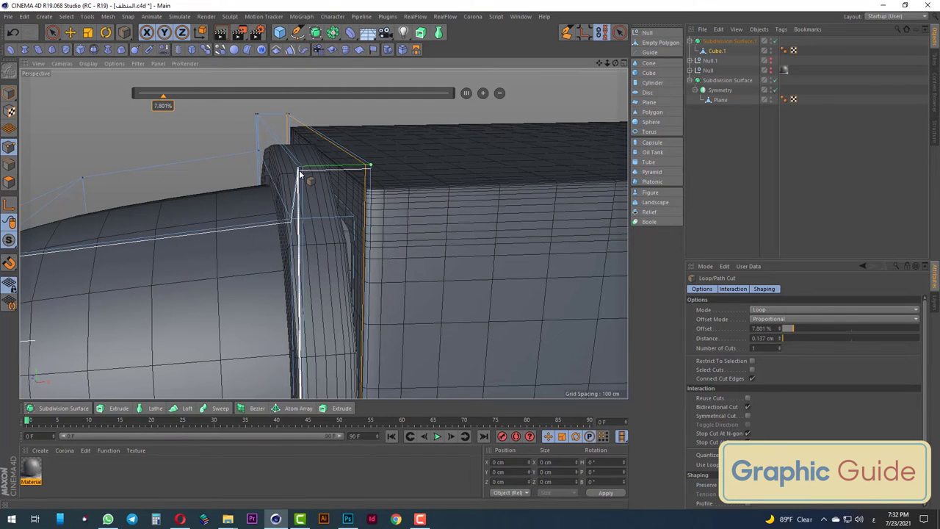
mouse_move(297, 162)
left_mouse_down()
mouse_move(316, 166)
mouse_move(319, 197)
left_mouse_up()
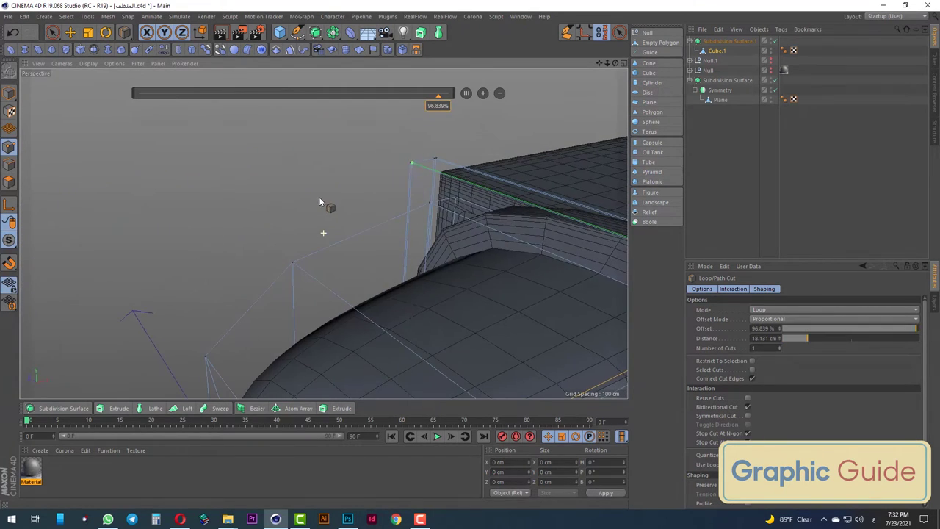
left_click(415, 168)
mouse_move(415, 168)
left_mouse_down("alt")
mouse_move(410, 239)
mouse_move(464, 213)
left_mouse_up("alt")
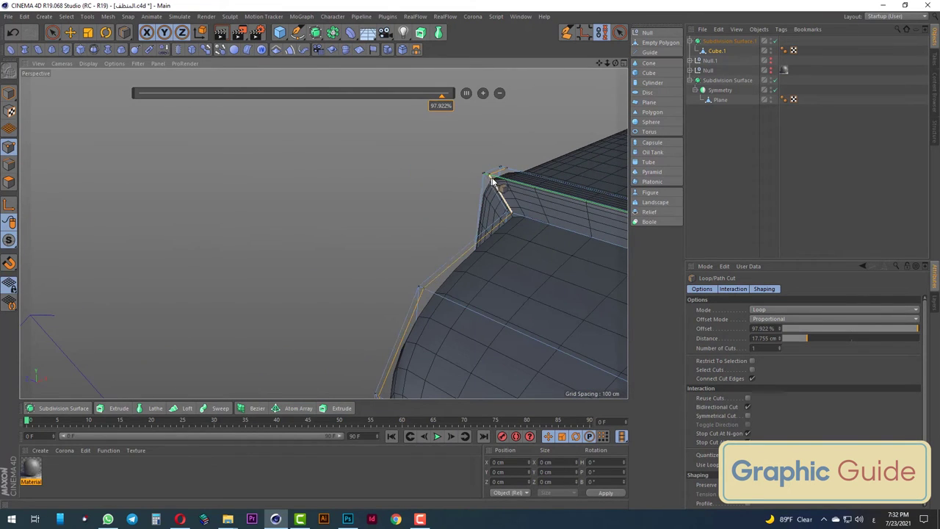
Add supporting loops at the opening's corner and flange underside at about 2.438% offset
mouse_move(275, 131)
left_mouse_down("alt")
mouse_move(419, 248)
mouse_move(397, 230)
mouse_move(409, 300)
mouse_move(316, 294)
mouse_move(412, 297)
mouse_move(514, 255)
mouse_move(486, 215)
mouse_move(360, 277)
mouse_move(436, 269)
left_mouse_up("alt")
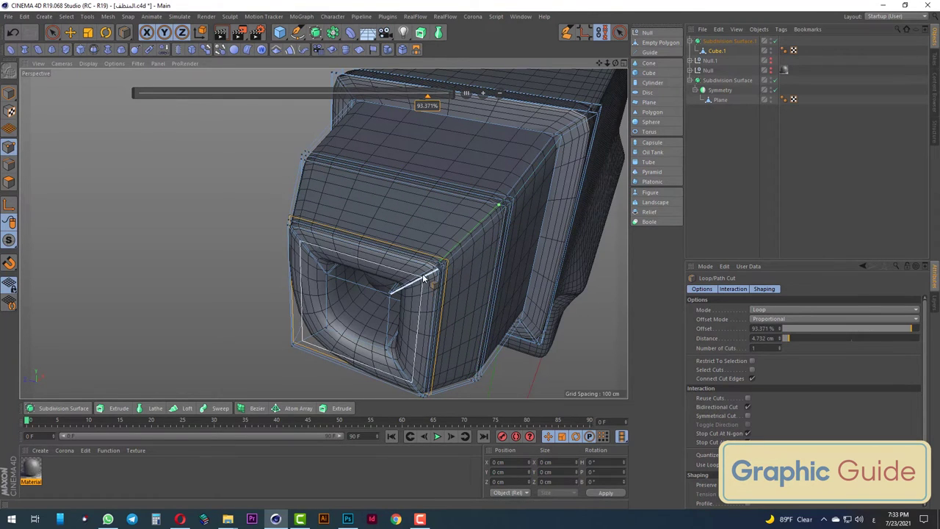
mouse_move(422, 273)
left_mouse_down("alt")
mouse_move(343, 350)
mouse_move(366, 288)
mouse_move(531, 143)
left_mouse_up("alt")
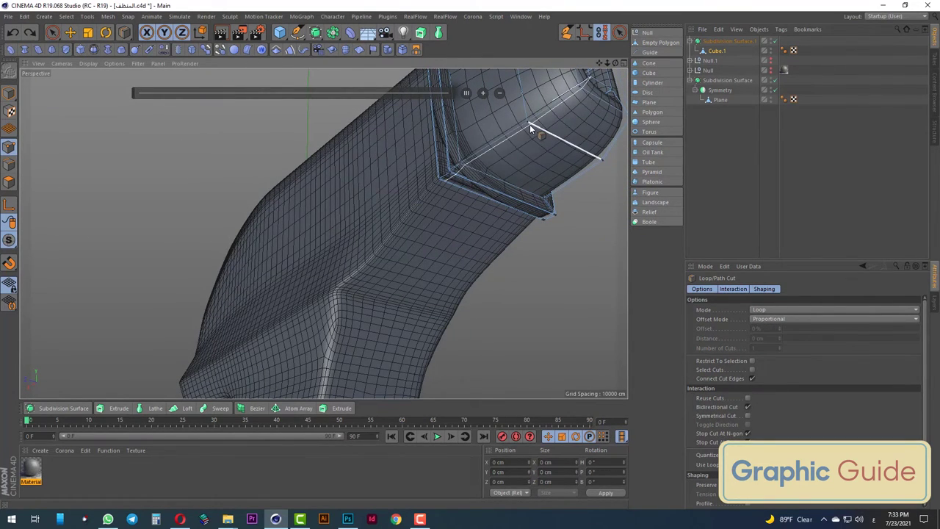
mouse_move(529, 124)
left_mouse_down("alt")
mouse_move(462, 229)
mouse_move(472, 126)
left_mouse_up("alt")
scroll(387, 216, "up", 5)
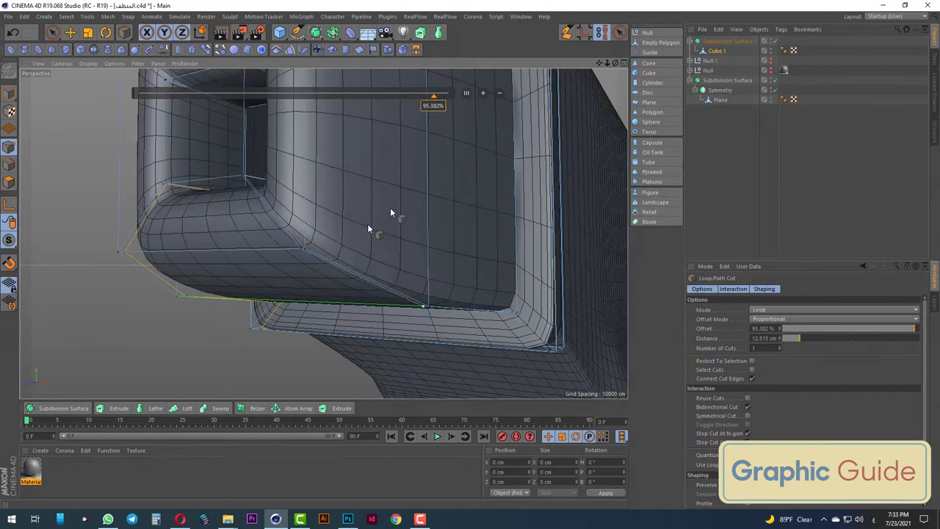
left_click(294, 253)
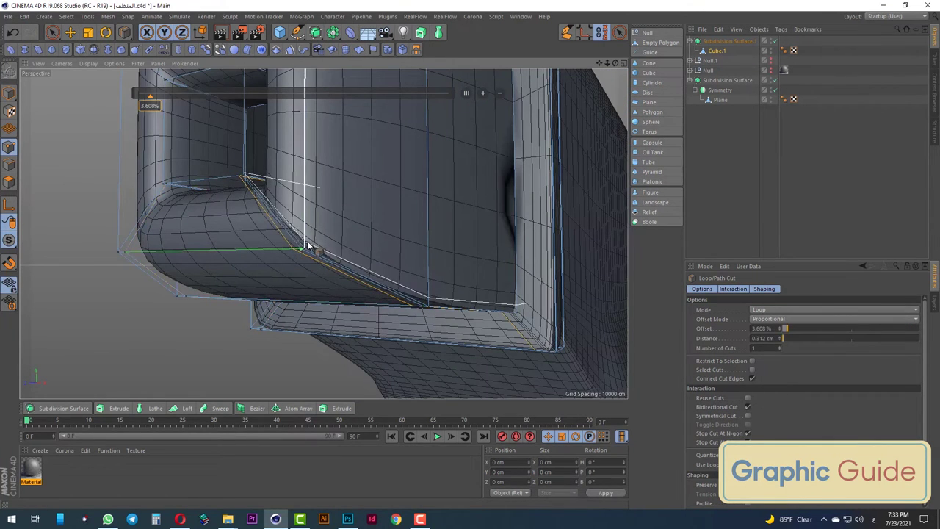
left_click_drag(307, 246, 405, 203, "alt")
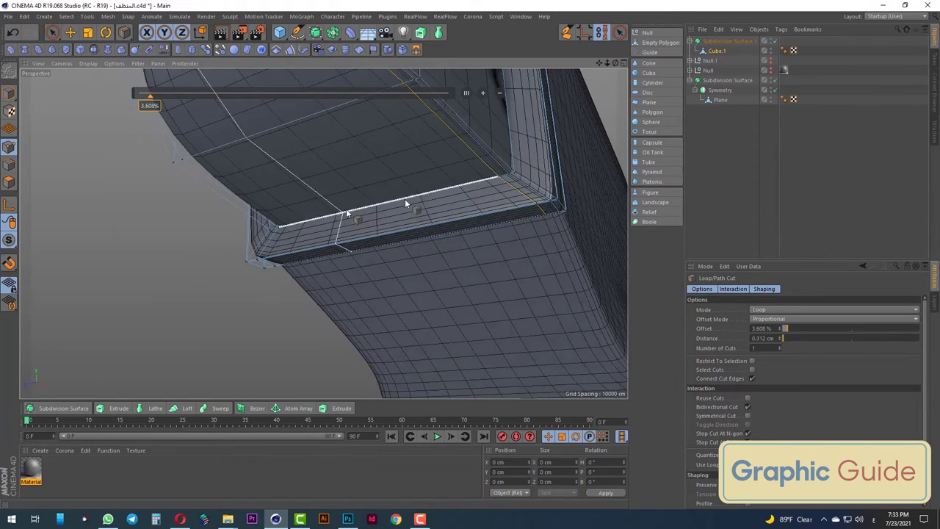
left_click(549, 218)
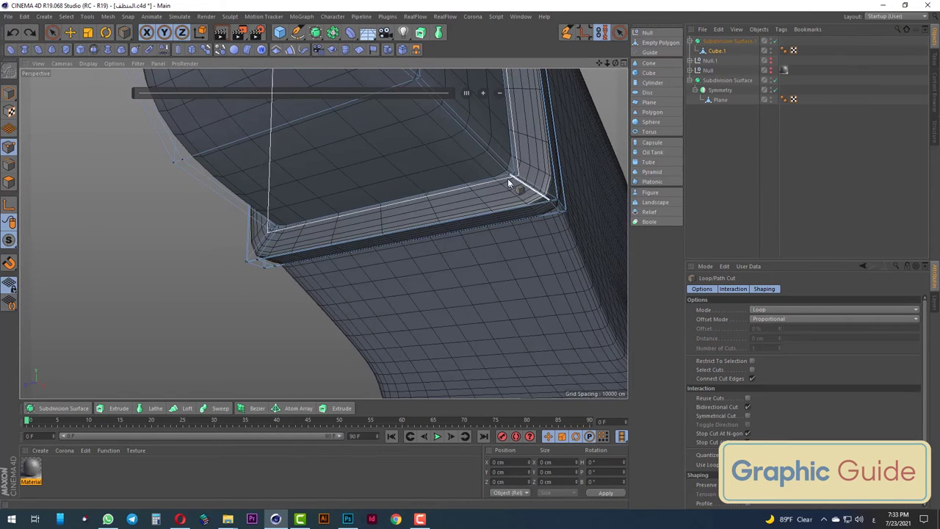
left_click(408, 87)
mouse_move(409, 88)
left_mouse_down("alt")
mouse_move(441, 235)
mouse_move(421, 305)
mouse_move(385, 284)
left_mouse_up("alt")
scroll(440, 235, "down", 5)
scroll(420, 301, "up", 5)
scroll(384, 284, "down", 5)
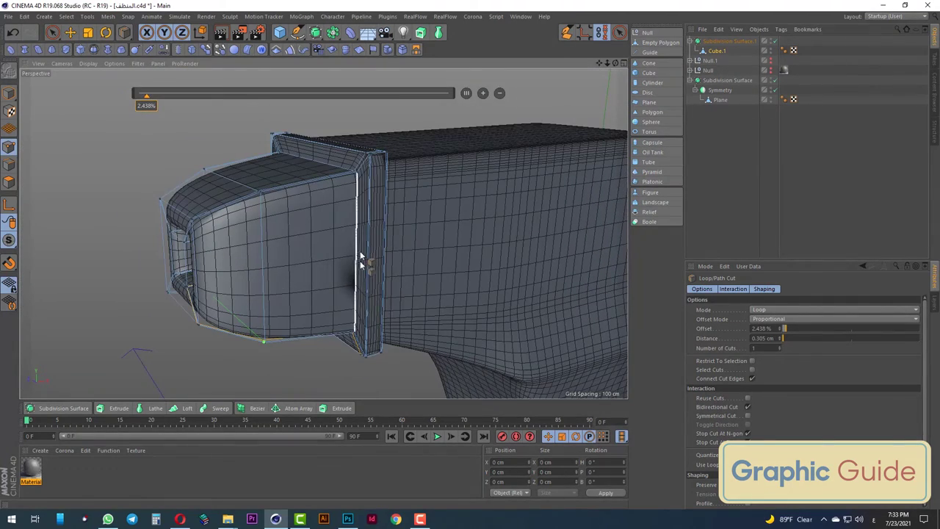
Nest Subdivision Surface.1 under Null.1, checking it with preview renders
left_click(221, 36)
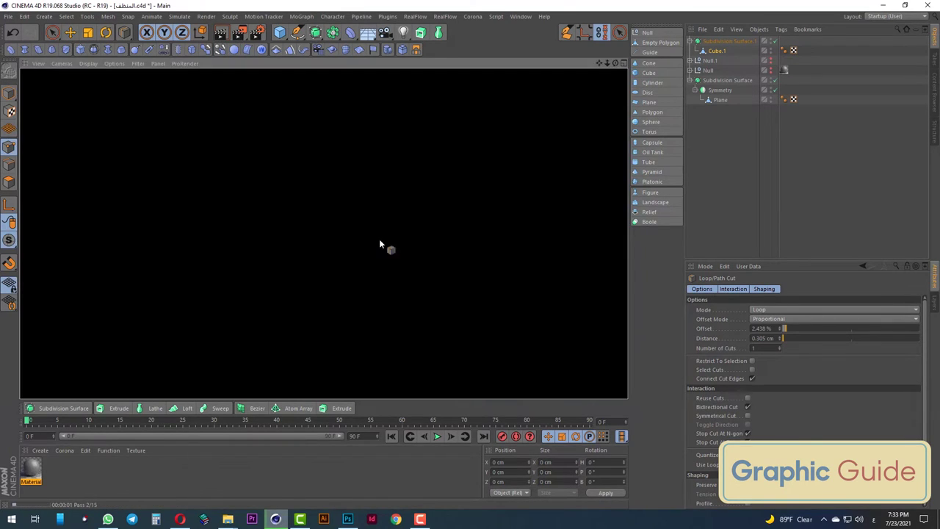
key("Escape")
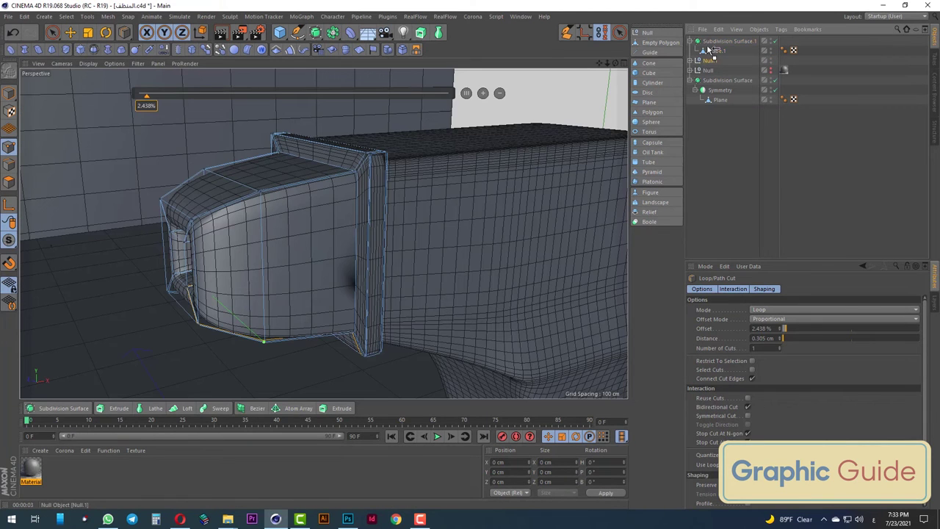
left_click_drag(710, 42, 710, 61)
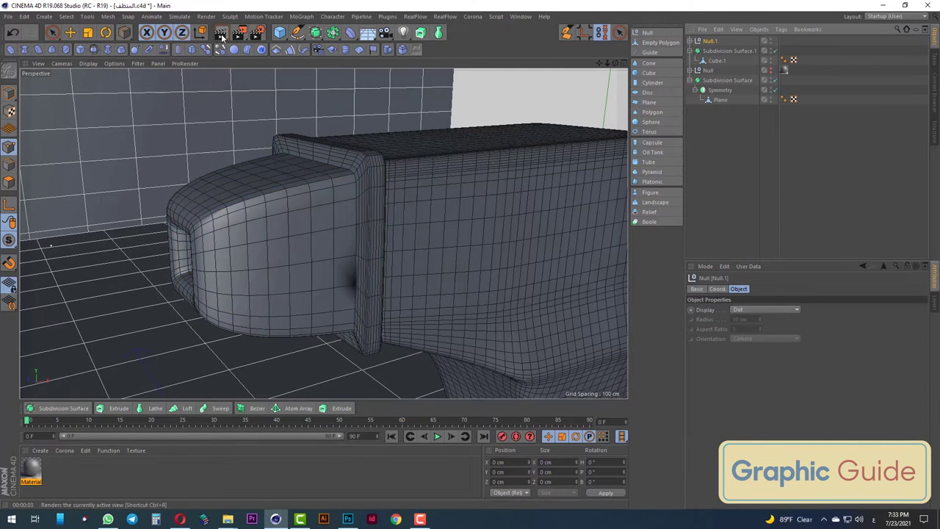
left_click(221, 34)
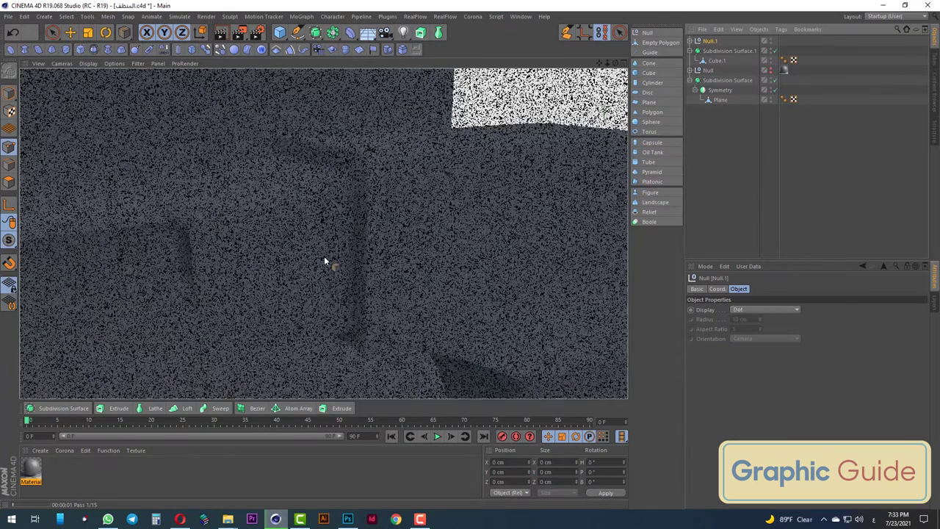
key("Escape")
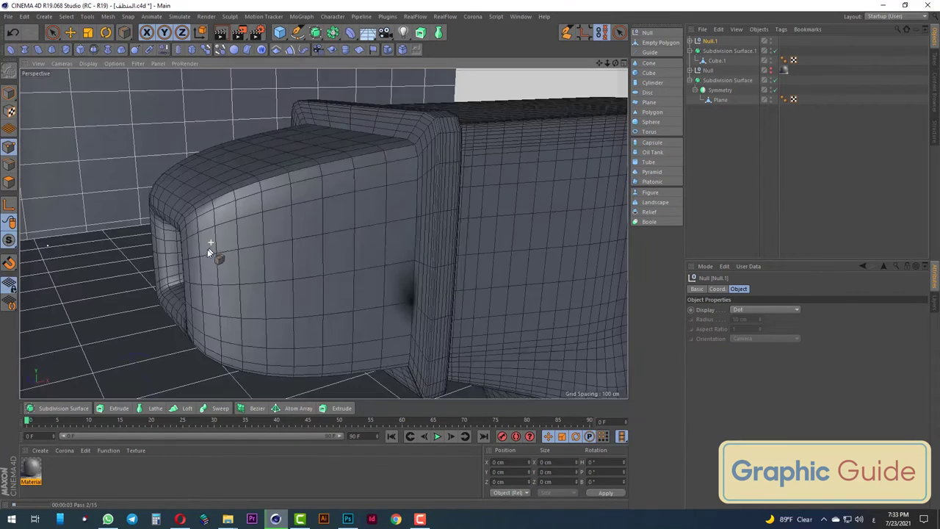
mouse_move(209, 252)
left_mouse_down("alt")
mouse_move(251, 254)
mouse_move(533, 100)
left_mouse_up("alt")
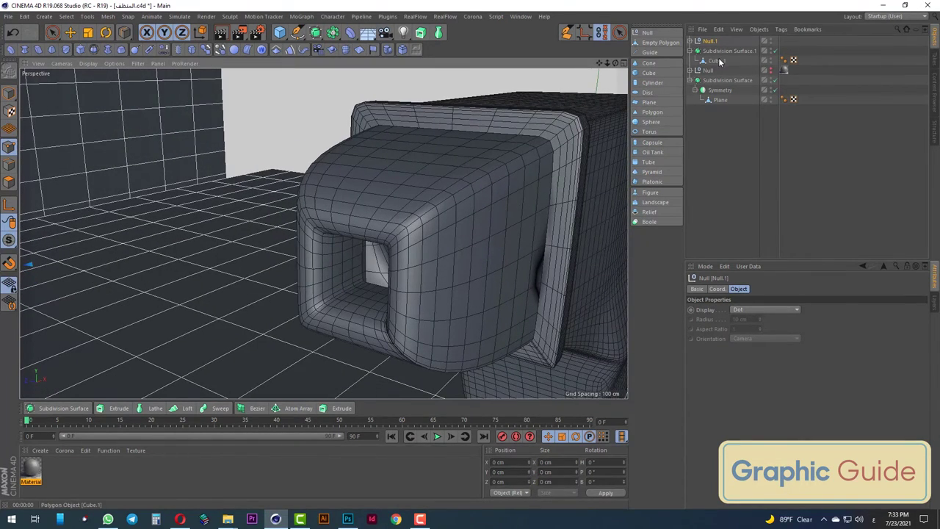
Select Cube.1 and cut an edge loop around the inner spout opening at about 85%
left_click(719, 99)
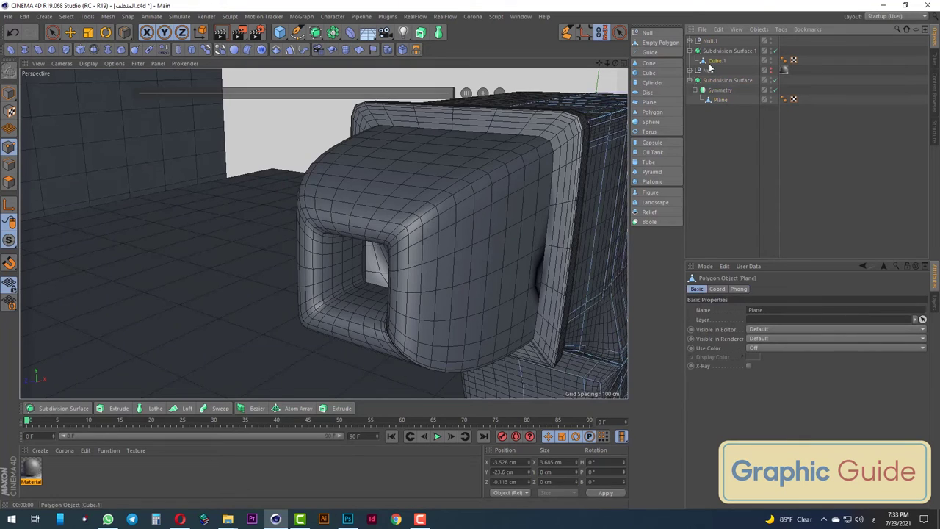
left_click(713, 61)
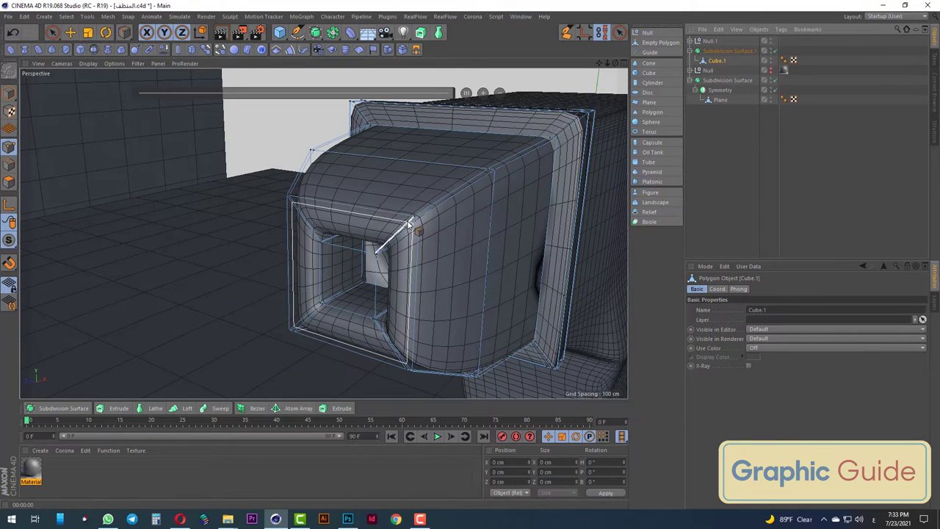
scroll(402, 249, "up", 3)
scroll(277, 224, "up", 5)
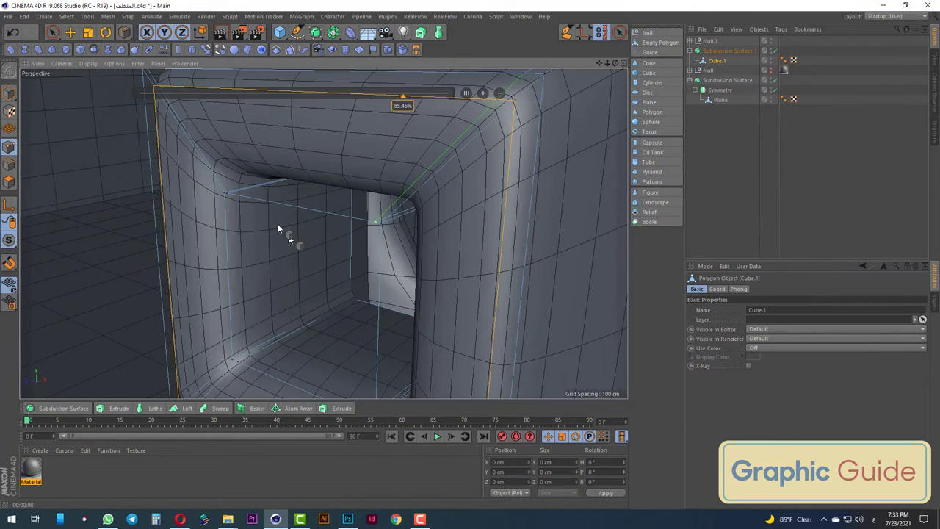
left_click(230, 193)
scroll(266, 214, "down", 5)
mouse_move(266, 213)
left_mouse_down("alt")
mouse_move(286, 245)
mouse_move(245, 237)
left_mouse_up("alt")
Return to Object mode and preview-render the sprayer head
left_click(52, 33)
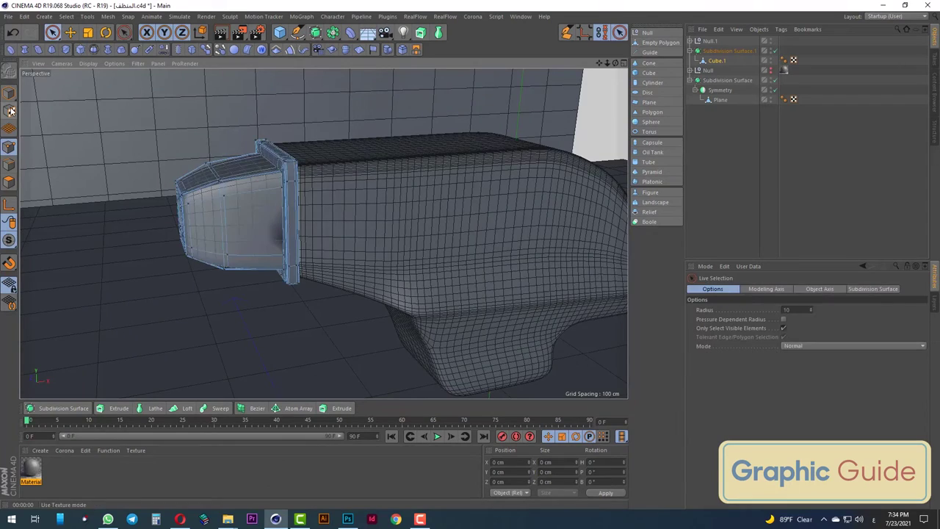
left_click(9, 93)
scroll(330, 199, "down", 5)
left_click_drag(330, 200, 323, 184, "alt")
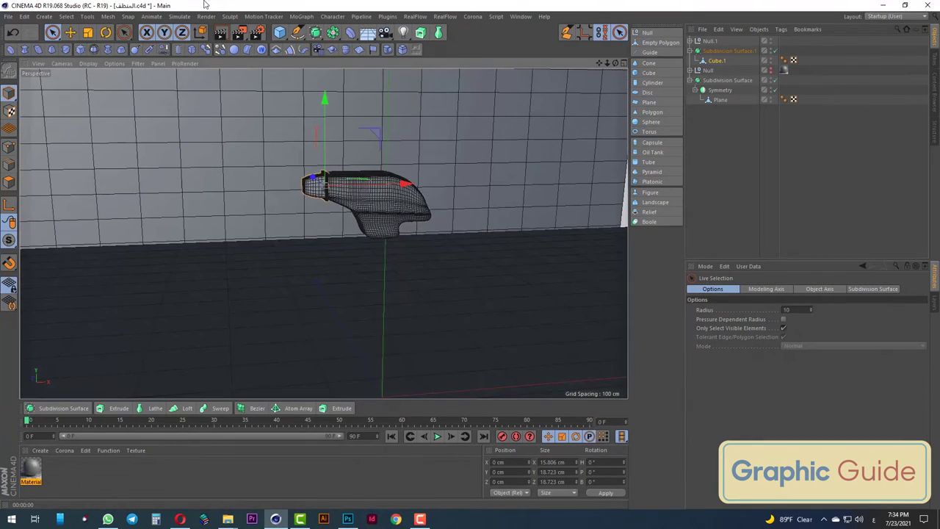
left_click(221, 33)
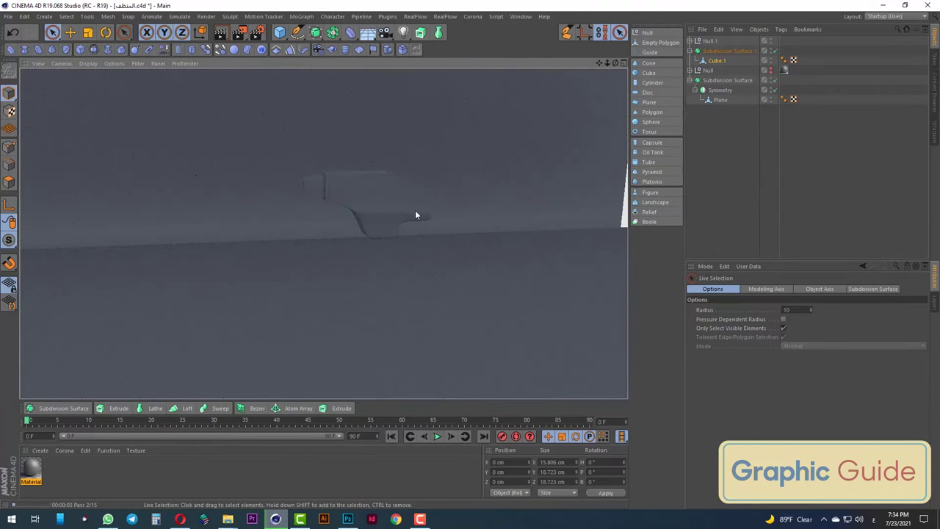
left_click(380, 204)
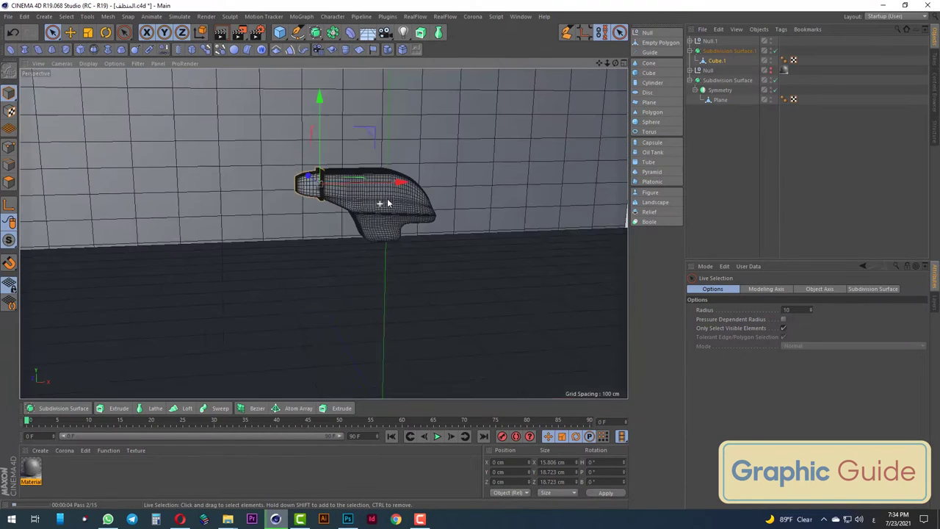
Unhide the spray-bottle body and preview-render the complete bottle
left_click(770, 70)
mouse_move(378, 129)
left_mouse_down("alt")
mouse_move(373, 221)
mouse_move(368, 210)
mouse_move(430, 224)
left_mouse_up("alt")
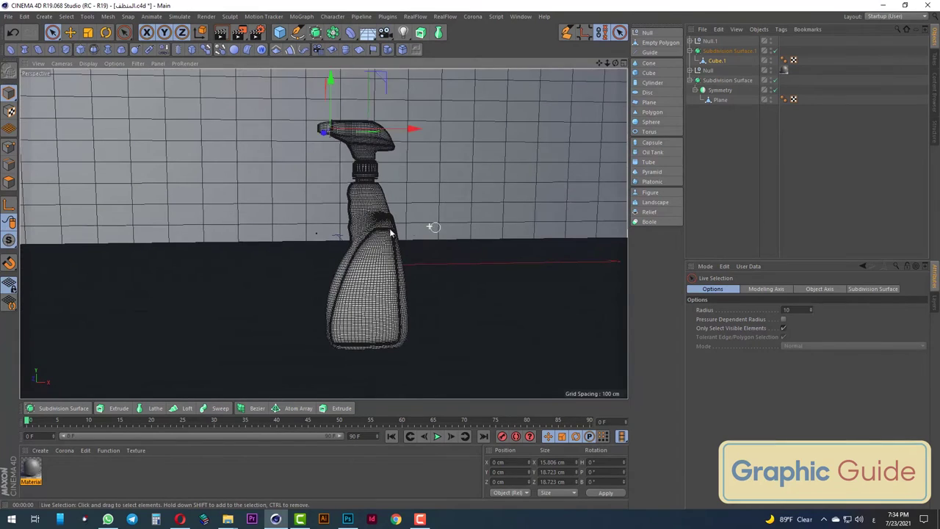
left_click(221, 32)
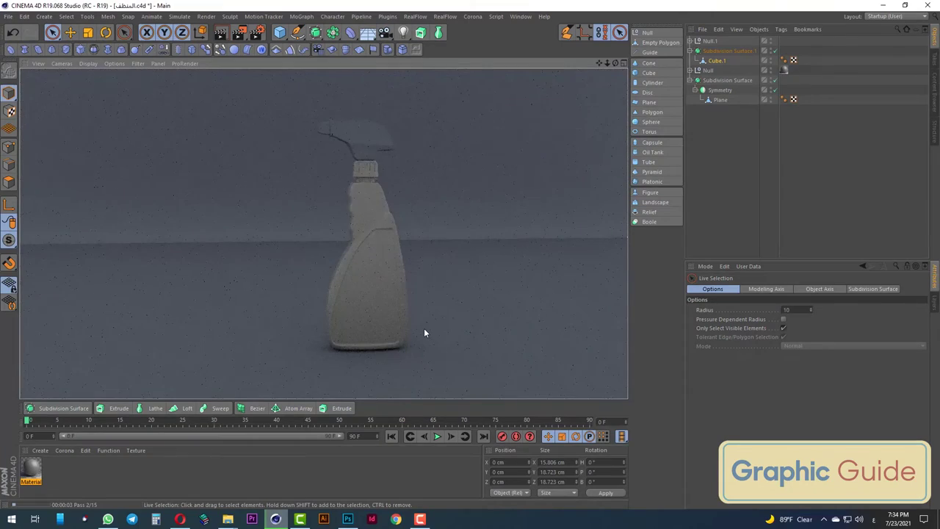
scroll(338, 158, "up", 3)
scroll(326, 147, "up", 3)
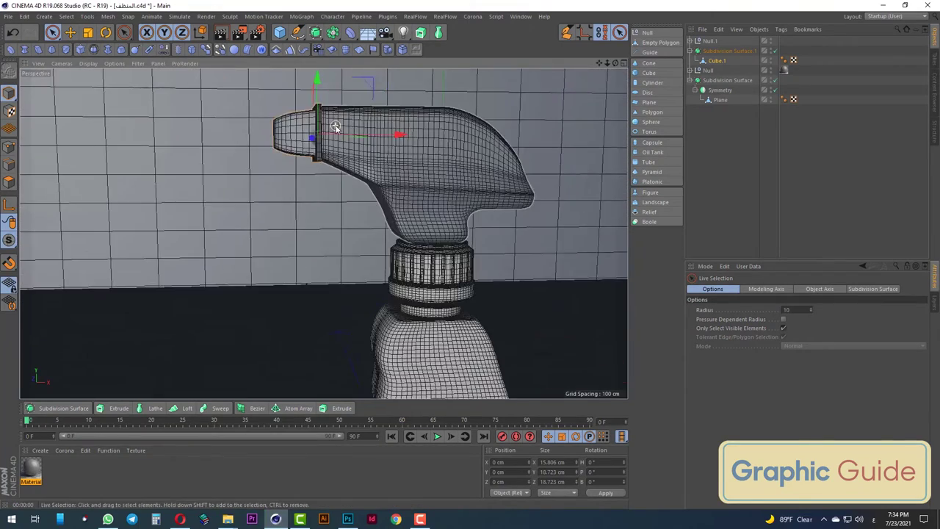
scroll(321, 144, "up", 3)
scroll(321, 145, "up", 4)
scroll(301, 169, "down", 1)
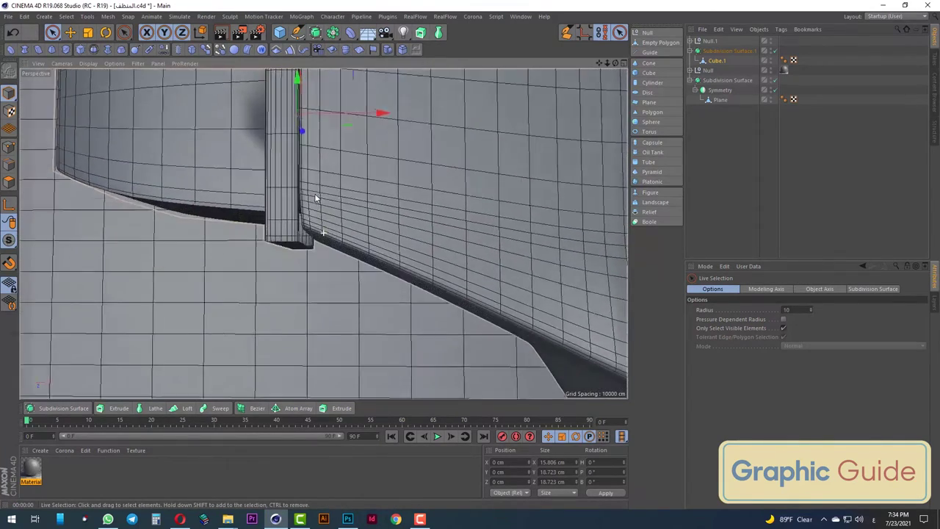
Nudge the nozzle slightly along X so it sits against the trigger head
key("e")
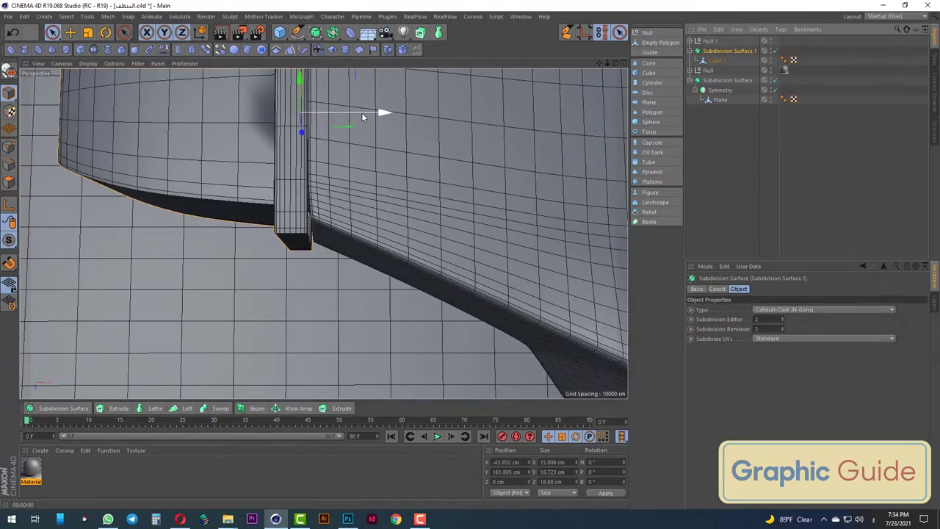
left_click_drag(361, 115, 372, 114)
scroll(344, 293, "down", 5)
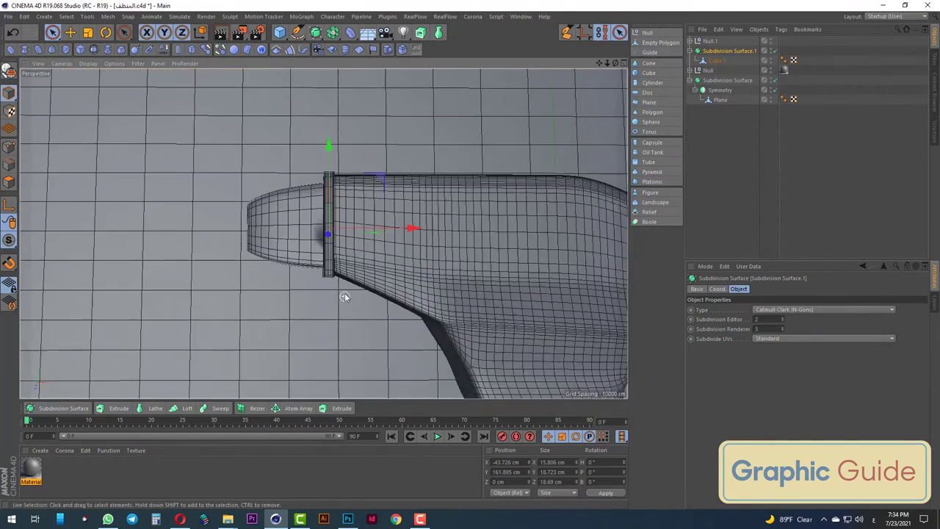
scroll(341, 295, "down", 3)
left_click_drag(340, 299, 280, 91, "alt")
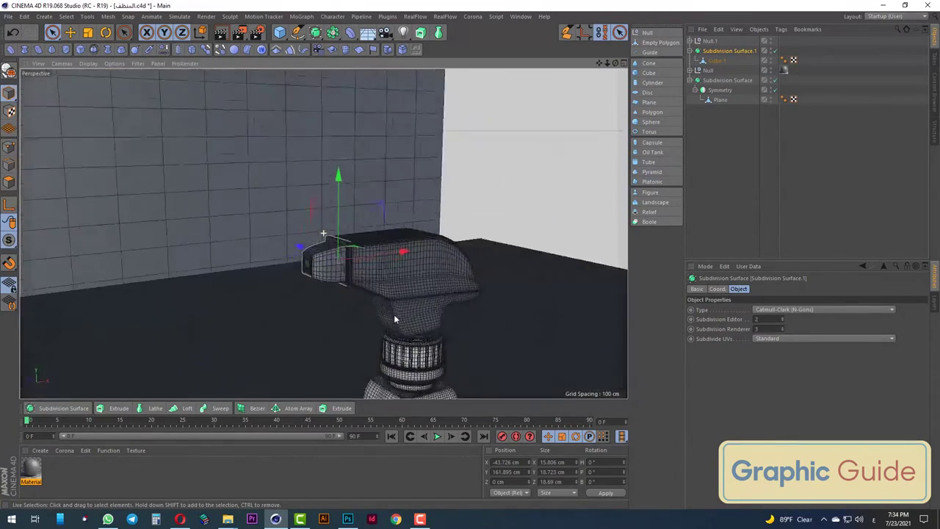
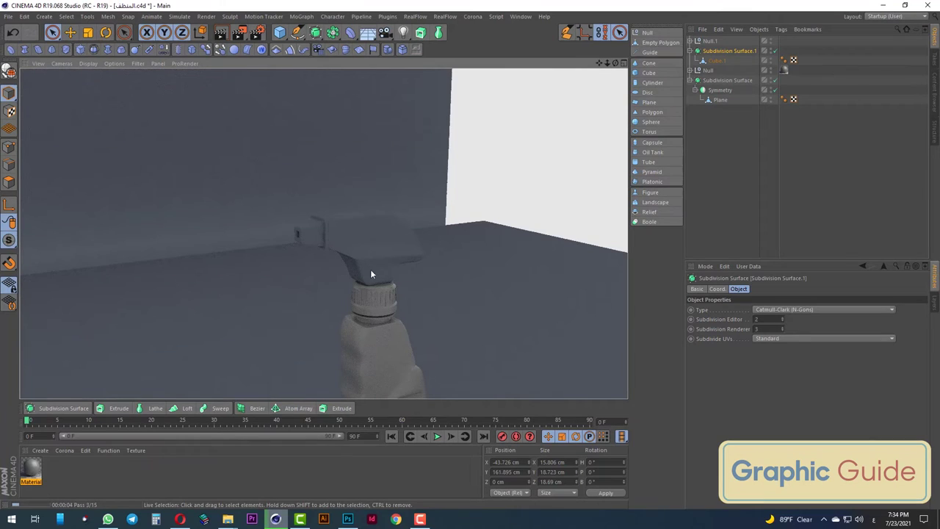
Switch to the Front view and collapse the Subdivision Surface.1 group
left_click_drag(370, 230, 375, 321, "alt")
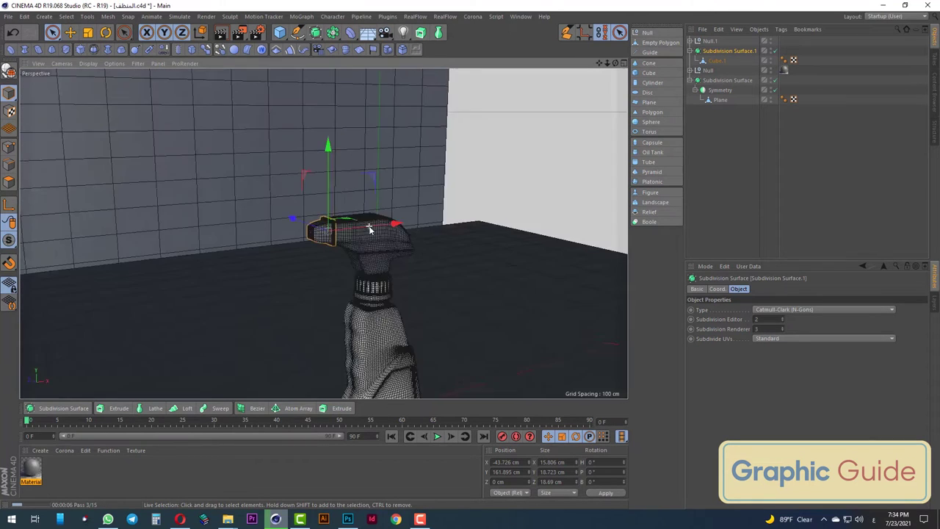
key("F4")
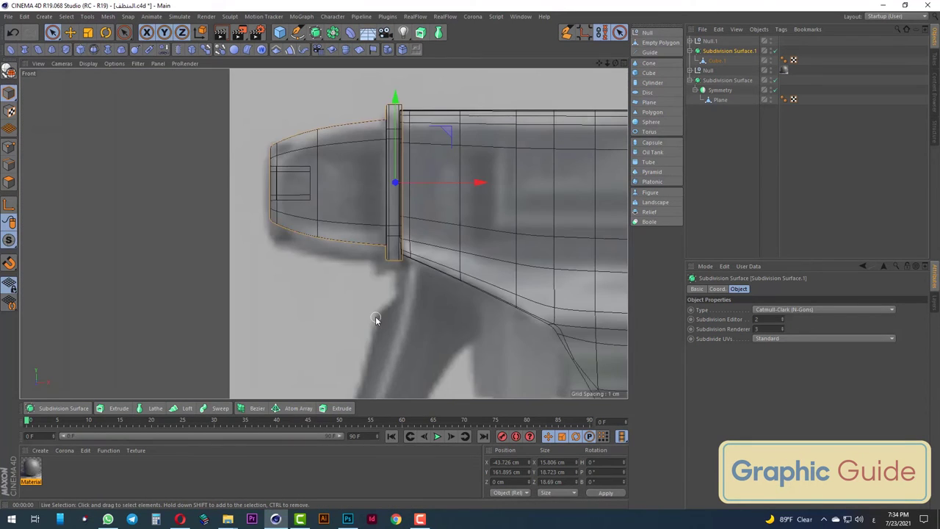
scroll(378, 309, "down", 2)
scroll(389, 266, "down", 2)
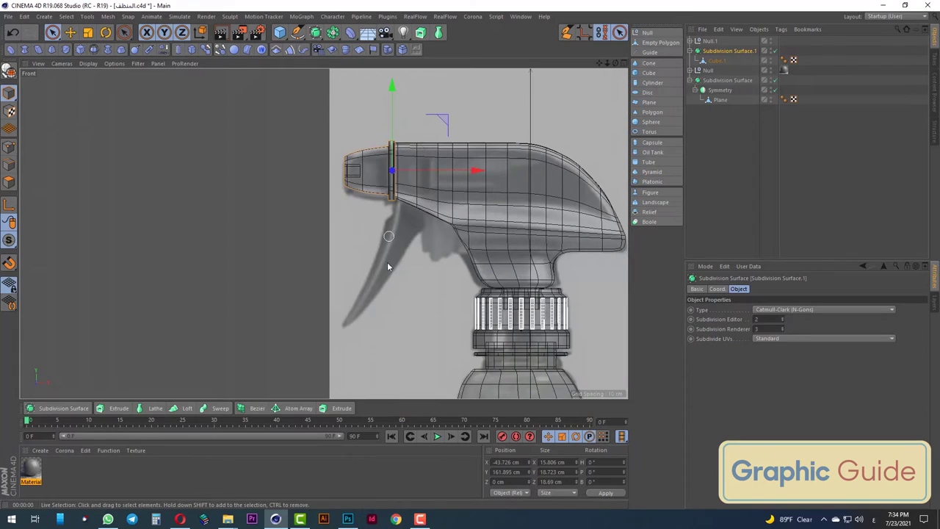
left_click(692, 51)
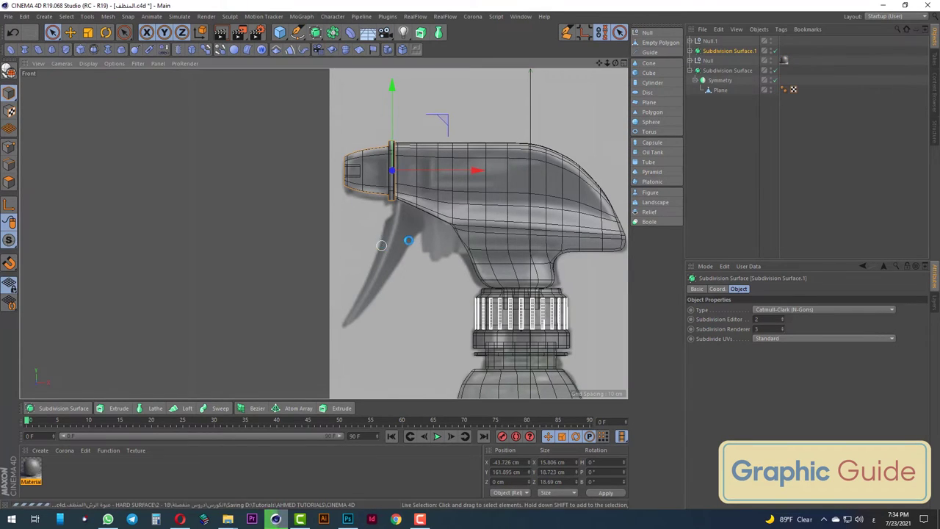
Collapse the Null group and turn off its editor visibility
scroll(406, 241, "up", 3)
scroll(405, 242, "up", 2)
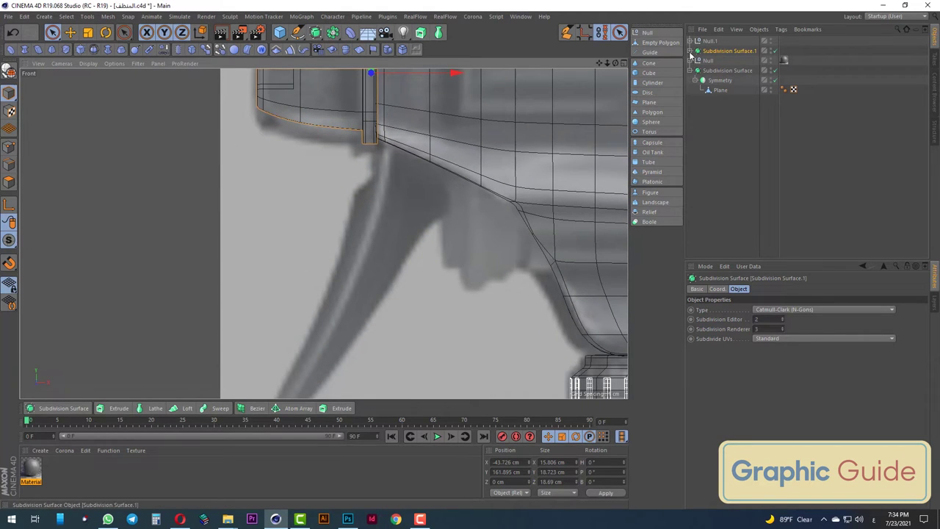
left_click(692, 50)
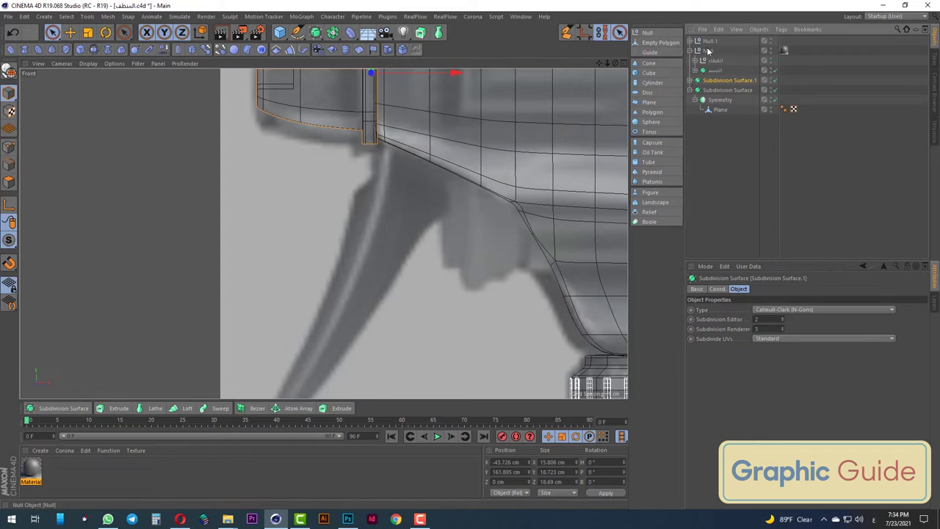
left_click(691, 50)
left_click(712, 50)
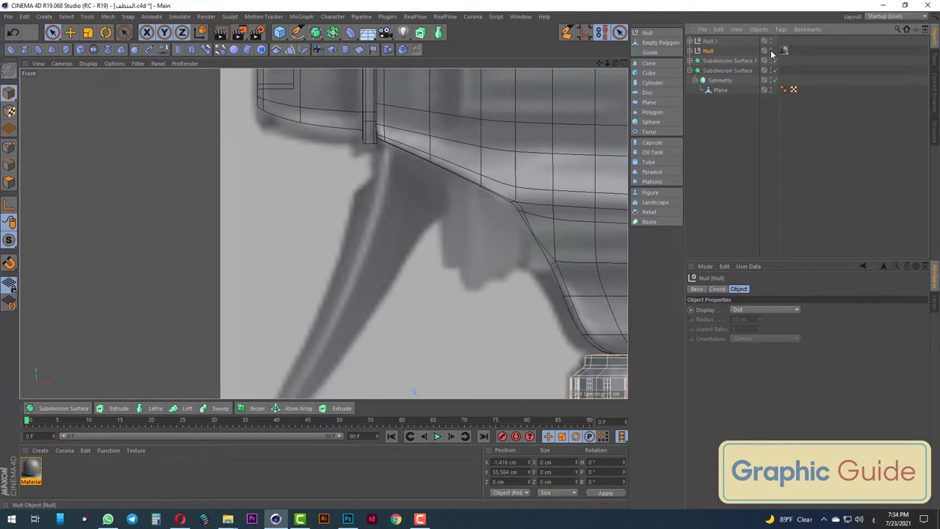
left_click(770, 51)
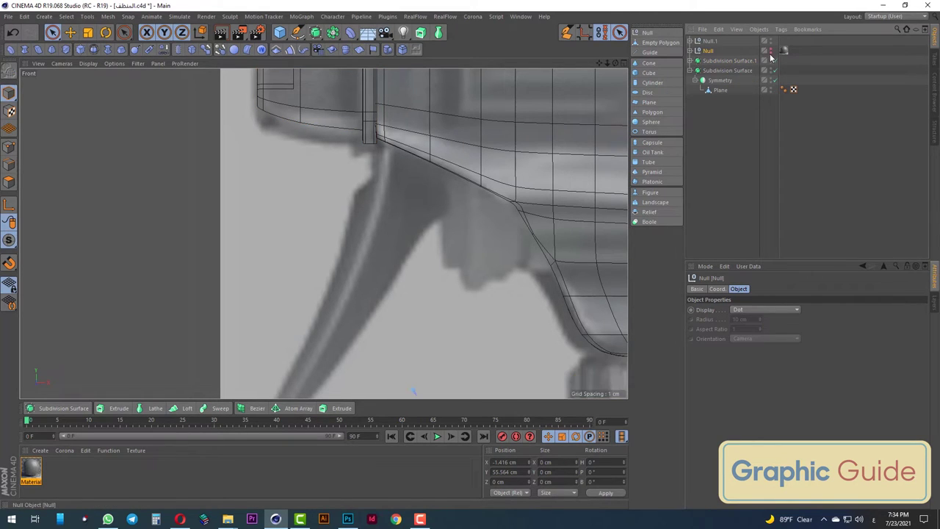
Collapse the Subdivision Surface group and select both Subdivision Surface objects
left_click(693, 71)
left_click(705, 64)
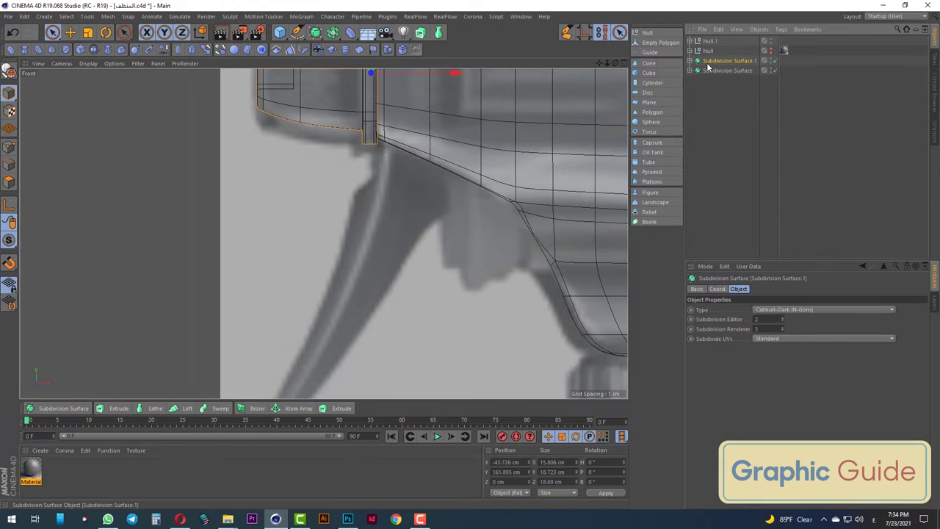
left_click(710, 70, "ctrl")
Collapse the trigger group and add a Plane primitive
left_click(693, 51)
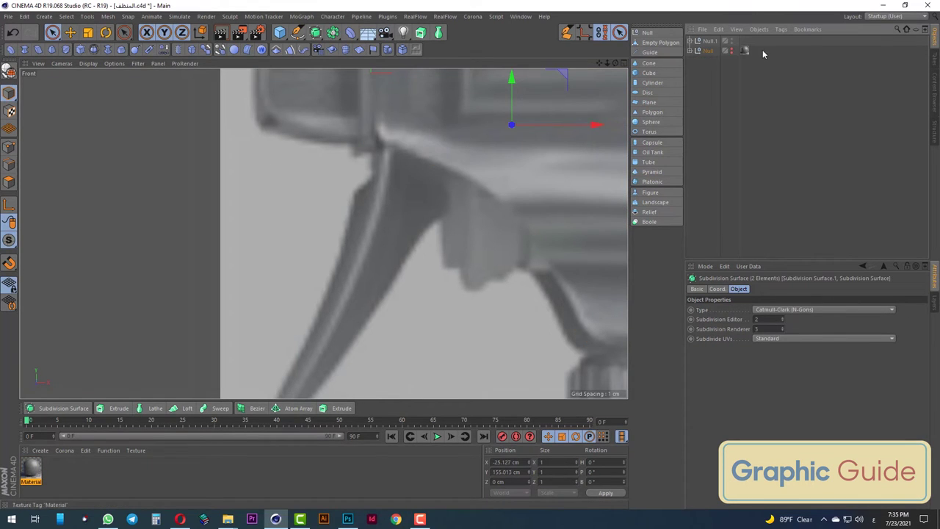
scroll(199, 249, "down", 3)
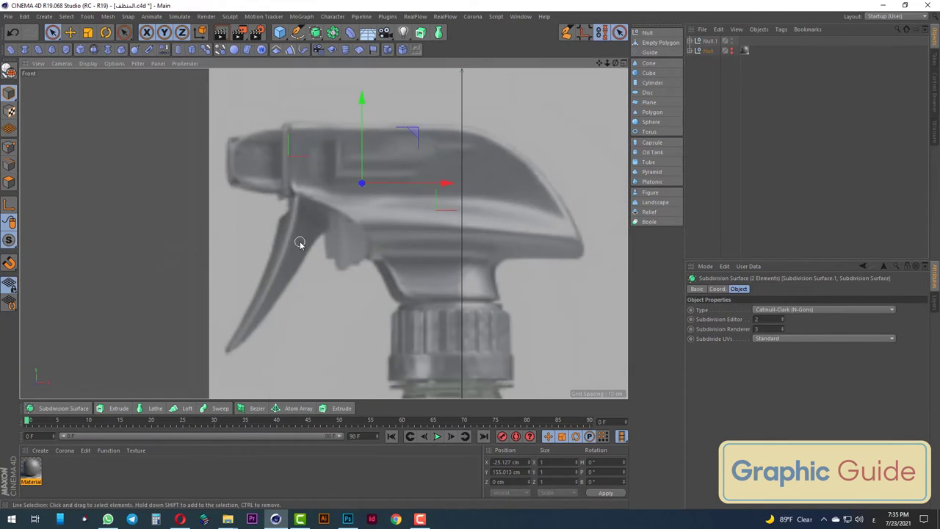
scroll(310, 232, "up", 1)
left_click(279, 32)
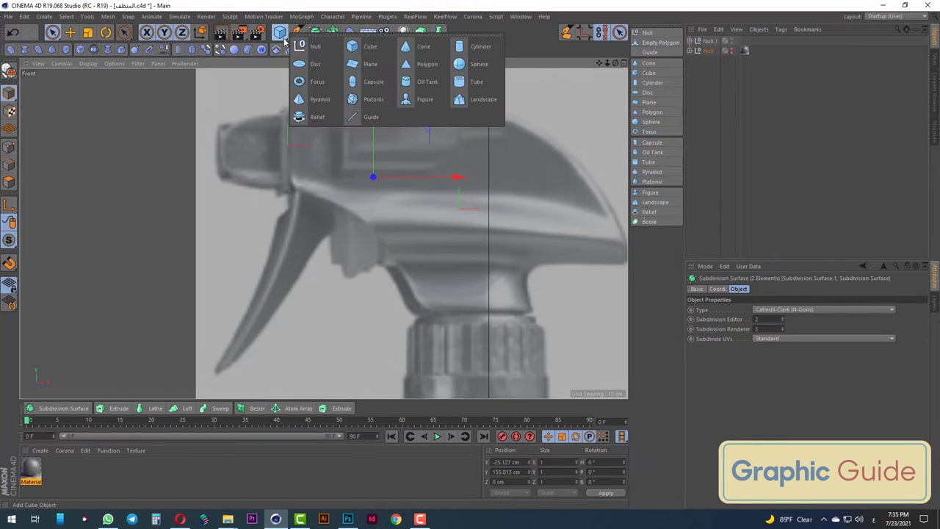
left_click(355, 69)
Raise the plane to the height of the trigger head
left_click(749, 350)
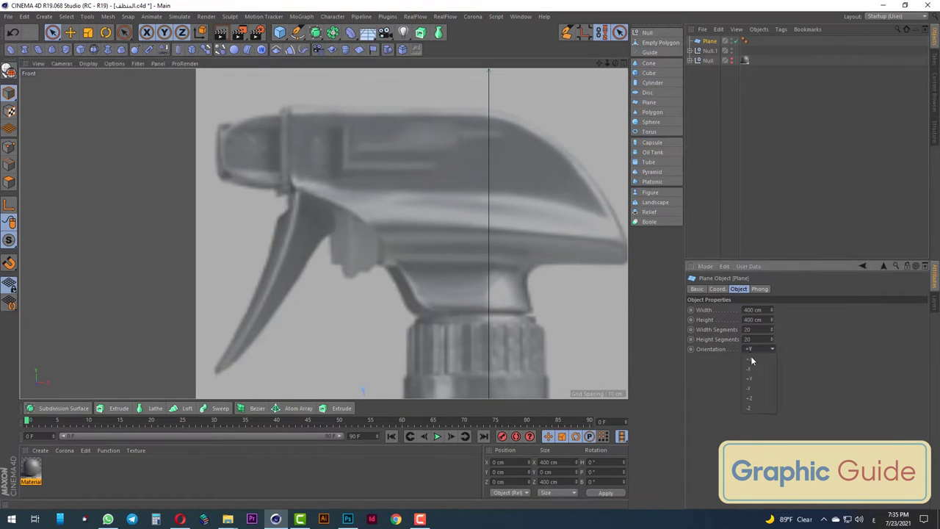
scroll(286, 198, "down", 3)
left_click_drag(346, 397, 346, 323)
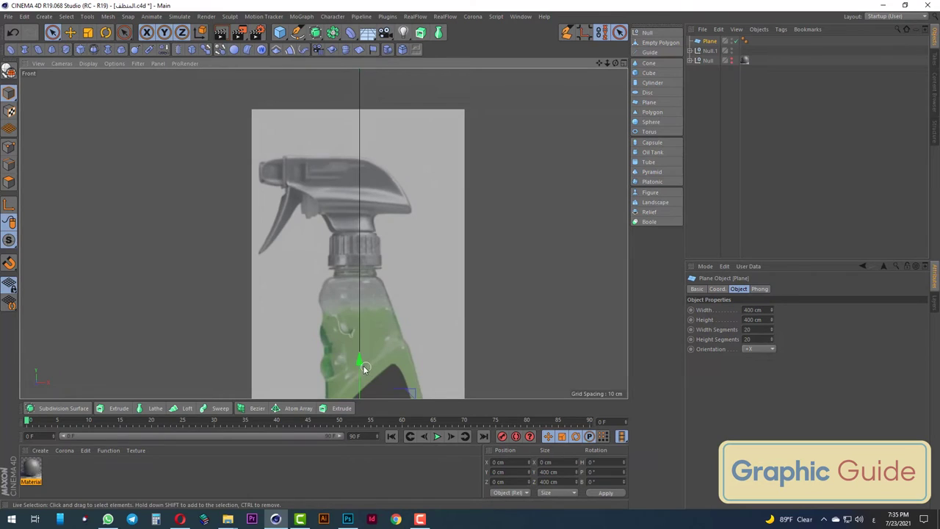
left_click_drag(320, 104, 316, 114)
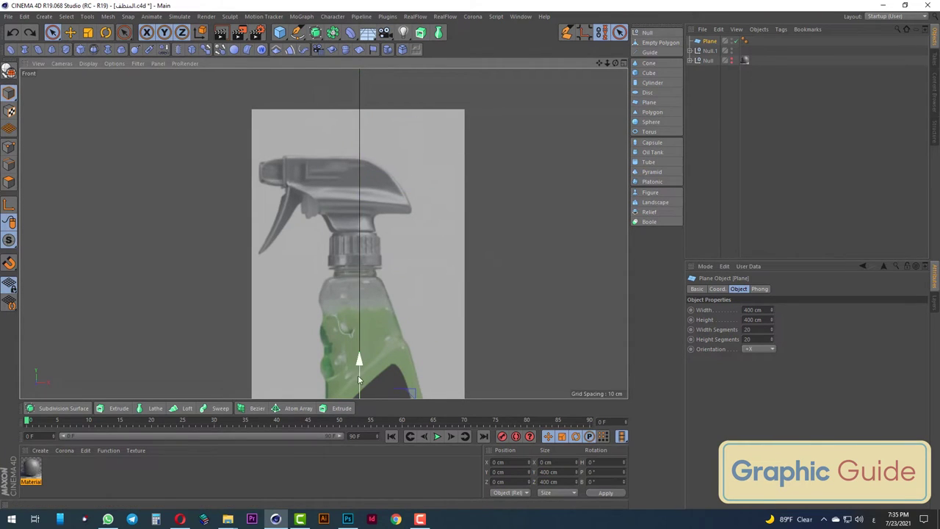
left_click_drag(359, 120, 345, 159)
key("space")
left_click(261, 49)
Scale the plane to 159.306 cm and set its Orientation to -Z
left_click(88, 33)
left_click_drag(213, 108, 143, 193)
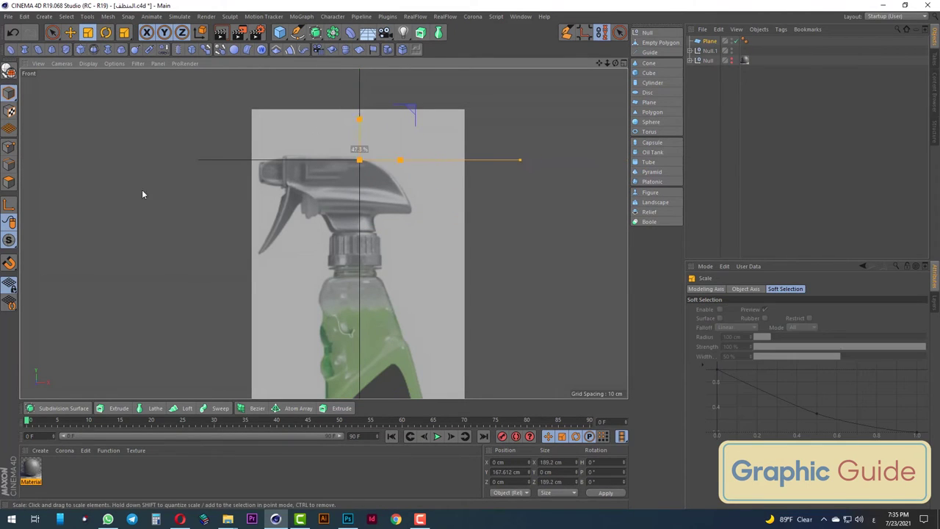
left_click(752, 189)
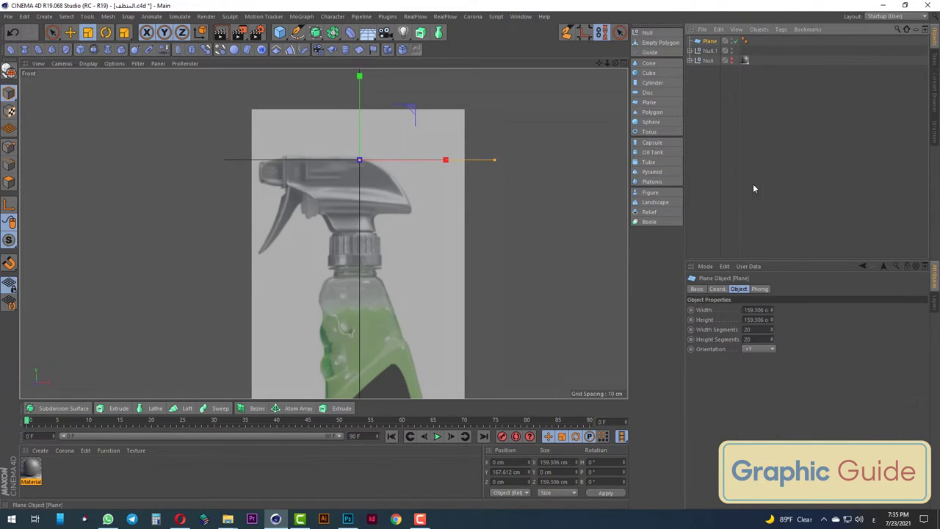
left_click(762, 350)
left_click(755, 406)
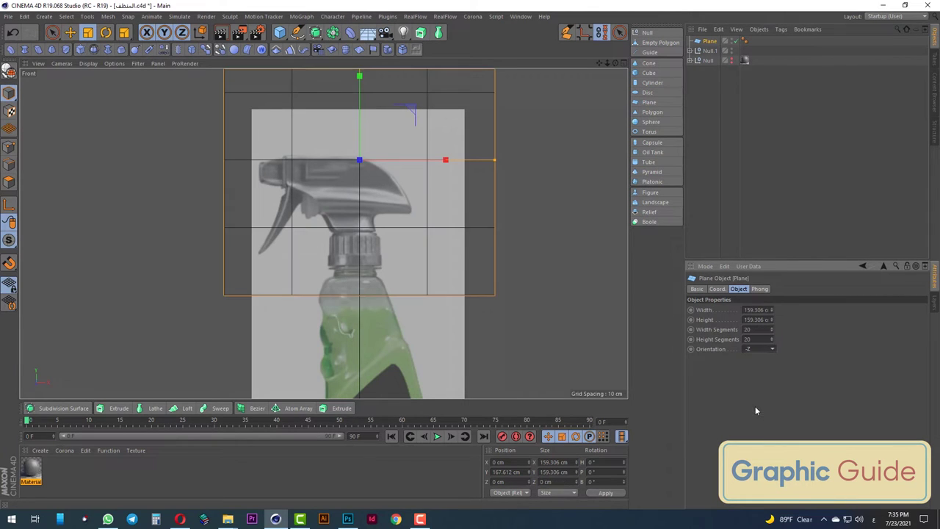
Shrink the plane to about 48 cm and place it as a thin strip over the trigger
left_click_drag(472, 181, 205, 205)
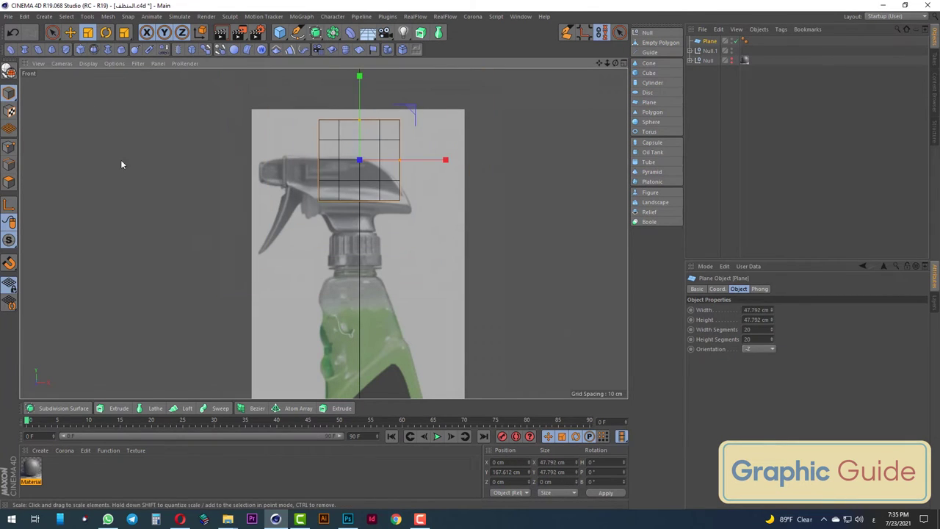
left_click(52, 32)
left_click_drag(445, 159, 384, 159)
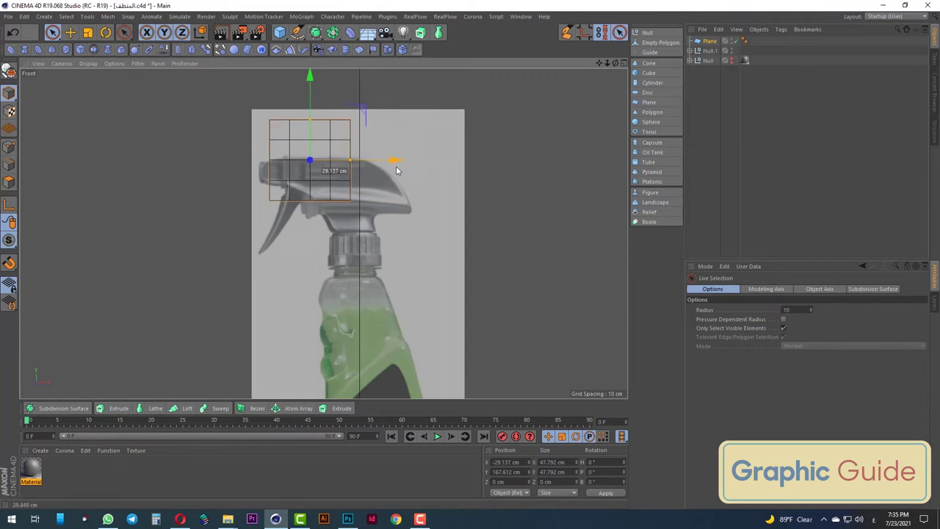
scroll(286, 152, "up", 3)
left_click_drag(300, 78, 300, 174)
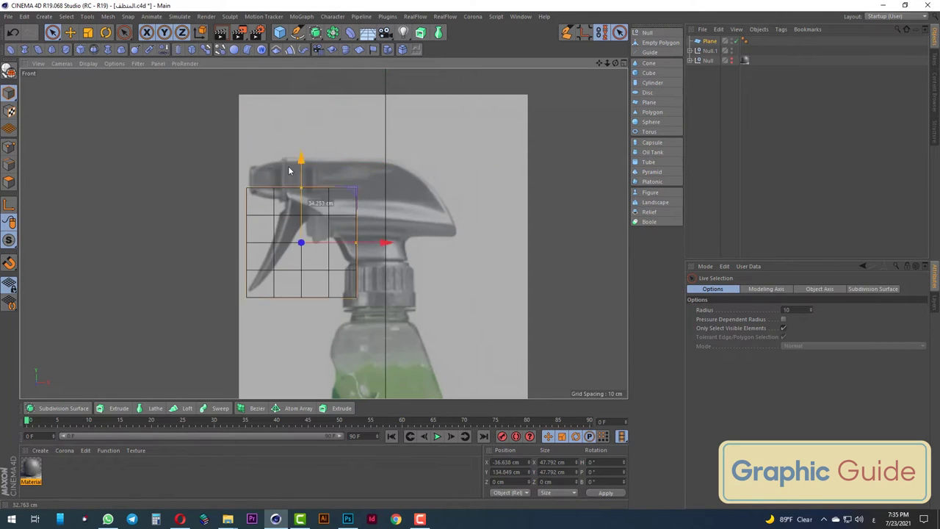
scroll(331, 266, "up", 3)
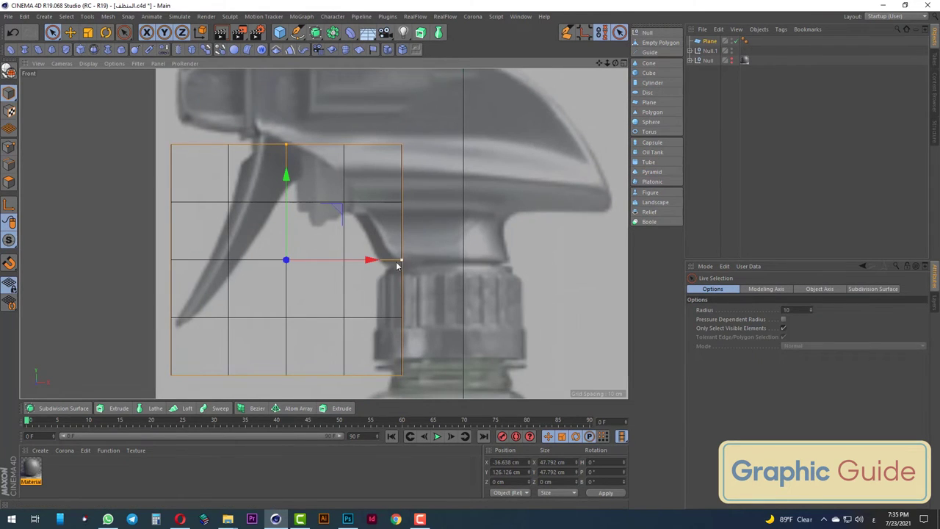
left_click_drag(402, 260, 304, 262)
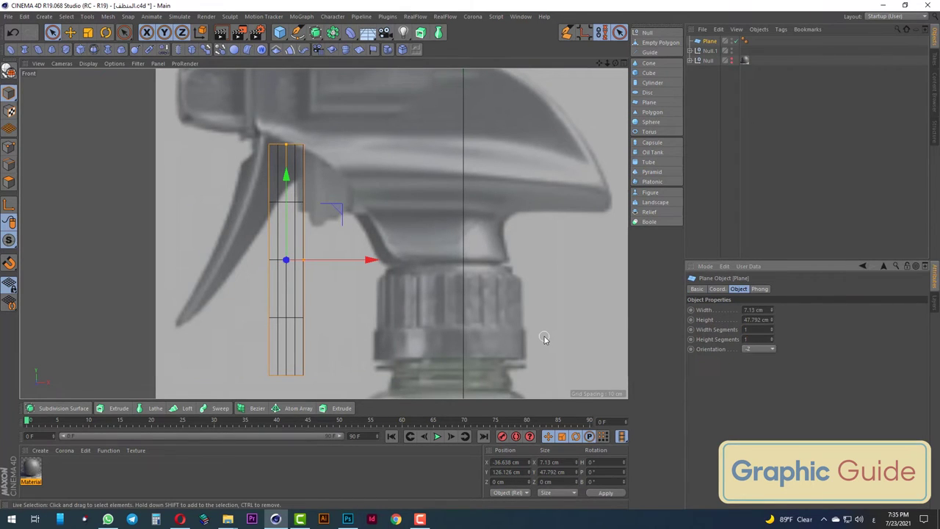
Make the plane editable and raise its two bottom points toward the trigger top
left_click(9, 71)
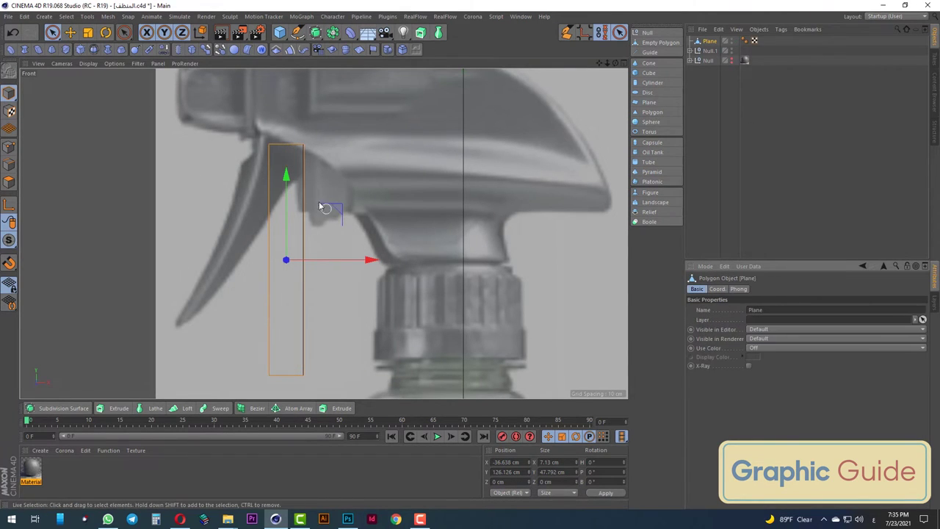
left_click(9, 147)
left_click_drag(51, 32, 92, 58)
left_click_drag(250, 389, 316, 360)
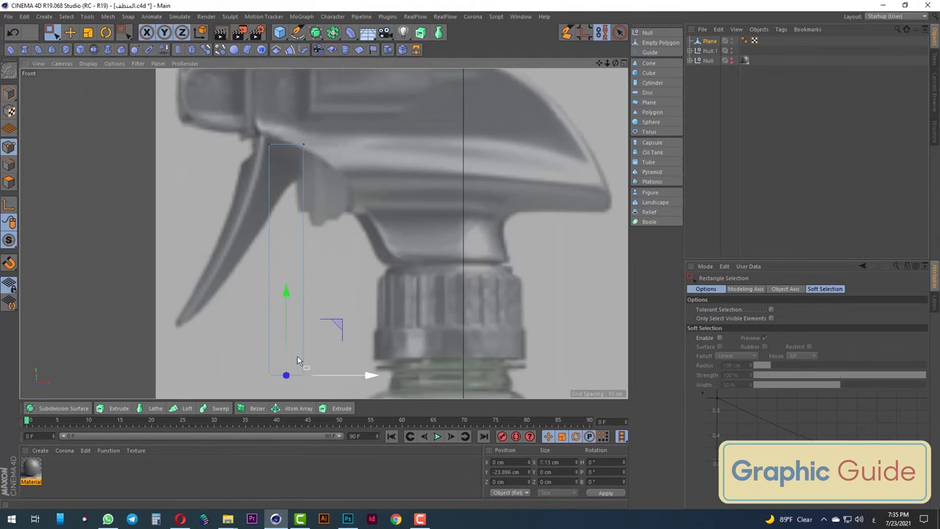
left_click_drag(288, 305, 269, 110)
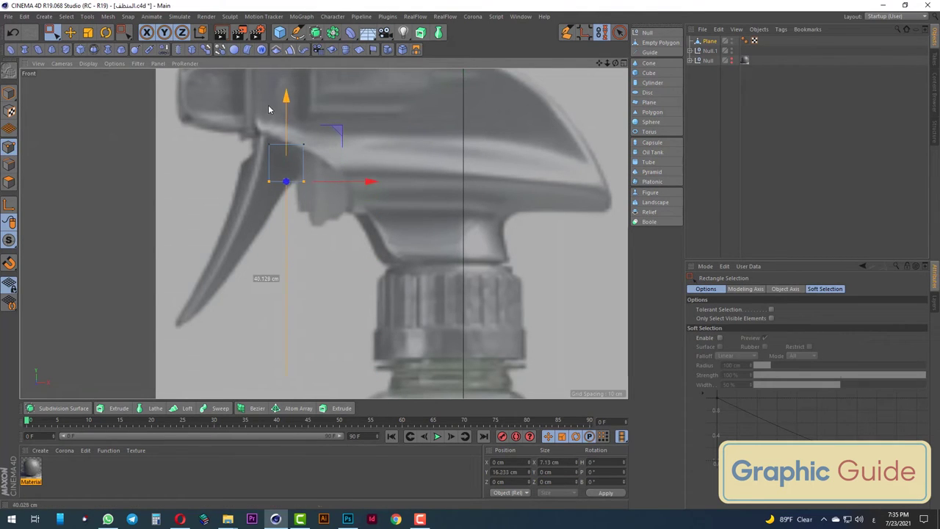
scroll(269, 109, "up", 3)
left_click_drag(288, 157, 292, 100)
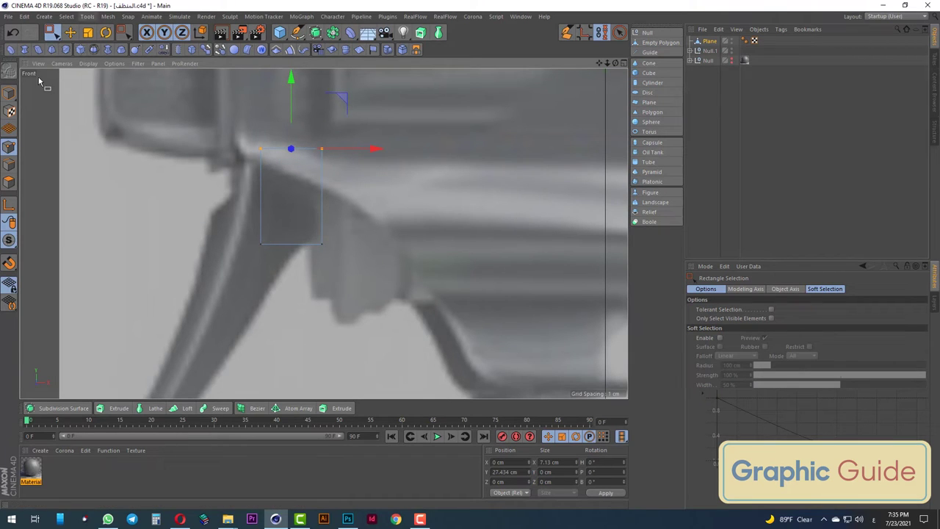
Re-centre the axis and nudge the 7.13 × 11.1 cm quad onto the trigger's top
left_click(9, 93)
left_click(107, 16)
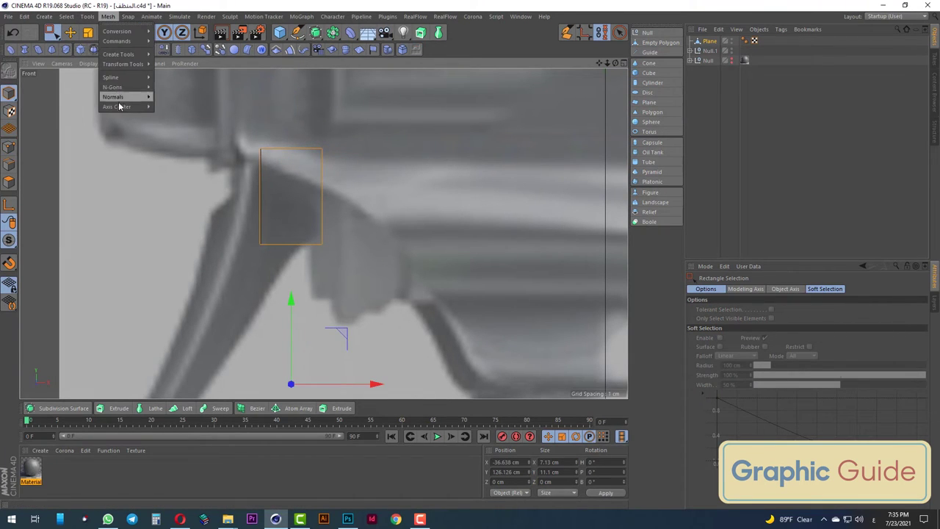
left_click(195, 123)
mouse_move(374, 195)
left_mouse_down()
mouse_move(355, 195)
mouse_move(363, 195)
left_mouse_up()
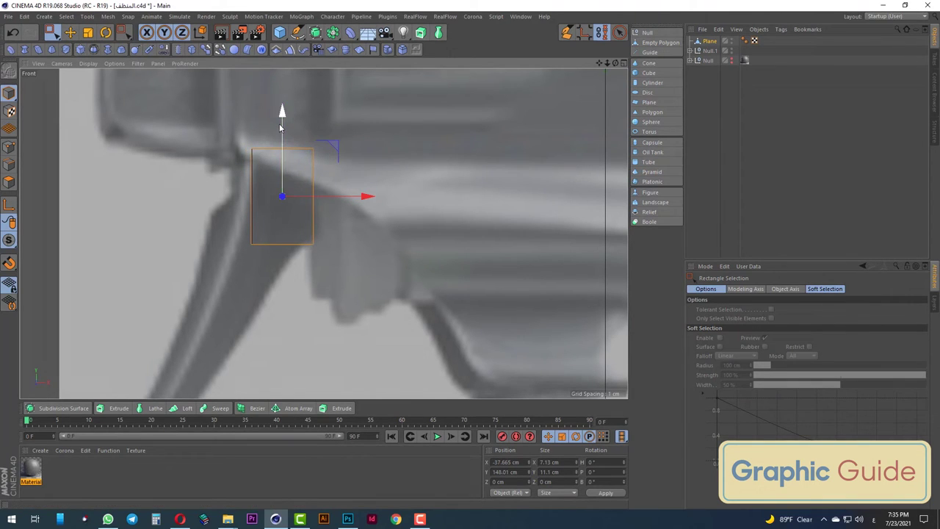
left_click_drag(280, 128, 290, 191)
Move the quad's bottom-left point onto the trigger's edge
left_click(253, 236)
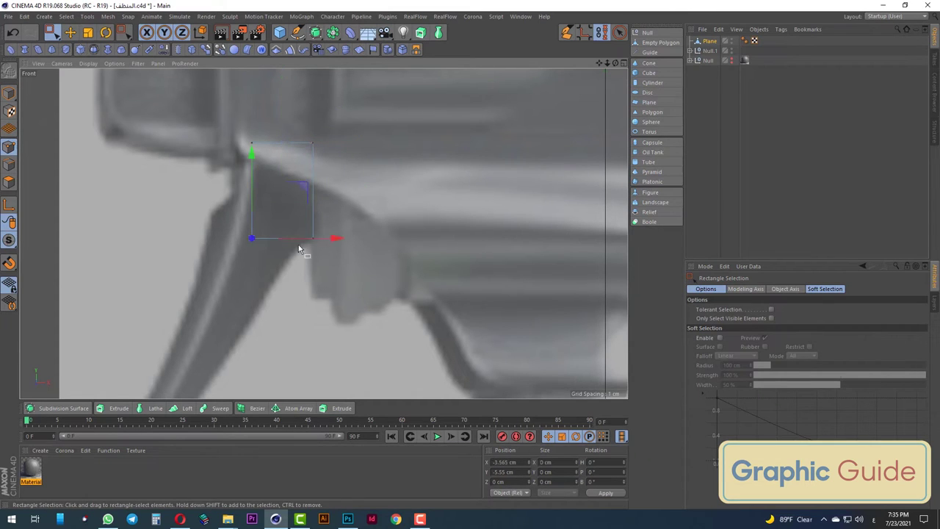
left_click_drag(336, 241, 325, 239)
mouse_move(246, 123)
left_mouse_down()
mouse_move(301, 150)
mouse_move(319, 143)
left_mouse_up()
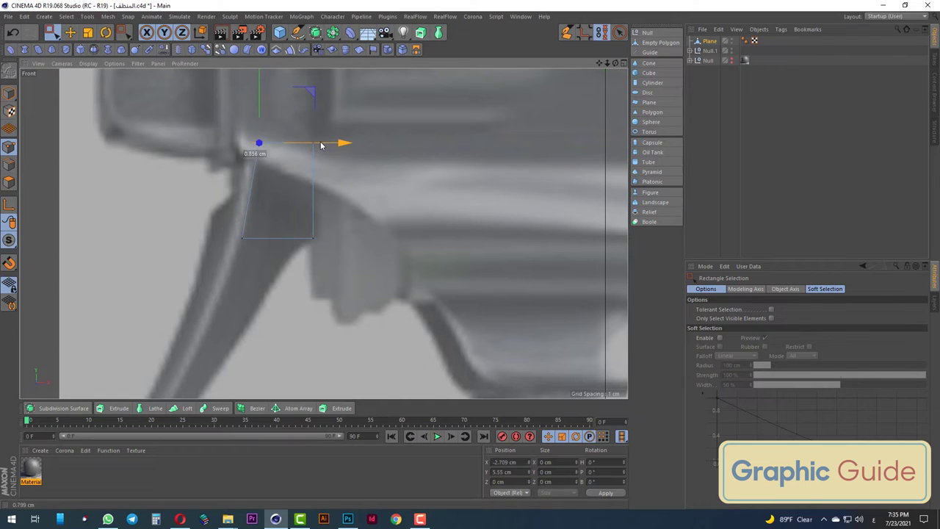
scroll(308, 210, "down", 5)
scroll(389, 210, "up", 5)
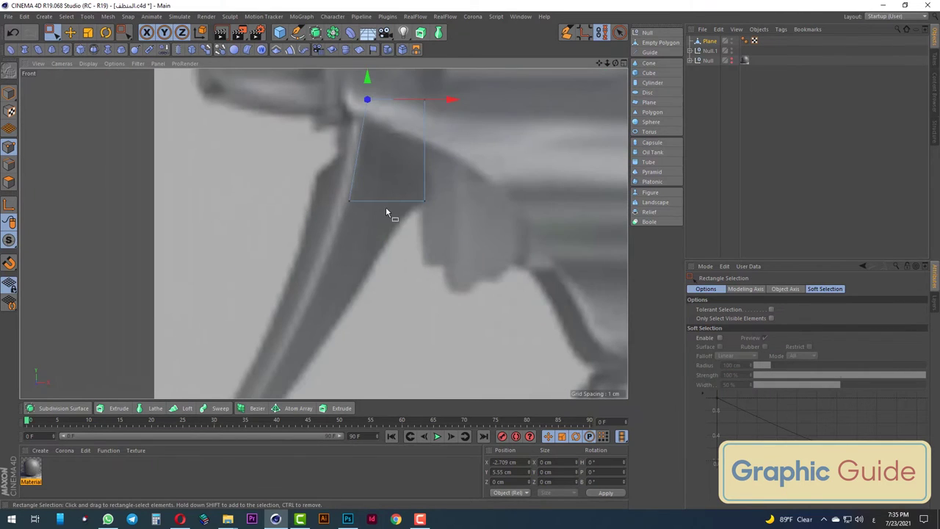
With the Polygon Pen, shift the strip's right vertices left to fit the trigger
left_click(574, 35)
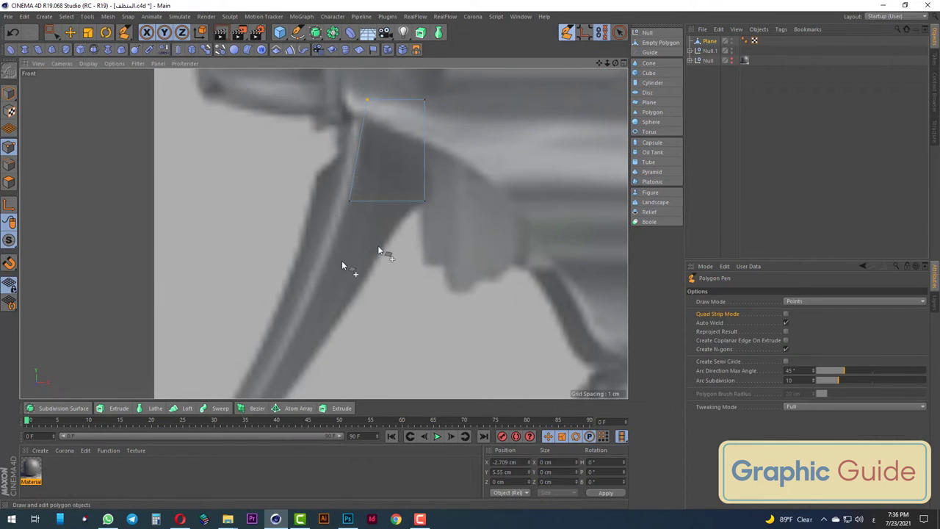
left_click(4, 165)
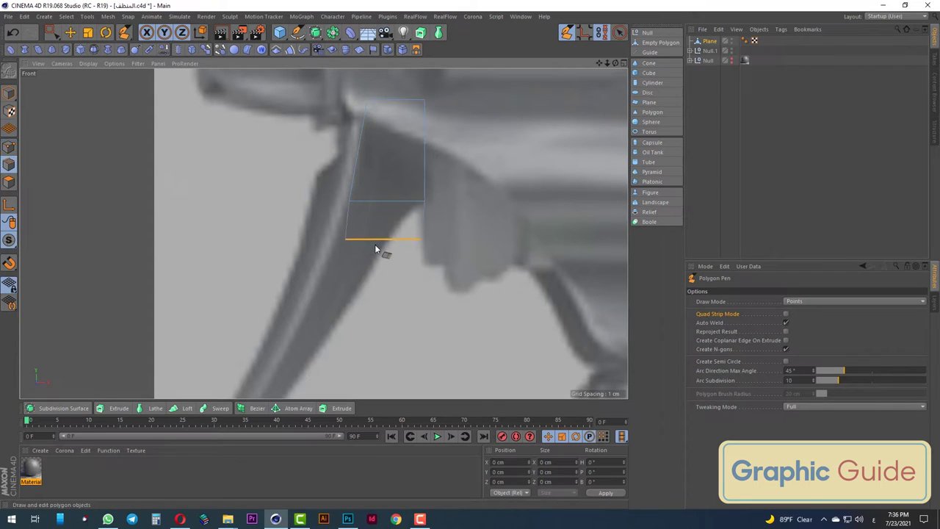
left_click_drag(411, 241, 387, 240)
left_click_drag(424, 200, 413, 206)
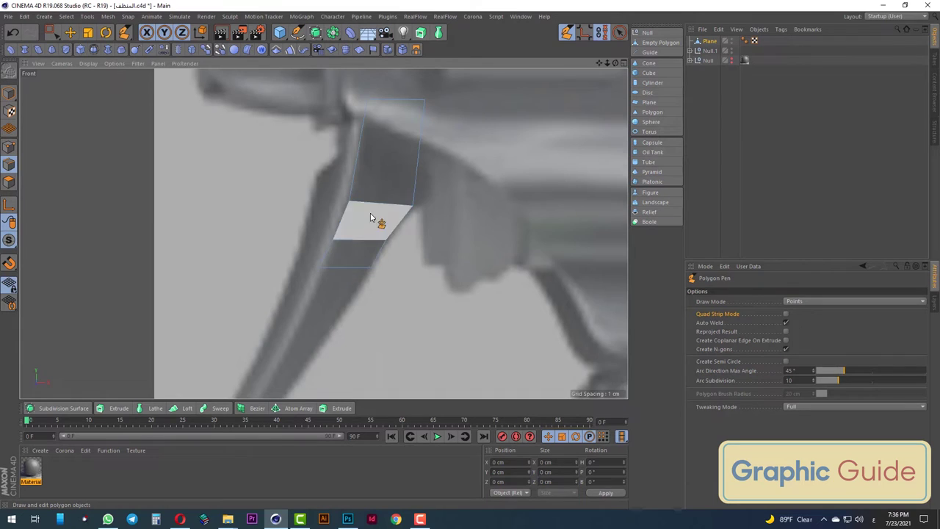
Extrude two more quads down along the trigger
middle_click_drag(334, 278, 354, 243)
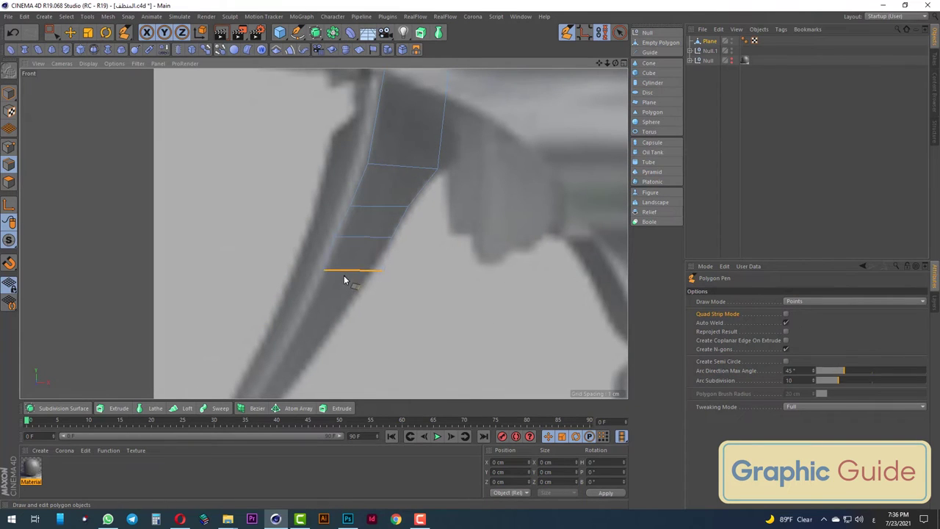
left_click_drag(344, 274, 308, 362, "ctrl")
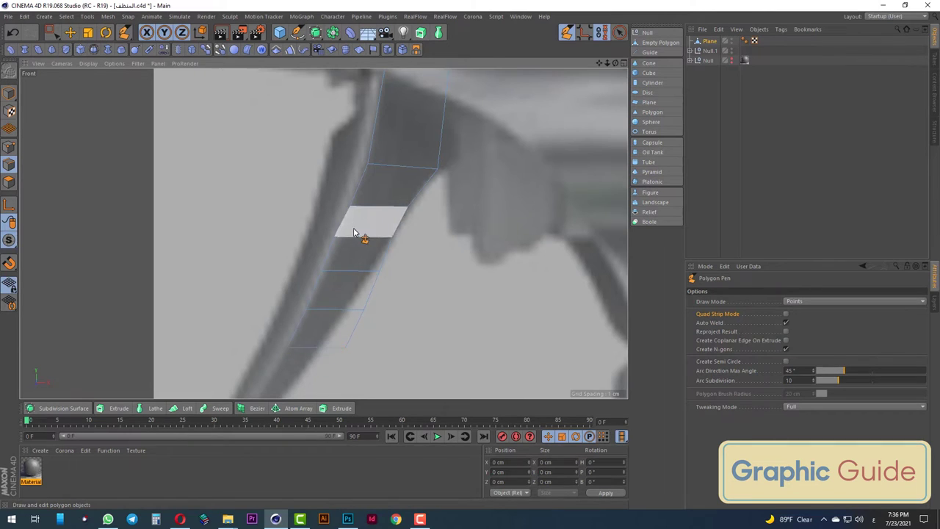
middle_click_drag(297, 353, 330, 288)
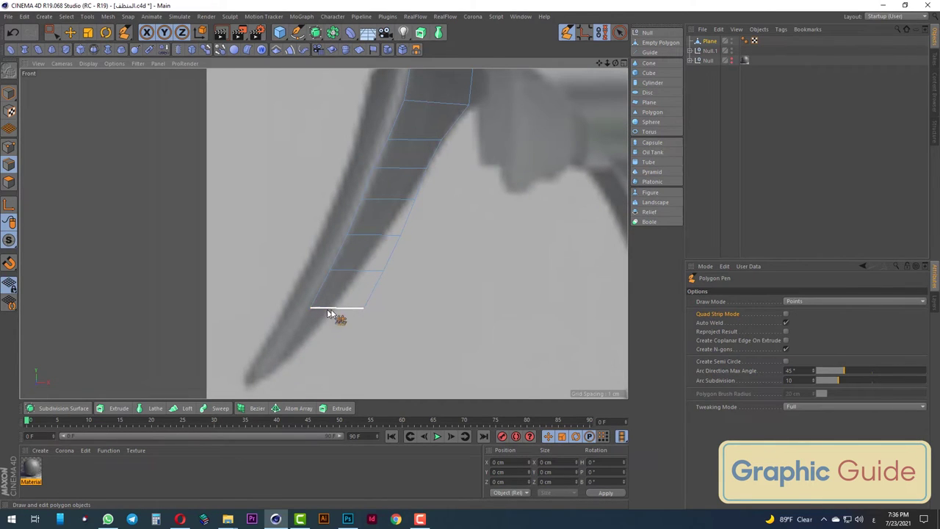
left_click_drag(328, 314, 271, 393, "ctrl")
Pull the outer vertices left to follow the trigger's curve down to its tip
left_click_drag(402, 236, 386, 235)
left_click_drag(382, 269, 361, 275)
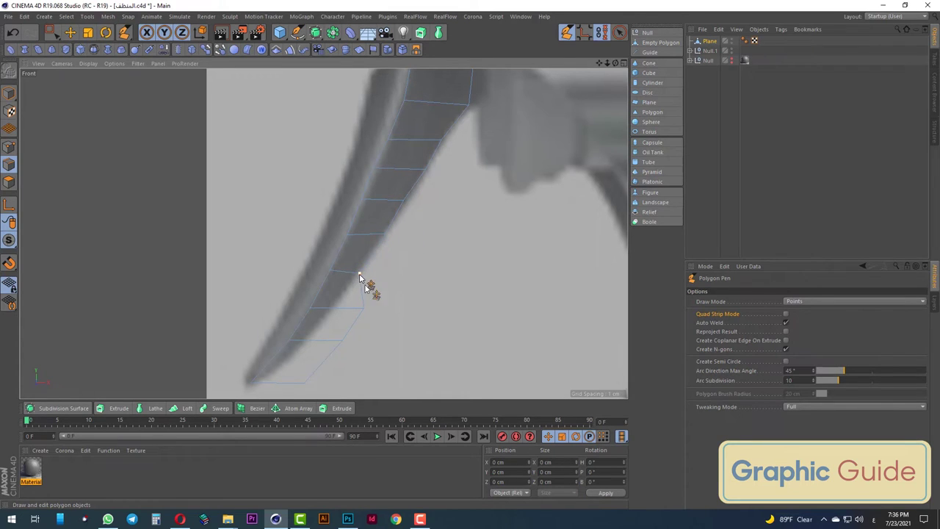
left_click_drag(364, 308, 334, 308)
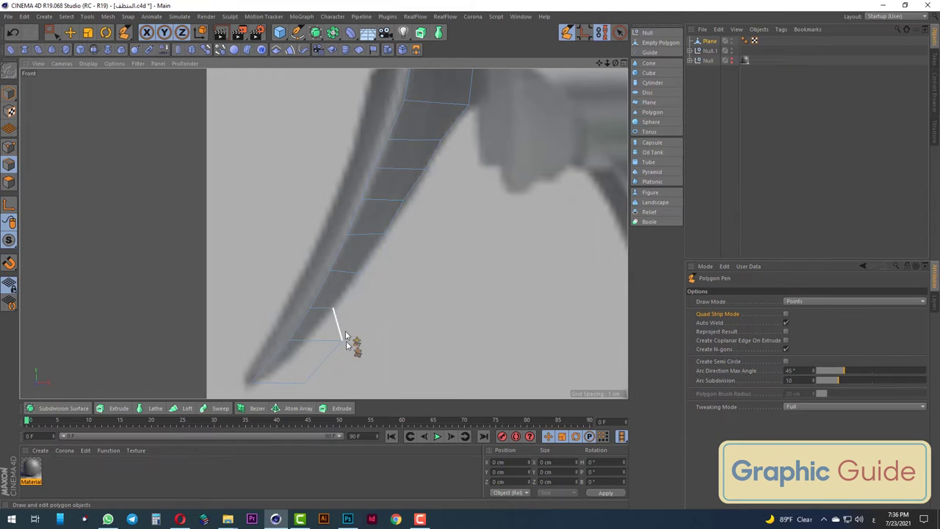
left_click_drag(342, 340, 306, 341)
left_click_drag(302, 383, 285, 370)
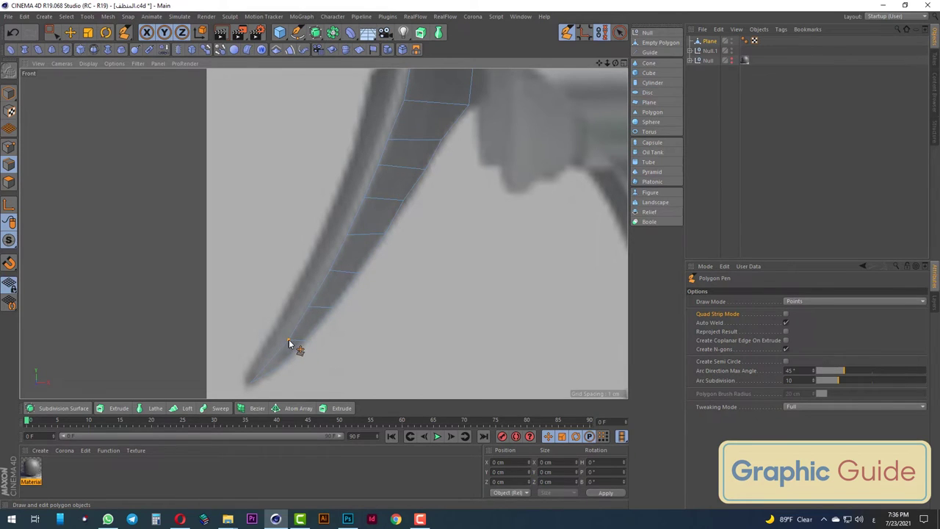
scroll(509, 287, "down", 5)
scroll(516, 181, "up", 3)
scroll(512, 179, "up", 3)
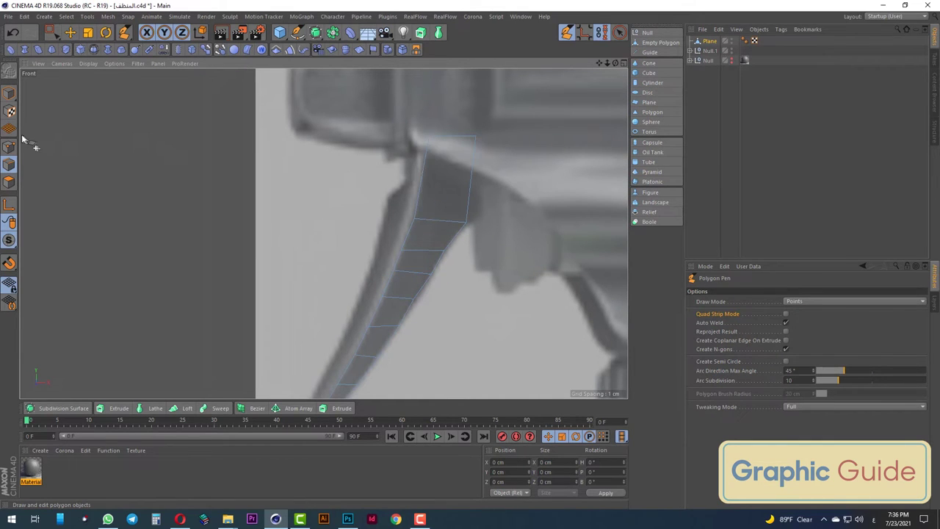
right_click(223, 195)
left_click(249, 317)
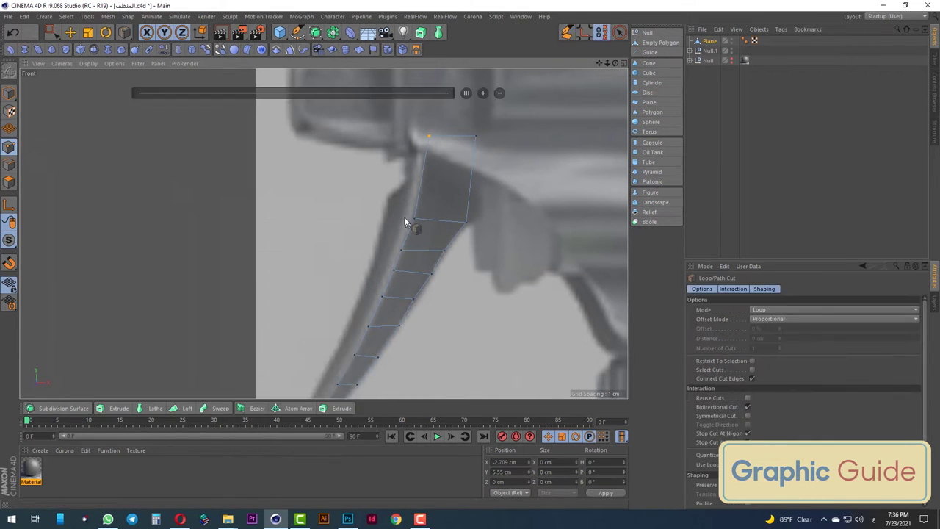
Cut a loop across the top polygon and shift its top-left vertex left
left_click(427, 185)
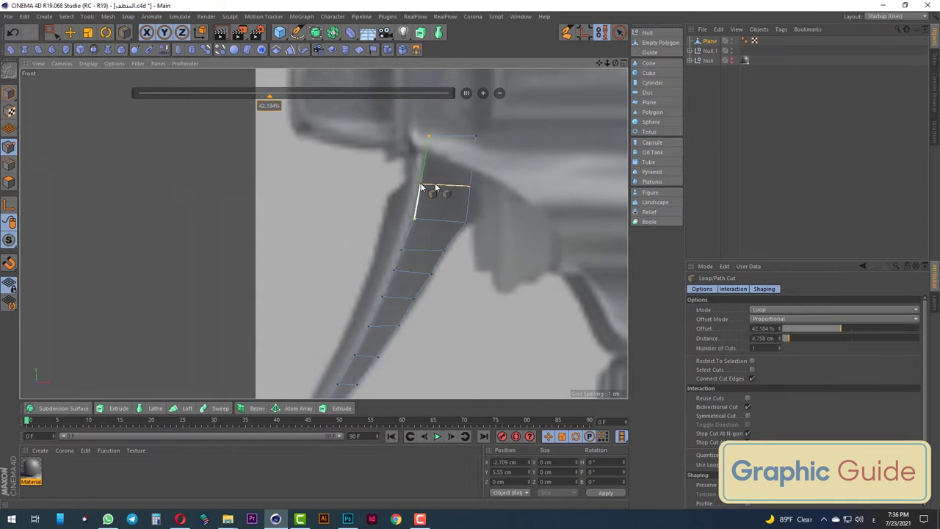
left_click(566, 32)
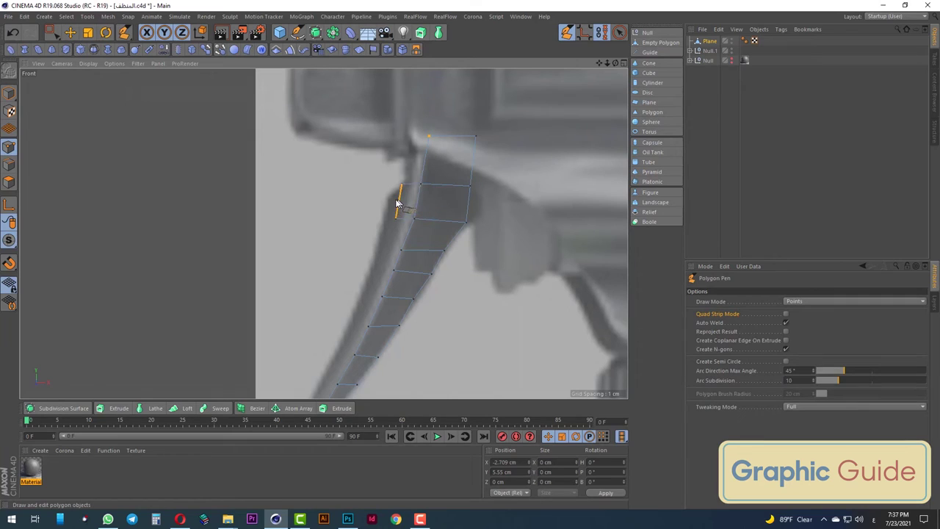
left_click_drag(429, 137, 417, 136)
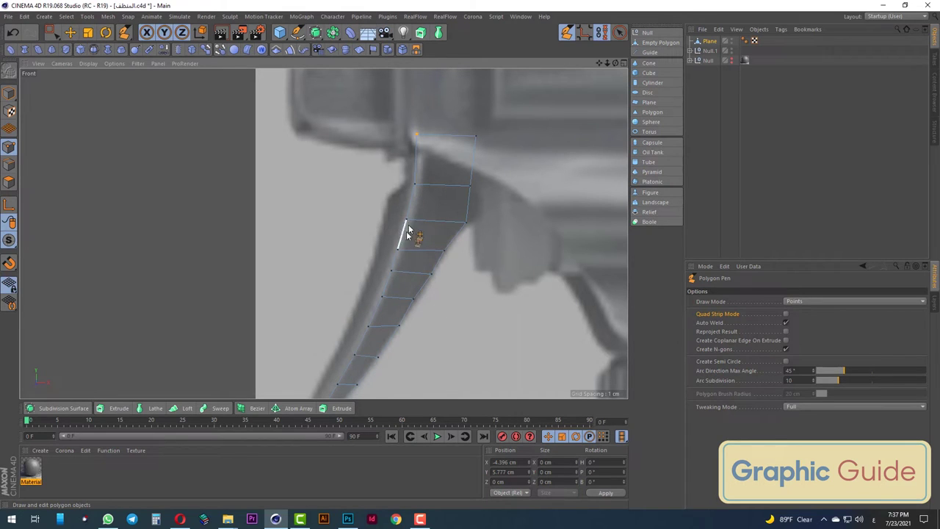
Pull out new quads along the strip's left side to form a second column
mouse_move(416, 203)
left_mouse_down("ctrl")
mouse_move(389, 205)
mouse_move(390, 197)
left_mouse_up("ctrl")
left_click_drag(390, 222, 382, 239, "ctrl")
scroll(370, 294, "down", 3)
scroll(389, 287, "up", 4)
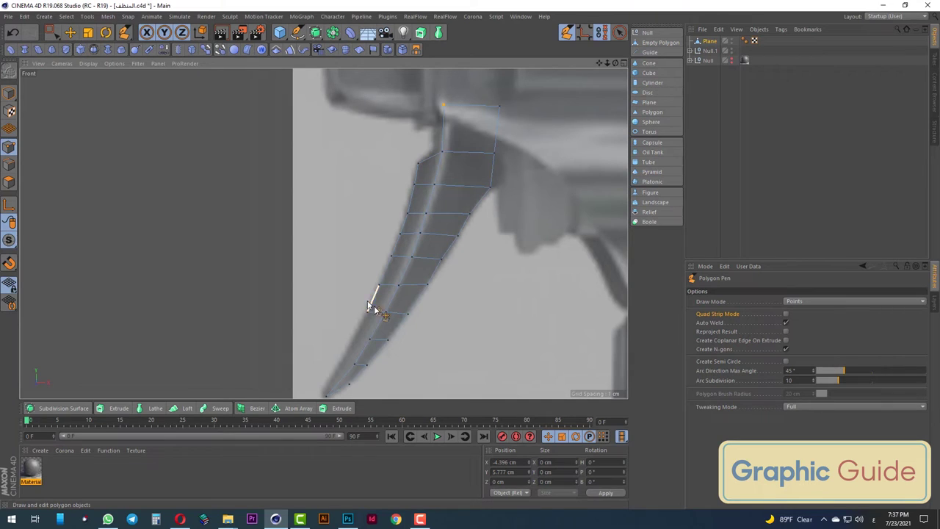
left_click(358, 332)
scroll(345, 356, "down", 3)
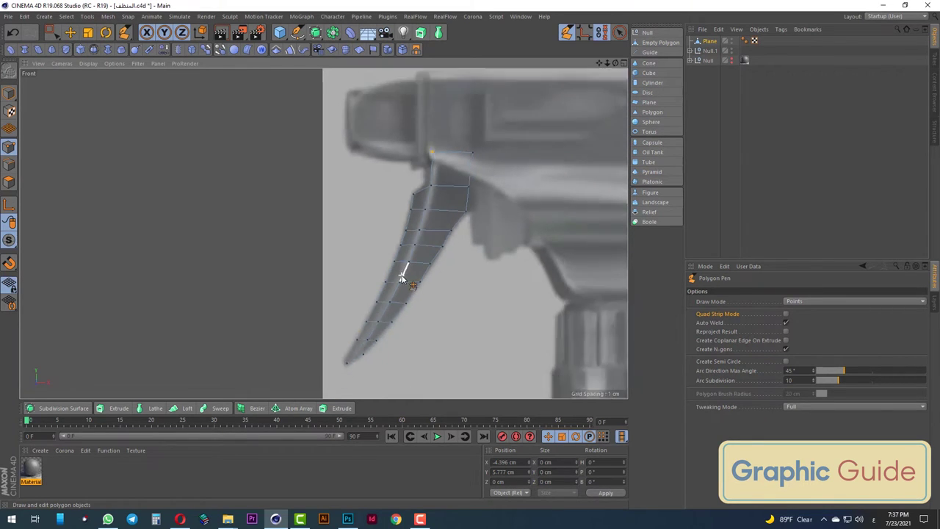
scroll(374, 329, "up", 5)
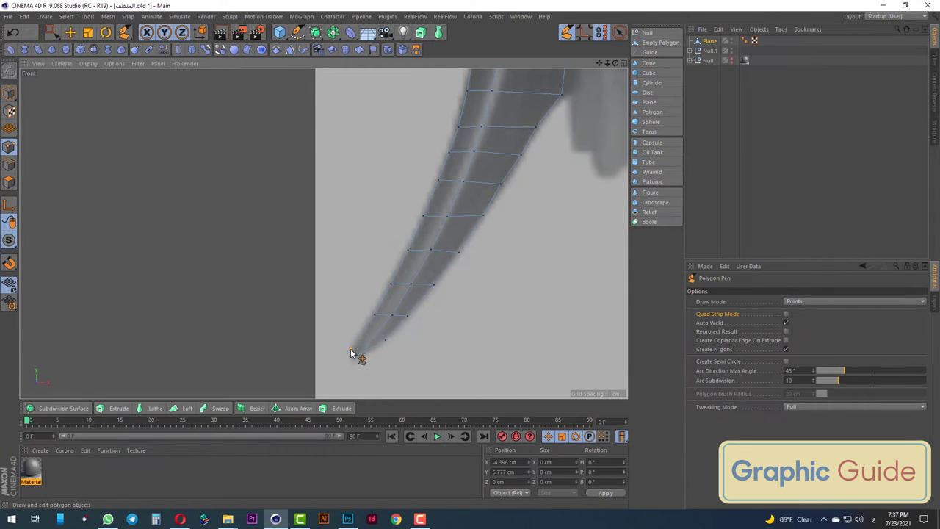
scroll(462, 334, "down", 2)
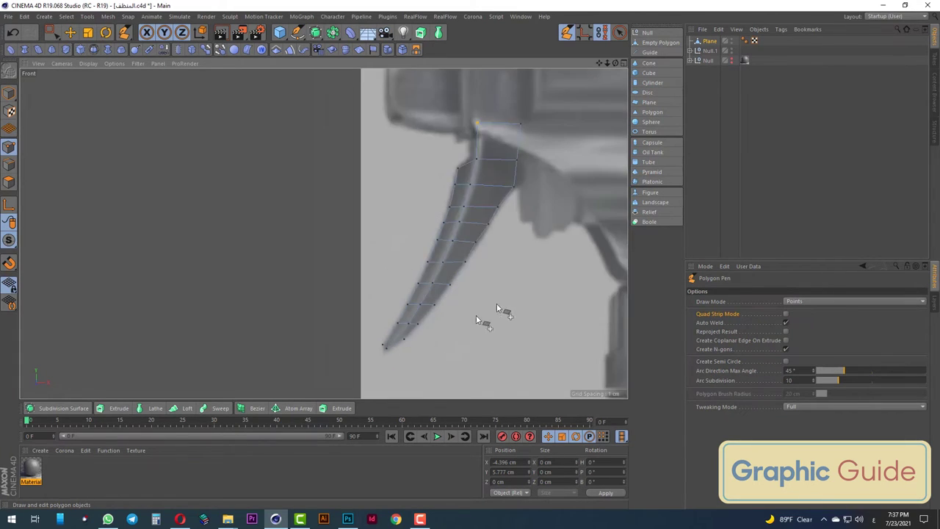
Paint-select the edges down the trigger's left side, then view the mesh in perspective
left_click(8, 164)
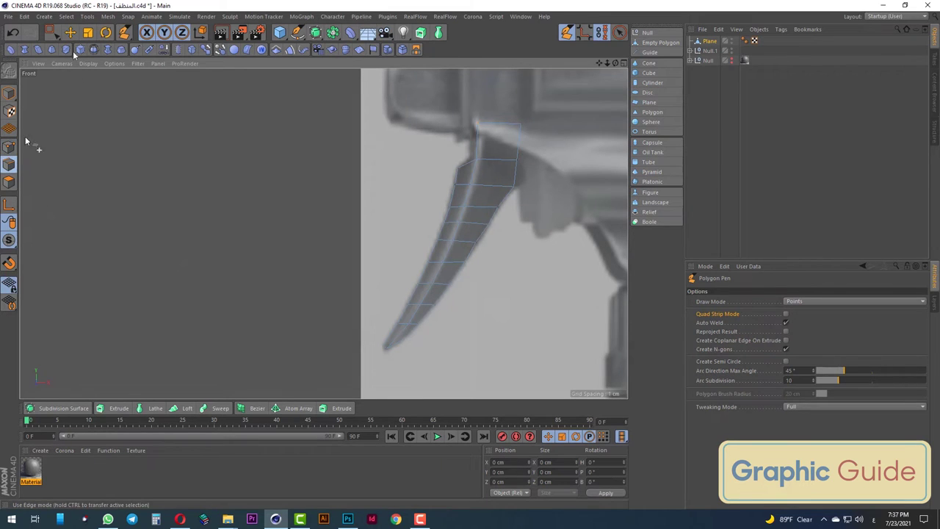
left_click(51, 35)
left_click(79, 43)
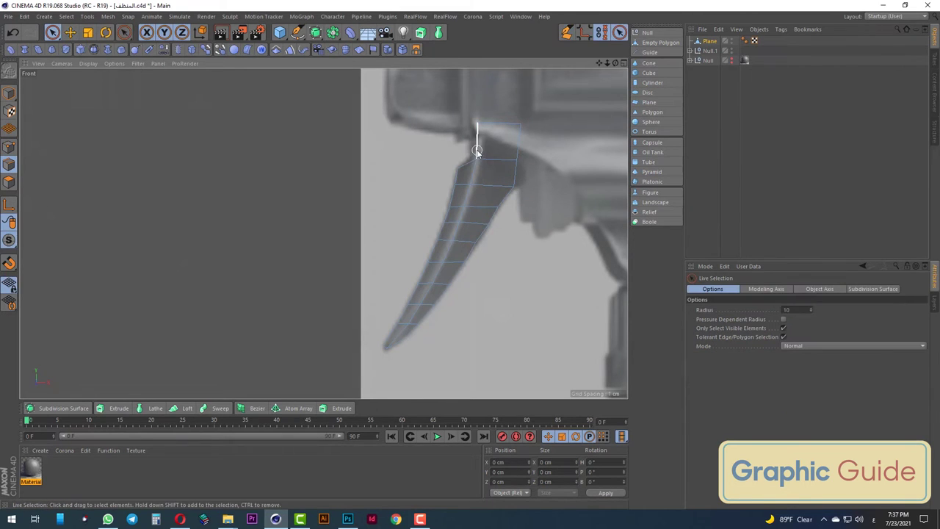
left_click_drag(477, 150, 407, 340)
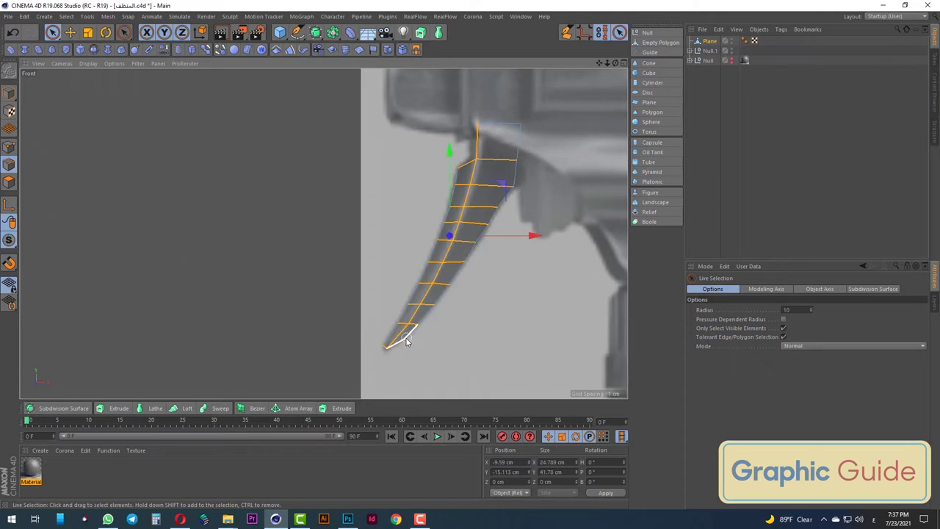
left_click_drag(454, 266, 455, 138)
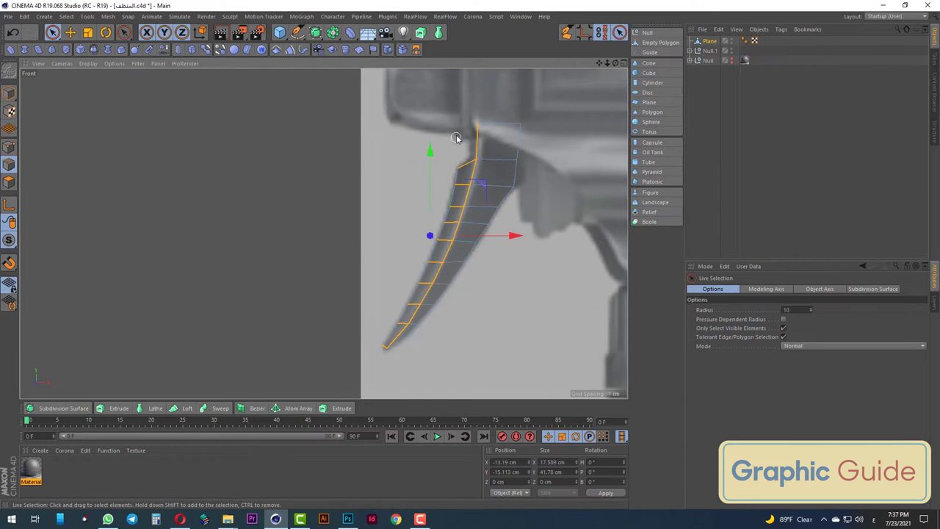
left_click(386, 342, "ctrl")
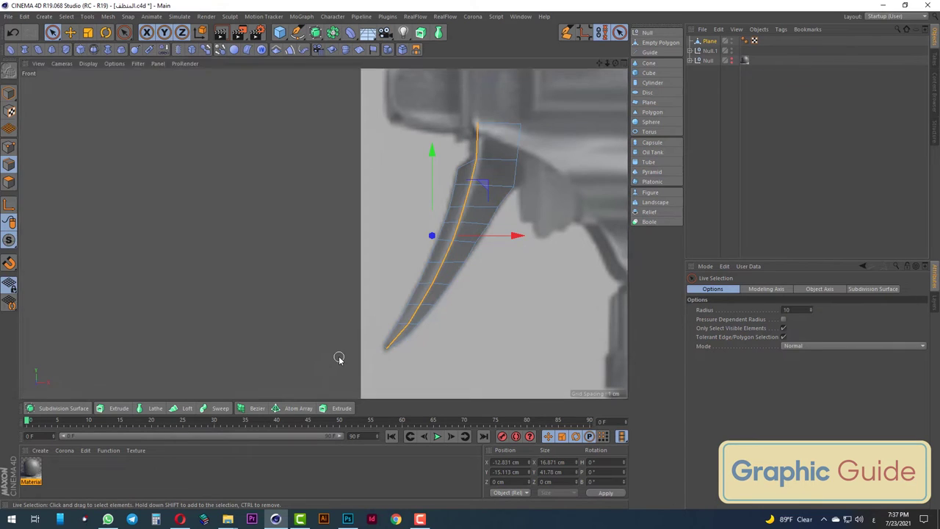
key("F1")
mouse_move(420, 287)
left_mouse_down("alt")
mouse_move(358, 197)
mouse_move(251, 210)
left_mouse_up("alt")
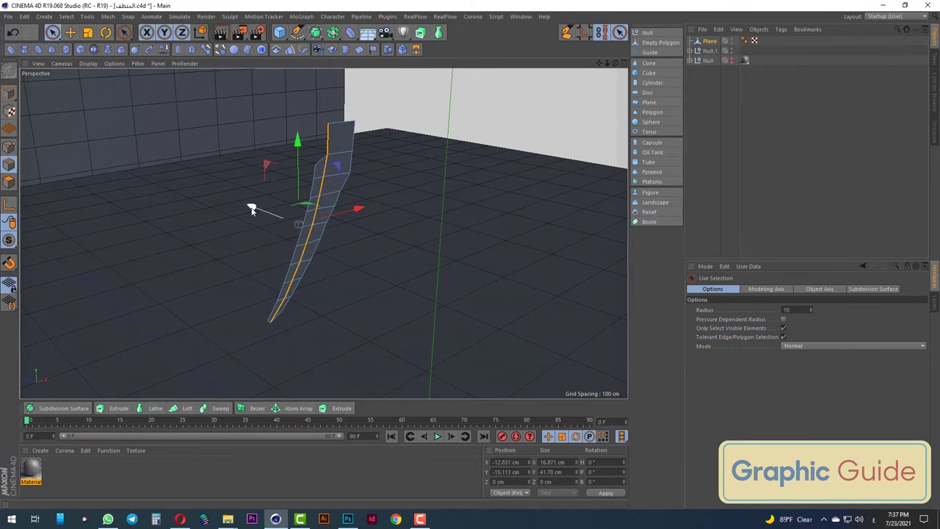
mouse_move(251, 209)
left_mouse_down("alt")
mouse_move(251, 253)
mouse_move(192, 209)
mouse_move(255, 237)
mouse_move(134, 223)
left_mouse_up("alt")
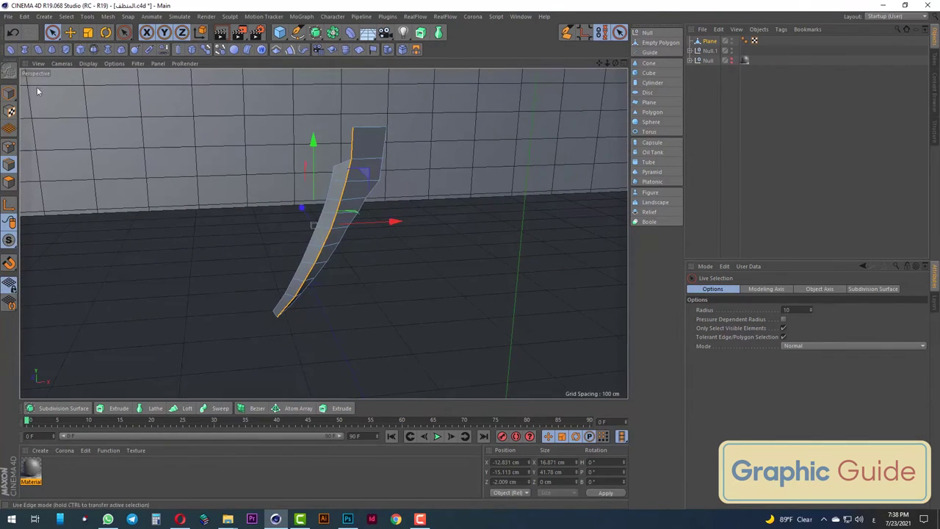
Select the shell's open border using Loop Selection with Select Boundary Loop enabled
left_click(67, 16)
left_click(93, 84)
scroll(394, 158, "up", 2)
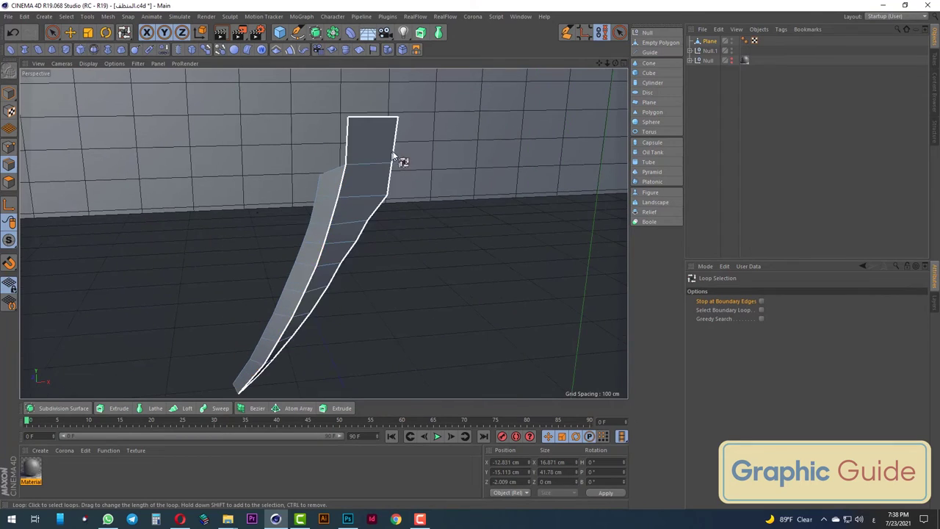
left_click(761, 310)
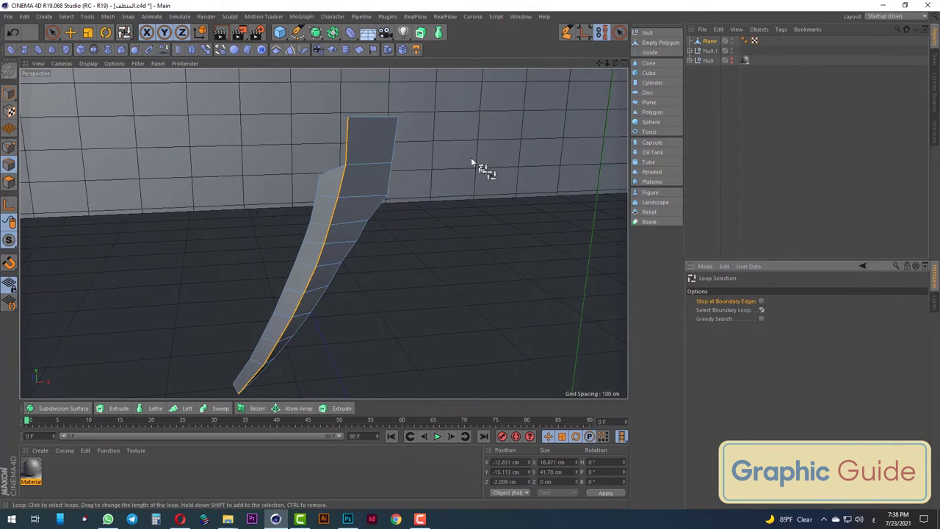
left_click(385, 146)
Extrude the border loop in the top view and flatten it to 0 cm along Z
key("F2")
key("space")
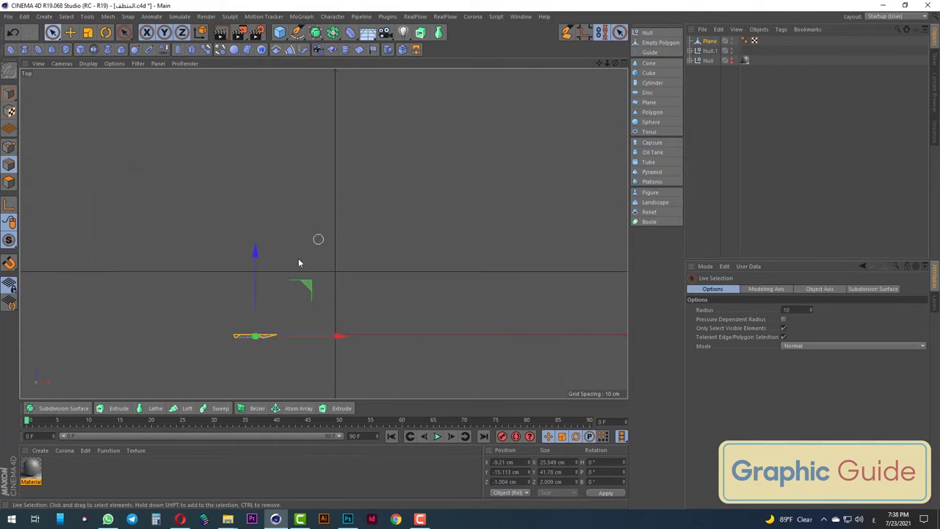
scroll(258, 351, "up", 4)
left_click_drag(252, 266, 253, 247, "ctrl")
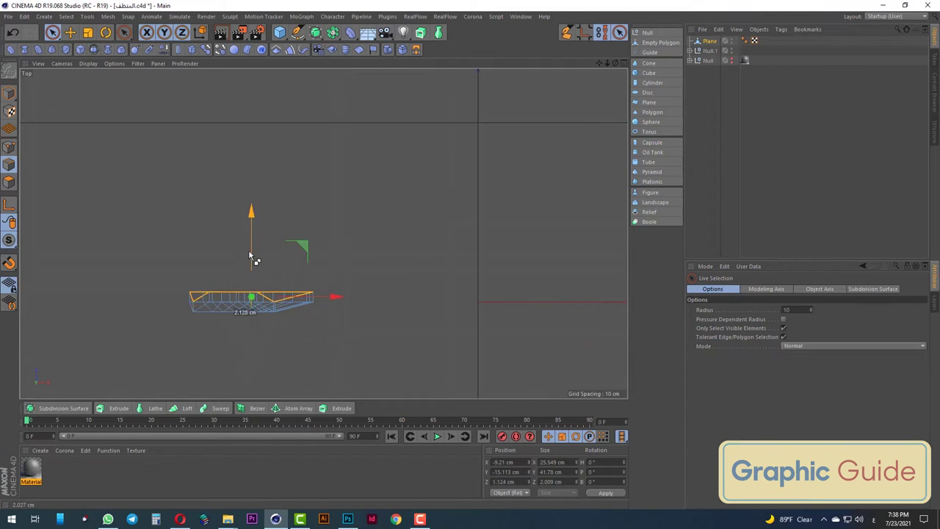
left_click(87, 34)
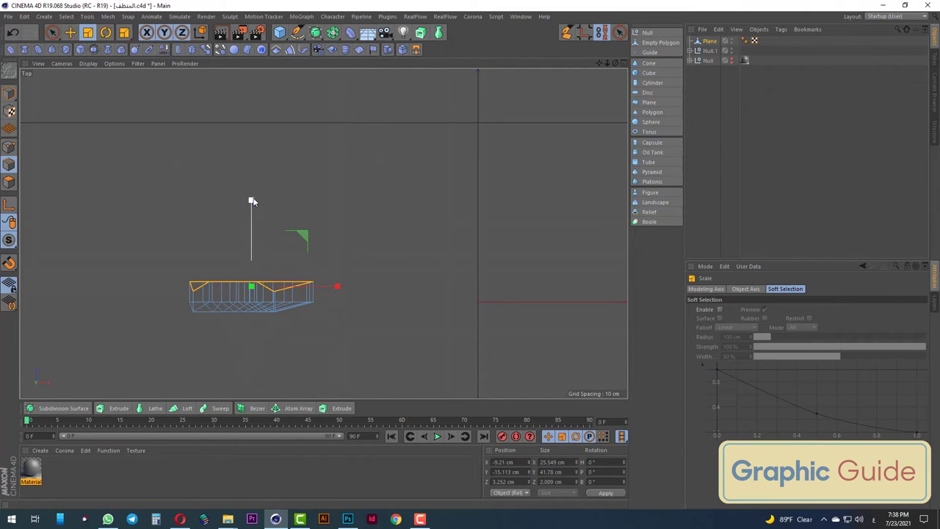
left_click_drag(252, 206, 252, 250)
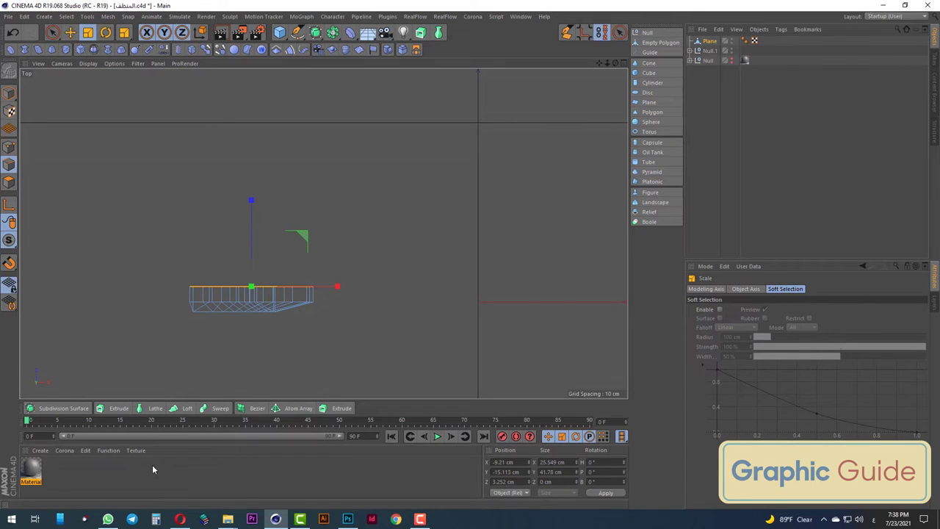
key("F1")
Re-centre the object's axis and move it onto the flat edge in the top view
left_click(52, 32)
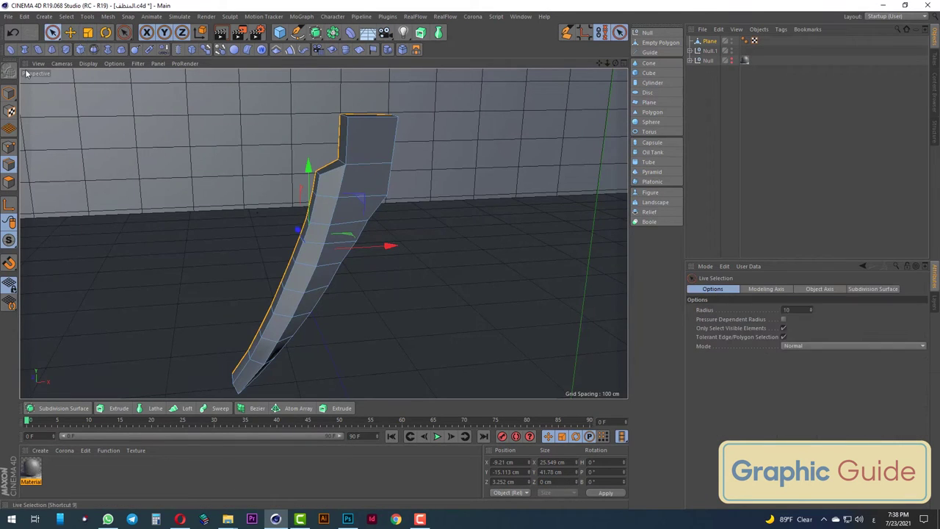
left_click(9, 91)
left_click(118, 17)
mouse_move(118, 106)
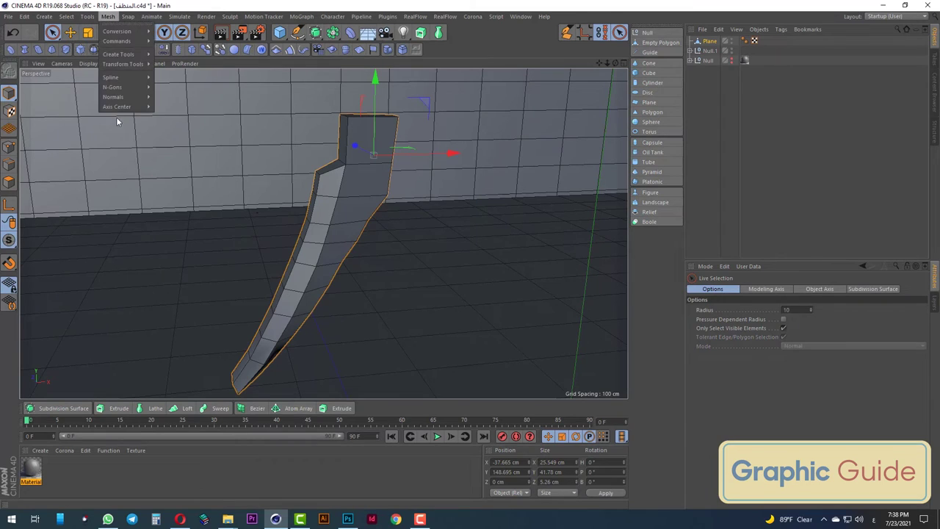
left_click(185, 123)
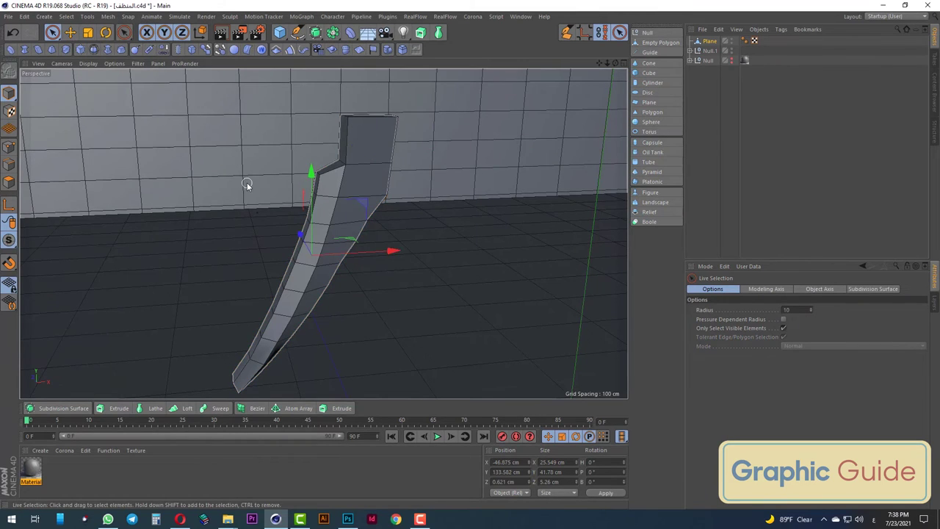
key("F4")
key("F2")
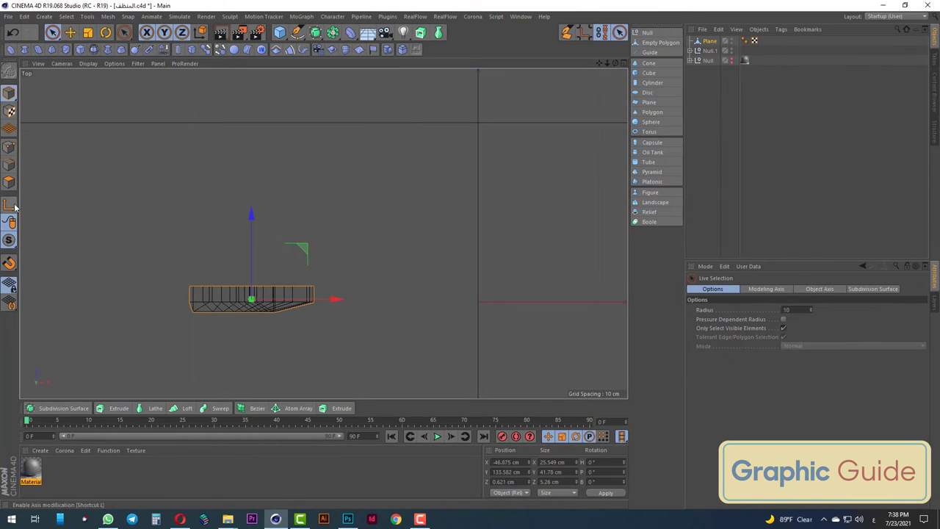
mouse_move(253, 238)
left_mouse_down()
mouse_move(251, 225)
mouse_move(46, 246)
left_mouse_up()
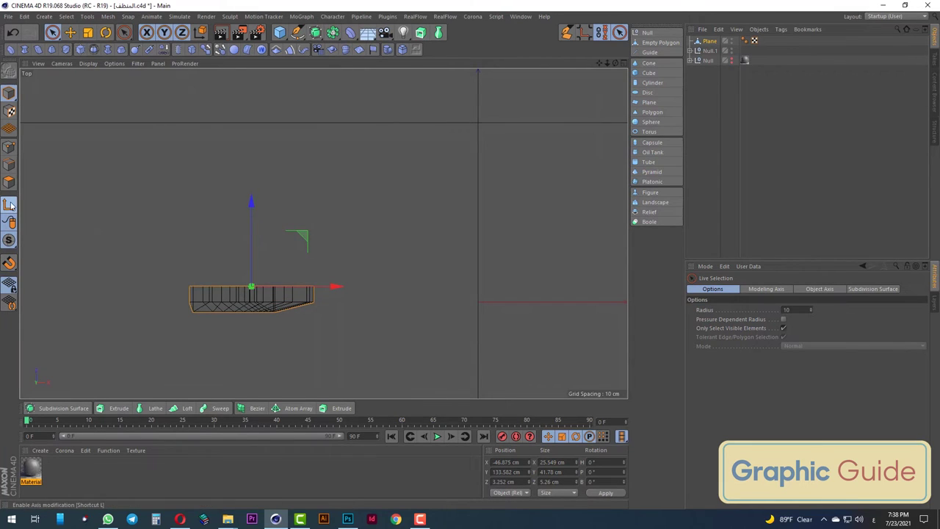
left_click(10, 205)
key("F1")
Add a Symmetry object mirroring the mesh across the XY plane
left_click(316, 33)
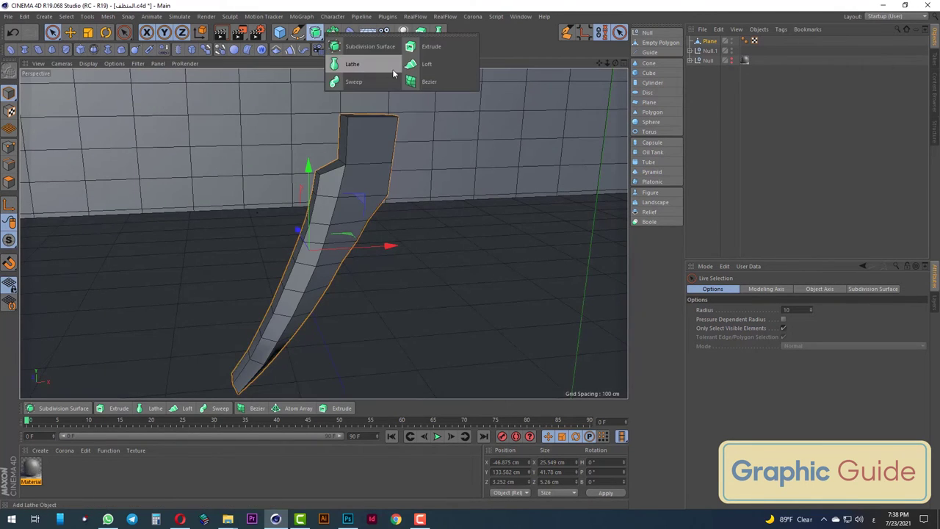
left_click(332, 32)
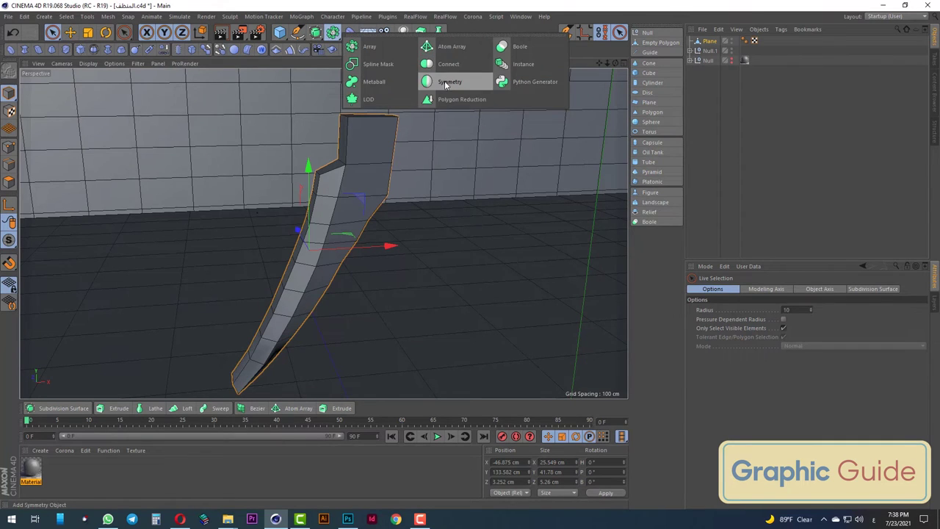
left_click(444, 81, "alt")
left_click(764, 310)
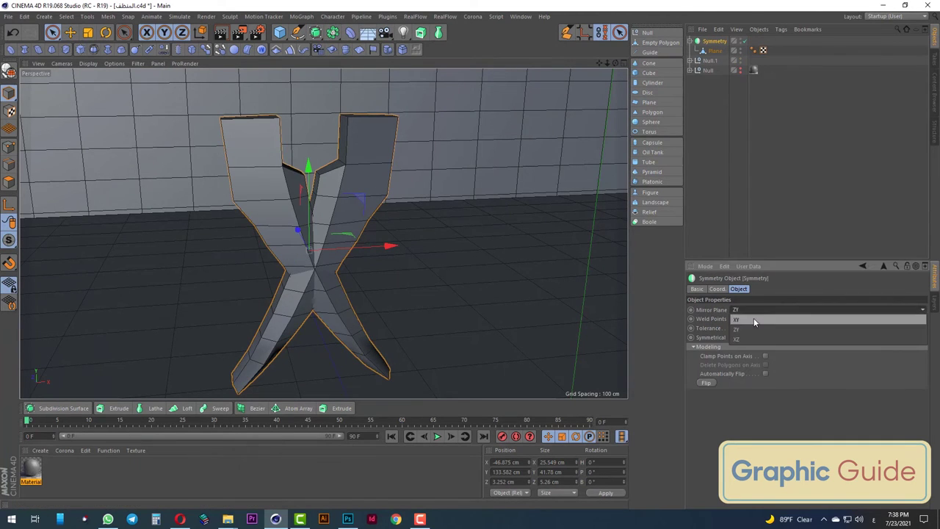
left_click(754, 318)
Wrap the mirrored piece in a Subdivision Surface and select the Plane mesh
mouse_move(331, 314)
left_mouse_down("alt")
mouse_move(399, 312)
mouse_move(407, 302)
left_mouse_up("alt")
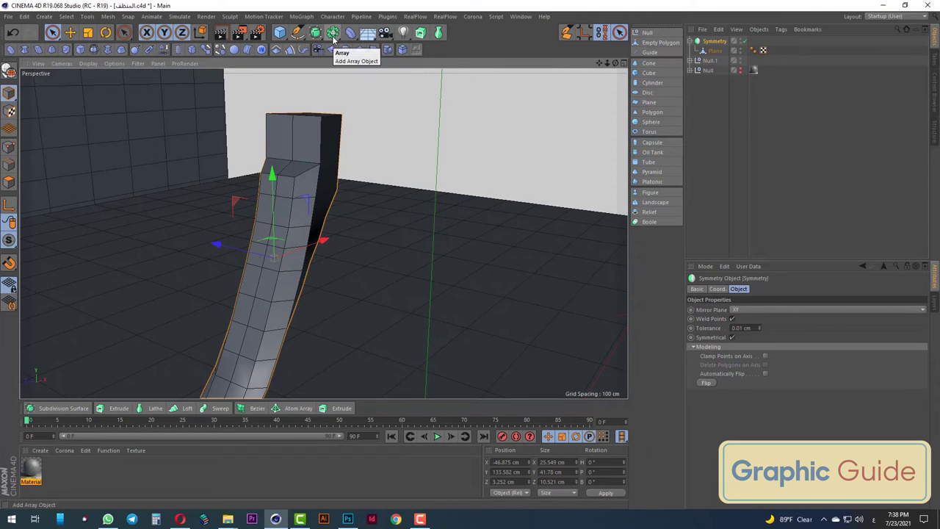
left_click_drag(316, 32, 345, 35, "alt")
mouse_move(388, 120)
left_mouse_down("alt")
mouse_move(313, 238)
mouse_move(218, 220)
mouse_move(246, 236)
left_mouse_up("alt")
left_click(721, 60)
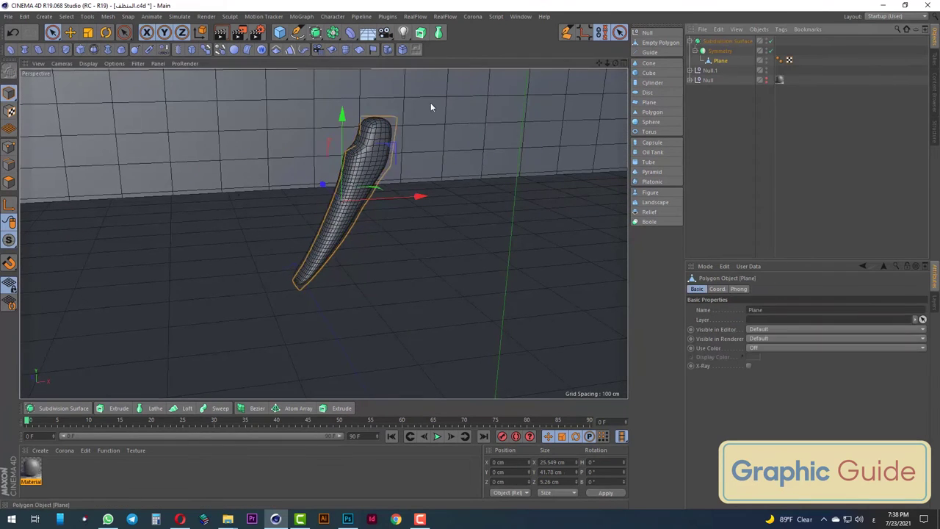
Using Loop/Path Cut, place an edge loop near the top of the piece
left_click(7, 148)
right_click(359, 136)
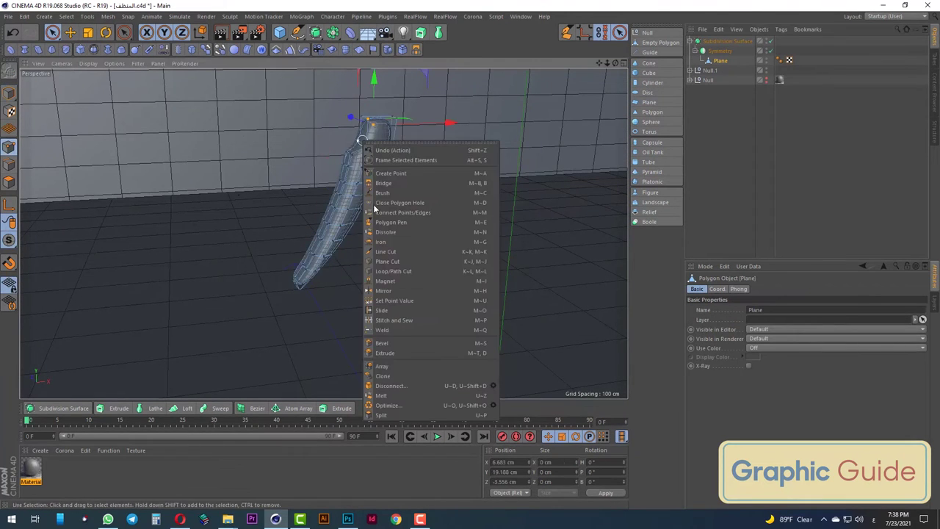
left_click(410, 270)
scroll(373, 110, "up", 4)
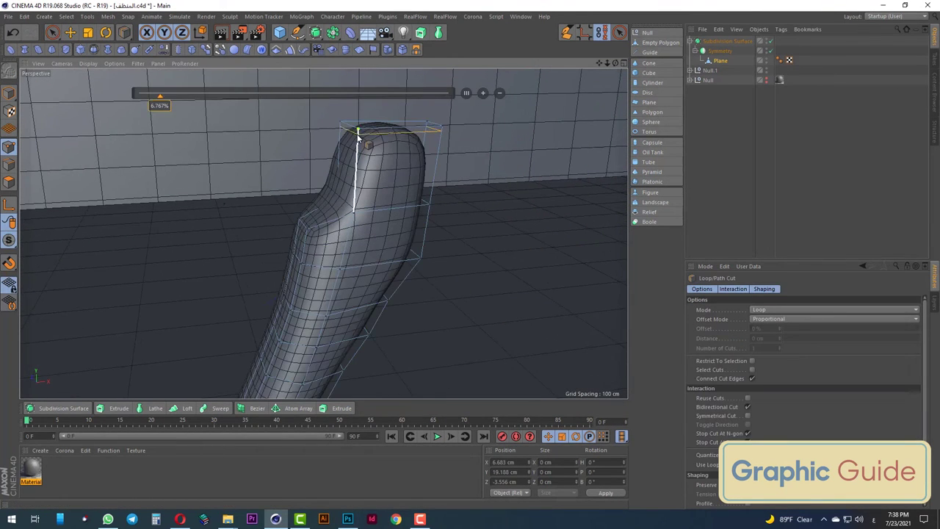
left_click(358, 137)
left_click_drag(358, 137, 376, 192, "alt")
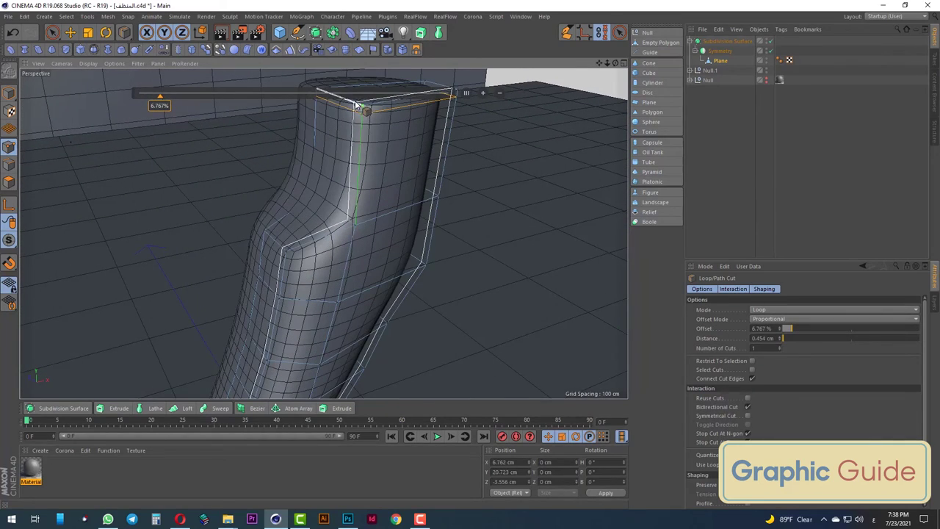
left_click_drag(356, 105, 325, 157, "alt")
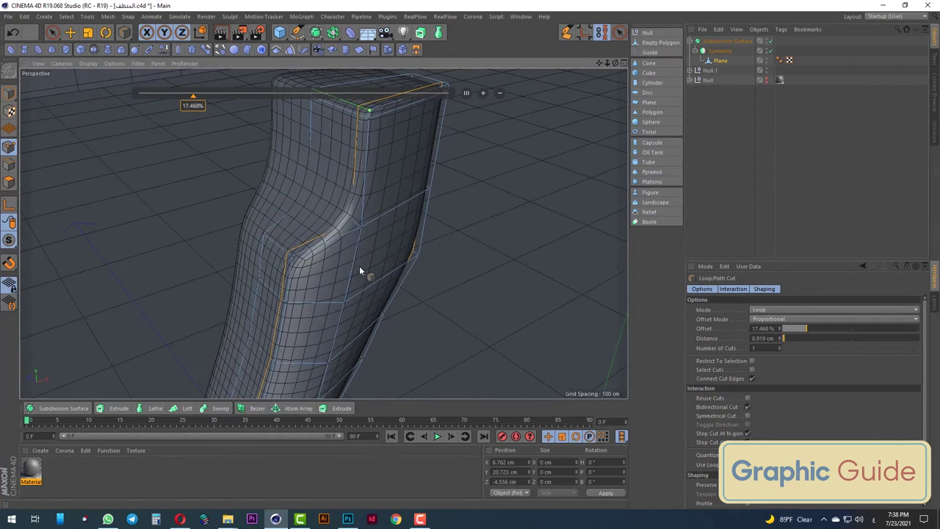
Add more loop cuts along the side, near the far edge and near the top edge
left_click(359, 266)
mouse_move(359, 266)
left_mouse_down("alt")
mouse_move(332, 244)
mouse_move(357, 216)
mouse_move(211, 270)
left_mouse_up("alt")
left_click(357, 216)
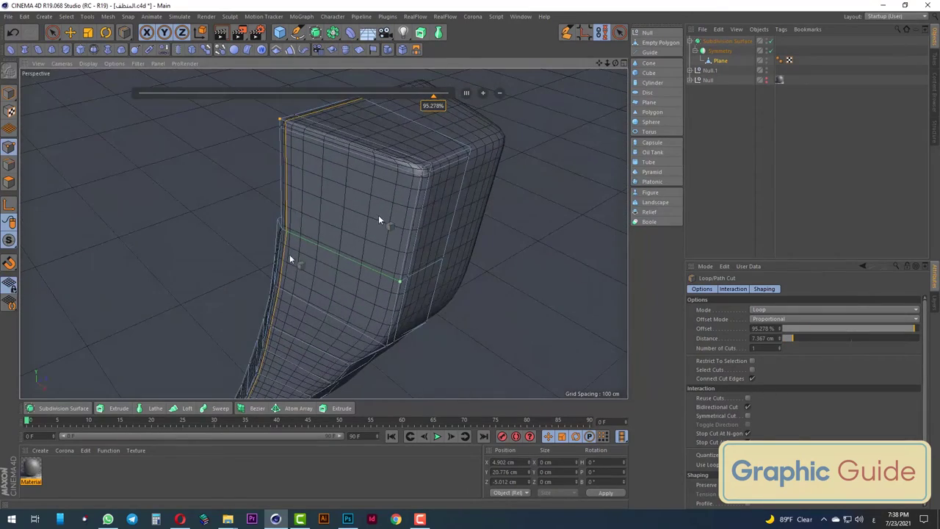
left_click(420, 169)
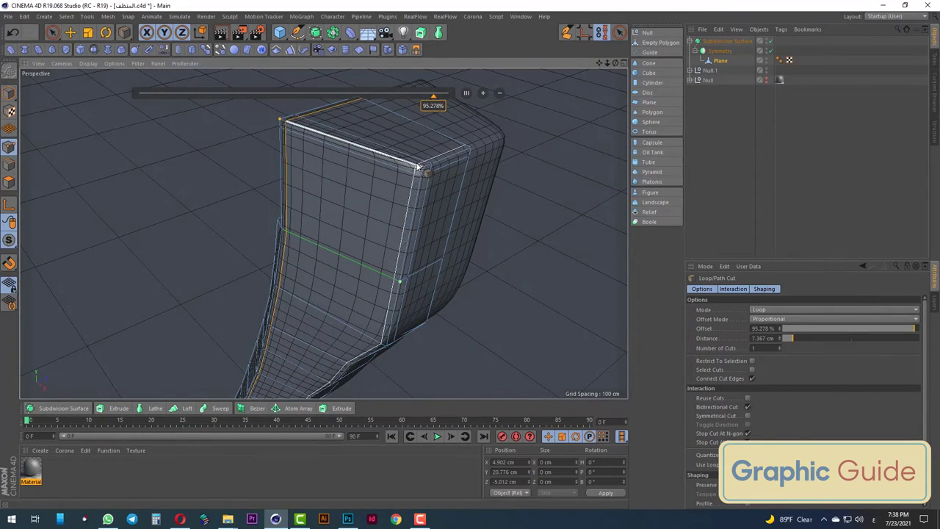
mouse_move(429, 220)
left_mouse_down("alt")
mouse_move(590, 213)
mouse_move(566, 210)
left_mouse_up("alt")
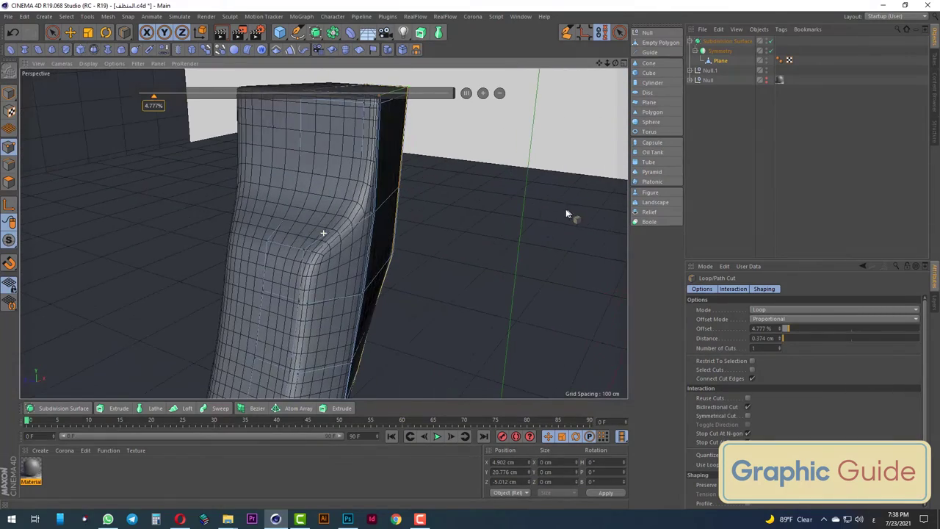
mouse_move(371, 208)
left_mouse_down("alt")
mouse_move(357, 252)
mouse_move(299, 223)
mouse_move(272, 222)
mouse_move(277, 239)
mouse_move(413, 247)
mouse_move(289, 244)
mouse_move(256, 231)
mouse_move(382, 250)
mouse_move(412, 266)
left_mouse_up("alt")
In front view, select an outer edge point of the trigger plane and nudge it to match the reference
left_click(49, 33)
key("F4")
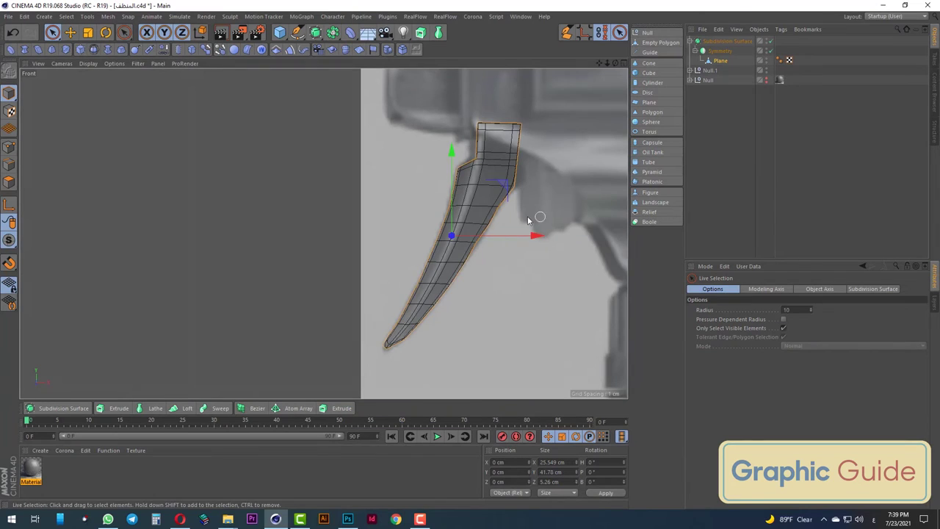
key("Return")
scroll(488, 204, "up", 3)
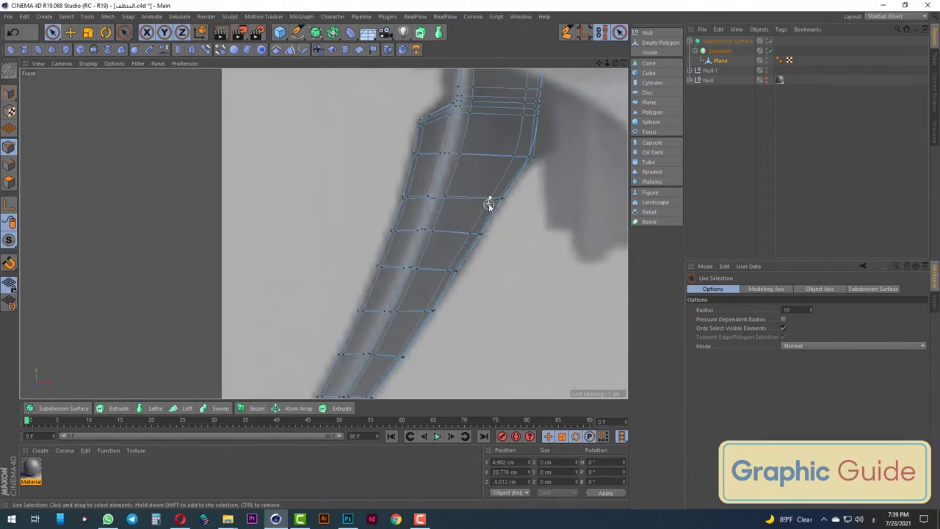
left_click_drag(51, 32, 96, 59)
scroll(526, 212, "up", 1)
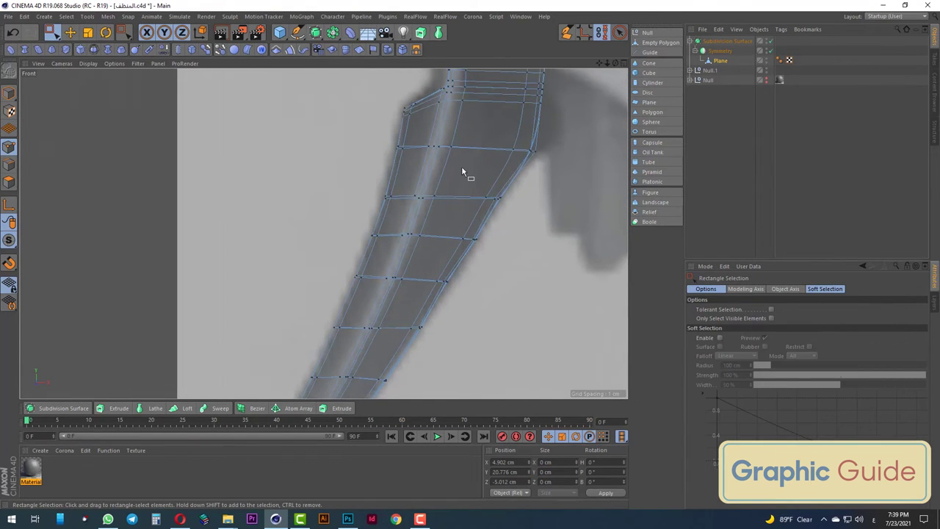
left_click_drag(461, 166, 543, 205)
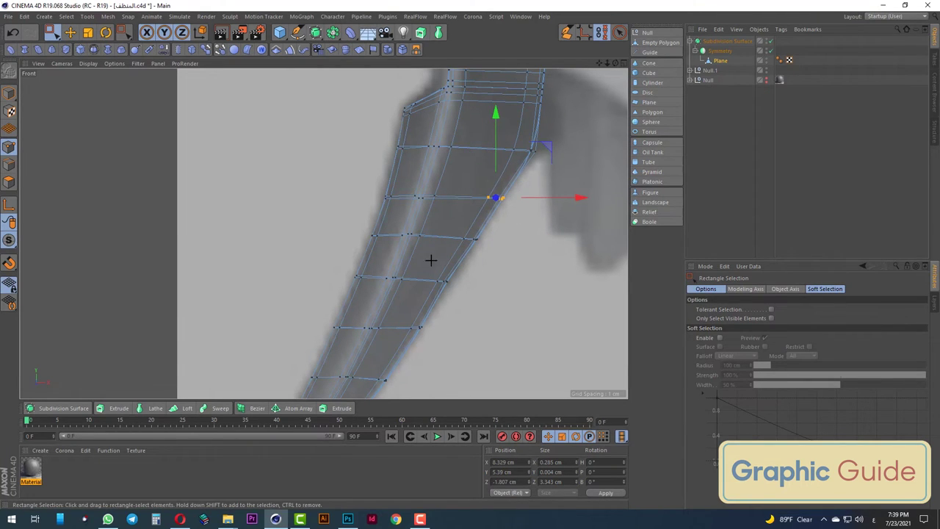
left_click_drag(505, 288, 500, 285)
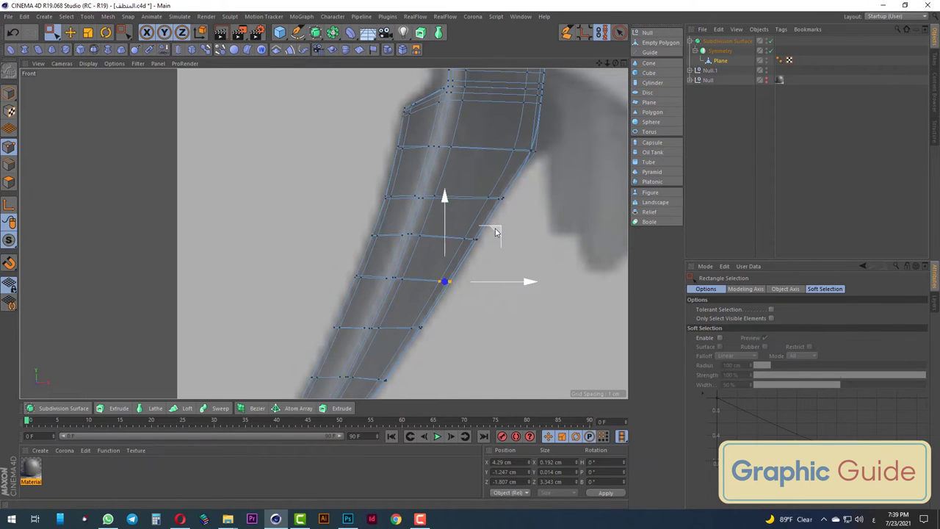
Back in perspective, unhide the bottle model and select the mirrored trigger's Subdivision Surface object
key("F1")
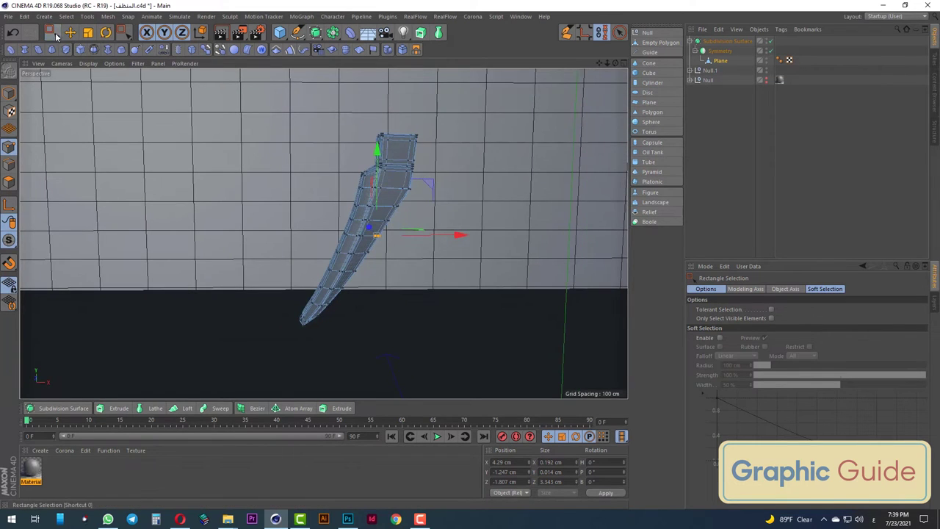
left_click(11, 89)
mouse_move(330, 220)
left_mouse_down("alt")
mouse_move(401, 224)
mouse_move(324, 228)
mouse_move(334, 224)
mouse_move(272, 242)
mouse_move(411, 243)
left_mouse_up("alt")
left_click(764, 82)
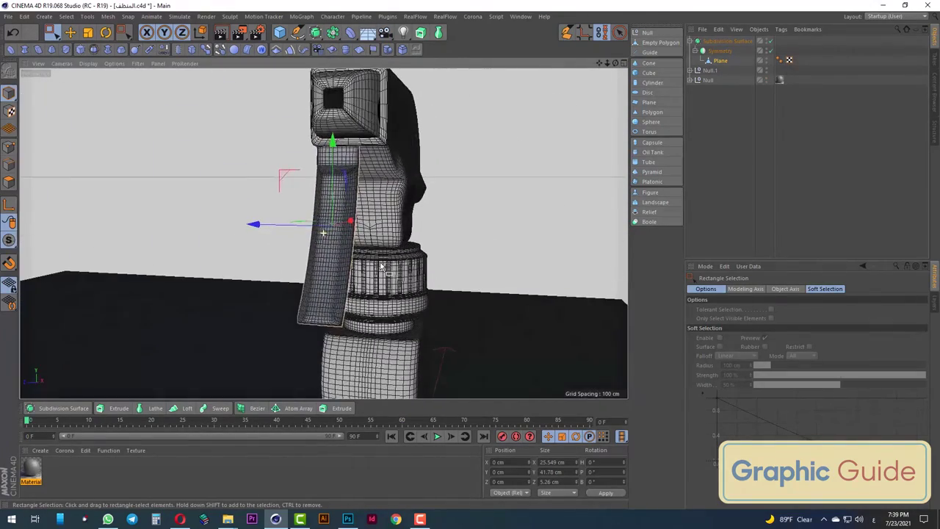
left_click(695, 40)
Scale the trigger slightly thinner along Z with the Scale tool
left_click(87, 32)
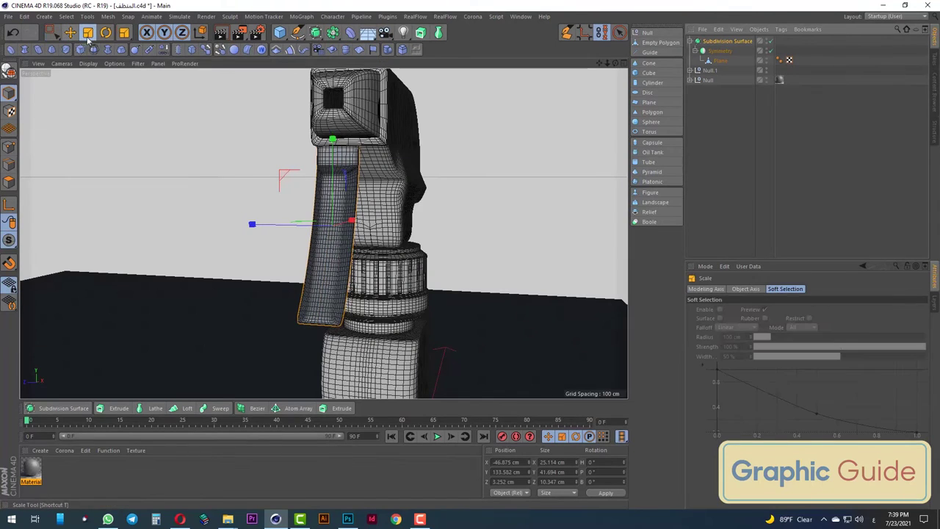
mouse_move(252, 224)
left_mouse_down()
mouse_move(359, 229)
mouse_move(171, 199)
mouse_move(127, 217)
mouse_move(91, 71)
left_mouse_up()
left_click(58, 34)
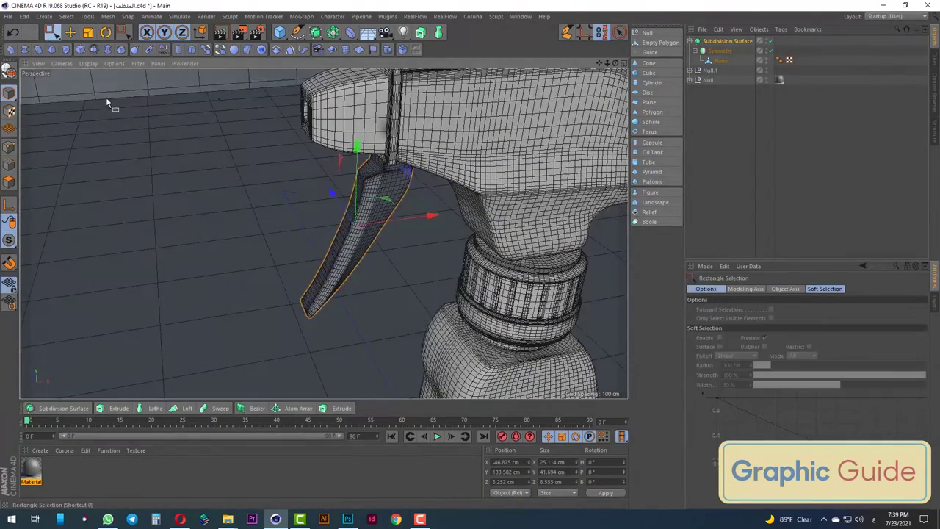
Set the trigger's Position Z to 0 from the Right view, then check it in perspective
key("F3")
scroll(426, 275, "down", 5)
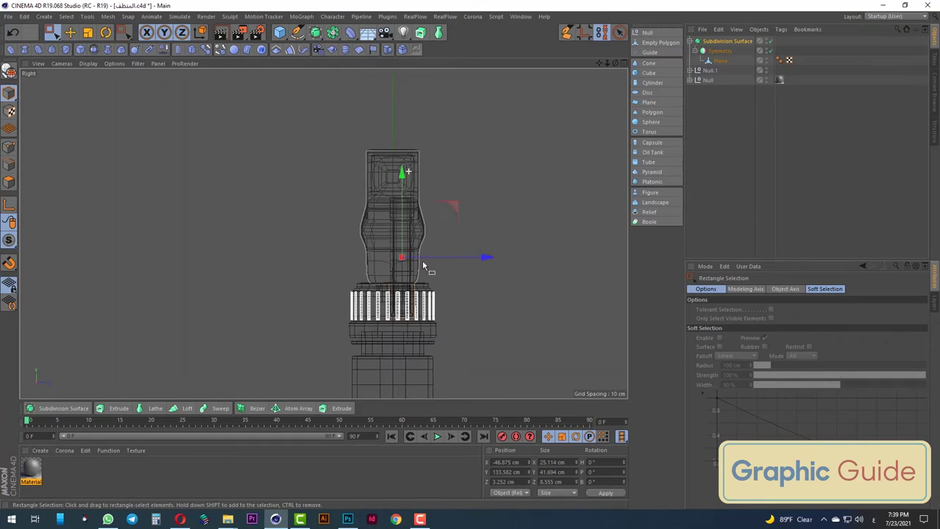
scroll(423, 260, "up", 2)
scroll(422, 260, "up", 2)
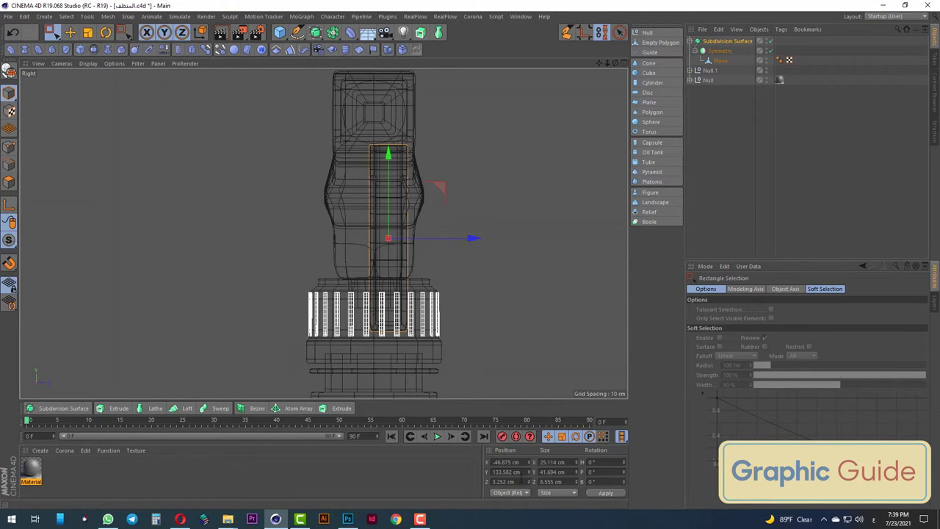
type("0")
key("Return")
key("F1")
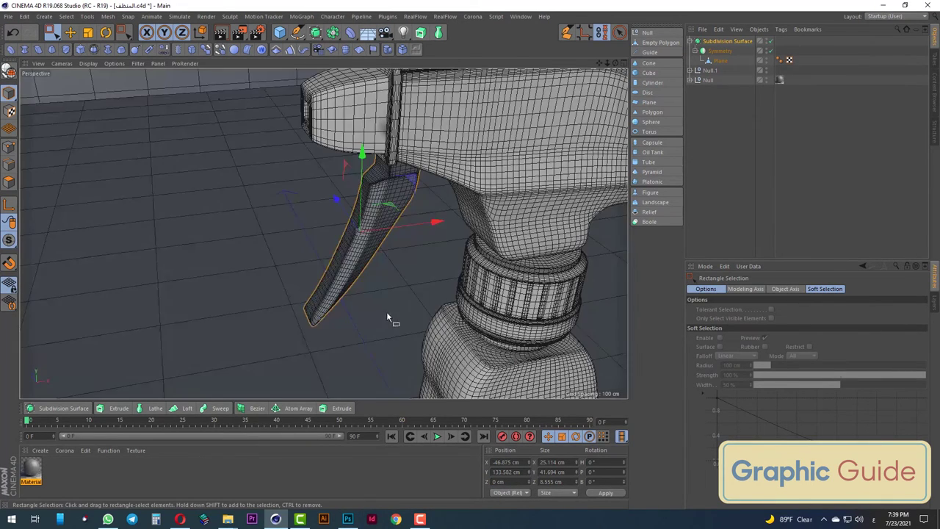
mouse_move(360, 305)
left_mouse_down("alt")
mouse_move(378, 199)
mouse_move(393, 221)
mouse_move(506, 223)
mouse_move(363, 243)
mouse_move(346, 216)
left_mouse_up("alt")
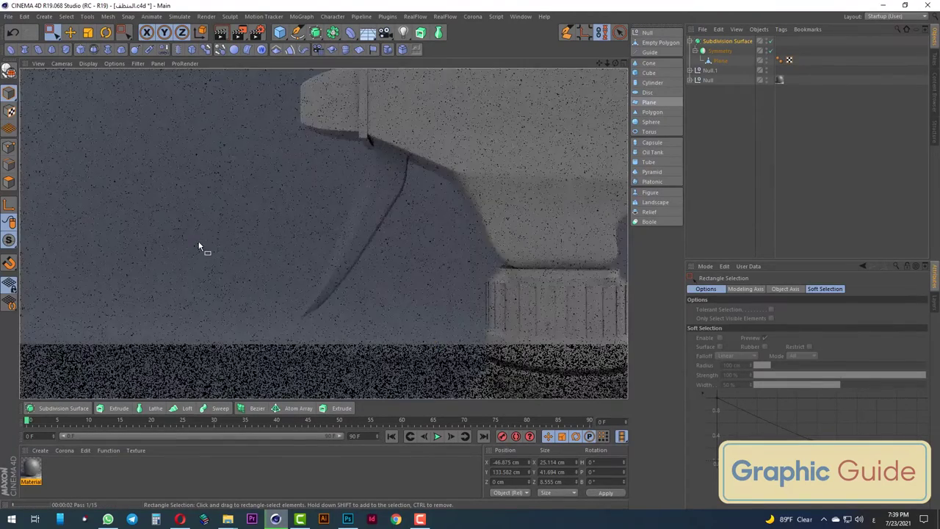
Expand the Null group and rename it to 'علبة المنظف'
left_click(711, 43)
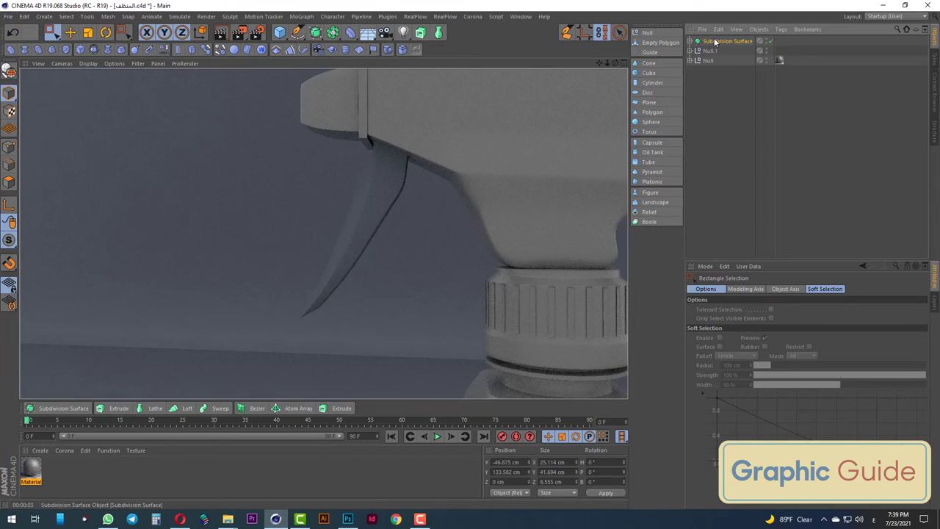
left_click(693, 59)
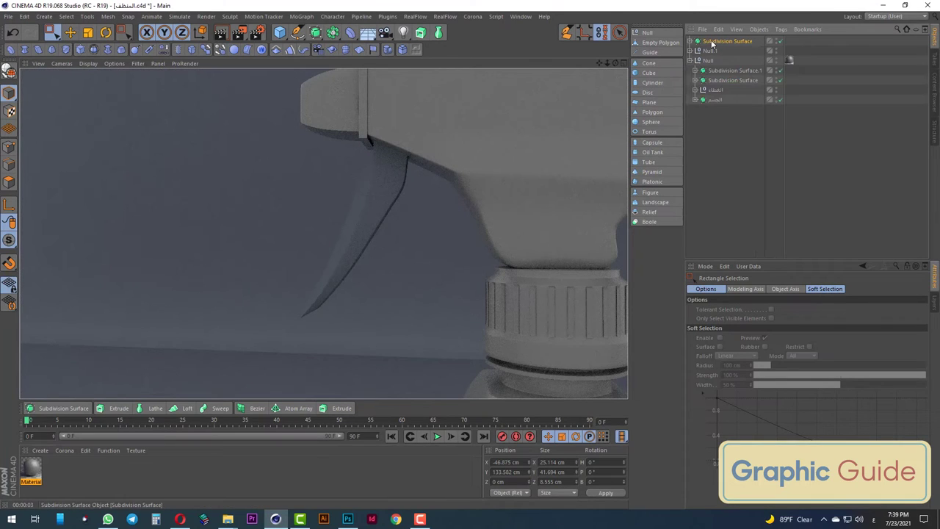
left_click(706, 62)
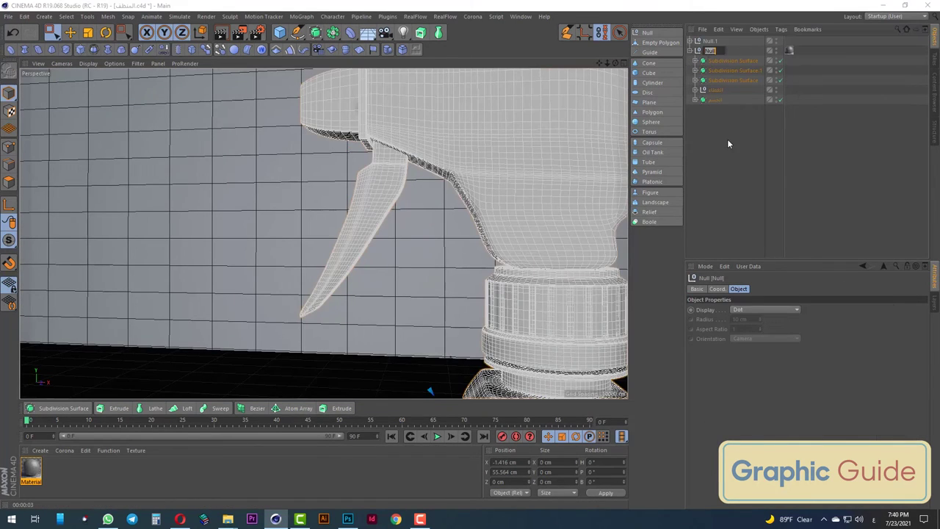
type("علبة ا")
type("لم")
type("نظف")
key("Return")
scroll(313, 232, "down", 3)
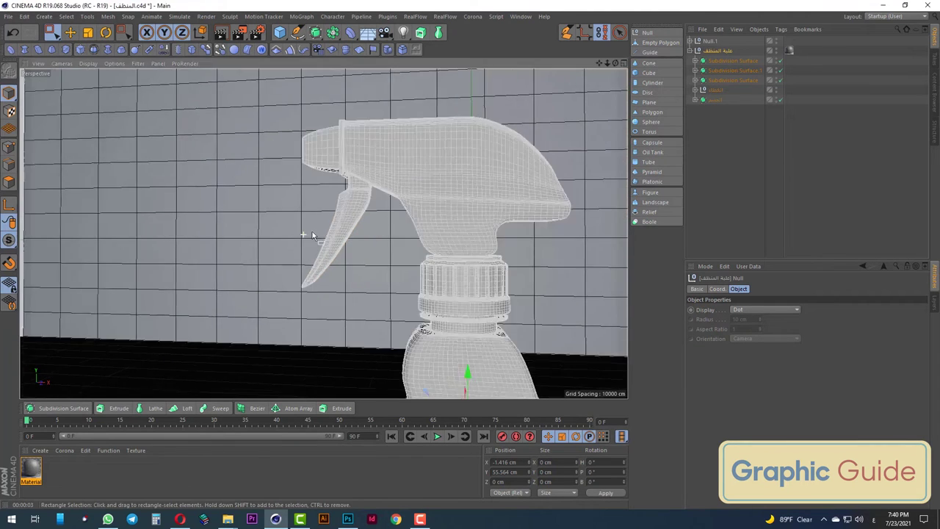
scroll(330, 219, "down", 3)
scroll(330, 219, "down", 3)
scroll(367, 293, "up", 2)
scroll(367, 293, "up", 3)
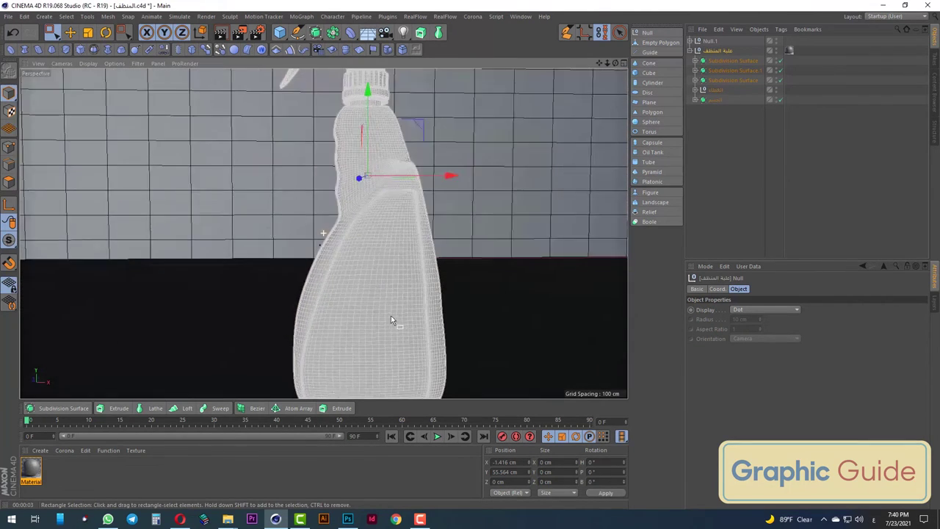
scroll(391, 315, "up", 1)
scroll(365, 257, "down", 3)
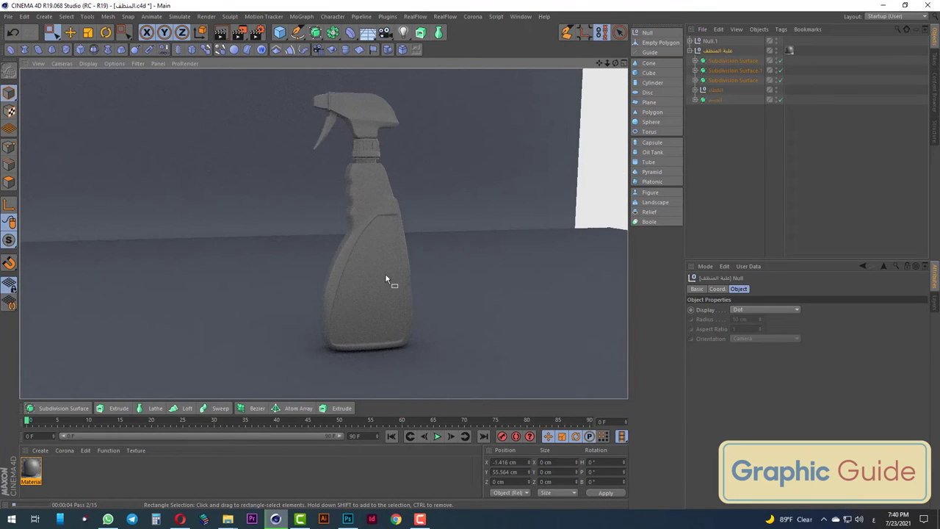
In Front view, add a Cube primitive to the scene
key("F4")
scroll(360, 265, "down", 2)
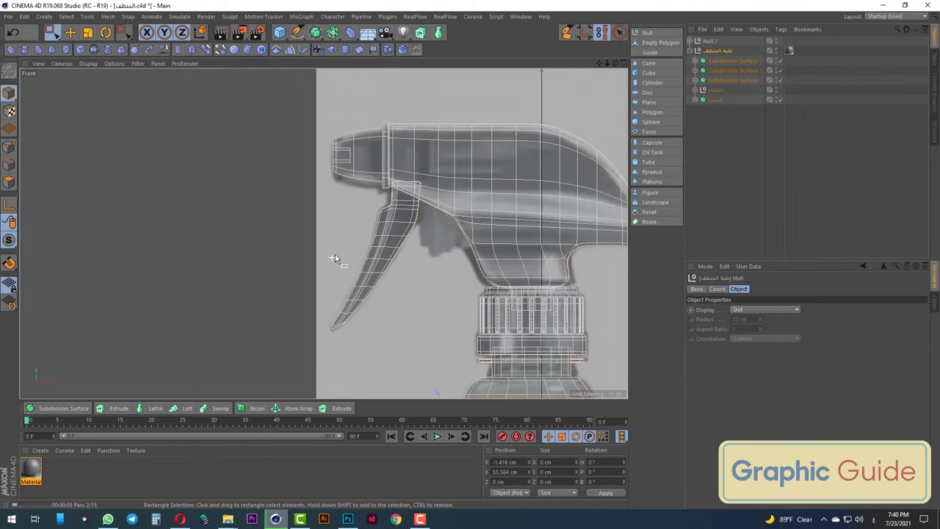
scroll(440, 235, "up", 3)
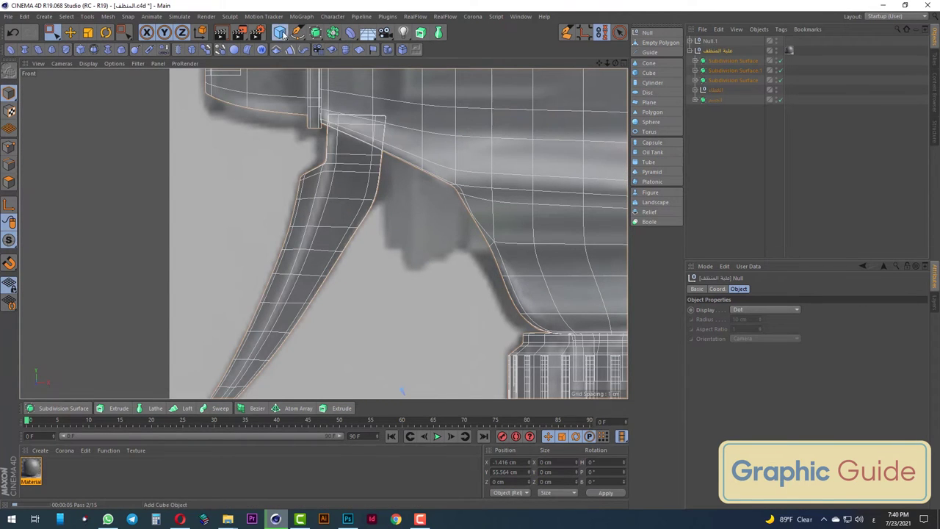
left_click_drag(281, 33, 326, 47)
scroll(348, 246, "down", 5)
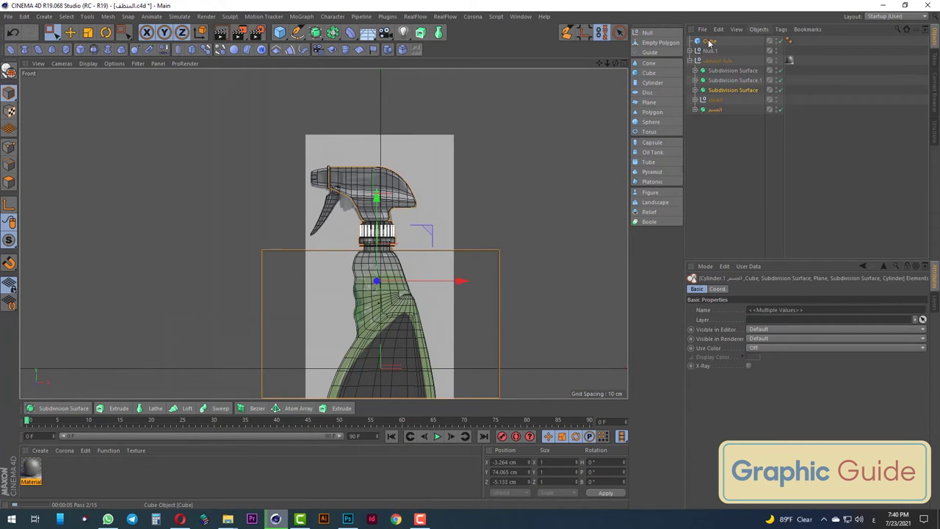
Make the cube editable, shrink it to about a quarter, and move it under the sprayer head
left_click(8, 69)
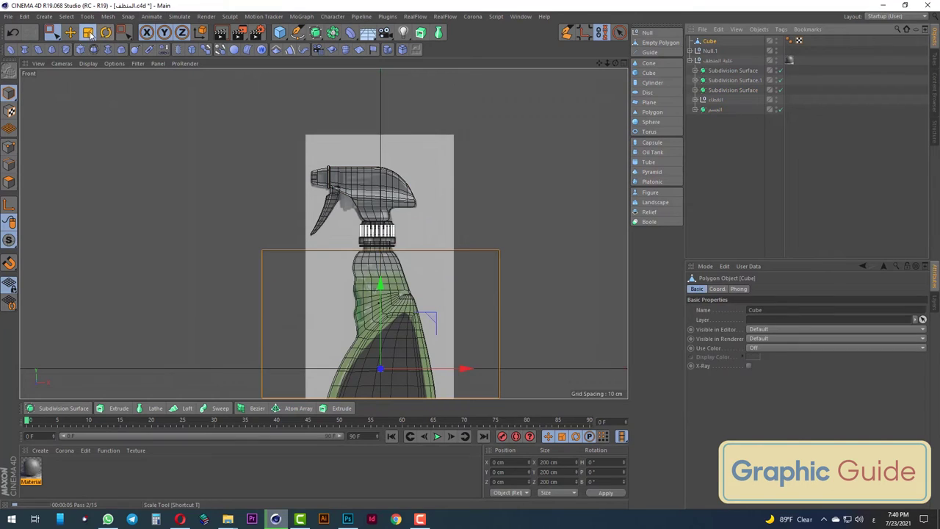
left_click(88, 32)
left_click_drag(308, 316, 195, 320)
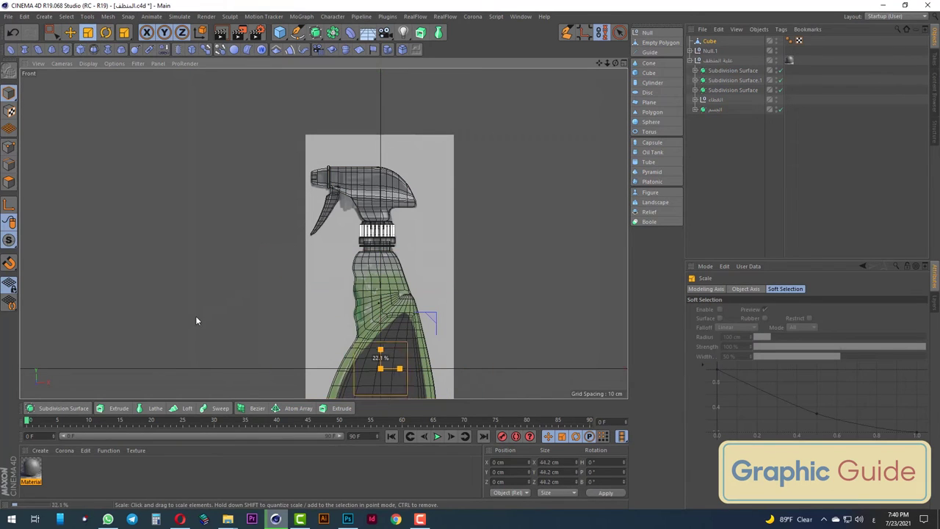
left_click(51, 32)
mouse_move(374, 279)
left_mouse_down()
mouse_move(339, 144)
mouse_move(355, 103)
left_mouse_up()
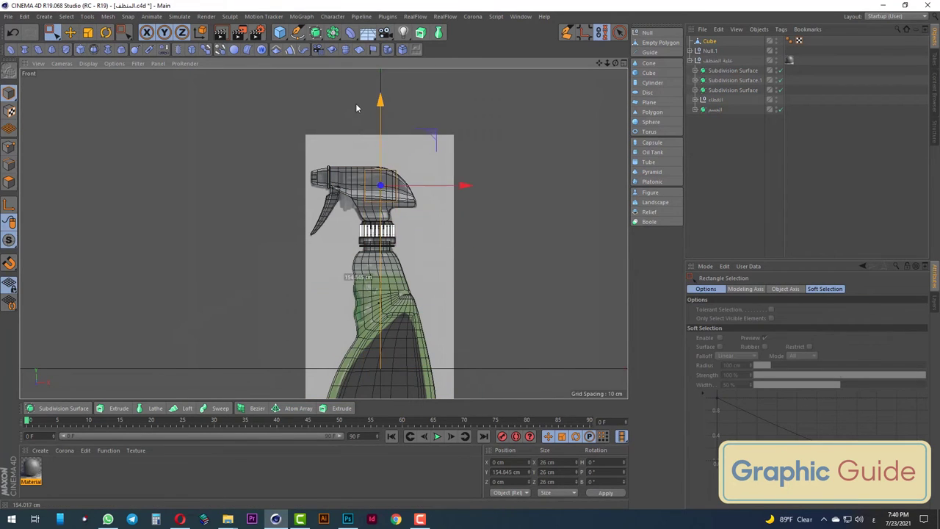
scroll(378, 157, "up", 3)
left_click_drag(458, 250, 377, 253)
scroll(307, 272, "up", 2)
Scale the cube down and stretch it on Y to about 6.491 × 14.801 × 6.491 cm
left_click(88, 35)
left_click_drag(345, 147, 327, 149)
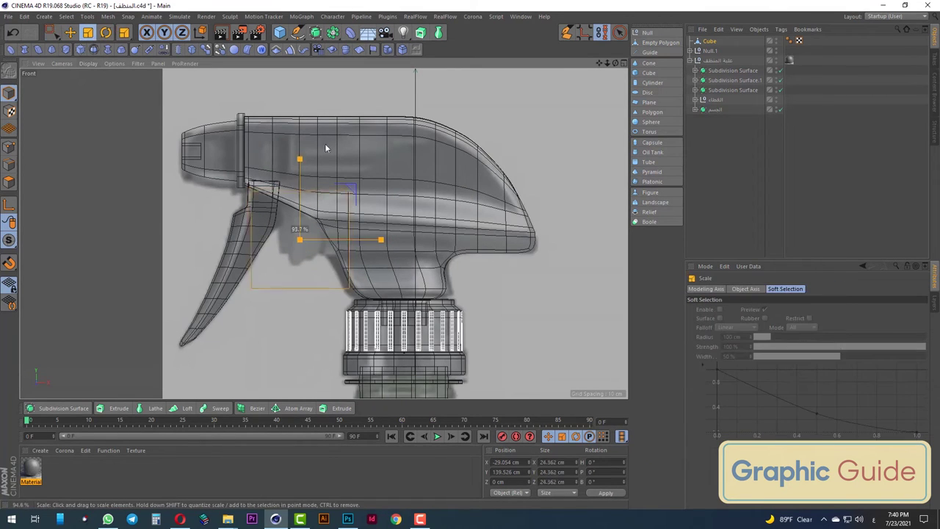
scroll(266, 199, "up", 3)
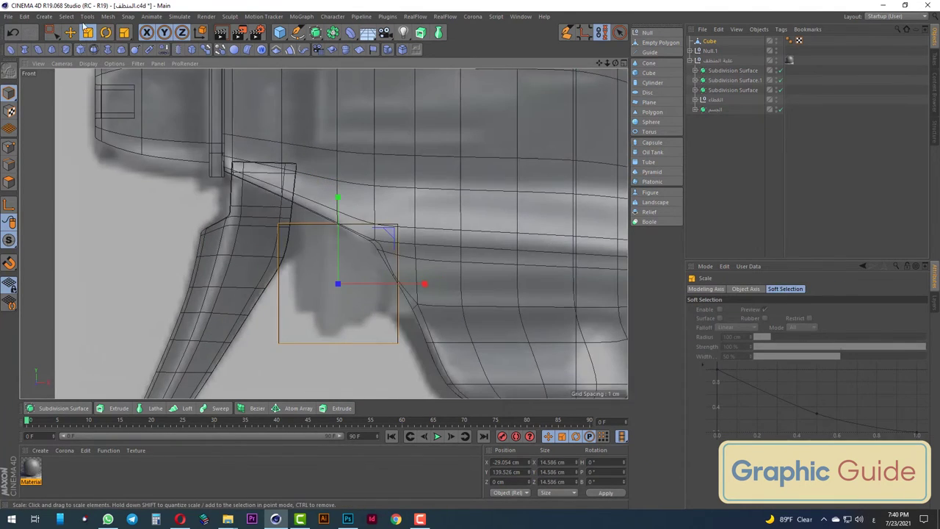
mouse_move(348, 128)
left_mouse_down()
mouse_move(185, 183)
mouse_move(142, 187)
left_mouse_up()
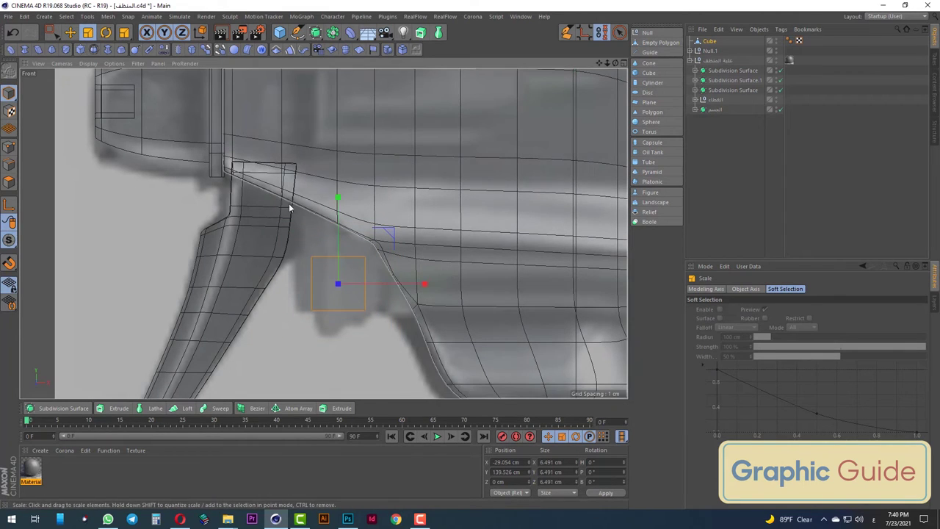
left_click_drag(336, 202, 336, 173)
left_click_drag(335, 103, 336, 111)
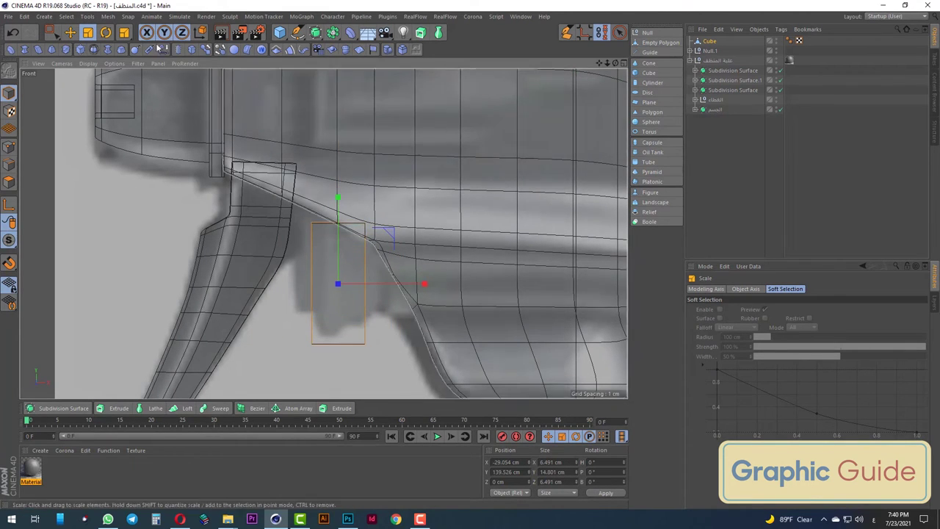
key("0")
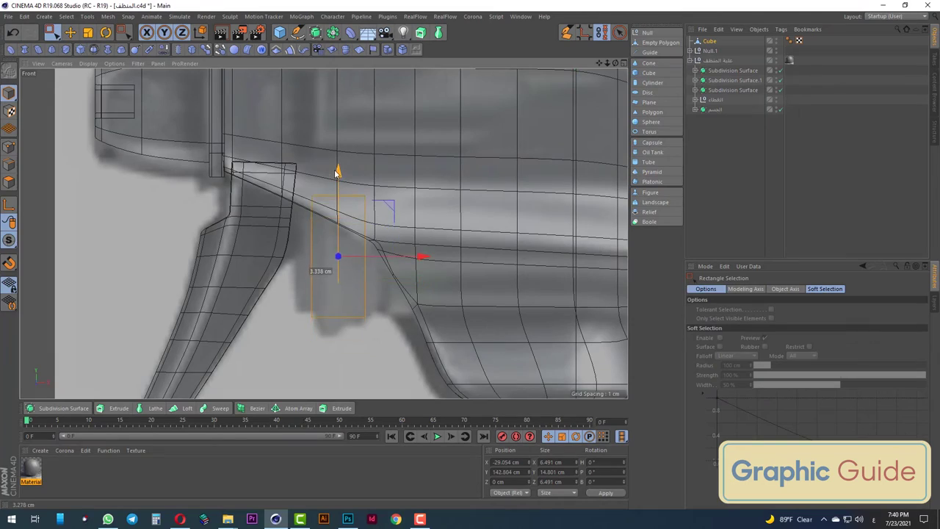
key("F3")
key("F1")
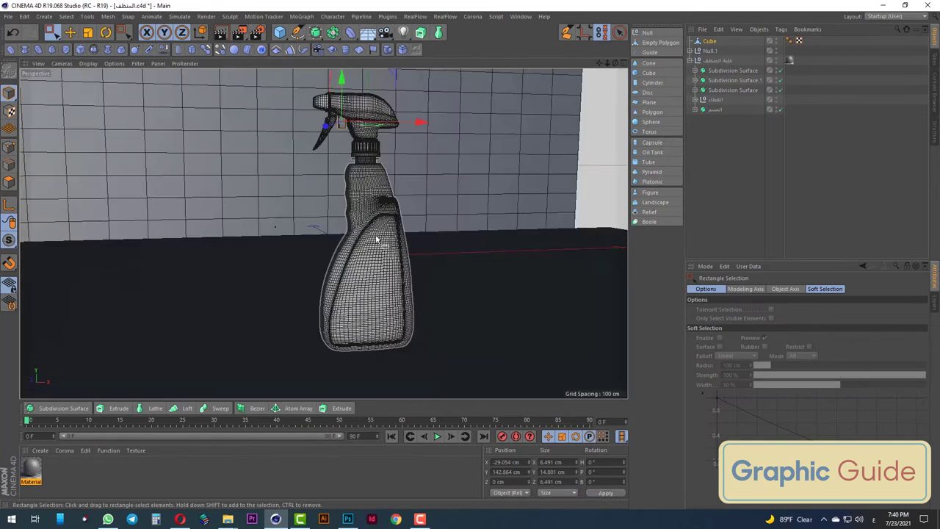
scroll(346, 115, "up", 3)
scroll(345, 115, "up", 2)
scroll(345, 116, "up", 2)
left_click_drag(345, 115, 294, 132, "alt")
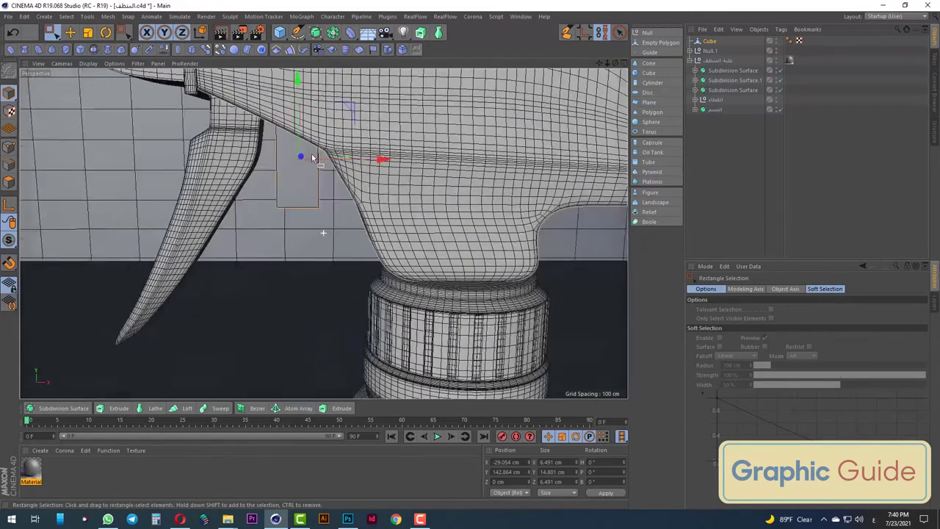
scroll(241, 178, "up", 3)
Switch to Live Selection in polygon mode and select the block's side face
left_click_drag(241, 178, 213, 177, "alt")
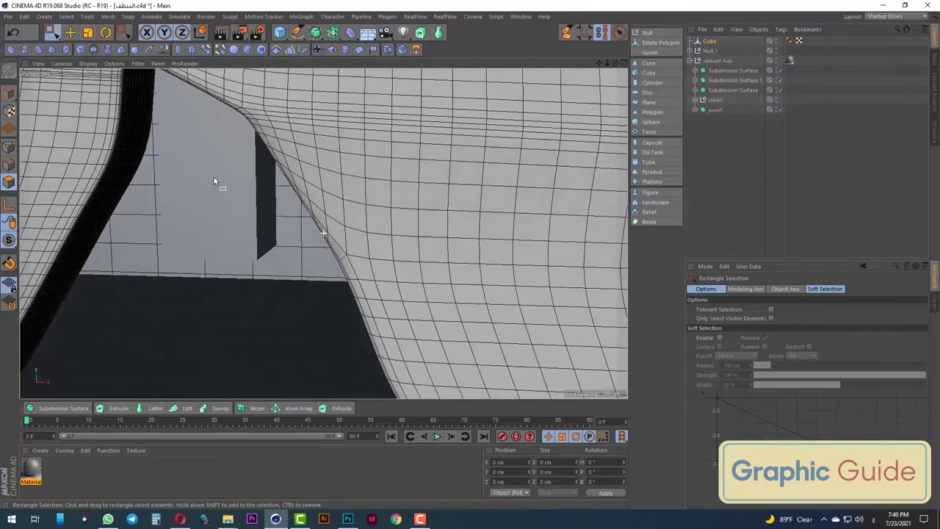
left_click(72, 48)
left_click(71, 46)
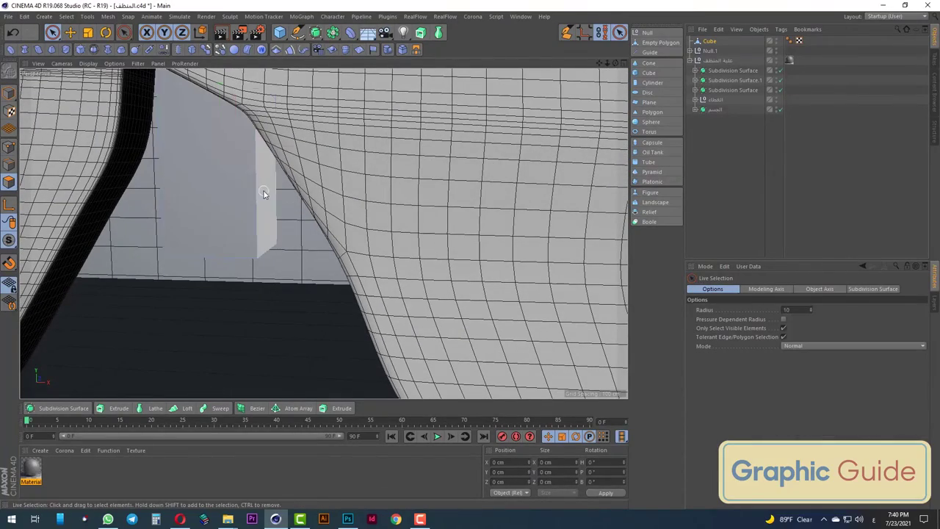
left_click_drag(264, 193, 393, 247, "alt")
left_click(395, 247)
left_click_drag(492, 249, 470, 272, "alt")
Extrude the selected face outward to 1.61 cm
right_click(482, 255)
left_click(497, 302)
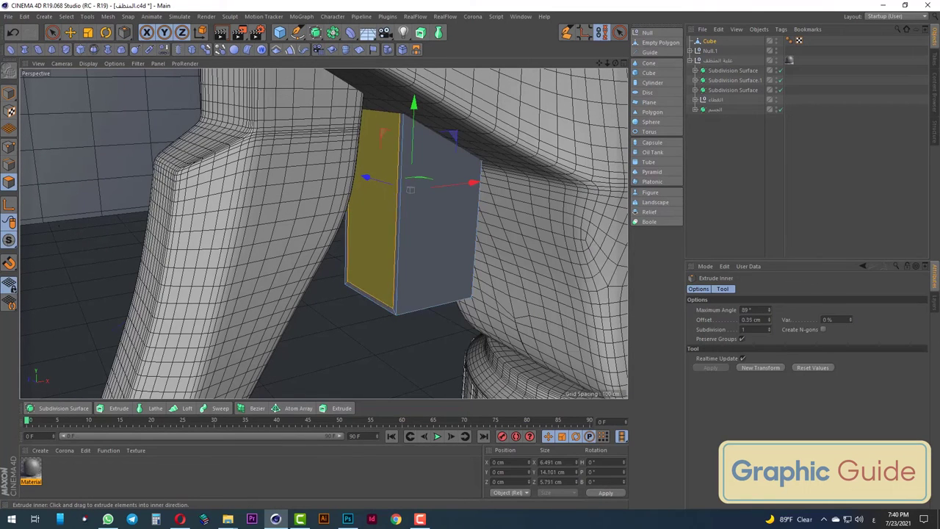
right_click(453, 249)
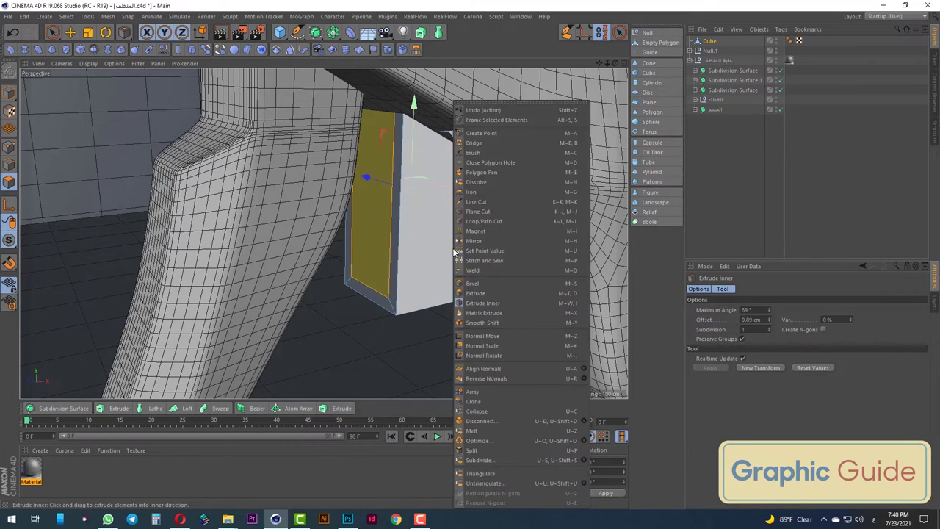
left_click(482, 293)
mouse_move(422, 355)
left_mouse_down()
mouse_move(409, 190)
mouse_move(419, 304)
left_mouse_up()
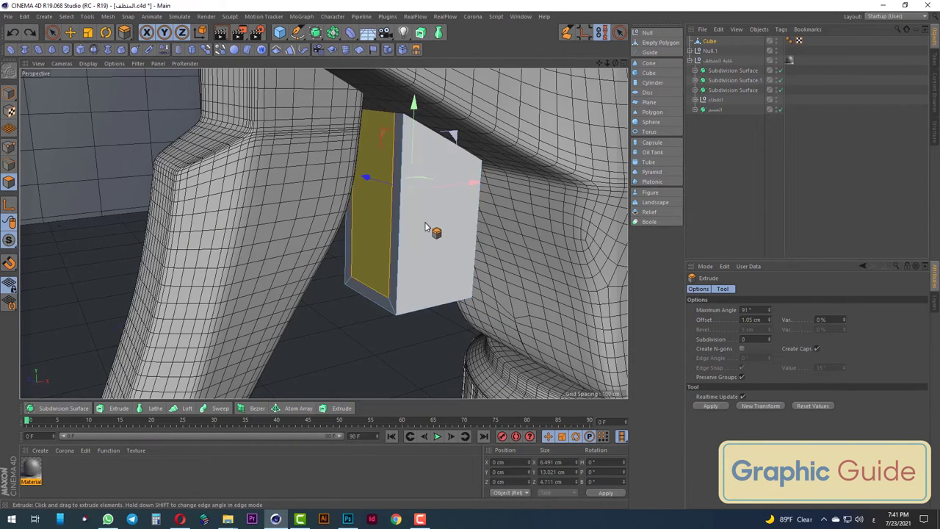
right_click(497, 272)
left_click(509, 293)
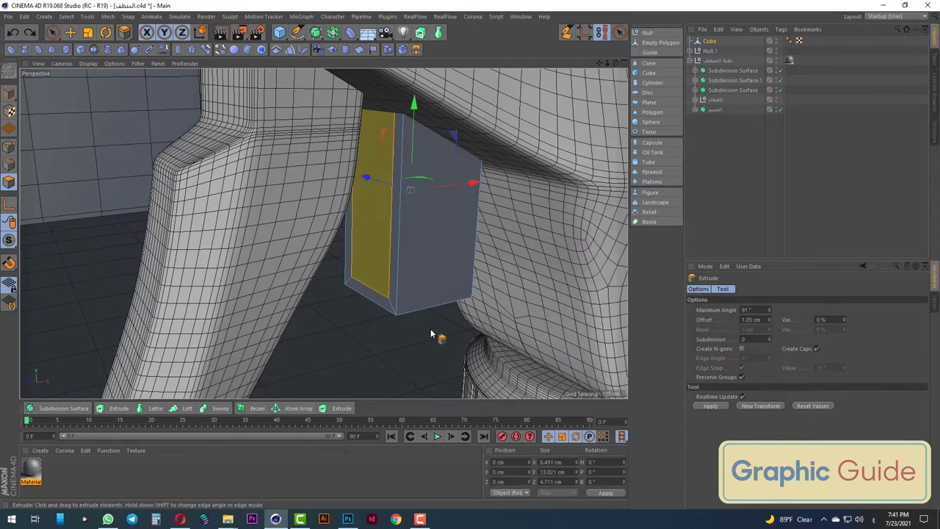
left_click_drag(430, 330, 470, 330)
Apply an Extrude Inner to the faces, then extrude them outward again to widen the block to 12.931 cm
right_click(413, 301)
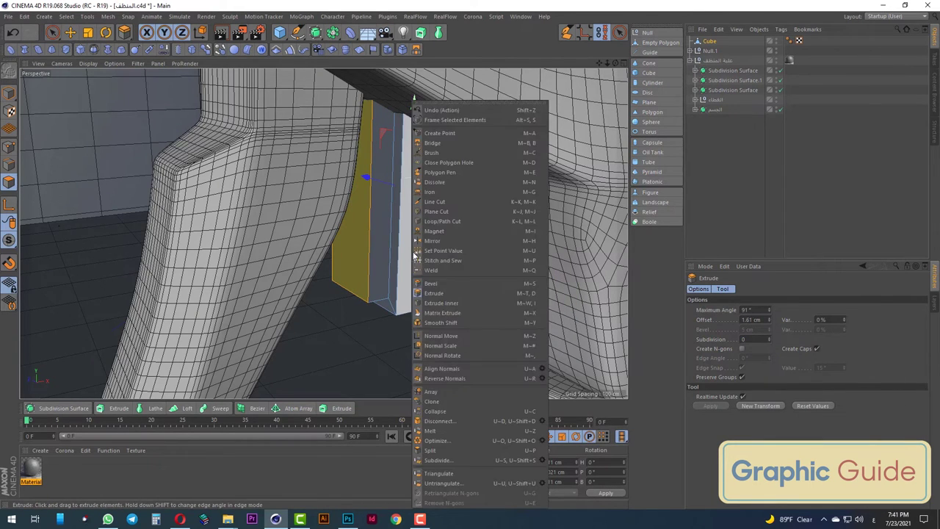
left_click(455, 300)
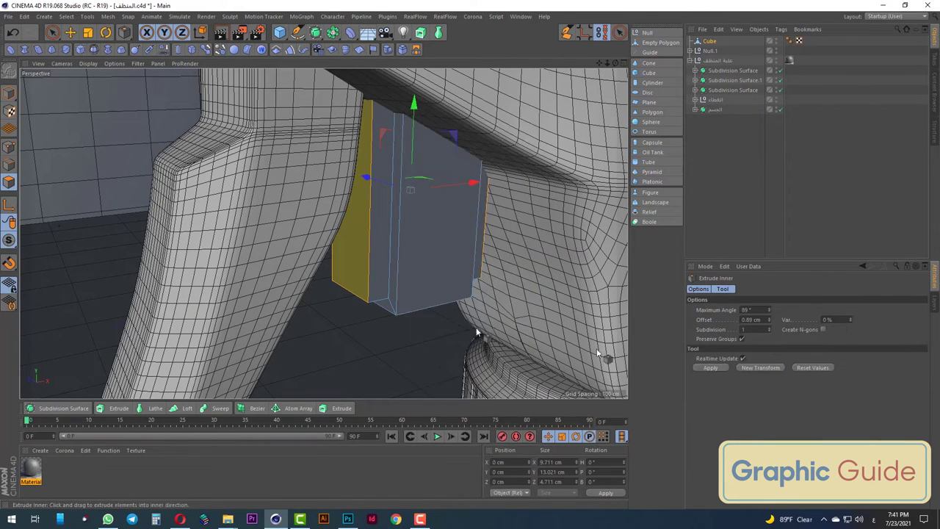
left_click(711, 367)
right_click(504, 272)
right_click(500, 289)
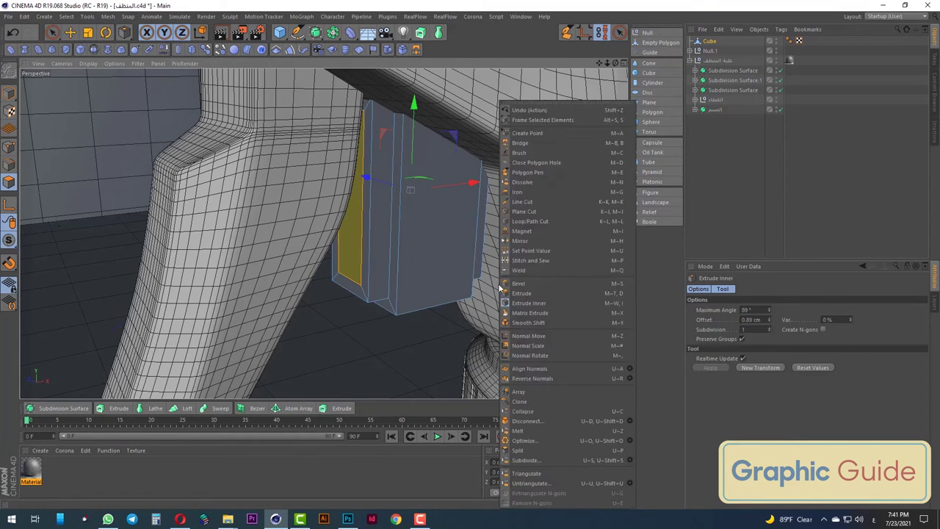
left_click(521, 293)
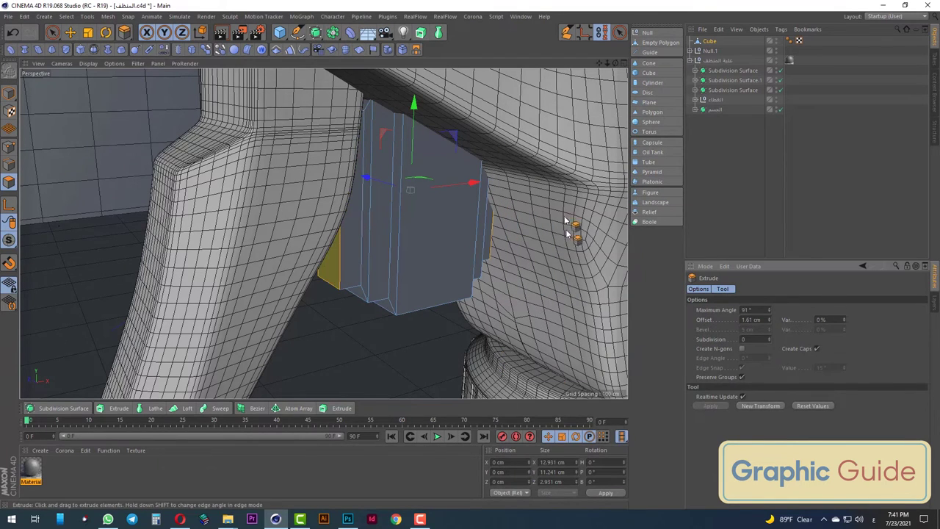
left_click(53, 32)
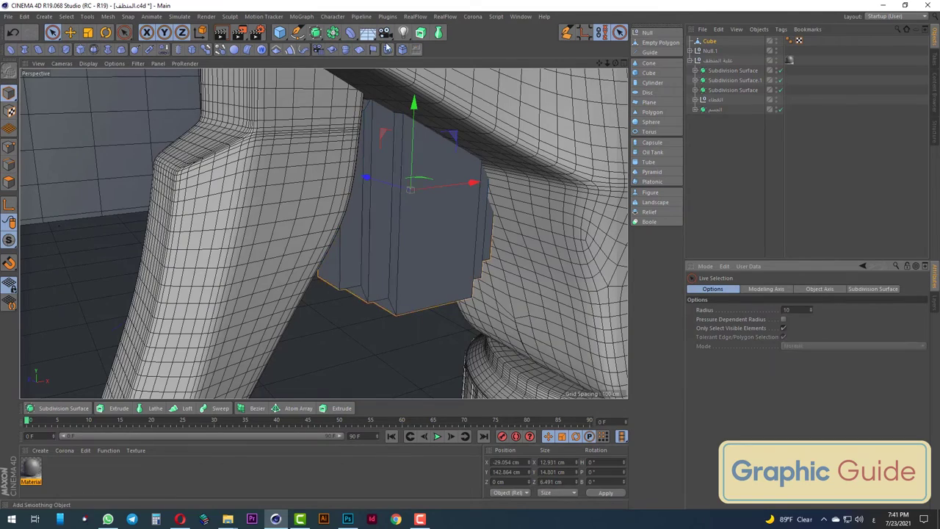
Wrap the block in a Subdivision Surface and, in Front view, stretch it to about 130% taller and narrower
left_click(316, 32, "alt")
key("F4")
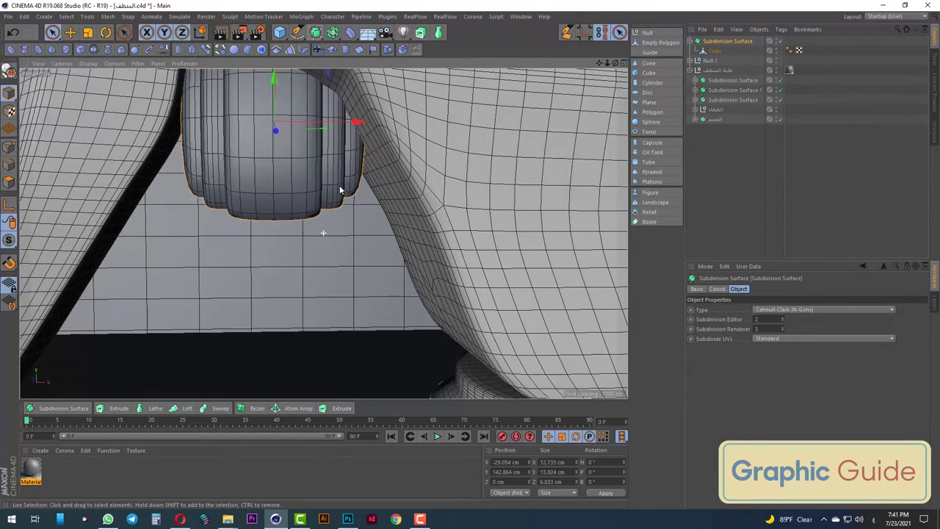
key("t")
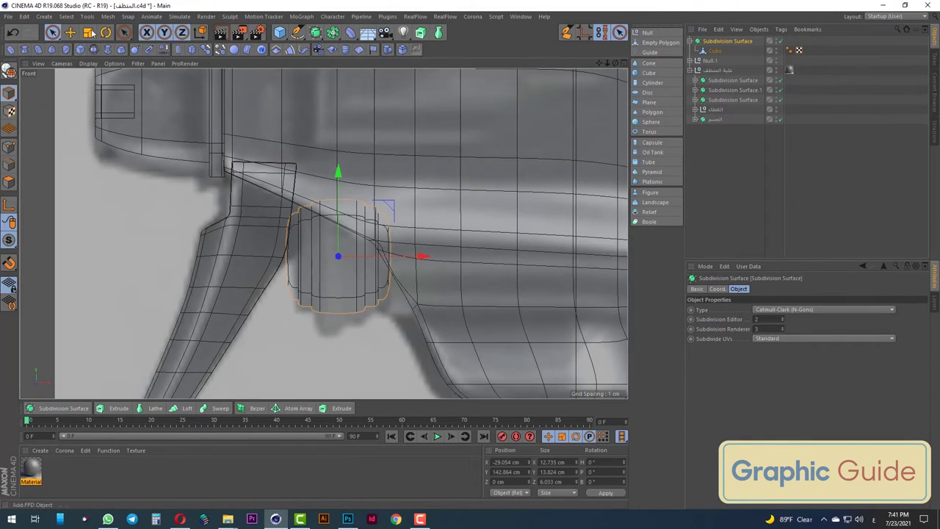
left_click_drag(337, 171, 337, 150)
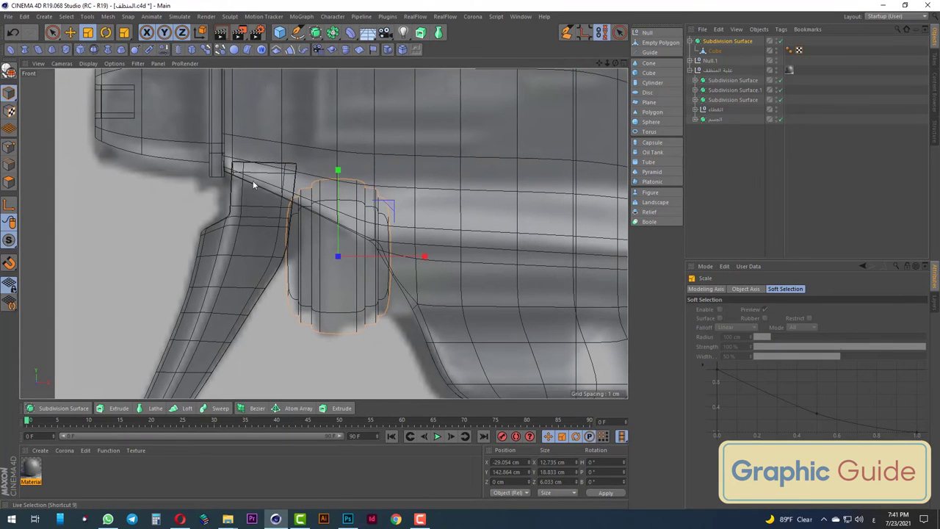
left_click_drag(426, 257, 409, 257)
key("F1")
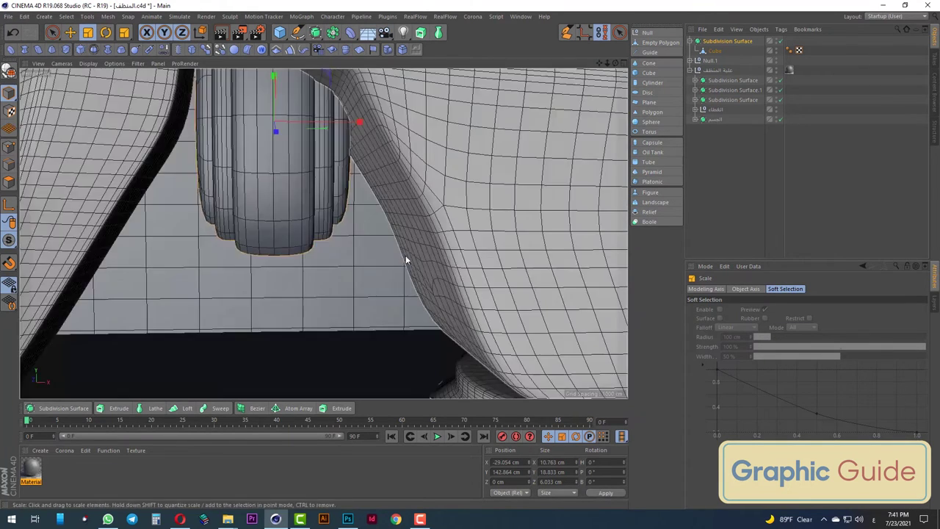
scroll(353, 242, "down", 5)
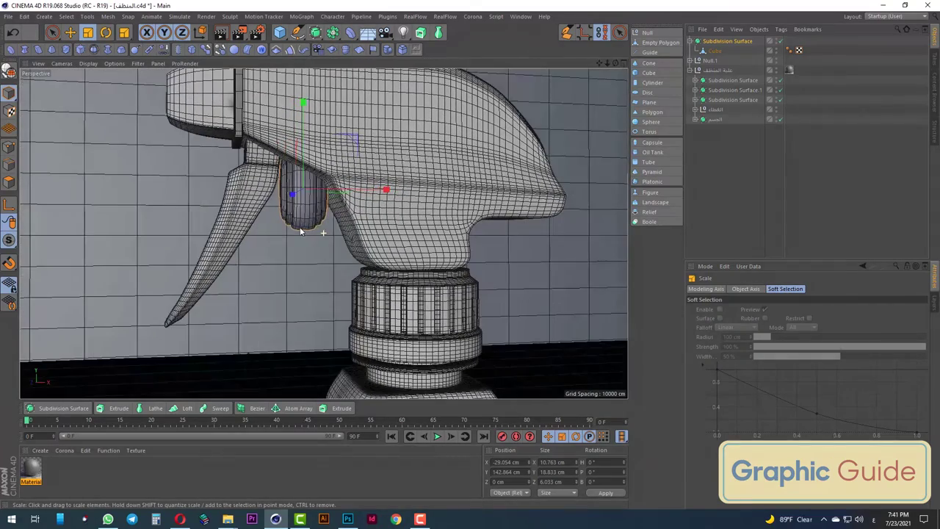
Collapse the Subdivision Surface in the Object Manager to hide its Cube child
left_click(53, 33)
scroll(388, 164, "up", 5)
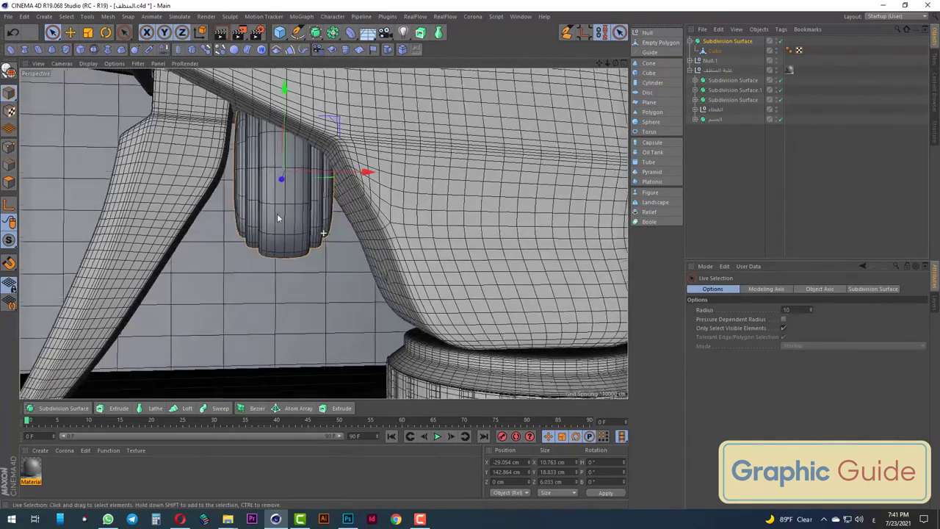
scroll(363, 167, "down", 1)
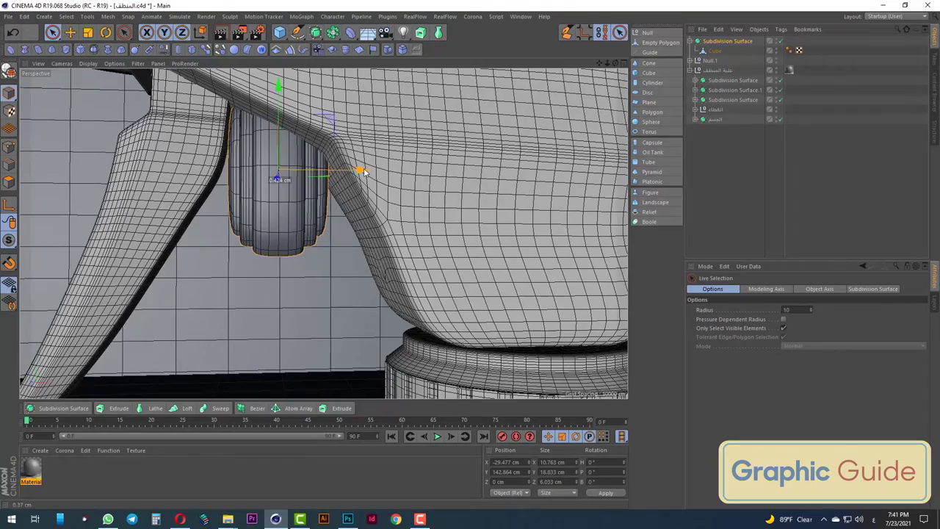
scroll(243, 161, "down", 3)
scroll(248, 214, "down", 3)
mouse_move(247, 214)
left_mouse_down("alt")
mouse_move(322, 236)
mouse_move(289, 237)
left_mouse_up("alt")
scroll(323, 236, "down", 2)
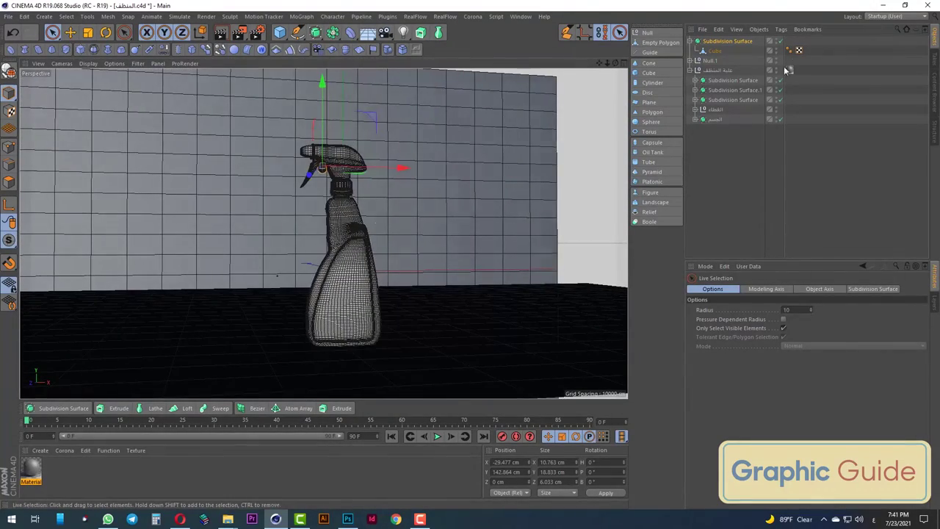
left_click(691, 42)
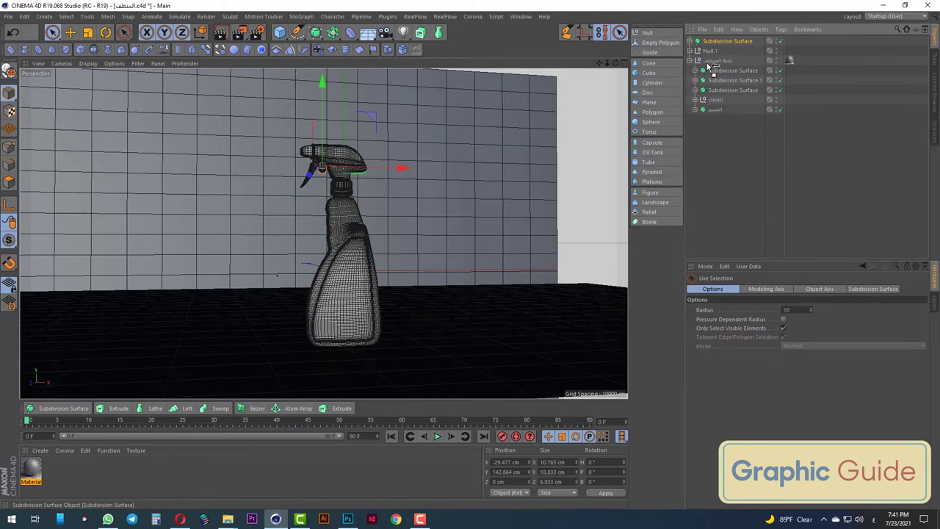
Put the smoothed block into the bottle group and lower the backdrop wall plane to meet the floor
left_click_drag(711, 69, 714, 60)
left_click_drag(337, 260, 486, 165, "alt")
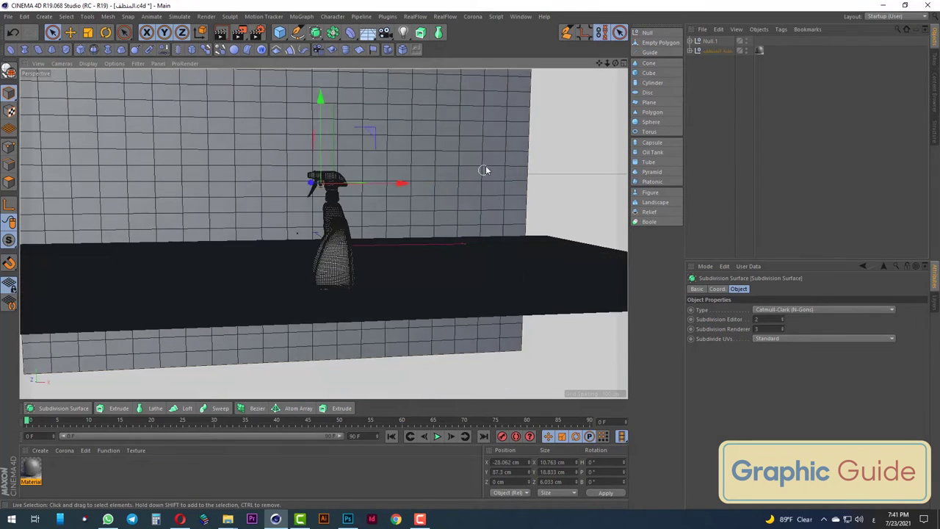
scroll(316, 220, "down", 3)
left_click(279, 198)
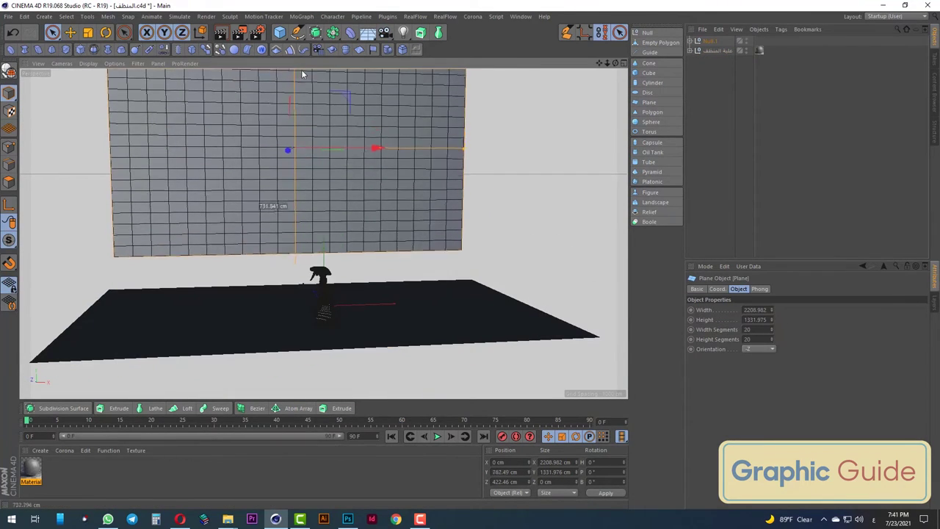
left_click_drag(305, 80, 311, 114)
scroll(293, 316, "up", 3)
scroll(293, 316, "up", 3)
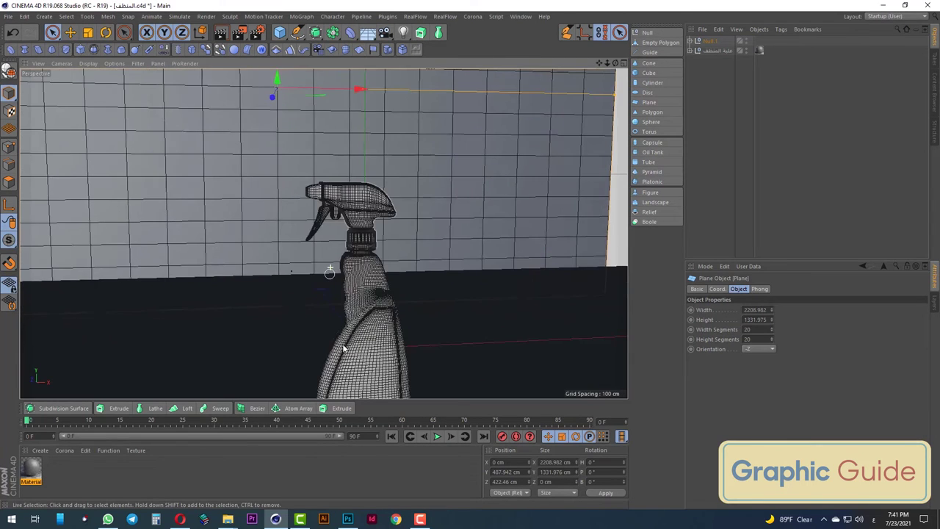
Make the wall and floor planes (Plane, Plane.1) in Null.1 editable and scale both up
left_click_drag(329, 269, 334, 246, "alt")
scroll(342, 237, "down", 2)
scroll(393, 252, "down", 2)
left_click_drag(393, 252, 410, 292, "alt")
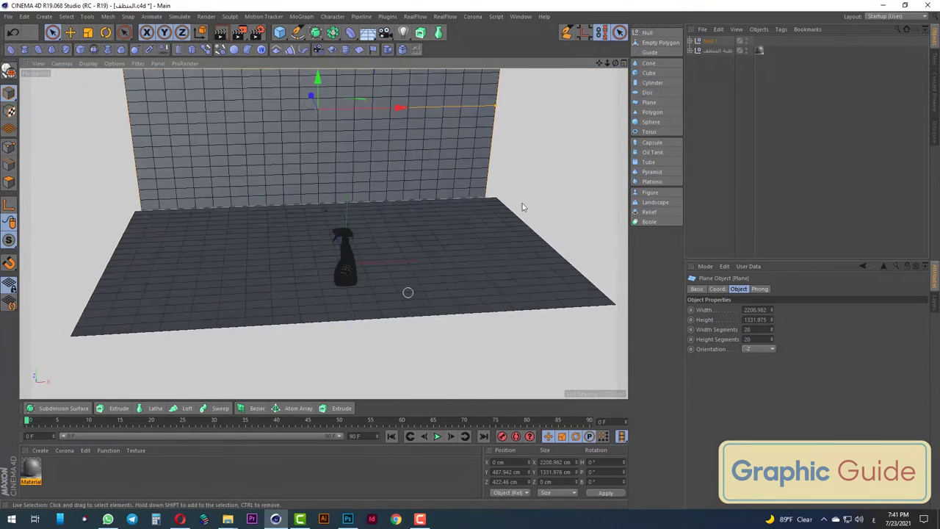
left_click(697, 41)
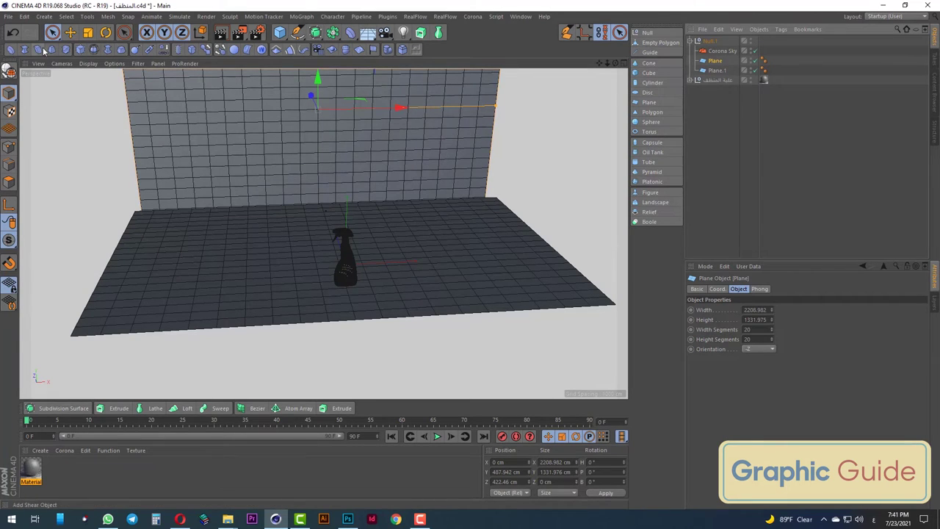
left_click(716, 69, "ctrl")
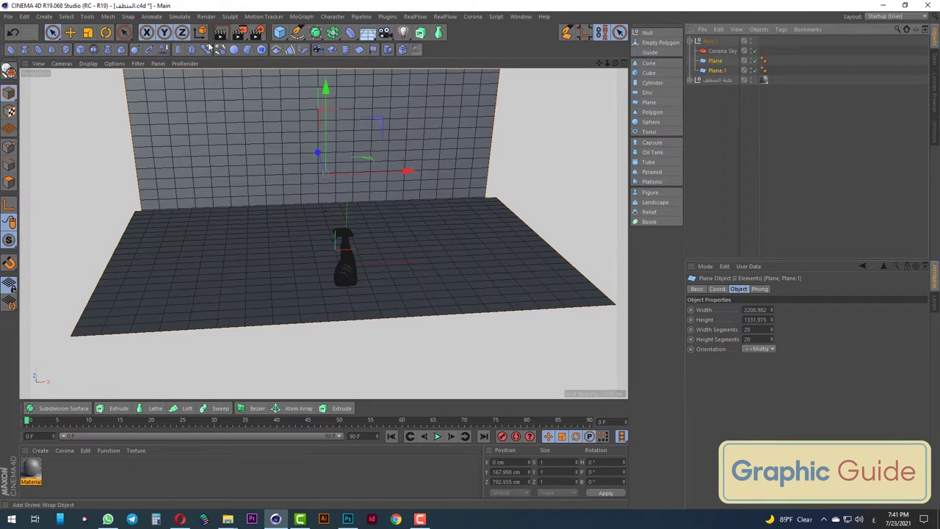
left_click(10, 70)
left_click(88, 32)
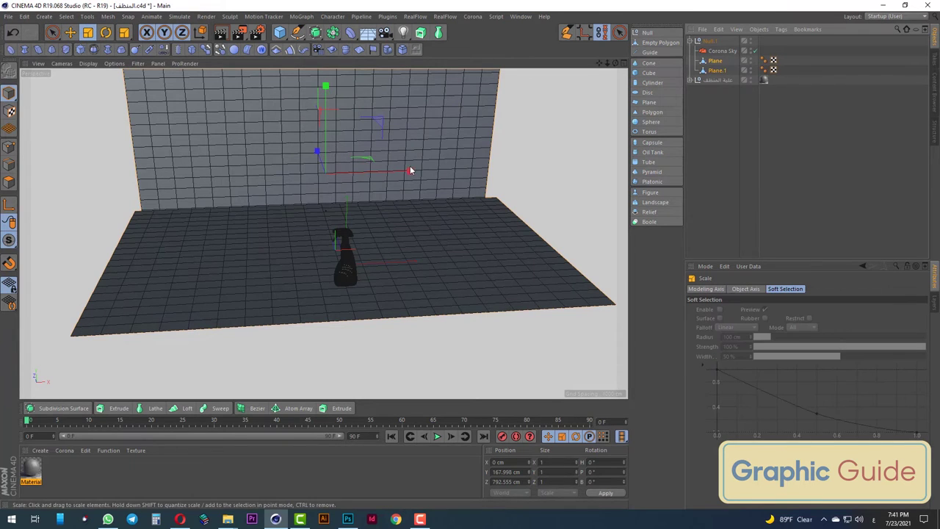
left_click_drag(282, 111, 339, 147)
scroll(384, 216, "up", 3)
scroll(357, 247, "up", 3)
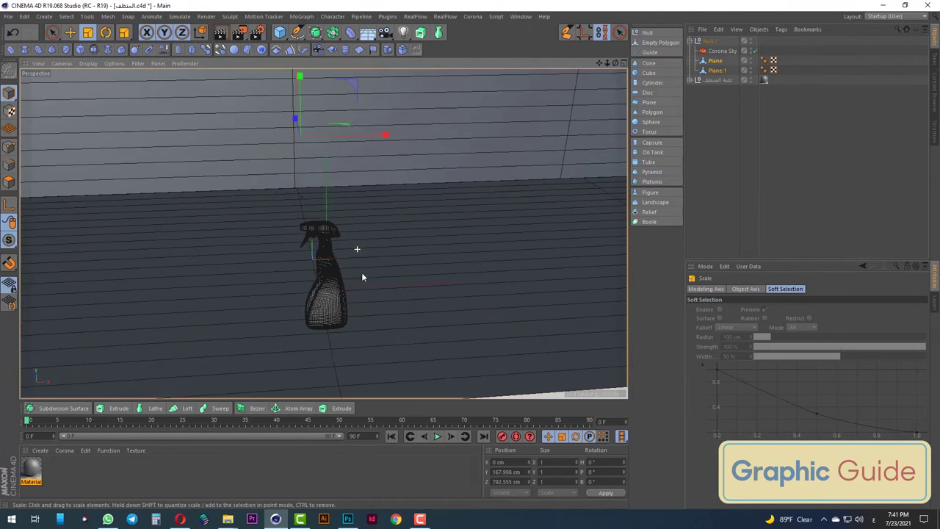
scroll(323, 271, "up", 2)
scroll(292, 287, "up", 3)
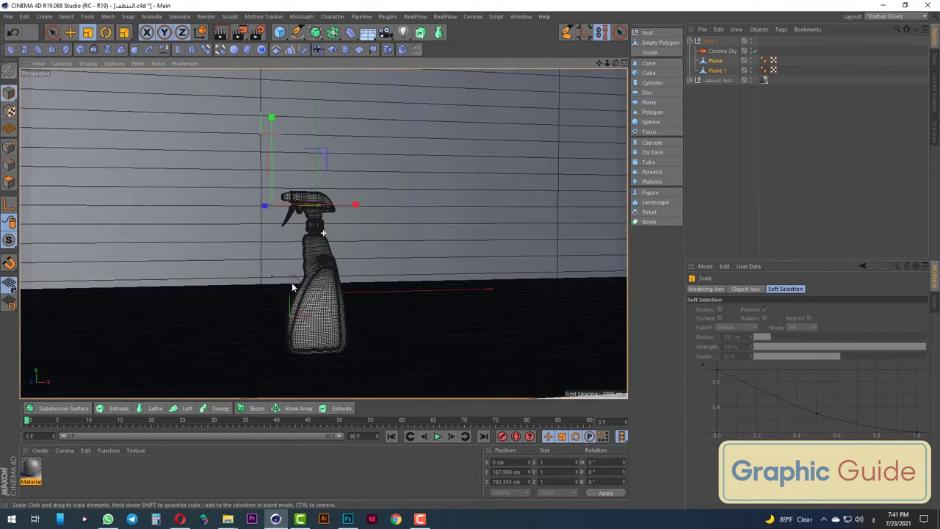
Preview the bottle with the interactive viewport render and save the scene
left_click(52, 32)
scroll(377, 163, "down", 2)
scroll(323, 307, "up", 4)
scroll(323, 305, "up", 1)
scroll(318, 323, "up", 1)
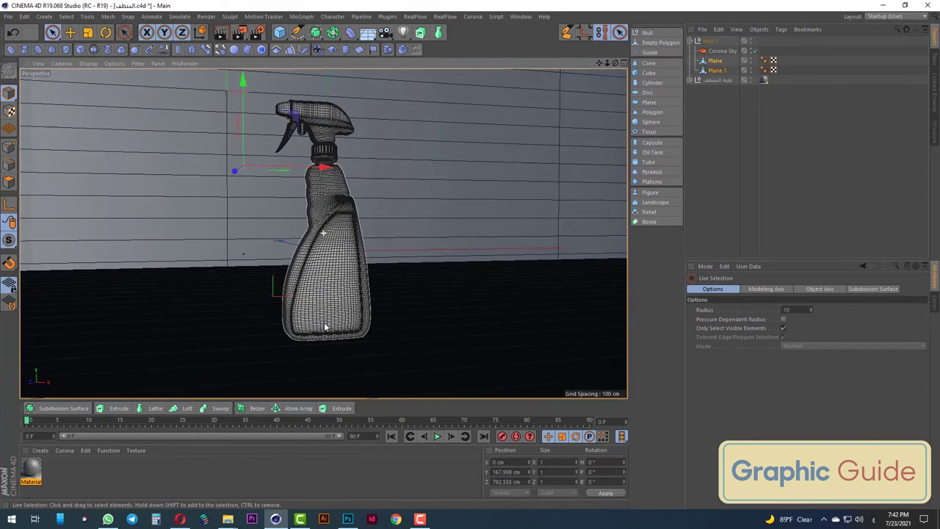
scroll(318, 324, "up", 2)
left_click(221, 41)
left_click_drag(242, 161, 260, 176, "alt")
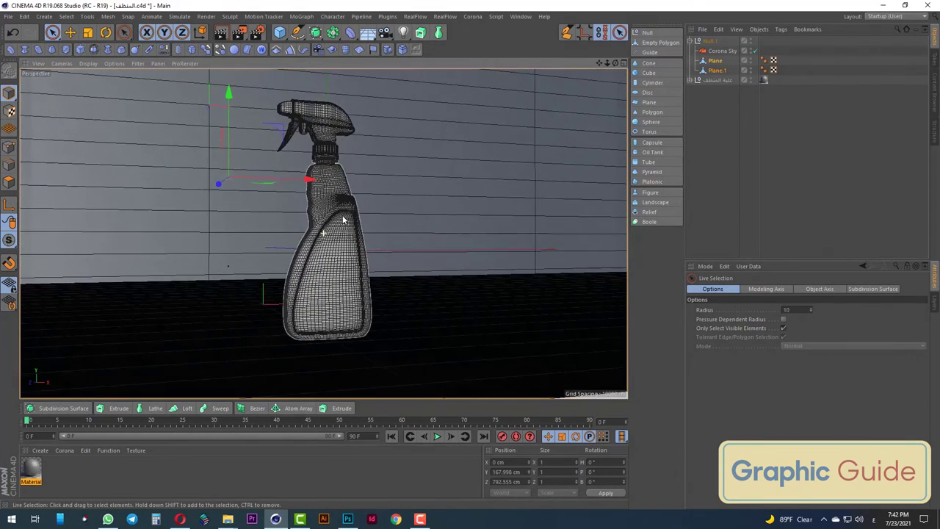
key("ctrl+s")
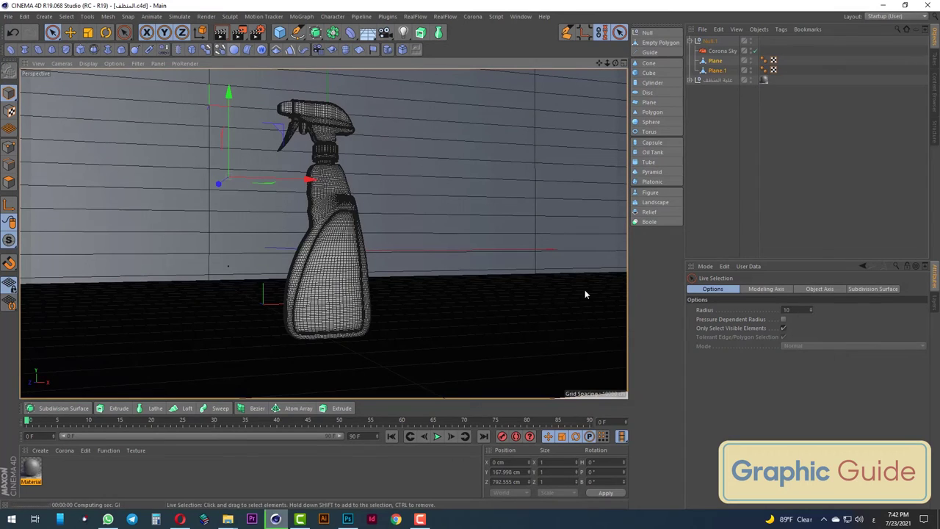
Run more render previews of the bottle with Ctrl+R and the interactive render, then stop them
key("ctrl+r")
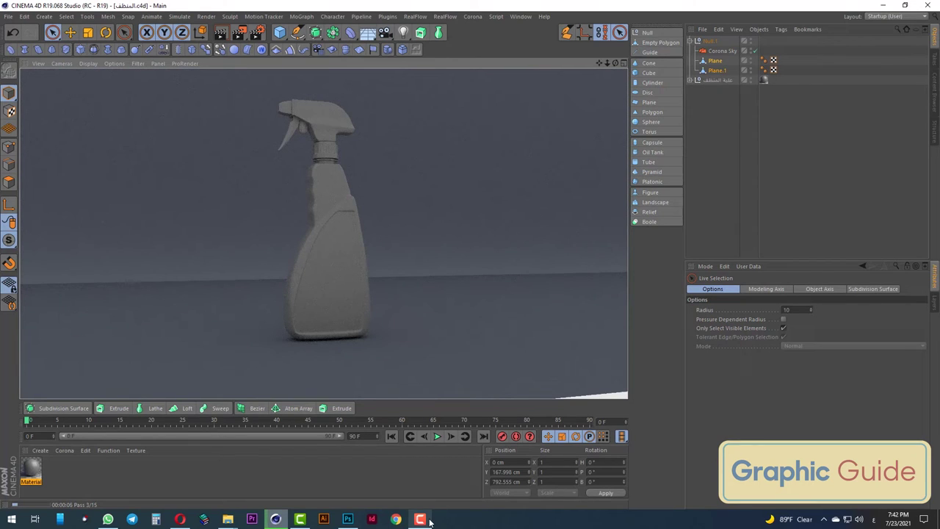
left_click(334, 317)
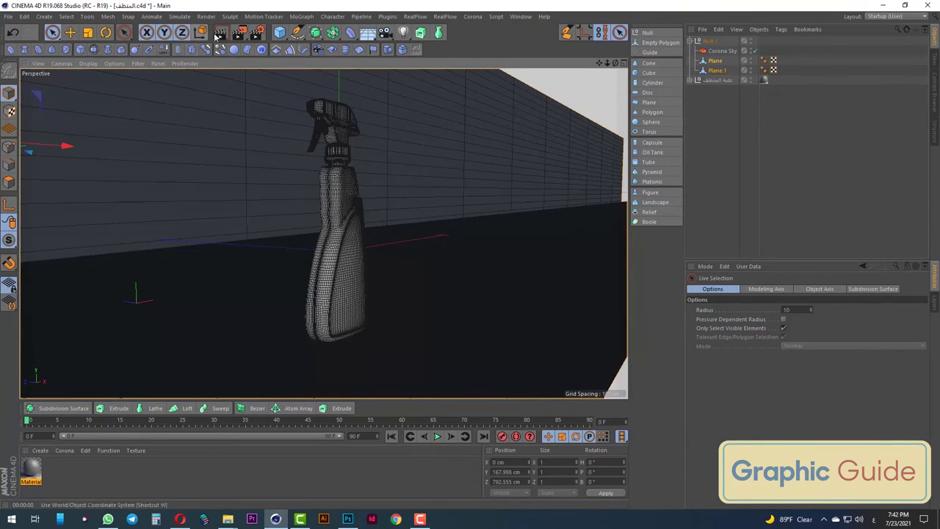
left_click(220, 34)
left_click(394, 319)
key("ctrl+r")
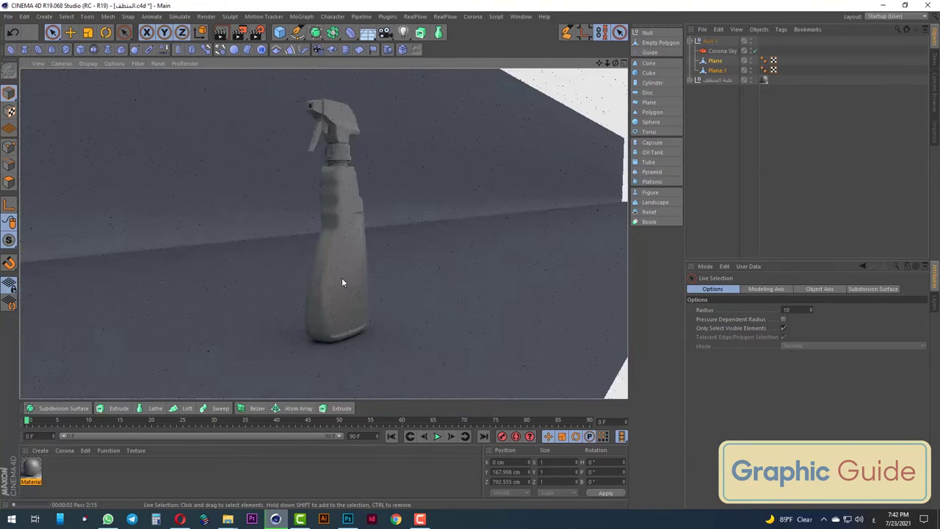
left_click(342, 282)
scroll(337, 308, "up", 3)
left_click(321, 279)
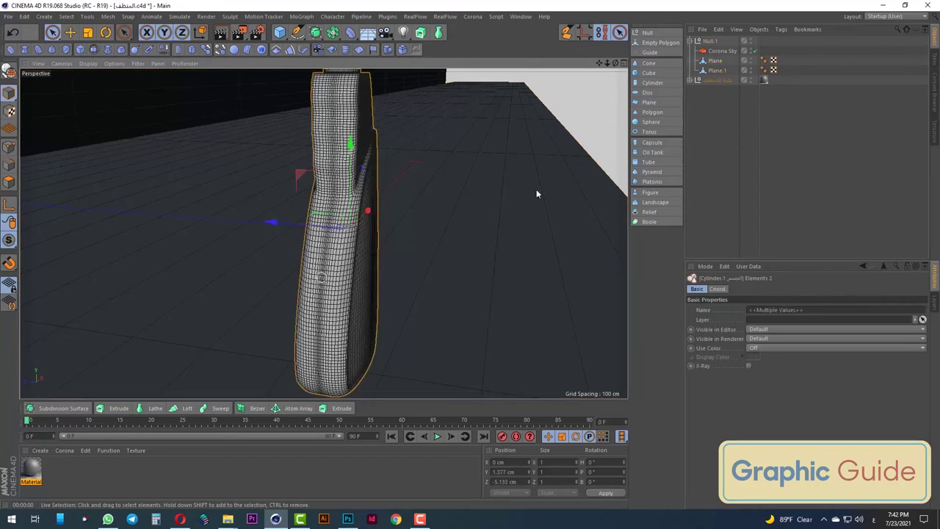
left_click(691, 80)
left_click(696, 140)
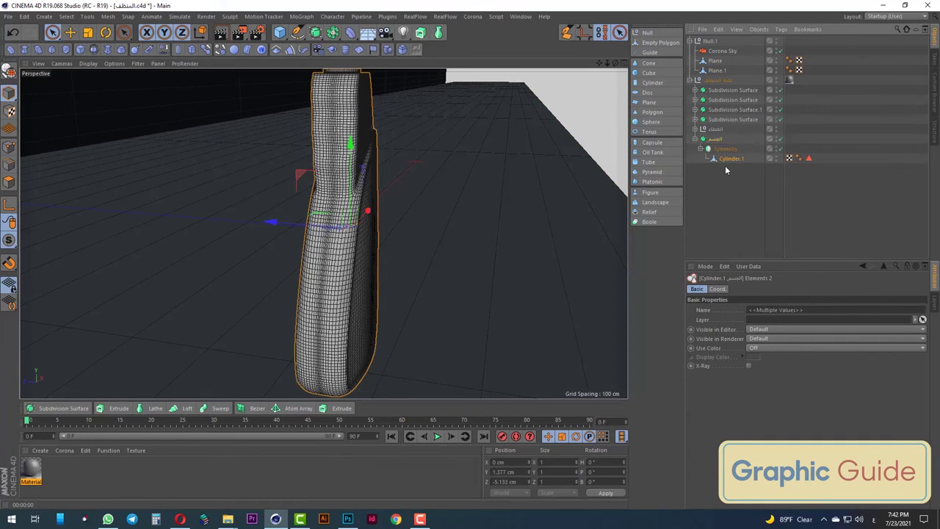
left_click(730, 159)
left_click(9, 165)
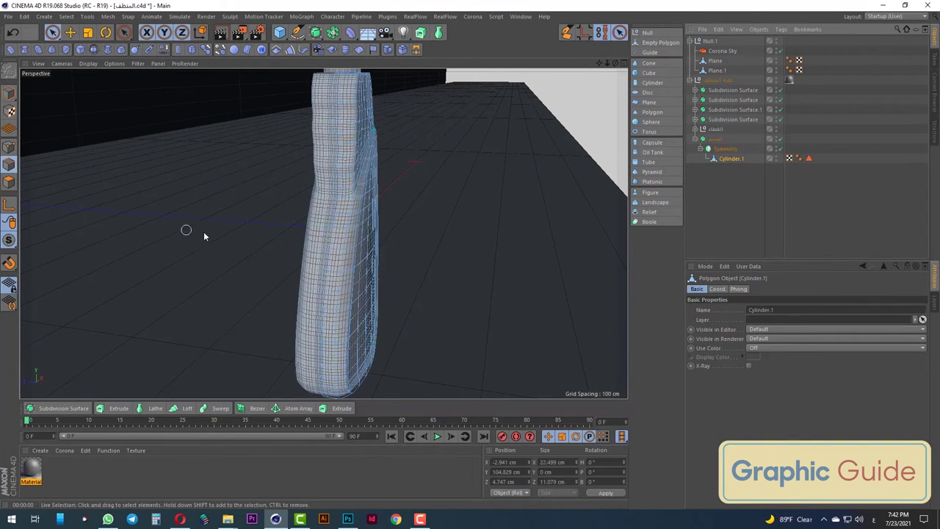
left_click(52, 32)
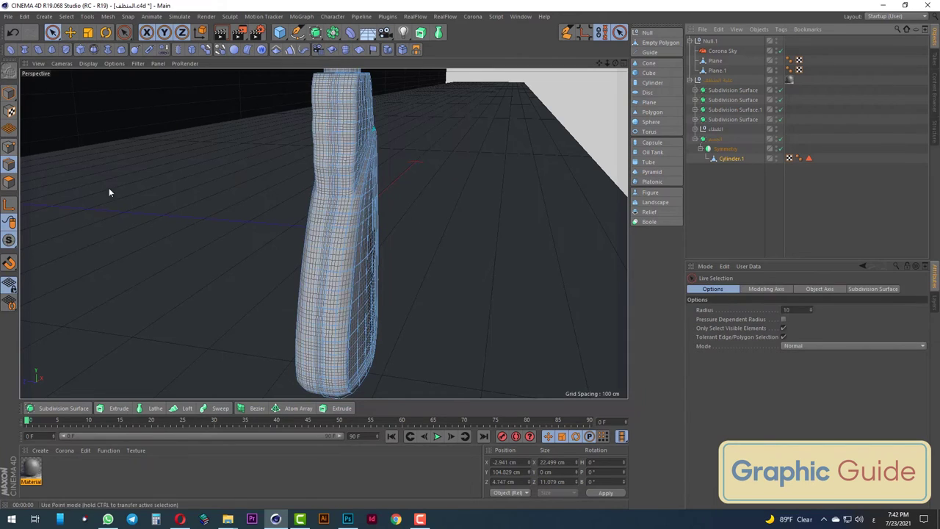
left_click(731, 159)
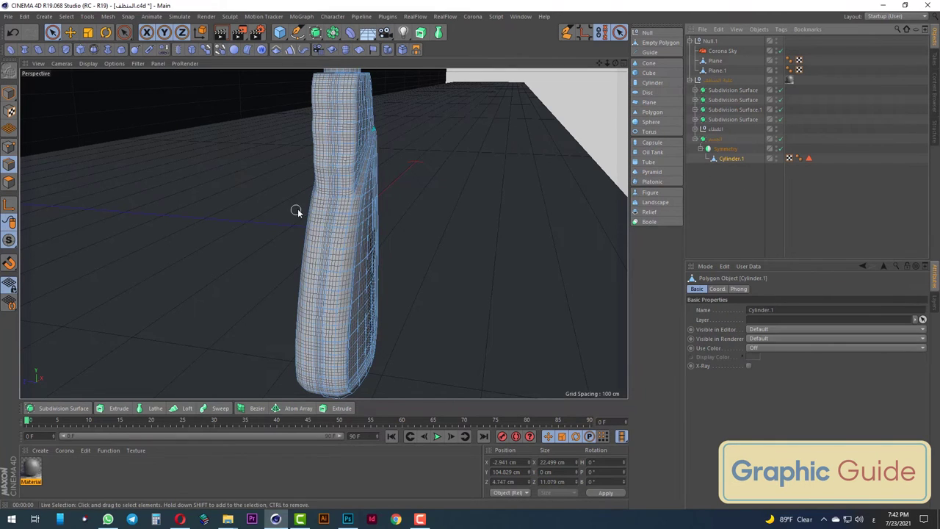
left_click(781, 139)
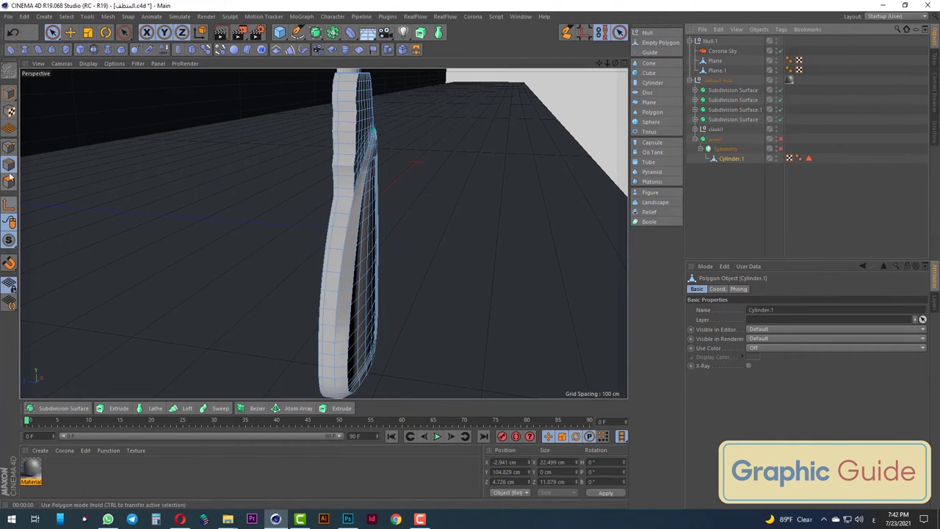
left_click(66, 16)
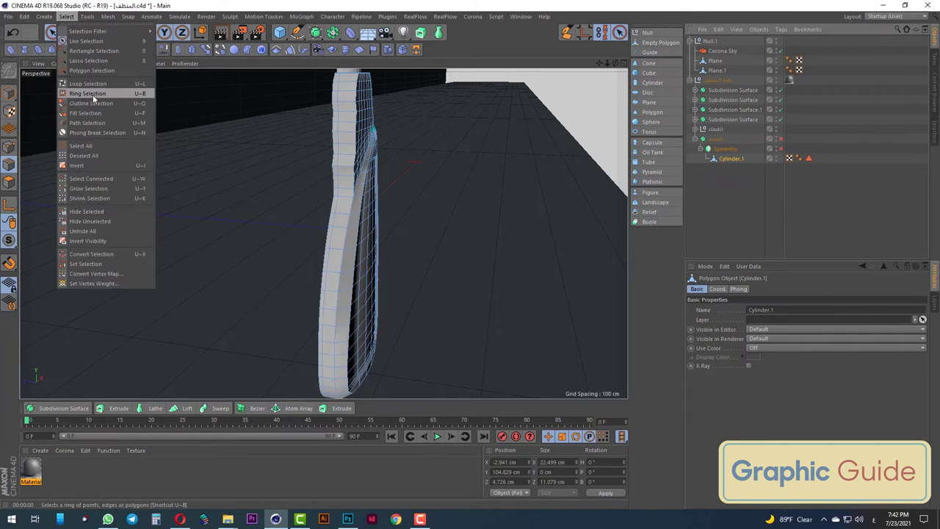
left_click(86, 82)
scroll(404, 135, "up", 2)
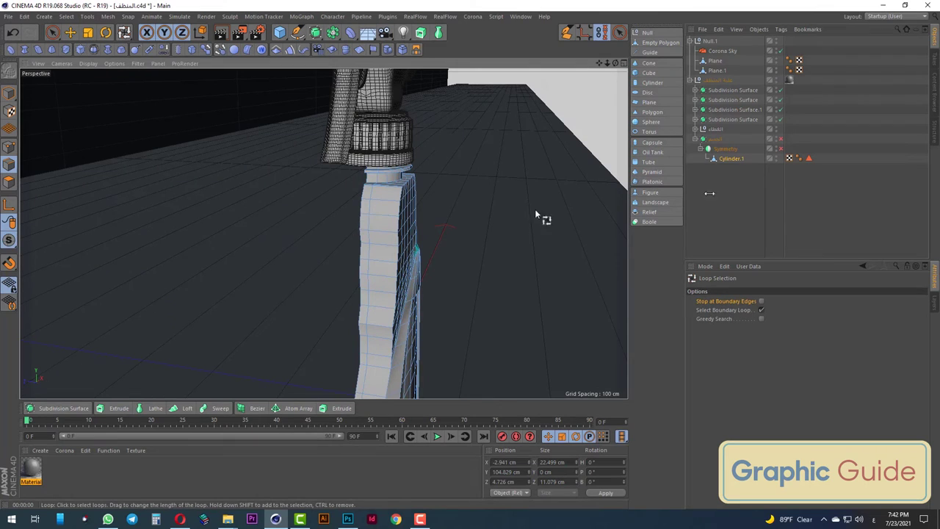
left_click_drag(536, 216, 440, 213, "alt")
mouse_move(341, 221)
left_mouse_down("alt")
mouse_move(372, 258)
mouse_move(386, 257)
left_mouse_up("alt")
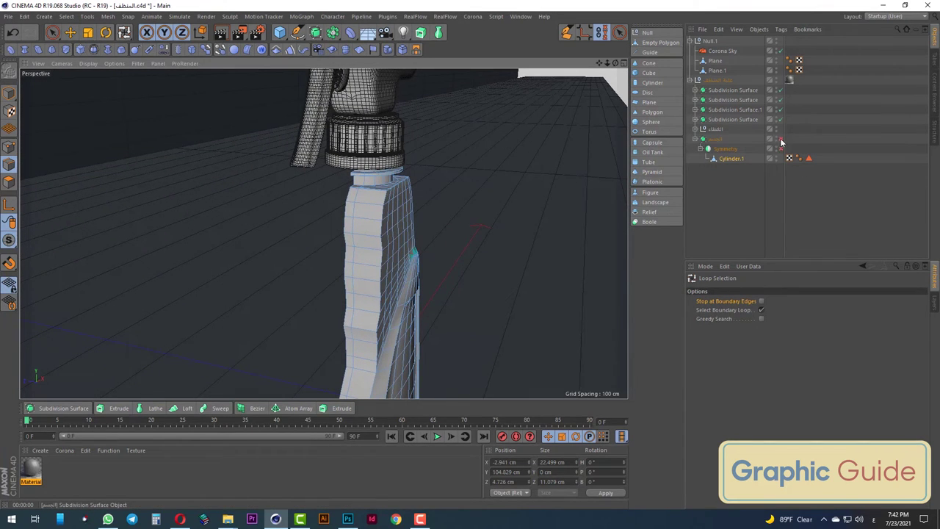
left_click(779, 139)
left_click(694, 138)
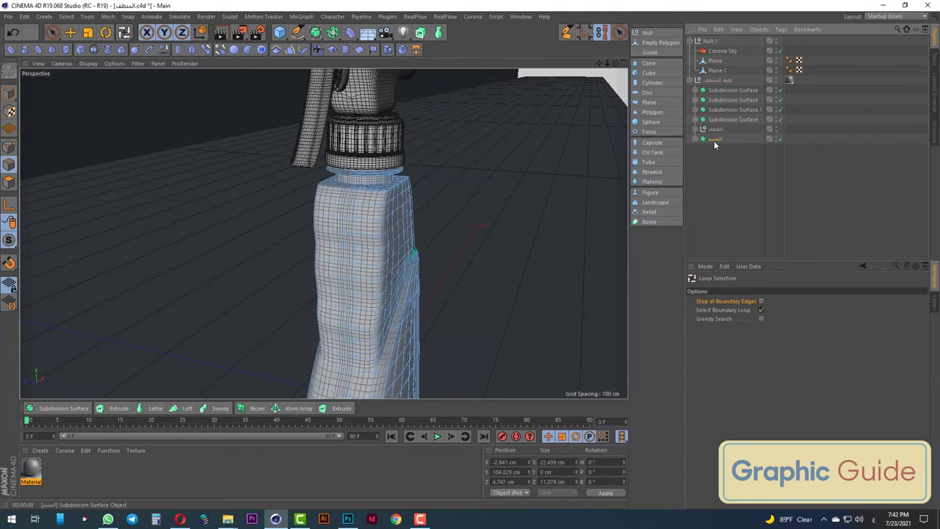
left_click(52, 32)
left_click(9, 70)
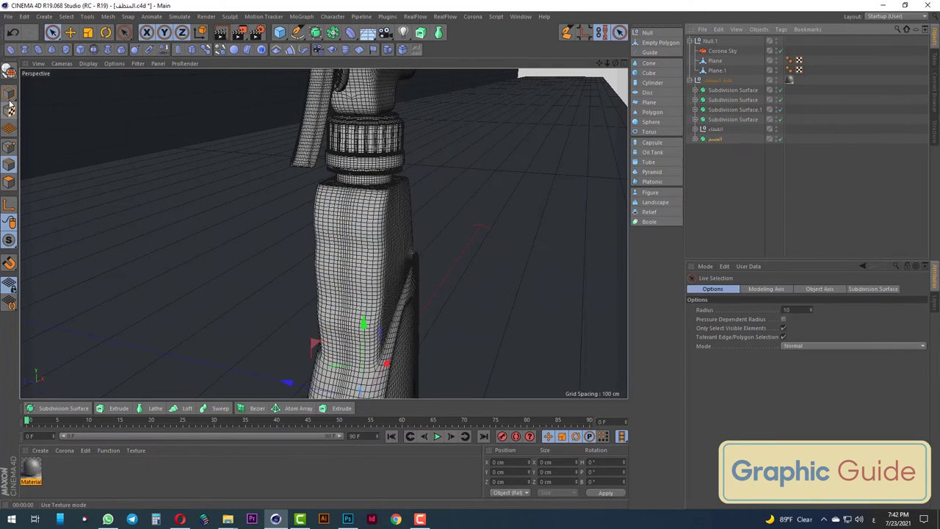
Stretch the bottle body slightly deeper along Z, then select the four trigger parts
left_click(87, 33)
mouse_move(221, 294)
left_mouse_down()
mouse_move(282, 349)
mouse_move(274, 347)
mouse_move(495, 114)
left_mouse_up()
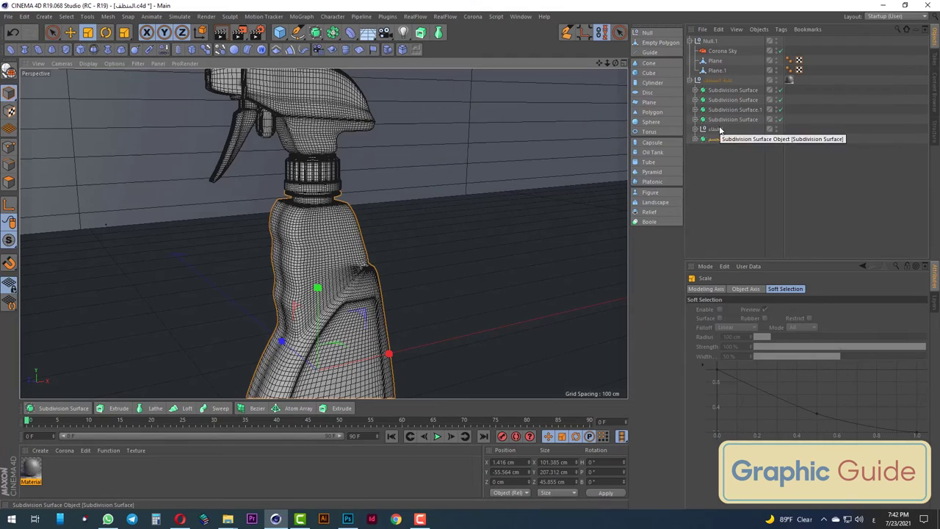
left_click(723, 119)
left_click(724, 90, "shift")
Lift the sprayer head to Y 137.107 cm in Front view, closing the gap above the cap
key("F4")
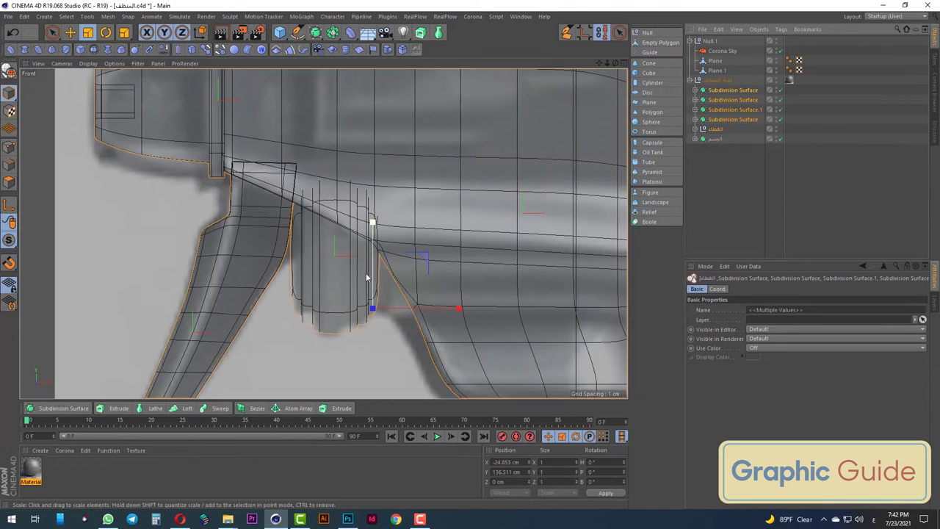
scroll(367, 277, "down", 5)
left_click(53, 32)
scroll(393, 292, "up", 3)
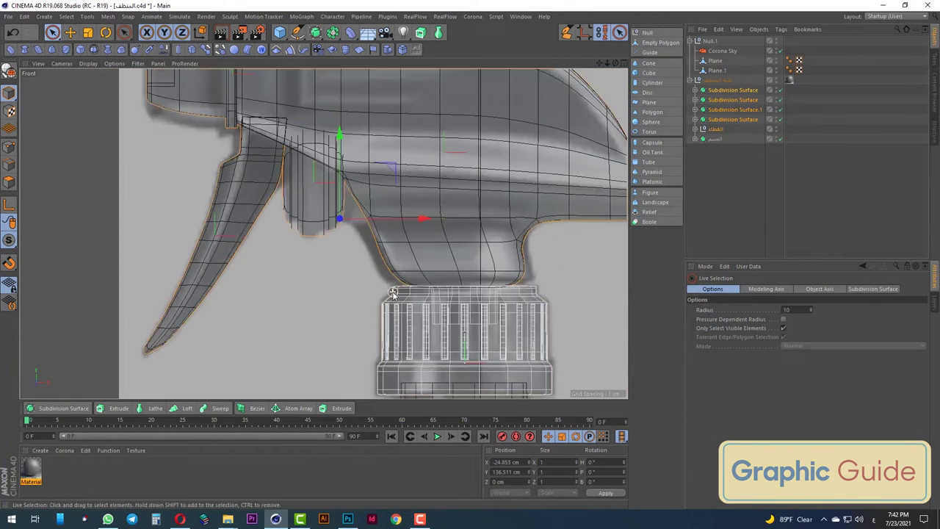
scroll(391, 283, "down", 3)
scroll(353, 155, "down", 1)
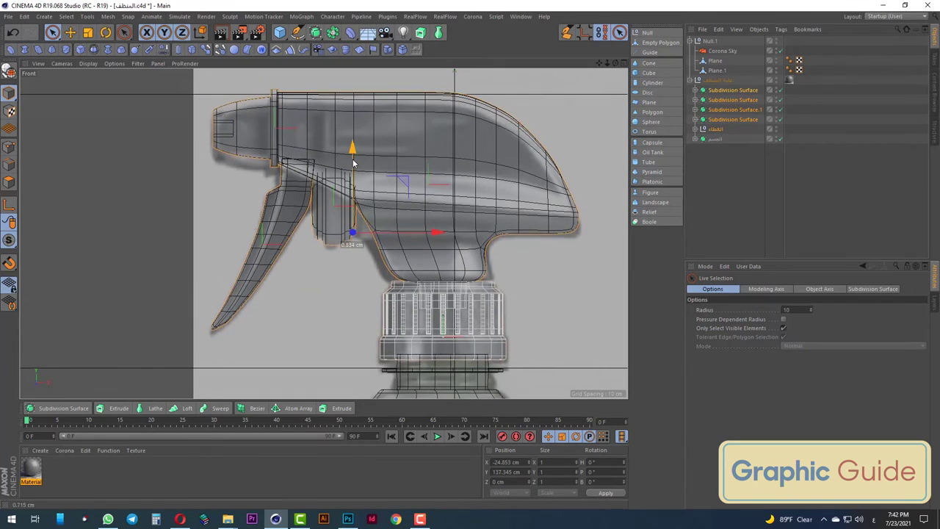
scroll(353, 160, "down", 1)
key("F1")
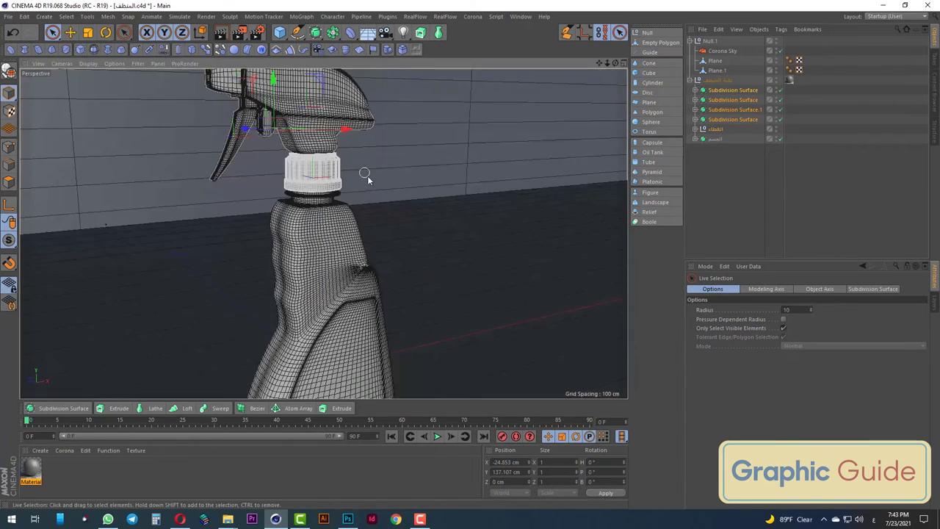
mouse_move(308, 241)
left_mouse_down("alt")
mouse_move(340, 292)
mouse_move(388, 304)
left_mouse_up("alt")
scroll(339, 292, "down", 2)
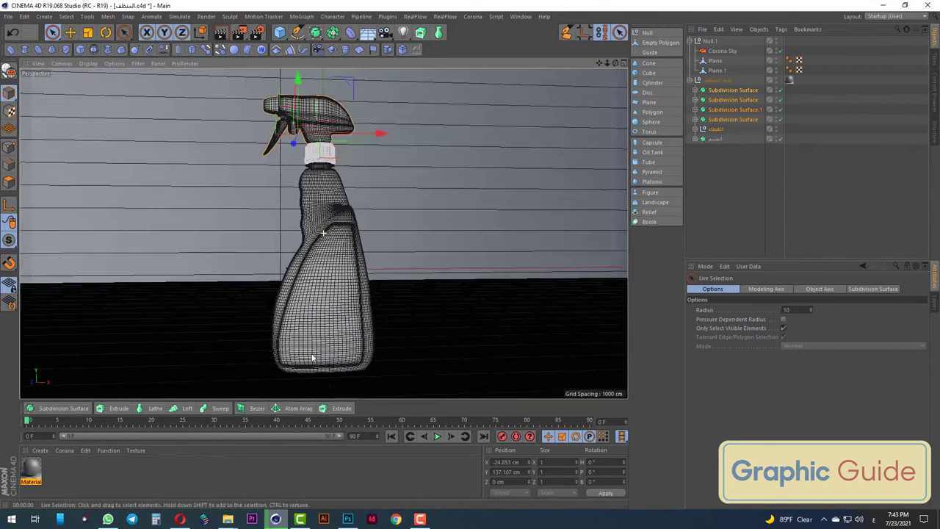
In Top view, select the Plane object and stretch it along its Y axis
scroll(331, 320, "down", 3)
scroll(331, 319, "up", 5)
key("F2")
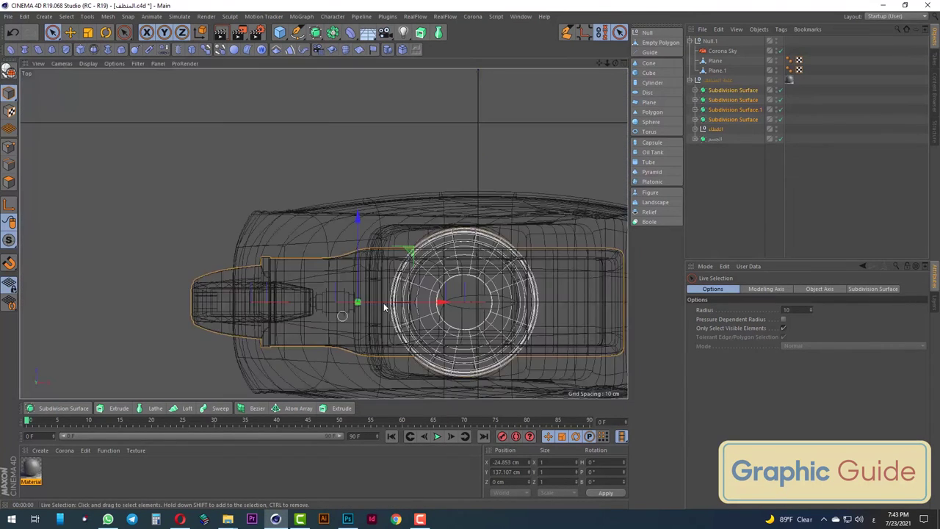
scroll(345, 279, "down", 3)
scroll(353, 256, "down", 3)
scroll(353, 256, "down", 3)
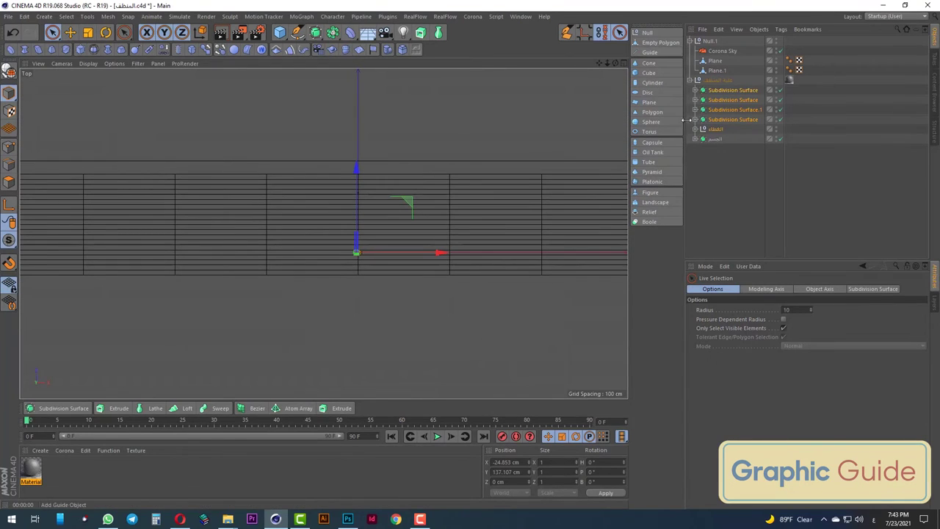
left_click(743, 158)
left_click(715, 63)
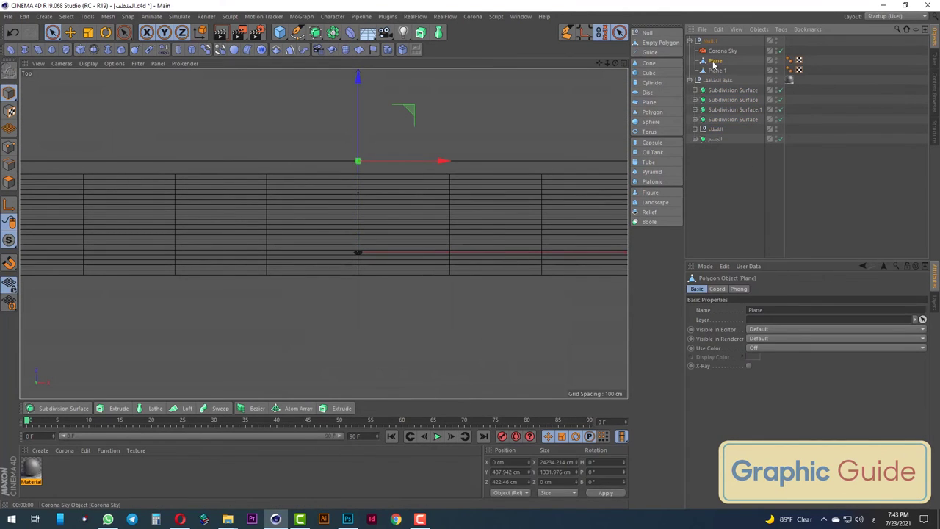
left_click(87, 33)
left_click_drag(358, 77, 358, 92)
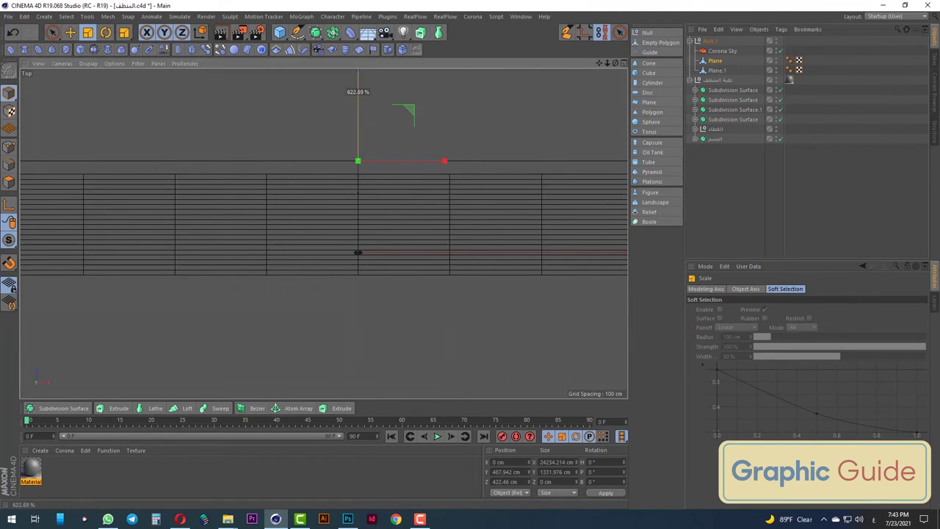
Reshape Plane.1 taller and narrower into a square
scroll(366, 304, "down", 2)
scroll(367, 304, "down", 1)
scroll(370, 302, "down", 1)
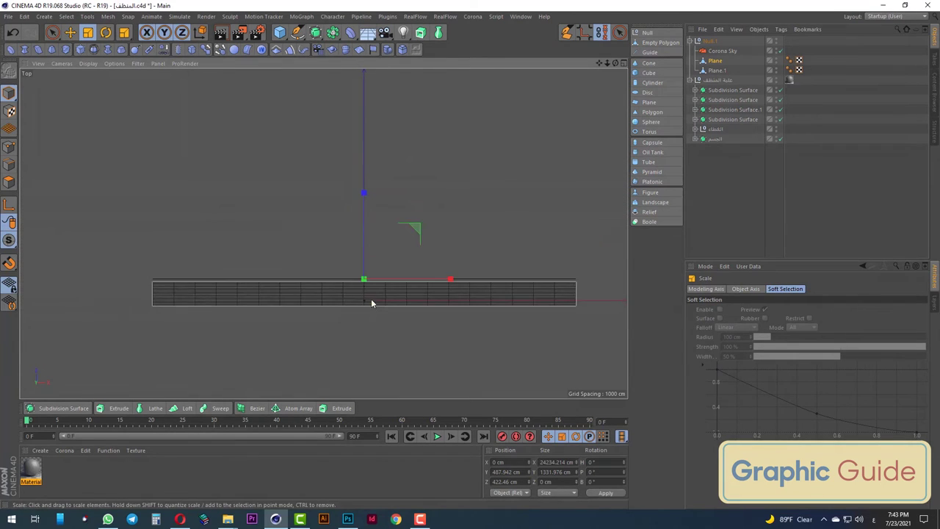
left_click(733, 71)
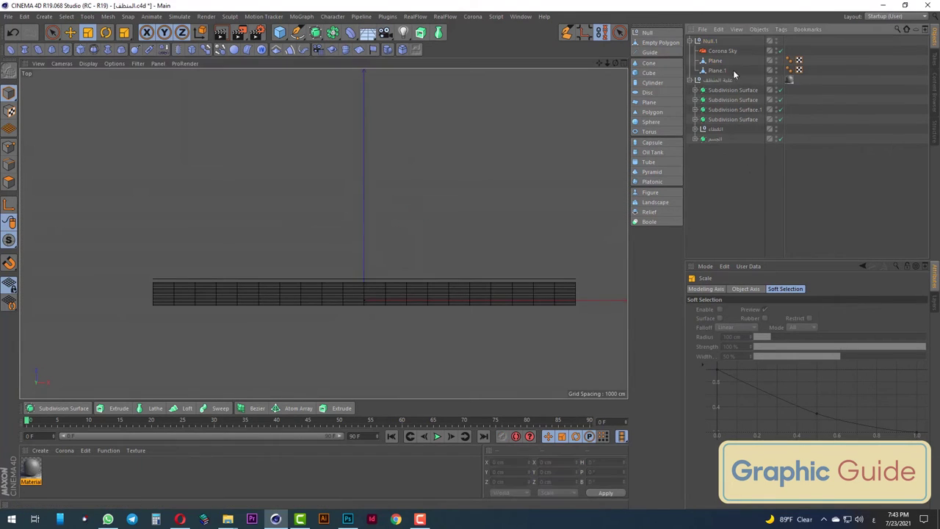
left_click(733, 70)
left_click_drag(365, 210, 375, 160)
left_click_drag(366, 201, 365, 162)
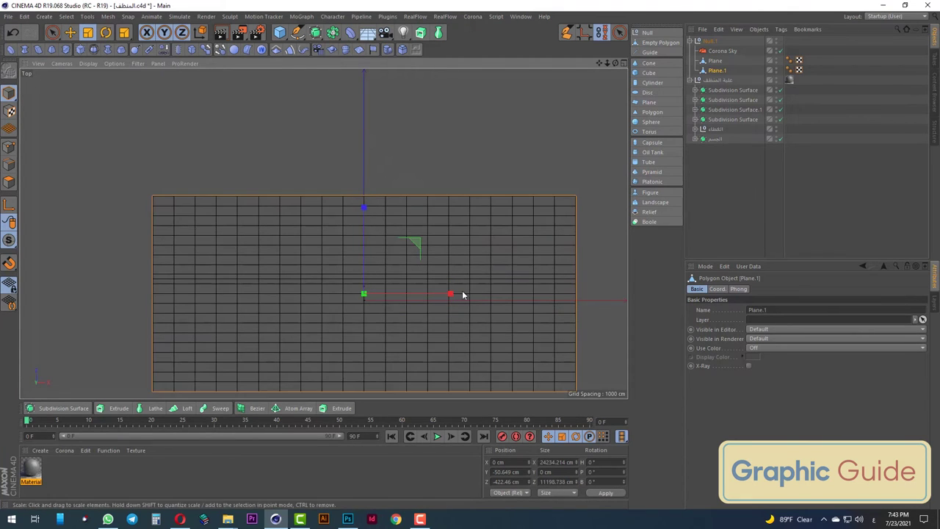
left_click_drag(450, 294, 431, 298)
Move the Plane further out along Z and check the bottle, wall and floor in Perspective
left_click(715, 61)
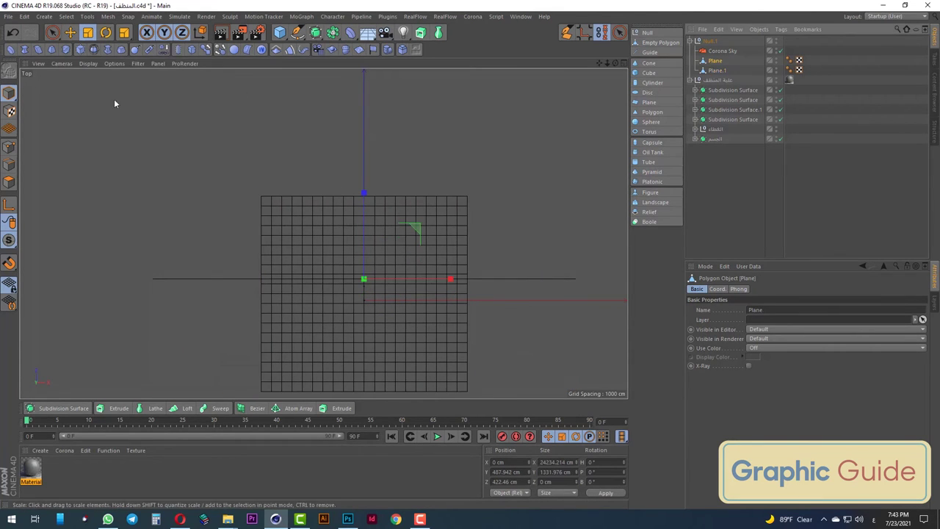
left_click(52, 32)
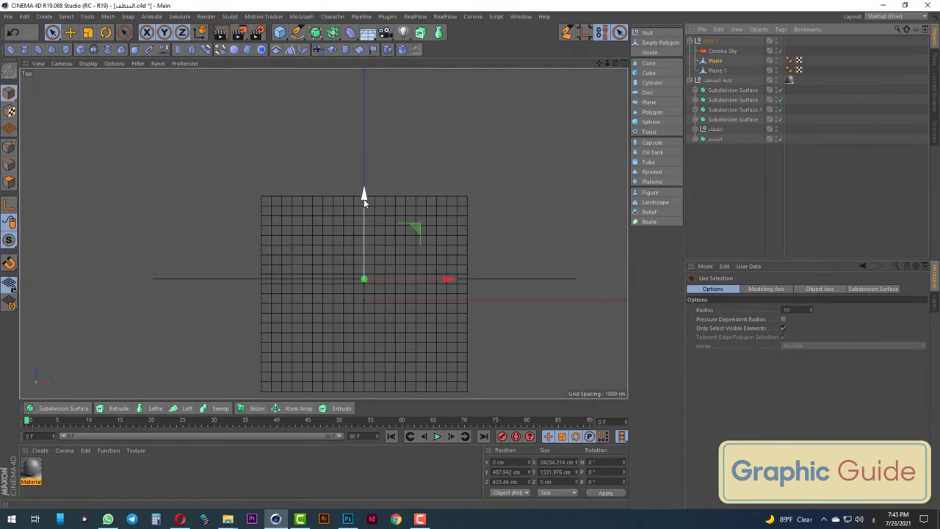
left_click_drag(363, 195, 363, 136)
key("F1")
mouse_move(304, 272)
left_mouse_down("alt")
mouse_move(367, 235)
mouse_move(360, 301)
left_mouse_up("alt")
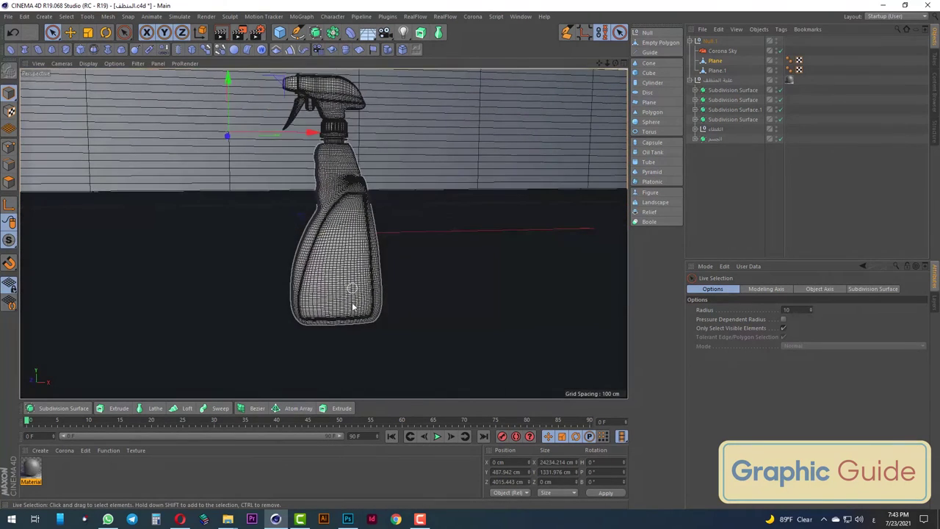
In Front view, rescale the backdrop plane to about 11032 × 7863 cm
key("F4")
scroll(357, 323, "down", 3)
scroll(359, 328, "down", 5)
scroll(360, 294, "down", 5)
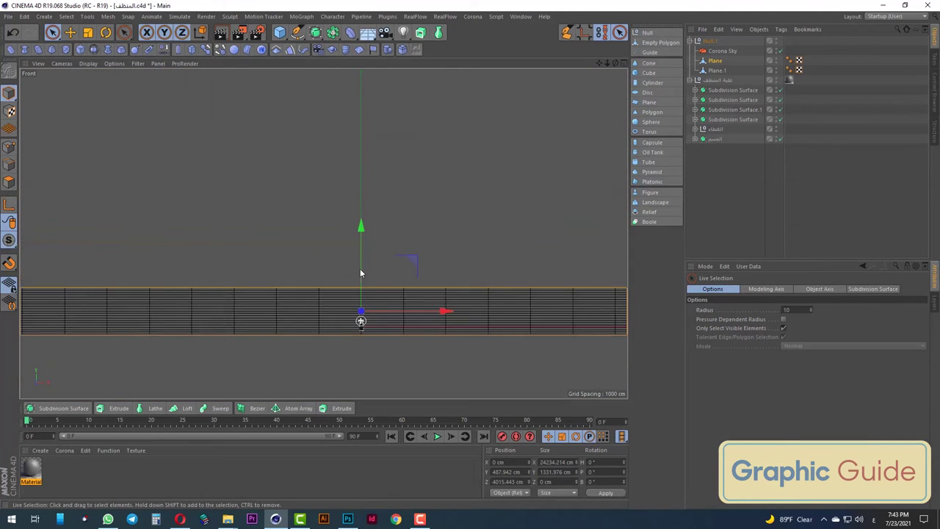
left_click(88, 32)
scroll(165, 83, "down", 1)
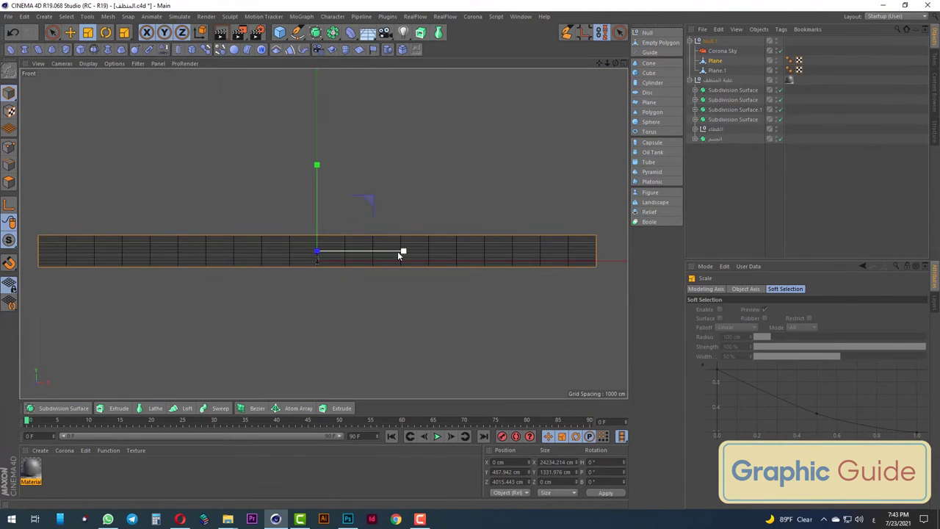
left_click_drag(403, 252, 341, 252)
left_click_drag(316, 167, 306, 186)
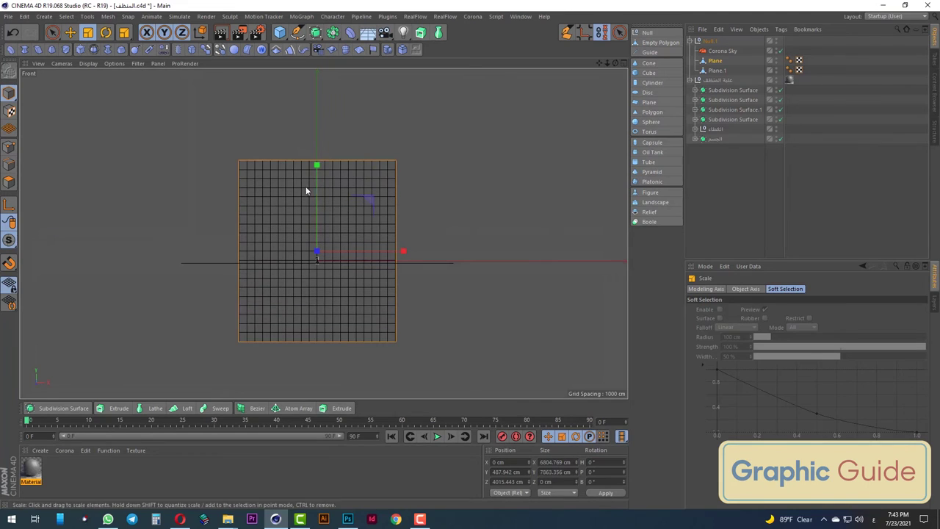
left_click_drag(404, 252, 455, 254)
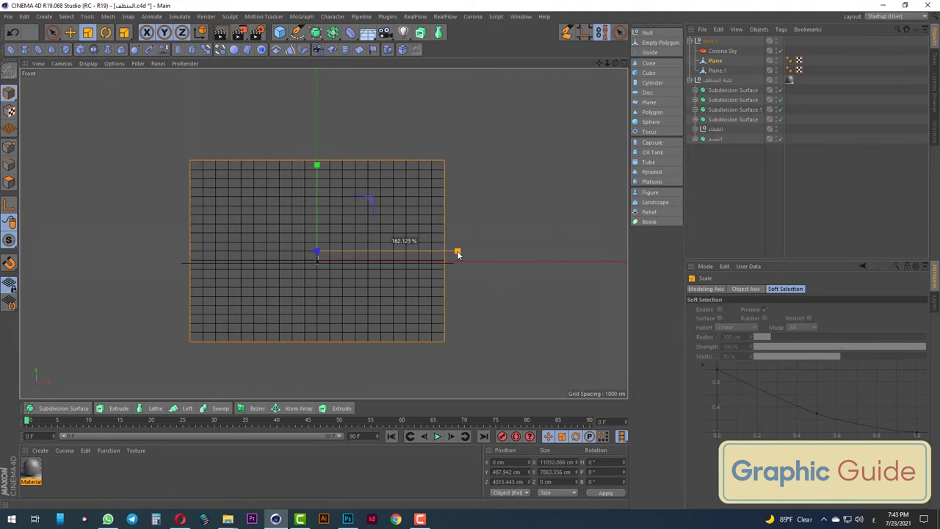
key("F1")
mouse_move(363, 321)
left_mouse_down("alt")
mouse_move(350, 313)
mouse_move(363, 286)
left_mouse_up("alt")
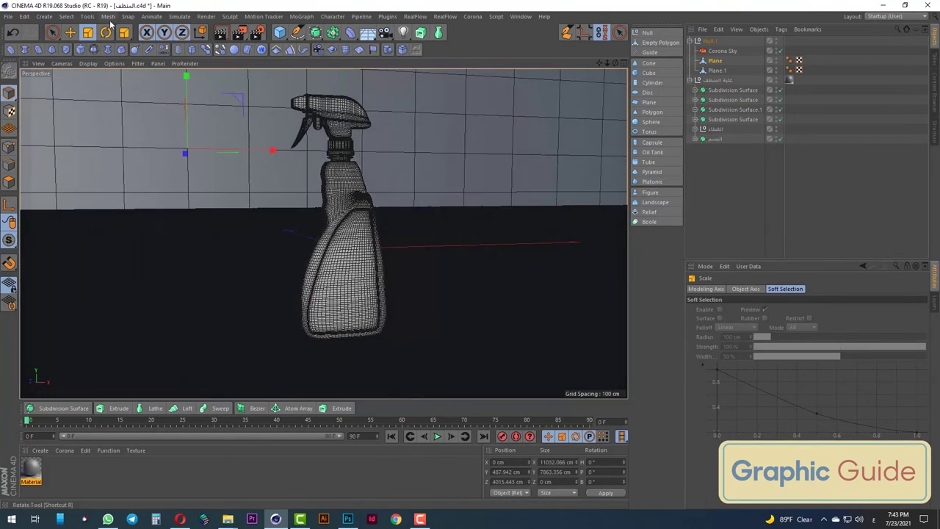
Run a test render of the spray bottle
left_click(222, 34)
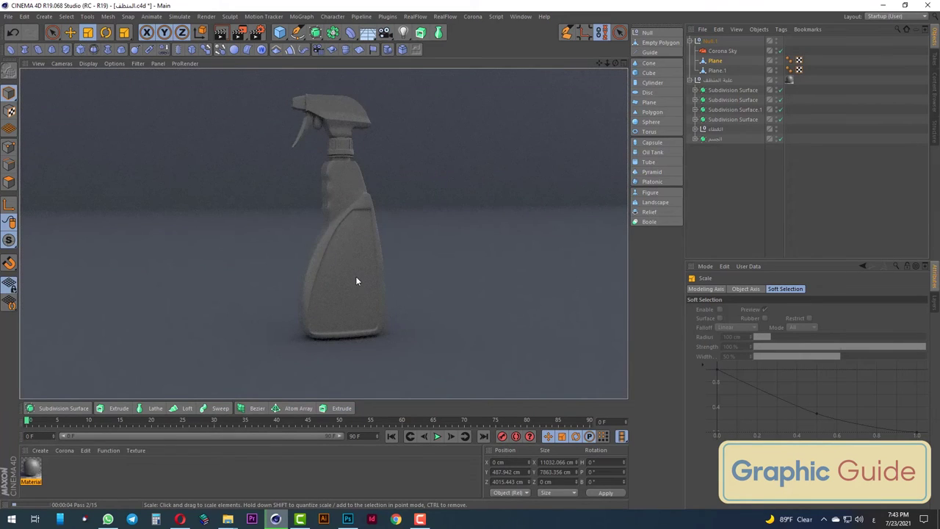
scroll(356, 276, "up", 2)
scroll(356, 276, "up", 2)
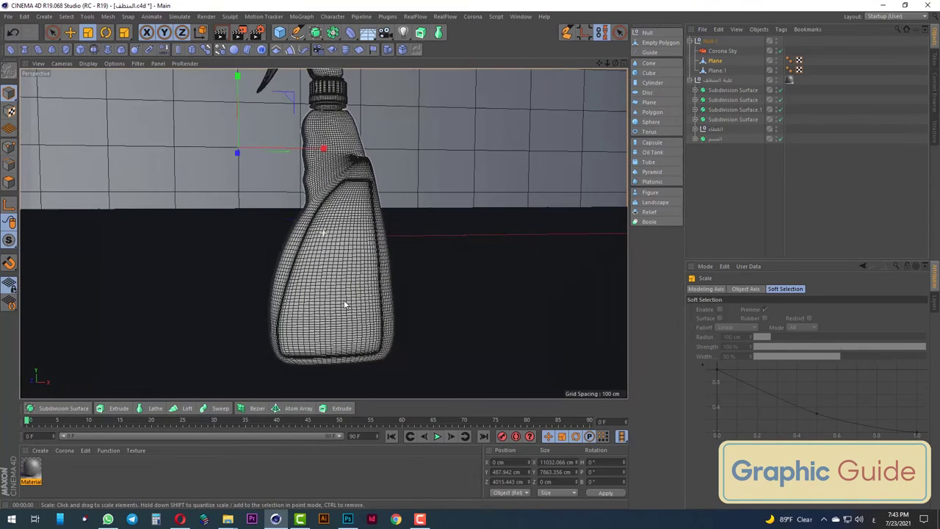
Group the sprayer-head Subdivision Surfaces and the cap under a new Null with Alt+G
left_click(53, 32)
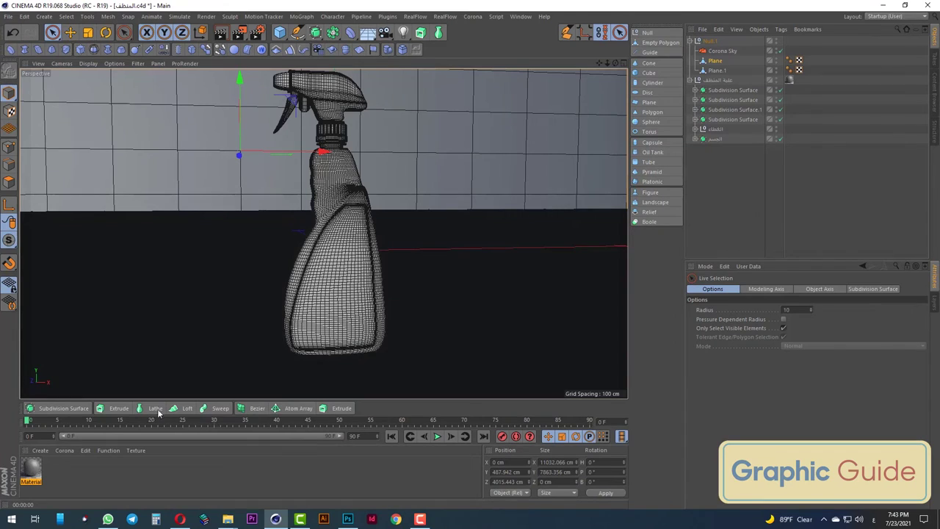
mouse_move(789, 79)
left_mouse_down()
mouse_move(800, 149)
mouse_move(789, 138)
left_mouse_up()
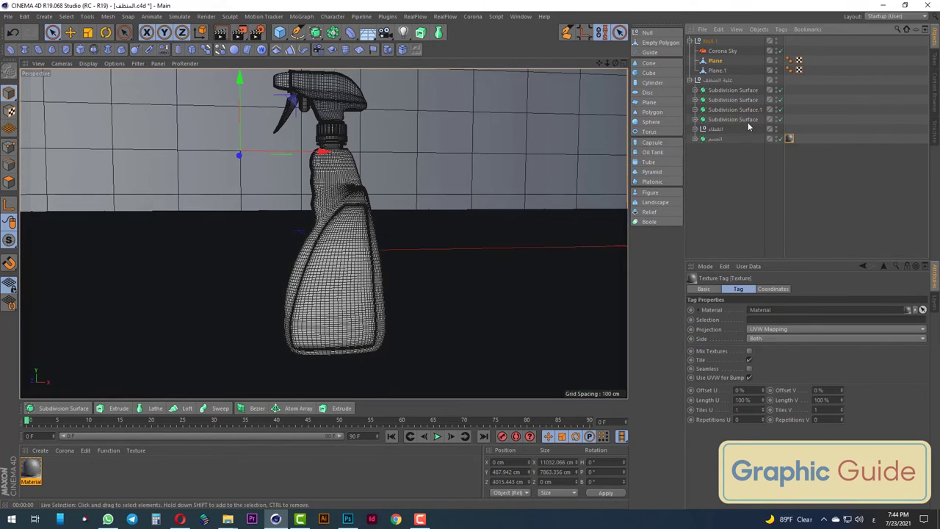
left_click(716, 129)
left_click(724, 90, "shift")
key("alt+g")
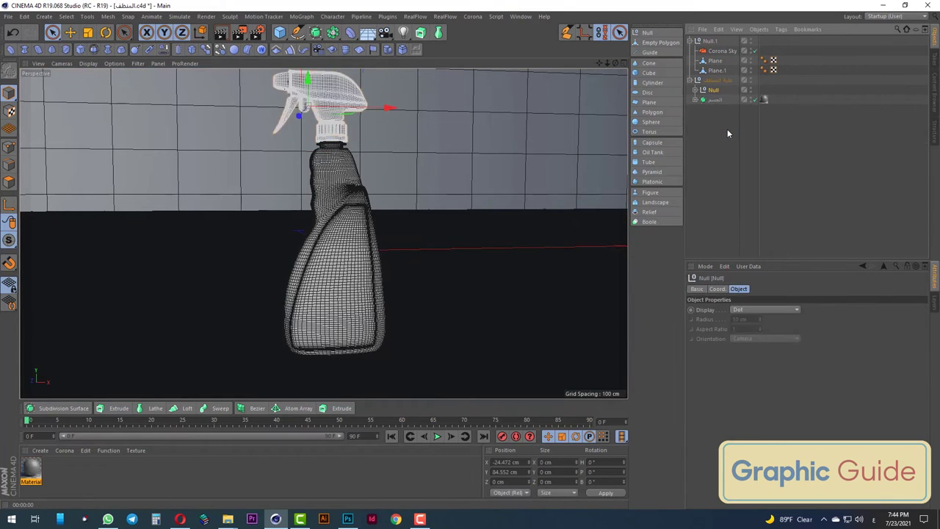
Create a new Corona material with a lighter grey diffuse and apply it to the sprayer-head group
double_click(55, 470)
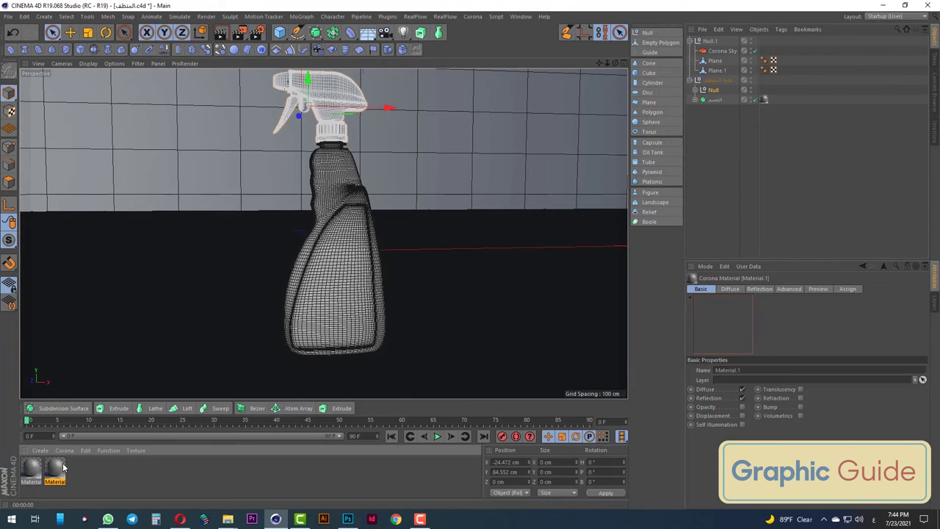
double_click(55, 470)
left_click(167, 170)
left_click(389, 156)
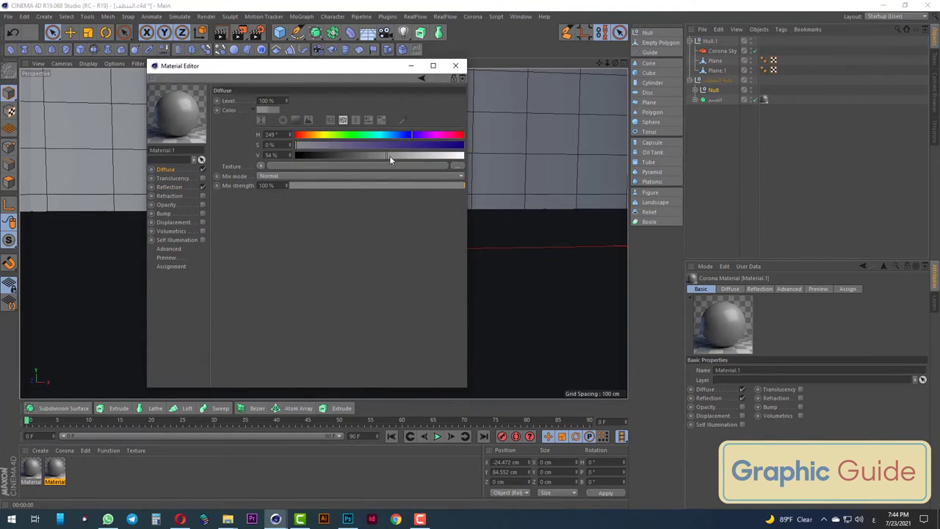
left_click(170, 187)
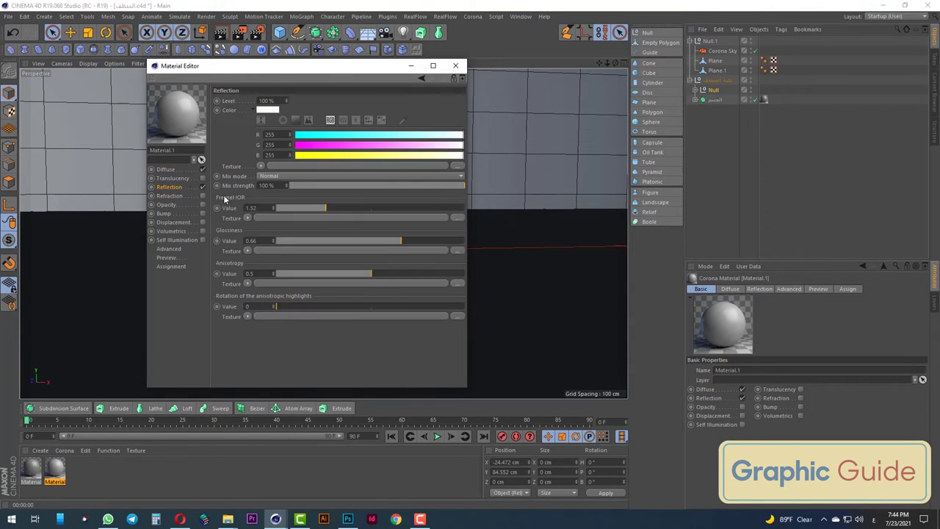
left_click(456, 65)
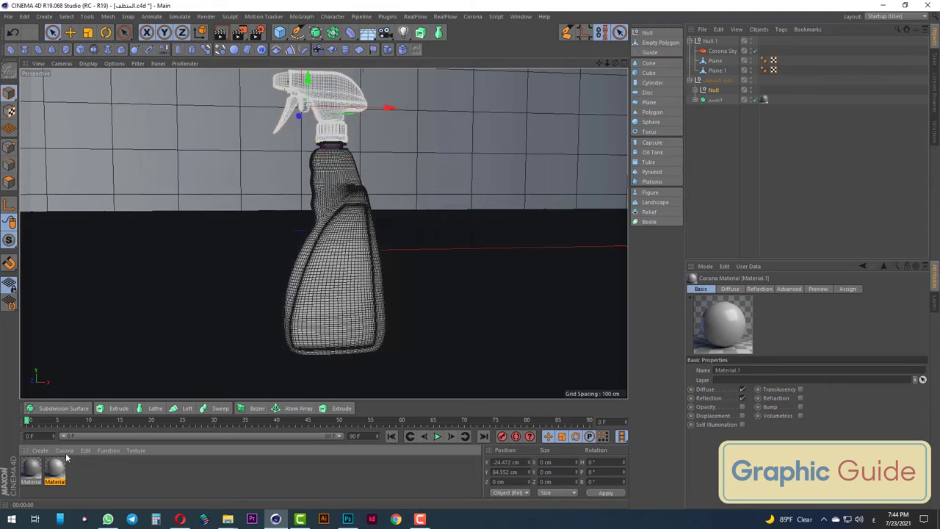
left_click_drag(54, 473, 713, 90)
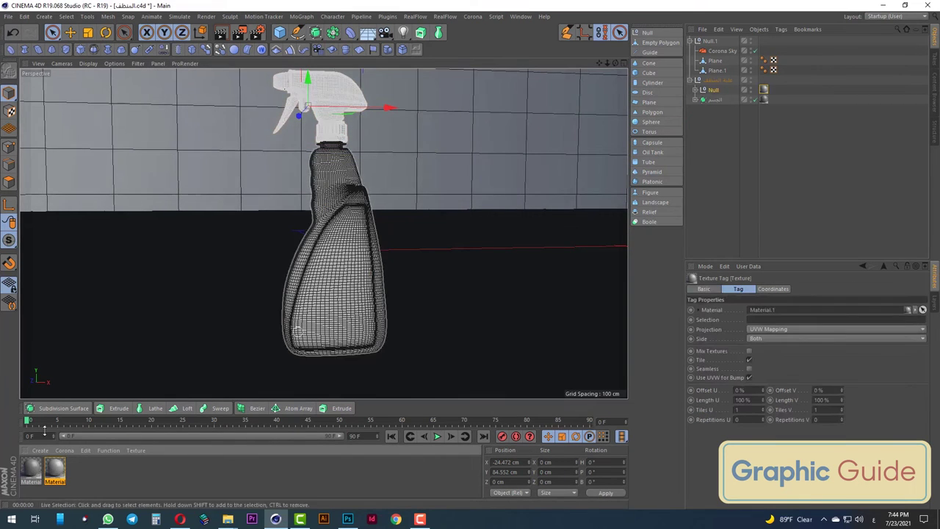
Set the first material's diffuse colour to a saturated orange-brown
double_click(31, 470)
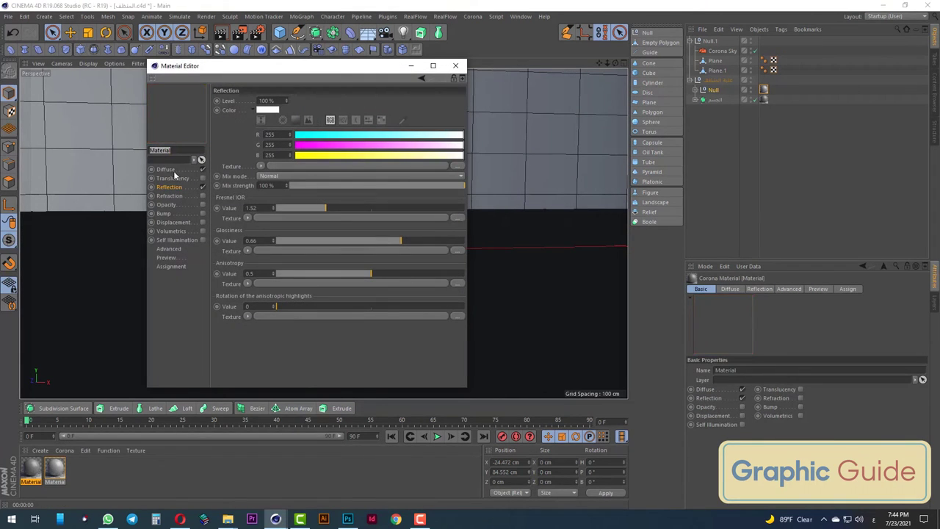
left_click(167, 170)
left_click(309, 136)
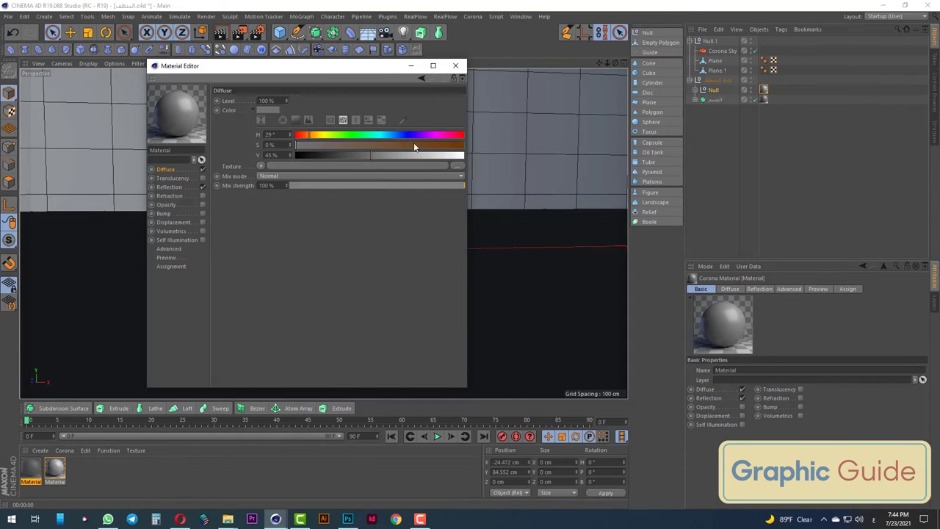
left_click(416, 156)
left_click(406, 145)
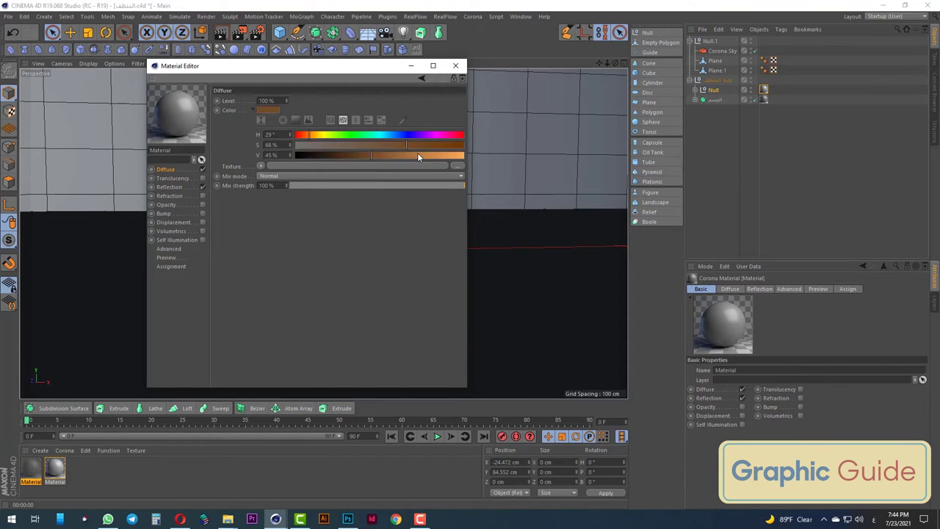
left_click(307, 137)
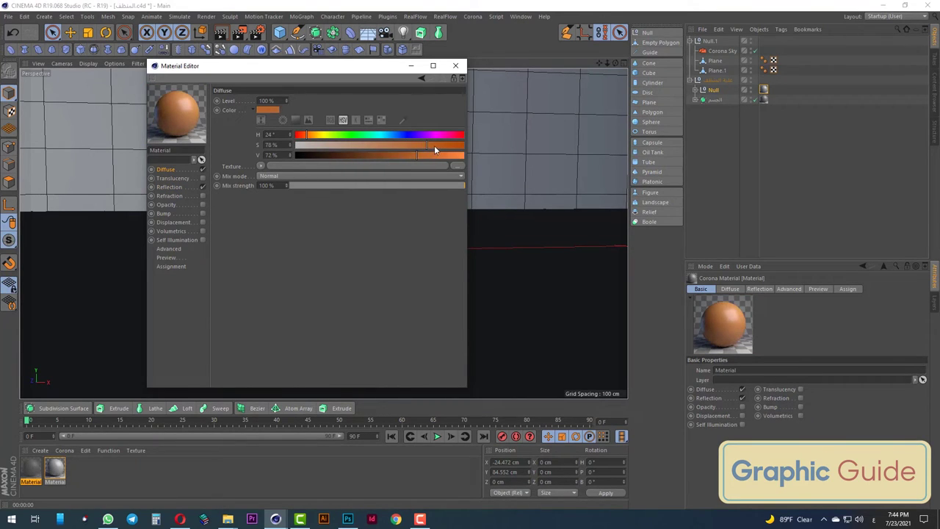
Tint the material's reflection colour yellow
left_click(168, 188)
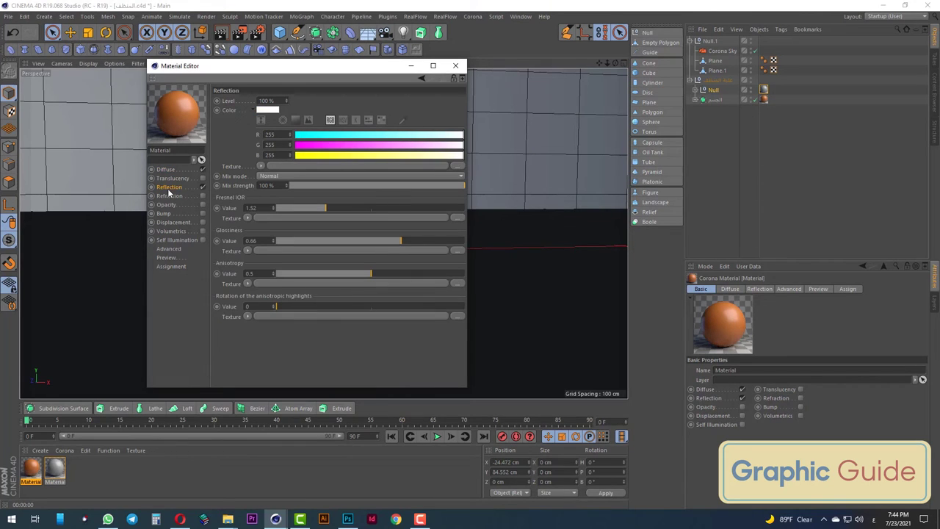
left_click(330, 145)
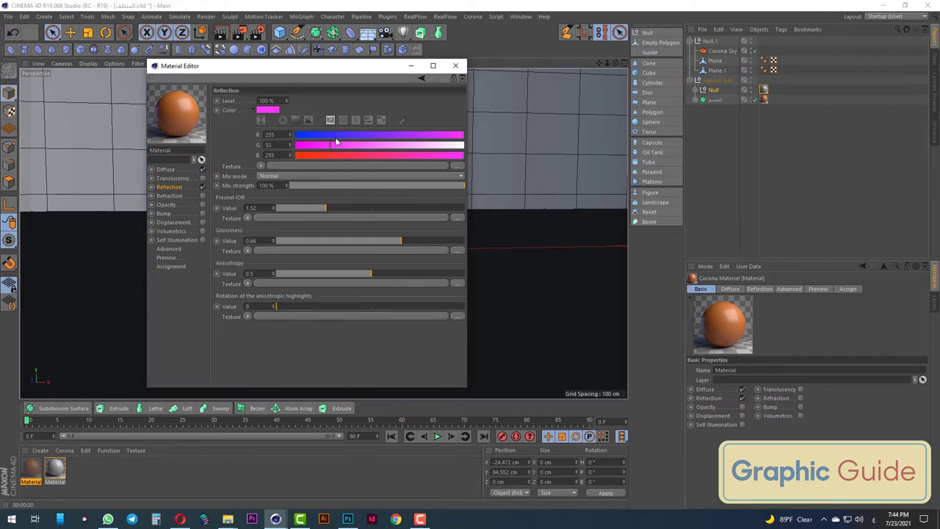
left_click(334, 135)
left_click(373, 135)
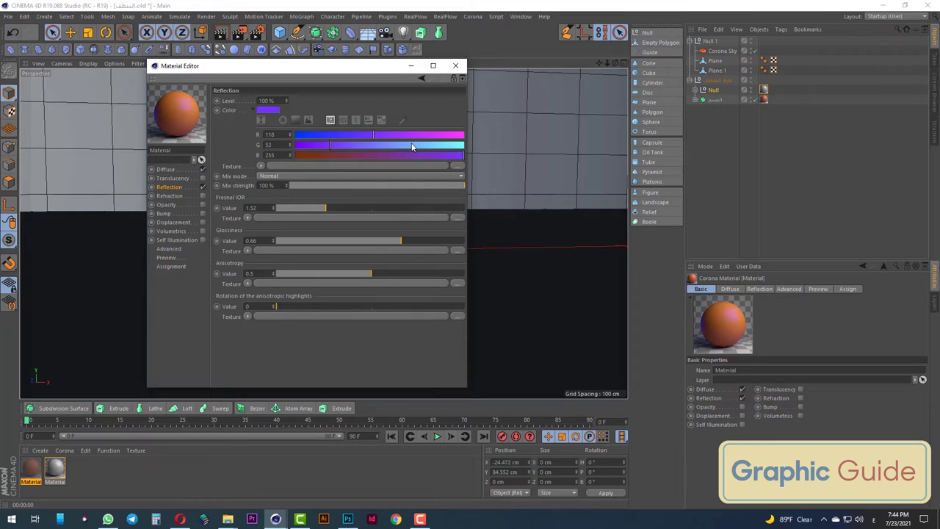
left_click(411, 144)
left_click(333, 155)
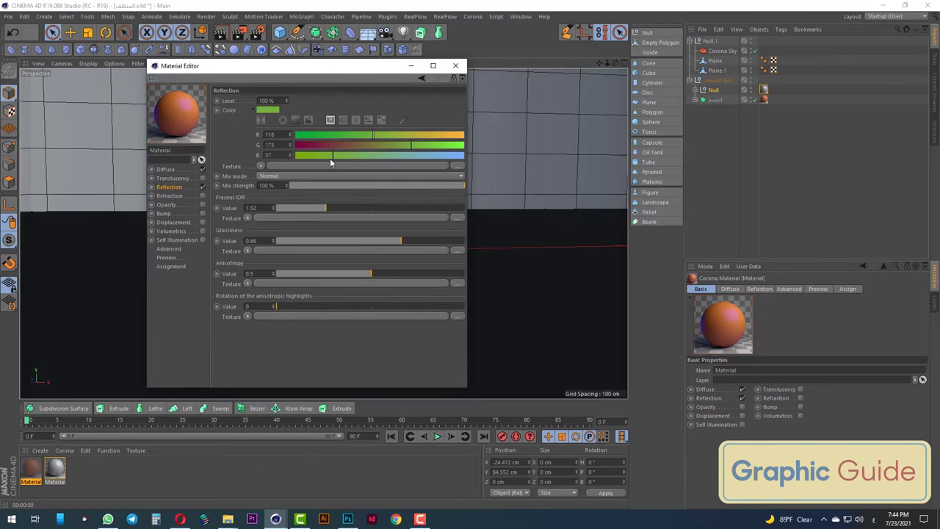
left_click(420, 135)
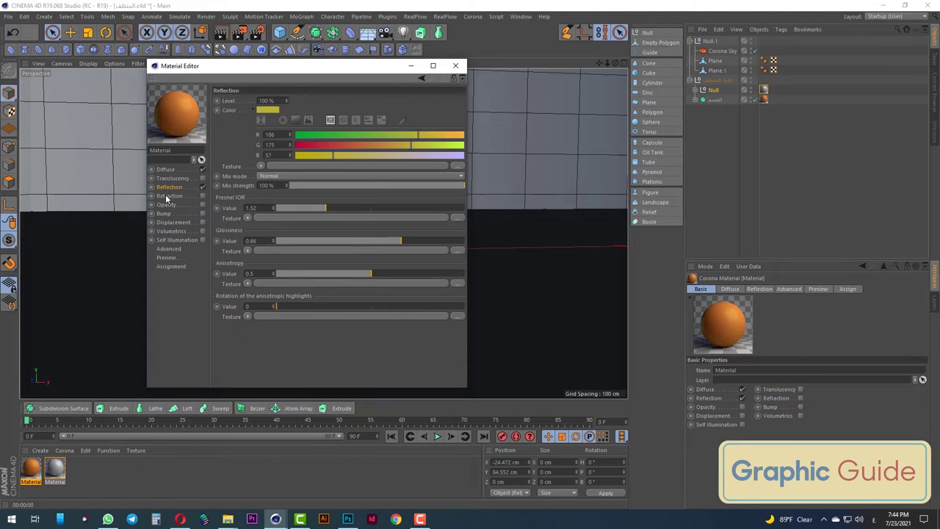
Enable refraction and give it a bright green colour
left_click(203, 196)
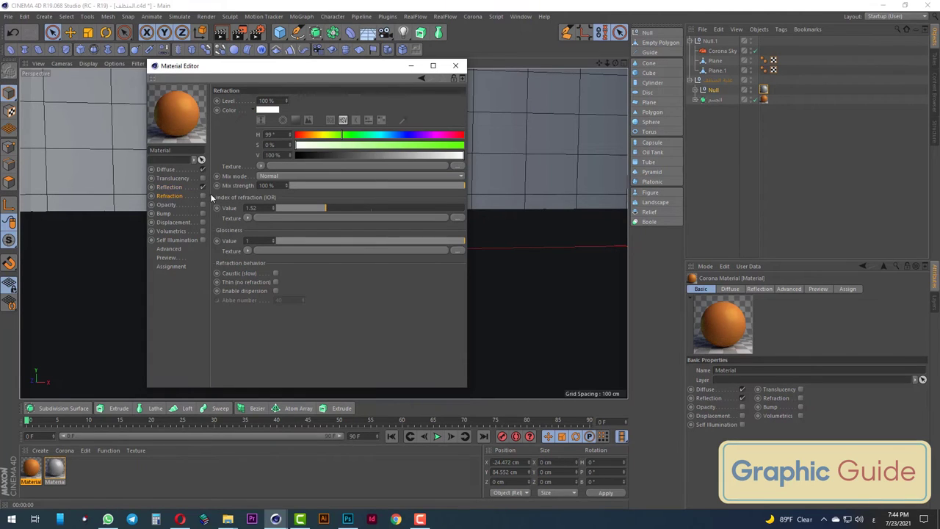
left_click(173, 188)
left_click(172, 196)
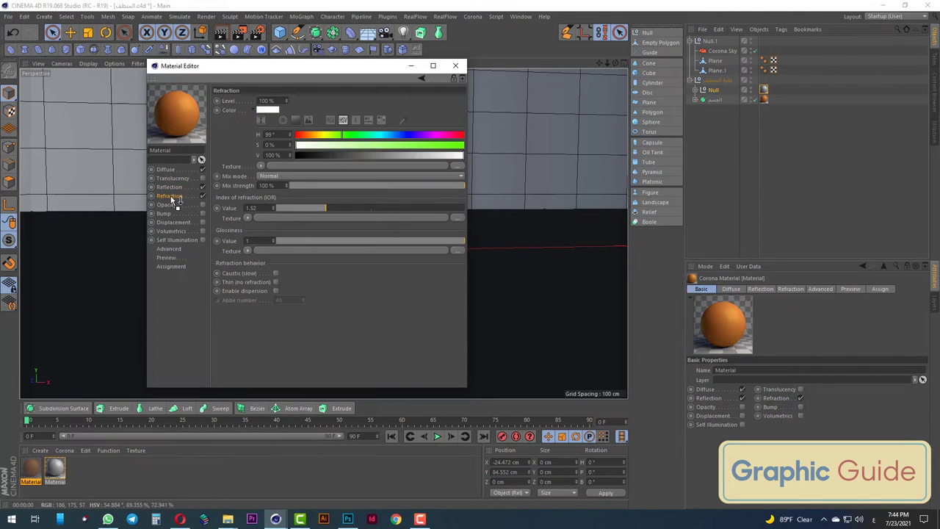
left_click(272, 115)
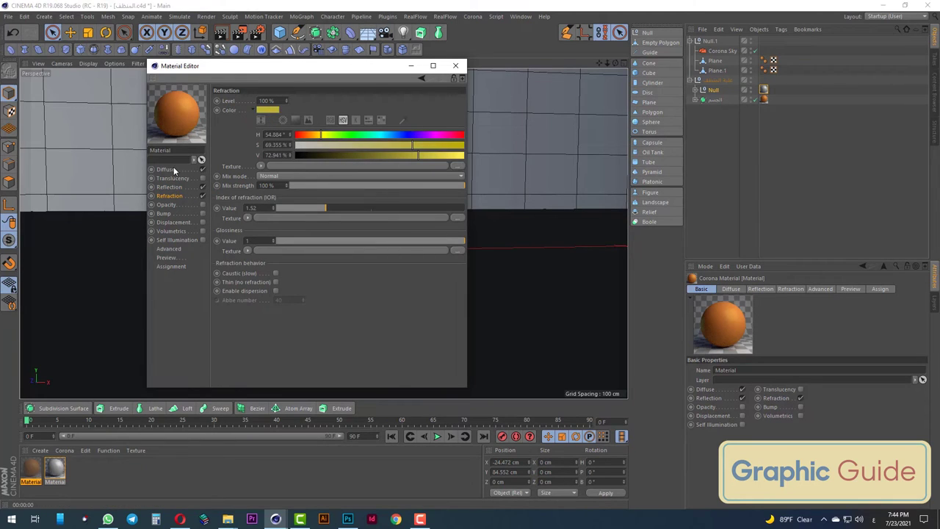
left_click(166, 170)
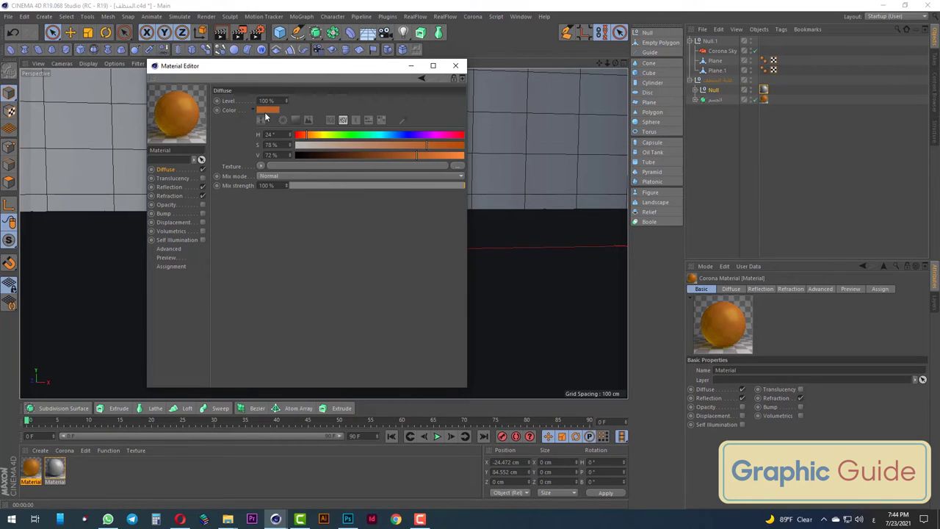
left_click(171, 195)
left_click(352, 135)
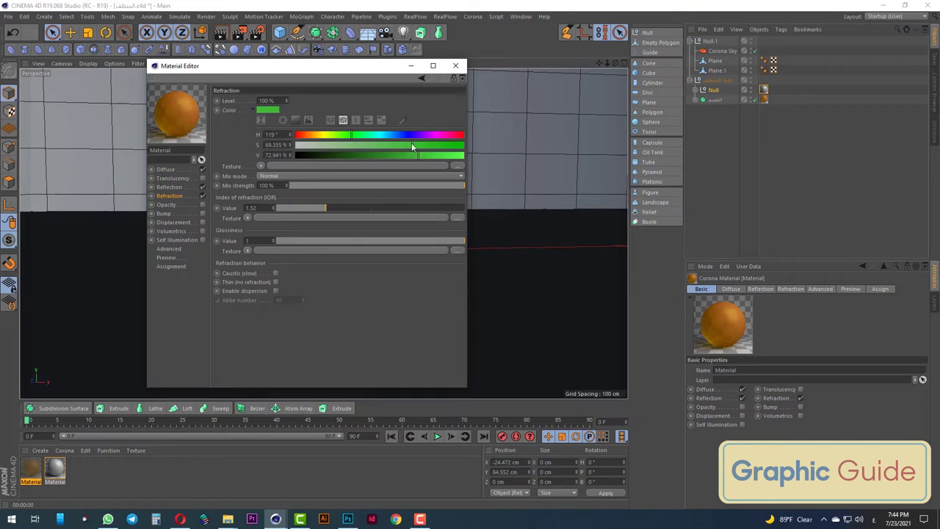
left_click_drag(427, 157, 461, 155)
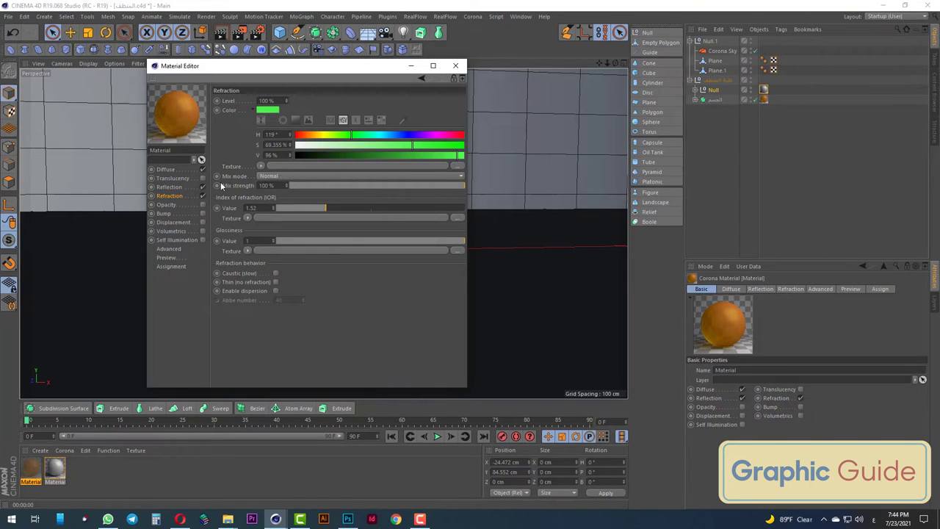
Shift the diffuse colour to a brighter red-orange and make the reflection colour orange
left_click(176, 189)
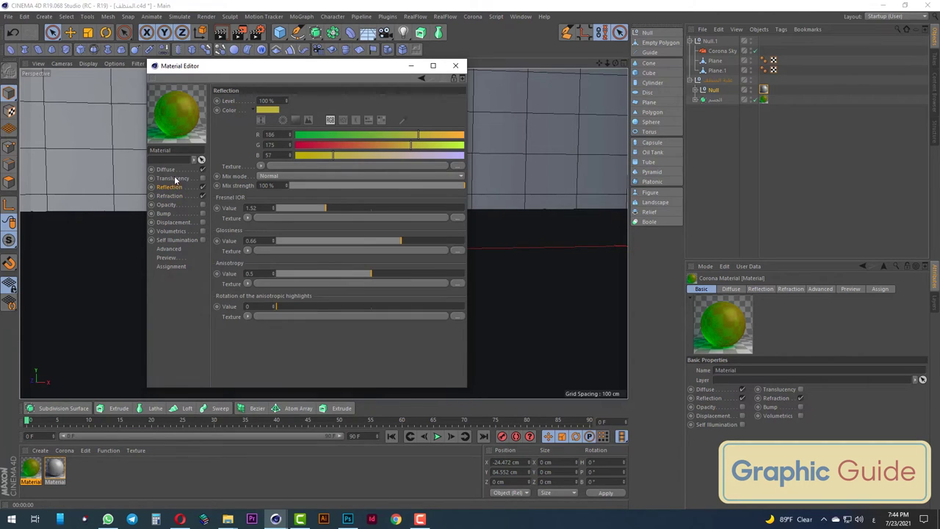
left_click(174, 170)
left_click_drag(308, 138, 302, 138)
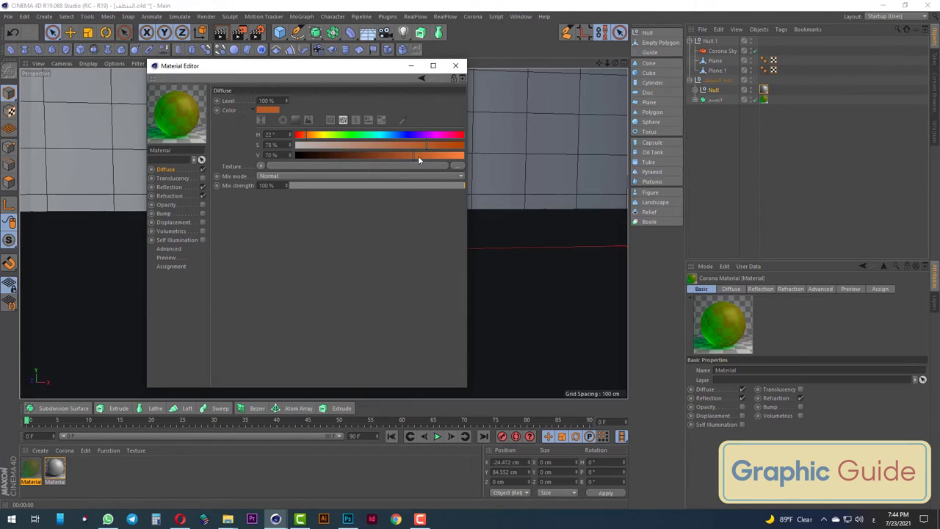
left_click_drag(418, 155, 446, 158)
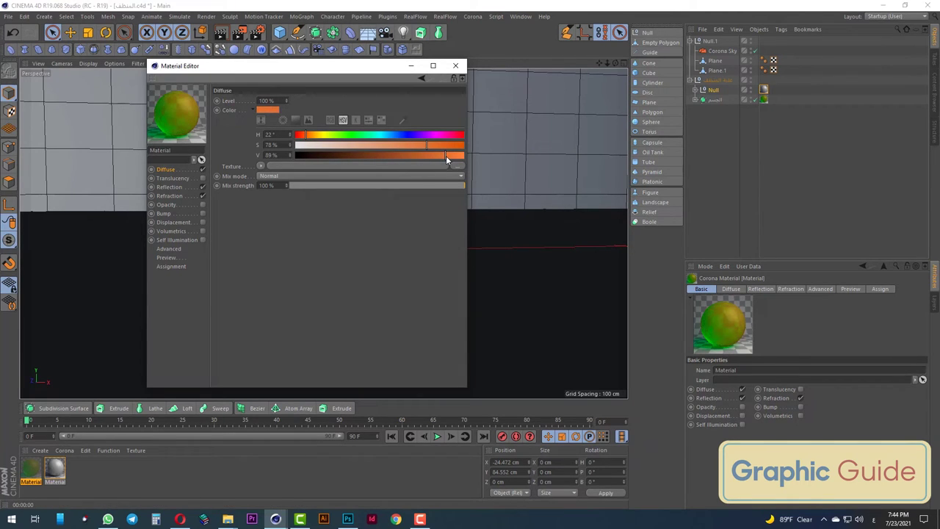
left_click(175, 188)
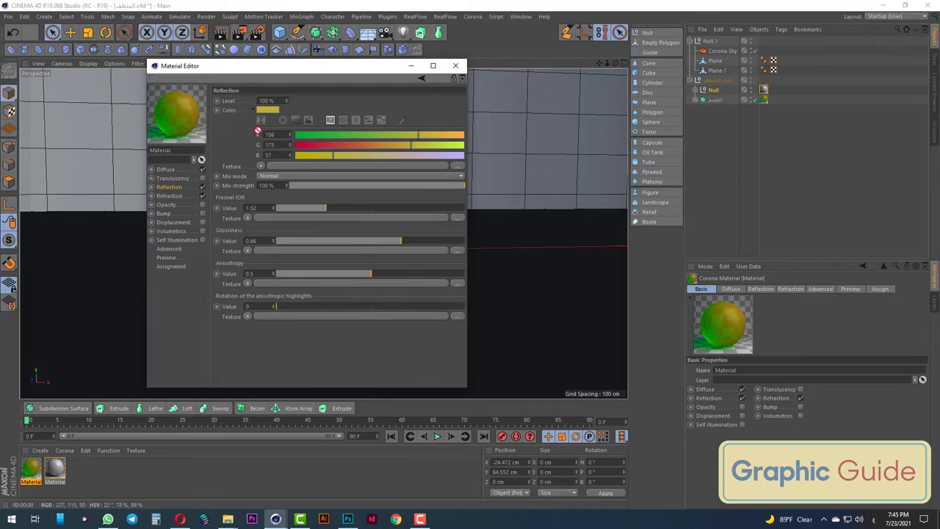
left_click_drag(268, 112, 268, 110)
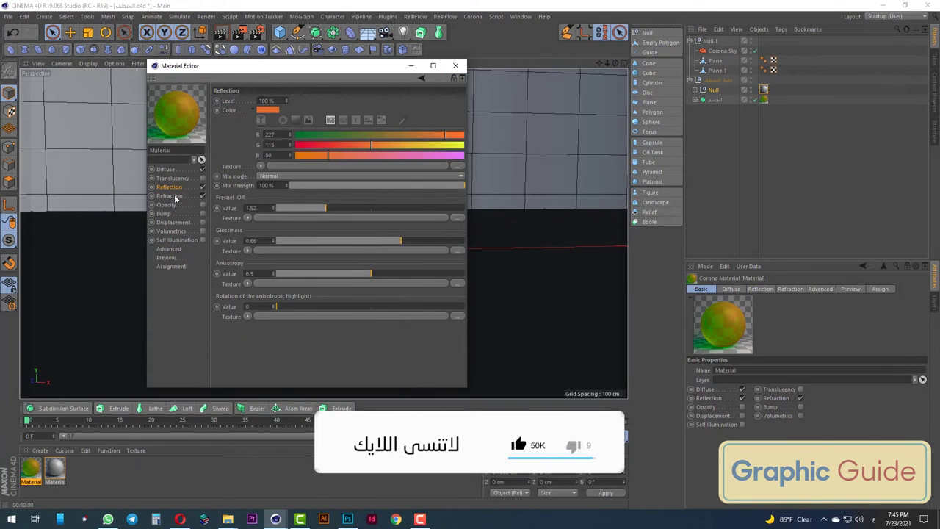
Set refraction glossiness to 0.6 and reflection glossiness to 0.77, then close the editor
left_click_drag(400, 241, 388, 242)
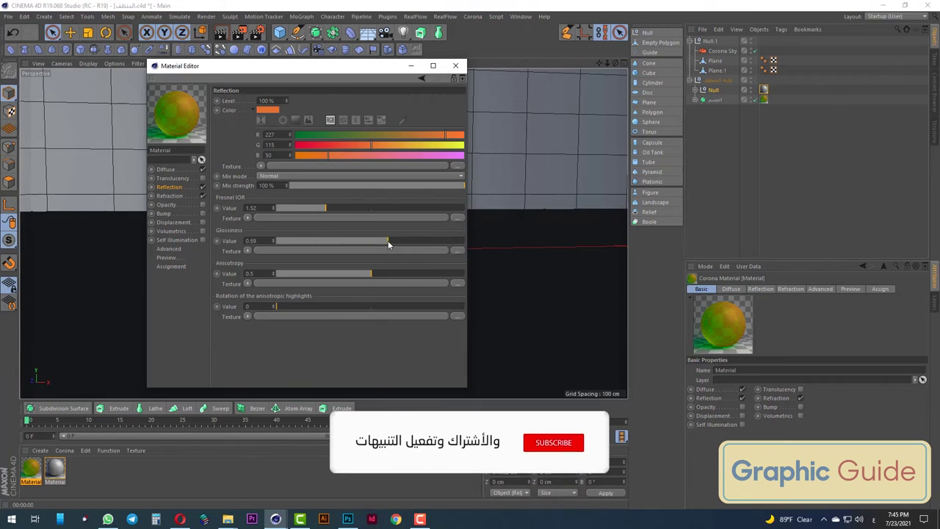
left_click(169, 195)
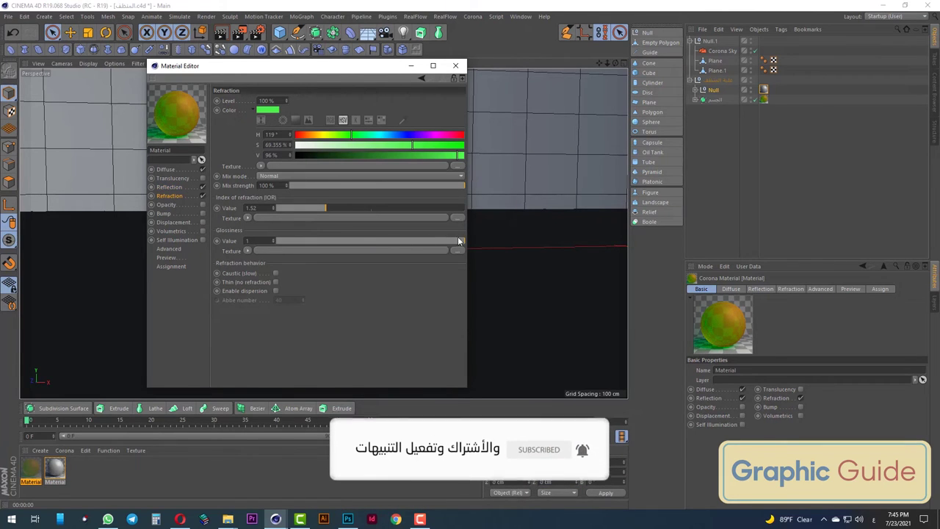
left_click_drag(458, 241, 405, 241)
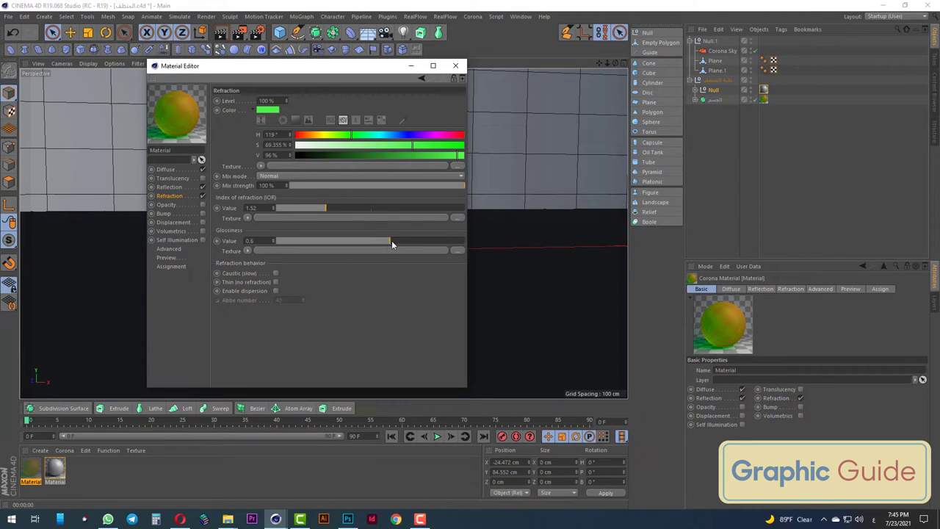
left_click(163, 188)
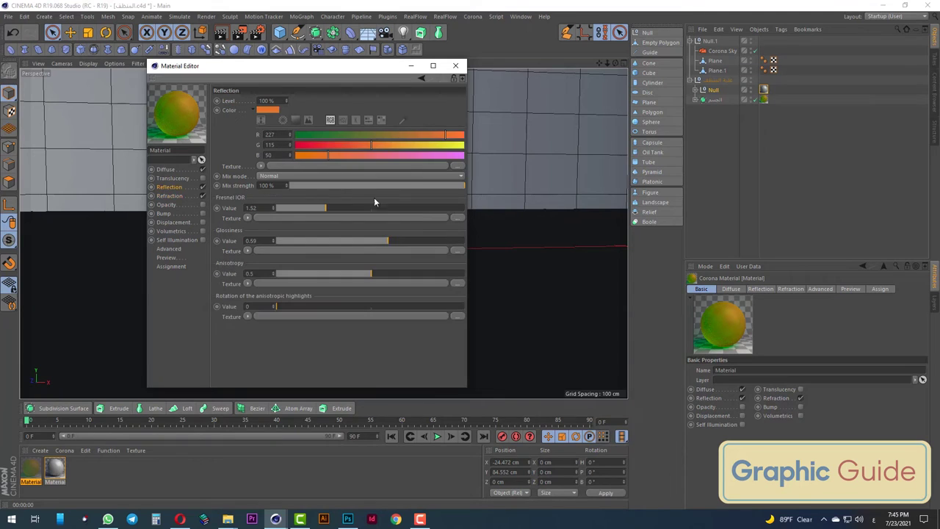
left_click_drag(409, 241, 422, 240)
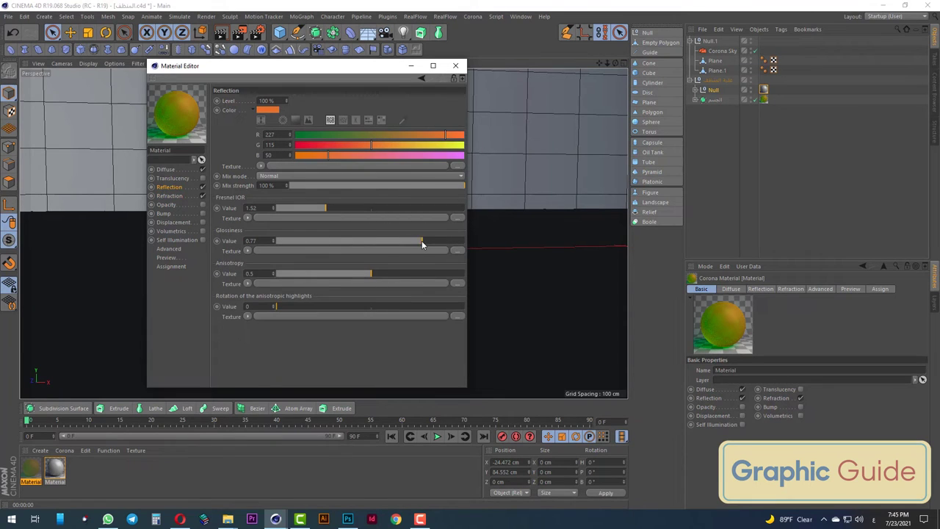
left_click(456, 66)
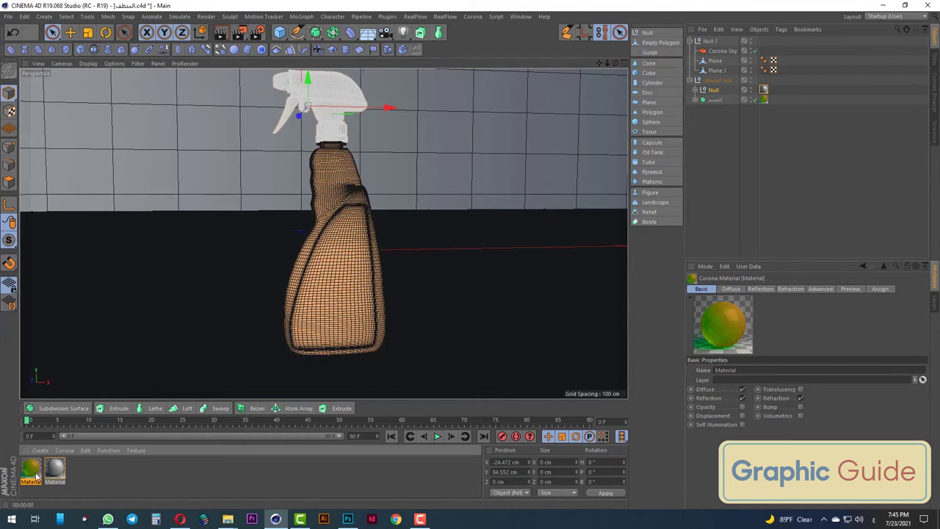
Apply the material to the bottle object and return to the editor view
mouse_move(37, 476)
left_mouse_down()
mouse_move(773, 107)
mouse_move(758, 111)
left_mouse_up()
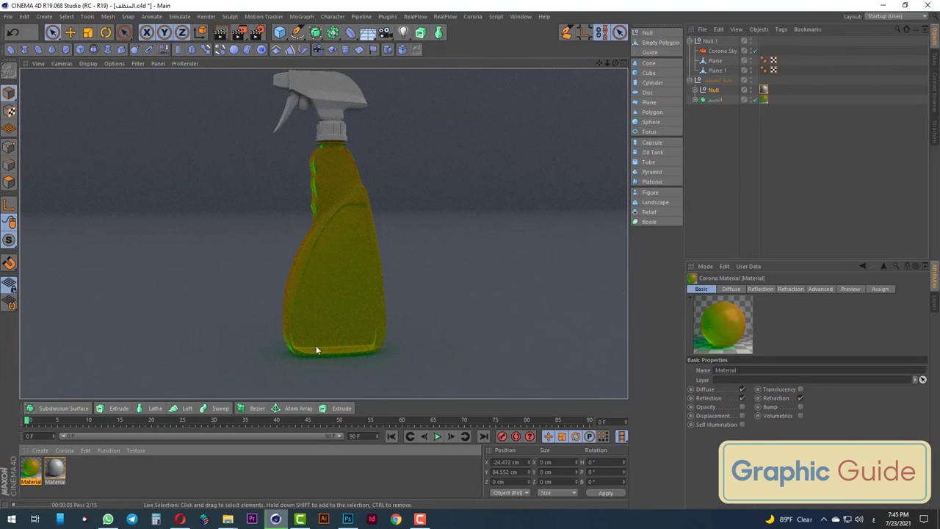
left_click(316, 345)
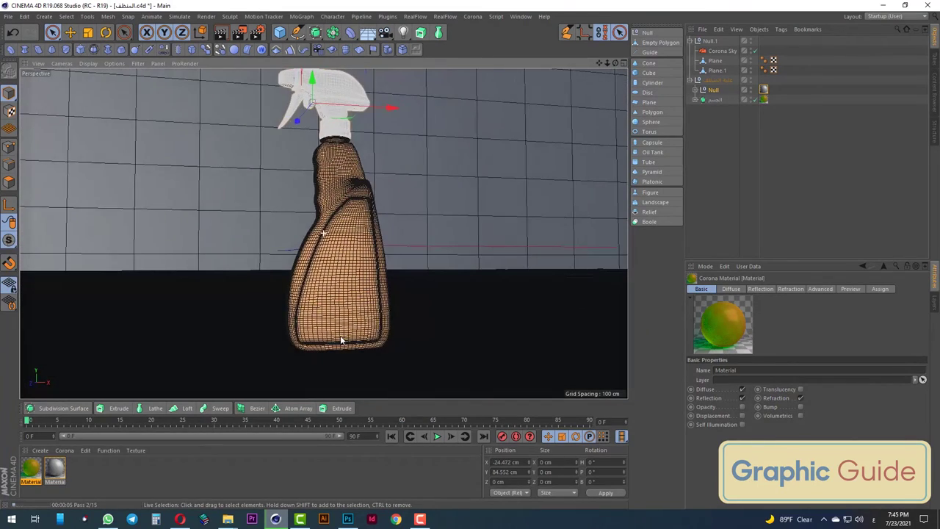
scroll(353, 345, "down", 3)
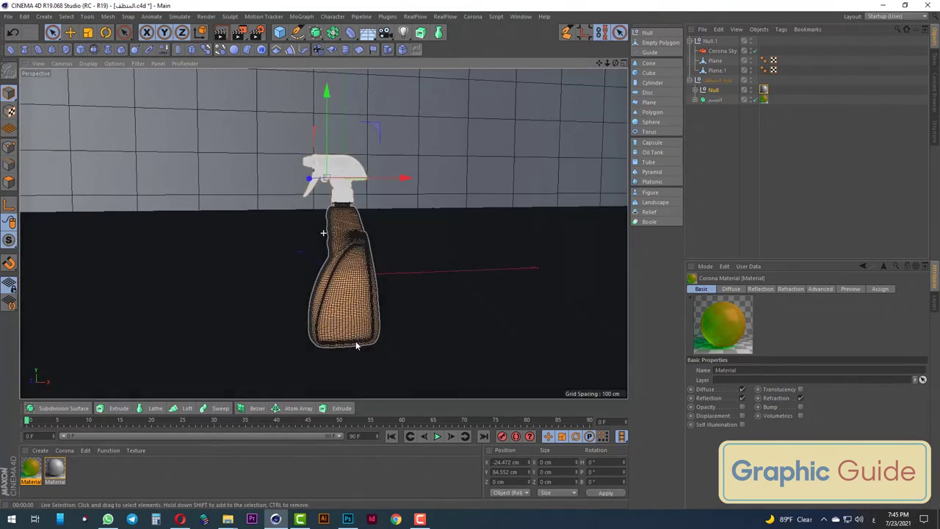
scroll(356, 345, "up", 3)
mouse_move(352, 340)
left_mouse_down("alt")
mouse_move(379, 312)
mouse_move(353, 311)
left_mouse_up("alt")
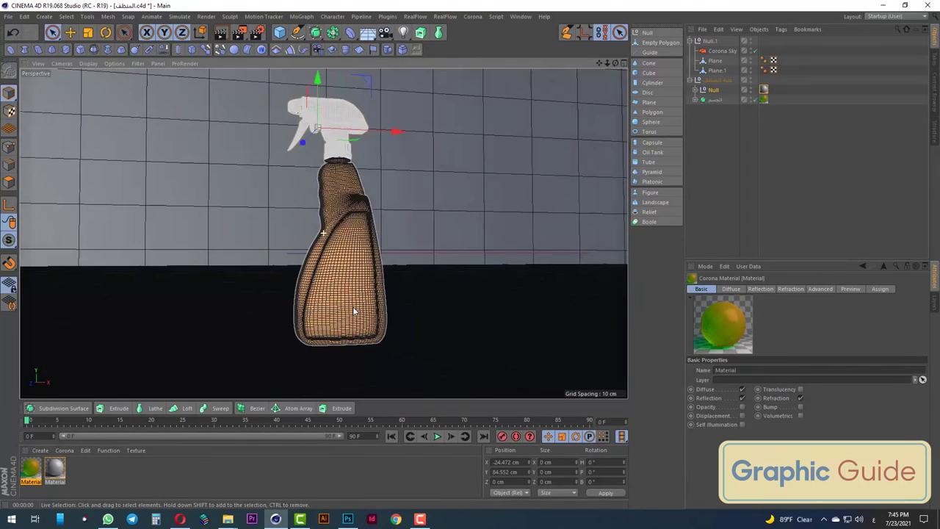
Rotate the whole bottle group to a 31.2° heading
left_click(713, 79)
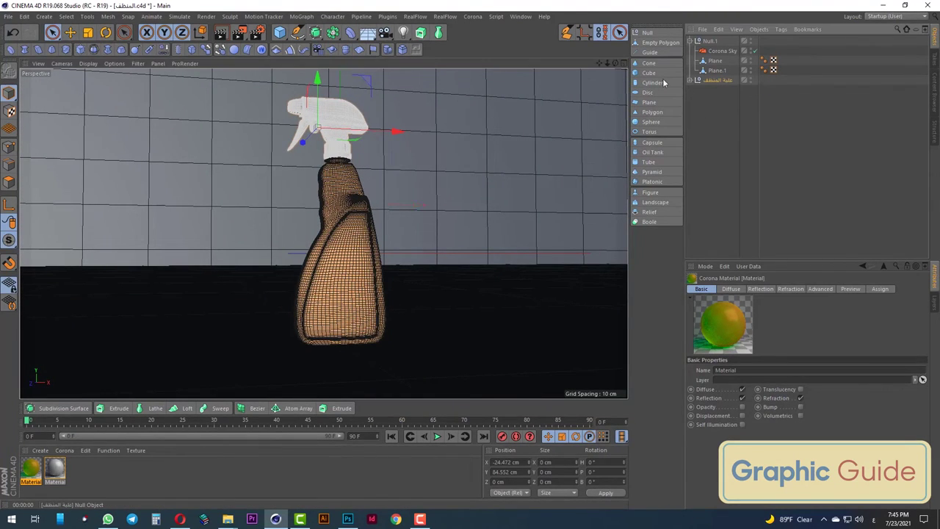
left_click(106, 32)
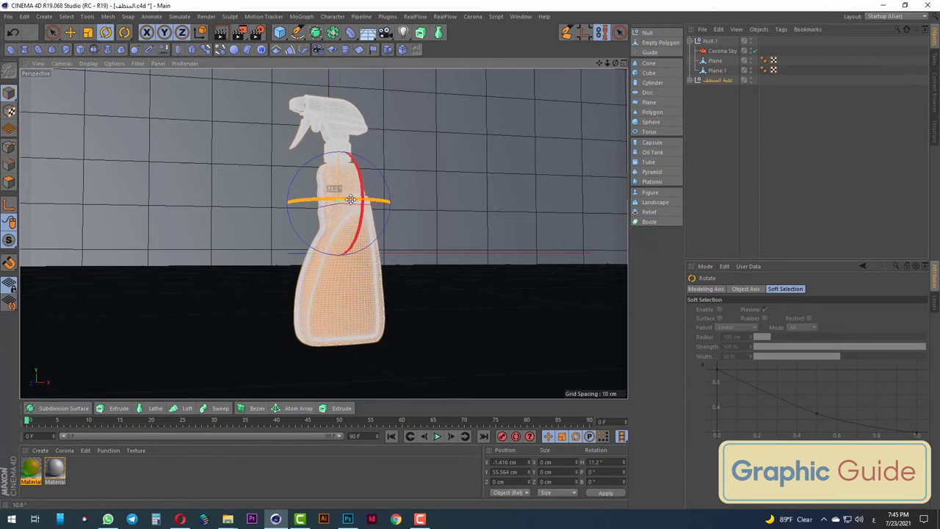
left_click_drag(338, 201, 372, 199)
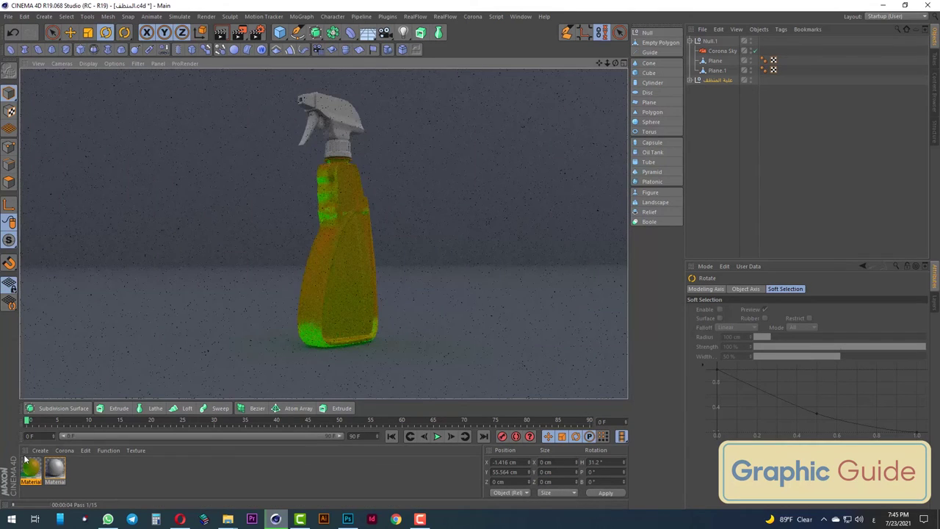
Compare the bottle material with Reflection off, re-enable it, and move the editor beside the bottle
double_click(33, 473)
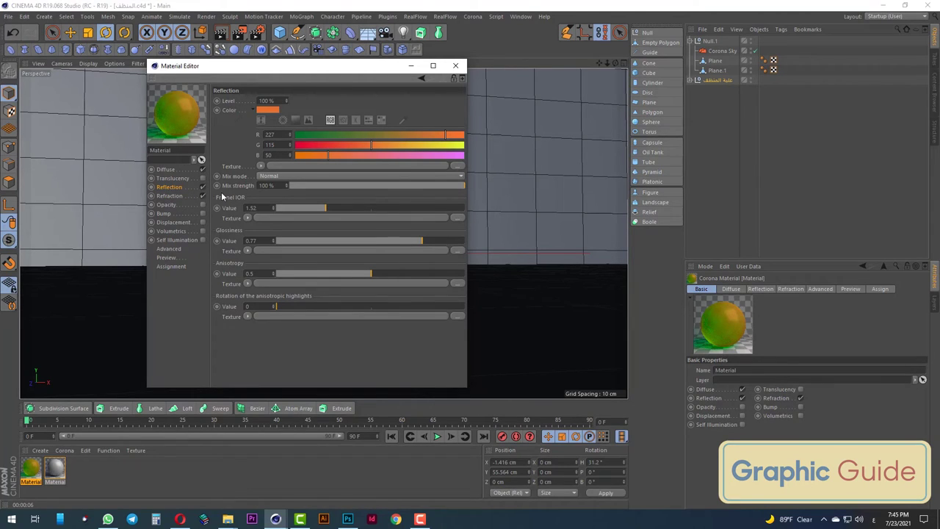
left_click(203, 187)
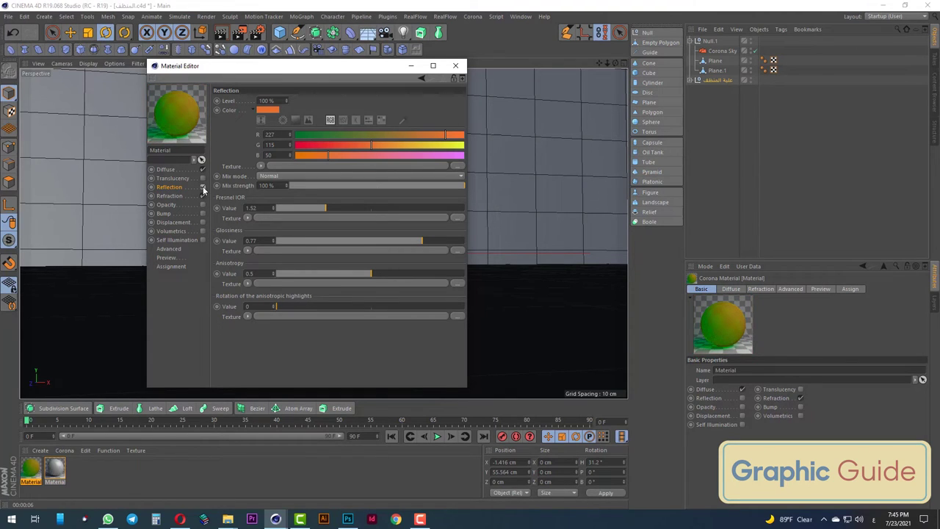
left_click(203, 195)
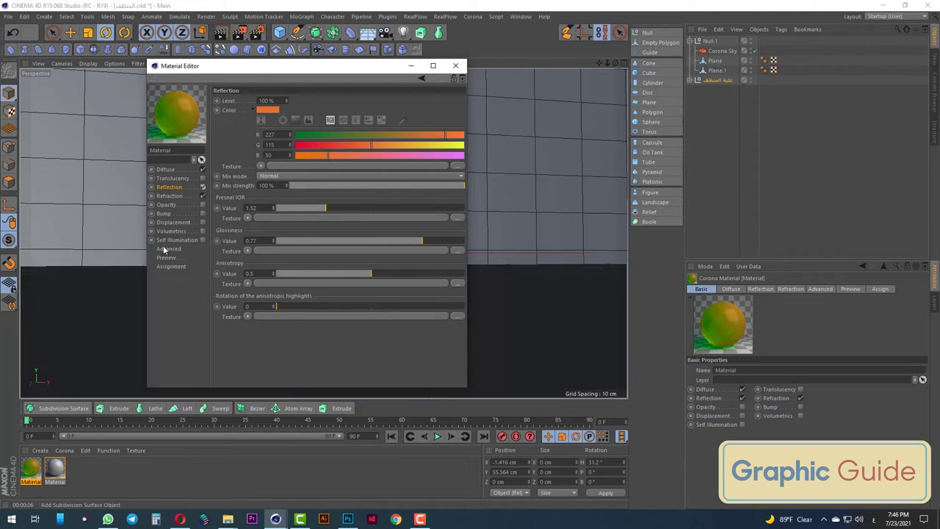
left_click_drag(209, 71, 473, 92)
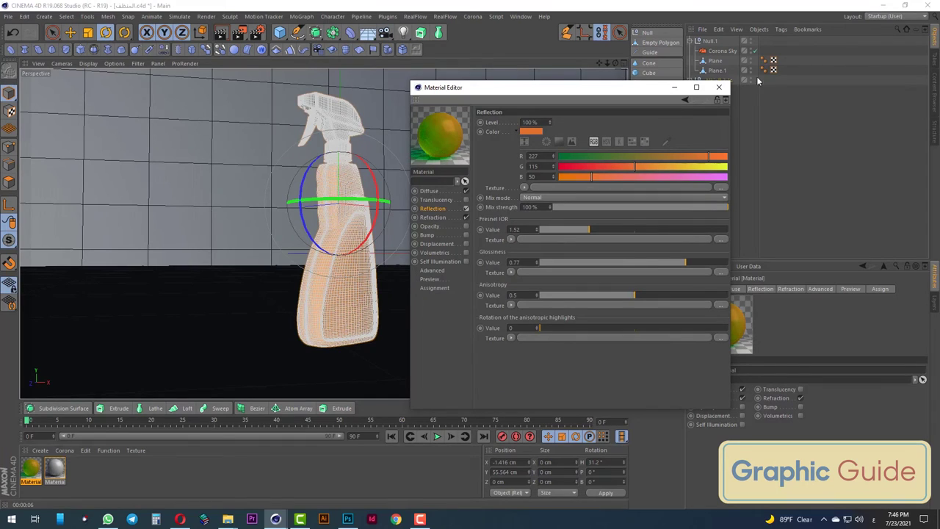
Duplicate the bottle body out of its group and merge the copy into one polygon object
left_click(695, 79)
left_click(719, 87)
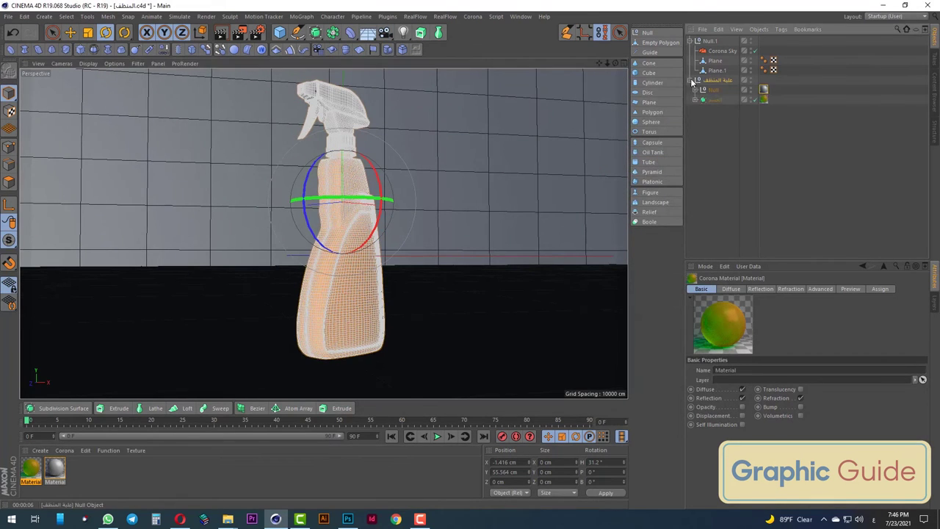
left_click(720, 101)
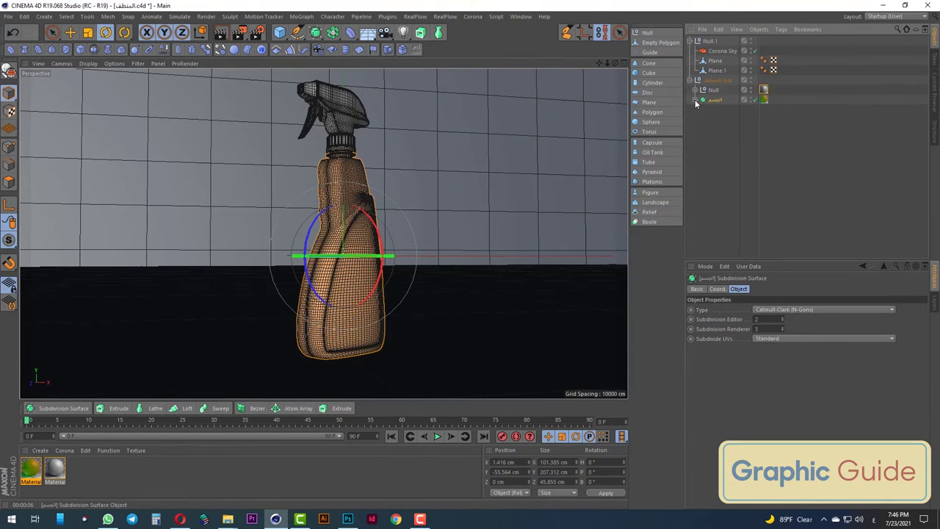
left_click(696, 101)
left_click(697, 102)
left_click_drag(719, 99, 753, 110, "ctrl")
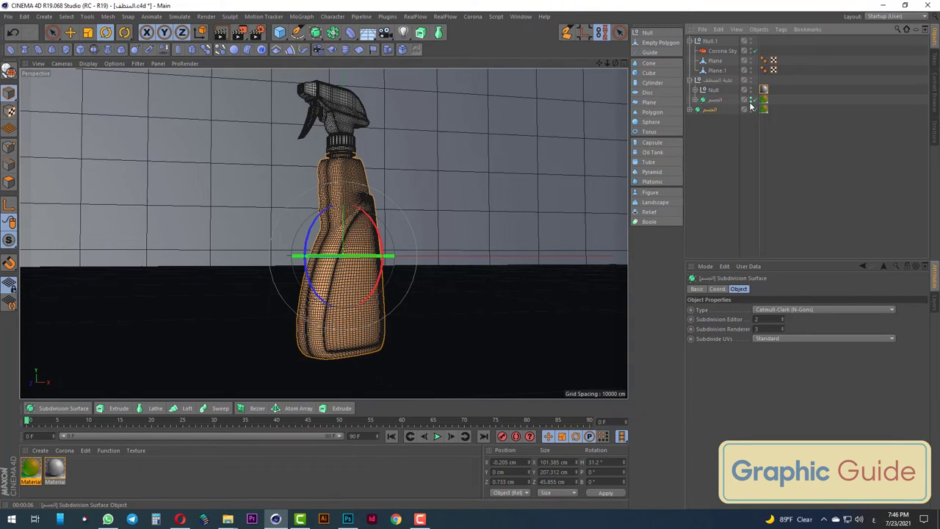
left_click(695, 109)
left_click_drag(727, 166, 699, 108)
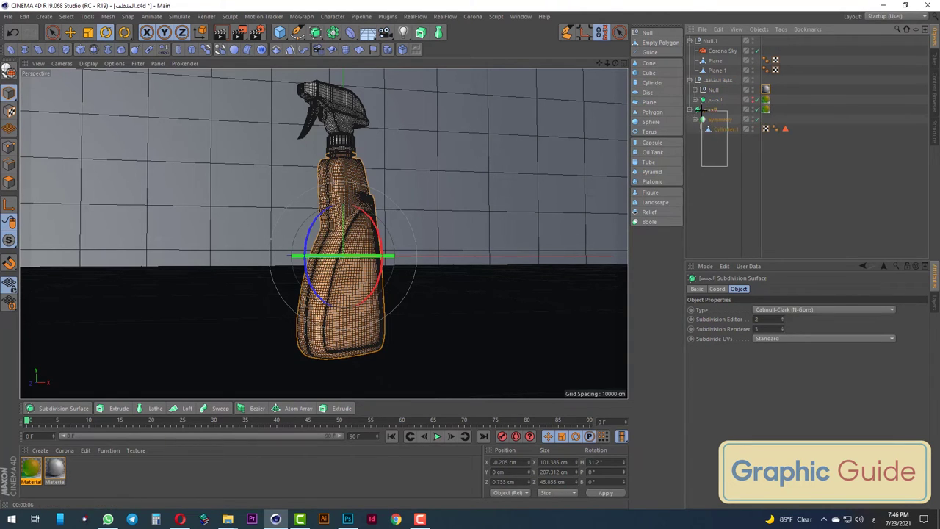
right_click(705, 111)
left_click(771, 389)
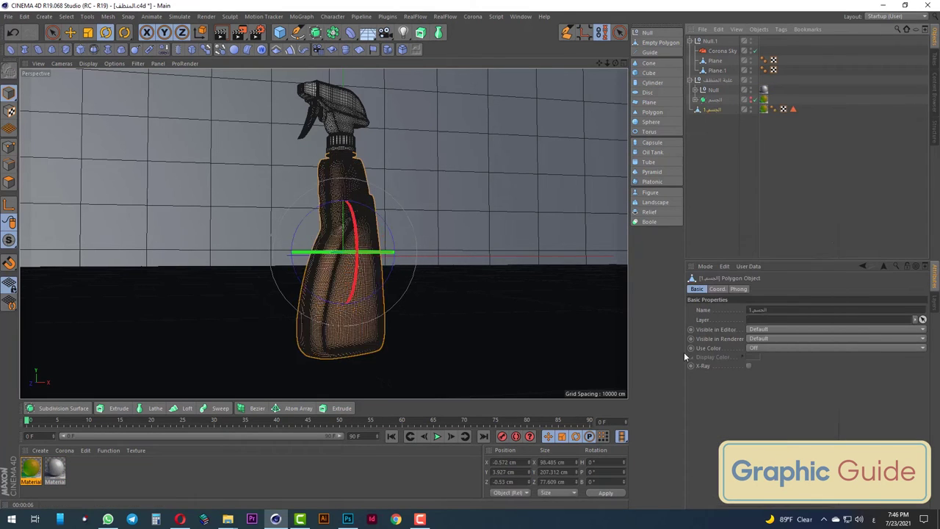
Merge Symmetry and Cylinder.1 into a single polygon object with Connect Objects + Delete
left_click(9, 182)
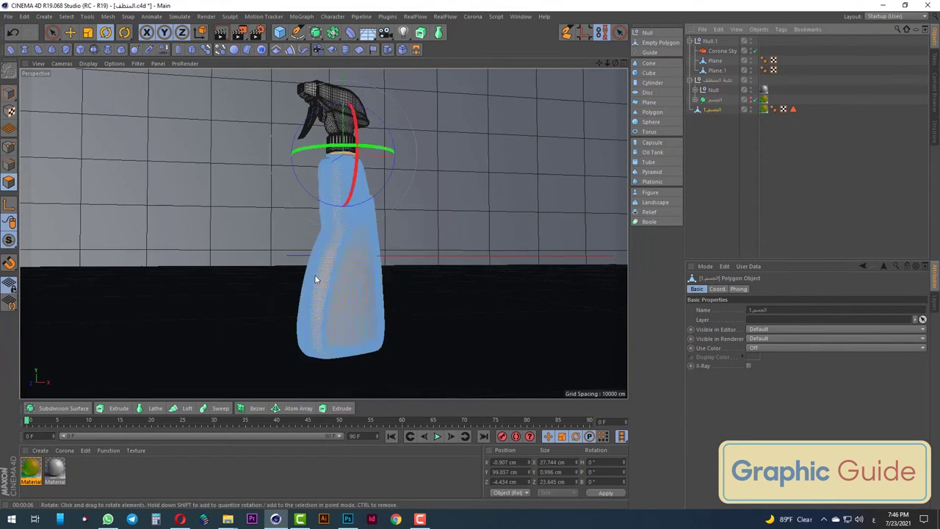
key("ctrl+a")
right_click(427, 250)
left_click(741, 132)
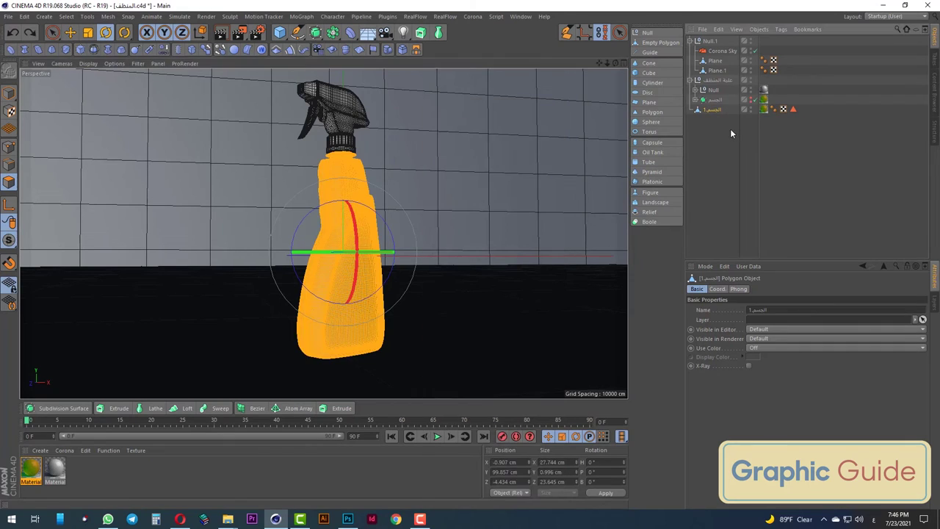
key("ctrl+z")
key("ctrl+z")
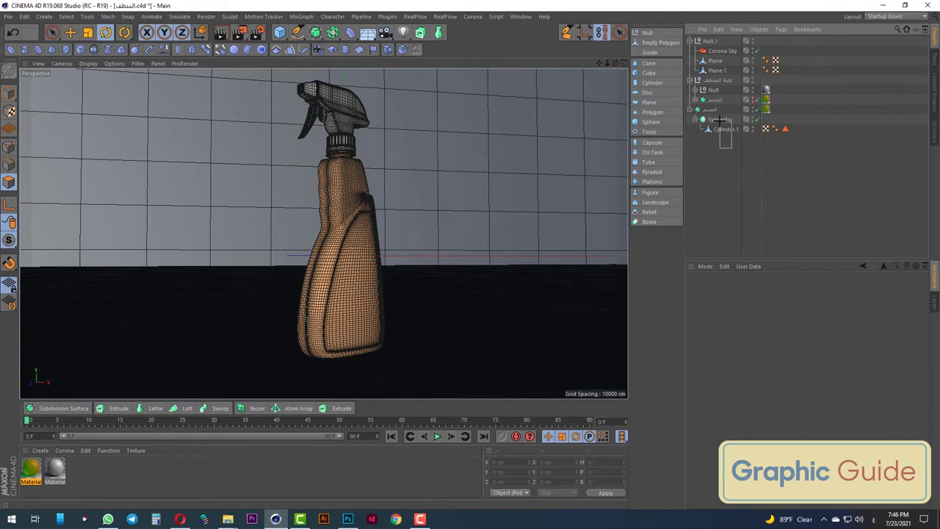
right_click(720, 120)
left_click(711, 151)
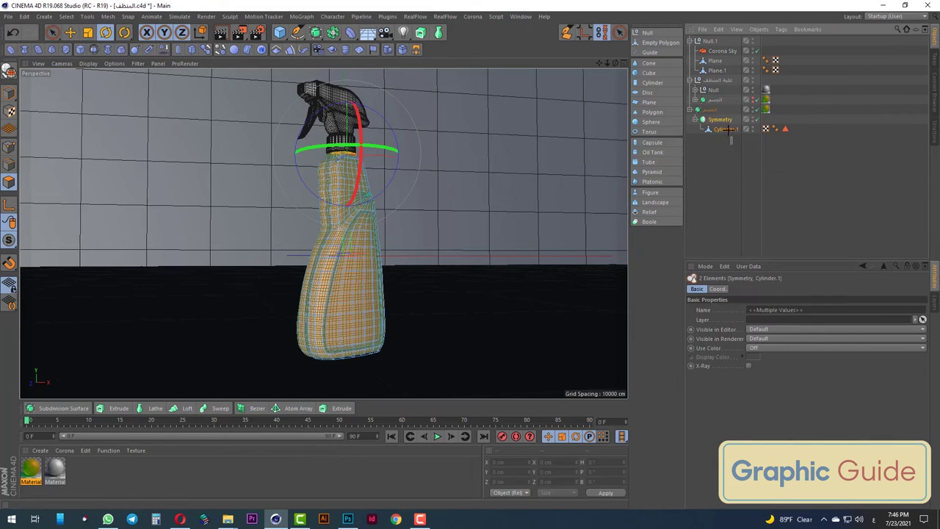
left_click(726, 128)
right_click(725, 128)
left_click(723, 141)
left_click(723, 128, "ctrl")
right_click(719, 119)
left_click(788, 390)
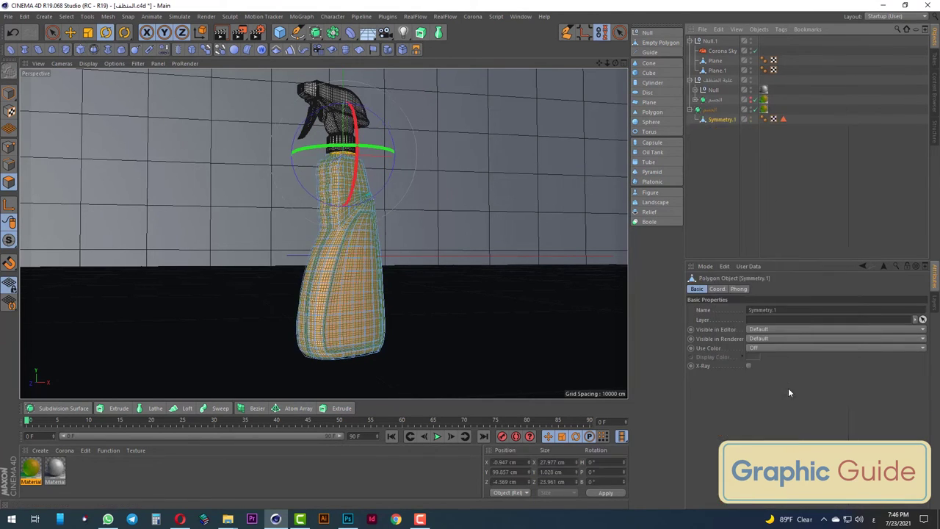
Extrude the merged body's polygons inward with a negative offset to form the liquid volume
right_click(423, 220)
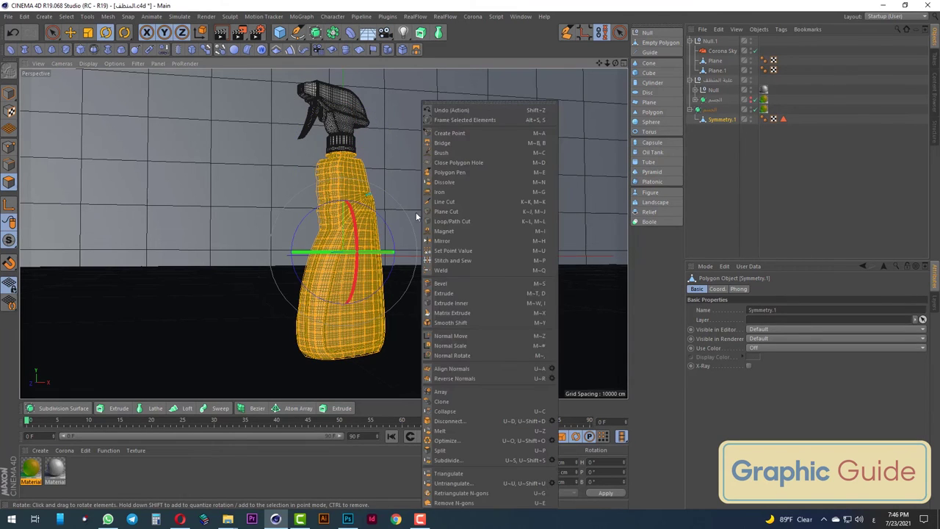
left_click(444, 293)
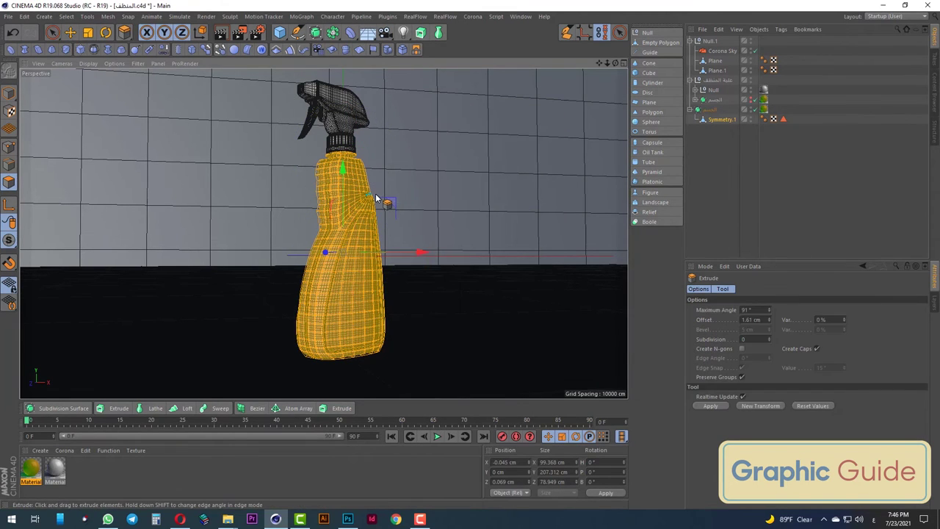
scroll(378, 200, "up", 2)
scroll(376, 198, "up", 2)
key("F4")
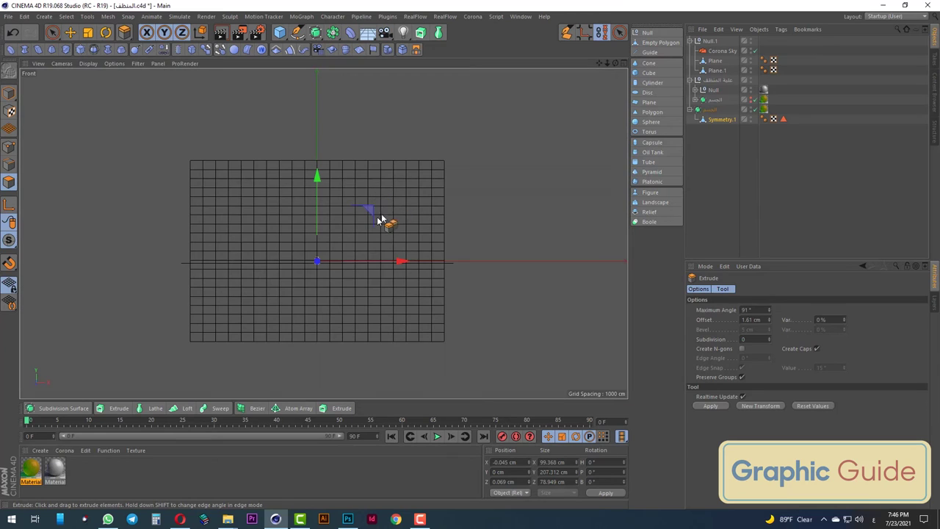
key("F1")
key("F3")
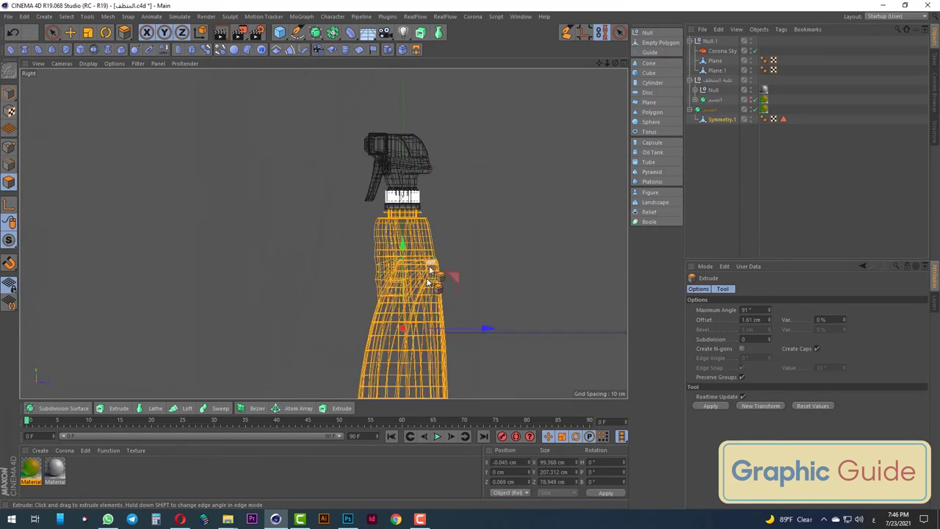
scroll(429, 276, "up", 3)
key("F1")
left_click_drag(533, 264, 518, 265)
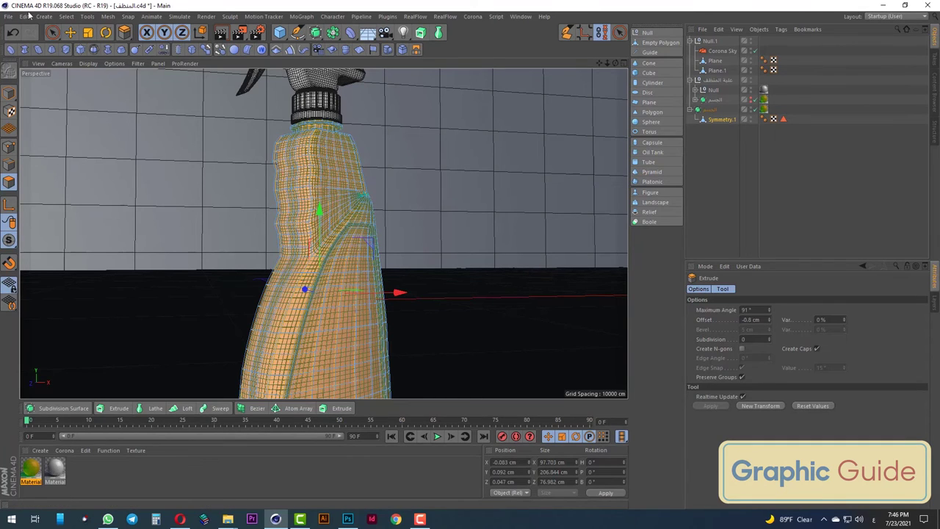
Orbit to a frontal view of the bottle and run a viewport preview render
left_click(52, 31)
scroll(321, 199, "down", 5)
scroll(321, 200, "down", 4)
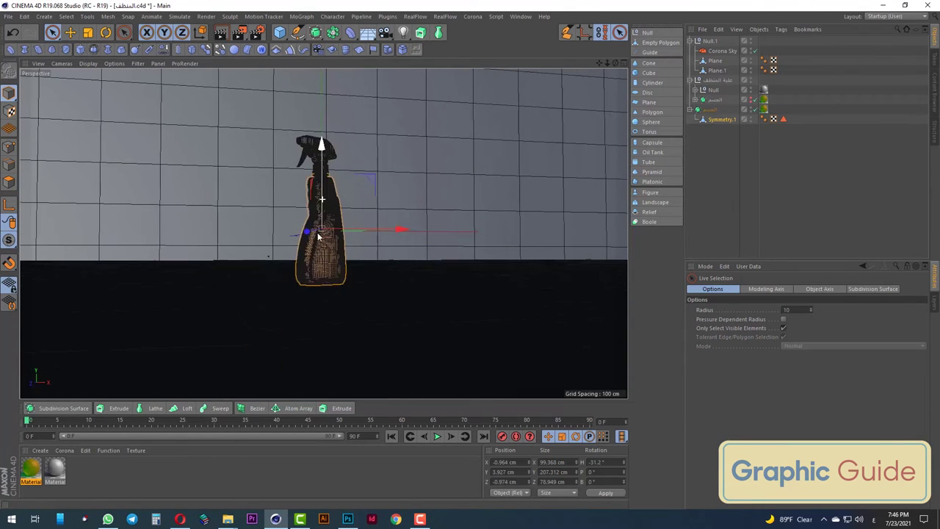
left_click_drag(321, 199, 330, 223, "alt")
left_click(222, 32)
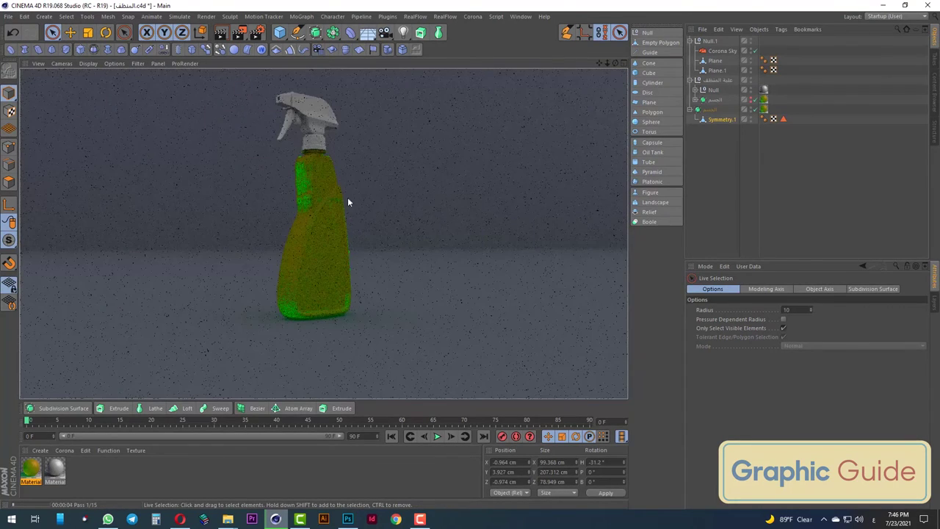
Add a Cylinder without caps and shrink its radius to about 2.8 cm for a thin straw
key("Escape")
key("F4")
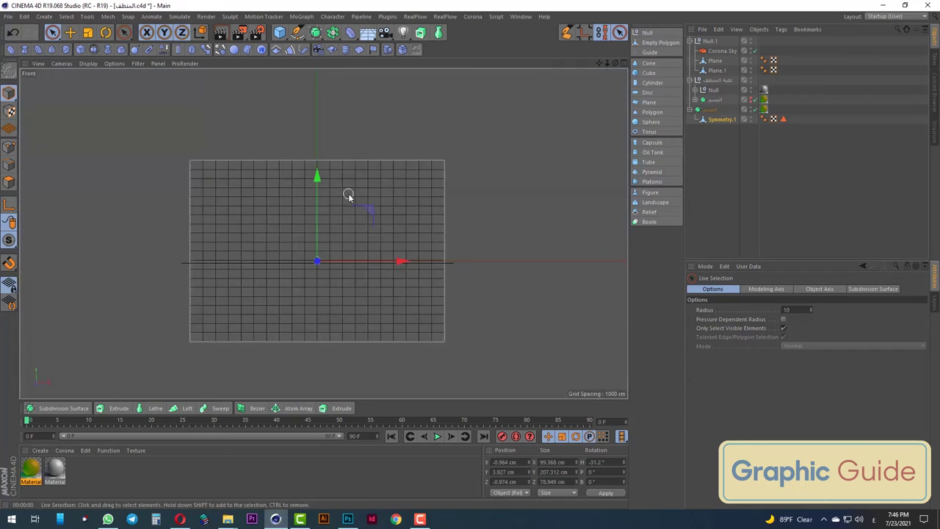
scroll(343, 252, "up", 3)
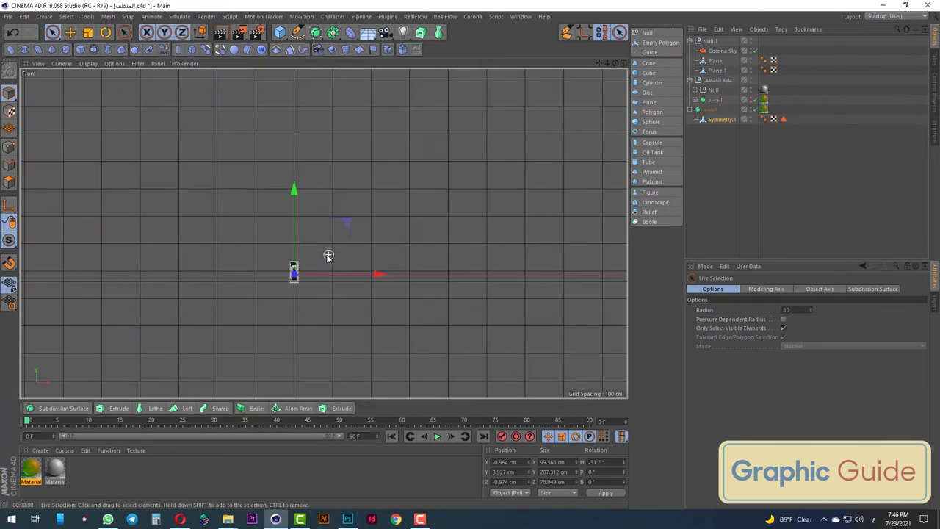
scroll(328, 256, "up", 3)
scroll(307, 260, "up", 3)
scroll(297, 257, "up", 2)
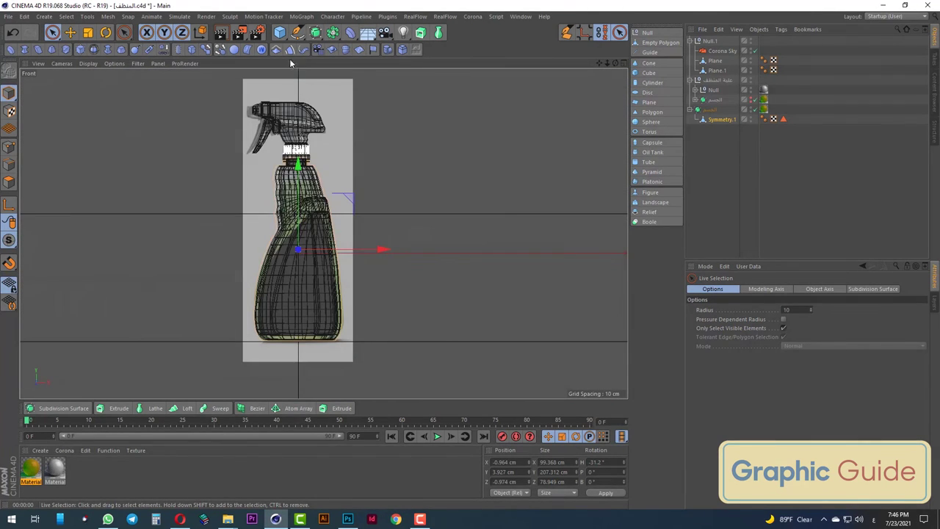
left_click_drag(279, 32, 477, 47)
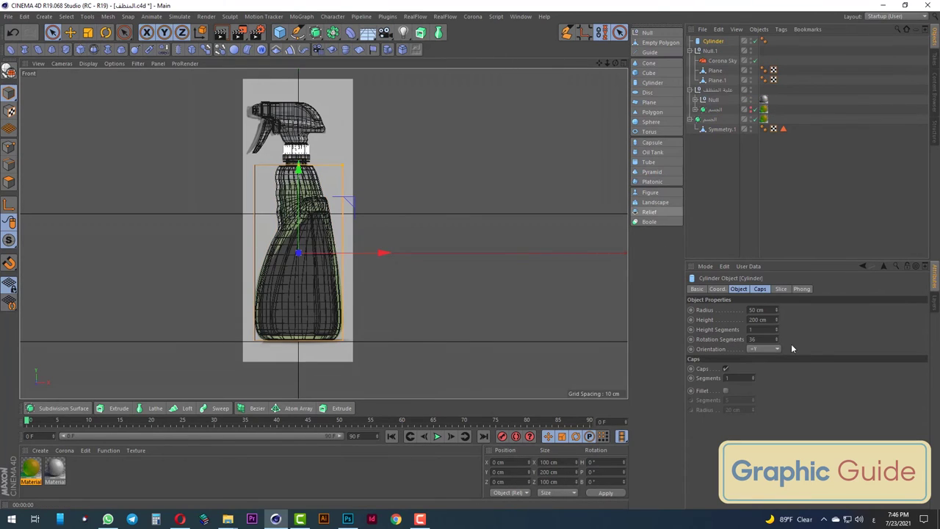
left_click(759, 289)
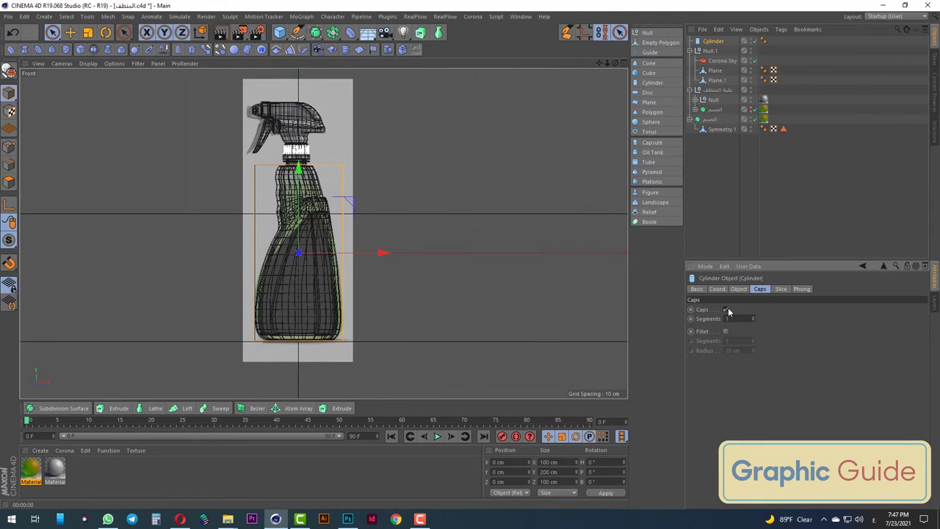
left_click(725, 309)
left_click_drag(340, 168, 302, 172)
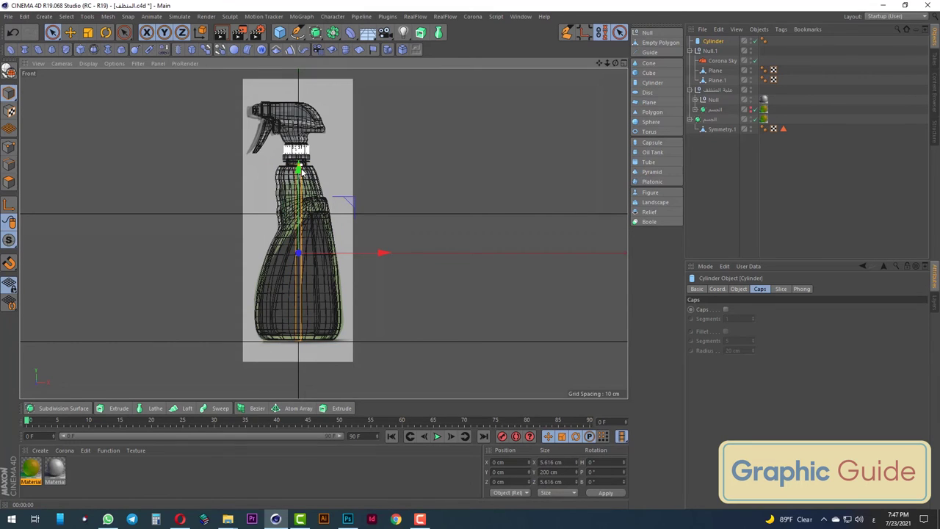
Adjust the straw's height and position so it runs centred inside the bottle up to the neck
left_click(738, 289)
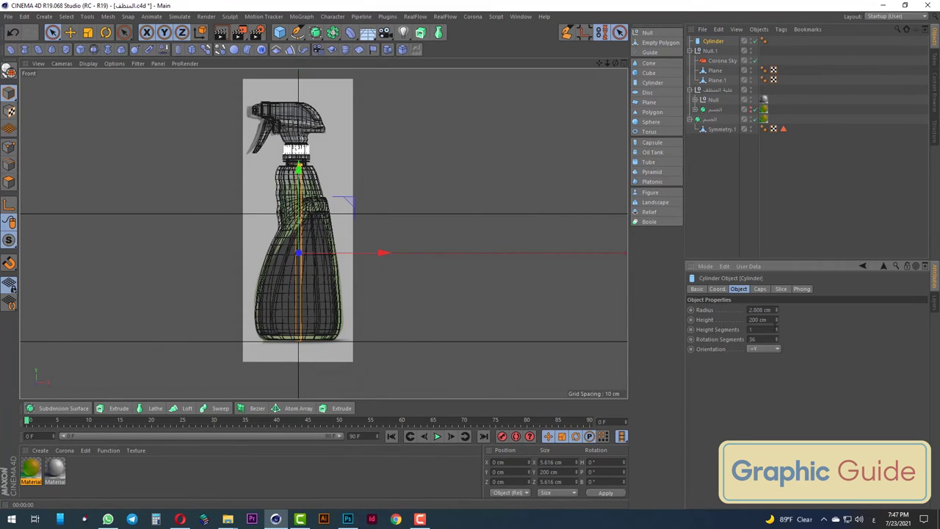
scroll(320, 224, "up", 3)
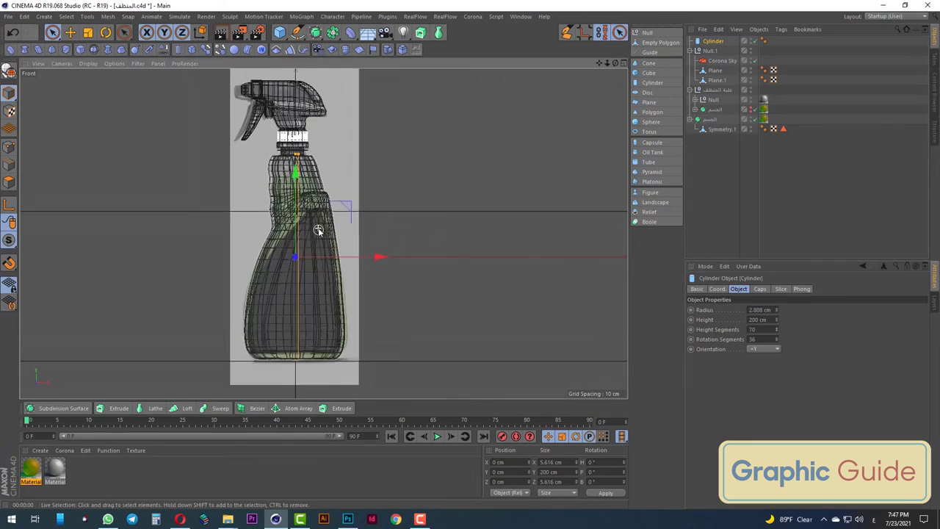
scroll(319, 224, "up", 3)
left_click_drag(282, 110, 282, 123)
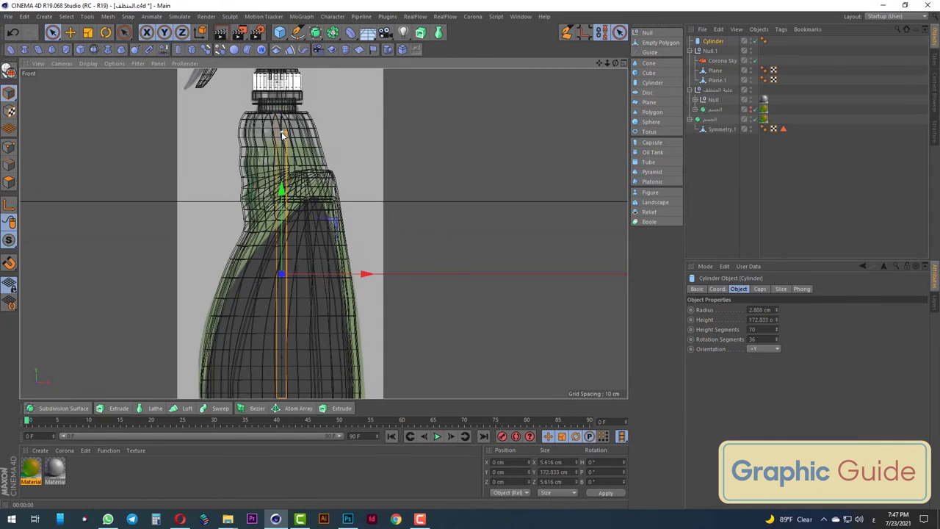
left_click_drag(282, 190, 281, 159)
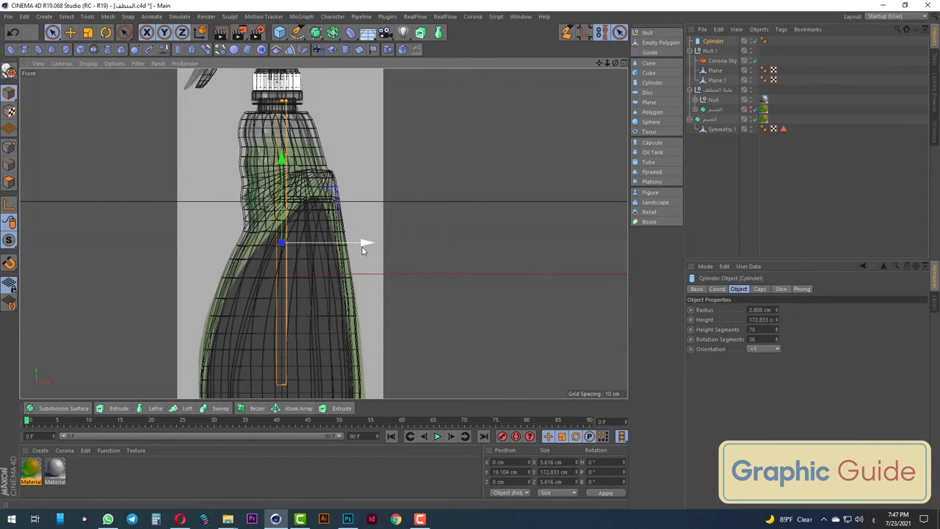
left_click_drag(363, 249, 360, 245)
scroll(359, 245, "down", 2)
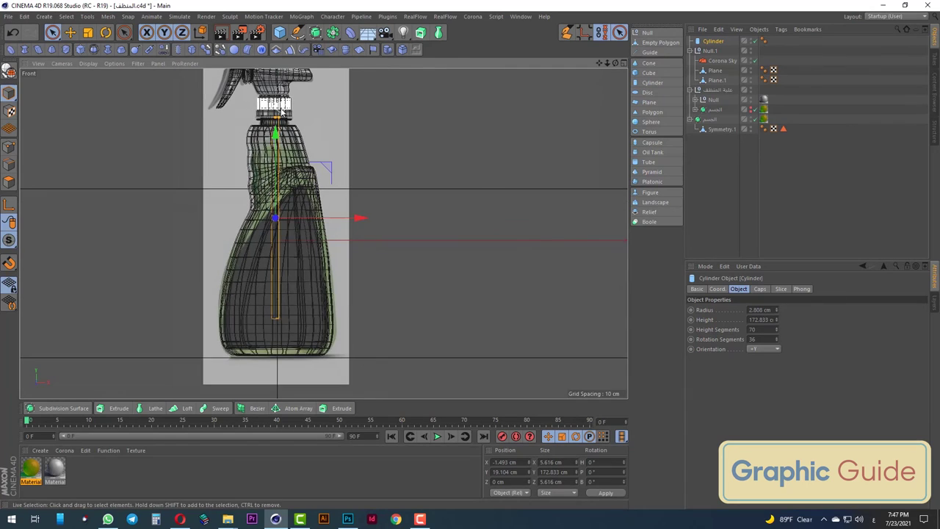
left_click_drag(276, 112, 276, 116)
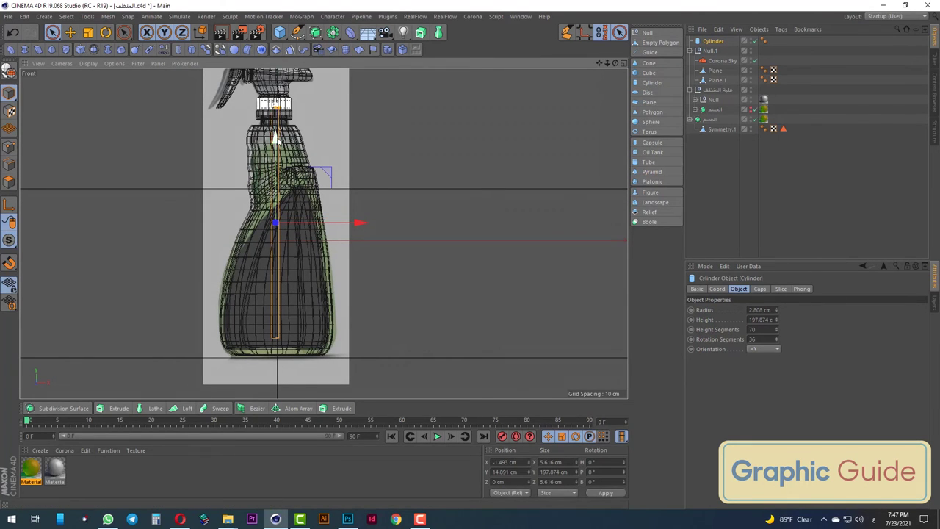
left_click_drag(276, 110, 276, 114)
Check the straw from top and side views, apply Material.1 to it, and preview-render
key("F2")
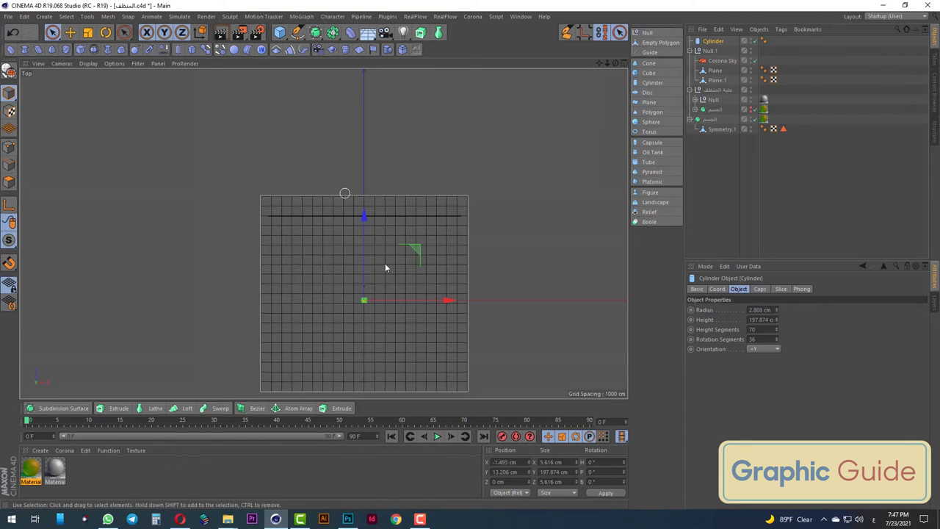
scroll(404, 331, "up", 3)
key("F3")
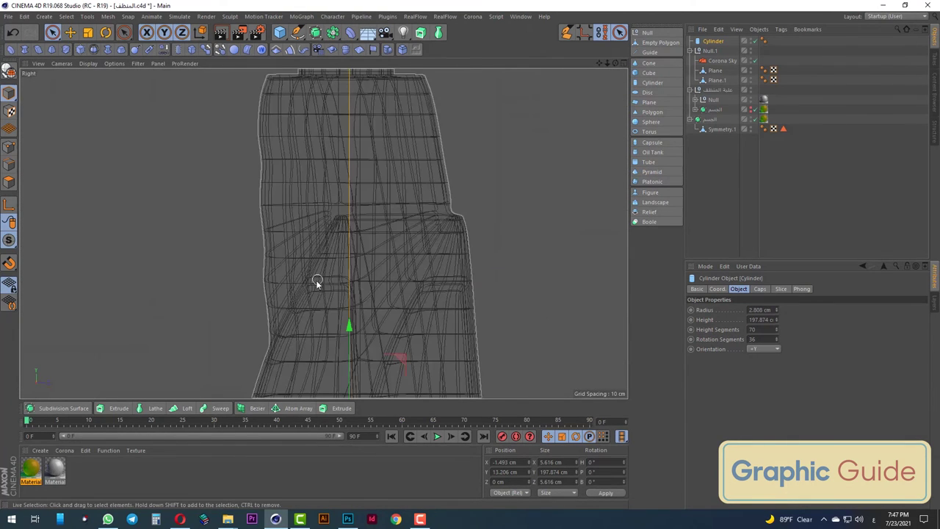
key("F1")
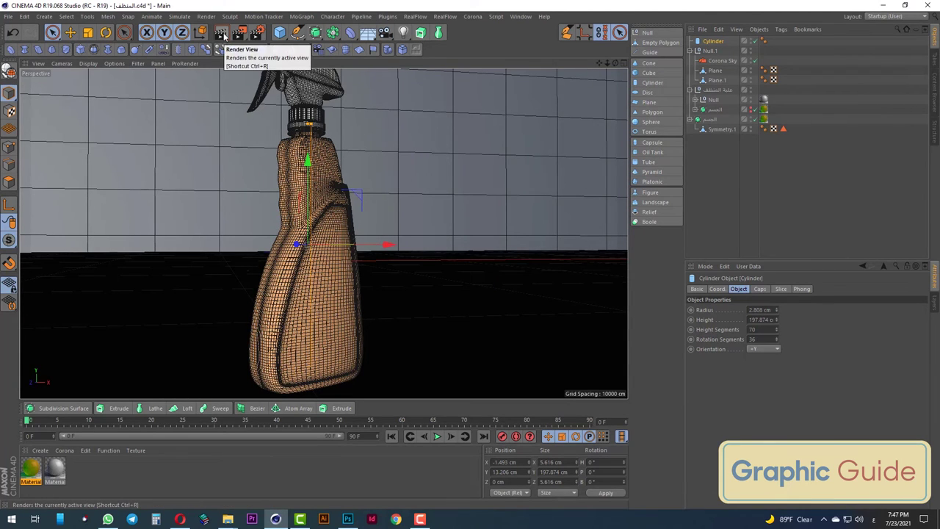
mouse_move(55, 469)
left_mouse_down()
mouse_move(713, 42)
mouse_move(720, 91)
left_mouse_up()
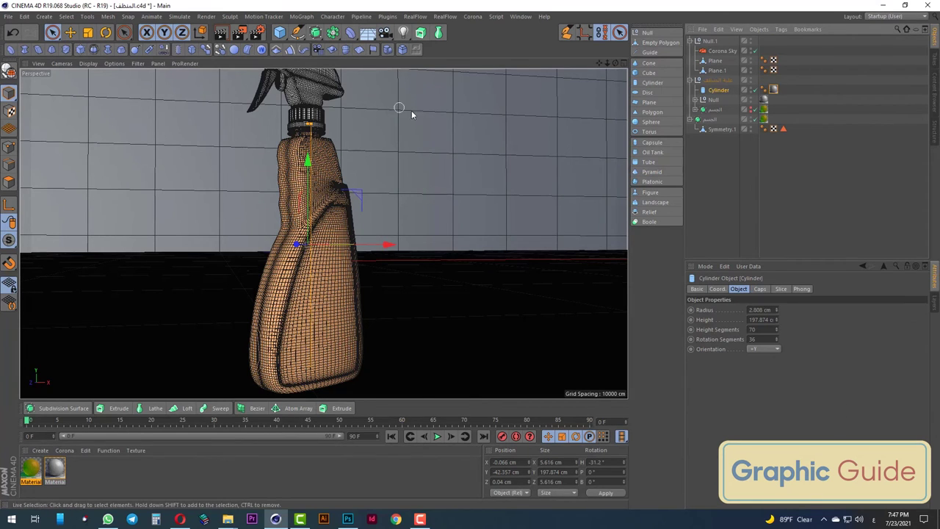
left_click(221, 33)
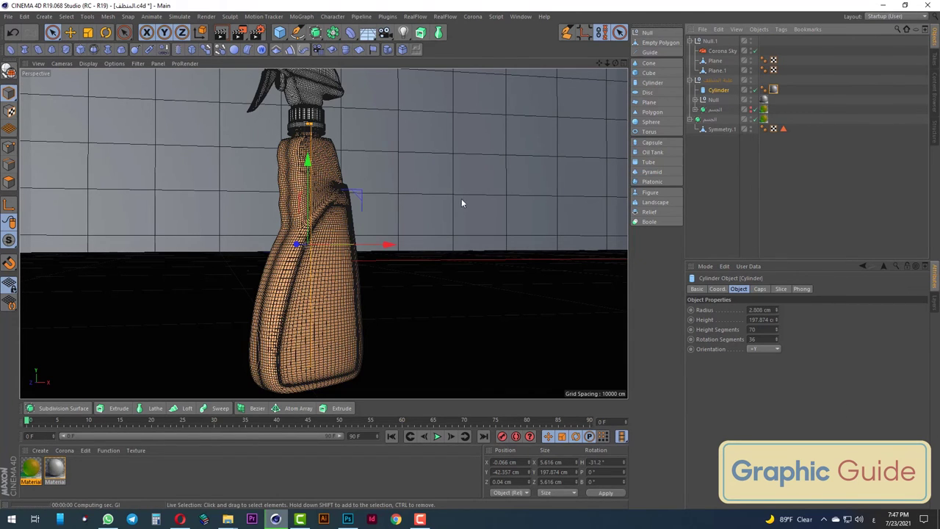
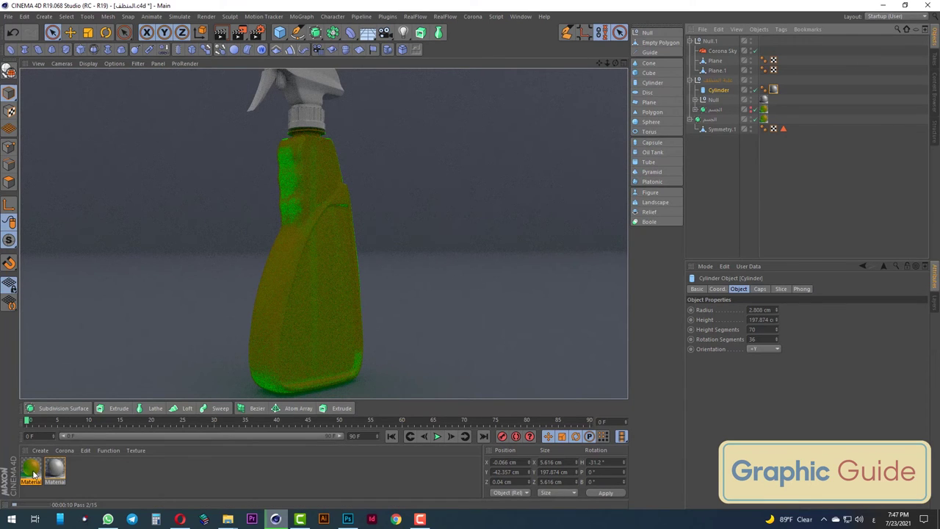
Drop the glossy material on the bottle and make its refraction colour a darker teal (H 165°, V 96%)
left_click_drag(33, 474, 277, 305)
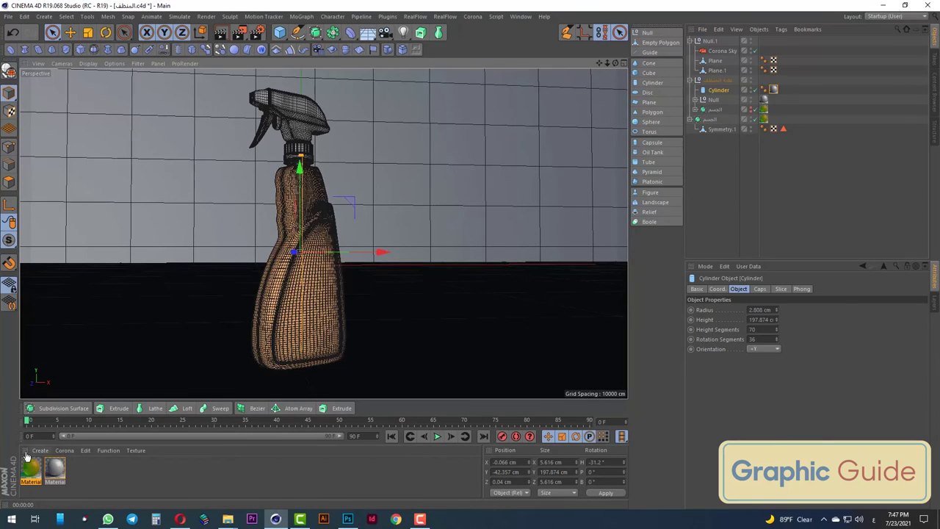
double_click(31, 468)
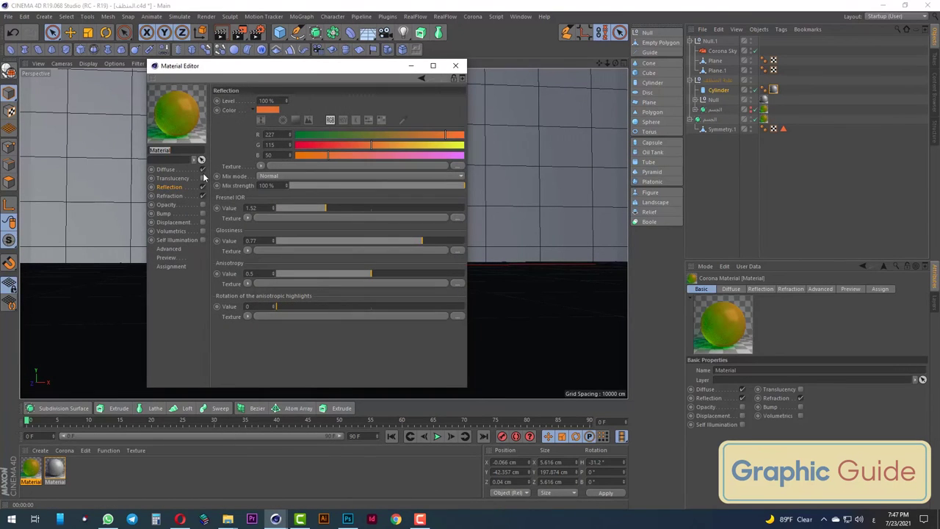
left_click(170, 196)
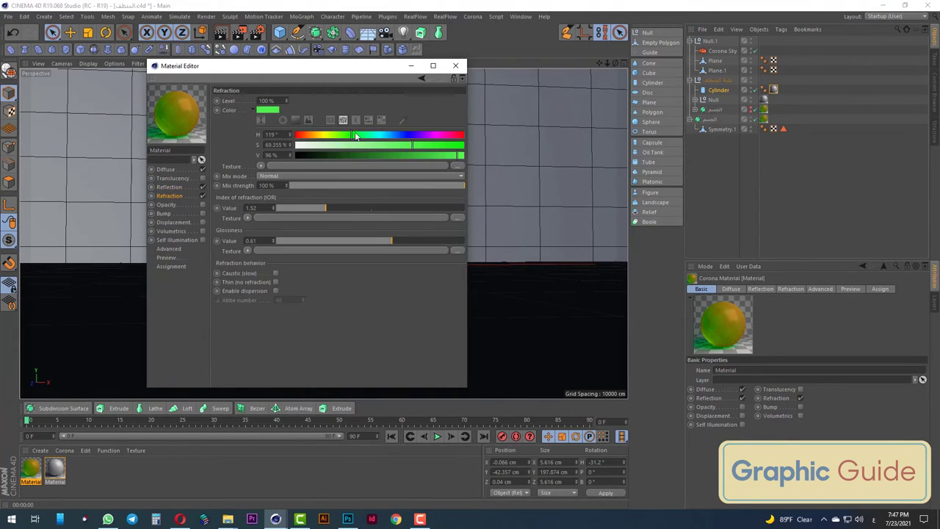
left_click_drag(348, 138, 326, 138)
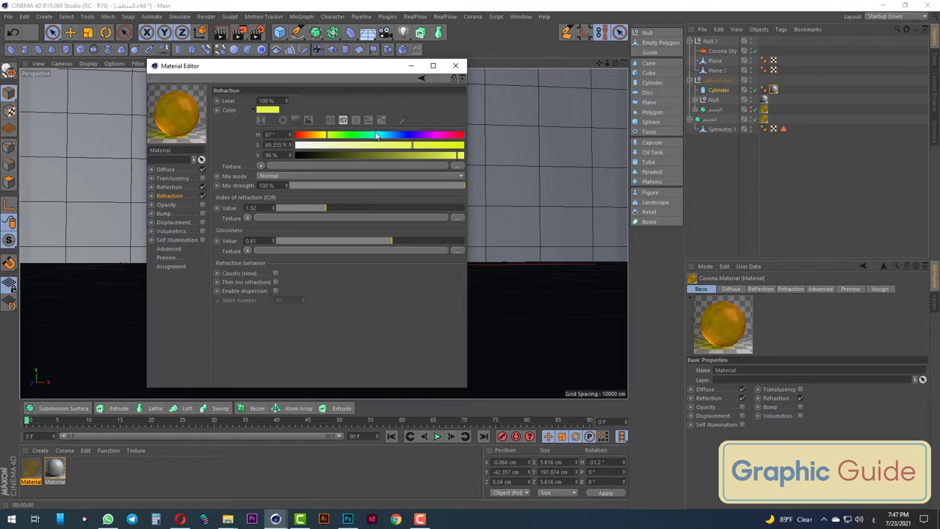
left_click_drag(326, 139, 373, 138)
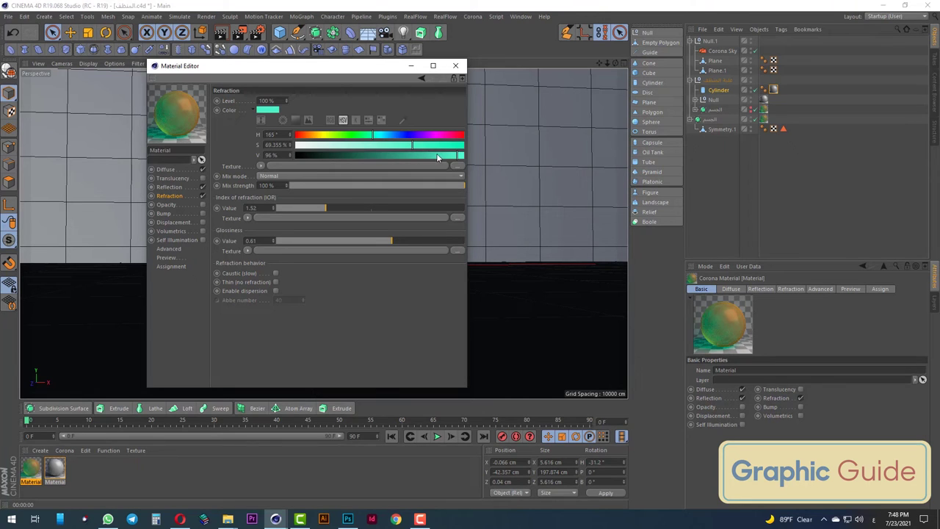
left_click_drag(437, 158, 434, 154)
left_click(456, 65)
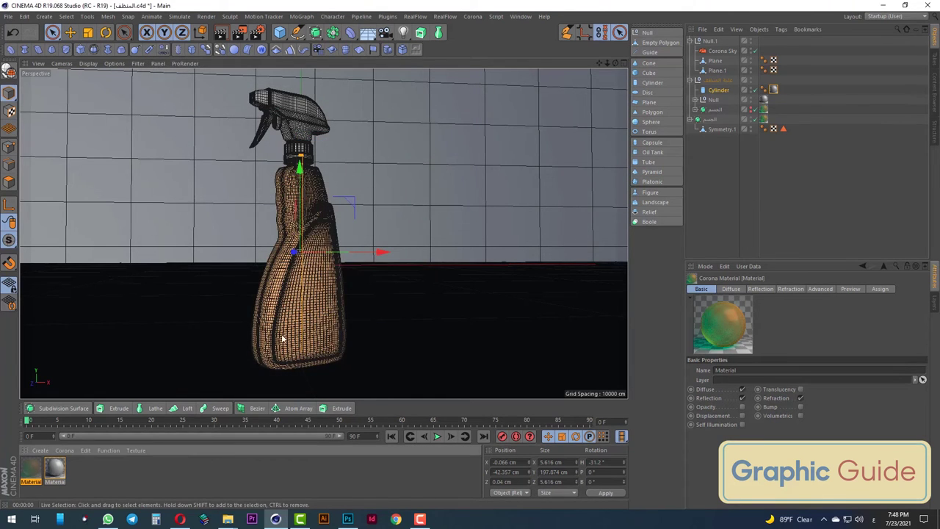
Create a new Corona material using LABLE.jpg as its diffuse texture
left_click_drag(282, 338, 309, 336, "alt")
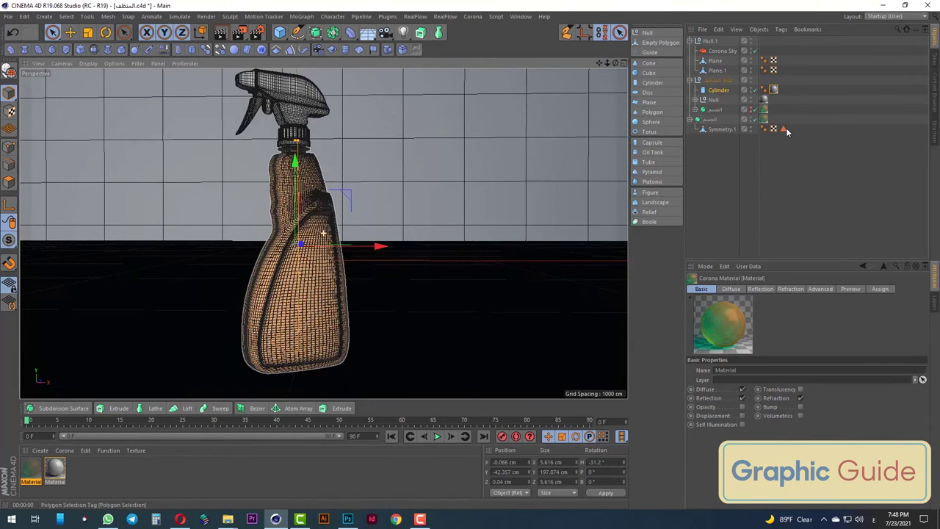
left_click(784, 129)
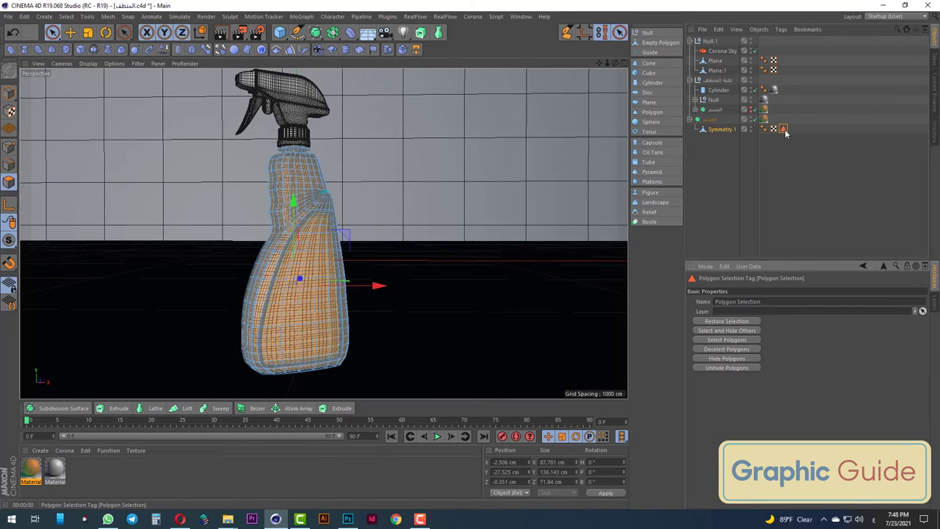
left_click(63, 450)
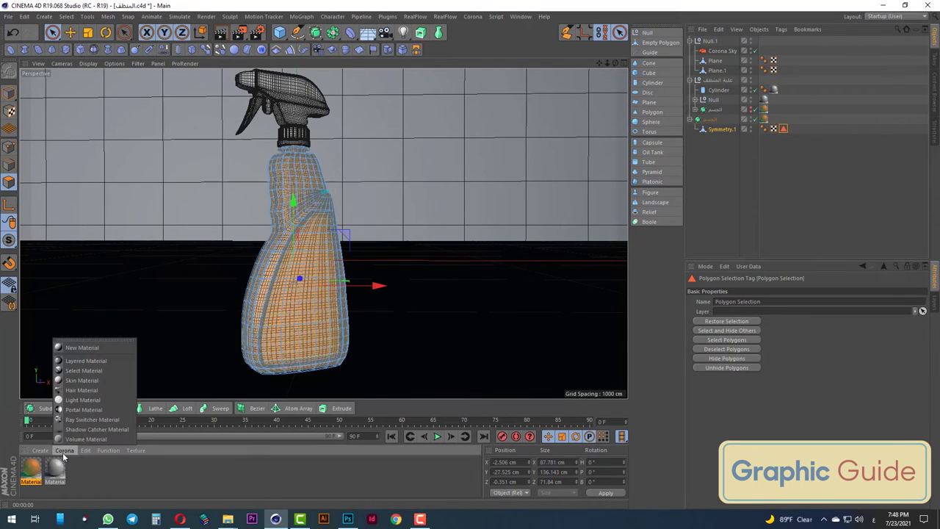
left_click(81, 342)
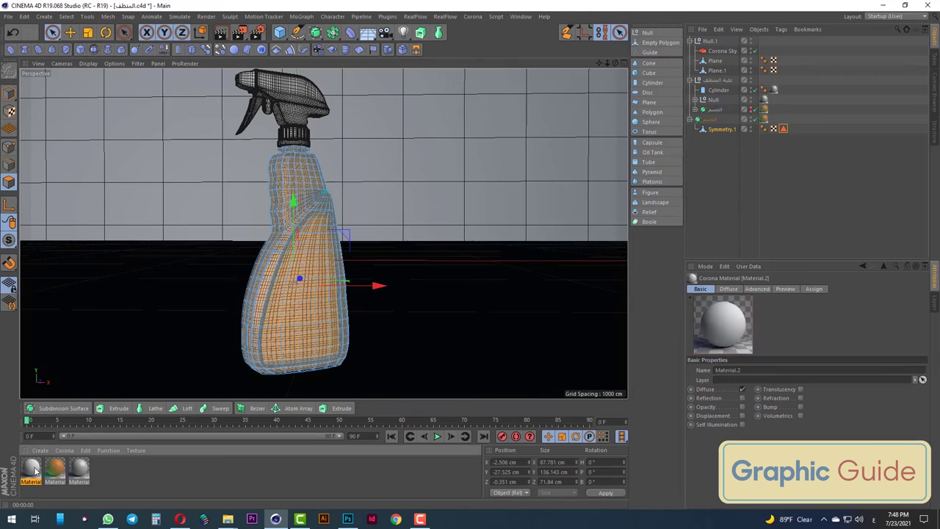
double_click(33, 473)
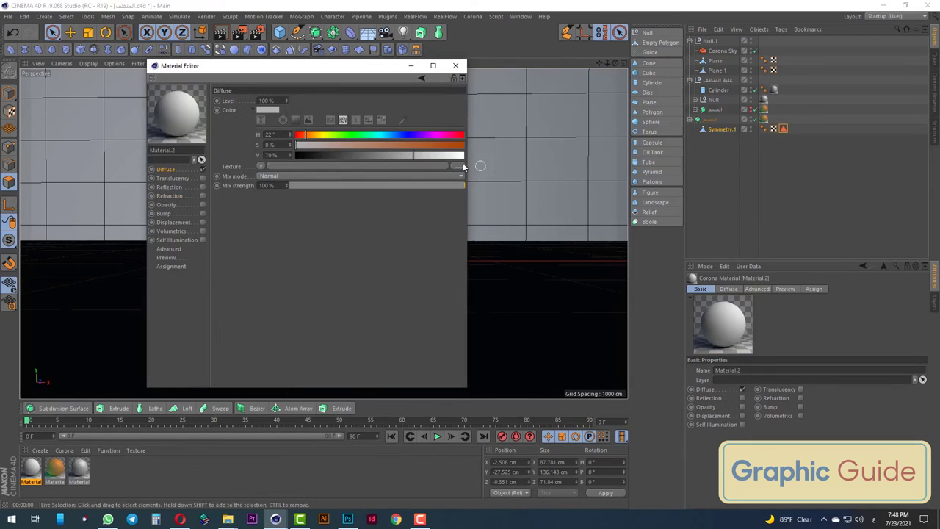
left_click(457, 166)
double_click(266, 86)
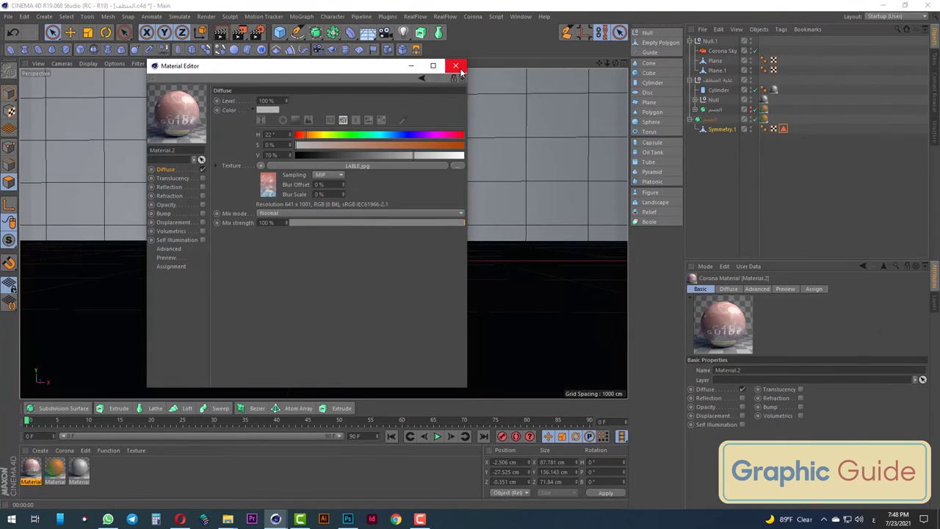
left_click(455, 65)
Apply Material.2 to Symmetry.1 within the polygon selection with Cubic projection, and add the orange material
left_click_drag(42, 481, 797, 130)
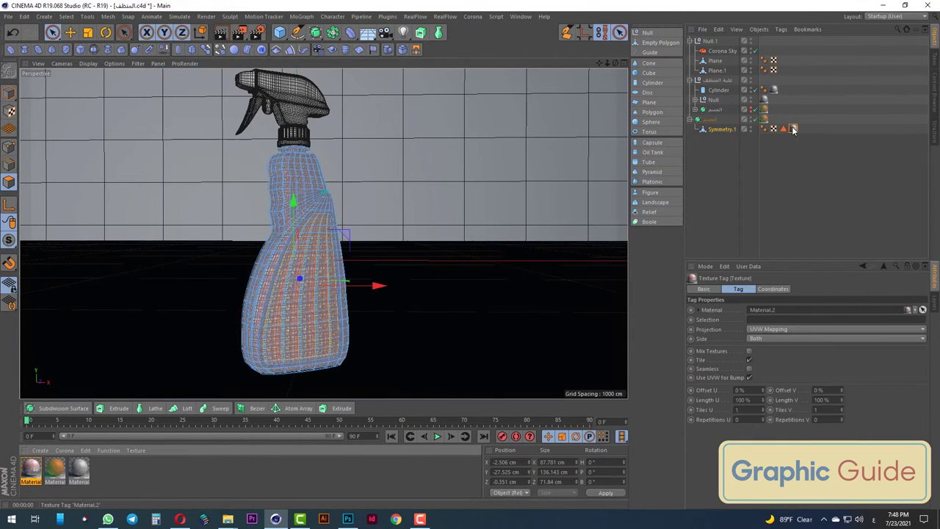
left_click_drag(783, 128, 760, 321)
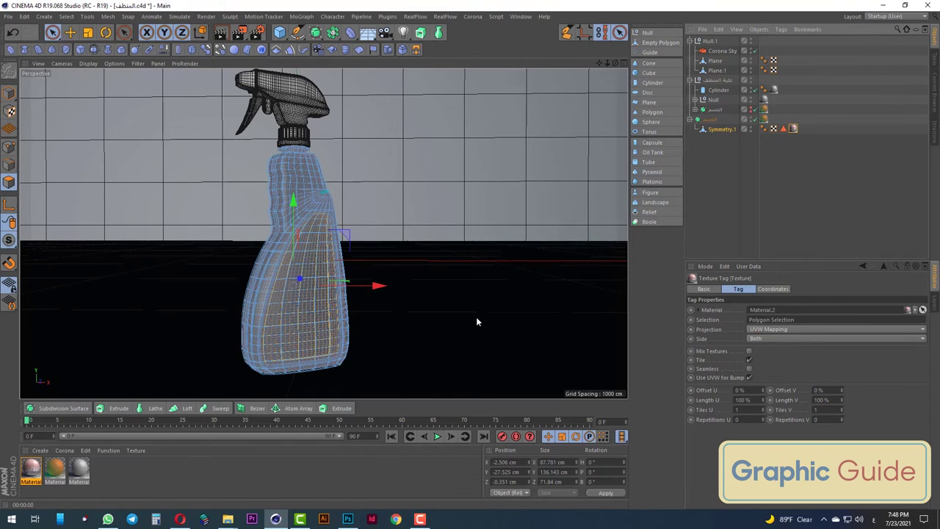
right_click(792, 129)
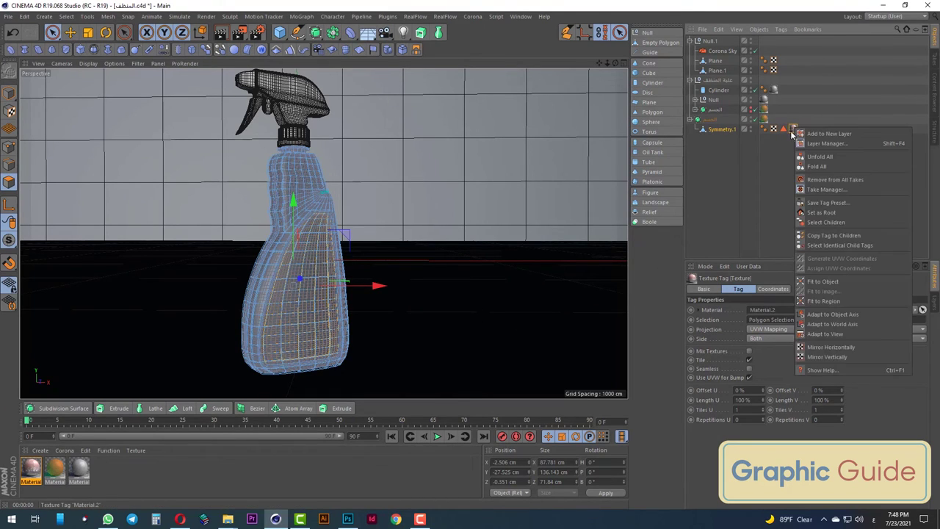
left_click(822, 279)
left_click(760, 329)
left_click(760, 368)
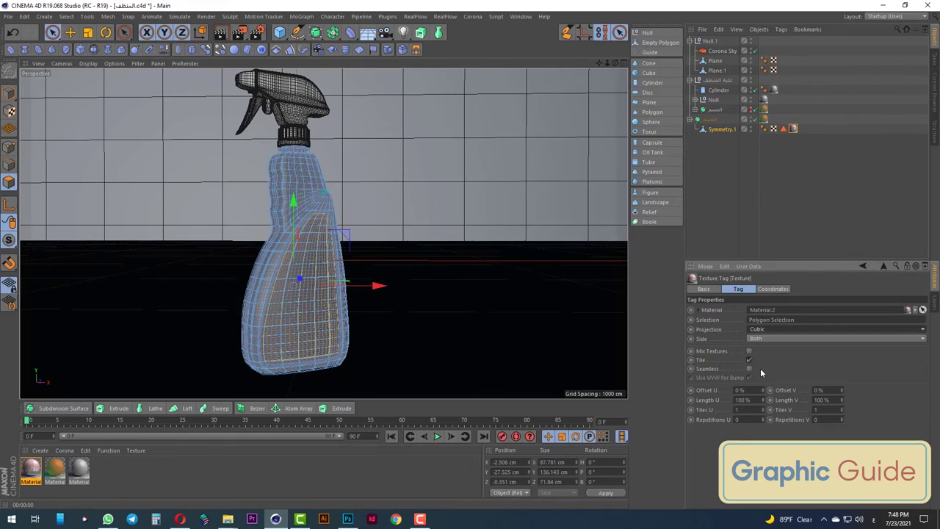
scroll(303, 333, "up", 2)
scroll(307, 323, "up", 2)
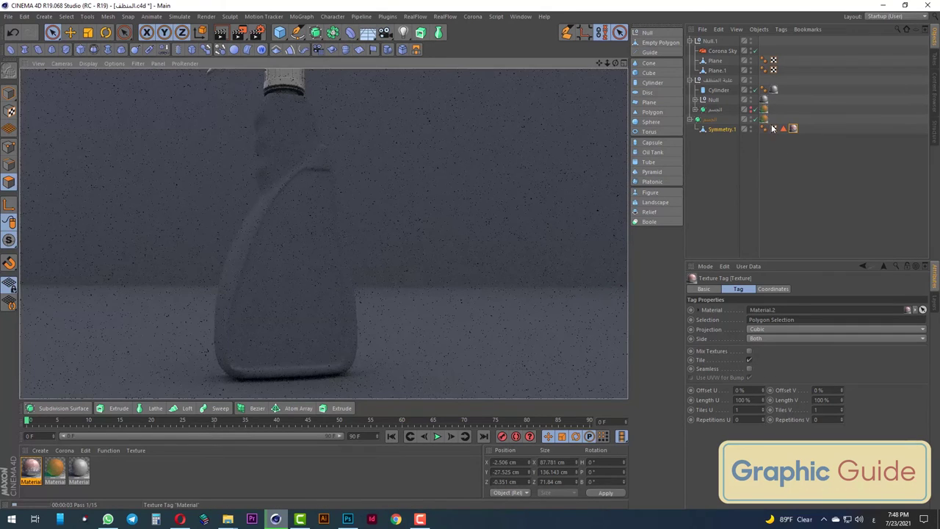
left_click_drag(770, 130, 780, 128)
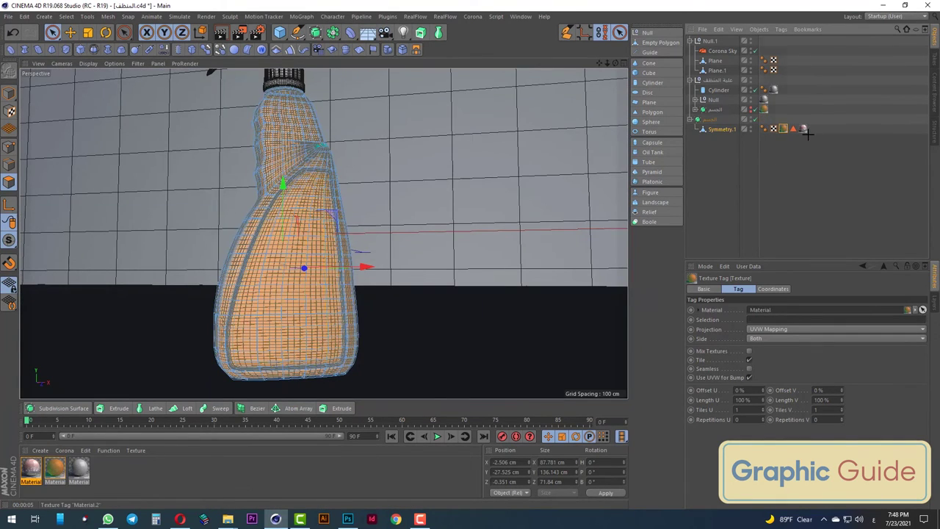
Deselect the bottle and zoom in to preview the labelled render
left_click(806, 130)
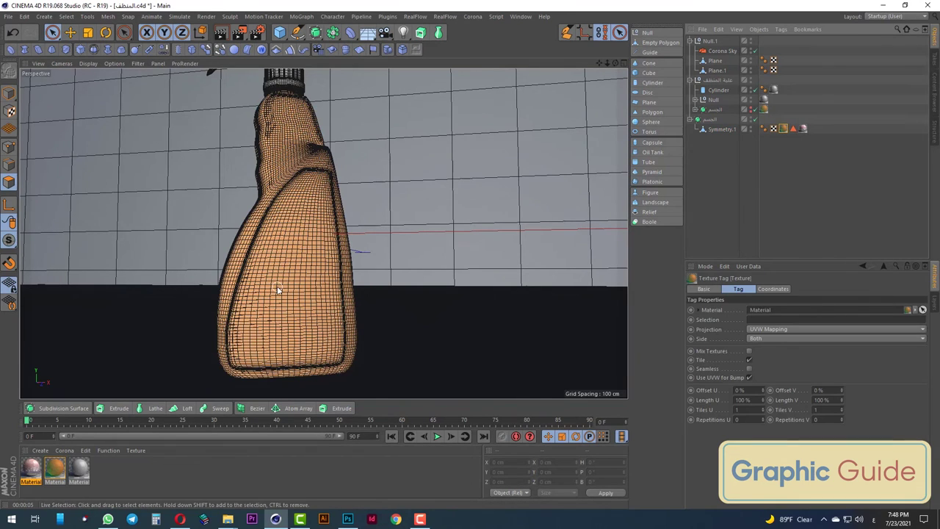
scroll(278, 290, "up", 2)
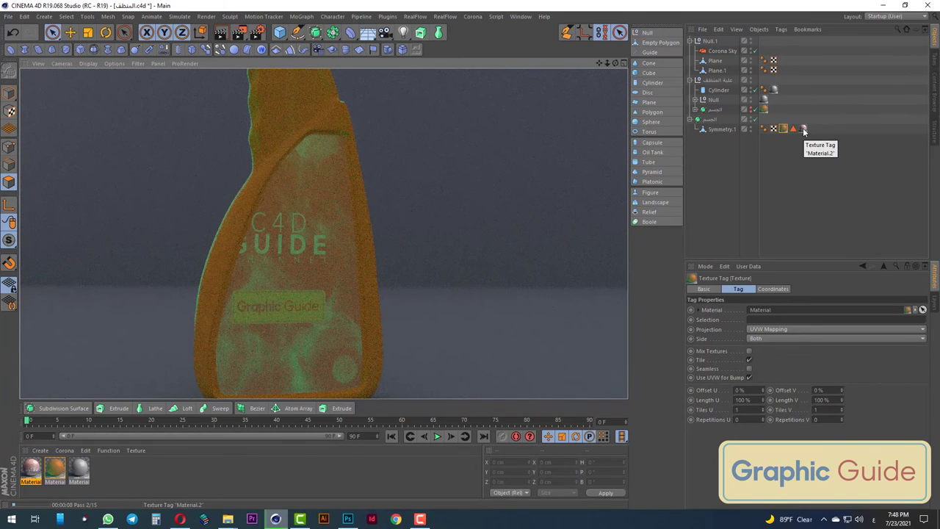
scroll(373, 241, "down", 3)
scroll(361, 269, "down", 3)
scroll(316, 277, "down", 2)
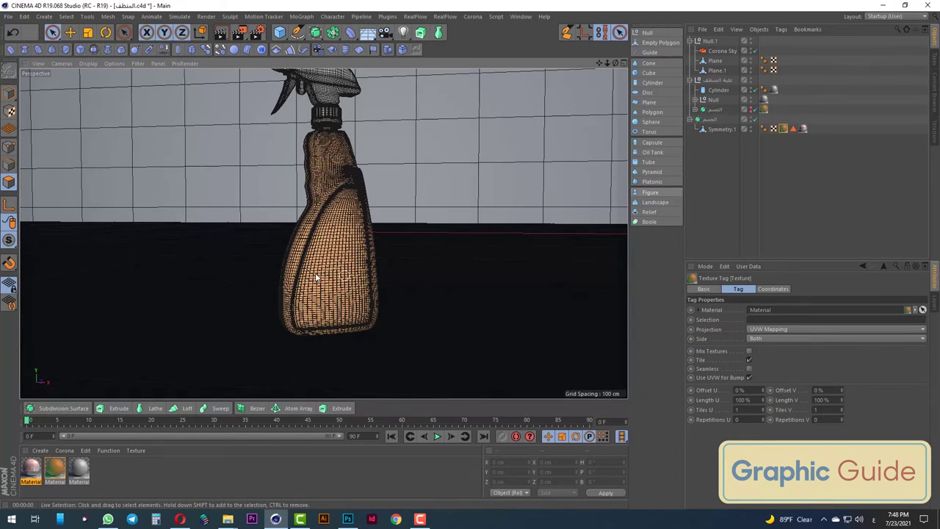
Change the orange material's reflection colour to yellow by raising green to 251
double_click(56, 469)
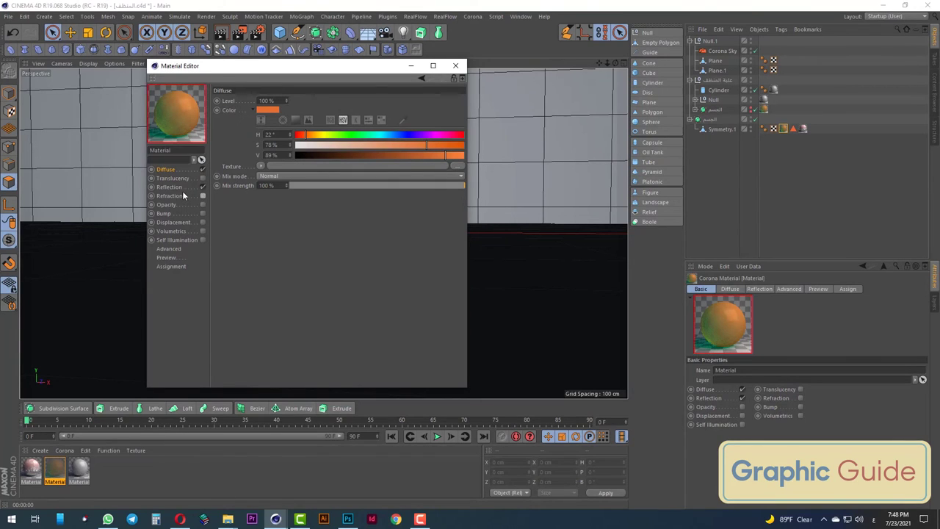
left_click(174, 187)
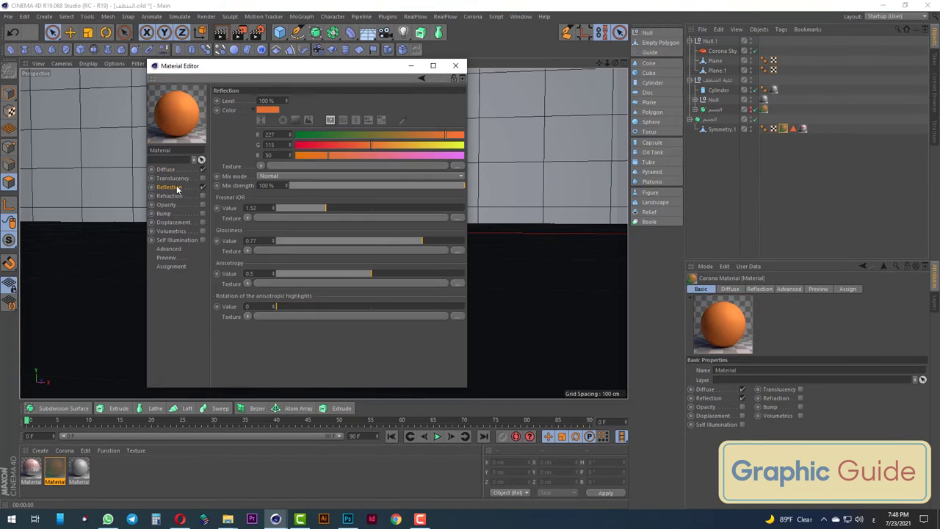
left_click(318, 147)
left_click(462, 144)
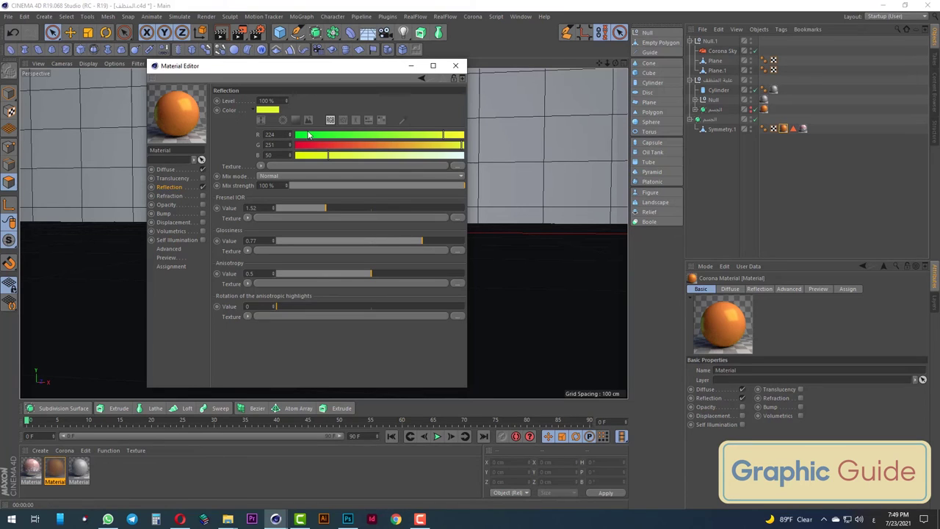
left_click(455, 66)
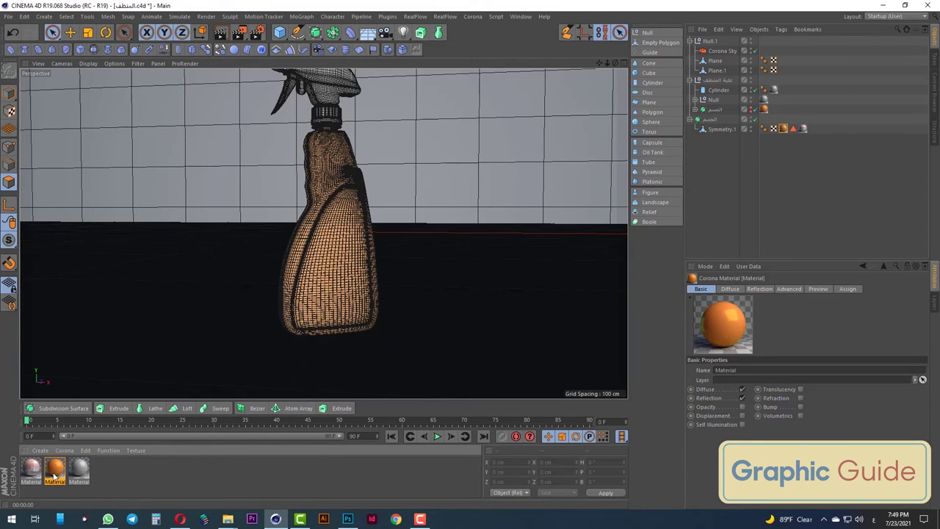
Replace the orange material with a new Corona material in saturated red-orange diffuse
key("Delete")
left_click(64, 451)
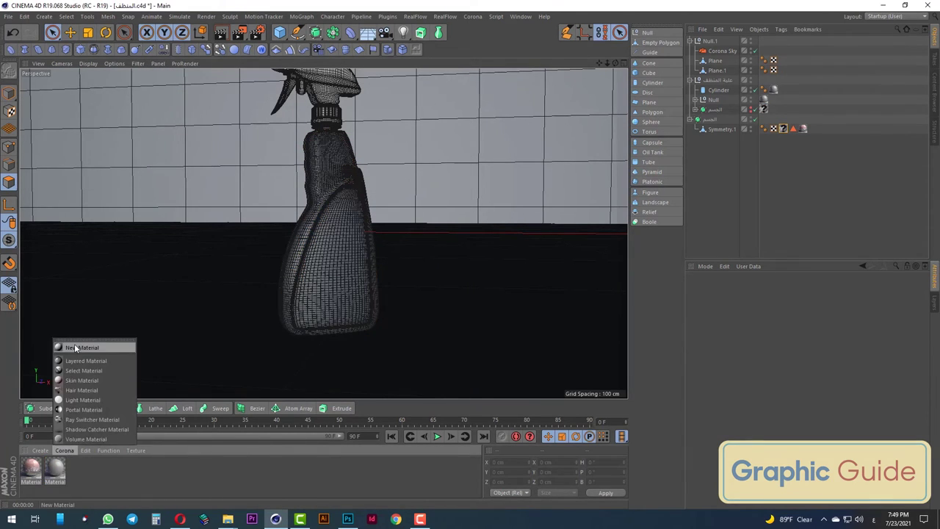
left_click(74, 346)
double_click(32, 472)
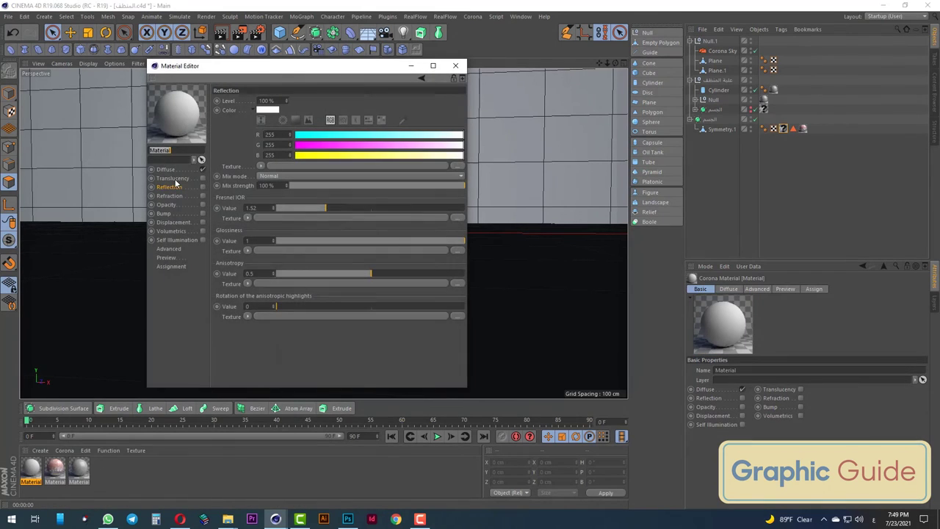
left_click(172, 171)
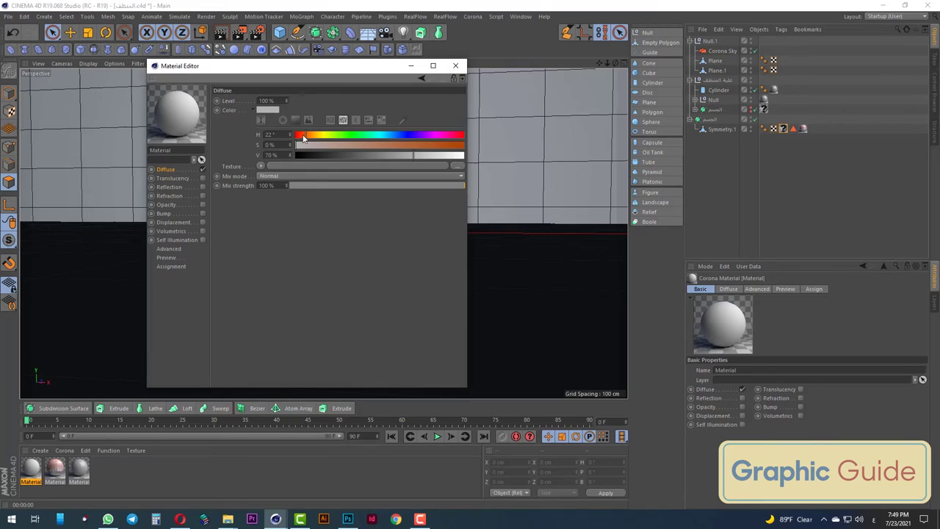
left_click_drag(306, 138, 313, 139)
left_click(439, 145)
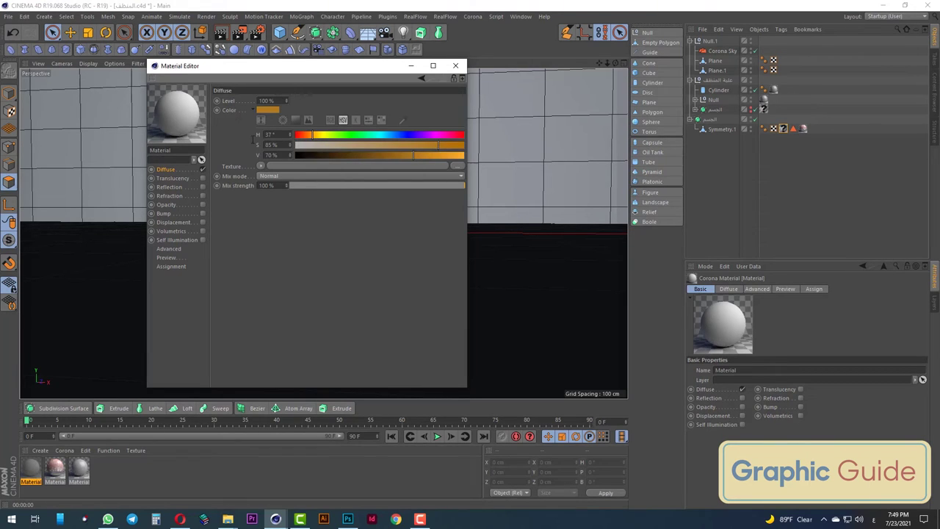
left_click_drag(305, 138, 300, 138)
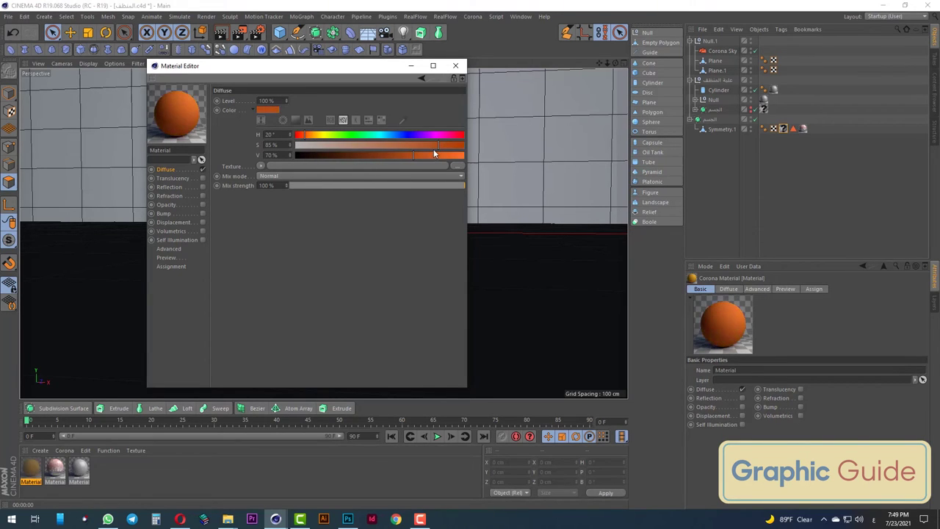
Enable reflection with 0.75 glossiness, apply the material to Symmetry.1, and start an interactive render
left_click(180, 187)
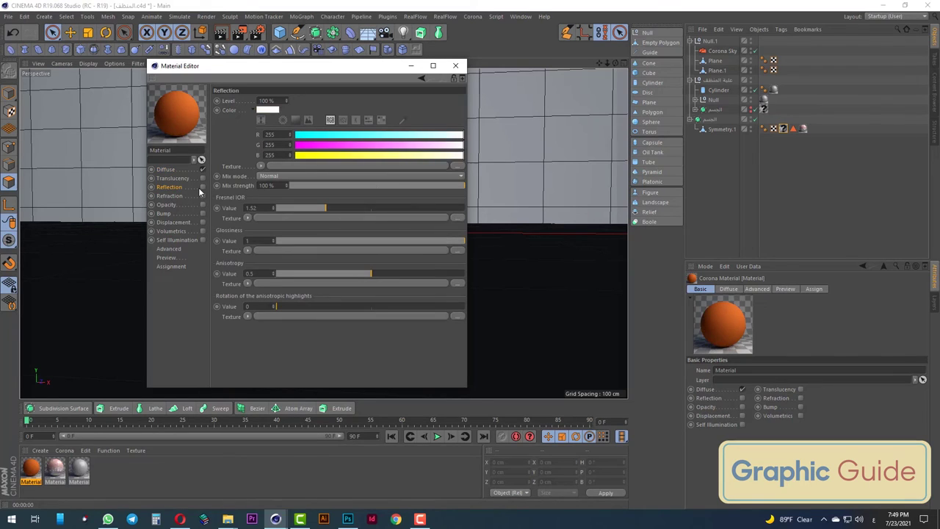
left_click(203, 187)
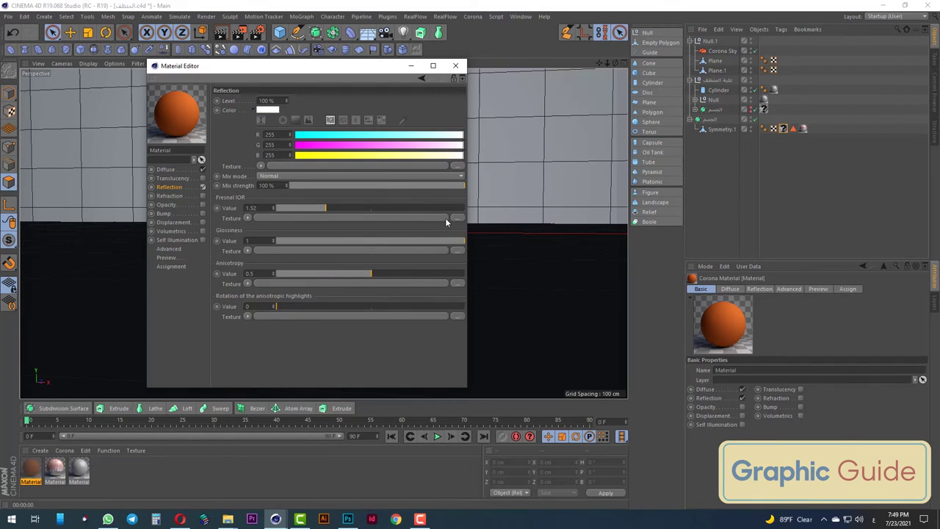
left_click_drag(422, 241, 412, 245)
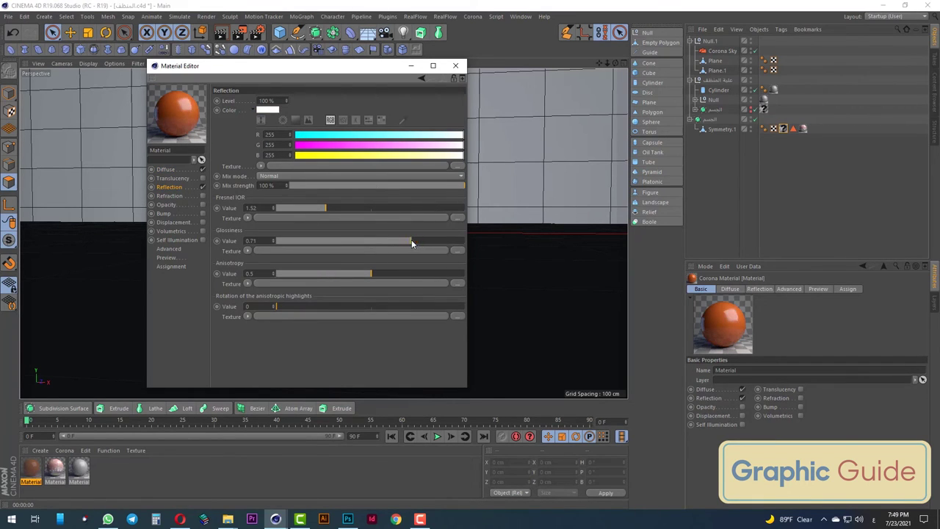
left_click(455, 66)
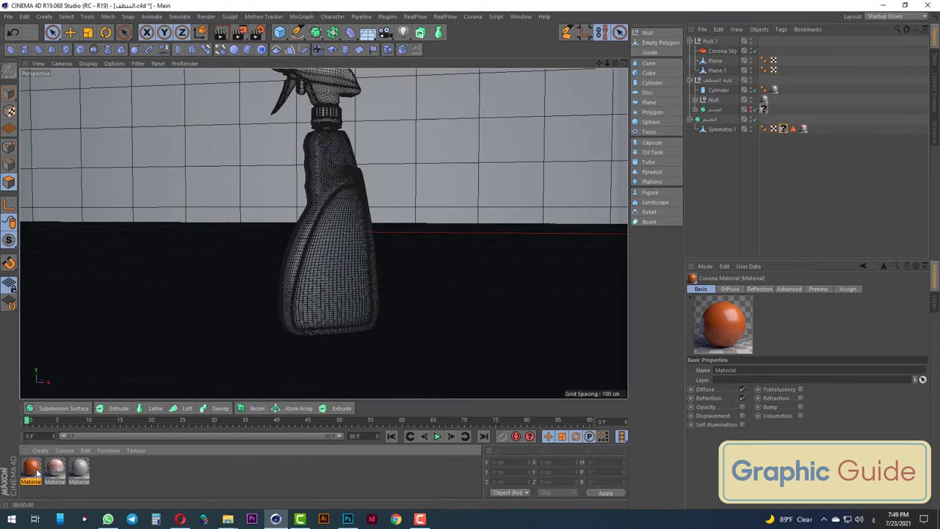
left_click_drag(782, 129, 783, 129)
left_click_drag(330, 269, 335, 277, "alt")
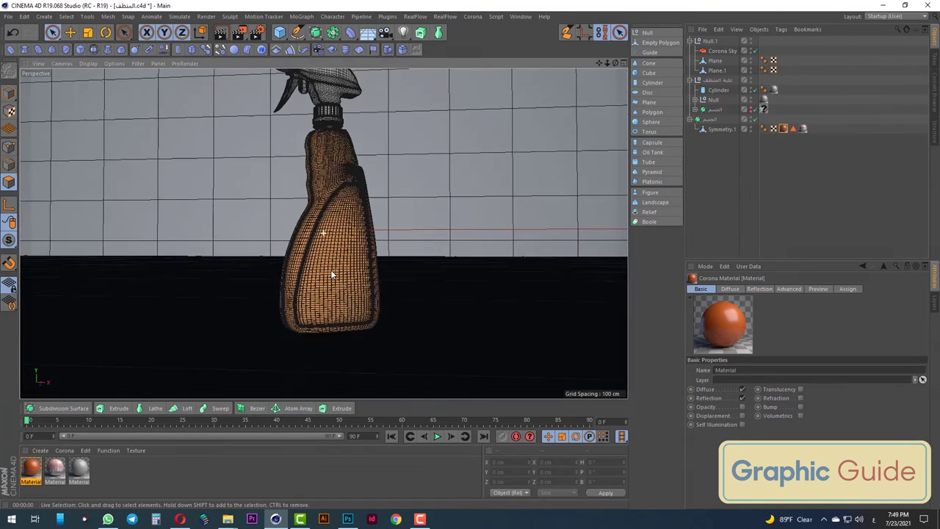
left_click(223, 37)
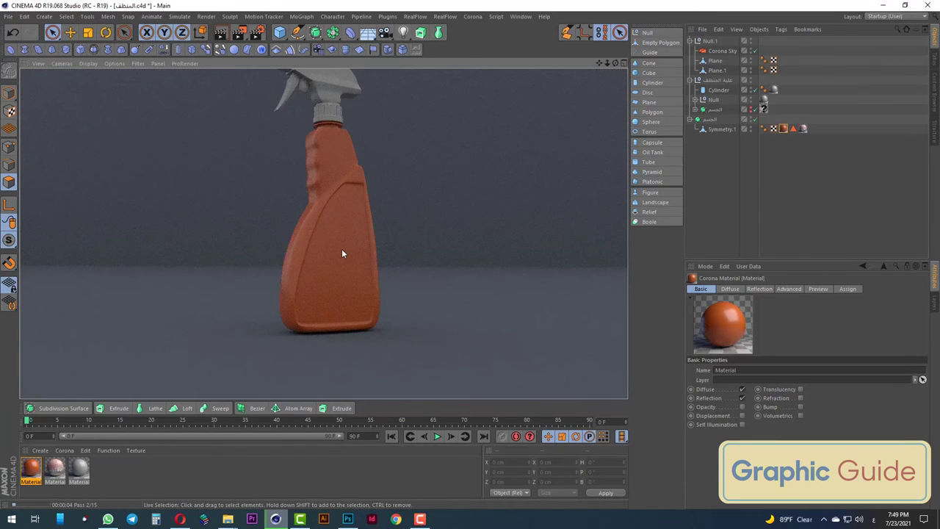
scroll(341, 254, "up", 3)
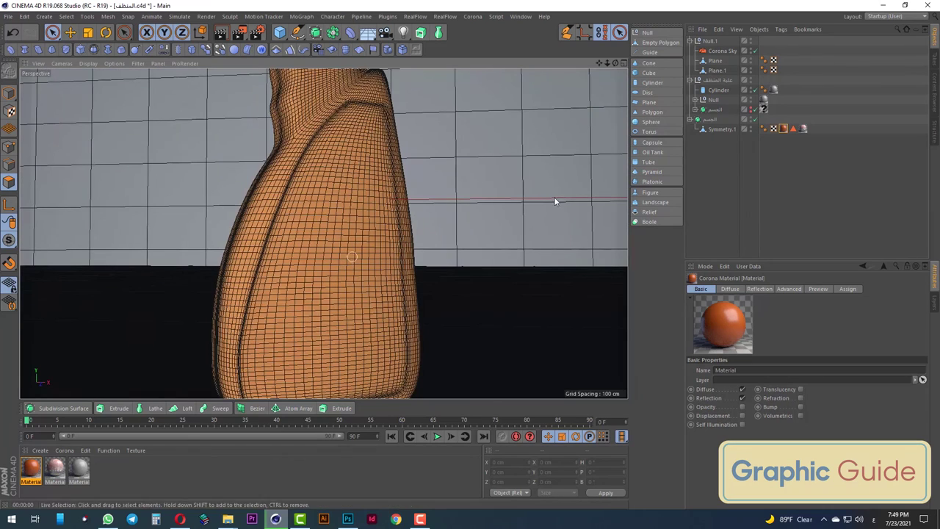
Try Spherical projection on the Material.2 label tag, then return it to Cubic
left_click(803, 129)
left_click(793, 129)
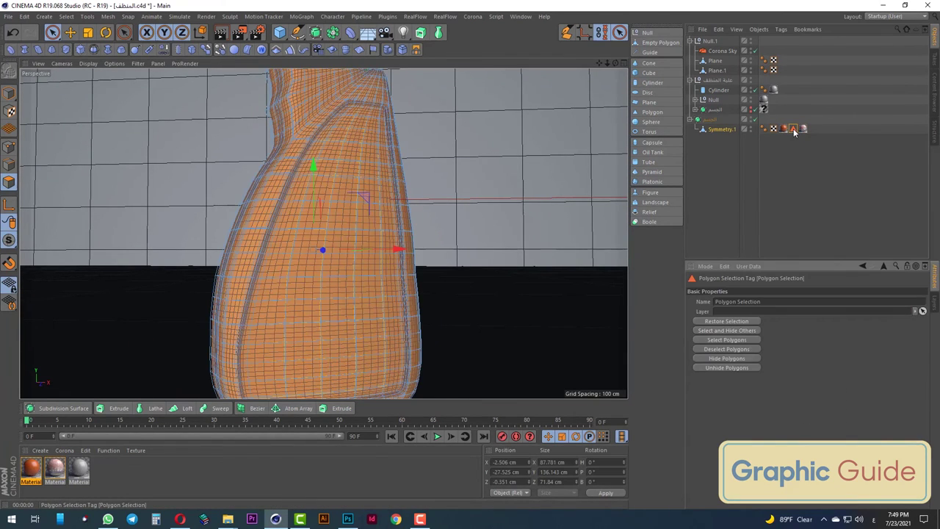
left_click(803, 130)
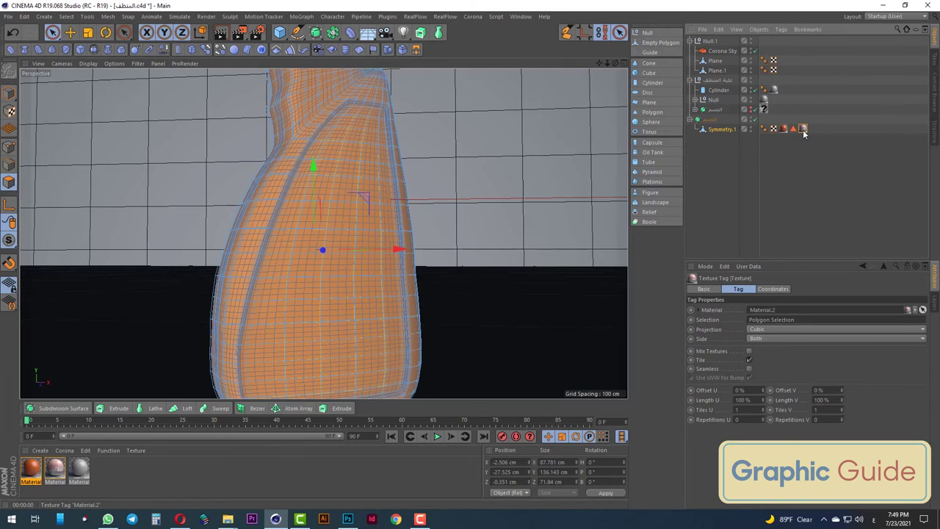
left_click(767, 332)
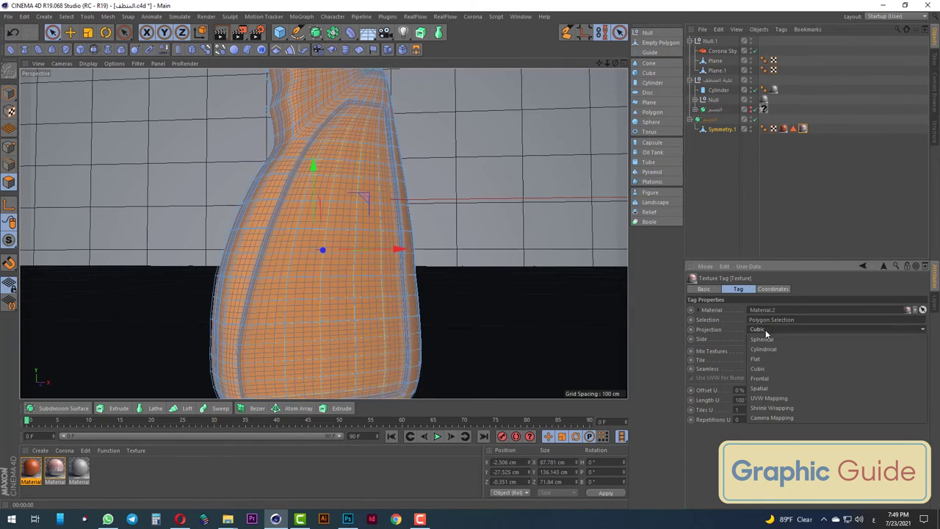
left_click(767, 340)
left_click(766, 330)
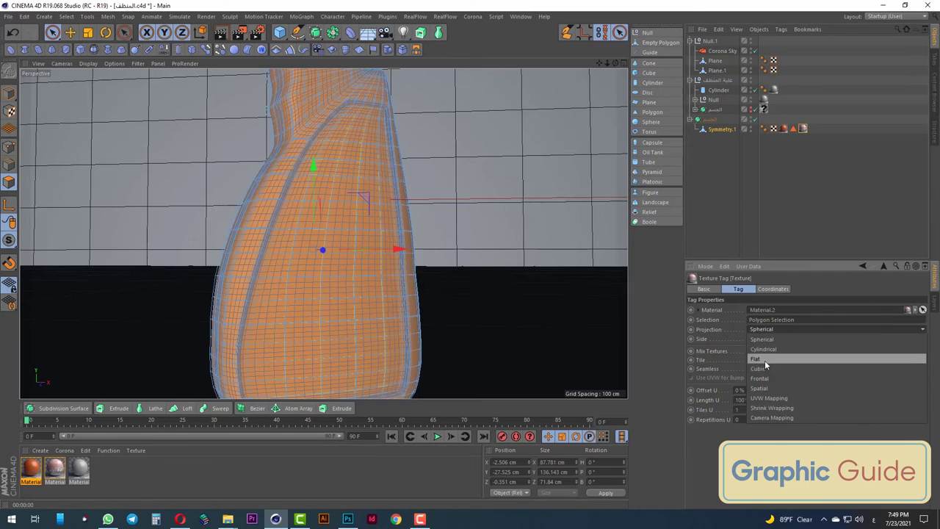
left_click(763, 367)
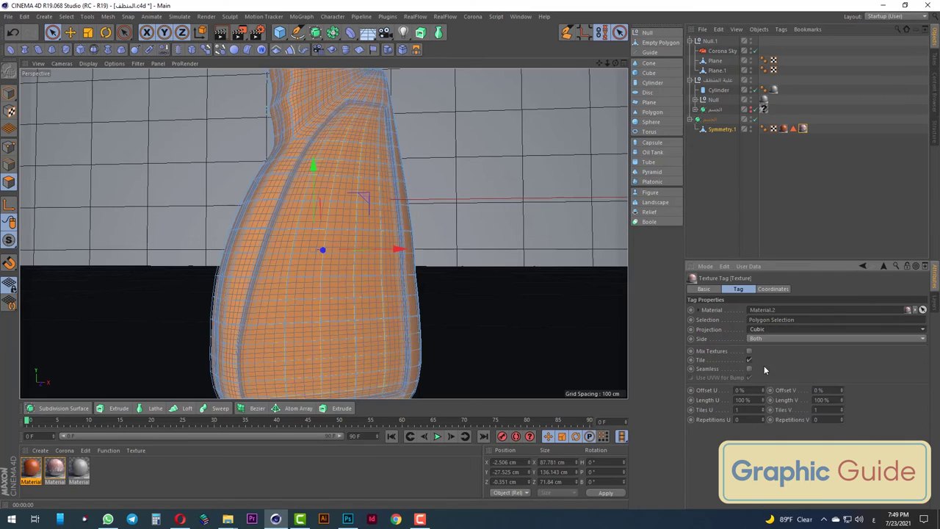
Disable the bottle body's subdivision to reveal the coarse base mesh
right_click(804, 128)
key("Escape")
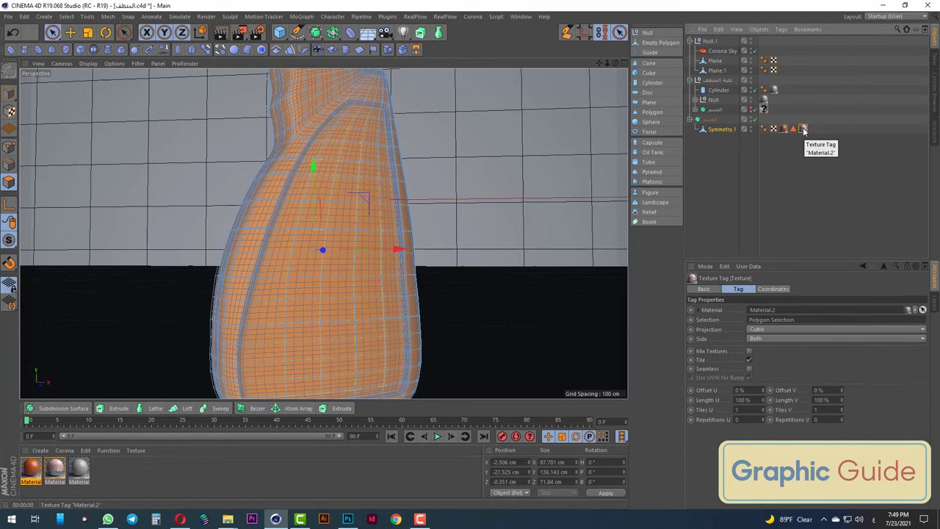
left_click(752, 119)
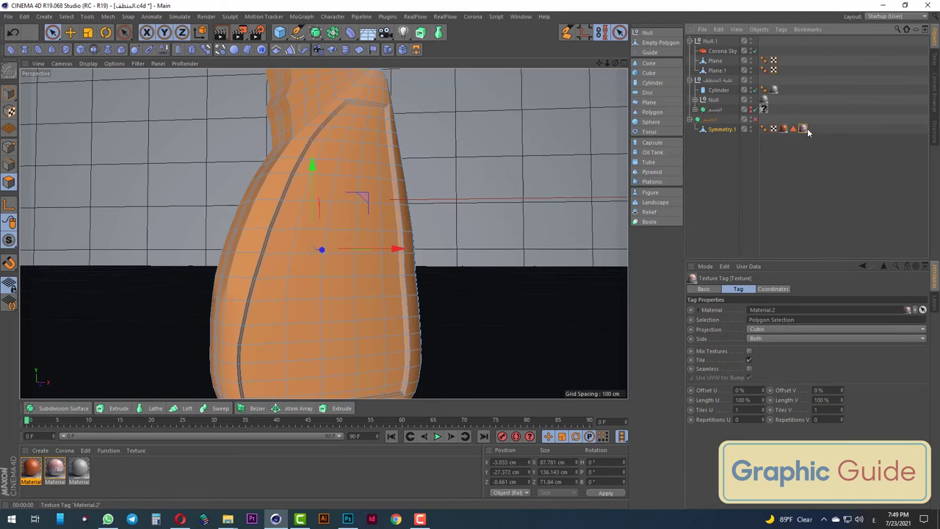
Delete the old polygon selection tag from Symmetry.1
left_click(793, 129)
key("Delete")
left_click(793, 130)
Paint-select the bottle's front panel polygons and drop Material.2 onto them
left_click_drag(328, 189, 371, 121, "alt")
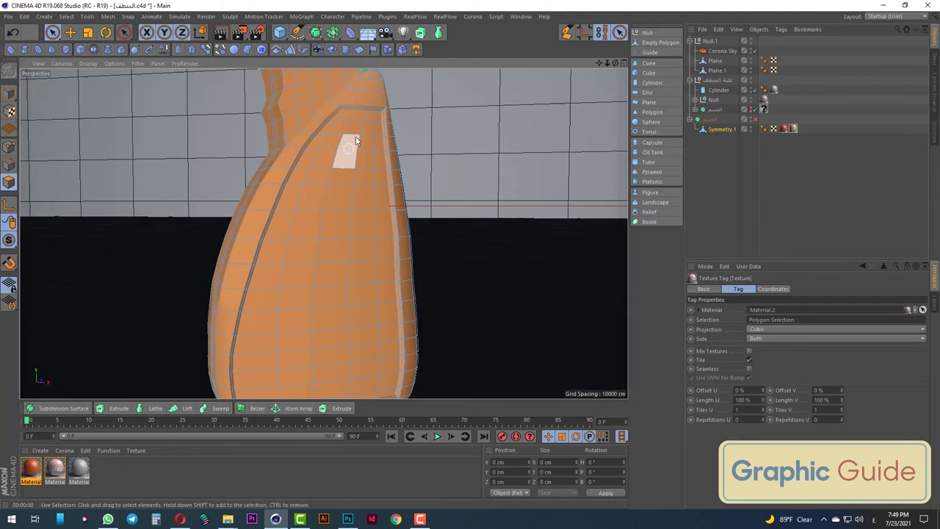
left_click(357, 119)
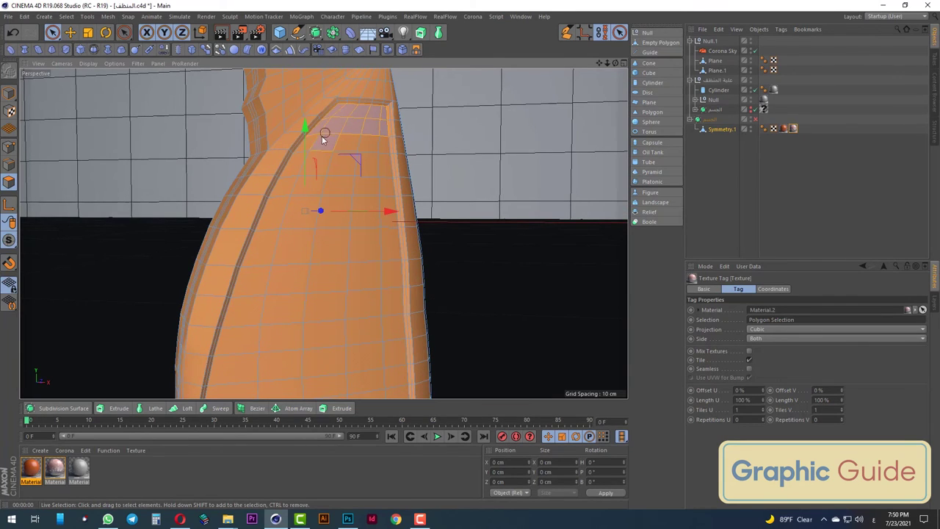
left_click_drag(319, 167, 337, 199)
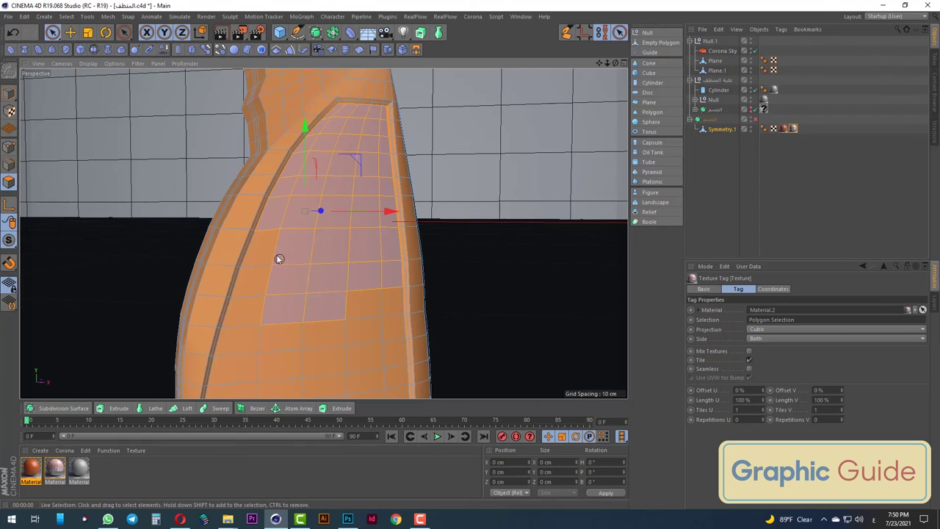
scroll(250, 335, "down", 5)
scroll(379, 279, "up", 5)
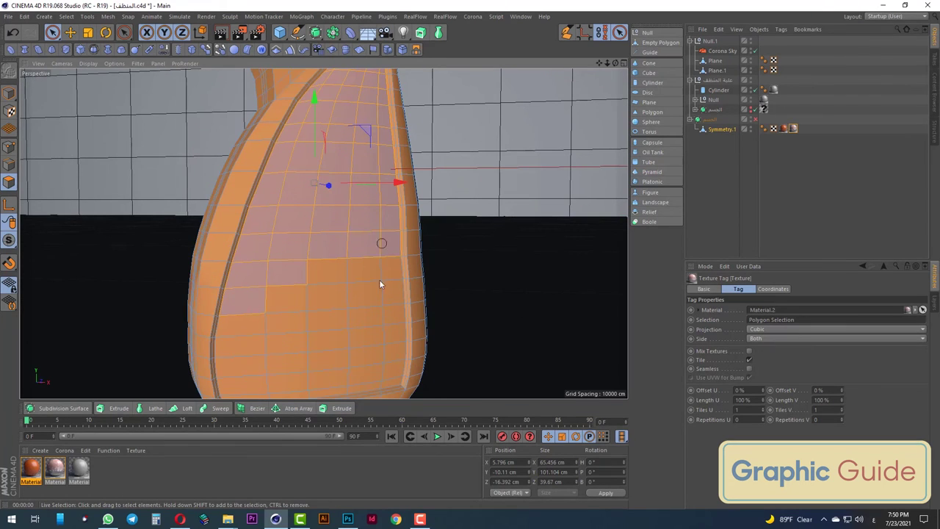
mouse_move(379, 284)
left_mouse_down()
mouse_move(282, 391)
mouse_move(245, 384)
mouse_move(274, 279)
mouse_move(304, 372)
mouse_move(309, 255)
mouse_move(270, 344)
left_mouse_up()
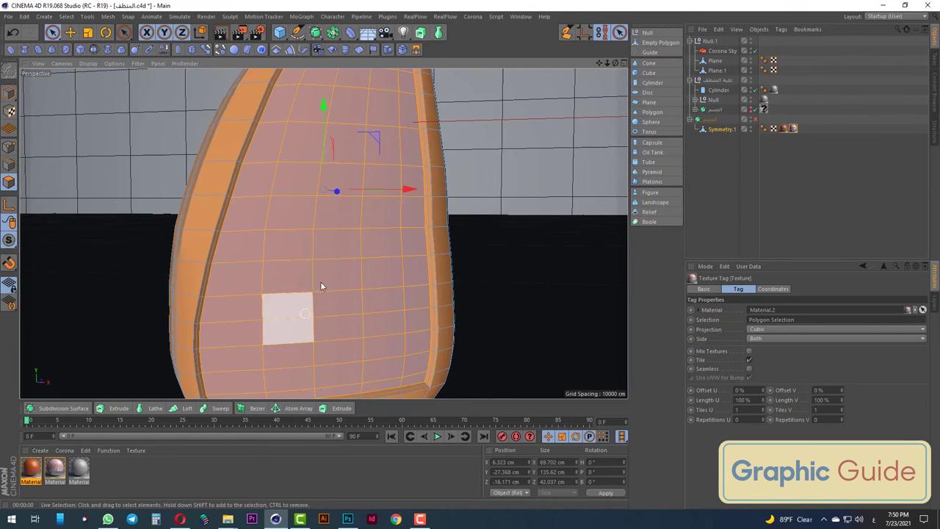
mouse_move(318, 255)
left_mouse_down("alt")
mouse_move(329, 256)
mouse_move(195, 336)
left_mouse_up("alt")
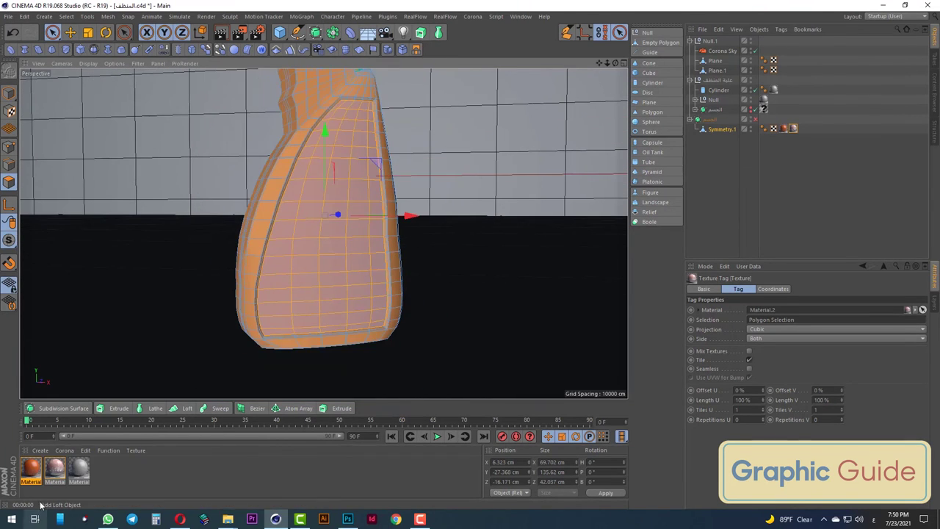
left_click_drag(55, 479, 344, 289)
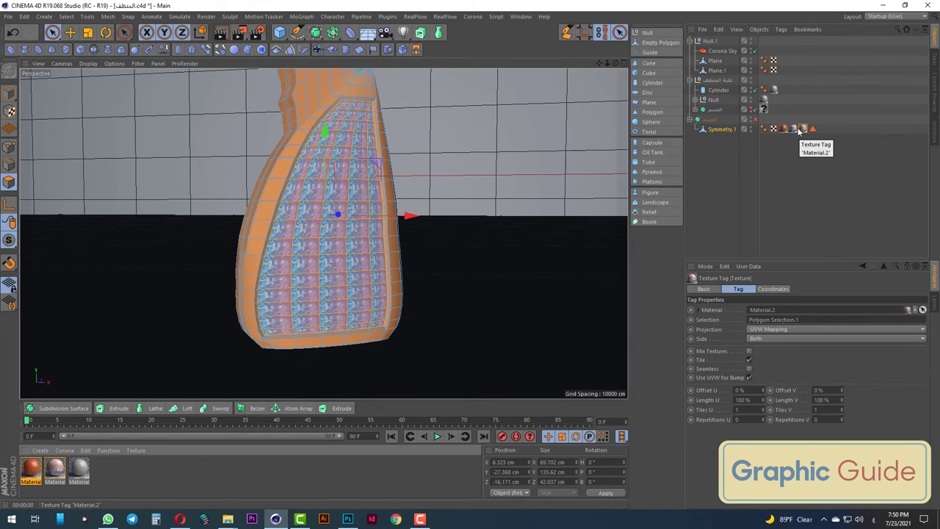
Remove the extra texture tag, fit the label to the body, and set Cubic projection
key("Delete")
right_click(794, 130)
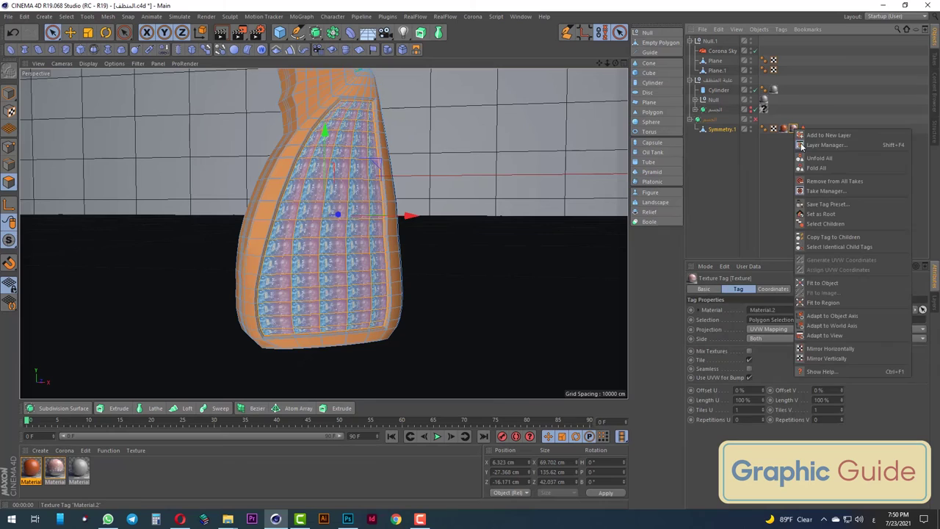
left_click(806, 283)
left_click(756, 329)
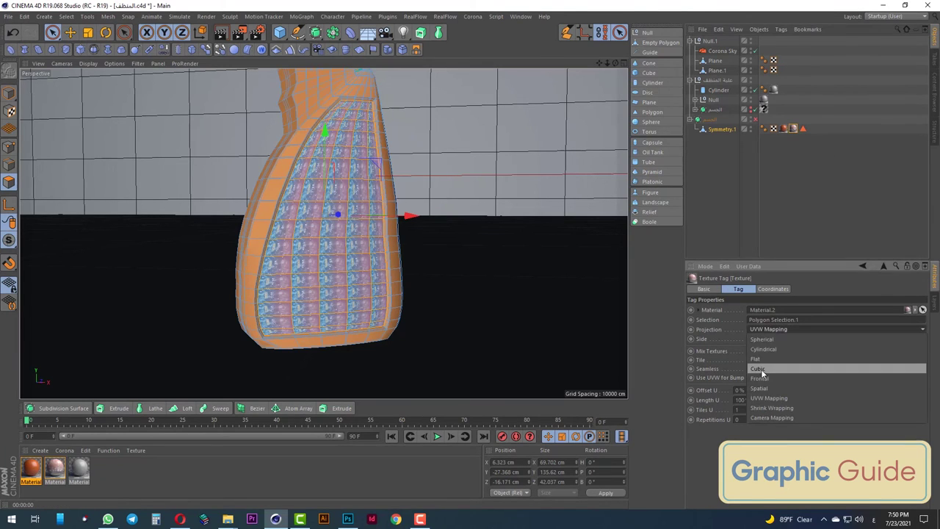
left_click(761, 369)
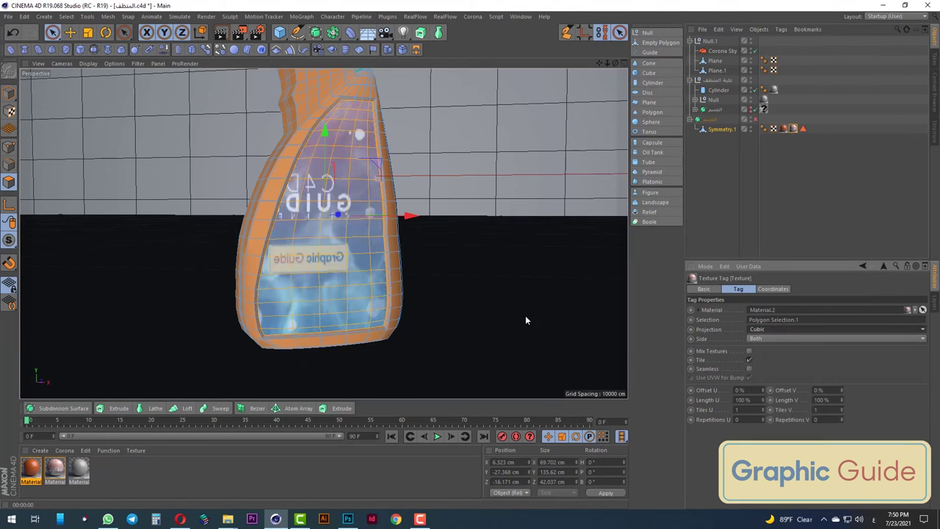
Flip the label to read upright and slide it sideways (Offset U 90%, Length U -100%)
right_click(794, 130)
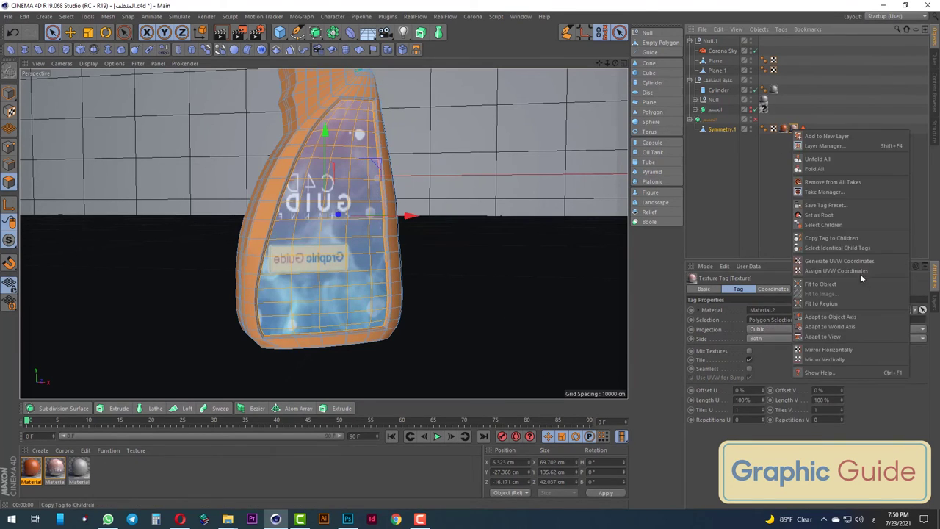
left_click(838, 360)
right_click(792, 130)
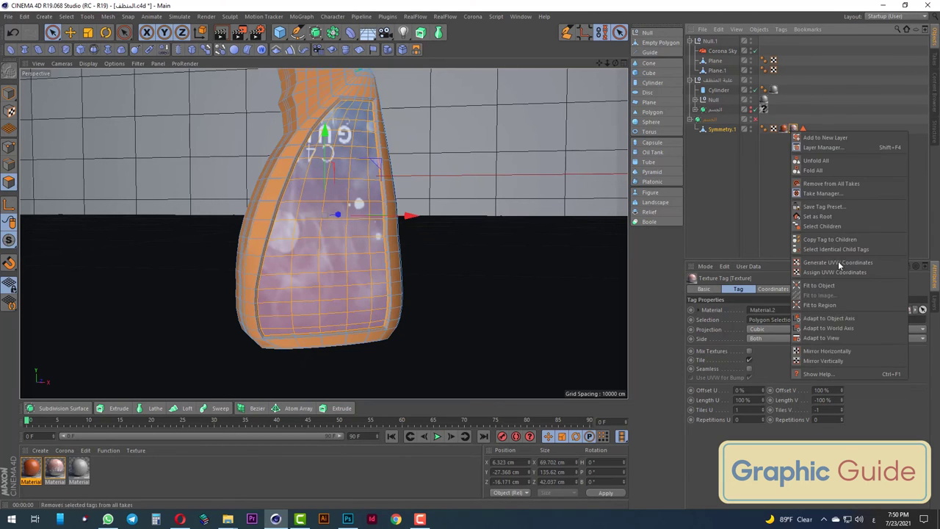
left_click(835, 353)
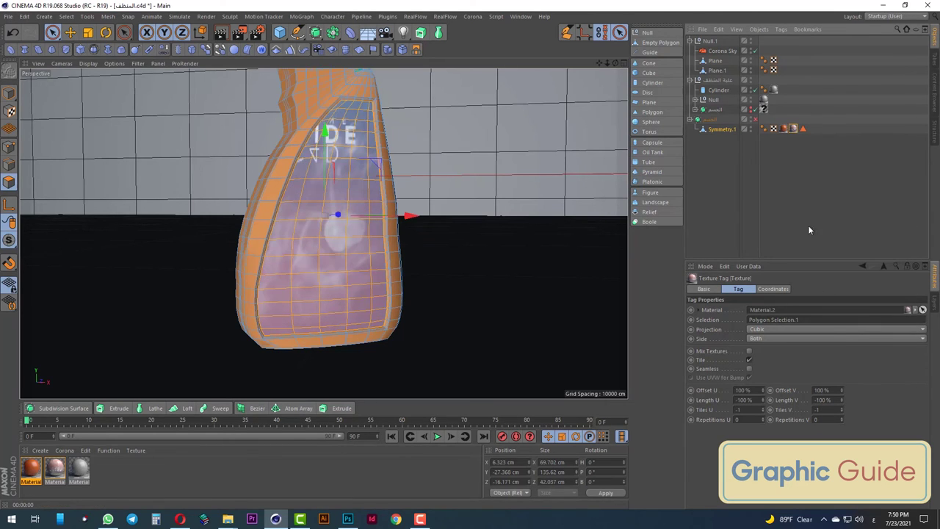
right_click(793, 129)
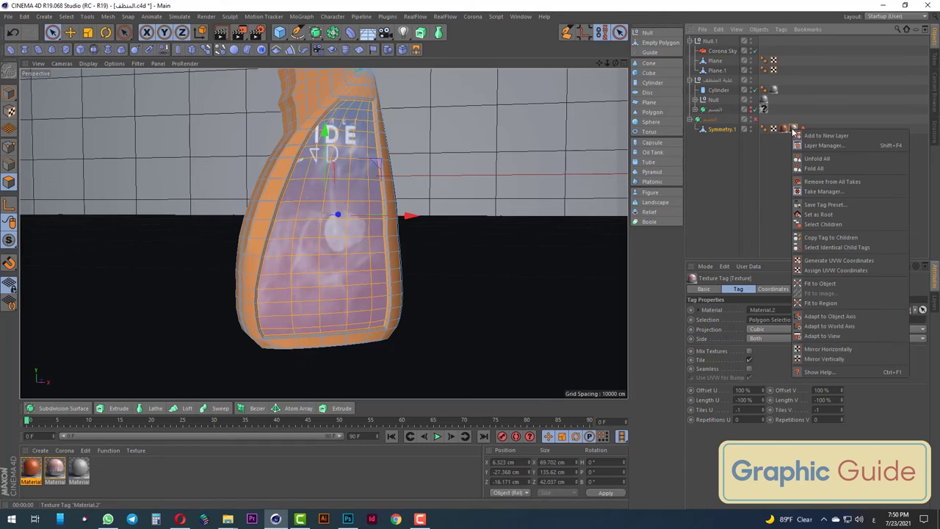
left_click(852, 361)
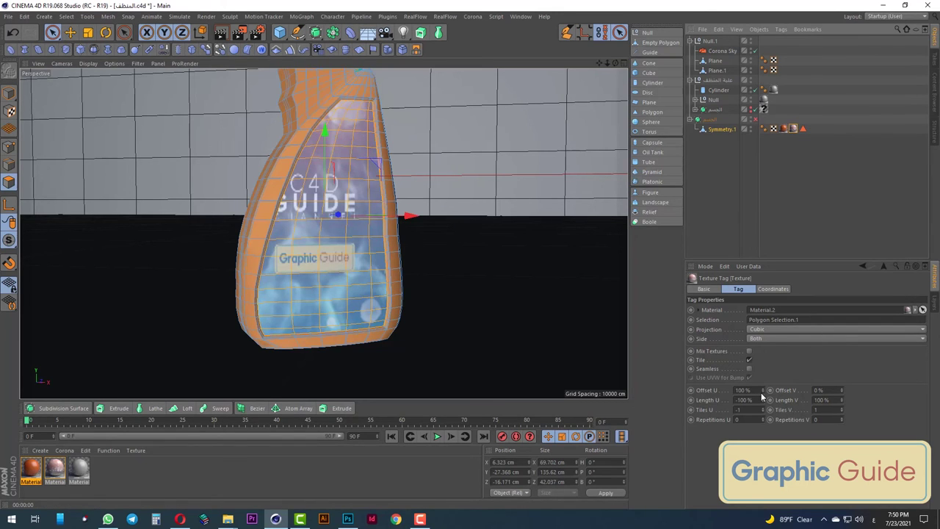
mouse_move(763, 392)
left_mouse_down()
mouse_move(749, 396)
mouse_move(764, 392)
left_mouse_up()
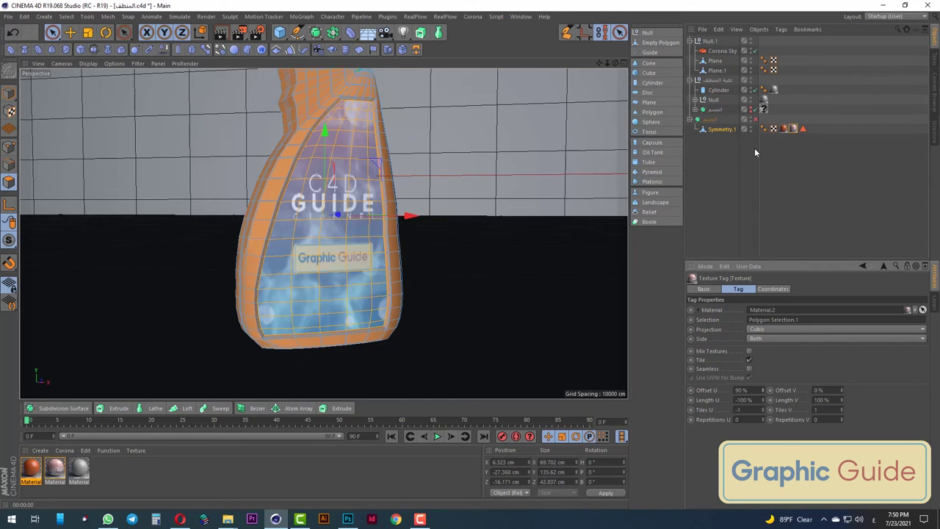
Turn subdivision back on, stop the render preview, and toggle smoothing off and on to compare
left_click(755, 119)
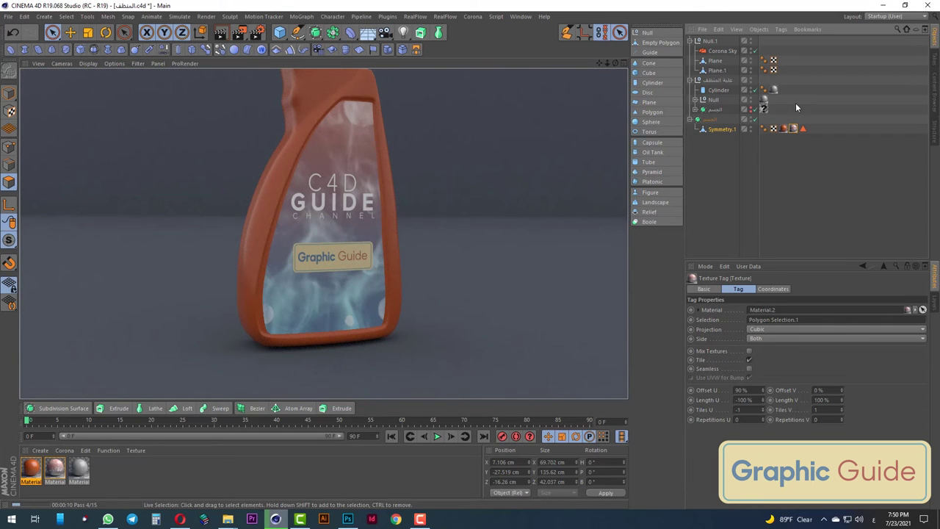
left_click(757, 119)
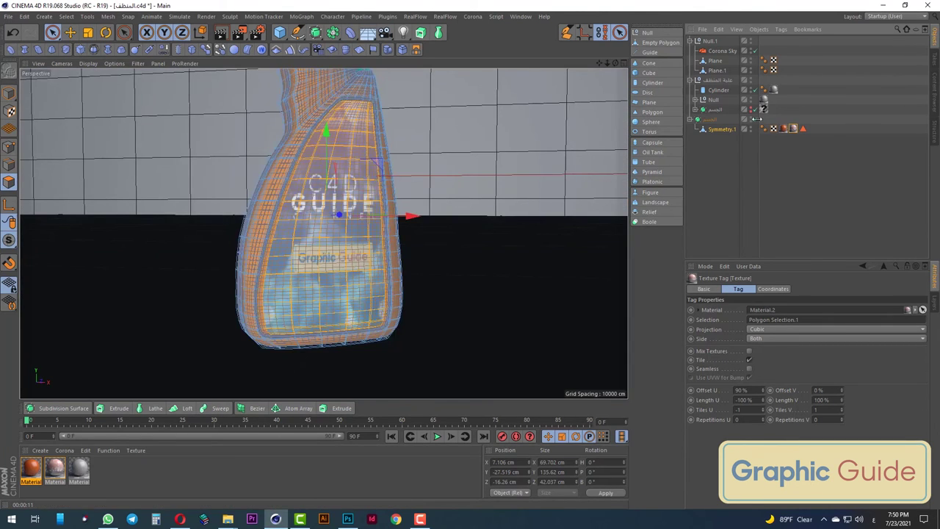
left_click_drag(184, 293, 320, 302, "alt")
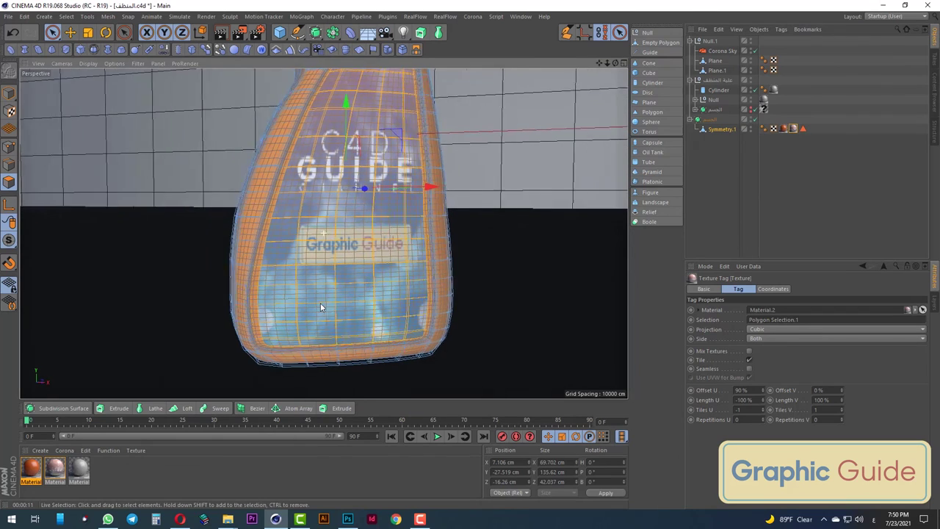
left_click(754, 120)
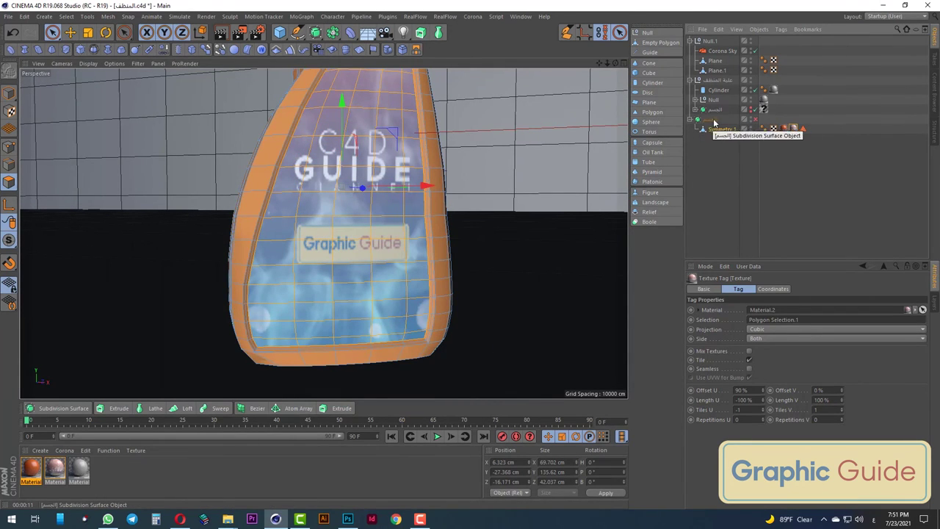
left_click(754, 118)
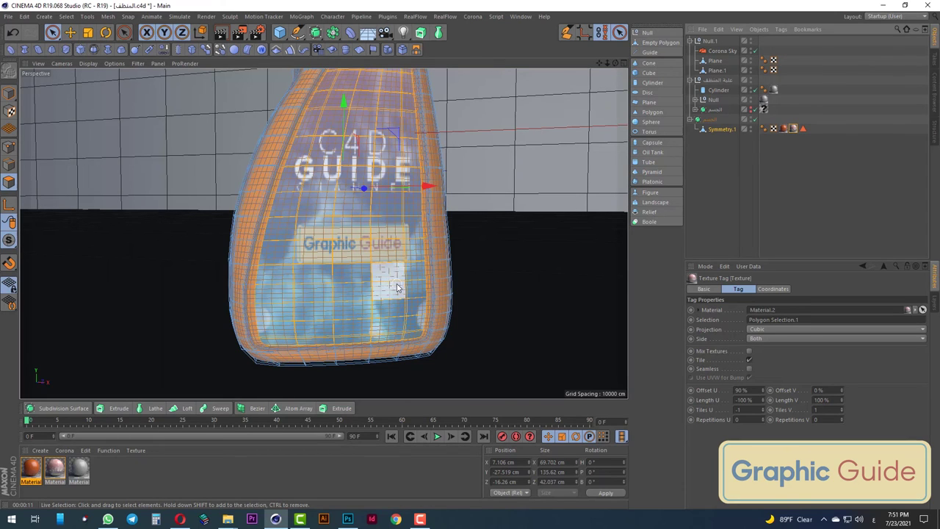
scroll(345, 220, "down", 3)
scroll(345, 221, "up", 2)
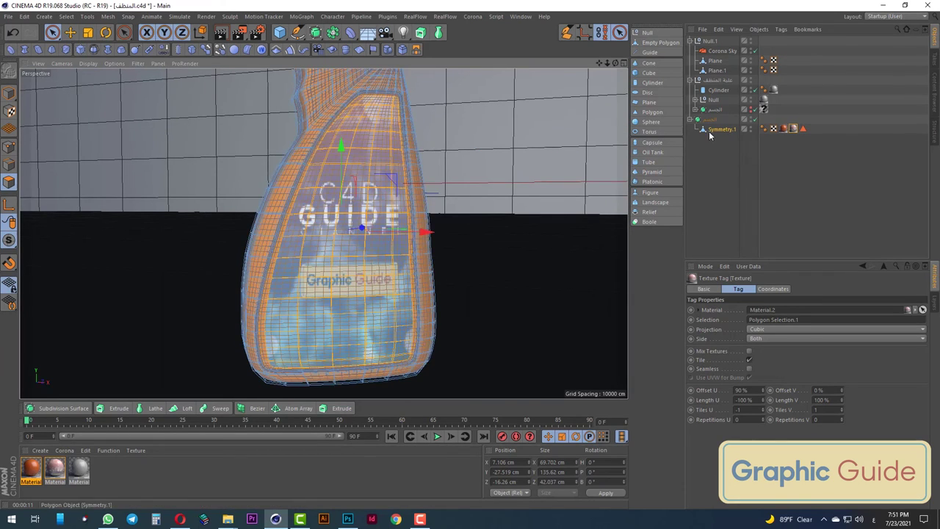
Split the label polygons into a new Symmetry object and move its material tag
right_click(376, 223)
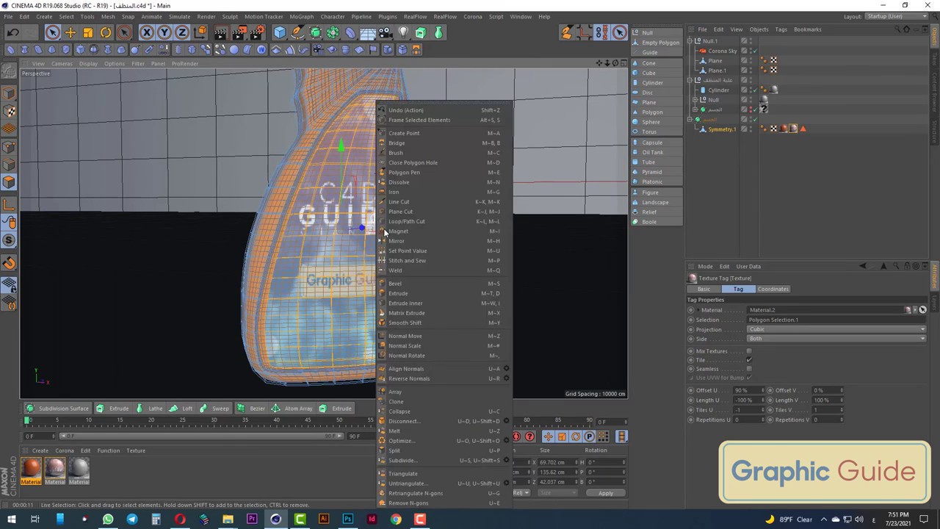
left_click(397, 451)
left_click(795, 156)
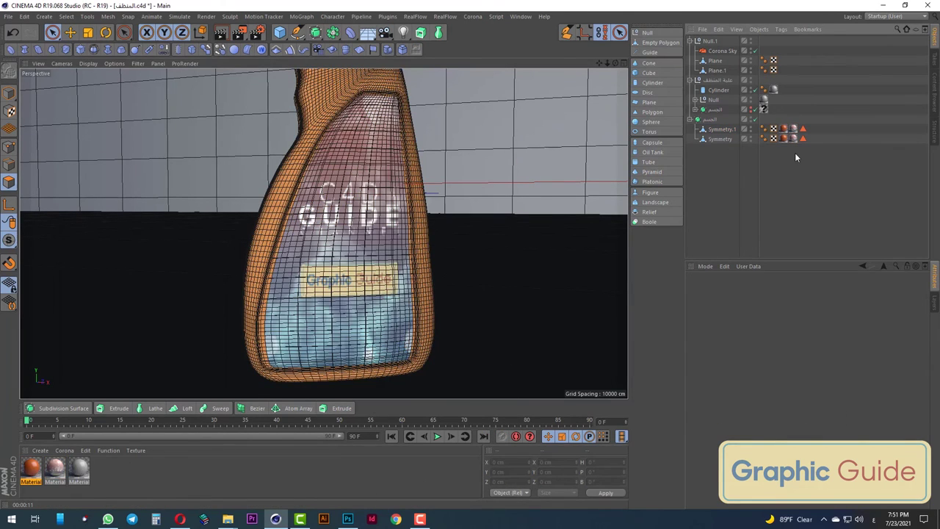
left_click_drag(793, 139, 784, 138)
key("Delete")
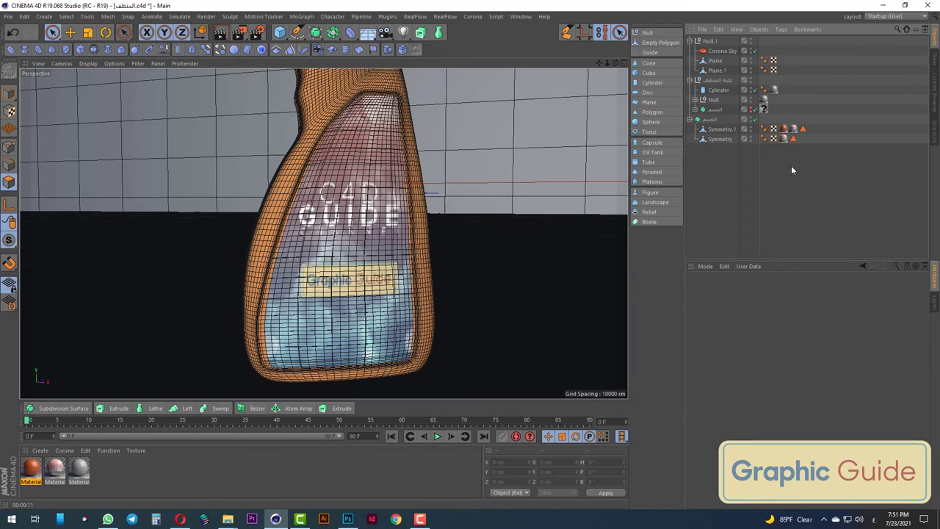
Set the bottle body's subdivision object heading rotation to 0°
left_click(710, 119)
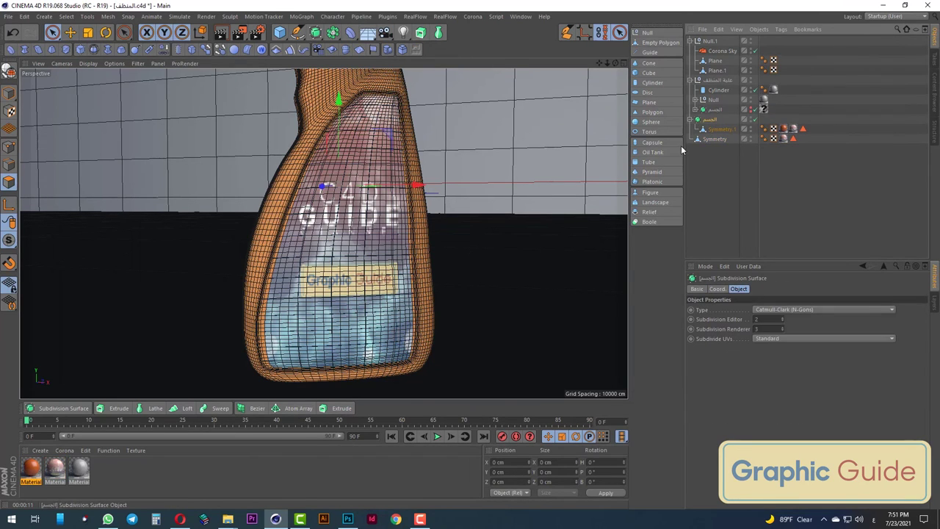
left_click(754, 110)
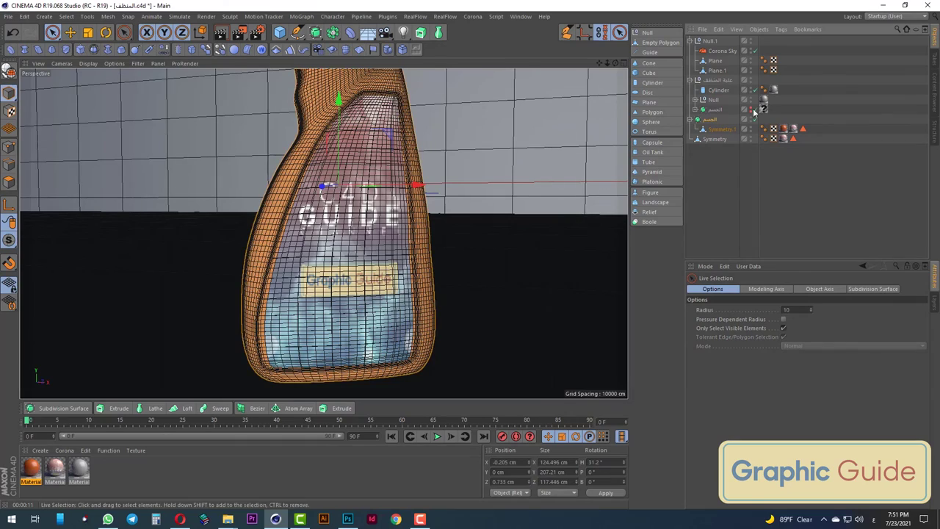
left_click(714, 138)
mouse_move(382, 213)
left_mouse_down("alt")
mouse_move(365, 211)
mouse_move(371, 194)
left_mouse_up("alt")
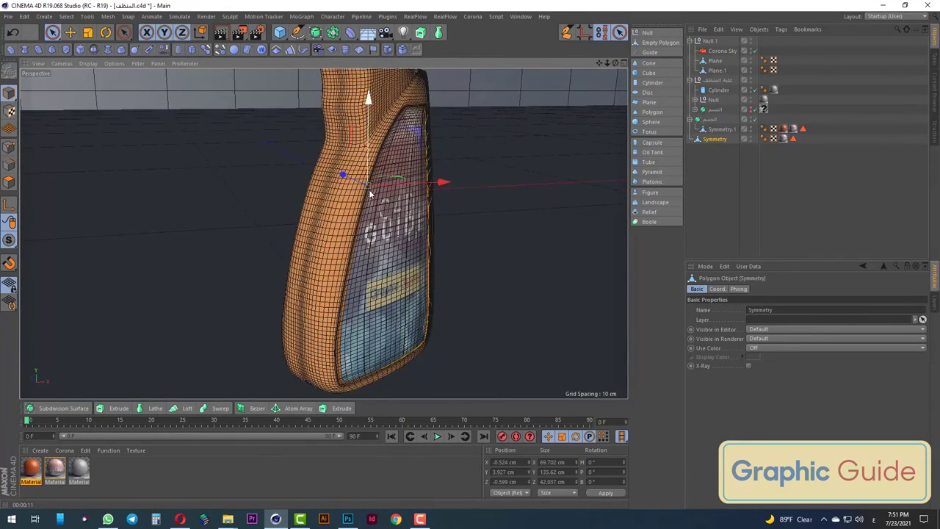
left_click(711, 119)
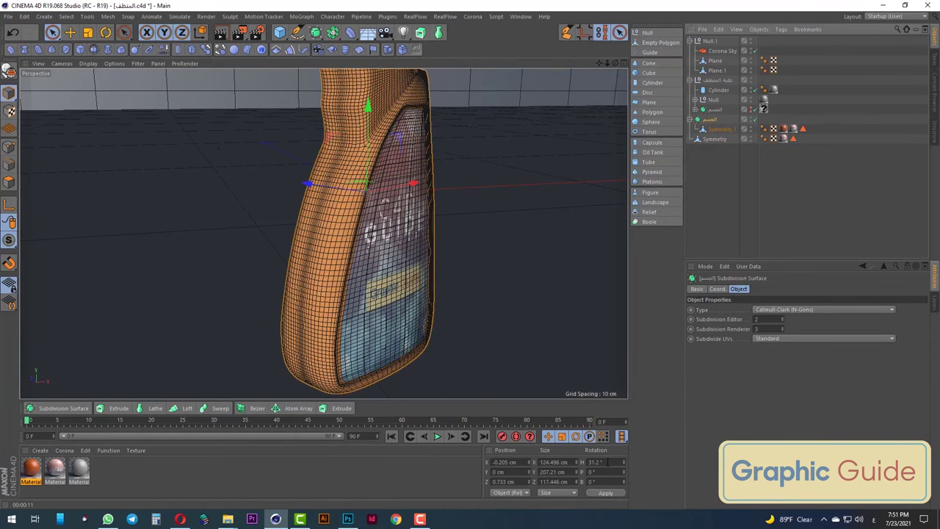
type("0")
key("Return")
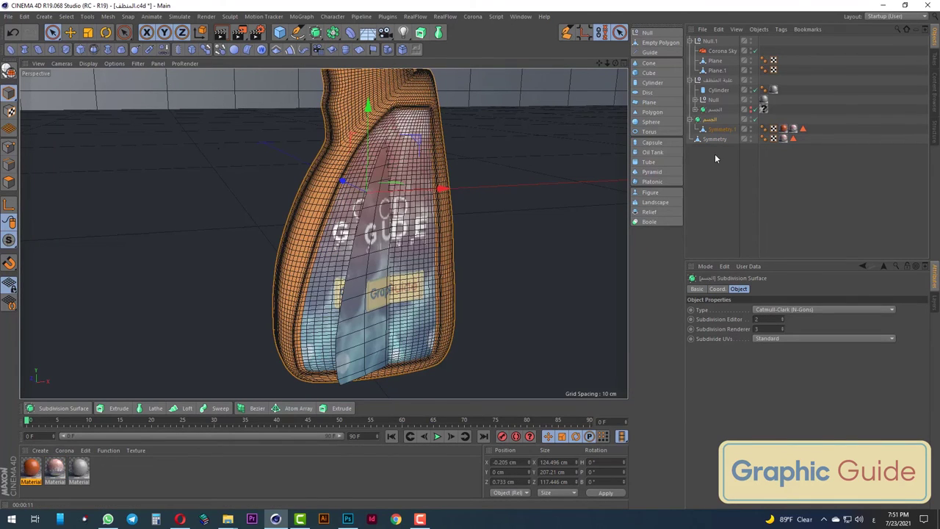
Place Symmetry inside the body's subdivision object, reset heading to 0°, and order it below Symmetry.1
left_click_drag(716, 138, 694, 121)
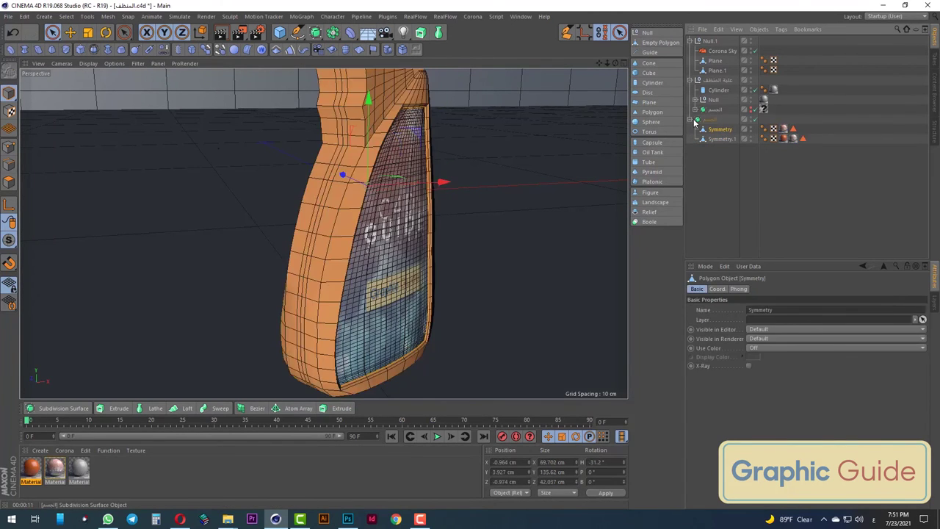
left_click(694, 121)
left_click(708, 119)
double_click(611, 461)
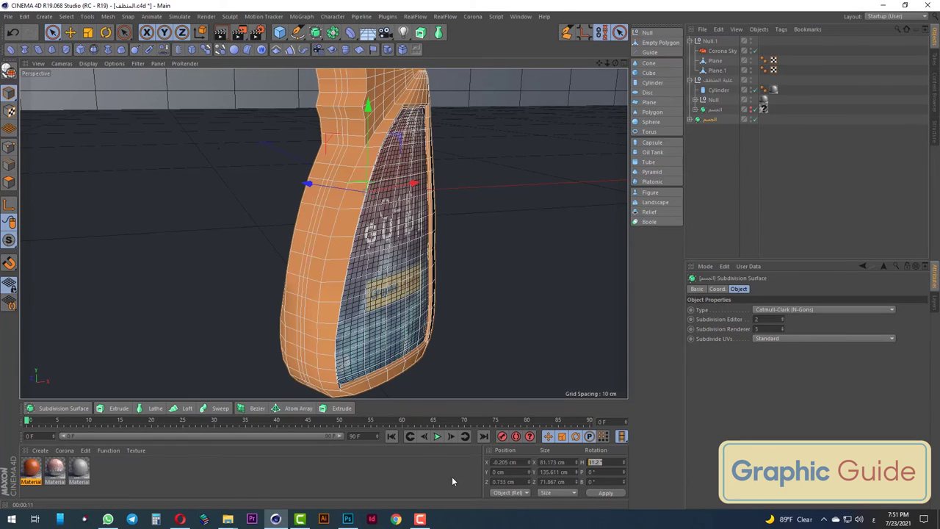
type("0")
key("Return")
left_click(702, 151)
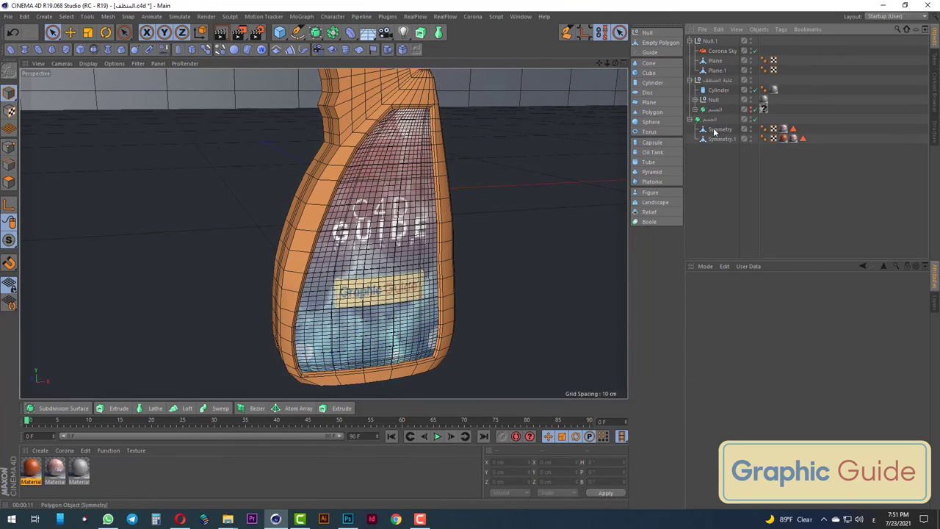
left_click_drag(714, 130, 722, 132)
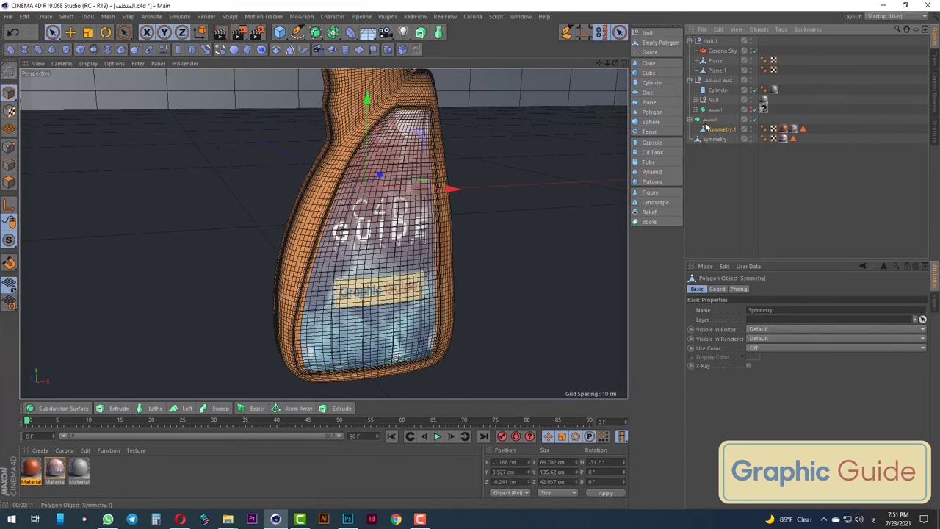
left_click(695, 119)
left_click(707, 119)
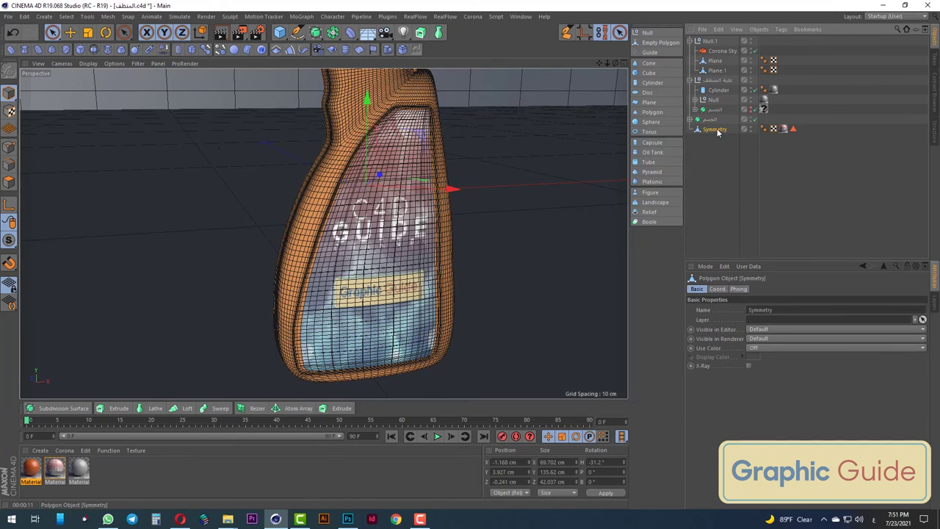
In front view, scale the label slightly wider along X and nudge it into place
left_click(316, 32, "alt")
key("c")
left_click_drag(345, 202, 343, 297, "alt")
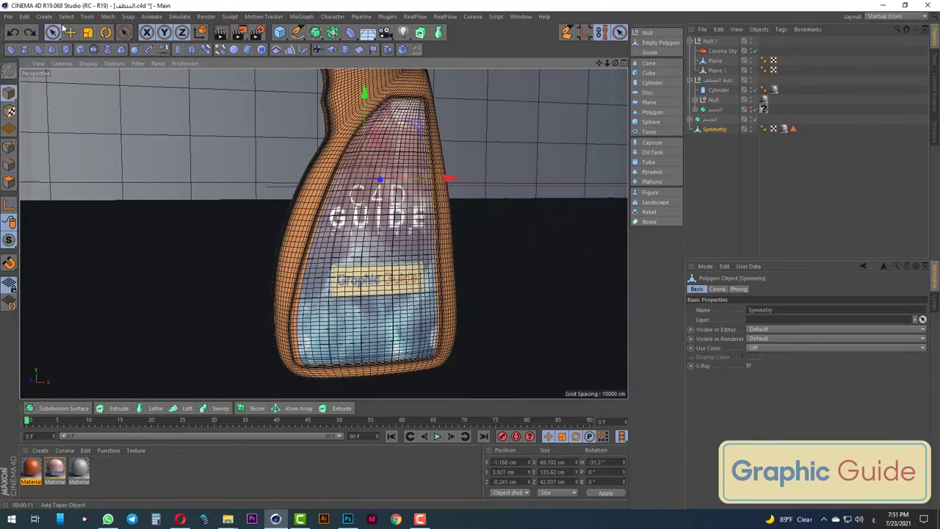
left_click(89, 32)
mouse_move(411, 191)
left_mouse_down("alt")
mouse_move(451, 169)
mouse_move(379, 219)
left_mouse_up("alt")
key("F4")
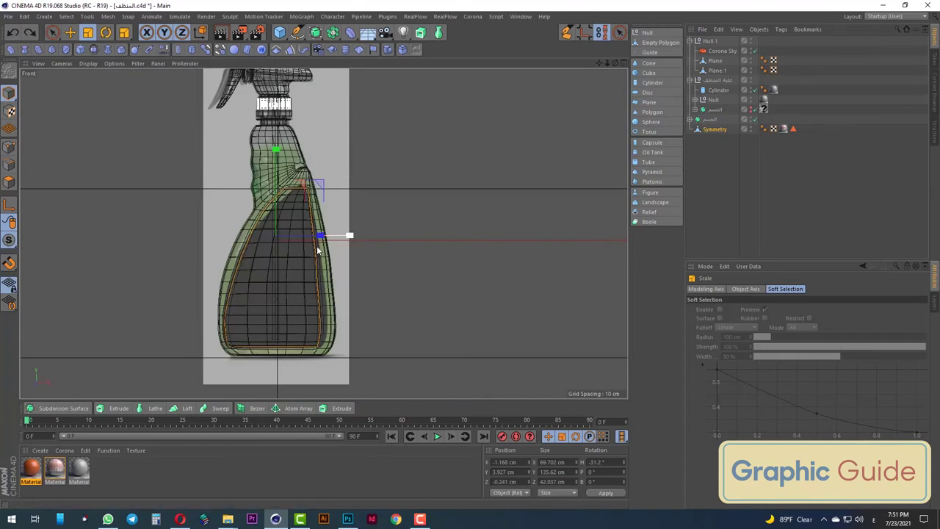
scroll(307, 253, "up", 3)
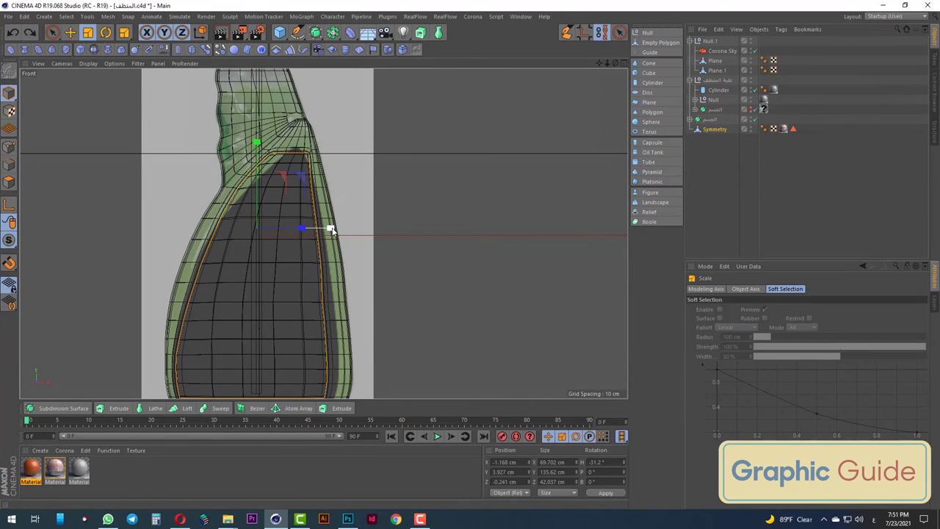
left_click_drag(331, 229, 336, 230)
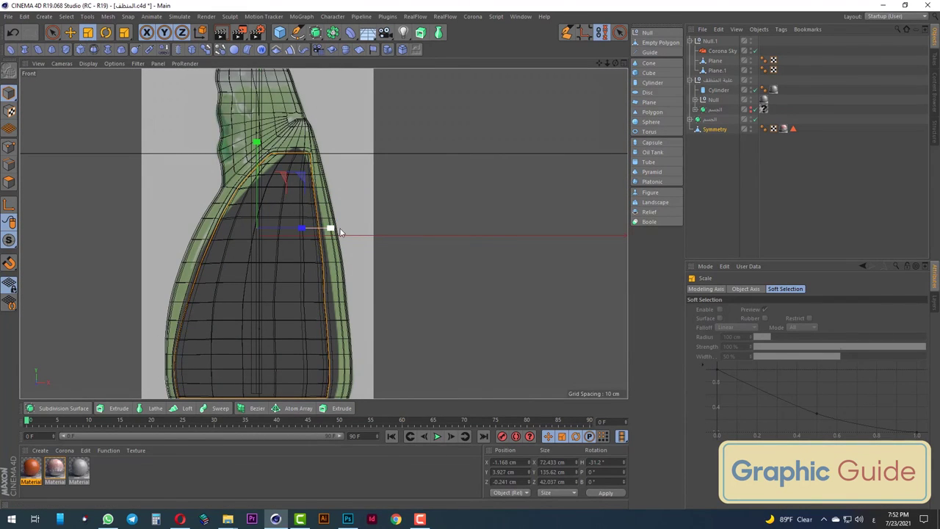
key("F1")
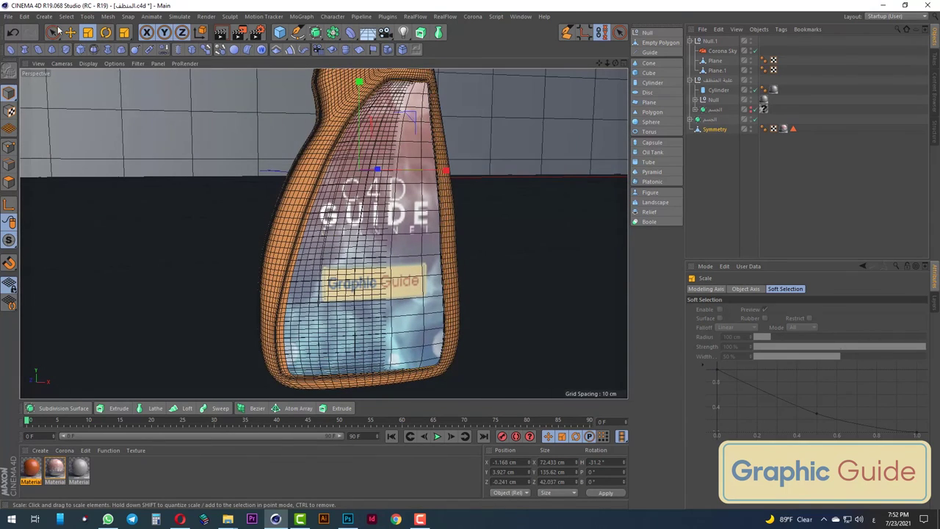
key("space")
left_click_drag(442, 172, 445, 172)
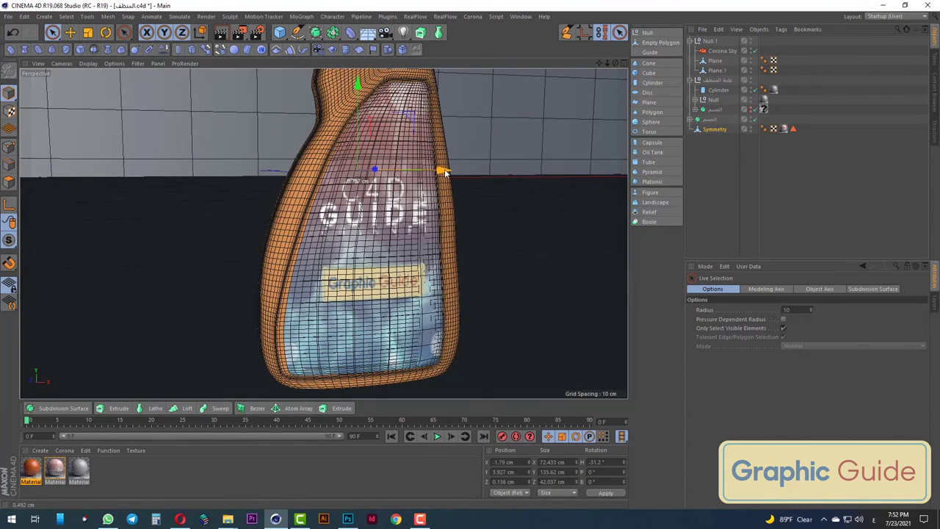
Preview the whole bottle with an interactive render, then nest Symmetry under the subdivision surface
scroll(445, 172, "down", 5)
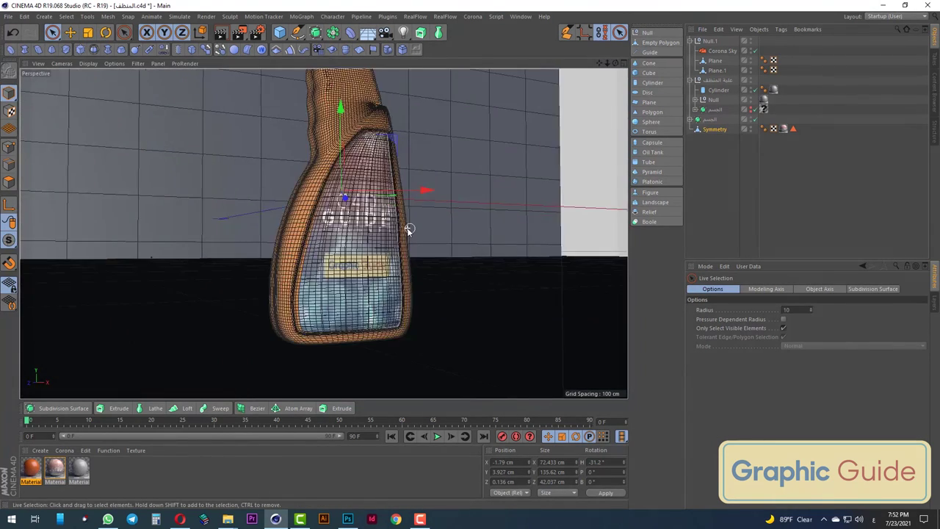
mouse_move(429, 204)
left_mouse_down("alt")
mouse_move(353, 264)
mouse_move(381, 250)
left_mouse_up("alt")
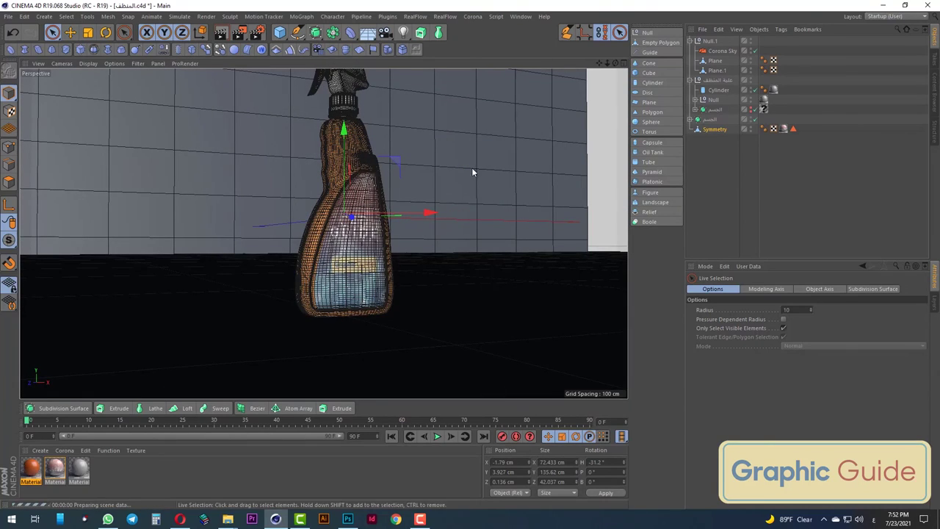
key("ctrl+r")
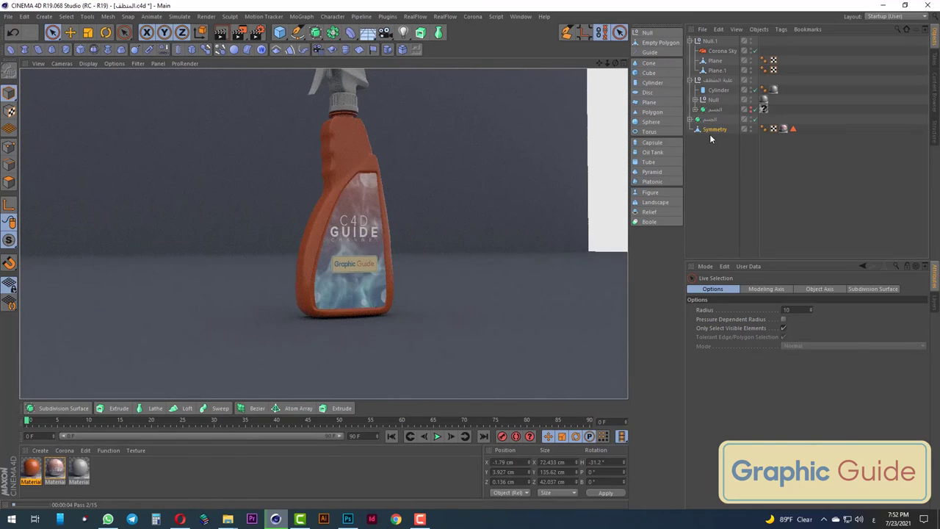
key("o")
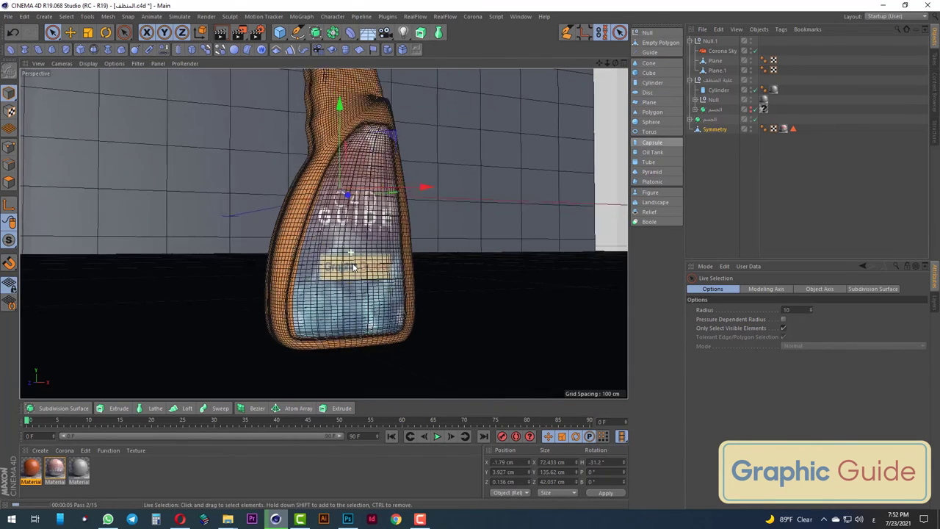
left_click_drag(713, 135, 698, 128)
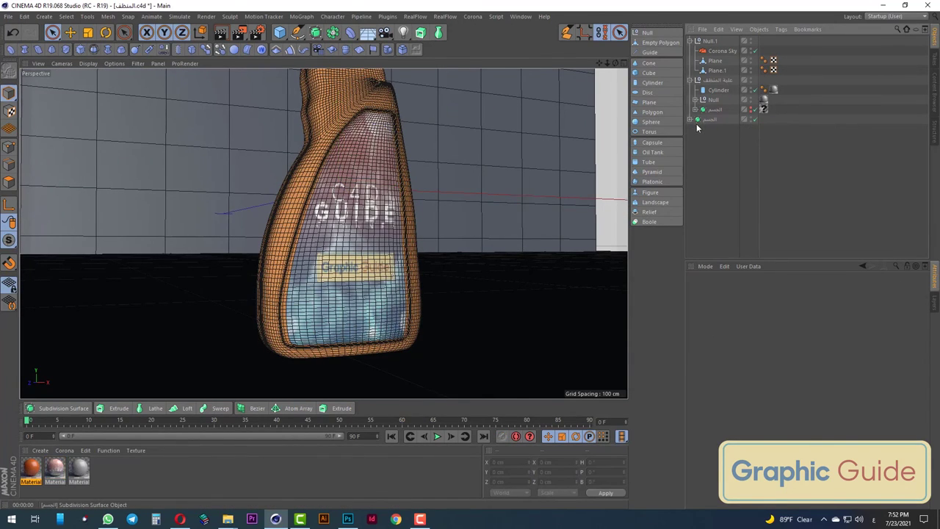
Collapse the bottle with Current State to Object and delete its leftover texture tag
right_click(705, 119)
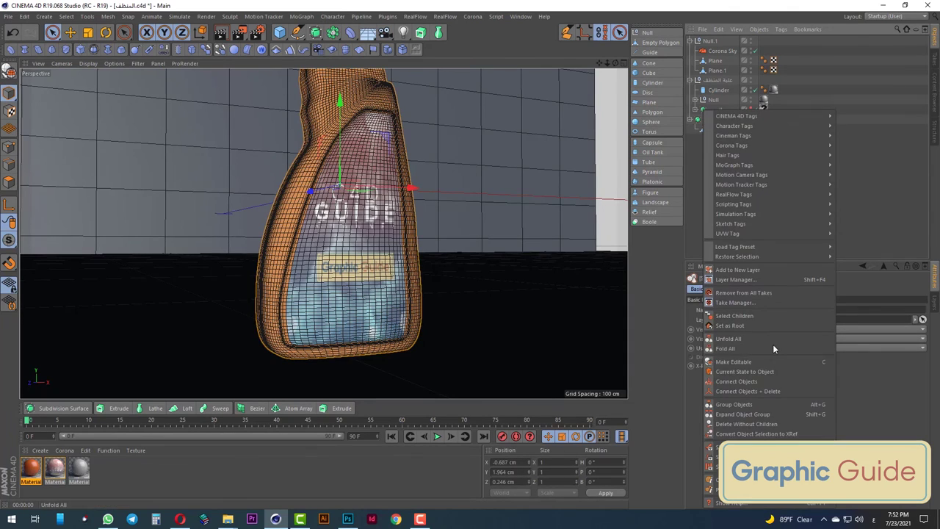
left_click(756, 389)
key("o")
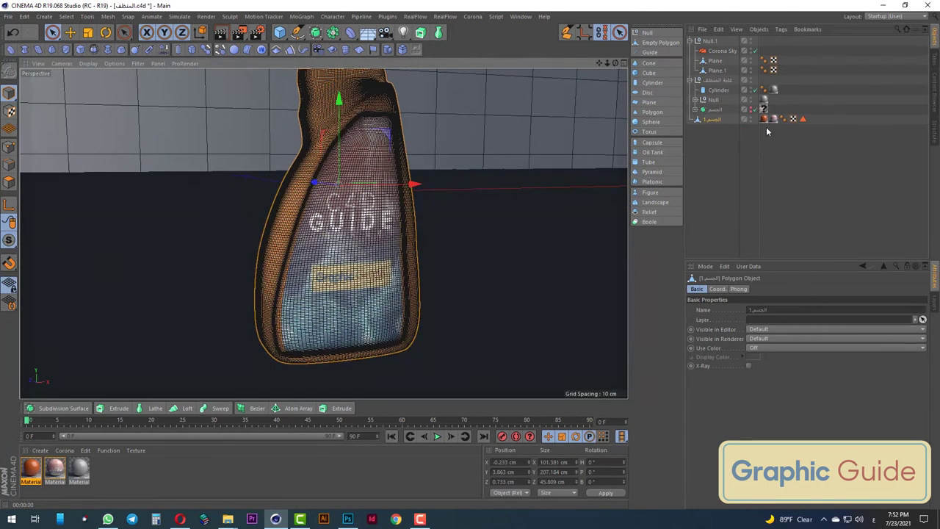
left_click(775, 121)
key("Delete")
In polygon mode, apply Material.2 to the bottle's selected front panel faces
scroll(321, 234, "up", 4)
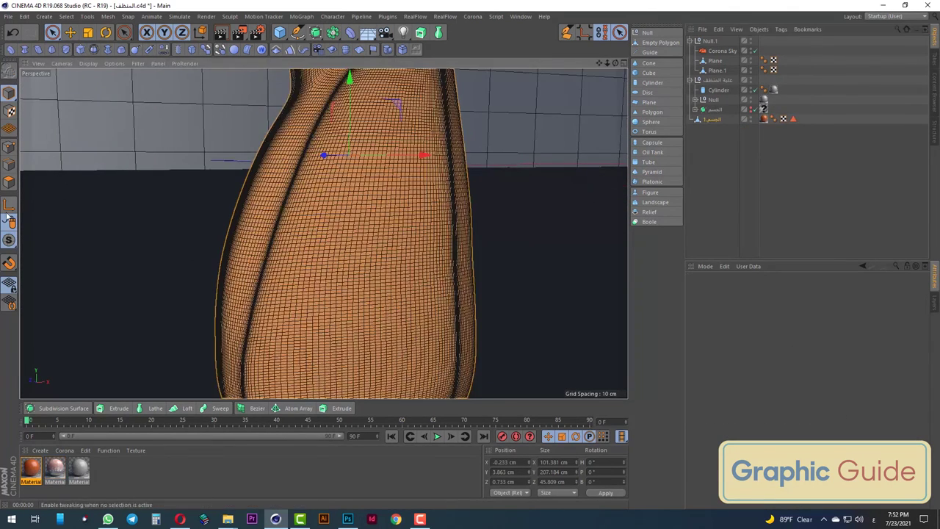
left_click(9, 182)
left_click_drag(367, 209, 326, 224, "alt")
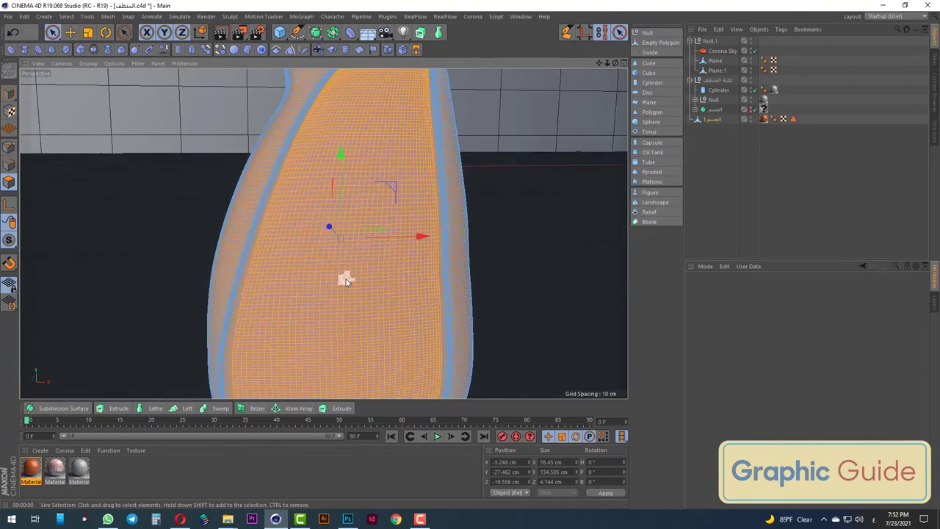
scroll(342, 275, "down", 2)
scroll(309, 374, "up", 2)
mouse_move(325, 346)
left_mouse_down("alt")
mouse_move(367, 343)
mouse_move(336, 331)
mouse_move(319, 359)
left_mouse_up("alt")
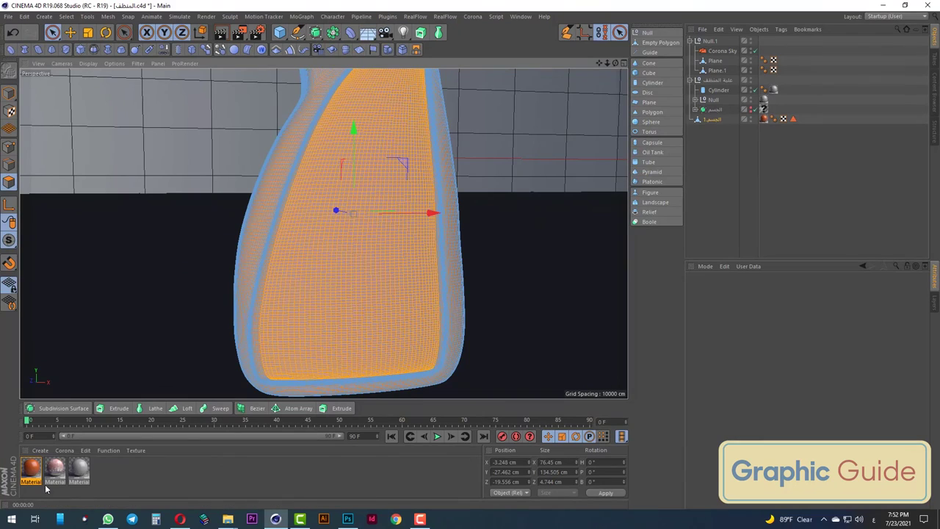
left_click_drag(292, 316, 431, 328)
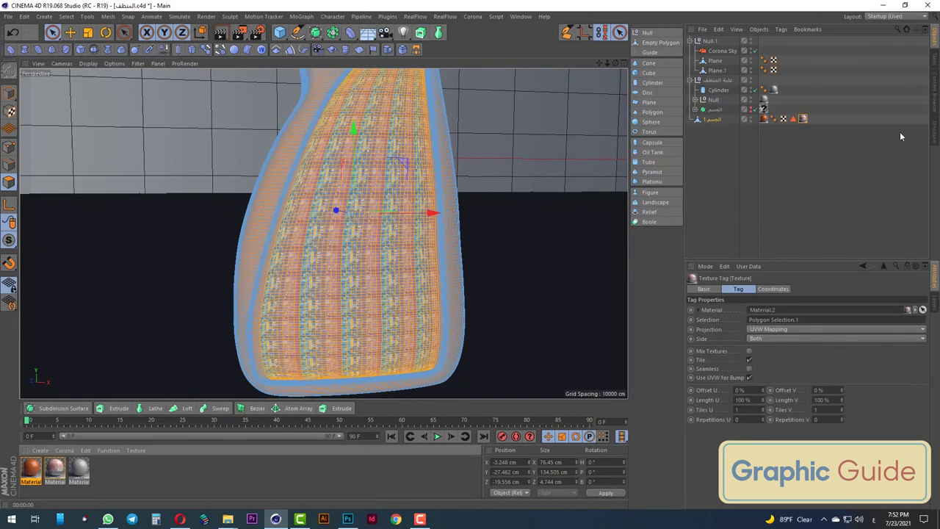
Fit the label to the object, set Cubic projection, mirror it horizontally, and preview-render
right_click(805, 118)
left_click(839, 273)
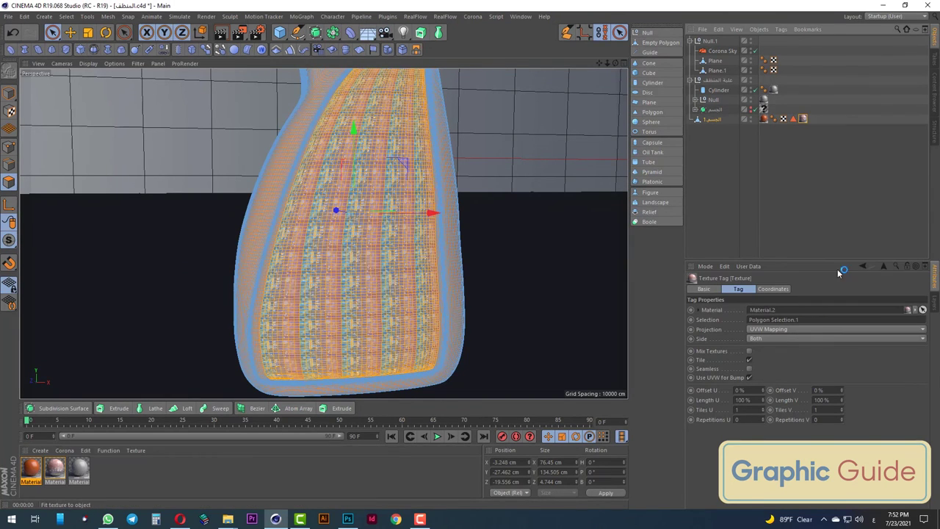
left_click(770, 332)
left_click(768, 374)
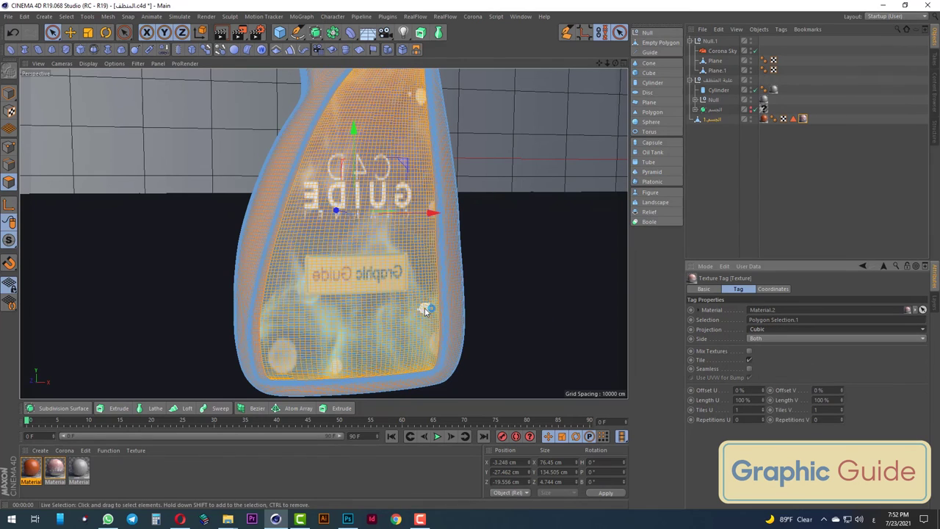
right_click(805, 119)
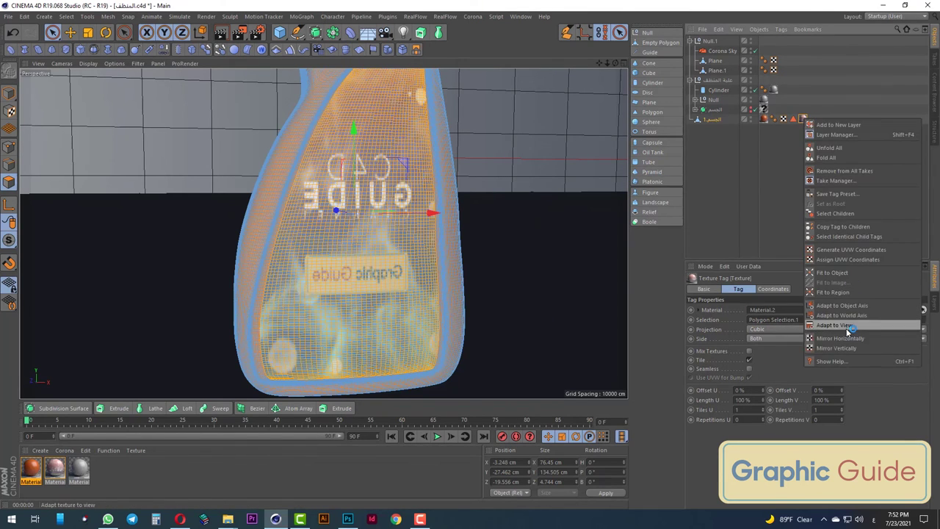
left_click(845, 334)
left_click_drag(237, 282, 307, 306, "alt")
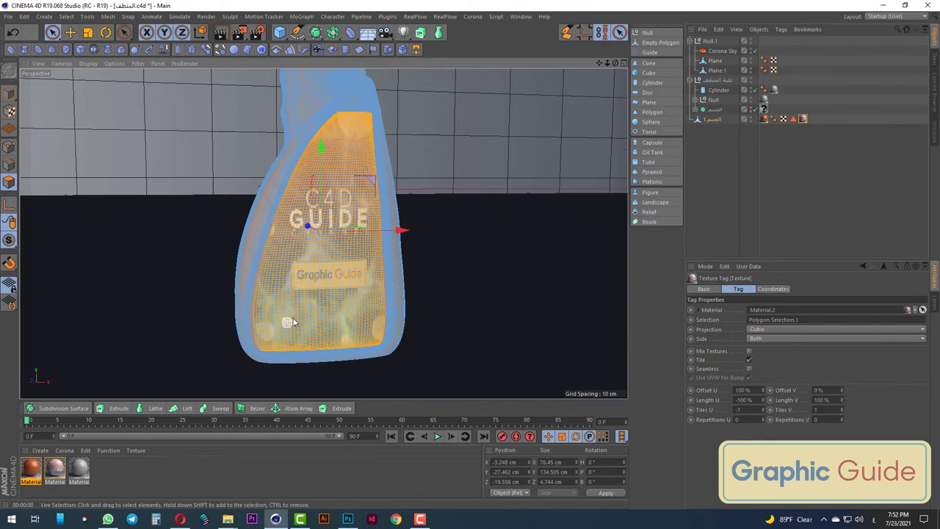
left_click(221, 33)
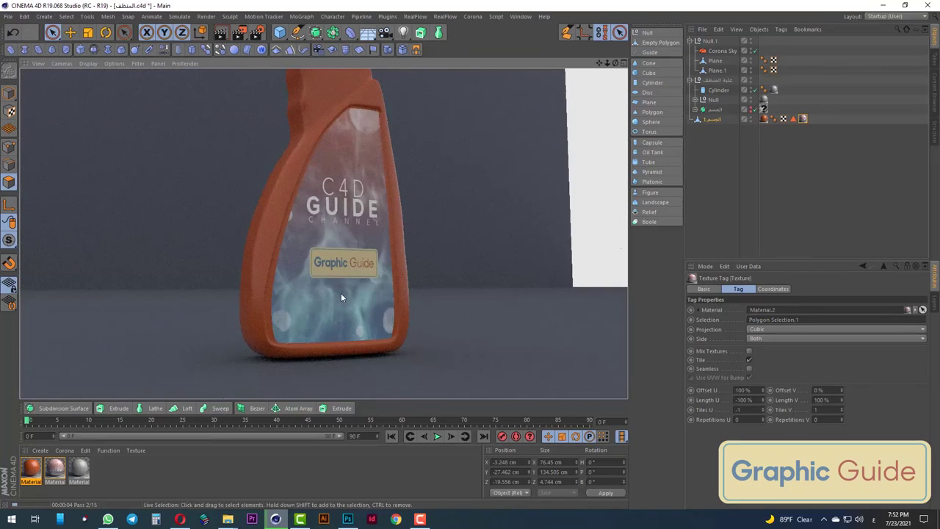
Select the label texture tag, try nudging its Offset U, then undo the change
left_click(712, 119)
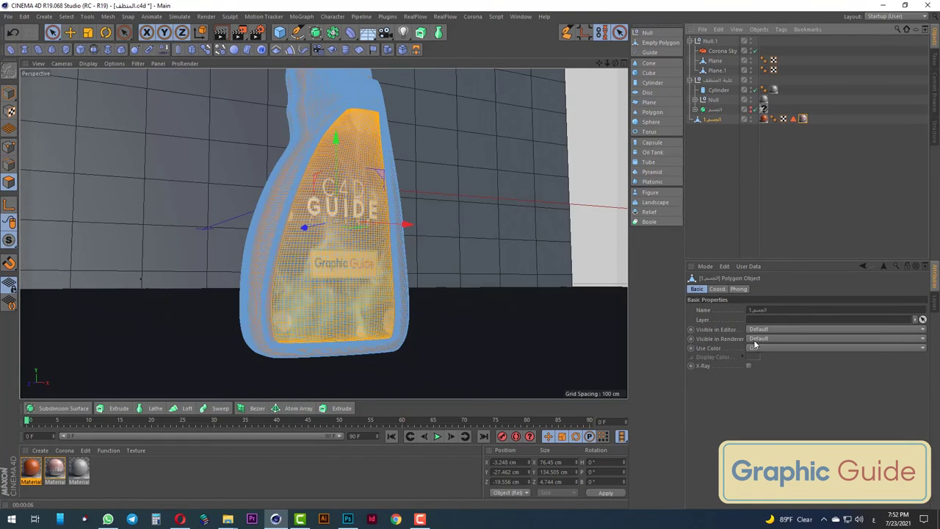
left_click(802, 119)
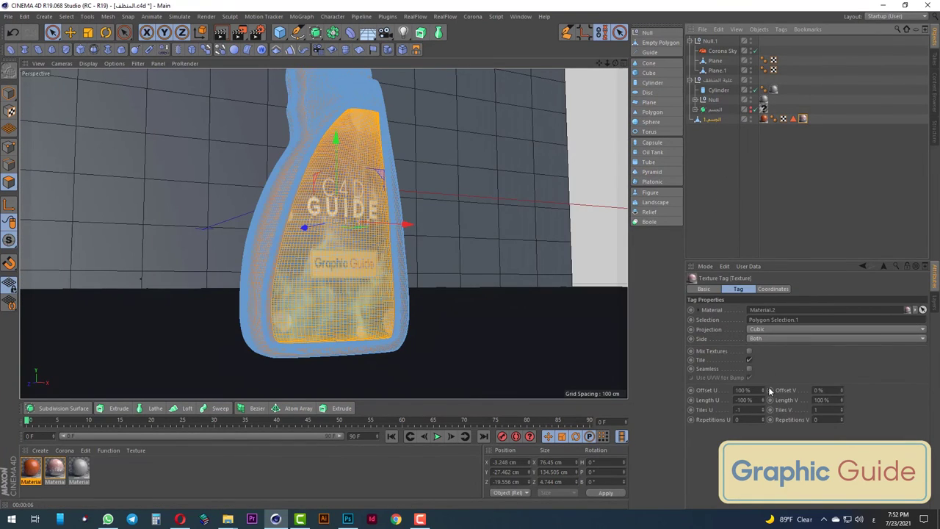
left_click_drag(763, 391, 763, 385)
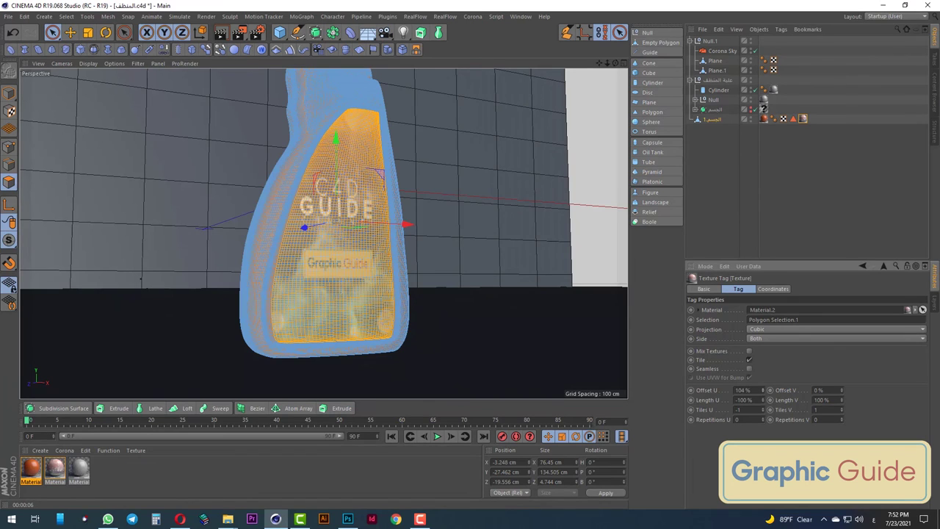
key("ctrl+z")
scroll(341, 319, "up", 2)
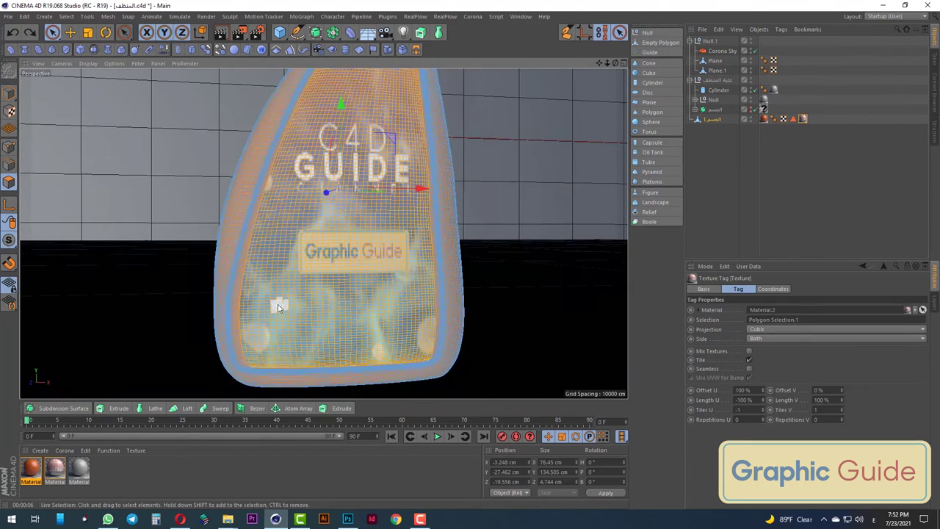
scroll(277, 304, "up", 3)
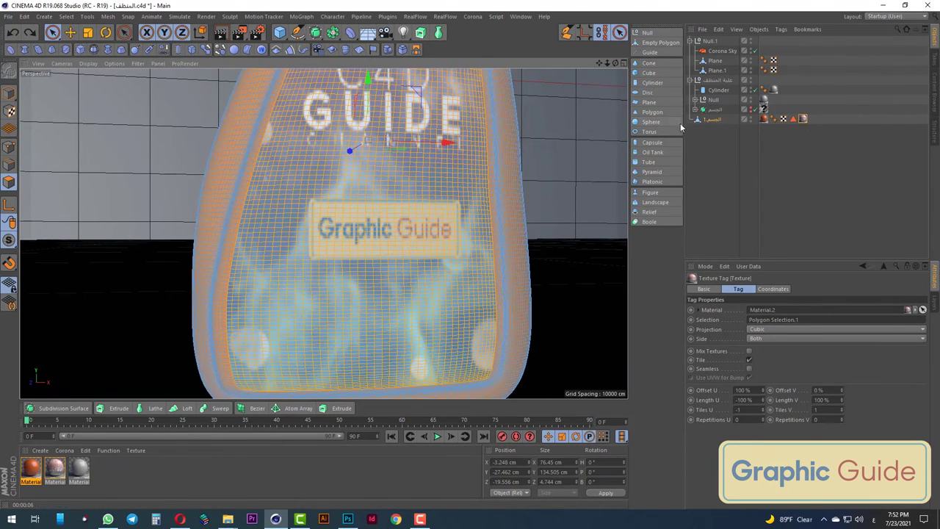
left_click(793, 118)
left_click(802, 118)
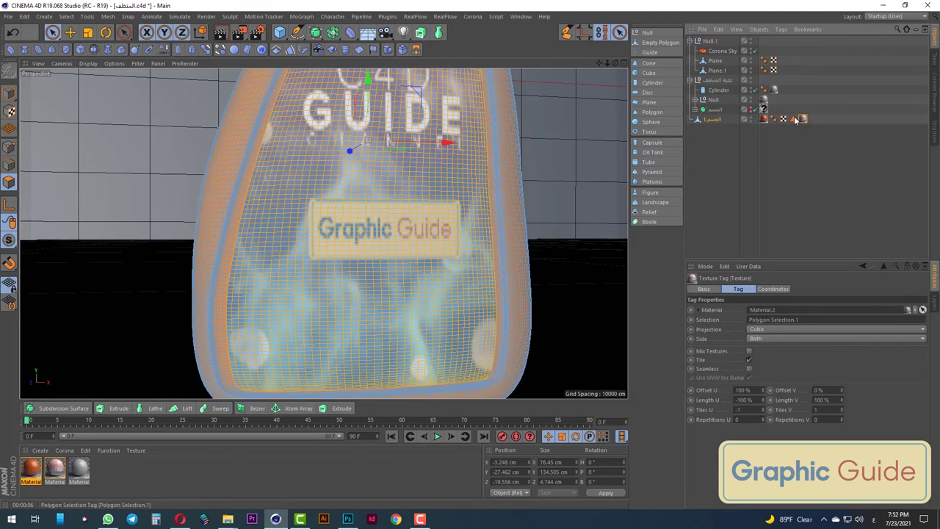
Pull the label tag off the bottle, then undo repeatedly to step back through the tag changes
left_click_drag(797, 120, 285, 288)
scroll(241, 388, "up", 3)
left_click_drag(241, 384, 225, 378)
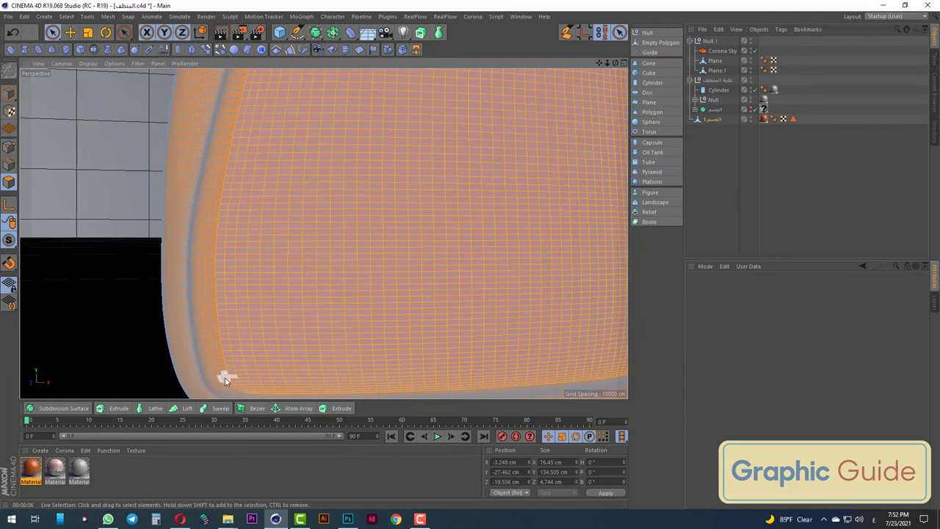
key("ctrl+z")
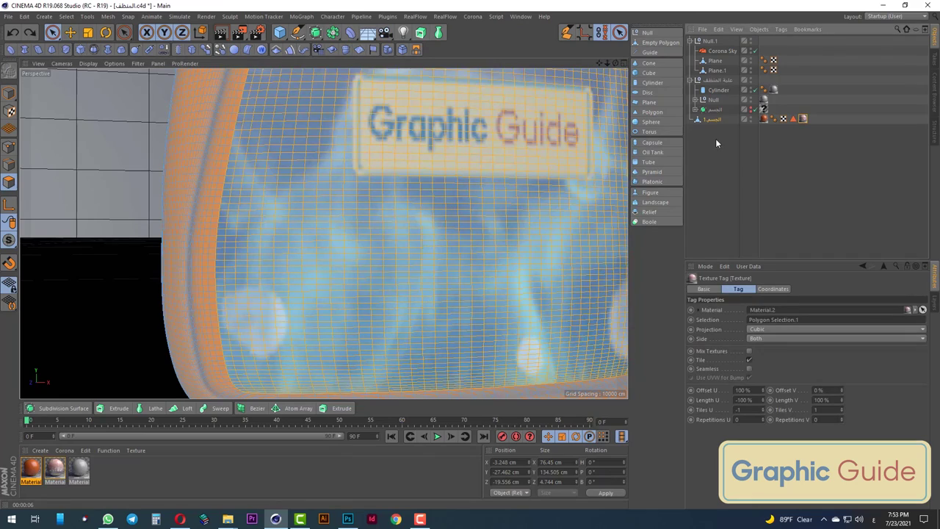
key("ctrl+z")
key("ctrl+z")
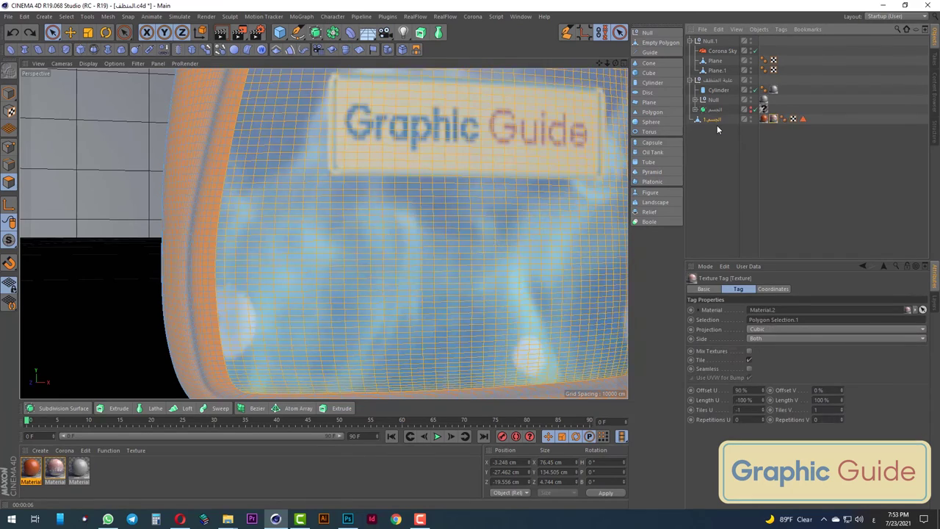
key("ctrl+z")
Undo five more times to the grey subdivision bottle and expand it to show Symmetry and Cylinder.1
key("ctrl+z")
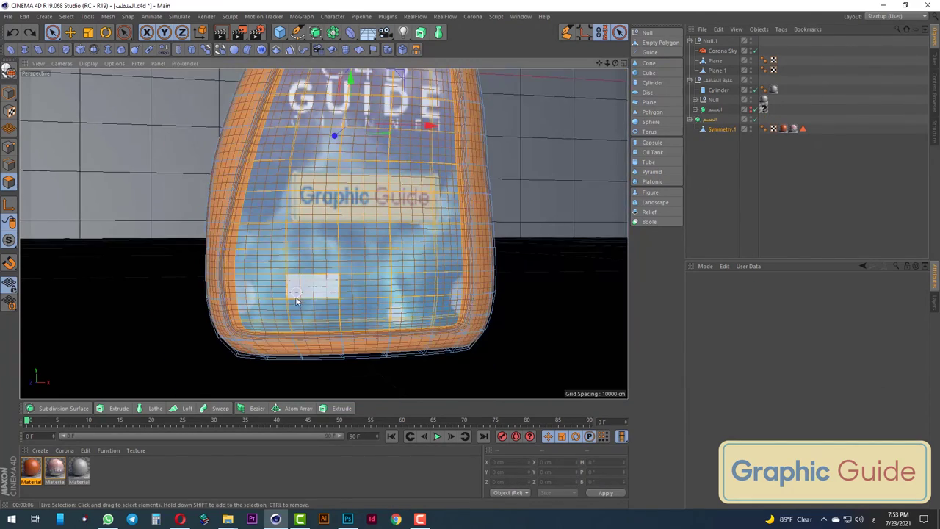
key("ctrl+z")
key("ctrl+z")
key("ctrl+z")
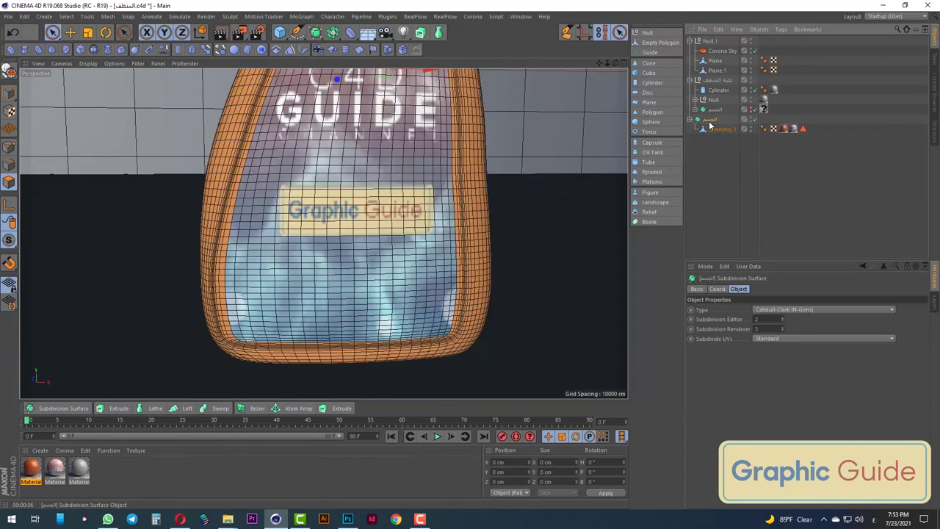
key("ctrl+z")
key("ctrl+z")
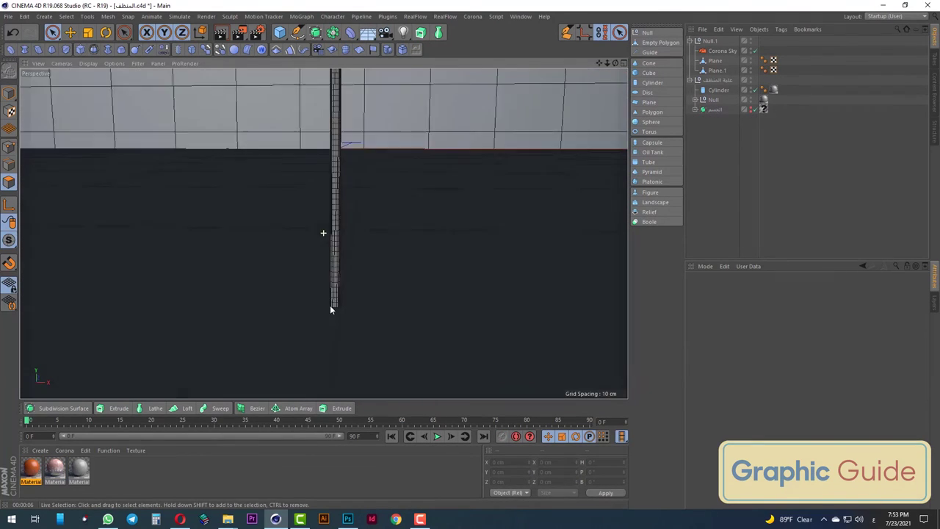
key("ctrl+z")
key("ctrl+z")
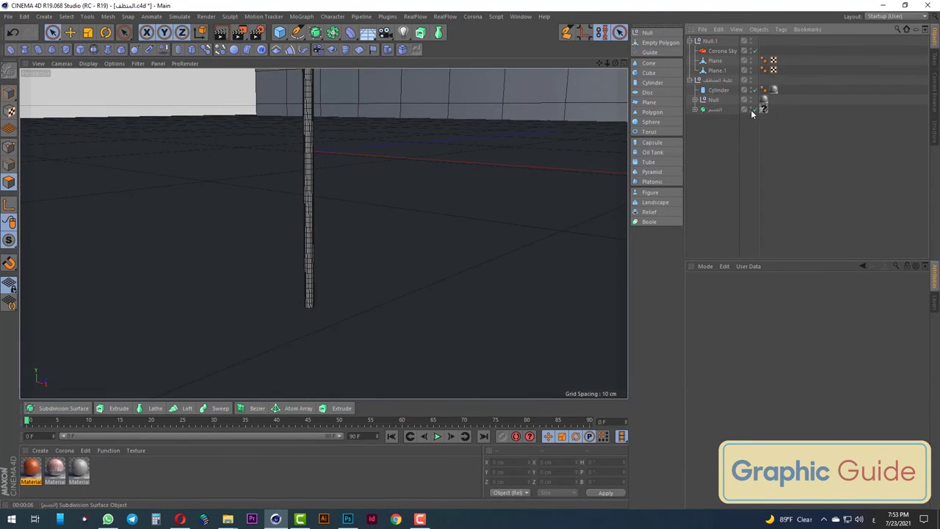
key("ctrl+z")
key("ctrl+z")
key("ctrl+z")
key("ctrl+z")
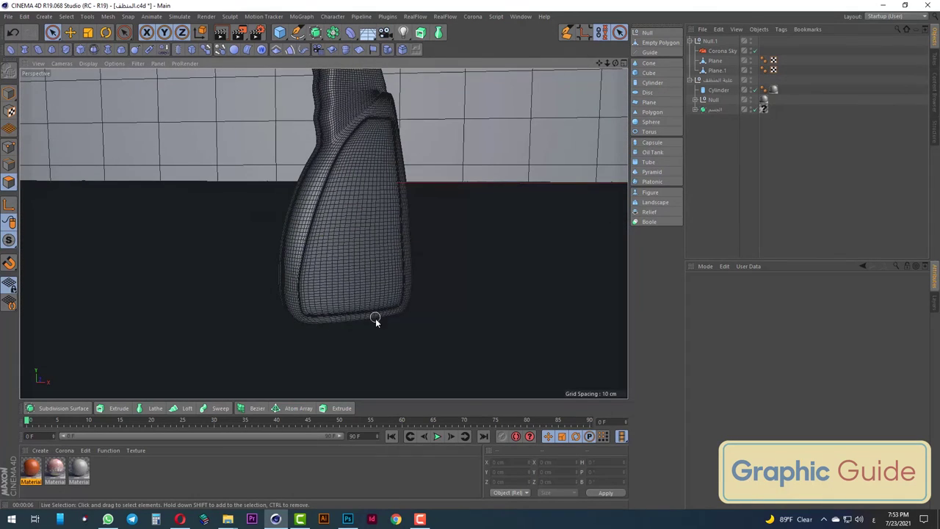
key("ctrl+z")
key("ctrl+z")
key("ctrl+z")
left_click(695, 110)
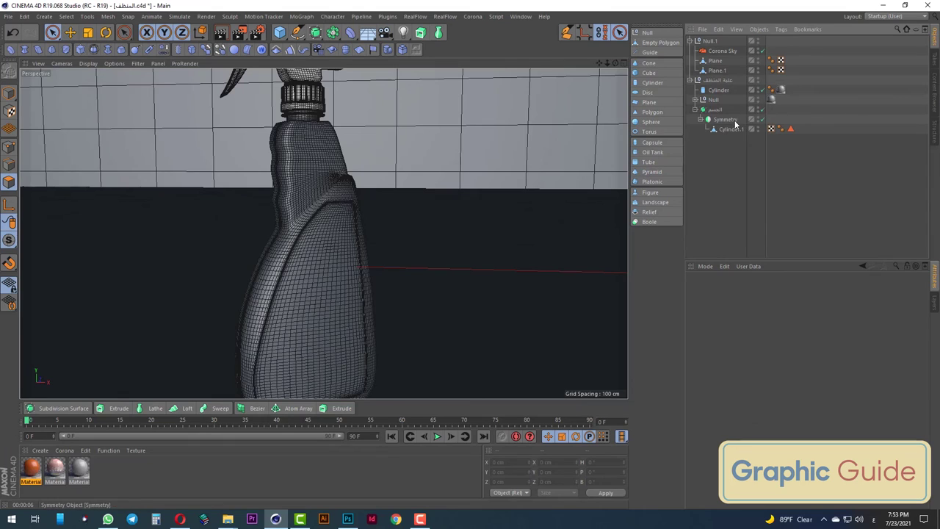
Apply the orange material to Symmetry and the label material to the front panel faces
left_click(726, 119)
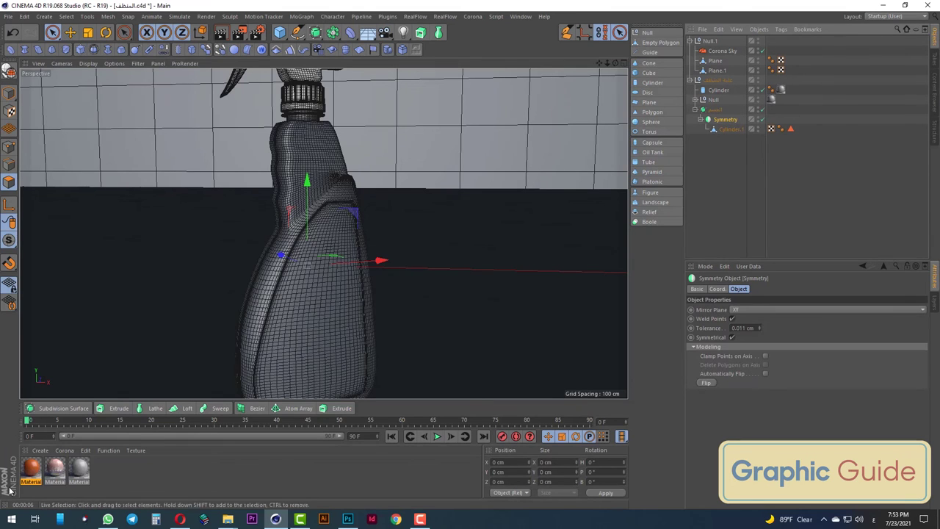
left_click_drag(31, 470, 371, 311)
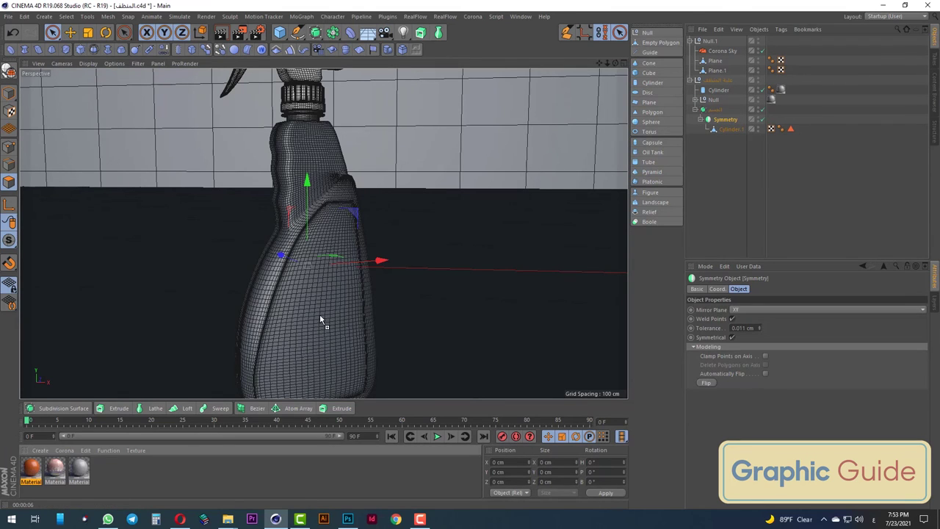
left_click(795, 159)
left_click(790, 128)
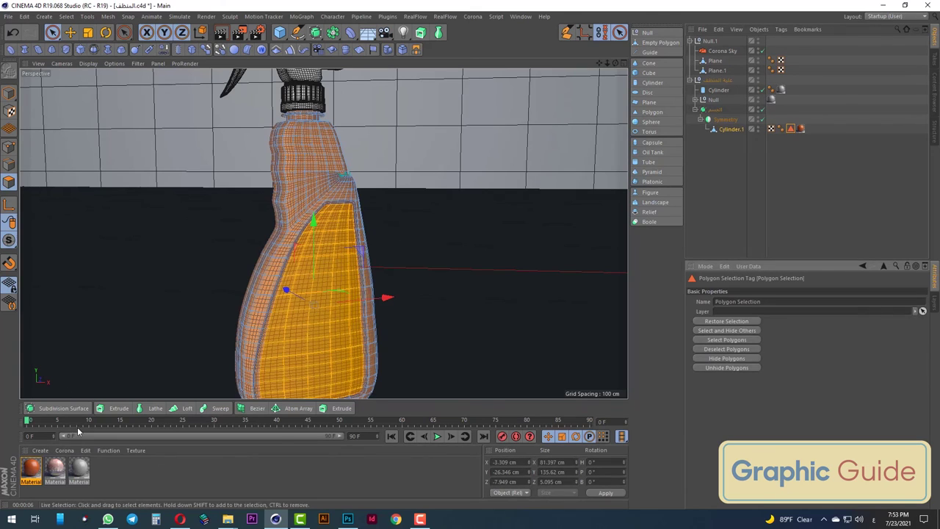
left_click_drag(55, 469, 294, 337)
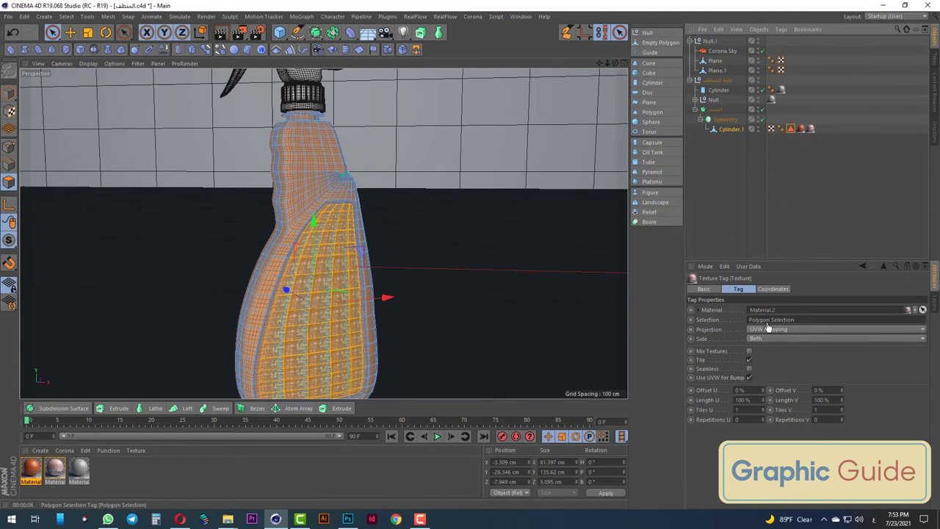
Put the Polygon Selection tag in the label tag's Selection field, set Cubic projection, and preview-render
left_click(814, 130)
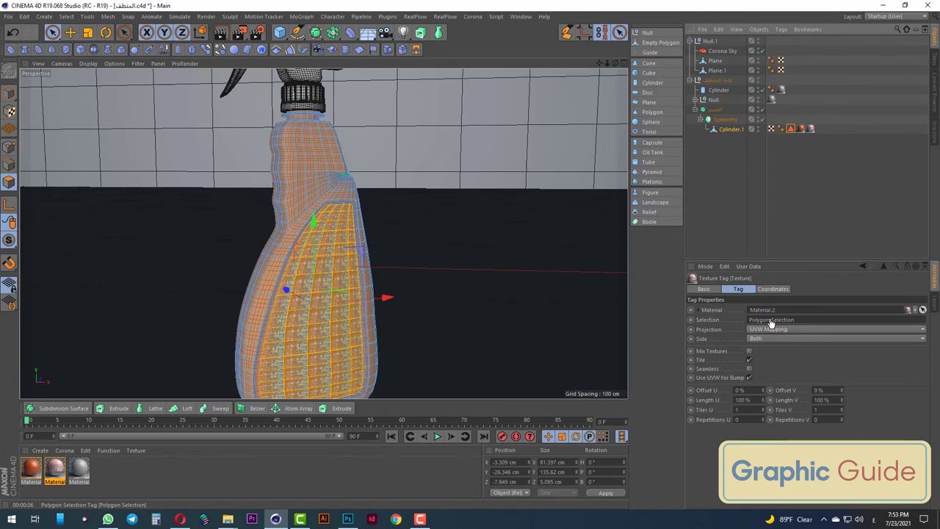
left_click_drag(791, 129, 770, 321)
right_click(811, 131)
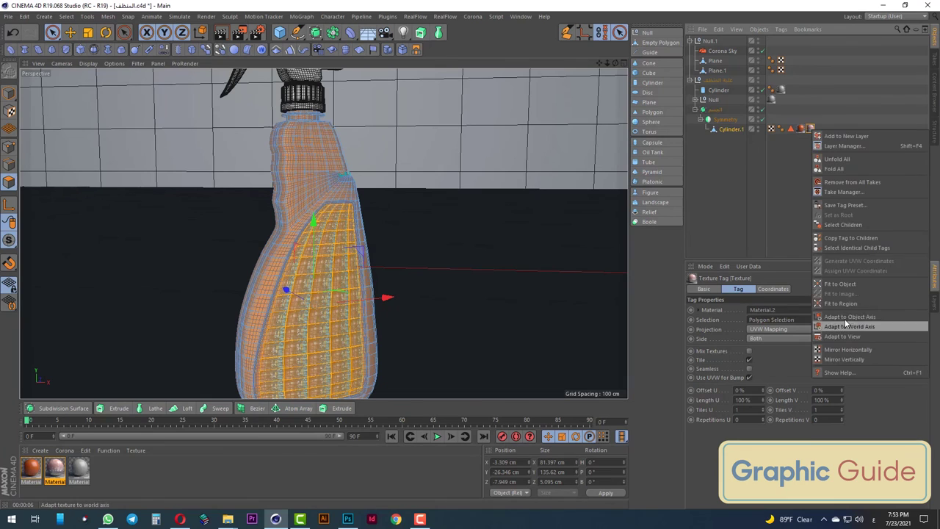
left_click(830, 286)
left_click(758, 330)
left_click(769, 365)
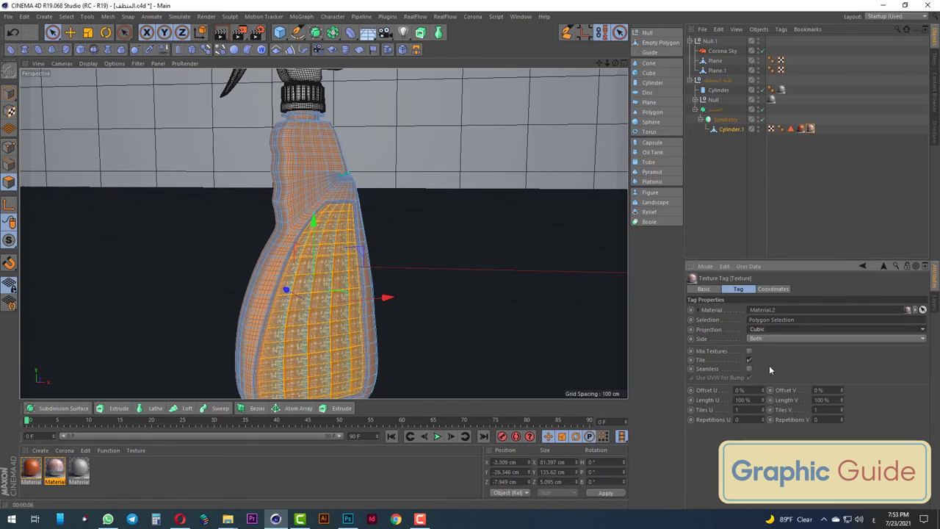
scroll(395, 206, "down", 3)
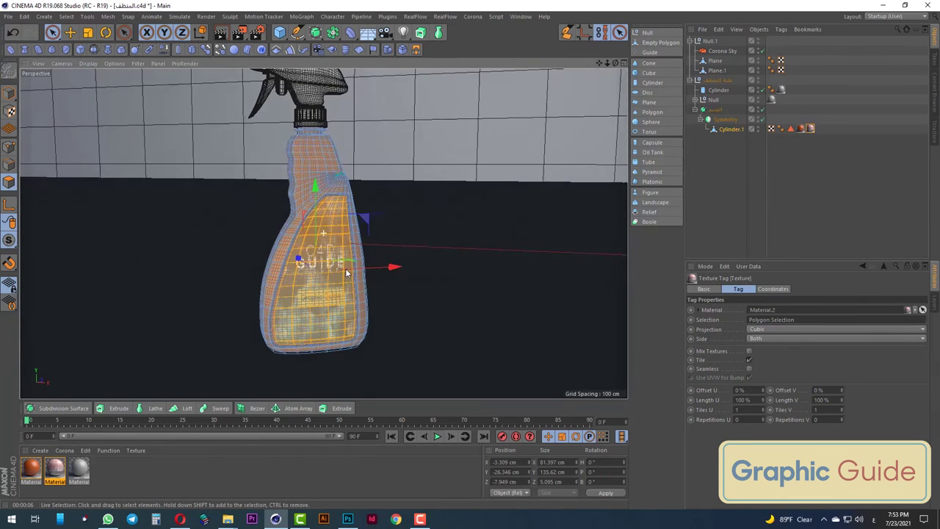
left_click(224, 37)
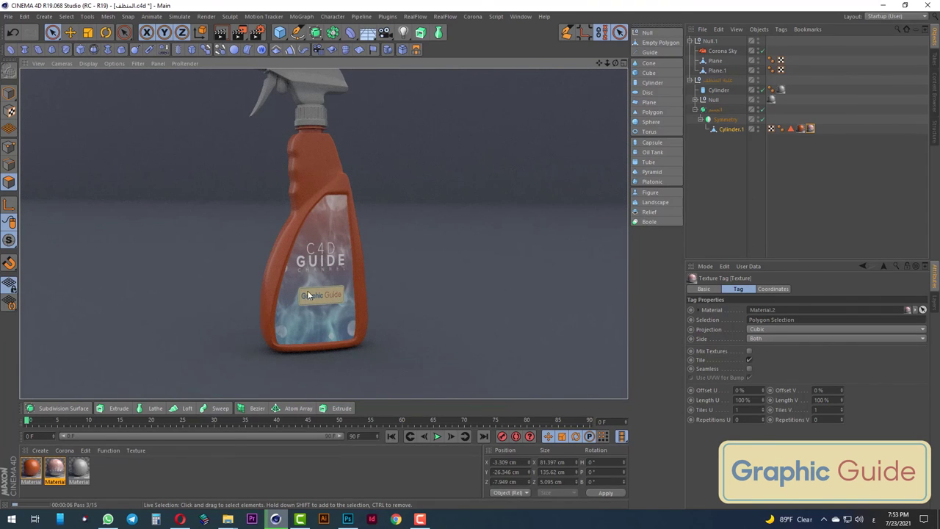
Select the front label polygons and try moving them along Z, undoing and redoing the move
scroll(306, 328, "up", 3)
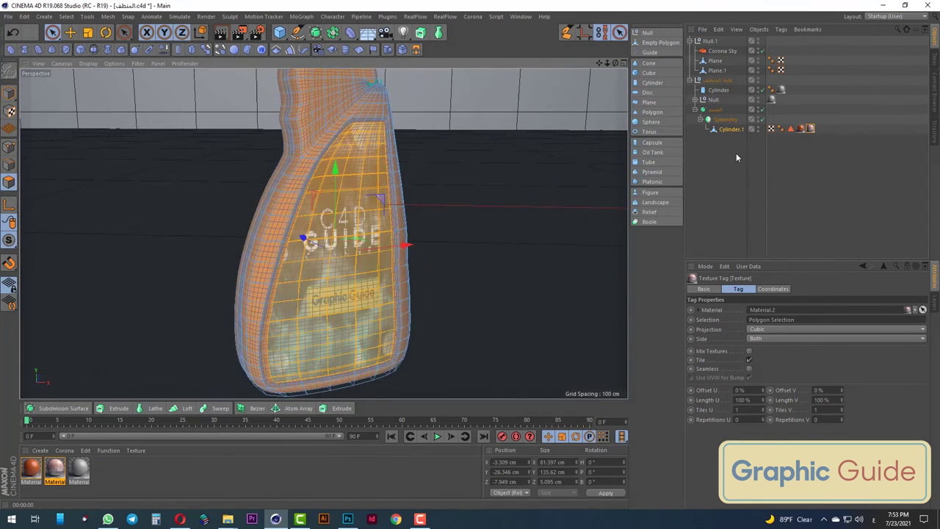
left_click(736, 152)
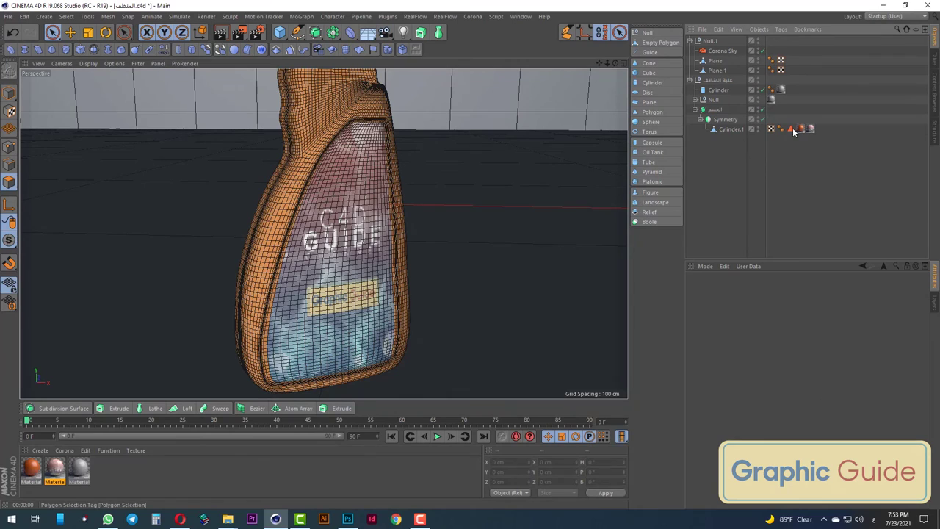
left_click(791, 130)
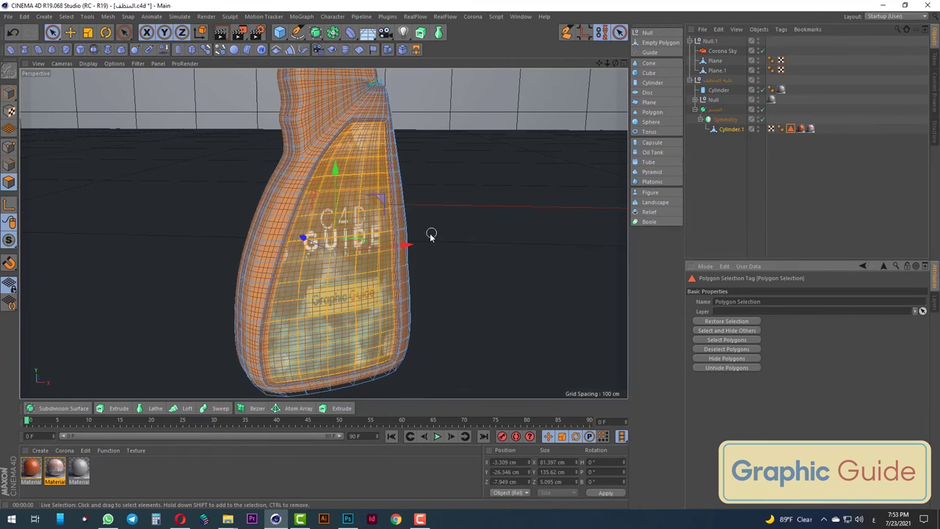
left_click_drag(303, 238, 309, 241)
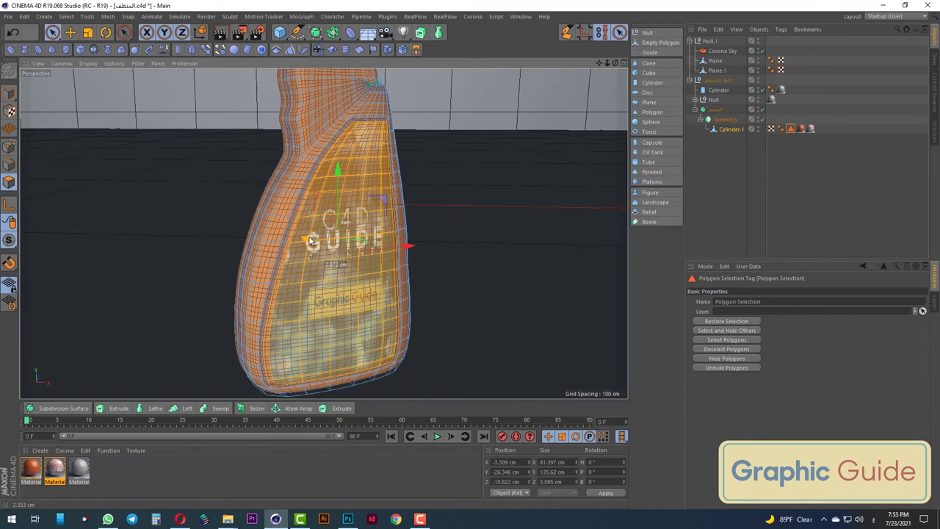
key("ctrl+z")
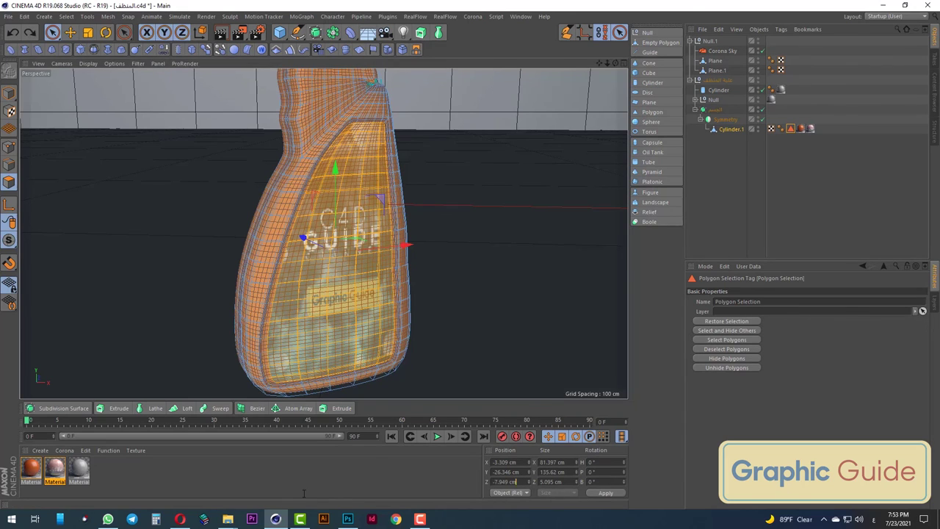
key("ctrl+z")
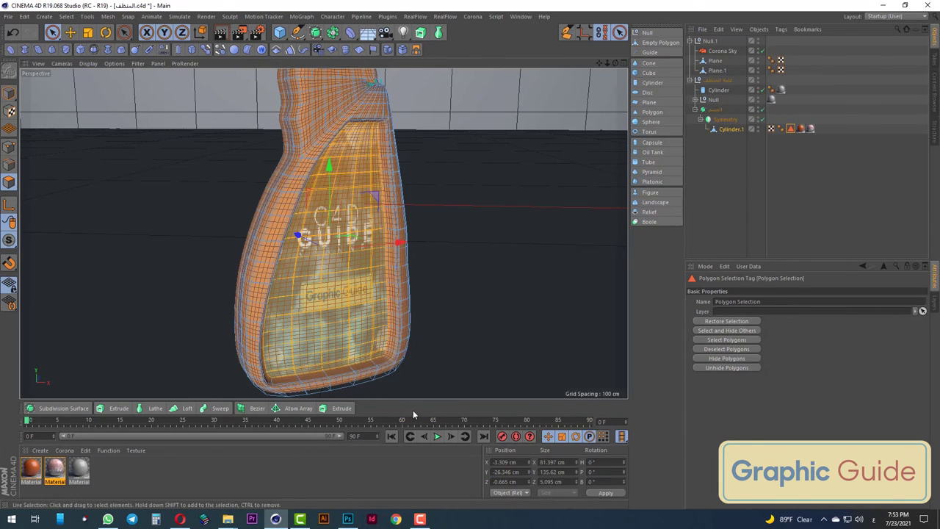
key("ctrl+z")
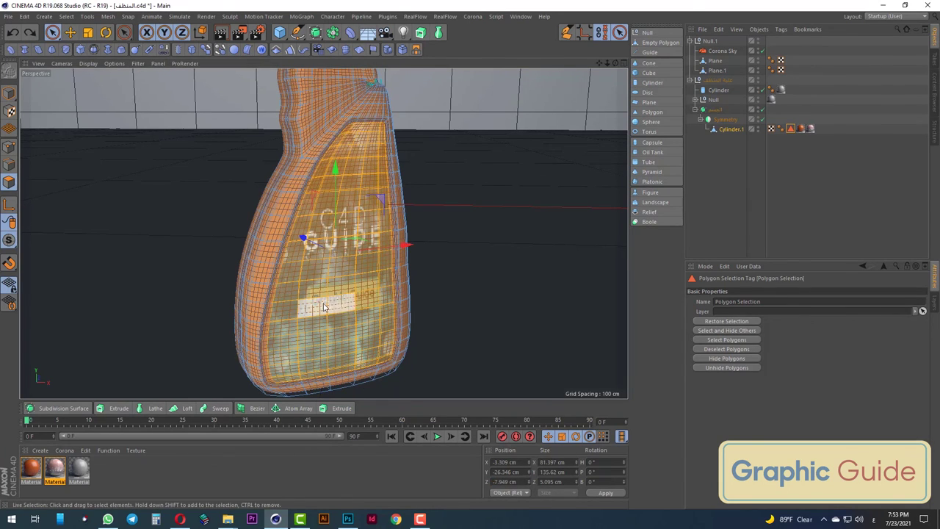
Switch to the top view and reselect the bottle body in object mode
key("F2")
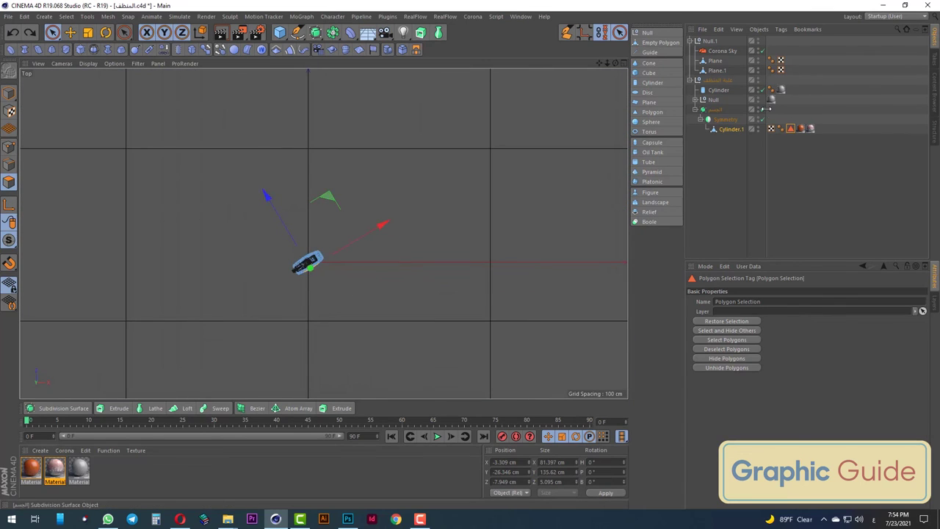
left_click(726, 147)
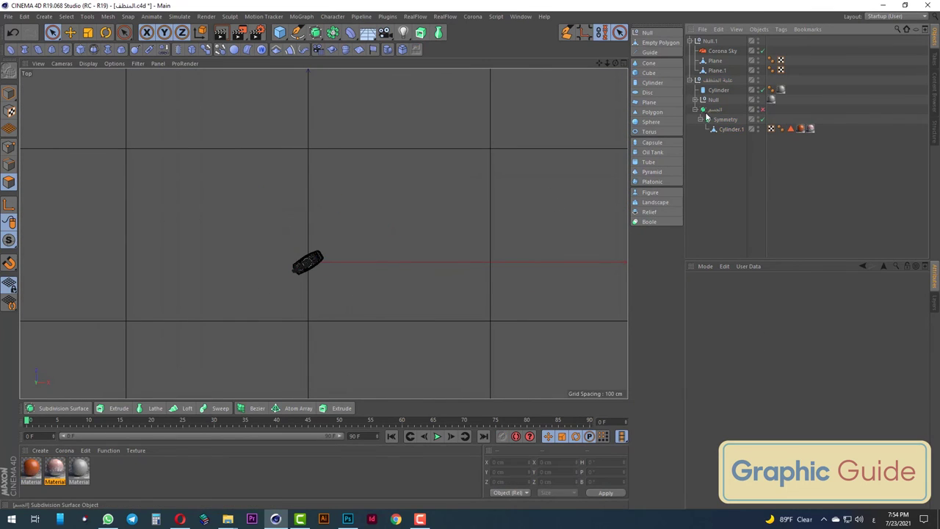
left_click(696, 109)
left_click(707, 111)
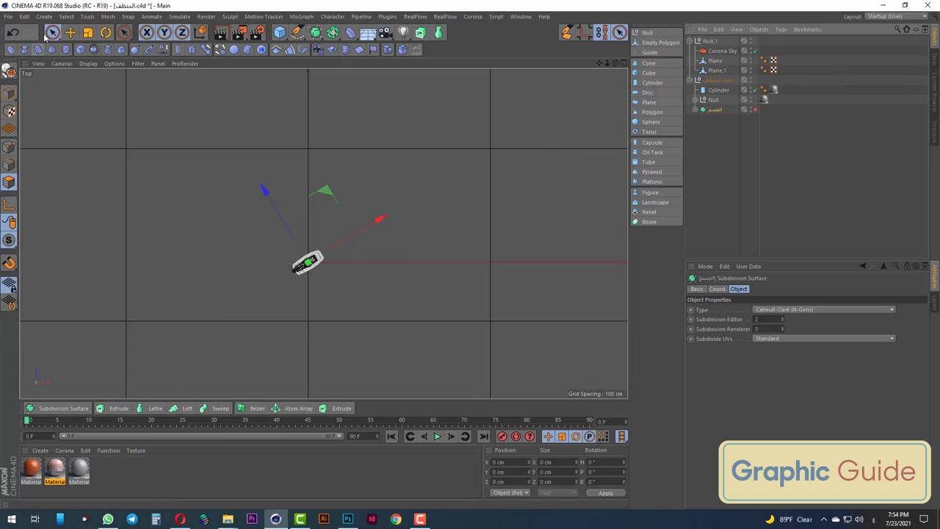
left_click(10, 71)
left_click(10, 93)
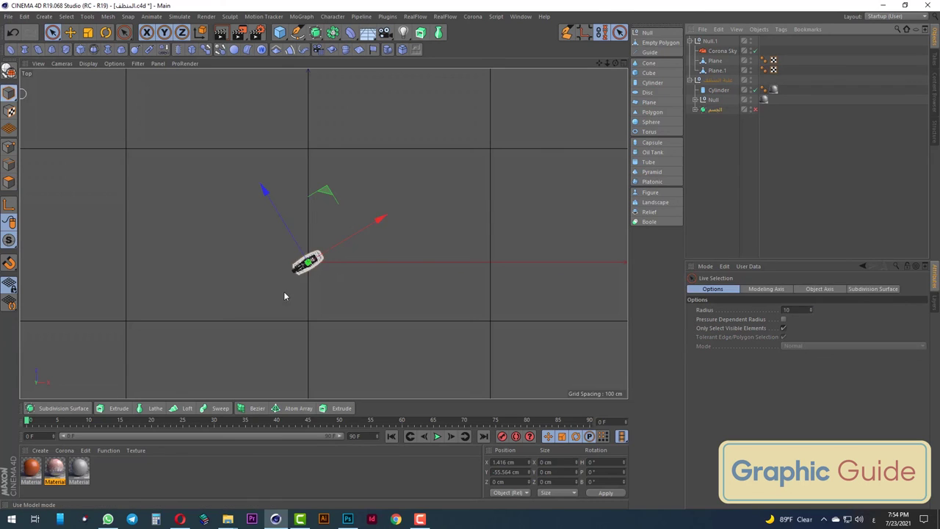
left_click(713, 139)
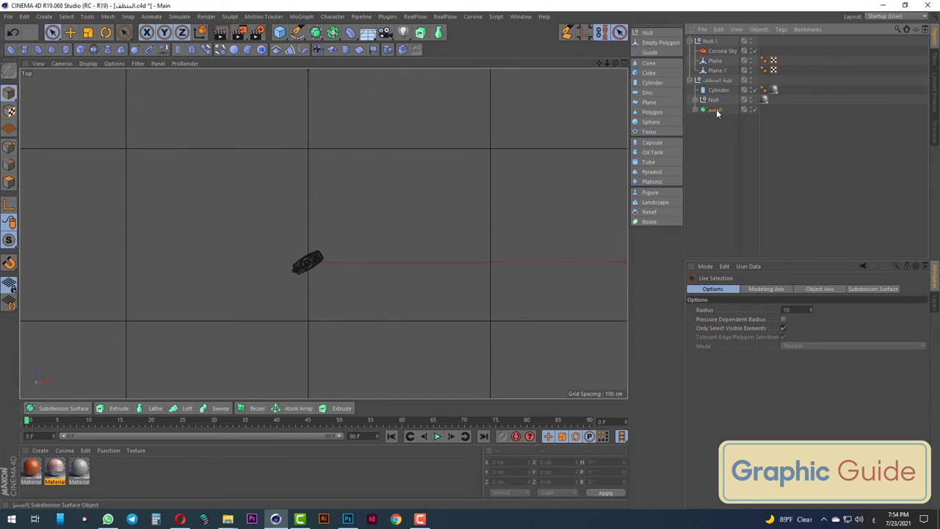
left_click(716, 110)
Expand the bottle hierarchy down to Cylinder.1 and select its front label polygon selection
left_click(695, 110)
left_click(719, 120)
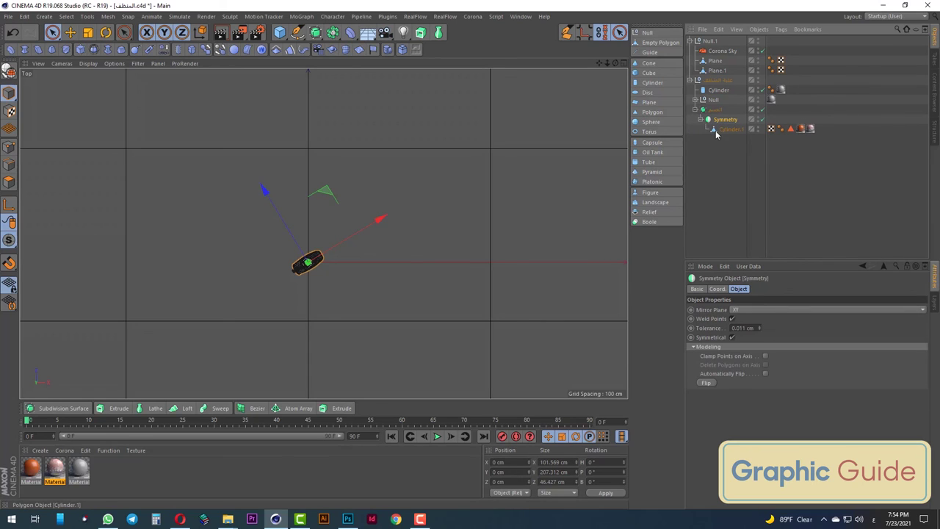
left_click(702, 120)
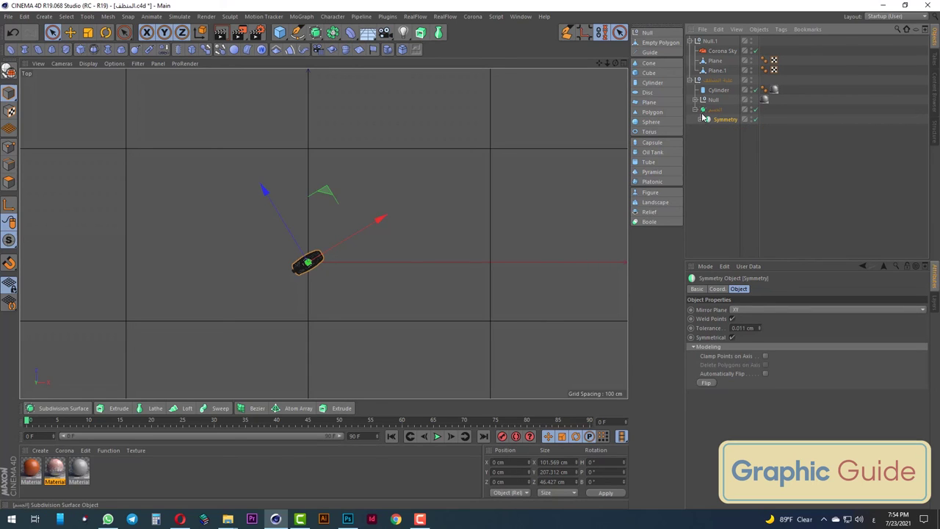
left_click(707, 79)
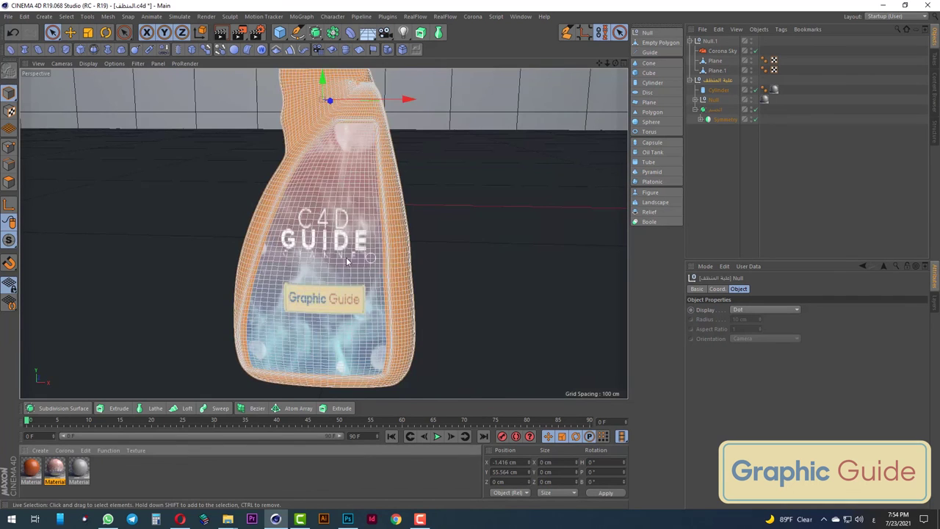
left_click(702, 120)
left_click(791, 129)
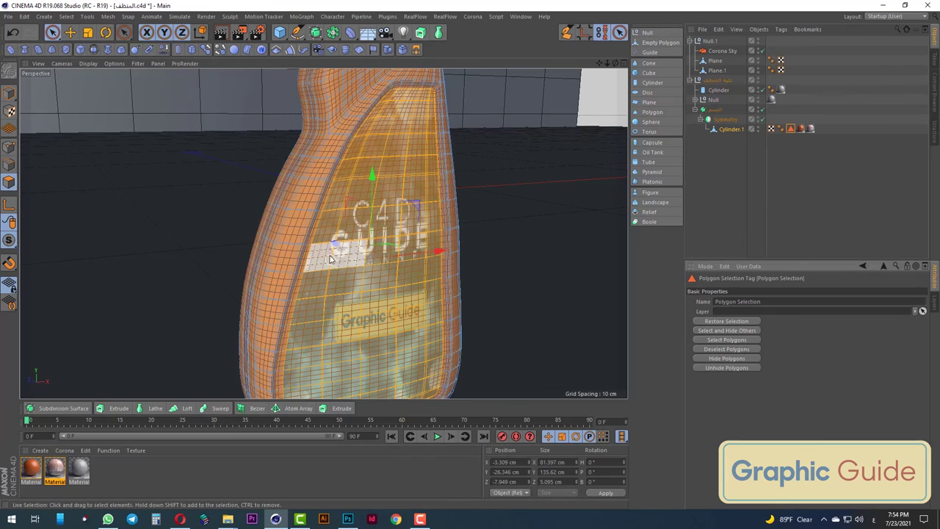
Move the label area along Z to -12.5 cm and preview-render its placement
left_click_drag(330, 259, 337, 247)
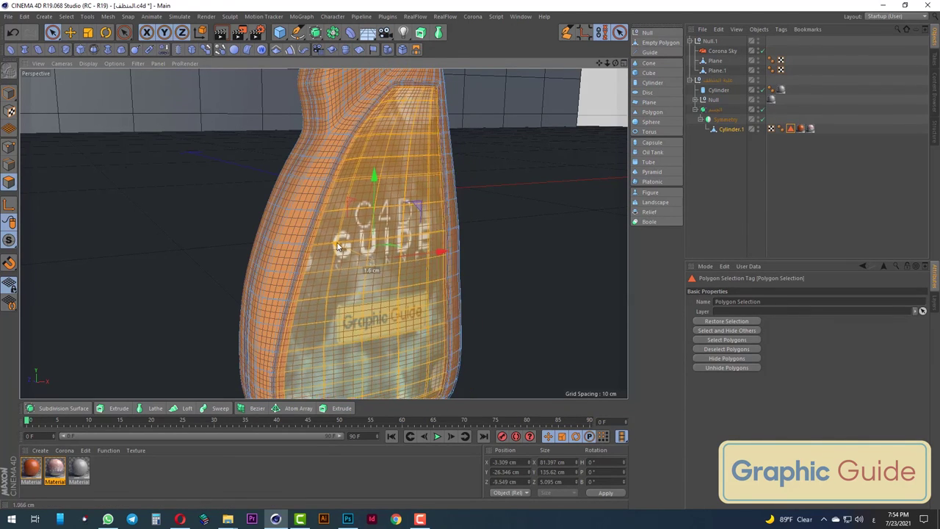
left_click_drag(337, 247, 312, 253)
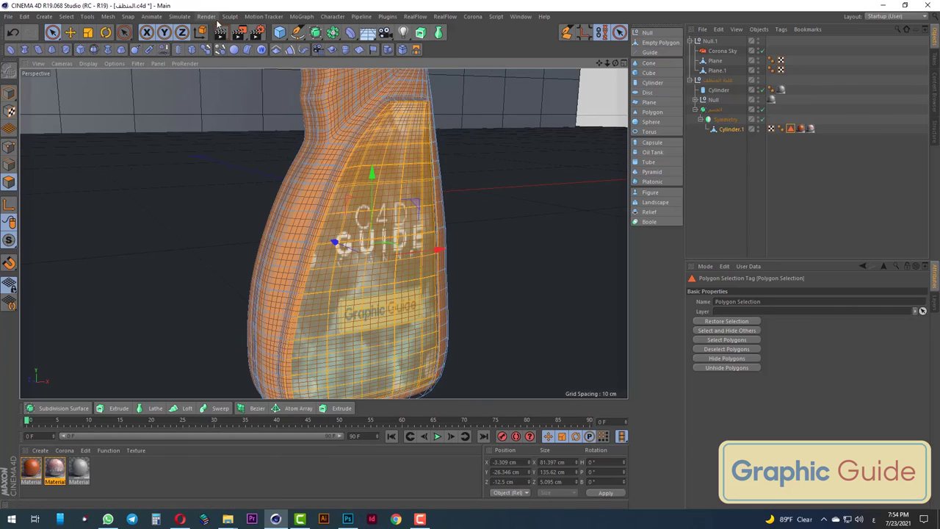
left_click(220, 33)
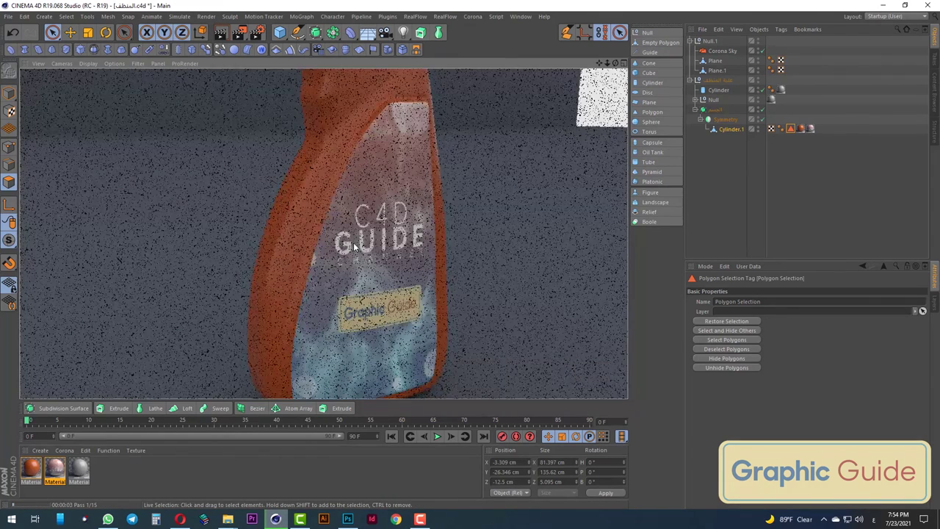
key("Escape")
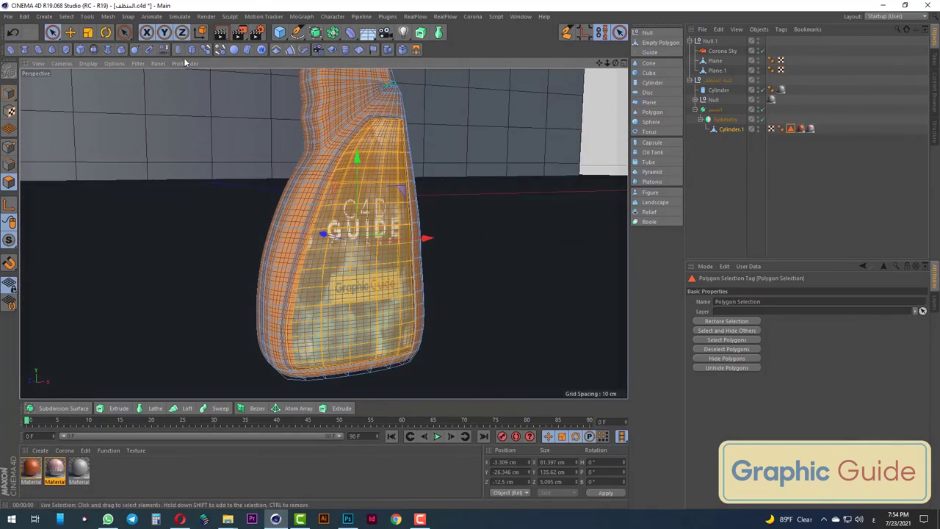
left_click(221, 32)
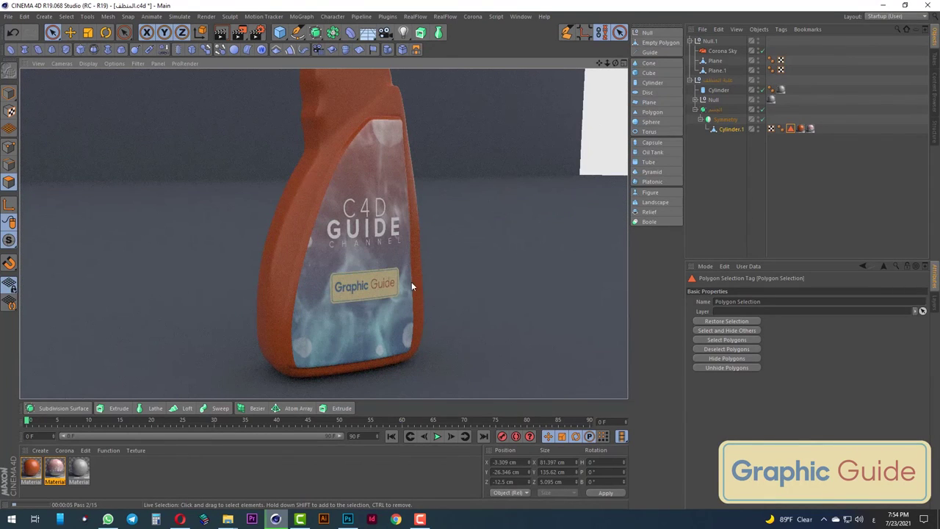
left_click(367, 314)
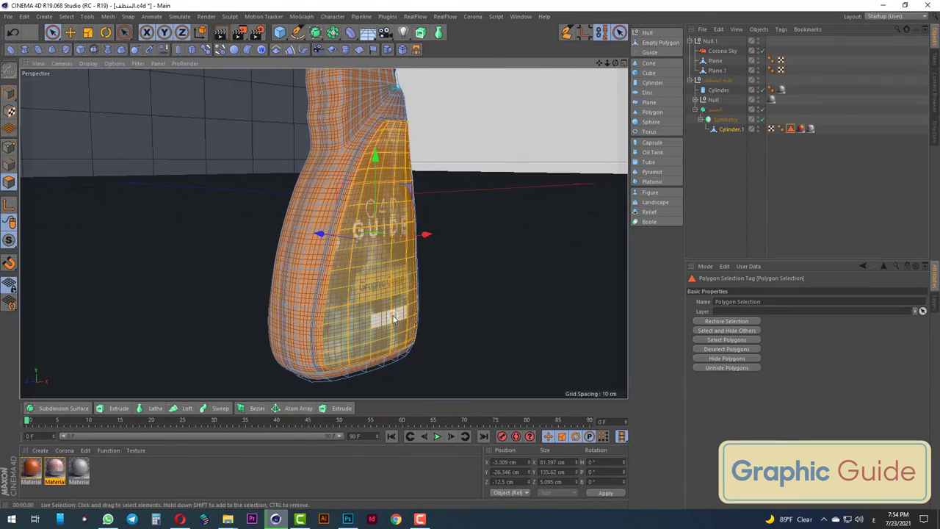
Orbit and zoom the view around the bottle to inspect the label
mouse_move(335, 259)
left_mouse_down("alt")
mouse_move(318, 233)
mouse_move(355, 285)
left_mouse_up("alt")
scroll(307, 300, "down", 3)
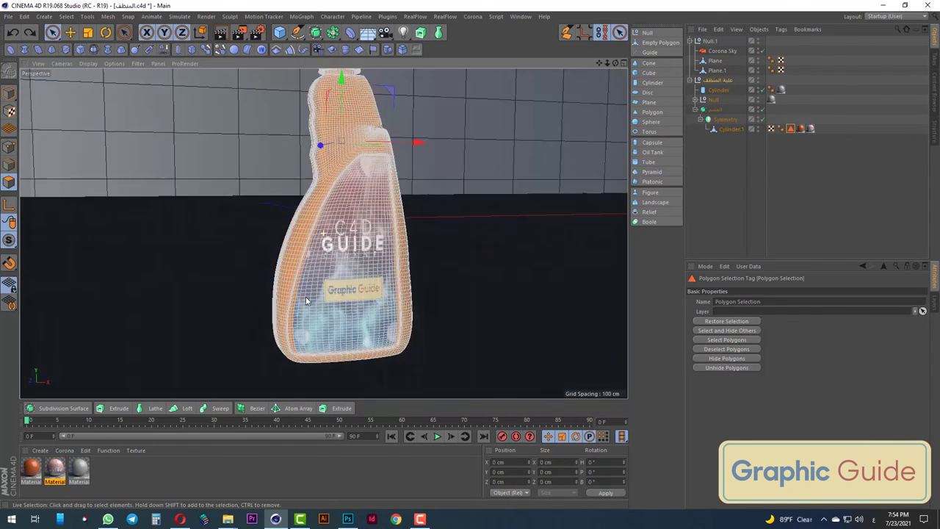
scroll(307, 299, "up", 2)
scroll(307, 299, "up", 3)
scroll(307, 300, "up", 2)
Select Cylinder.1 in Points mode and pick Loop/Path Cut from the viewport menu
left_click(731, 130)
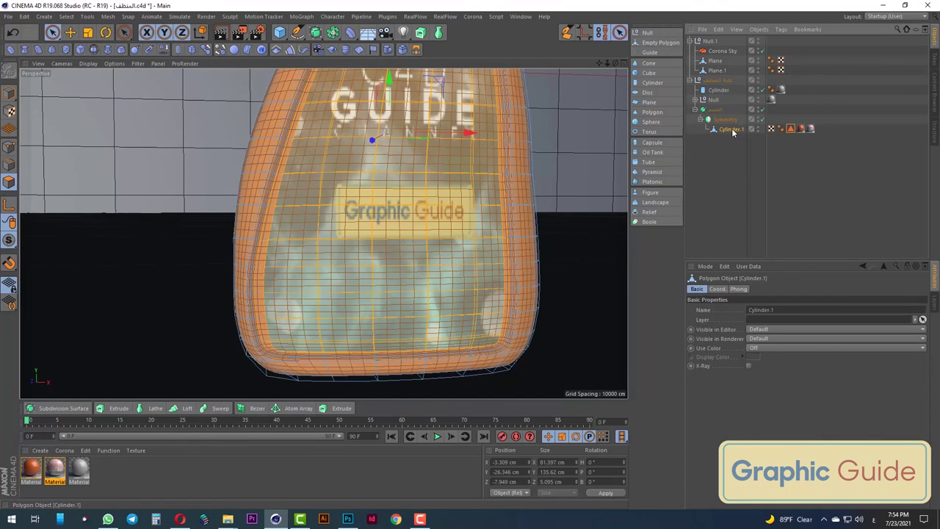
left_click(725, 161)
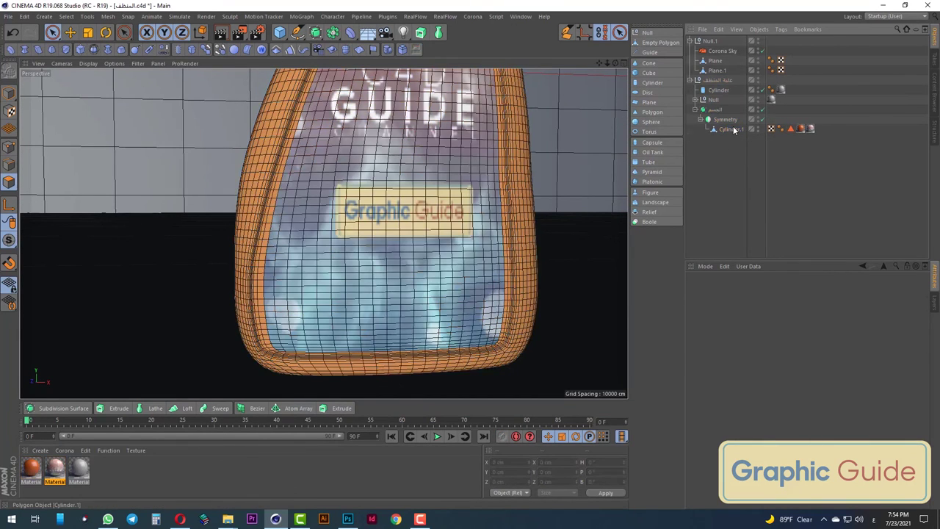
left_click(730, 130)
left_click(9, 147)
right_click(319, 254)
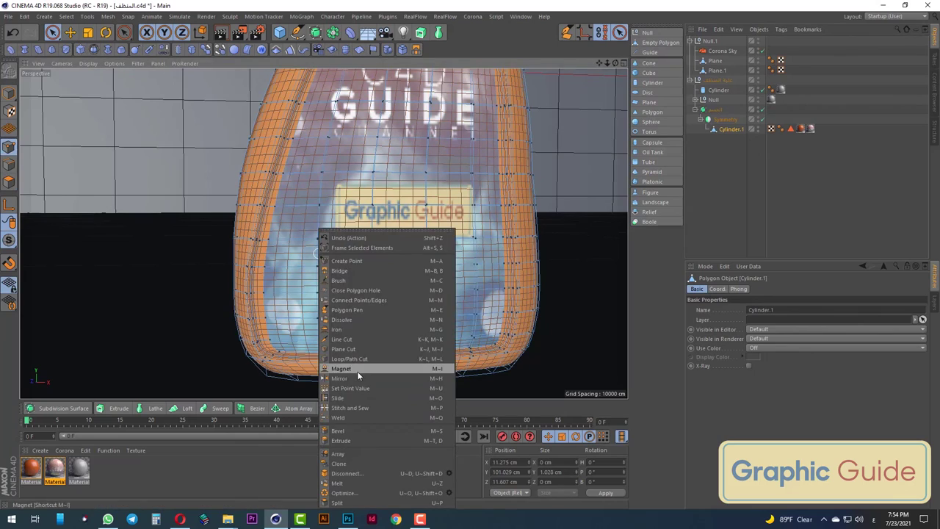
left_click(348, 359)
Cut edge loops near the bottom-left and bottom-right corners, then return to normal selection
scroll(275, 356, "up", 4)
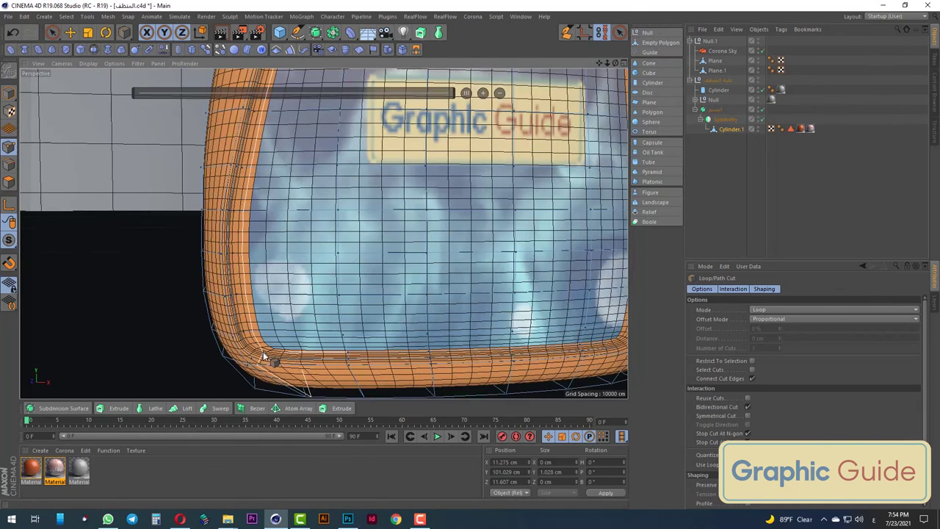
left_click(263, 357)
scroll(259, 357, "down", 4)
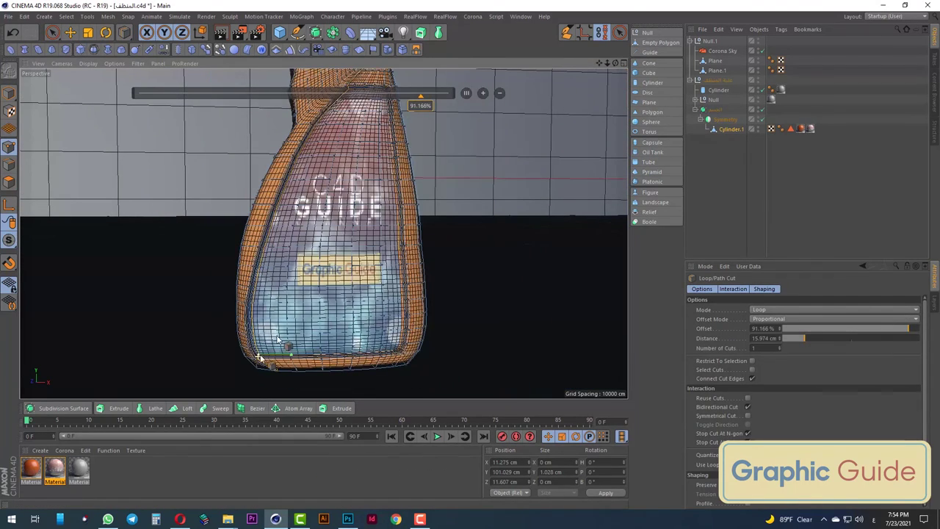
scroll(402, 369, "up", 3)
scroll(399, 346, "up", 2)
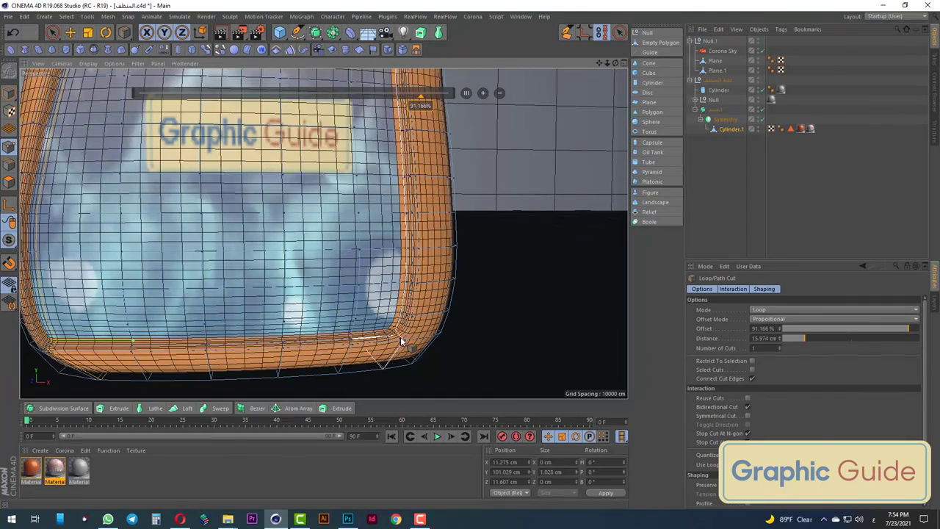
left_click_drag(399, 341, 122, 262, "alt")
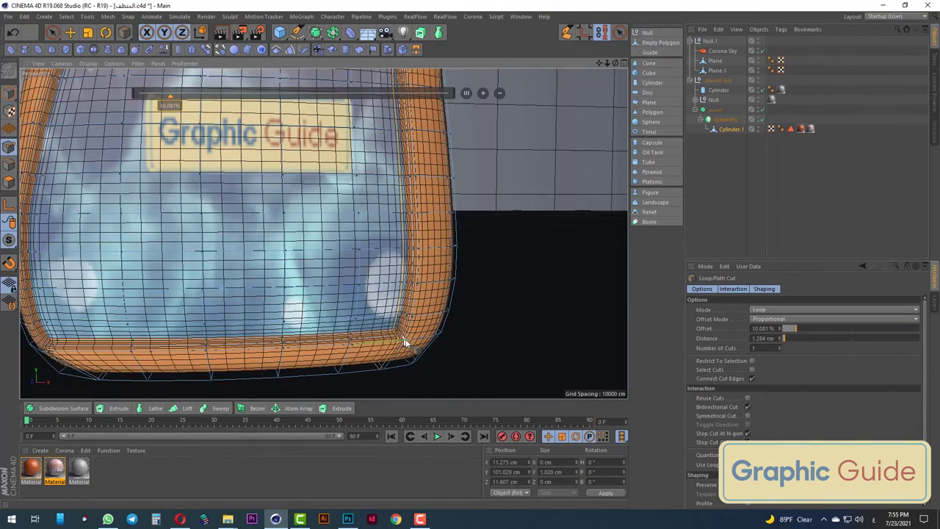
key("space")
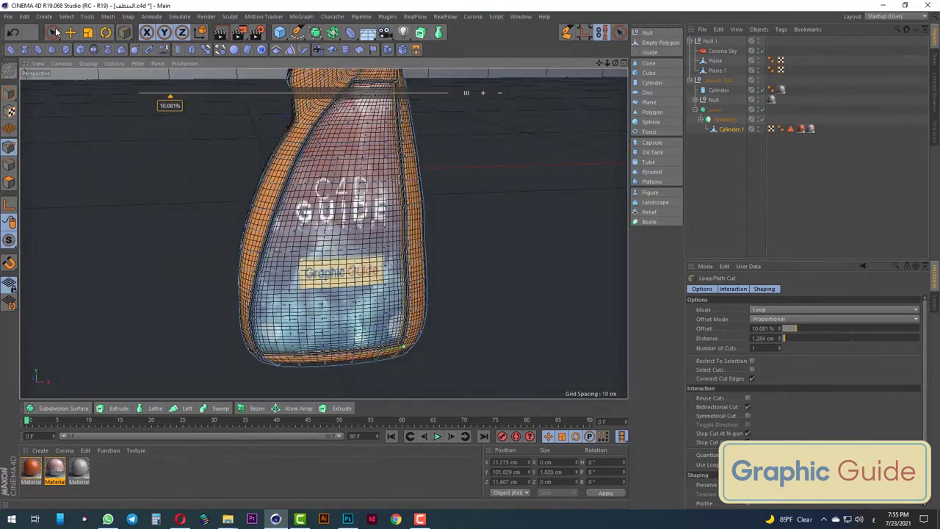
scroll(336, 276, "down", 5)
left_click_drag(336, 275, 342, 294, "alt")
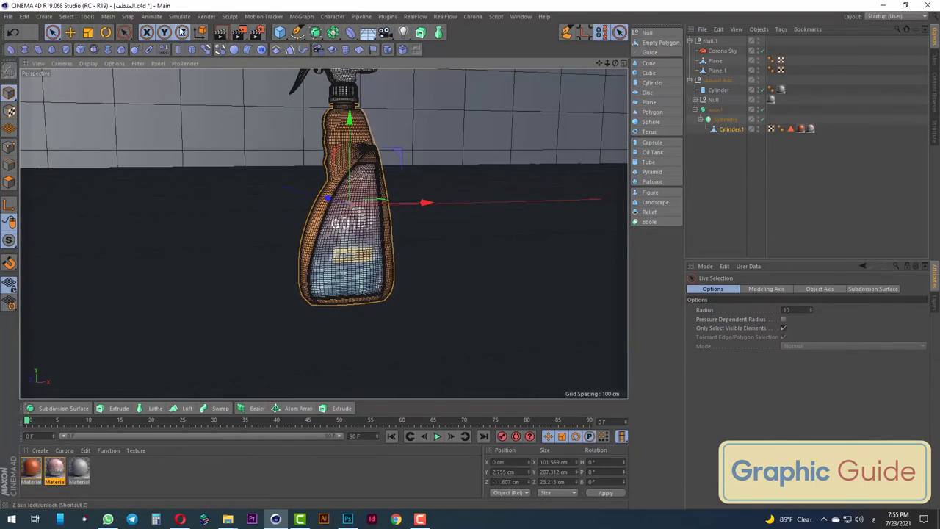
Render a quick preview, then create a Corona material with blue diffuse (H 194°, S 85%, V 70%)
key("ctrl+r")
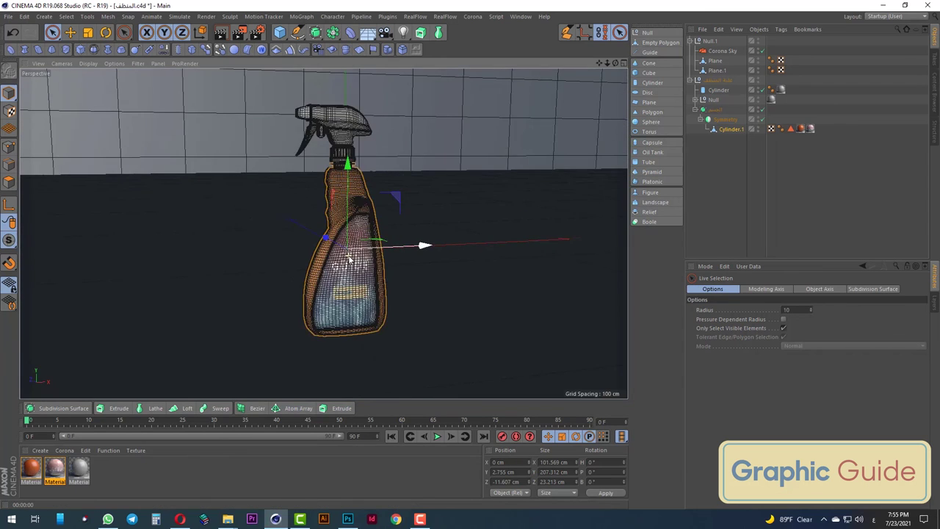
scroll(338, 291, "up", 5)
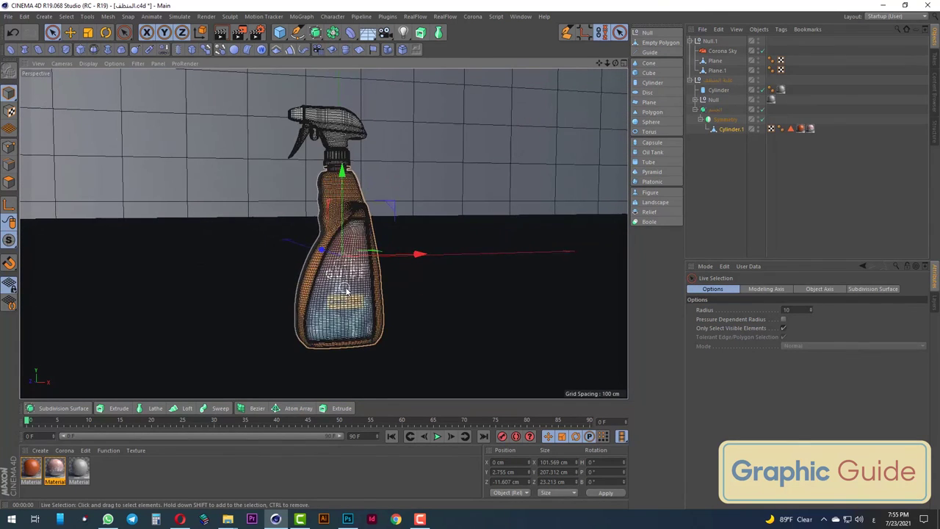
scroll(315, 292, "down", 2)
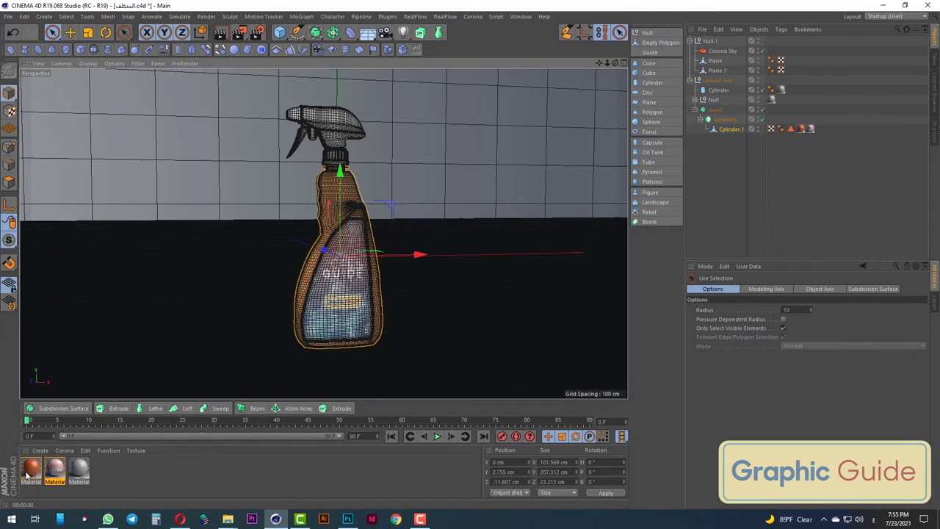
left_click_drag(25, 478, 101, 471, "ctrl")
double_click(103, 470)
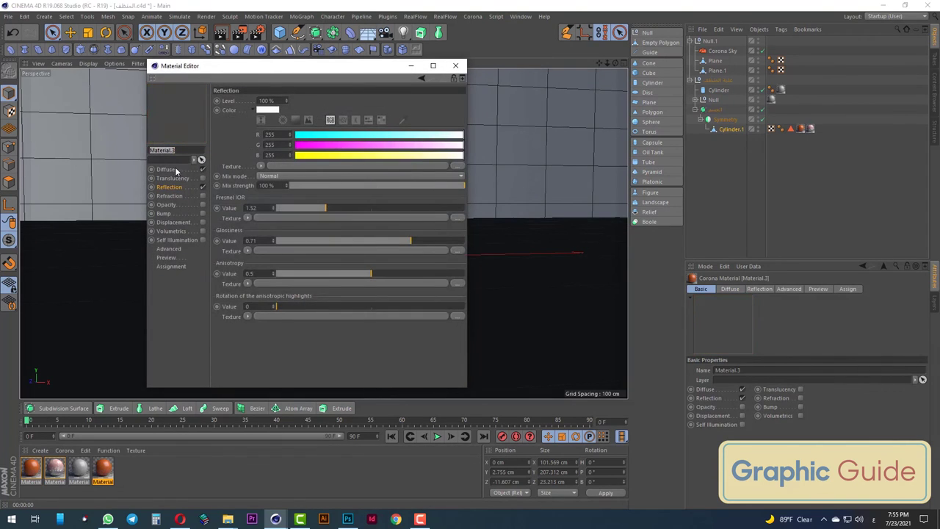
left_click(387, 136)
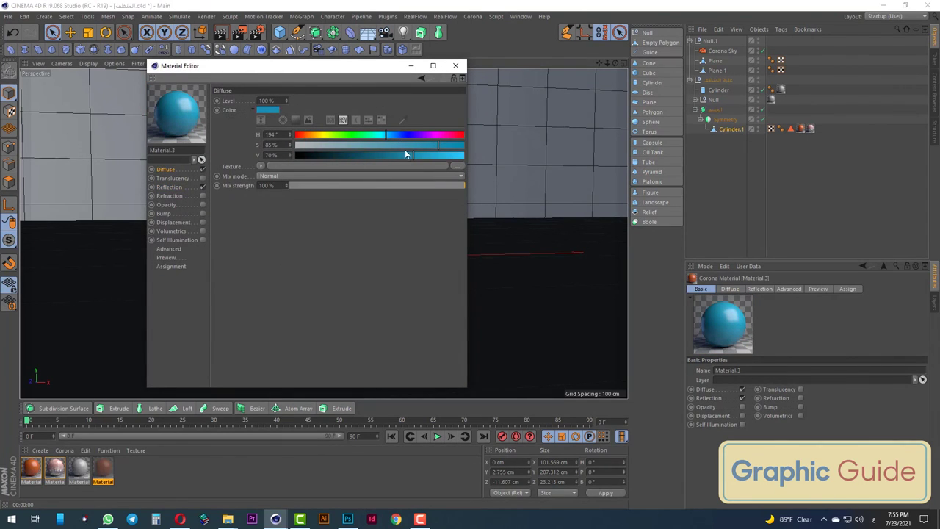
Duplicate the blue material as Material.4 with reflection glossiness lowered to 0.57
left_click_drag(103, 471, 127, 470, "ctrl")
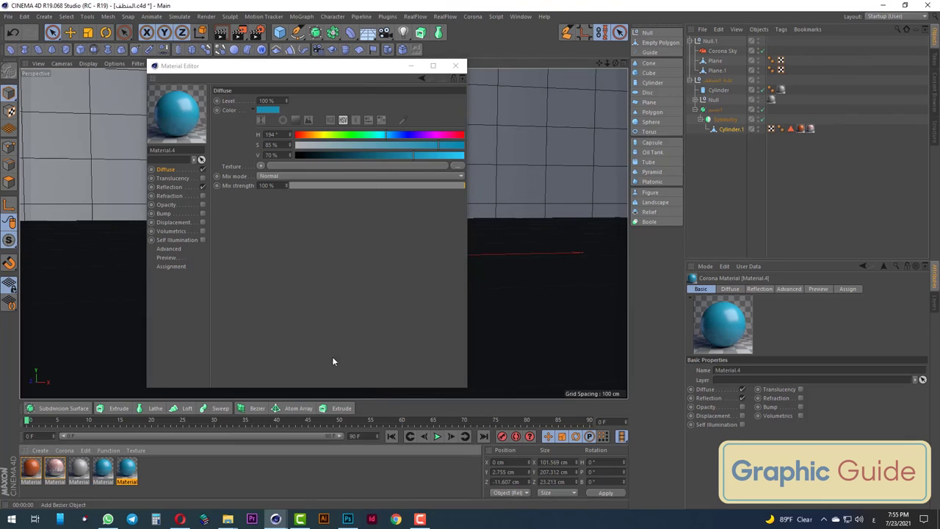
left_click(175, 186)
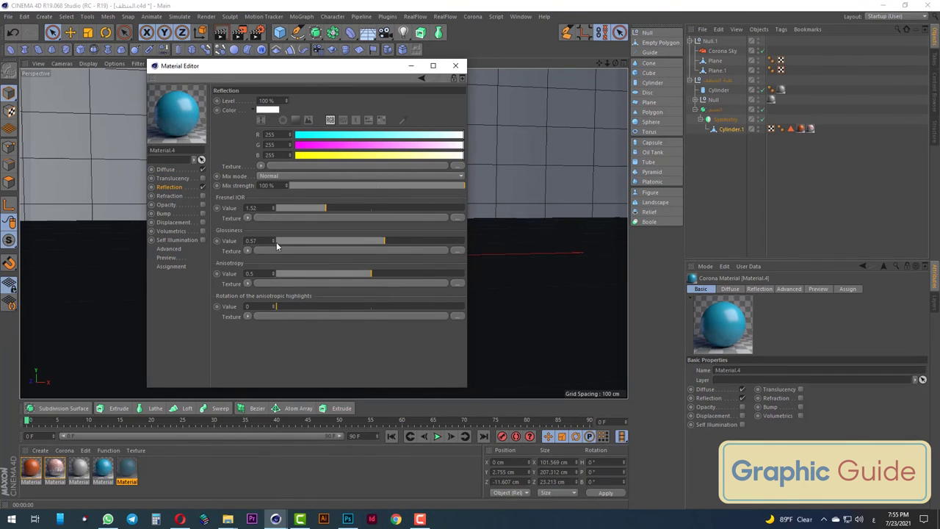
left_click(103, 470)
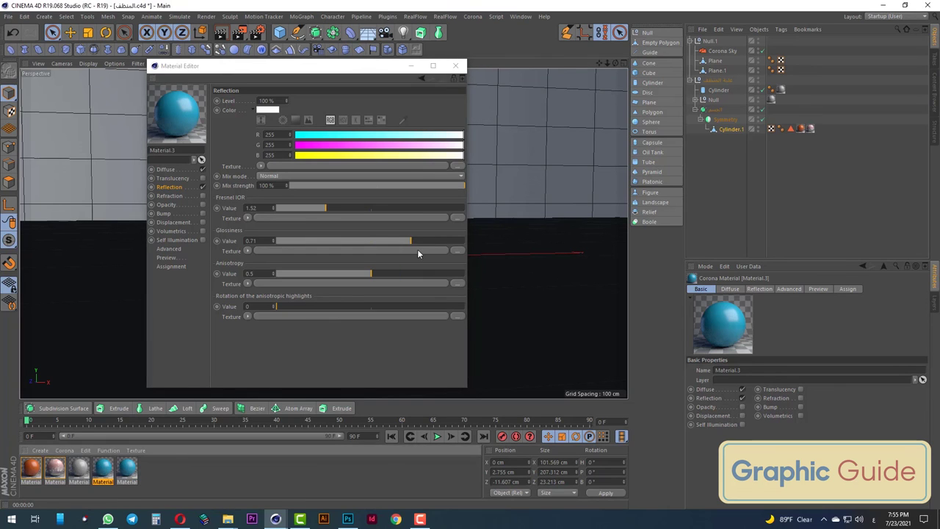
left_click(456, 66)
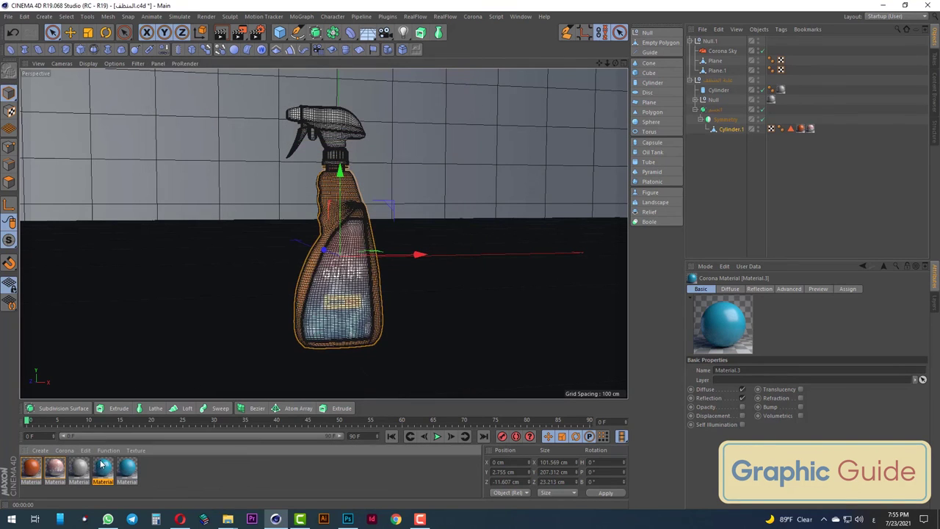
Apply the two blue materials to the floor Plane and wall Plane.1, then preview-render
left_click_drag(102, 464, 189, 378)
left_click_drag(129, 470, 220, 184)
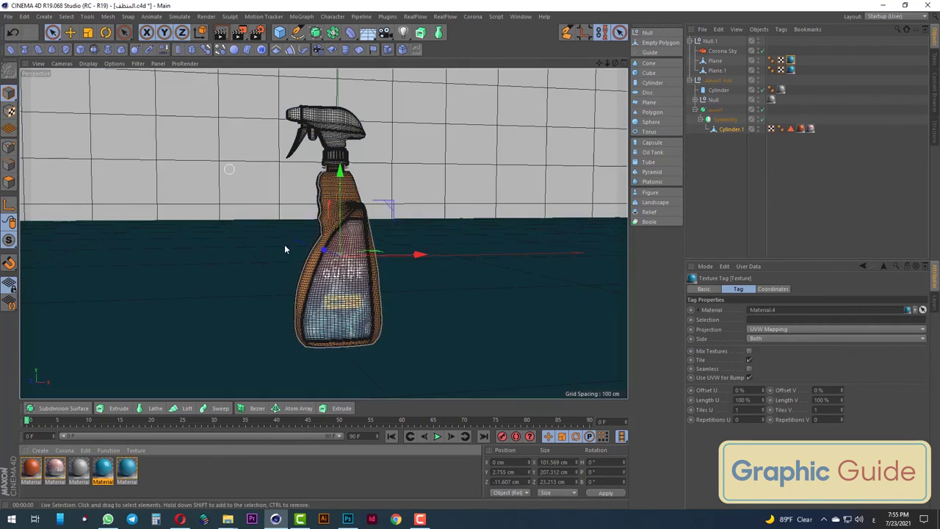
scroll(285, 249, "down", 2)
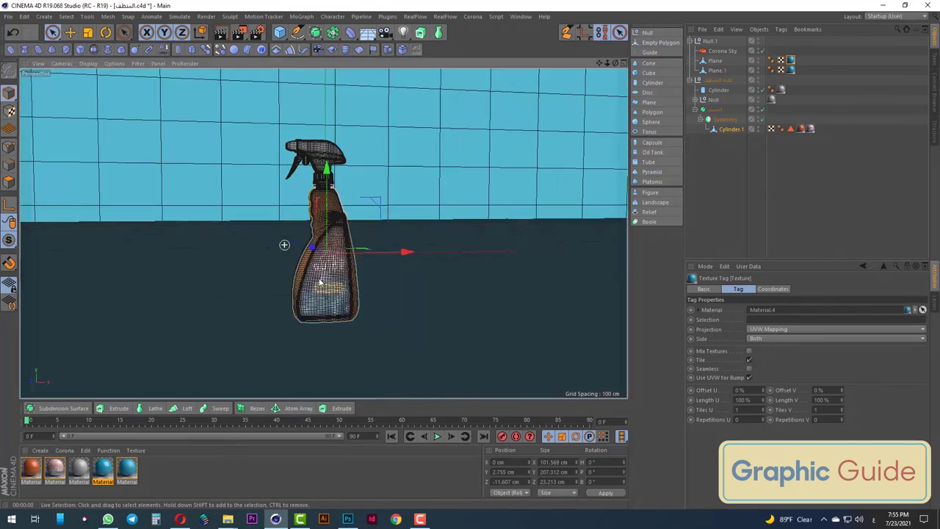
left_click(219, 35)
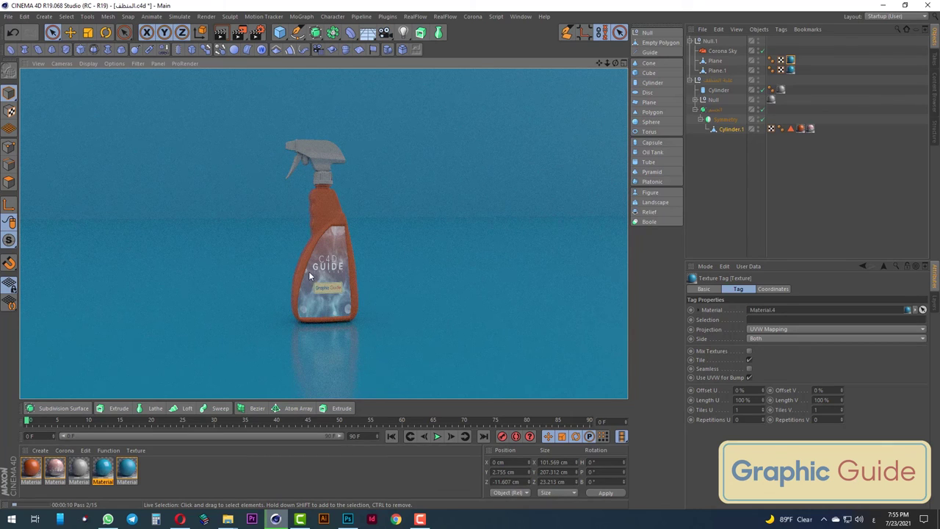
Select the bottle's null group and rotate it to heading 32°
left_click(689, 81)
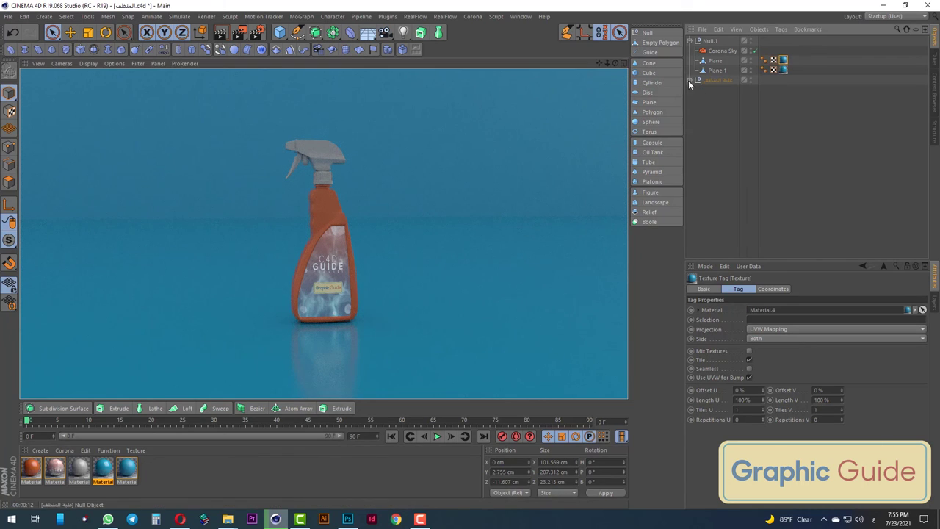
left_click(307, 307)
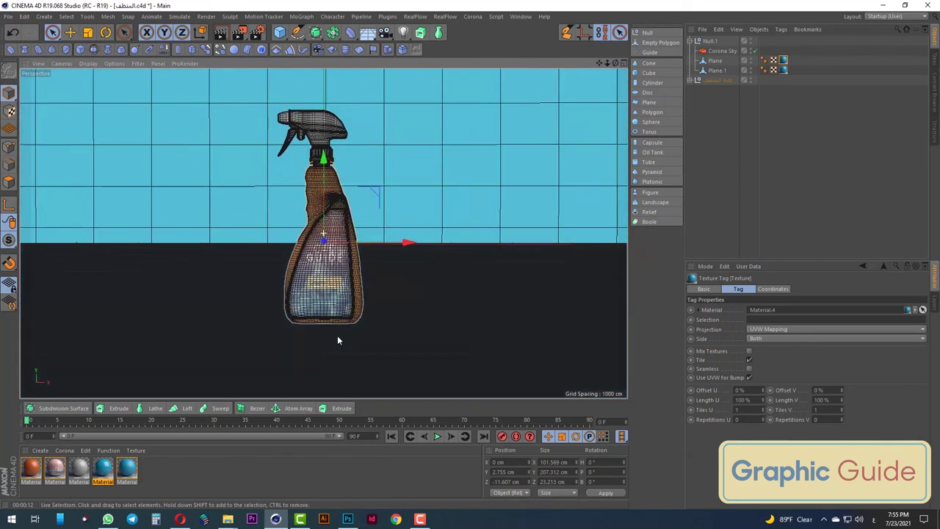
left_click(718, 80)
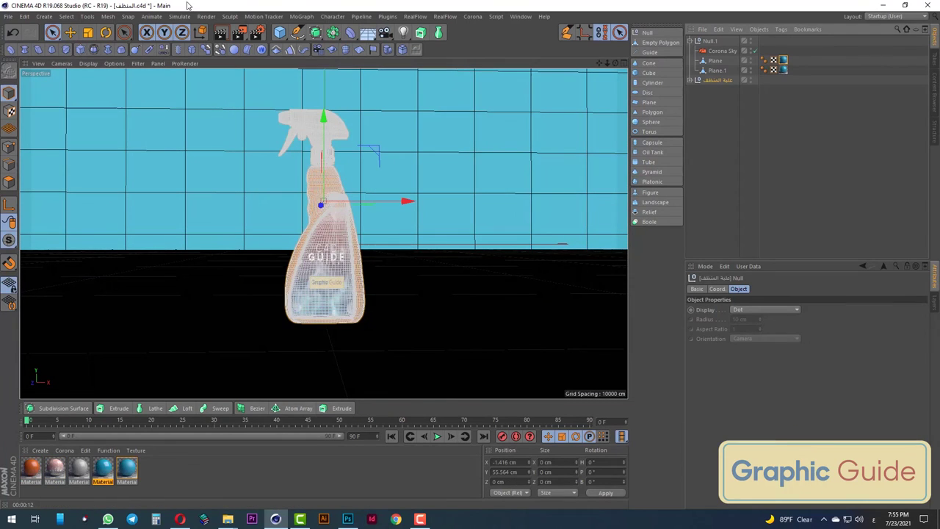
left_click(105, 32)
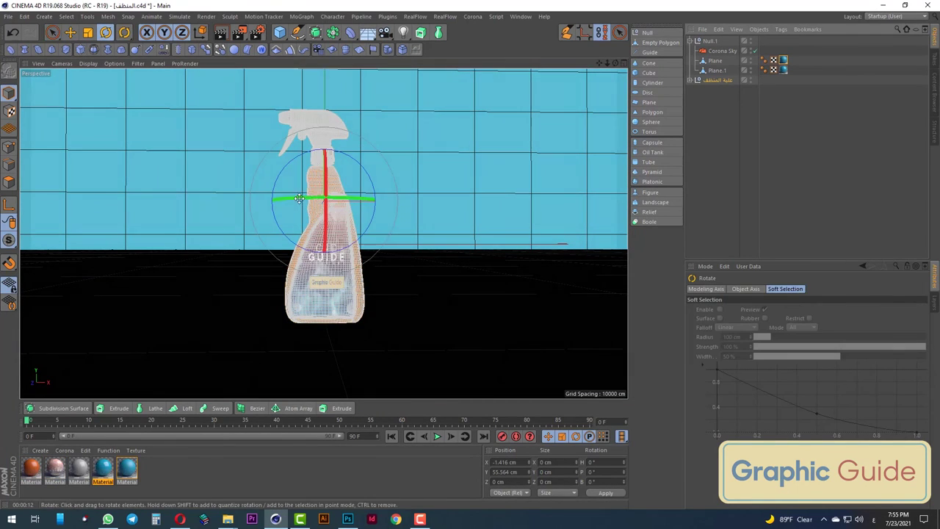
left_click_drag(299, 198, 345, 200)
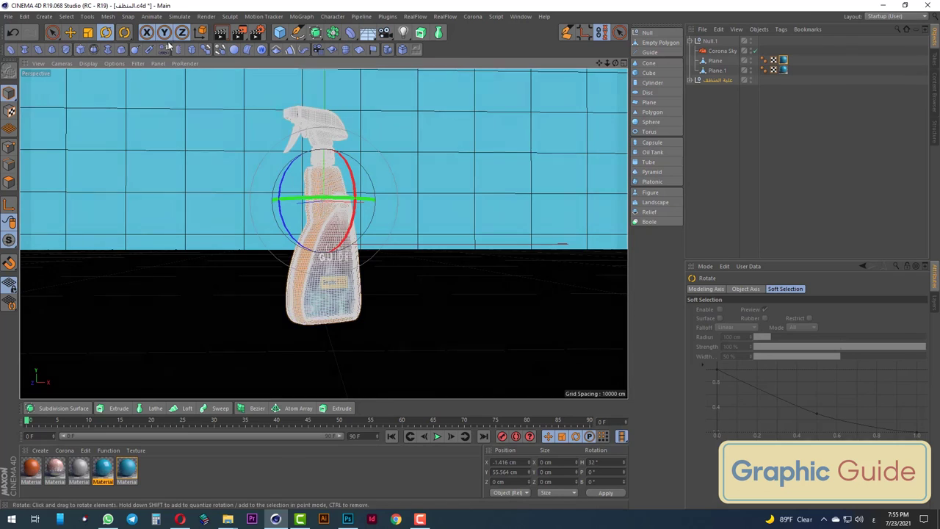
left_click(52, 32)
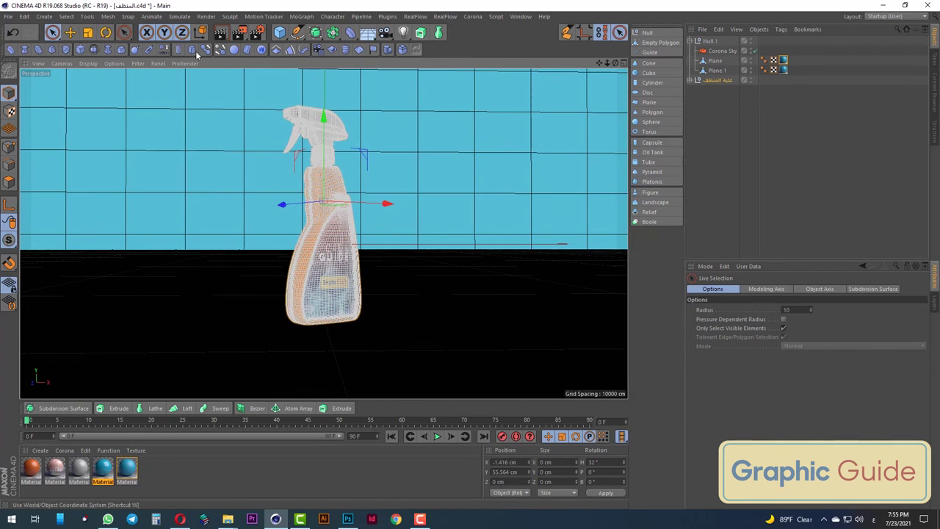